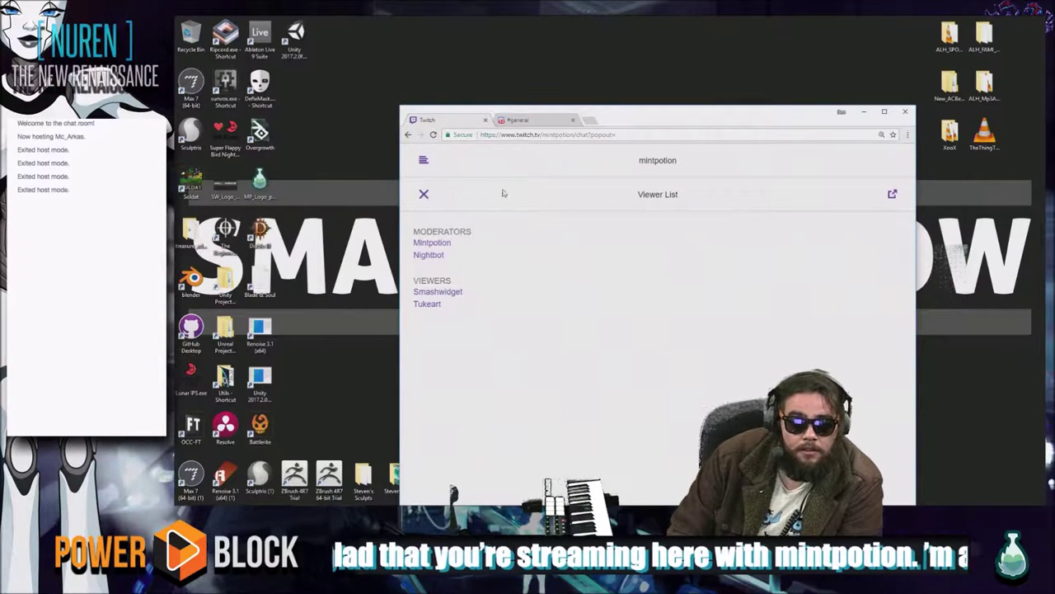
- Close the Twitch viewer list, raise the chat window, and select the hosted channel's name in chat
left_click(423, 195)
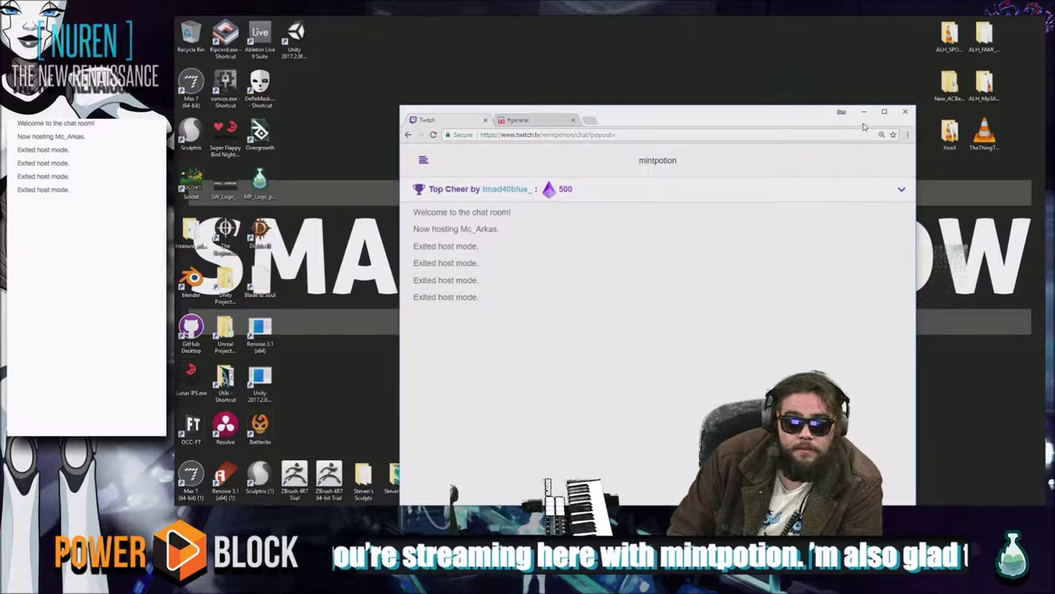
mouse_move(288, 501)
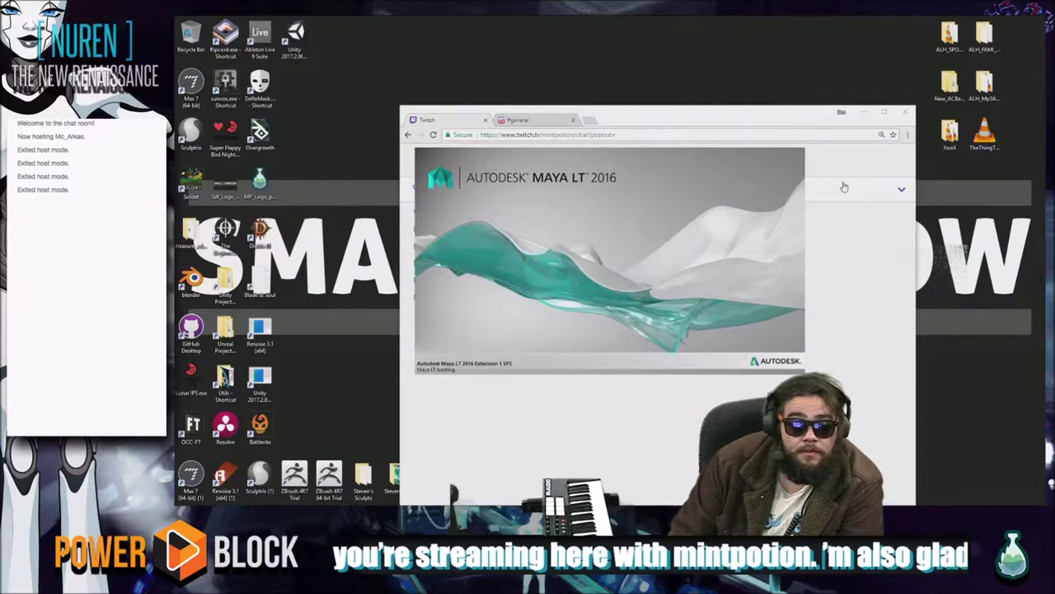
left_click(781, 111)
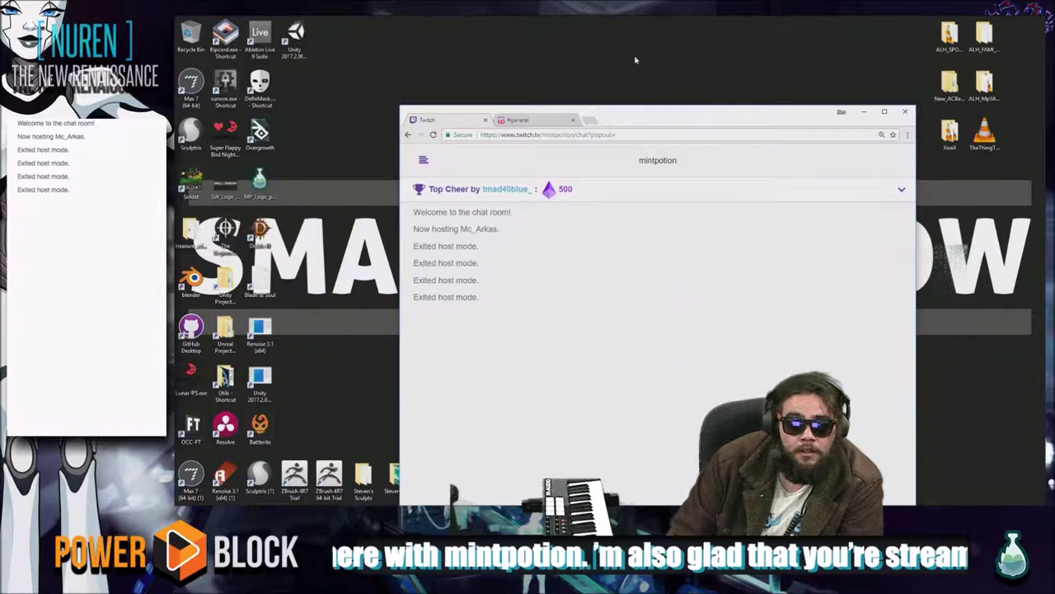
left_click_drag(646, 118, 645, 74)
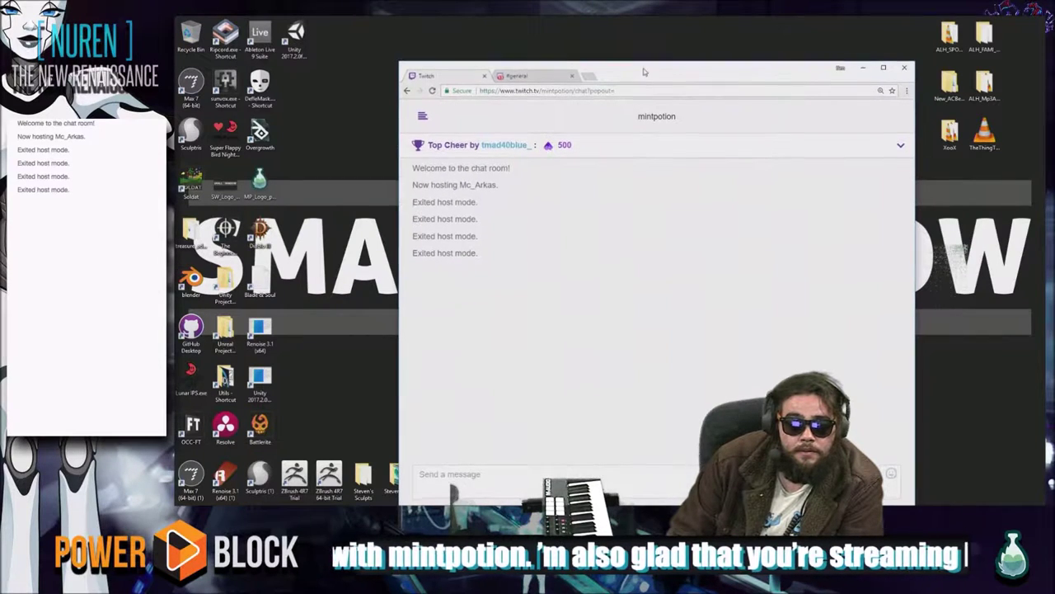
double_click(487, 184)
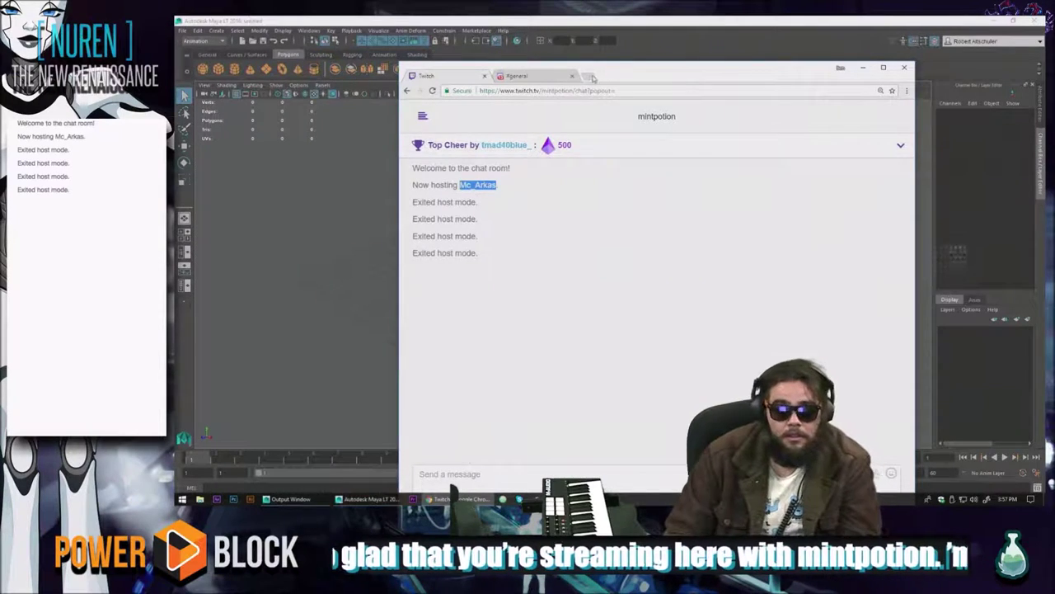
- Search the hosted channel's name in a new tab and open its Twitch live page
left_click(523, 75)
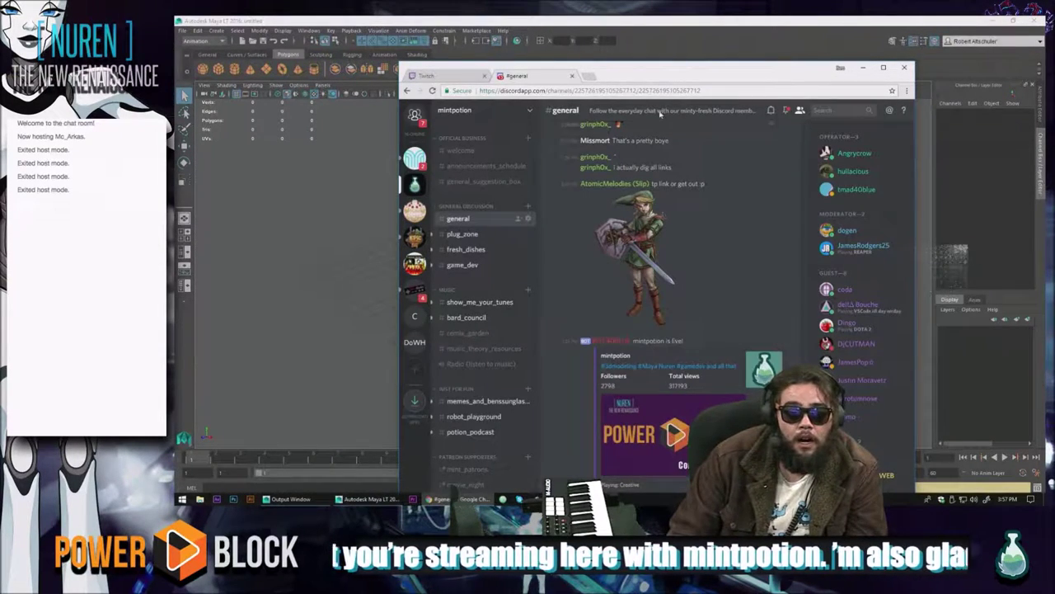
left_click_drag(659, 72, 622, 36)
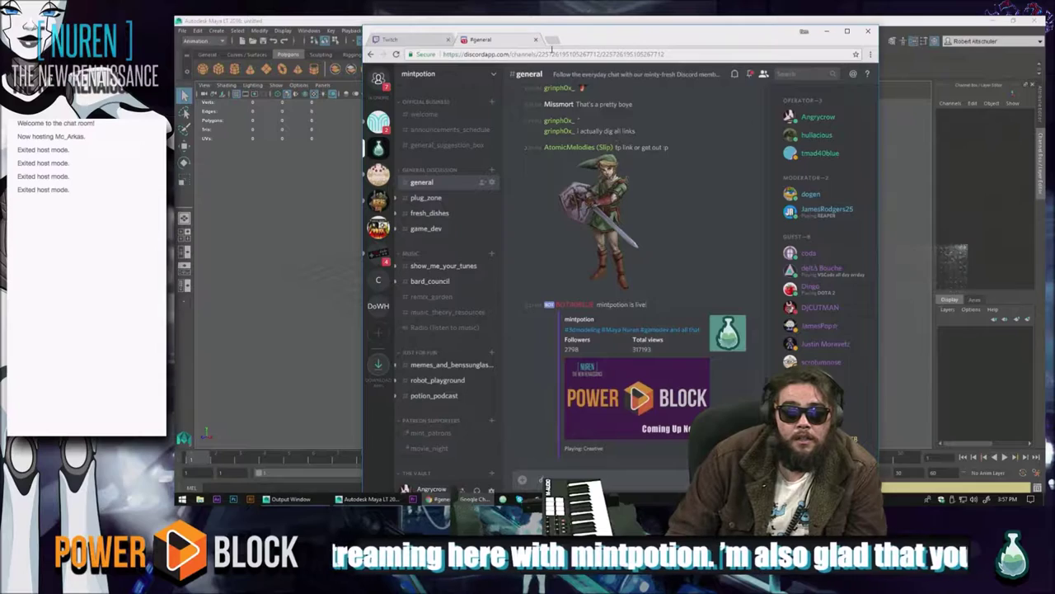
left_click(552, 40)
type("Mc_Arkas")
key("Return")
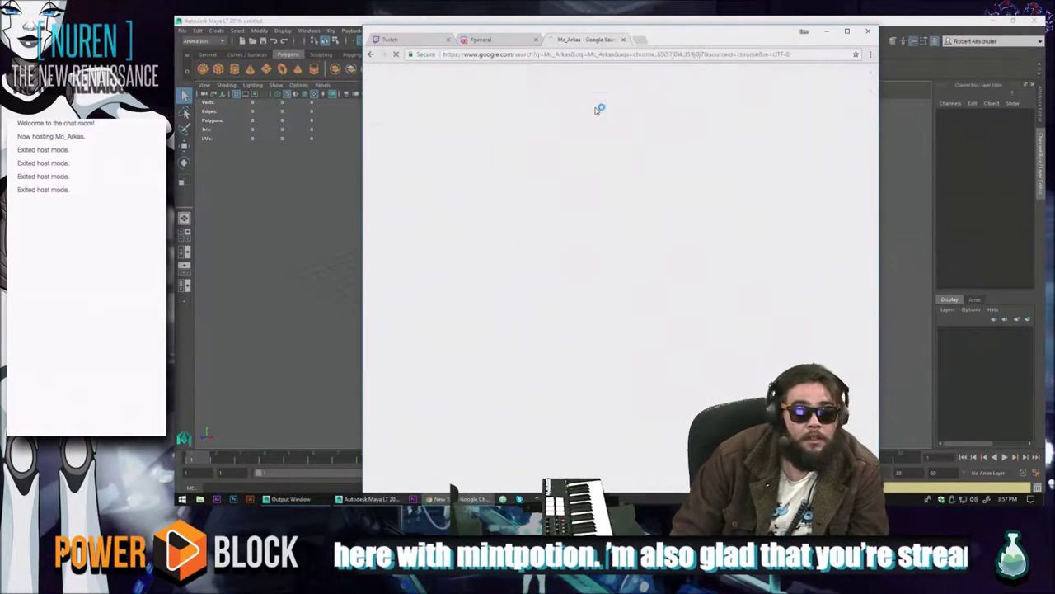
left_click(482, 148)
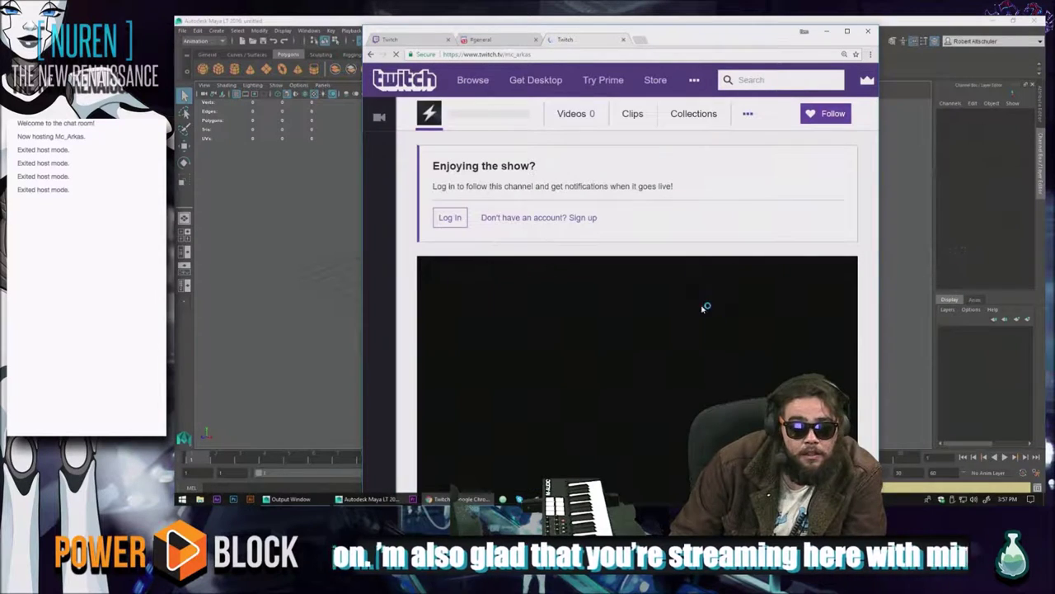
scroll(720, 329, "down", 2)
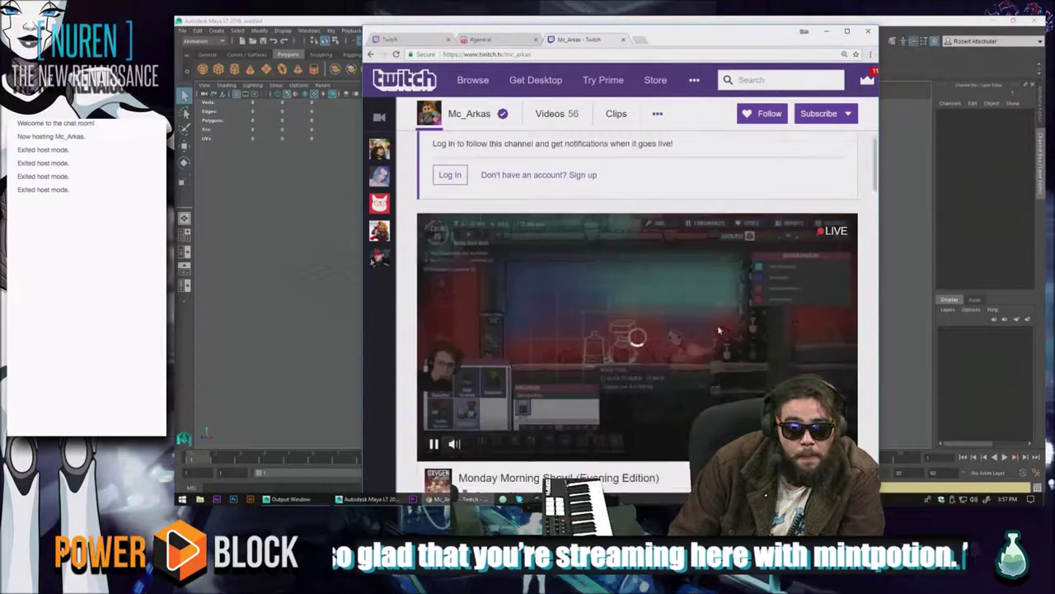
scroll(714, 329, "up", 1)
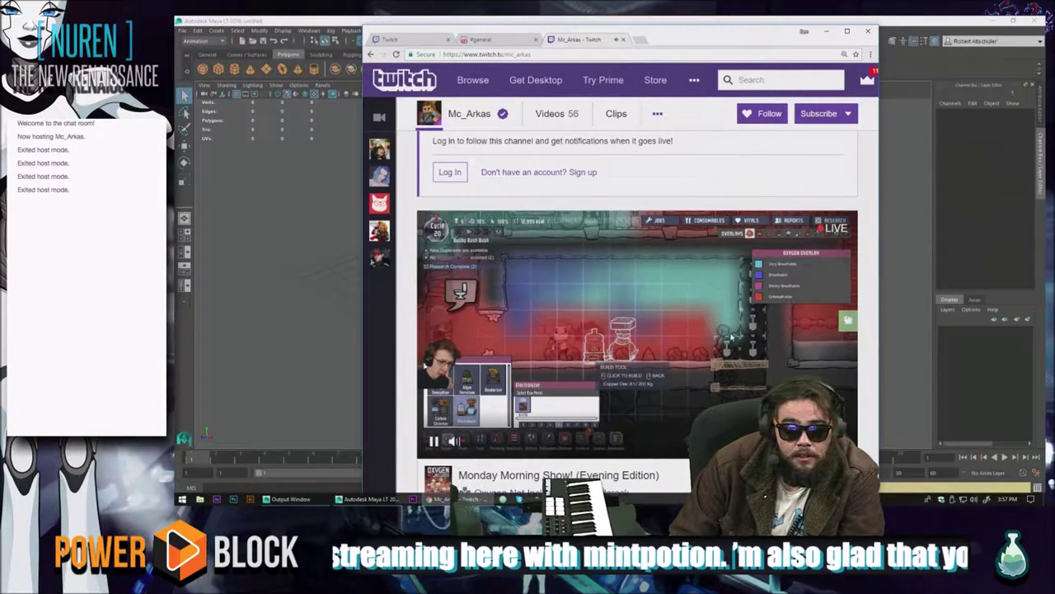
scroll(730, 336, "down", 1)
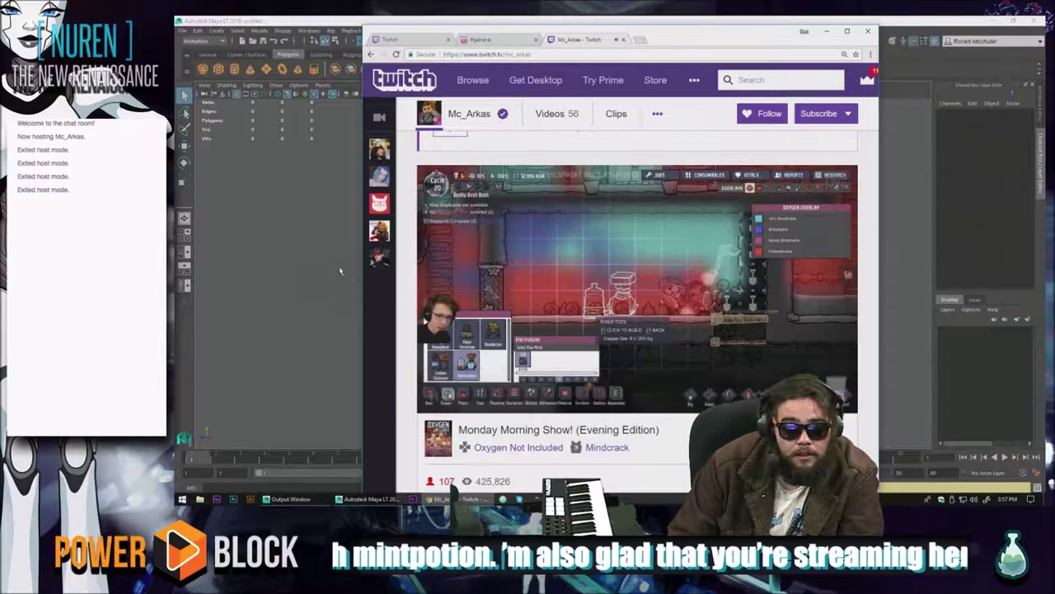
- Pause the live stream, close its tab, and bring Maya back to the front
left_click(314, 269)
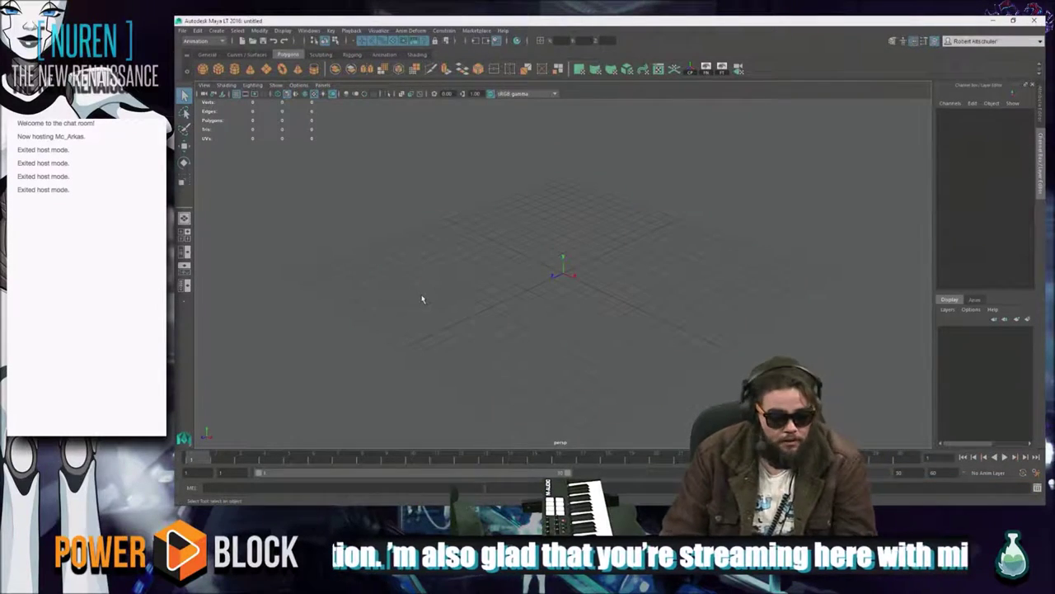
key("alt+Tab")
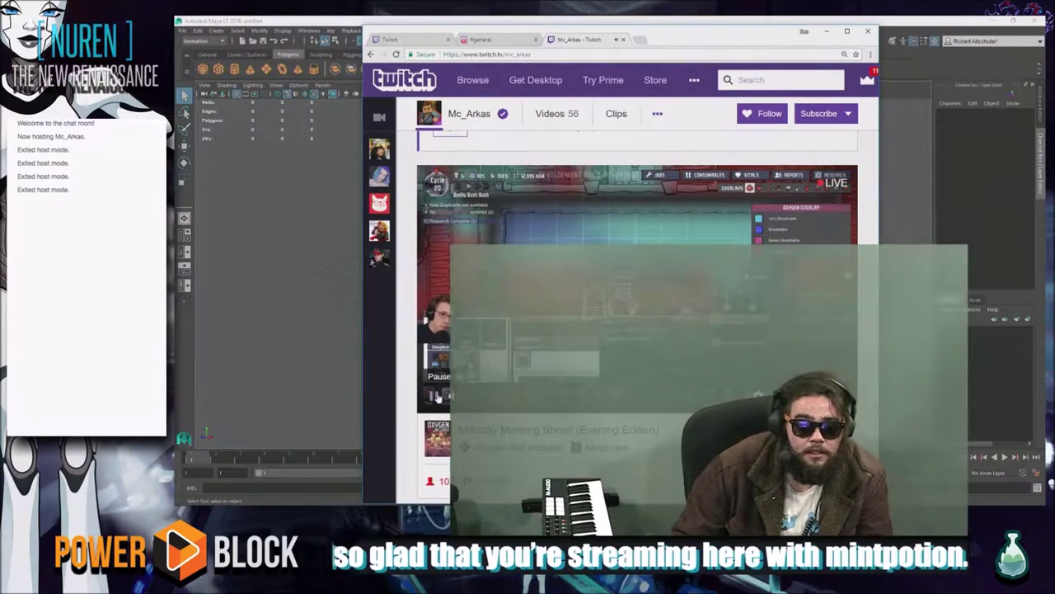
left_click(435, 396)
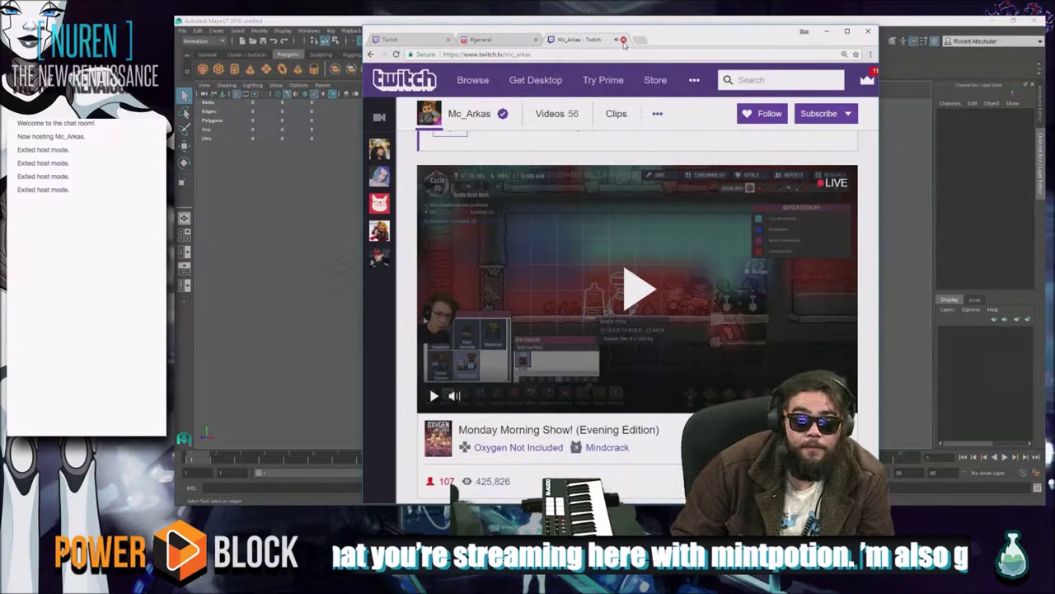
left_click(624, 40)
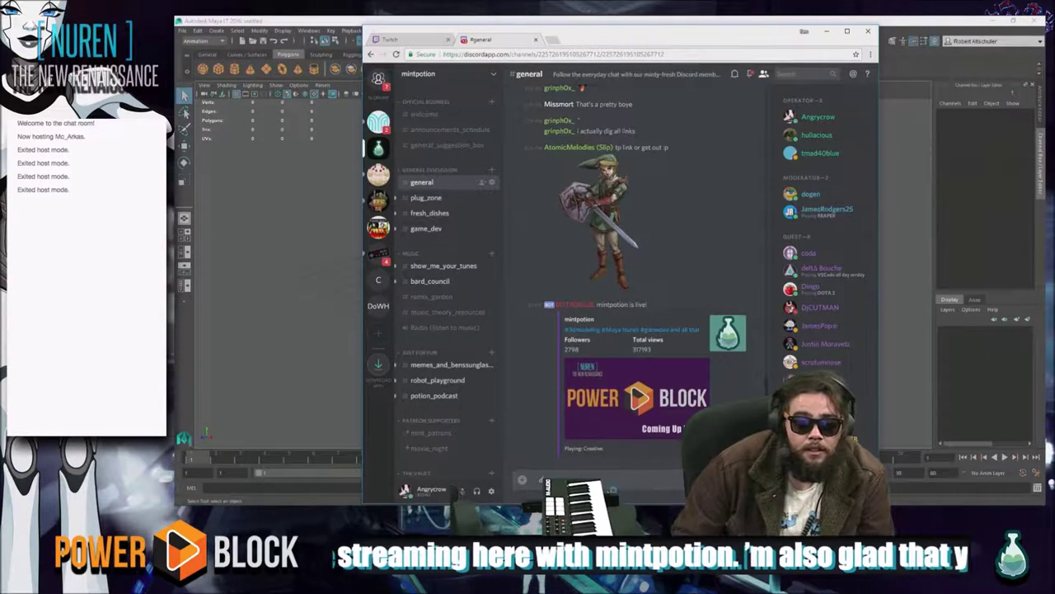
left_click(283, 350)
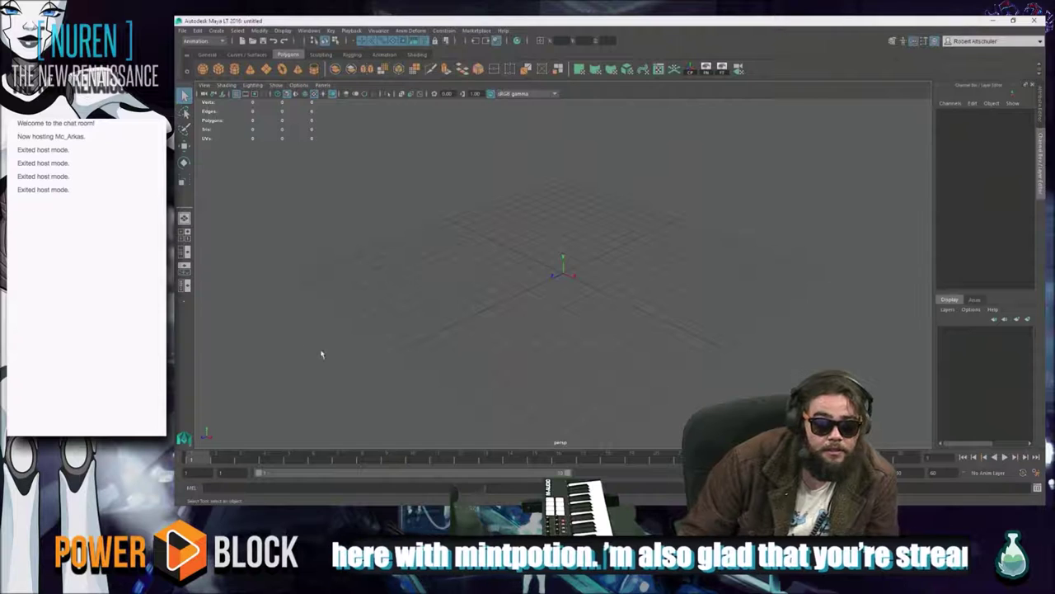
- Look over the File menu's Send To Unreal and Send To Unity options, then switch to Discord
left_click(185, 31)
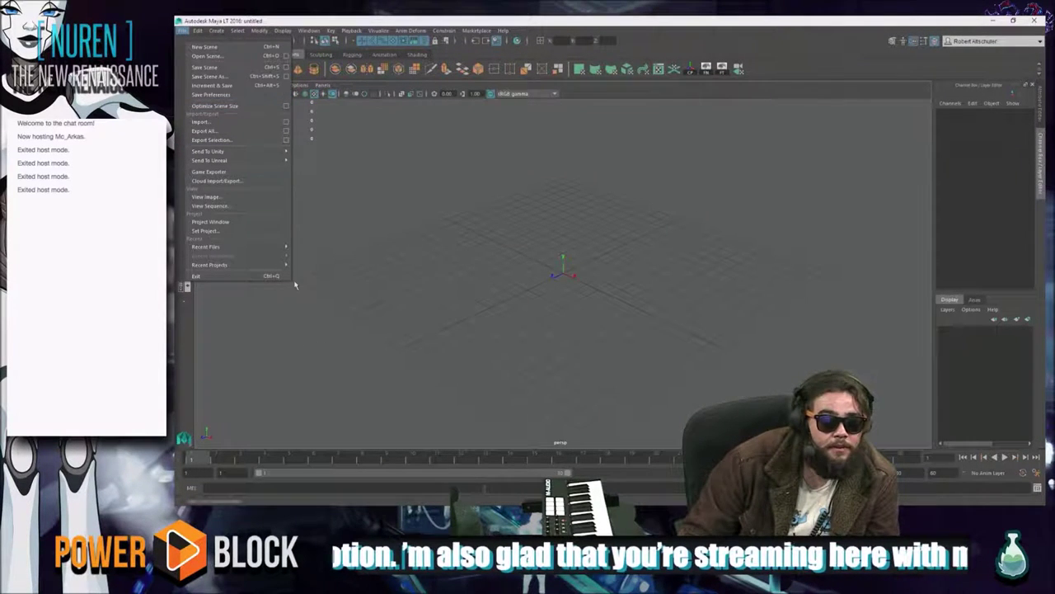
mouse_move(269, 166)
left_click(222, 35)
left_click(183, 31)
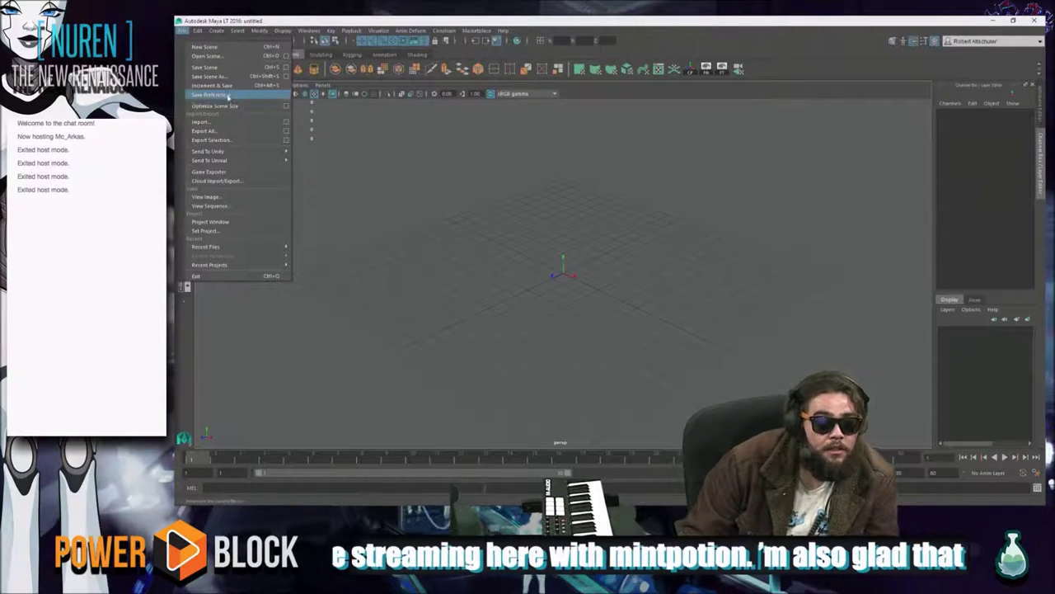
mouse_move(268, 155)
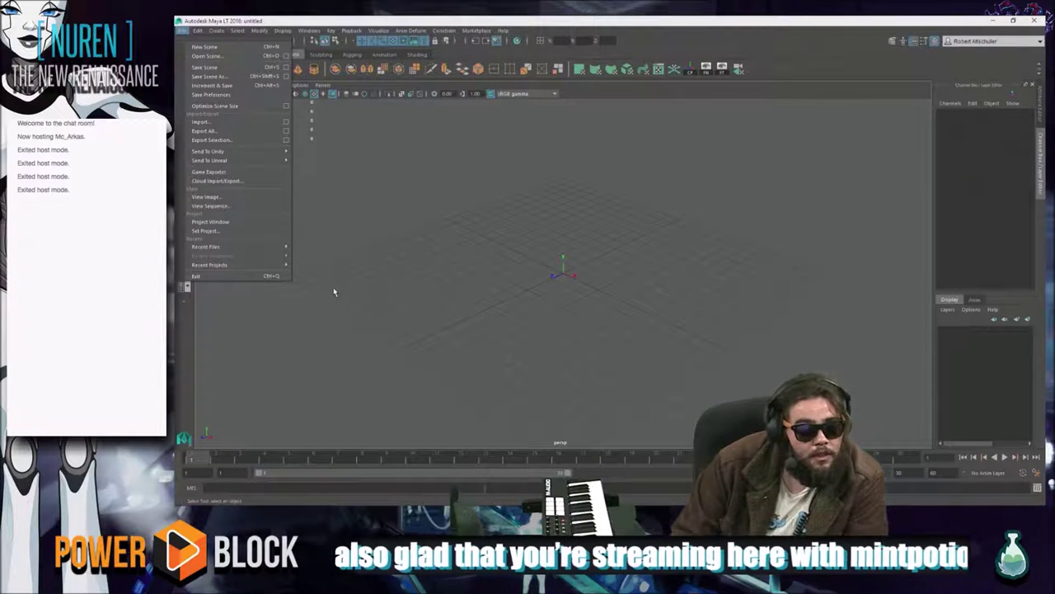
key("alt+Tab")
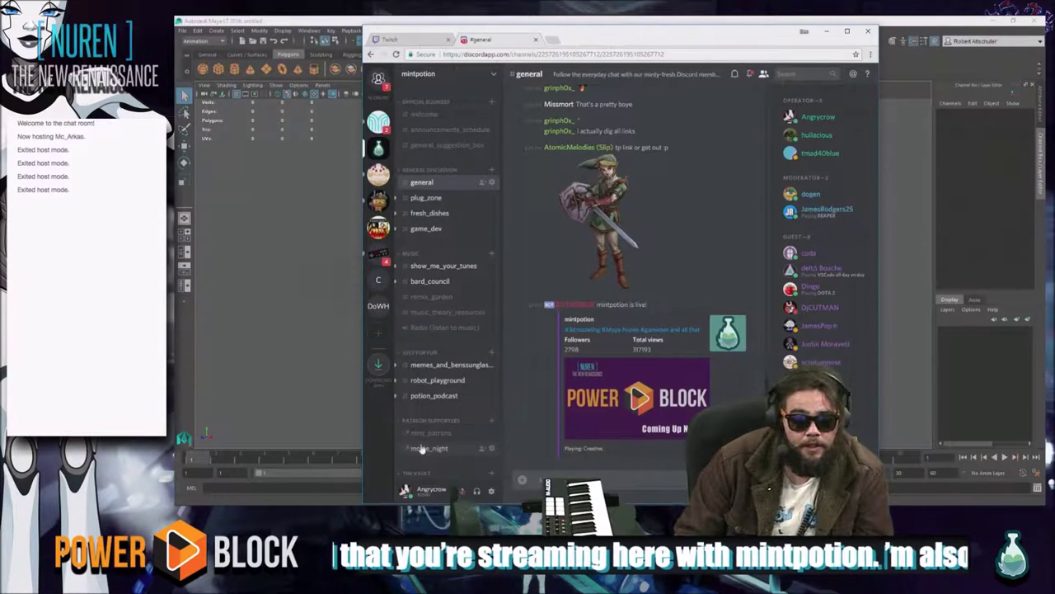
- Scroll down and back up the Discord channel list, then return to Maya
scroll(436, 425, "down", 3)
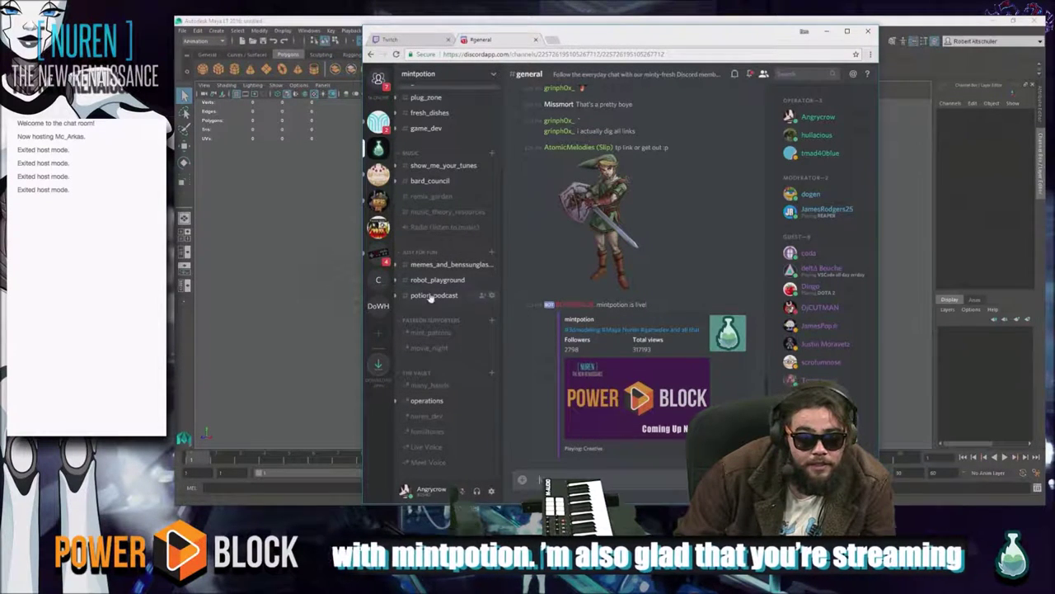
scroll(435, 265, "up", 2)
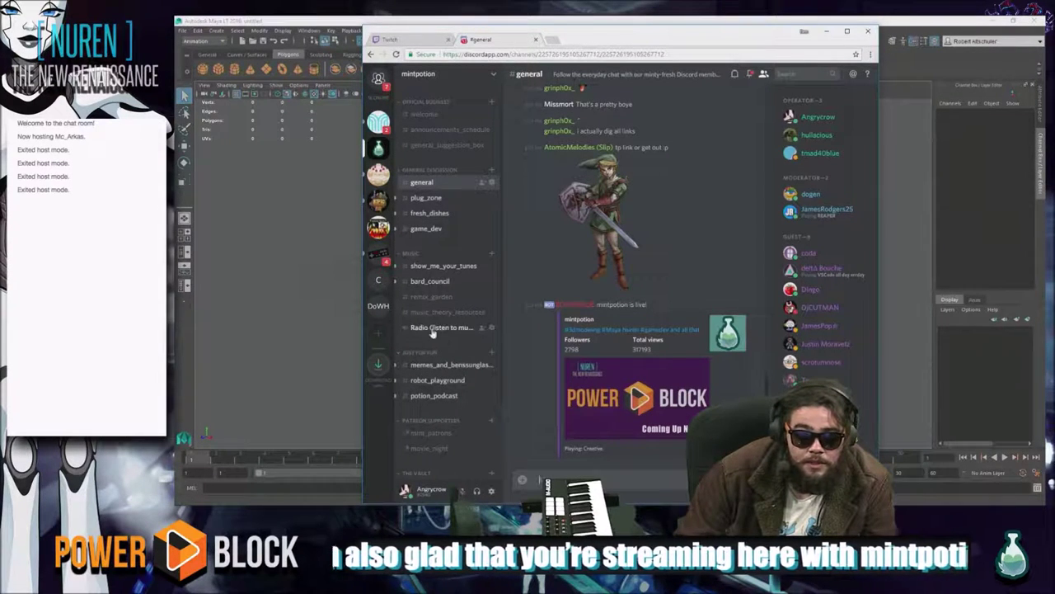
left_click(344, 349)
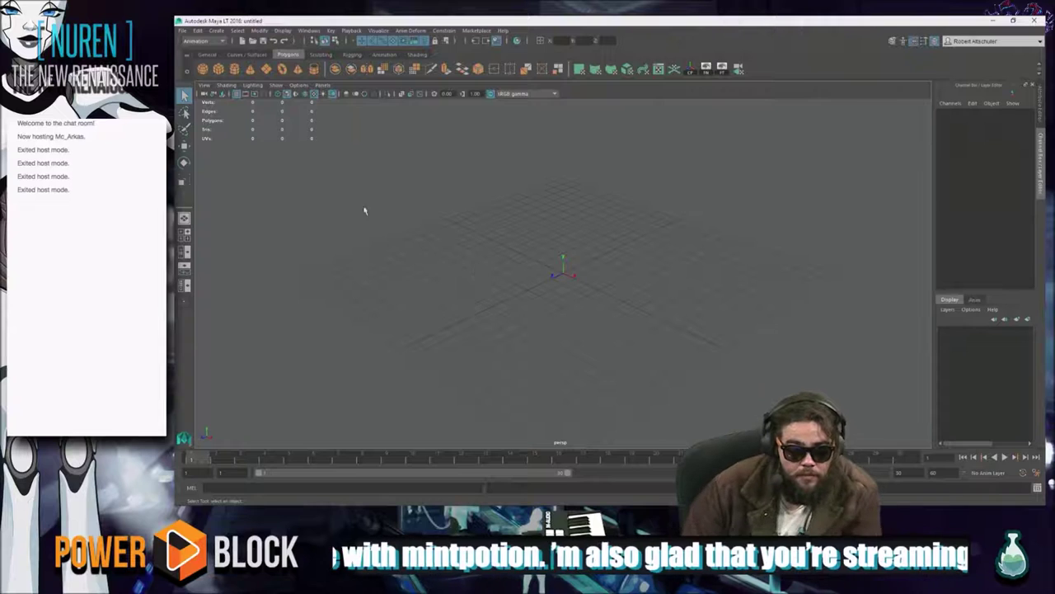
- Open Fab_Arm_Light.mb from Recent Files, orbit around the robot arm, then switch to Discord
left_click(182, 31)
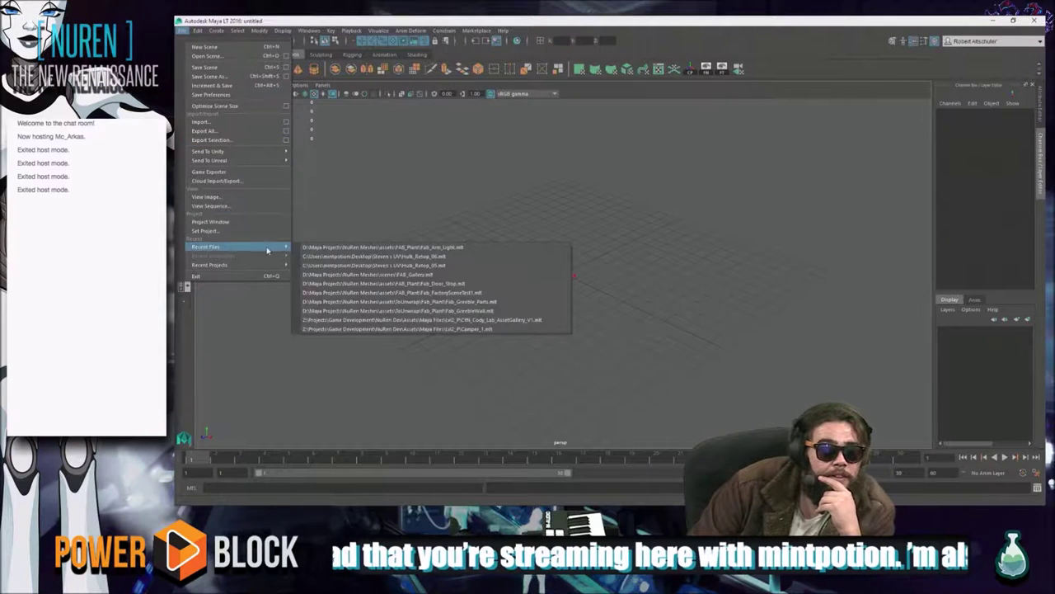
mouse_move(273, 248)
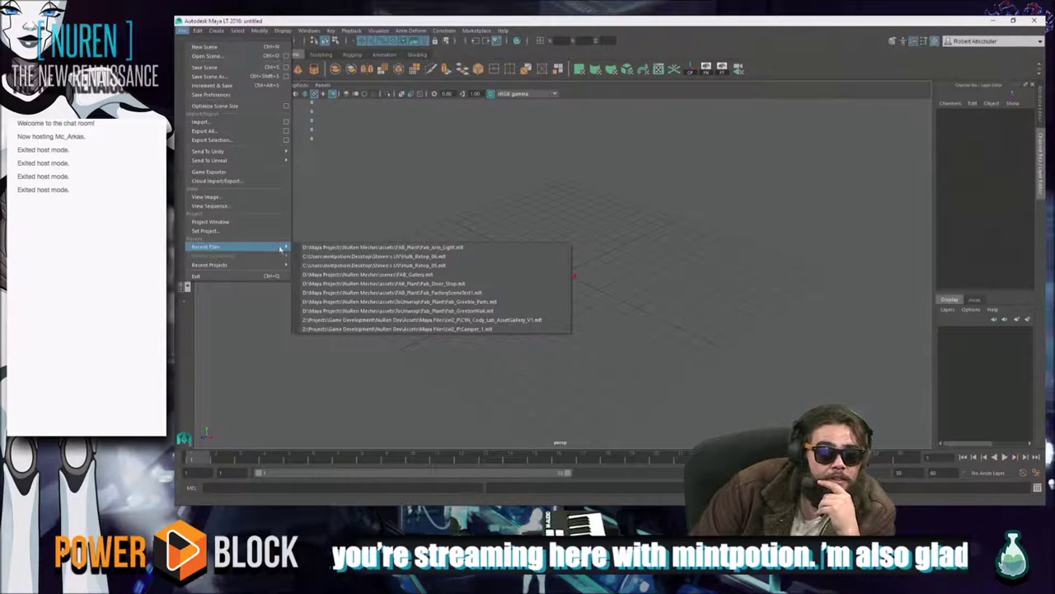
left_click(389, 247)
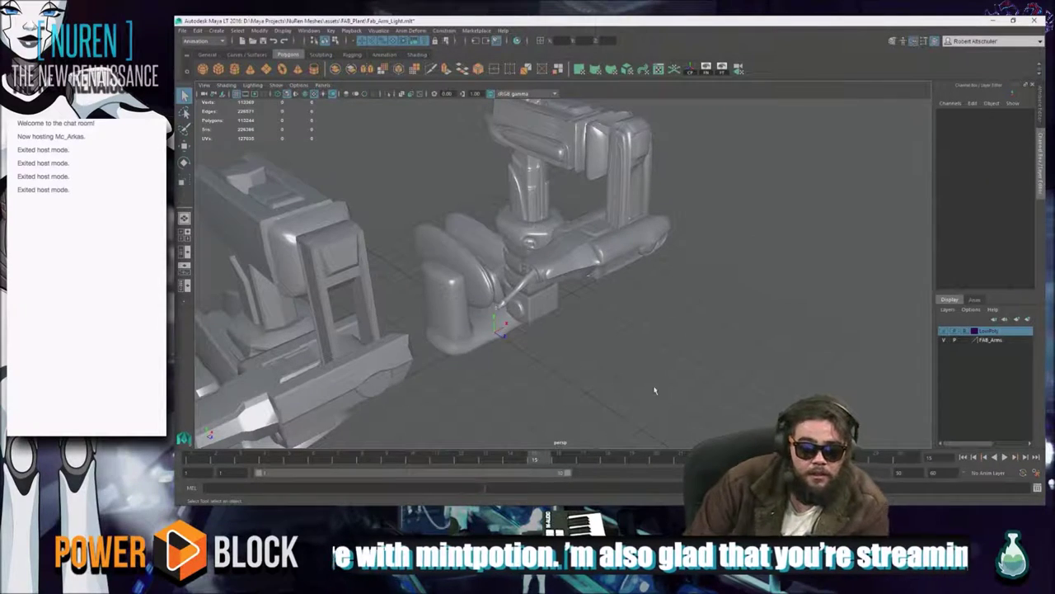
left_click_drag(668, 366, 744, 384, "alt")
key("alt+Tab")
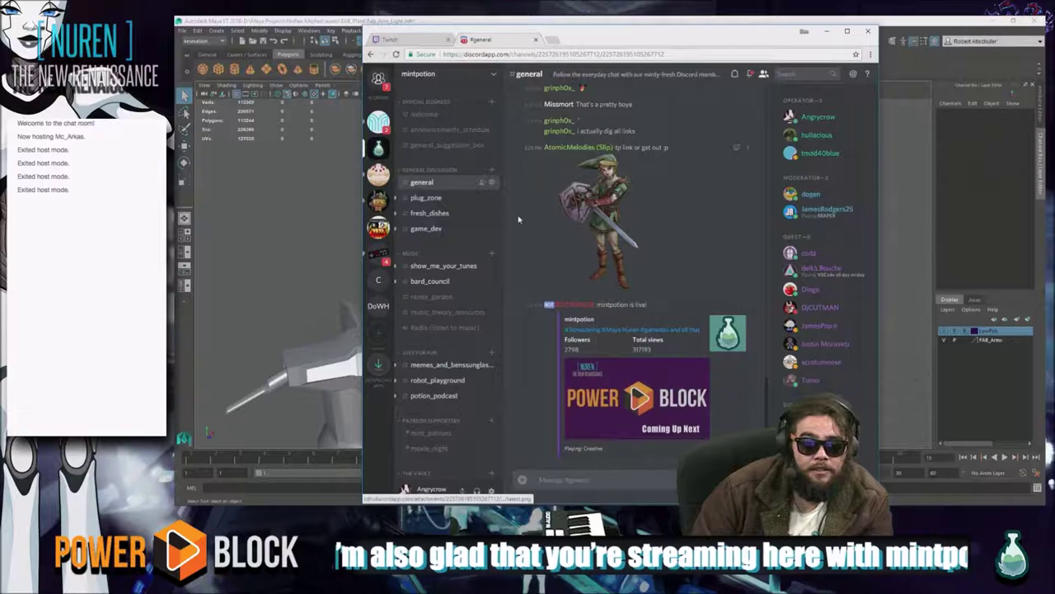
- Open YouTube in a new tab and turn its Dark theme off
left_click(554, 40)
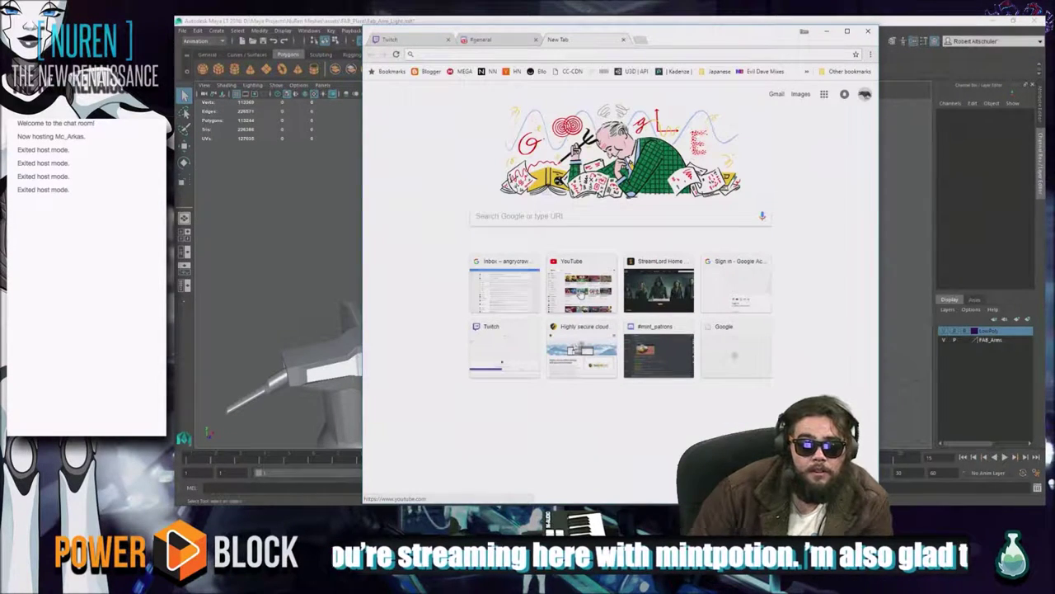
left_click(582, 285)
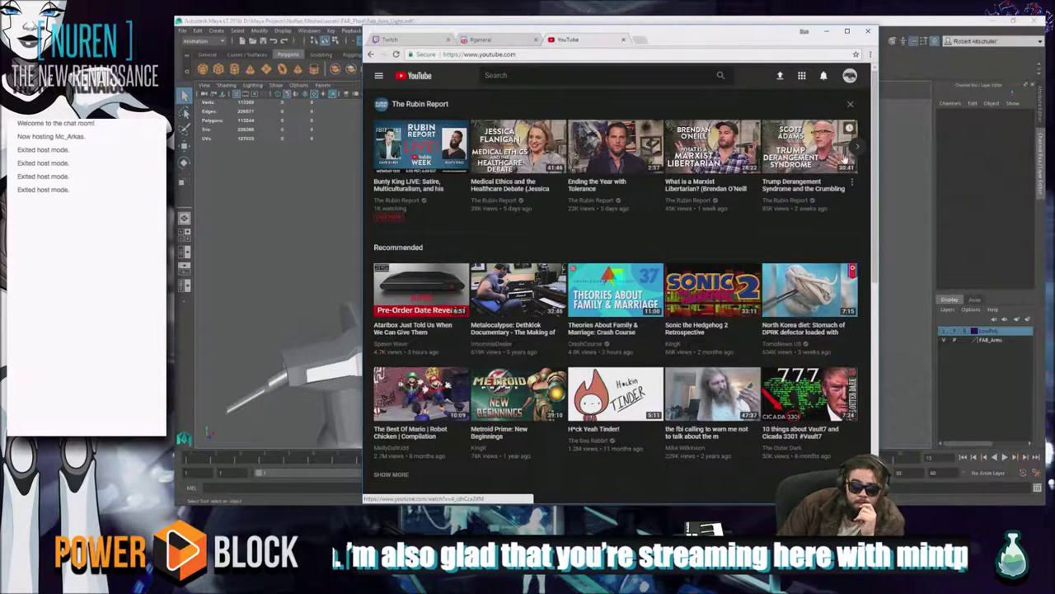
left_click(851, 76)
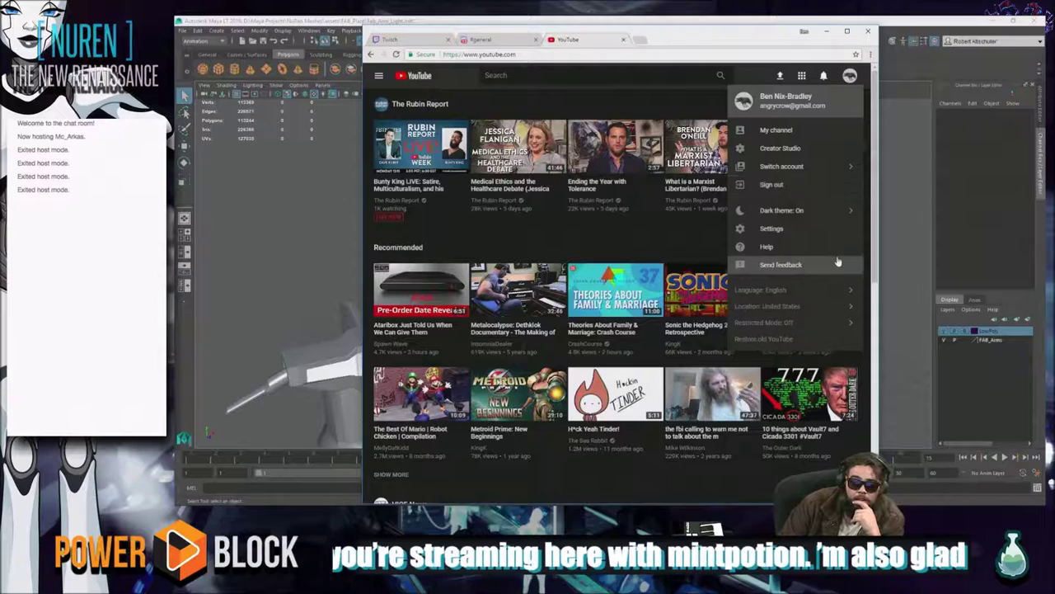
left_click(820, 212)
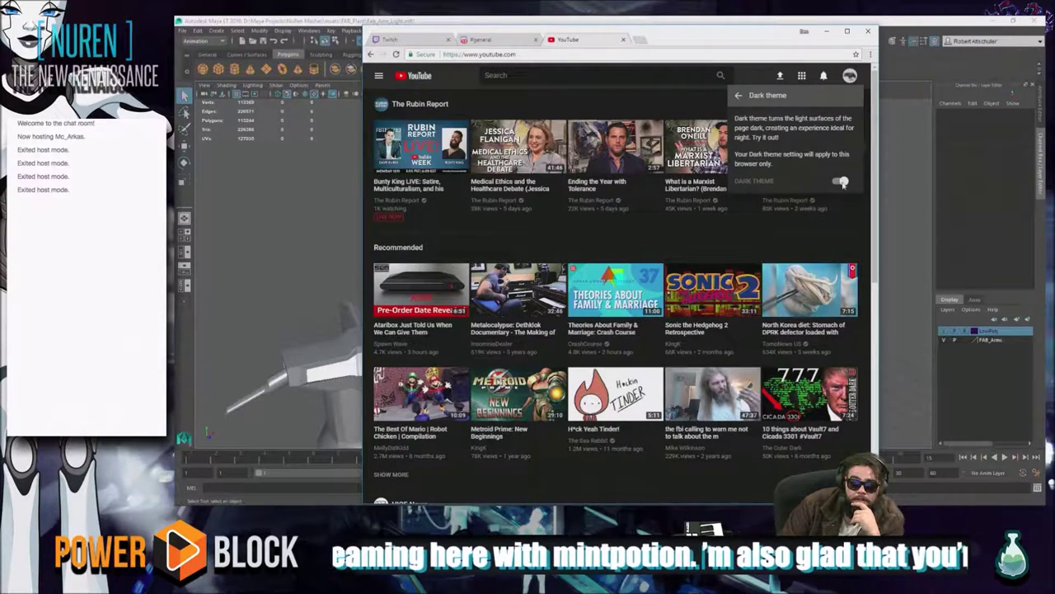
left_click(841, 182)
left_click(699, 106)
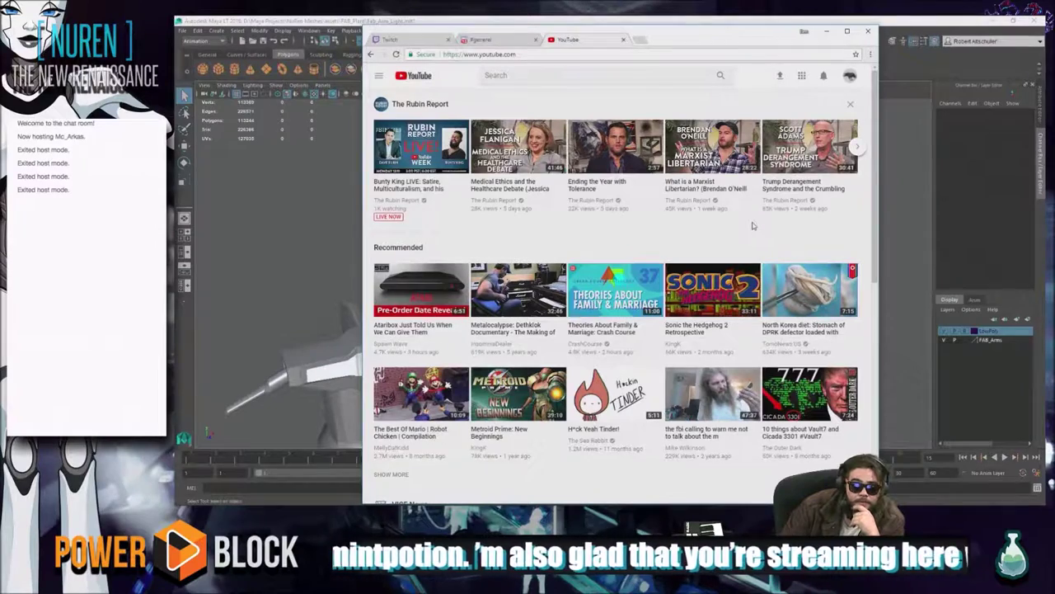
- Scroll through the light-theme home feed, then go back to the Twitch chat
scroll(751, 225, "down", 6)
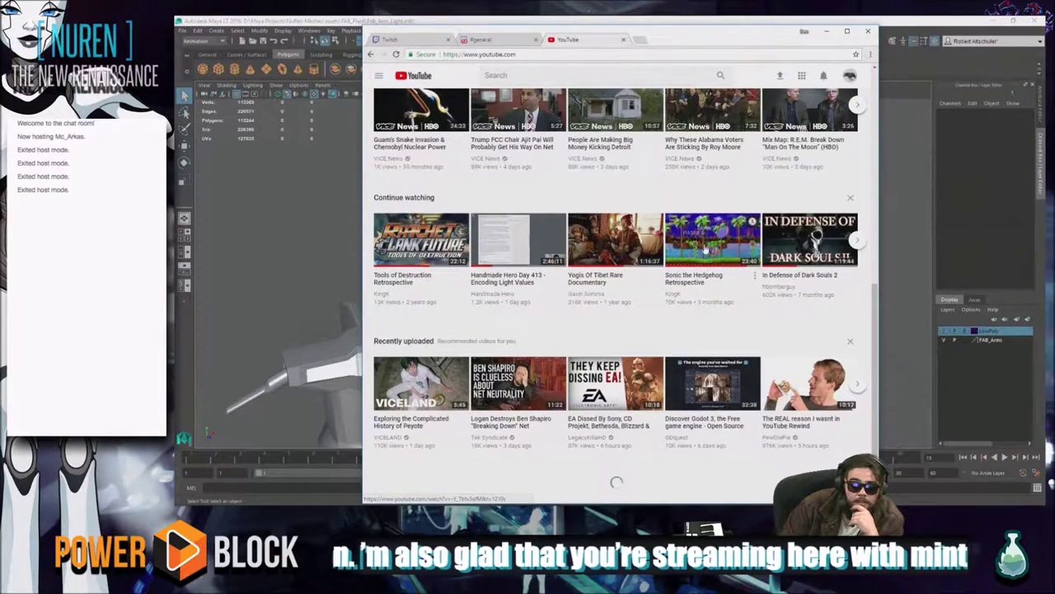
scroll(724, 306, "up", 4)
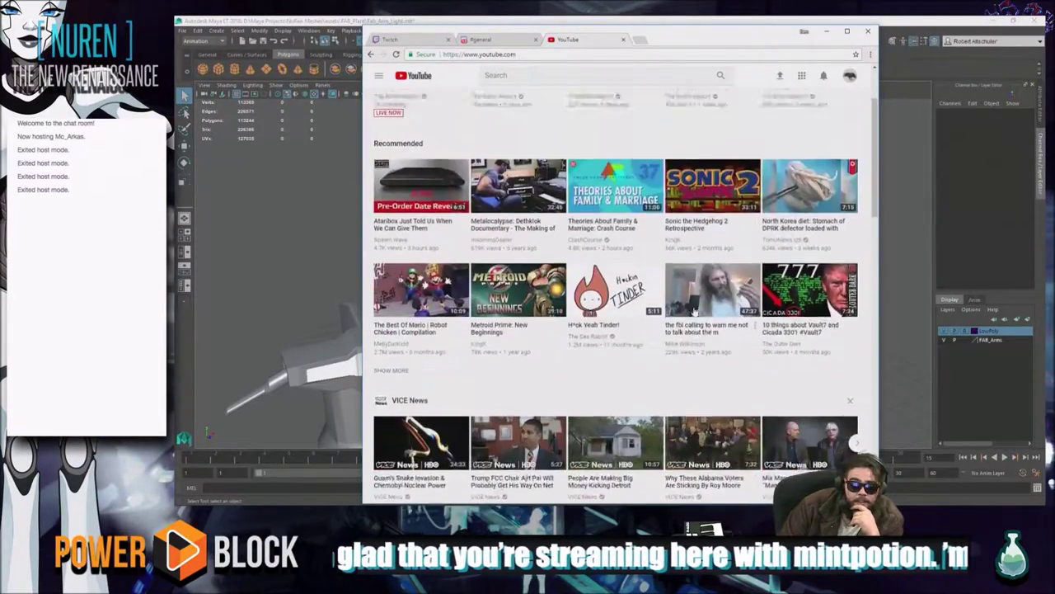
scroll(694, 312, "up", 1)
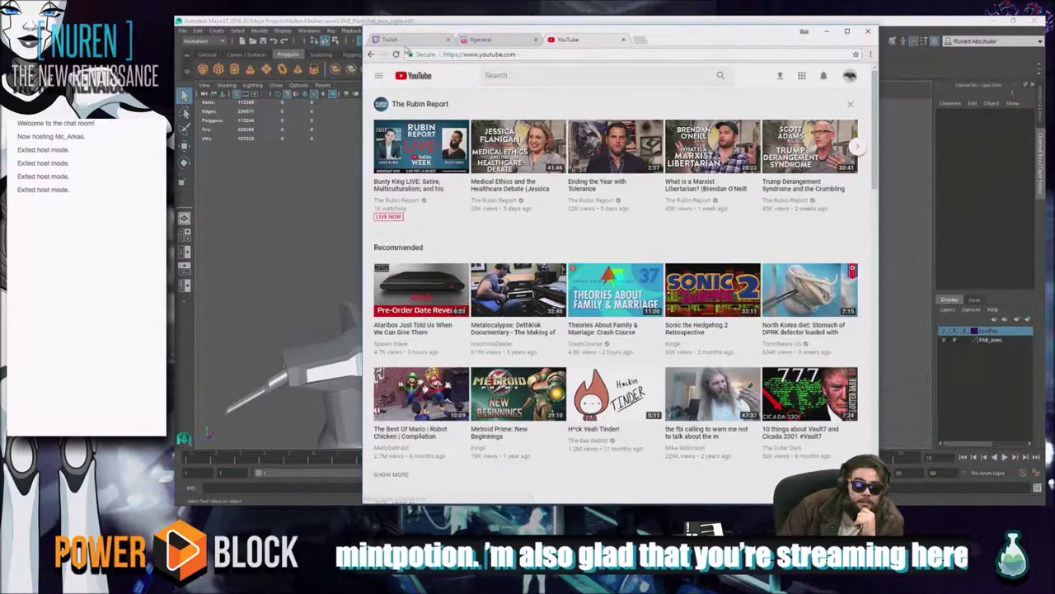
left_click(411, 43)
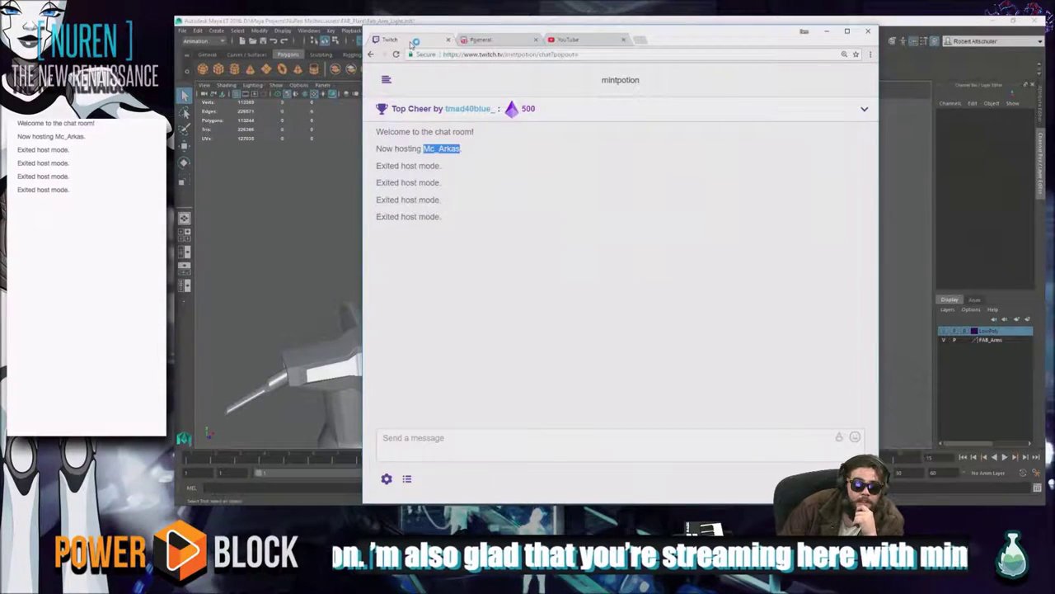
- Switch Discord to #plug_zone, then scroll the YouTube home feed and select the address bar
left_click(531, 439)
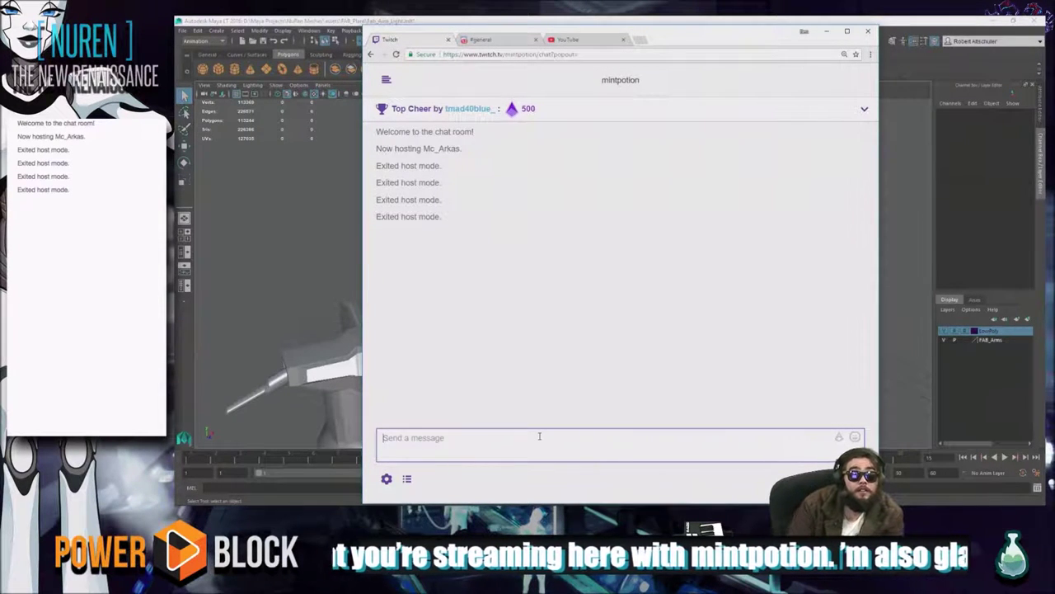
left_click(482, 39)
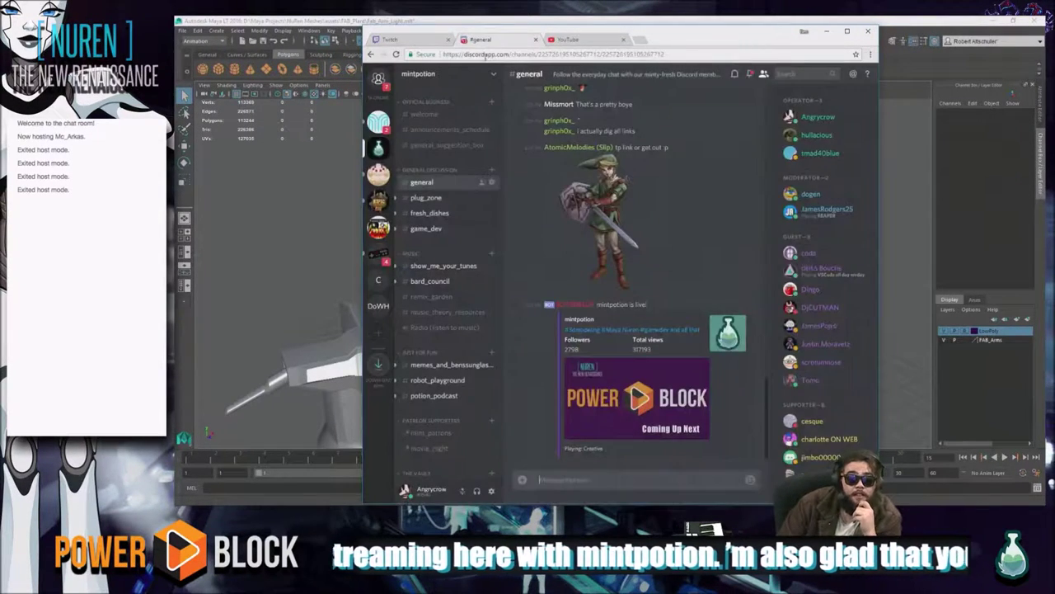
left_click(455, 200)
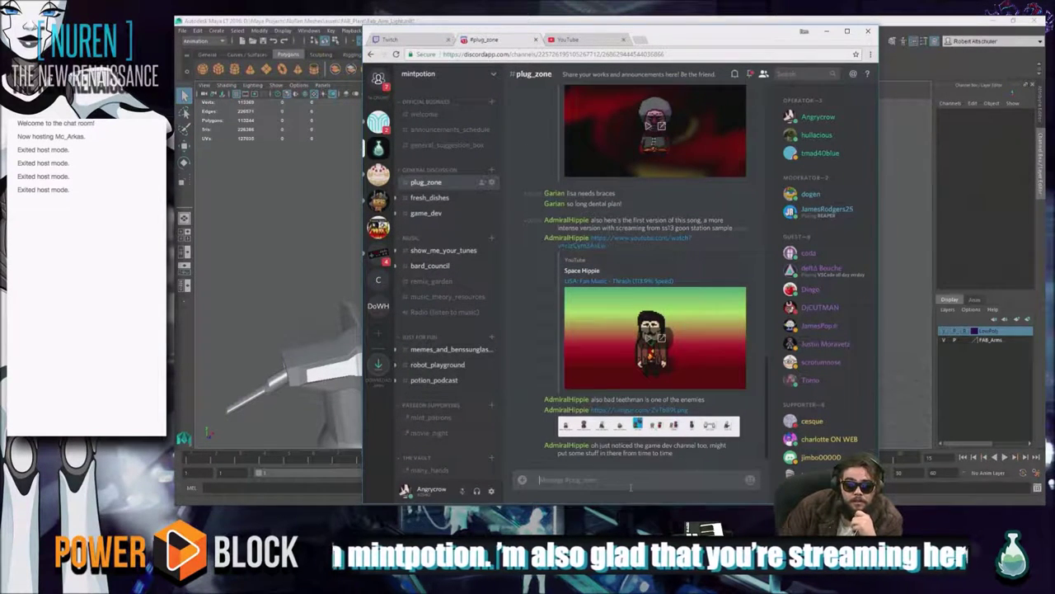
left_click(593, 39)
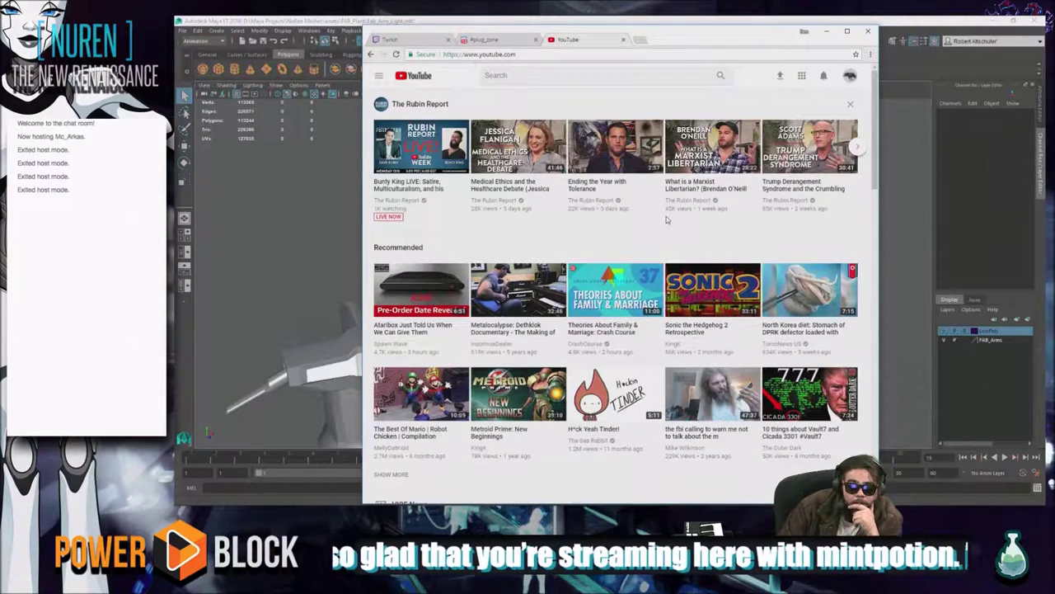
scroll(565, 207, "down", 3)
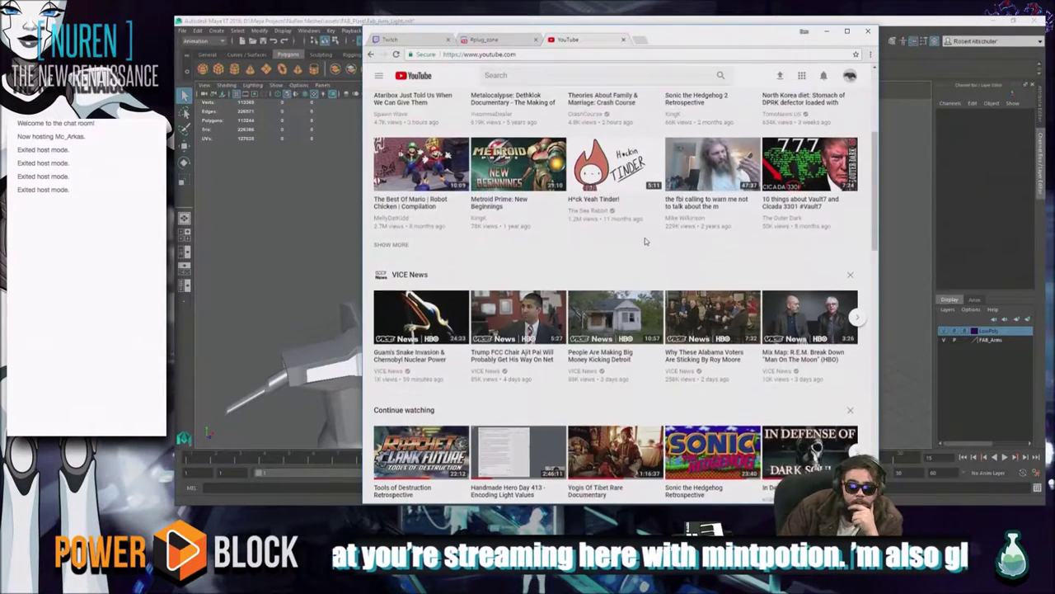
scroll(646, 238, "down", 3)
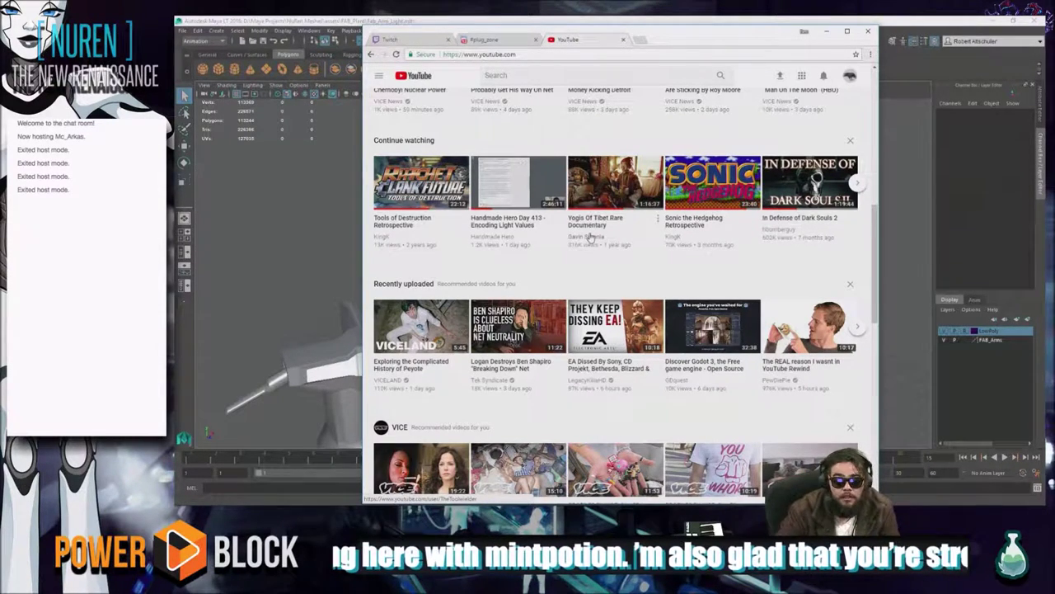
left_click(535, 55)
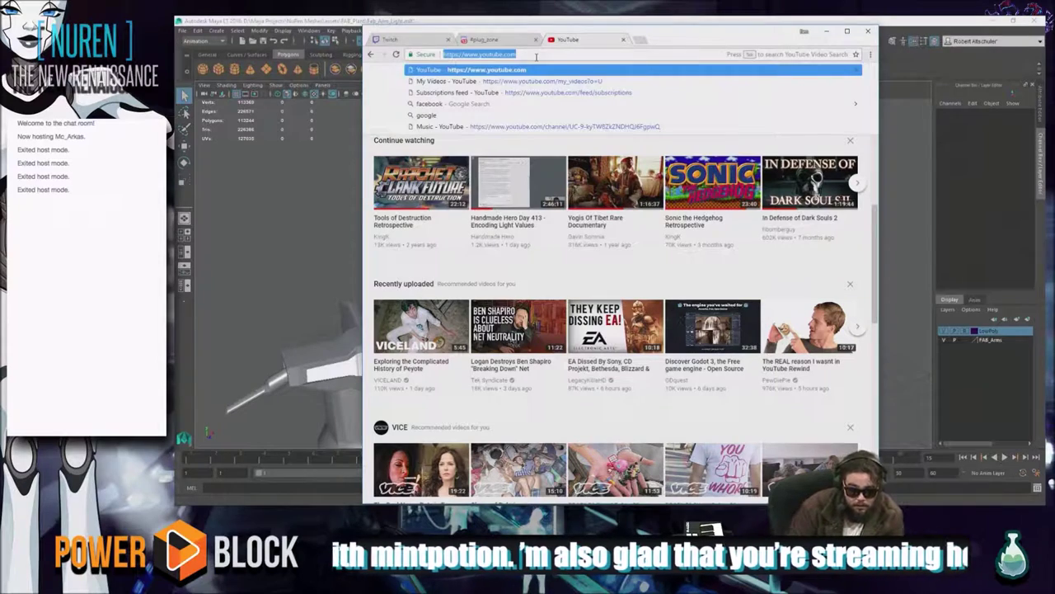
- Go to modarchive.org and load a random module via Music > Random Pick!
type("modarch")
type("ive")
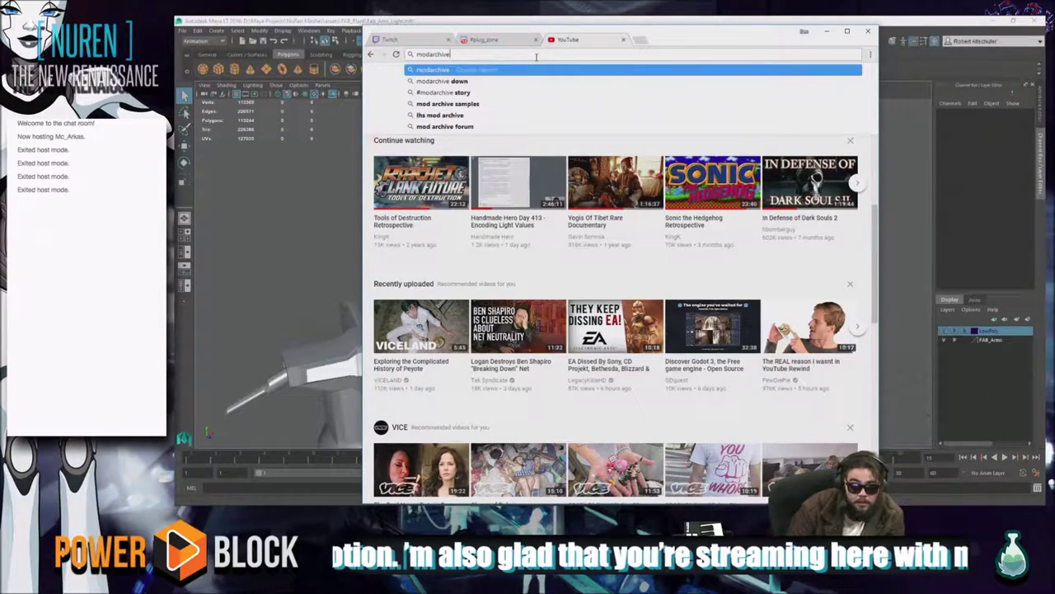
type(".org")
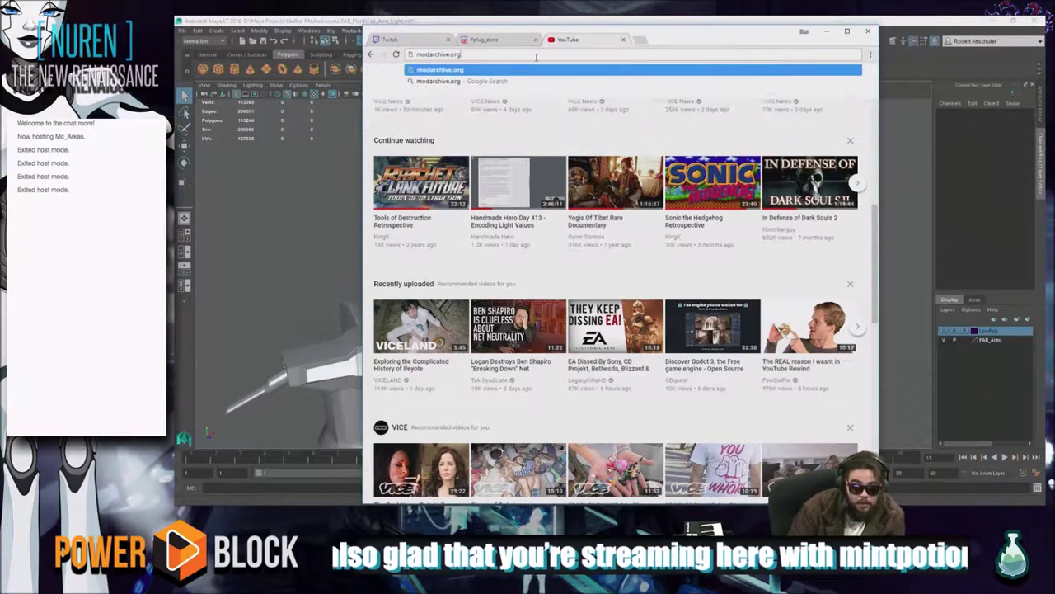
key("Return")
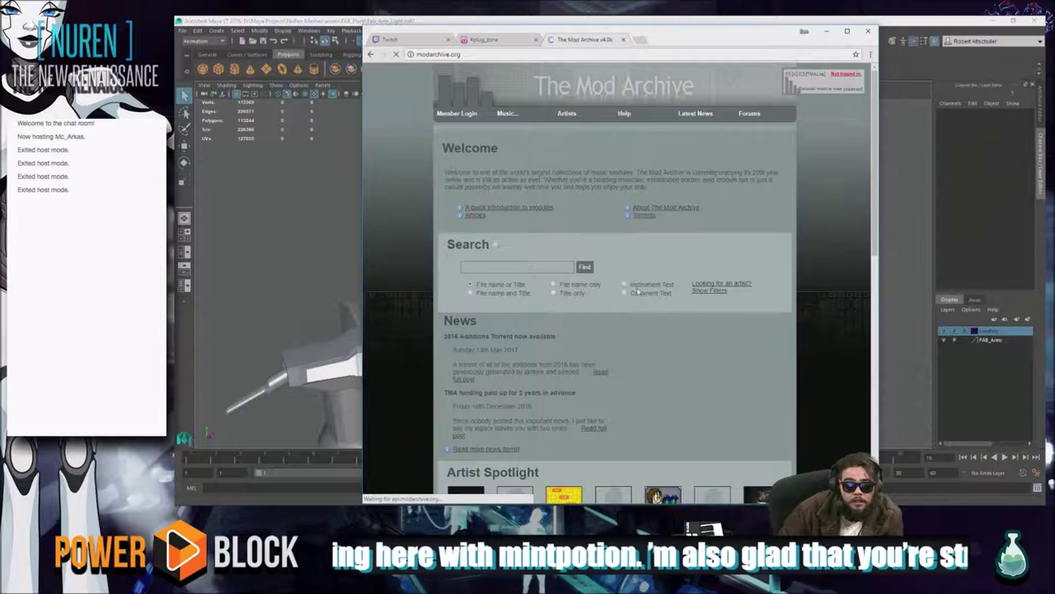
mouse_move(659, 121)
mouse_move(519, 115)
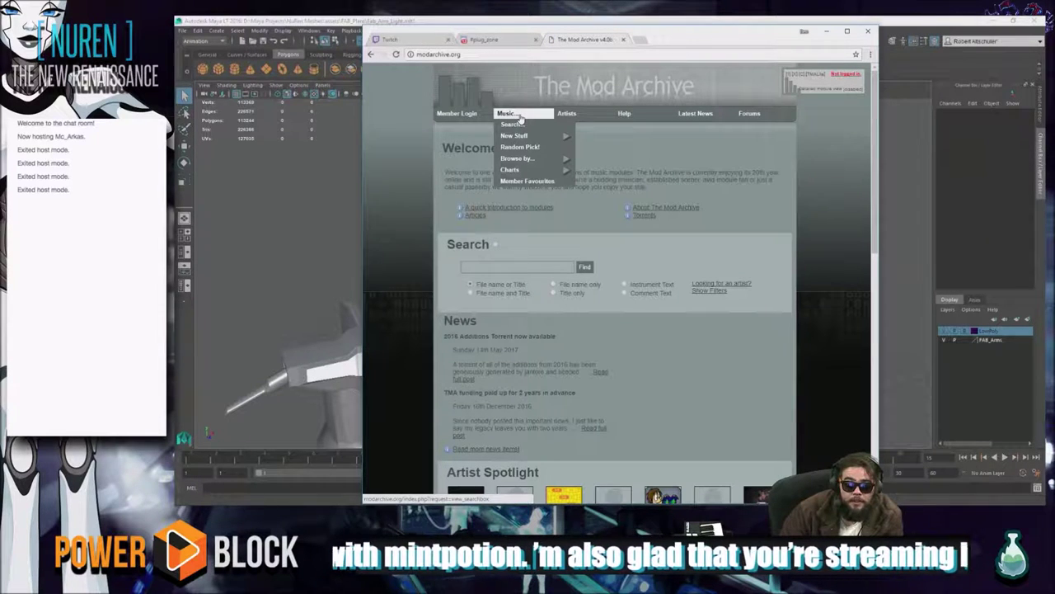
left_click(520, 147)
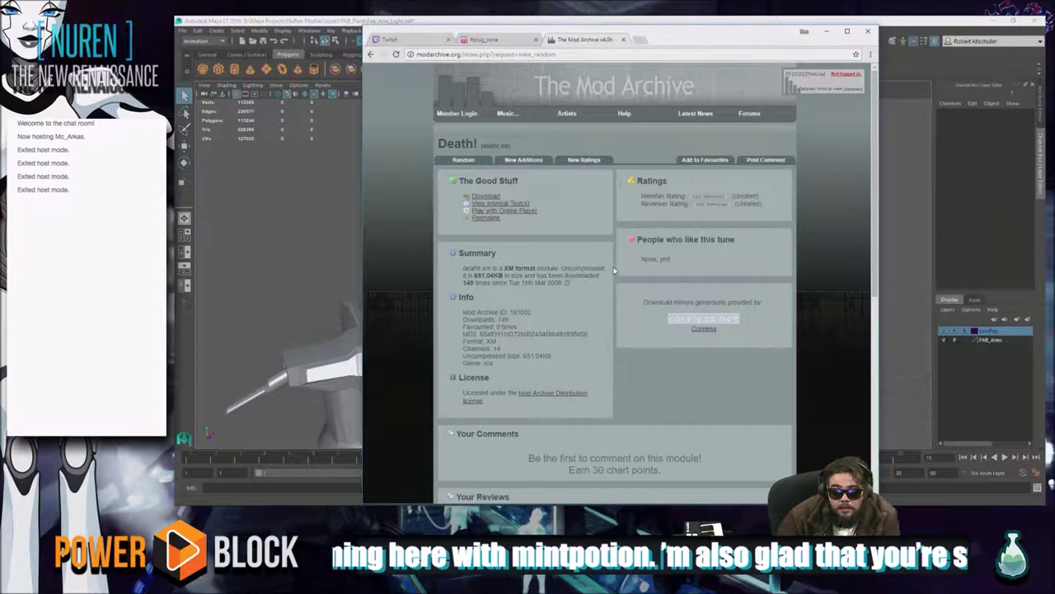
- Play Death! in the online player with the volume raised, then return to Maya
left_click(509, 211)
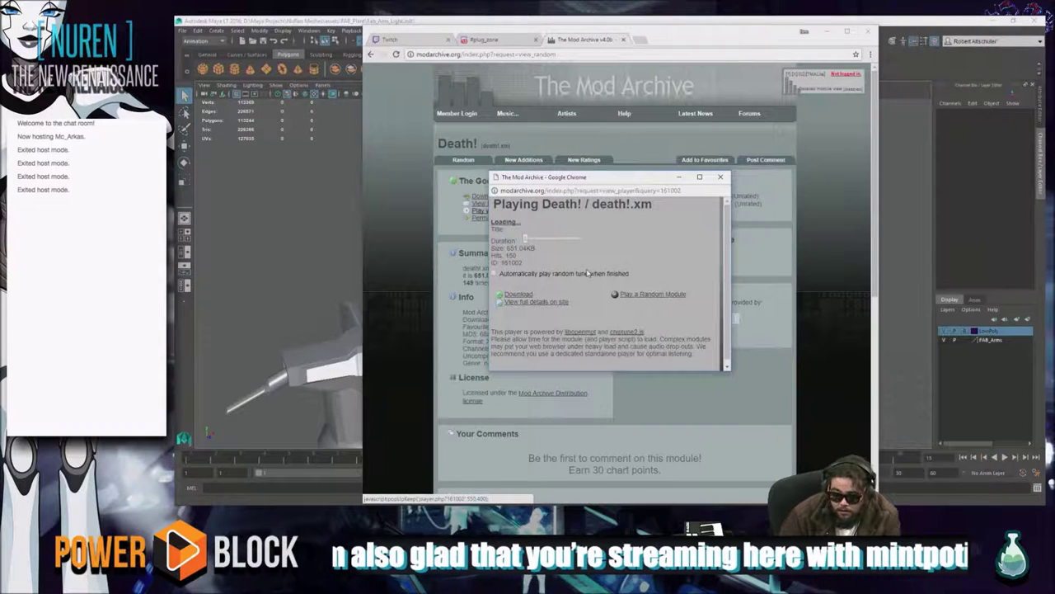
key("XF86AudioRaiseVolume")
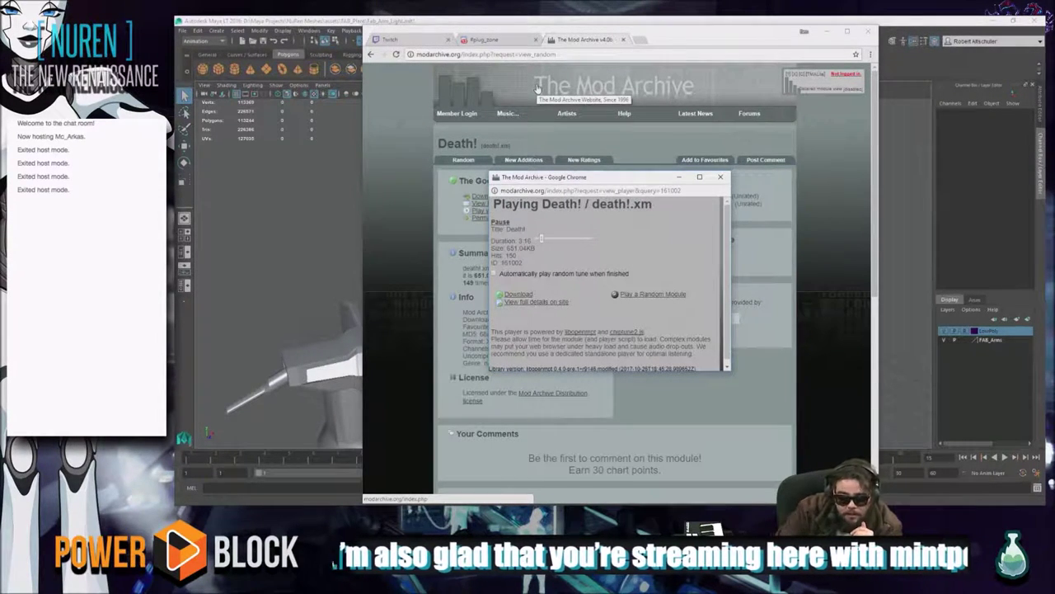
left_click(501, 38)
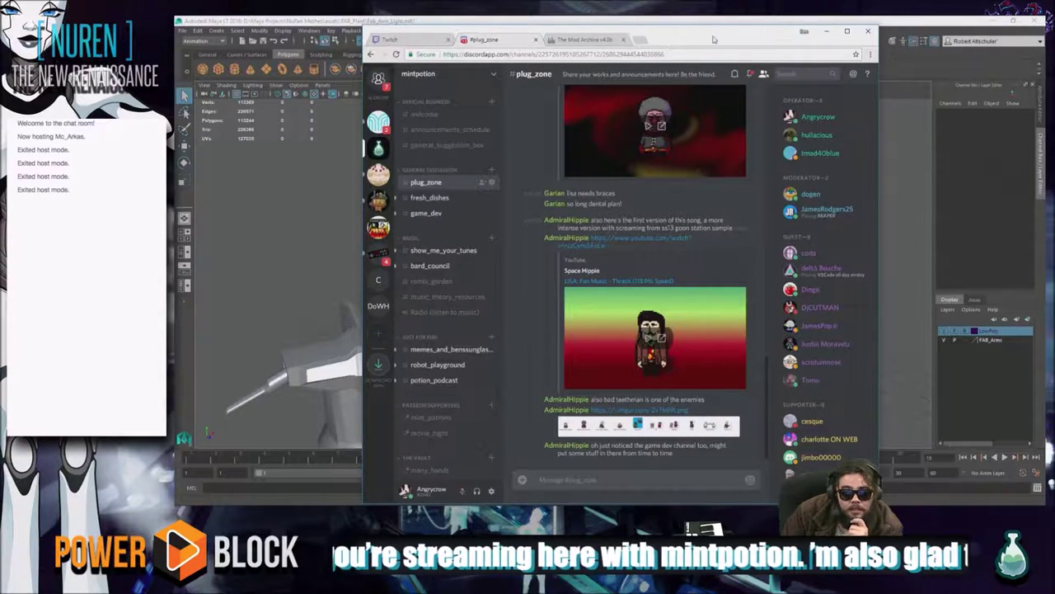
left_click(911, 148)
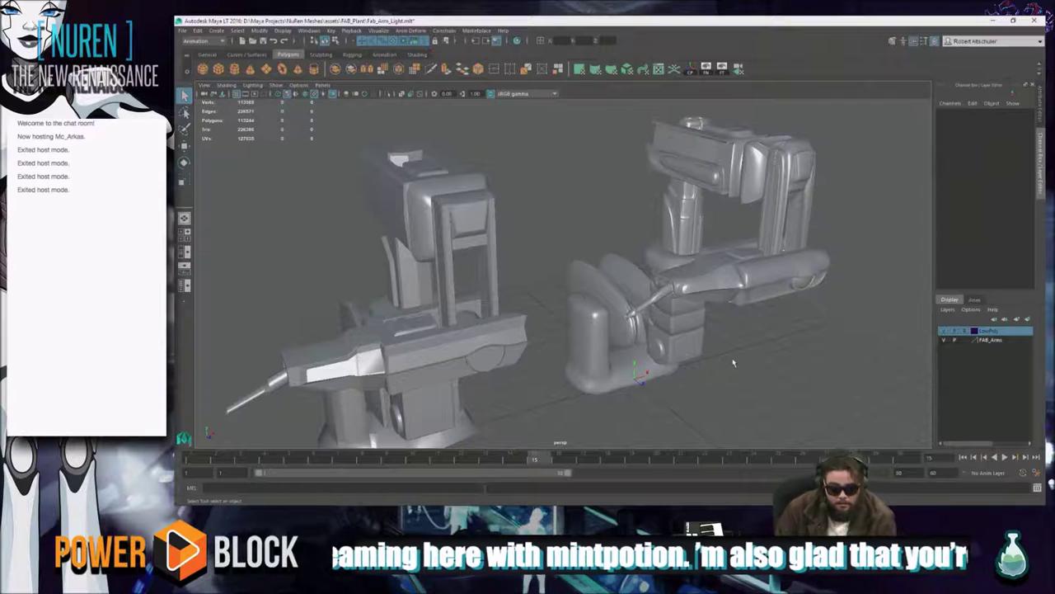
- Orbit in close to the right arm's joint and select its rounded pad
key("XF86AudioLowerVolume")
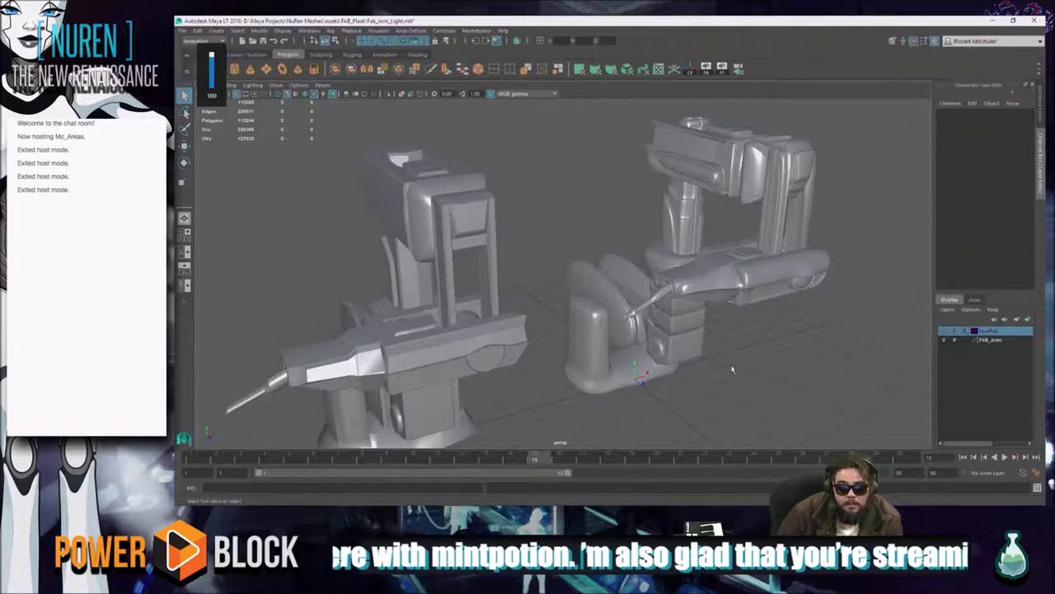
left_click_drag(770, 371, 441, 336, "alt")
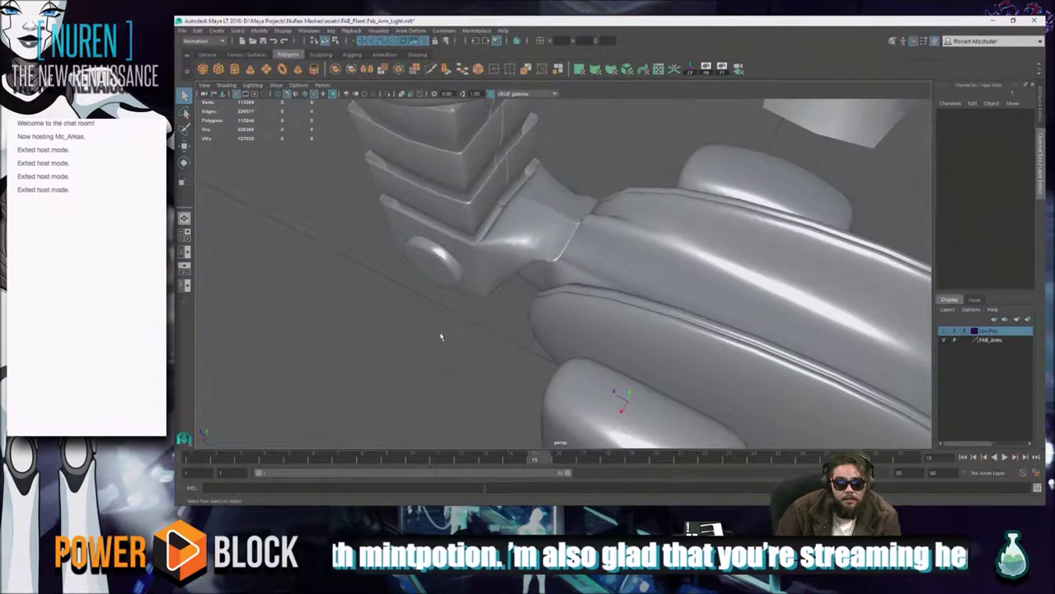
left_click(493, 270)
left_click_drag(493, 269, 629, 281, "alt")
left_click(737, 297)
left_click(621, 272)
scroll(624, 272, "up", 3)
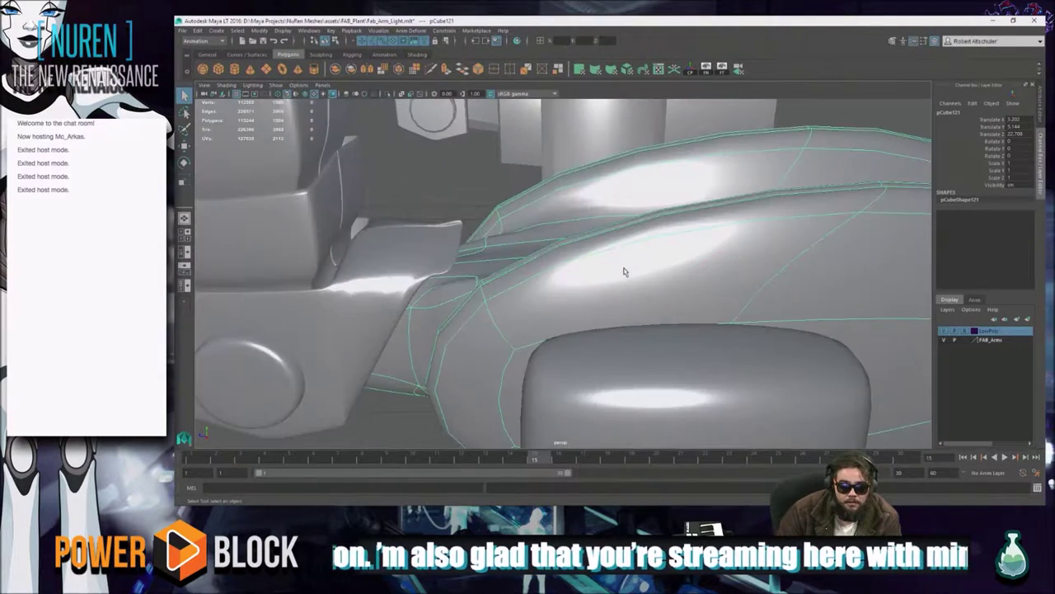
scroll(624, 271, "down", 2)
left_click_drag(624, 271, 549, 280, "alt")
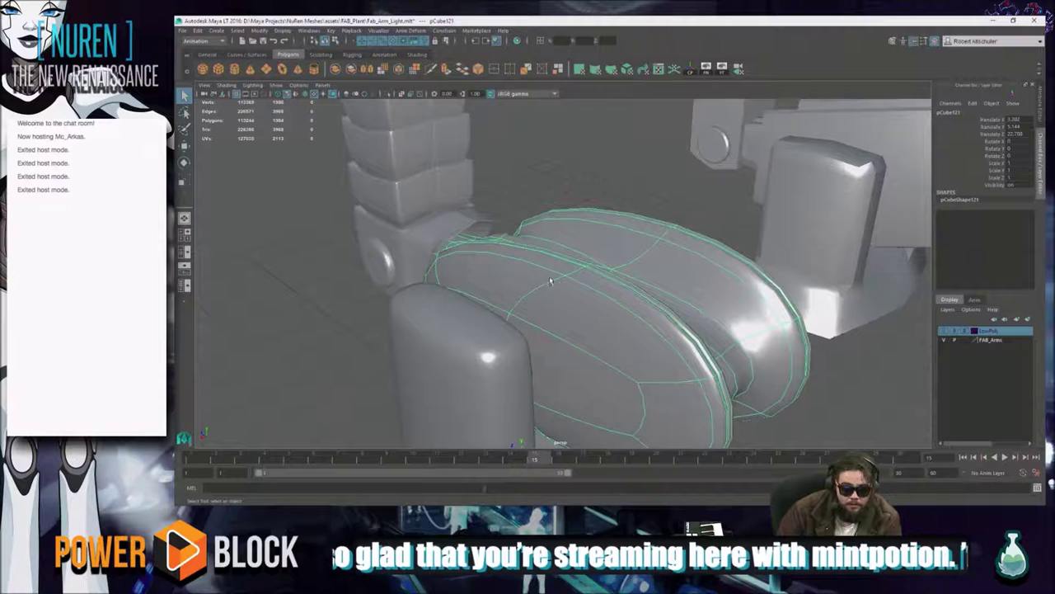
- Switch the pad to edge then face mode, pick a top face, and orbit around the arm
right_click(586, 305)
right_click_drag(586, 309, 585, 240)
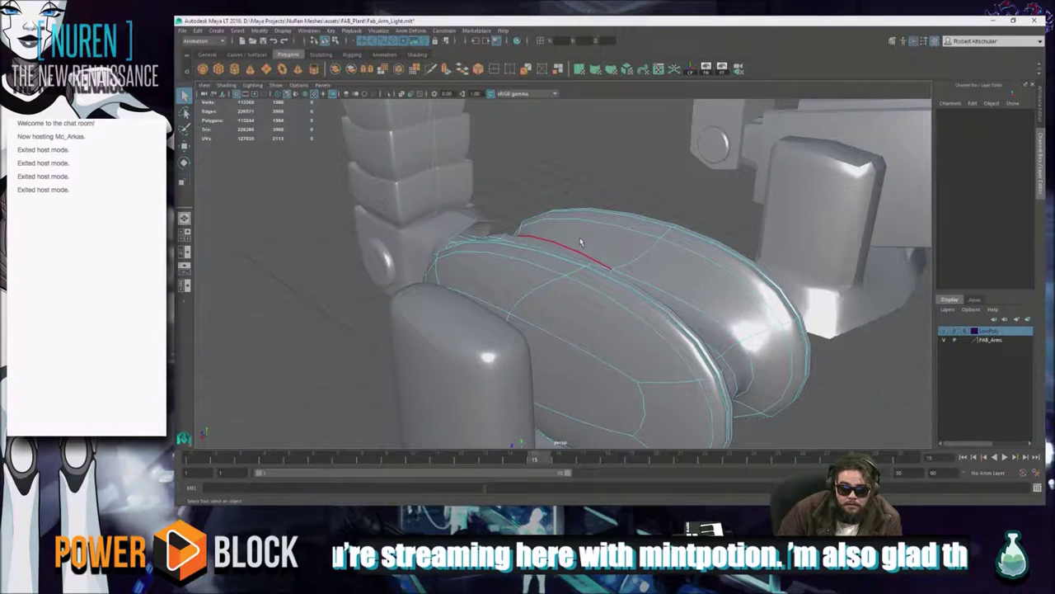
right_click(543, 287, "shift")
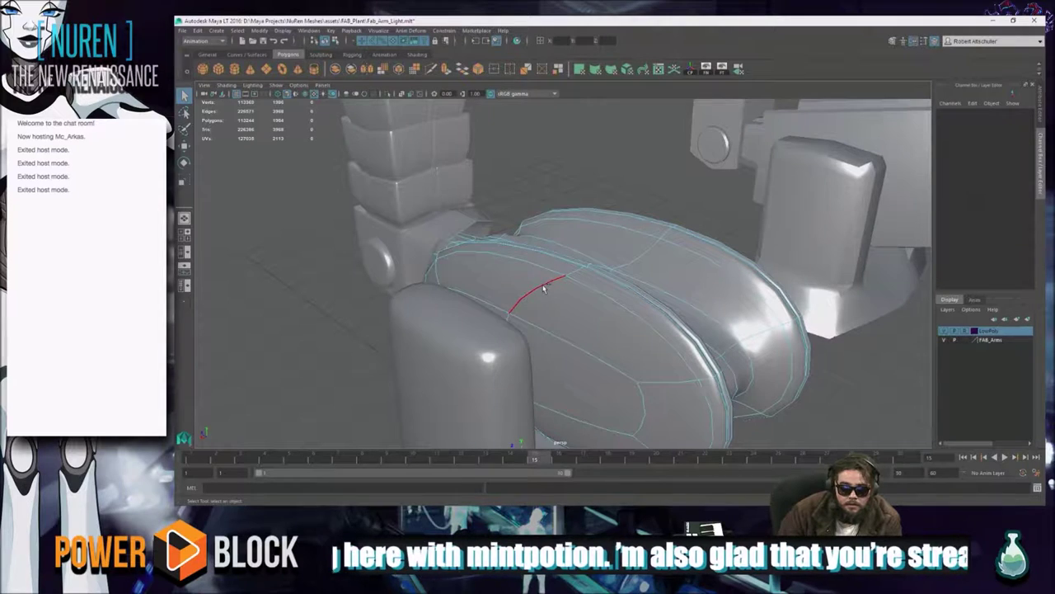
right_click(544, 288, "shift")
key("F11")
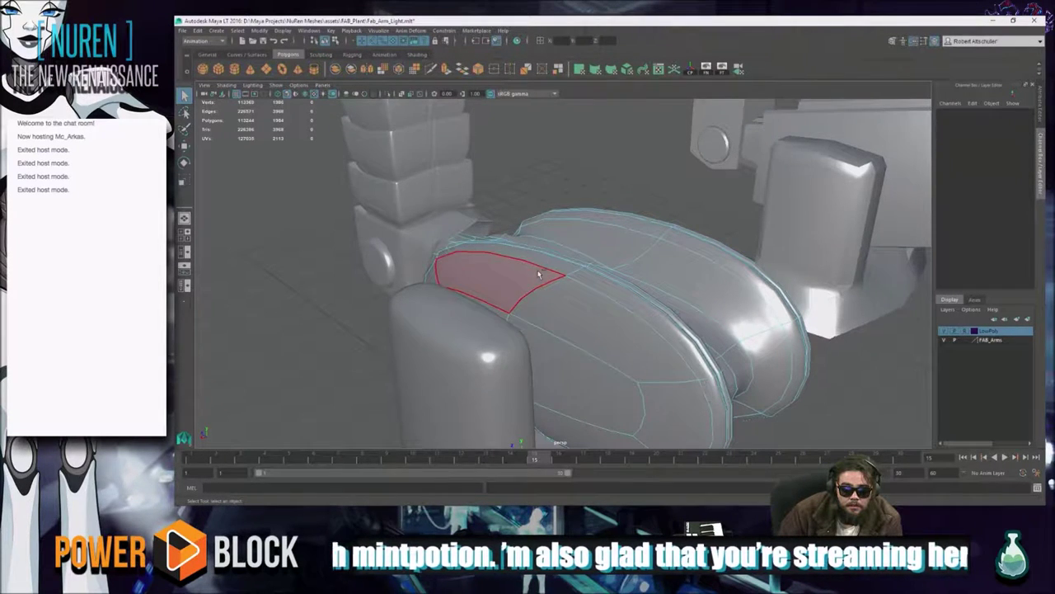
left_click(578, 313)
left_click_drag(578, 312, 583, 275, "alt")
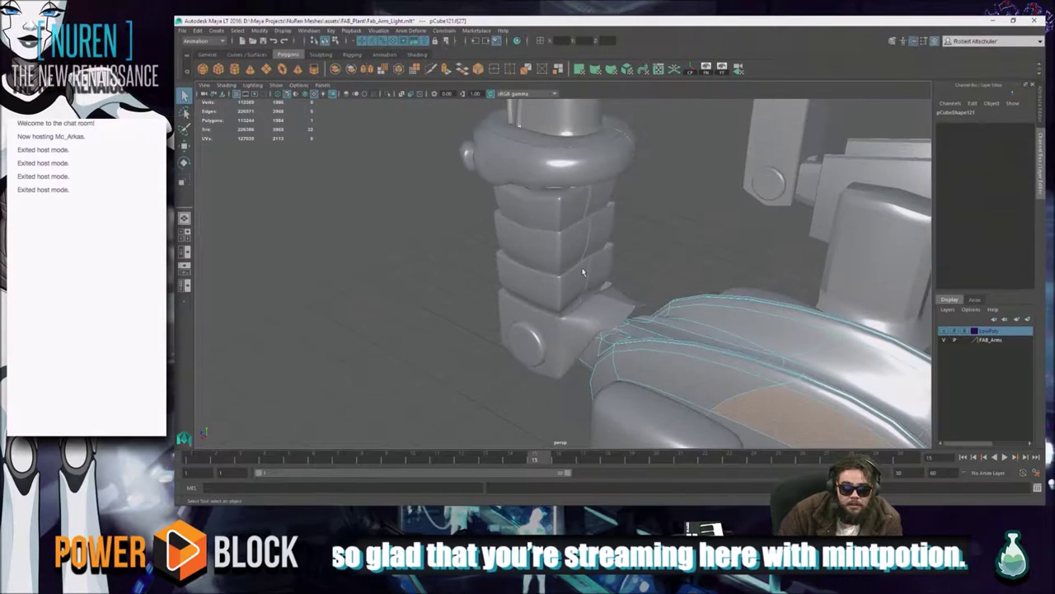
left_click_drag(672, 295, 651, 334, "alt")
key("alt+Tab")
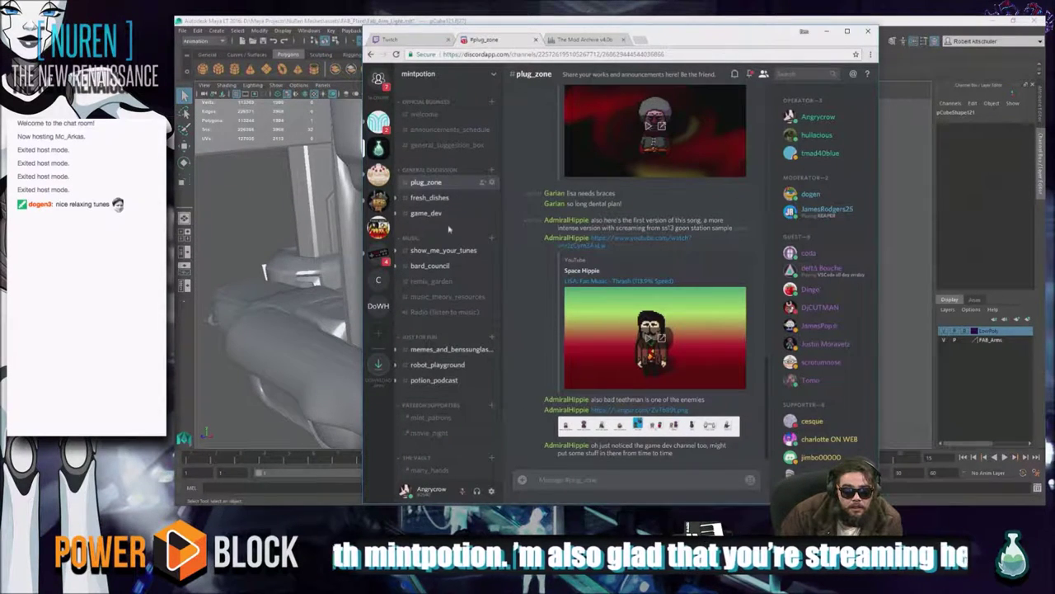
- Browse the bard_council, show_me_your_tunes and game_dev channels, then open The Mod Archive's Death! page
scroll(450, 239, "down", 2)
scroll(450, 247, "up", 2)
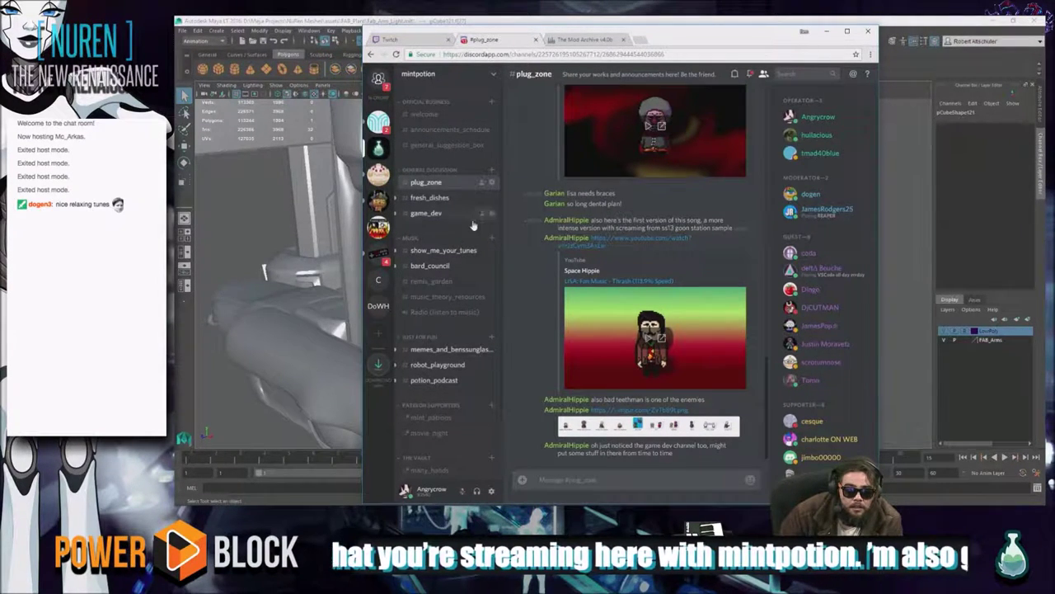
scroll(470, 283, "down", 2)
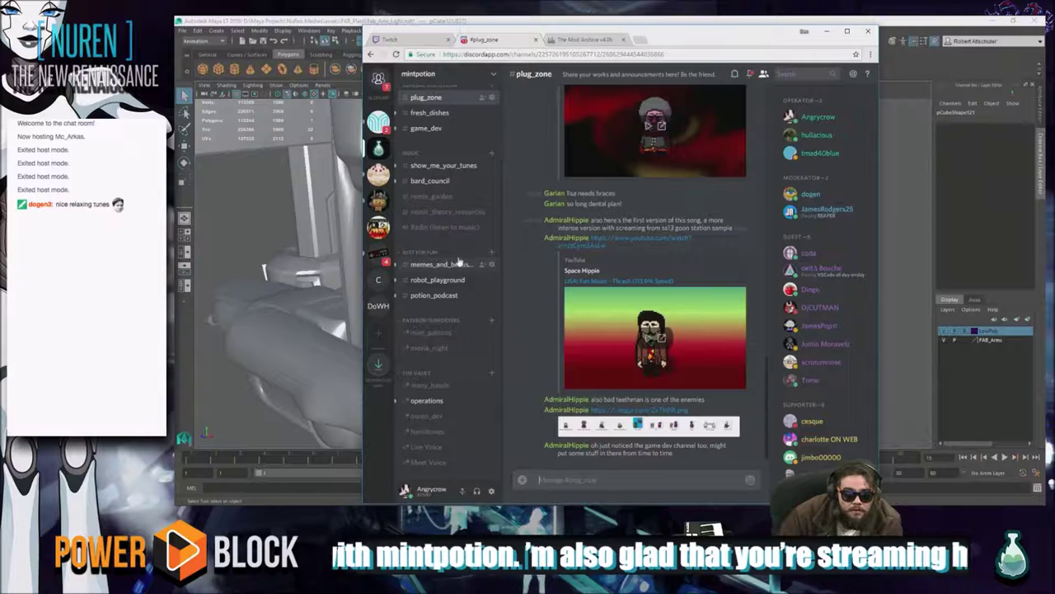
scroll(460, 276, "up", 2)
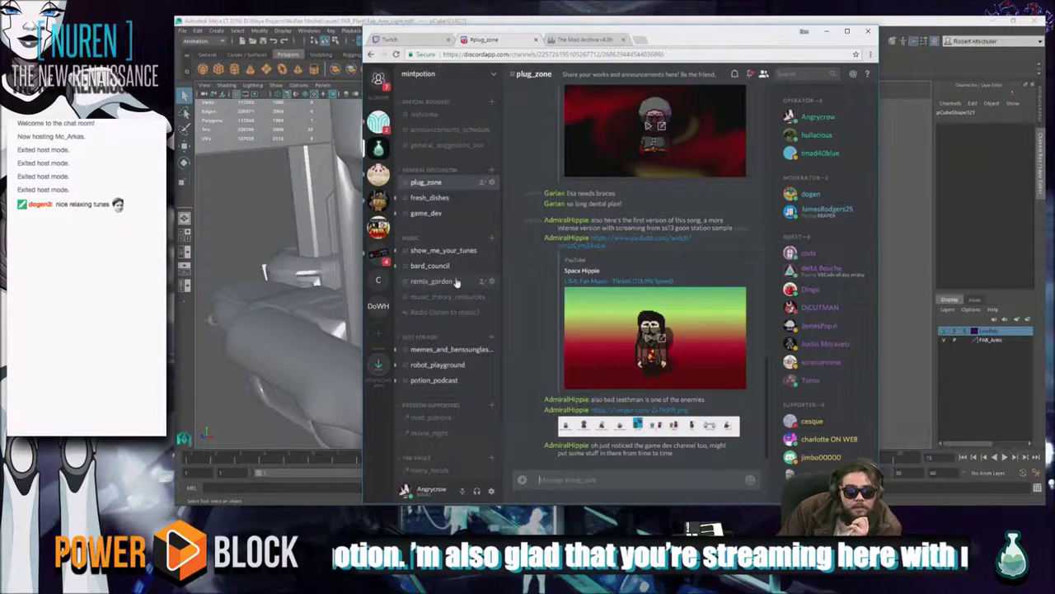
left_click(446, 267)
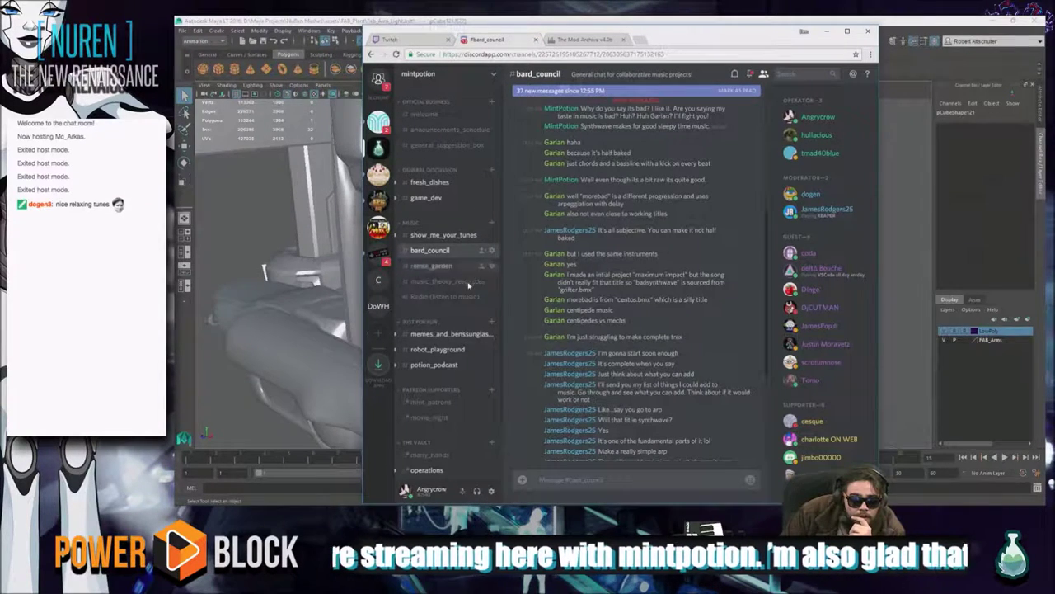
left_click(457, 236)
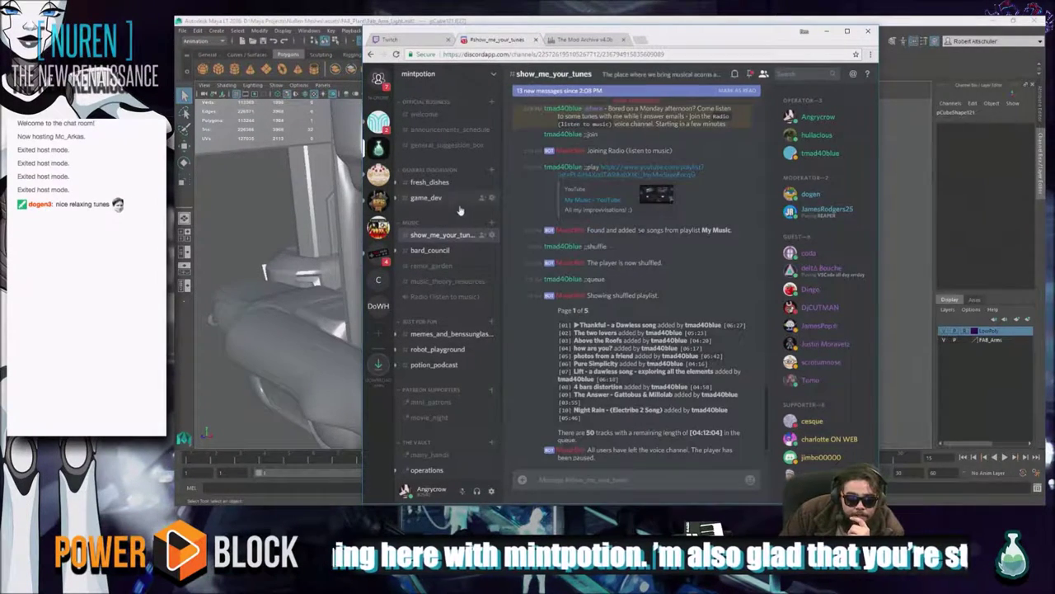
left_click(446, 200)
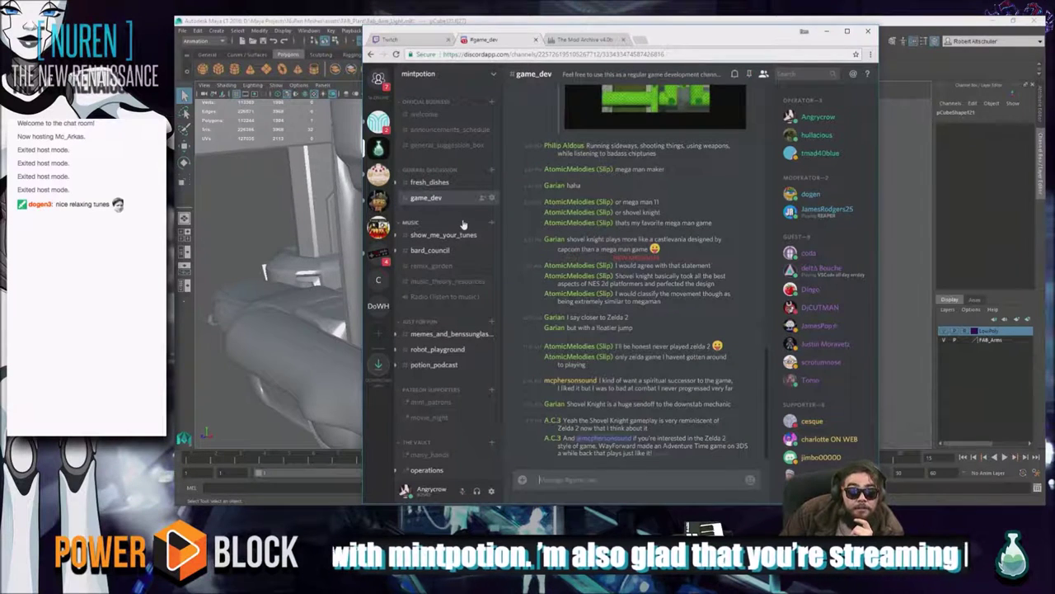
left_click(414, 40)
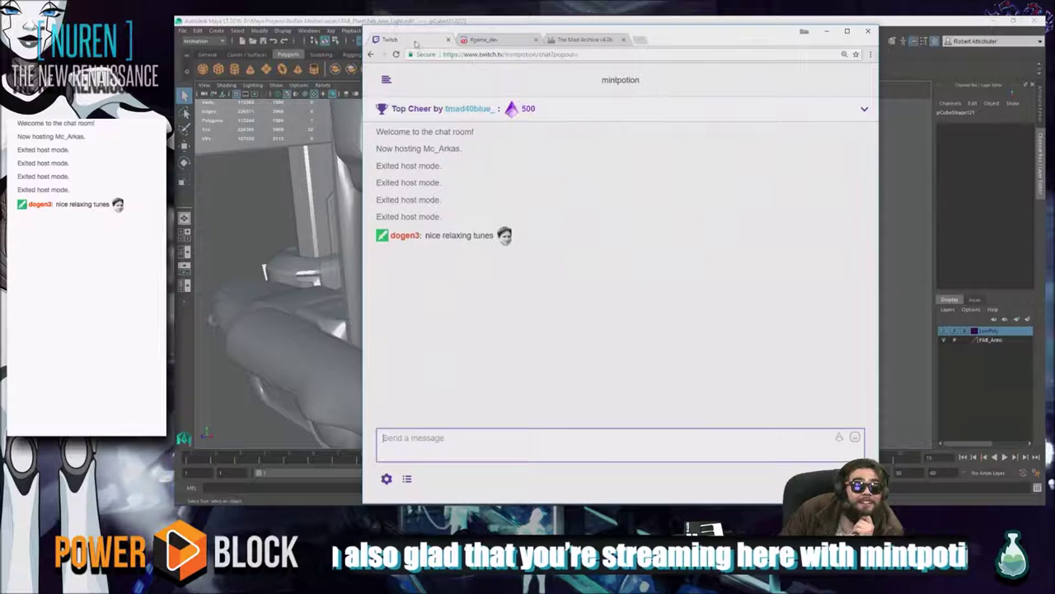
left_click(582, 40)
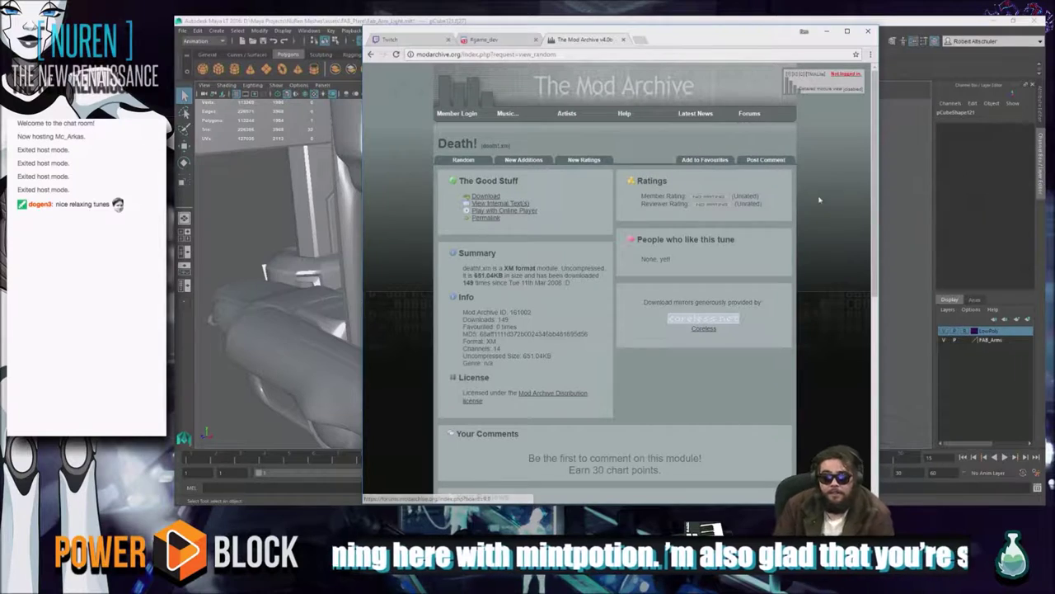
- Play random modules in The Mod Archive until chill_n_relax.mod plays, and raise the volume
key("alt+Tab")
key("alt+Tab")
key("alt+Tab")
key("Tab")
key("alt+Tab")
key("alt+Tab")
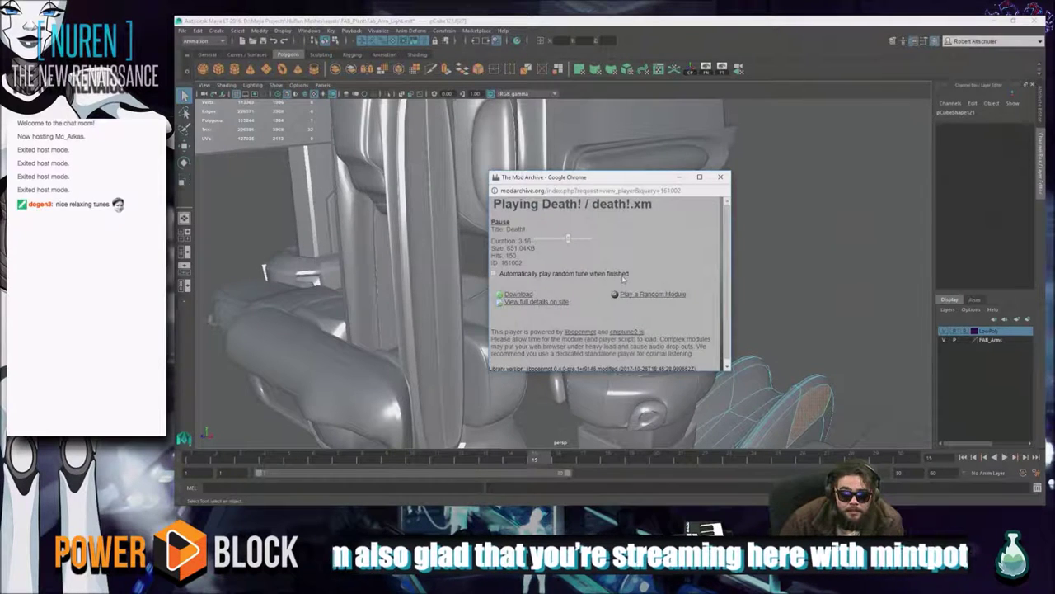
left_click(615, 297)
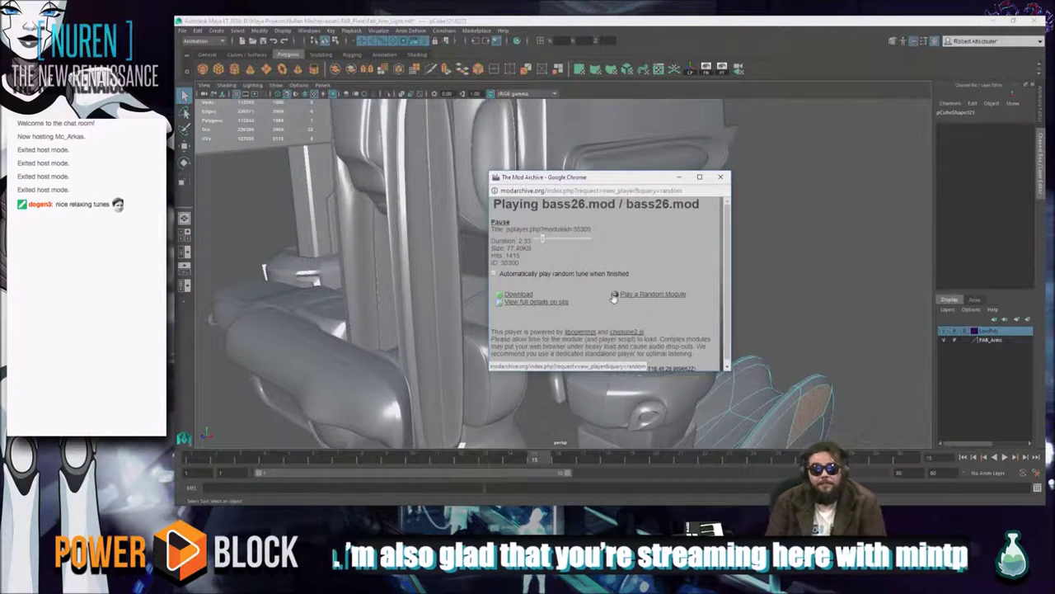
left_click(614, 295)
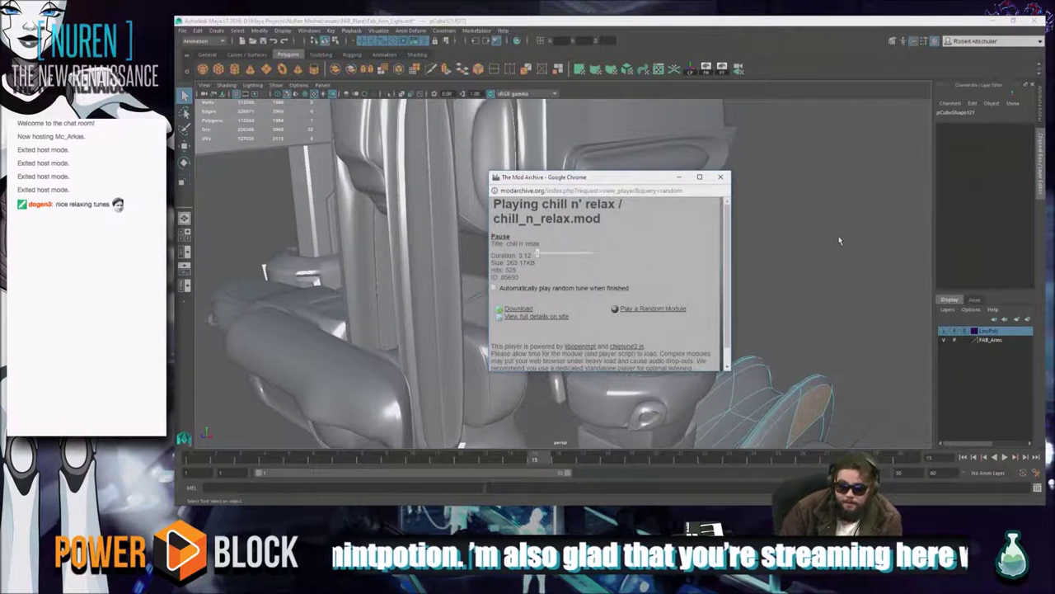
key("XF86AudioRaiseVolume")
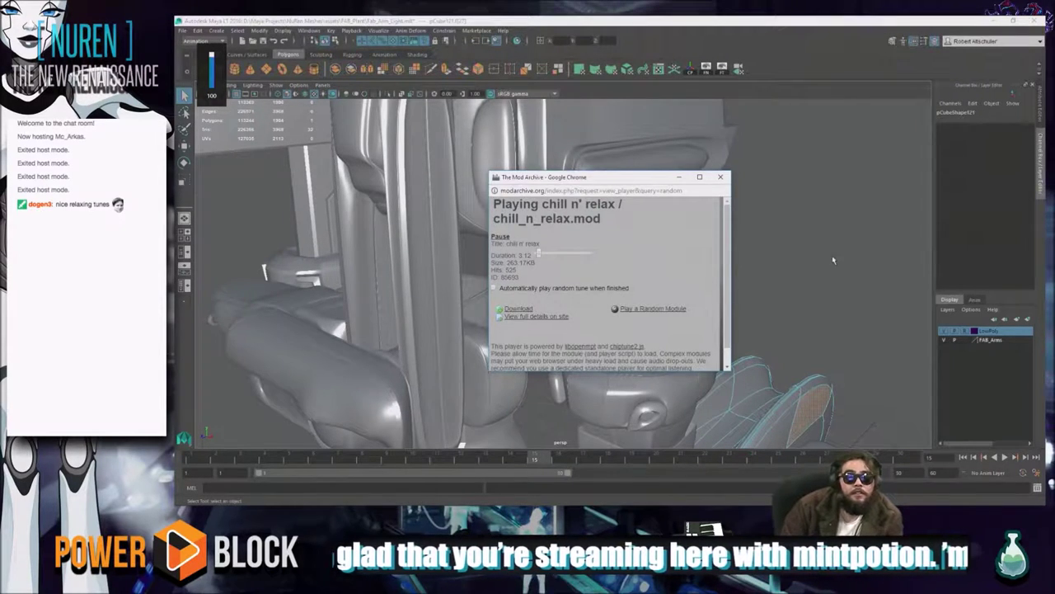
- Back in Maya, select a face on the ring piece and one on the armrest plate
left_click(832, 260)
left_click_drag(742, 247, 542, 282, "alt")
scroll(651, 256, "up", 5)
left_click(687, 303)
left_click(543, 282)
- Start the Insert Edge Loop Tool on the armrest edges and toggle the smoothed mesh preview
right_click_drag(542, 265, 544, 239)
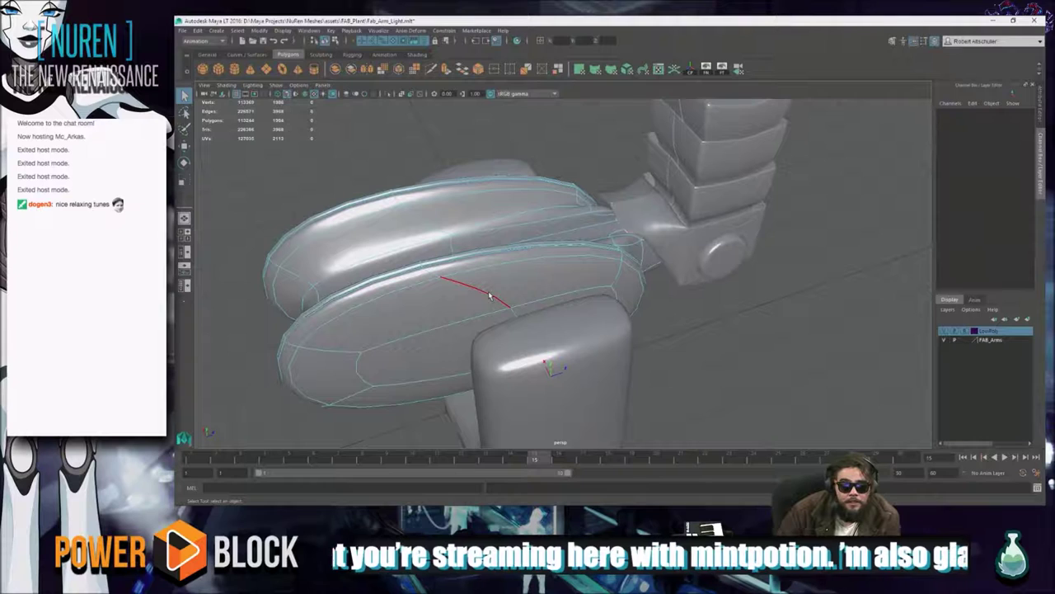
right_click(490, 295, "shift")
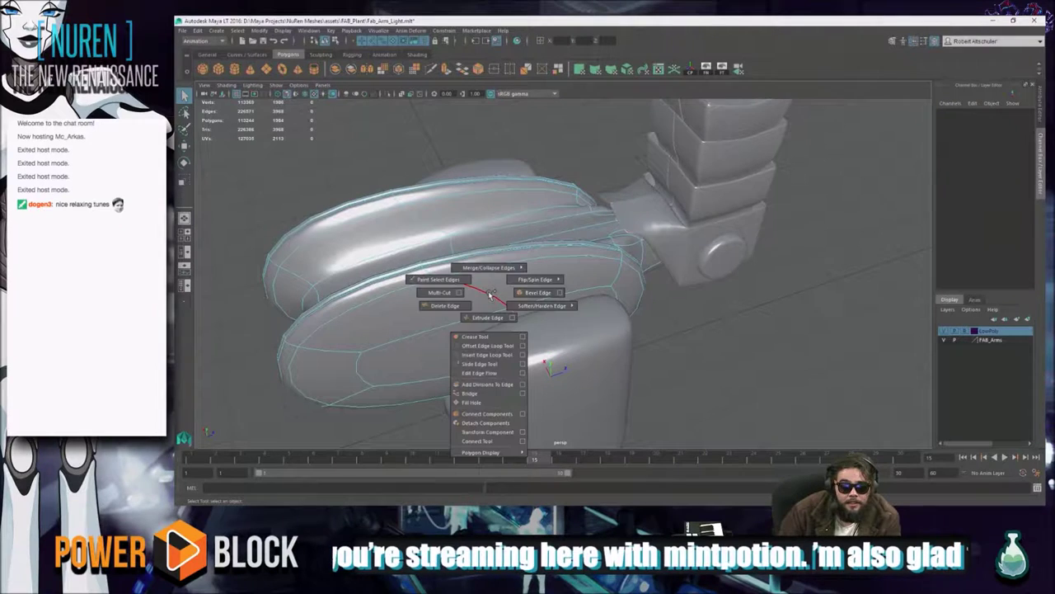
left_click(510, 360)
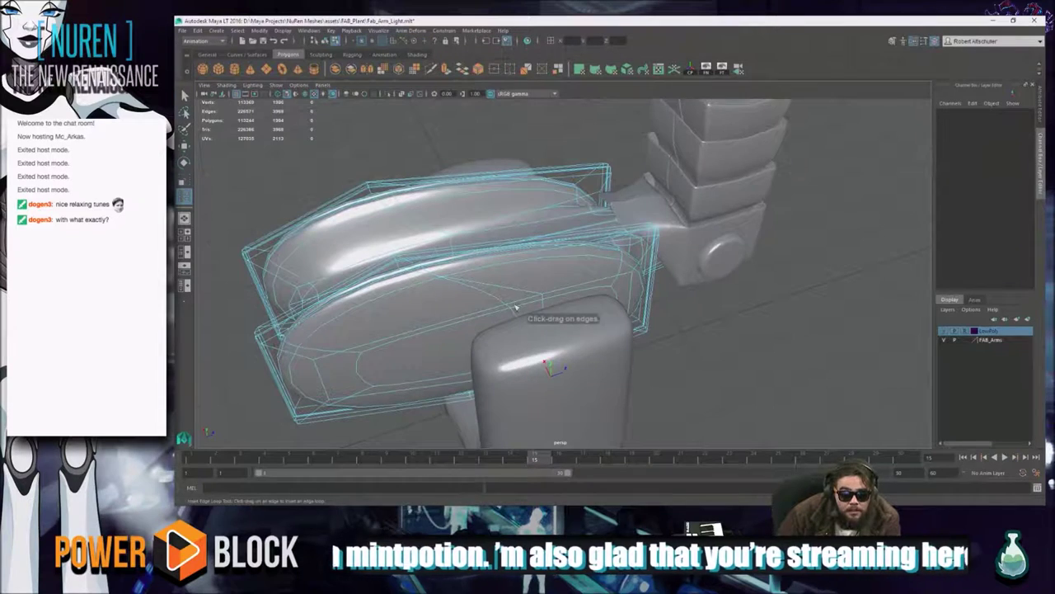
left_click_drag(490, 300, 479, 303, "alt")
key("3")
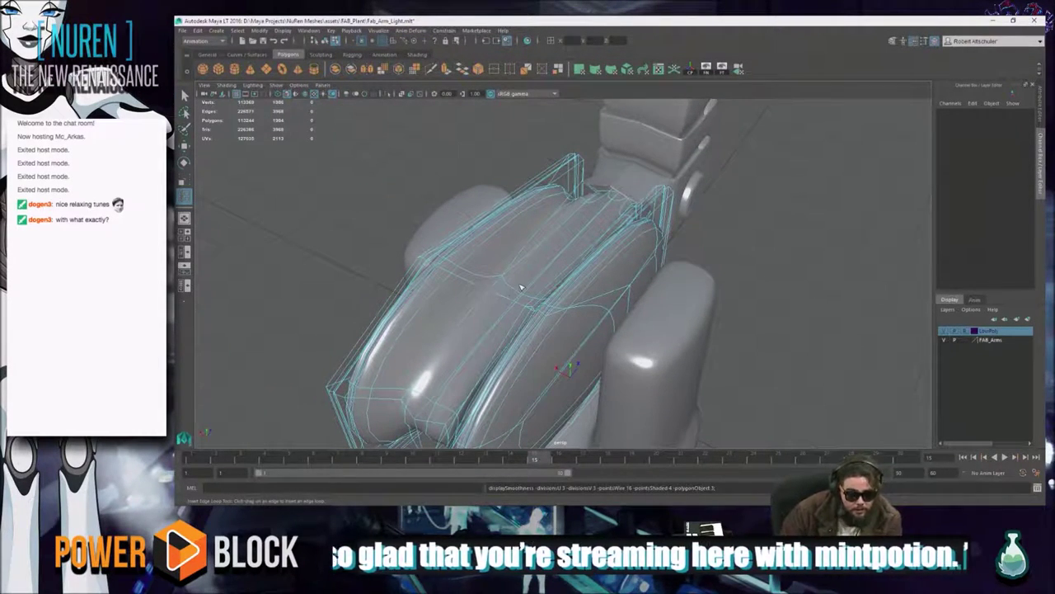
- Search Help > Find Menu for 'symmetrymirror' commands, then orbit back to the armrest plates
left_click(503, 30)
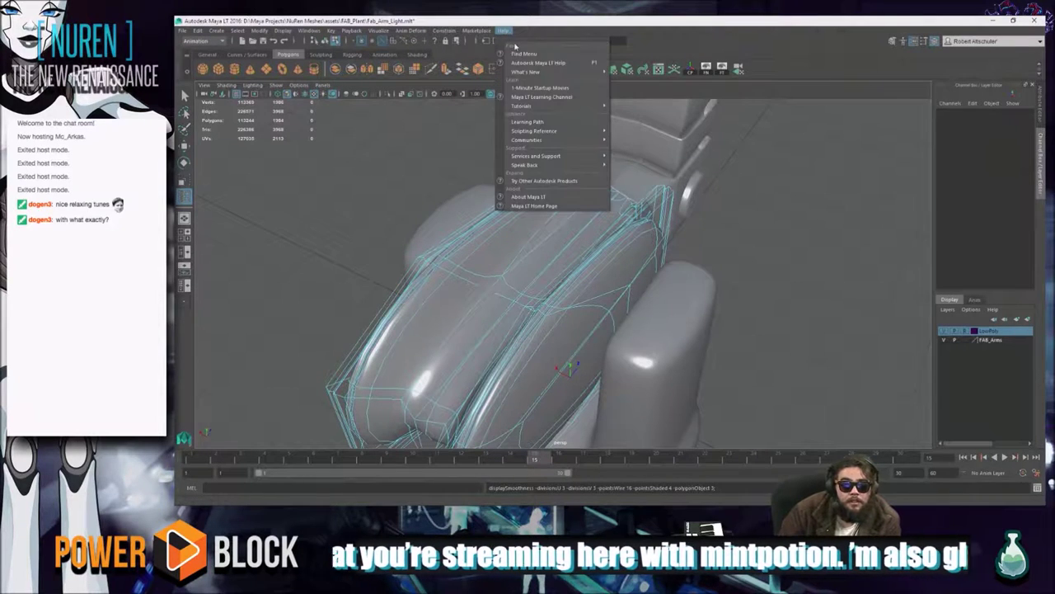
left_click(533, 53)
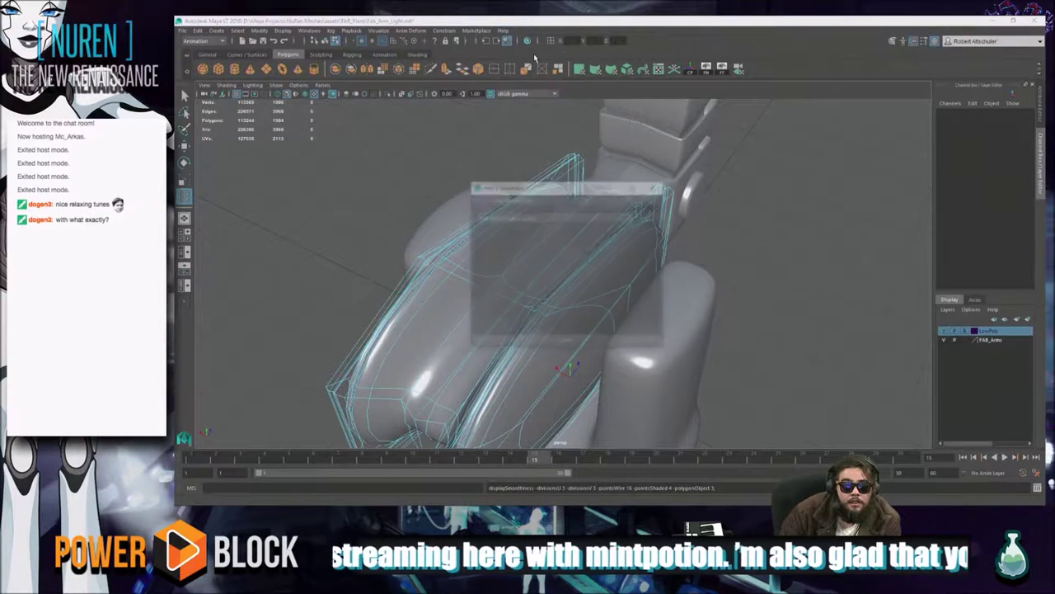
type("symmetr")
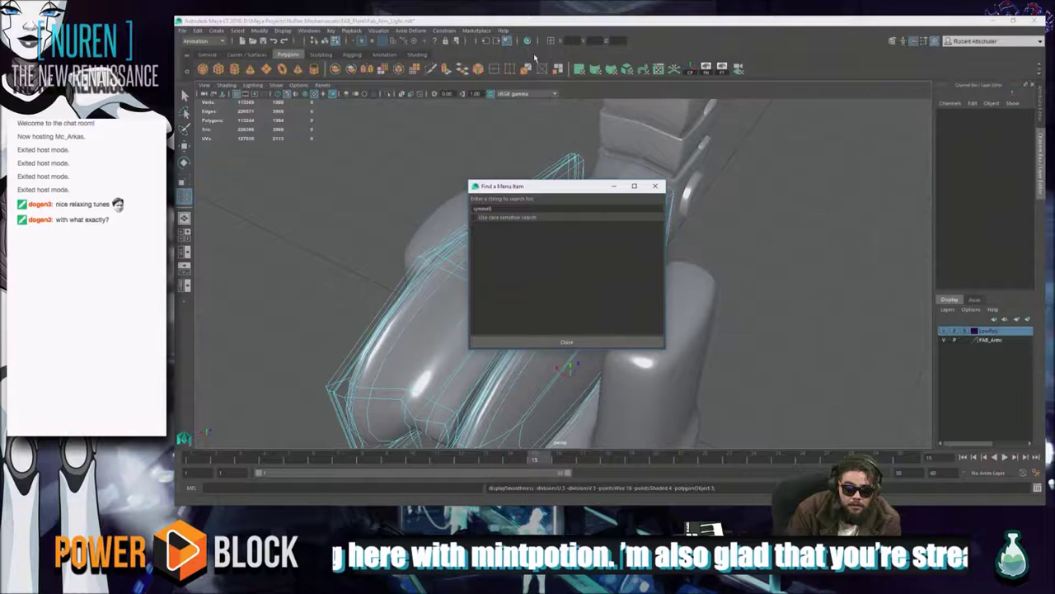
type("y")
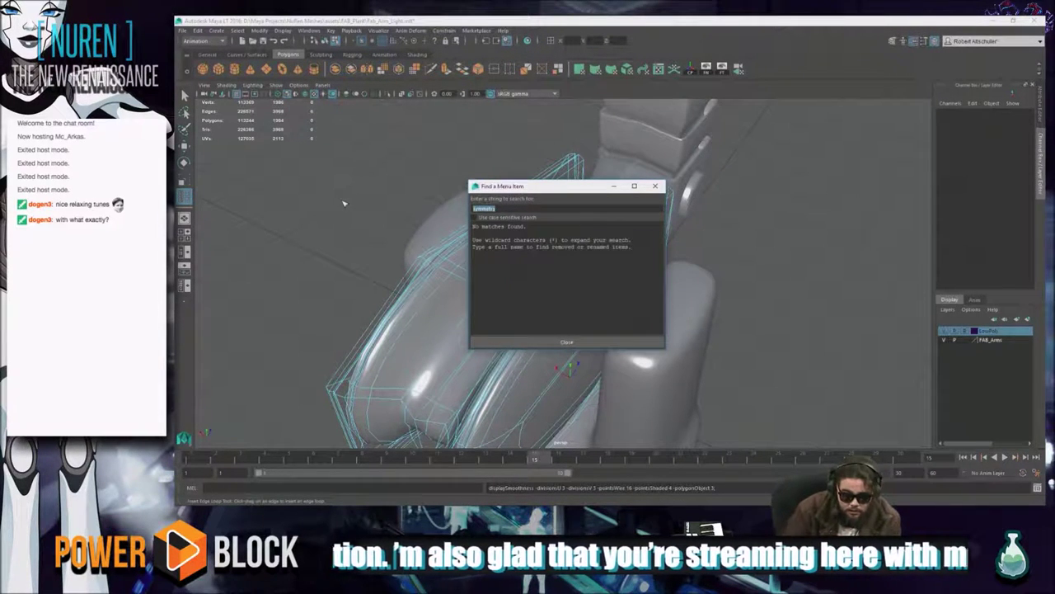
type("mirror")
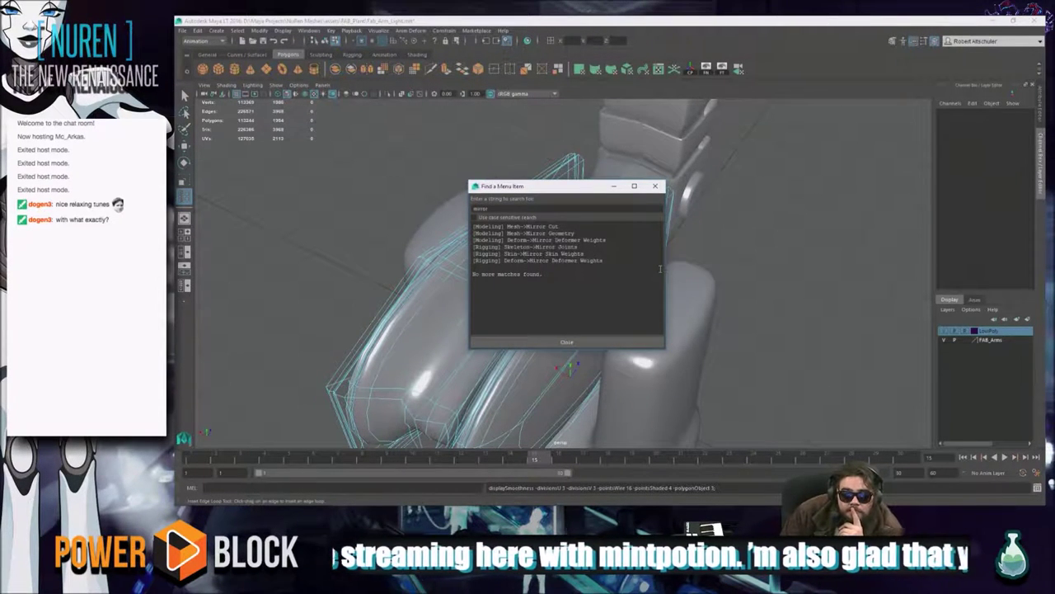
left_click(591, 344)
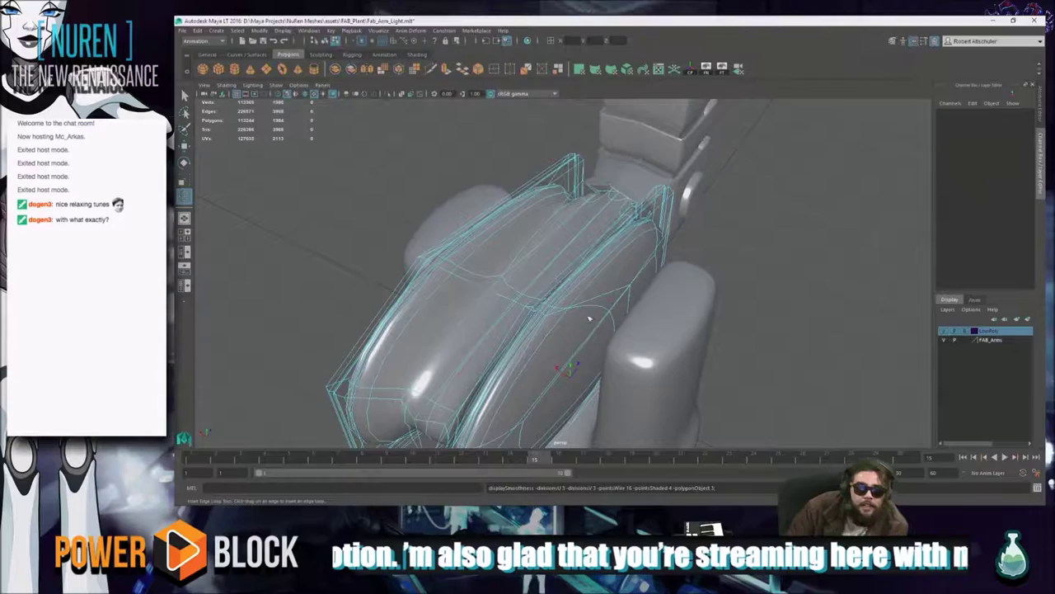
left_click_drag(587, 312, 486, 268, "alt")
right_click_drag(486, 268, 484, 278, "shift")
left_click(484, 278)
left_click_drag(485, 278, 572, 316, "alt")
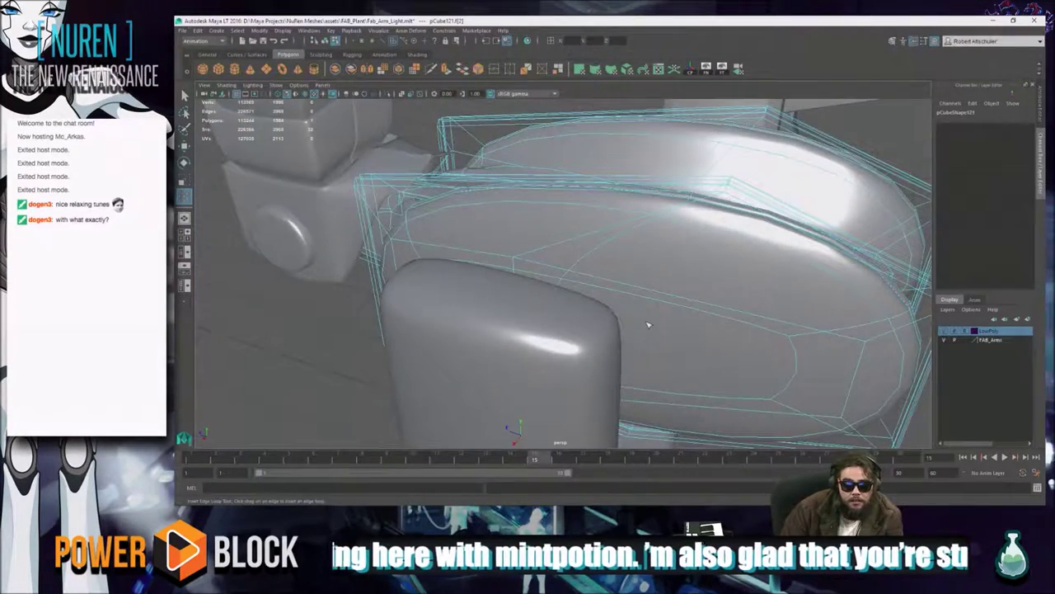
left_click_drag(651, 328, 559, 336, "alt")
- Select two faces on the lower armrest plate's inner side and extrude them
key("q")
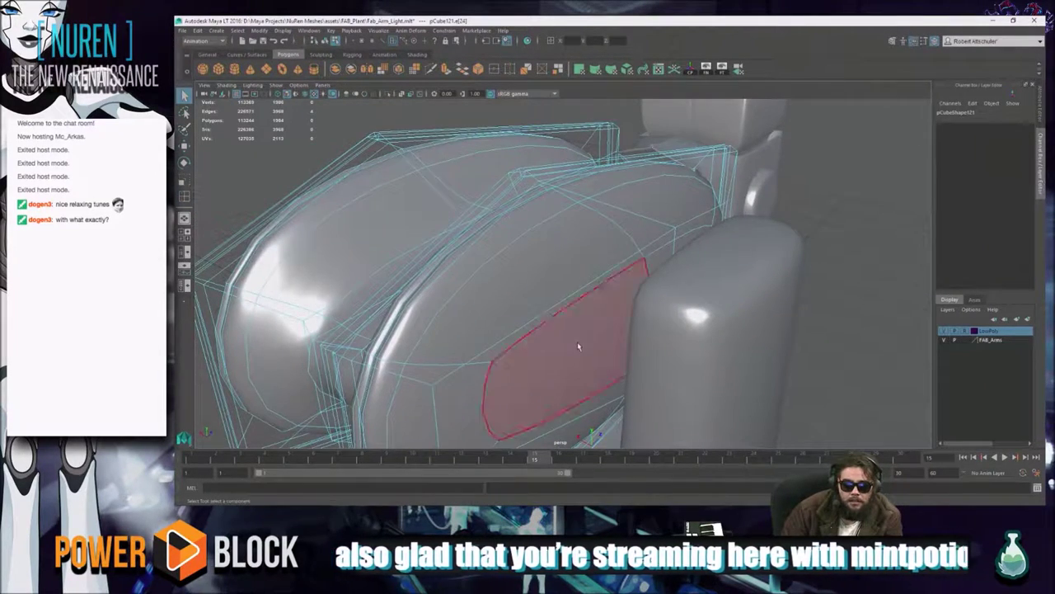
left_click(577, 341)
mouse_move(556, 346)
left_mouse_down("alt")
mouse_move(607, 350)
mouse_move(560, 294)
mouse_move(558, 326)
left_mouse_up("alt")
left_click(561, 330, "shift")
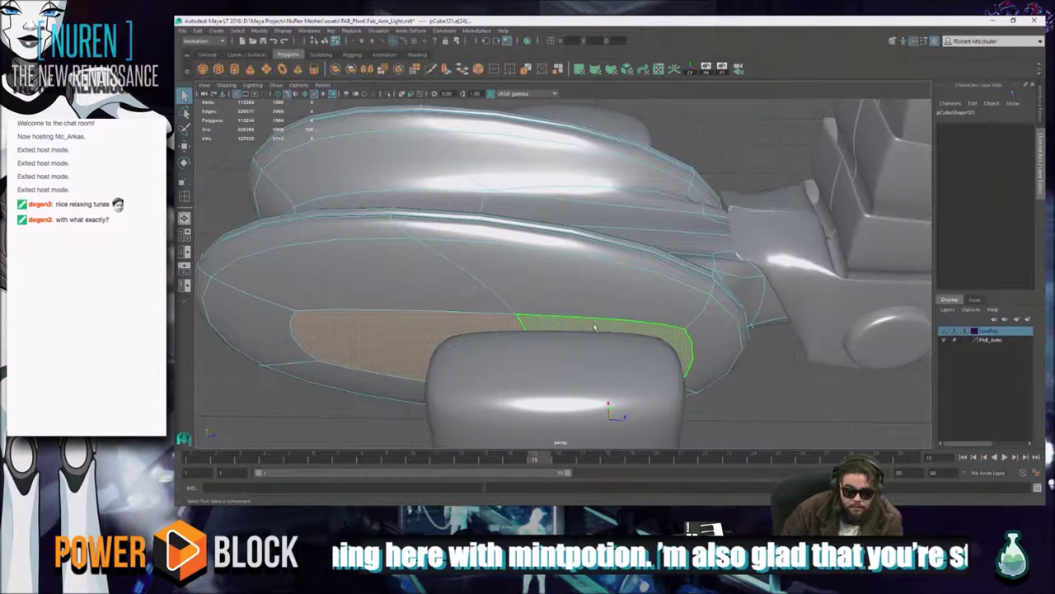
right_click_drag(598, 325, 603, 341, "shift")
left_click_drag(603, 341, 433, 308, "alt")
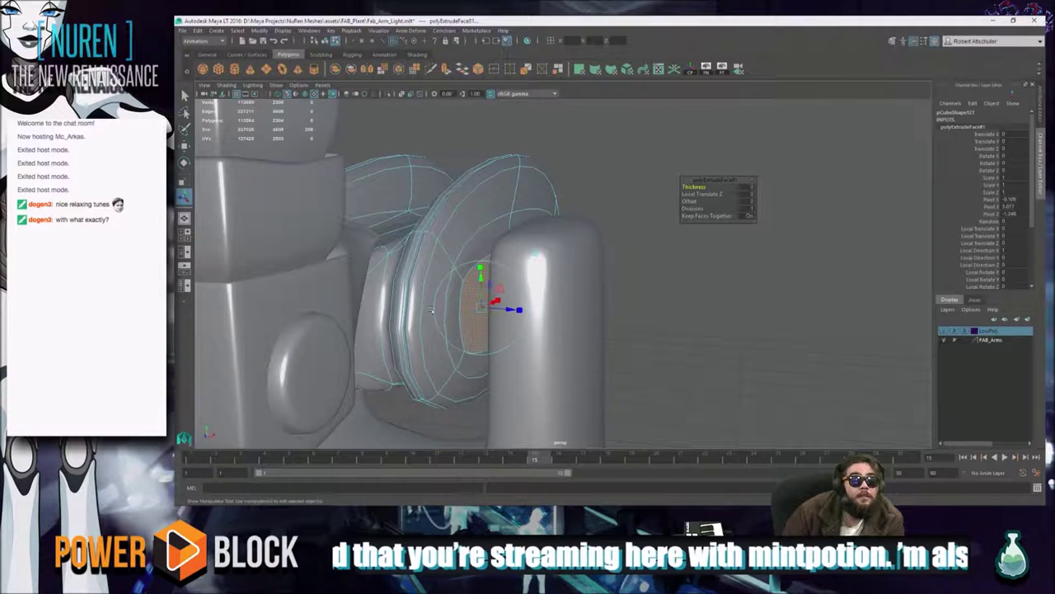
key("alt+Tab")
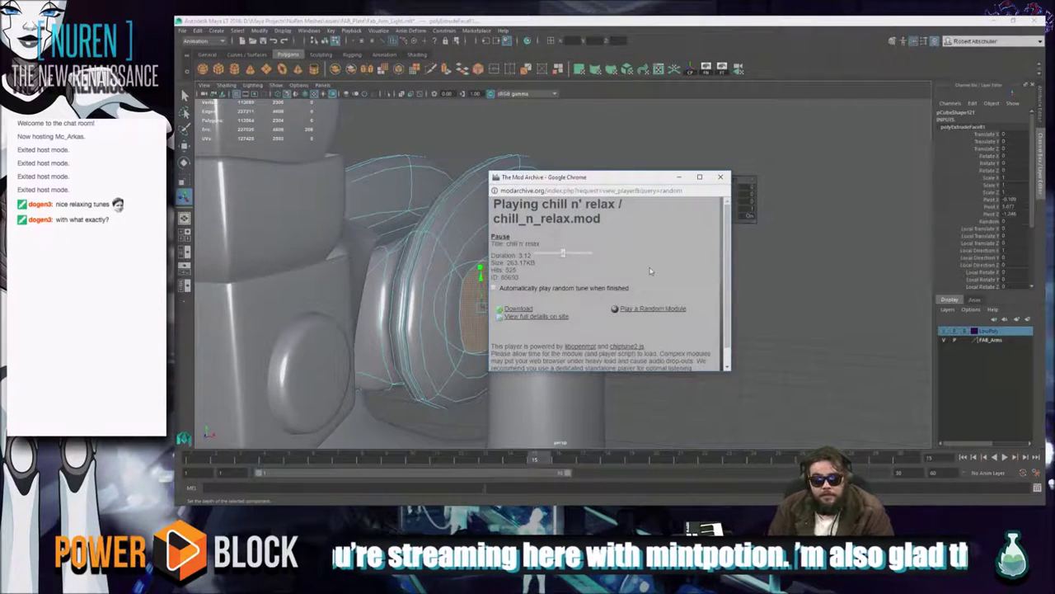
- Return to Maya and orbit and zoom in on the extruded armrest faces
key("alt+Tab")
left_click_drag(613, 295, 556, 308, "alt")
left_click_drag(462, 324, 529, 338, "alt")
scroll(504, 346, "up", 5)
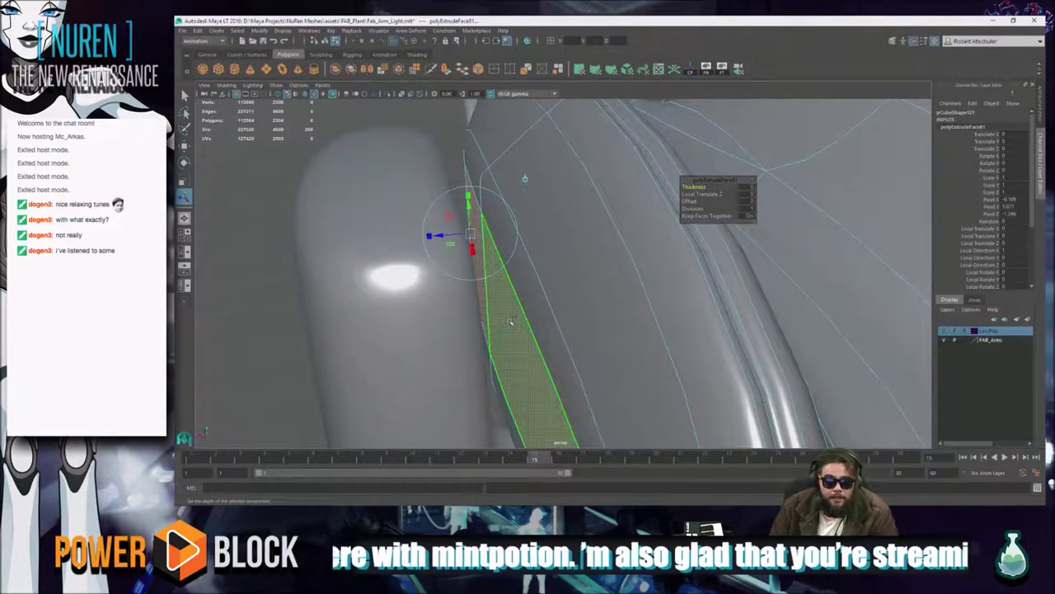
- Move the extruded faces along their axis and extrude them once more
right_click(511, 321, "shift")
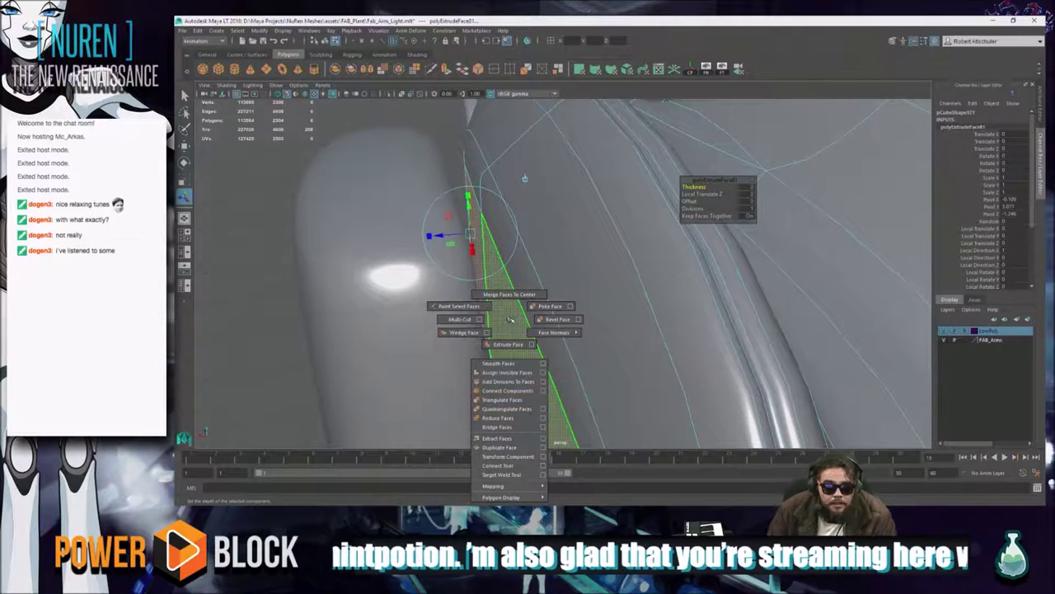
left_click(478, 274)
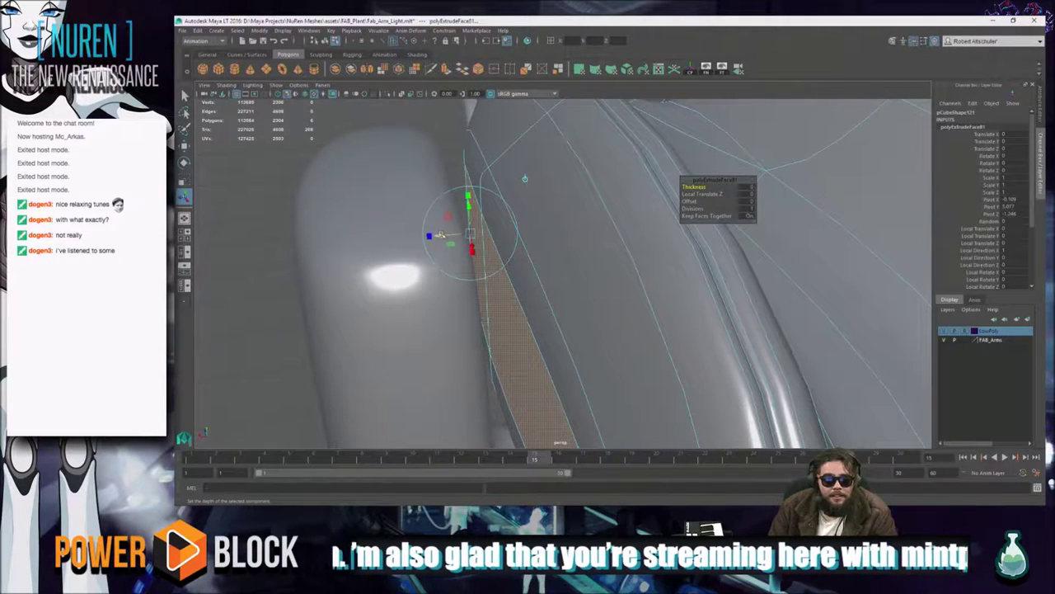
left_click_drag(442, 235, 412, 232)
key("ctrl+e")
left_click_drag(468, 263, 512, 272, "alt")
left_click_drag(616, 302, 506, 266, "alt")
- Extrude two more arm faces and thicken the panel to Local Translate Z 0.254
left_click(391, 330)
left_click(592, 293)
key("ctrl+e")
key("f")
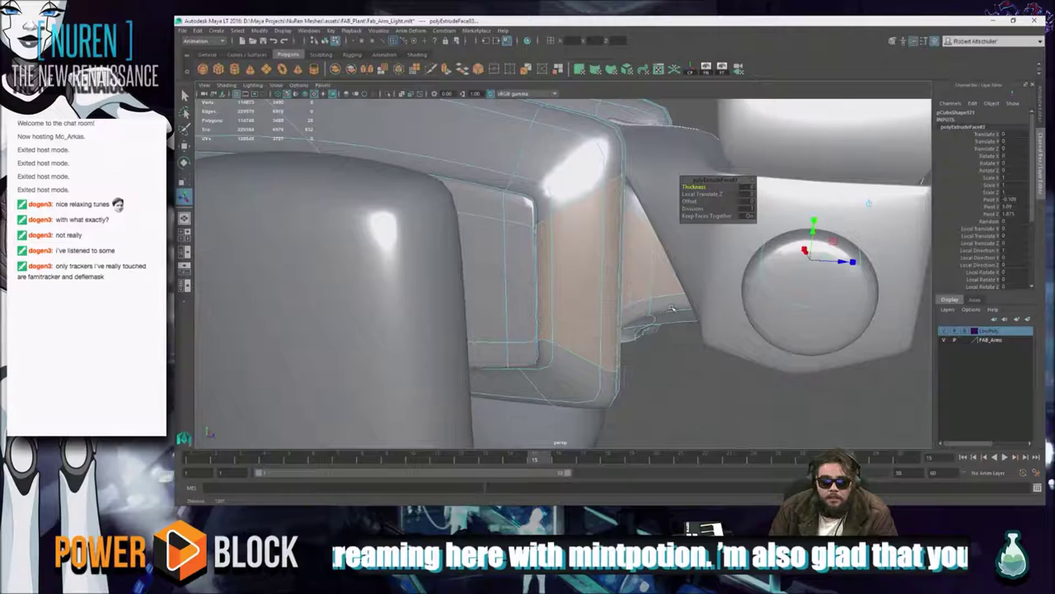
left_click_drag(648, 298, 662, 295, "alt")
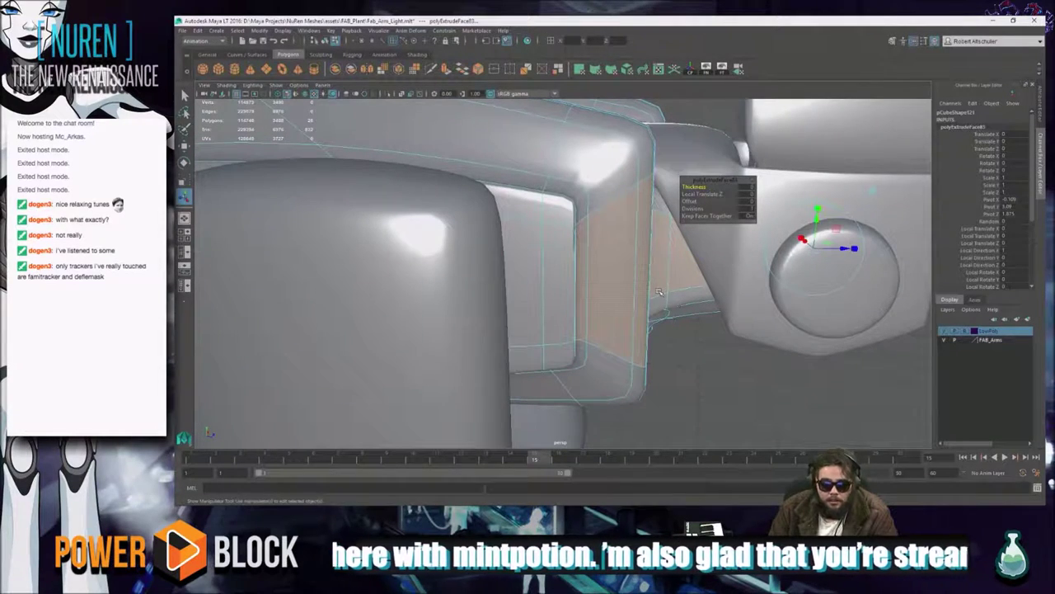
left_click_drag(794, 283, 622, 283, "alt")
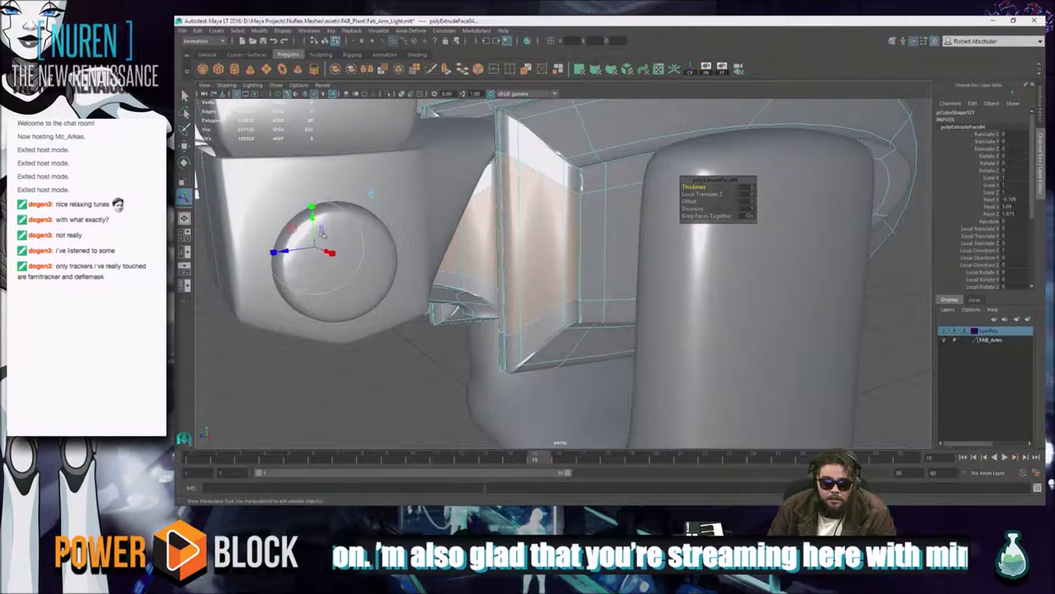
left_click_drag(286, 255, 334, 297)
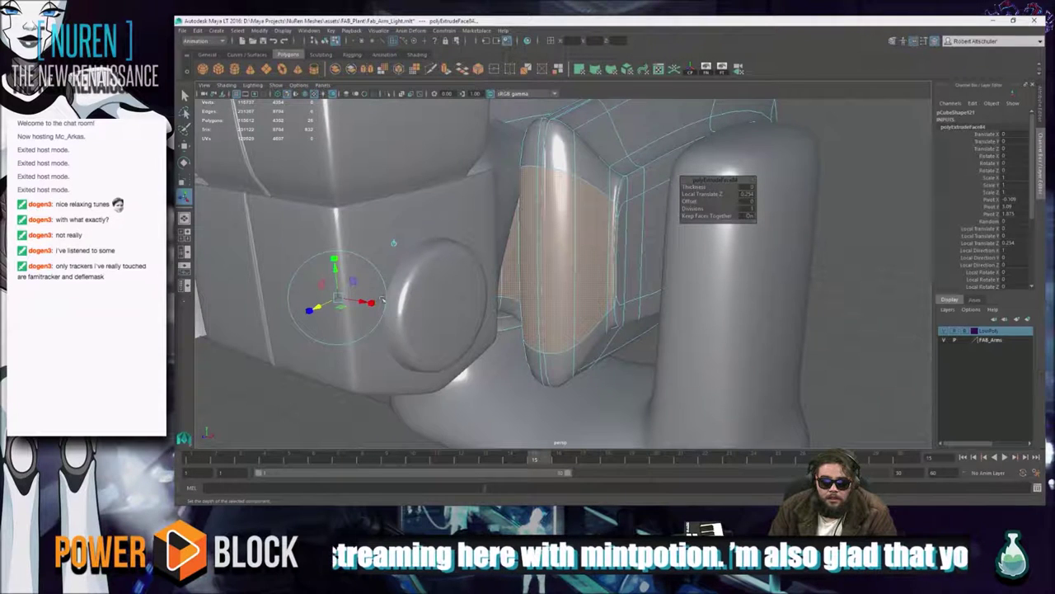
key("q")
key("t")
left_click_drag(432, 309, 404, 324, "alt")
left_click_drag(357, 172, 550, 335, "alt")
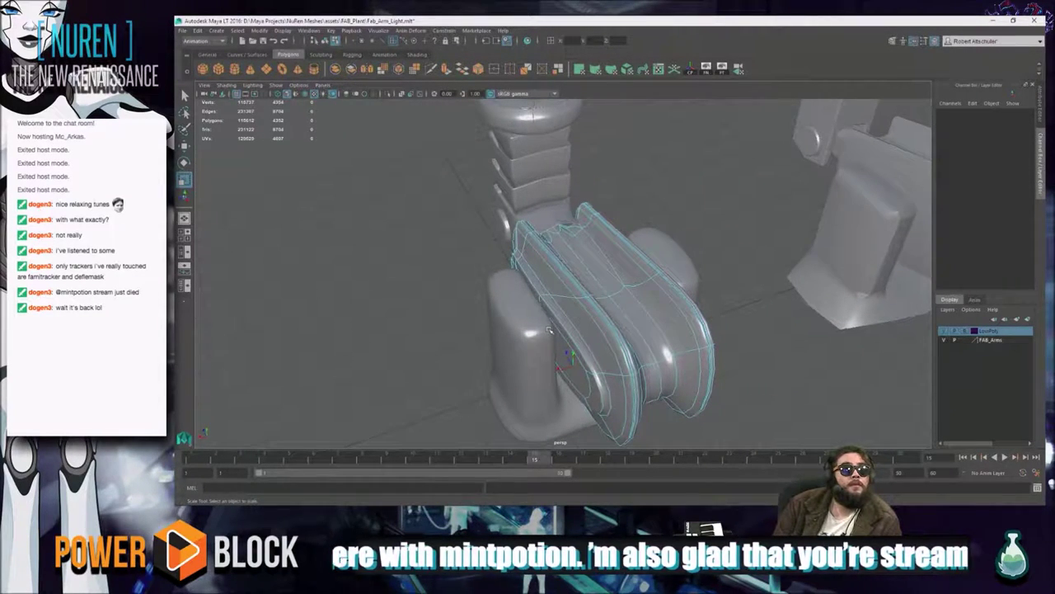
- Select a strip of faces running around the curved side plate of the arm
left_click_drag(527, 313, 667, 217, "alt")
scroll(569, 283, "up", 5)
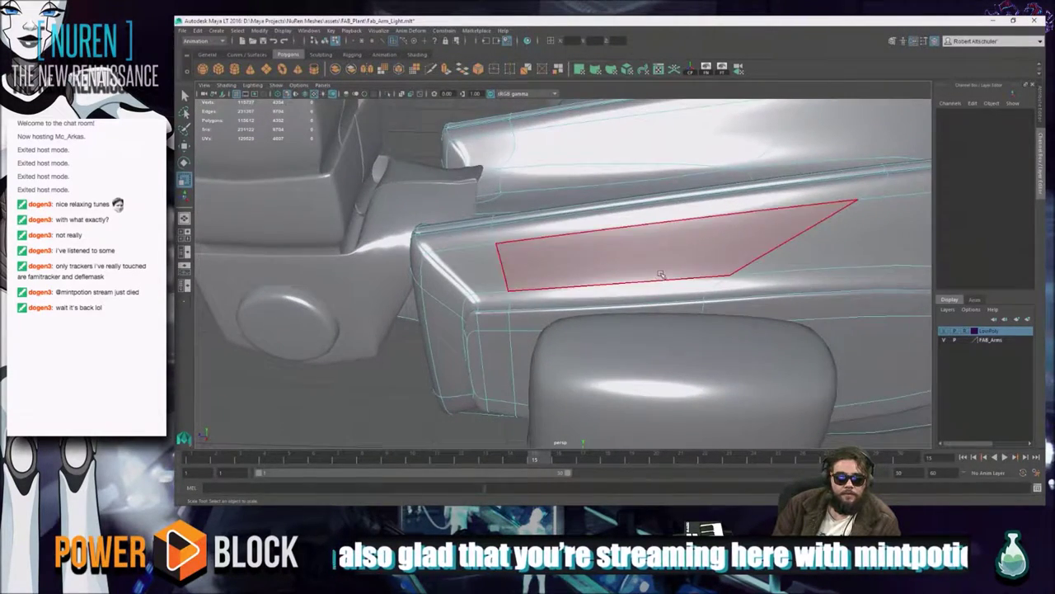
left_click(660, 274)
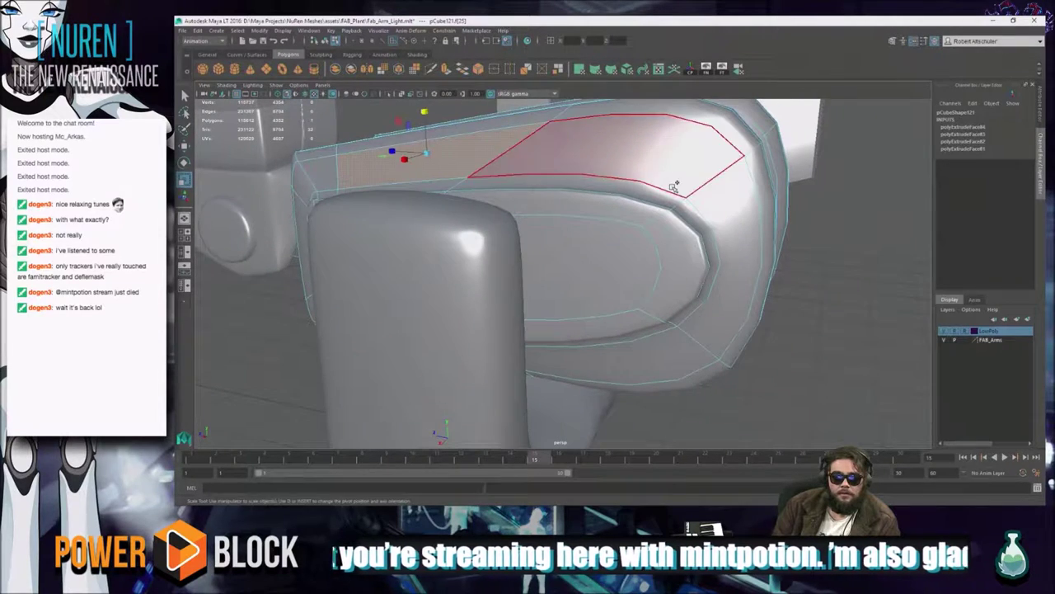
left_click(667, 217, "shift")
left_click(729, 222, "shift")
left_click(675, 380, "shift")
left_click_drag(676, 380, 656, 163, "alt")
left_click(523, 334, "shift")
left_click(655, 162, "shift")
left_click(482, 314, "shift")
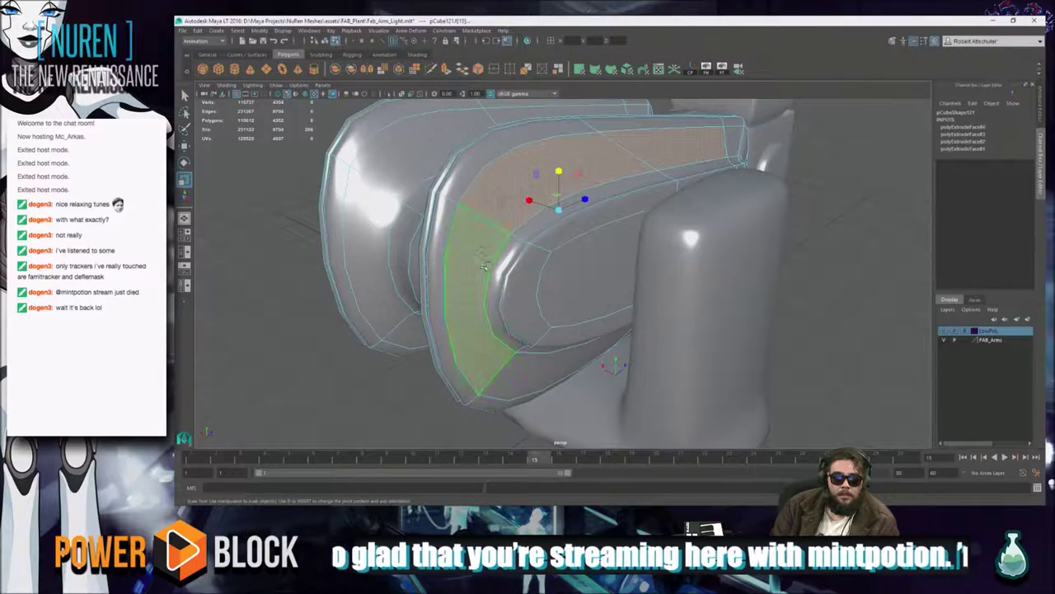
left_click(557, 357, "shift")
left_click_drag(557, 356, 505, 313, "alt")
- Extrude the face strip twice into a raised panel band, then clear the selection
right_click(585, 320, "shift")
left_click(583, 343)
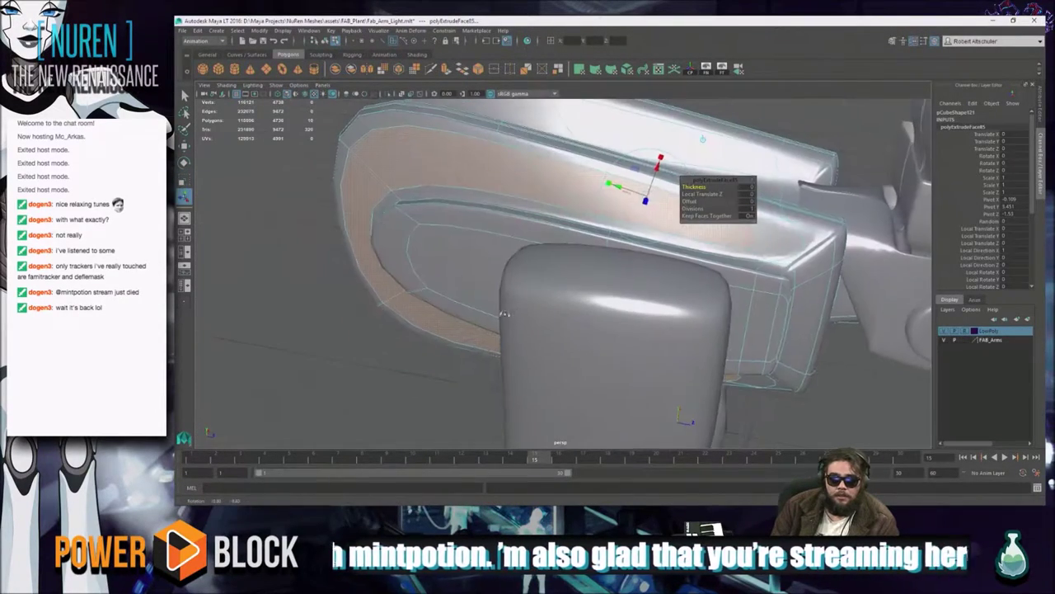
left_click_drag(606, 319, 610, 309, "alt")
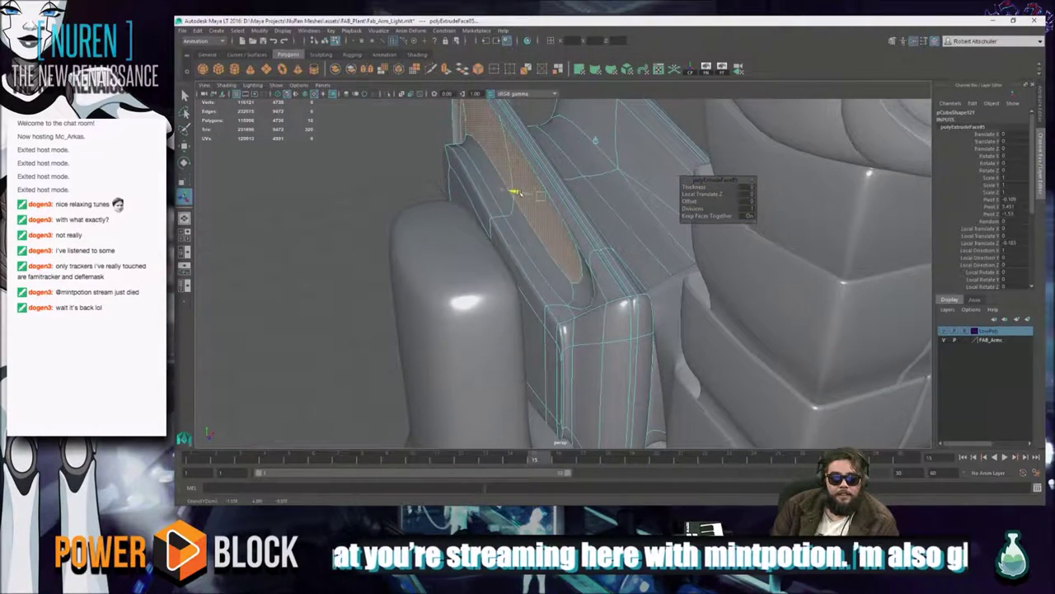
left_click_drag(469, 220, 609, 303, "alt")
key("ctrl+e")
left_click_drag(422, 314, 594, 301, "alt")
left_click(363, 328)
right_click_drag(593, 301, 713, 335, "alt")
left_click_drag(727, 332, 719, 272, "alt")
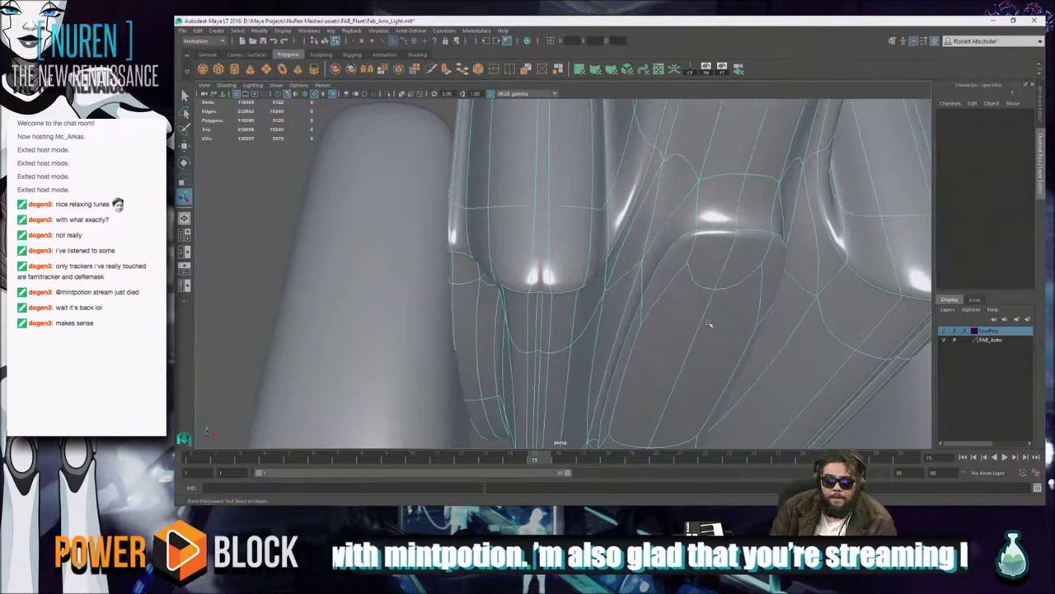
- Extrude the face patch below the fingers and push it inward to Local Translate Z 0.112
mouse_move(719, 272)
right_mouse_down()
mouse_move(716, 262)
mouse_move(718, 285)
right_mouse_up()
left_click(729, 345)
left_click(729, 344, "shift")
left_click_drag(728, 345, 695, 368, "alt")
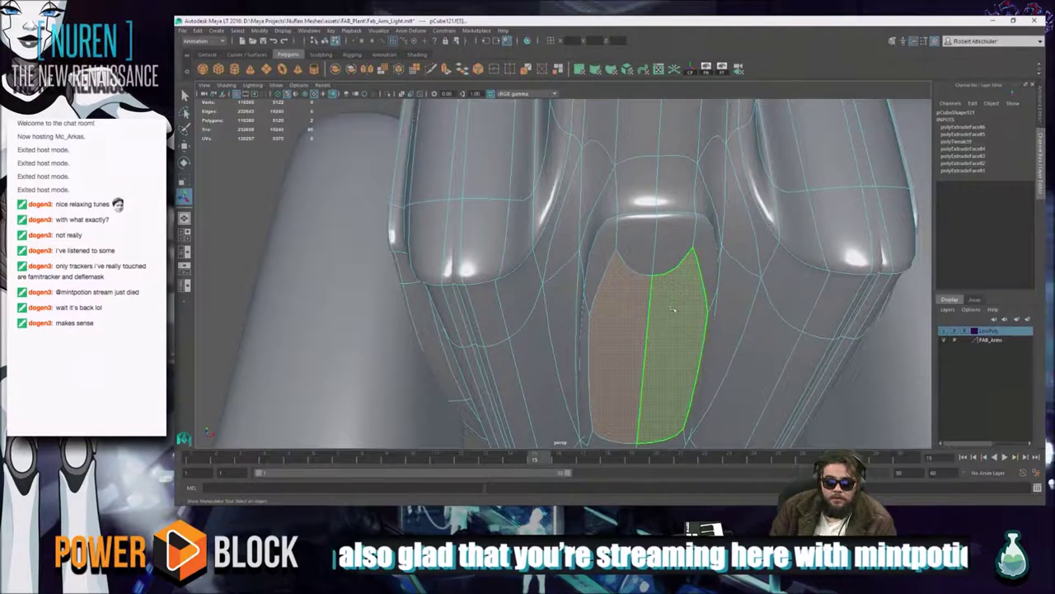
key("ctrl+e")
left_click_drag(589, 312, 656, 386, "alt")
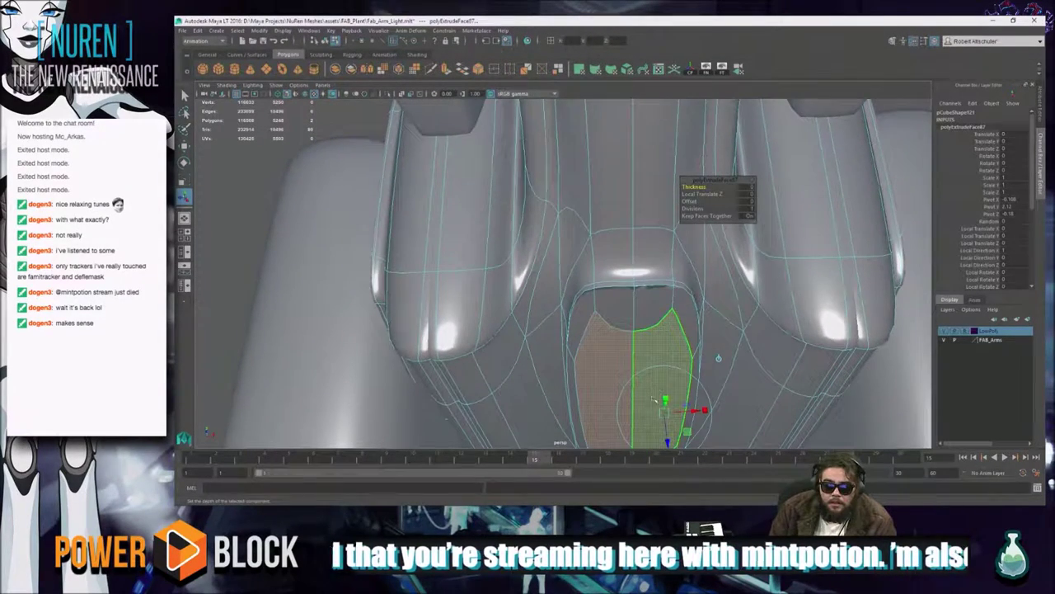
left_click_drag(669, 439, 630, 310)
left_click(638, 407)
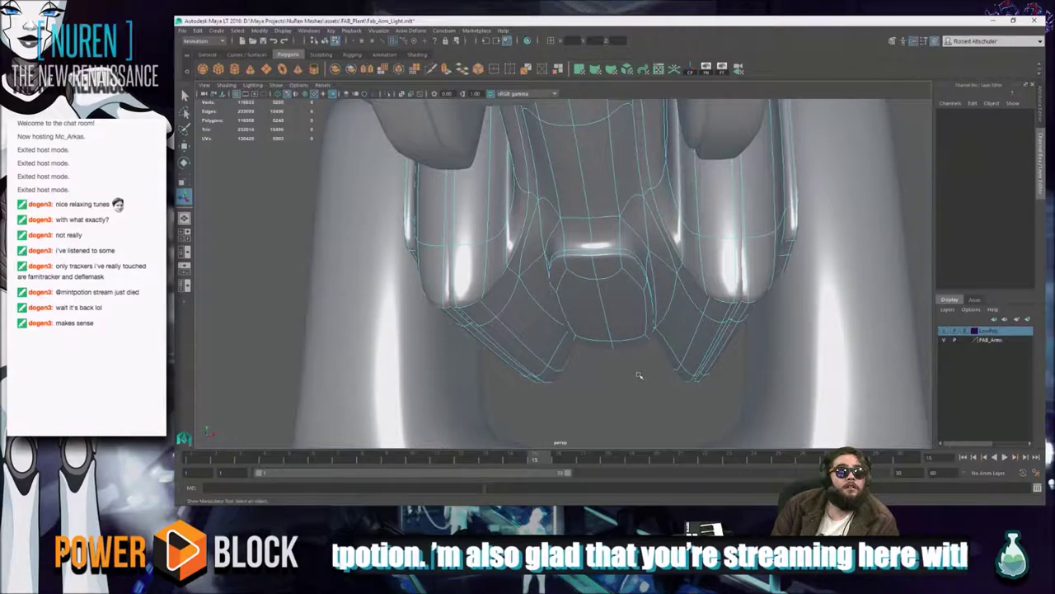
- Select a face on the arm's side plate
left_click_drag(639, 378, 719, 332, "alt")
right_click_drag(424, 272, 416, 297)
left_click(412, 272)
left_click_drag(412, 272, 504, 321, "alt")
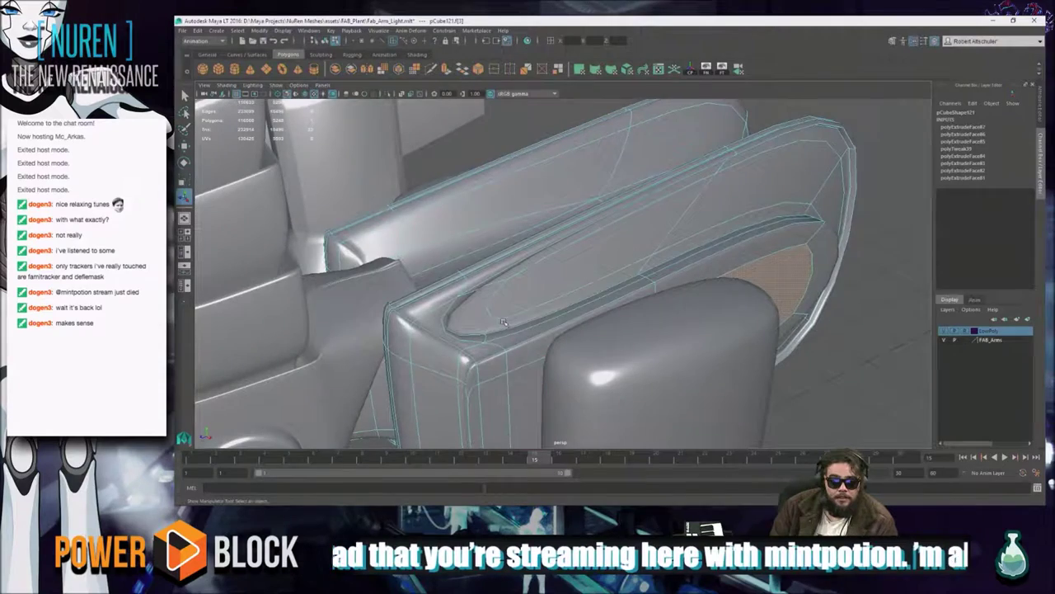
- Add side panel faces to the selection and move them into a new position
left_click(527, 386, "shift")
left_click_drag(481, 402, 482, 369, "alt")
key("w")
left_click_drag(552, 406, 612, 374, "alt")
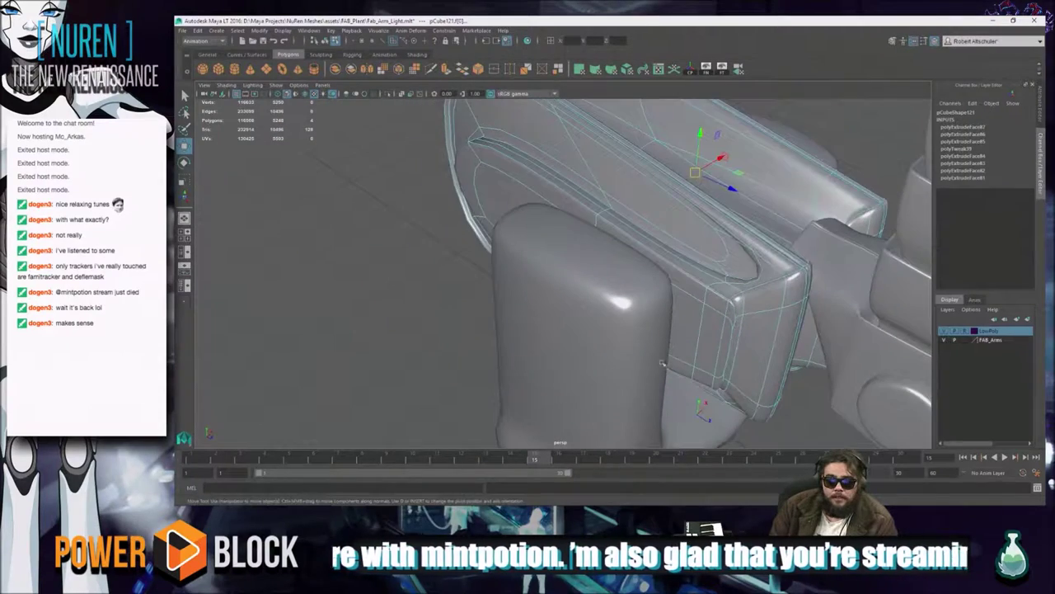
left_click_drag(719, 353, 689, 330, "alt")
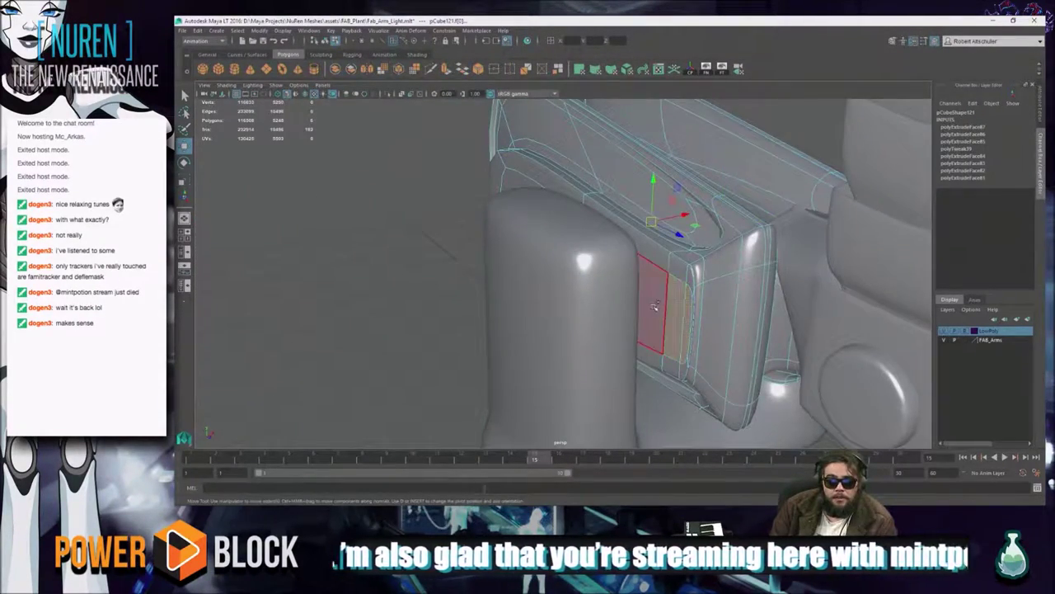
left_click_drag(655, 306, 528, 247, "alt")
left_click(527, 243)
left_click_drag(517, 332, 526, 285, "alt")
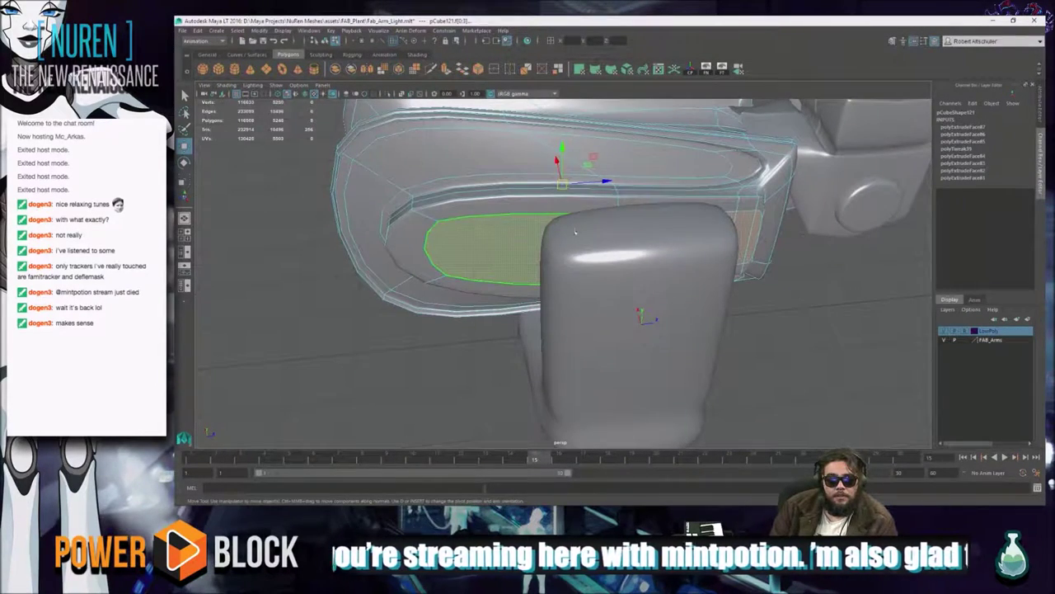
left_click_drag(605, 181, 517, 240)
- Scale the selected panel face, checking the shape in wireframe first
key("4")
key("r")
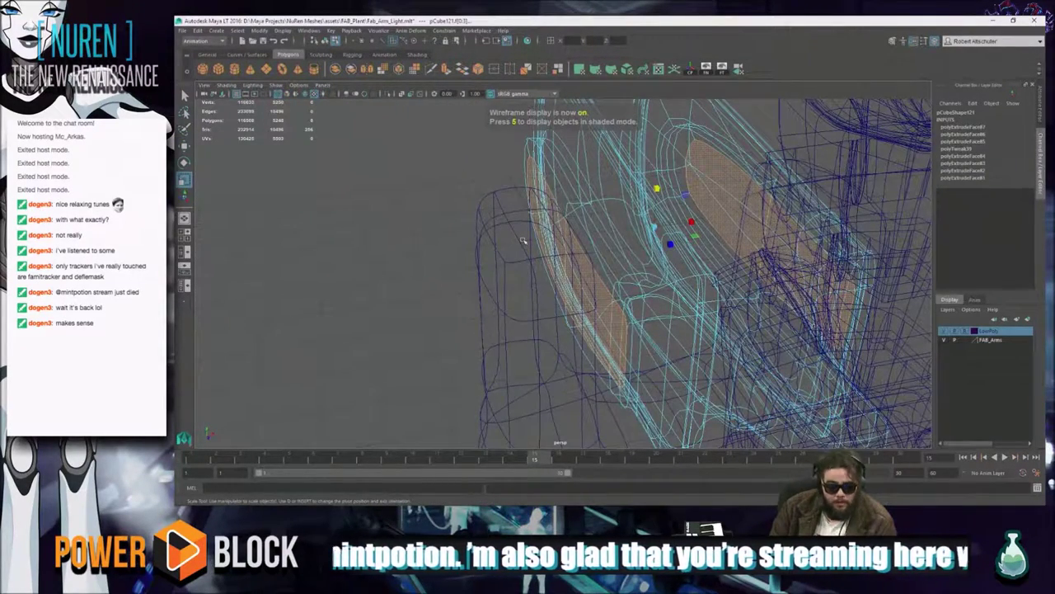
key("5")
left_click_drag(601, 295, 771, 352, "alt")
left_click_drag(743, 251, 775, 264, "alt")
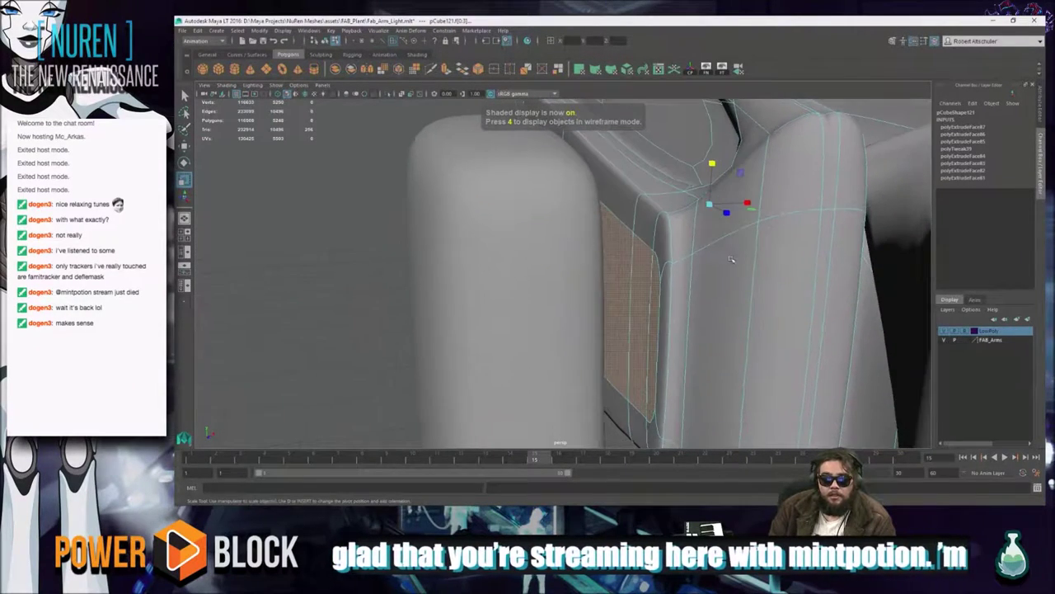
left_click_drag(708, 203, 752, 204)
- Extrude the plate's top face and scale the new face down to a point
right_click_drag(627, 265, 624, 293, "shift")
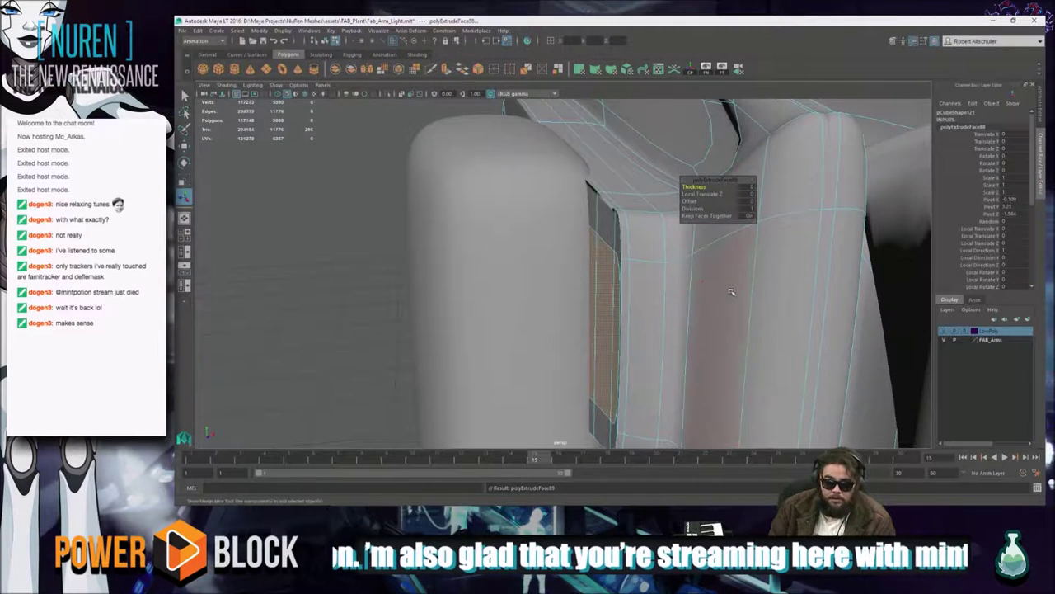
key("ctrl+e")
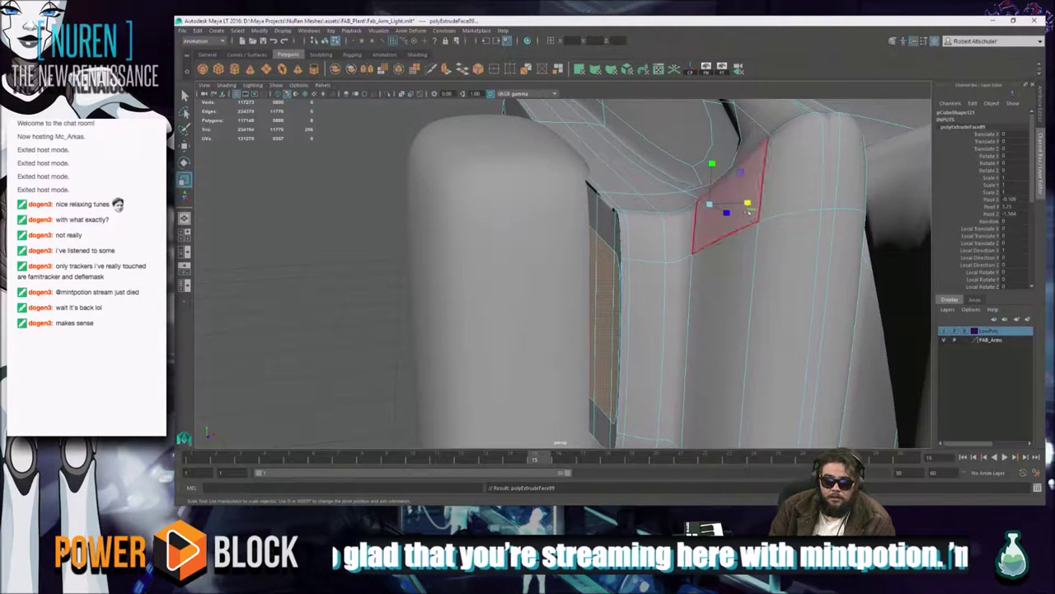
left_click_drag(749, 212, 747, 202)
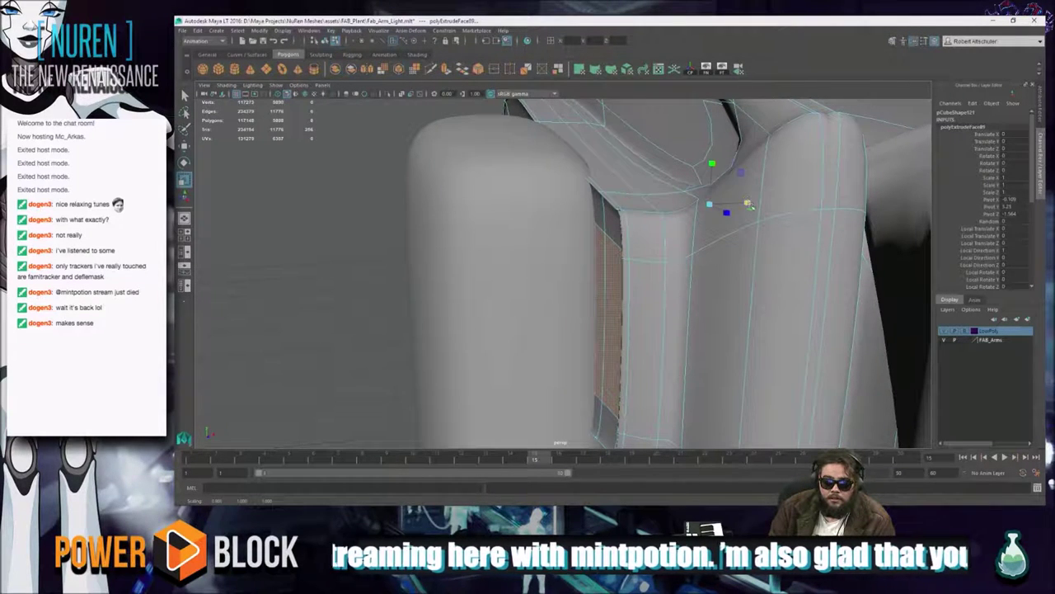
left_click(641, 330)
right_click_drag(624, 319, 652, 247)
left_click(717, 188)
left_click_drag(709, 203, 652, 210)
key("space")
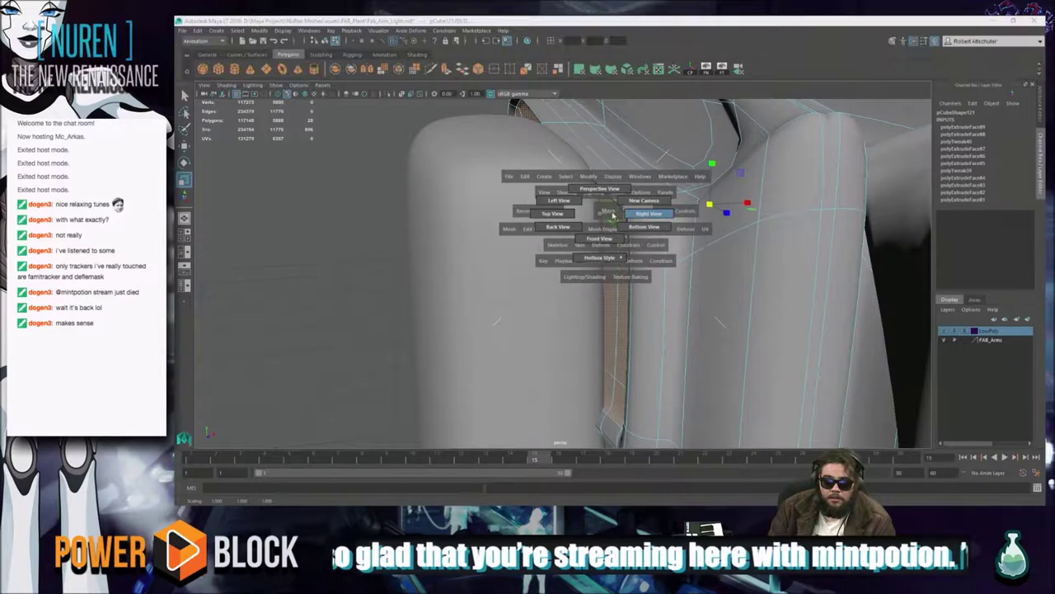
- Switch to object mode and select the curved shell piece
left_click_drag(576, 238, 491, 240, "alt")
right_click_drag(491, 239, 493, 210)
left_click_drag(495, 248, 558, 238, "alt")
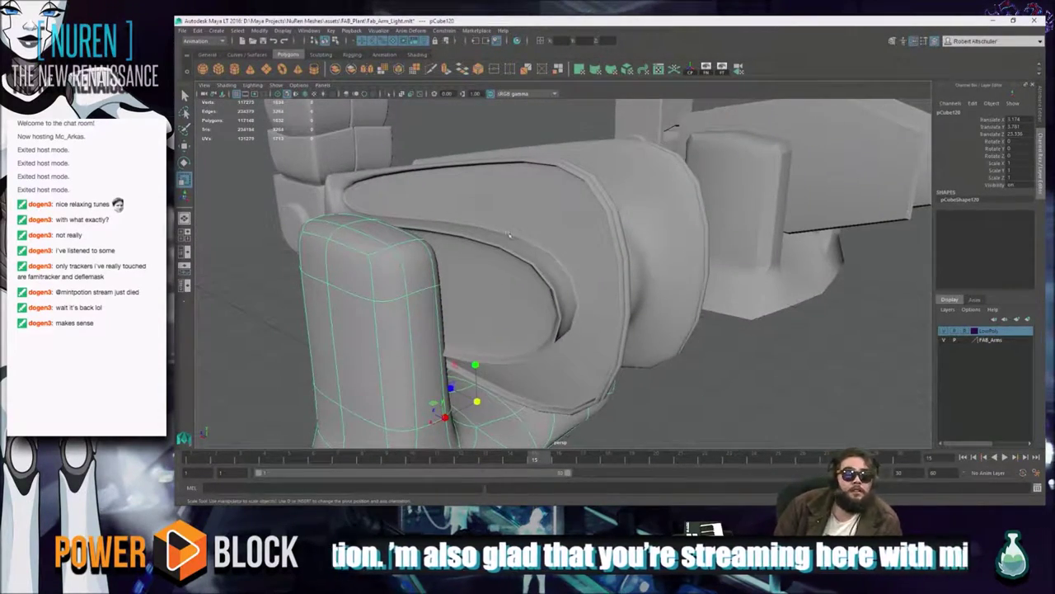
left_click(531, 239)
- Select the strip of faces down the middle of the shell and review it from several angles
left_click_drag(601, 344, 512, 137, "alt")
right_click_drag(512, 137, 487, 136)
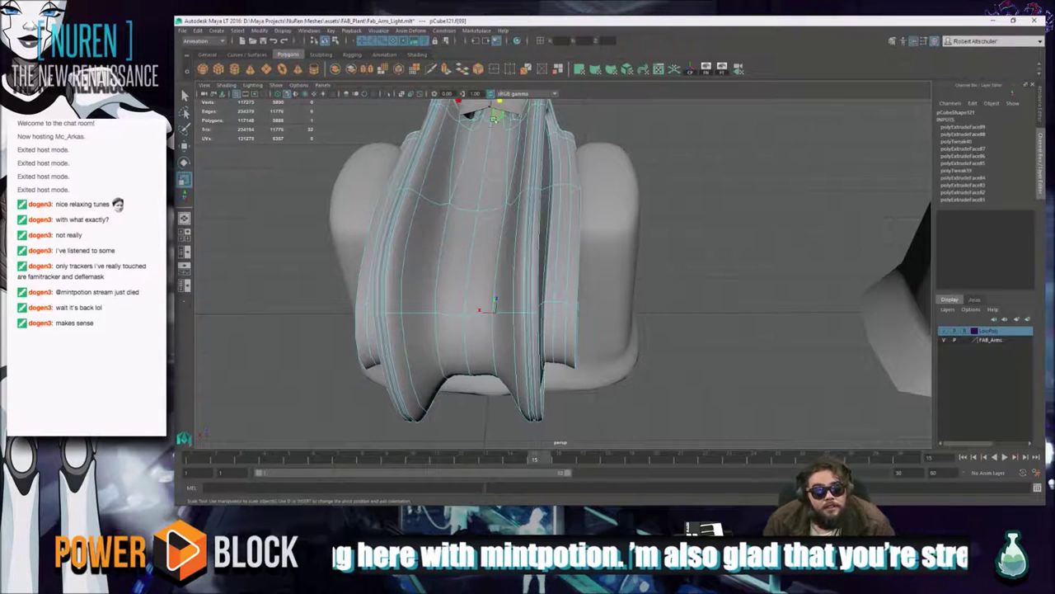
left_click_drag(487, 115, 493, 169)
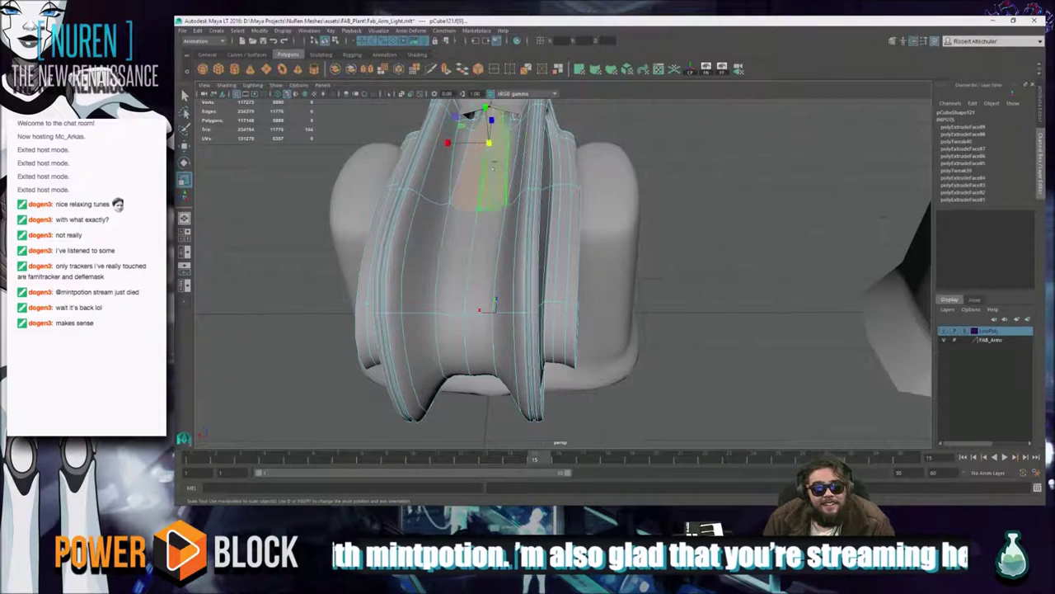
left_click_drag(454, 263, 473, 240, "alt")
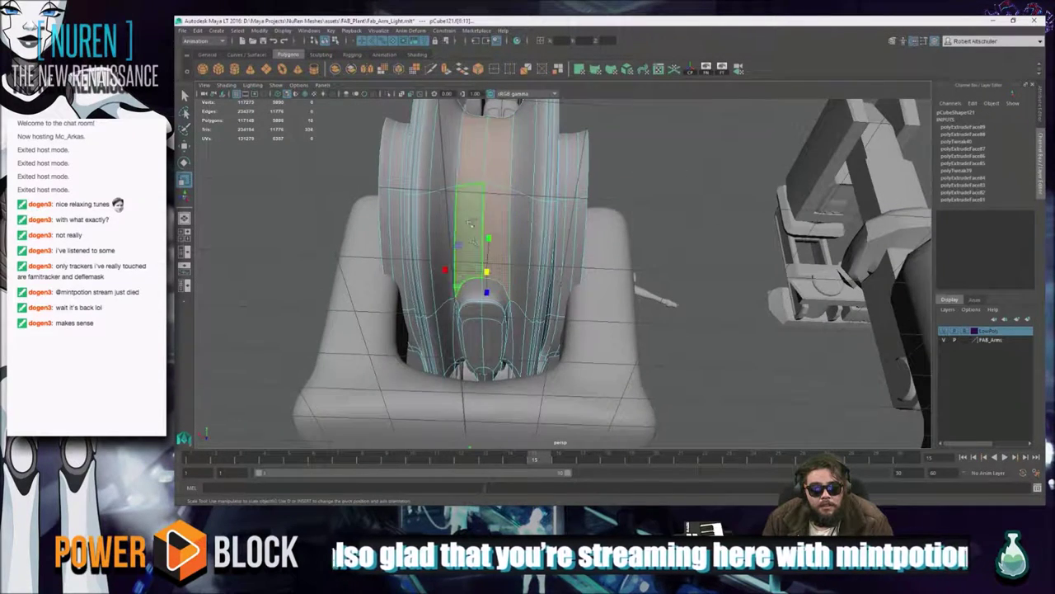
left_click_drag(483, 290, 476, 330, "alt")
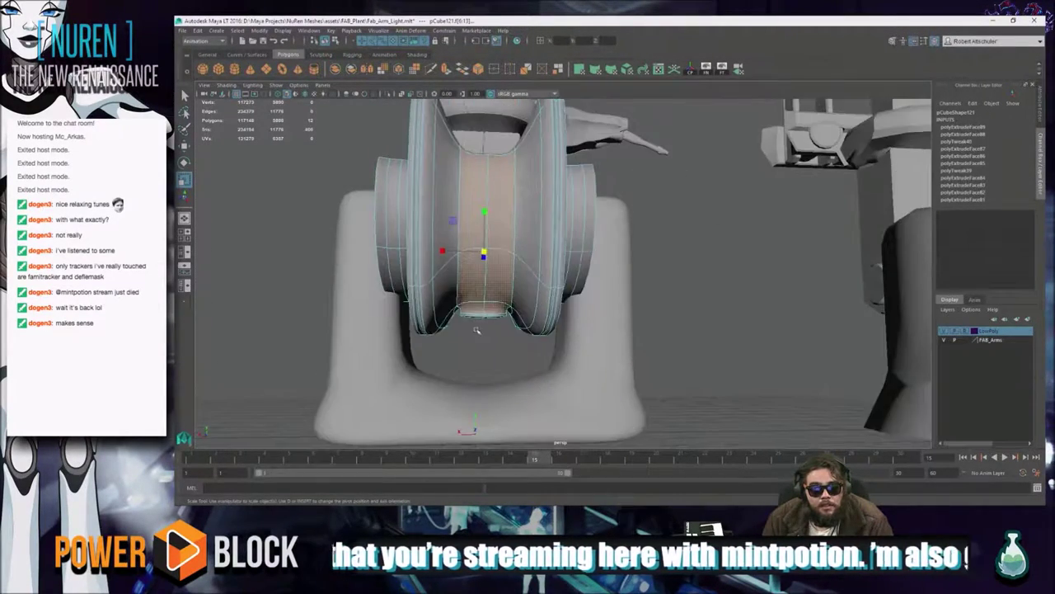
left_click_drag(497, 282, 467, 175, "alt")
left_click_drag(502, 297, 528, 302, "alt")
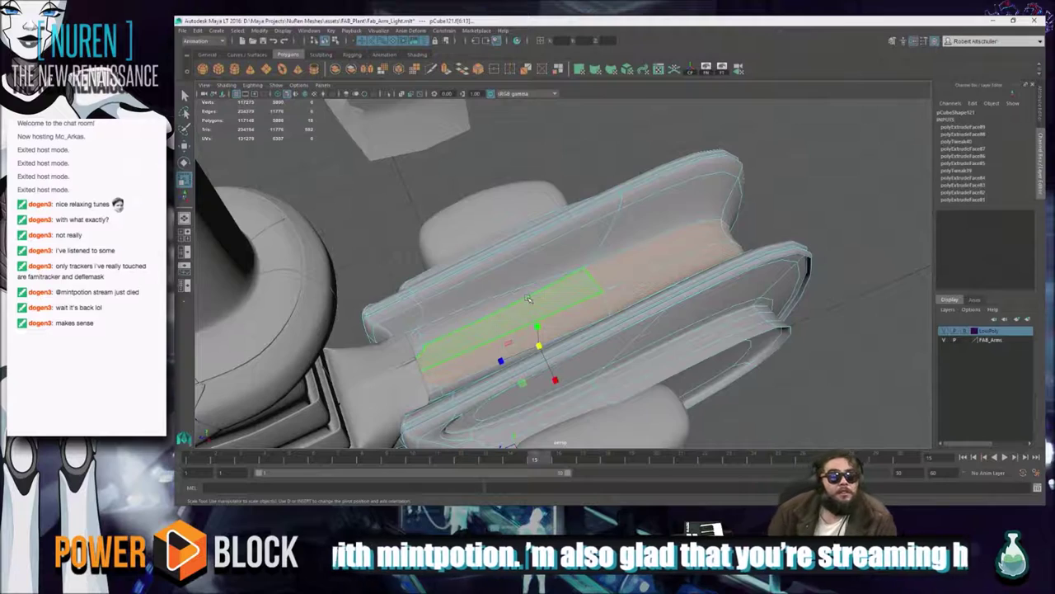
- Switch to the Chrome window and its Twitch chat tab
key("alt+Tab")
key("alt+Tab")
key("alt+Tab")
key("Tab")
key("Tab")
key("alt+shift+Tab")
left_click(421, 43)
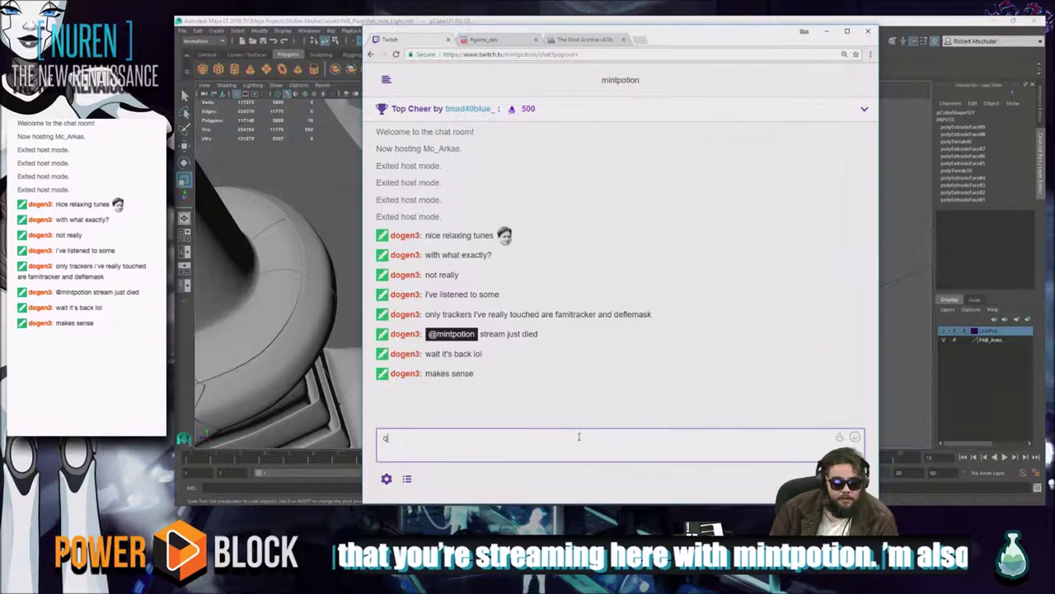
- Post 'hmmmm...' in the Twitch chat and return to the Maya scene
type("hmmmm...")
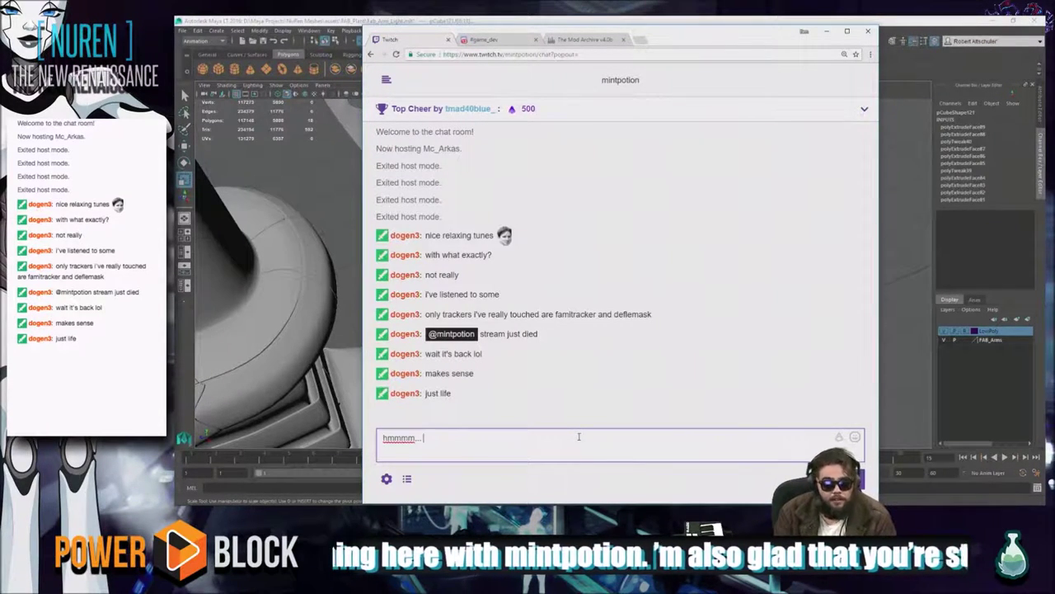
key("Return")
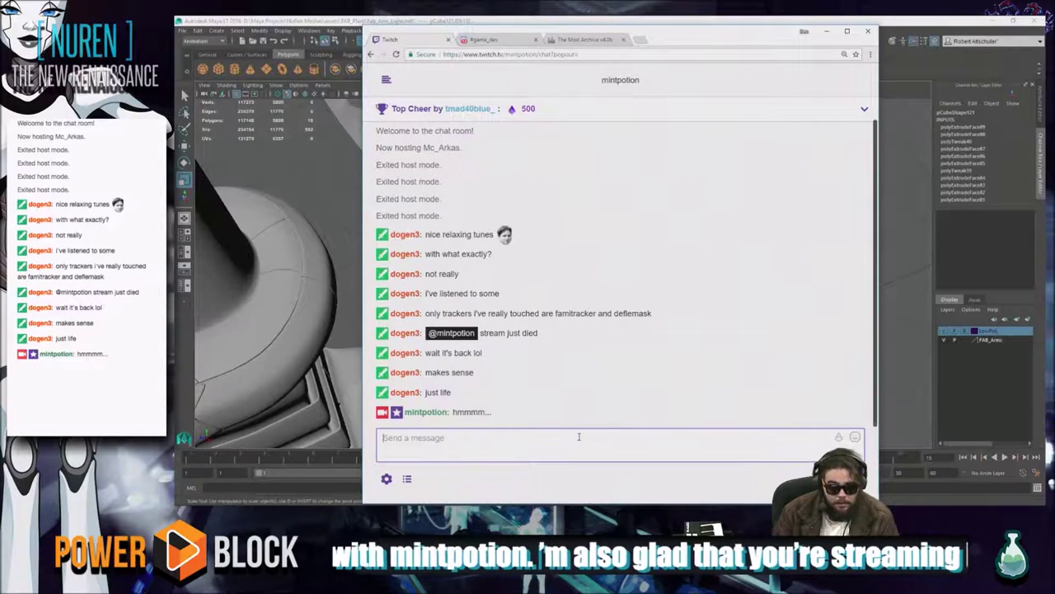
key("alt+Tab")
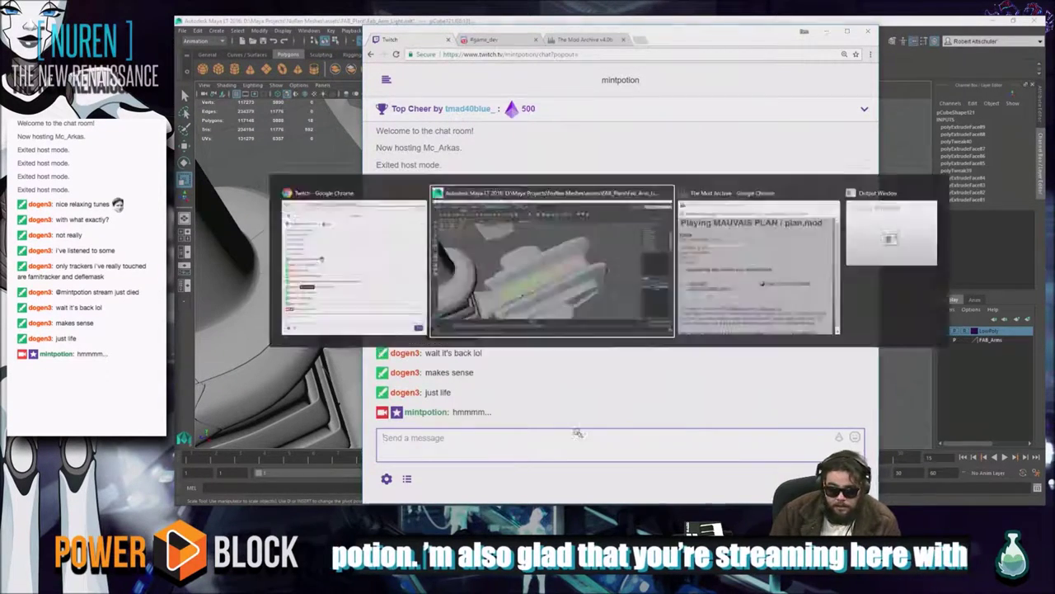
left_click_drag(590, 305, 474, 300, "alt")
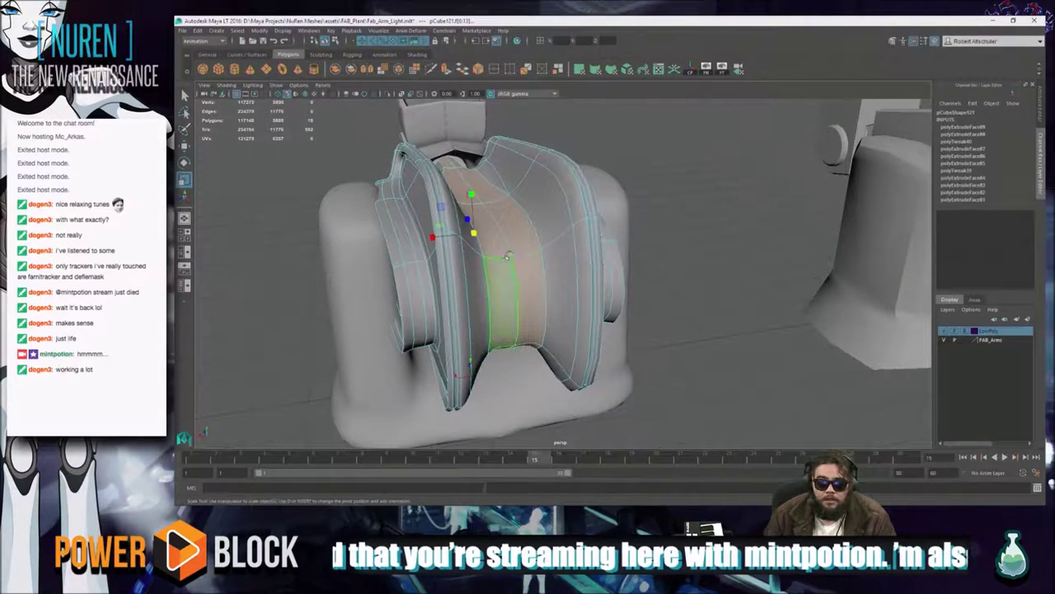
- Extrude the cylinder joint's central band faces and scale them along X
right_click(508, 257, "shift")
left_click(504, 274)
left_click_drag(504, 274, 473, 260, "alt")
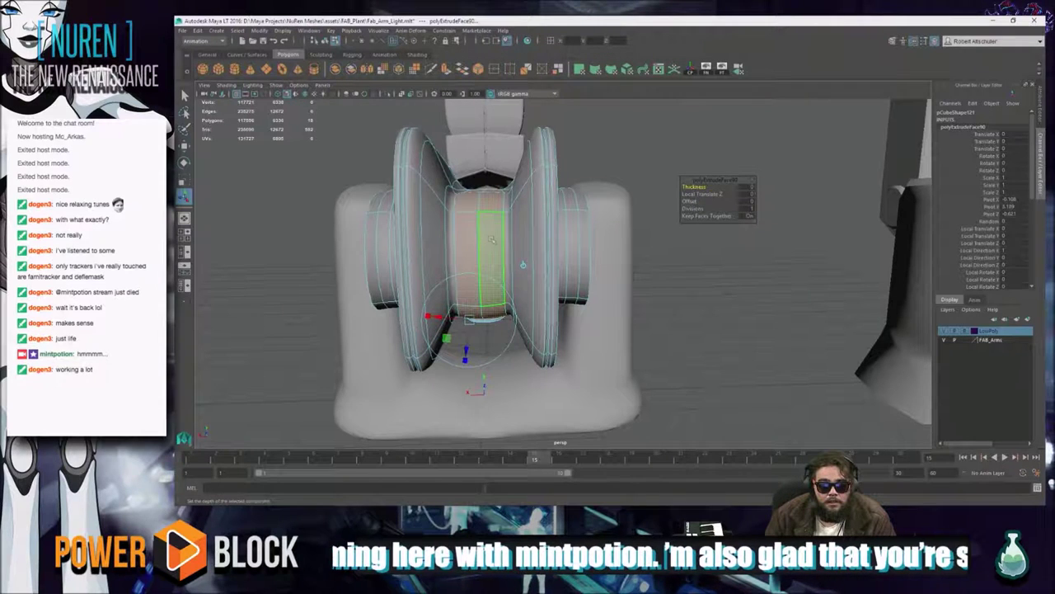
key("r")
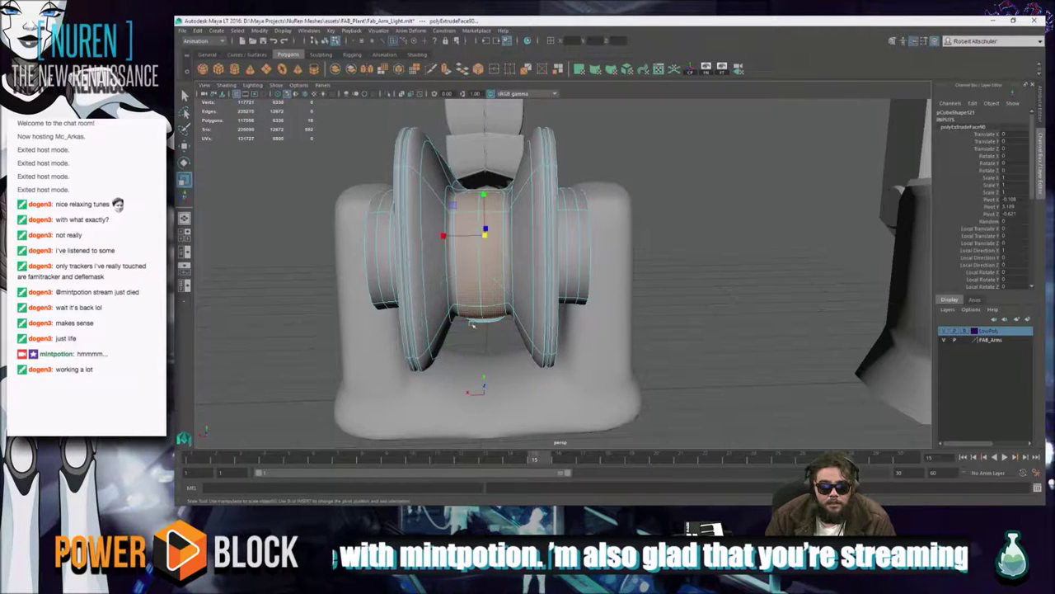
left_click_drag(443, 237, 433, 237)
- Extrude the band again and scale it along X, undoing one extra extrusion
key("ctrl+e")
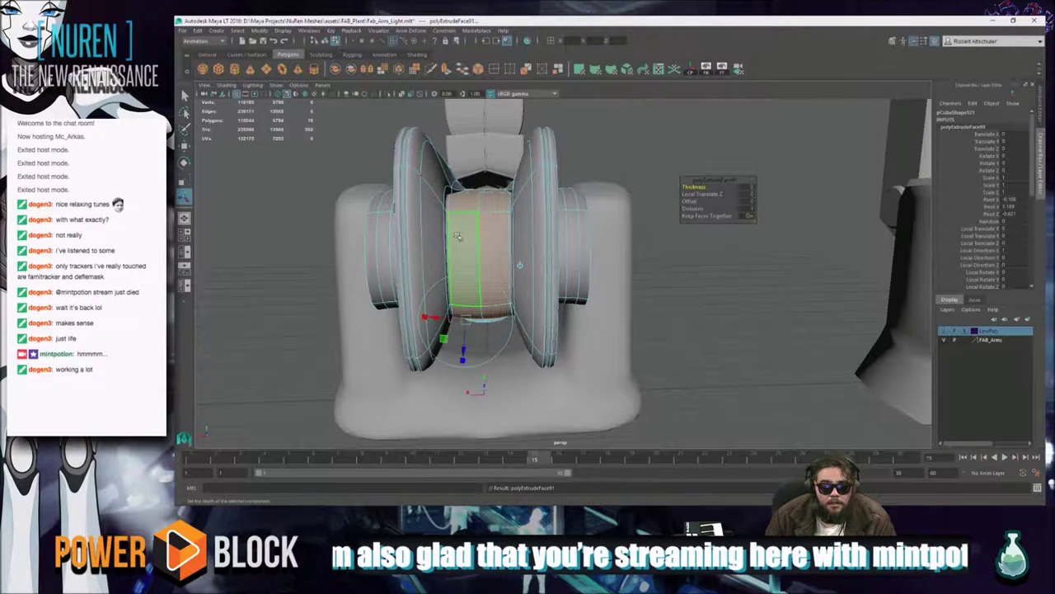
key("r")
left_click_drag(446, 237, 445, 238)
key("ctrl+e")
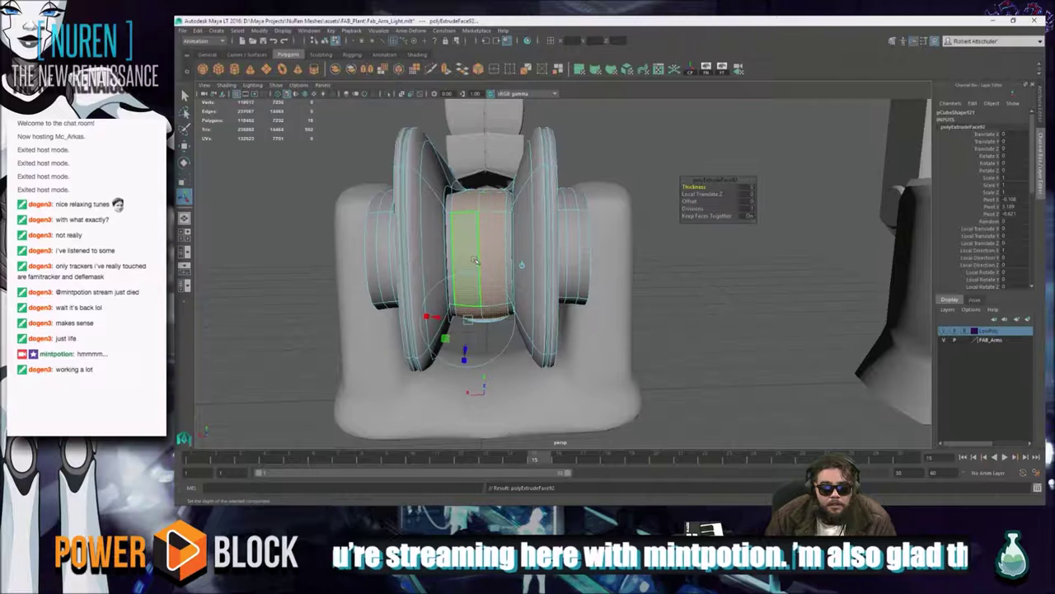
key("ctrl+z")
key("ctrl+z")
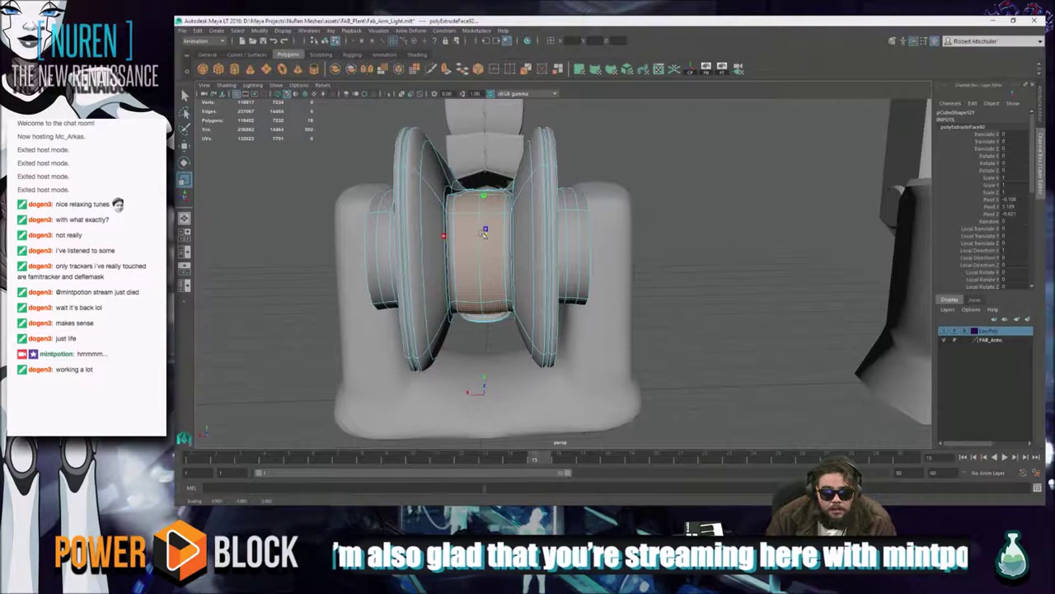
- Extrude the band once more and scale it inward into a recessed ring
key("ctrl+e")
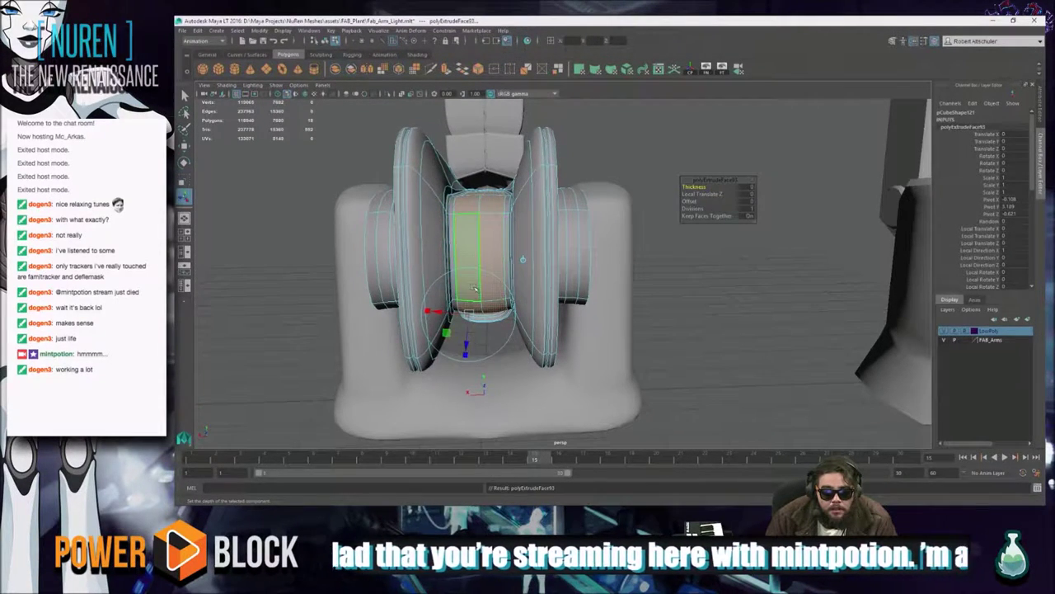
key("r")
left_click_drag(490, 244, 503, 241)
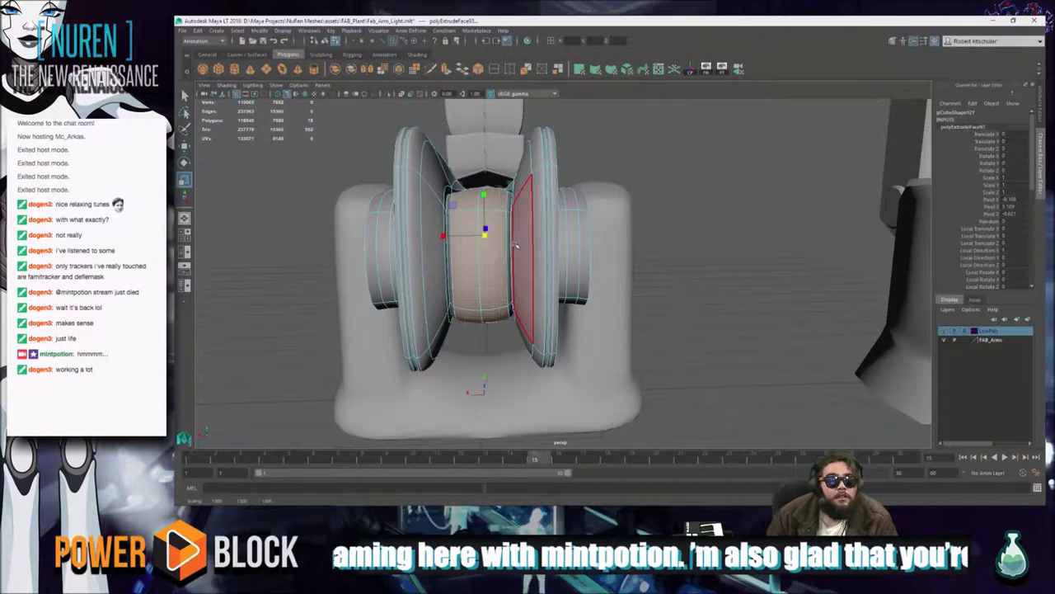
left_click_drag(548, 272, 476, 289, "alt")
left_click_drag(465, 252, 561, 280)
left_click_drag(510, 230, 544, 280, "alt")
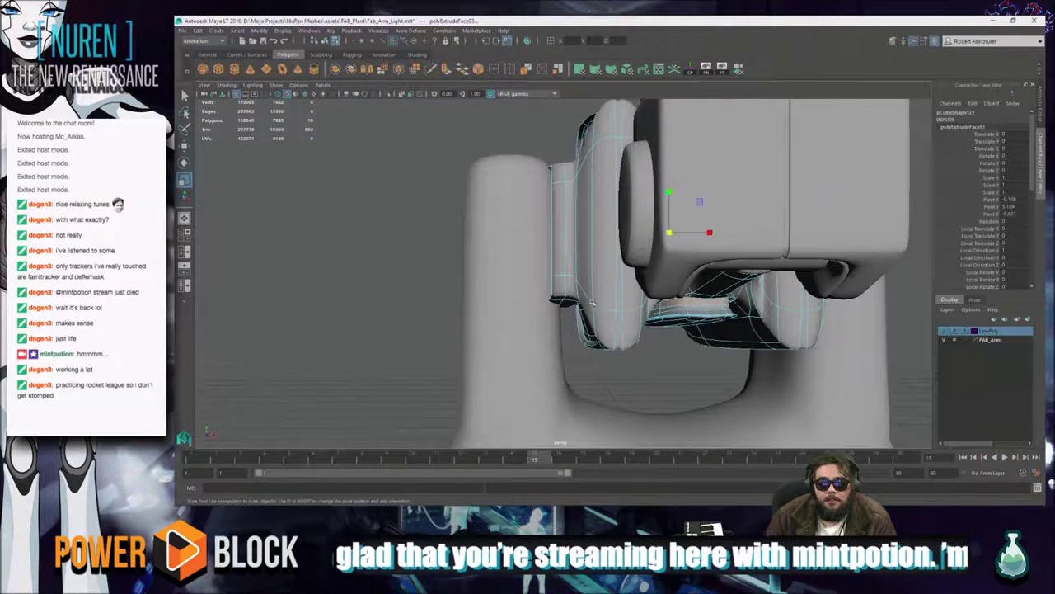
- Nudge the extruded groove faces slightly along one axis with the Move Tool
key("w")
left_click_drag(670, 189, 669, 193)
left_click_drag(616, 221, 561, 363, "alt")
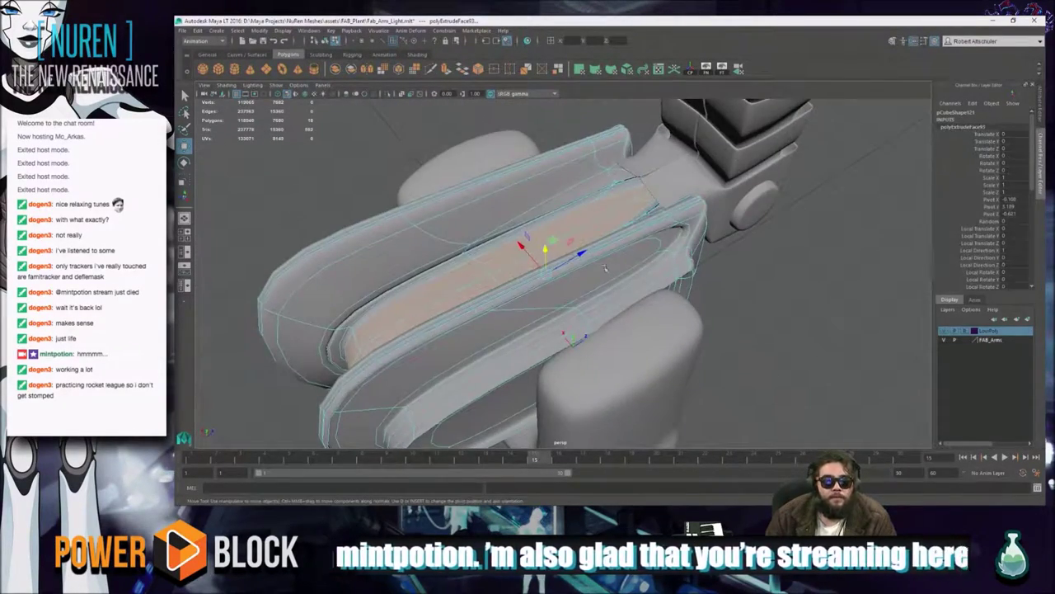
left_click_drag(572, 297, 591, 272, "alt")
middle_click_drag(574, 269, 573, 270)
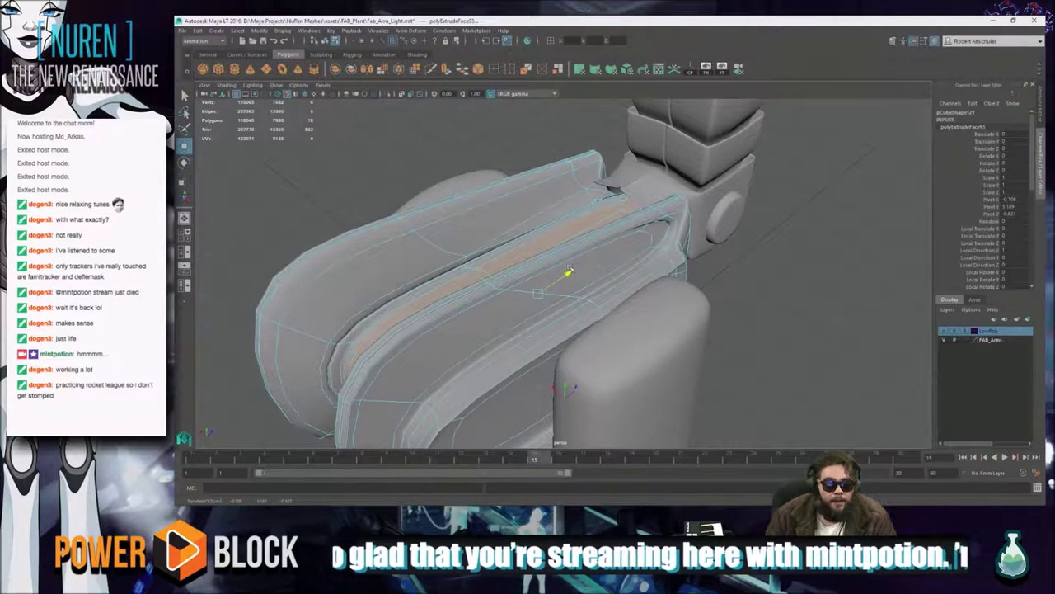
middle_click_drag(564, 270, 568, 269)
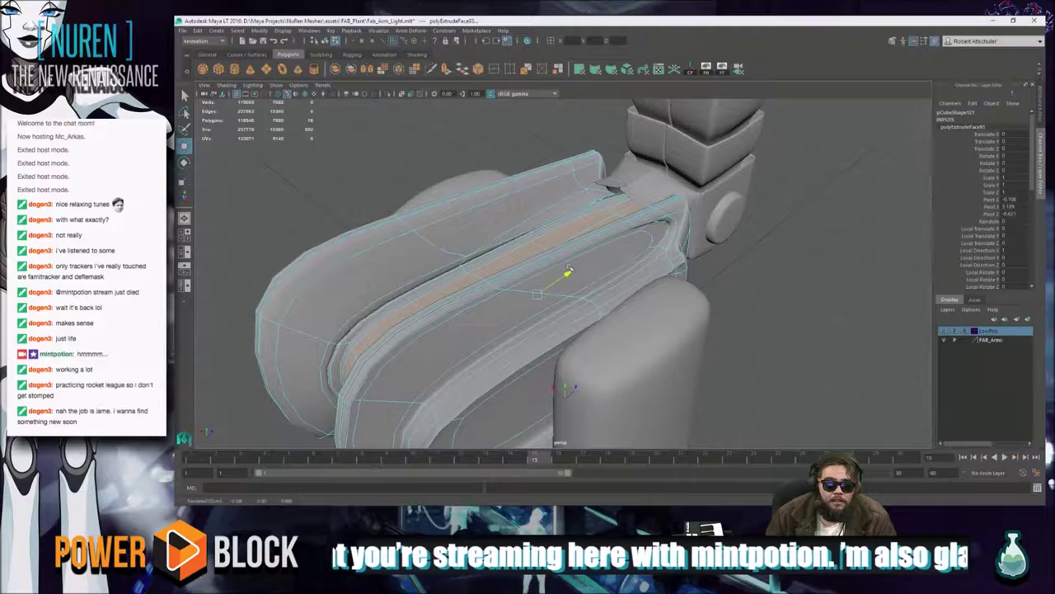
left_click_drag(567, 270, 643, 301, "alt")
left_click(565, 289)
- Return to Object Mode, select pCube121 and switch to Edge mode
right_click_drag(692, 264, 731, 253)
left_click_drag(731, 253, 658, 327, "alt")
left_click_drag(629, 340, 675, 336, "alt")
left_click(689, 322)
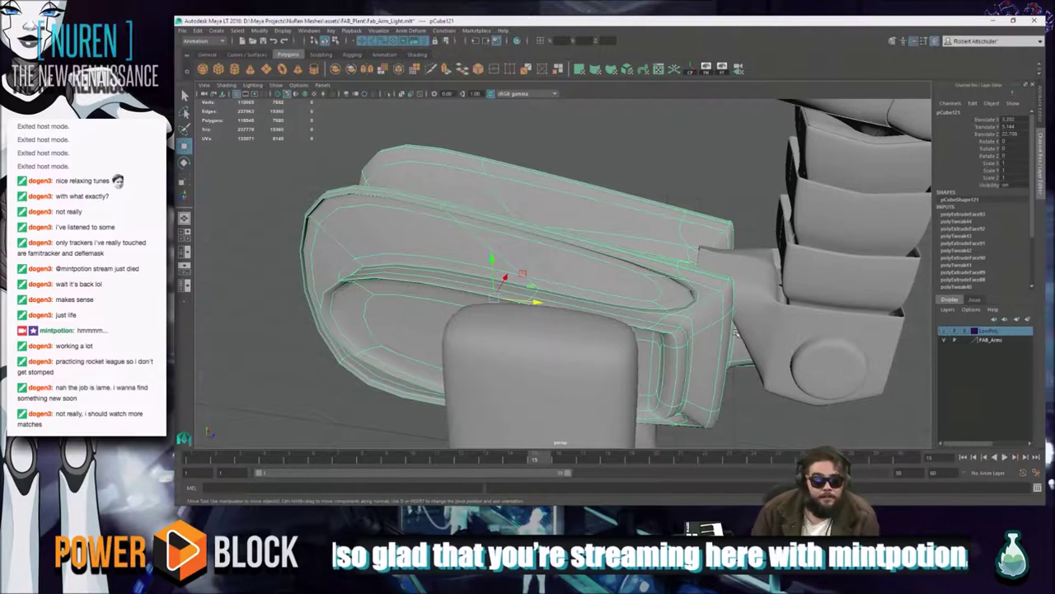
left_click_drag(583, 295, 688, 265, "alt")
left_click_drag(501, 247, 667, 281, "alt")
right_click_drag(692, 255, 701, 233)
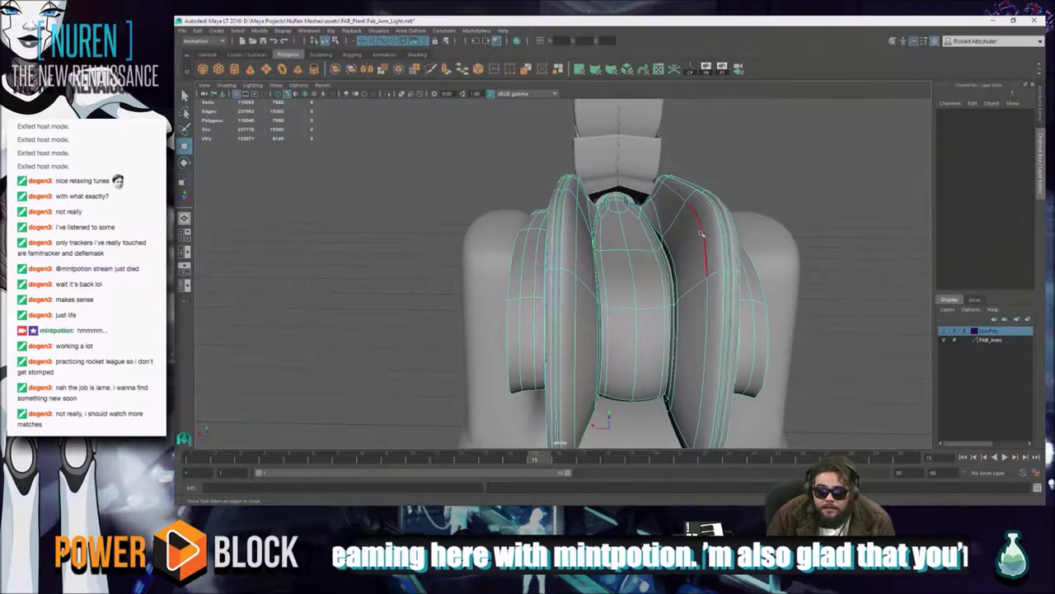
- Bevel a groove rim edge on the shoulder plate via Bevel Edge
left_click(716, 273)
left_click_drag(595, 284, 517, 288, "alt")
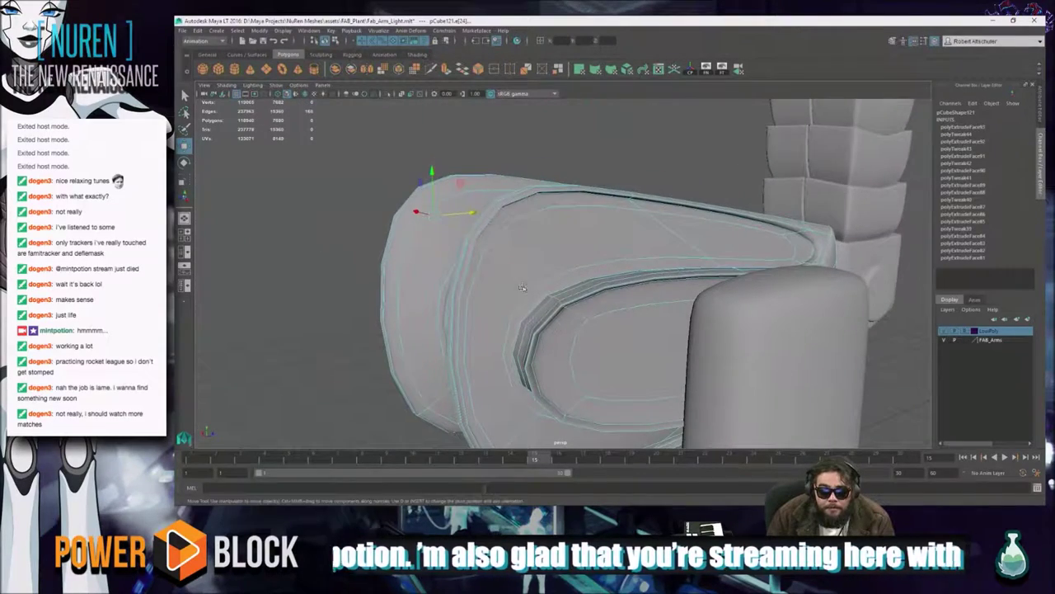
scroll(503, 284, "up", 3)
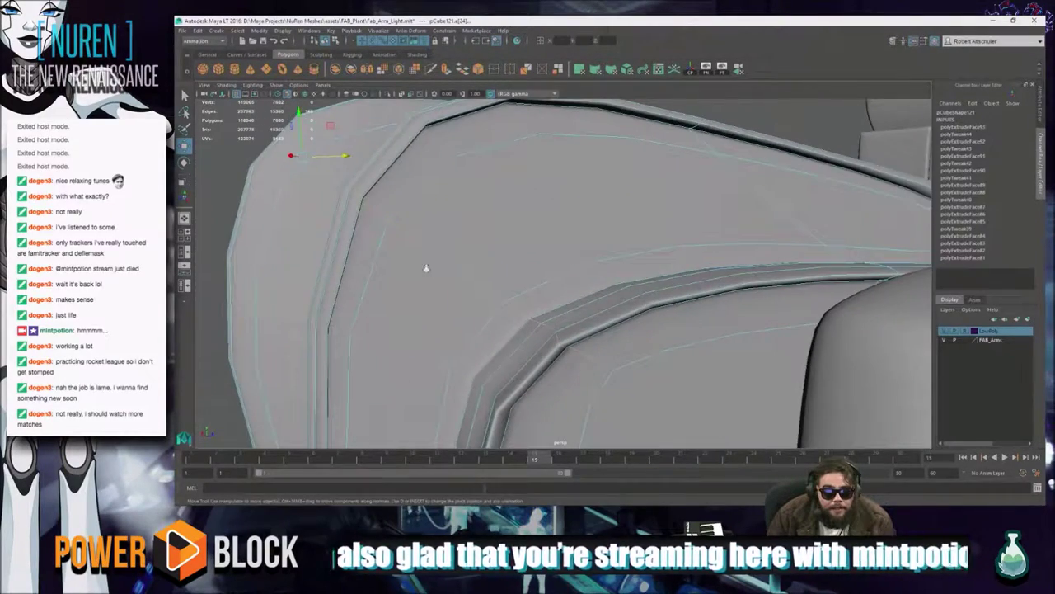
scroll(426, 270, "up", 3)
scroll(437, 264, "down", 3)
left_click_drag(445, 260, 474, 245, "alt")
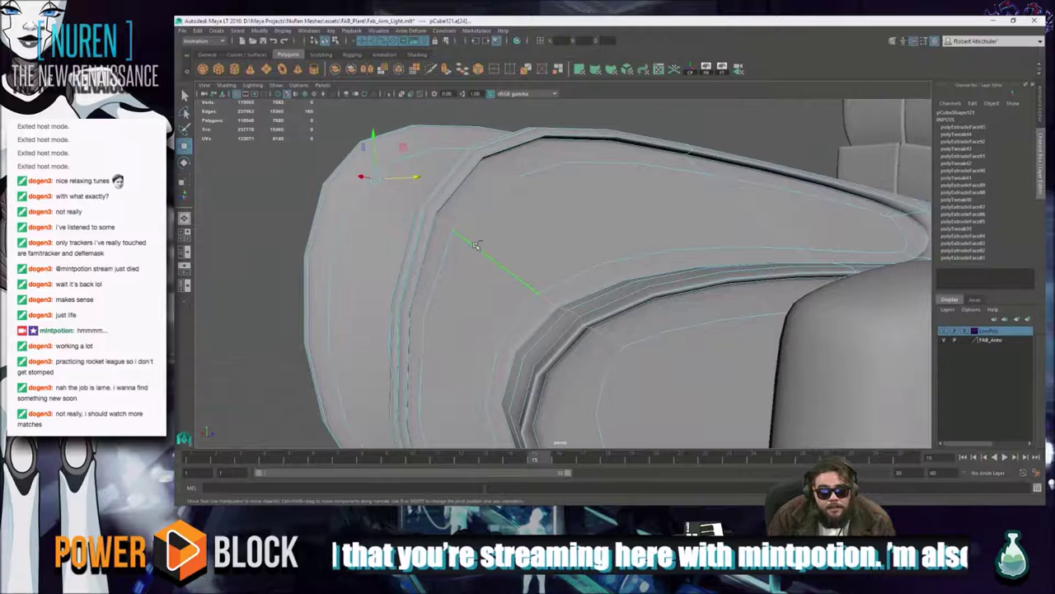
right_click(476, 245, "shift")
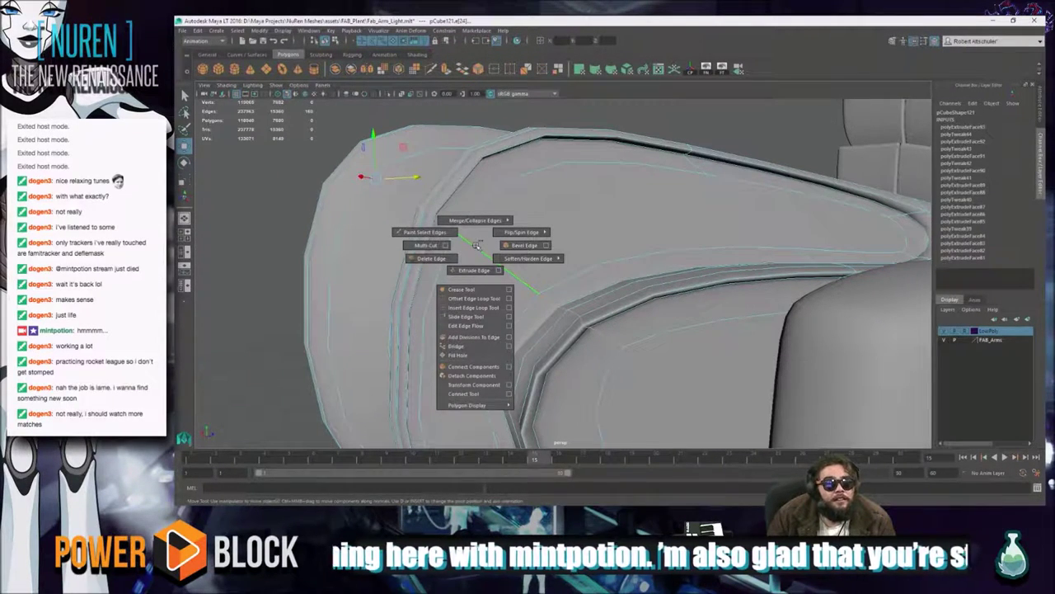
right_click_drag(476, 245, 495, 247, "shift")
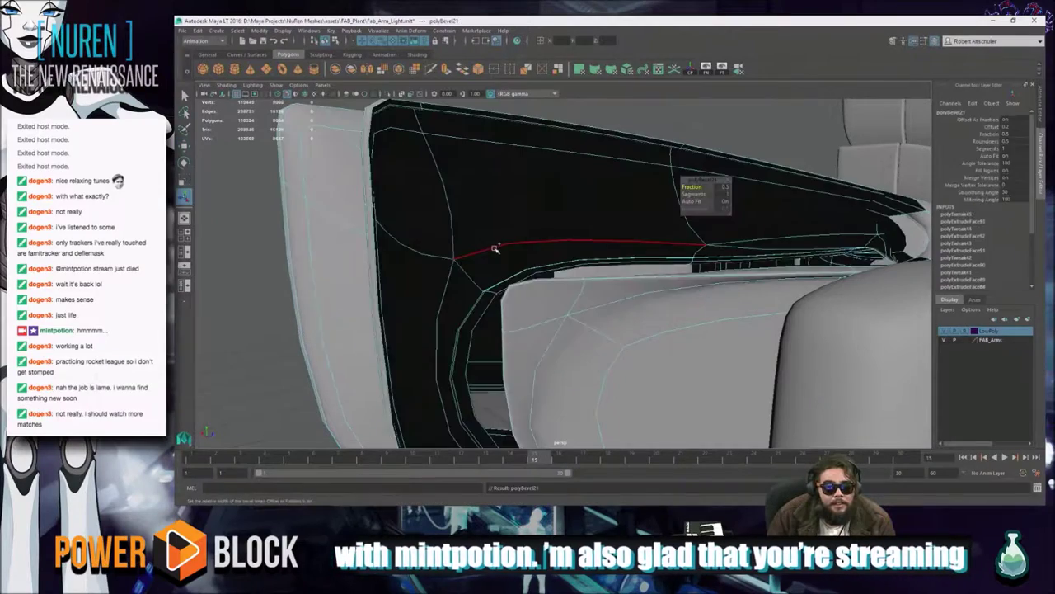
- Bevel a second, horizontal groove edge on the plate as well
left_click_drag(492, 249, 657, 256, "alt")
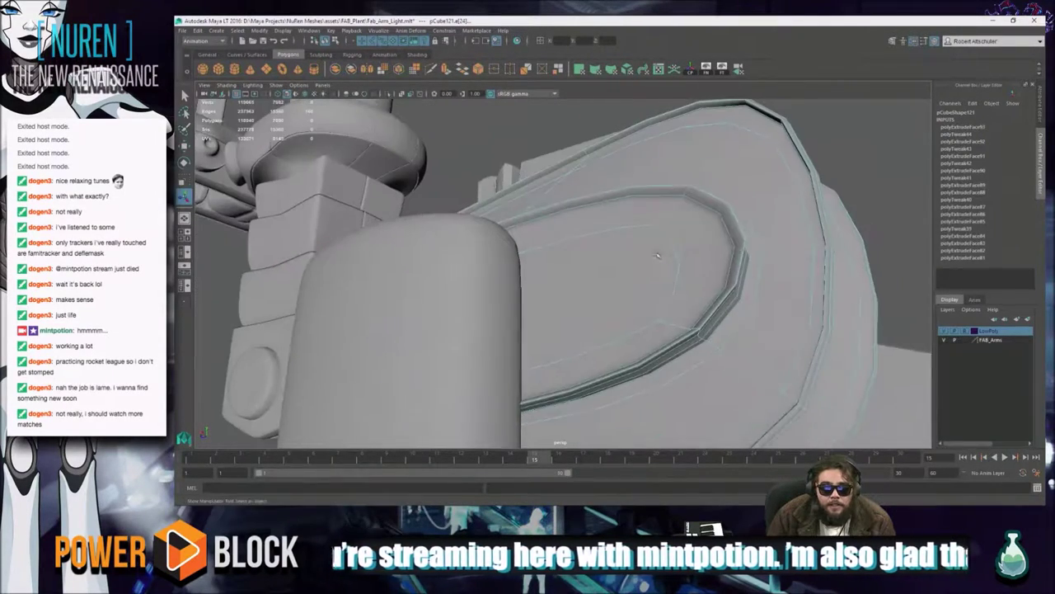
left_click(617, 232)
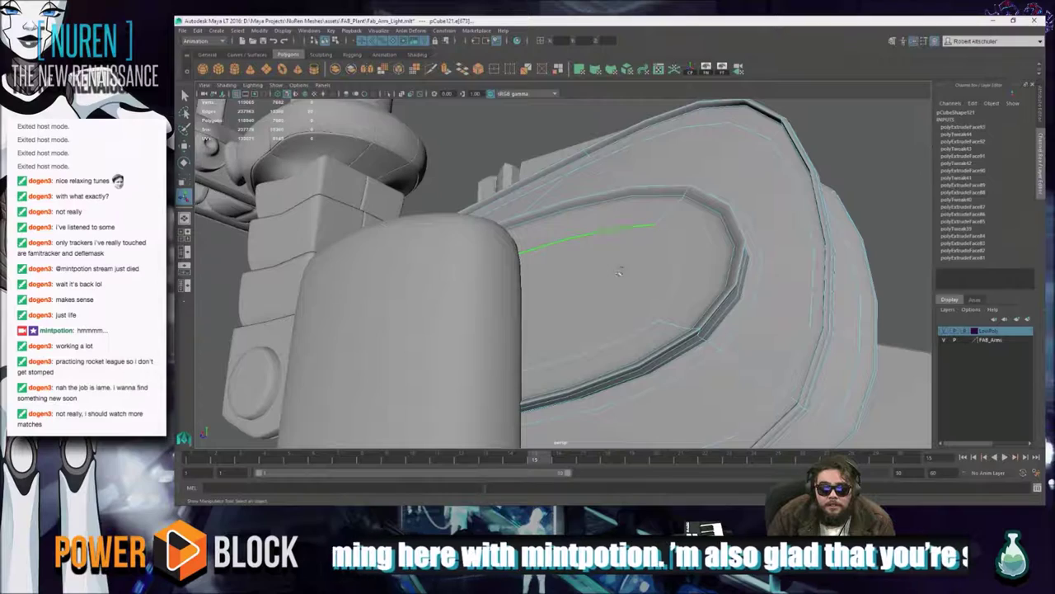
left_click_drag(503, 376, 597, 390, "alt")
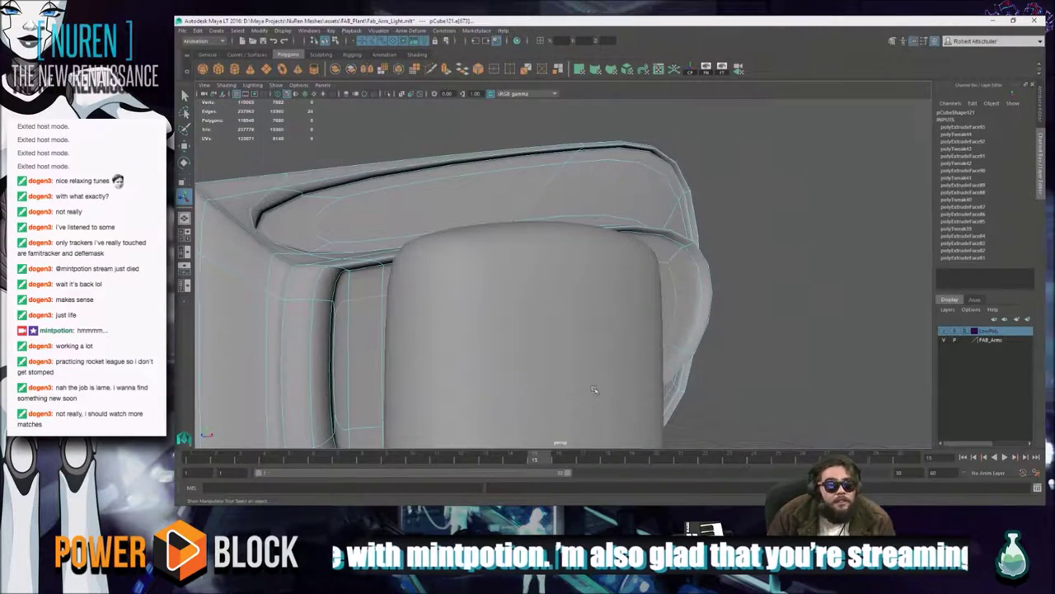
left_click_drag(522, 354, 455, 379, "alt")
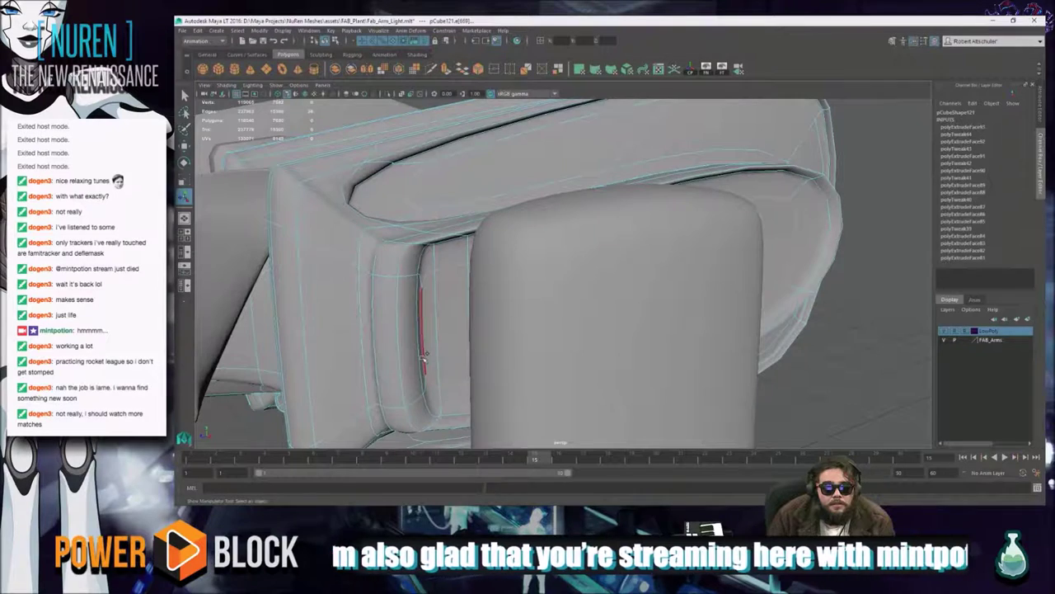
left_click_drag(426, 371, 410, 363, "alt")
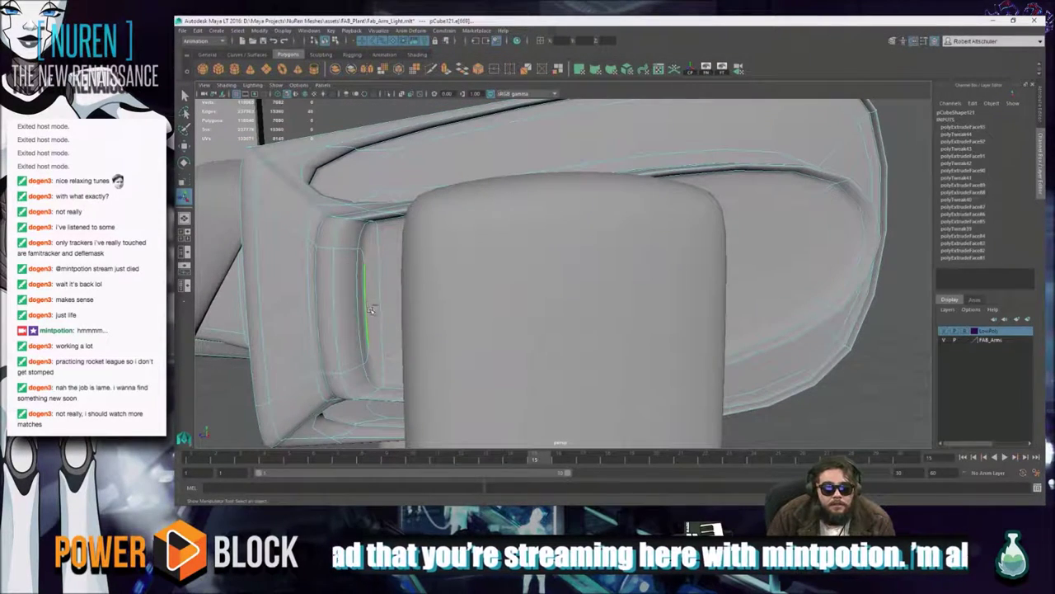
key("ctrl+b")
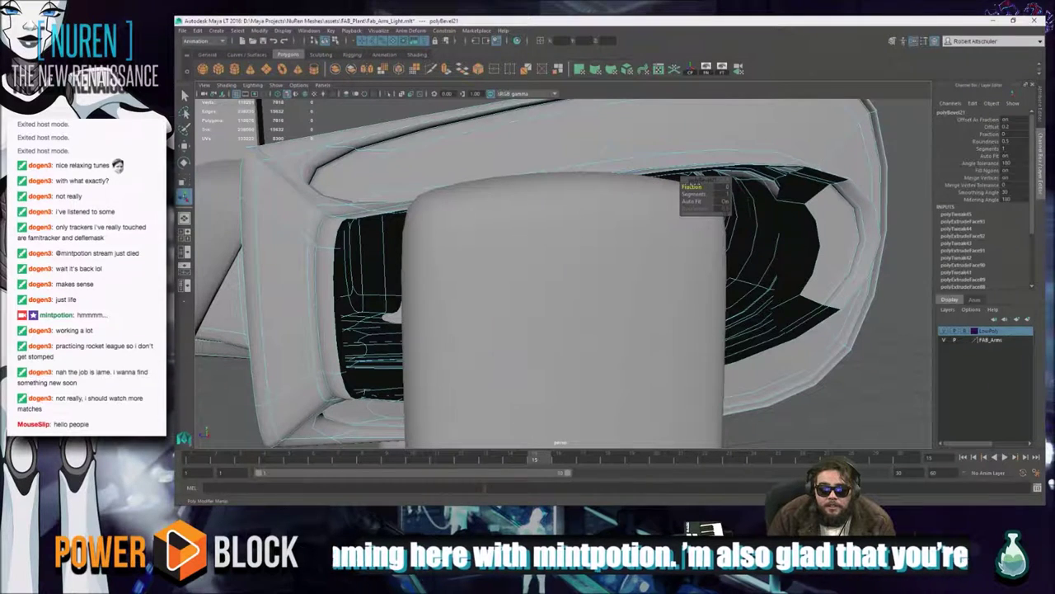
left_click(728, 197)
- Insert an edge loop running along the long strip of pCube121's arm plate
left_click_drag(487, 287, 472, 300, "alt")
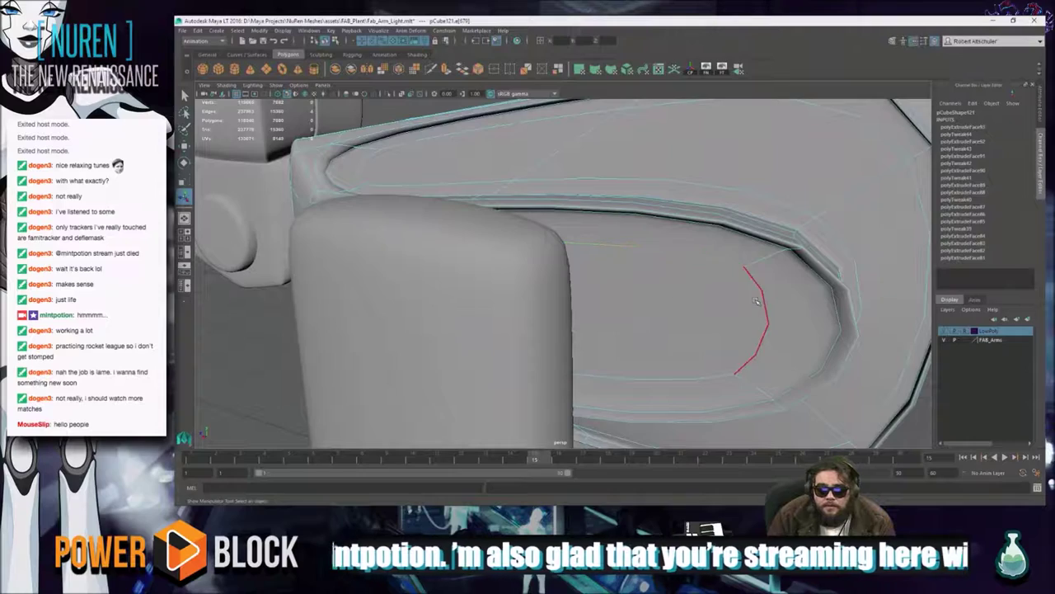
left_click_drag(777, 301, 642, 288, "alt")
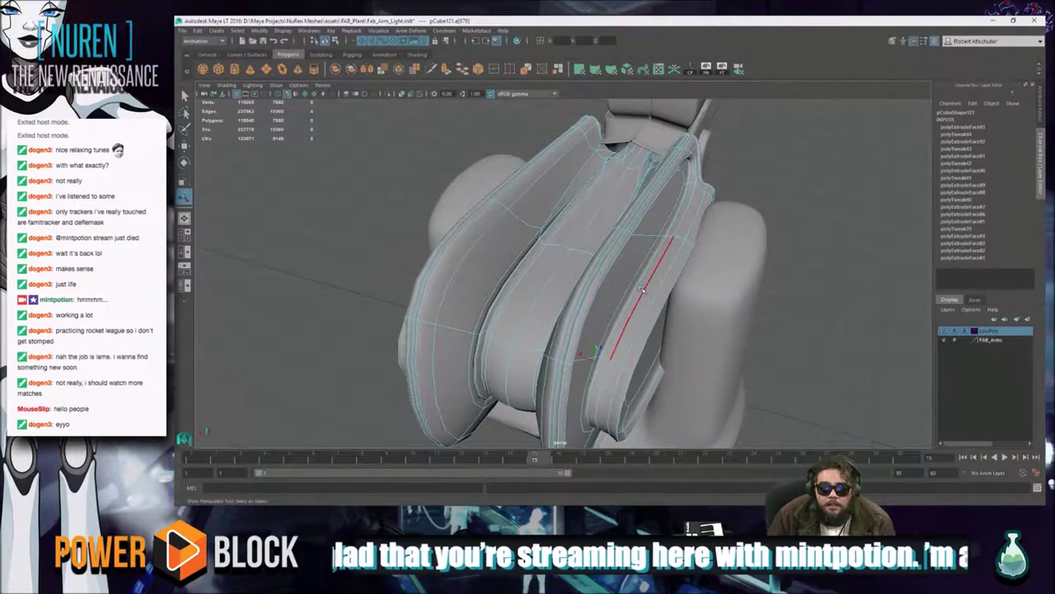
right_click_drag(642, 289, 745, 316)
left_click_drag(745, 317, 727, 294, "alt")
mouse_move(539, 274)
left_mouse_down("alt")
mouse_move(579, 277)
mouse_move(543, 271)
left_mouse_up("alt")
scroll(542, 271, "up", 5)
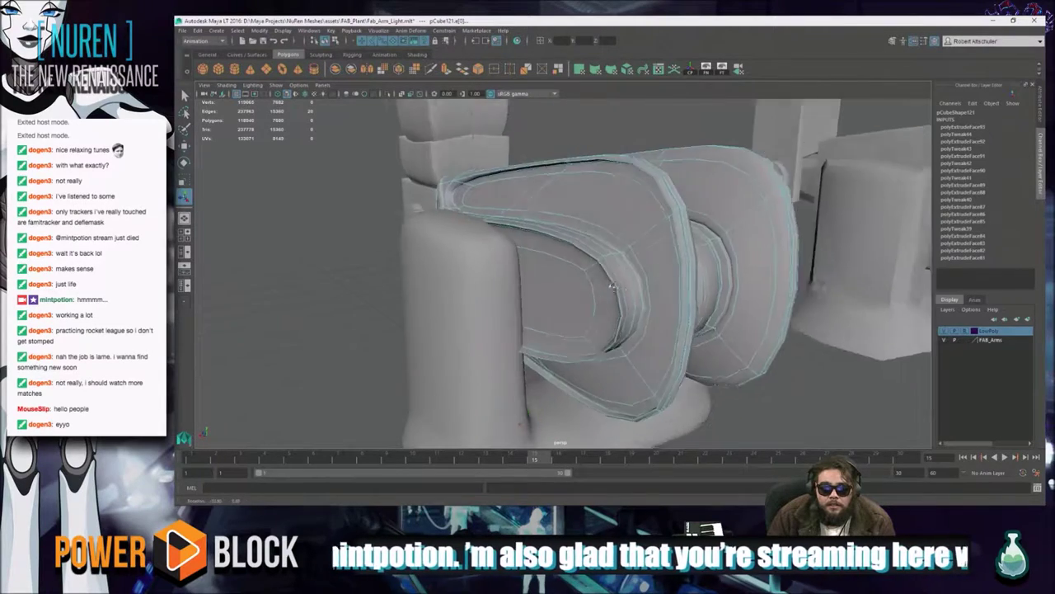
scroll(591, 250, "up", 2)
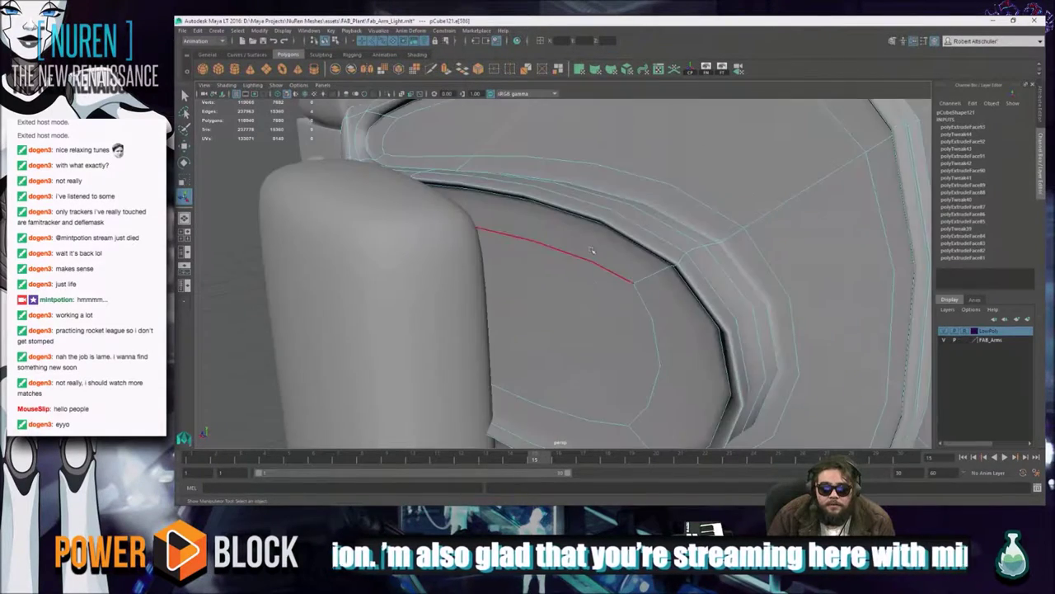
left_click_drag(591, 250, 602, 330, "alt")
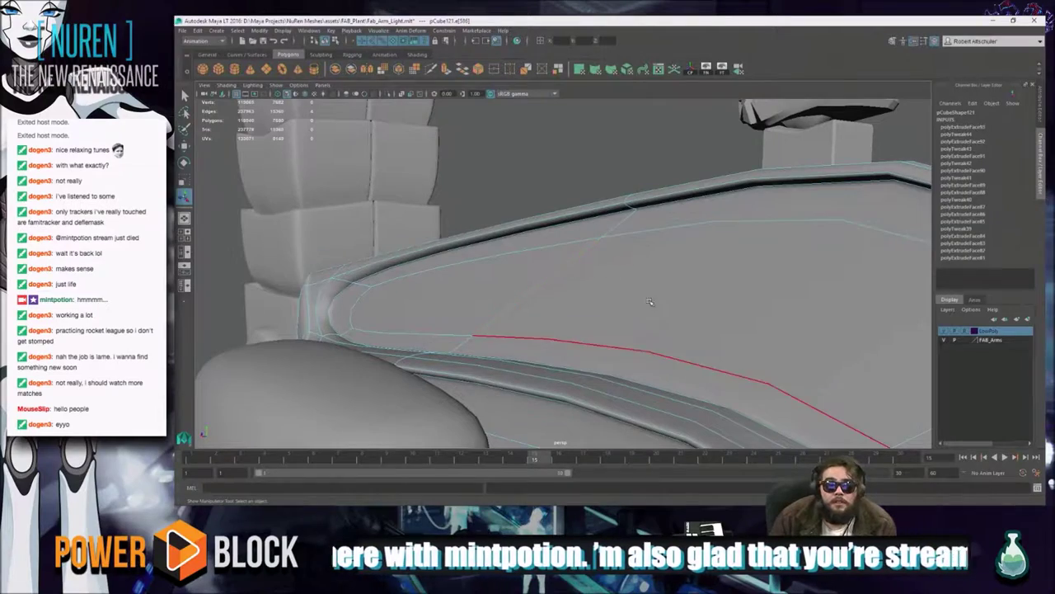
left_click_drag(577, 265, 600, 281, "alt")
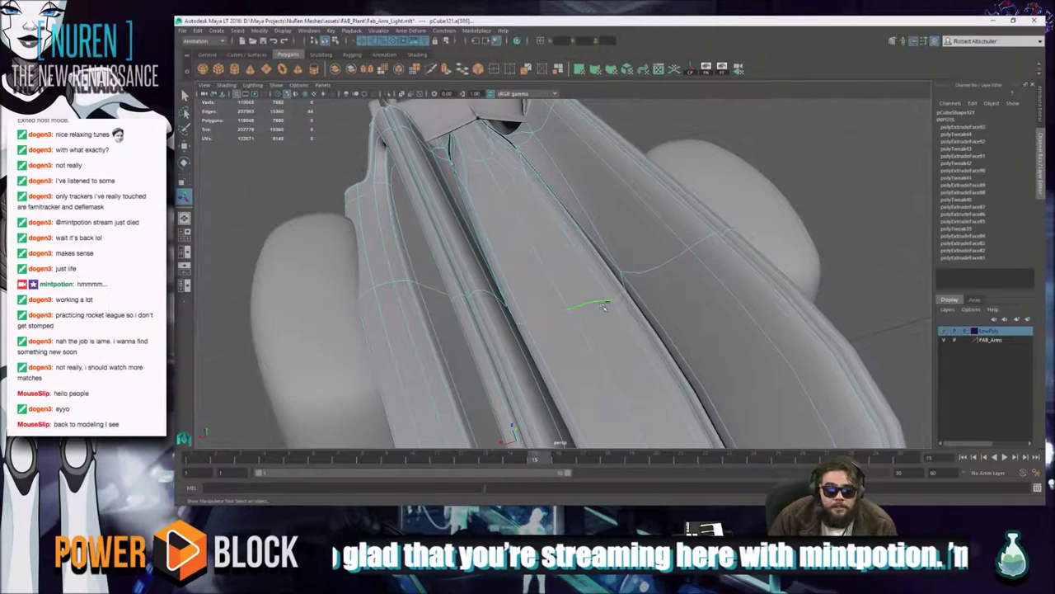
left_click(652, 261, "ctrl")
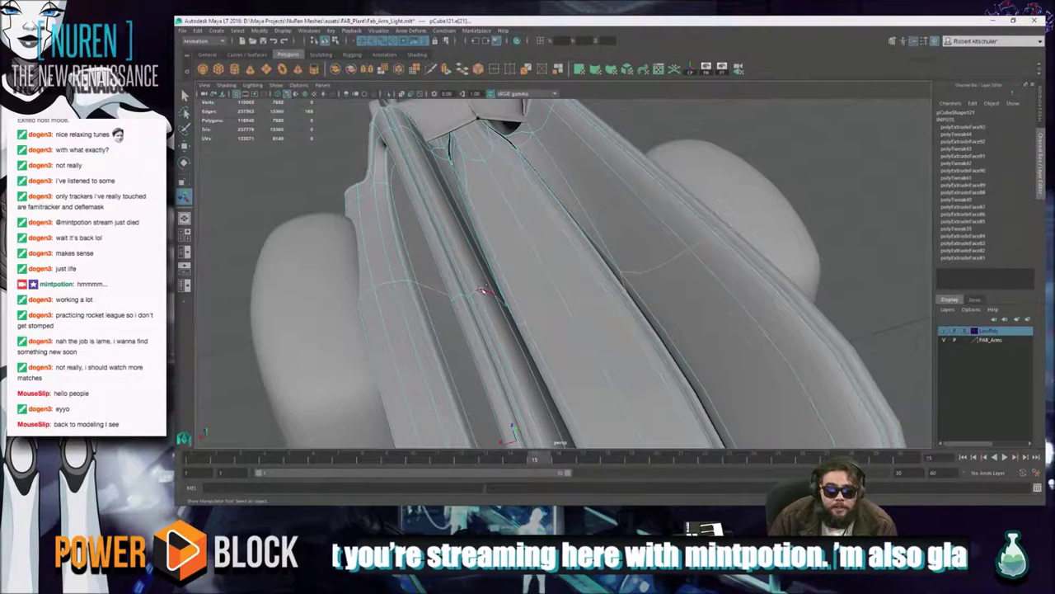
left_click_drag(637, 309, 588, 289, "alt")
left_click_drag(527, 220, 584, 280, "alt")
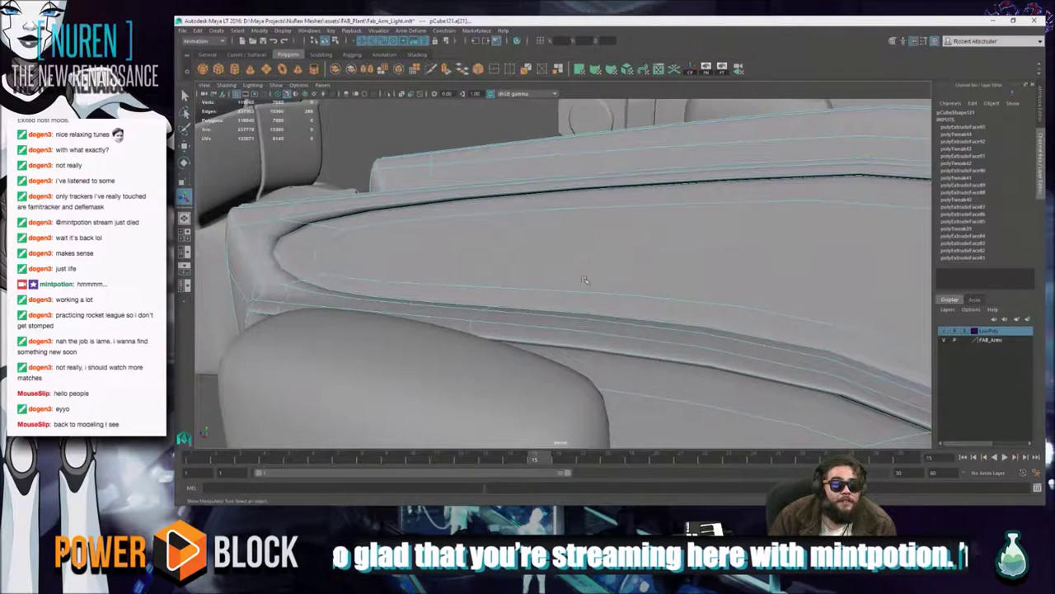
right_click(644, 229, "shift")
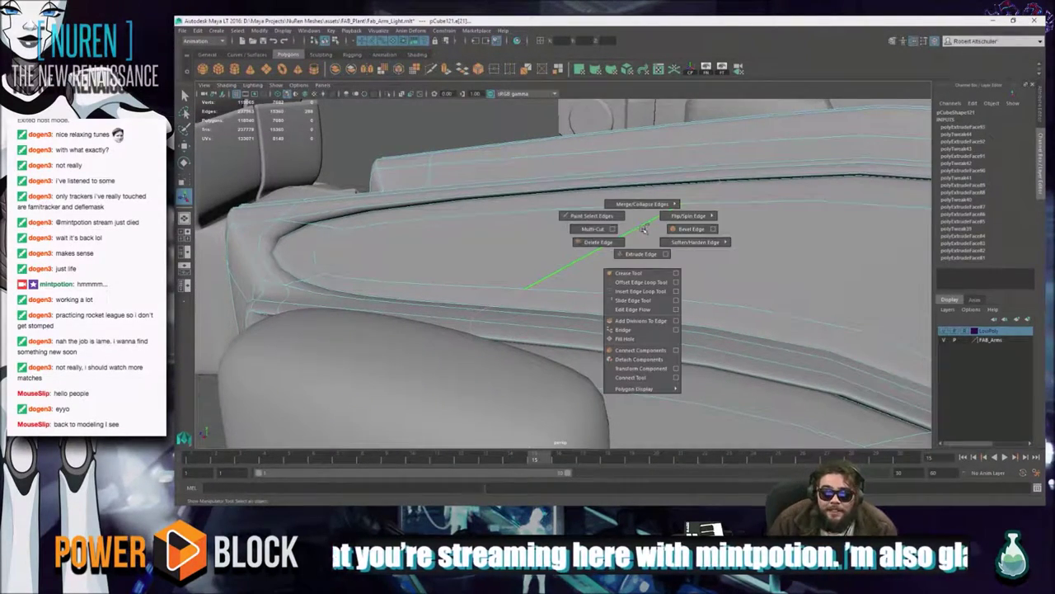
- Bevel the selected plate edge, then undo the bevel
left_click(701, 230)
left_click_drag(701, 230, 660, 279, "alt")
key("ctrl+z")
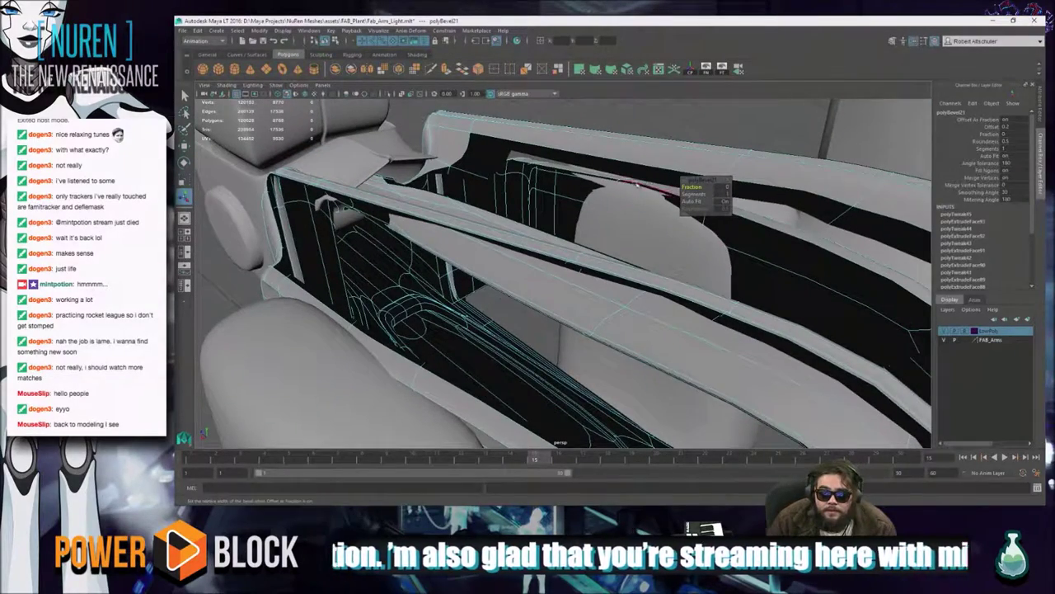
left_click_drag(680, 186, 607, 234, "alt")
- Insert a new lengthwise edge loop into the arm plate, then return to the Select Tool
left_click(544, 263)
right_click(594, 192, "shift")
right_click(593, 193, "shift")
right_click_drag(594, 192, 592, 254, "shift")
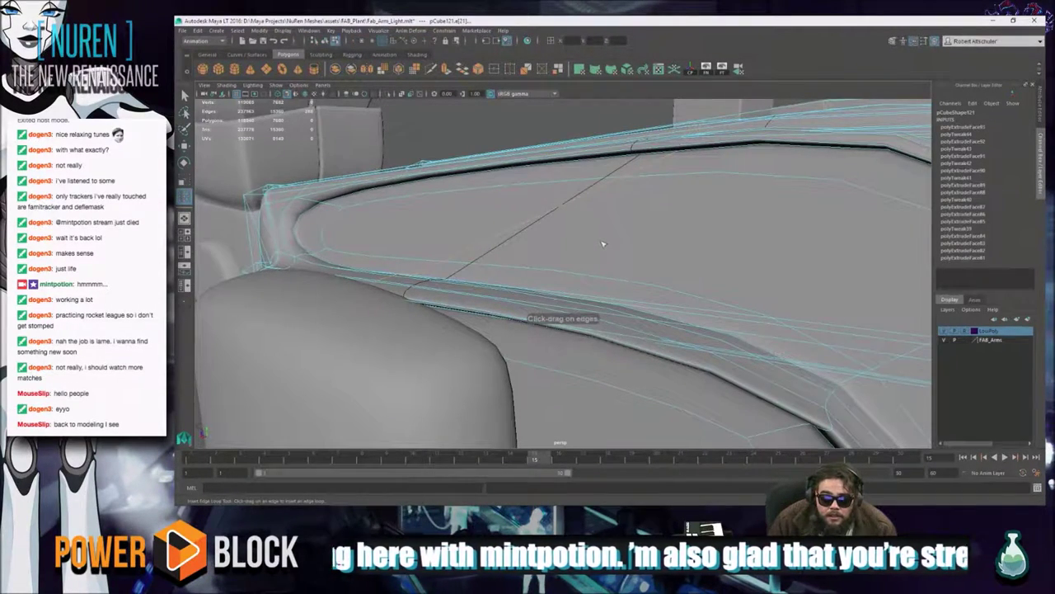
left_click(603, 193)
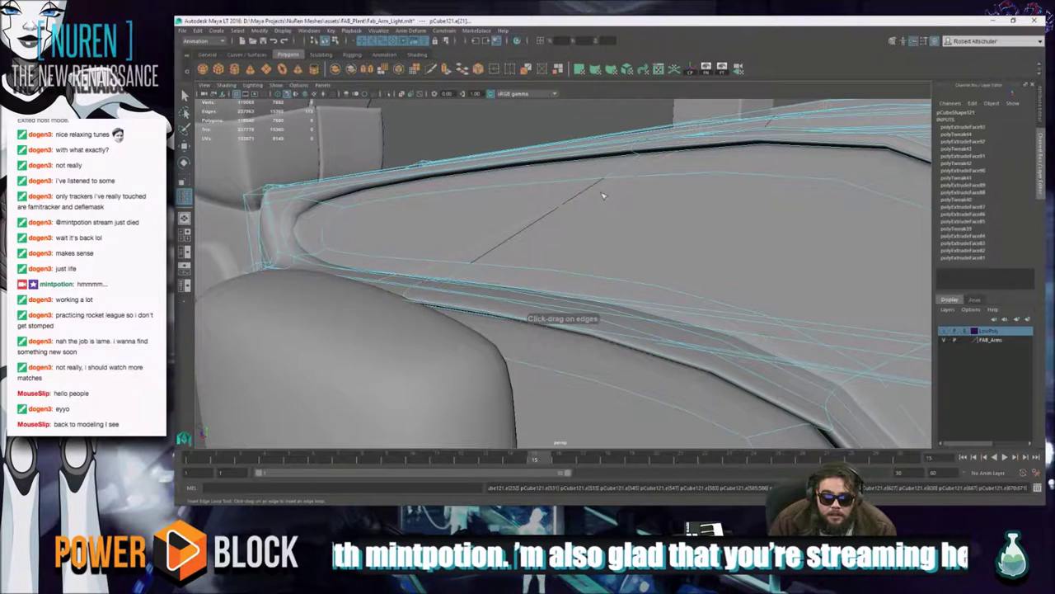
key("q")
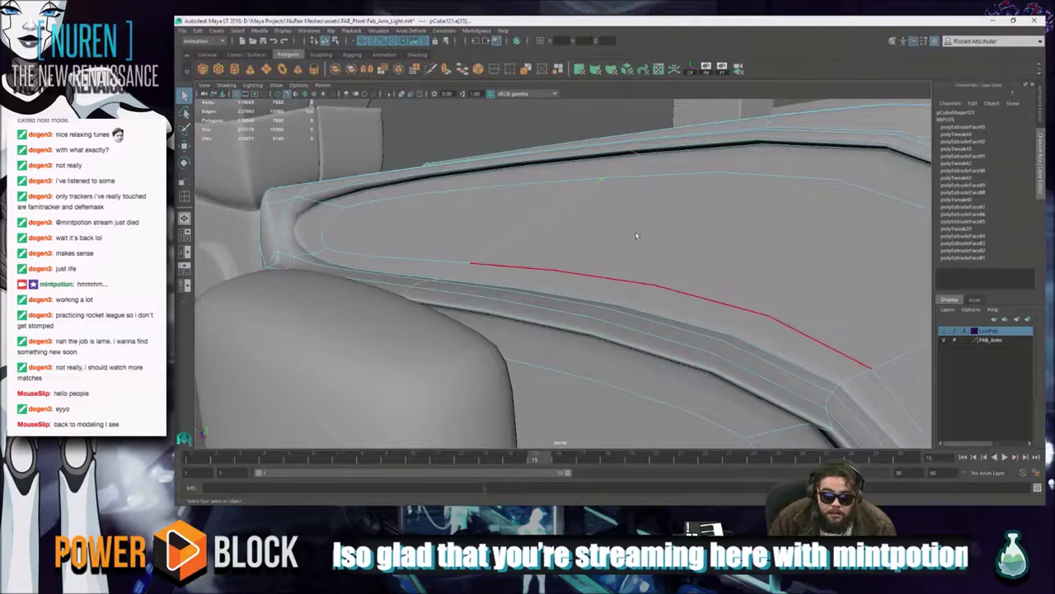
- Inspect the new edge loops on the plate from several close-up angles
left_click_drag(593, 191, 687, 270, "alt")
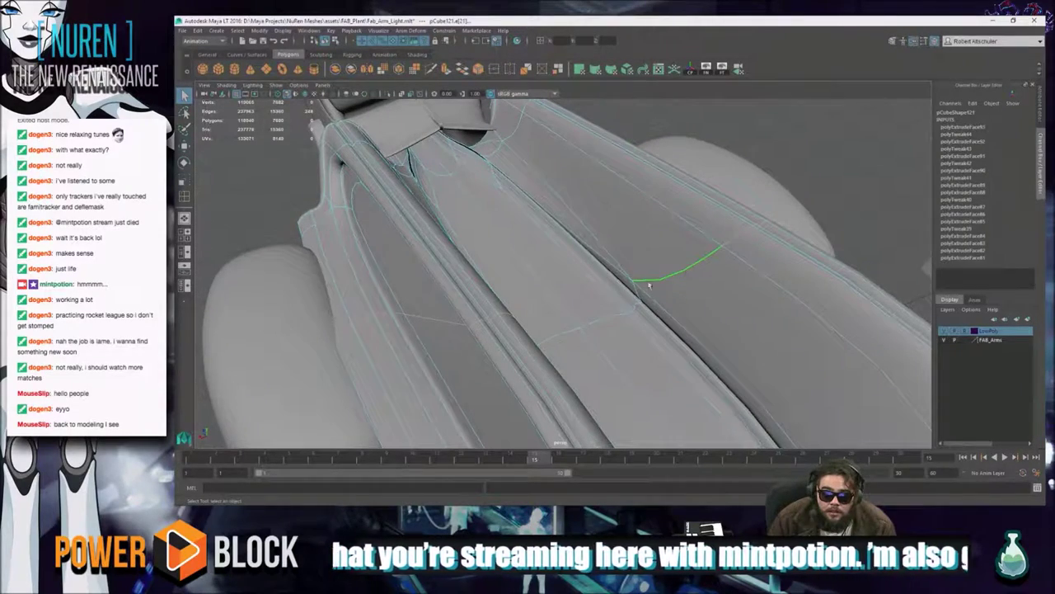
left_click_drag(608, 322, 527, 298, "alt")
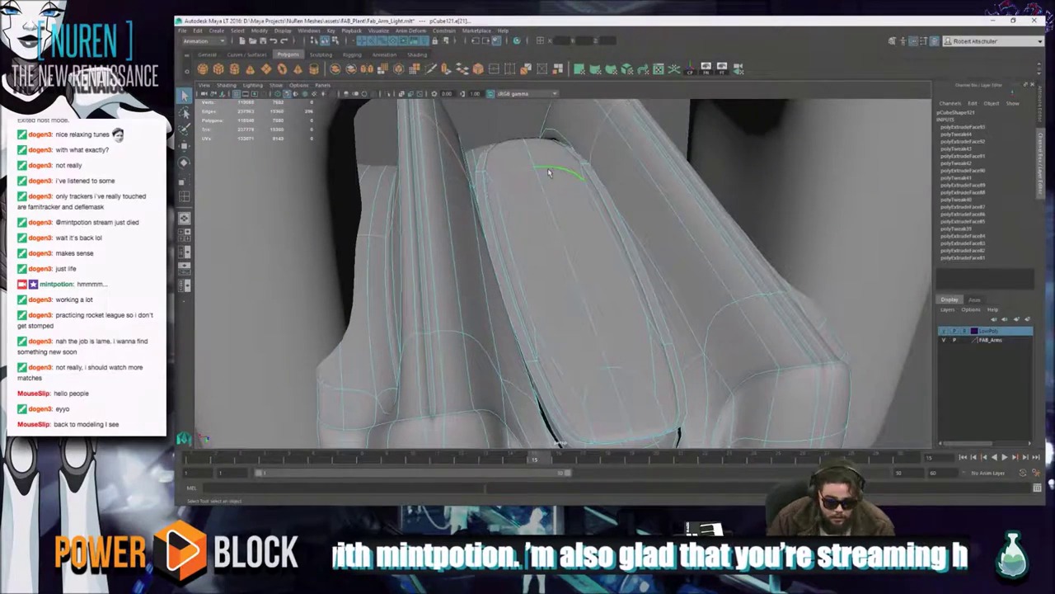
left_click_drag(507, 239, 680, 311, "alt")
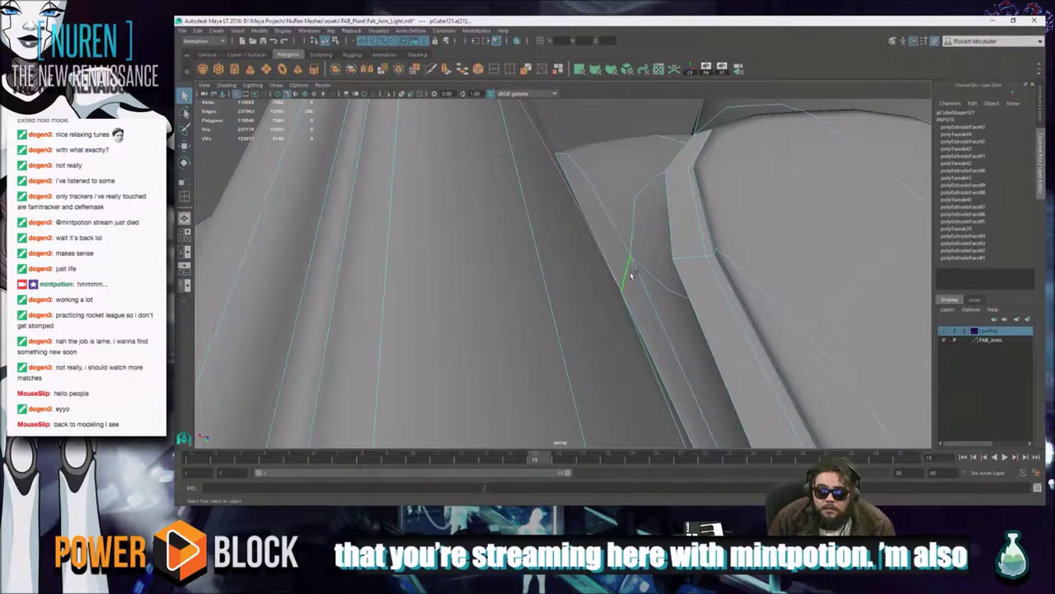
left_click_drag(858, 273, 691, 264, "alt")
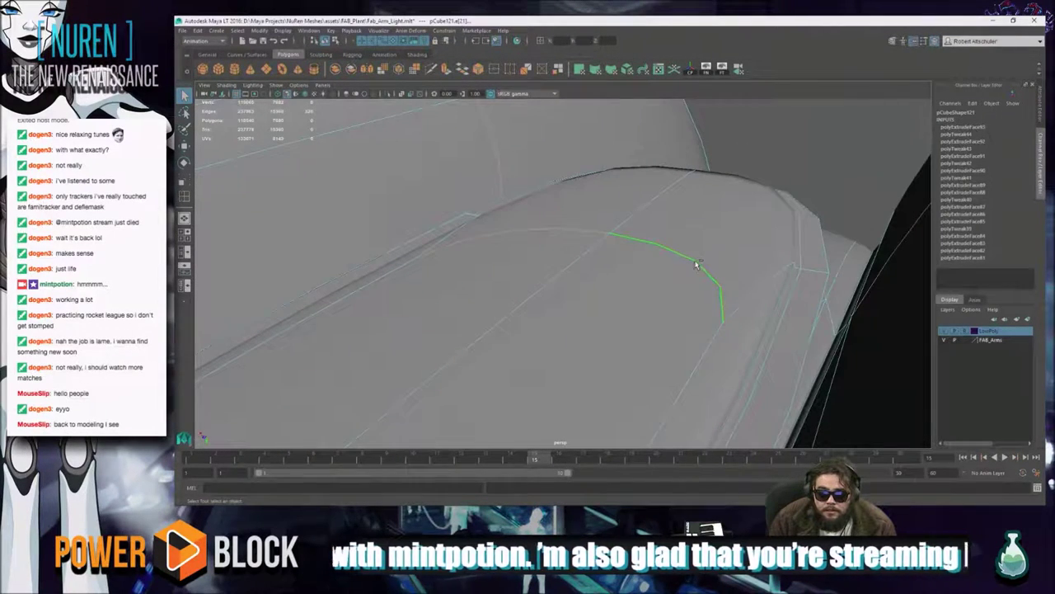
left_click(658, 254)
left_click_drag(673, 253, 672, 360, "alt")
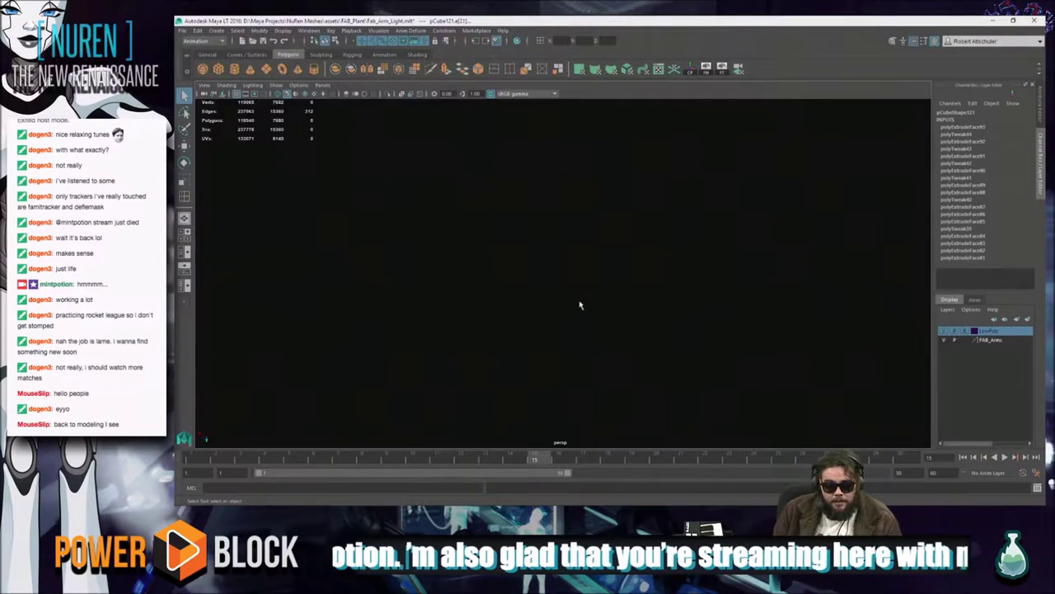
left_click_drag(580, 305, 530, 323, "alt")
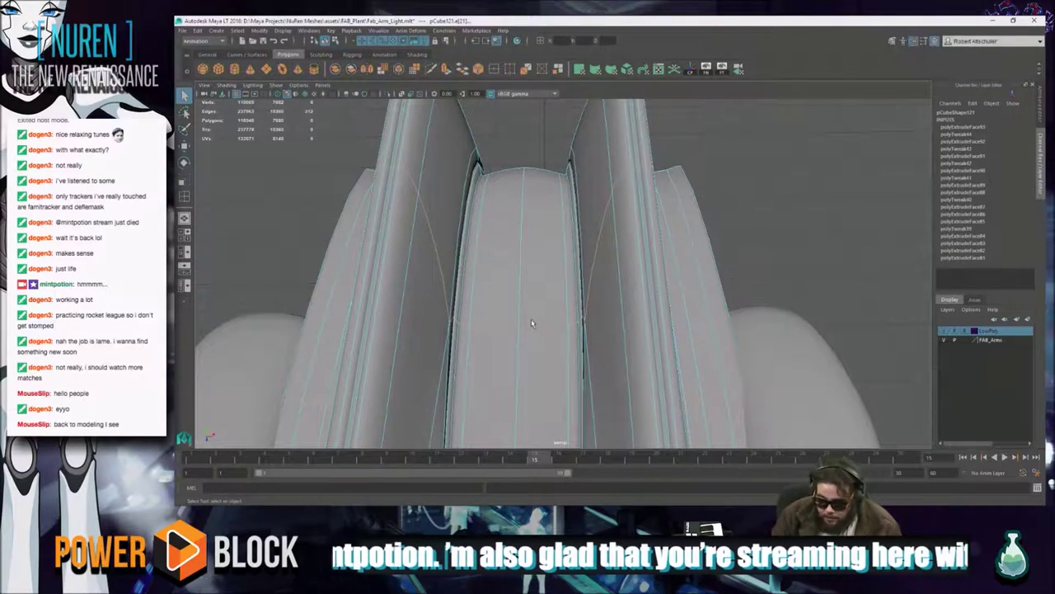
- Adjust the system audio volume and view the arm mesh from another side
key("XF86AudioLowerVolume")
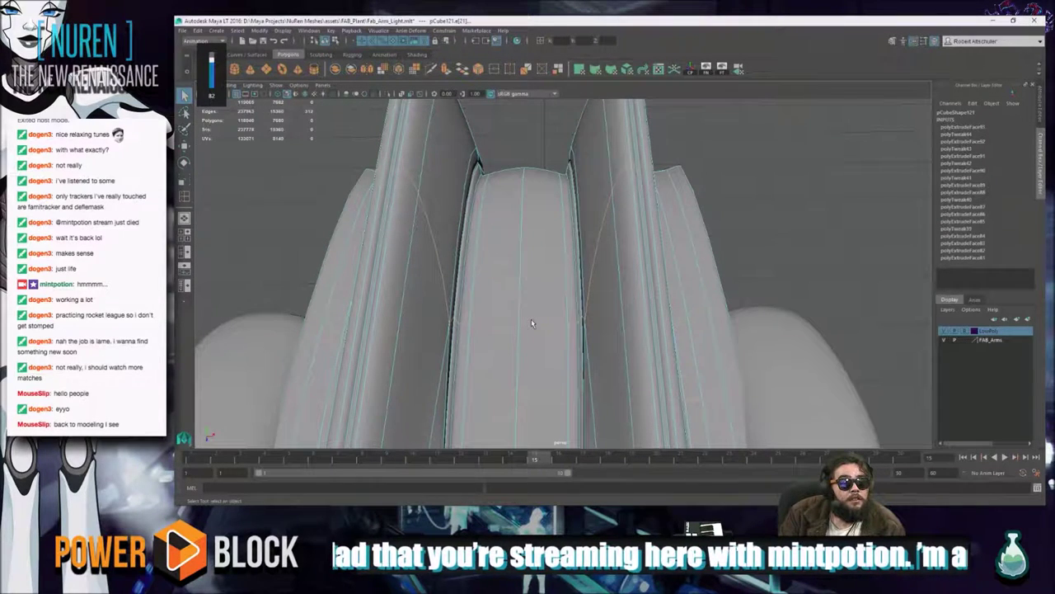
key("XF86AudioLowerVolume")
key("XF86AudioLowerVolume")
key("XF86AudioRaiseVolume")
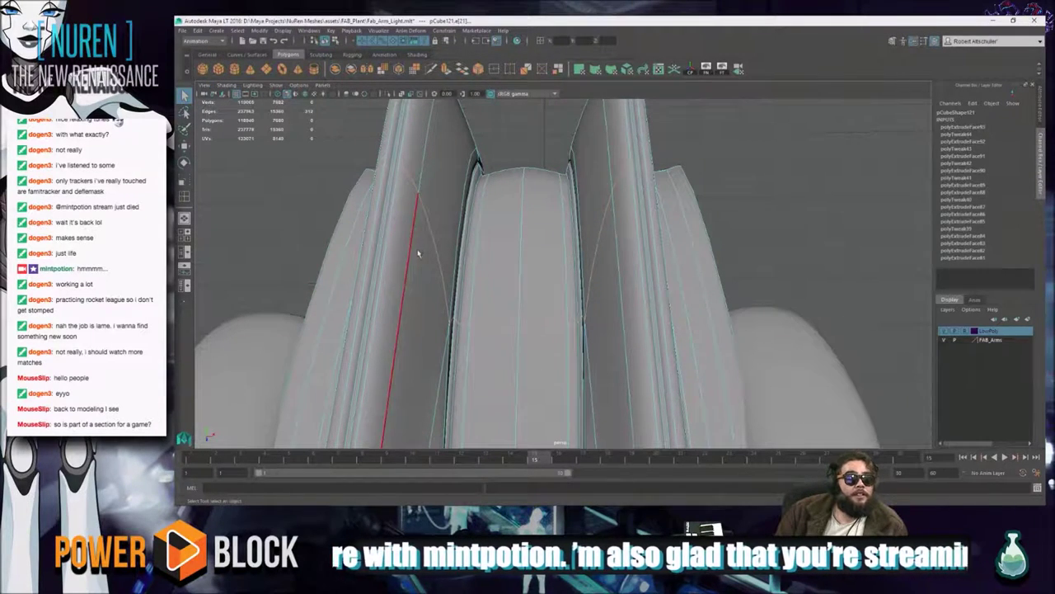
left_click_drag(620, 323, 585, 398, "alt")
scroll(583, 399, "down", 8)
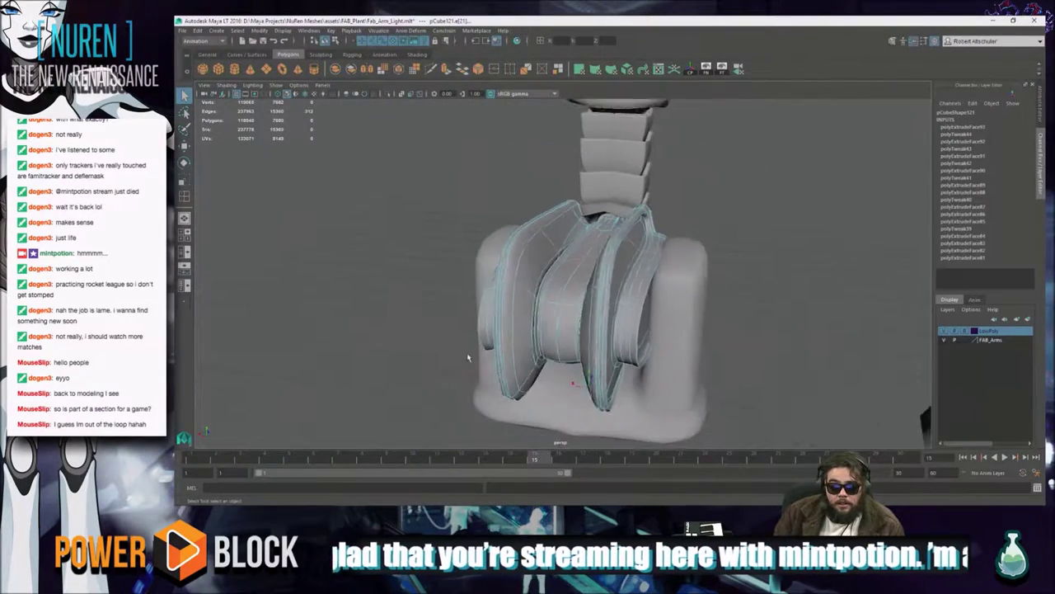
left_click_drag(569, 379, 569, 355, "alt")
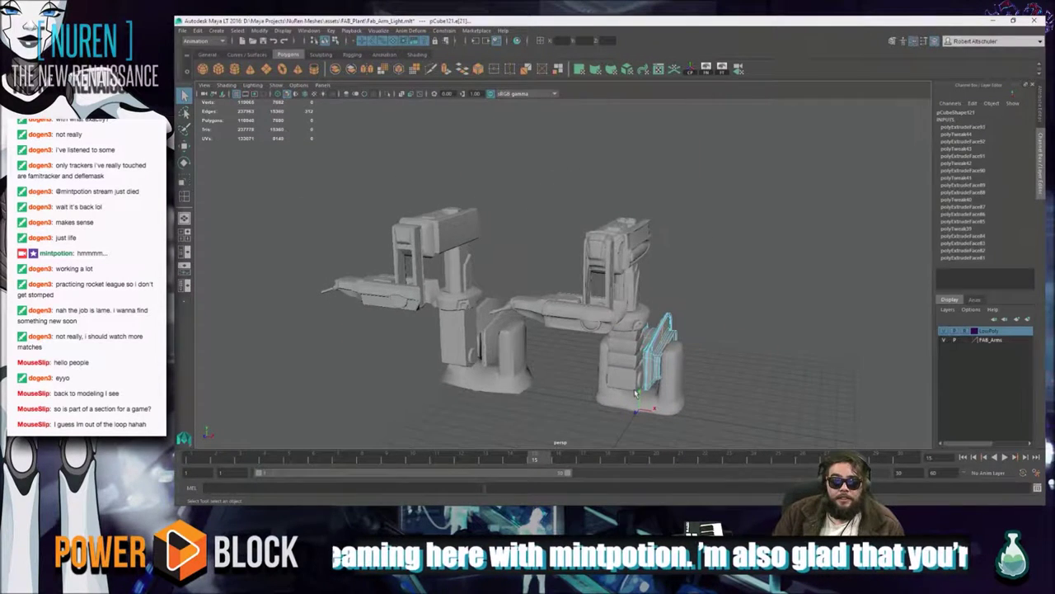
left_click_drag(634, 394, 517, 355, "alt")
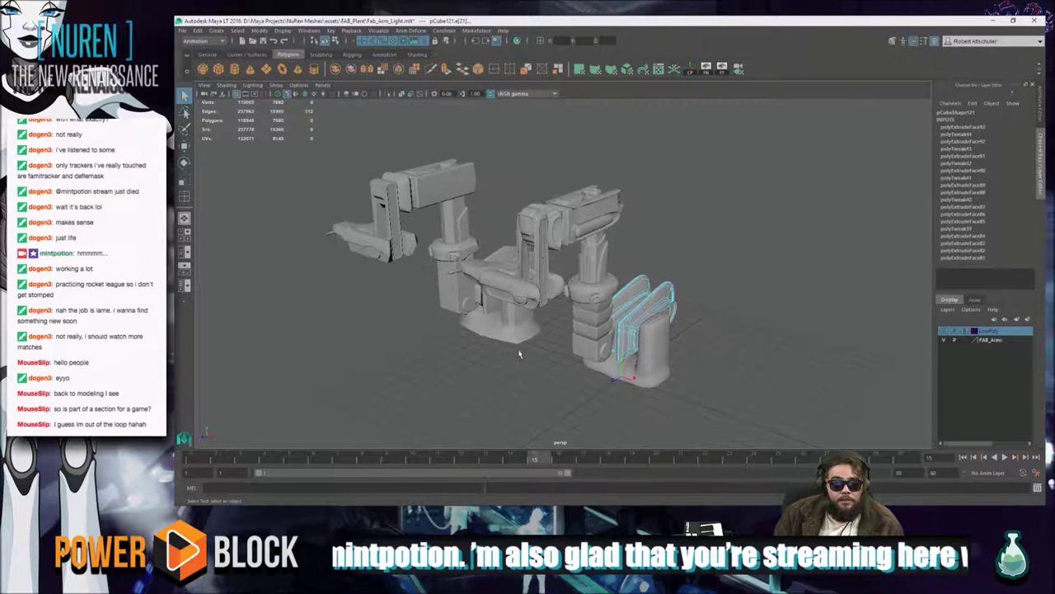
key("super")
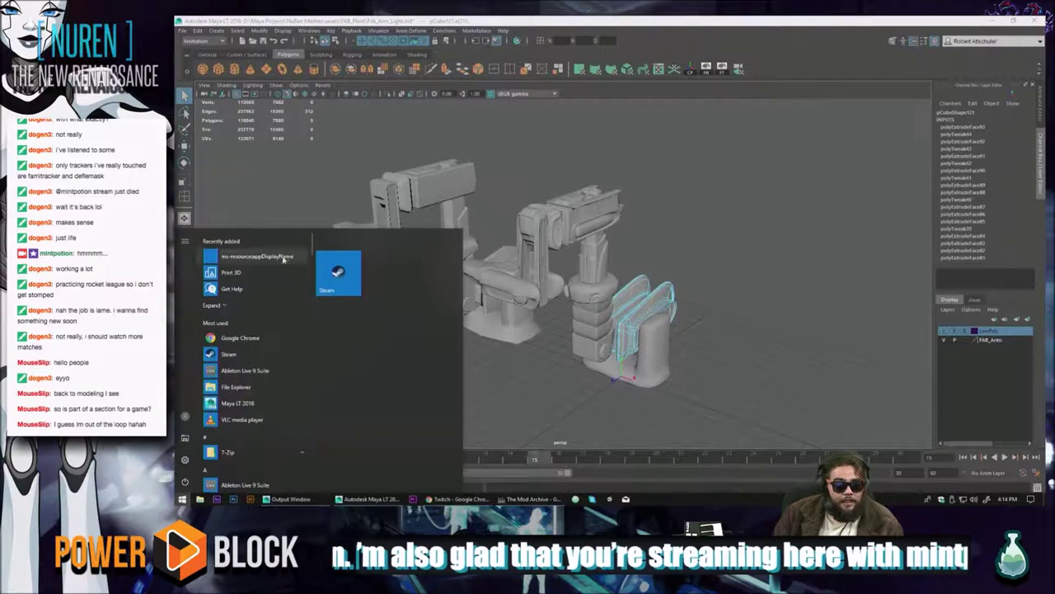
left_click(708, 386)
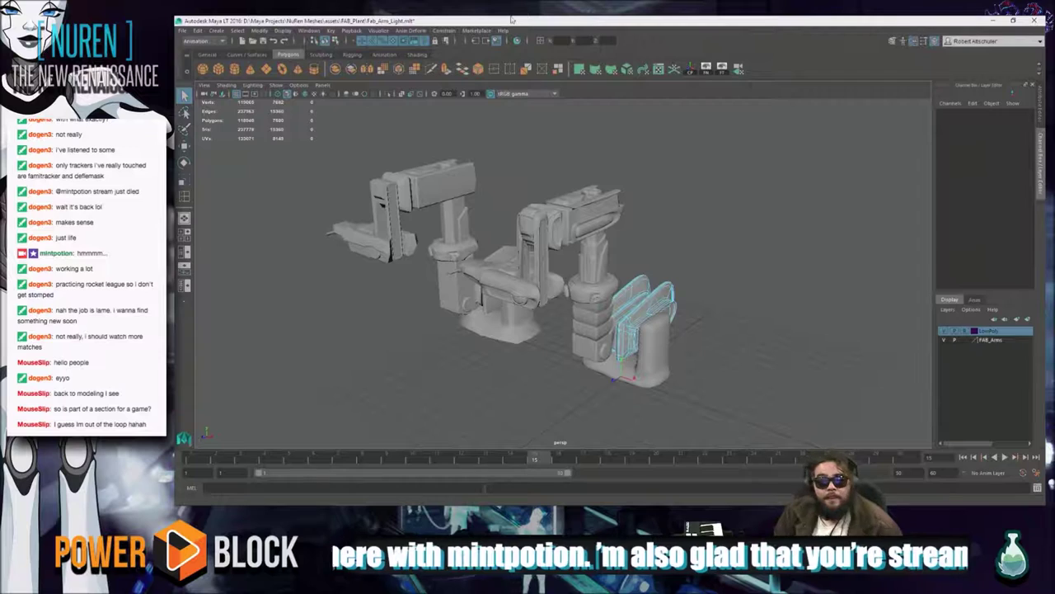
left_click_drag(526, 367, 461, 323, "alt")
right_click_drag(461, 323, 588, 323, "alt")
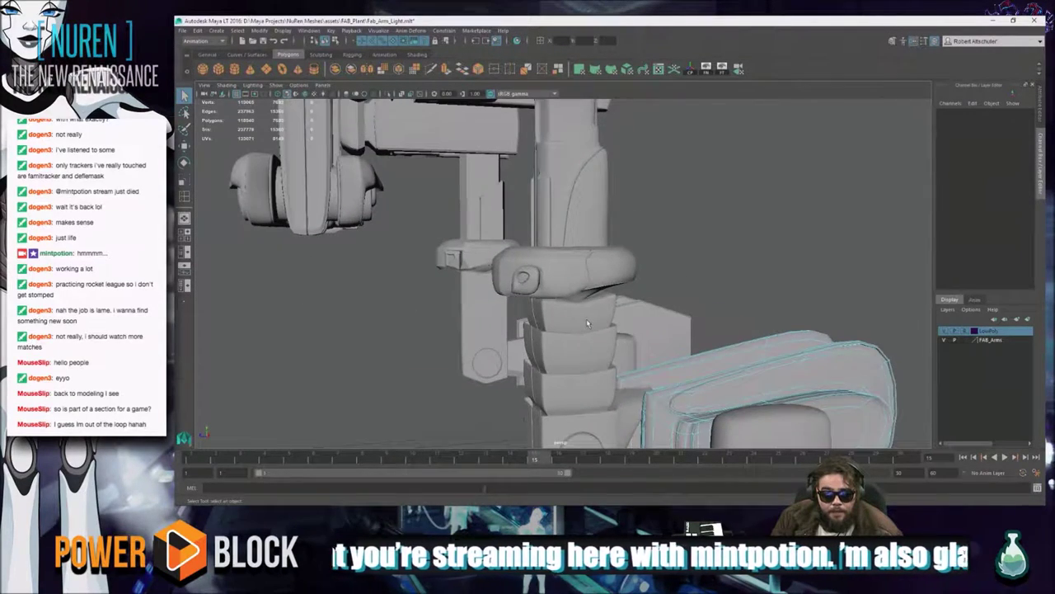
left_click_drag(511, 317, 606, 346, "alt")
left_click_drag(672, 347, 447, 317, "alt")
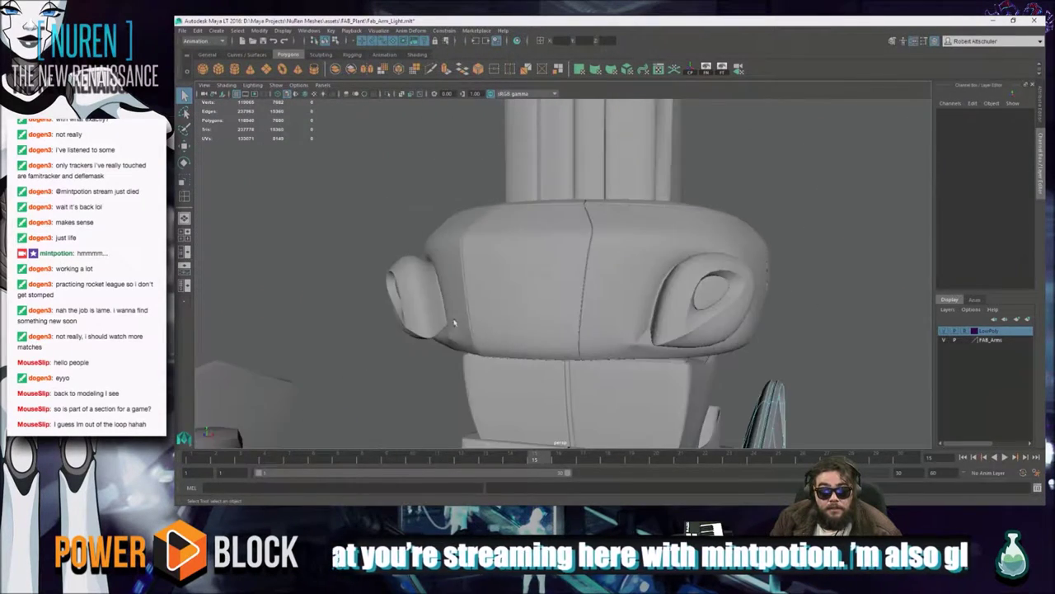
scroll(561, 338, "down", 3)
left_click_drag(560, 338, 542, 295, "alt")
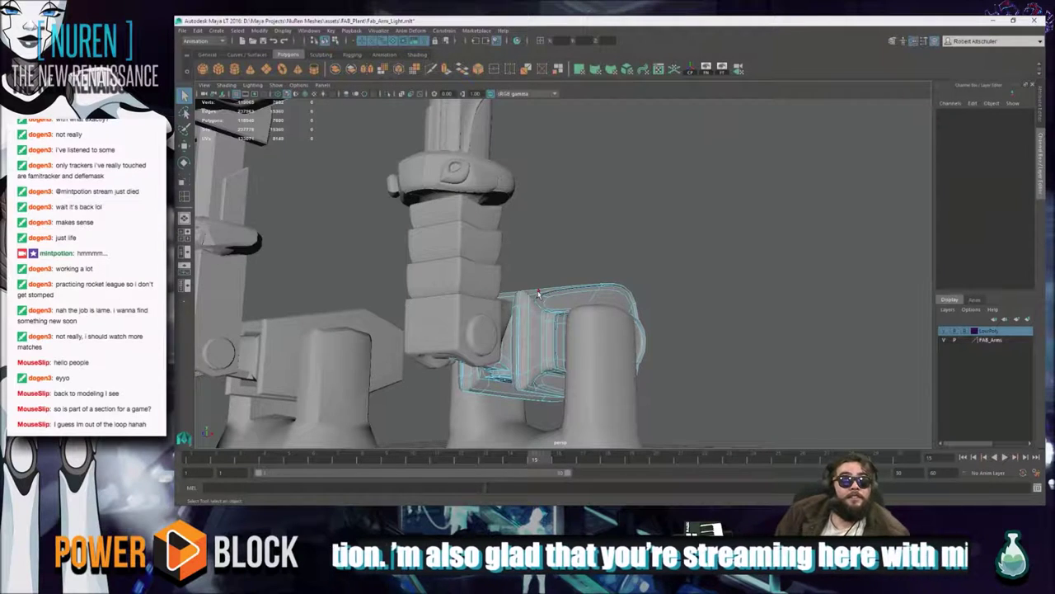
left_click_drag(565, 288, 553, 333, "alt")
left_click(544, 327)
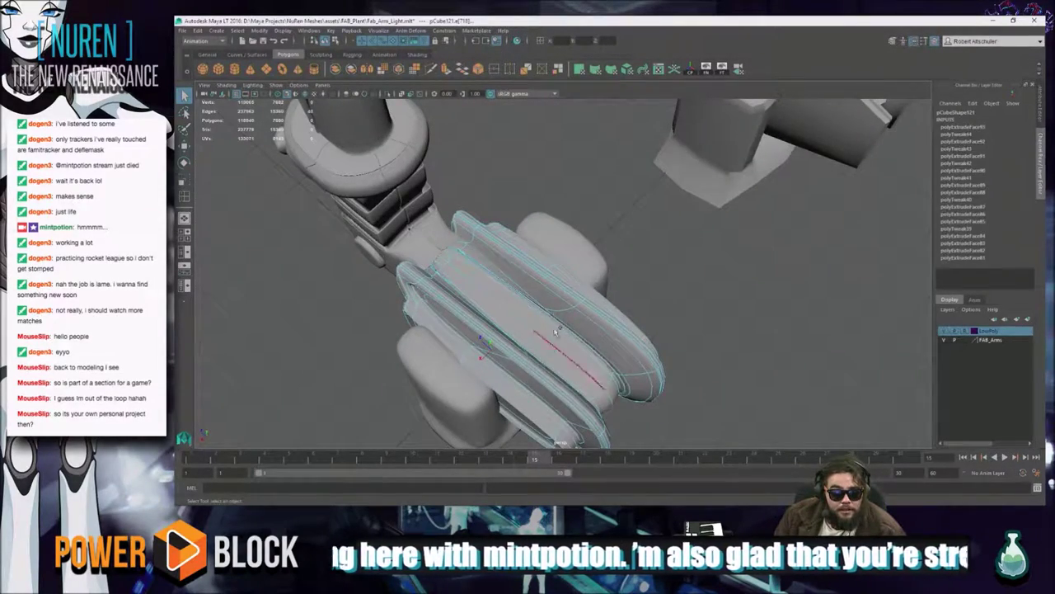
left_click_drag(495, 297, 420, 264, "alt")
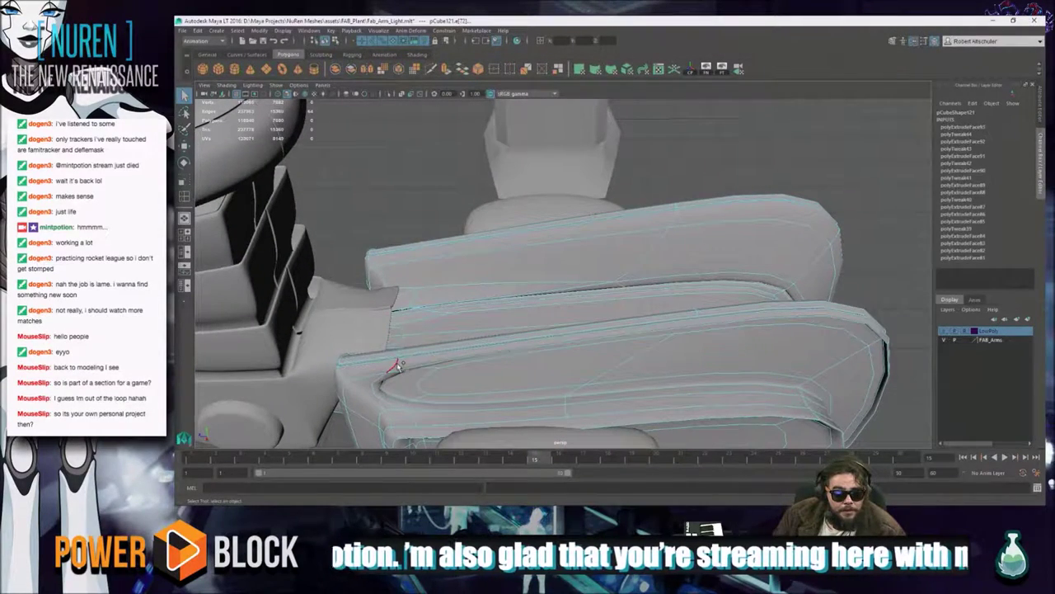
left_click_drag(398, 367, 395, 315, "alt")
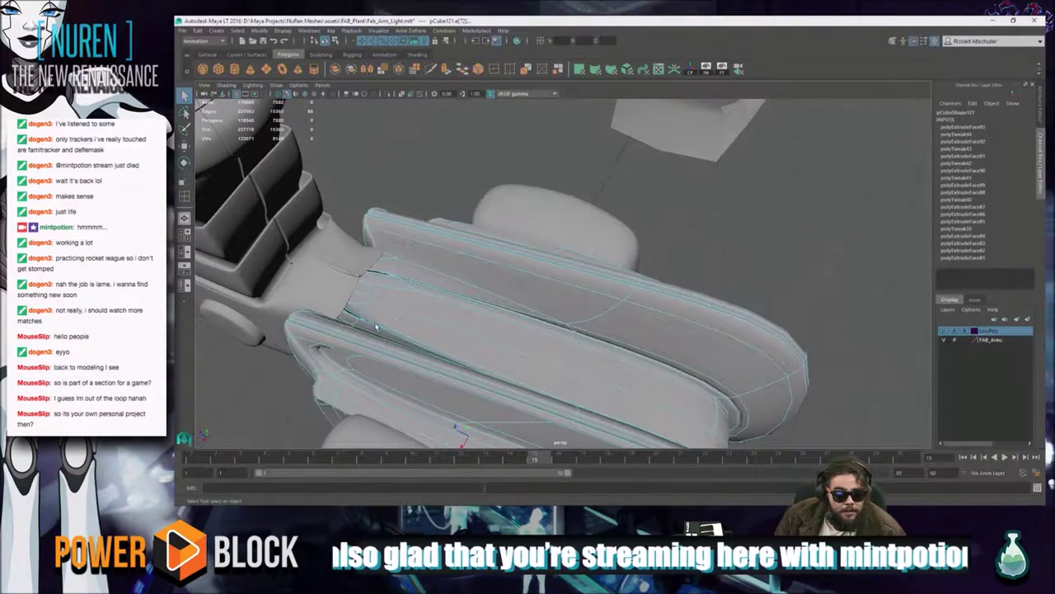
left_click_drag(314, 351, 532, 300, "alt")
right_click_drag(554, 309, 885, 343, "alt")
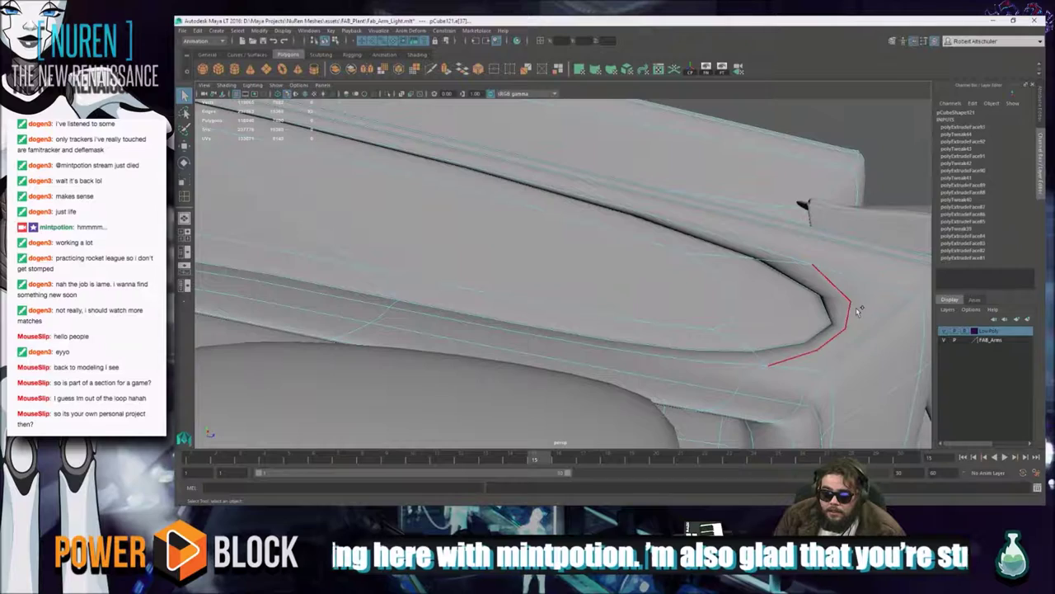
left_click_drag(757, 419, 647, 377, "alt")
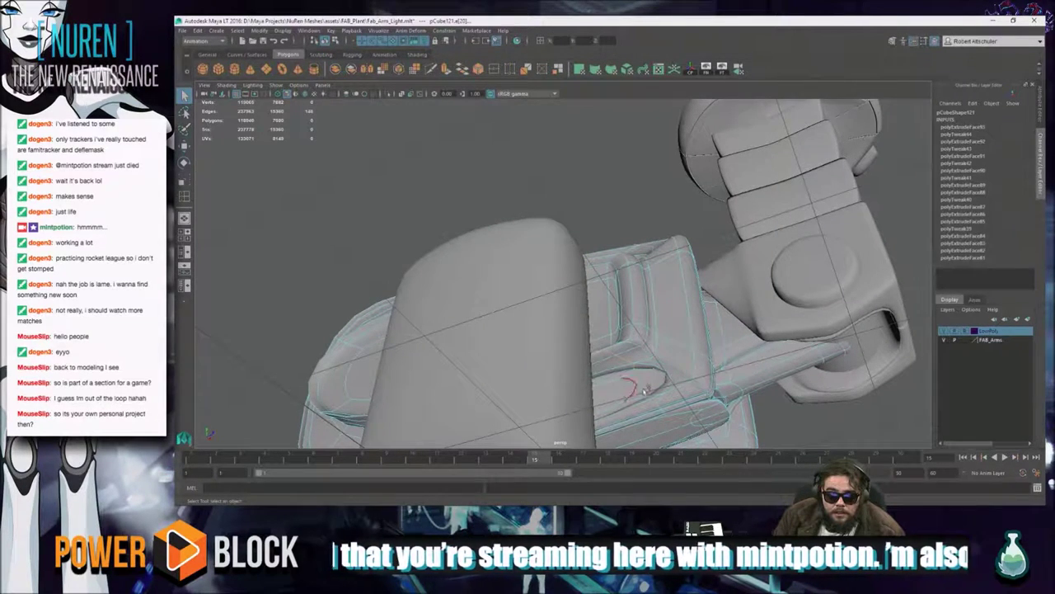
left_click_drag(649, 407, 675, 293, "alt")
key("ctrl+z")
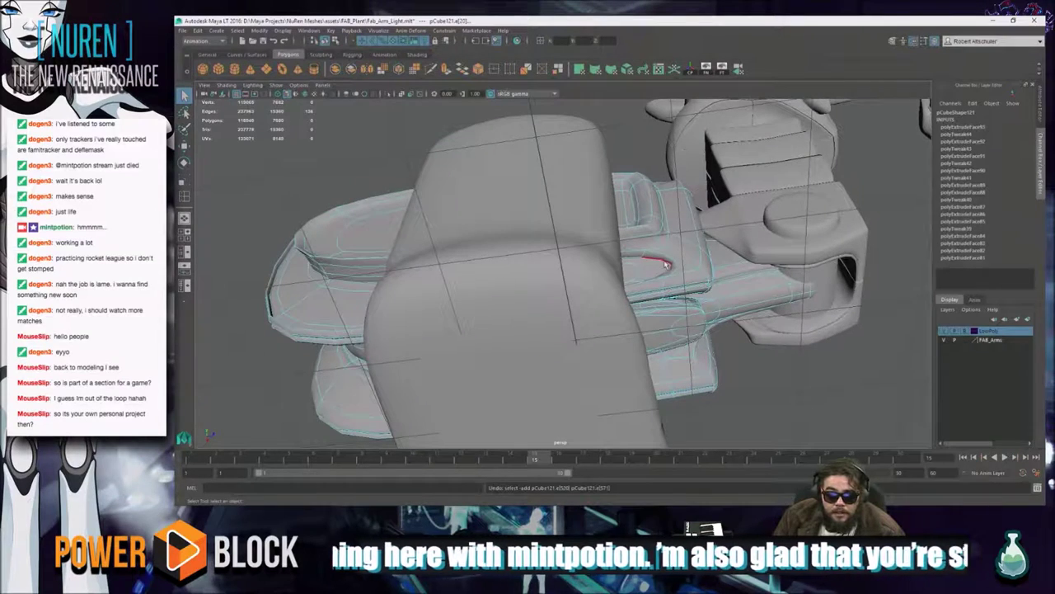
left_click_drag(668, 261, 674, 264, "alt")
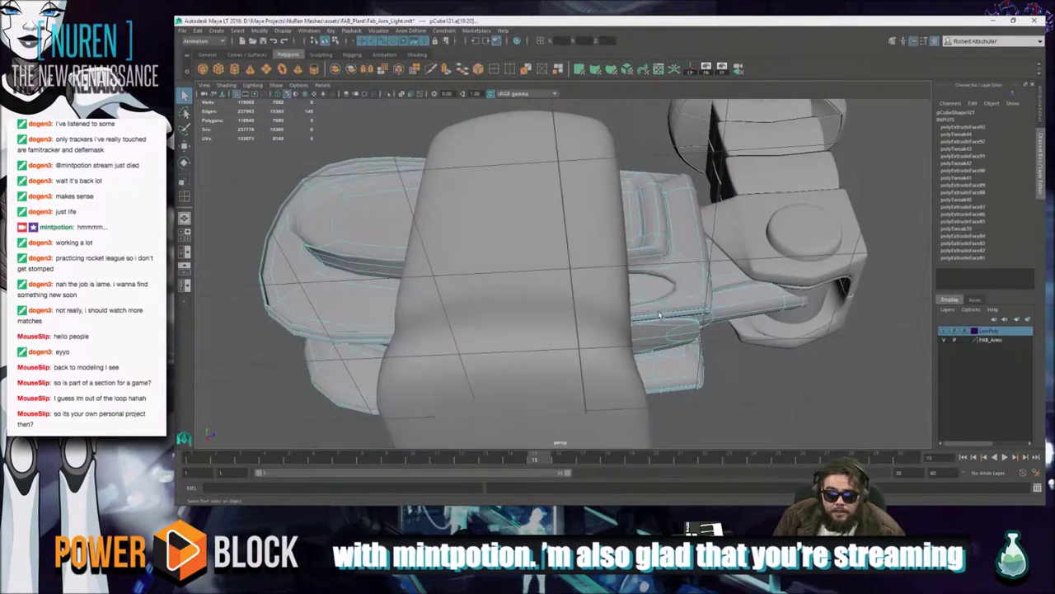
right_click_drag(675, 264, 676, 298)
left_click(672, 297)
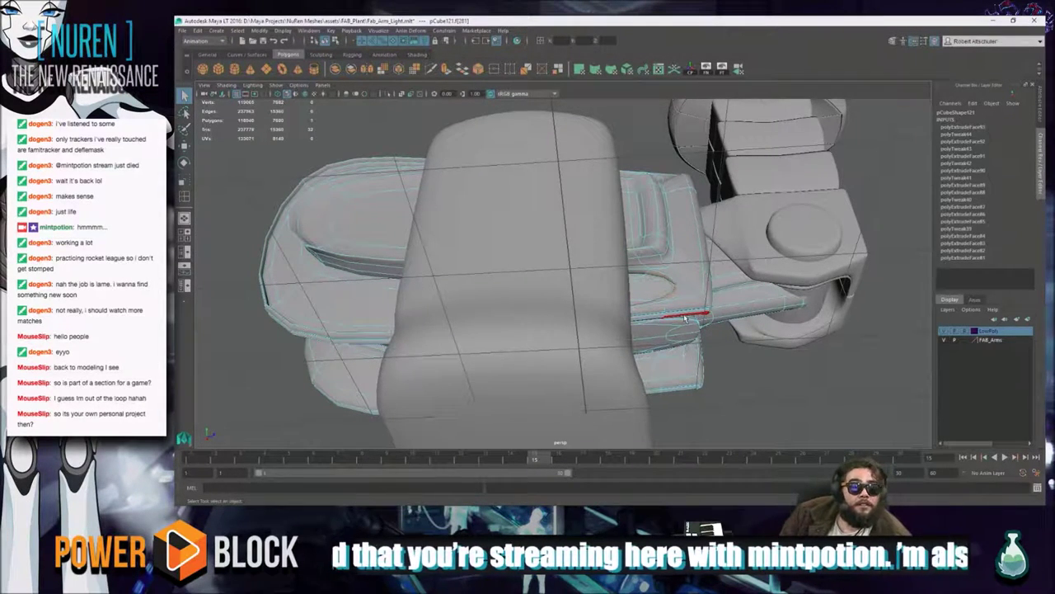
left_click(755, 393)
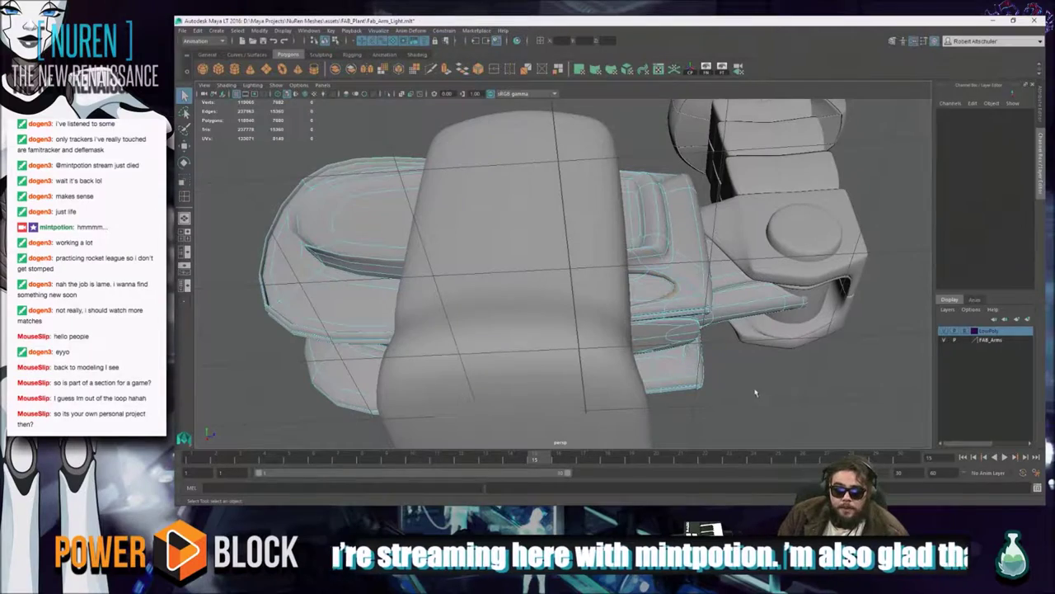
left_click_drag(659, 299, 598, 313, "alt")
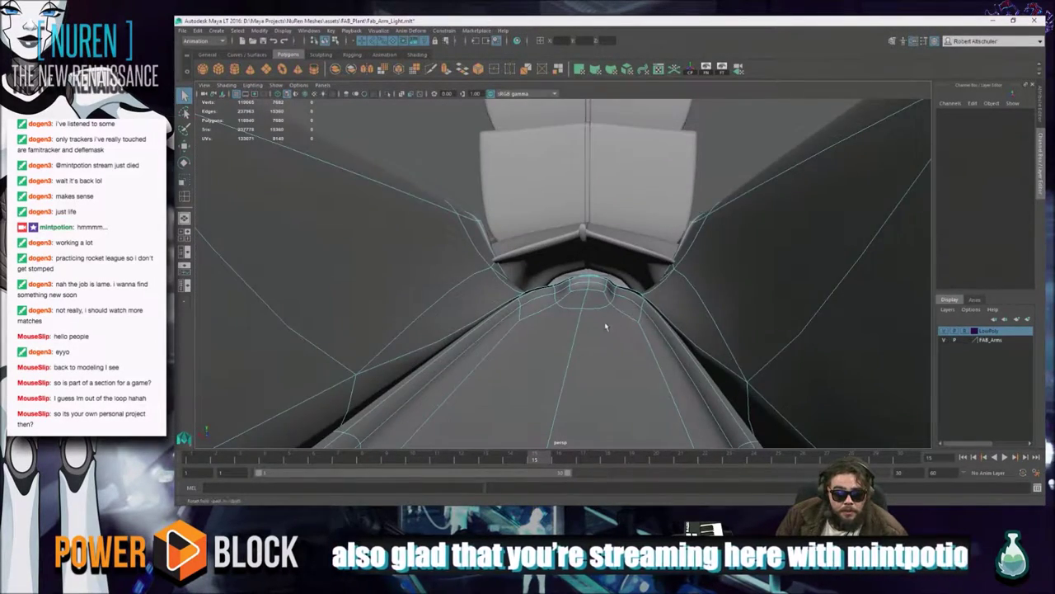
- Select the face loop down the arm panel's central channel, undoing the over-expanded selection
right_click_drag(591, 287, 591, 289)
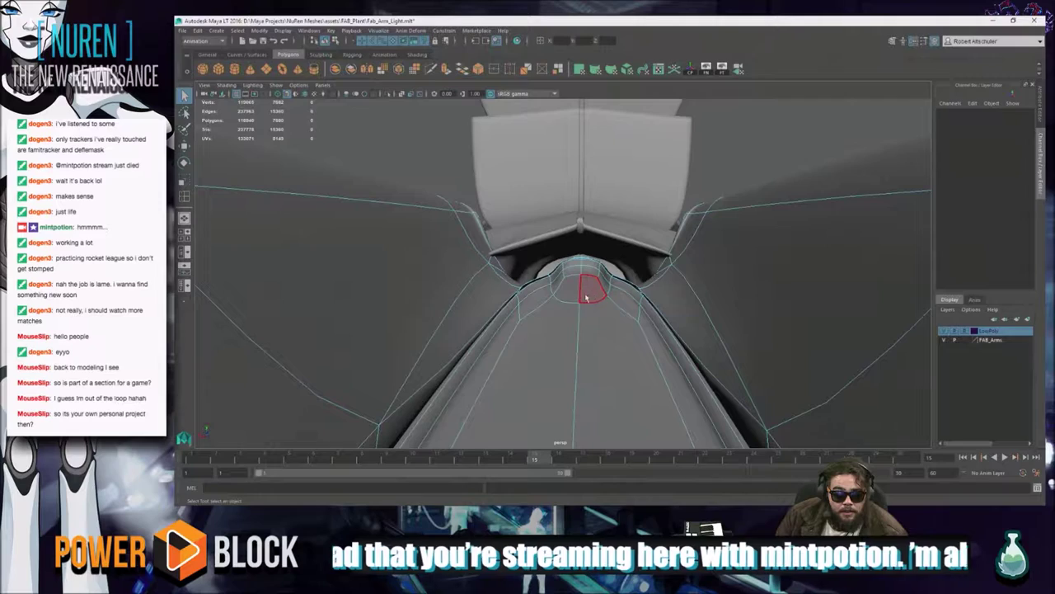
left_click(591, 289)
double_click(569, 338, "shift")
left_click_drag(616, 358, 578, 314, "alt")
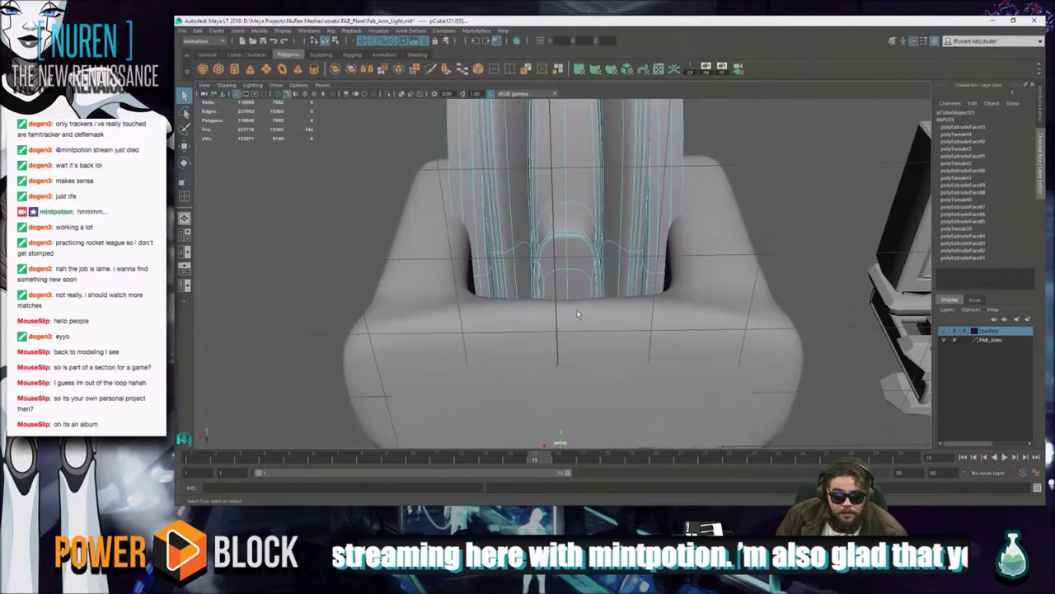
double_click(581, 183)
key("ctrl+z")
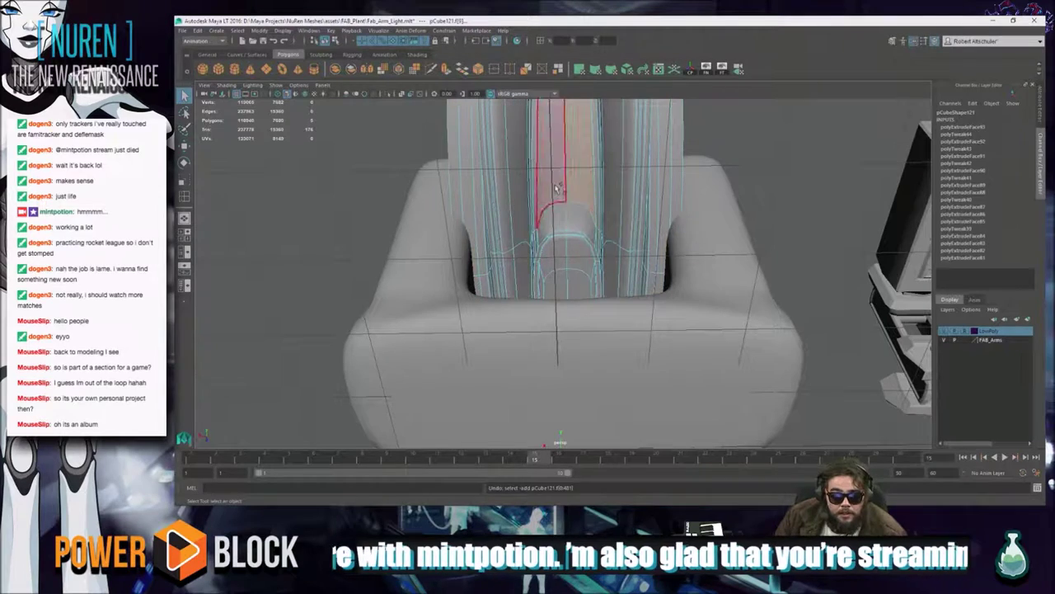
left_click_drag(571, 244, 552, 320, "alt")
- Scale the central face strip slightly, then reselect it and move it into place
key("r")
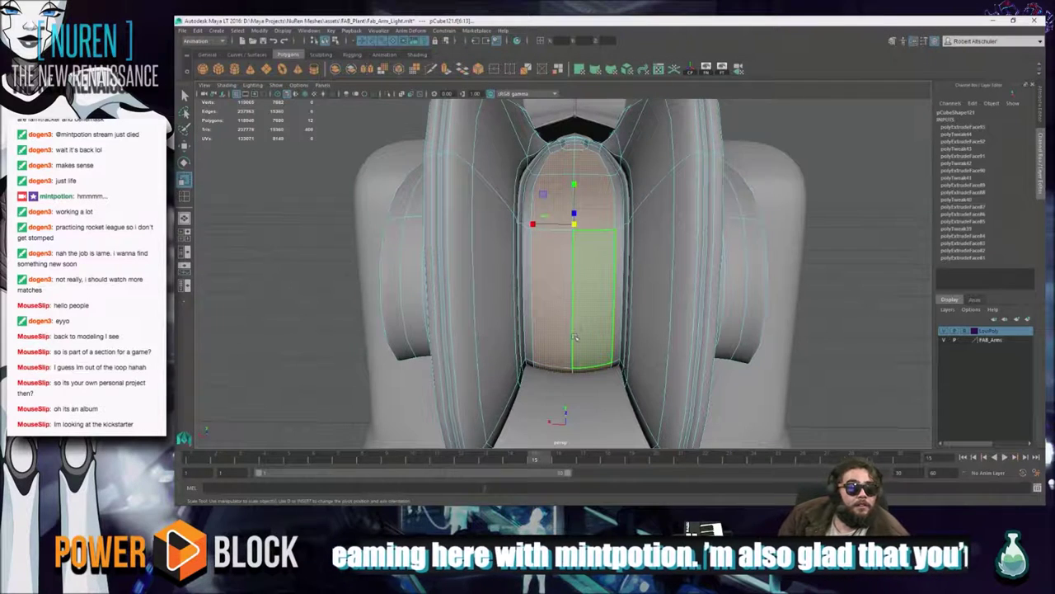
mouse_move(582, 328)
middle_mouse_down()
mouse_move(568, 314)
mouse_move(591, 318)
mouse_move(581, 318)
middle_mouse_up()
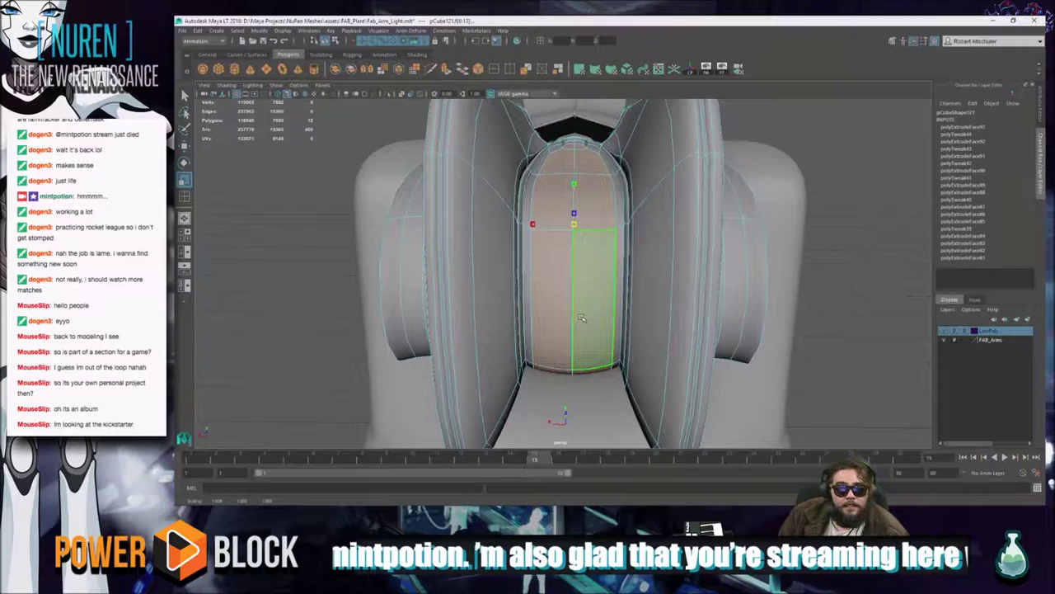
key("w")
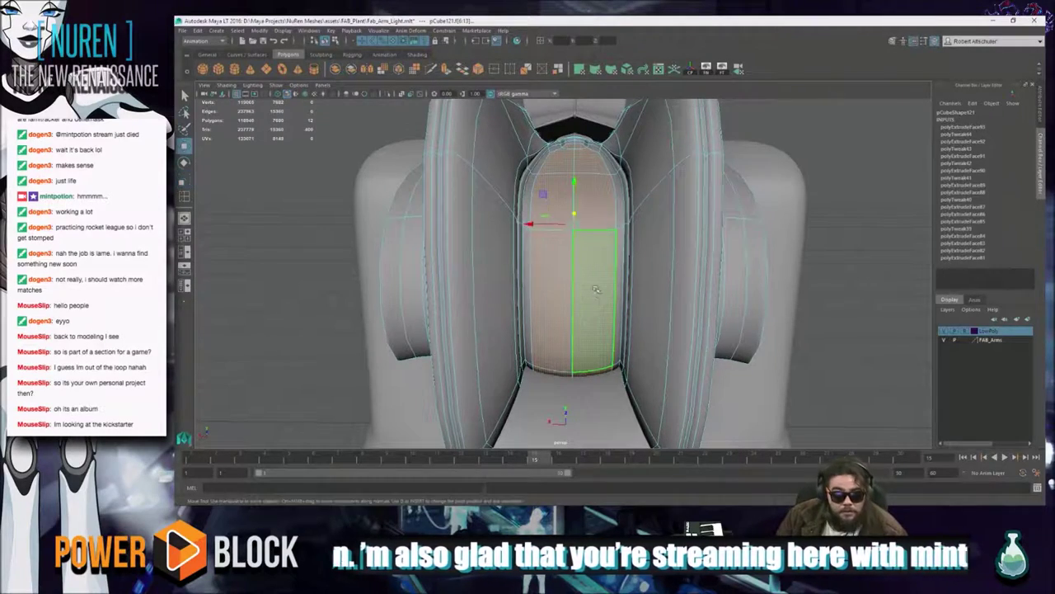
left_click_drag(586, 226, 574, 177, "alt")
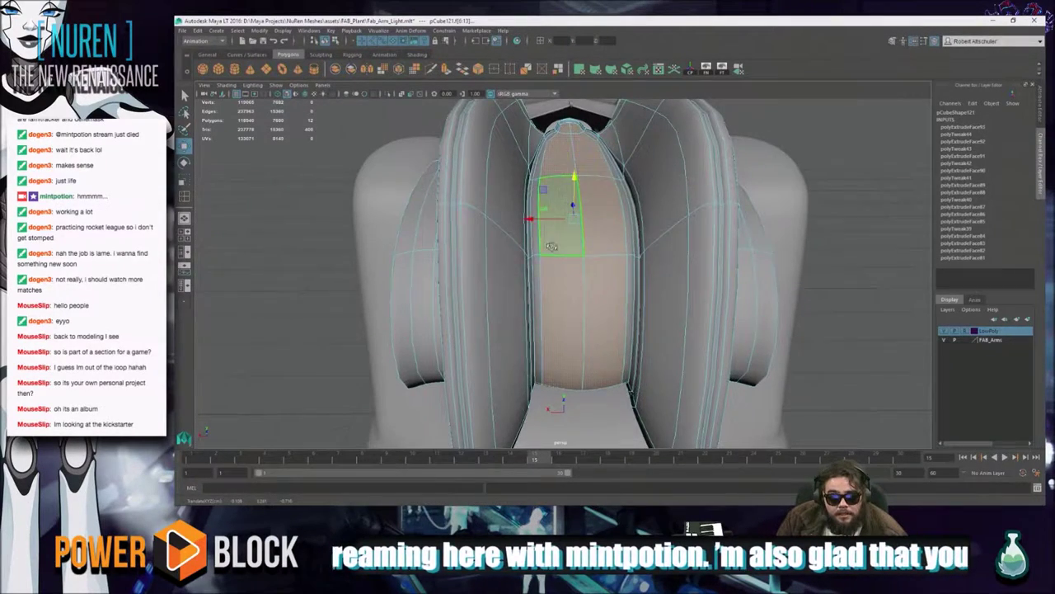
left_click_drag(551, 248, 568, 246, "alt")
left_click_drag(557, 197, 652, 250, "alt")
left_click(648, 203)
left_click(620, 170, "shift")
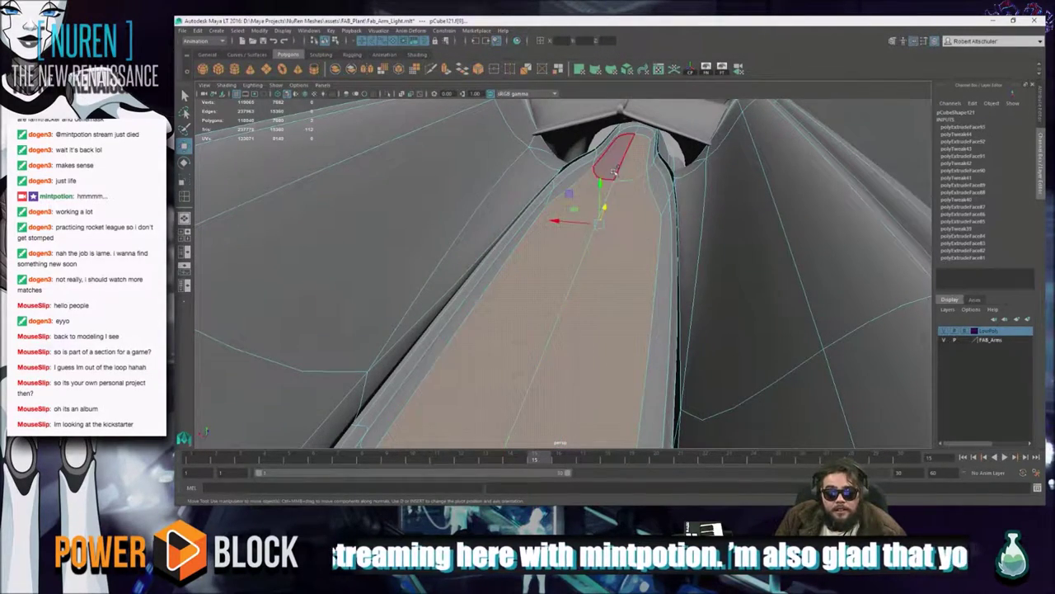
left_click_drag(601, 183, 576, 248)
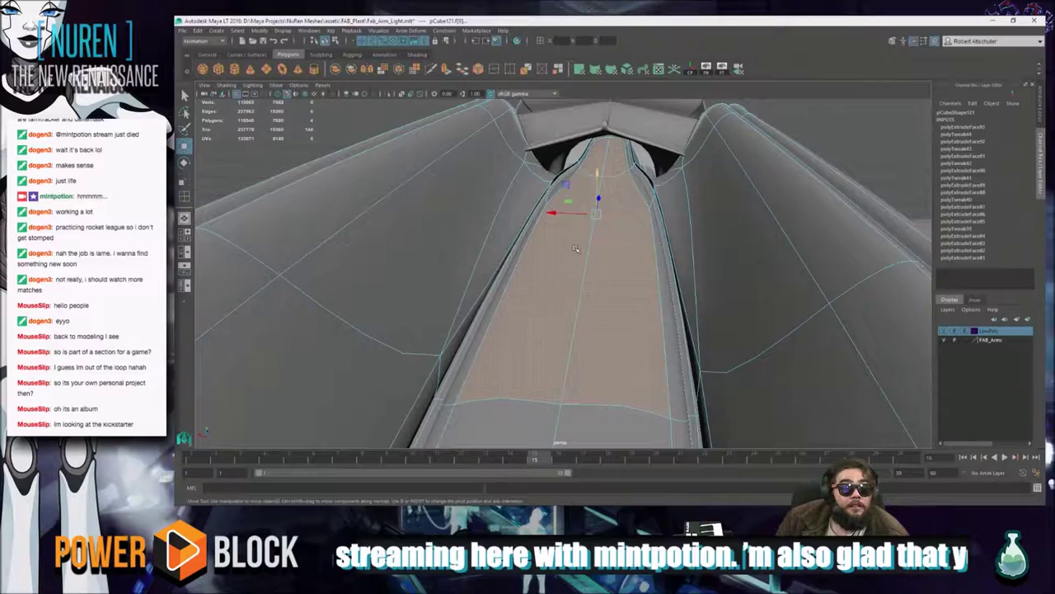
- Select two faces near the top of the strip and raise them along Y
left_click_drag(593, 266, 684, 289, "alt")
left_click(669, 260)
left_click(622, 263, "shift")
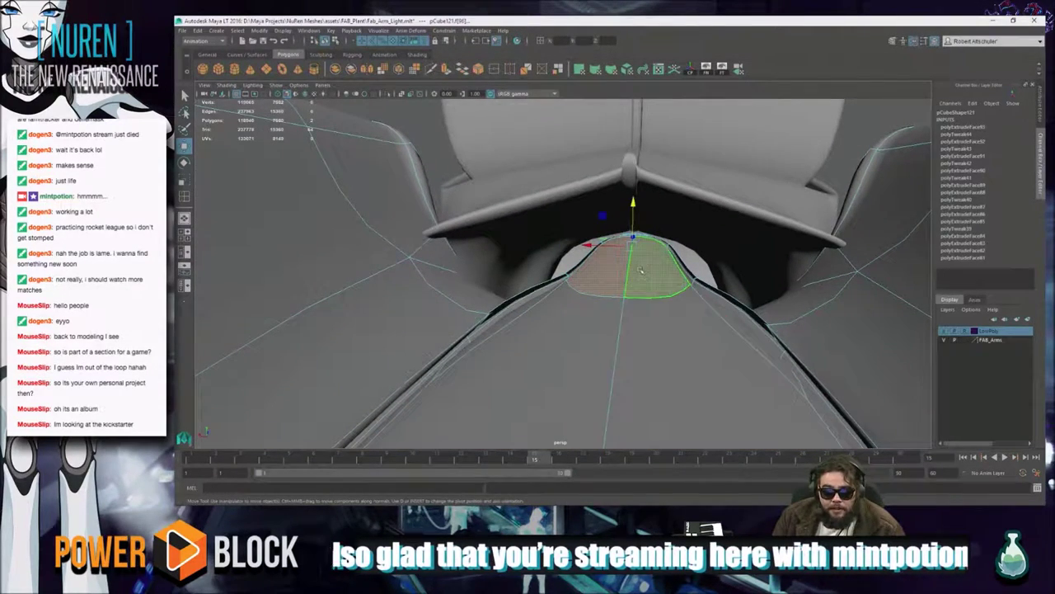
left_click_drag(633, 204, 634, 187)
left_click_drag(606, 299, 558, 350, "alt")
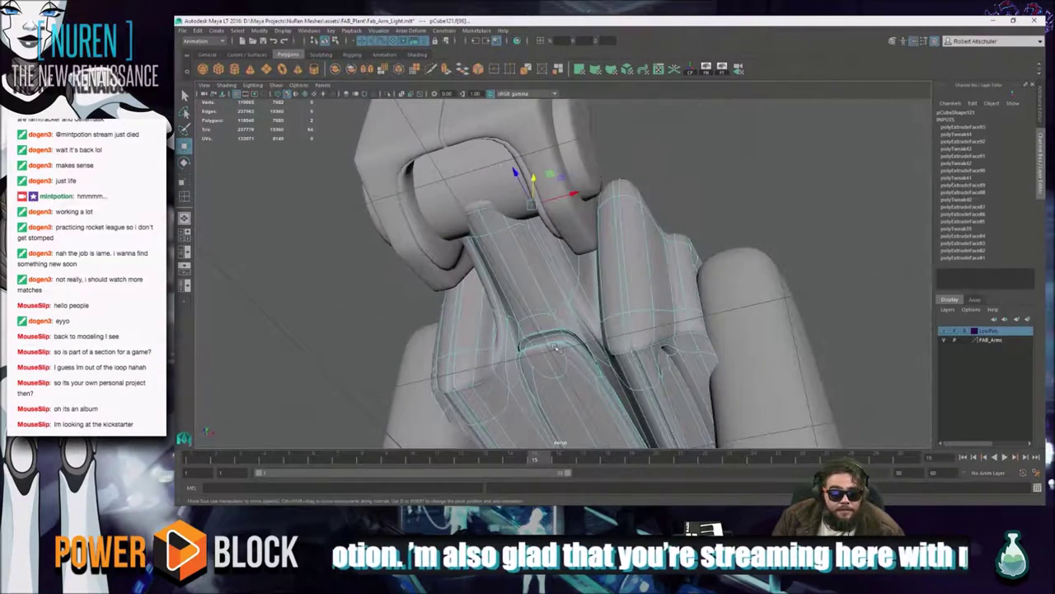
- Insert three edge loops across the arm's neck with the Insert Edge Loop Tool
left_click(642, 191)
left_click_drag(642, 192, 576, 309, "alt")
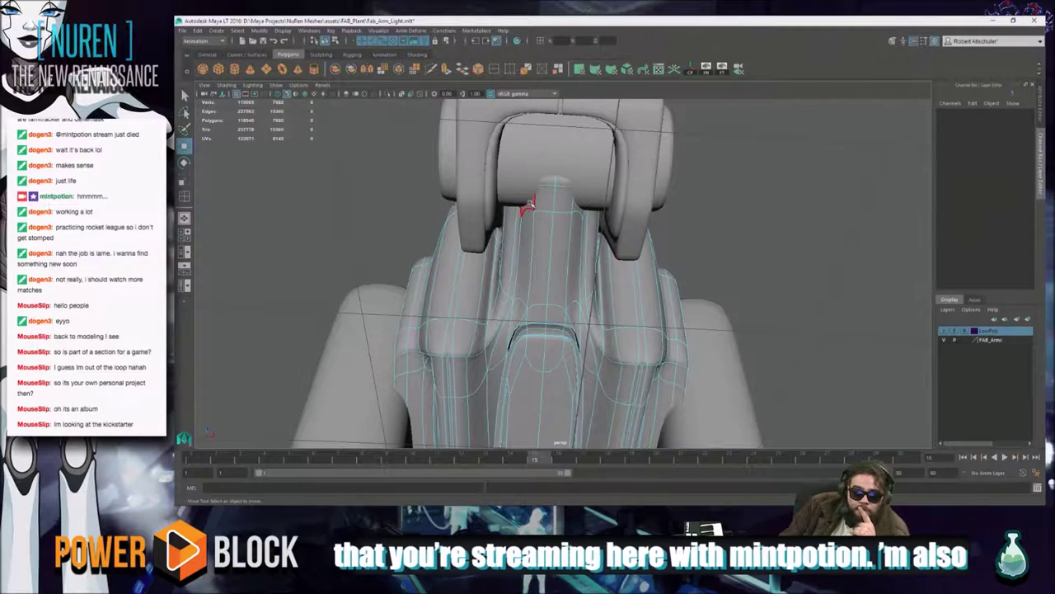
right_click_drag(561, 287, 560, 247)
left_click(548, 247)
right_click(550, 254, "shift")
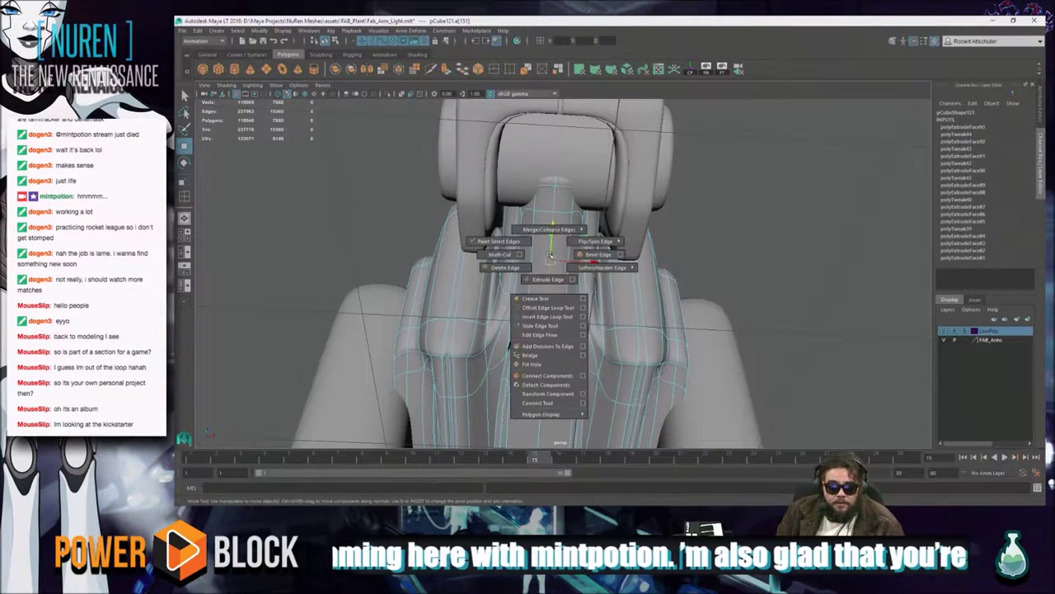
left_click(551, 317)
left_click(554, 235)
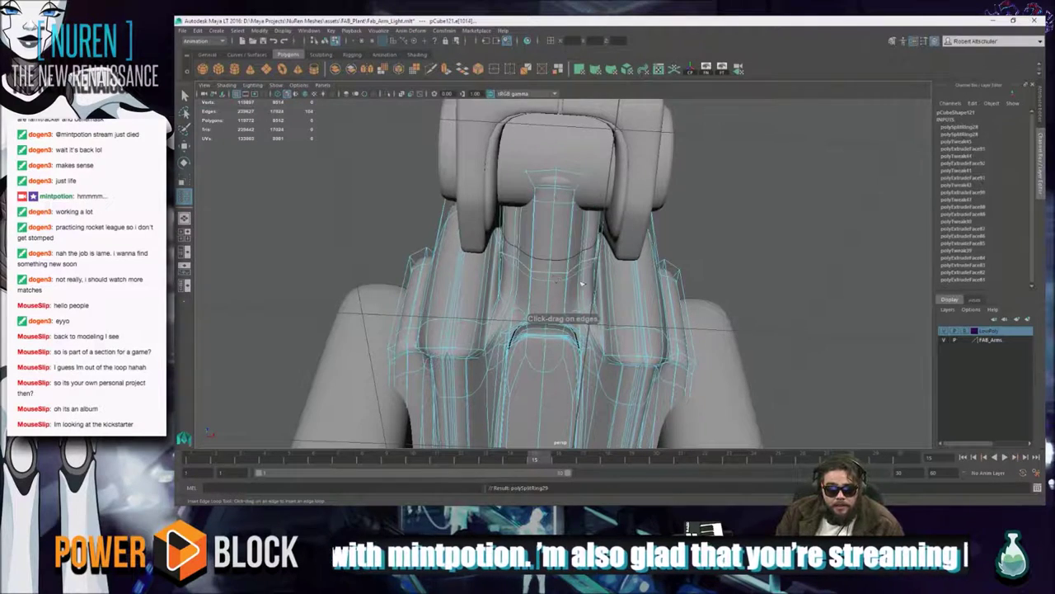
left_click(555, 227)
left_click_drag(555, 228, 557, 265, "alt")
scroll(547, 293, "up", 5)
scroll(551, 269, "down", 3)
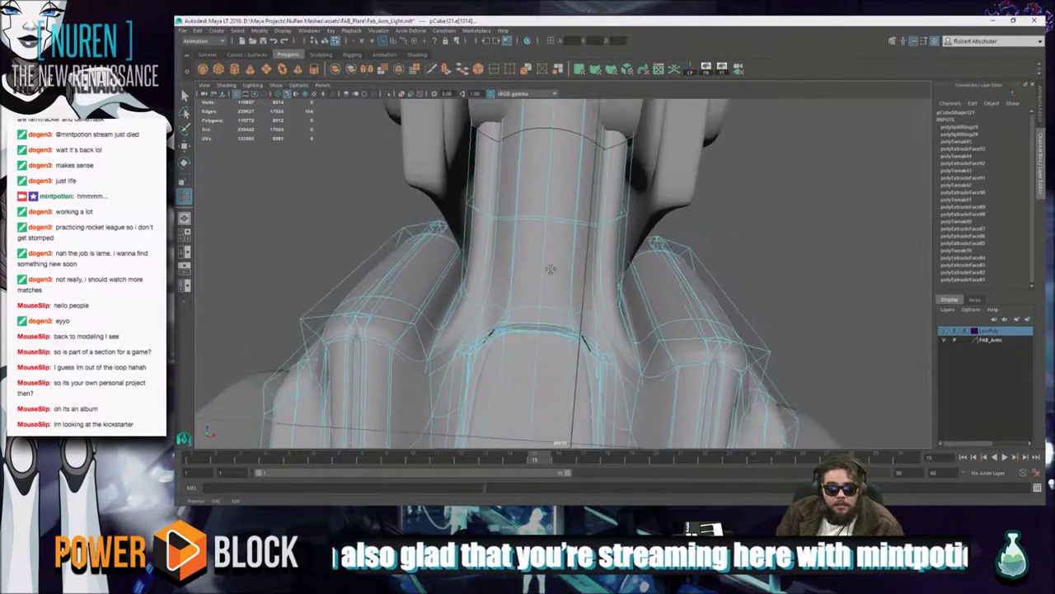
left_click(543, 310)
- Add edge loops across the top and around the boxy side part
left_click_drag(545, 340, 606, 330, "alt")
left_click_drag(710, 319, 583, 252, "alt")
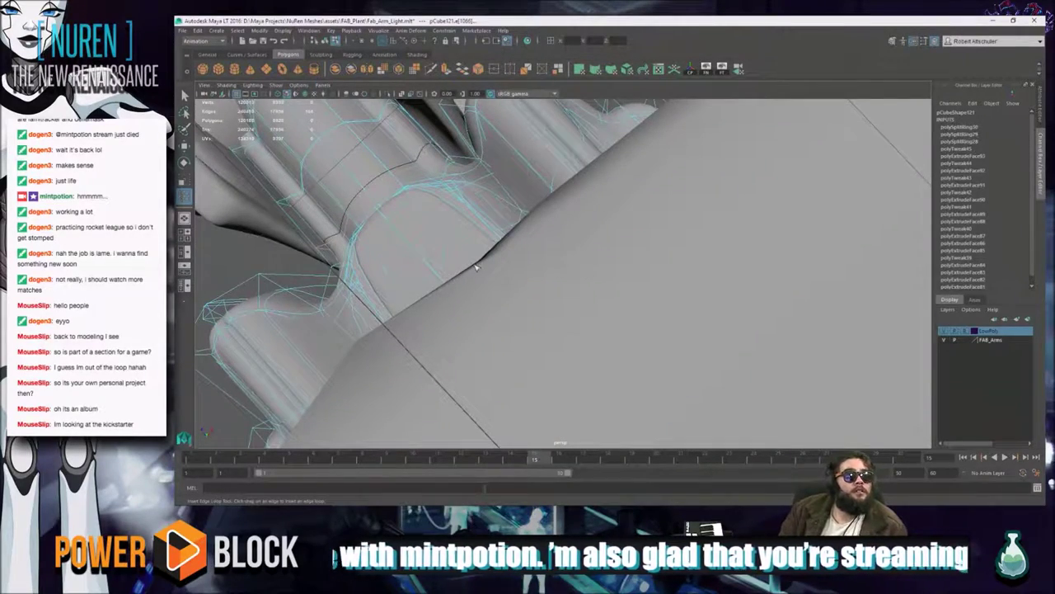
left_click_drag(454, 251, 394, 212, "alt")
left_click_drag(416, 257, 473, 375, "alt")
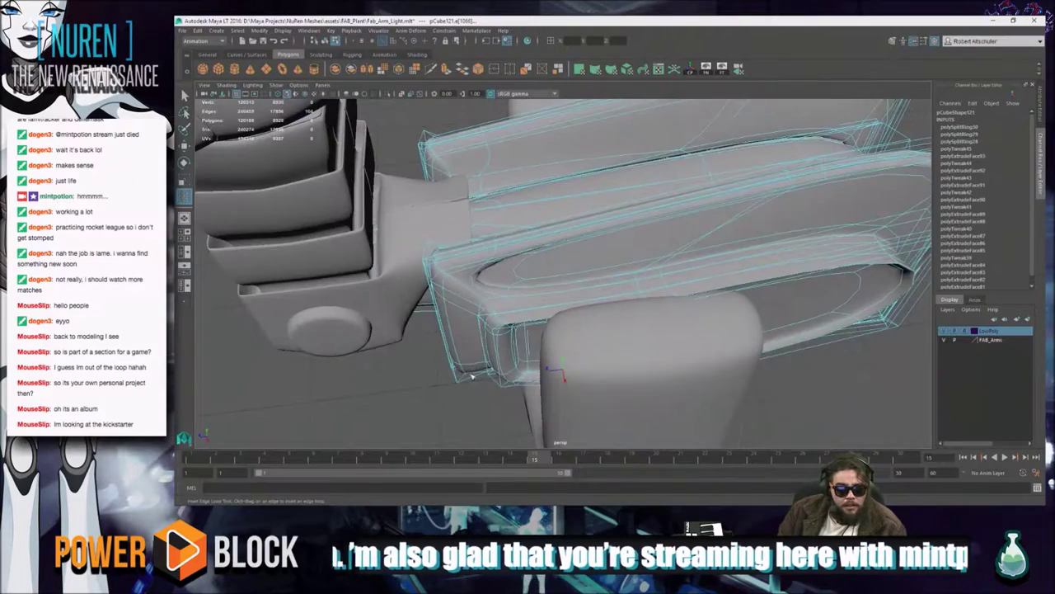
left_click(463, 302)
left_click_drag(463, 302, 460, 333, "alt")
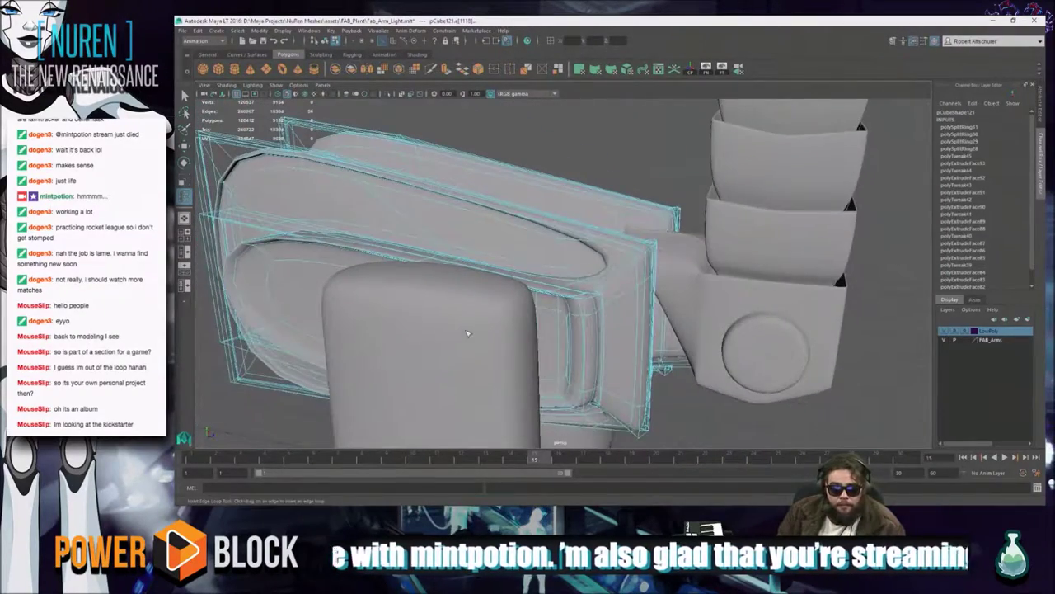
left_click(610, 277)
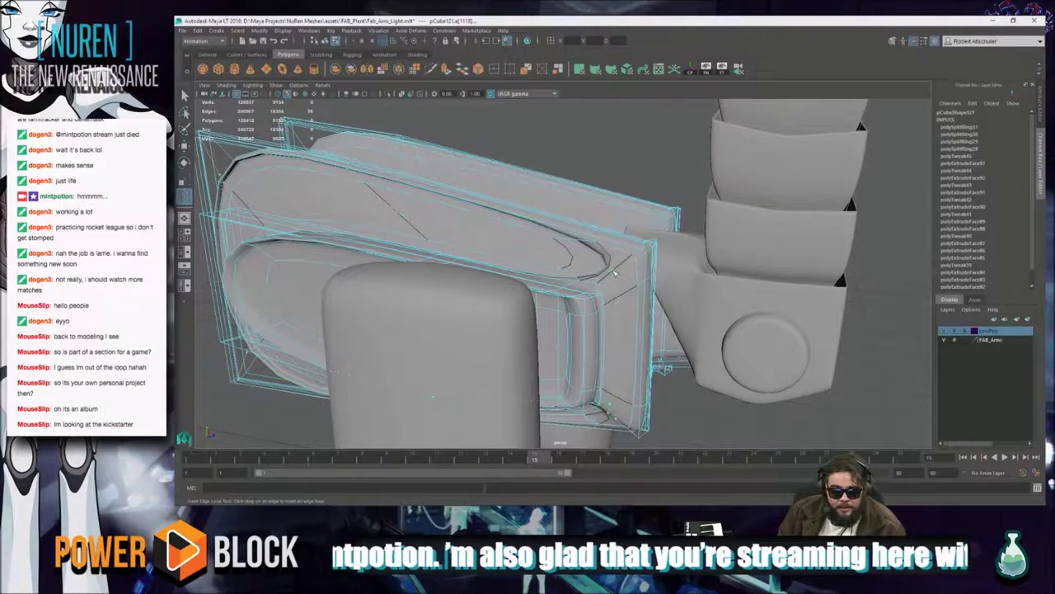
left_click(616, 269)
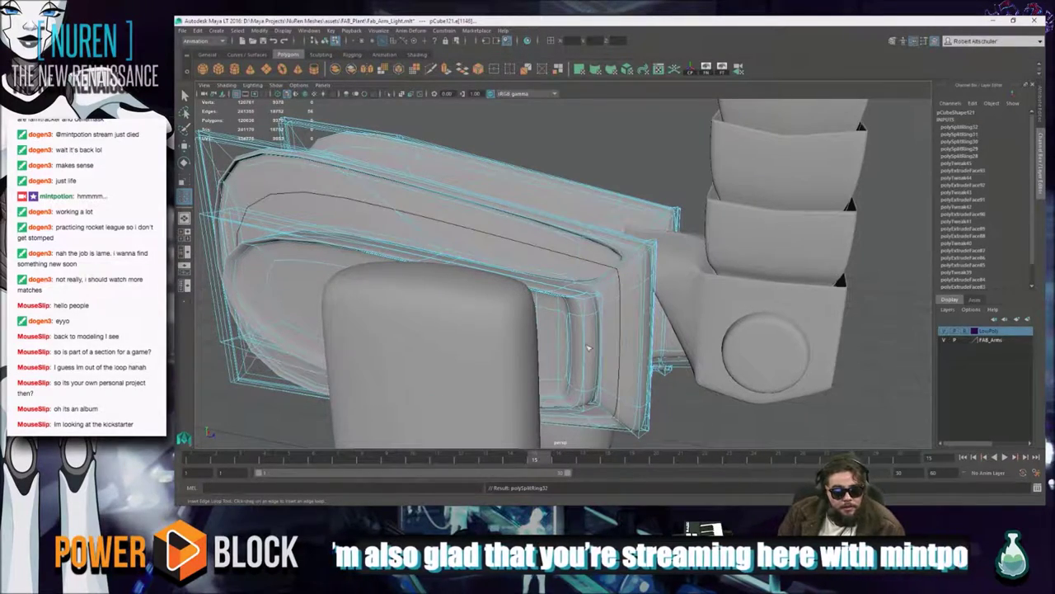
left_click_drag(599, 343, 541, 340, "alt")
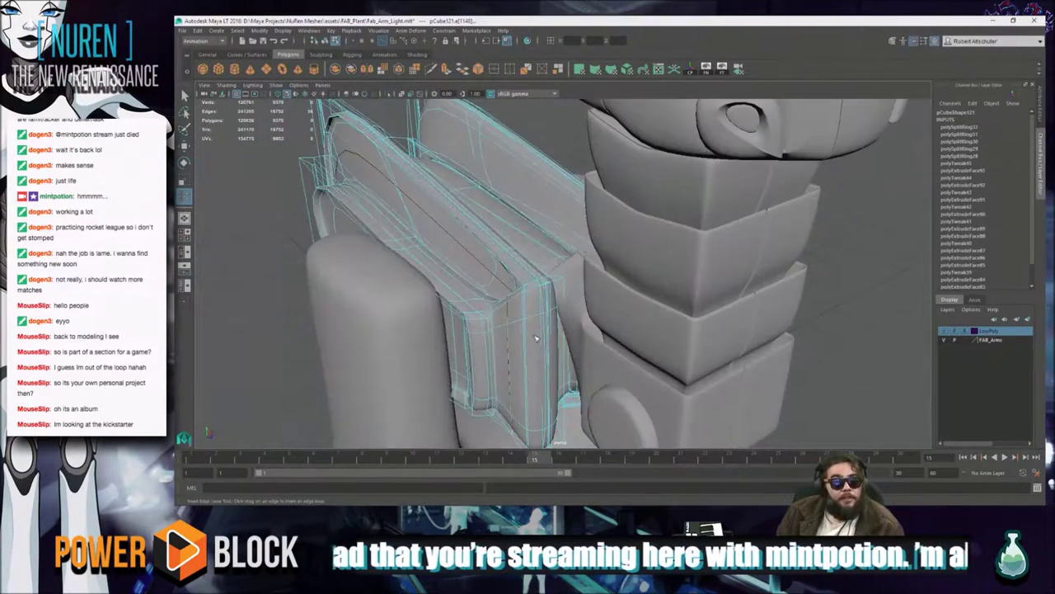
left_click_drag(475, 301, 587, 332, "alt")
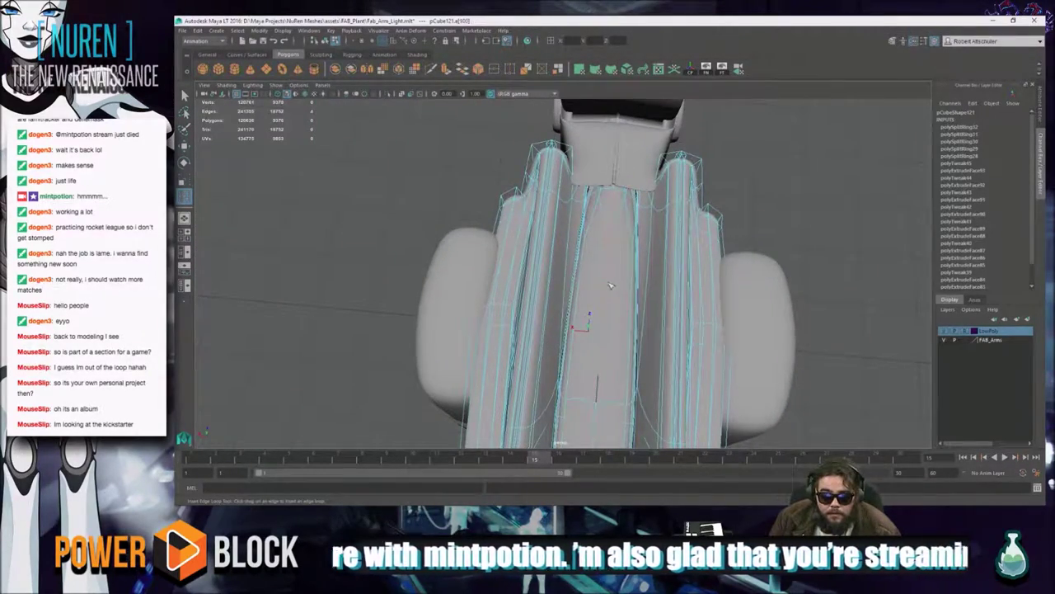
left_click_drag(607, 281, 559, 325, "alt")
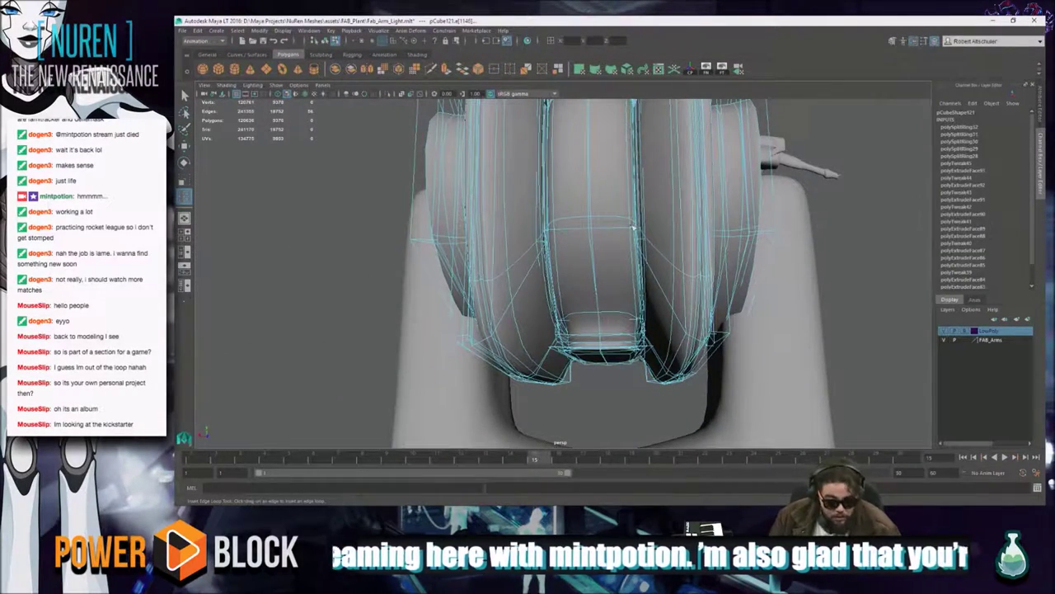
- Exit the loop tool, return to object mode and select the pCube121 arm mesh
key("q")
key("F10")
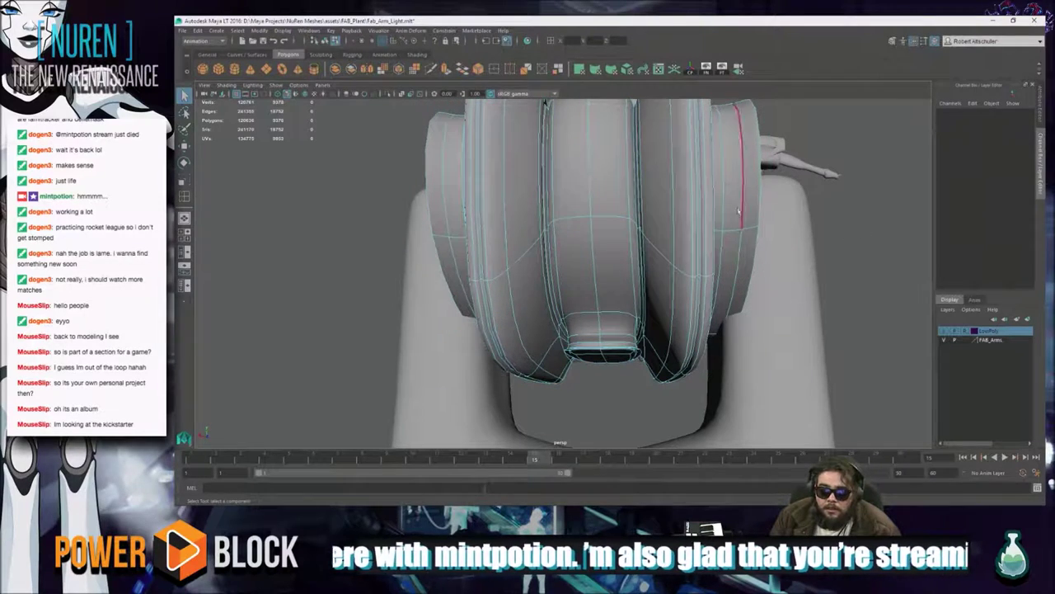
right_click_drag(738, 211, 709, 198)
key("f")
left_click_drag(775, 294, 654, 271, "alt")
left_click(657, 286)
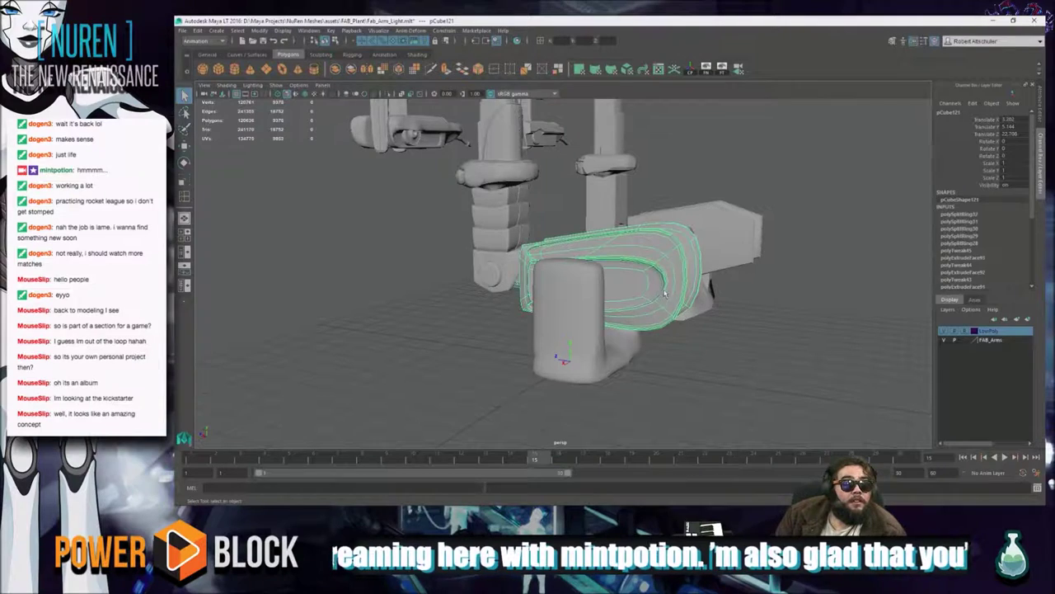
- Extrude the cup part's cap face and push it inward along local Z
left_click_drag(646, 310, 577, 281, "alt")
scroll(710, 304, "up", 5)
right_click_drag(581, 264, 582, 288)
mouse_move(581, 288)
left_mouse_down("alt")
mouse_move(544, 297)
mouse_move(614, 297)
mouse_move(565, 283)
left_mouse_up("alt")
left_click(591, 304)
right_click_drag(566, 283, 566, 306, "shift")
left_click_drag(566, 305, 553, 326, "alt")
scroll(569, 305, "up", 3)
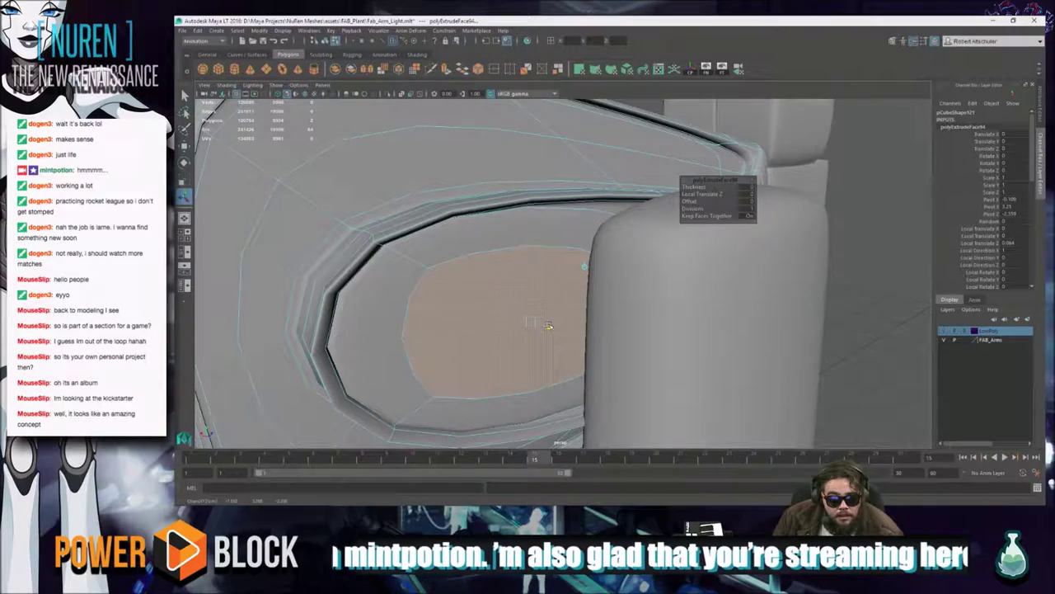
left_click_drag(553, 326, 567, 276)
- Select an edge on the cup's inner rim and bevel it
right_click_drag(747, 239, 747, 237)
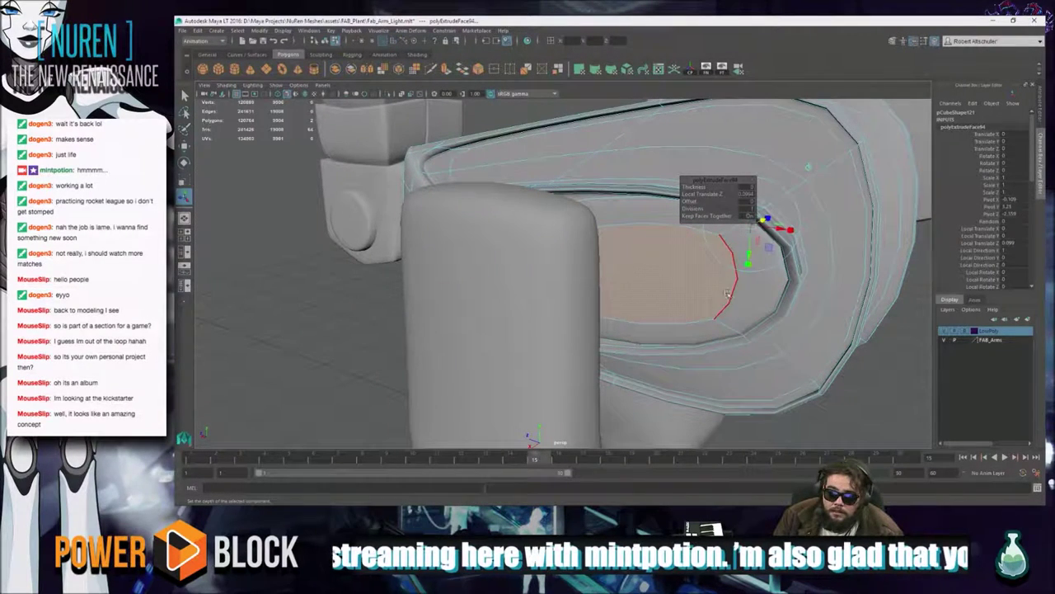
left_click(695, 231)
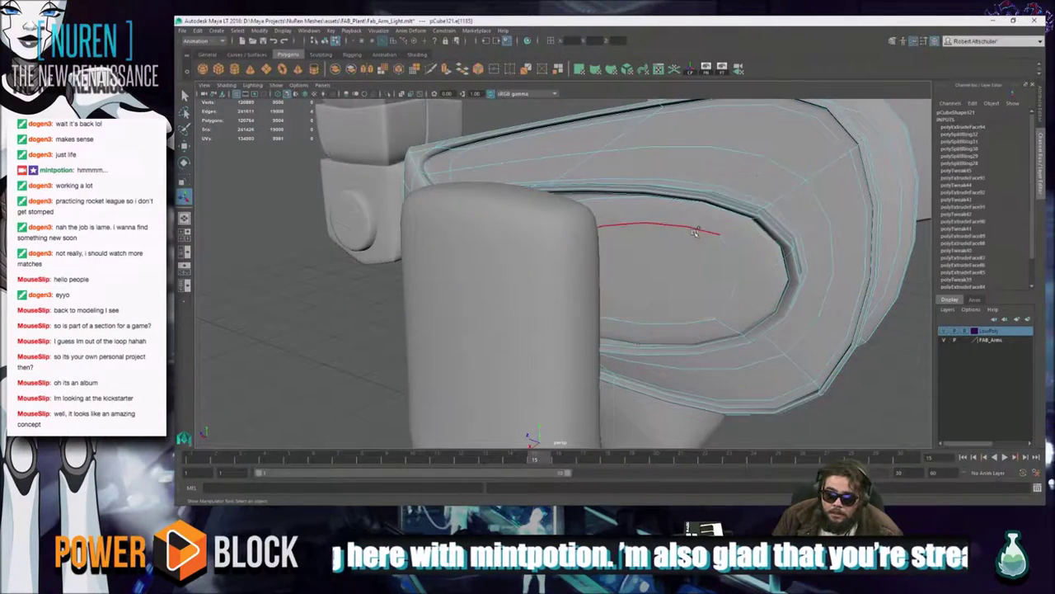
left_click_drag(697, 323, 611, 190, "alt")
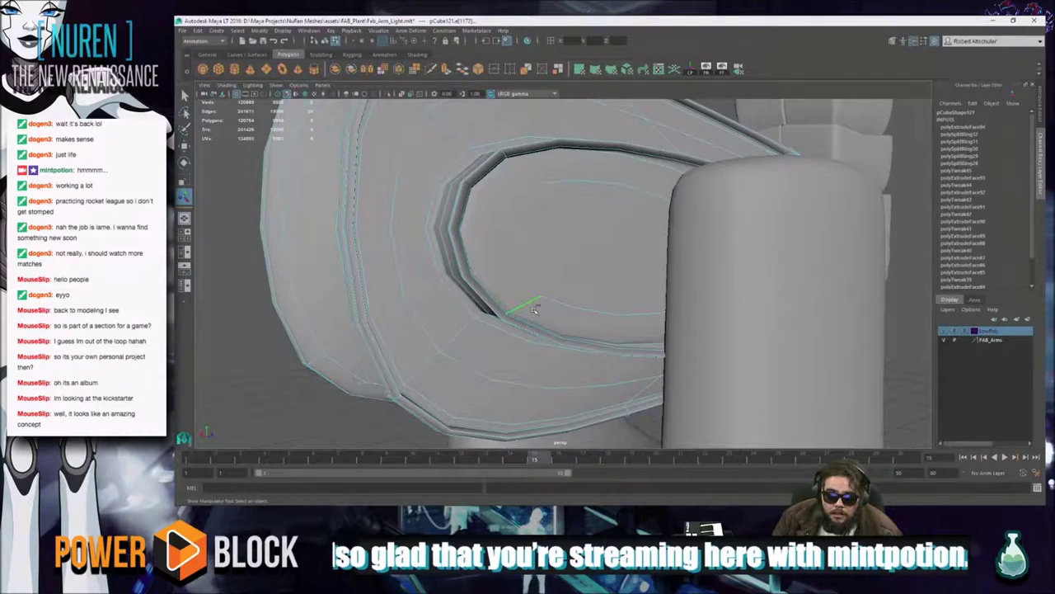
left_click_drag(534, 310, 561, 262, "alt")
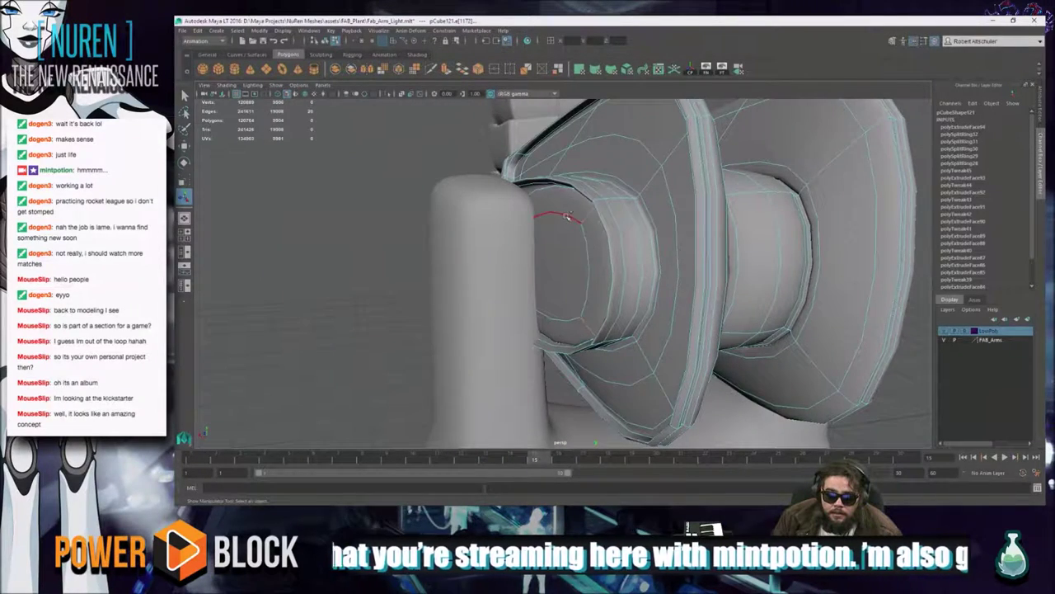
left_click_drag(564, 325, 648, 319, "alt")
right_click_drag(670, 291, 699, 285, "shift")
scroll(741, 282, "down", 3)
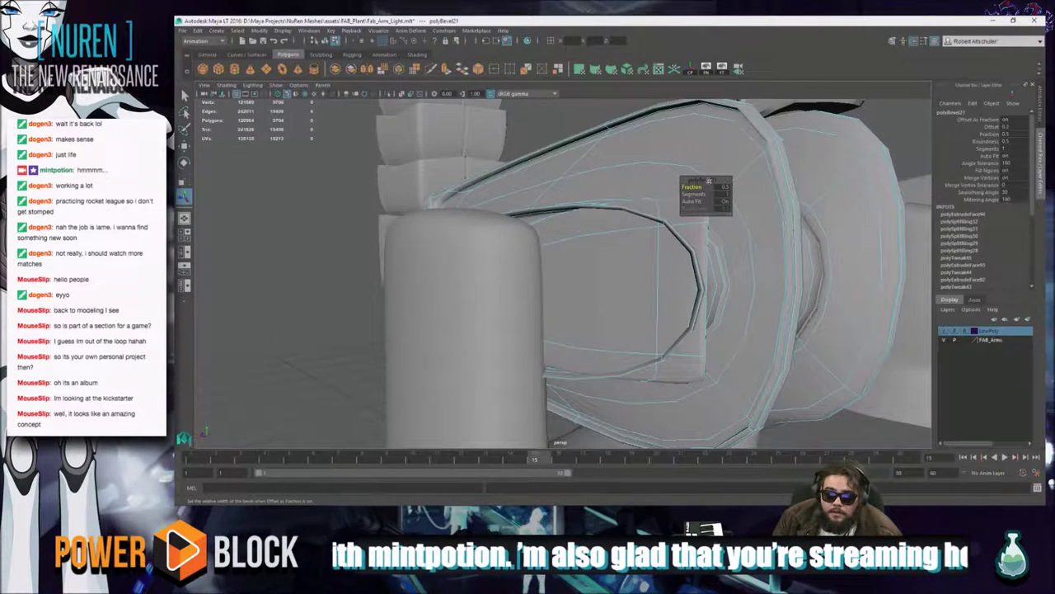
- Set the polyBevel21 fraction to 0 and compare flat (1) and smooth (3) display
left_click_drag(706, 187, 686, 192)
key("1")
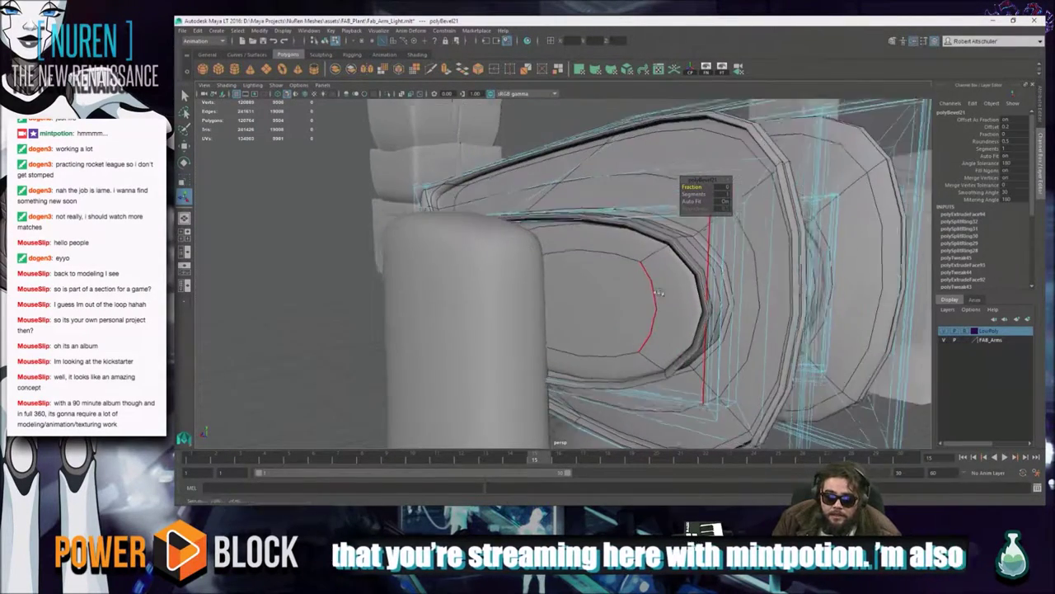
left_click_drag(706, 300, 574, 333, "alt")
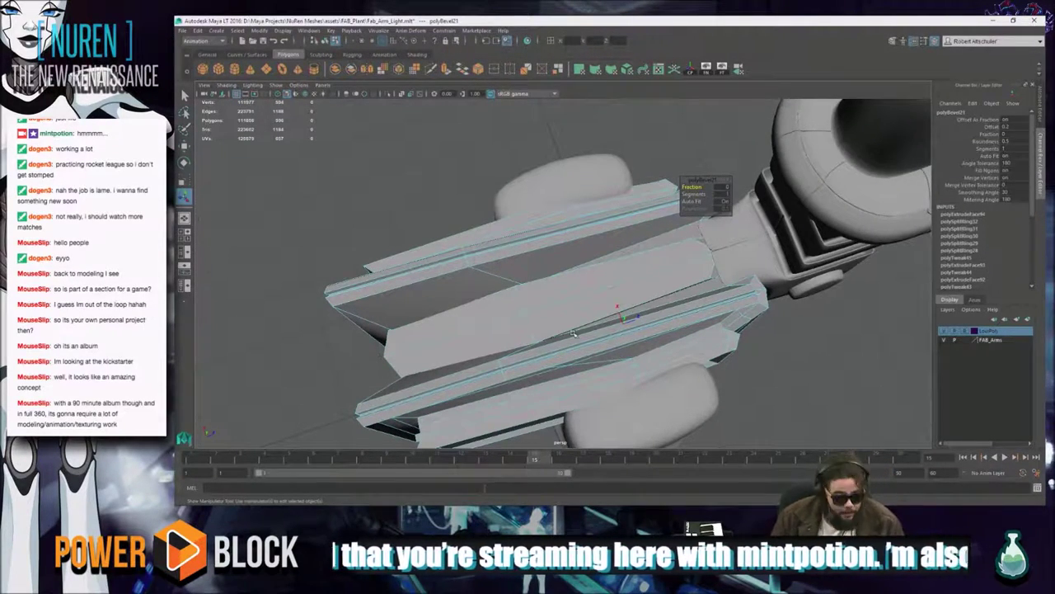
key("3")
- Return to object mode and orbit around the flange to inspect the beveled part
left_click_drag(530, 305, 523, 275, "alt")
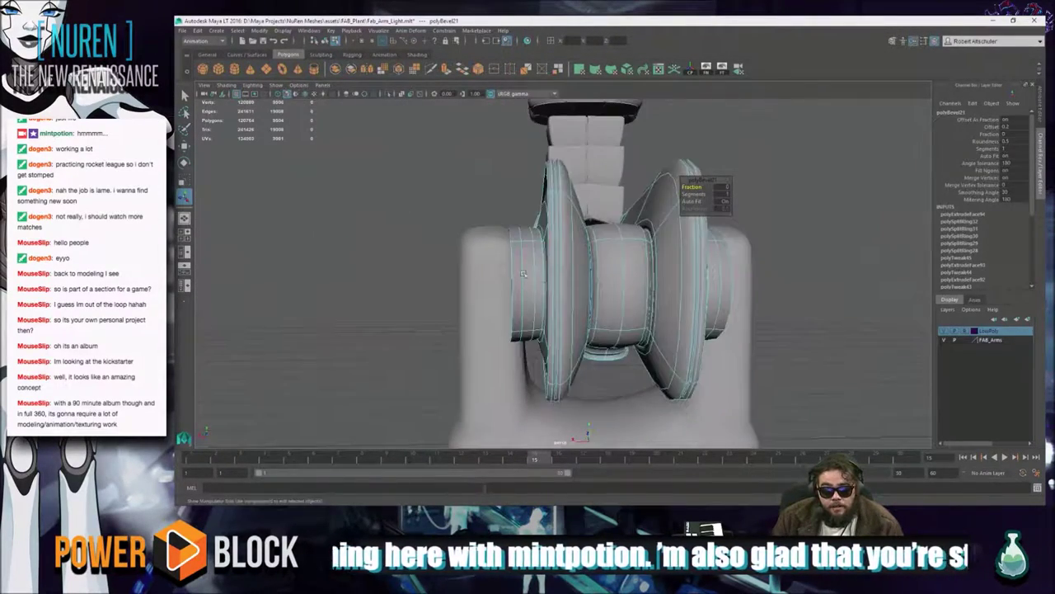
left_click_drag(648, 305, 611, 291, "alt")
right_click_drag(573, 291, 591, 255)
left_click_drag(591, 256, 512, 324, "alt")
left_click_drag(437, 297, 456, 266, "alt")
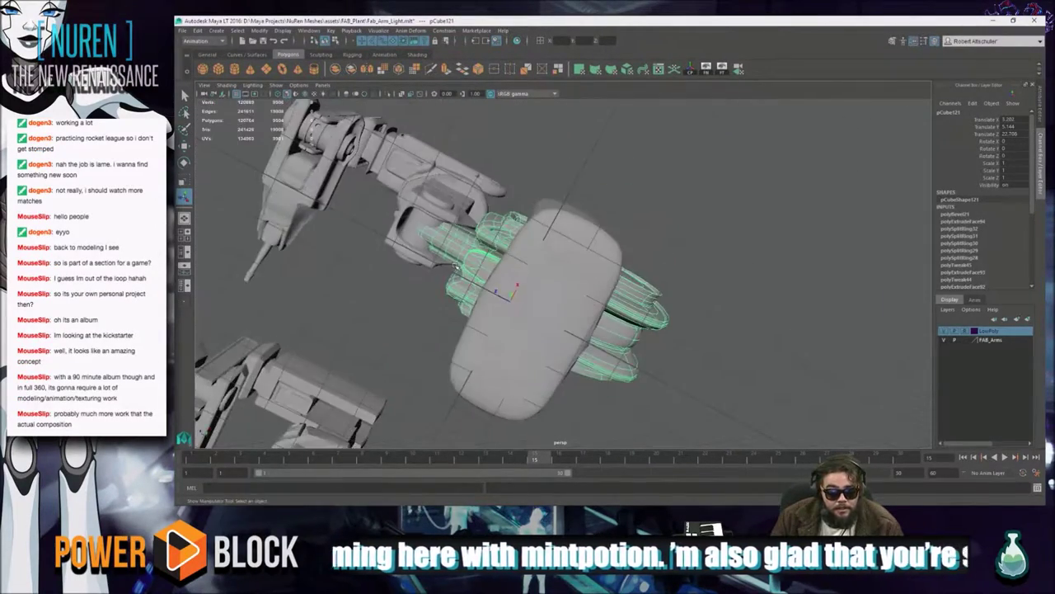
- Inspect the pCylinder48 joint, then undo to restore the deleted cylinder joint
left_click(415, 241)
key("f")
left_click_drag(491, 246, 549, 308, "alt")
left_click_drag(511, 278, 576, 292, "alt")
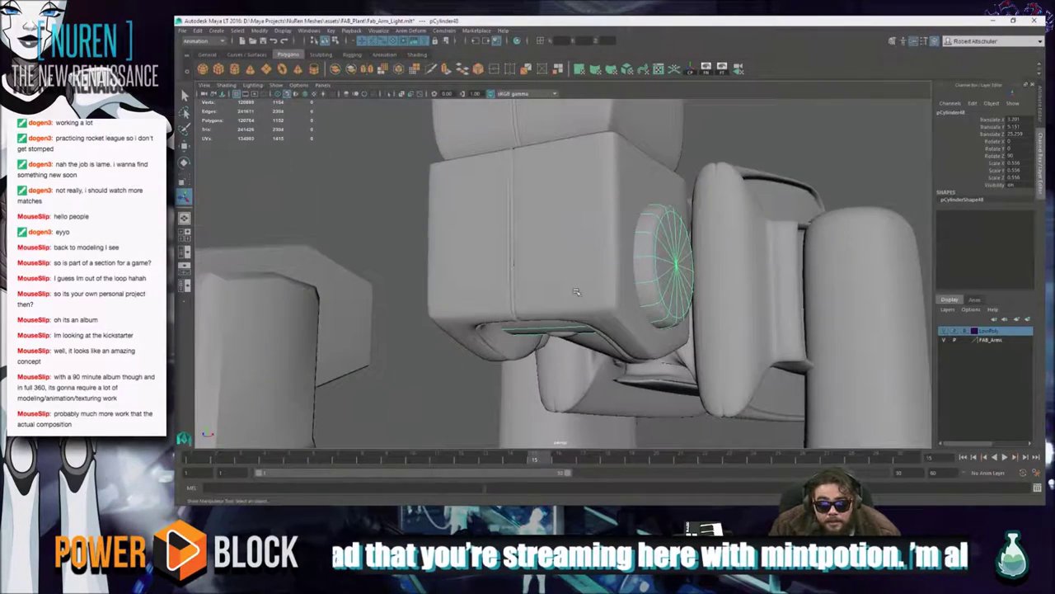
left_click_drag(663, 273, 628, 340, "alt")
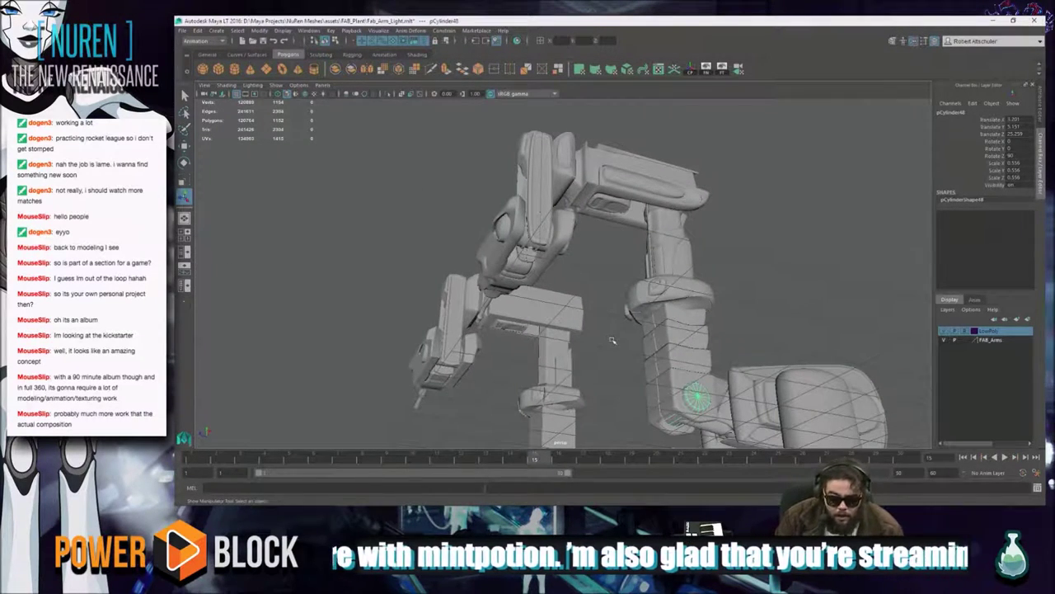
left_click(612, 339)
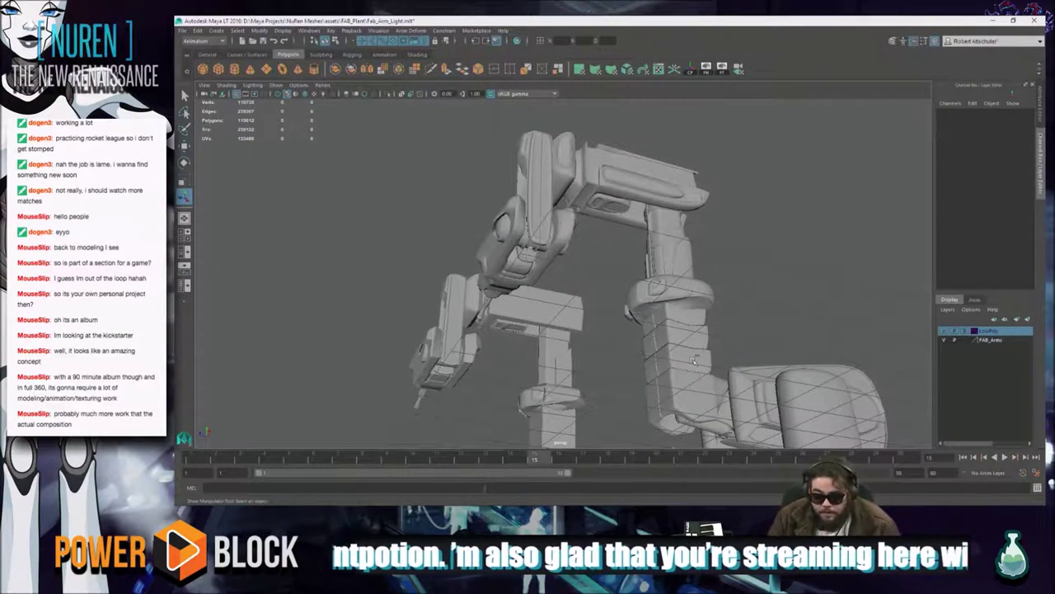
key("ctrl+z")
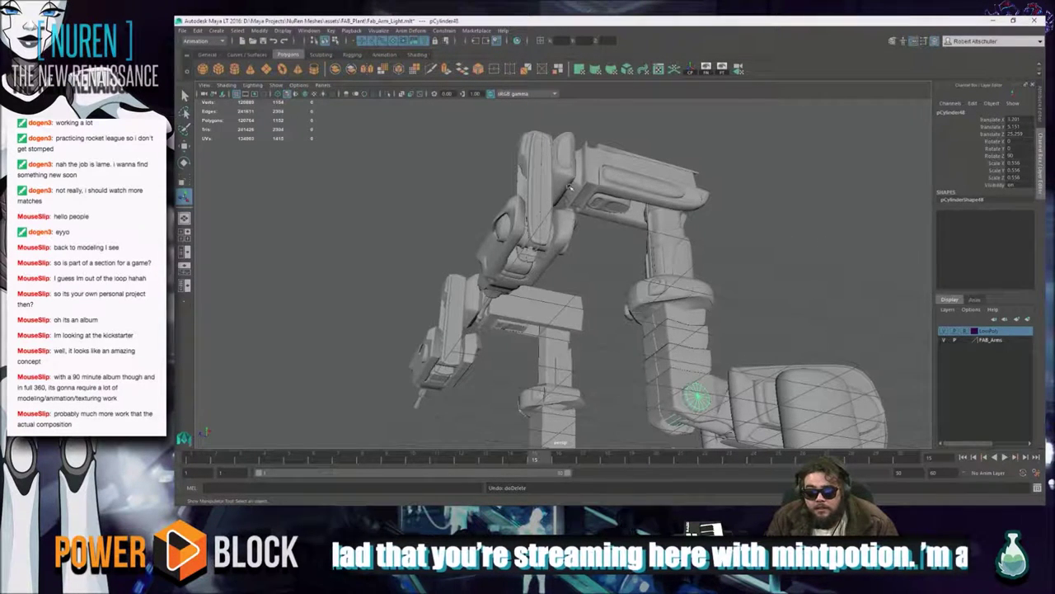
- Move pCylinder50 to Translate Y 5 and Translate Z 25 in the Channel Box
left_click(533, 233)
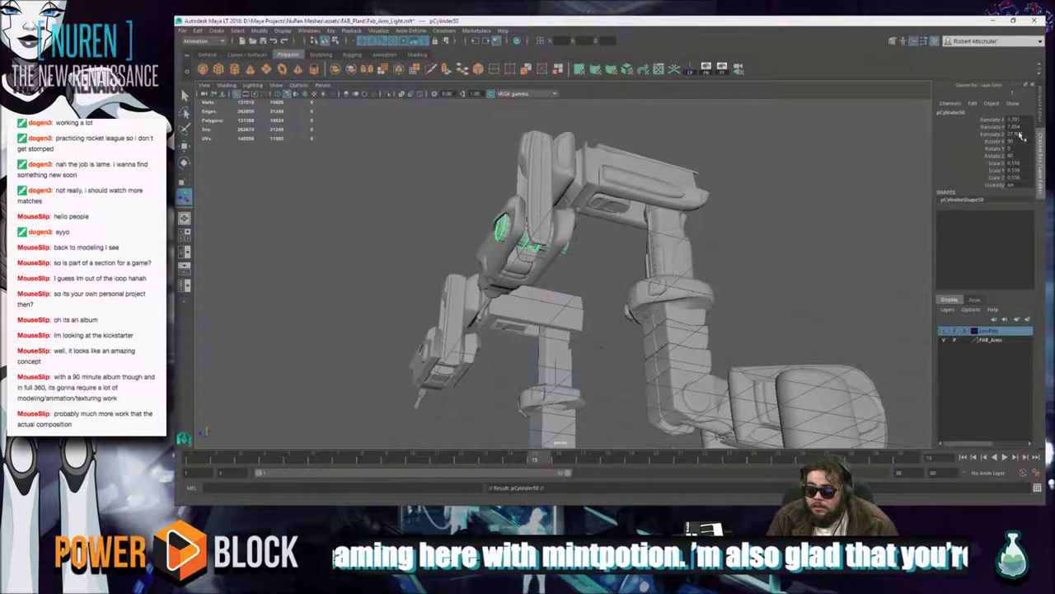
type("0")
key("Tab")
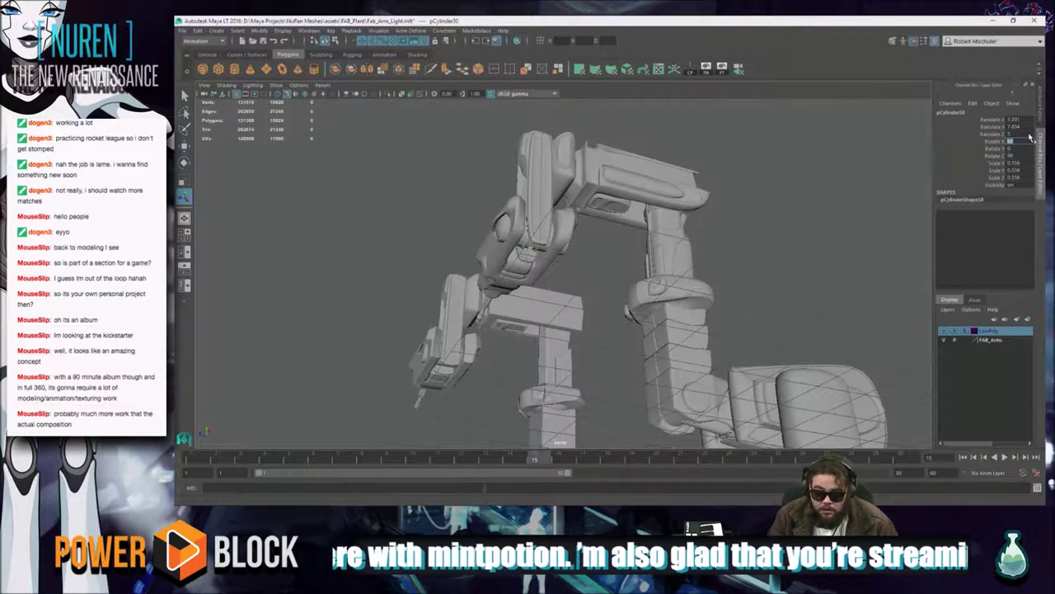
key("shift+Tab")
key("shift+Tab")
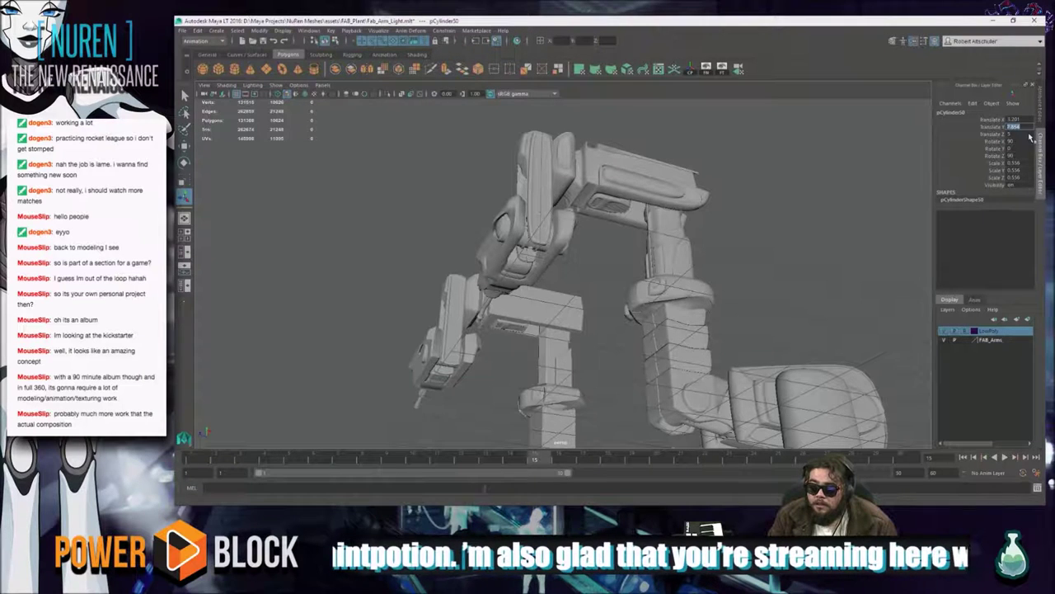
key("Tab")
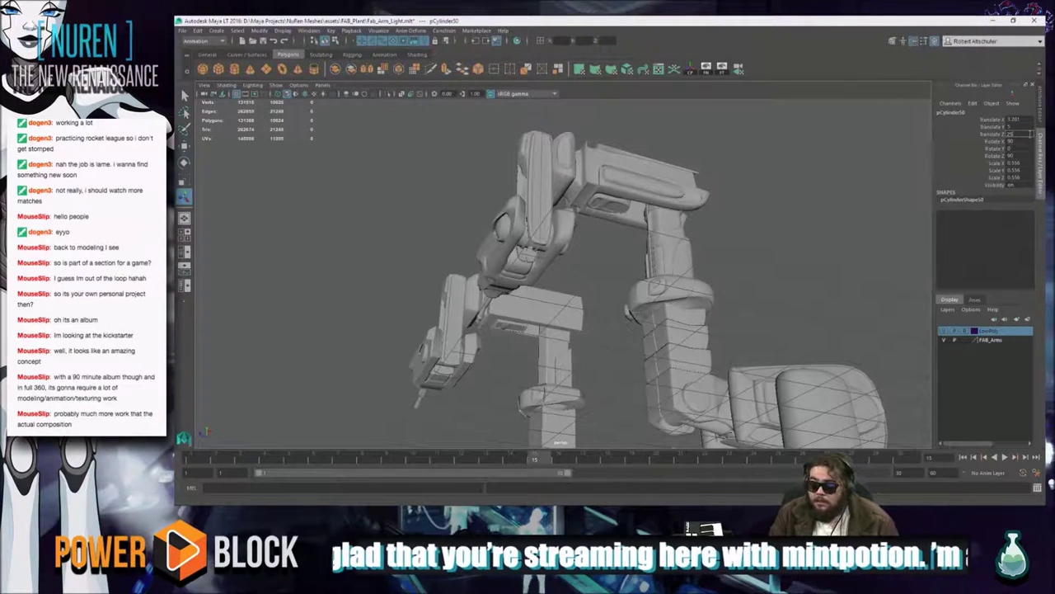
type("25")
key("Return")
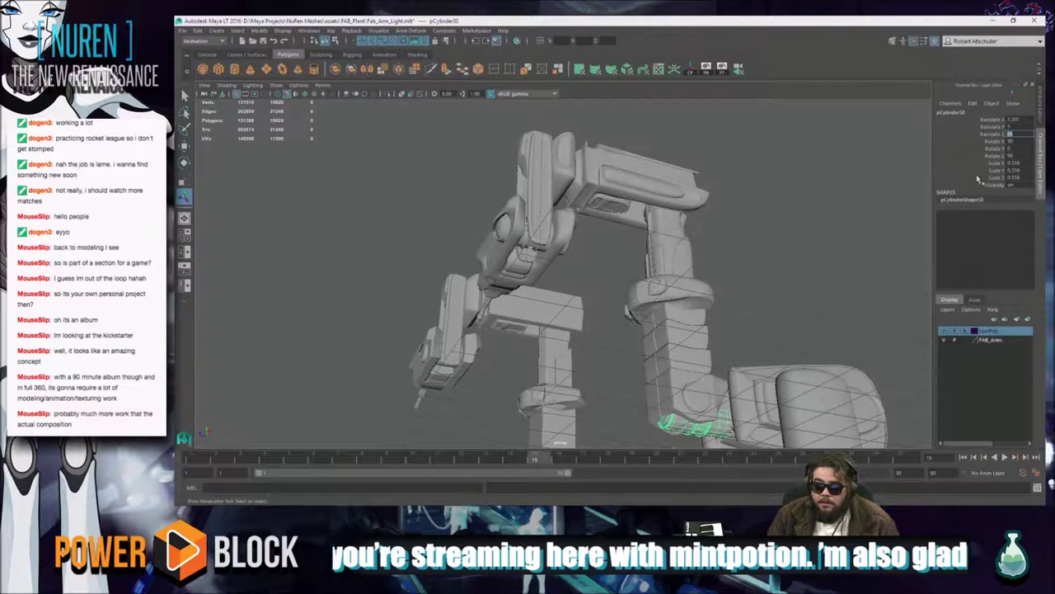
- Rotate pCylinder50 90 degrees in Y, then reselect it
left_click(1014, 155)
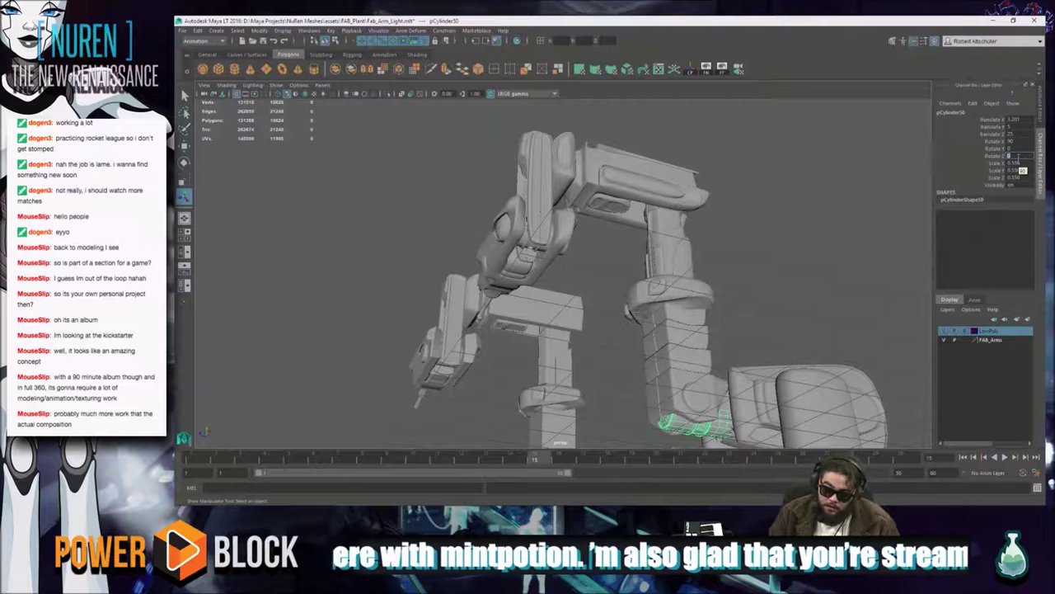
left_click(1013, 148)
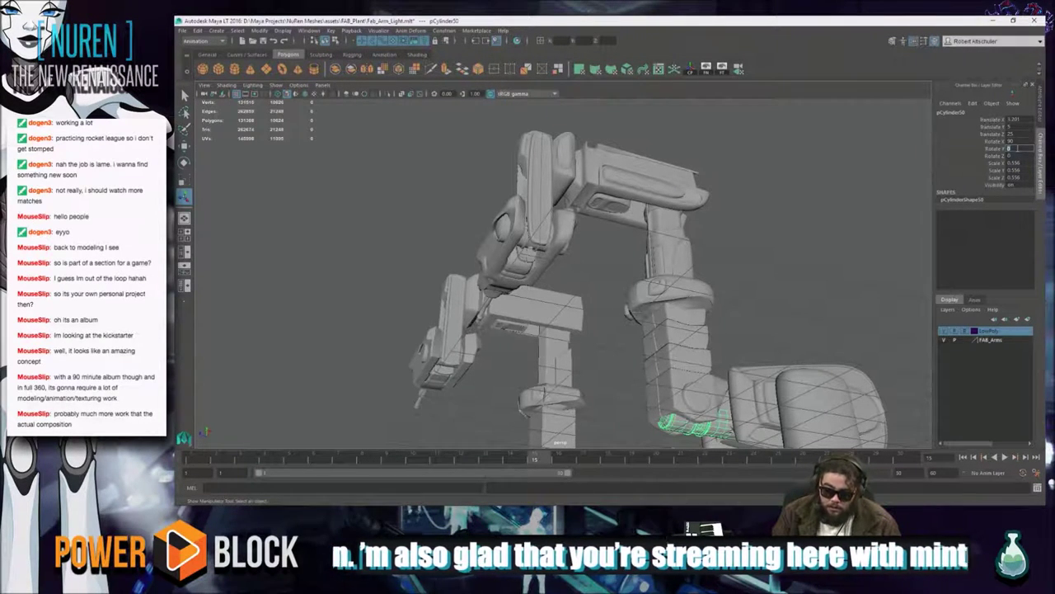
type("90")
key("Return")
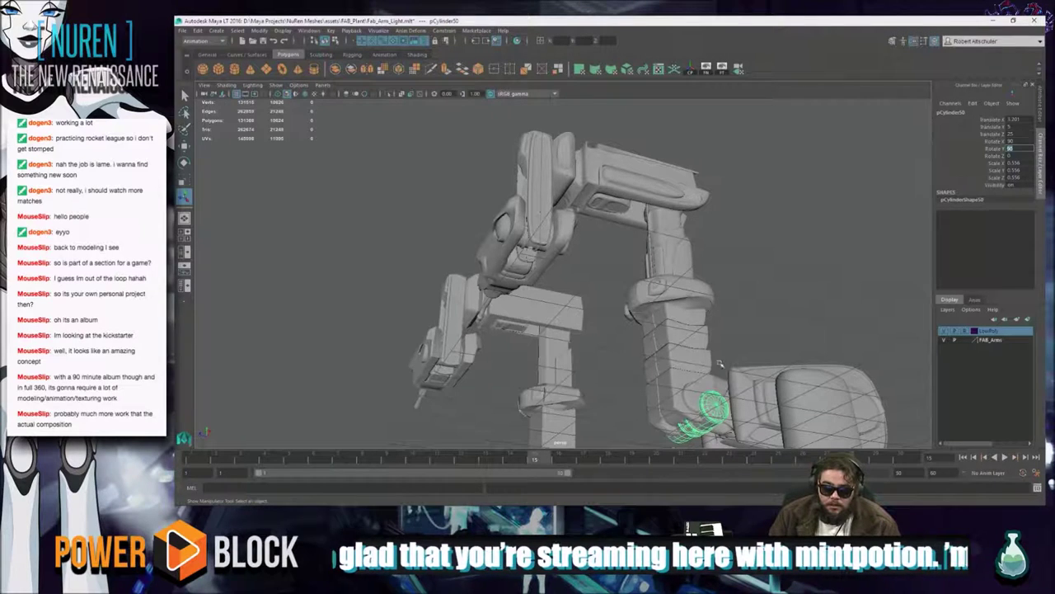
left_click(760, 347)
left_click(688, 393)
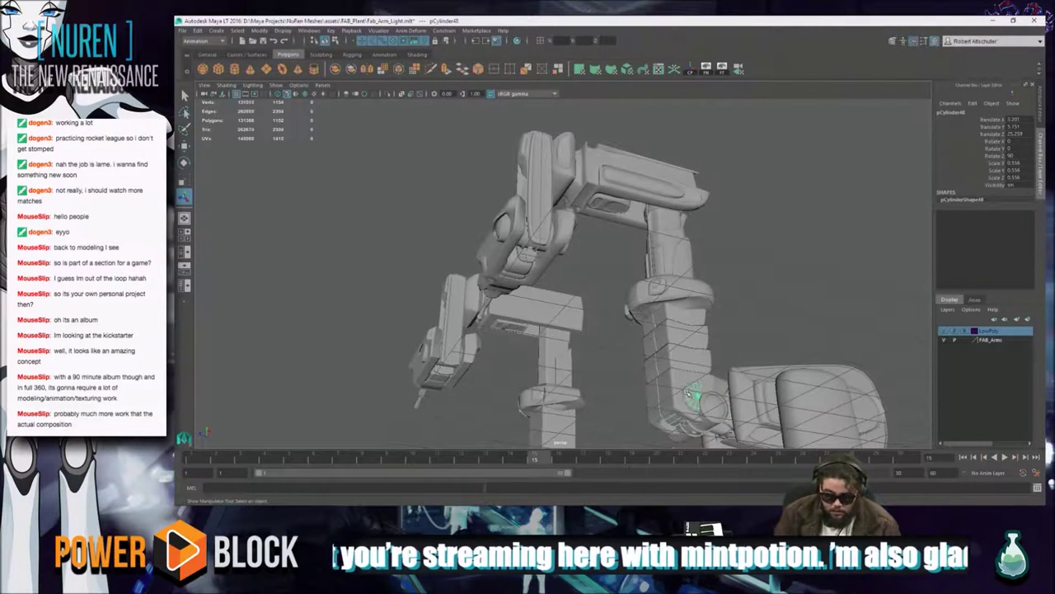
left_click(690, 385)
left_click(708, 412)
- Frame and orbit the pCylinder50 joint, then minimize Maya to show the Twitch chat
key("f")
left_click_drag(639, 363, 678, 364, "alt")
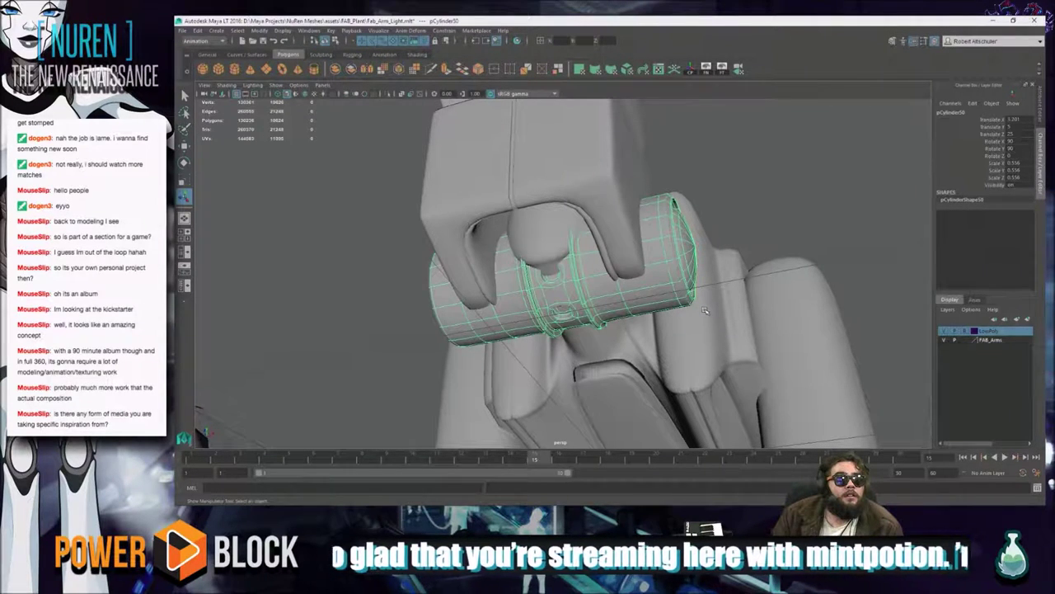
key("alt+Tab")
key("alt+Tab")
key("alt+Tab")
left_click(1026, 43)
left_click(997, 18)
left_click(959, 207)
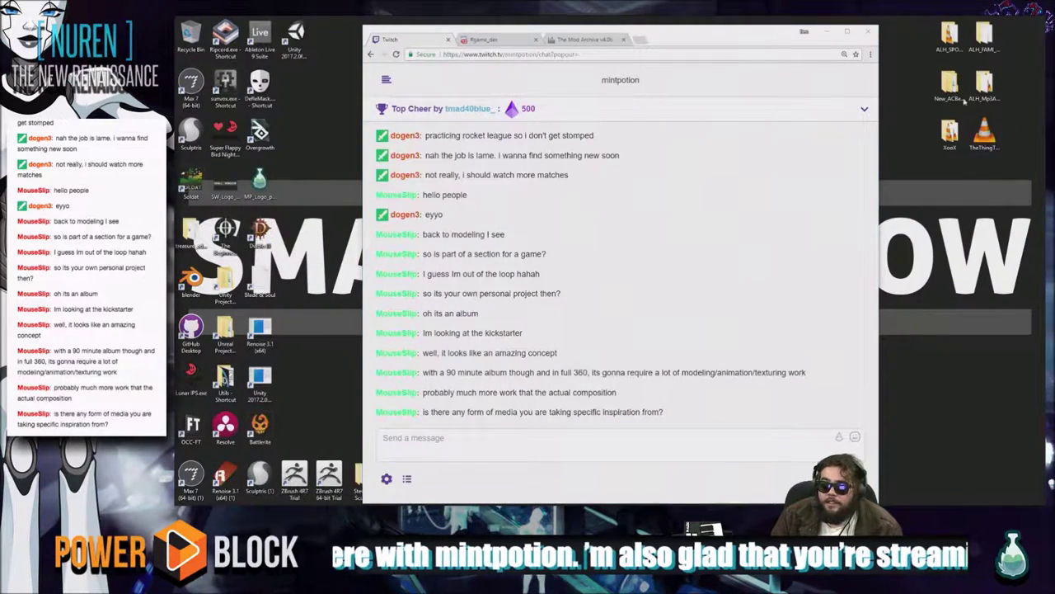
- Minimize the Twitch chat and music player Chrome windows
left_click(826, 32)
left_click(700, 176)
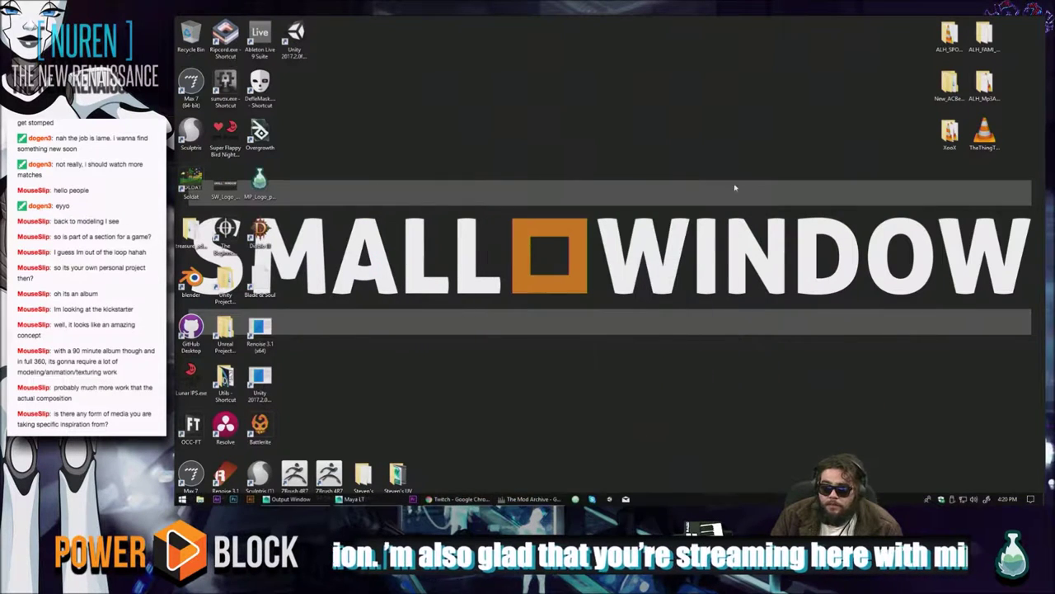
mouse_move(288, 498)
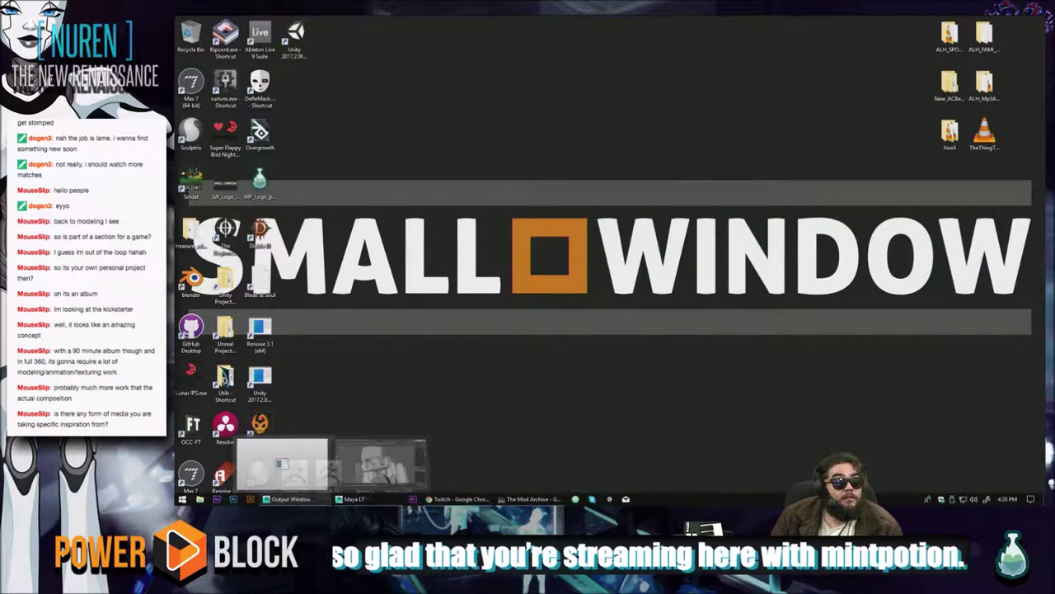
mouse_move(283, 466)
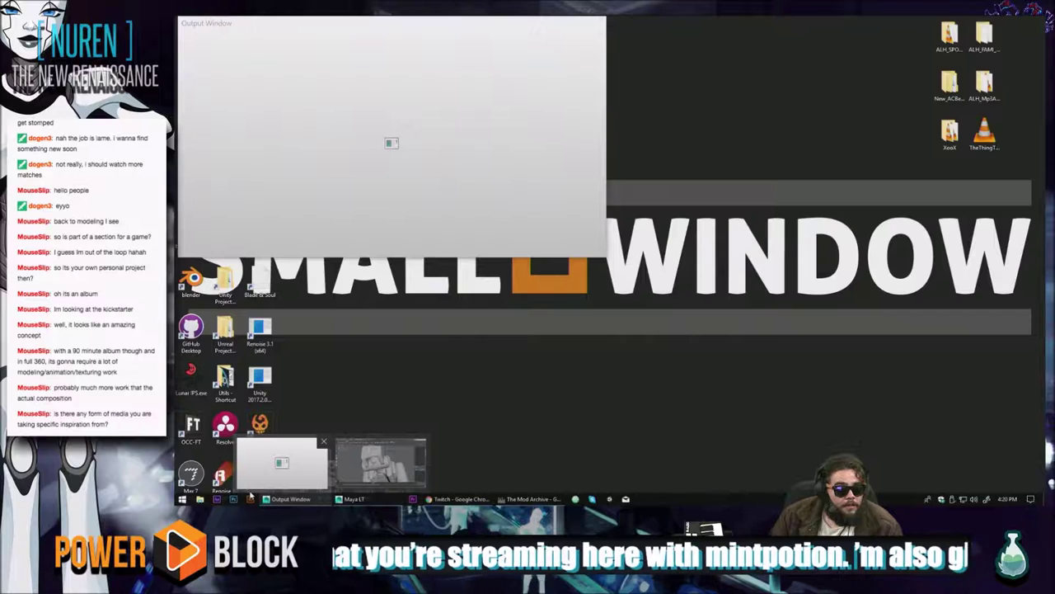
- Open the mintpotion (Z:) network drive in File Explorer and move the window
key("super+e")
double_click(340, 399)
left_click_drag(382, 122, 617, 69)
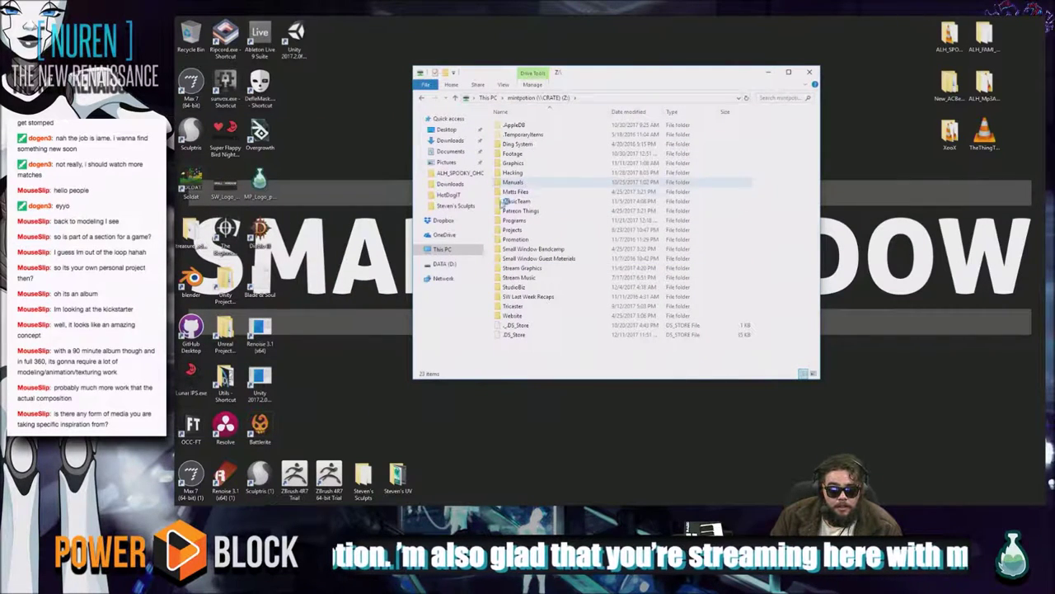
- Browse to Projects\Game Development\NuRen Dev\Concept and Reference\Level One and open l1.jpg
double_click(552, 223)
key("alt+Left")
double_click(546, 229)
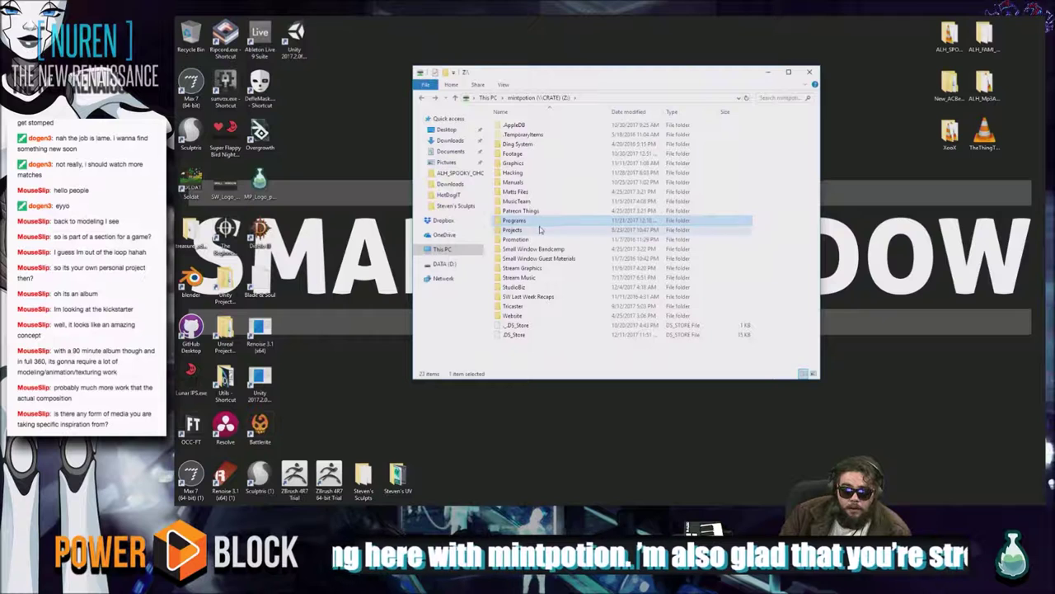
double_click(526, 163)
double_click(520, 144)
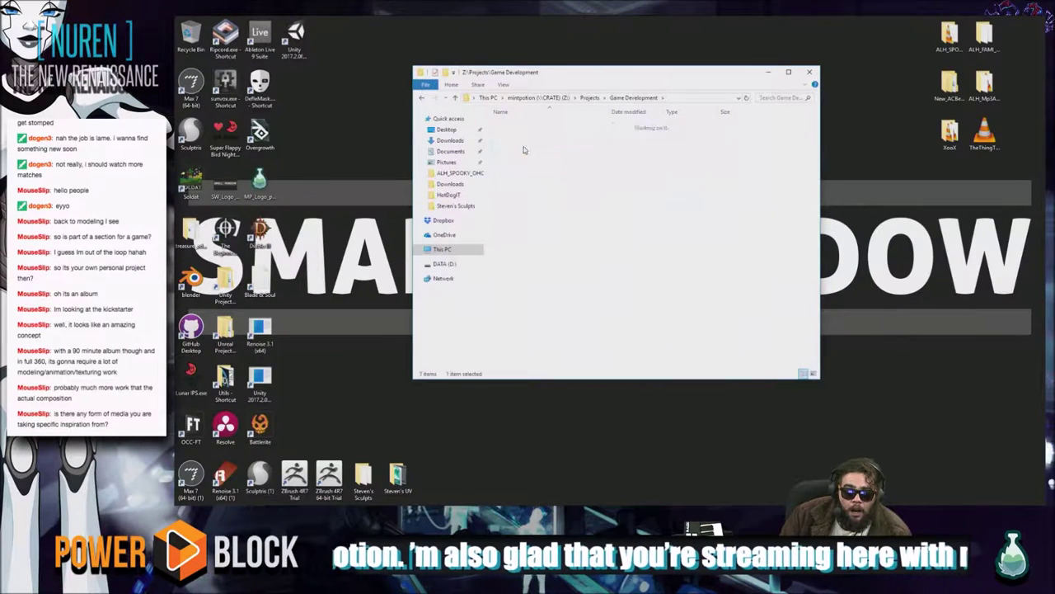
double_click(547, 146)
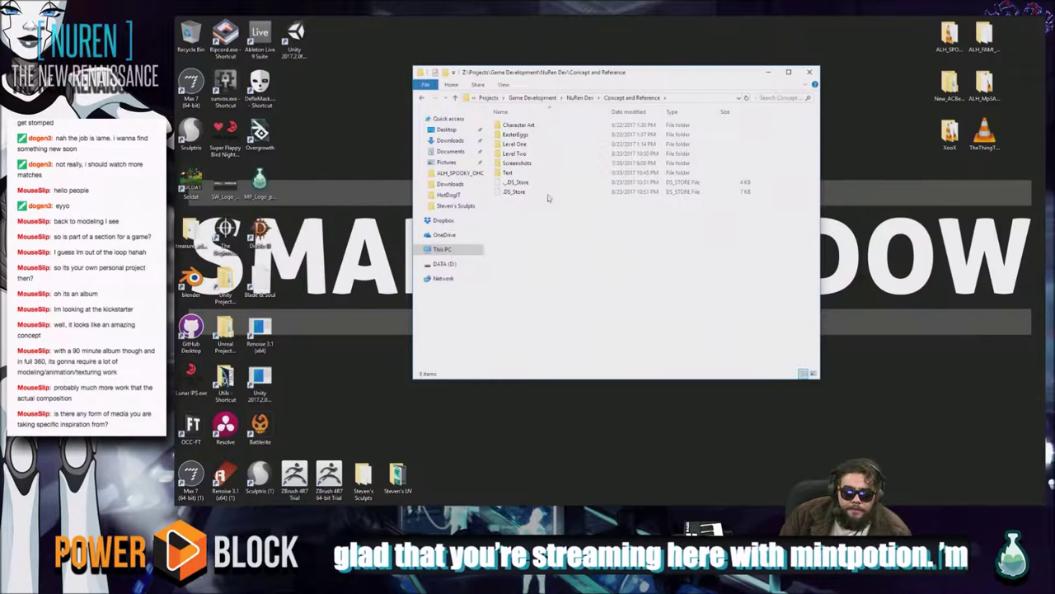
left_click(534, 146)
double_click(536, 147)
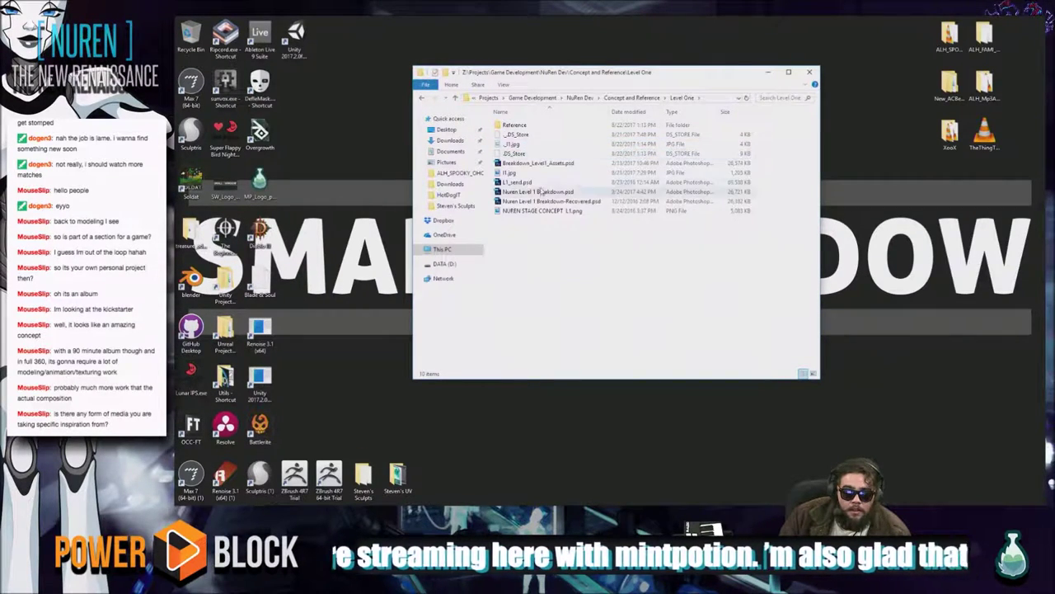
left_click(540, 163)
double_click(528, 172)
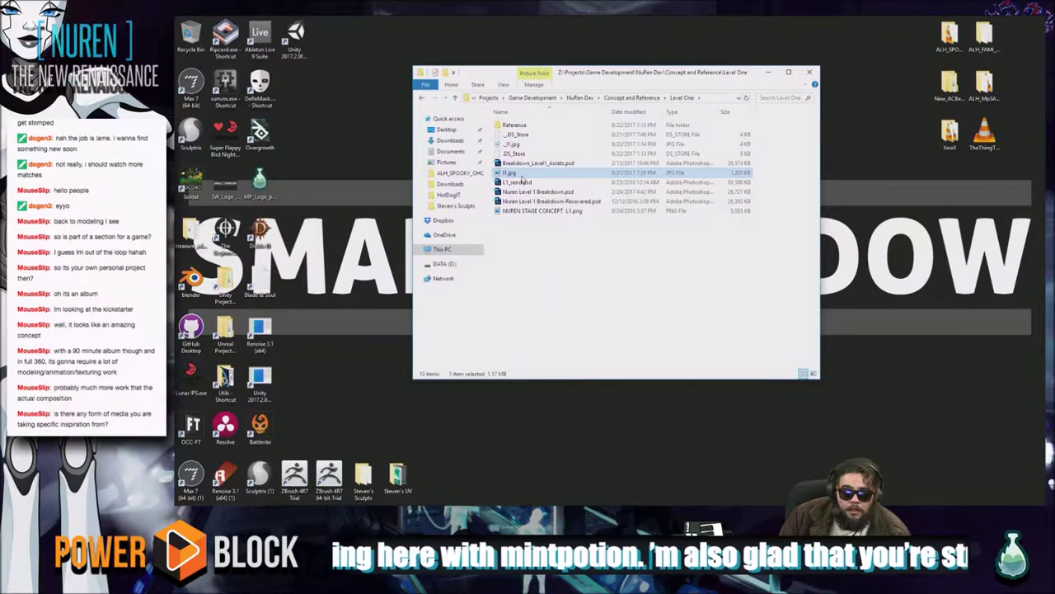
- Open l1.jpg in Photos, maximize it, and return to File Explorer
left_click(631, 356)
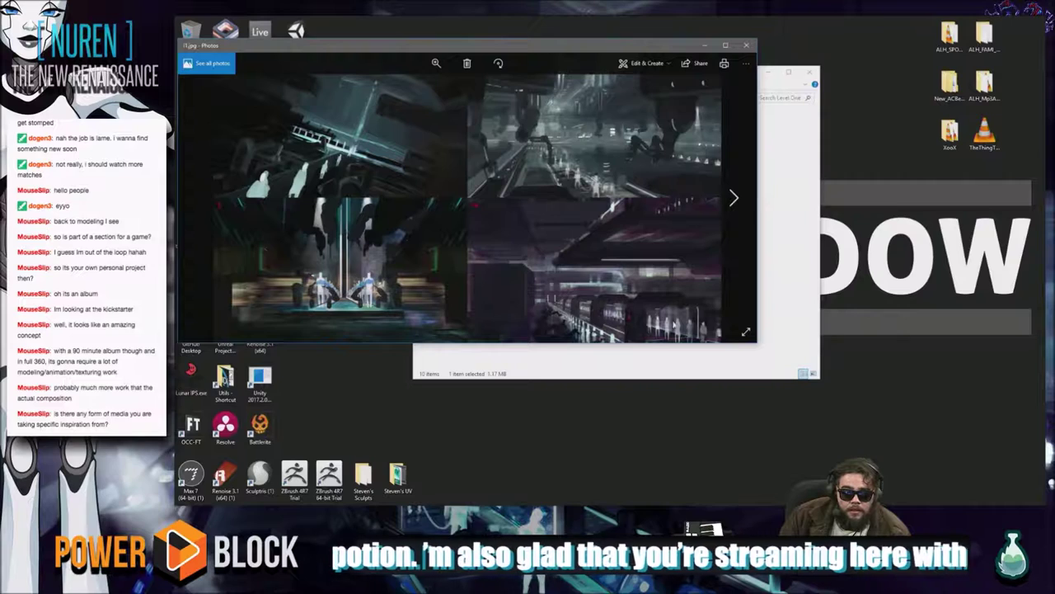
left_click(725, 46)
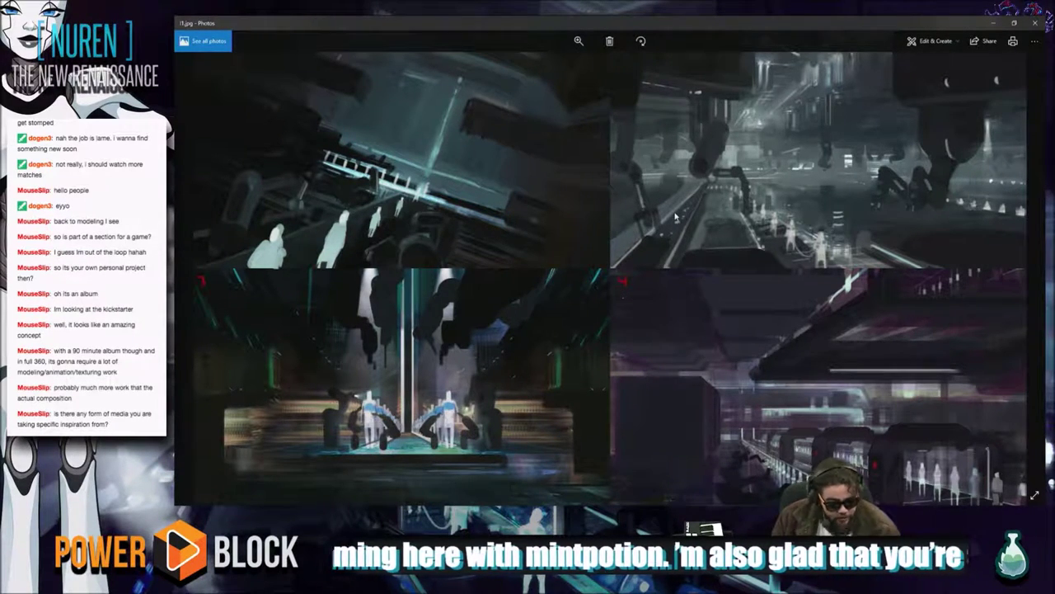
key("alt+Tab")
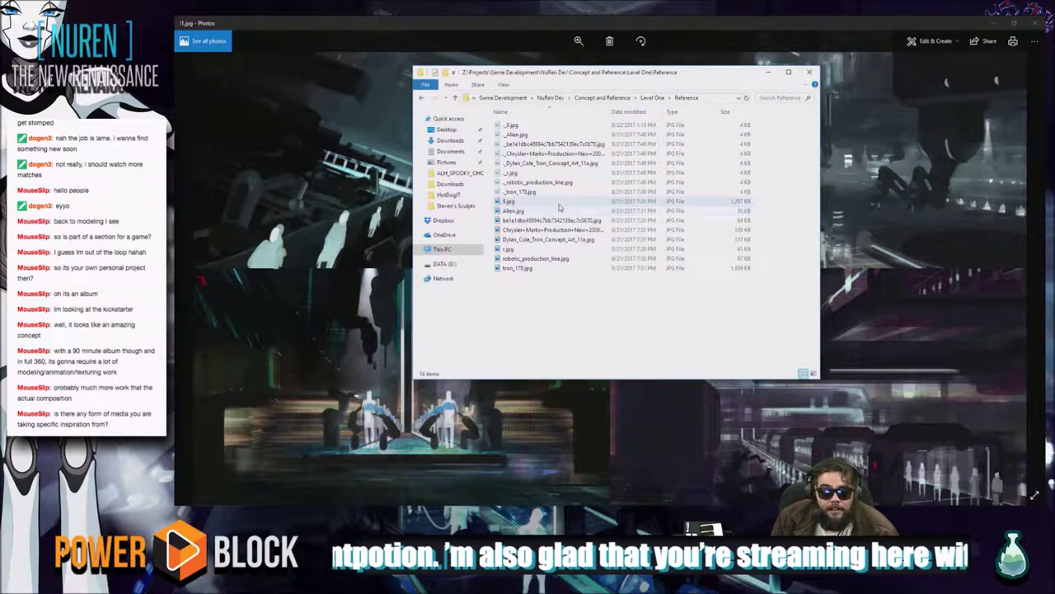
- Open 9.jpg in Photos and maximize its window
double_click(558, 202)
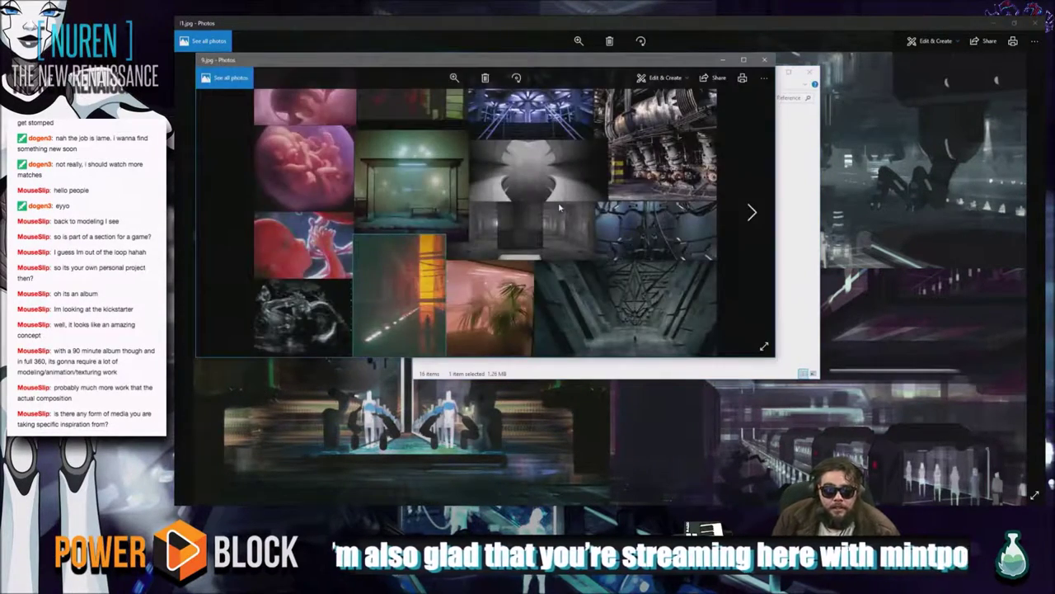
left_click(742, 59)
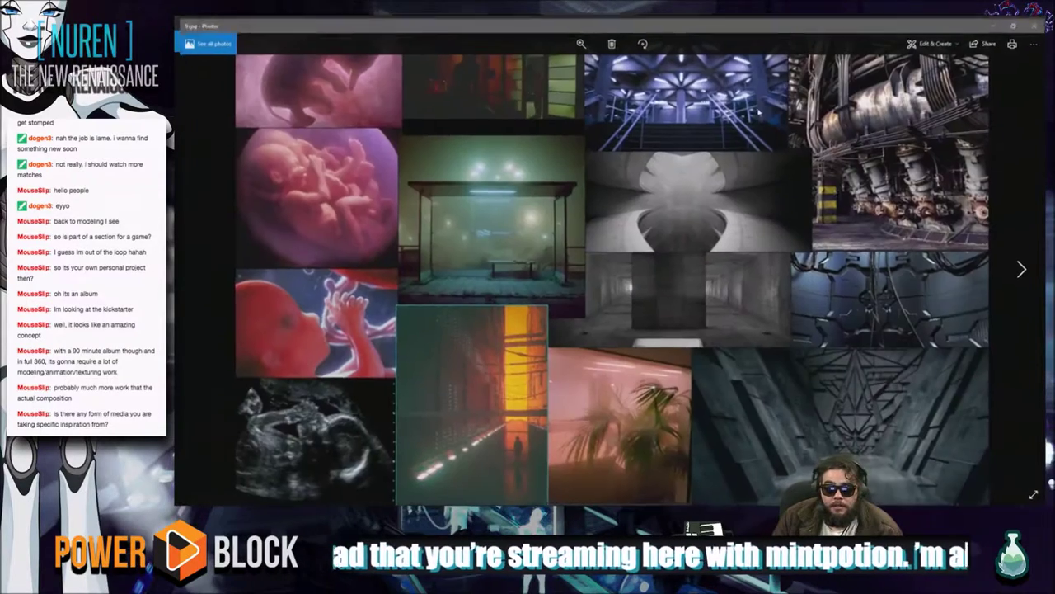
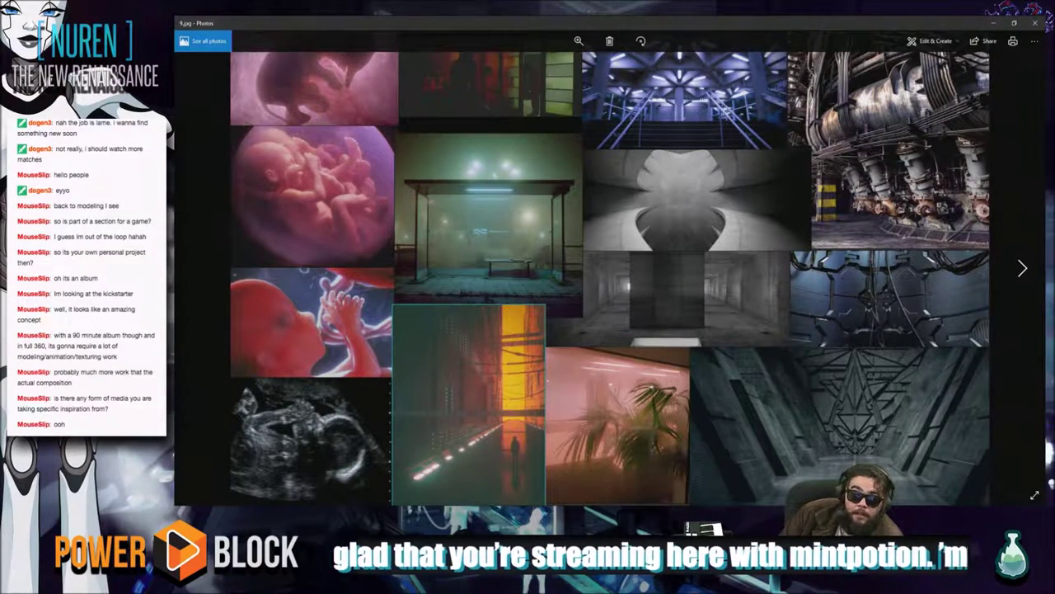
- Step through the next two Alien reference images, zoom in and out, then close Photos
key("Right")
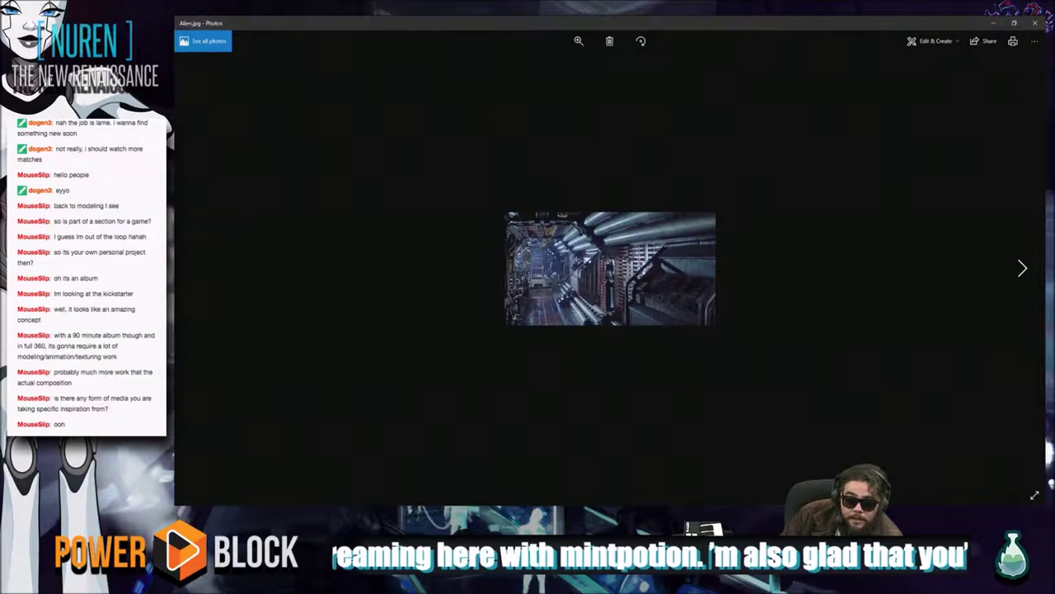
key("Right")
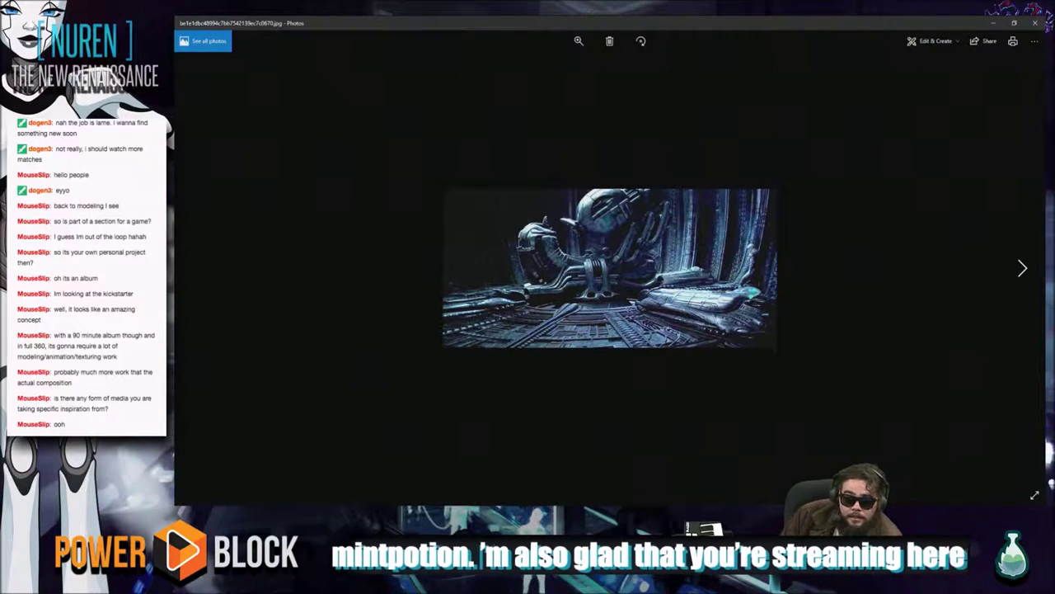
scroll(714, 356, "up", 5, "ctrl")
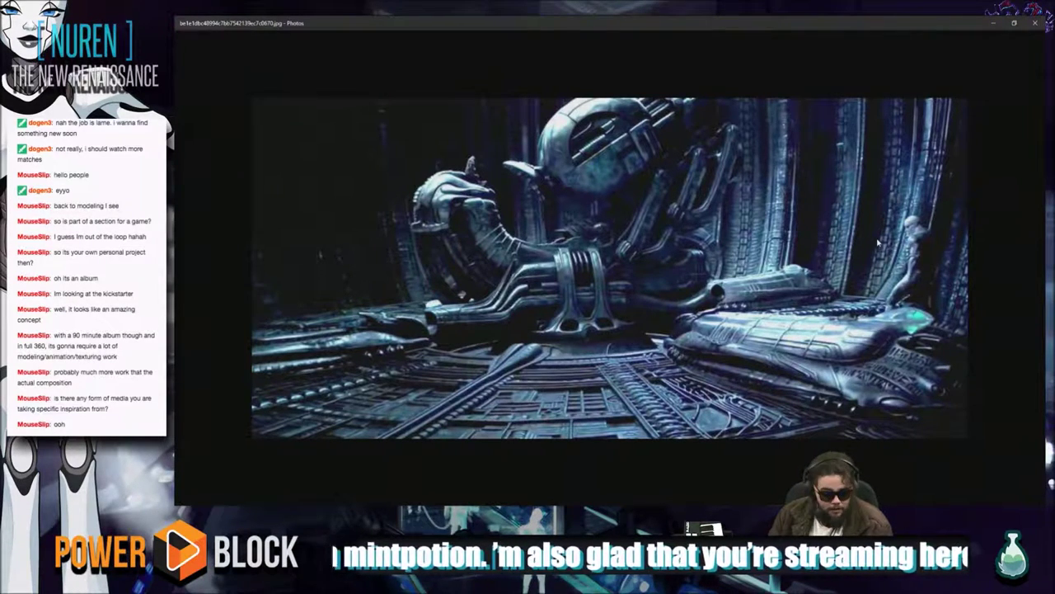
scroll(874, 237, "down", 3, "ctrl")
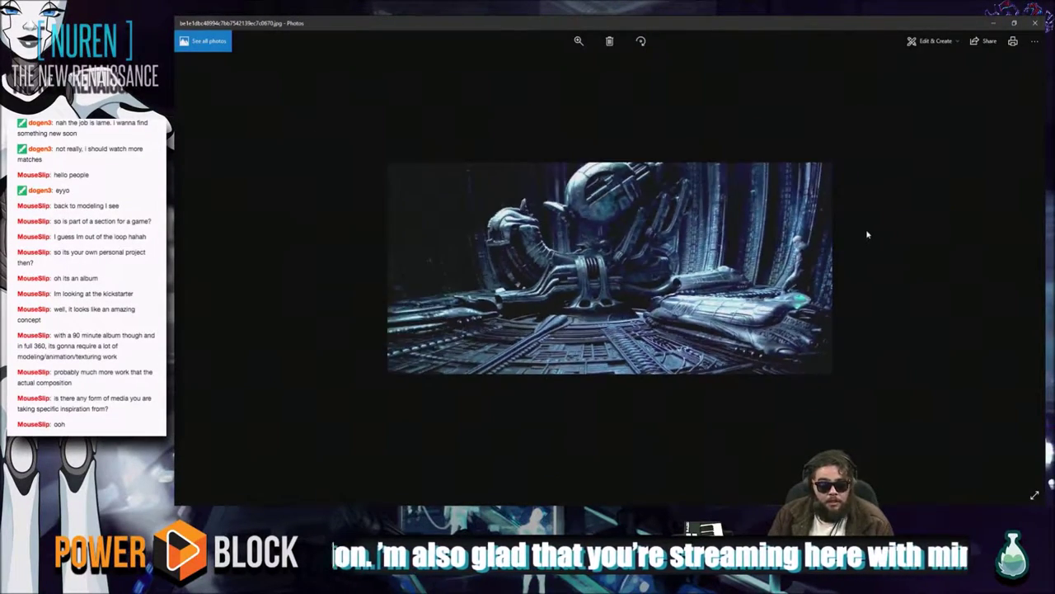
left_click(1035, 23)
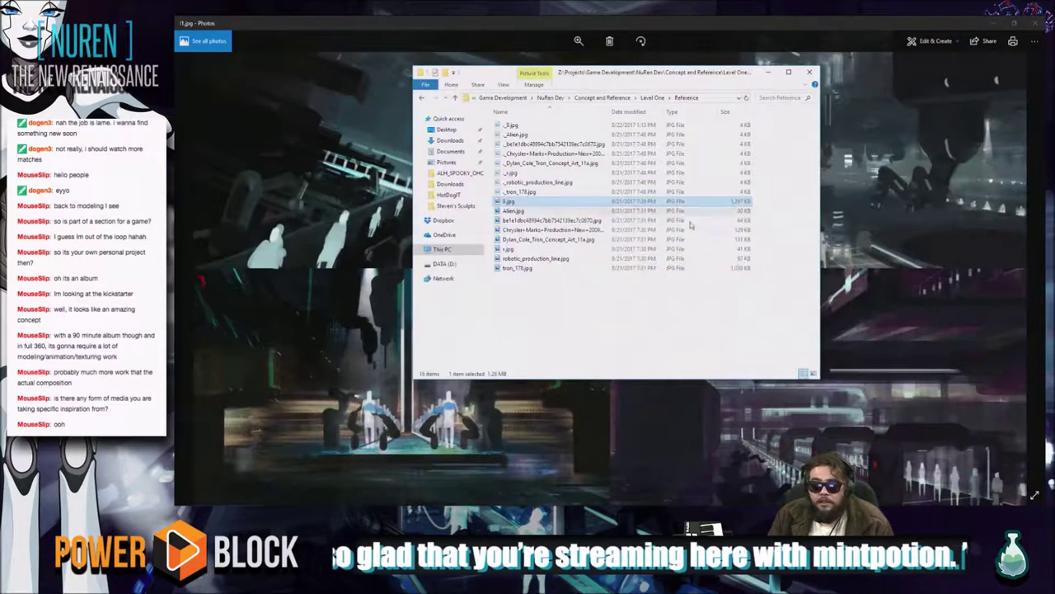
- Open tron_178.jpg, scroll through the Tron, robot-factory and Alien references, then close Photos and Alt+Tab
double_click(541, 269)
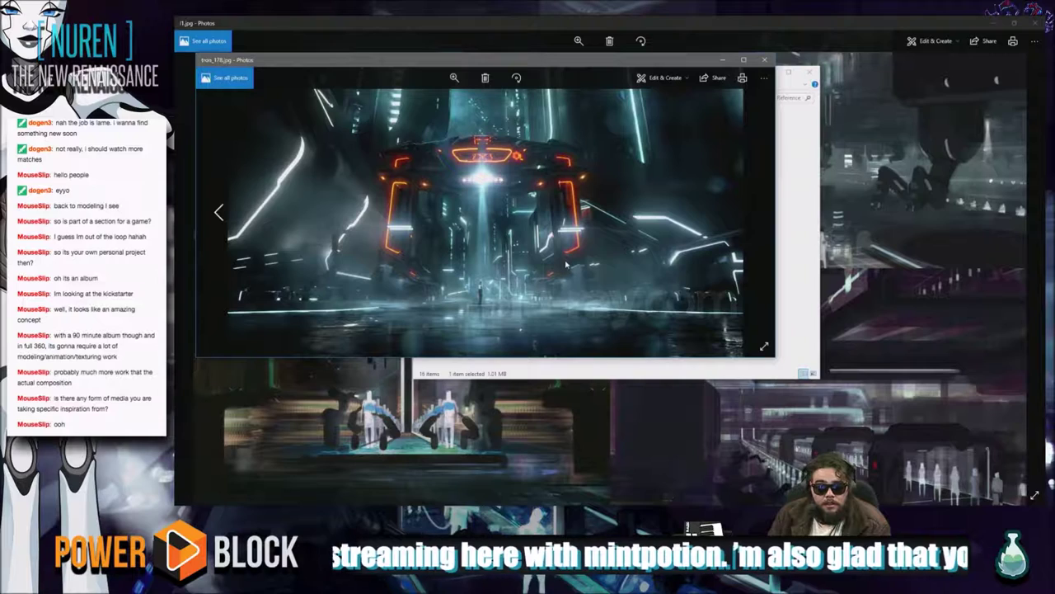
scroll(566, 267, "down", 1)
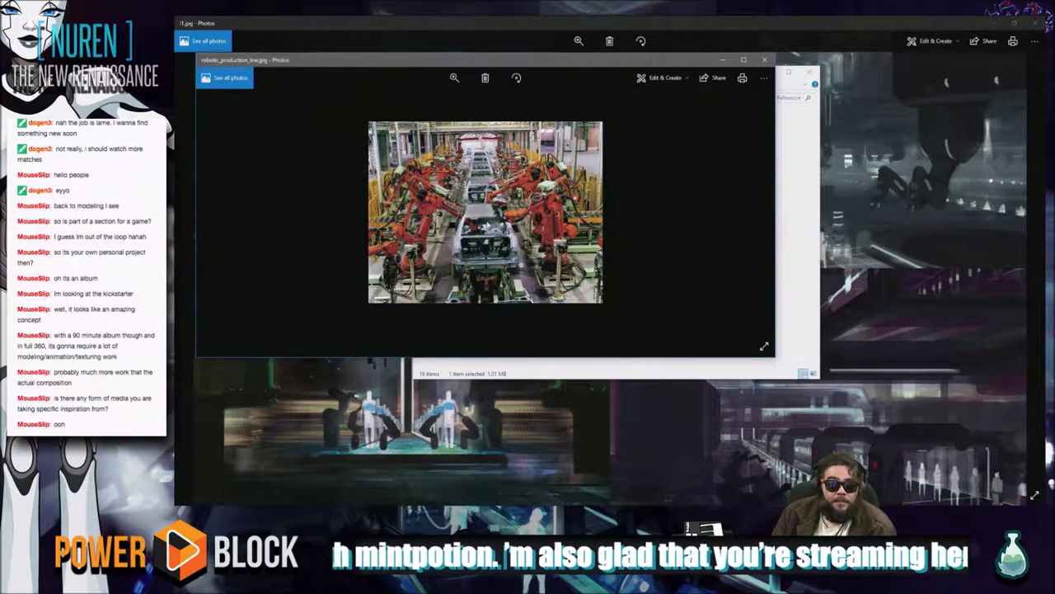
scroll(486, 212, "down", 1)
scroll(486, 212, "down", 2)
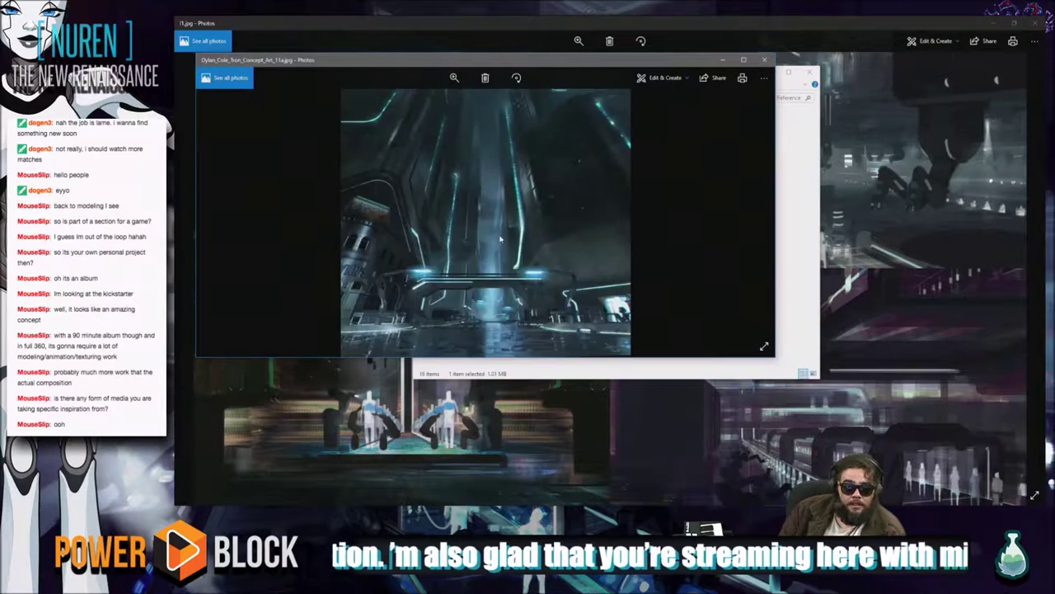
scroll(497, 230, "down", 1)
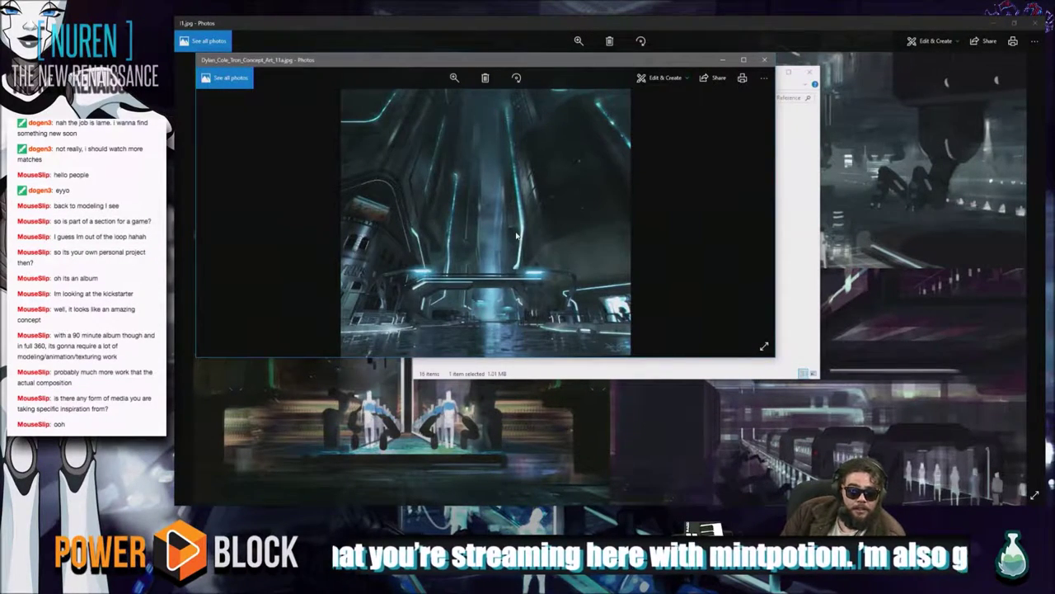
scroll(516, 235, "down", 2)
scroll(517, 236, "down", 1)
scroll(516, 235, "down", 4)
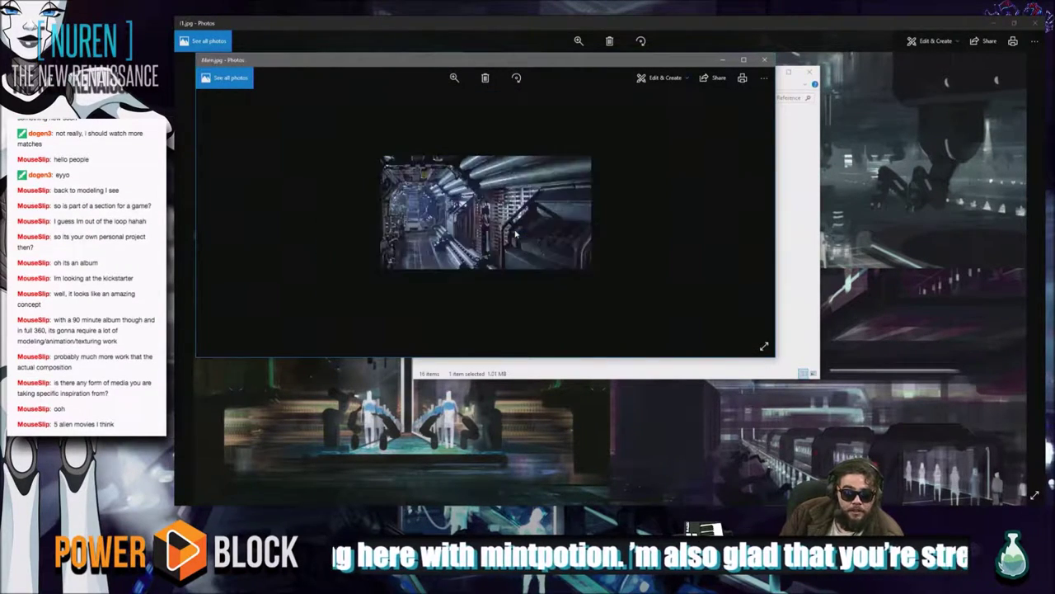
scroll(516, 235, "down", 1)
left_click(764, 61)
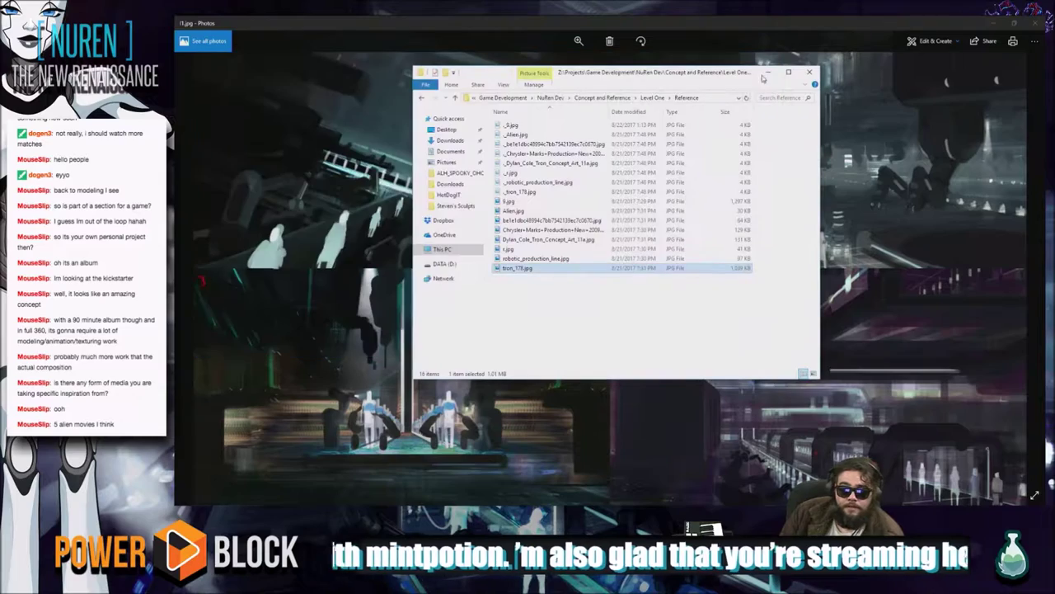
key("alt+Tab")
key("alt+Tab")
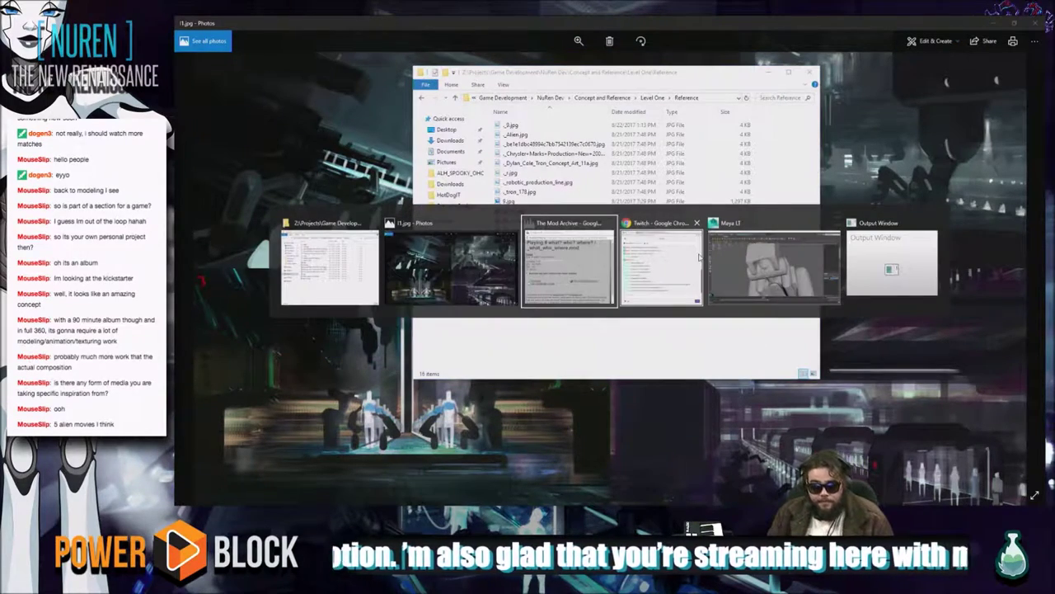
- Switch to the Fab_Arm_Light scene in Maya LT and orbit out to a wider view of the arms
left_click(798, 279)
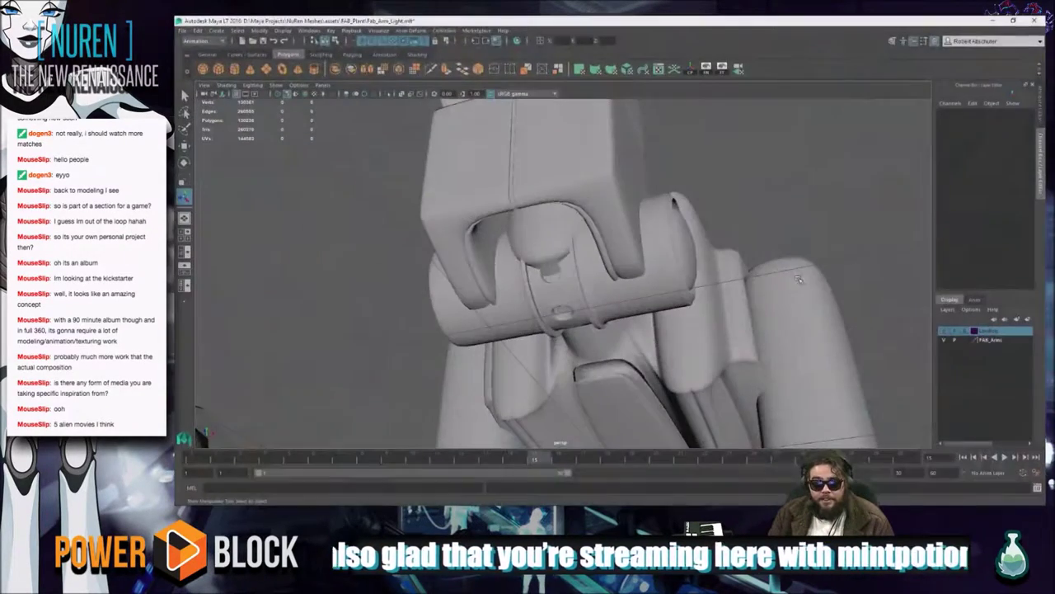
left_click_drag(752, 250, 782, 284, "alt")
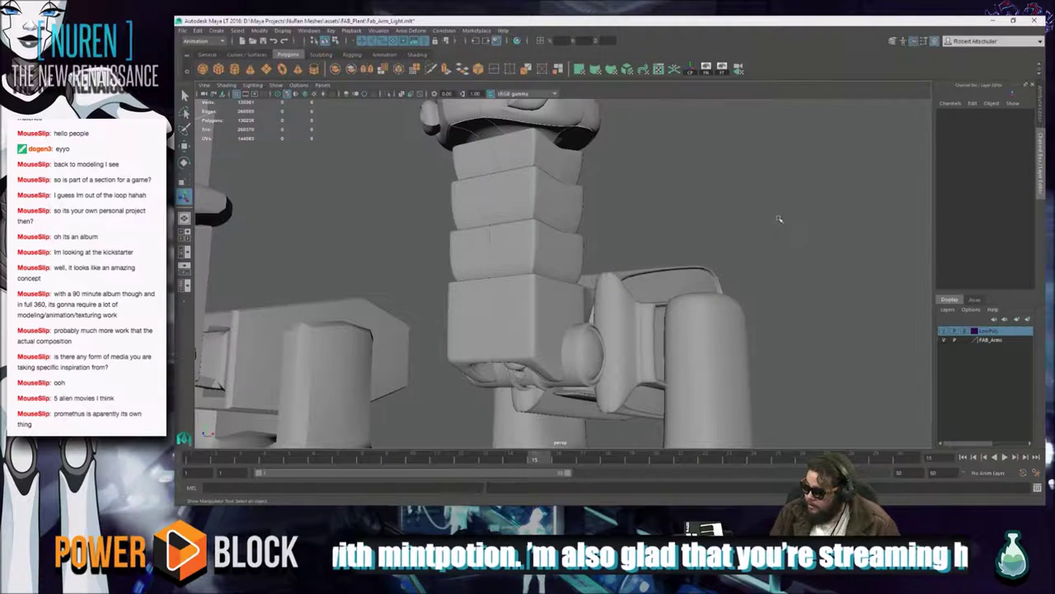
left_click_drag(803, 276, 539, 223, "alt")
- Inspect the arm's hinge parts from several angles, ending with the front block selected
left_click(557, 178)
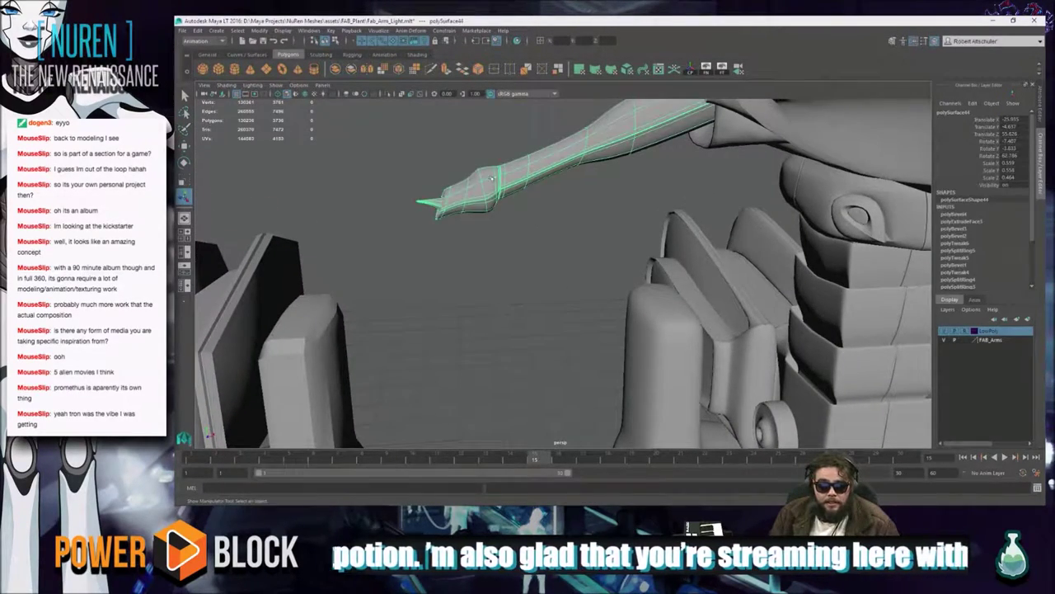
left_click(509, 242)
left_click_drag(508, 242, 660, 316, "alt")
left_click_drag(596, 281, 631, 263, "alt")
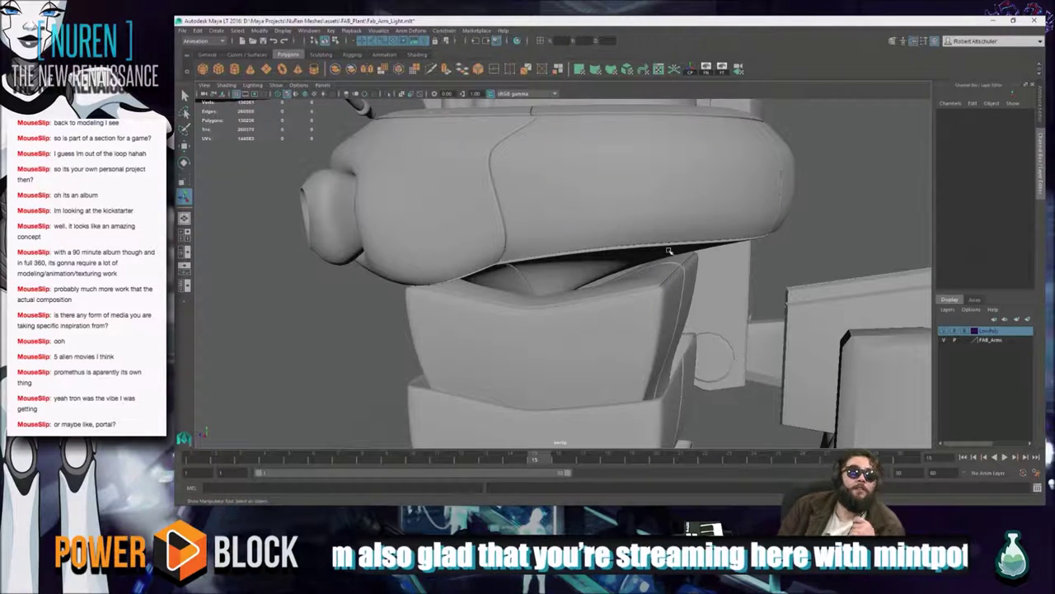
left_click_drag(678, 262, 771, 276, "alt")
left_click_drag(829, 290, 681, 272, "alt")
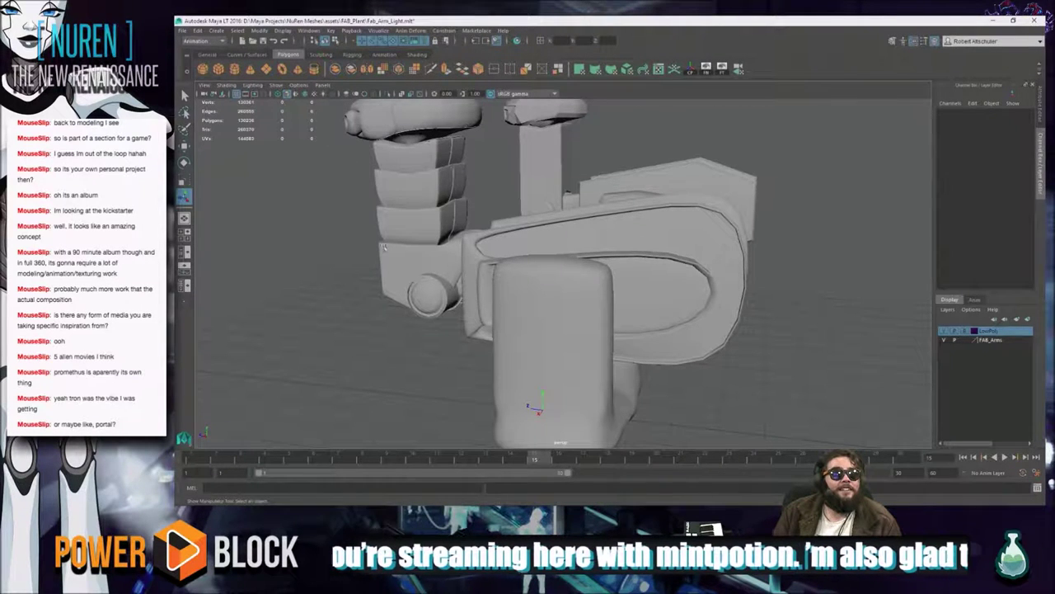
left_click(553, 311)
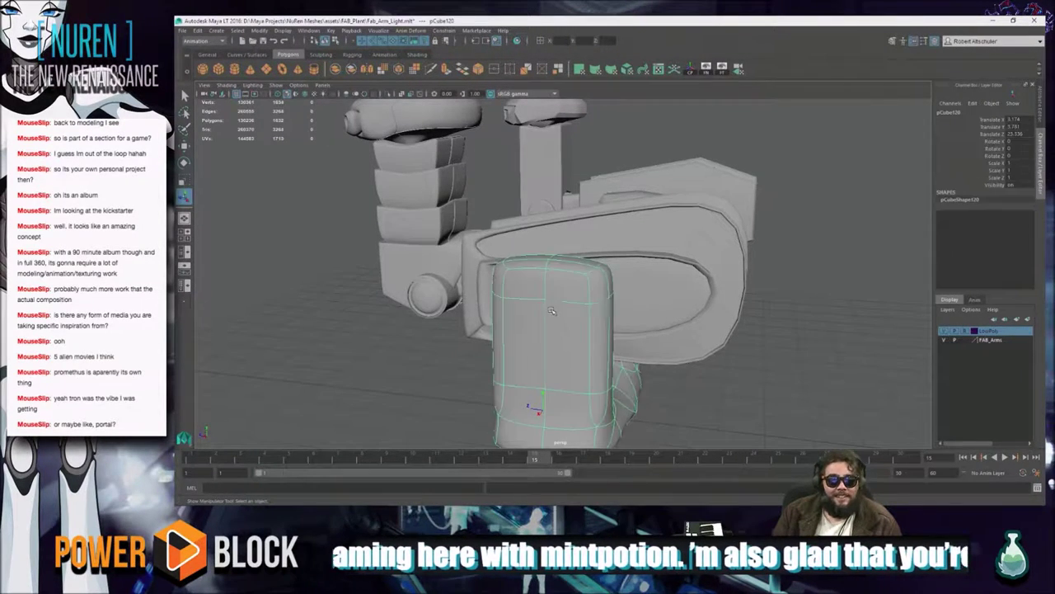
- Select a horizontal band of faces on the front block and extrude them
left_click_drag(605, 303, 558, 223, "alt")
right_click_drag(558, 223, 551, 249)
mouse_move(392, 225)
left_mouse_down()
mouse_move(626, 259)
mouse_move(616, 279)
mouse_move(513, 285)
mouse_move(421, 275)
mouse_move(417, 240)
left_mouse_up()
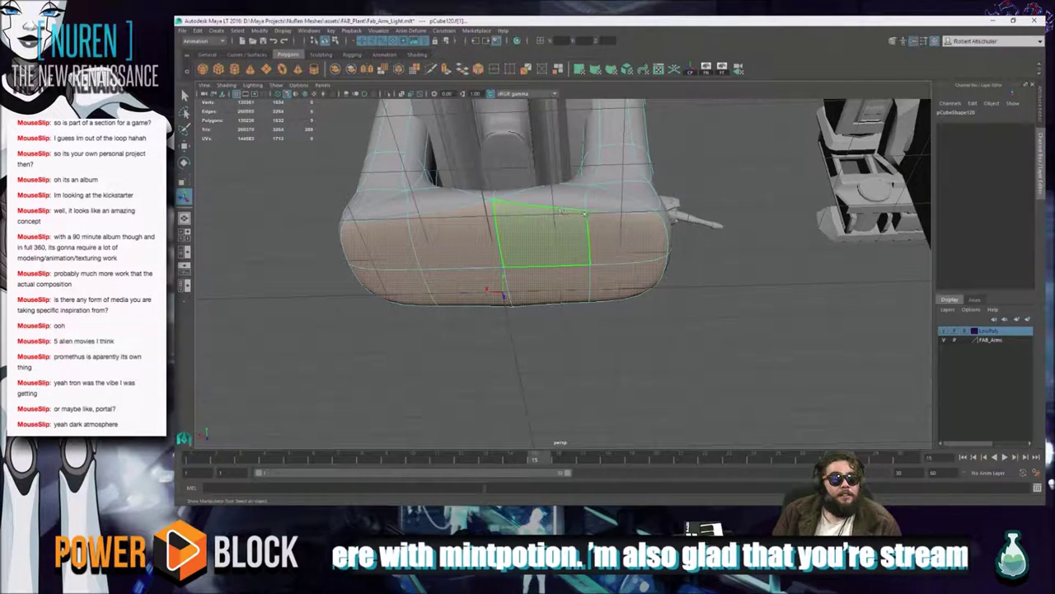
right_click_drag(565, 221, 571, 246, "shift")
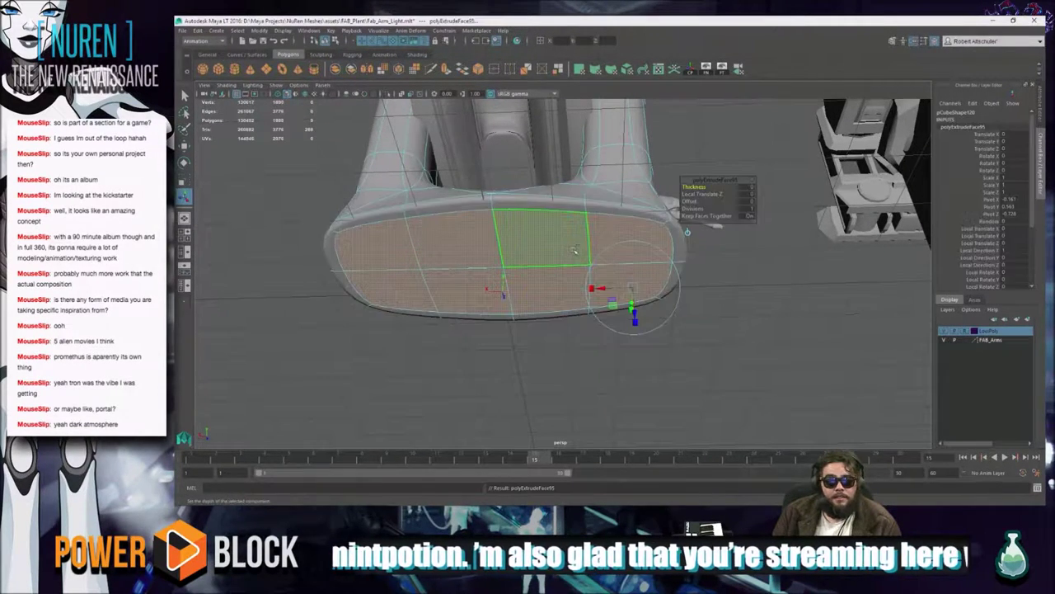
left_click_drag(573, 247, 577, 289, "alt")
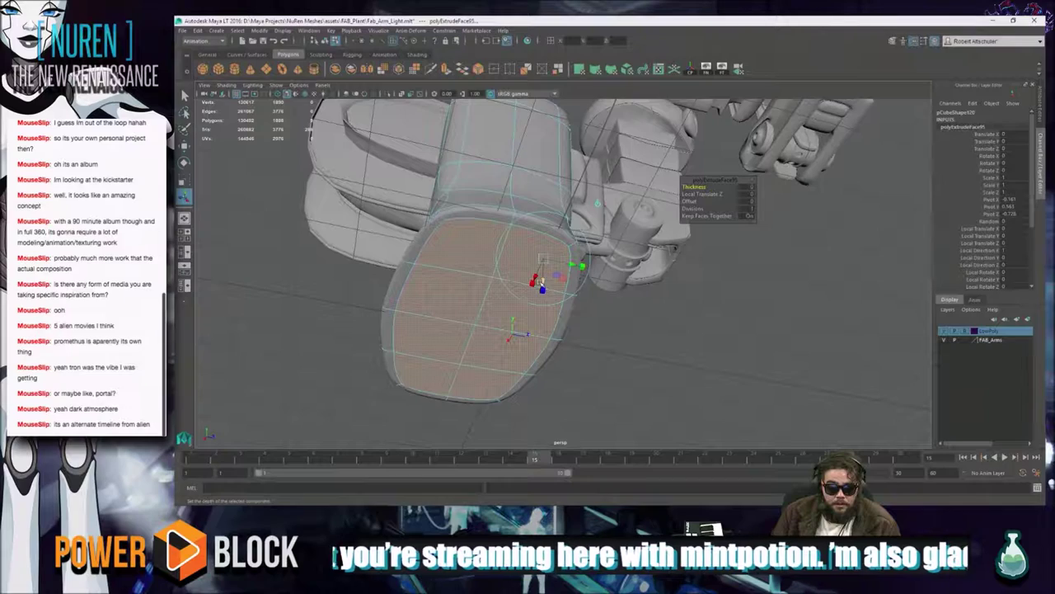
- Extrude the faces again and pull them outward, then undo that last adjustment
key("ctrl+e")
middle_click_drag(546, 277, 551, 307)
left_click_drag(491, 321, 540, 330, "alt")
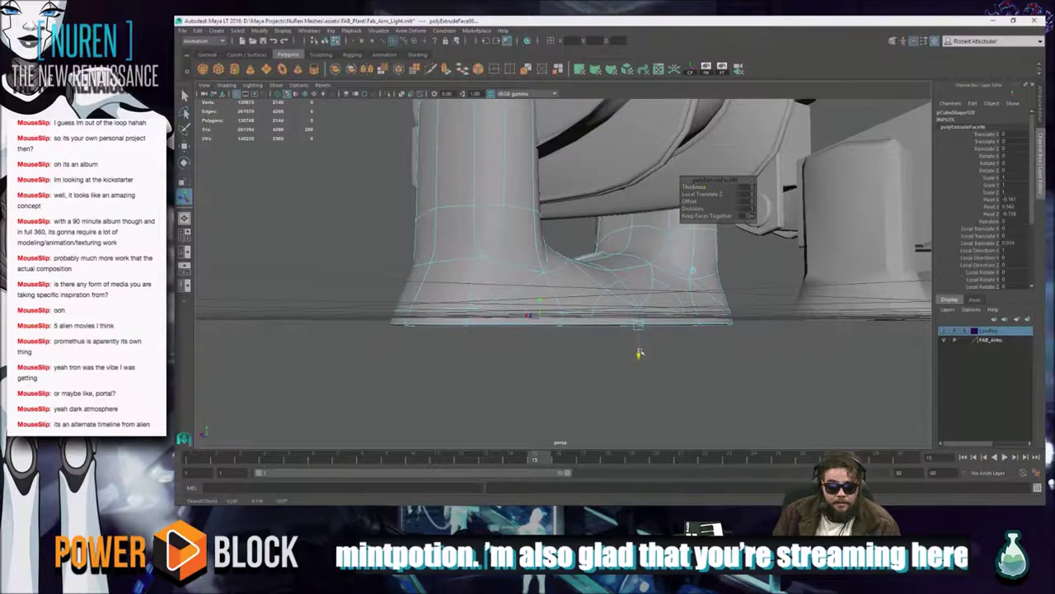
key("ctrl+z")
left_click_drag(635, 345, 691, 382, "alt")
left_click(615, 363)
scroll(650, 359, "up", 3)
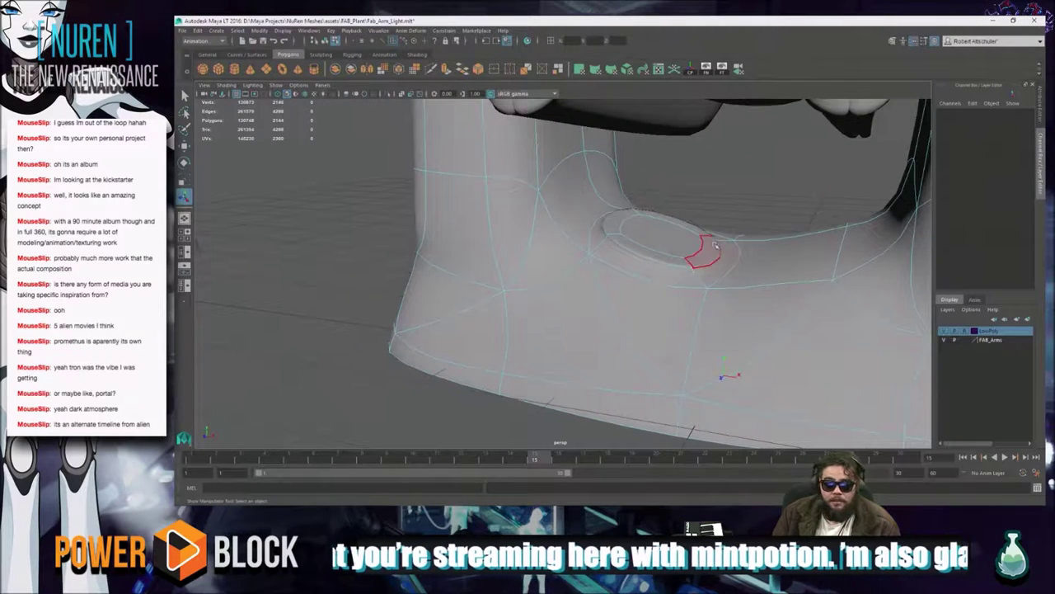
right_click_drag(694, 262, 691, 237)
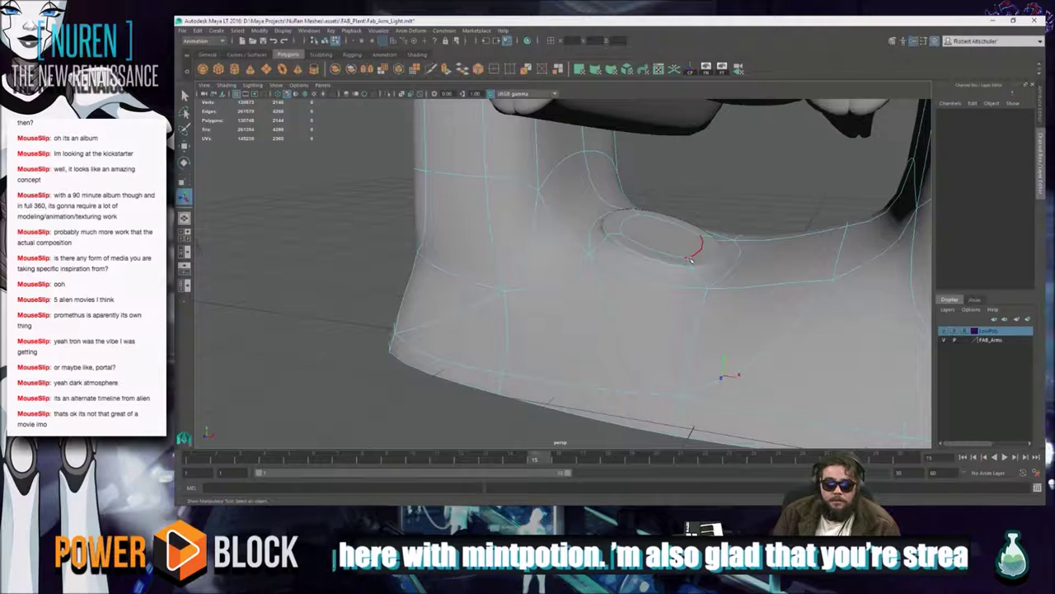
left_click(692, 261)
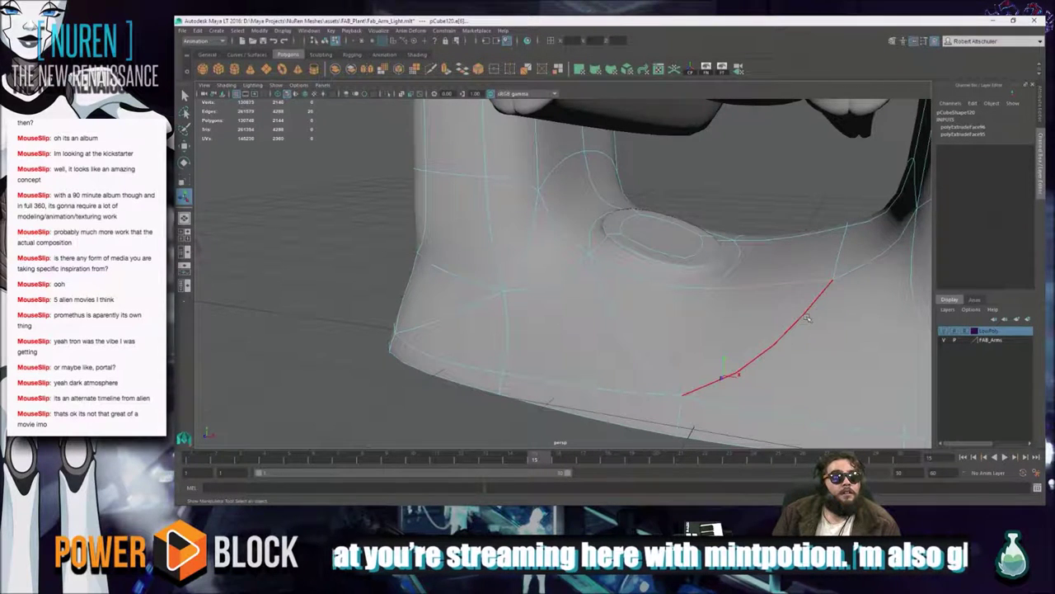
left_click_drag(710, 347, 684, 365, "alt")
left_click_drag(764, 343, 650, 306, "alt")
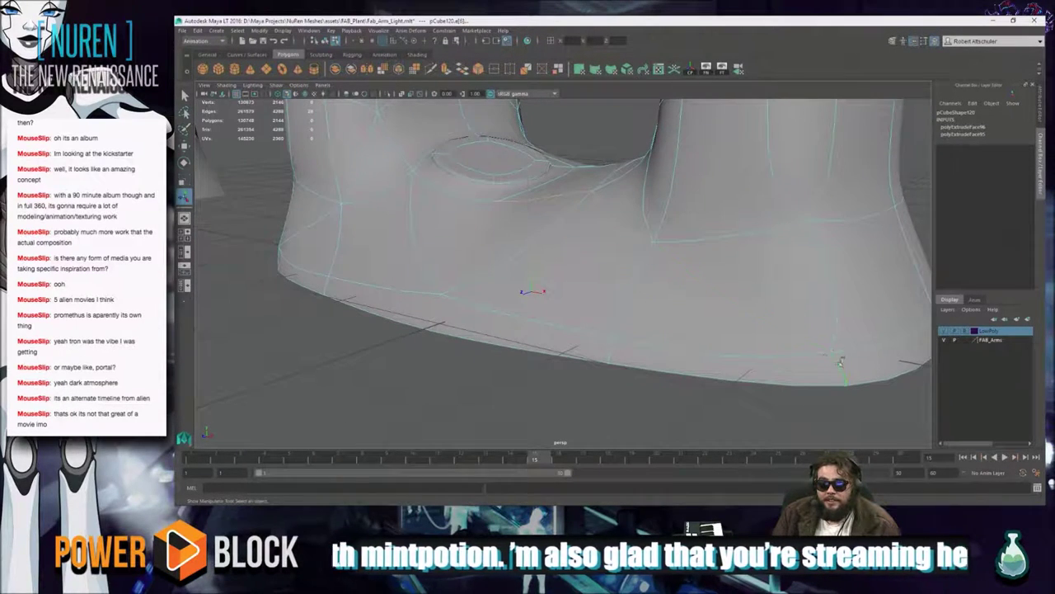
right_click_drag(749, 285, 785, 285, "shift")
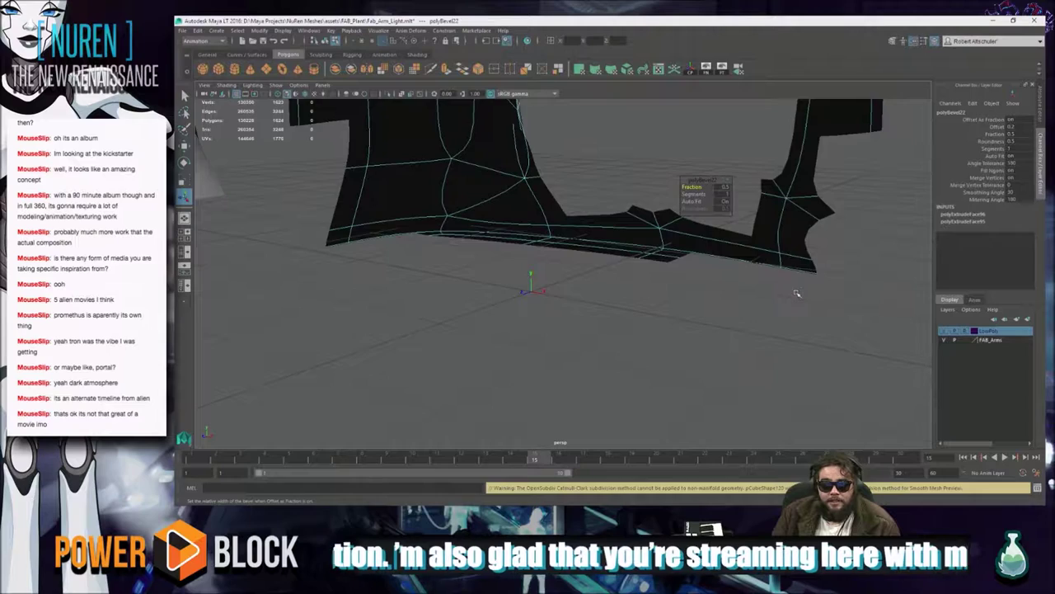
key("ctrl+z")
key("ctrl+s")
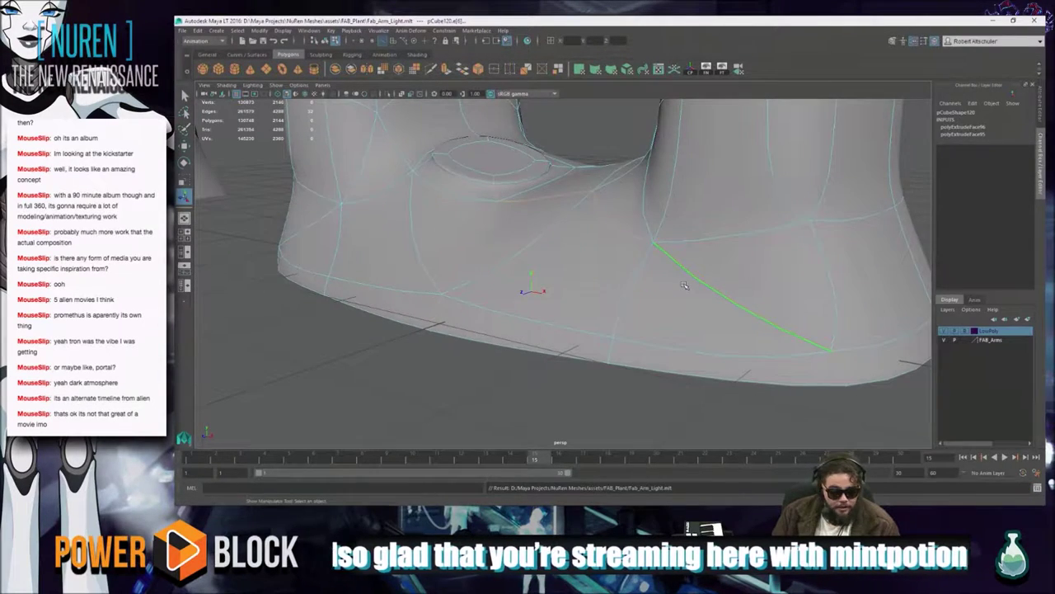
key("1")
left_click_drag(542, 297, 545, 320, "alt")
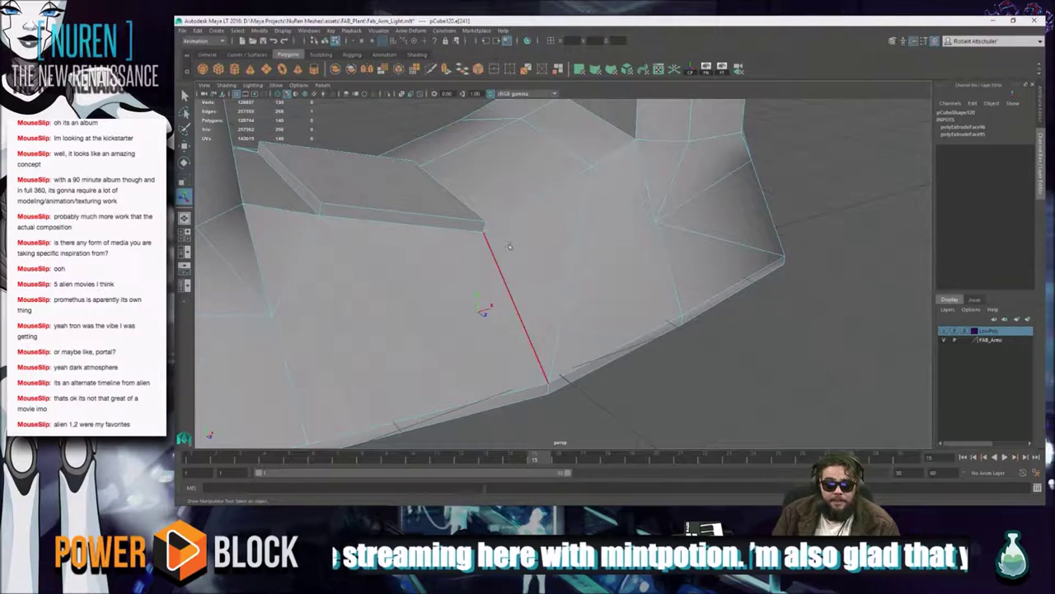
left_click_drag(509, 245, 467, 227, "alt")
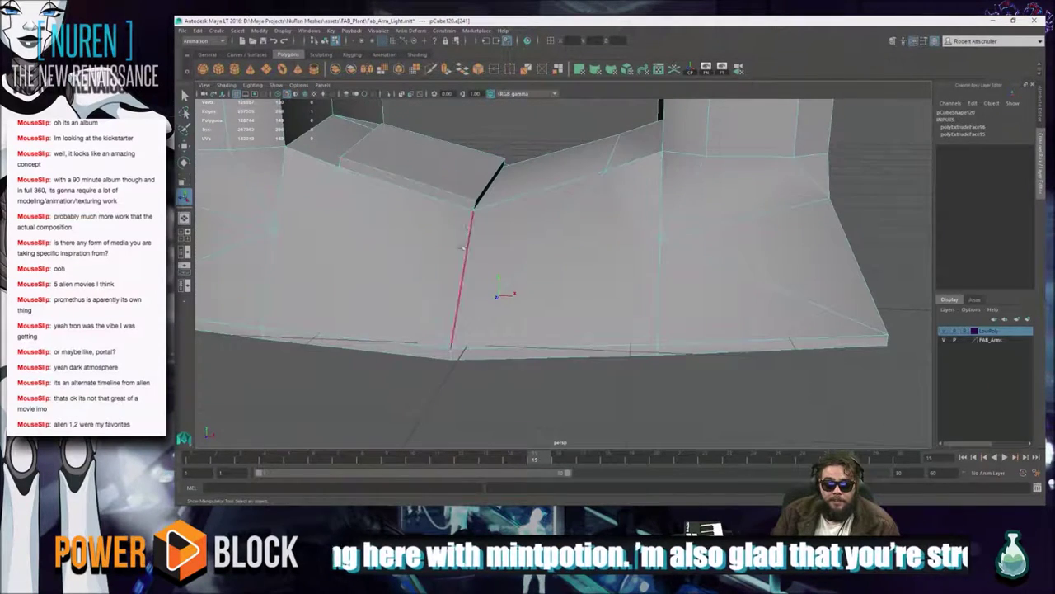
left_click_drag(639, 367, 686, 359, "alt")
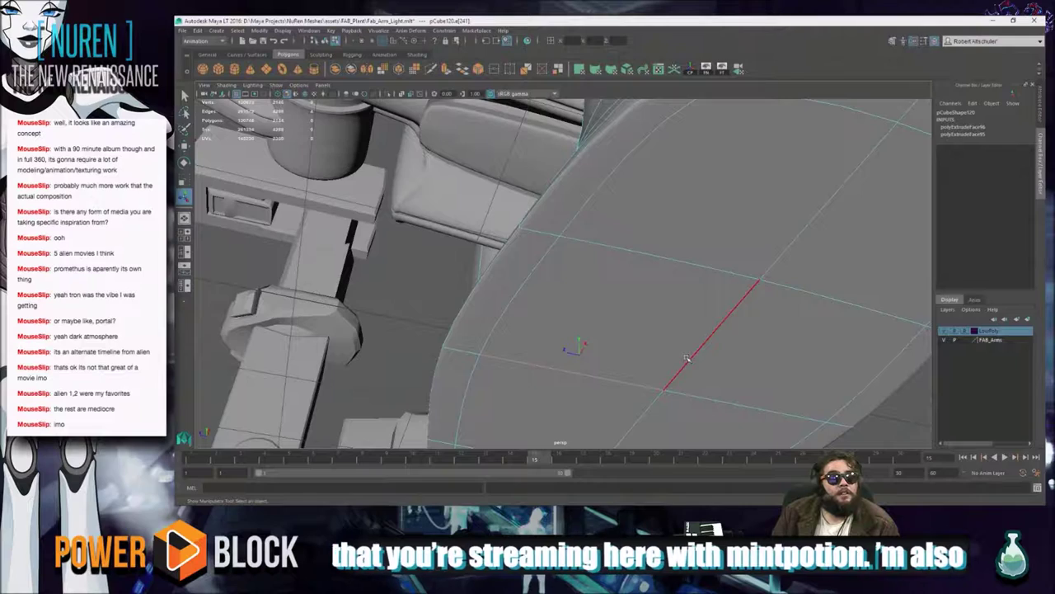
scroll(687, 358, "down", 5)
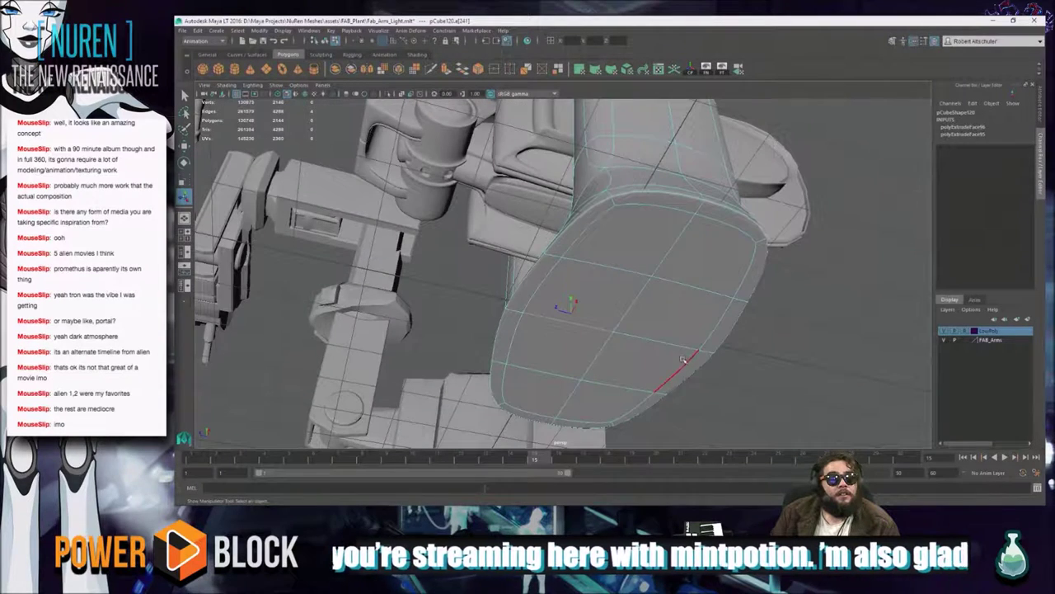
- Select four underside faces of the base and try bevelling them, undoing both attempts
right_click_drag(682, 262, 681, 284)
left_click(684, 247)
left_click(606, 289, "shift")
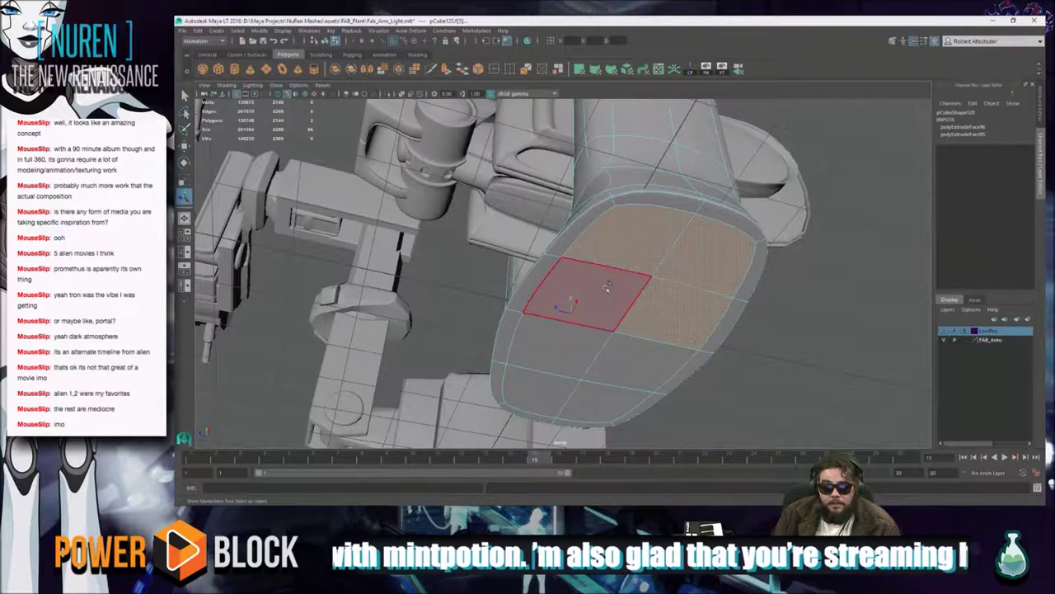
left_click(548, 356, "shift")
left_click(624, 365, "shift")
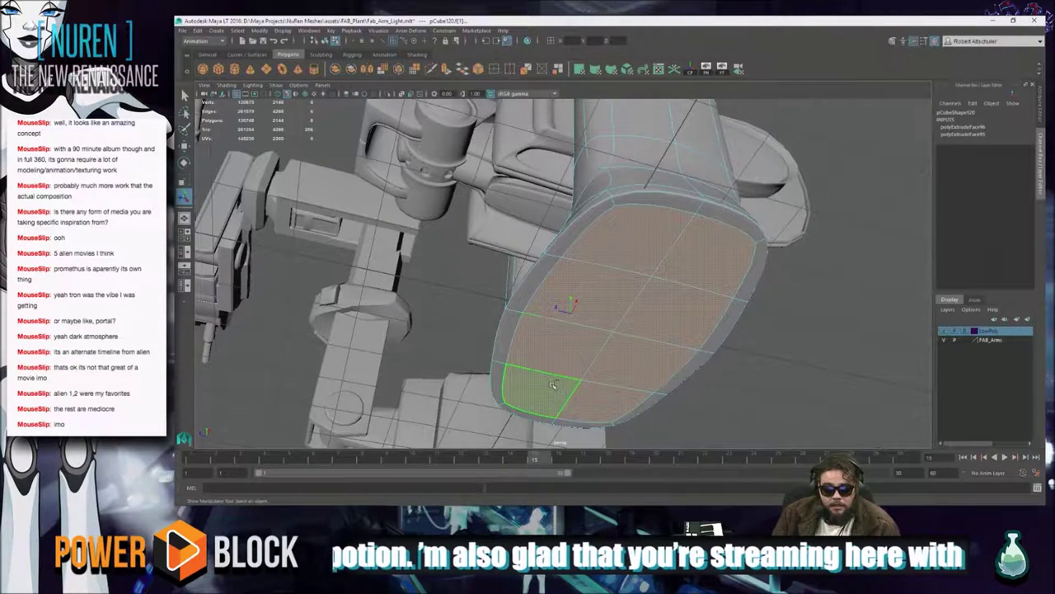
key("ctrl+b")
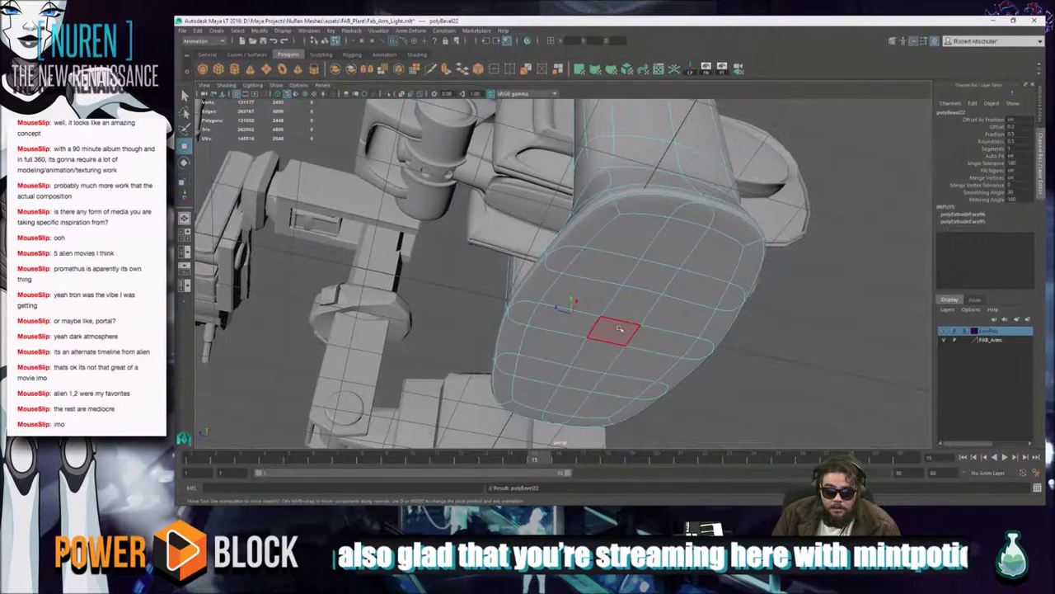
key("ctrl+z")
key("ctrl+z")
key("ctrl+z")
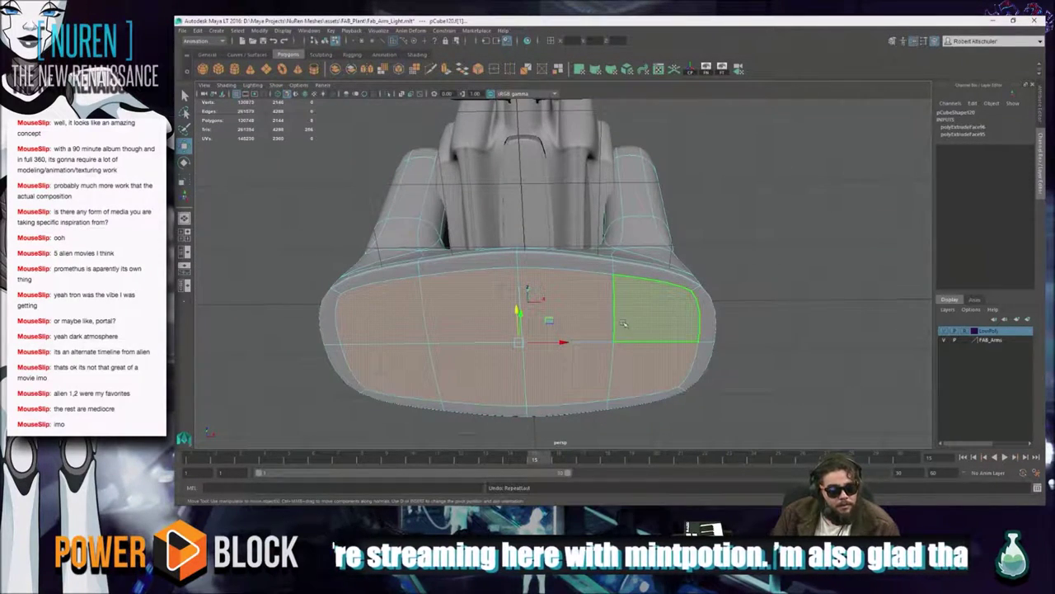
key("ctrl+b")
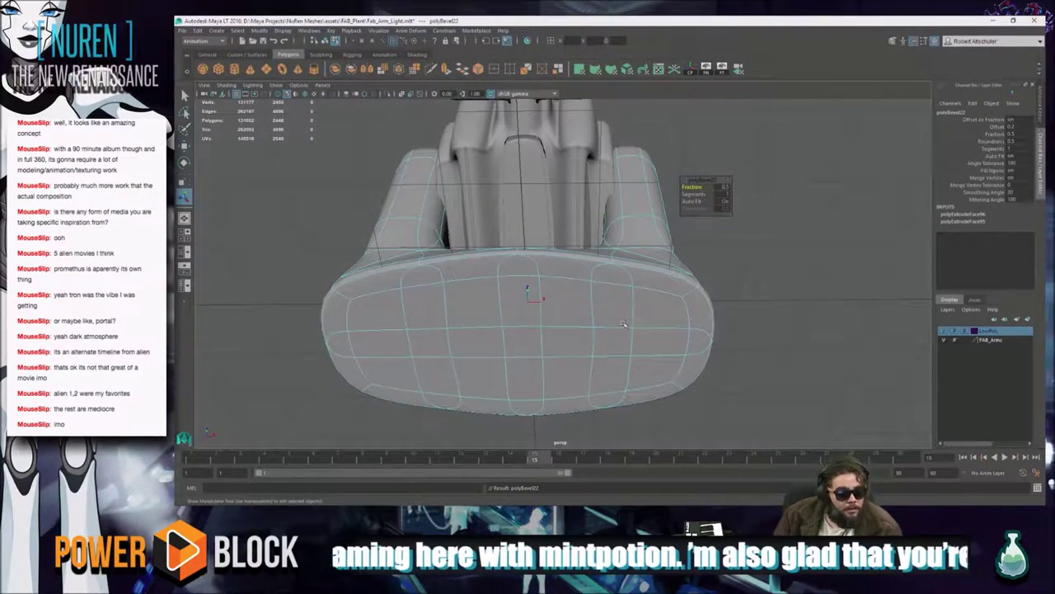
key("ctrl+z")
- Bevel the selected face on the flared base and frame the view closer on it
right_click(583, 313, "shift")
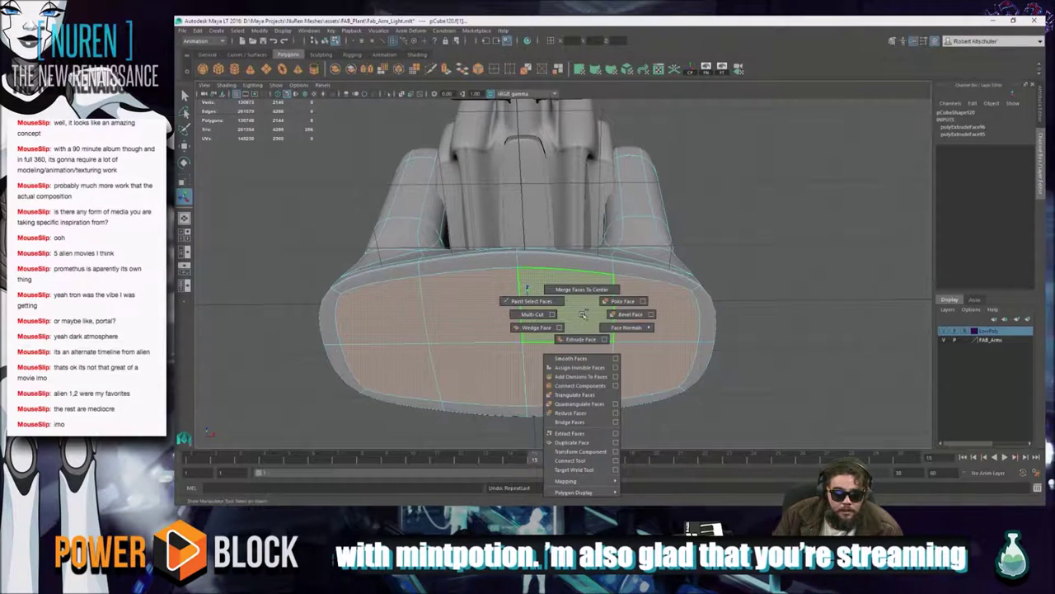
left_click_drag(555, 294, 577, 346, "alt")
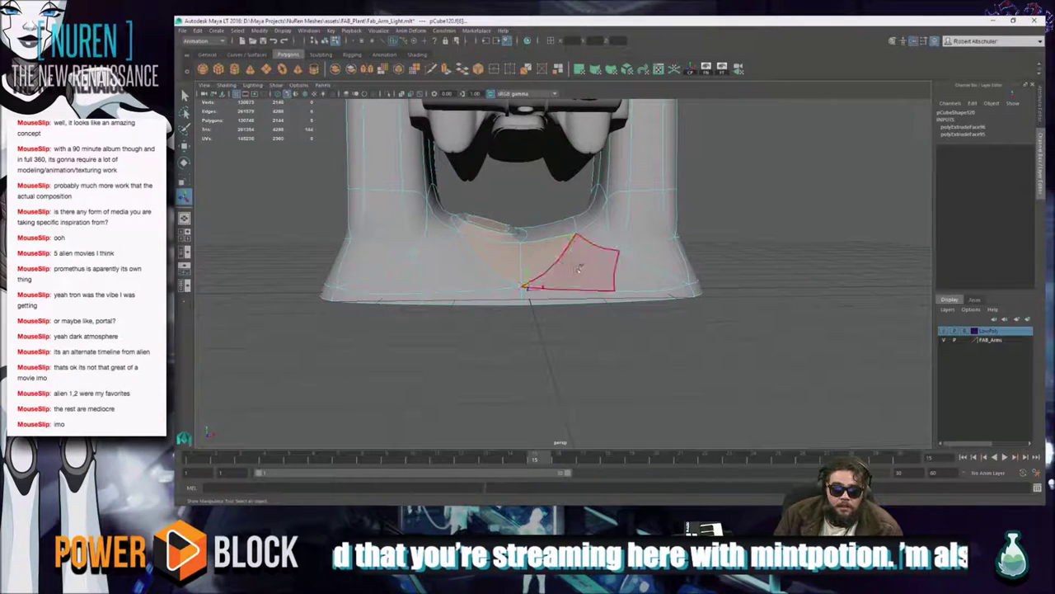
left_click_drag(625, 272, 550, 261, "alt")
scroll(646, 316, "up", 2)
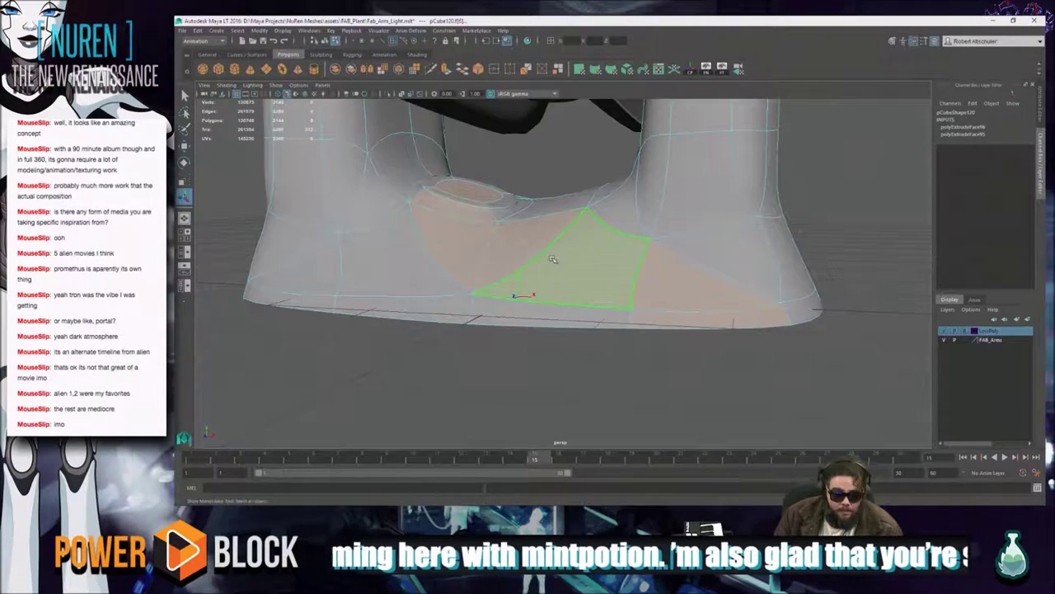
key("ctrl+b")
left_click_drag(621, 261, 646, 268, "alt")
key("t")
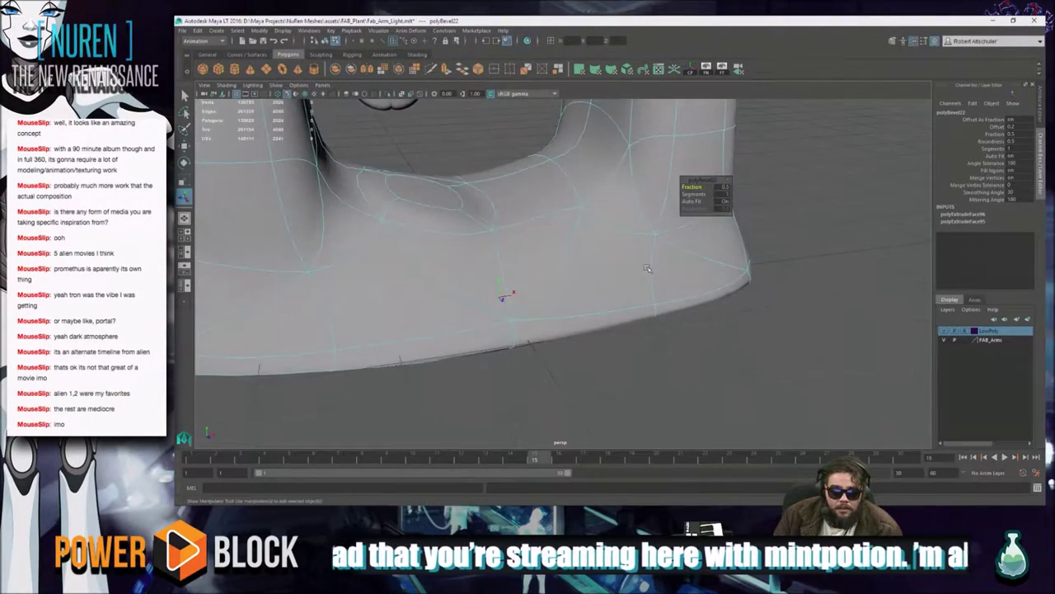
scroll(647, 269, "down", 3)
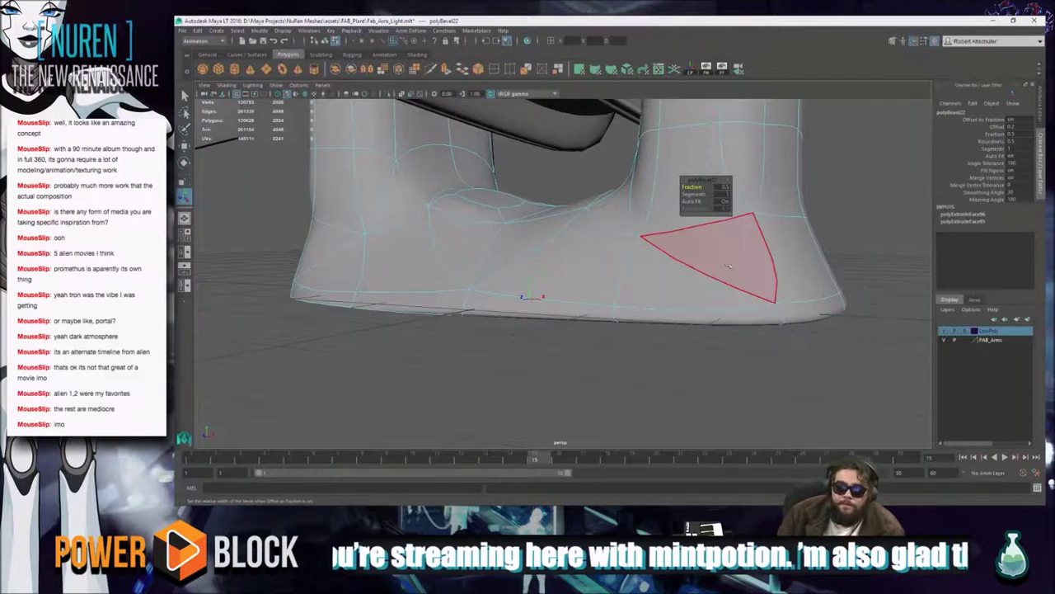
mouse_move(708, 250)
left_mouse_down("alt")
mouse_move(777, 229)
mouse_move(715, 232)
left_mouse_up("alt")
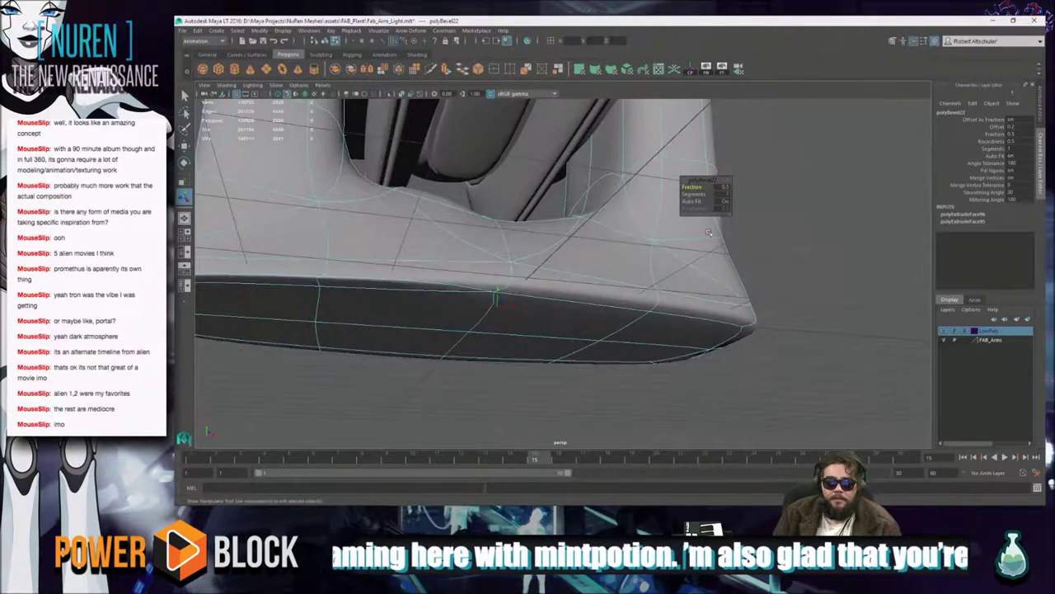
left_click_drag(653, 257, 668, 255, "alt")
- Bevel a column of faces on the side of the leg
left_click(672, 239)
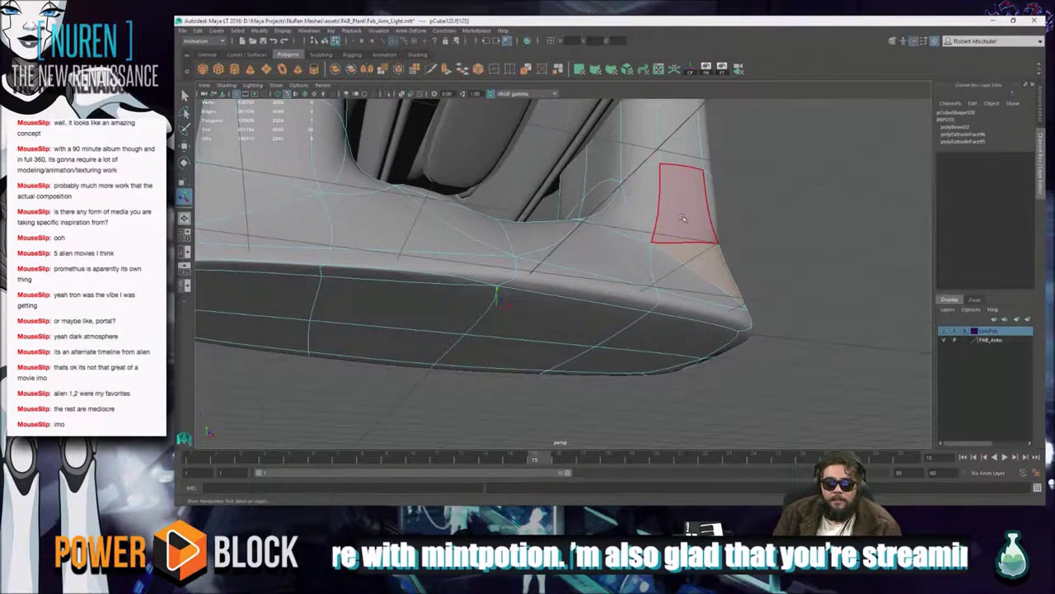
left_click_drag(696, 211, 659, 216, "alt")
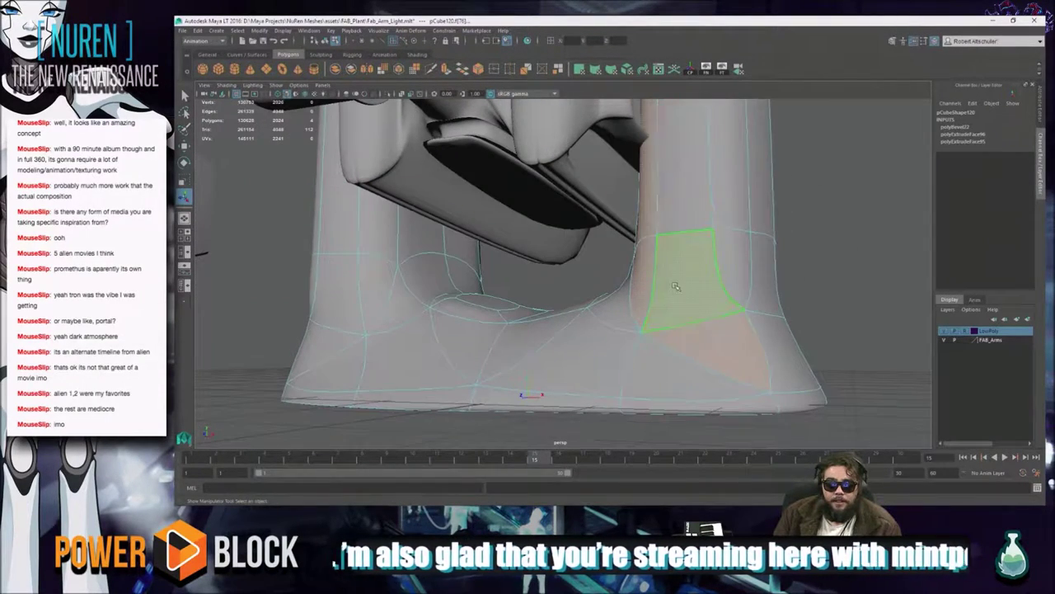
left_click_drag(787, 363, 659, 330, "alt")
left_click(659, 342, "shift")
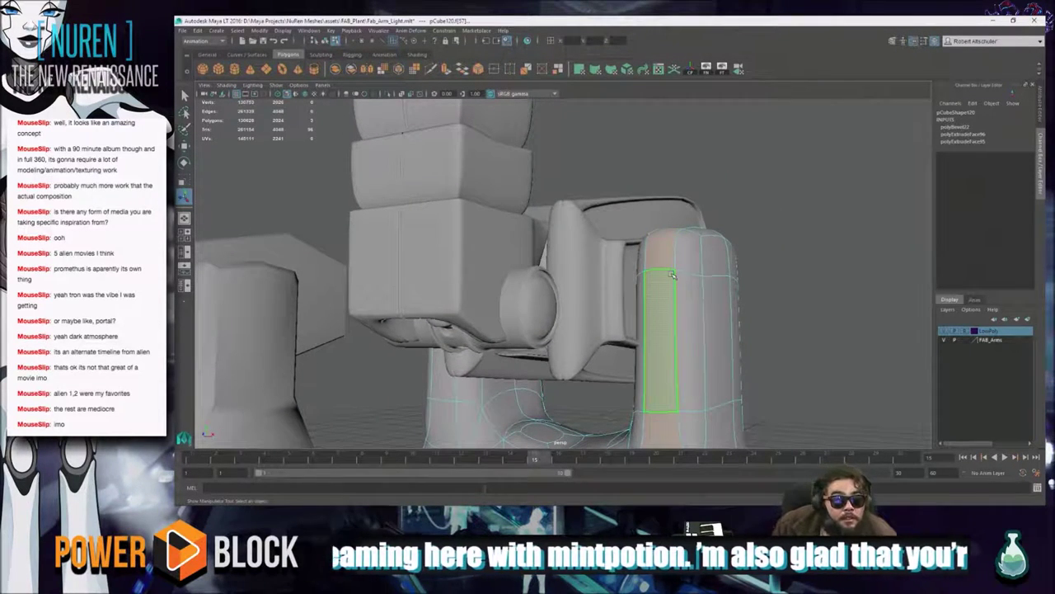
key("ctrl+b")
left_click_drag(685, 280, 442, 302, "alt")
- Select faces on the left part and extrude them instead of bevelling
left_click(347, 314)
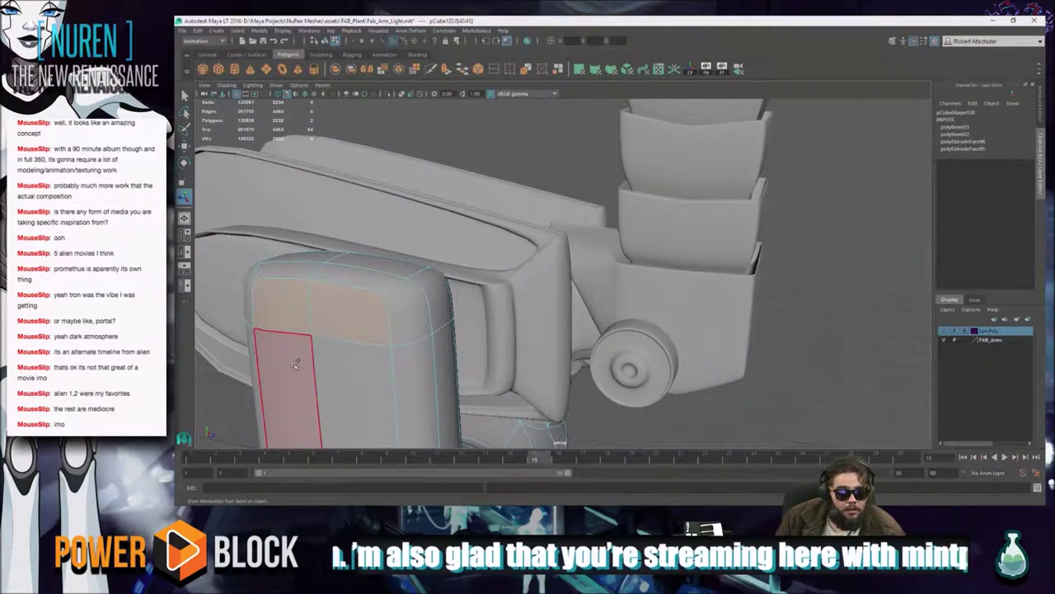
left_click_drag(347, 313, 575, 283, "alt")
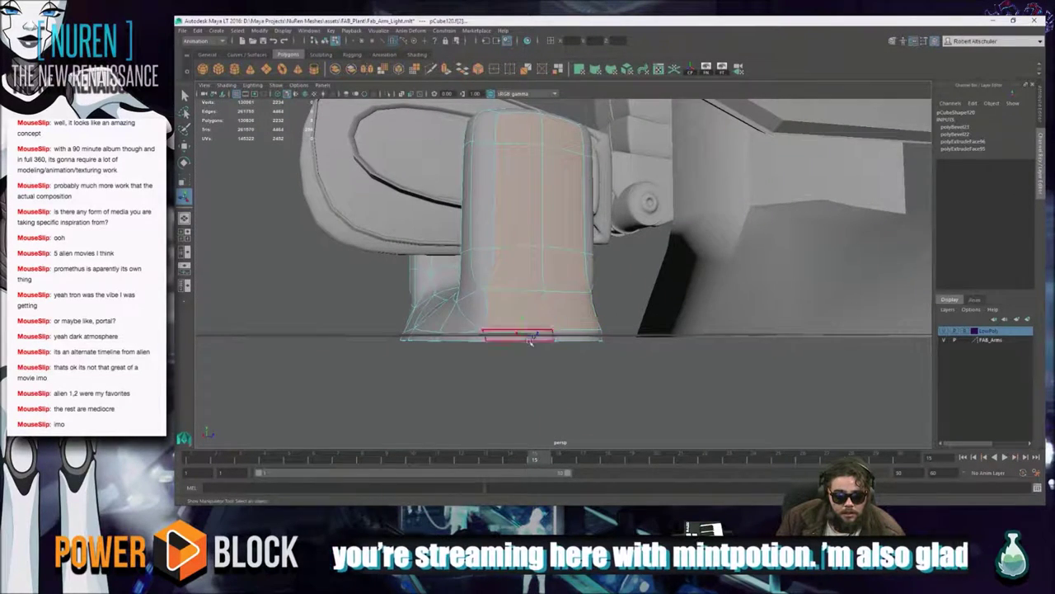
left_click_drag(536, 356, 566, 373, "alt")
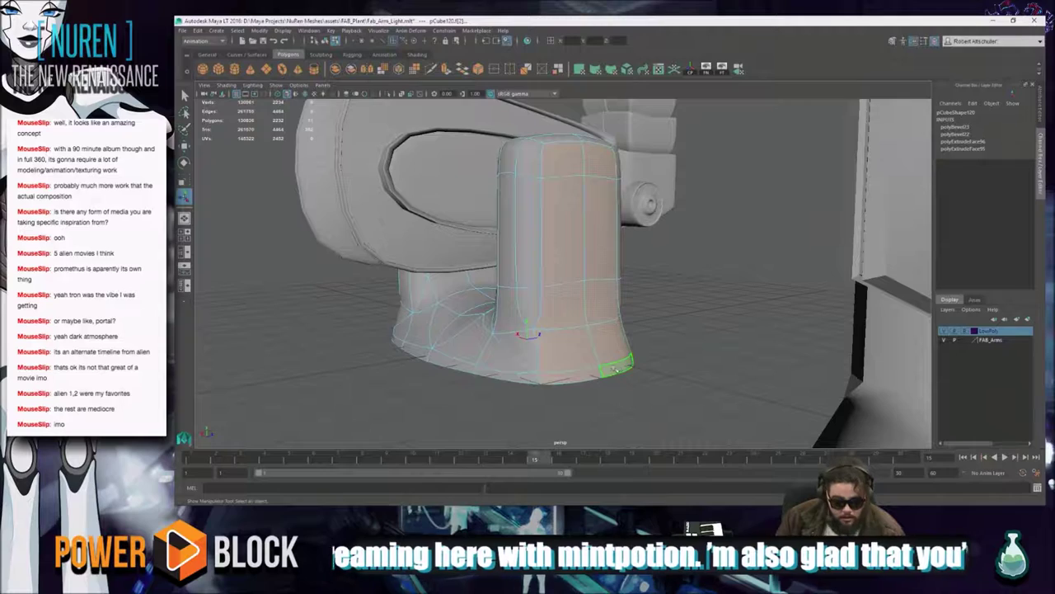
key("ctrl+b")
key("ctrl+z")
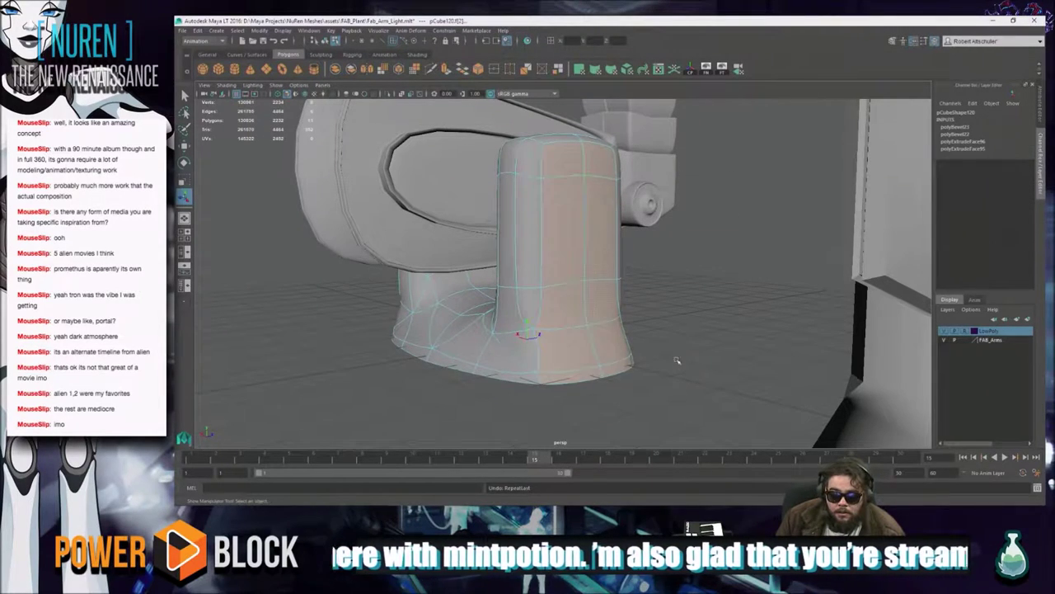
key("ctrl+e")
left_click_drag(629, 336, 569, 284, "alt")
- Select a vertical strip of faces on the leg and extrude it twice
left_click(568, 285)
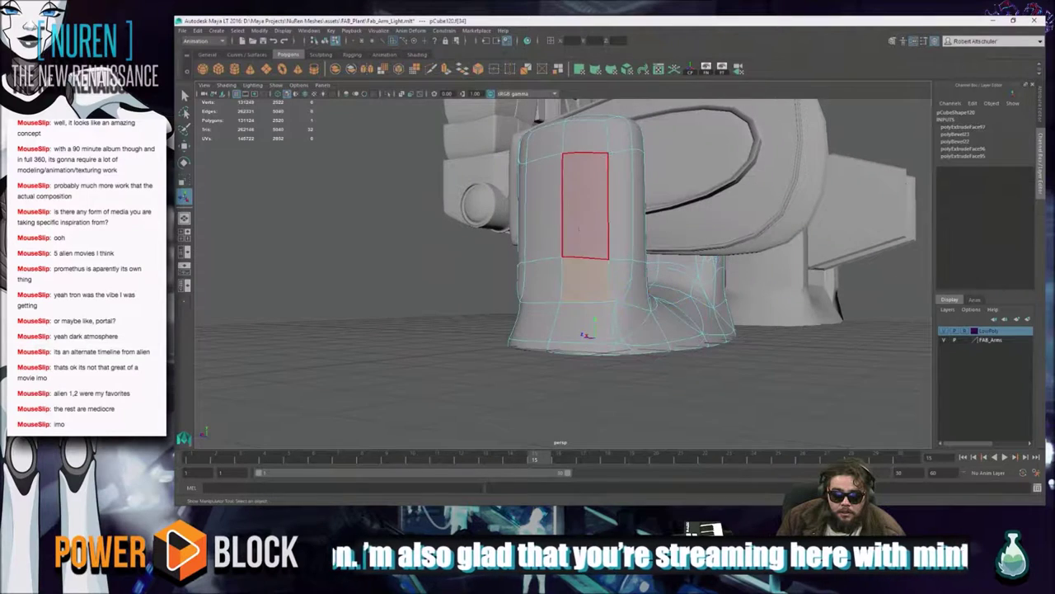
left_click(599, 177, "shift")
left_click_drag(599, 177, 601, 232, "alt")
left_click(582, 339, "shift")
left_click(599, 374, "shift")
left_click_drag(600, 374, 544, 261, "alt")
left_click(616, 321, "shift")
key("ctrl+e")
left_click_drag(657, 344, 525, 344, "alt")
key("ctrl+e")
left_click(602, 403)
- Select two faces on the seat block and bring up the move handle on them
left_click_drag(603, 402, 528, 285, "alt")
left_click(523, 241)
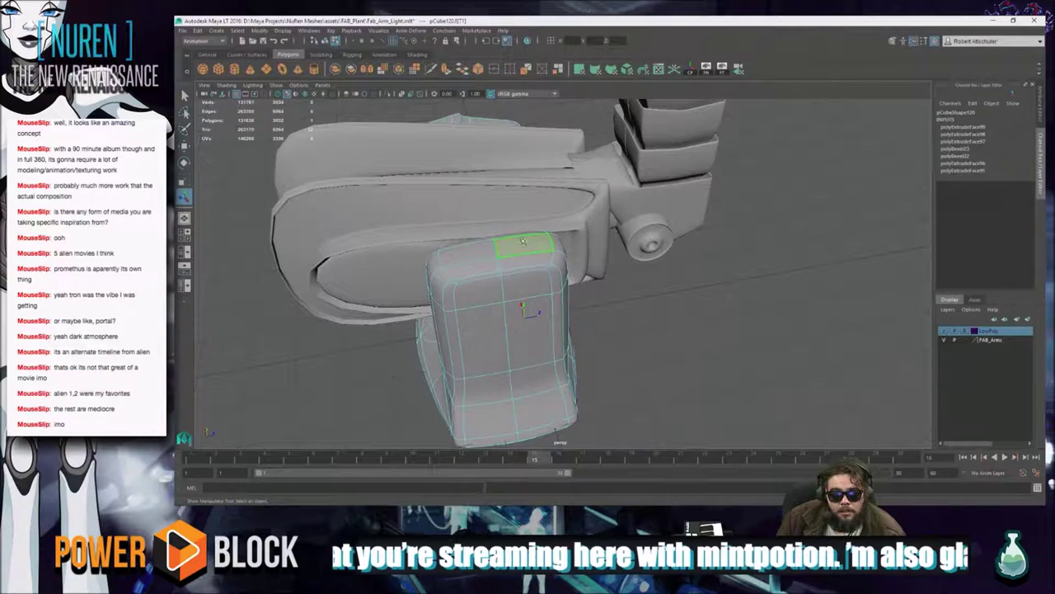
left_click_drag(486, 313, 531, 284, "alt")
left_click(559, 262, "shift")
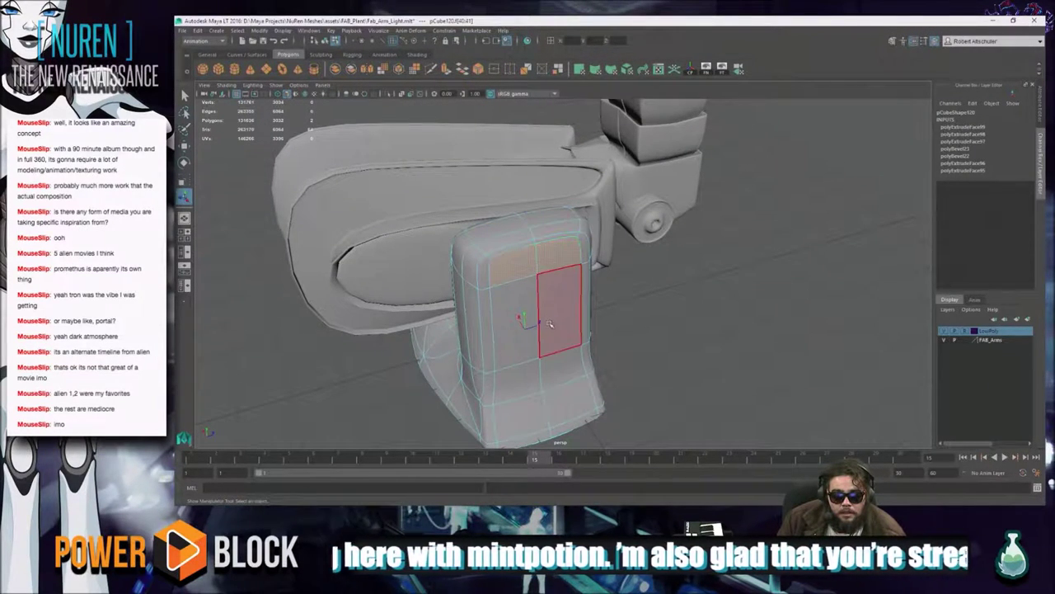
key("q")
key("w")
left_click_drag(532, 307, 596, 262, "alt")
left_click_drag(594, 299, 569, 272, "alt")
- Extrude the front panel faces and push them outward to widen the base
left_click(577, 272, "shift")
left_click(536, 346, "shift")
left_click(577, 363, "shift")
left_click(587, 387, "shift")
left_click(544, 395, "shift")
left_click_drag(546, 394, 676, 366, "alt")
key("ctrl+e")
scroll(580, 342, "up", 5)
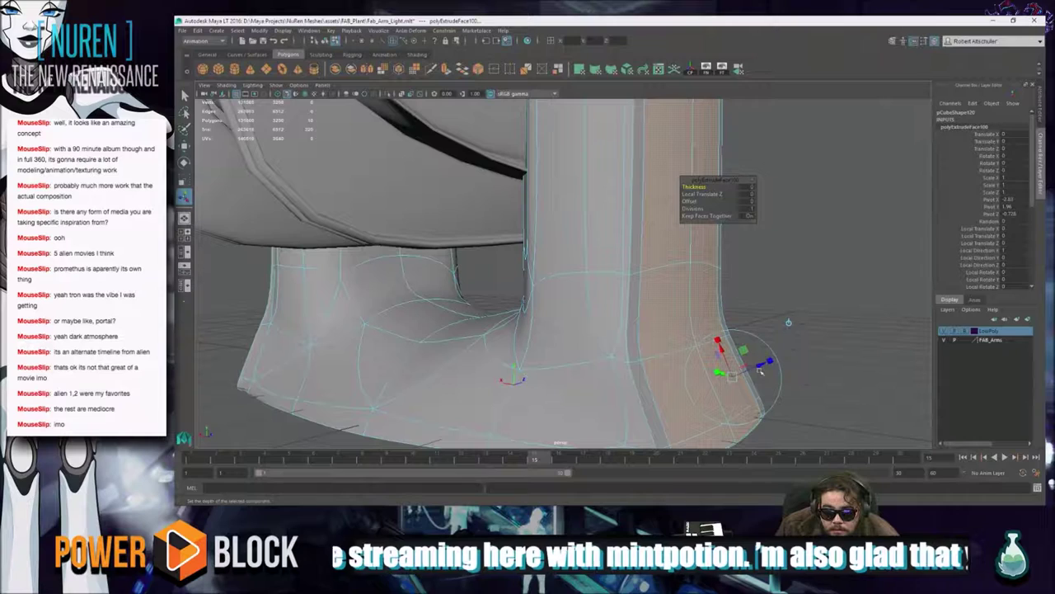
mouse_move(761, 365)
left_mouse_down()
mouse_move(819, 368)
mouse_move(773, 372)
left_mouse_up()
left_click(834, 376)
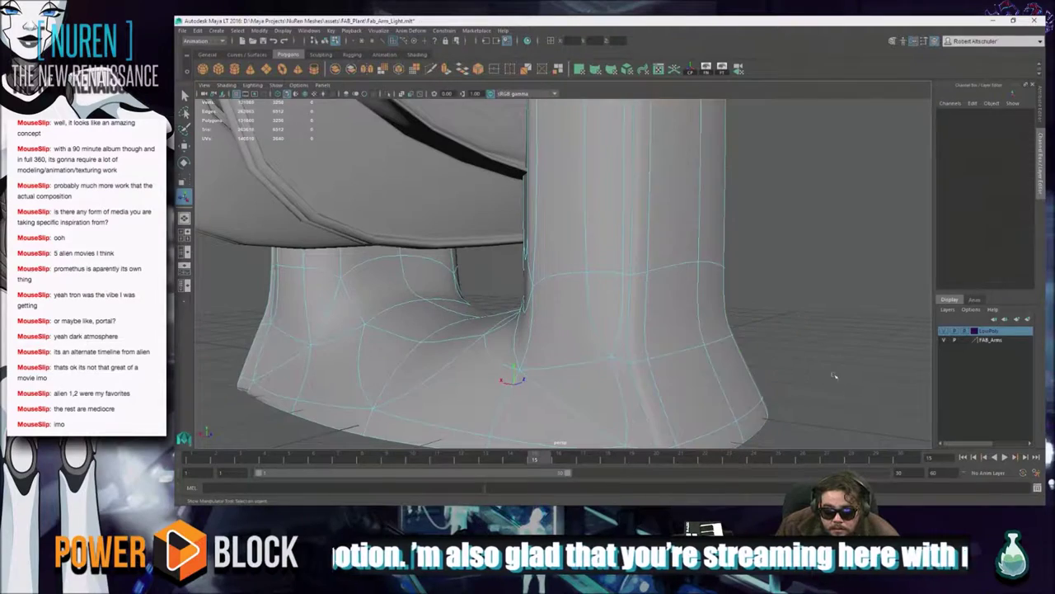
scroll(799, 382, "down", 3)
- Select a face panel on the arm's lower block and extrude it
left_click_drag(796, 381, 619, 344, "alt")
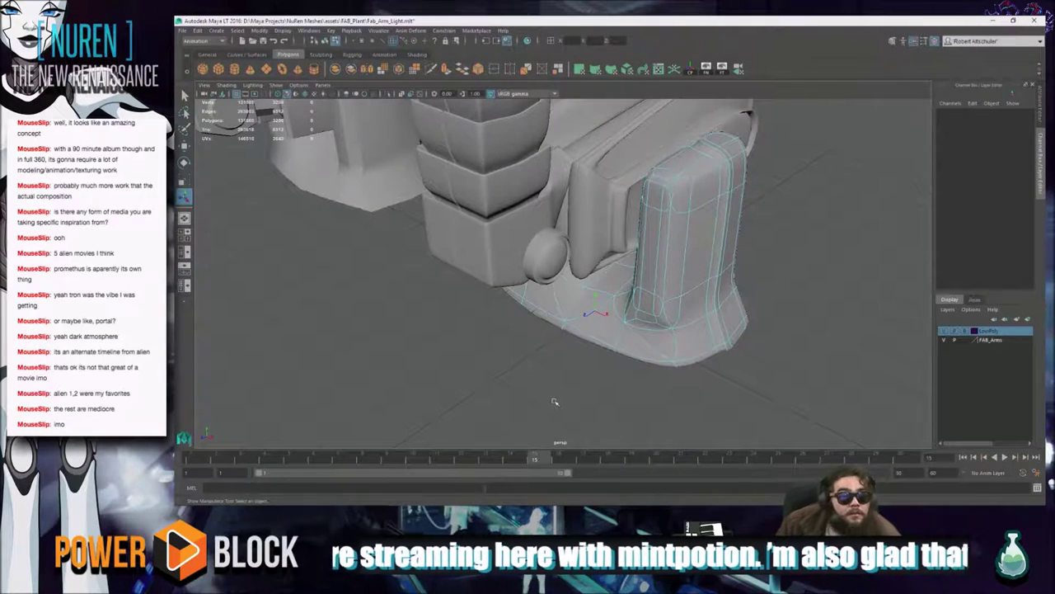
left_click_drag(555, 402, 577, 363, "alt")
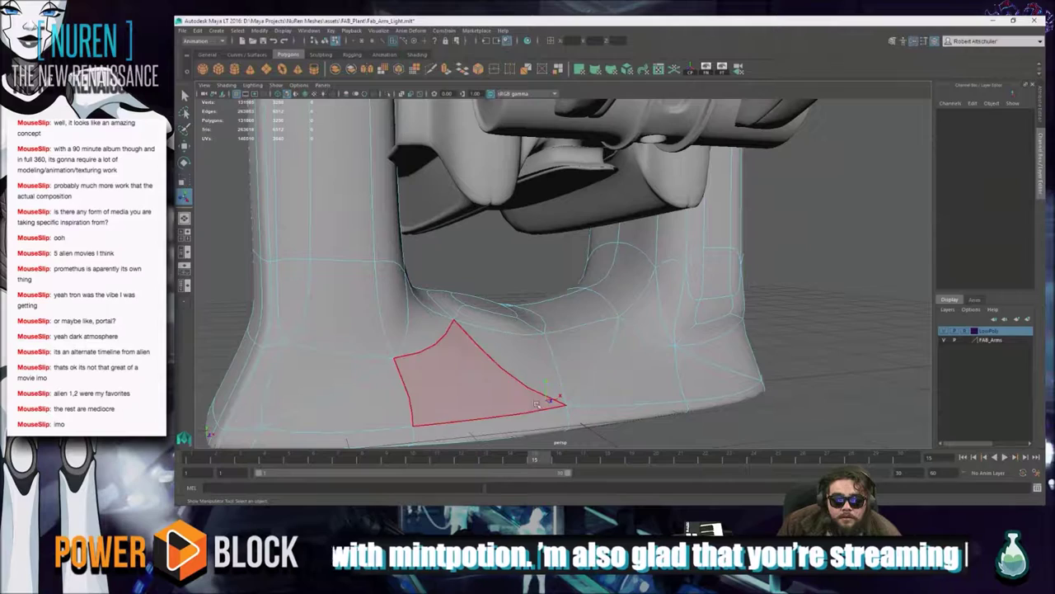
left_click(554, 372)
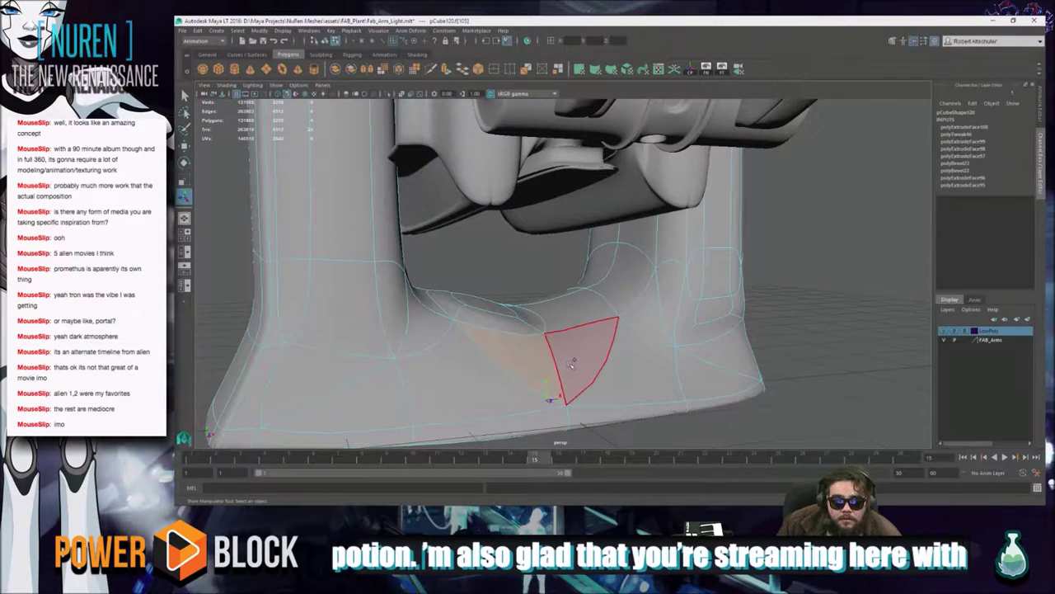
left_click_drag(536, 313, 634, 294, "alt")
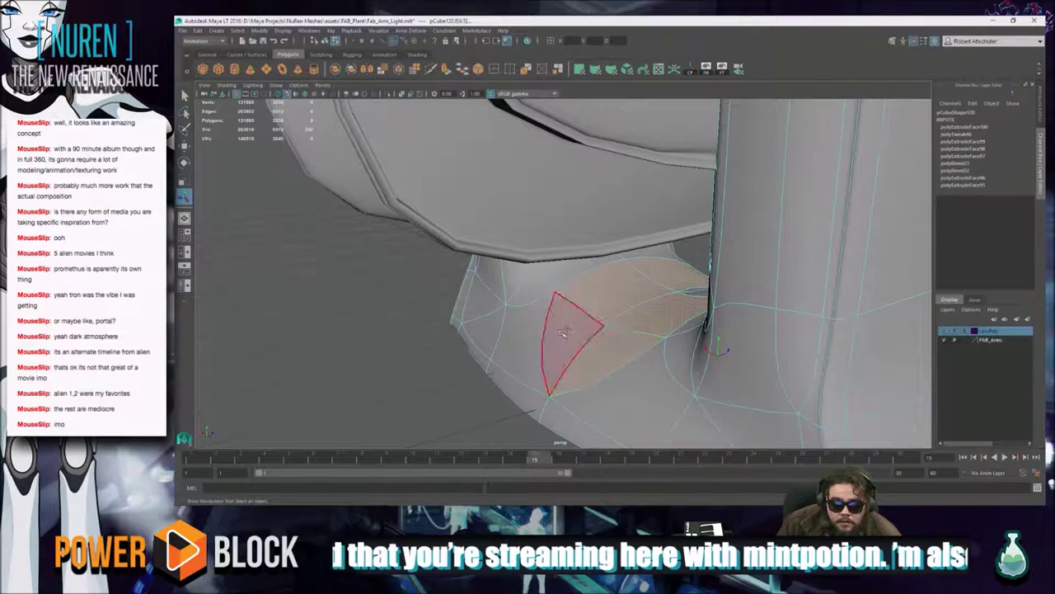
left_click_drag(641, 328, 760, 329, "alt")
left_click_drag(617, 312, 702, 295, "alt")
right_click_drag(653, 301, 656, 313, "shift")
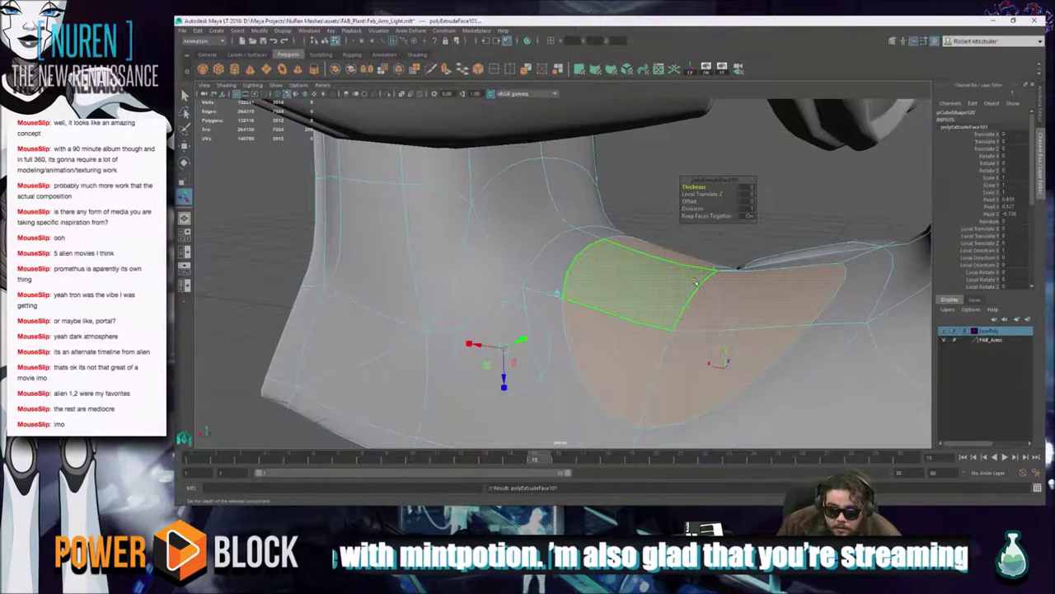
- Sink the extruded faces inward to Local Translate Z about -0.073, then clear the selection
scroll(409, 366, "up", 10)
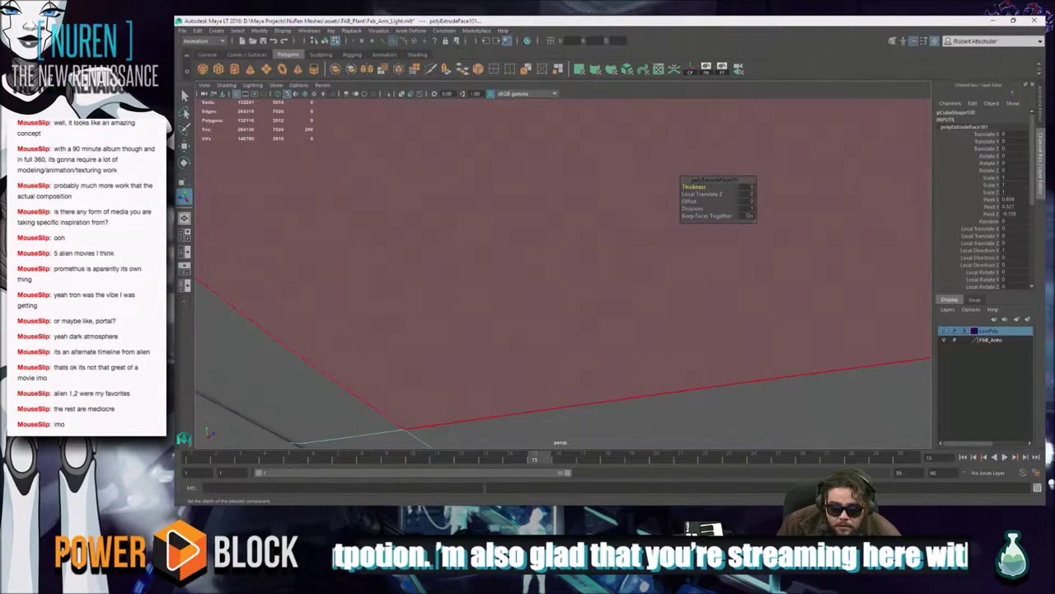
scroll(452, 372, "down", 10)
left_click_drag(429, 362, 453, 373, "alt")
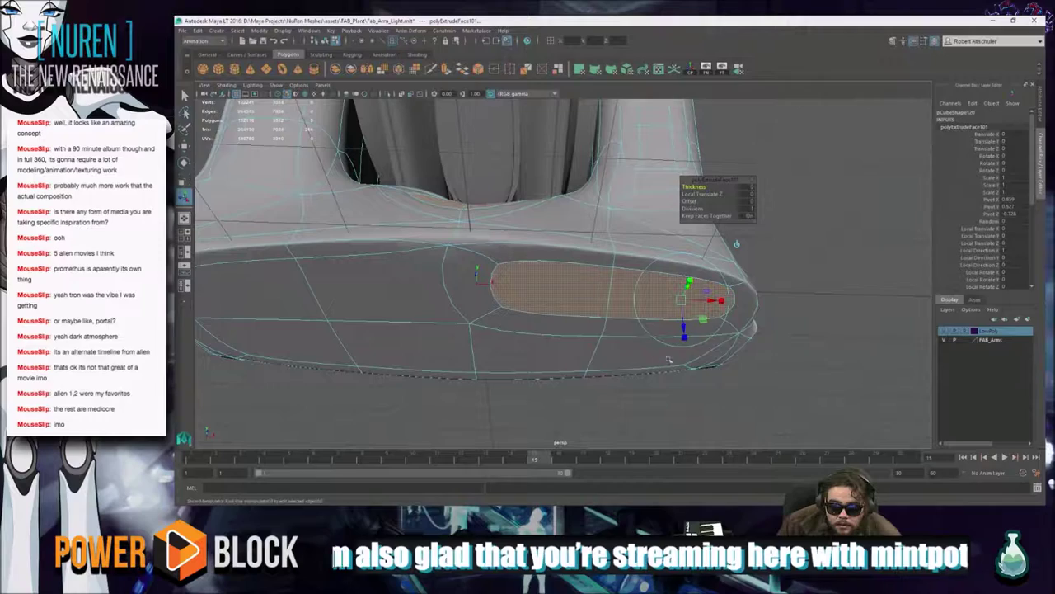
middle_click_drag(597, 308, 590, 323)
left_click_drag(591, 323, 582, 364, "alt")
left_click_drag(574, 294, 627, 334, "alt")
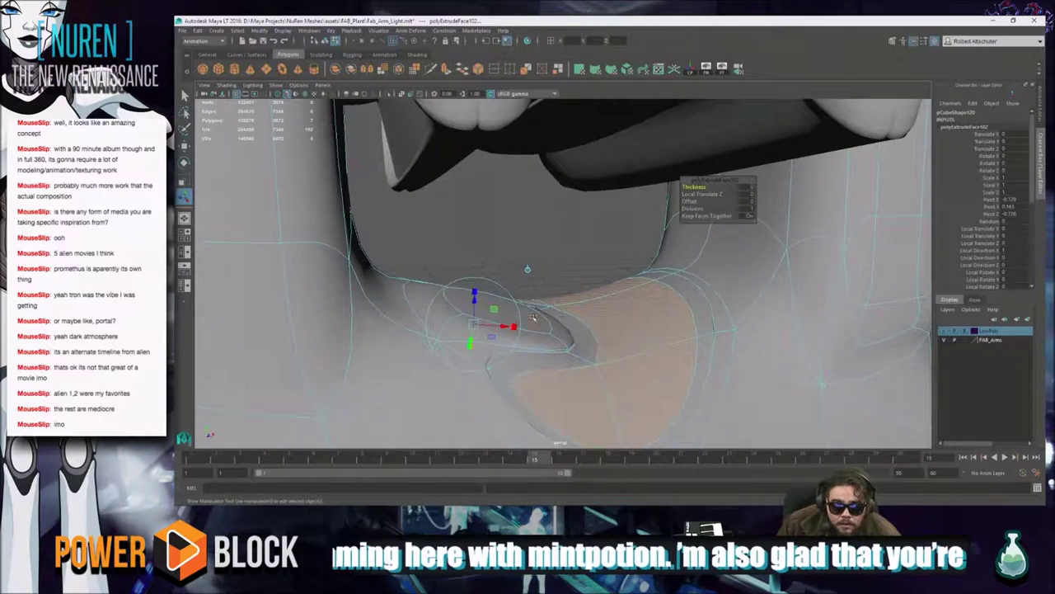
left_click_drag(474, 320, 476, 310)
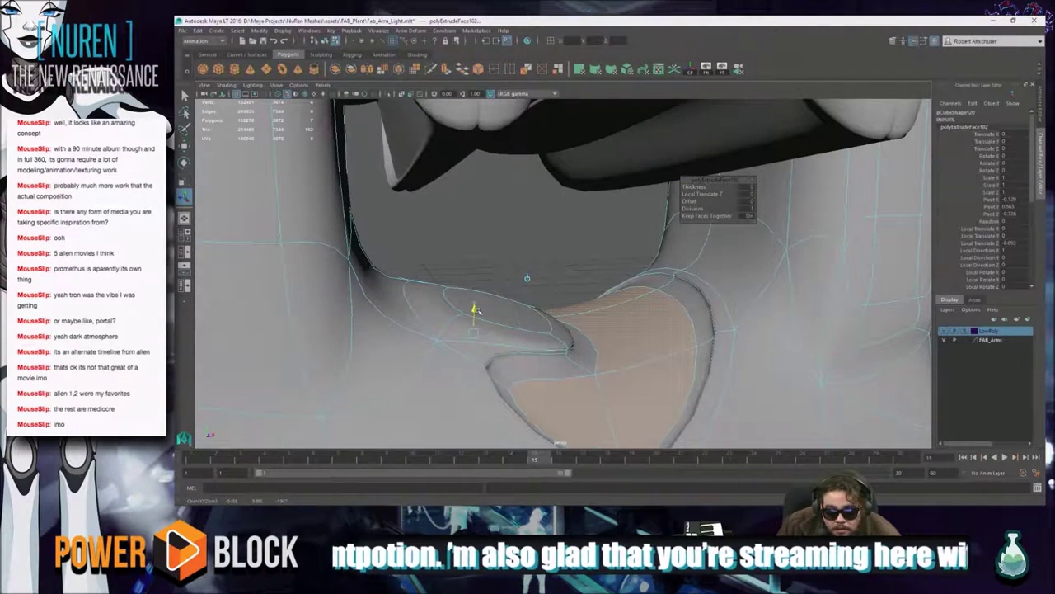
left_click(575, 346)
left_click_drag(584, 371, 574, 265, "alt")
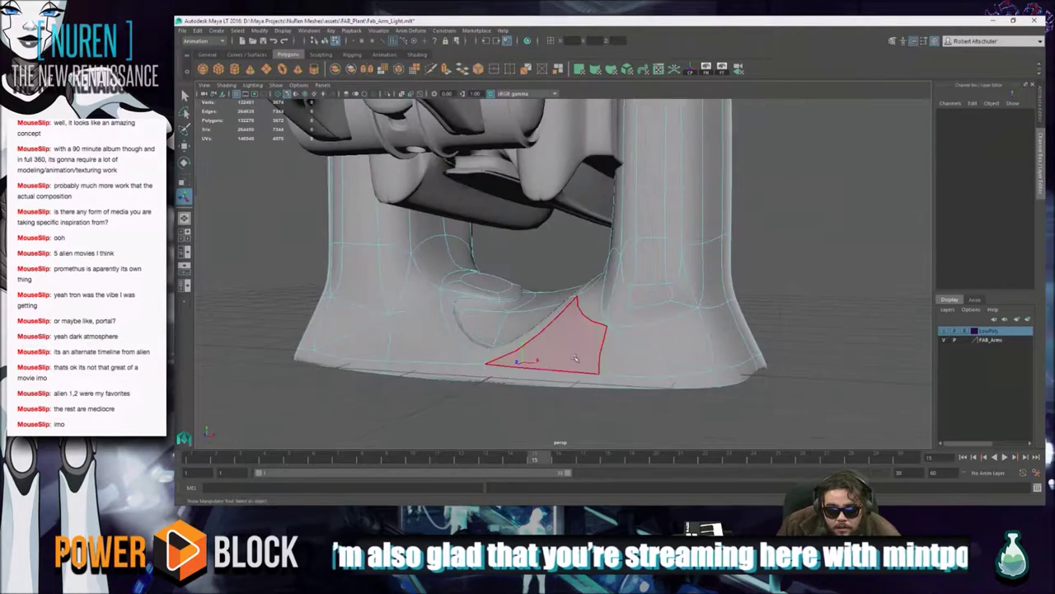
- Return to Object Mode and select the base mesh from a frontal angle
right_click(574, 264)
left_click(624, 251)
left_click_drag(804, 332, 483, 352, "alt")
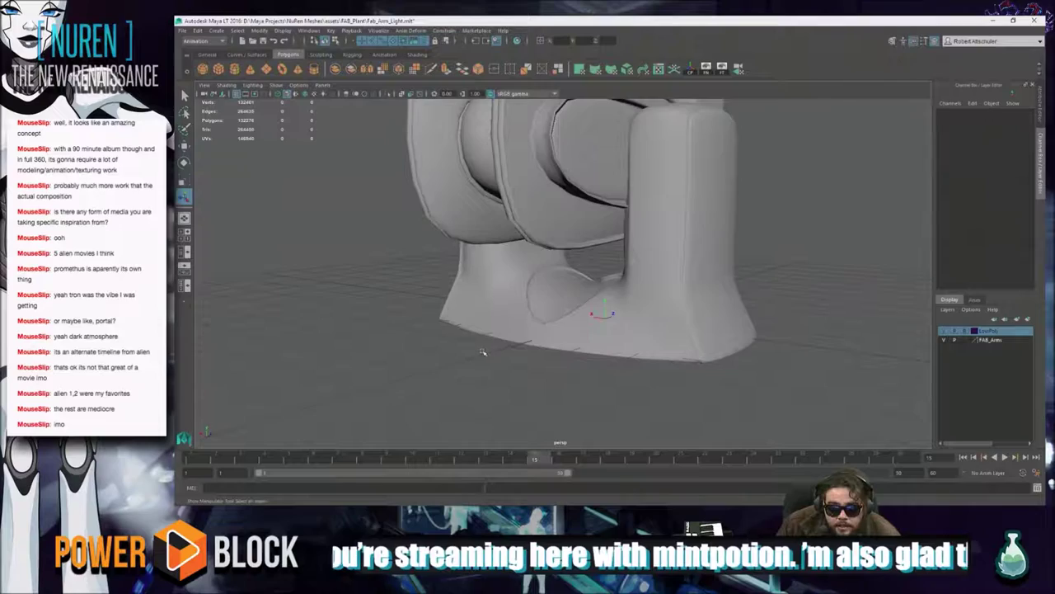
left_click_drag(558, 334, 740, 355, "alt")
left_click_drag(633, 325, 652, 305, "alt")
left_click(642, 303)
- Switch the base to face mode and pick the larger face above the bottom strip
scroll(652, 305, "up", 3)
right_click_drag(670, 265, 665, 339)
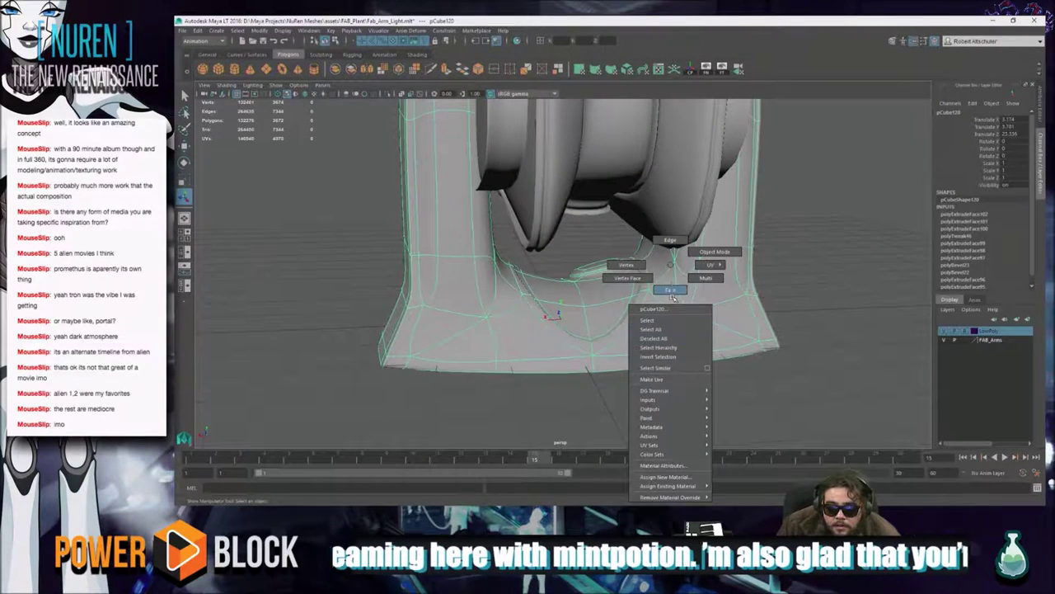
right_click_drag(672, 295, 670, 291)
left_click(664, 321)
left_click(659, 336)
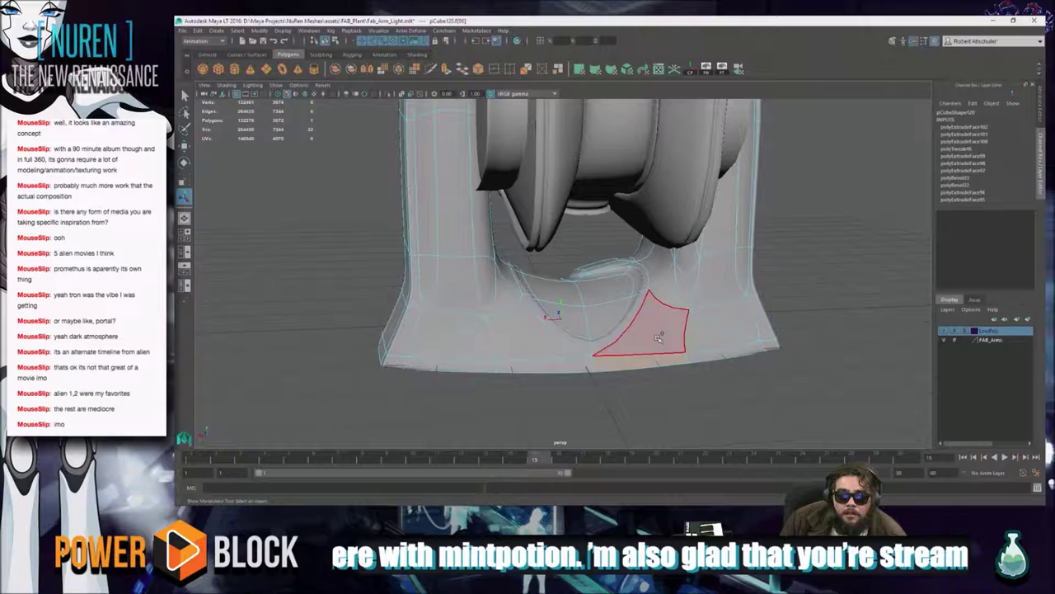
- Add a strip of faces running up the base's leg to the selection
left_click_drag(689, 262, 650, 373, "alt")
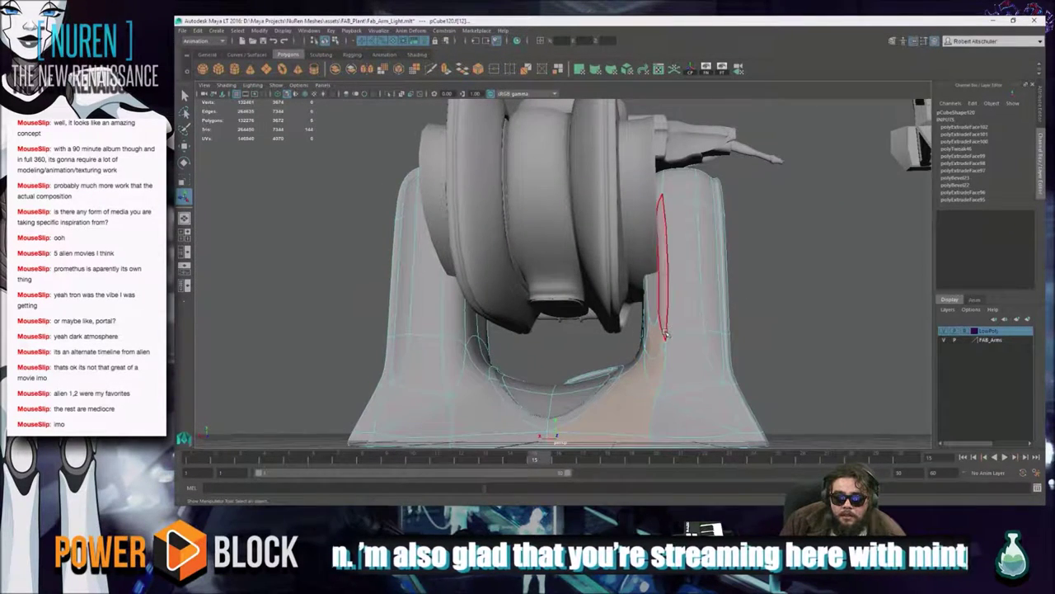
left_click_drag(656, 301, 672, 306, "alt")
left_click(670, 308, "shift")
left_click(692, 193, "shift")
left_click_drag(693, 193, 557, 243, "alt")
left_click(558, 244, "shift")
left_click_drag(577, 295, 514, 169, "alt")
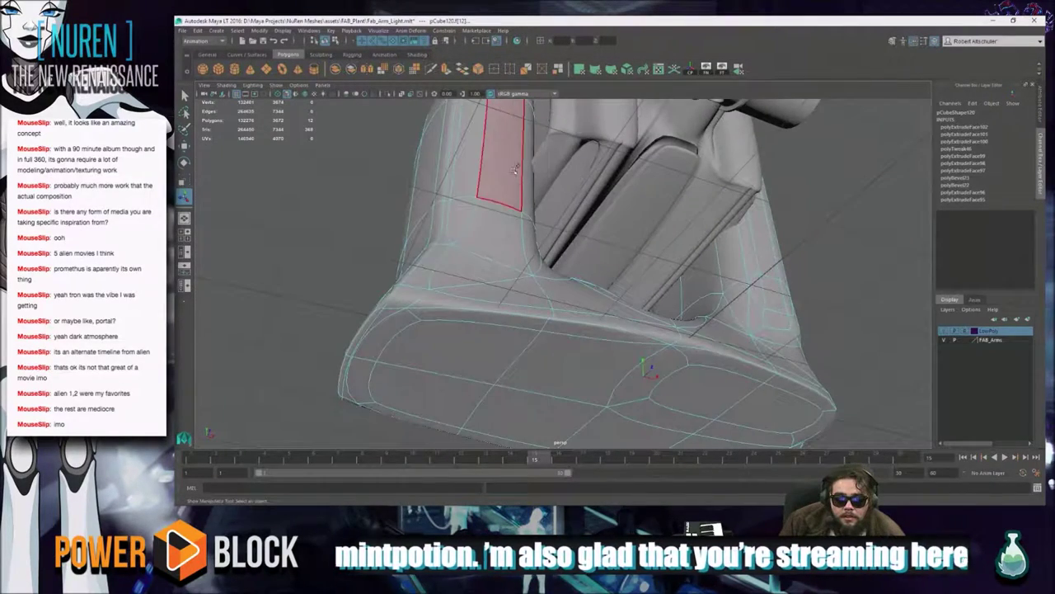
left_click(515, 169, "shift")
left_click(476, 268, "shift")
left_click_drag(475, 269, 697, 330, "alt")
left_click(688, 312, "shift")
- Try a bevel and undo it, then extrude the leg faces twice and push them inward
key("ctrl+b")
key("ctrl+z")
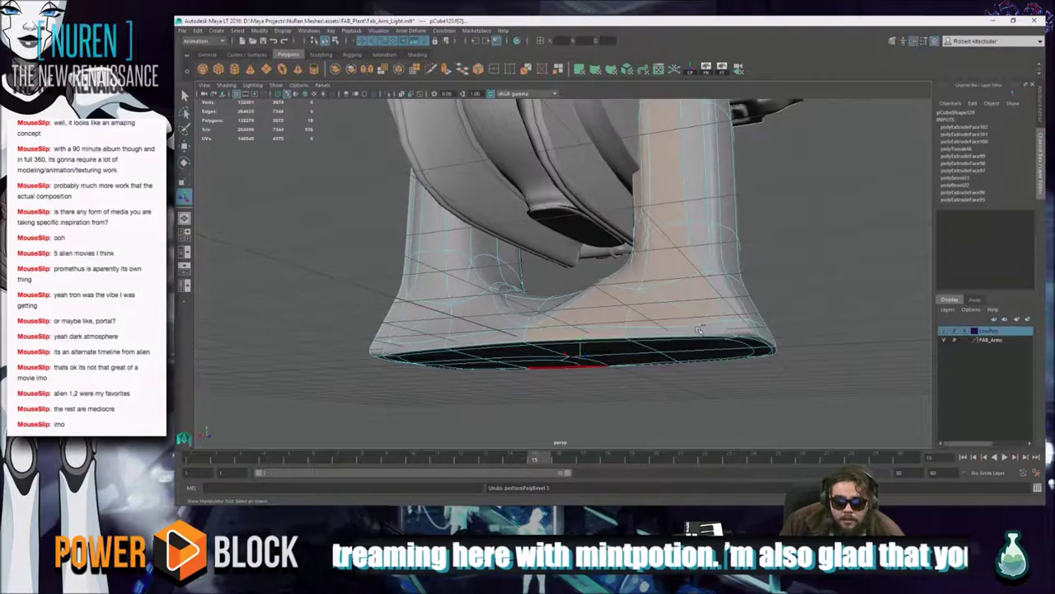
right_click_drag(685, 301, 684, 272, "shift")
left_click_drag(684, 272, 538, 298, "alt")
key("ctrl+e")
left_click_drag(537, 299, 541, 290)
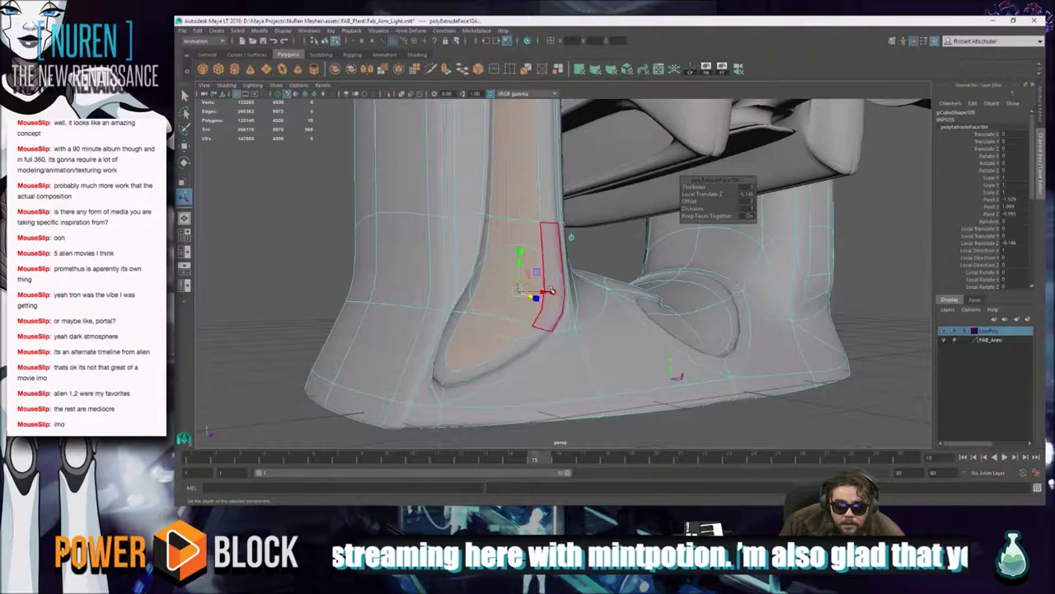
left_click_drag(549, 290, 541, 295)
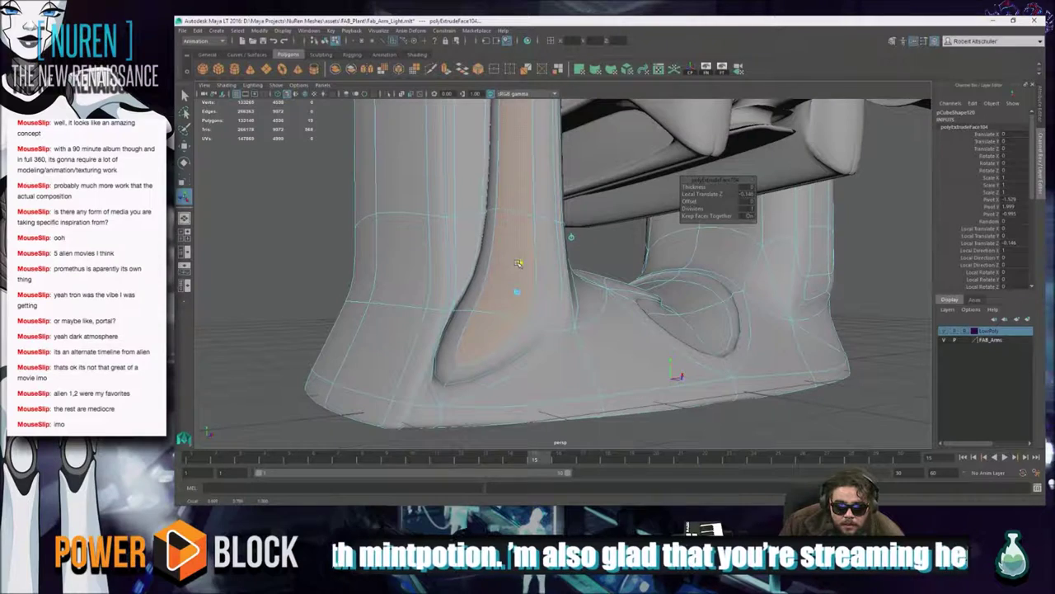
- Go back to Object Mode and reselect the base mesh from the front
left_click_drag(519, 262, 519, 326, "alt")
right_click_drag(542, 309, 541, 276)
left_click(852, 333)
left_click_drag(783, 343, 476, 327, "alt")
left_click_drag(578, 322, 719, 300, "alt")
left_click(595, 328)
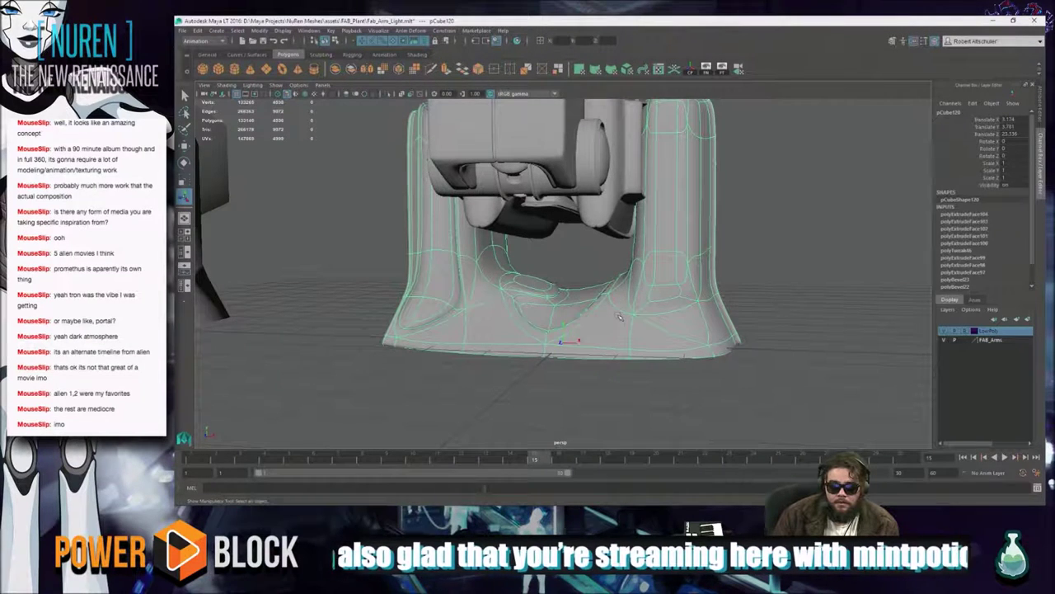
- Select the foot's side faces, including the triangular one, a lower face and a leg face
right_click(619, 316)
left_click(618, 290)
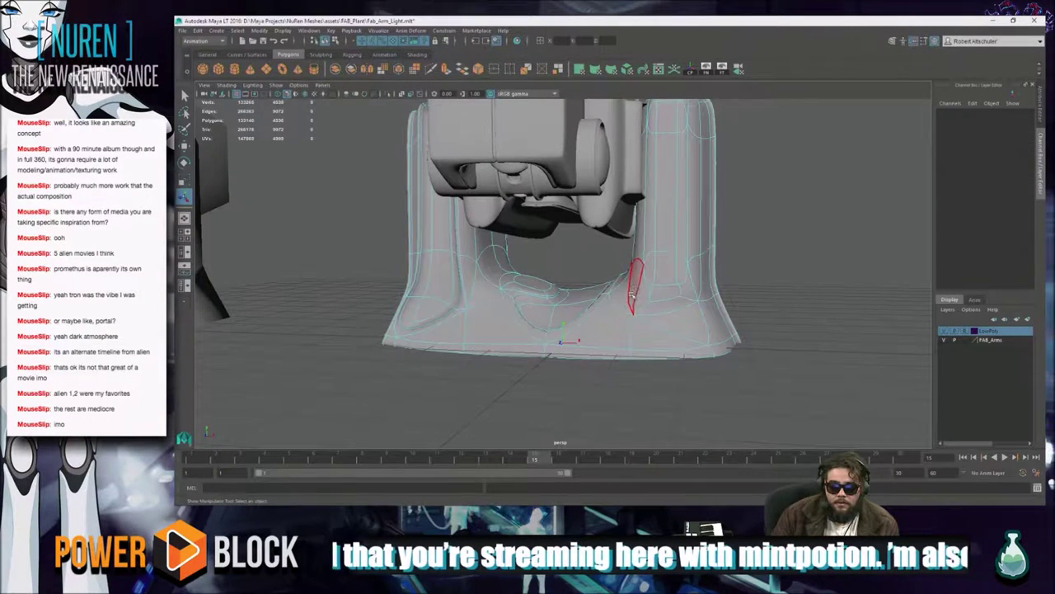
left_click(624, 298)
left_click(621, 327, "shift")
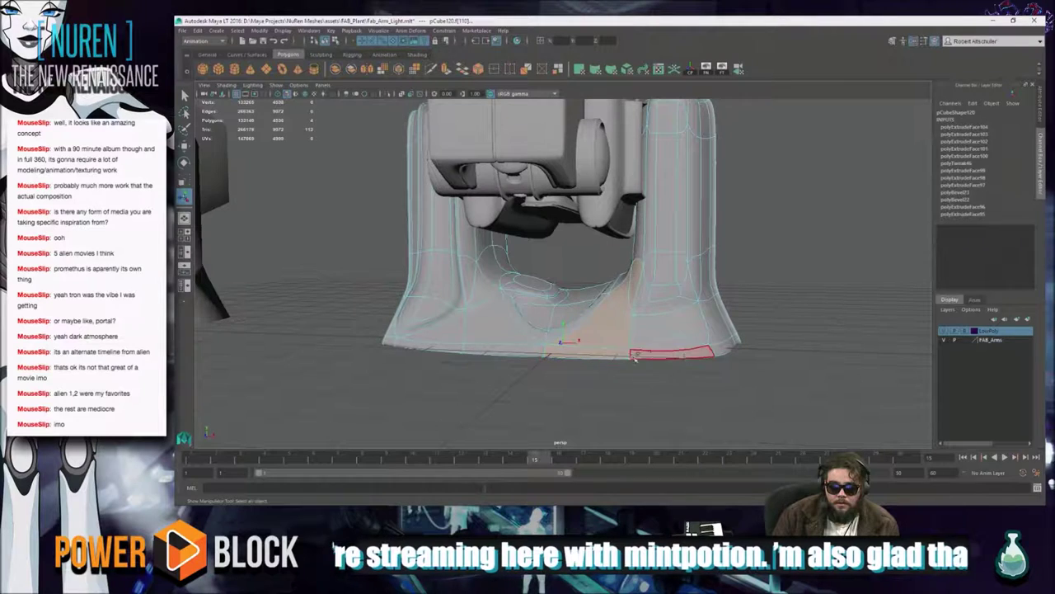
left_click(681, 329, "shift")
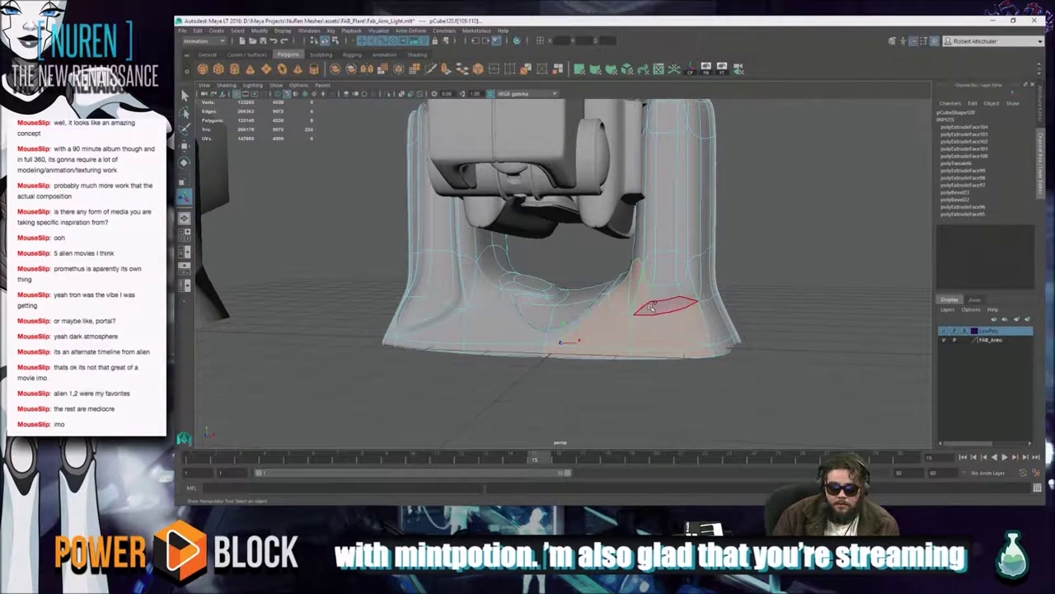
left_click_drag(660, 326, 620, 328, "alt")
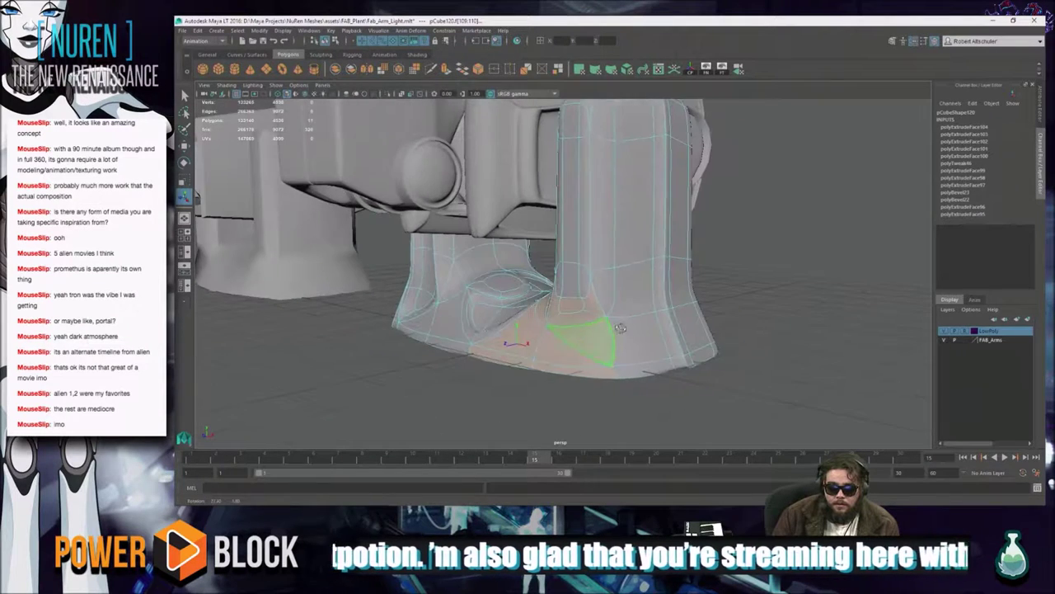
left_click(637, 337, "shift")
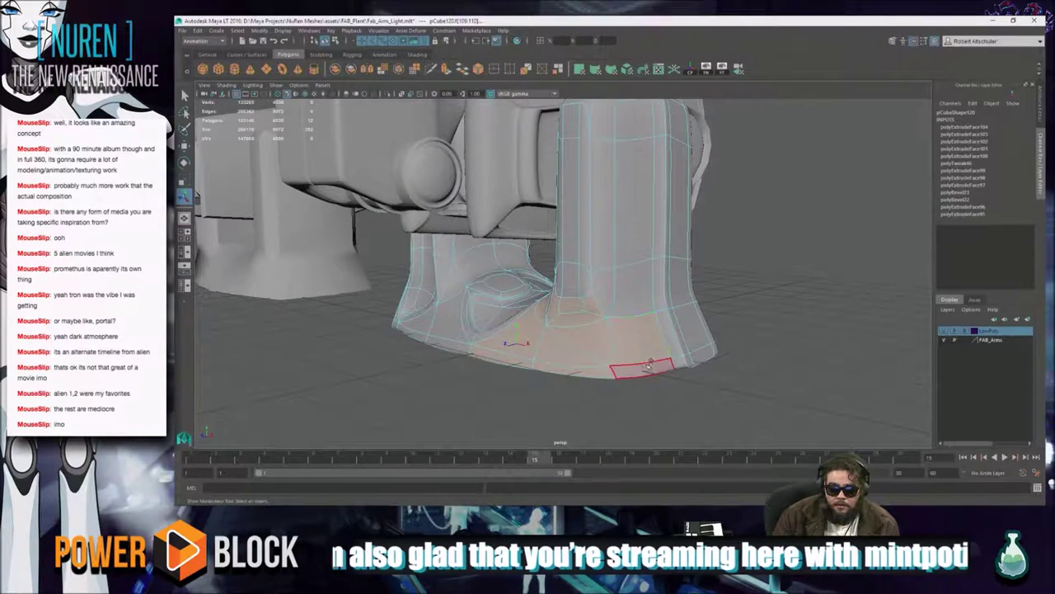
left_click(643, 286, "shift")
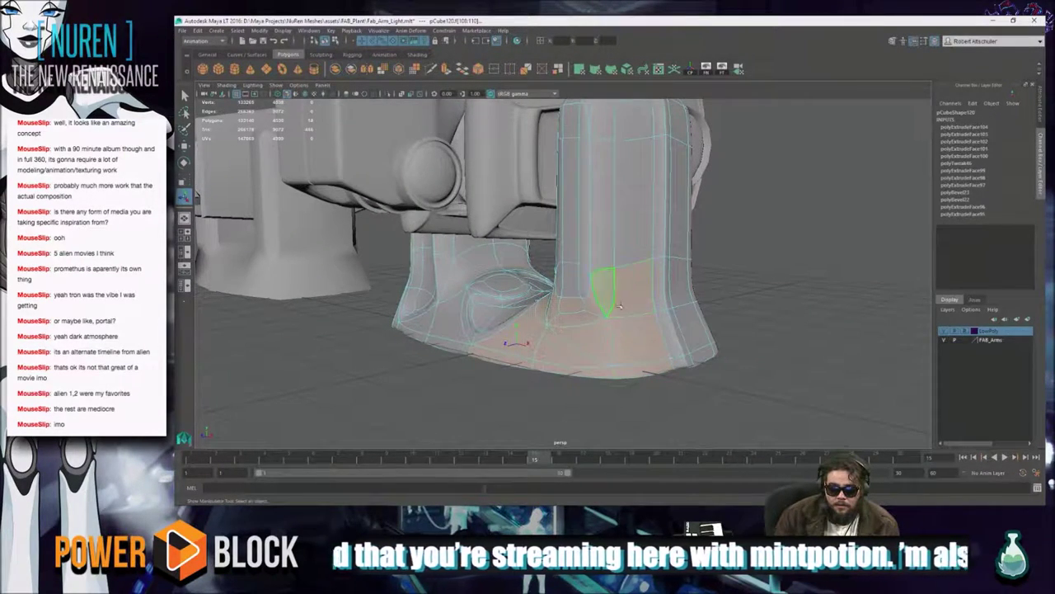
- Extrude the selected foot faces and push them outward
right_click_drag(641, 292, 642, 317, "shift")
left_click_drag(642, 316, 627, 272, "alt")
scroll(726, 347, "up", 8)
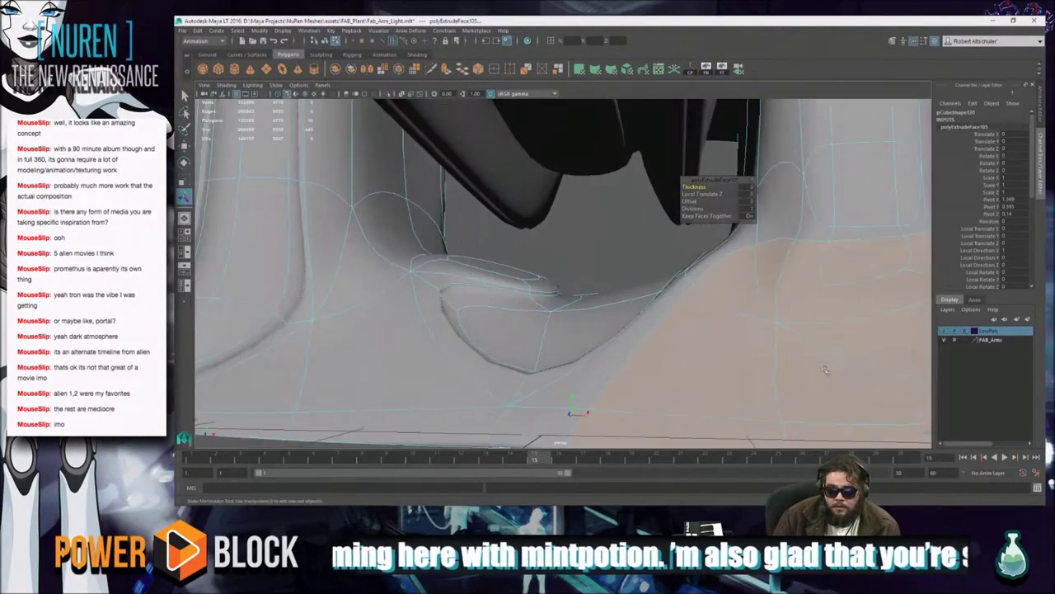
scroll(747, 357, "down", 6)
left_click_drag(748, 357, 505, 315, "alt")
left_click_drag(347, 371, 363, 366)
- Add two more outward extrusions, then clear the selection and view the whole arm
key("ctrl+e")
left_click_drag(342, 370, 399, 352)
key("ctrl+e")
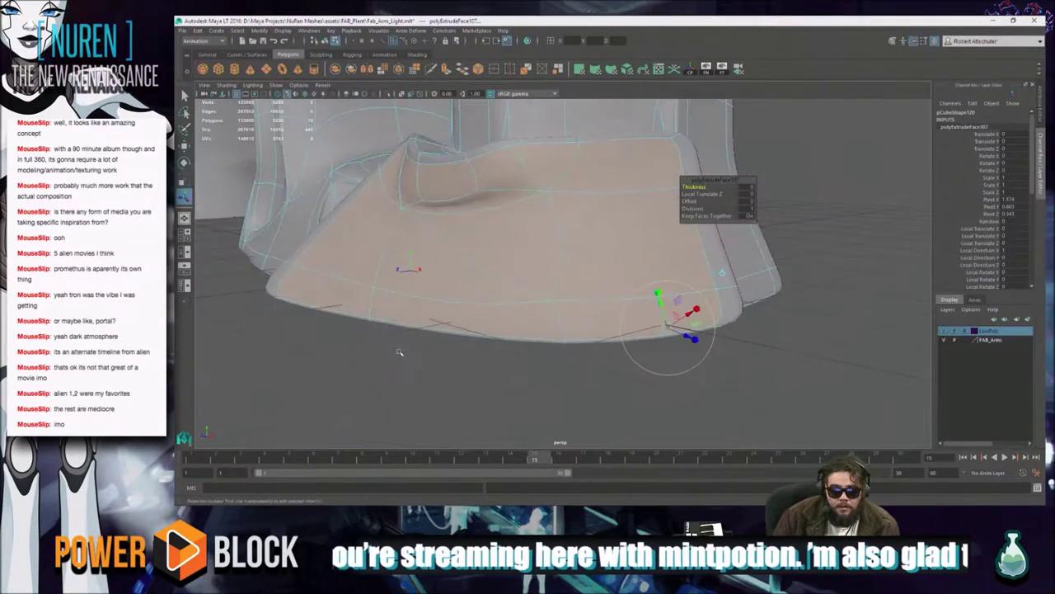
left_click(819, 293)
left_click_drag(819, 293, 495, 286, "alt")
right_click_drag(495, 286, 457, 270, "alt")
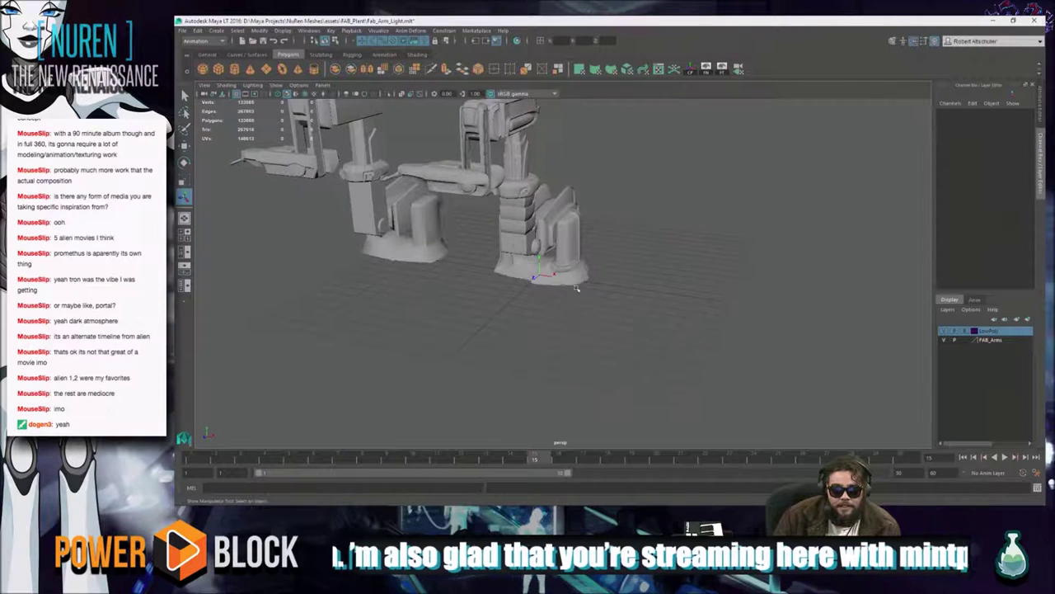
right_click_drag(577, 288, 665, 269)
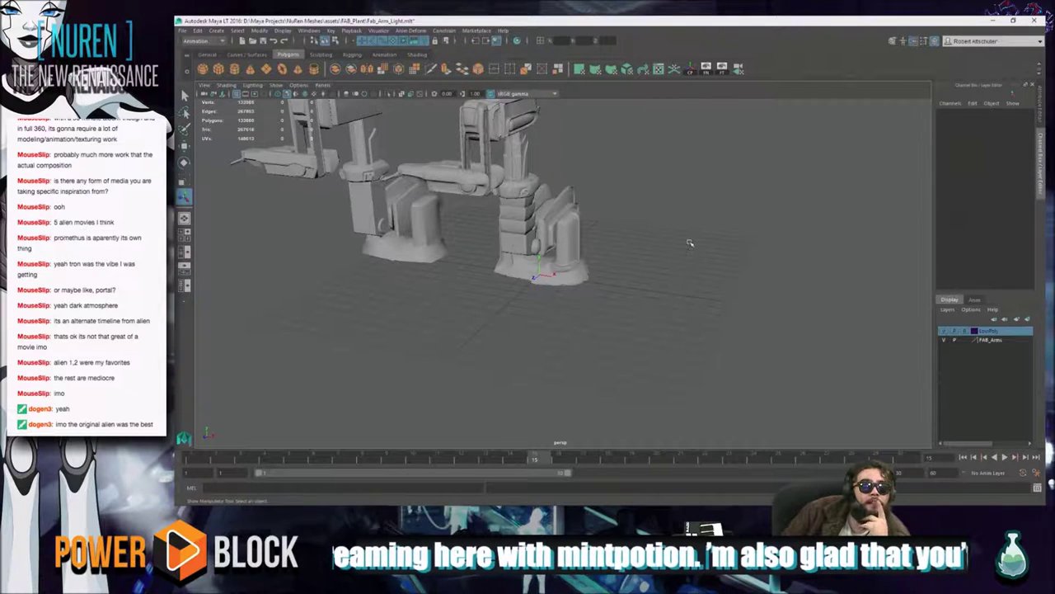
left_click_drag(570, 220, 622, 255, "alt")
key("alt+space")
key("Escape")
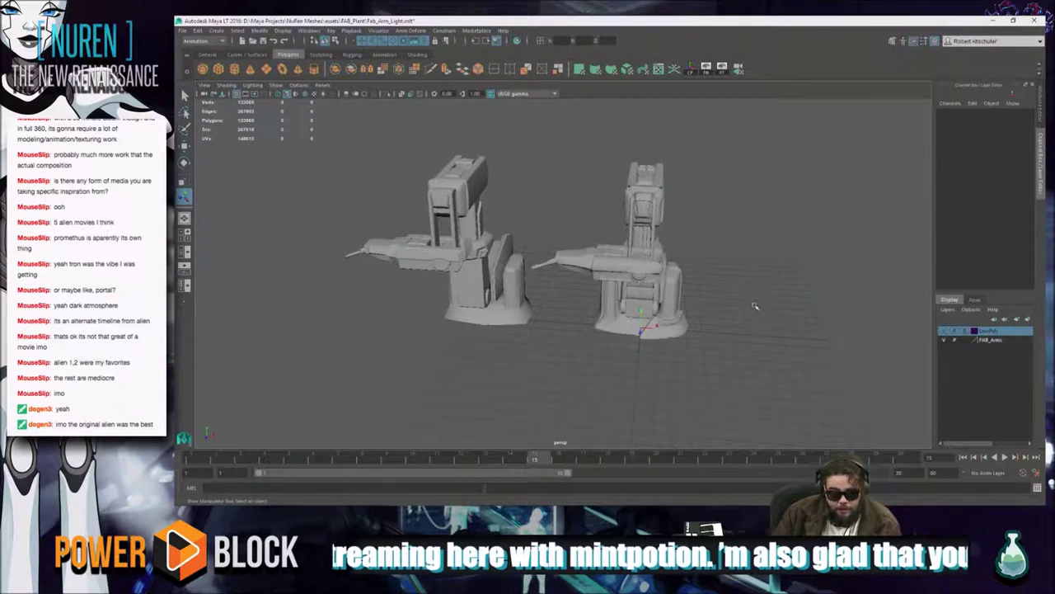
left_click_drag(710, 282, 635, 270, "alt")
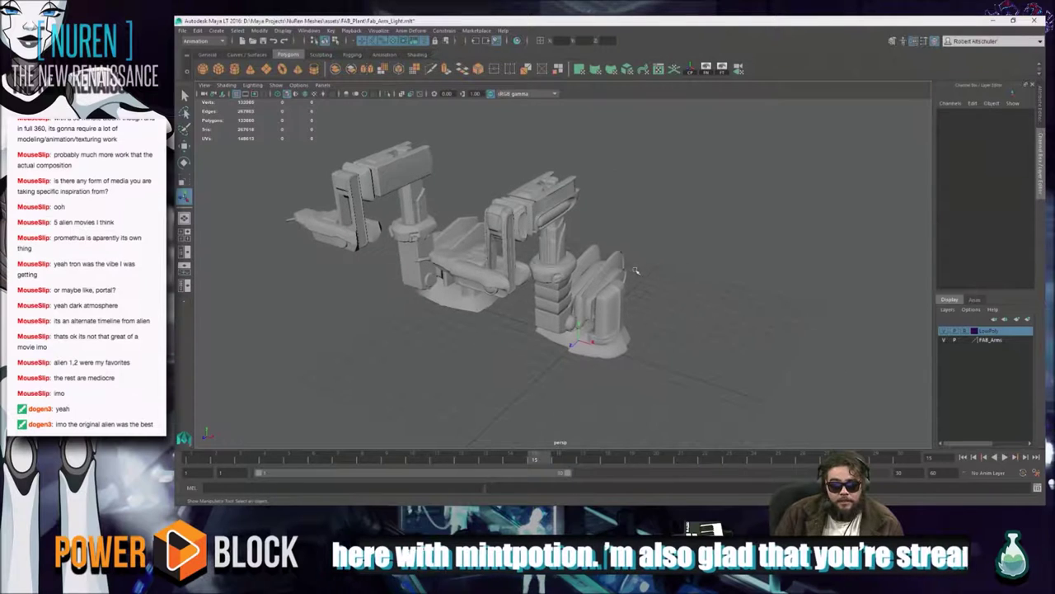
left_click_drag(576, 261, 644, 267, "alt")
scroll(510, 232, "up", 5)
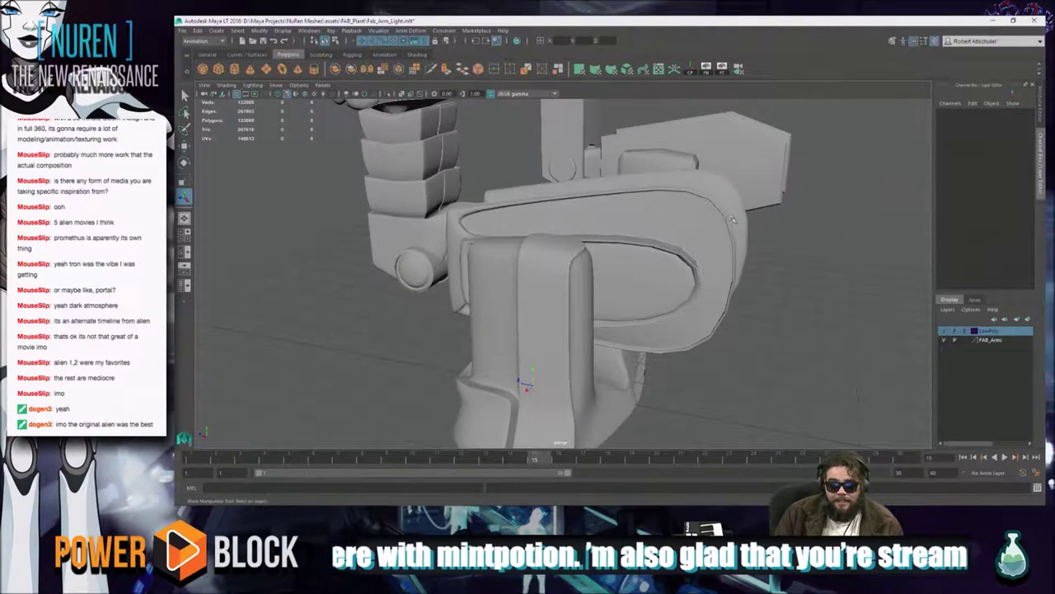
left_click(714, 220)
- Insert two edge loops around the curved arm piece pCube121 with the Insert Edge Loop Tool
right_click(691, 217)
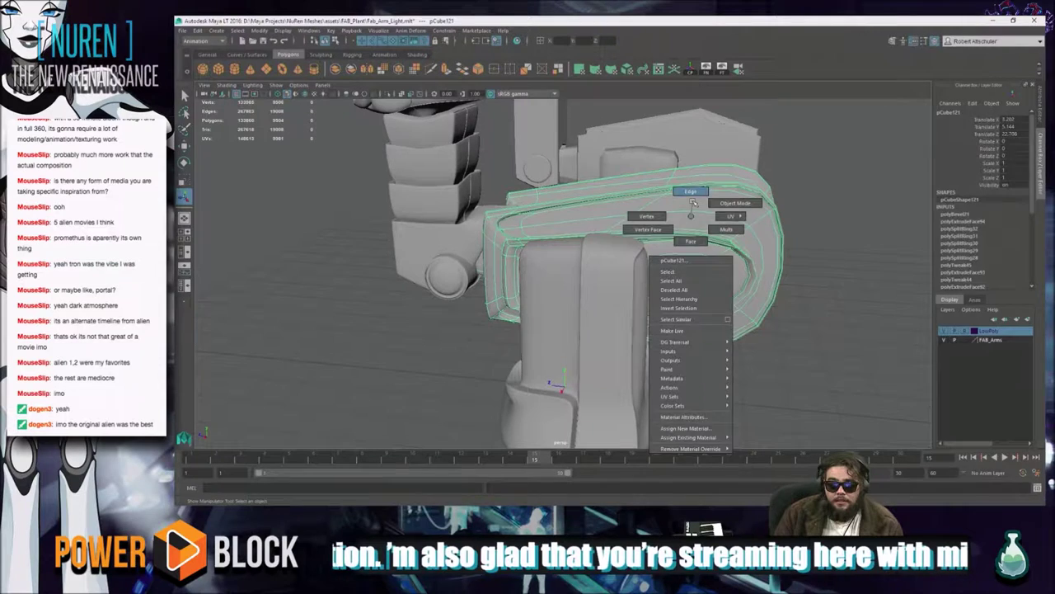
left_click(692, 202)
right_click(699, 212, "shift")
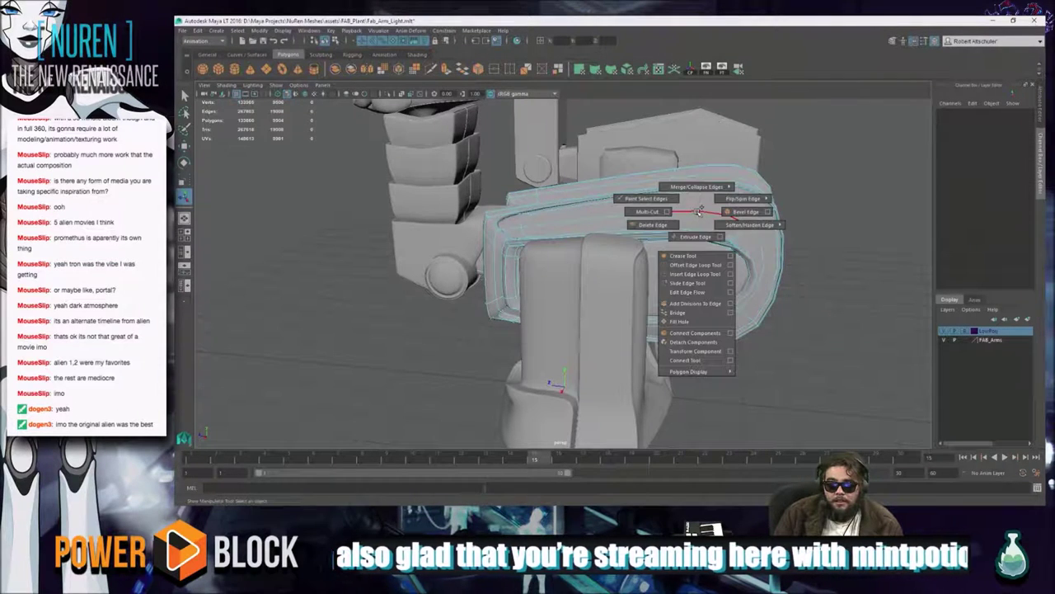
left_click(703, 274)
left_click(708, 211)
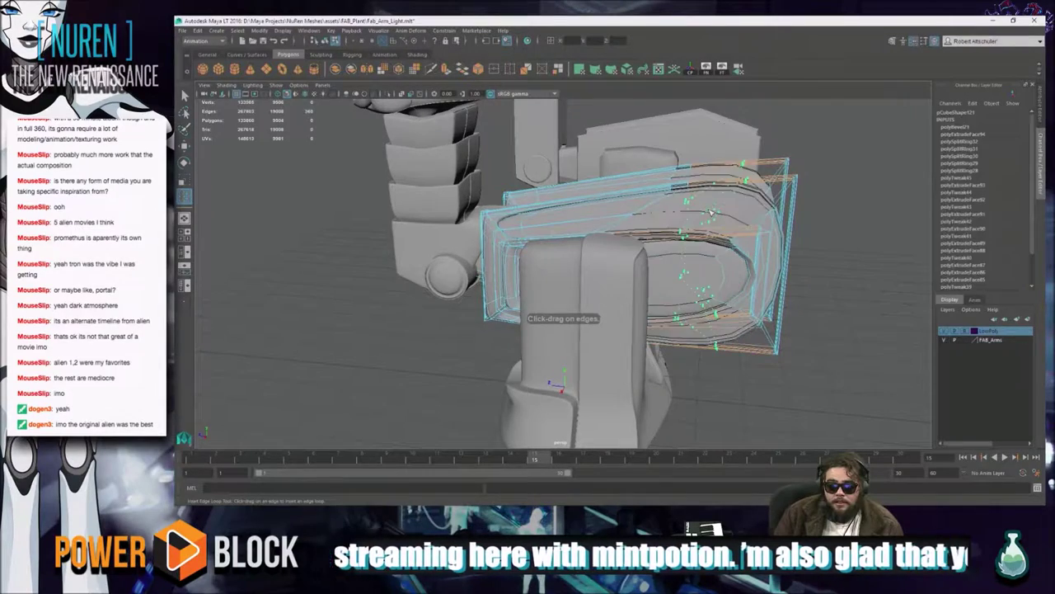
left_click(711, 212)
left_click_drag(710, 238, 666, 226, "alt")
- Clear the selection, zoom out to both arm assemblies and turn on textured display
right_click_drag(666, 226, 720, 193)
scroll(743, 258, "down", 5)
left_click_drag(626, 276, 713, 346, "alt")
scroll(664, 327, "down", 3)
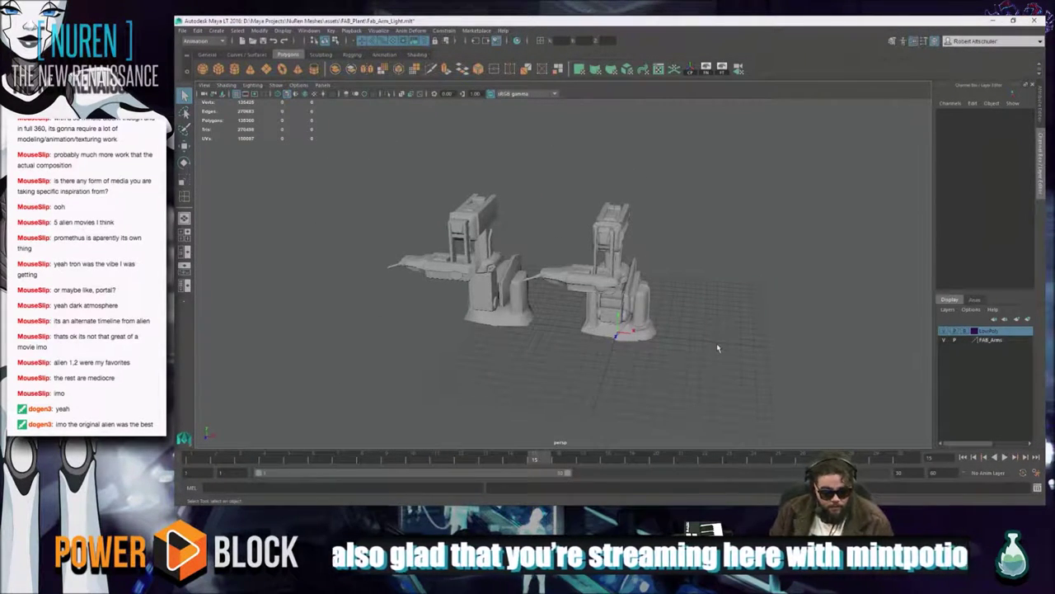
key("6")
left_click_drag(706, 358, 726, 398, "alt")
- Marquee-select the right arm, move it further right, then maximise the viewport
left_click_drag(713, 174, 533, 383)
key("w")
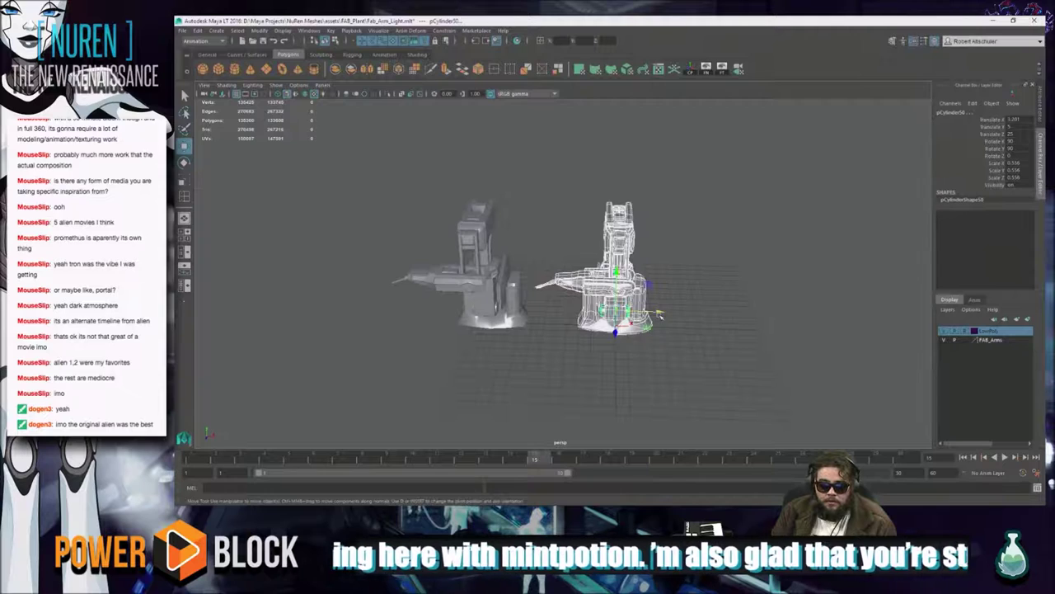
left_click_drag(658, 315, 742, 311)
left_click(722, 345)
right_click(722, 345)
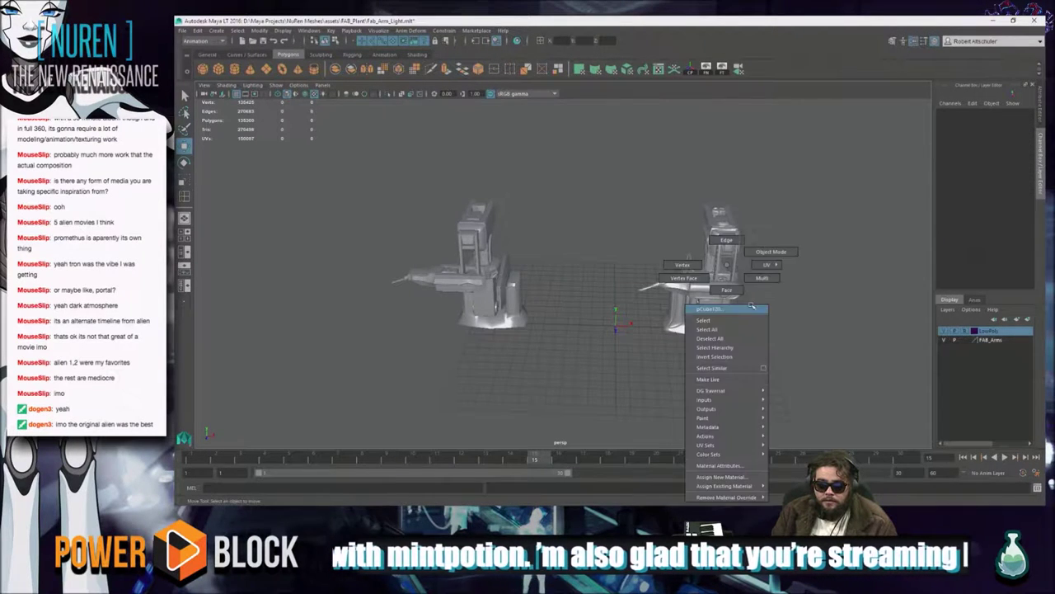
mouse_move(722, 344)
left_mouse_down("alt")
mouse_move(693, 338)
mouse_move(792, 363)
mouse_move(746, 309)
mouse_move(747, 363)
mouse_move(733, 351)
left_mouse_up("alt")
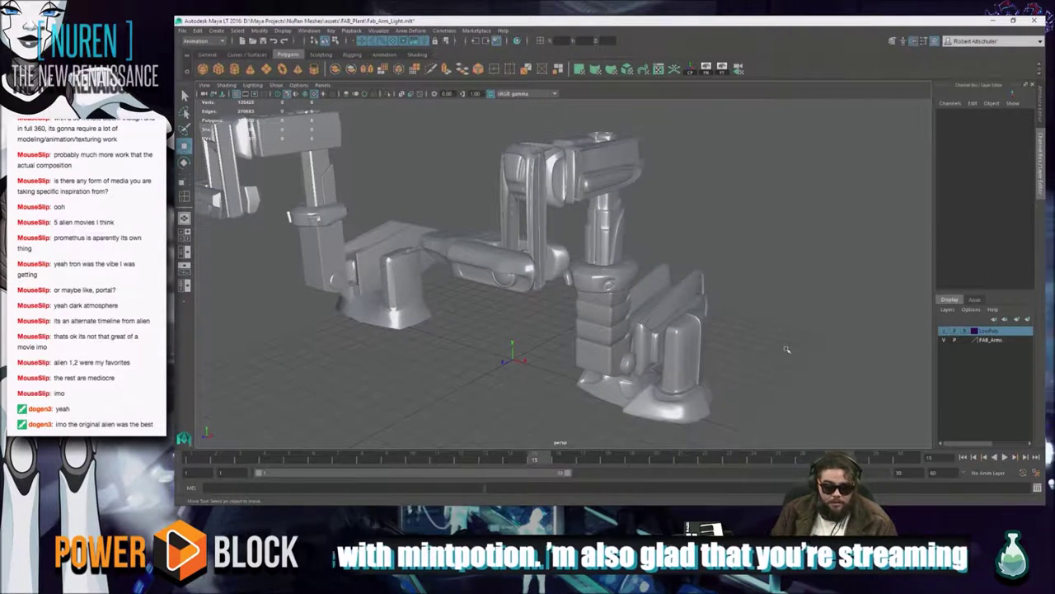
key("ctrl+space")
left_click_drag(817, 343, 830, 399, "alt")
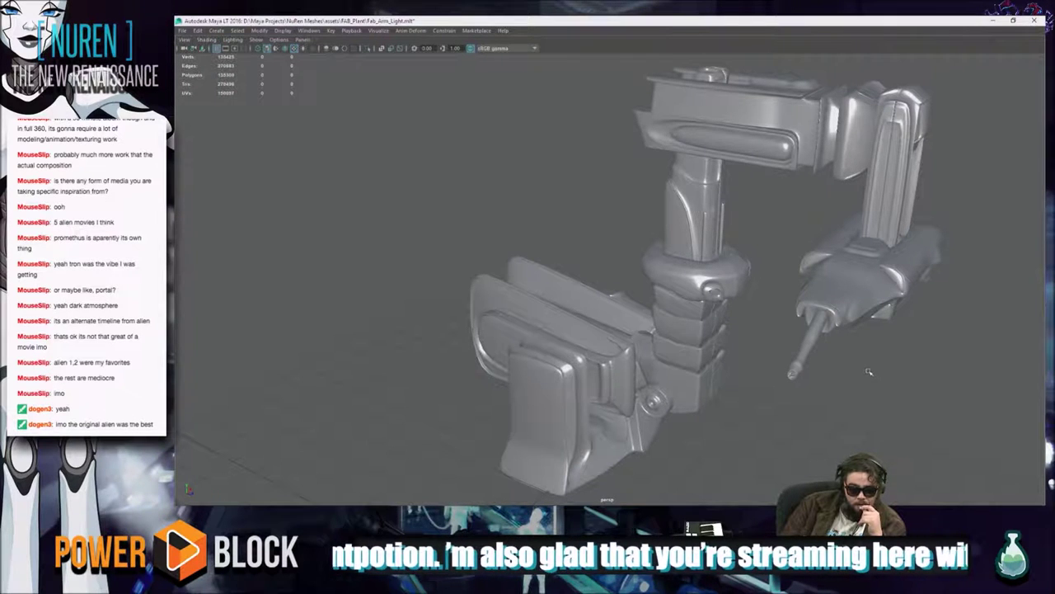
key("space")
key("space")
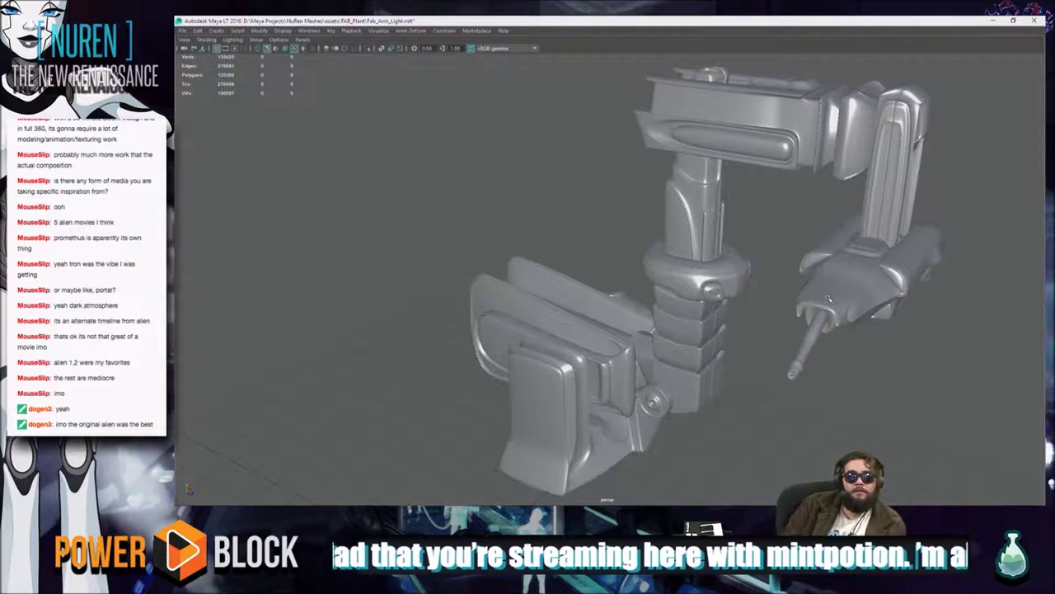
scroll(843, 285, "down", 2)
scroll(819, 76, "down", 3)
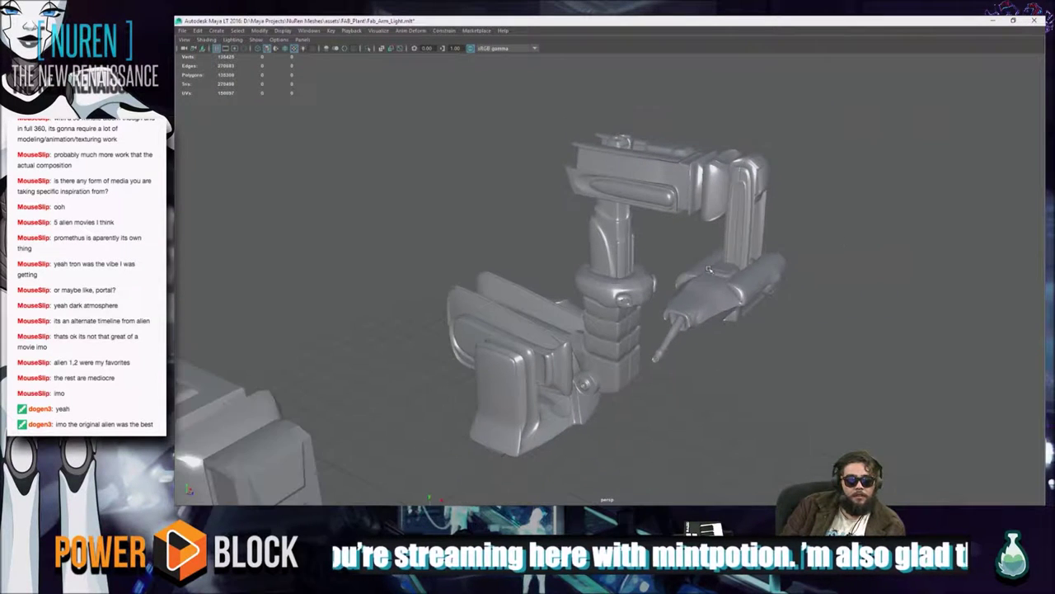
left_click_drag(819, 76, 419, 428)
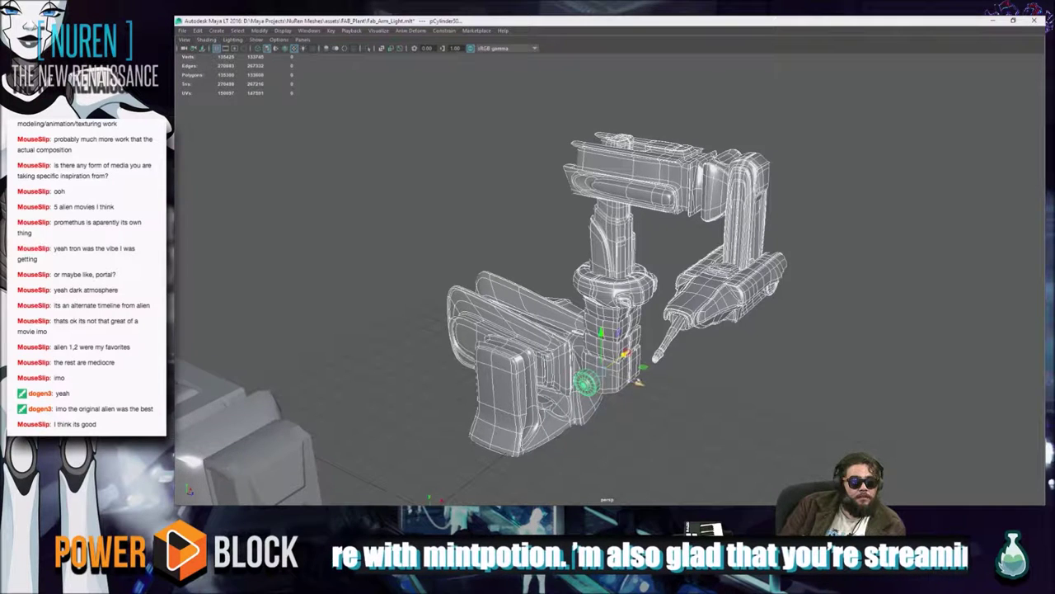
scroll(810, 398, "up", 3)
left_click(810, 400)
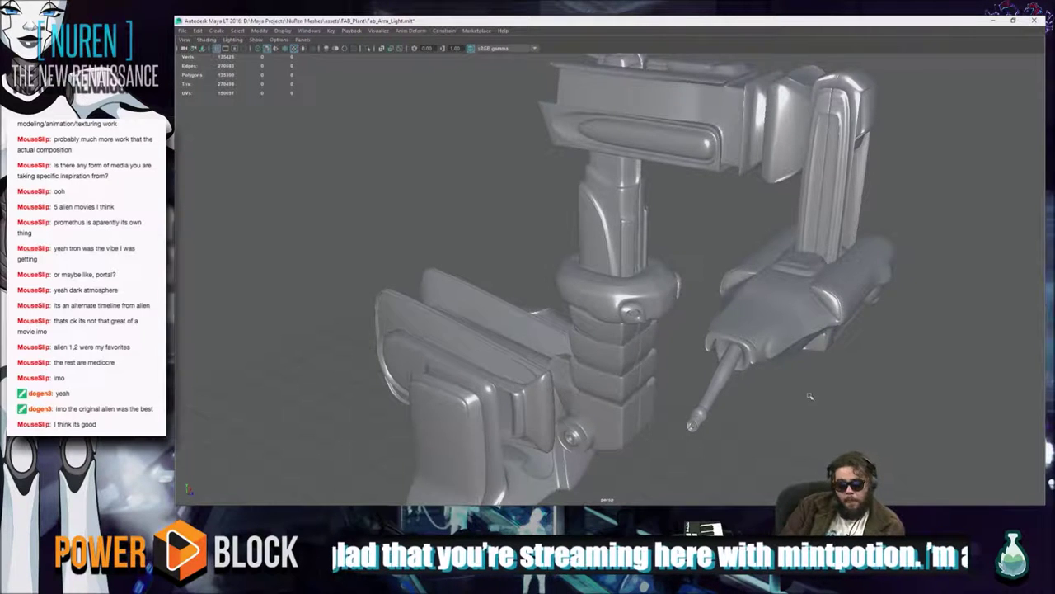
left_click_drag(825, 396, 805, 386, "alt")
- Group the thin rod and the gripper body with Ctrl+G
left_click(734, 198)
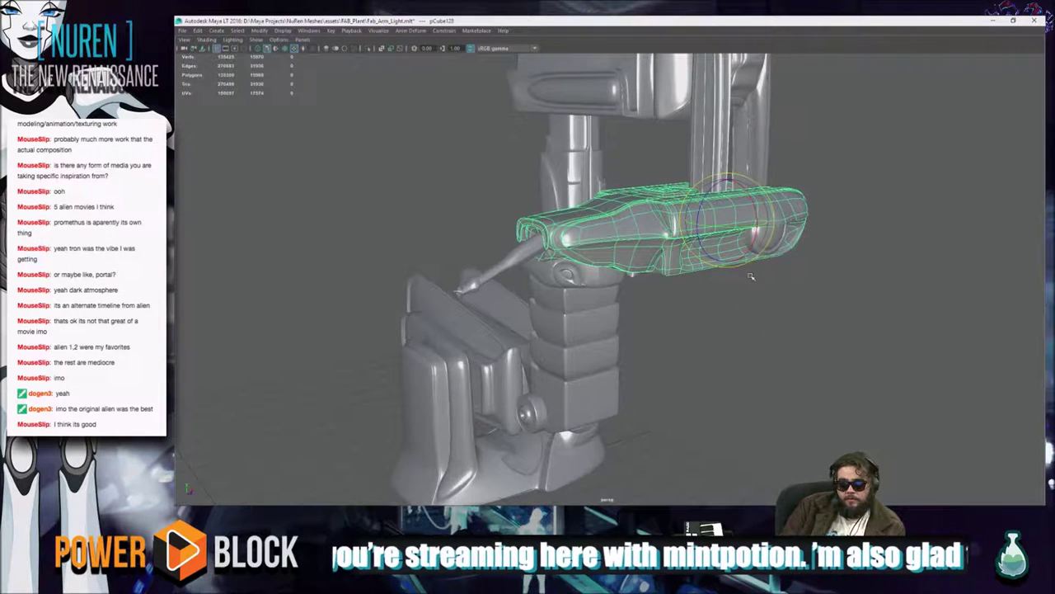
left_click(518, 246)
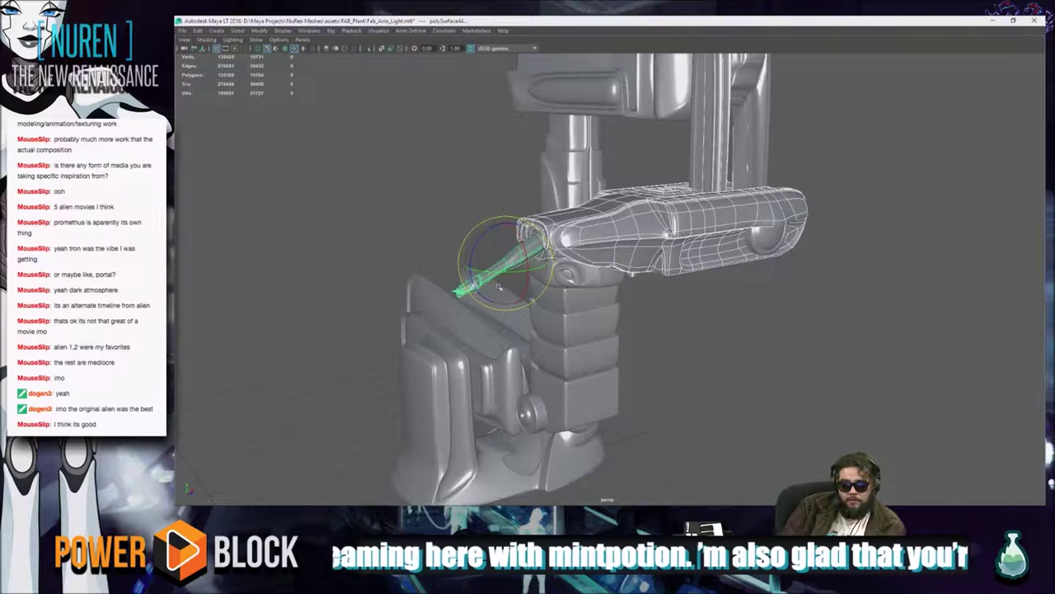
left_click(698, 313)
left_click(505, 262)
left_click(686, 239)
key("ctrl+g")
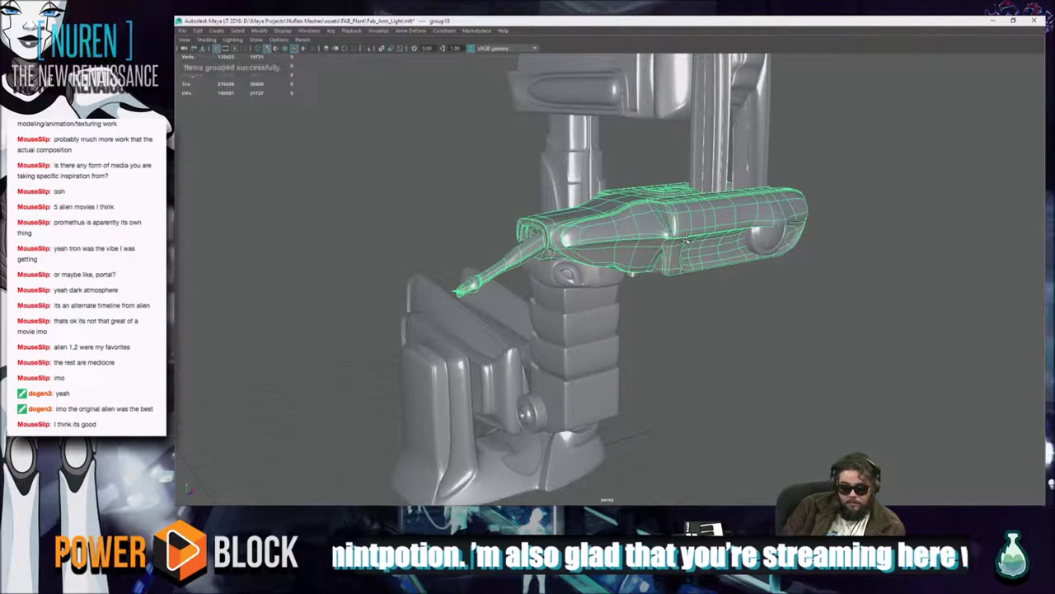
- Rotate the gripper to hang vertically, then select and release the arm segment
left_click(685, 239)
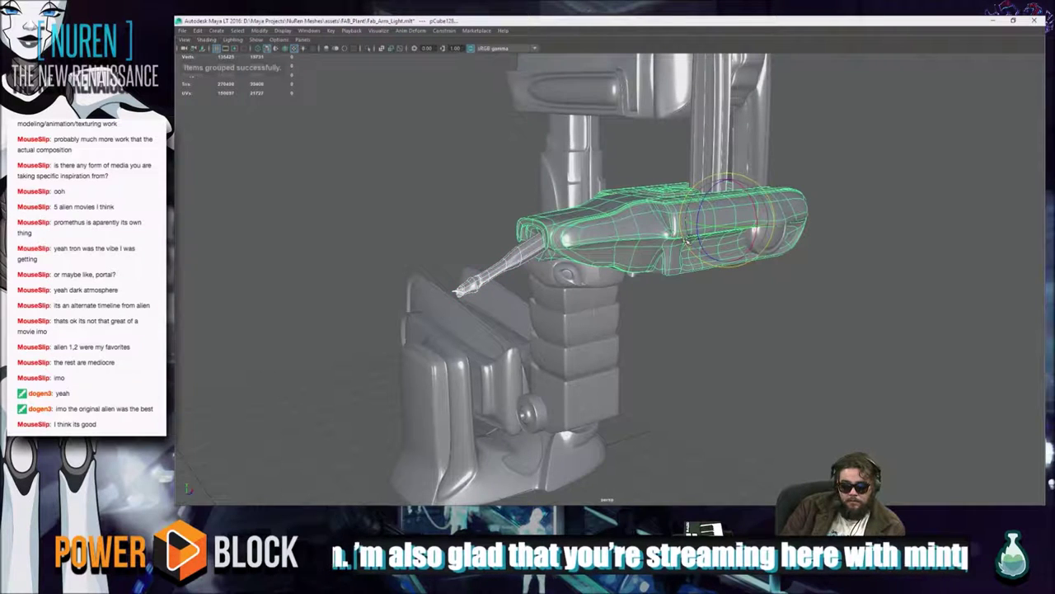
left_click_drag(710, 198, 540, 332)
left_click(765, 357)
left_click(542, 331)
left_click(473, 336)
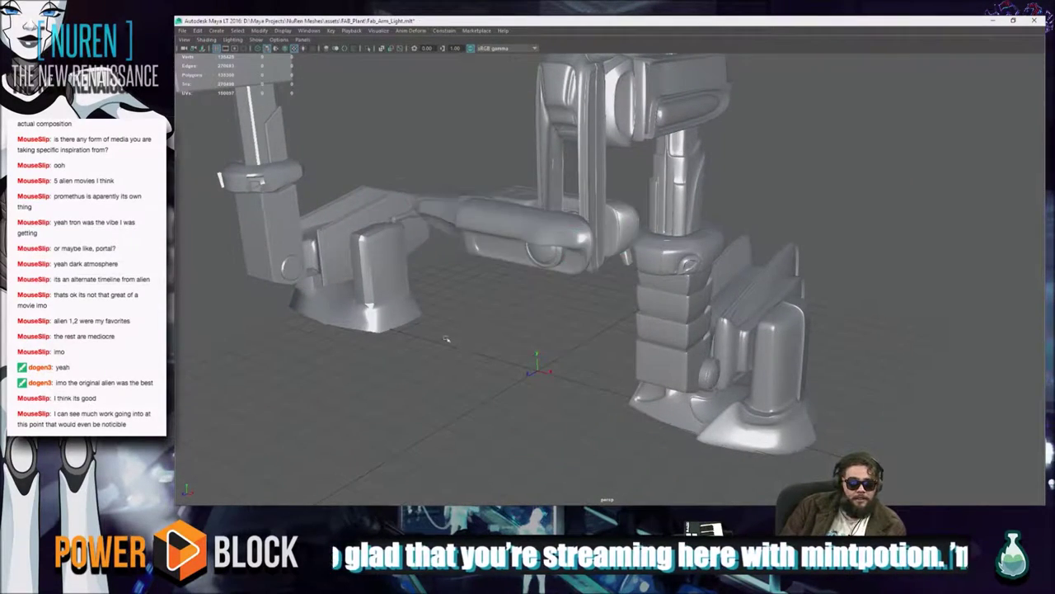
- Orbit out to both arms and restore the full interface around the viewport
left_click_drag(473, 336, 484, 343, "alt")
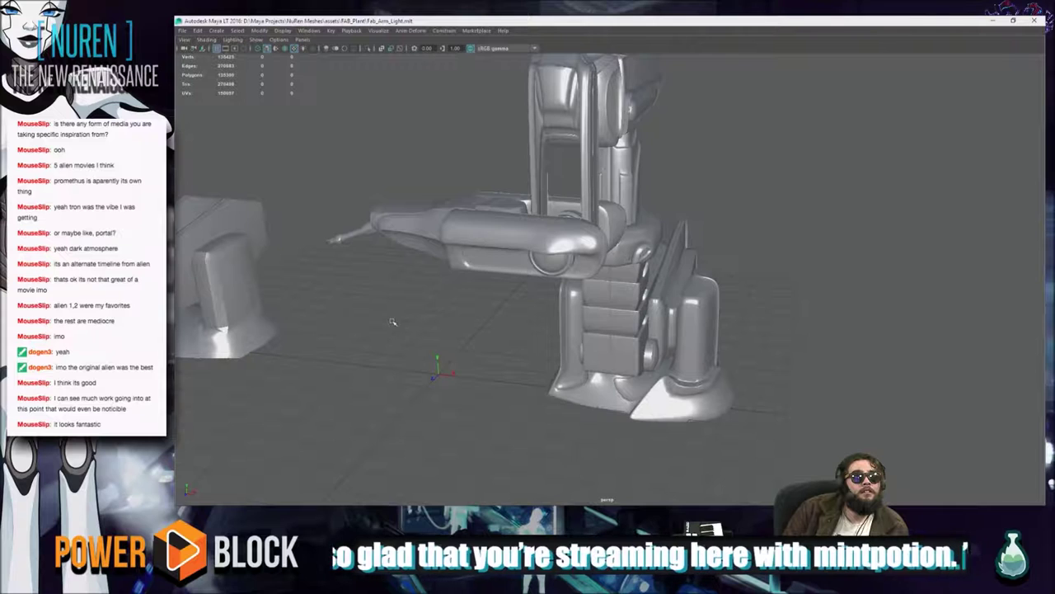
left_click_drag(494, 332, 599, 377, "alt")
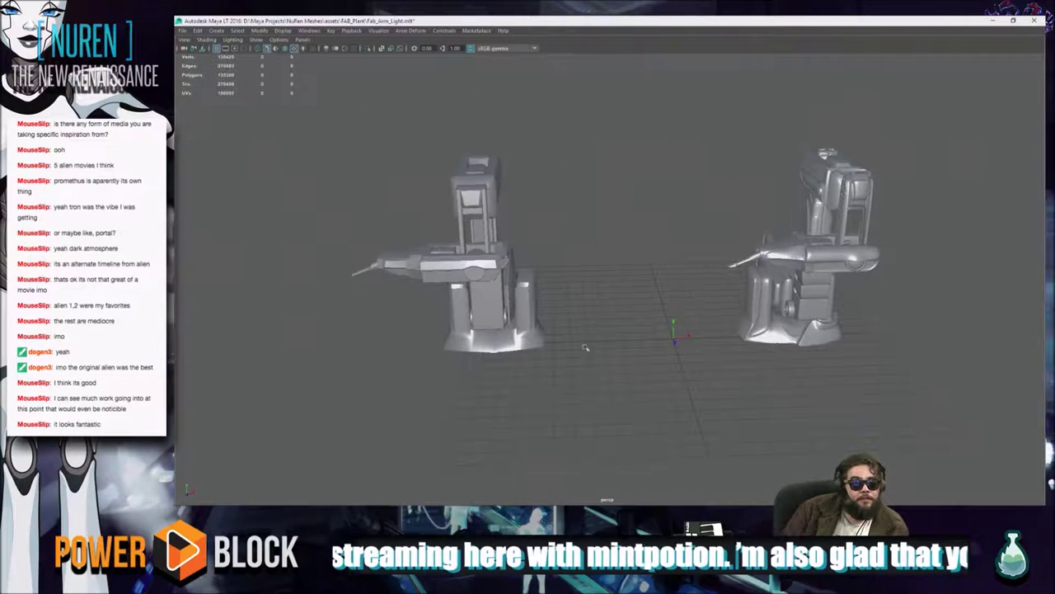
left_click_drag(513, 327, 500, 414, "alt")
key("ctrl+space")
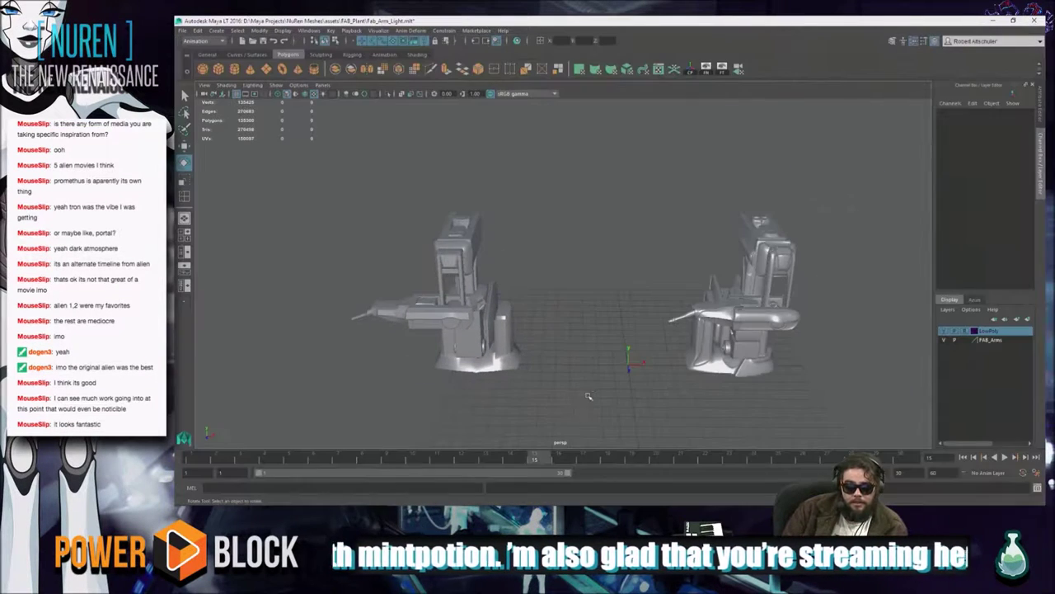
- Orbit and zoom around both robot arms to a three-quarter view
left_click_drag(759, 395, 451, 388, "alt")
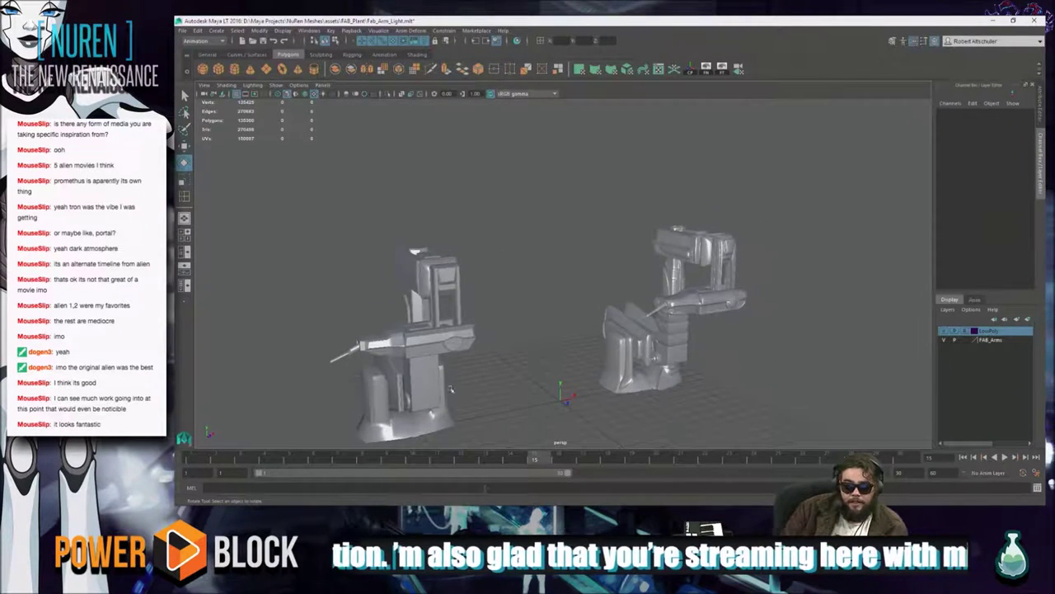
left_click_drag(417, 345, 445, 338, "alt")
scroll(494, 330, "up", 5)
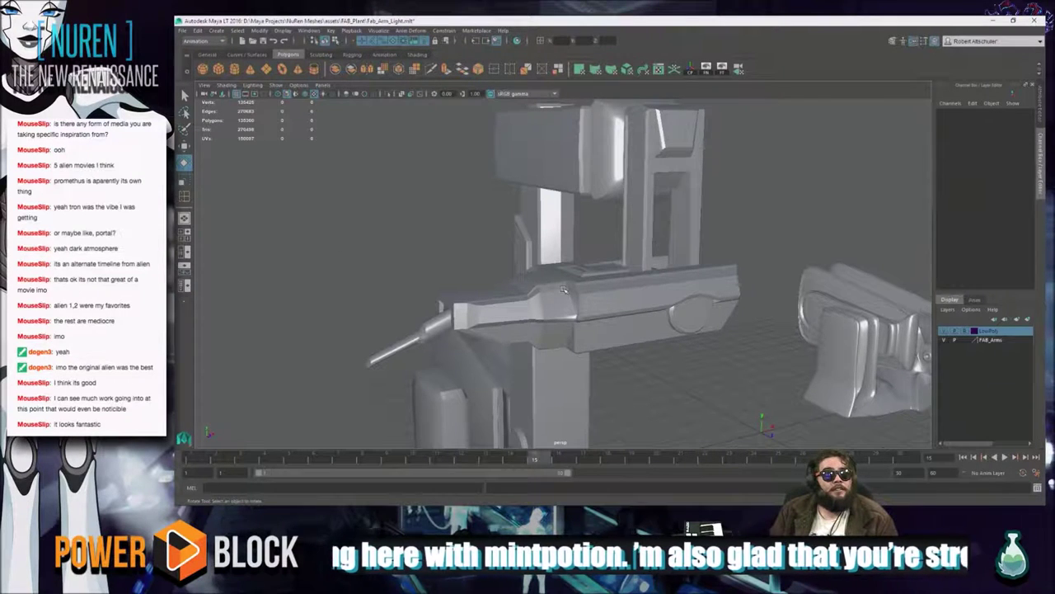
left_click_drag(735, 340, 695, 316, "alt")
scroll(676, 343, "down", 5)
scroll(704, 297, "up", 5)
scroll(706, 305, "down", 5)
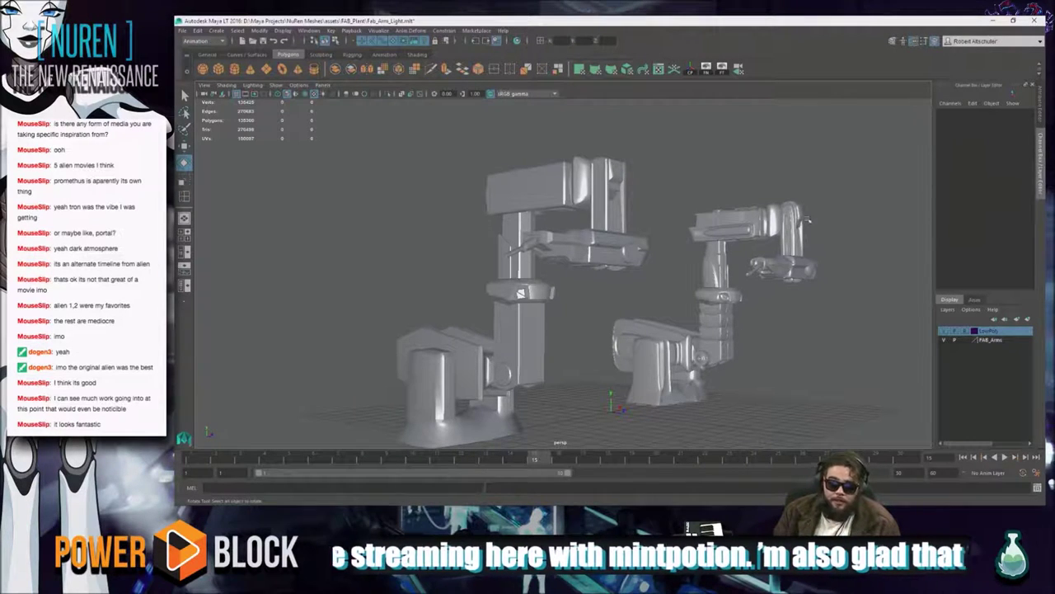
left_click_drag(835, 250, 824, 206, "alt")
- Bring the Level One Reference folder of JPG concept images to the front
key("alt+Tab")
left_click(829, 199)
left_click_drag(799, 289, 636, 329, "alt")
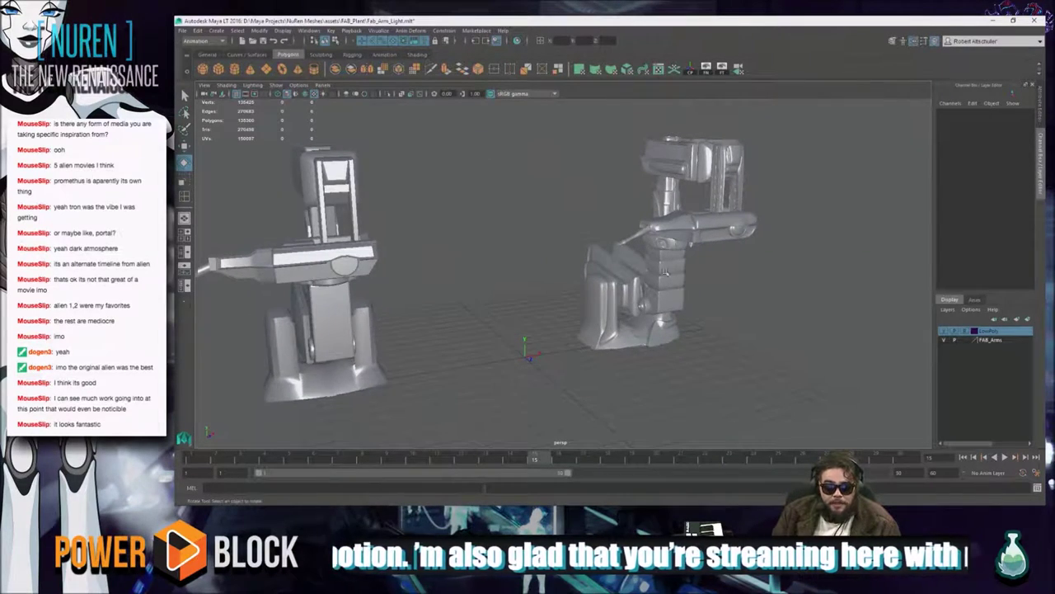
scroll(560, 272, "up", 3)
key("alt+Tab")
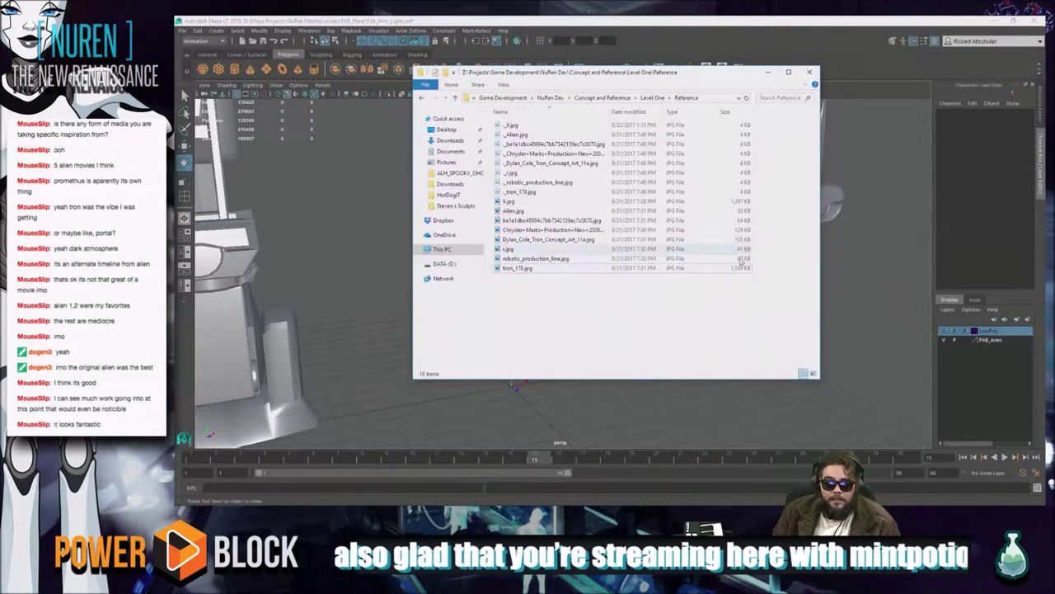
- Zoom into 1.jpg, pan over the production-line robot arms, then return to Maya LT
key("alt+Tab")
key("Tab")
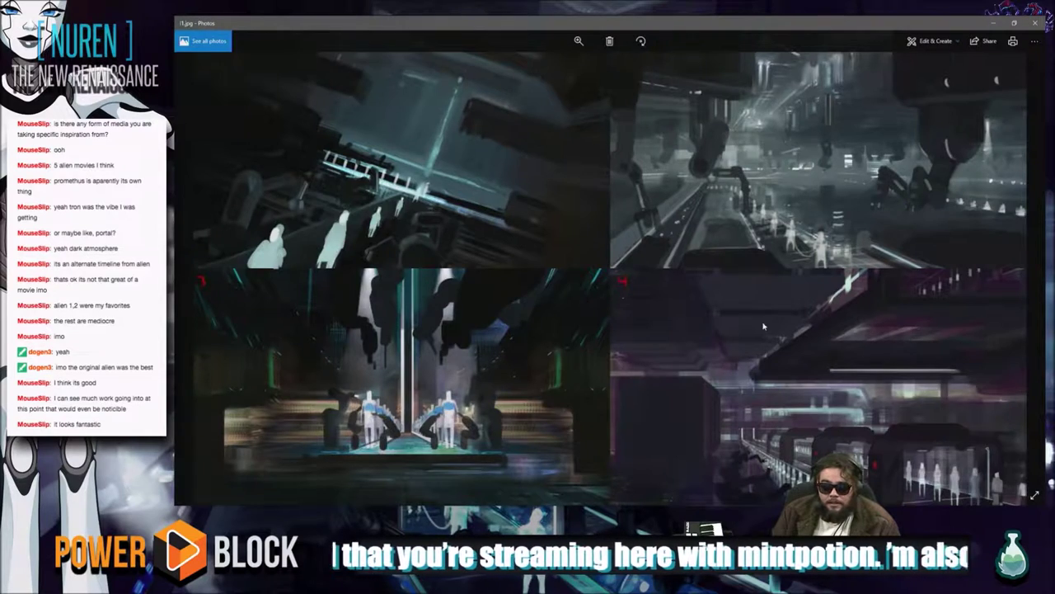
scroll(762, 327, "up", 5)
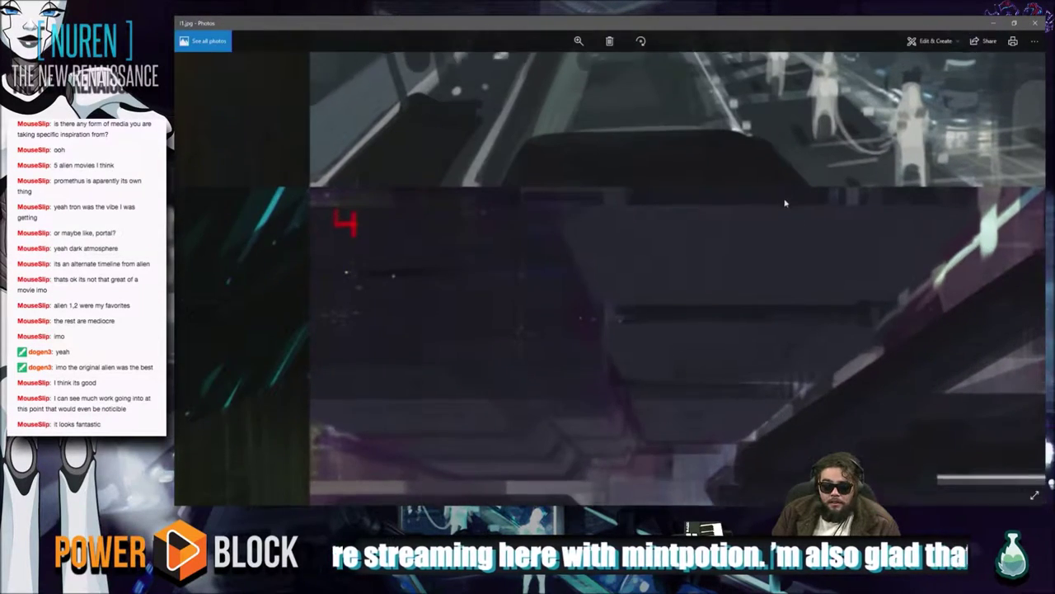
left_click_drag(785, 203, 776, 358)
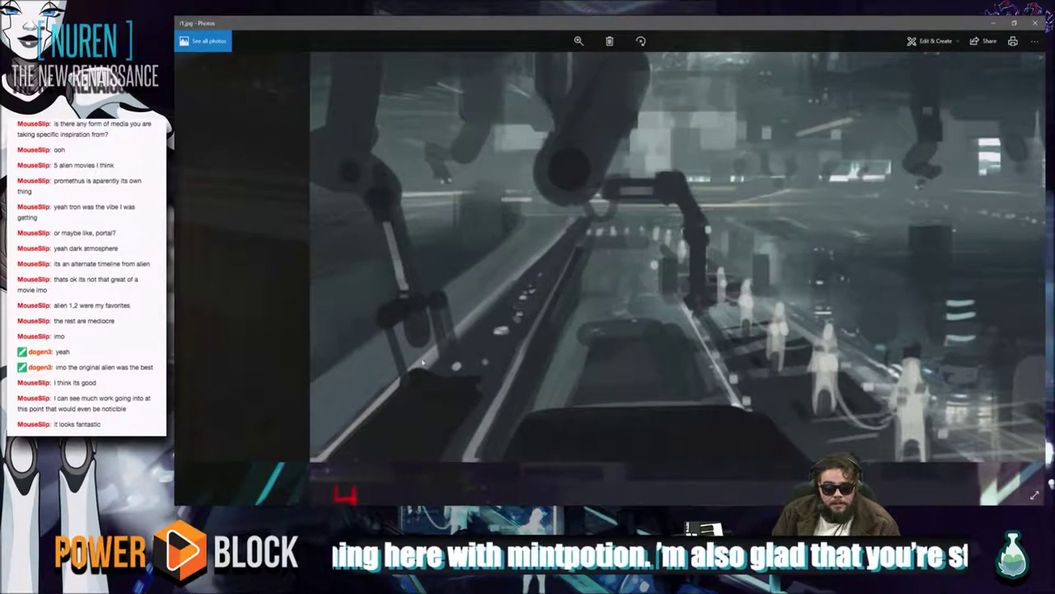
left_click_drag(621, 188, 326, 132)
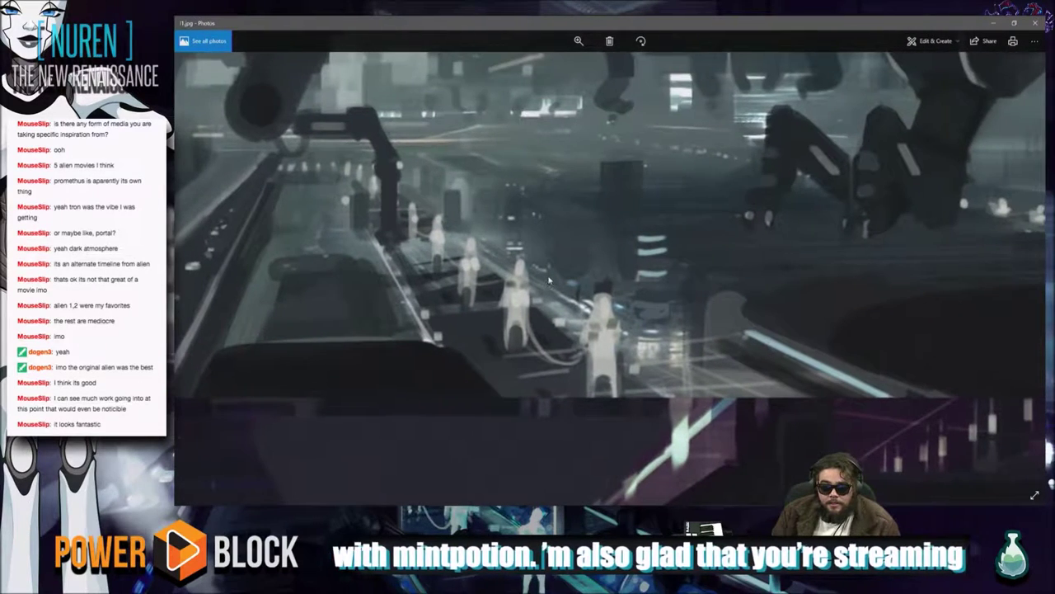
left_click_drag(660, 258, 612, 268)
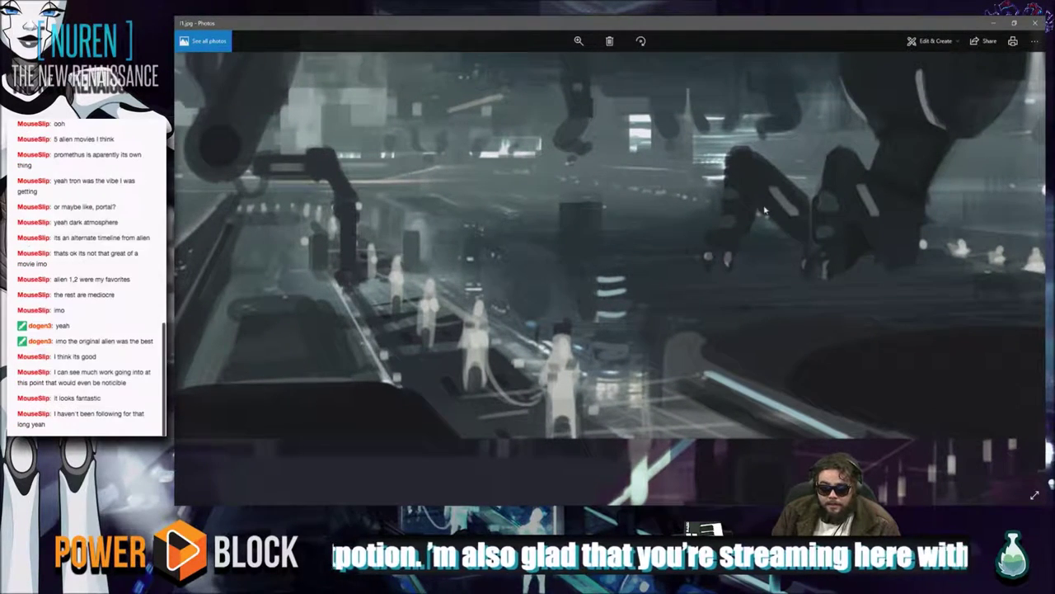
left_click_drag(784, 265, 727, 269)
left_click_drag(646, 240, 839, 217)
left_click_drag(824, 278, 841, 327)
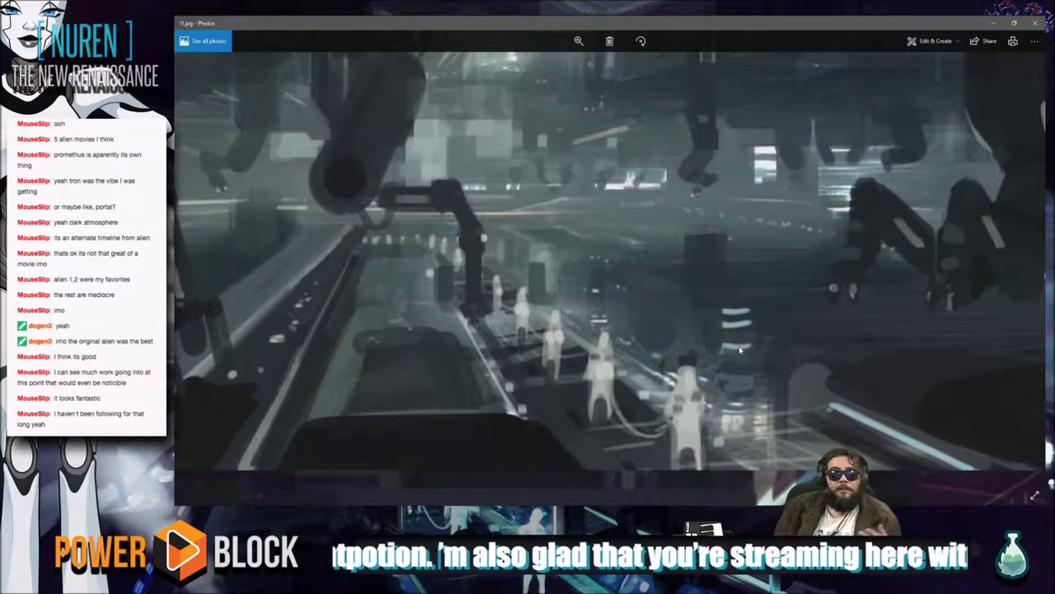
key("alt+Tab")
key("alt+Tab")
key("alt+Tab")
left_click(595, 264)
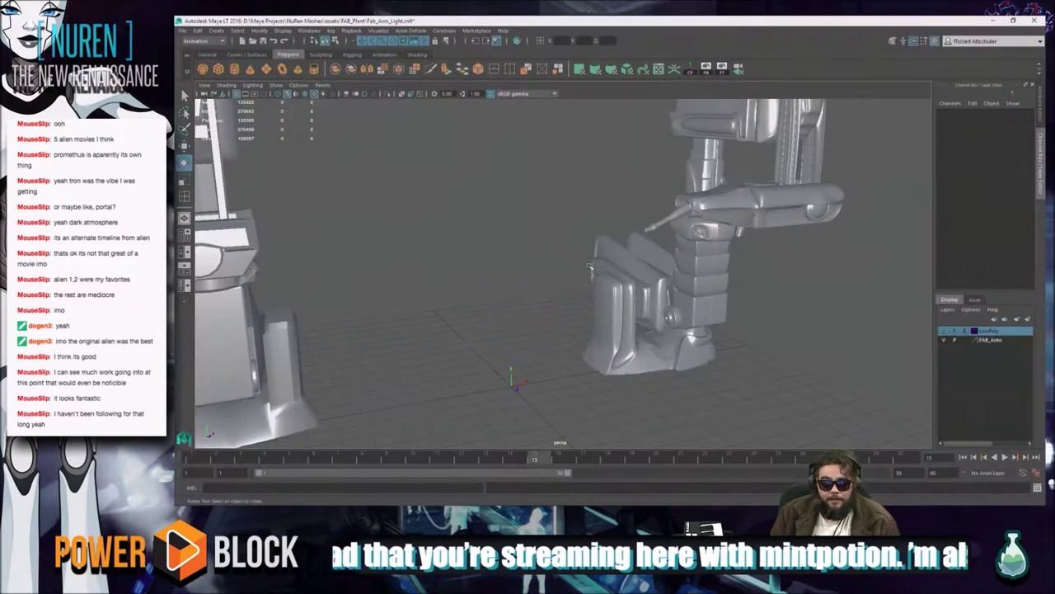
- Orbit to centre the robot arm and save the scene
left_click_drag(601, 239, 580, 289, "alt")
left_click_drag(646, 304, 561, 222, "alt")
left_click_drag(622, 239, 651, 369, "alt")
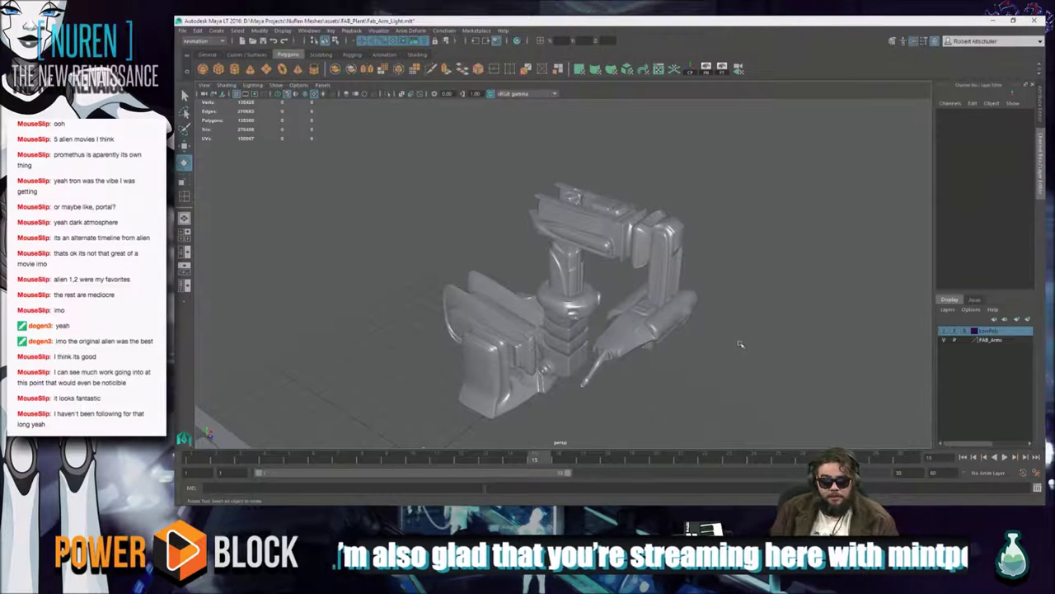
left_click_drag(717, 348, 591, 285, "alt")
key("ctrl+s")
- Maximise the viewport, orbit to a higher view and select a ring part of the arm
key("ctrl+space")
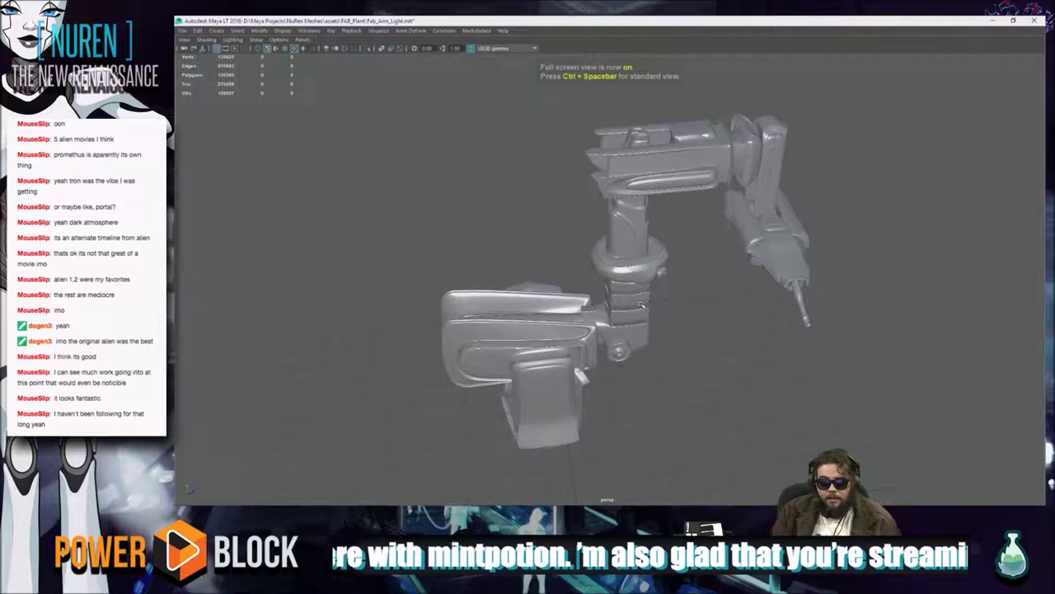
key("space")
key("space")
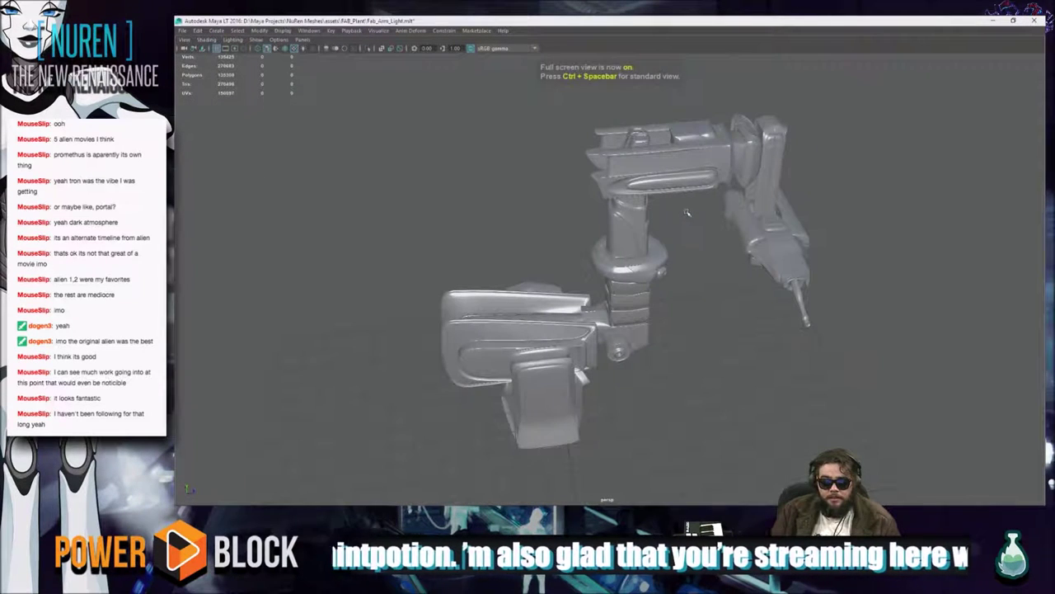
left_click_drag(711, 291, 706, 344, "alt")
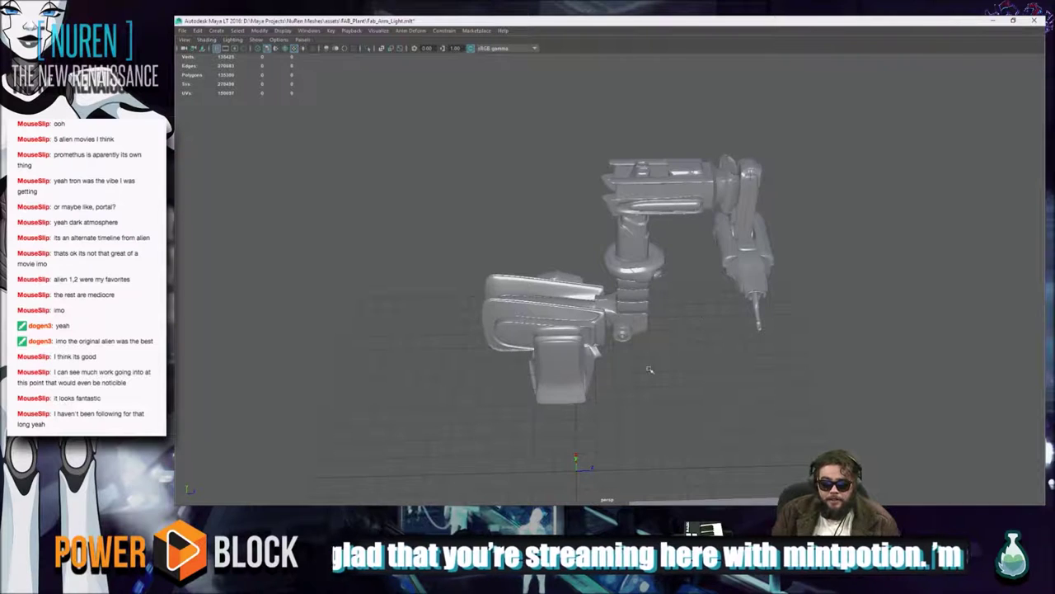
left_click_drag(651, 371, 787, 414, "alt")
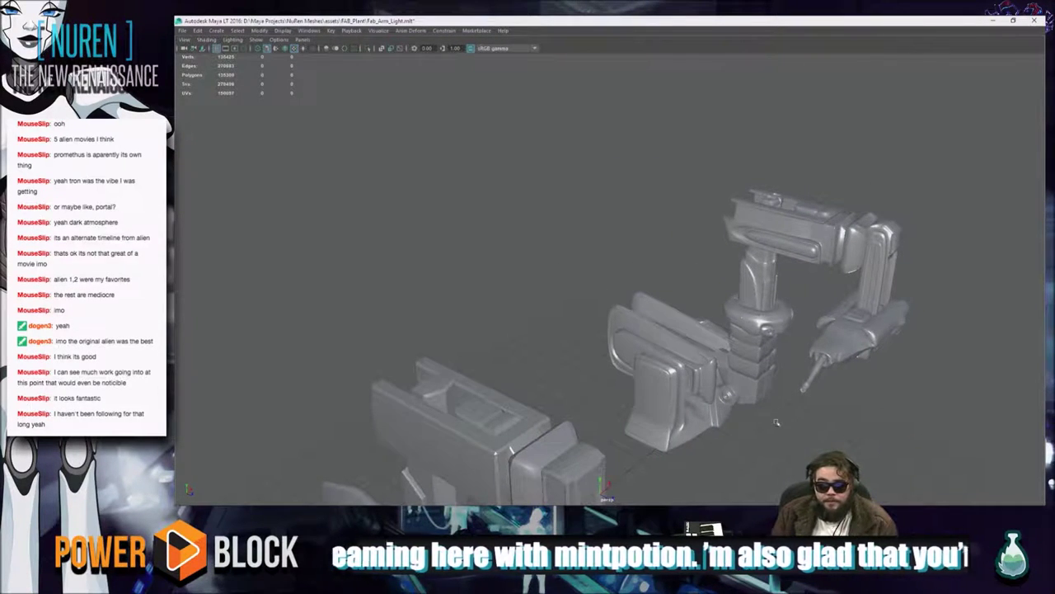
left_click(757, 338)
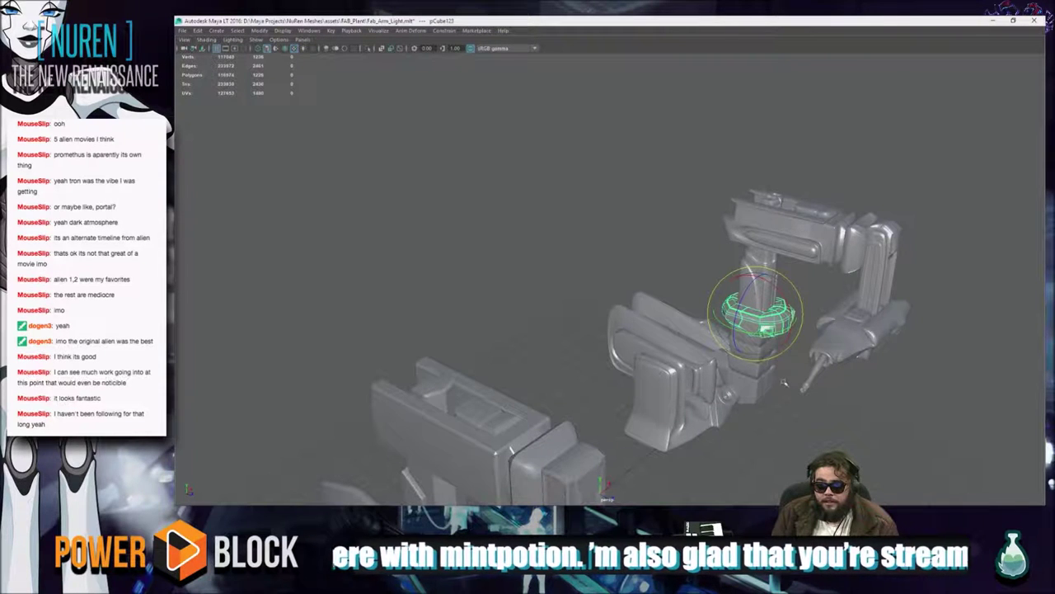
- Test smooth preview and wireframe on the right arm, then return to shaded display
key("3")
left_click(786, 431)
scroll(785, 431, "down", 5)
left_click_drag(836, 350, 808, 198, "alt")
left_click_drag(813, 211, 706, 495)
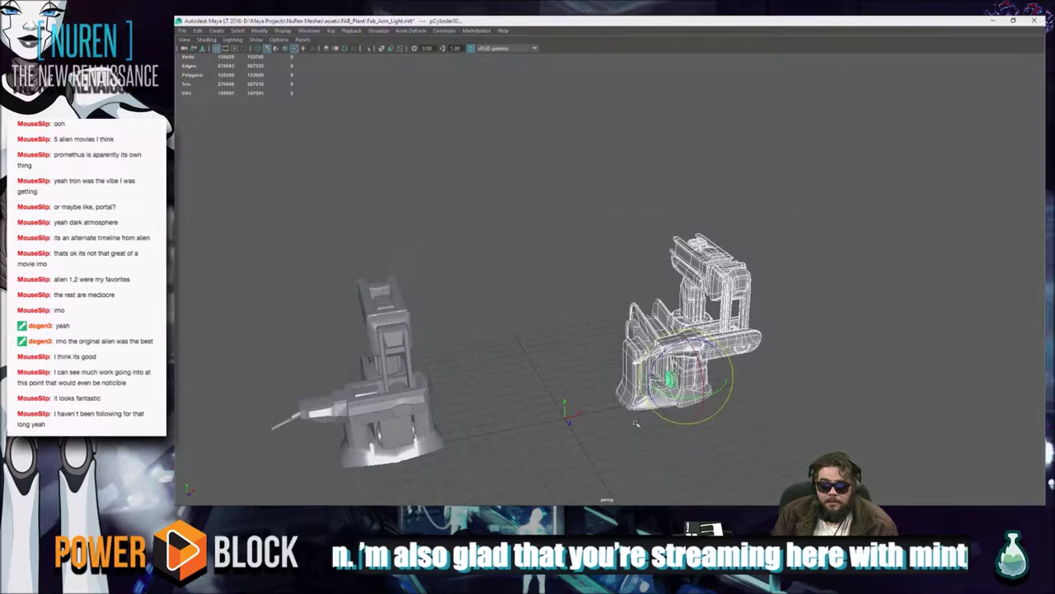
key("4")
key("1")
left_click(784, 427)
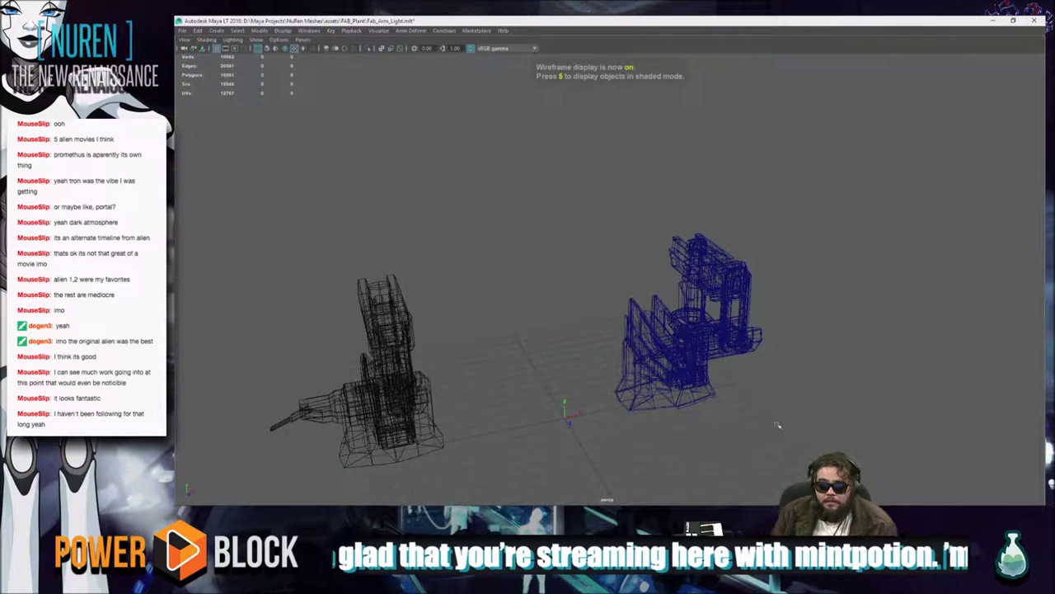
key("5")
- Switch to the Channel Box/Layer Editor and open the FAB_Arms layer settings
left_click_drag(378, 379, 477, 357, "alt")
scroll(476, 356, "down", 5)
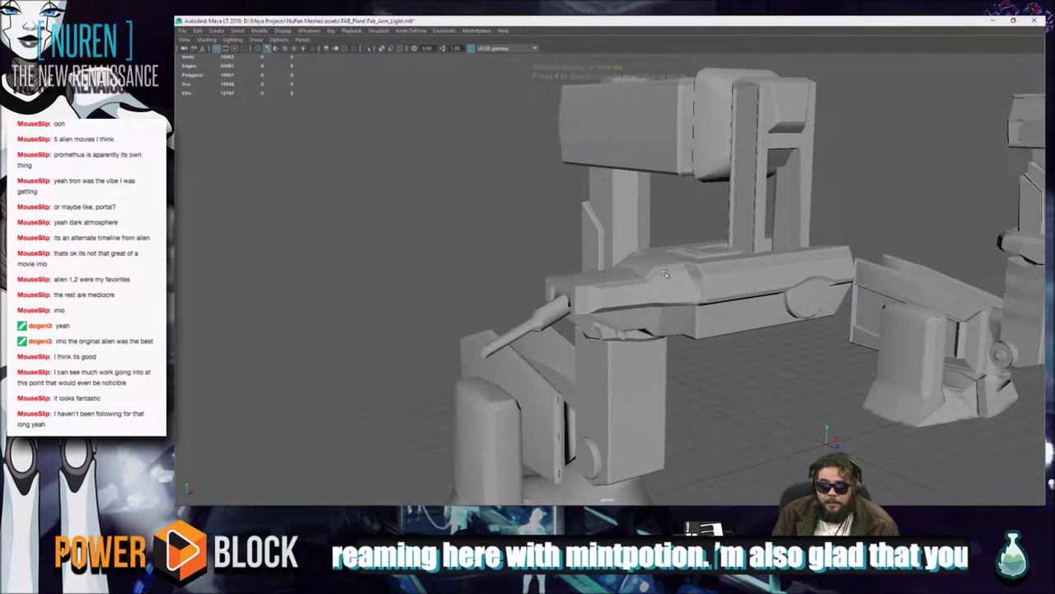
scroll(783, 313, "up", 3)
key("ctrl+a")
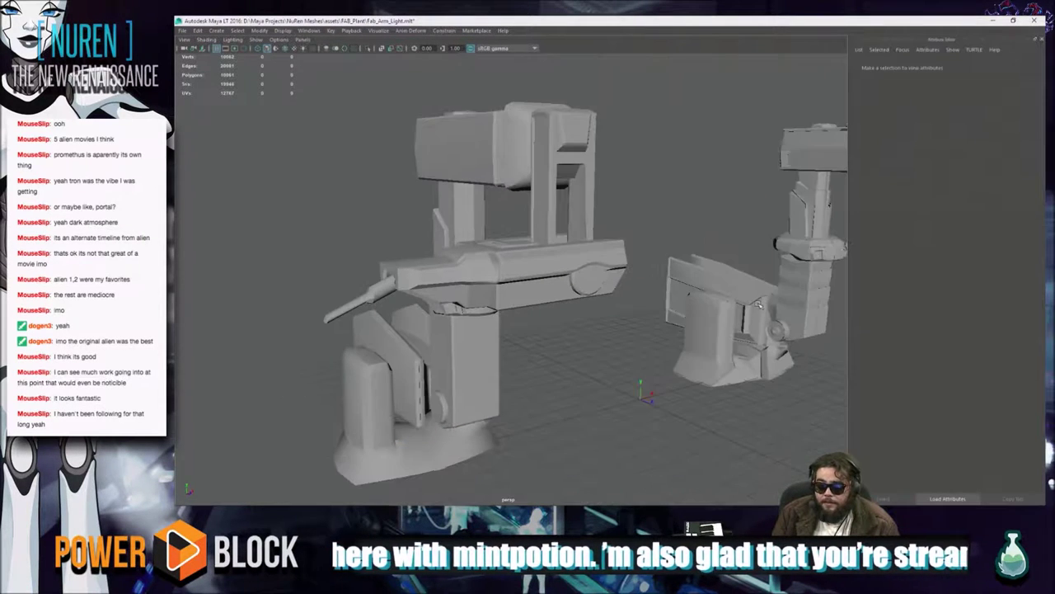
key("ctrl+a")
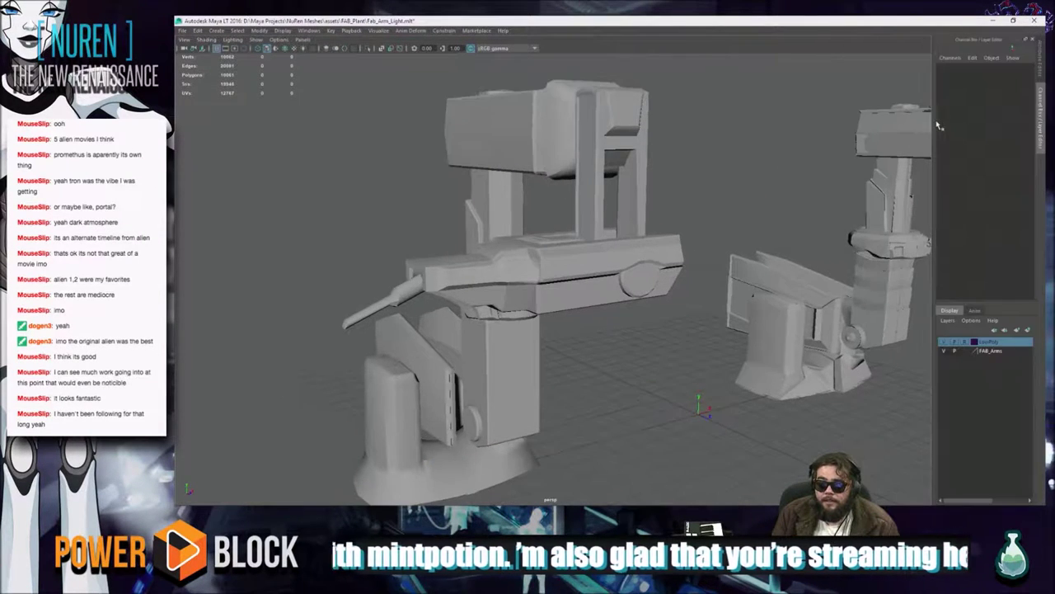
double_click(966, 356)
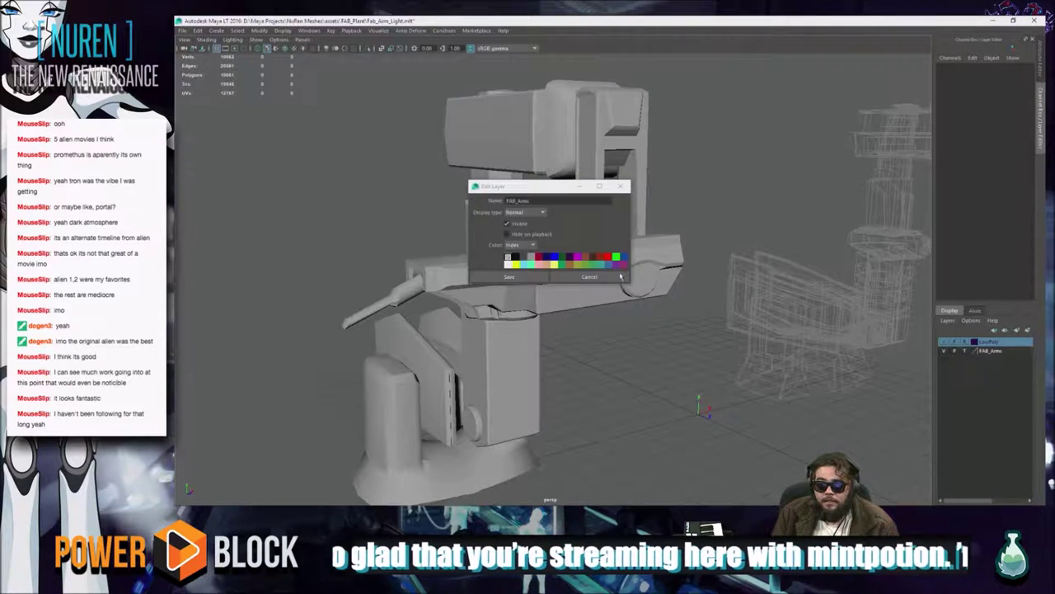
- Set the FAB_Arms layer to reference (R) display, leaving the LowPoly layer at normal display
left_click(619, 277)
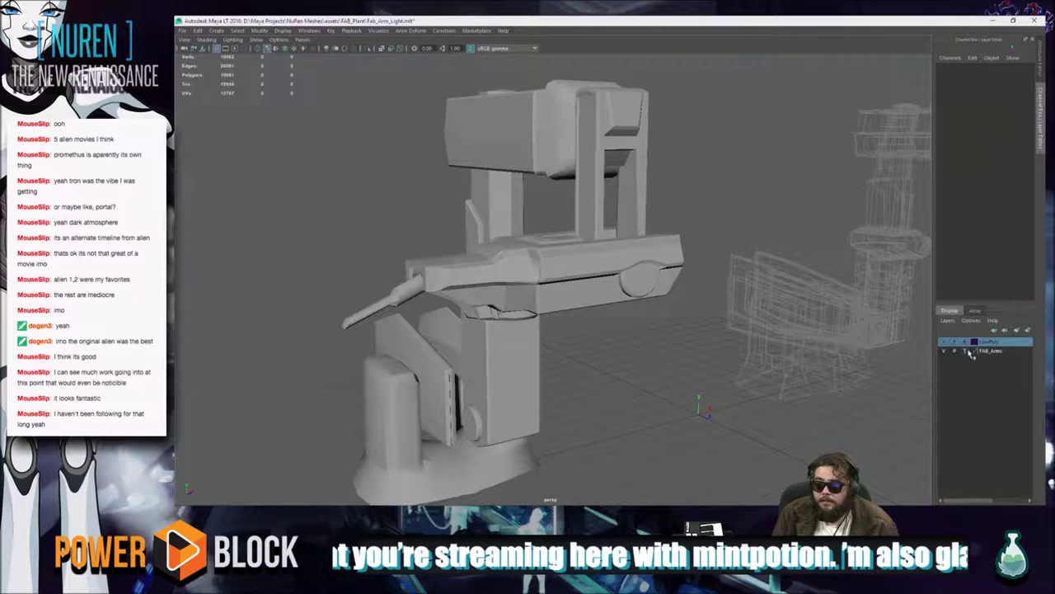
left_click(968, 342)
left_click(967, 342)
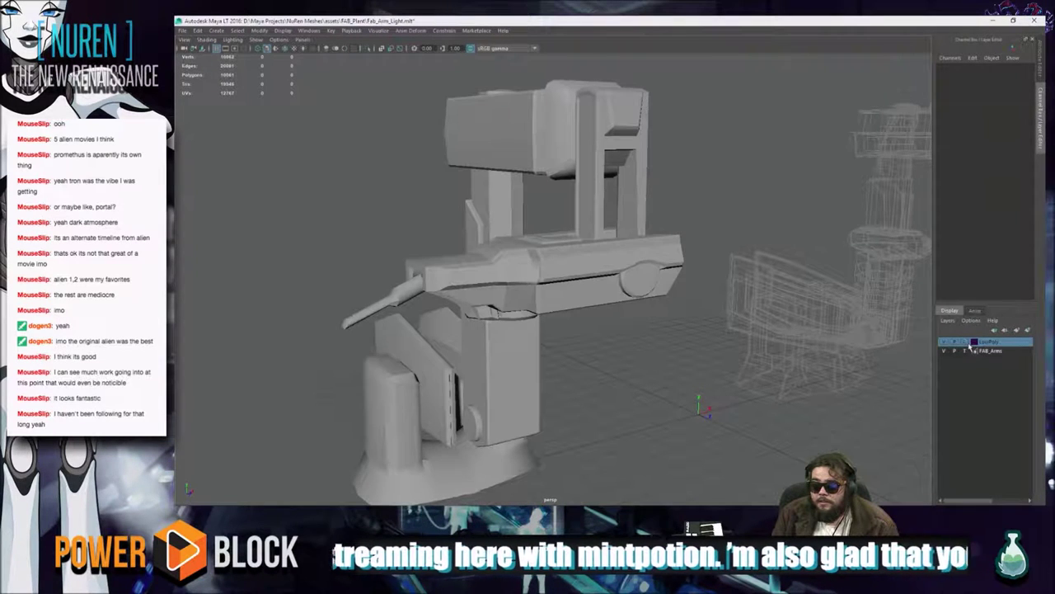
left_click(965, 351)
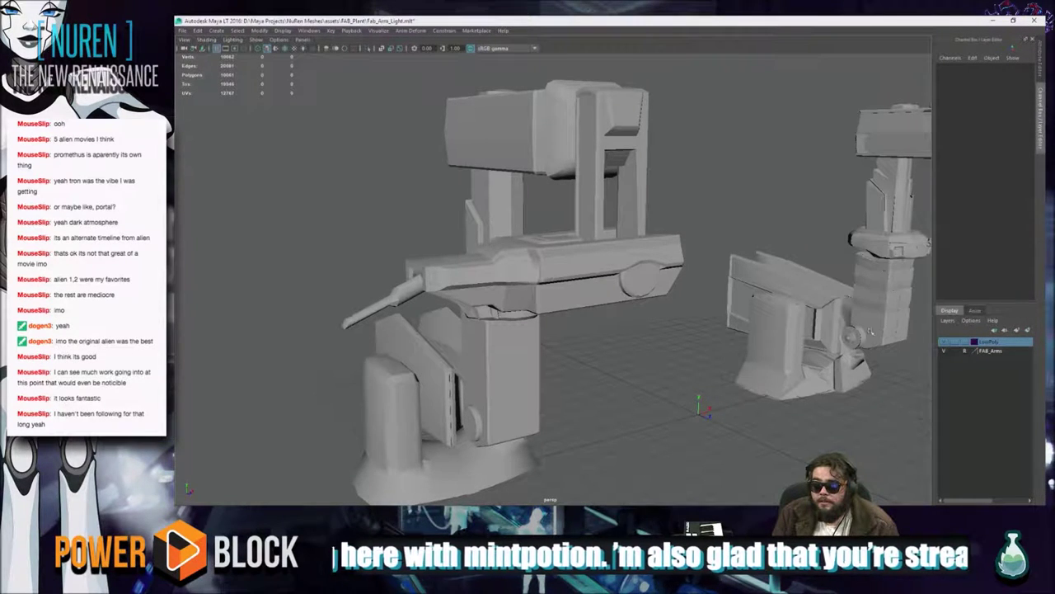
- Box-select the whole left low-poly robot arm
left_click(595, 289)
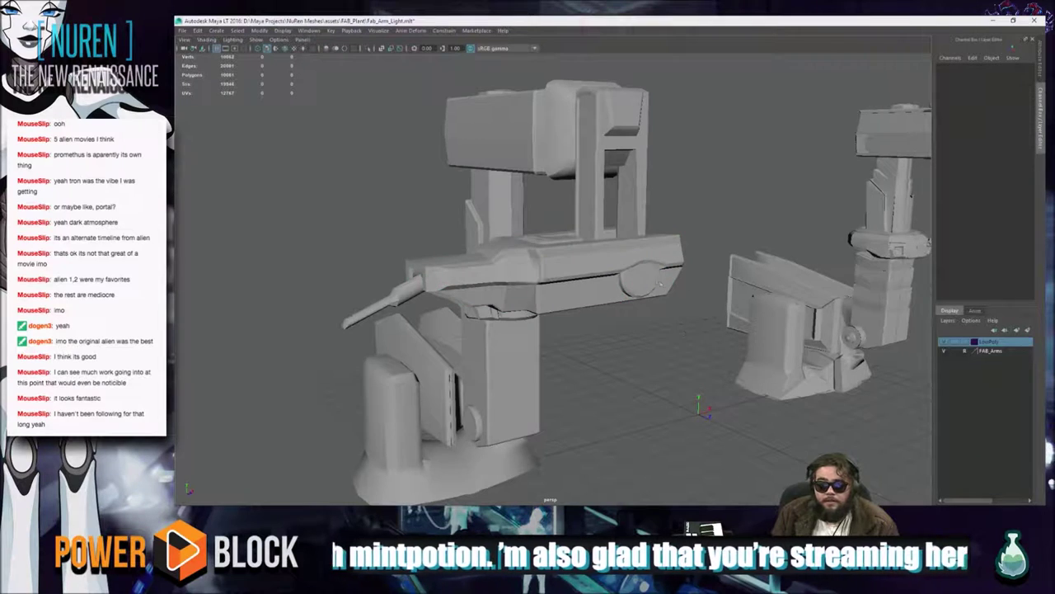
scroll(660, 283, "down", 3)
left_click_drag(678, 288, 632, 308, "alt")
left_click_drag(635, 100, 410, 412)
left_click_drag(483, 390, 391, 366, "alt")
- Duplicate the grabber piece with Ctrl+D and slide the copy to the right of the left arm
scroll(391, 366, "up", 3)
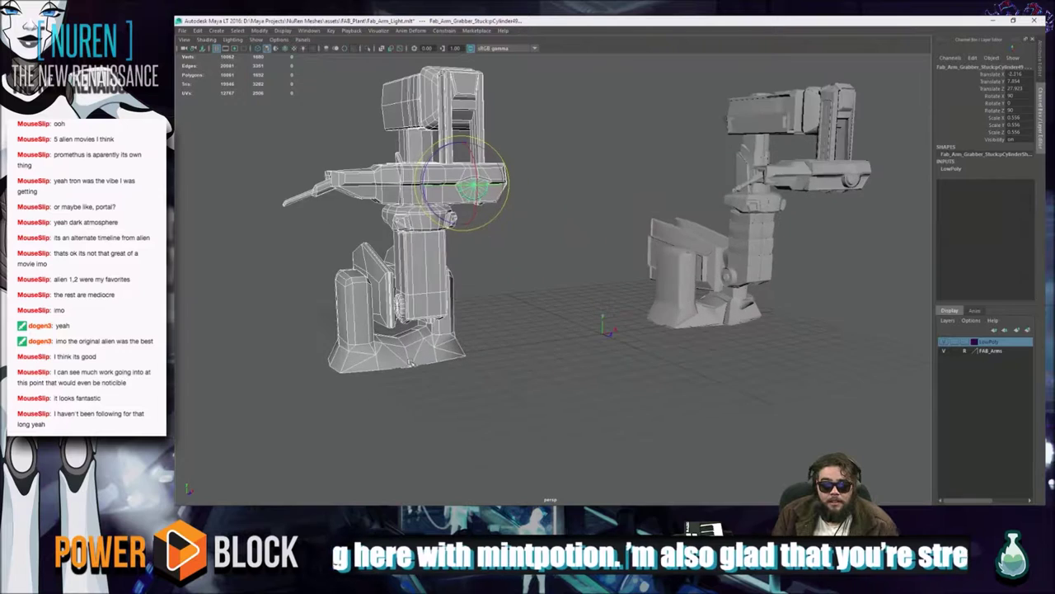
middle_click_drag(429, 328, 487, 356, "alt")
left_click(570, 405)
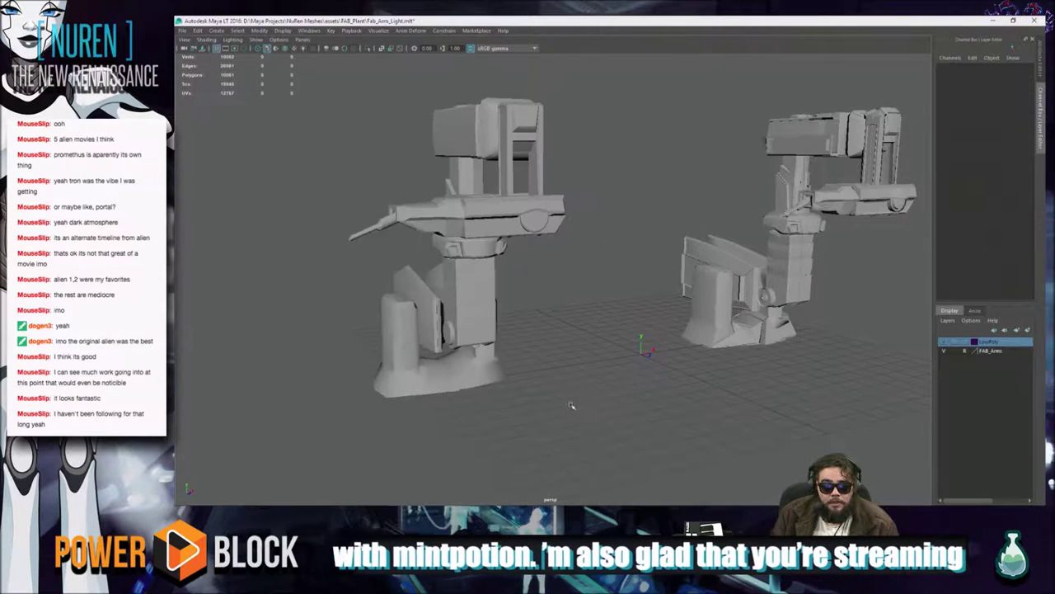
left_click(458, 260)
left_click(466, 211)
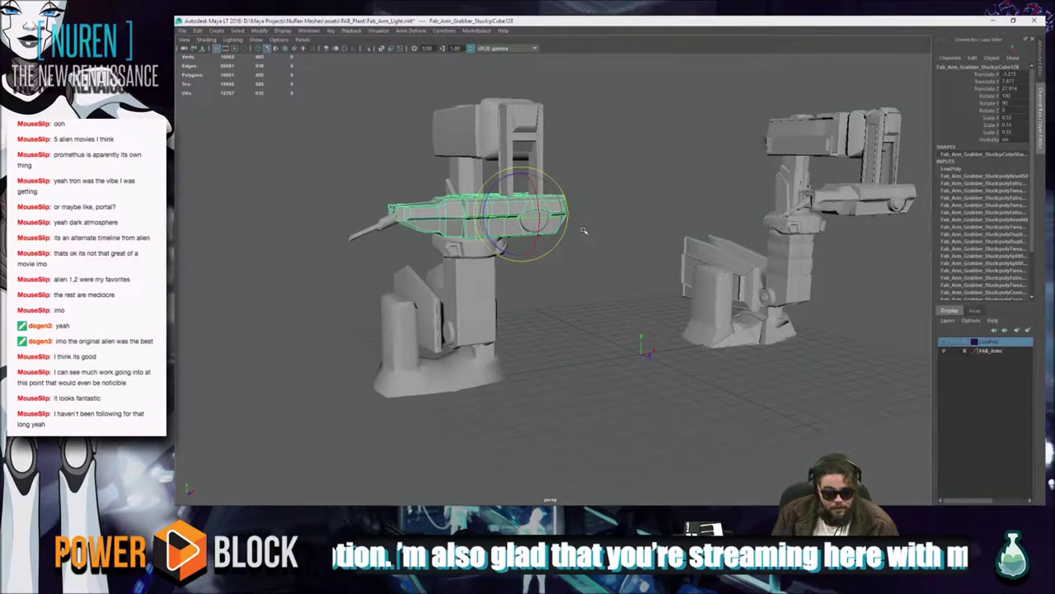
key("ctrl+d")
key("w")
left_click_drag(606, 241, 816, 221)
- Browse the modify commands, then exit full-screen to restore the full interface
left_click(260, 31)
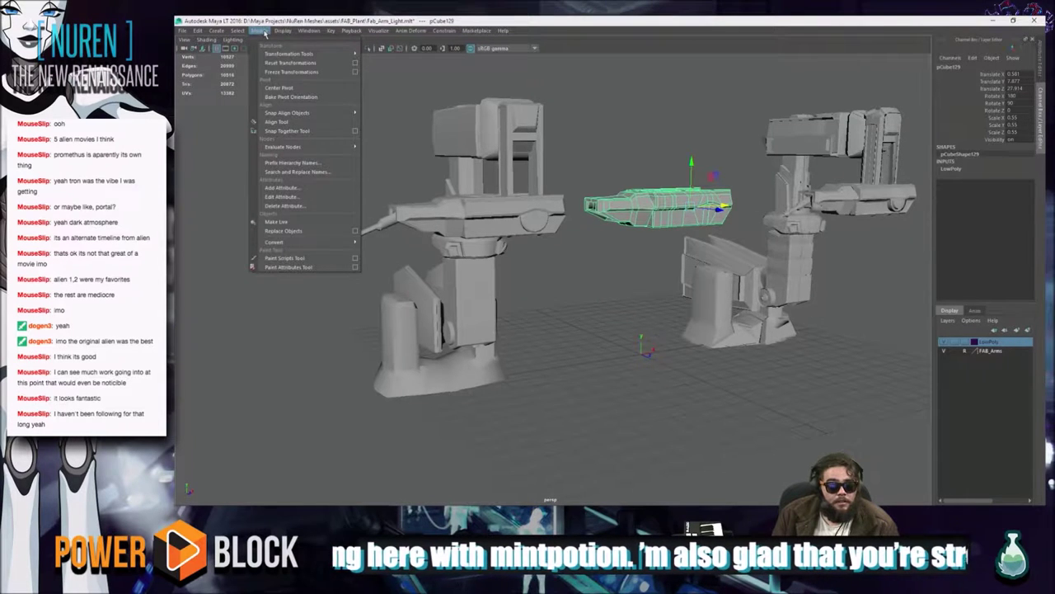
mouse_move(237, 31)
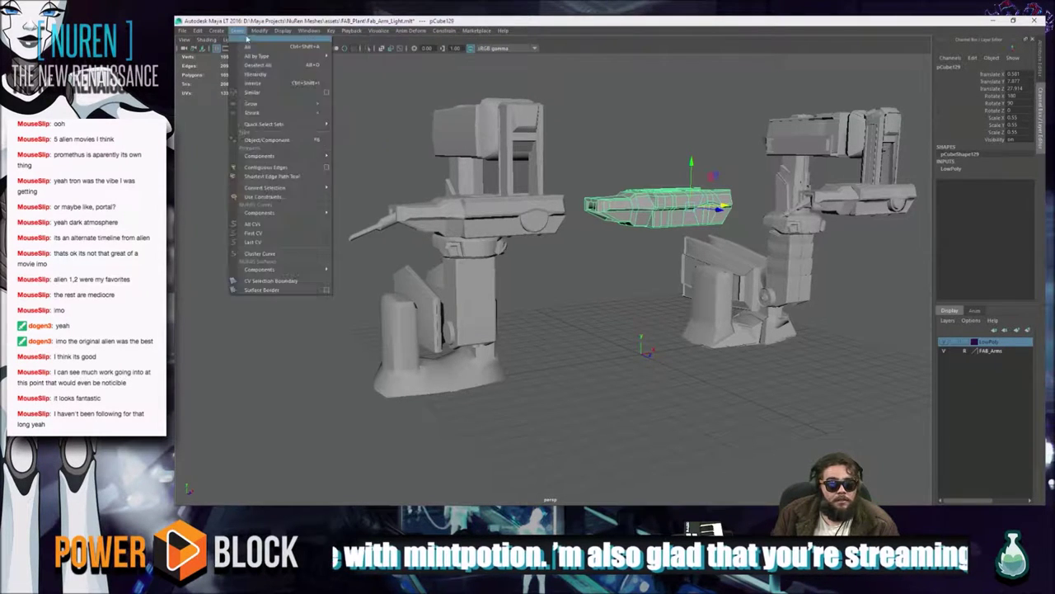
left_click(718, 146)
key("ctrl+space")
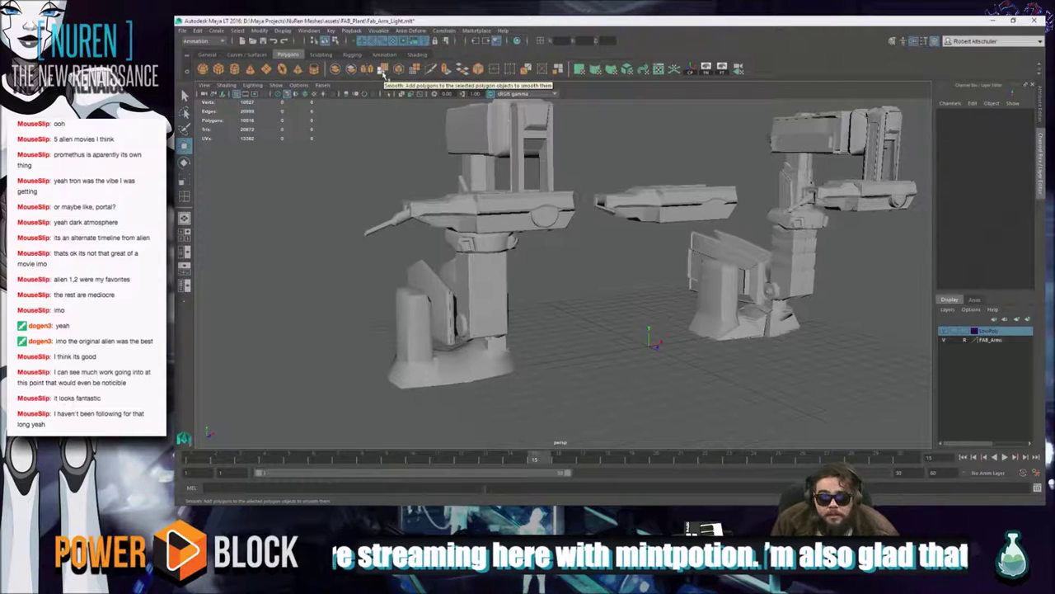
- Apply Smooth to the copied grabber slab
left_click(650, 197)
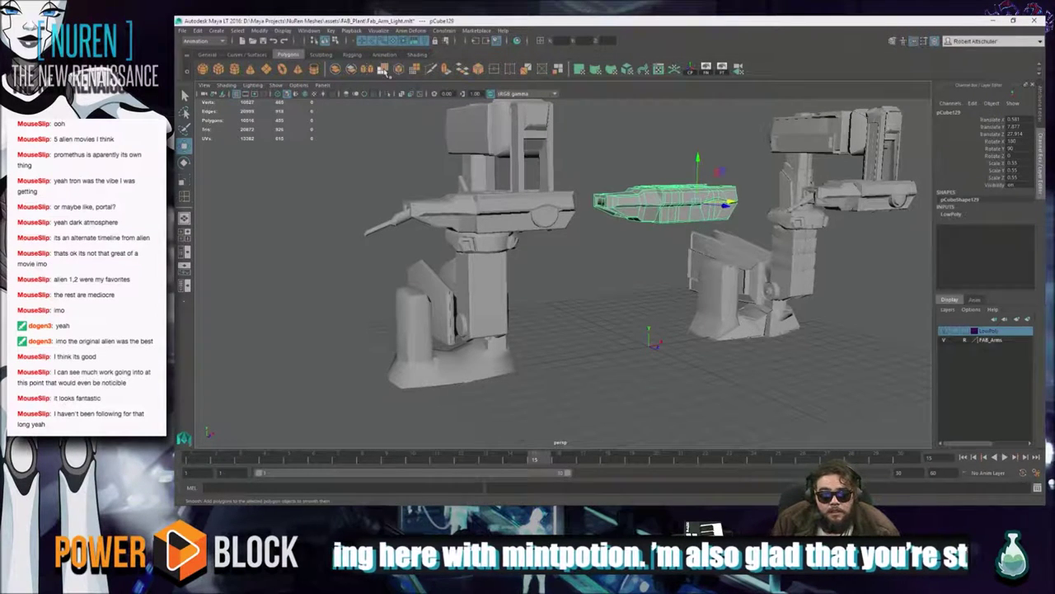
left_click(383, 70)
left_click(605, 260)
left_click_drag(607, 260, 772, 259, "alt")
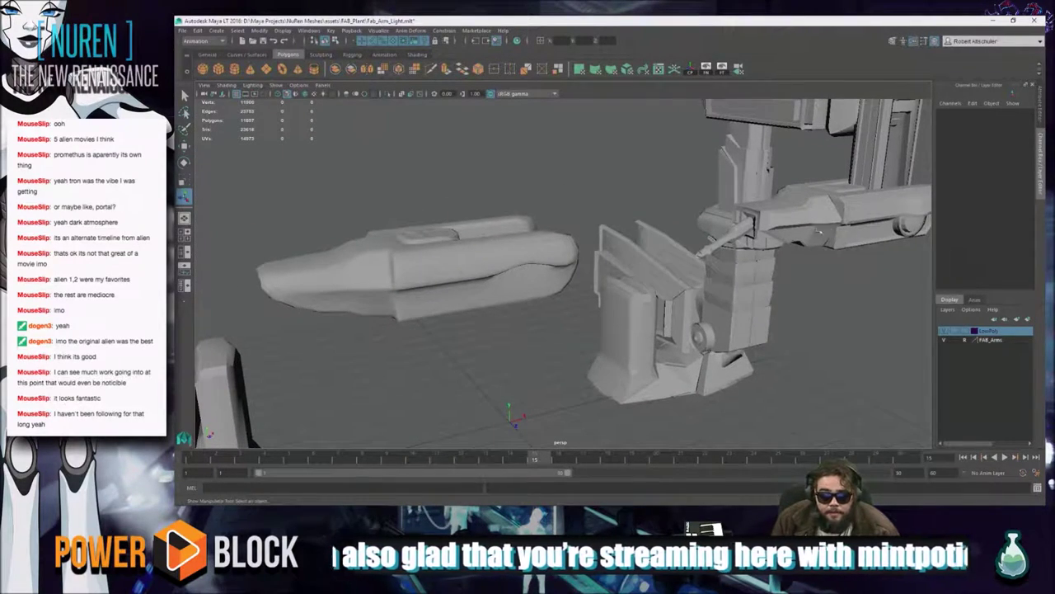
left_click_drag(807, 229, 711, 256, "alt")
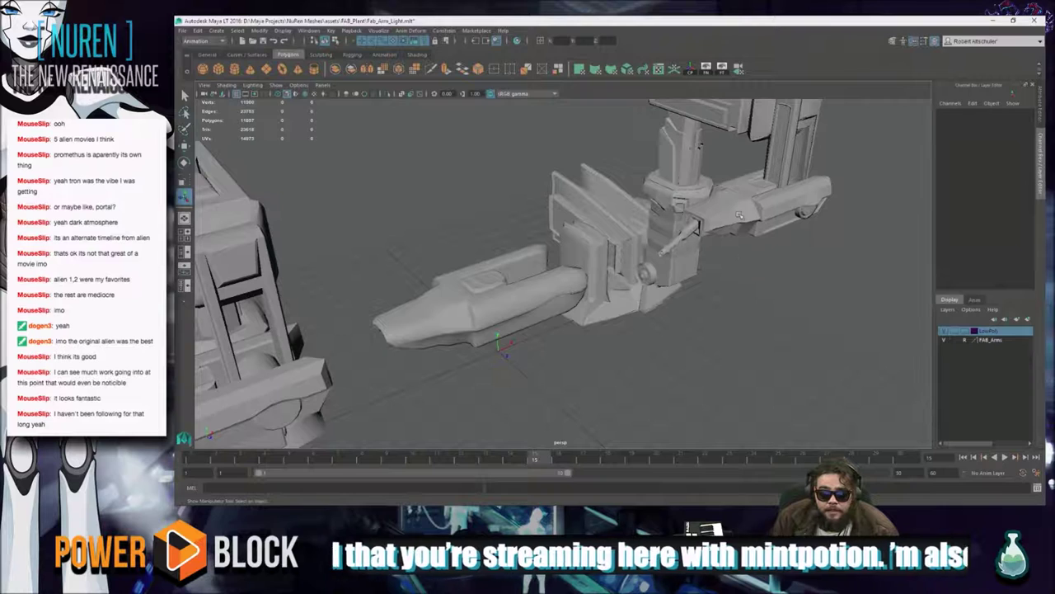
- Make the FAB_Arms layer selectable again, then box-select and duplicate the right robot arm
left_click(945, 330)
left_click(945, 331)
left_click(974, 339)
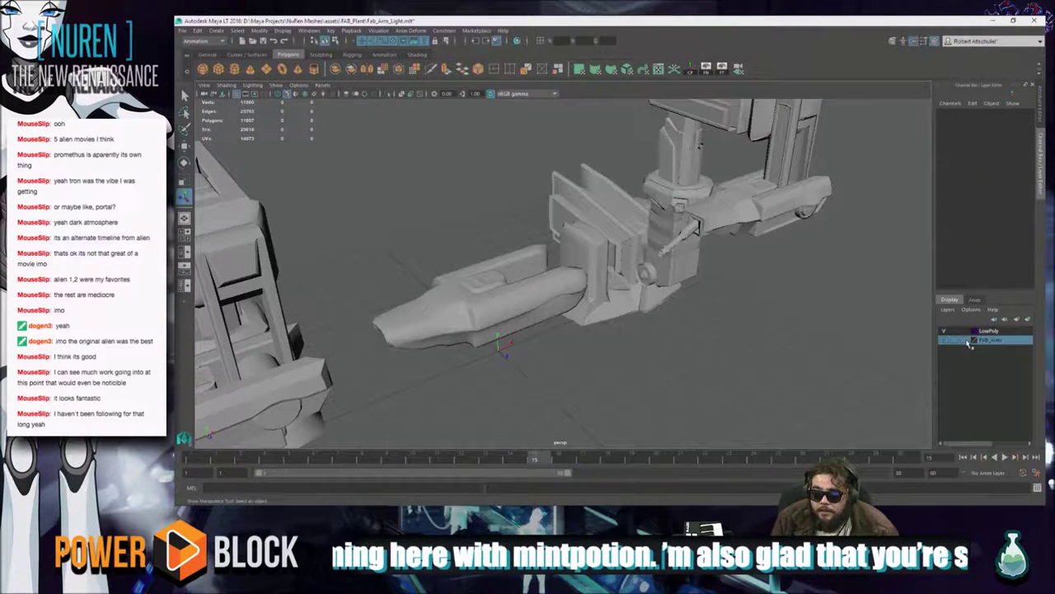
left_click(794, 239)
key("a")
left_click_drag(627, 256, 725, 247, "alt")
left_click_drag(732, 161, 594, 375)
key("ctrl+d")
- Move the duplicated robot further right and remove it from the FAB_Arms layer
key("w")
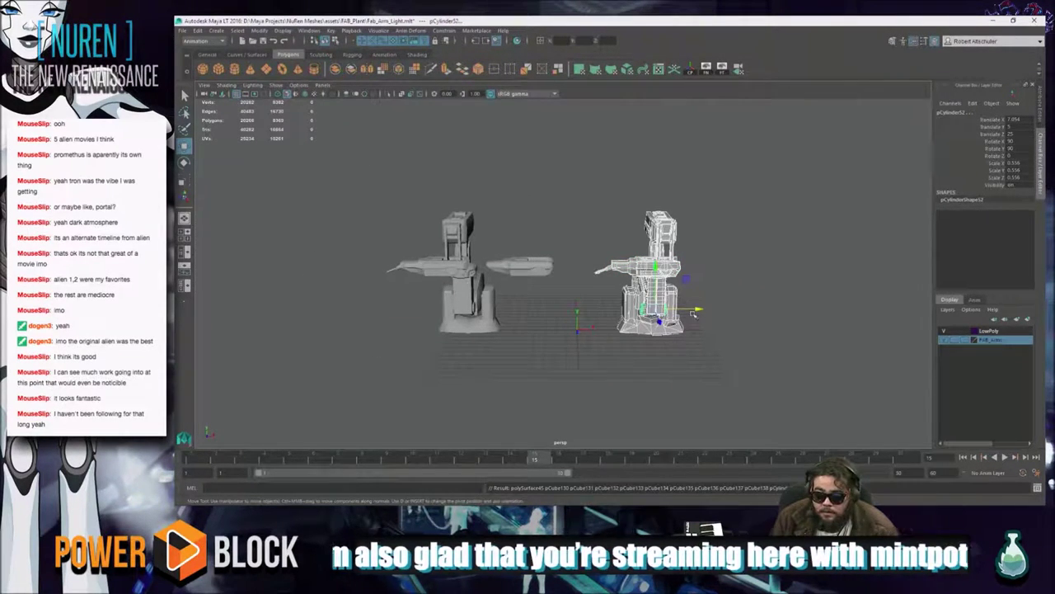
left_click_drag(692, 313, 869, 344)
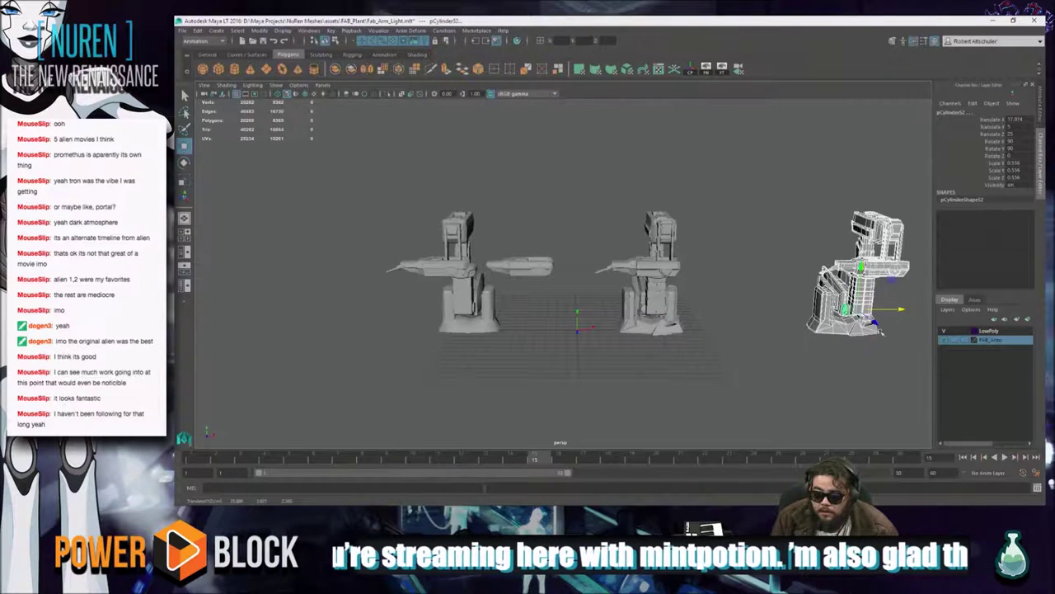
right_click(1000, 341)
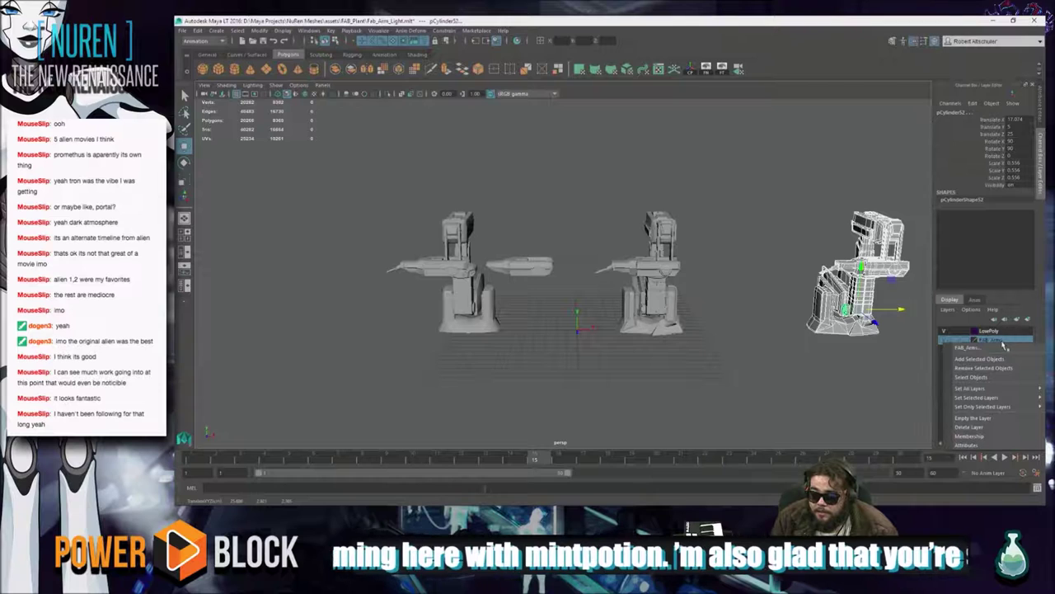
left_click(1011, 369)
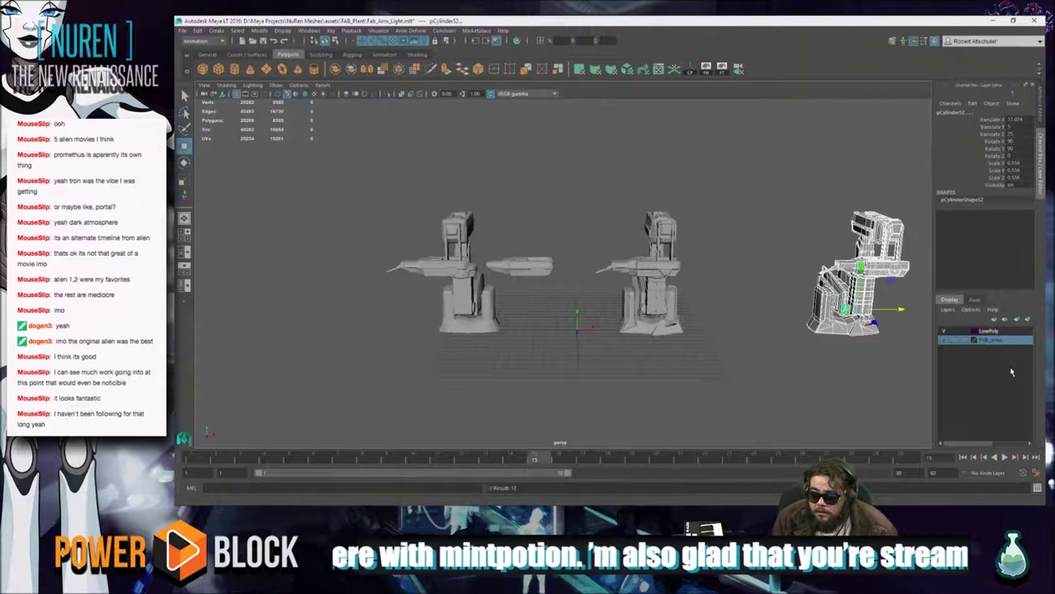
left_click(945, 340)
left_click(945, 341)
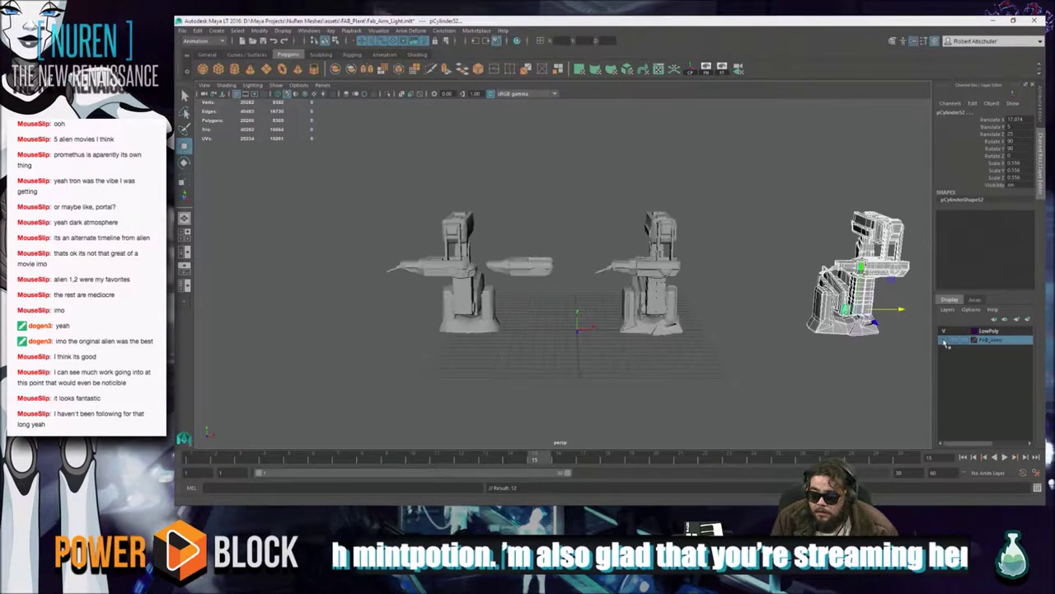
- Select the right robot's arm piece pCube137 and apply Smooth to it
left_click(801, 349)
left_click(634, 279)
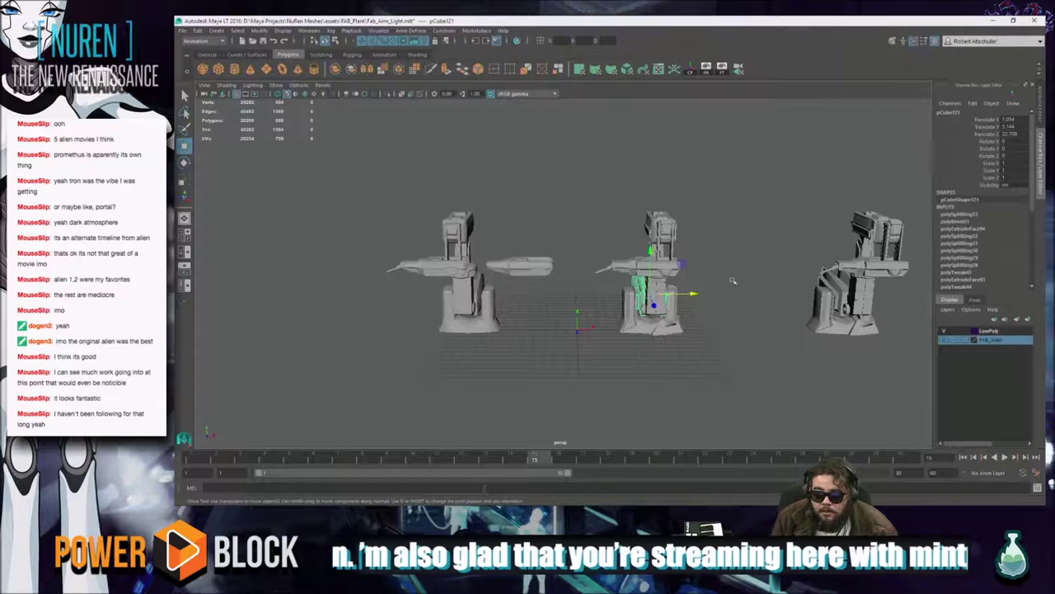
left_click(864, 274)
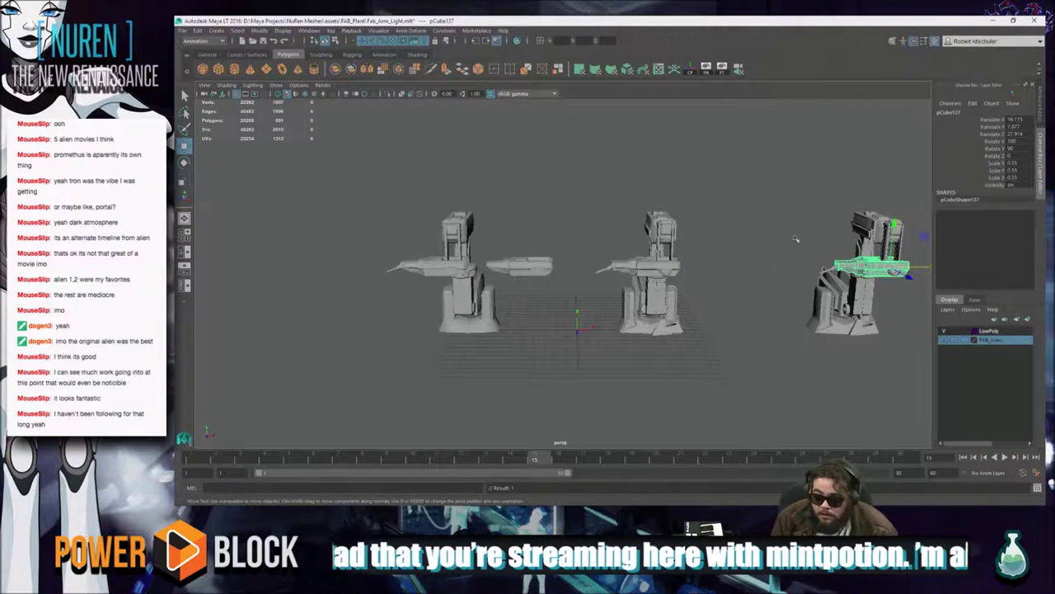
left_click_drag(765, 265, 799, 295, "alt")
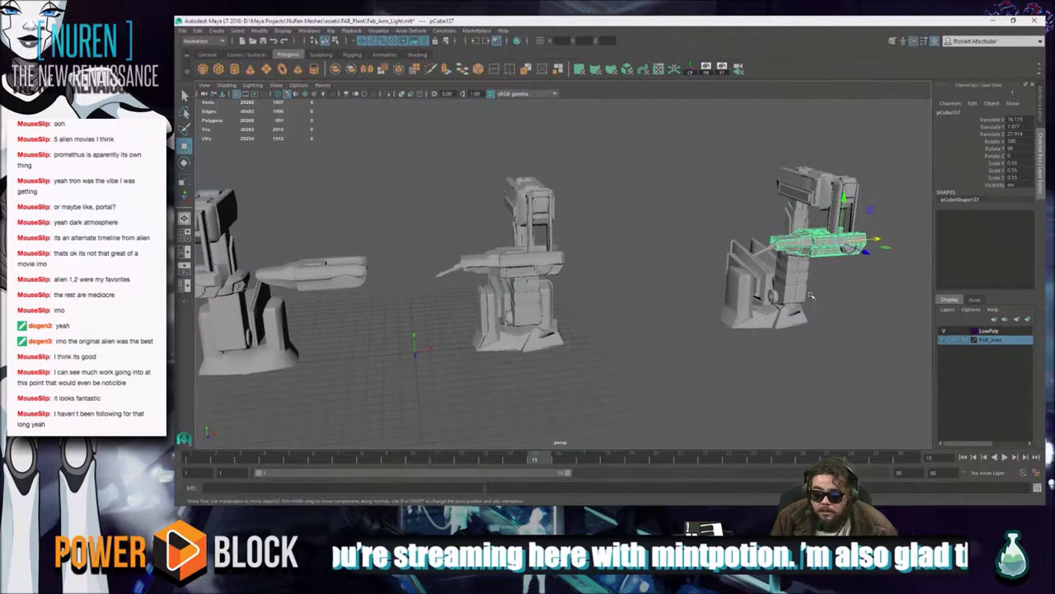
left_click(842, 301)
left_click(822, 245)
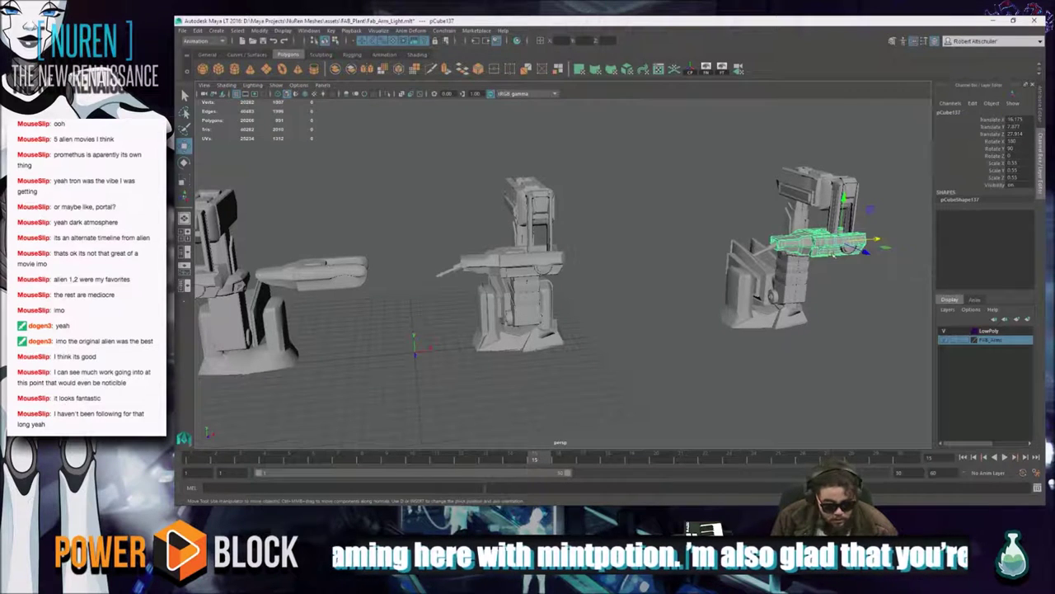
left_click(383, 69)
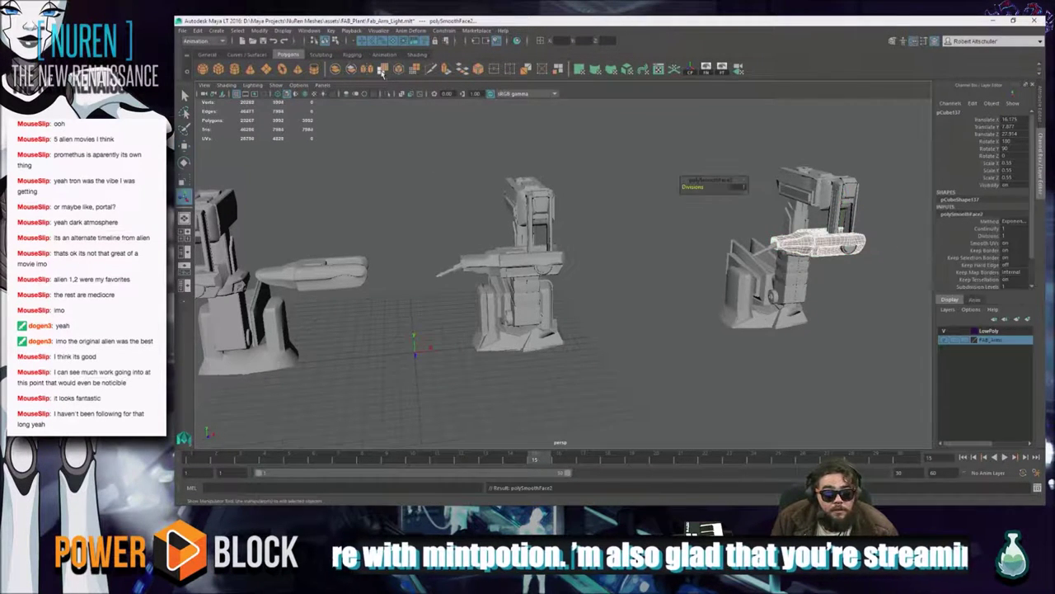
- Move the smoothed arm piece pCube137 onto the middle robot
left_click(765, 290)
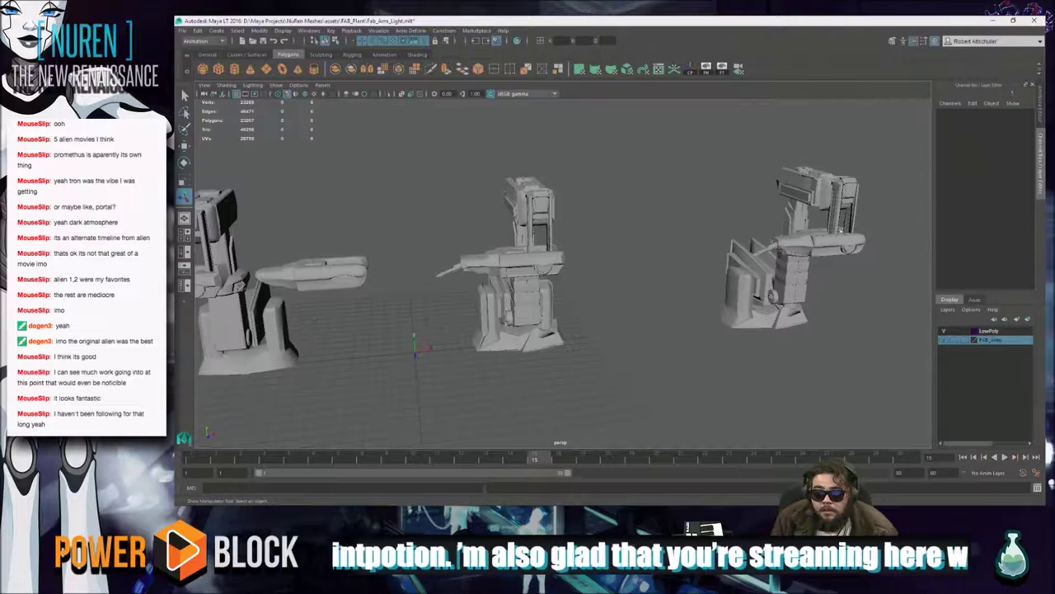
left_click(808, 252)
key("w")
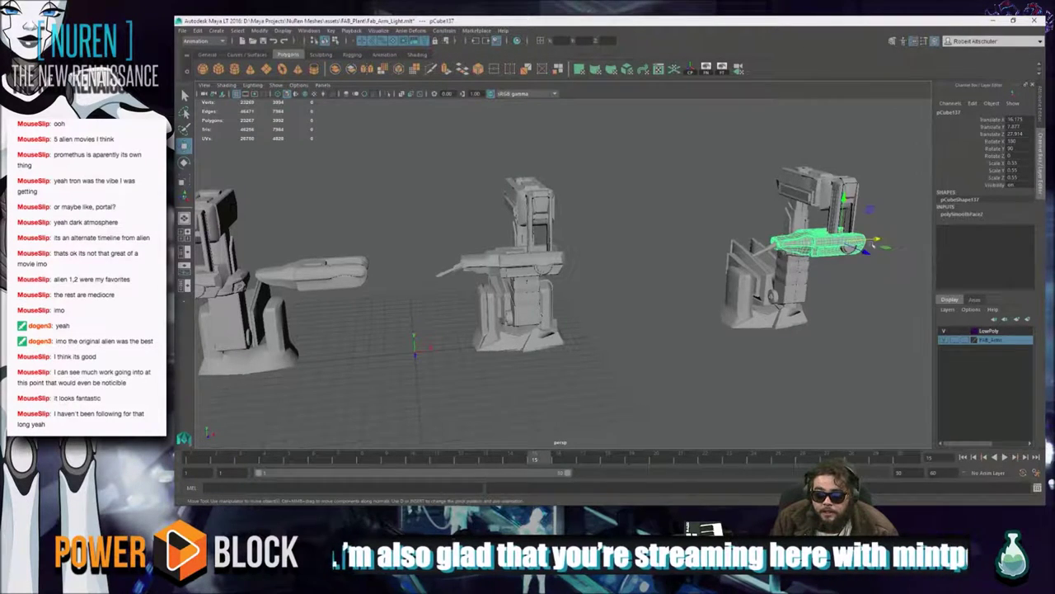
left_click_drag(875, 240, 679, 330)
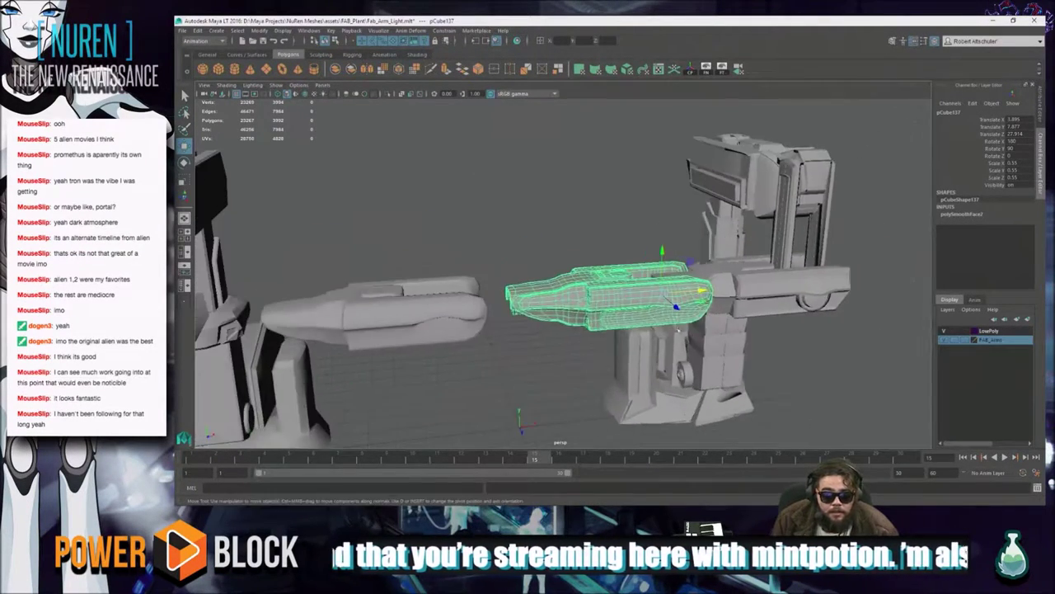
scroll(692, 332, "up", 3)
left_click(555, 244)
left_click_drag(551, 228, 518, 434, "alt")
- Raise the Divisions of pCube137's polySmoothFace2 node in the Channel Box
left_click(564, 363)
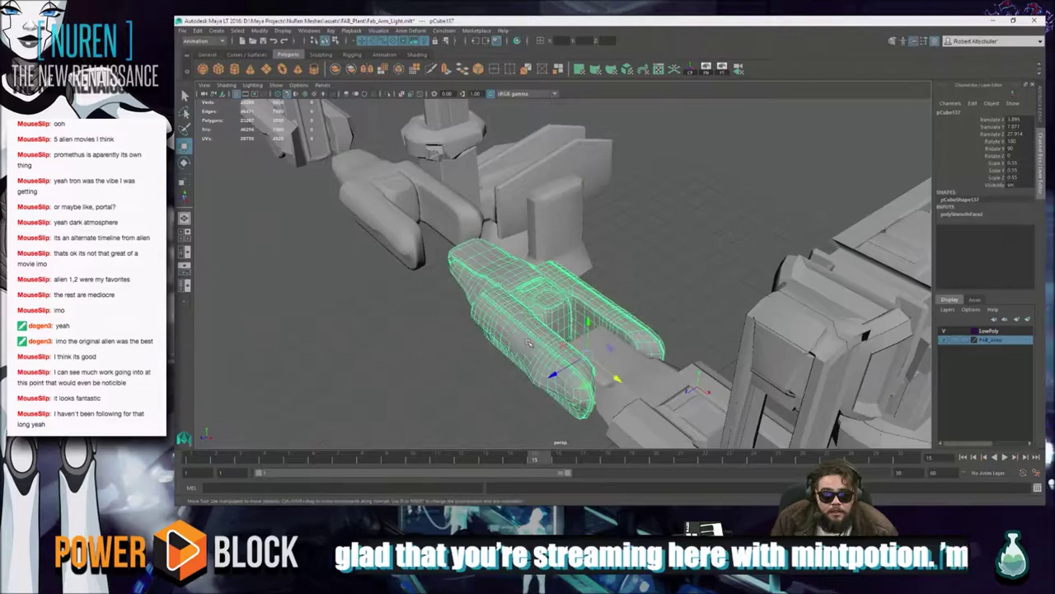
scroll(536, 353, "up", 6)
left_click_drag(536, 353, 563, 347, "alt")
scroll(586, 395, "down", 5)
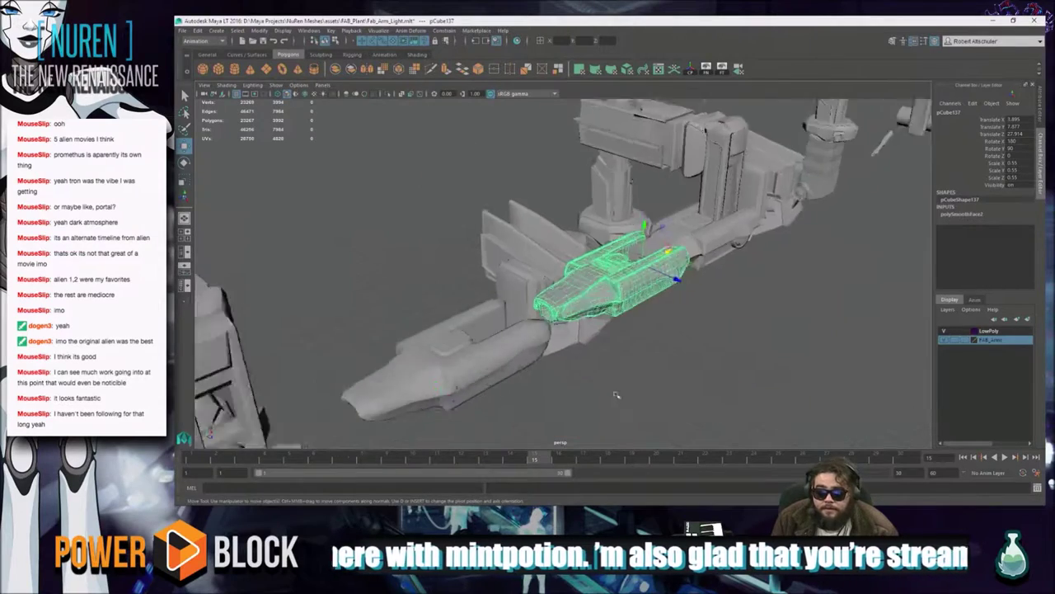
left_click_drag(586, 396, 634, 363, "alt")
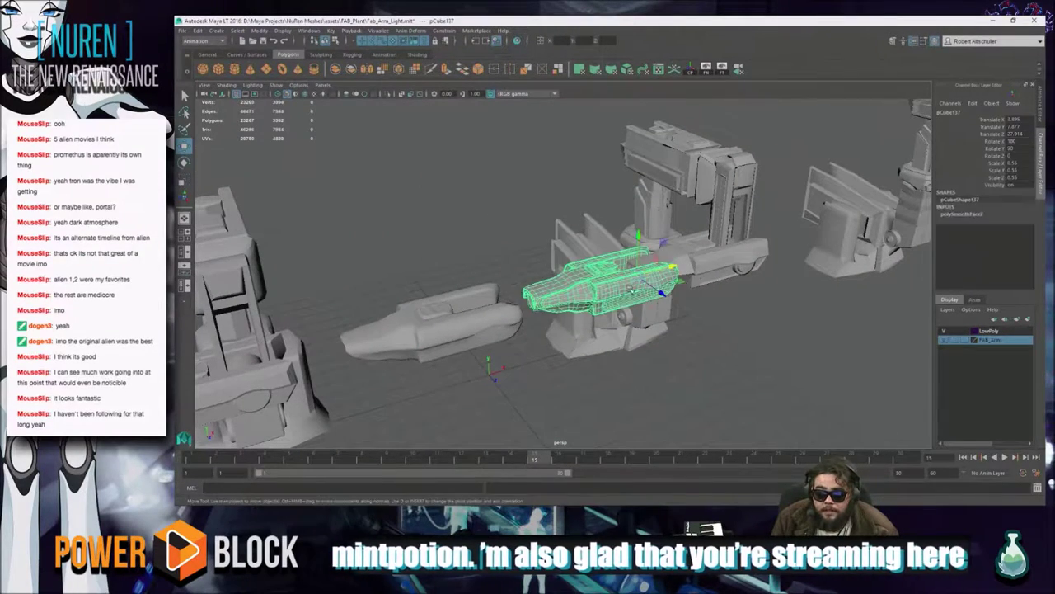
left_click(987, 217)
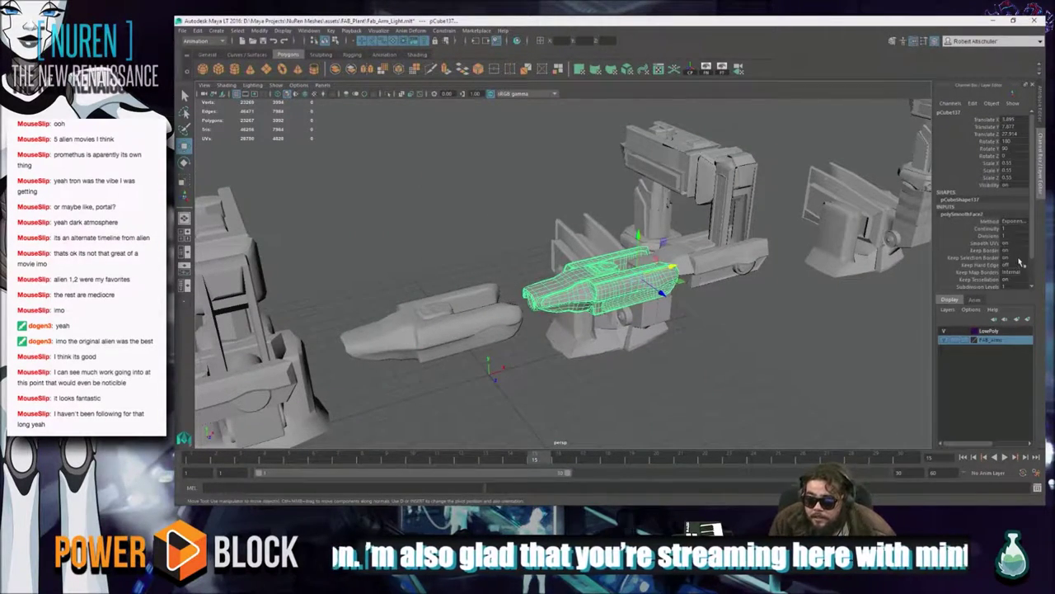
scroll(839, 247, "up", 3)
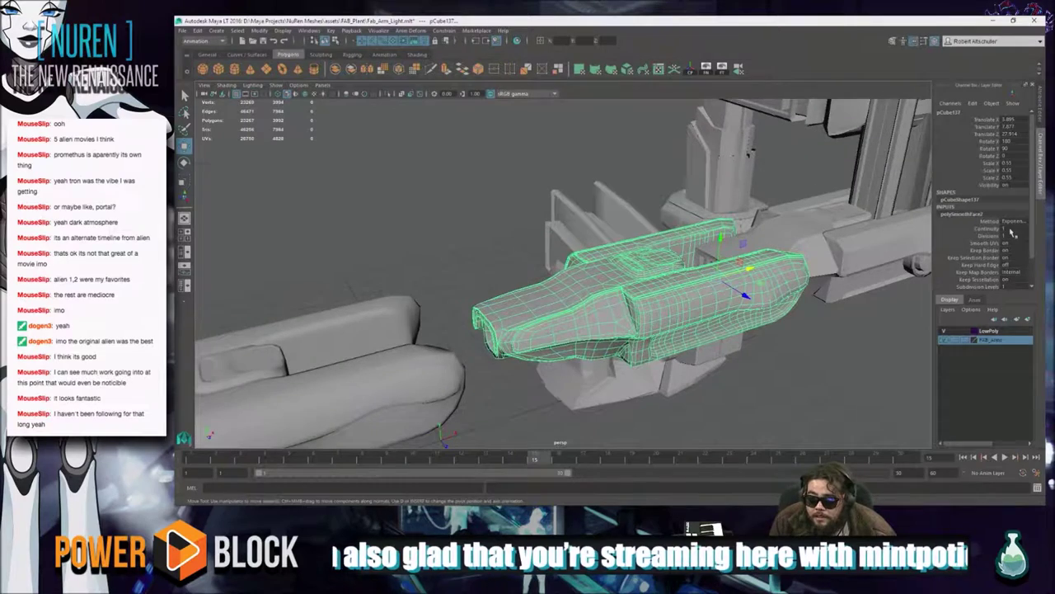
double_click(1010, 236)
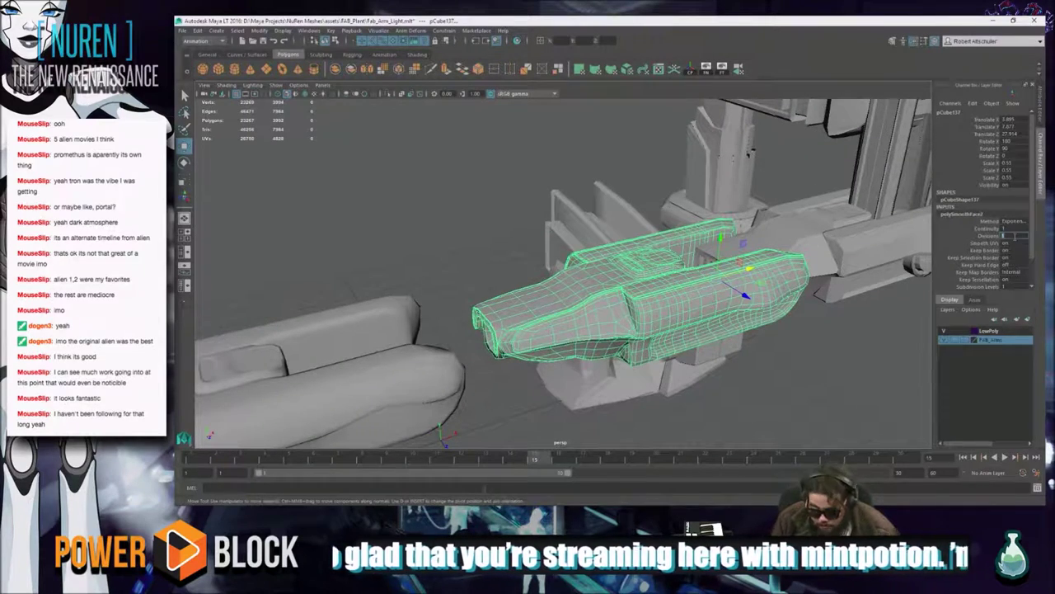
- Inspect the denser smoothed surface up close, comparing with neighbouring piece pCube120
left_click(866, 379)
scroll(824, 305, "up", 5)
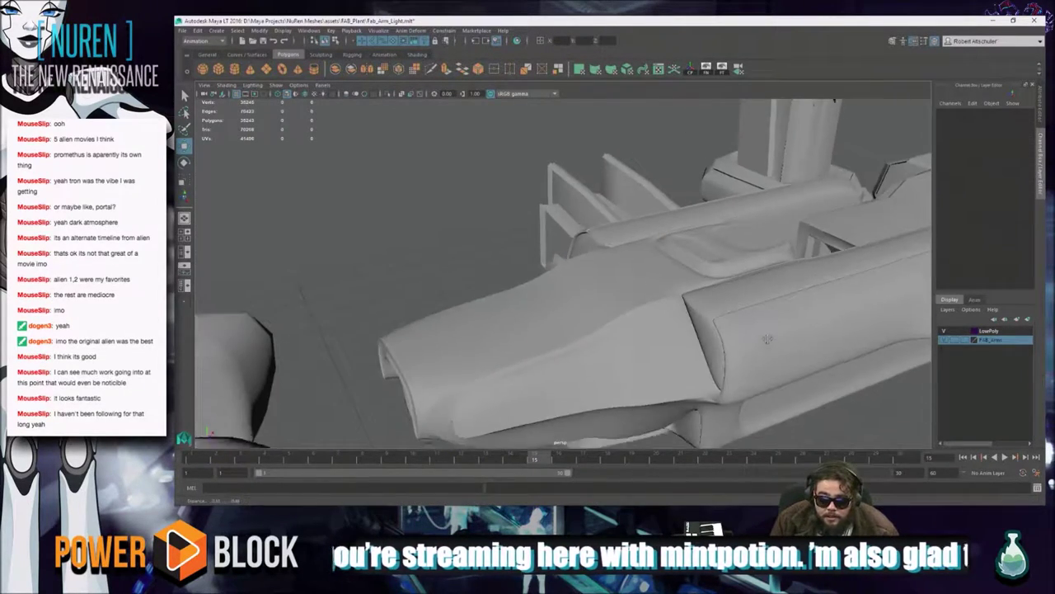
left_click_drag(766, 338, 559, 303, "alt")
left_click(627, 226)
left_click(443, 269)
left_click_drag(442, 270, 499, 342, "alt")
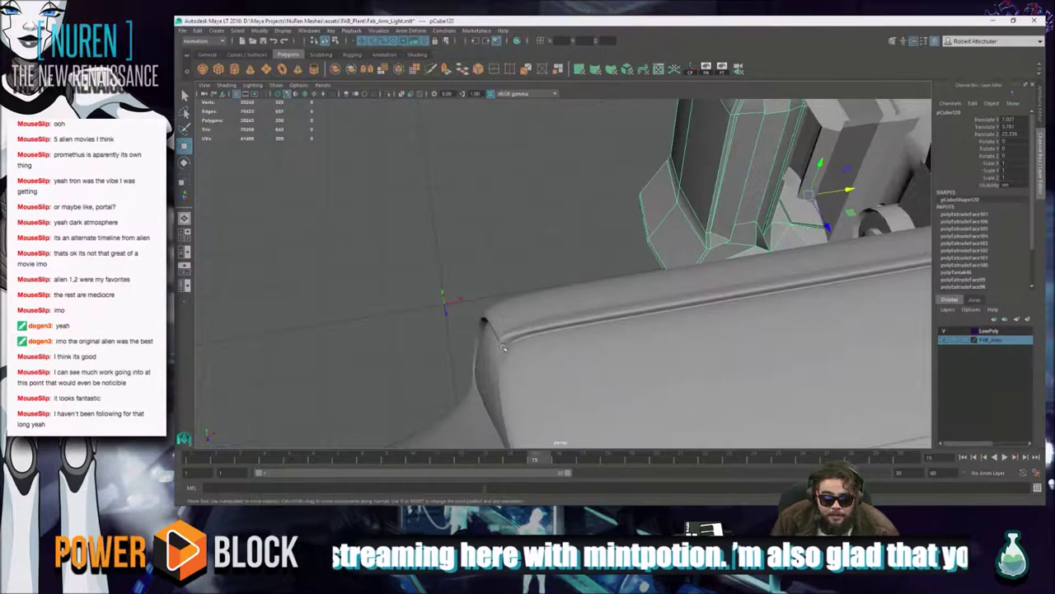
left_click_drag(625, 329, 511, 224, "alt")
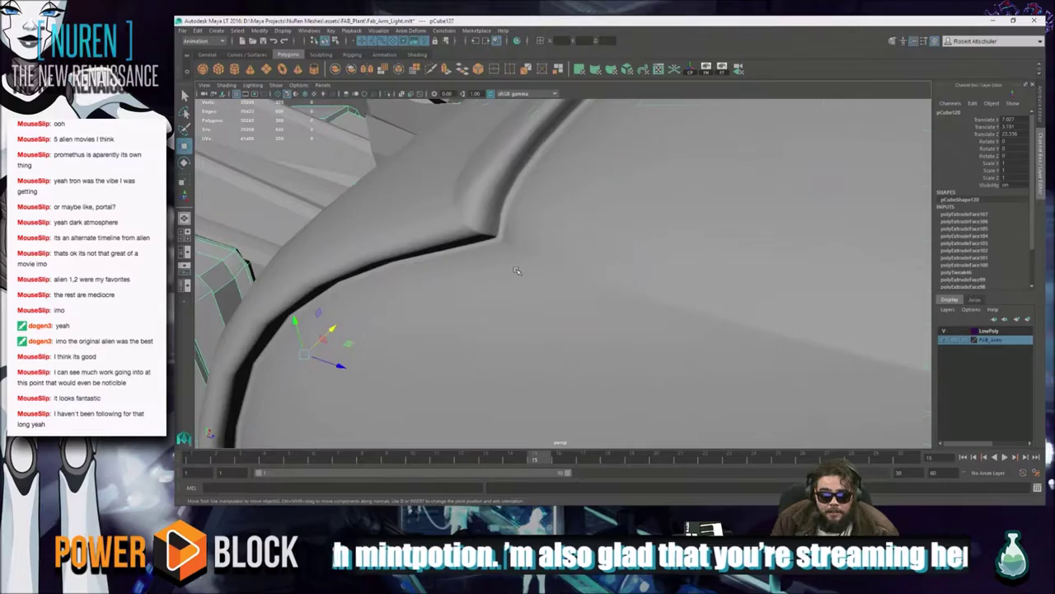
- Reselect the smoothed piece, then the left arm piece and middle piece pCube129
left_click(511, 224)
left_click_drag(414, 245, 601, 285, "alt")
scroll(445, 248, "down", 3)
scroll(478, 257, "down", 5)
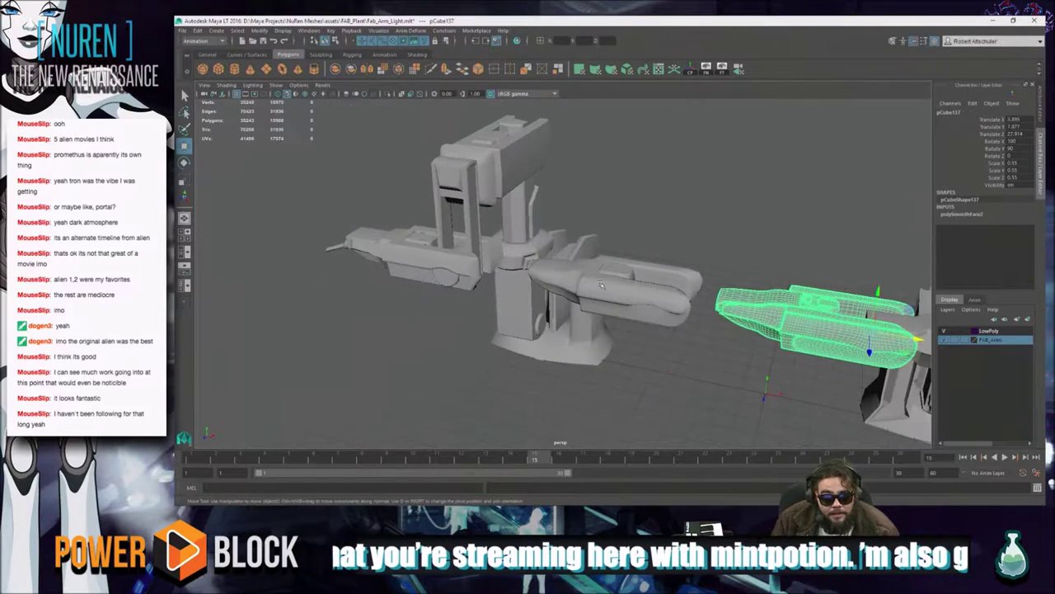
left_click(434, 273)
left_click(652, 282)
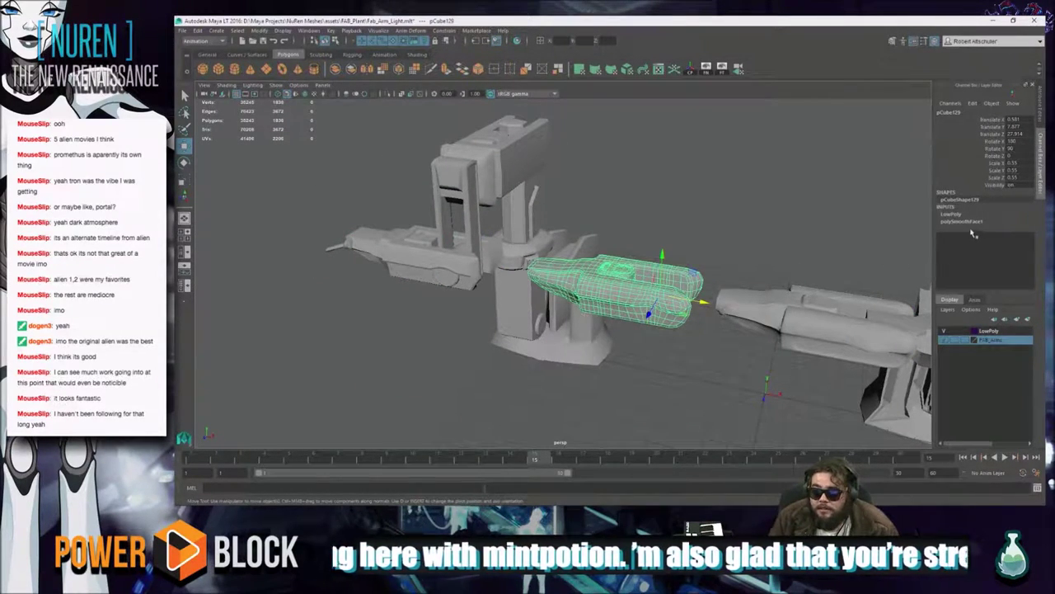
- Delete the middle arm piece and place a duplicate of pCube128 on the right robot's arm
key("Delete")
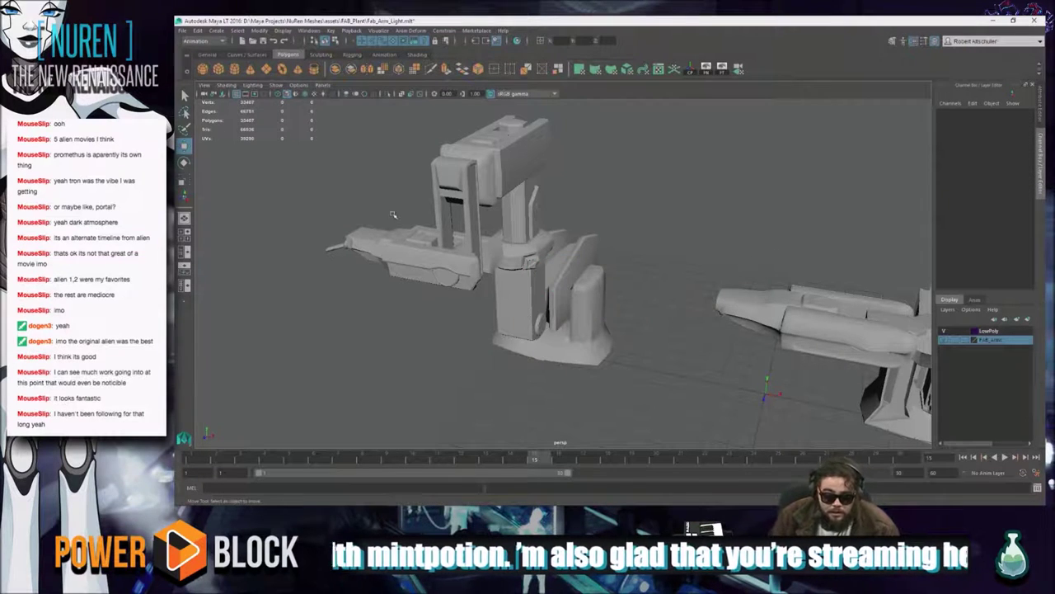
left_click(402, 262)
key("ctrl+d")
left_click_drag(511, 271, 854, 330)
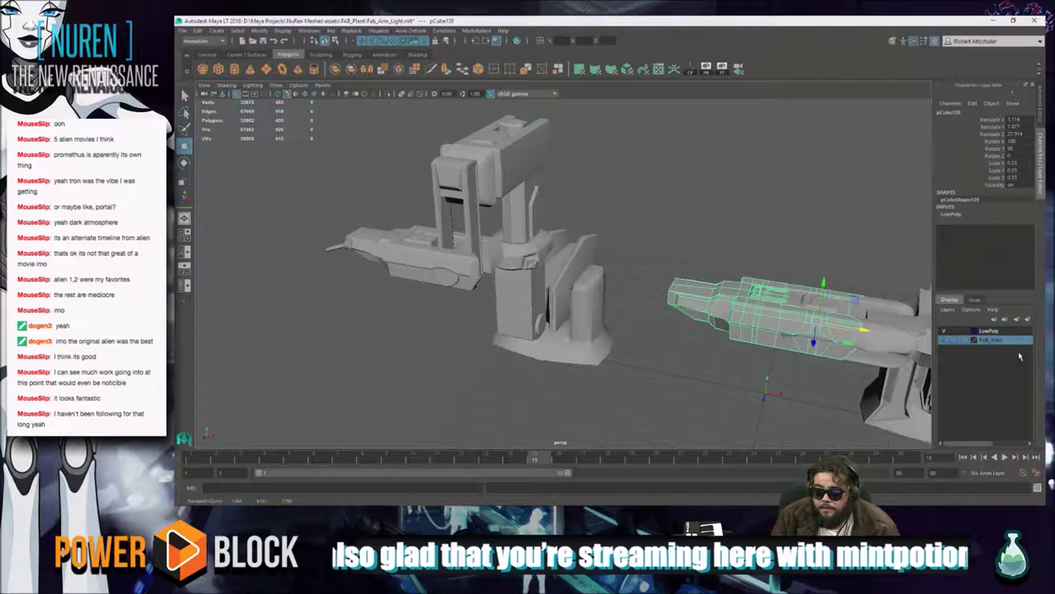
- Template the arm layer and inspect the copied piece in smooth preview and wireframe display
left_click(967, 340)
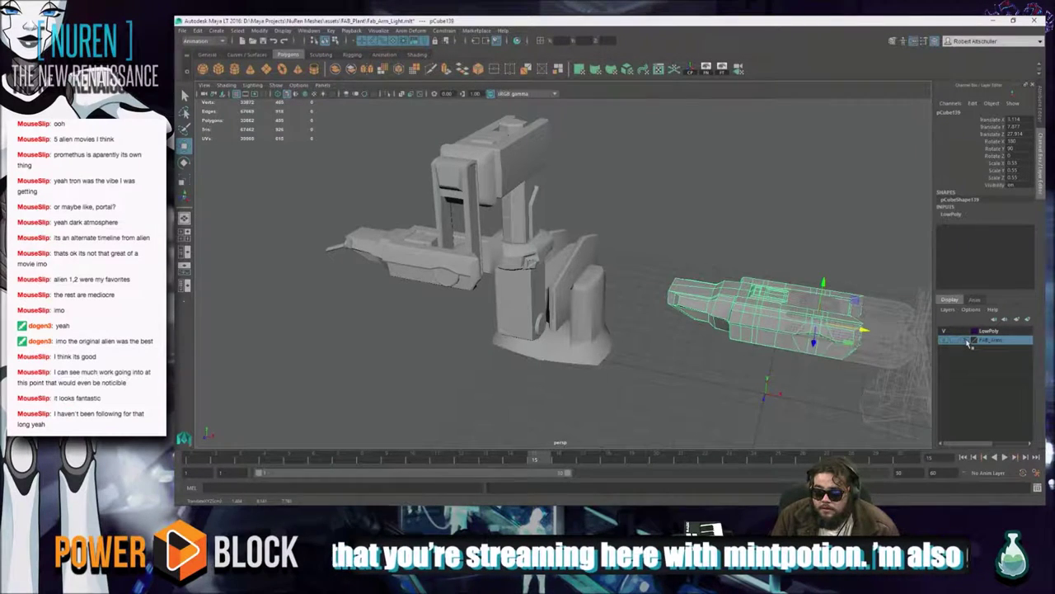
key("f")
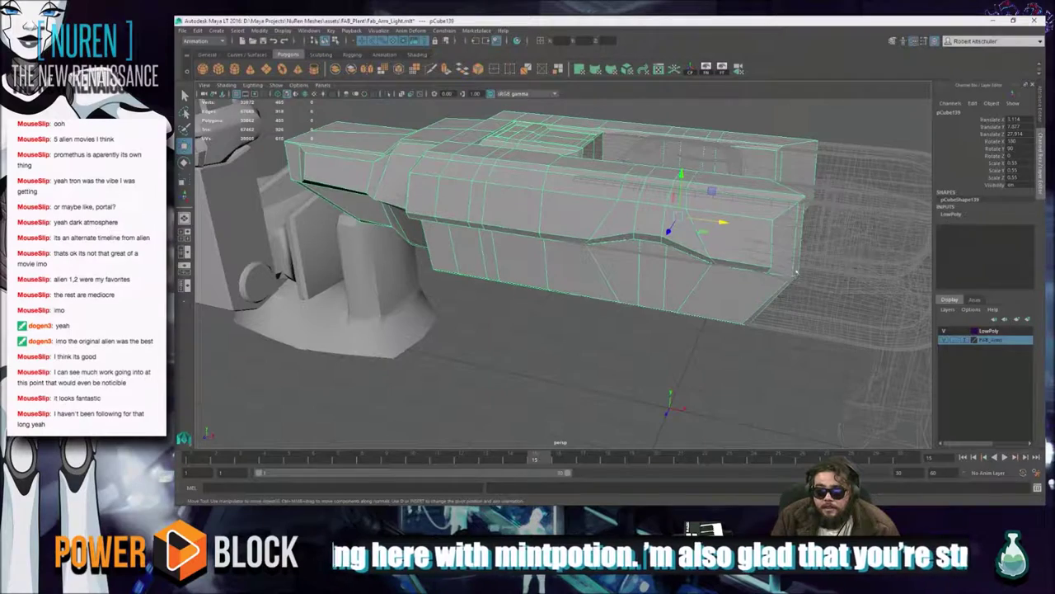
left_click_drag(786, 279, 592, 240, "alt")
key("r")
key("3")
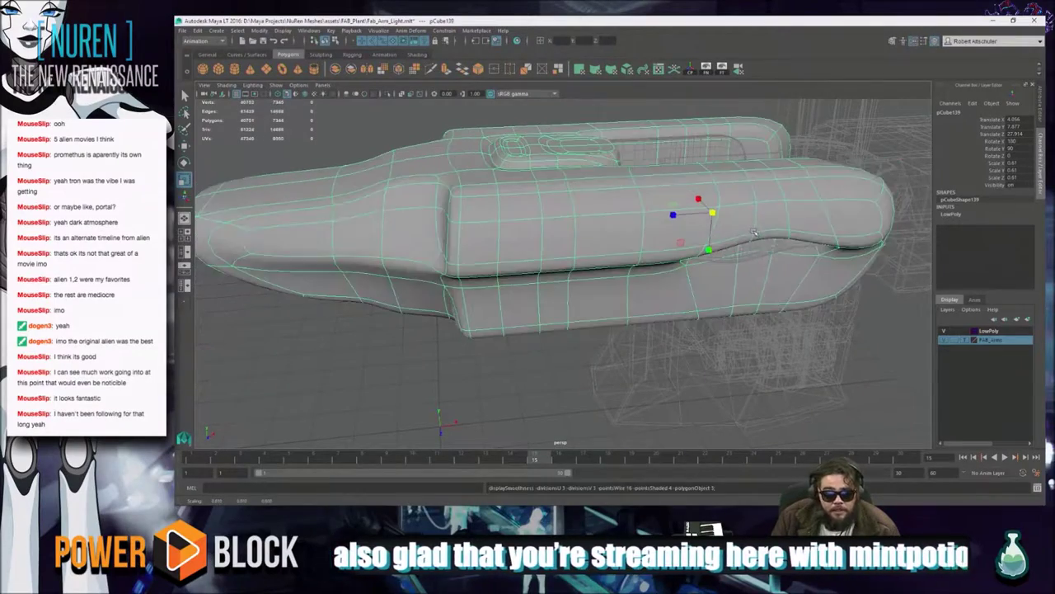
key("1")
key("4")
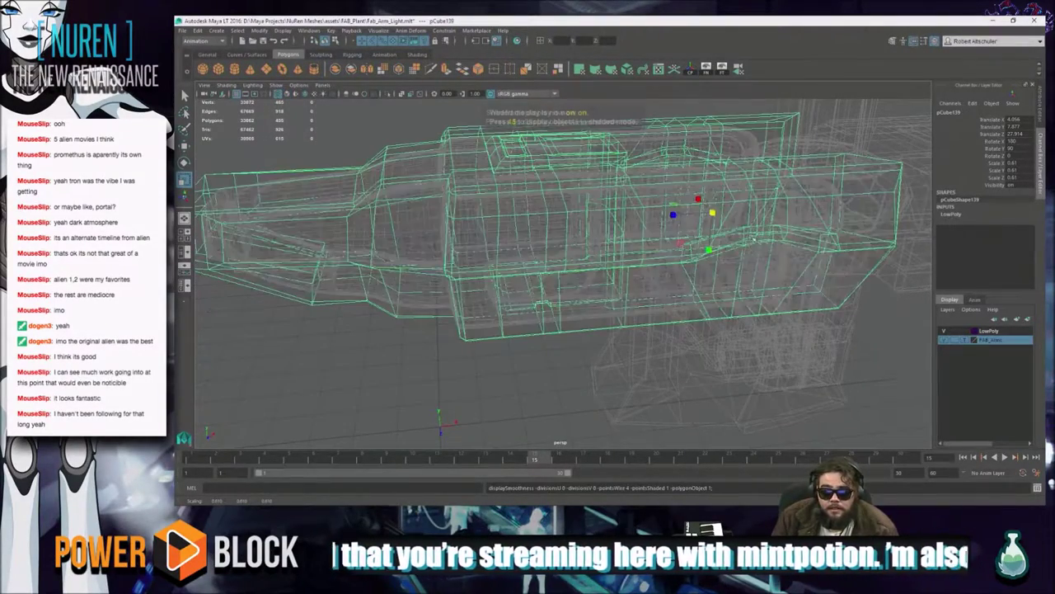
left_click_drag(327, 218, 705, 276, "alt")
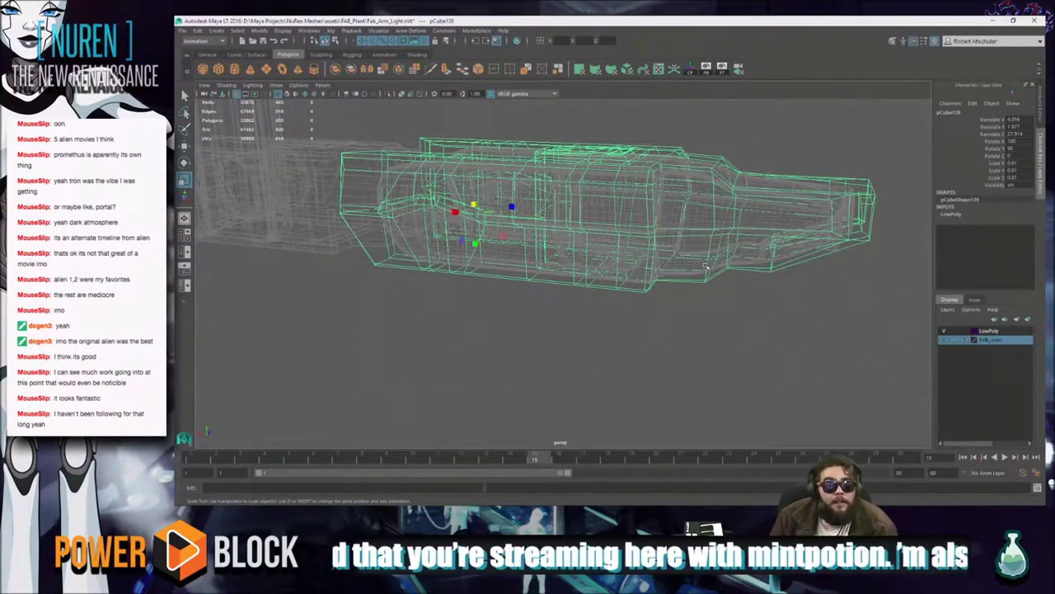
left_click_drag(624, 276, 695, 332, "alt")
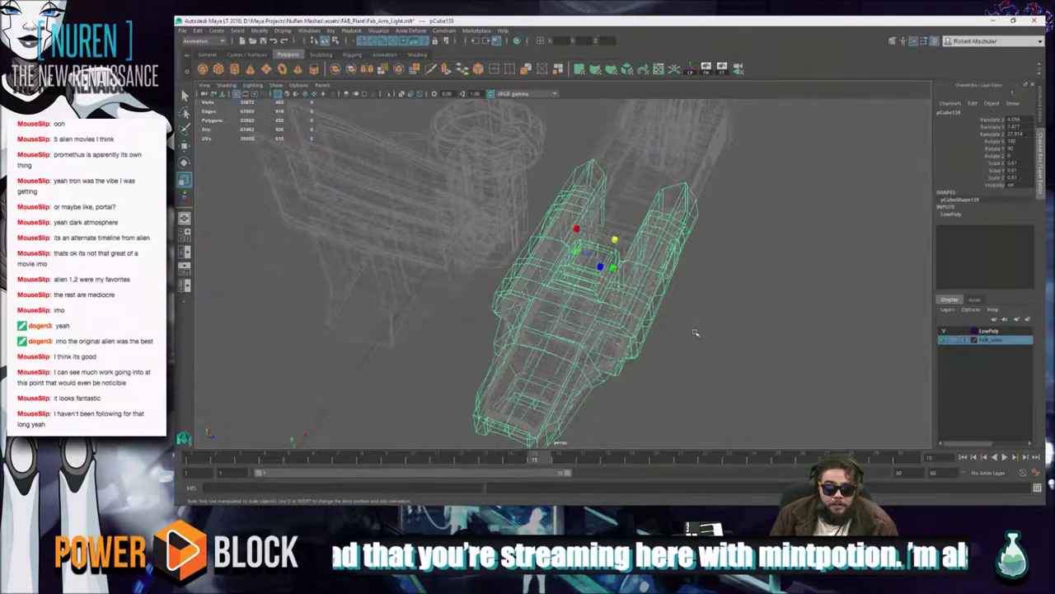
key("5")
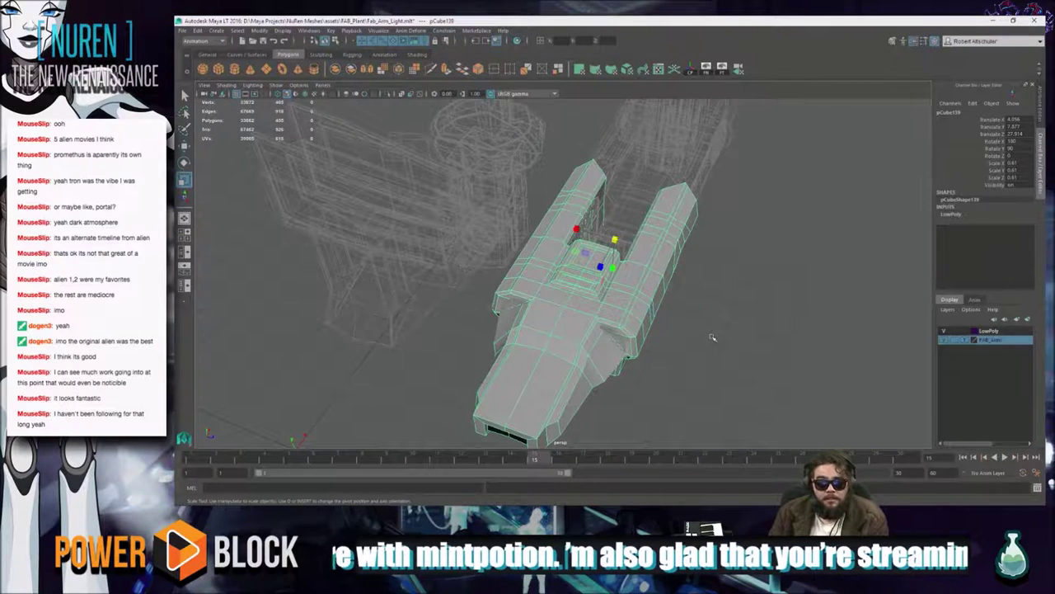
- Return the arm layer to shaded selectable and move smoothed barrel pCube137 onto the right robot
left_click(713, 336)
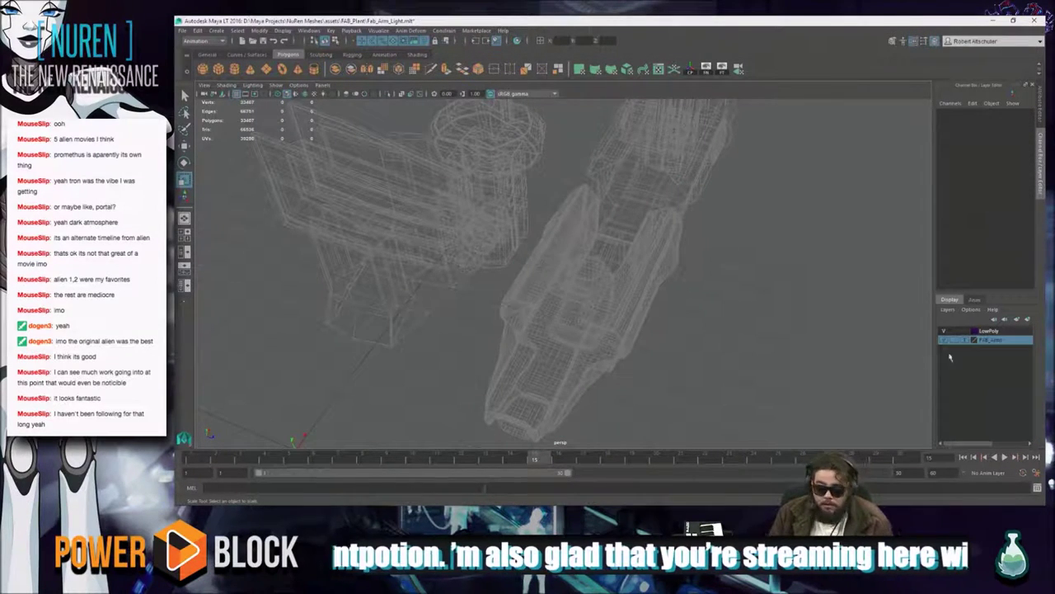
left_click(972, 341)
left_click_drag(746, 314, 691, 306, "alt")
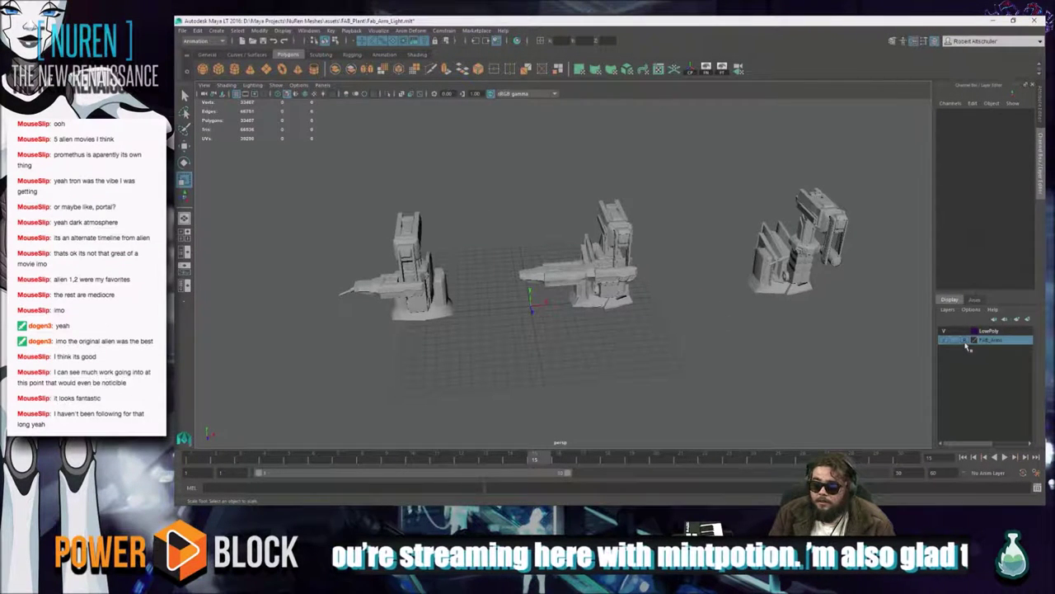
left_click(553, 274)
key("w")
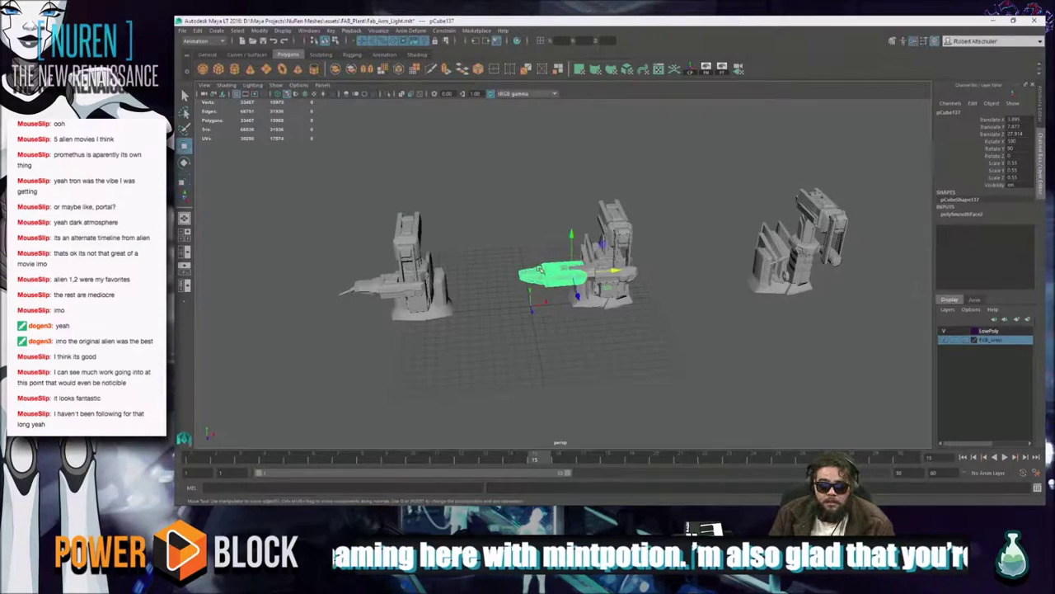
middle_click_drag(648, 310, 835, 295)
key("f")
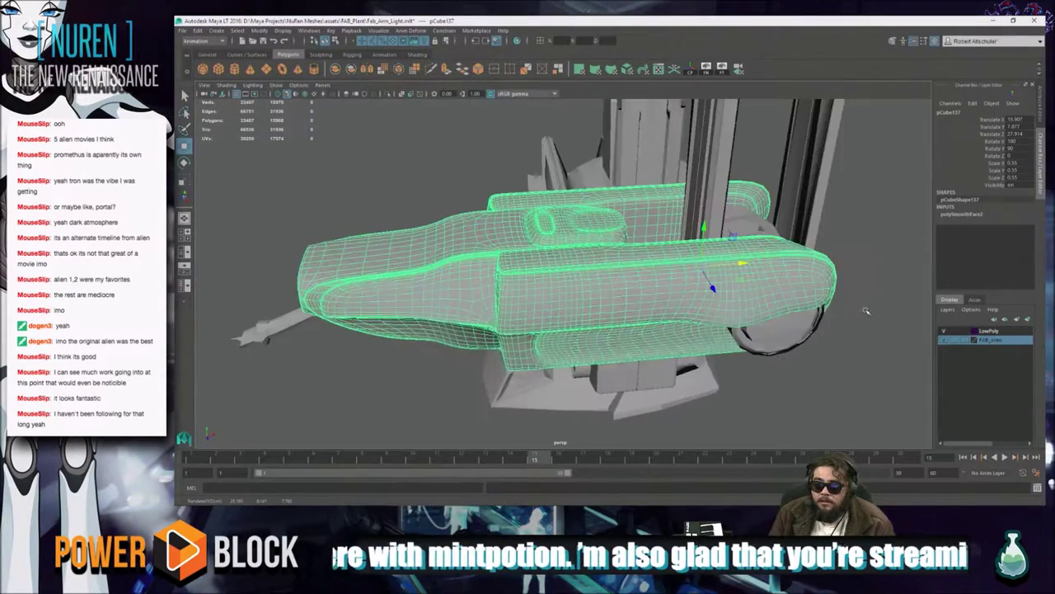
left_click_drag(835, 295, 790, 279, "alt")
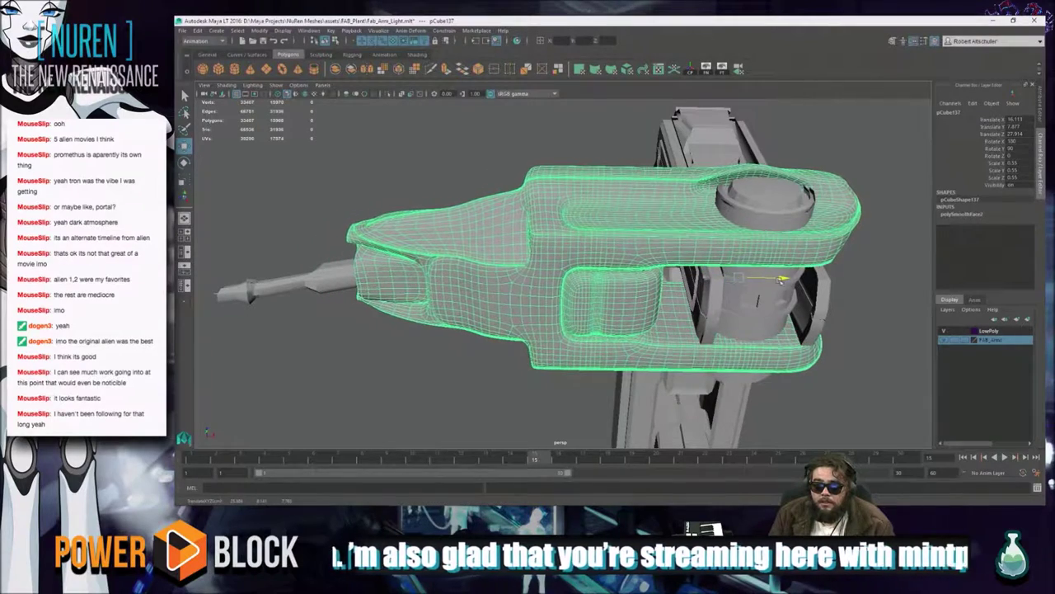
- Lower the head mesh's polySmoothFace2 Divisions value to cut the polygon count
left_click_drag(336, 282, 557, 404, "alt")
left_click(558, 404)
left_click(584, 258)
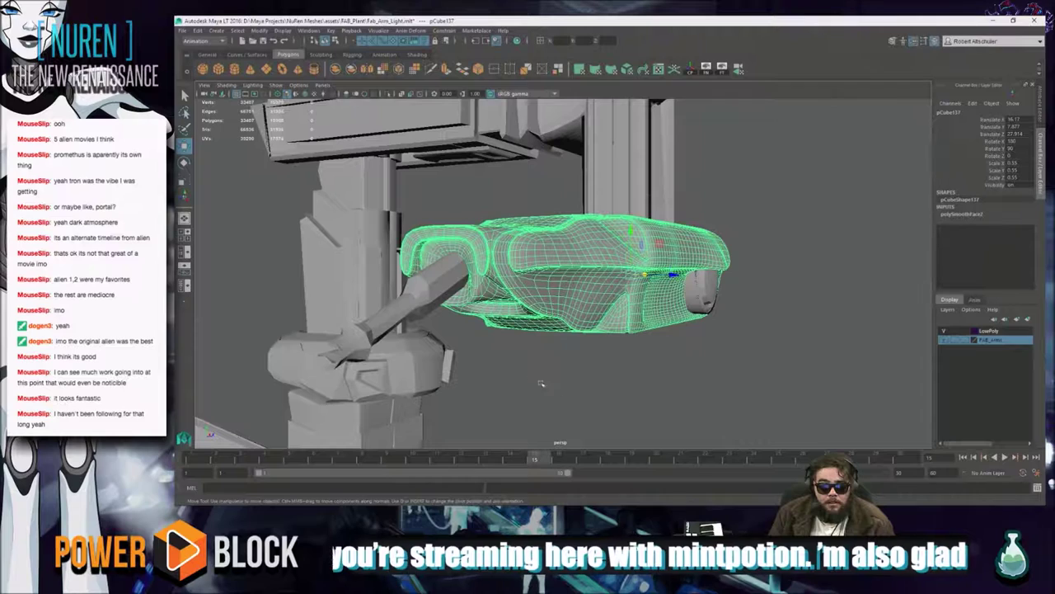
left_click(426, 301)
left_click(597, 279)
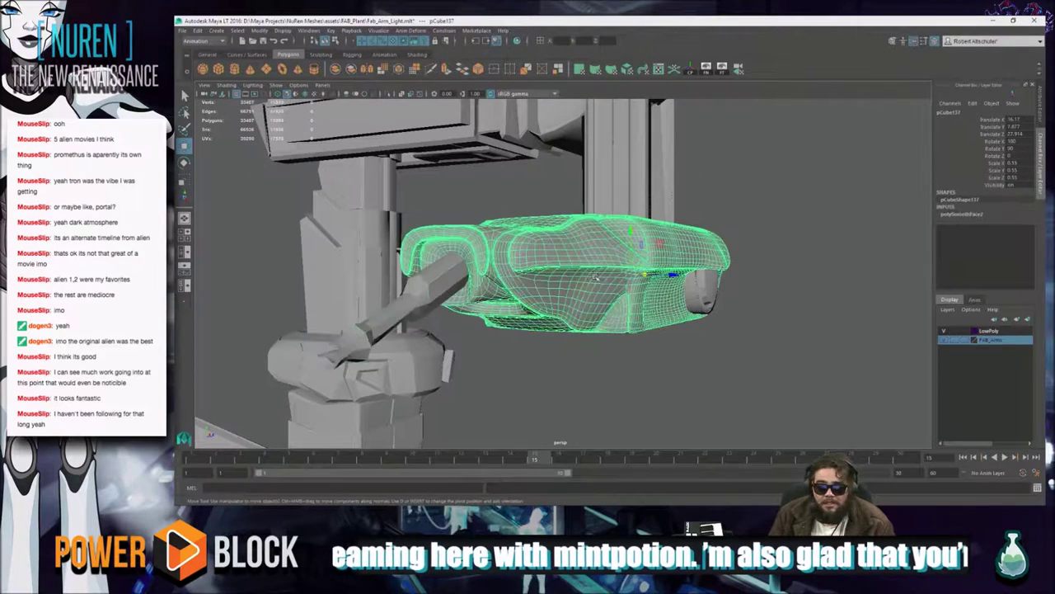
left_click(966, 215)
left_click(1014, 235)
key("Return")
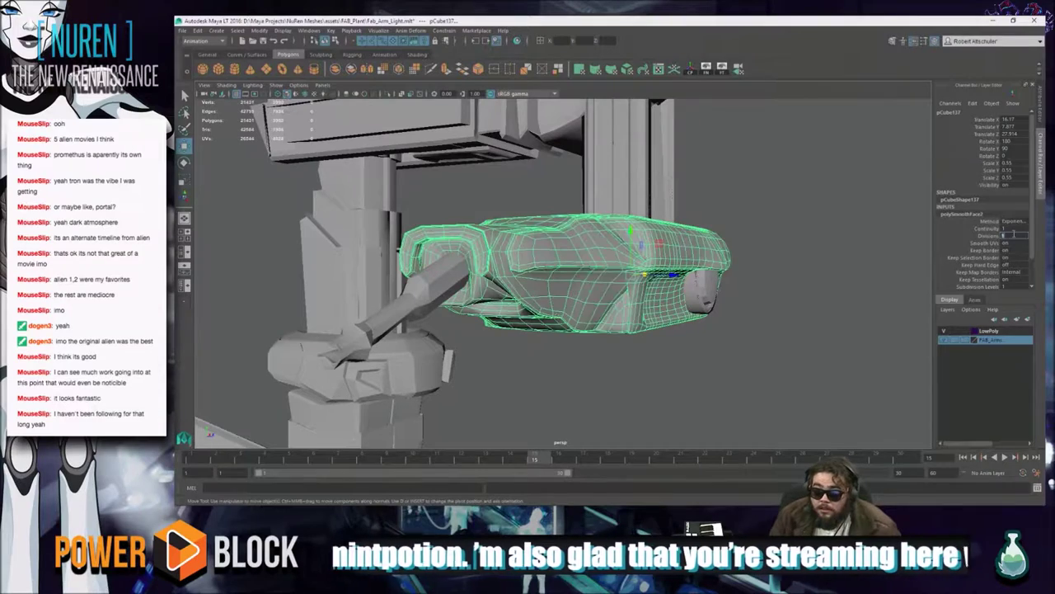
- Orbit around the arm model and select the arm mesh
left_click(738, 429)
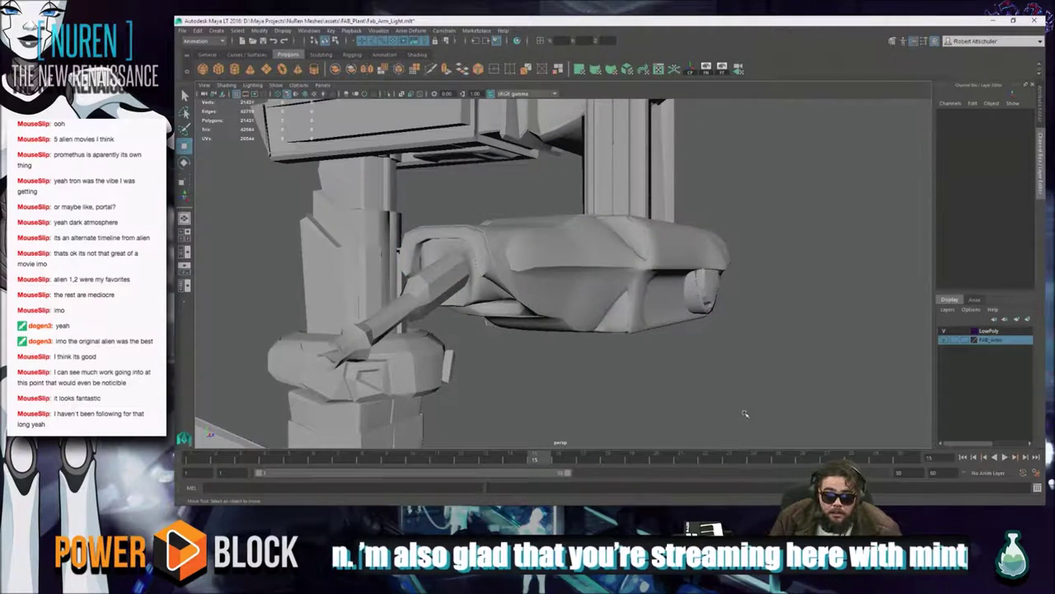
left_click_drag(741, 399, 567, 331, "alt")
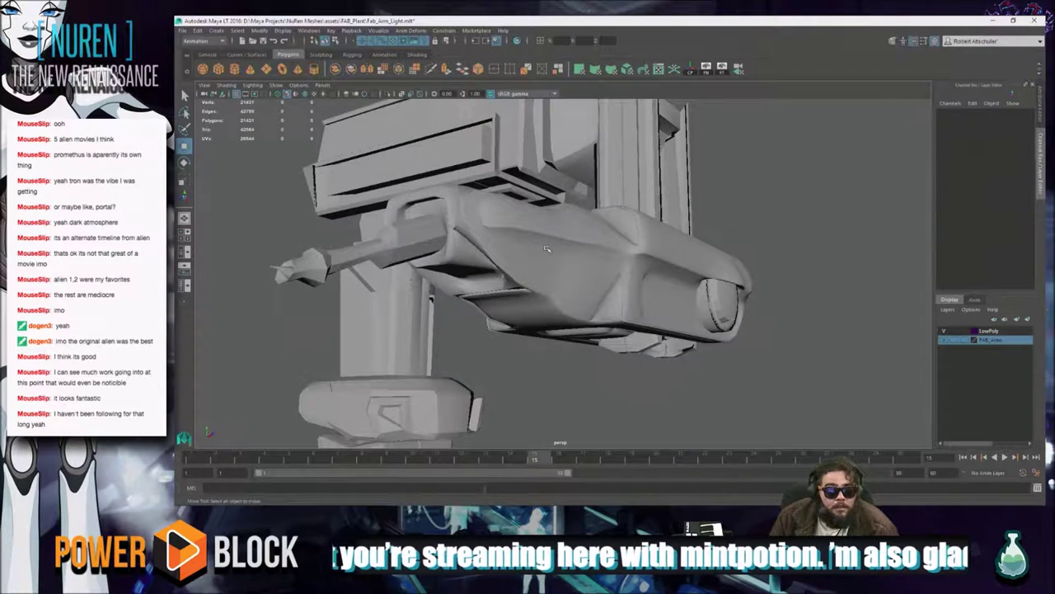
left_click(375, 250)
scroll(593, 277, "down", 10)
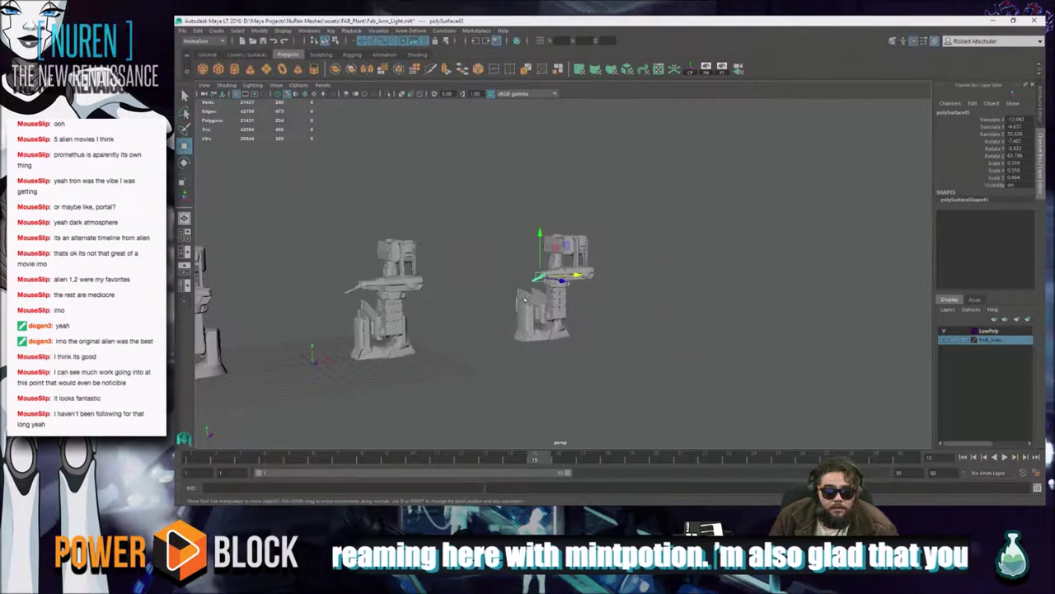
- Apply Smooth to the arm cylinder pCylinder52
left_click(586, 274)
key("f")
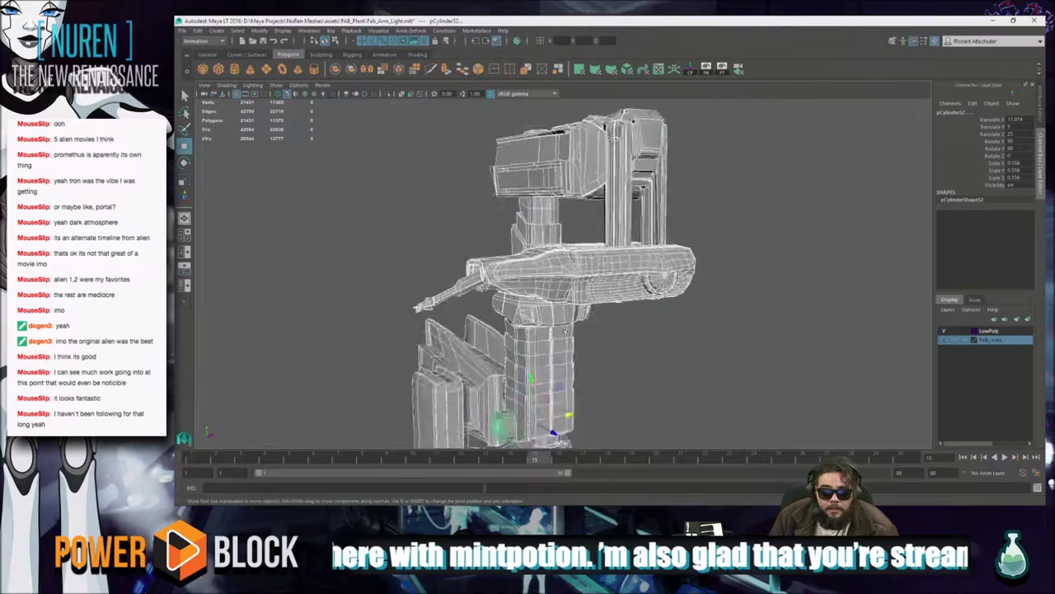
left_click(587, 277)
scroll(569, 285, "down", 6)
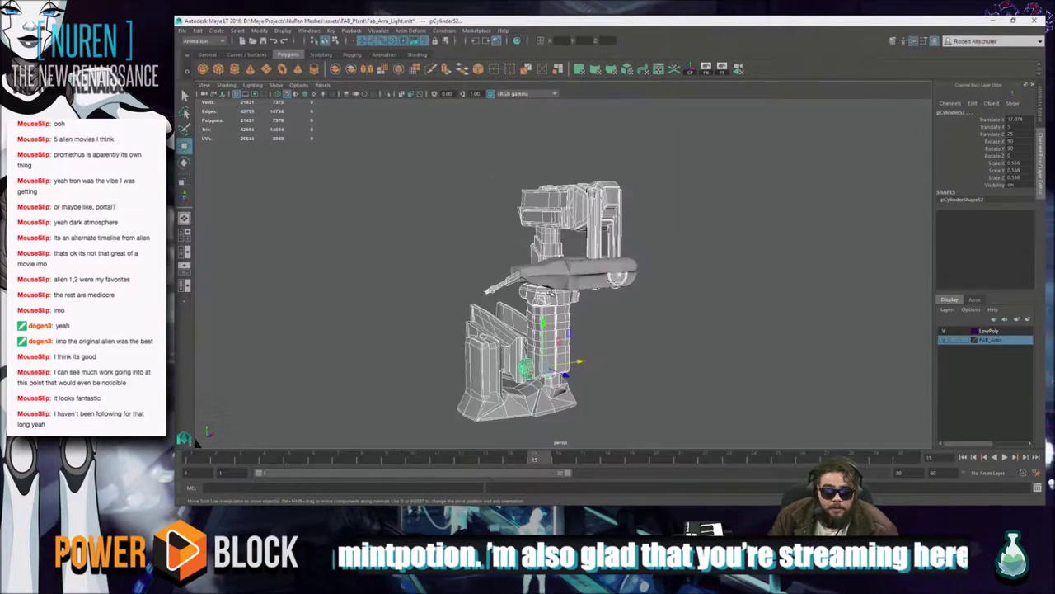
left_click_drag(346, 273, 466, 231, "alt")
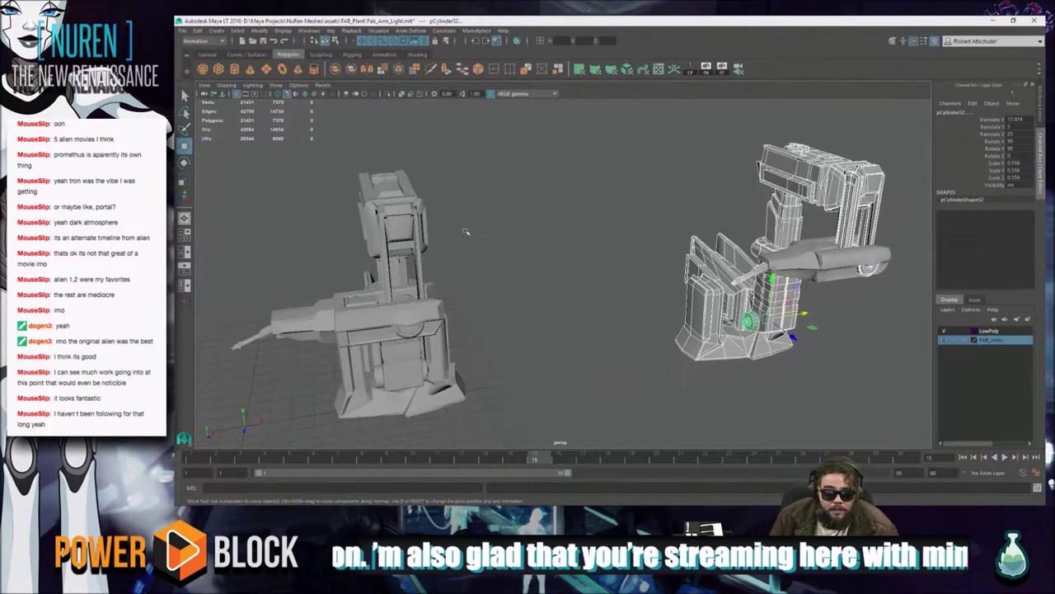
left_click_drag(671, 350, 577, 314, "alt")
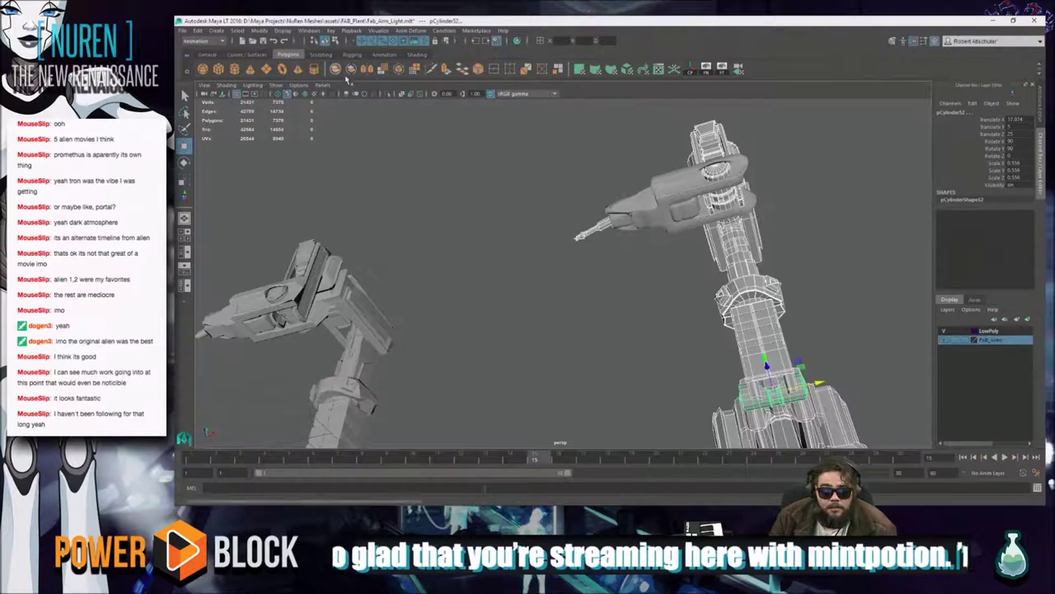
left_click(387, 72)
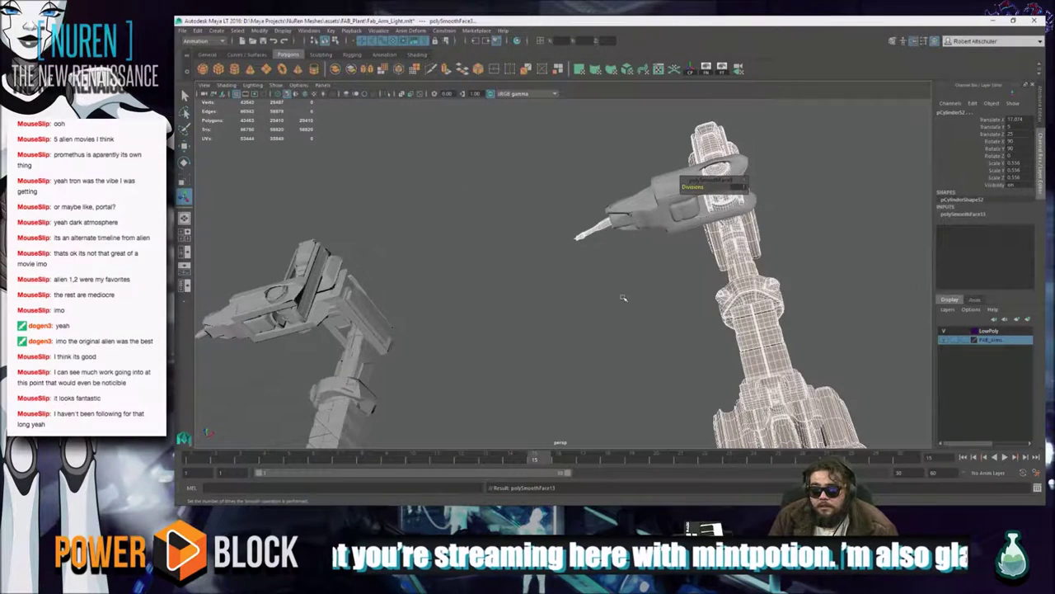
- Inspect the smoothed arm and wrist block, then save the FAB_Arm_Light scene
left_click(624, 297)
mouse_move(624, 297)
left_mouse_down("alt")
mouse_move(596, 313)
mouse_move(736, 410)
mouse_move(638, 295)
mouse_move(624, 293)
left_mouse_up("alt")
right_click_drag(625, 294, 925, 333, "alt")
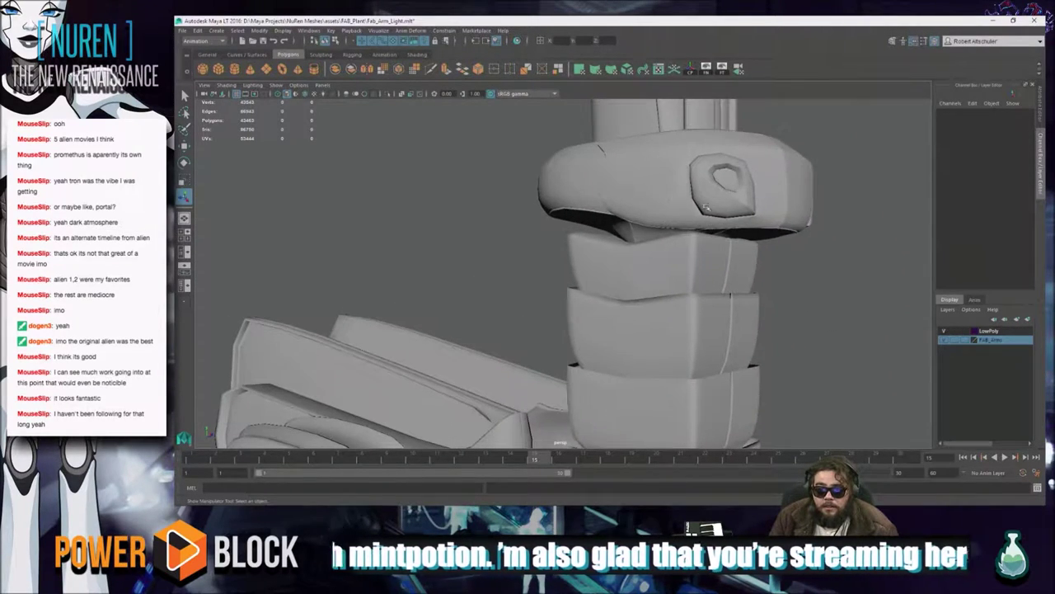
left_click(664, 197)
key("f")
left_click_drag(671, 214, 540, 221, "alt")
right_click_drag(540, 221, 492, 232, "alt")
left_click_drag(492, 232, 569, 232, "alt")
left_click(657, 325)
mouse_move(656, 326)
left_mouse_down("alt")
mouse_move(594, 328)
mouse_move(666, 336)
left_mouse_up("alt")
key("ctrl+s")
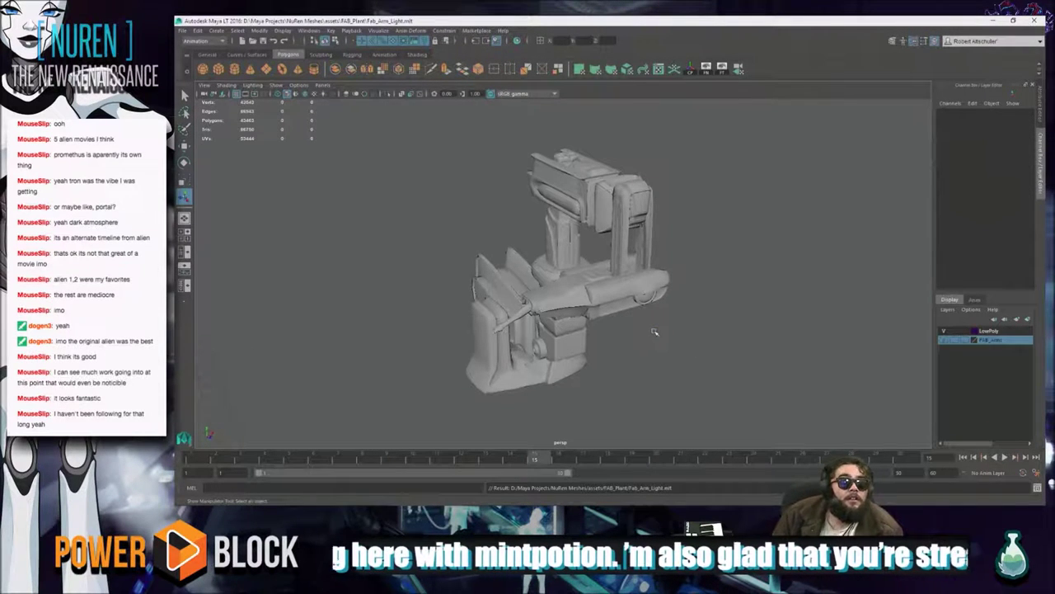
- Box-select the right-hand high-detail arm model and group it as group19
left_click_drag(648, 345, 659, 373, "alt")
left_click_drag(660, 373, 505, 238)
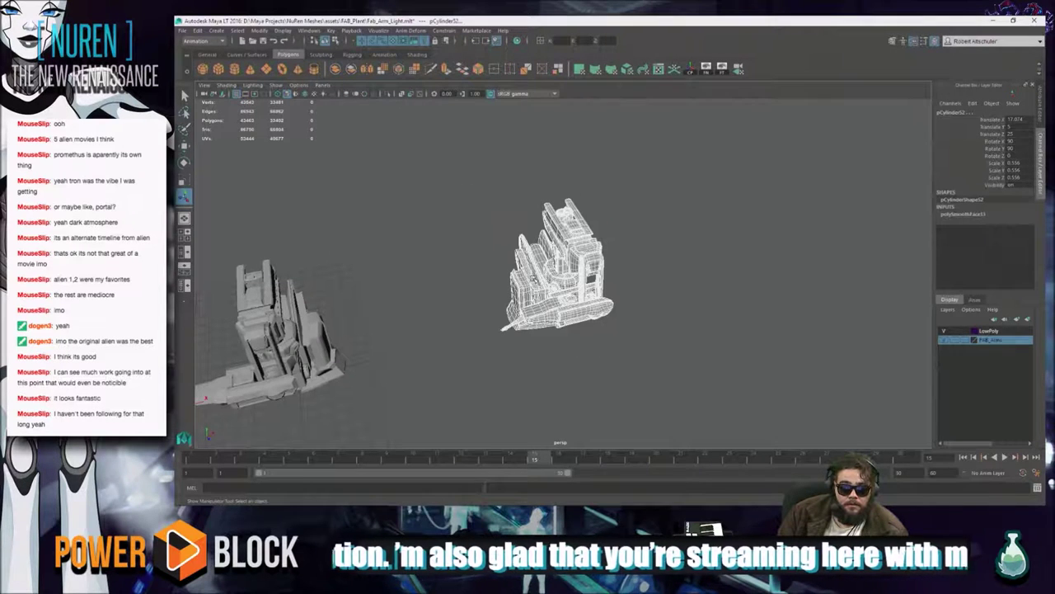
right_click(564, 264, "shift")
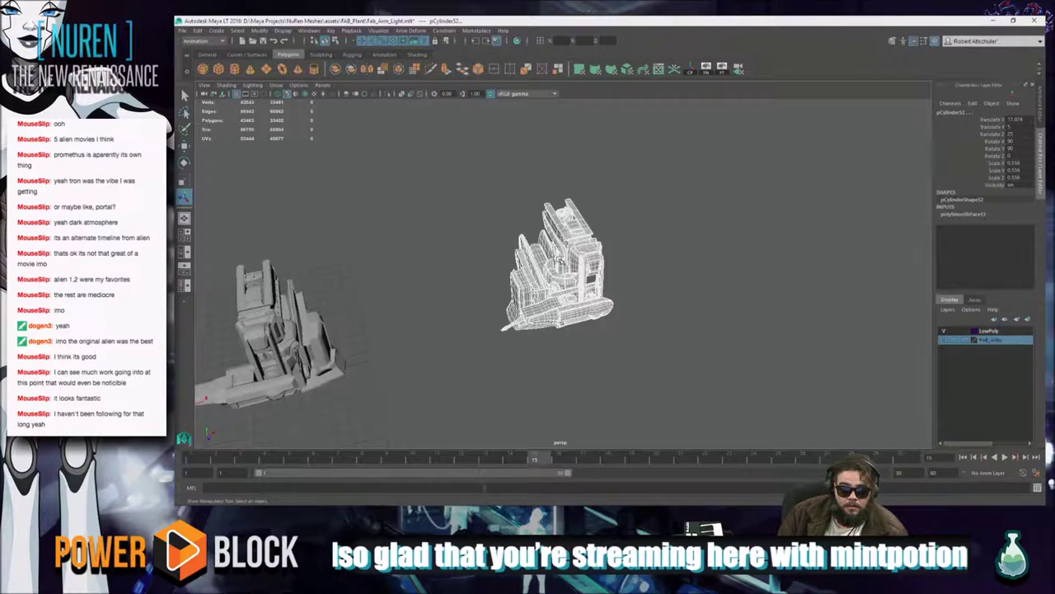
key("ctrl+g")
- Start editing the new group's pivot and drag it toward the green model
key("w")
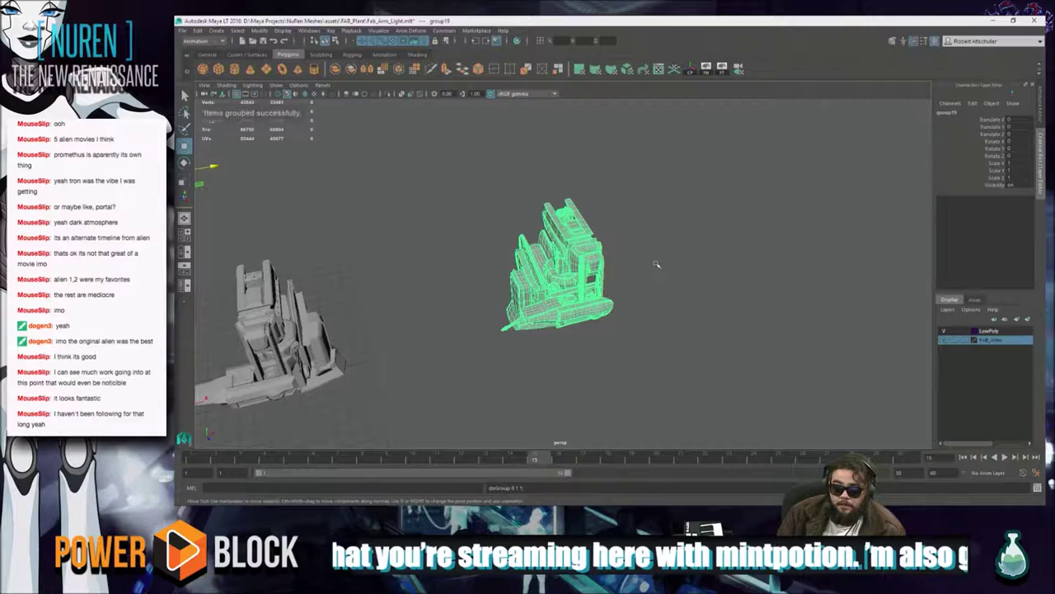
right_click_drag(645, 246, 606, 250, "alt")
left_click_drag(478, 233, 700, 188, "alt")
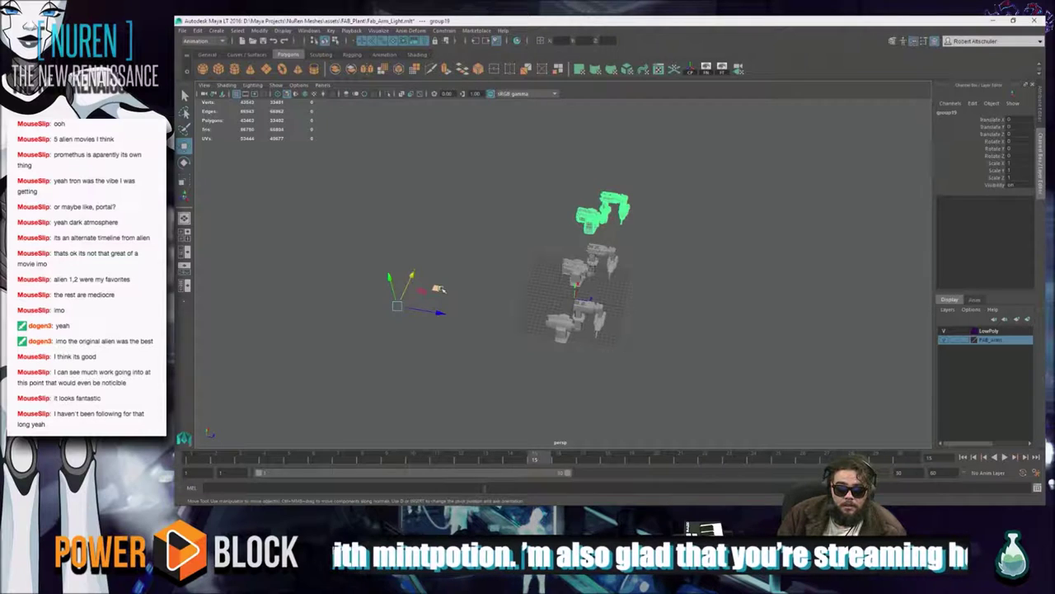
key("d")
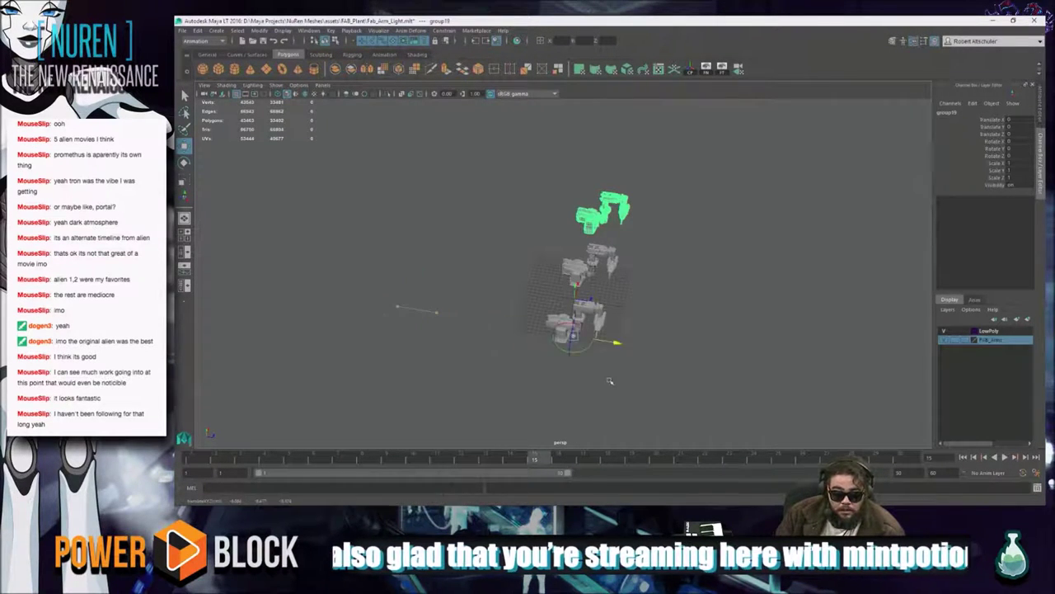
left_click_drag(577, 334, 480, 343, "alt")
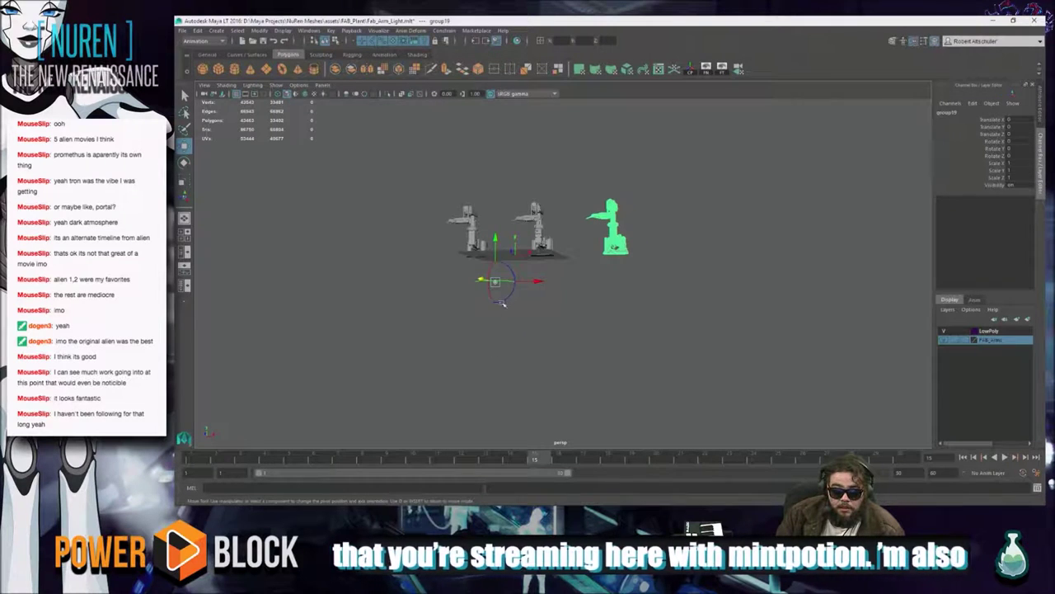
left_click_drag(523, 282, 646, 283)
- Place the pivot onto the green model in the four-view layout and raise it in the side view
key("space")
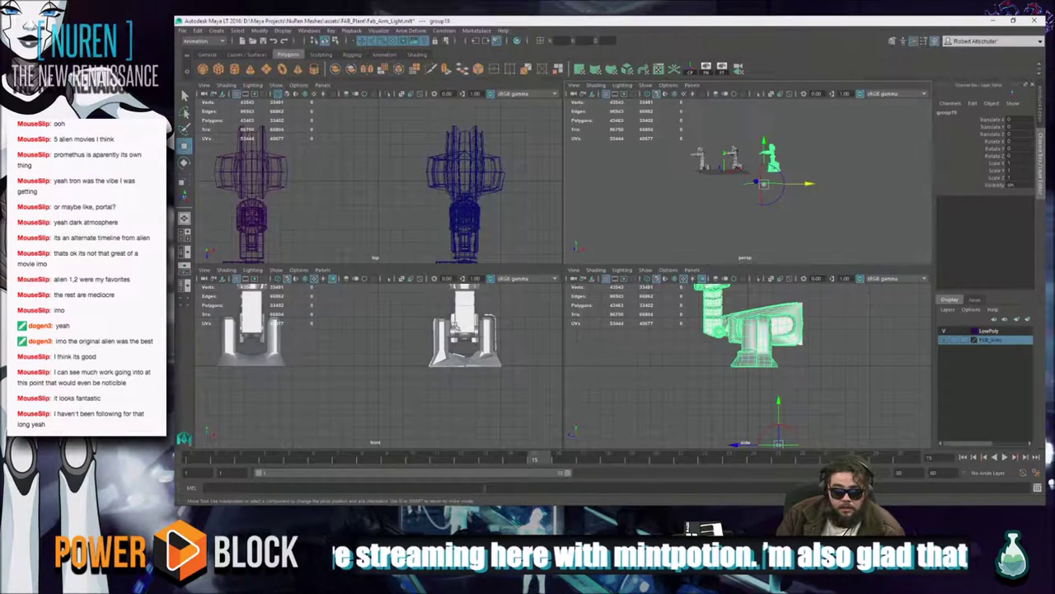
scroll(437, 165, "down", 5)
scroll(432, 157, "up", 5)
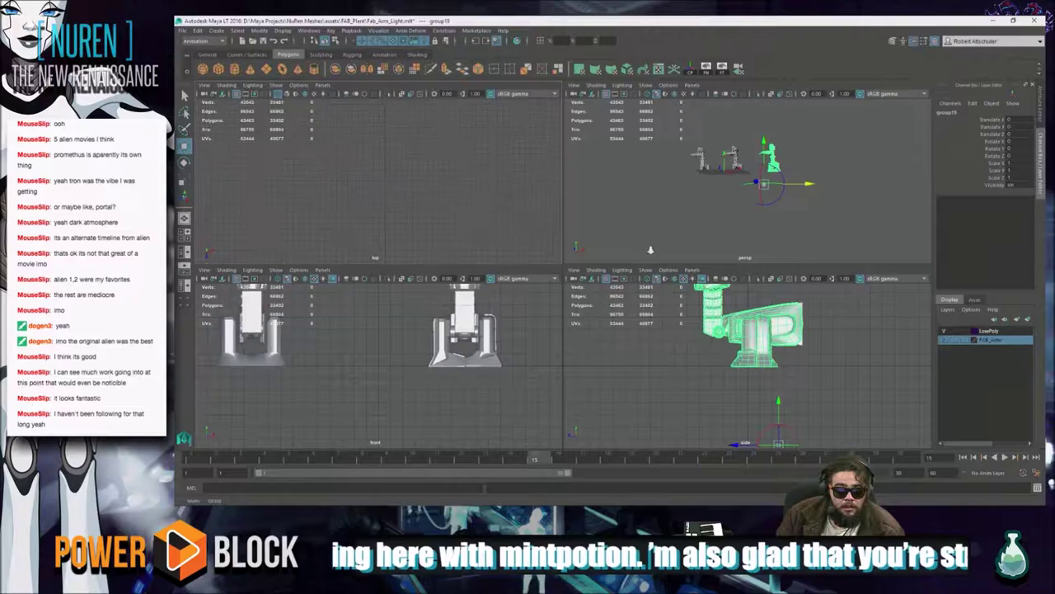
scroll(441, 156, "down", 5)
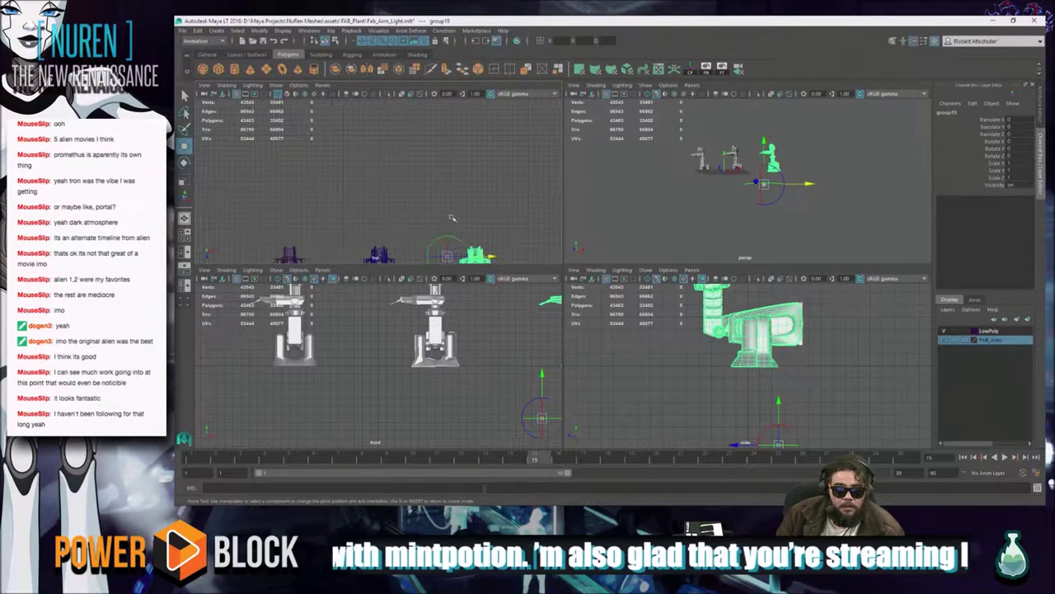
scroll(433, 169, "up", 3)
left_click_drag(426, 180, 455, 188)
key("Insert")
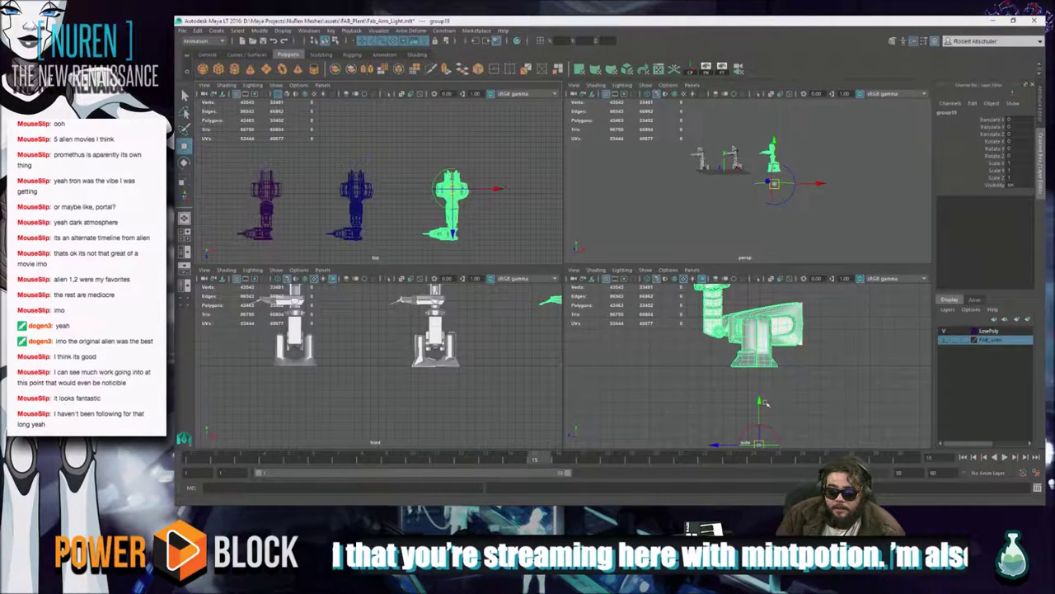
left_click_drag(760, 404, 755, 324)
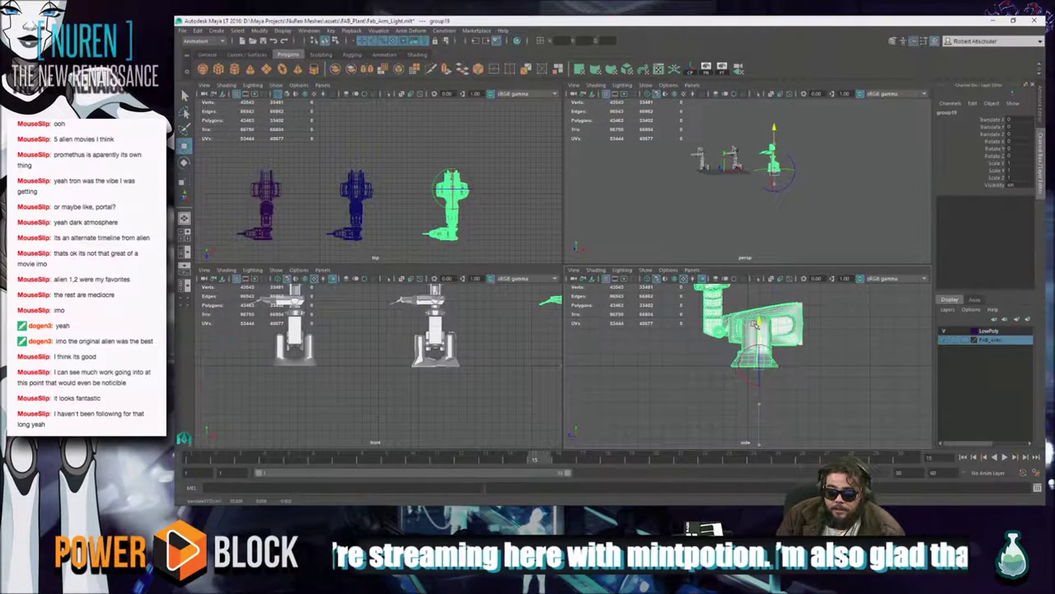
- Check the Mod Archive player, return to Maya and raise the audio volume
key("alt+Tab")
key("alt+Tab")
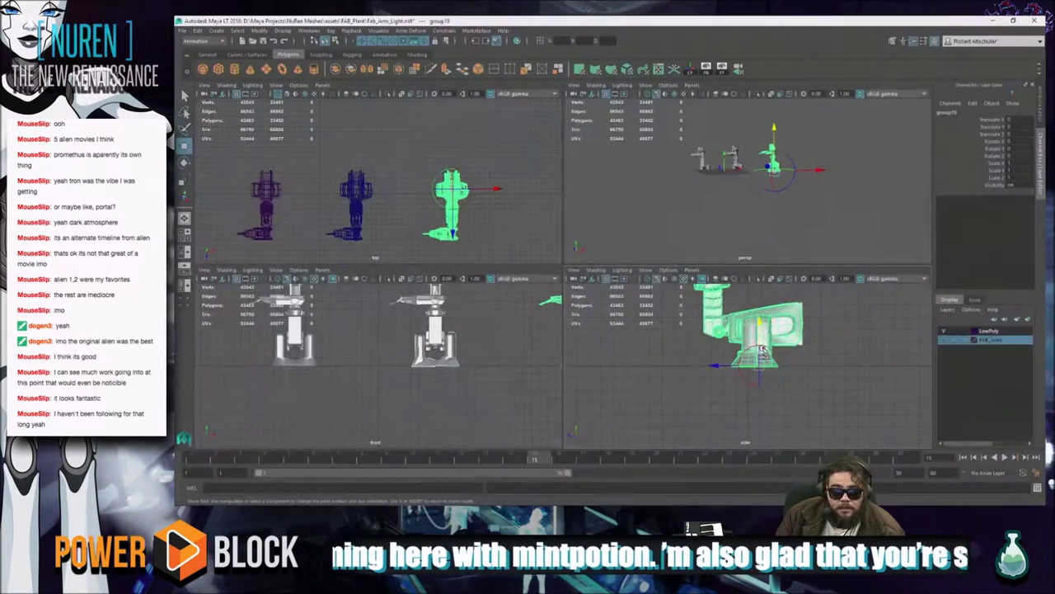
key("alt+Tab")
key("alt+Tab")
key("alt+Tab")
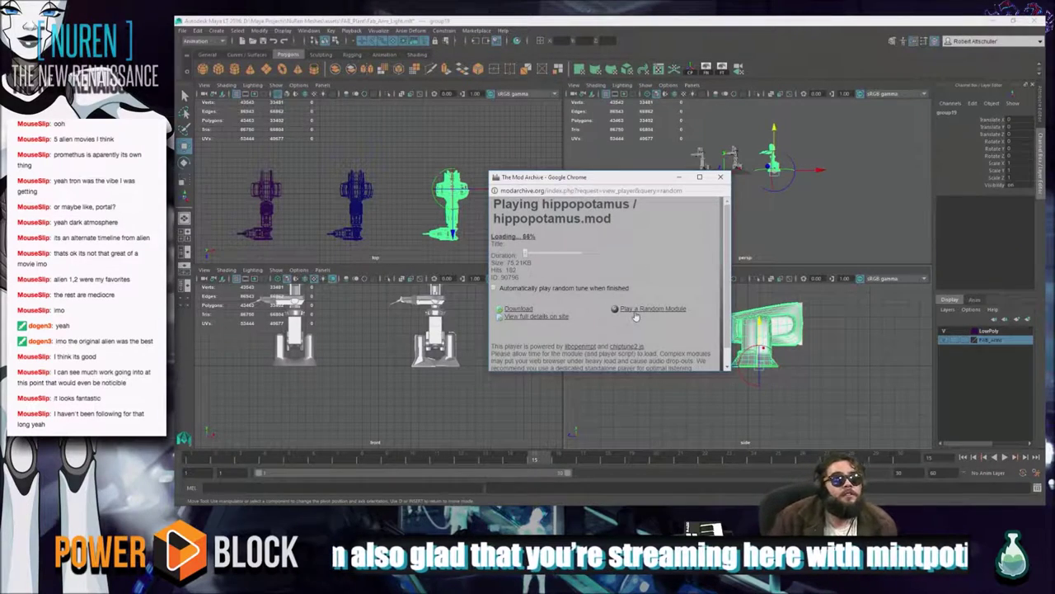
key("alt+Tab")
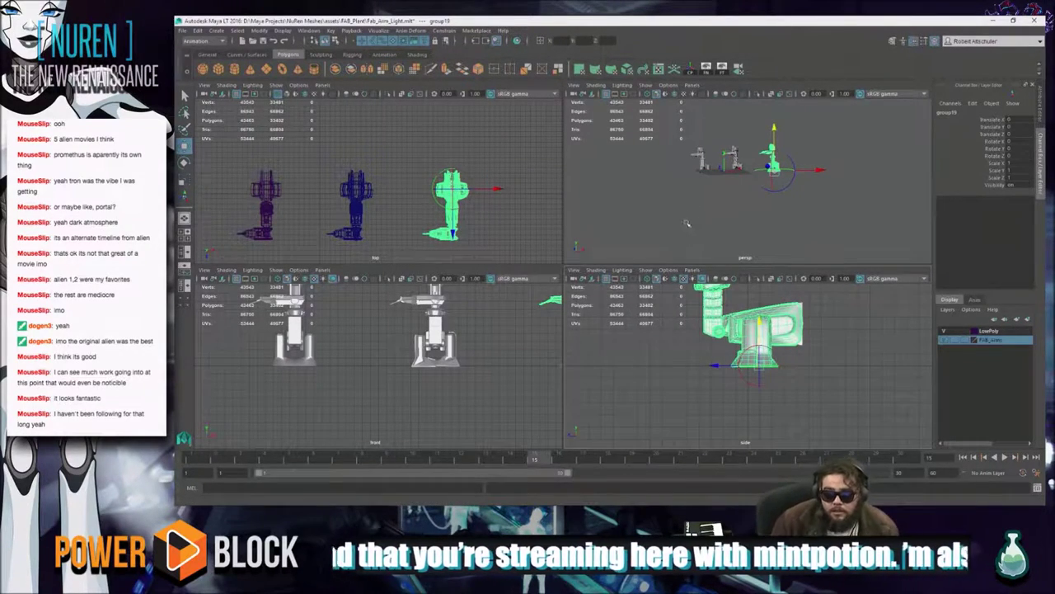
key("alt+Tab")
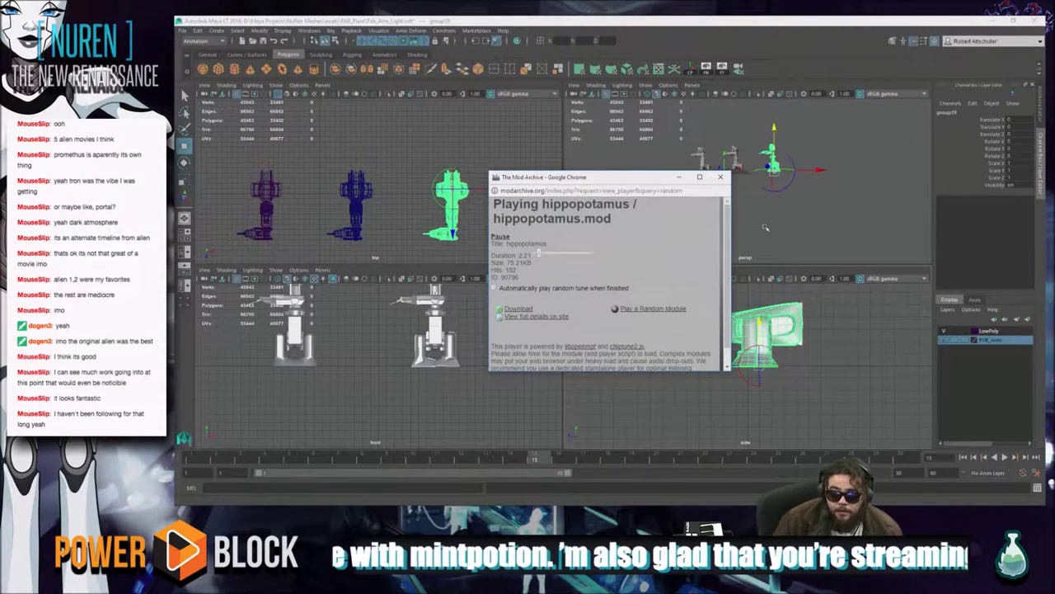
key("alt+Tab")
key("XF86AudioRaiseVolume")
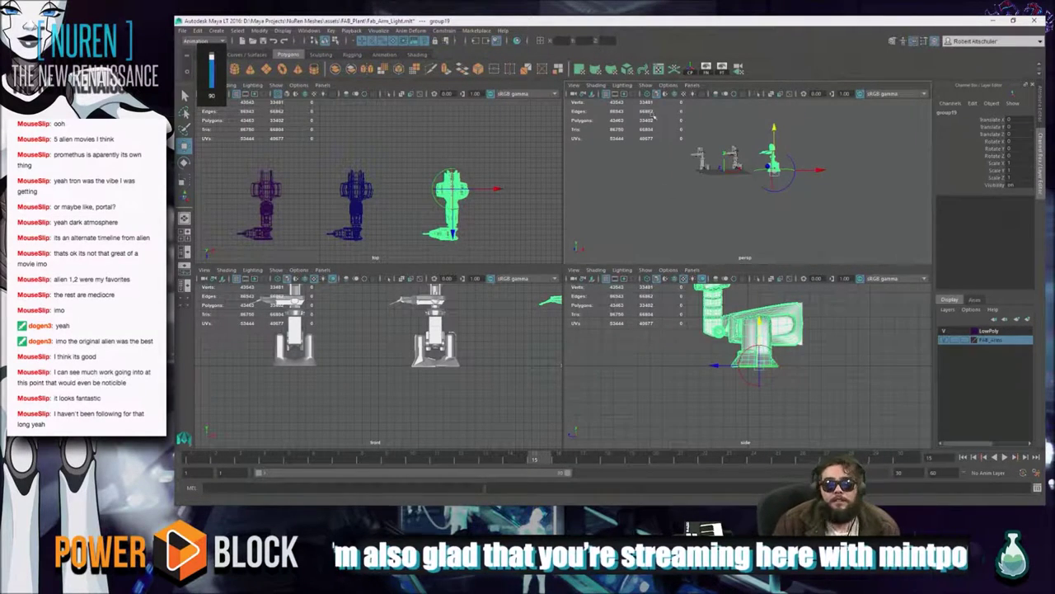
- Frame the green arm in the side view and nudge it slightly sideways
middle_click_drag(927, 427, 822, 409, "alt")
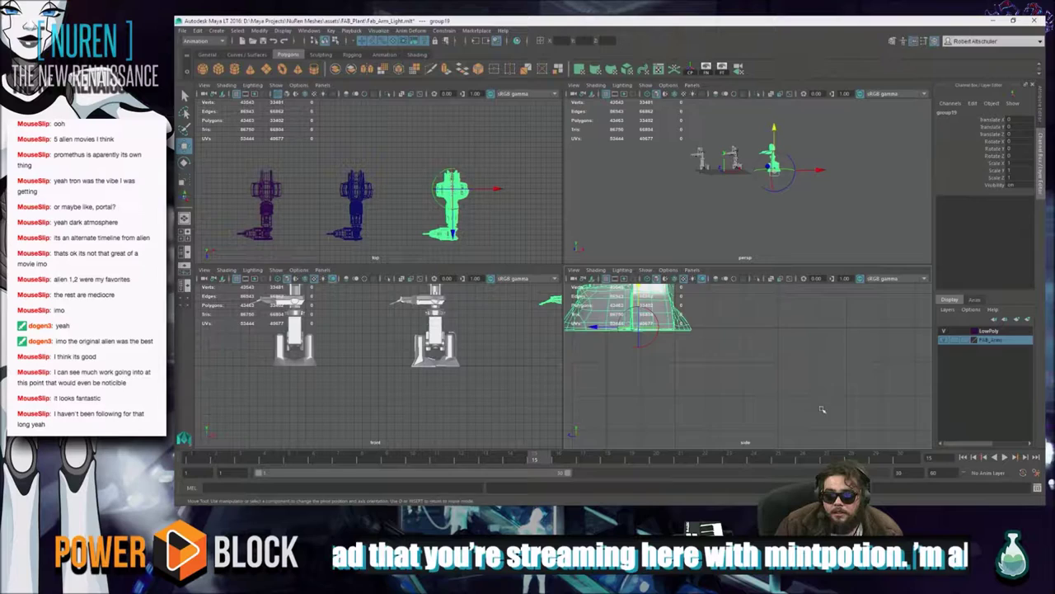
scroll(822, 409, "up", 5)
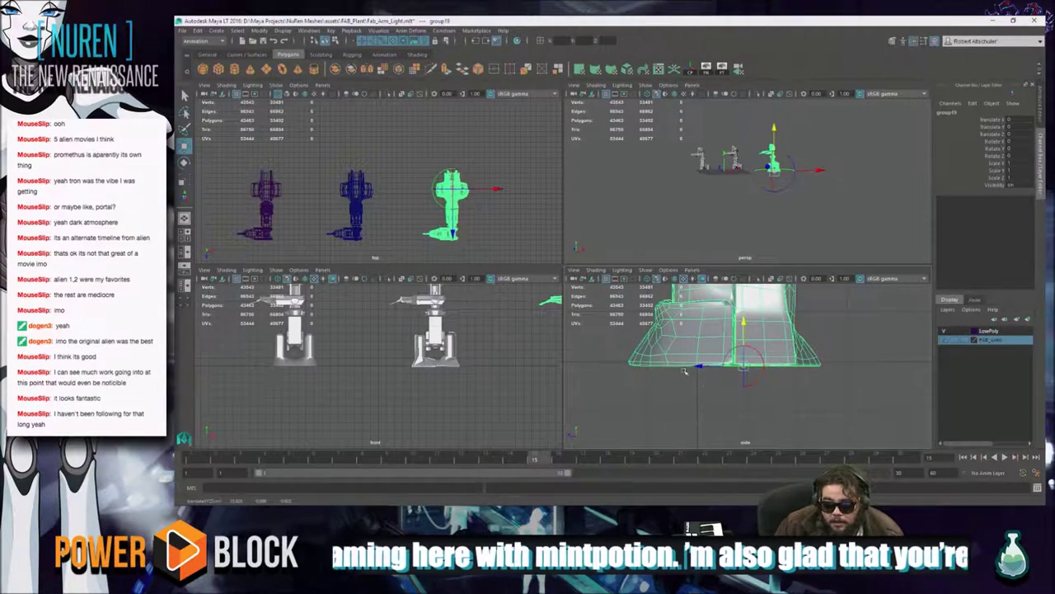
left_click_drag(684, 371, 699, 384)
scroll(690, 368, "down", 5)
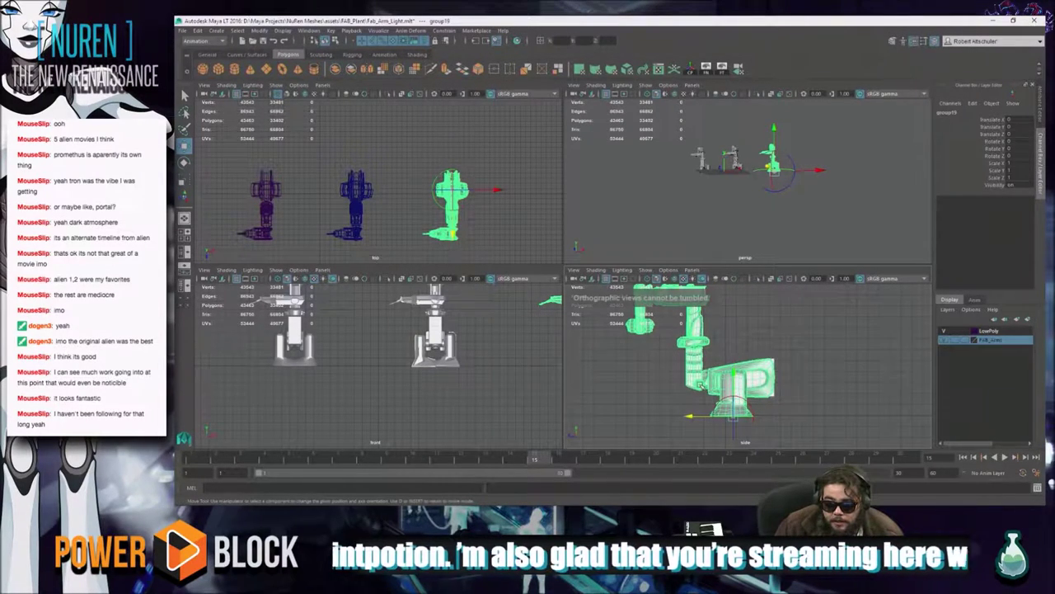
scroll(684, 394, "down", 2)
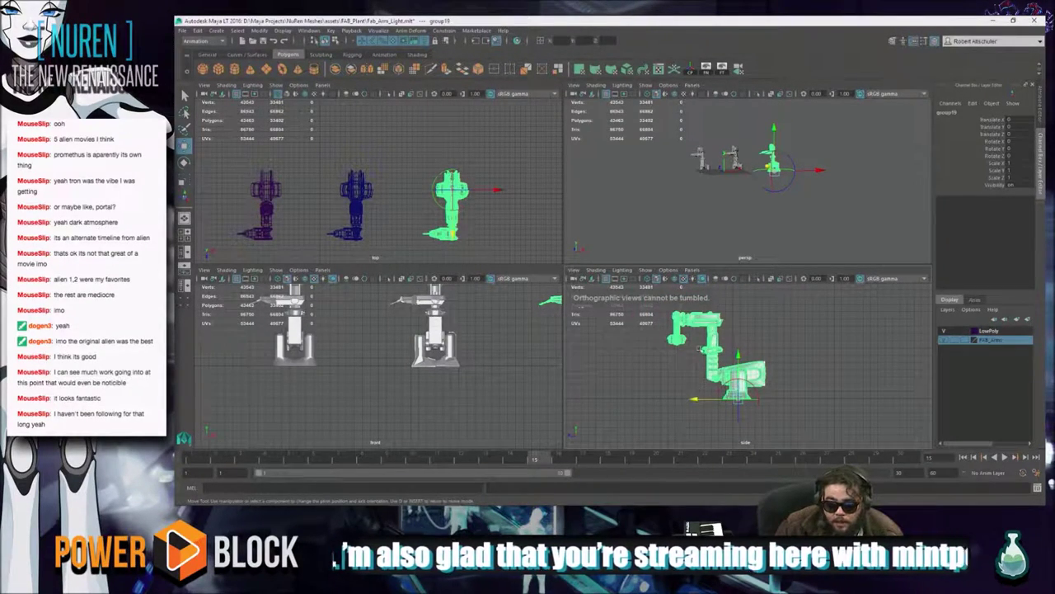
- Select the green arm's parts in the enlarged perspective view and group them with Ctrl+G
key("space")
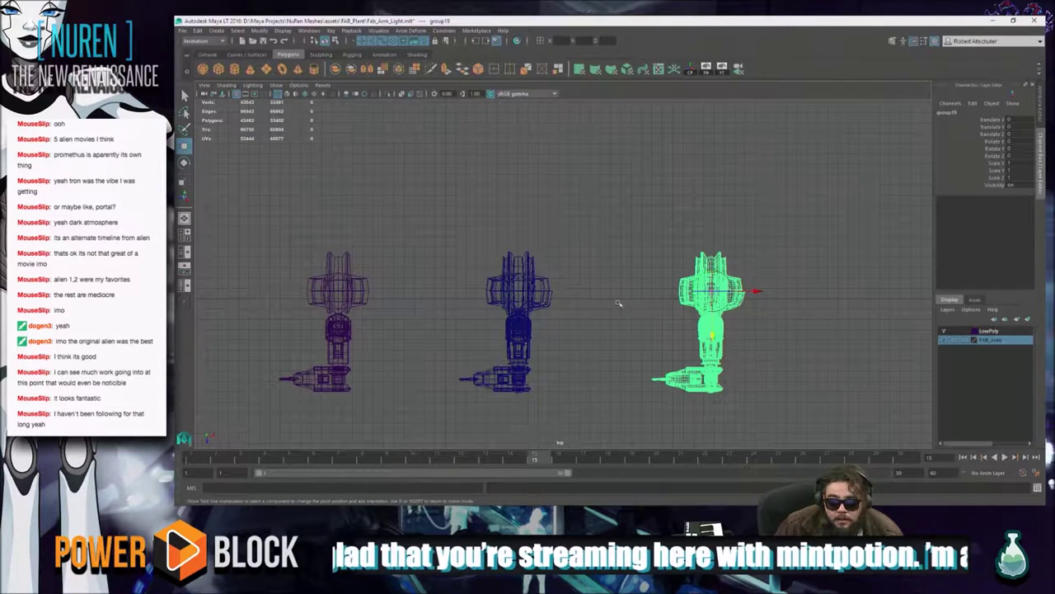
key("space")
left_click_drag(719, 315, 579, 169)
left_click(702, 265)
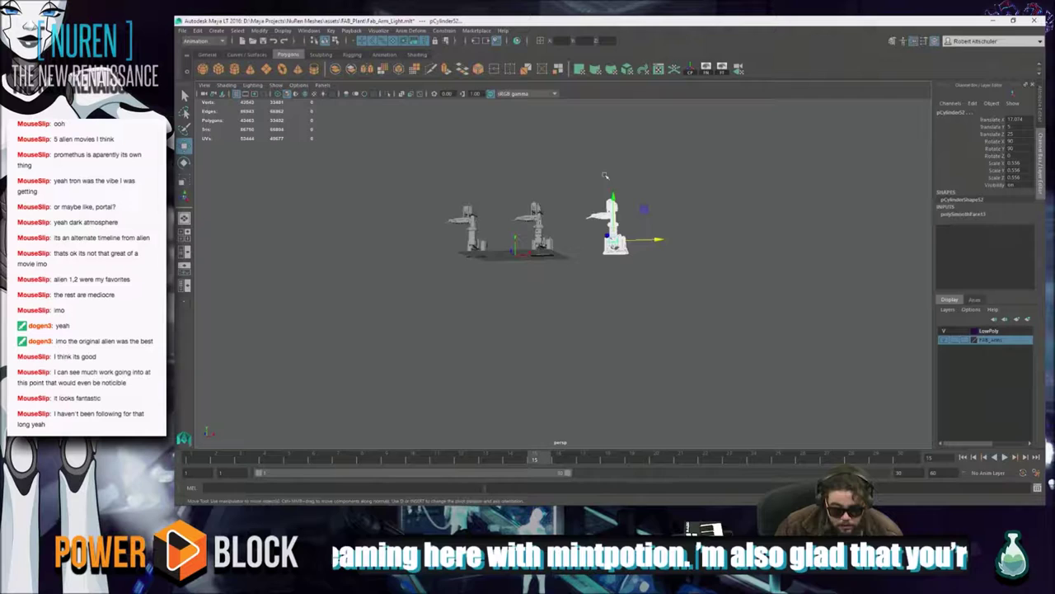
key("ctrl+g")
- Set the new group's pivot onto the green arm from the top view
left_click_drag(629, 175, 627, 234, "alt")
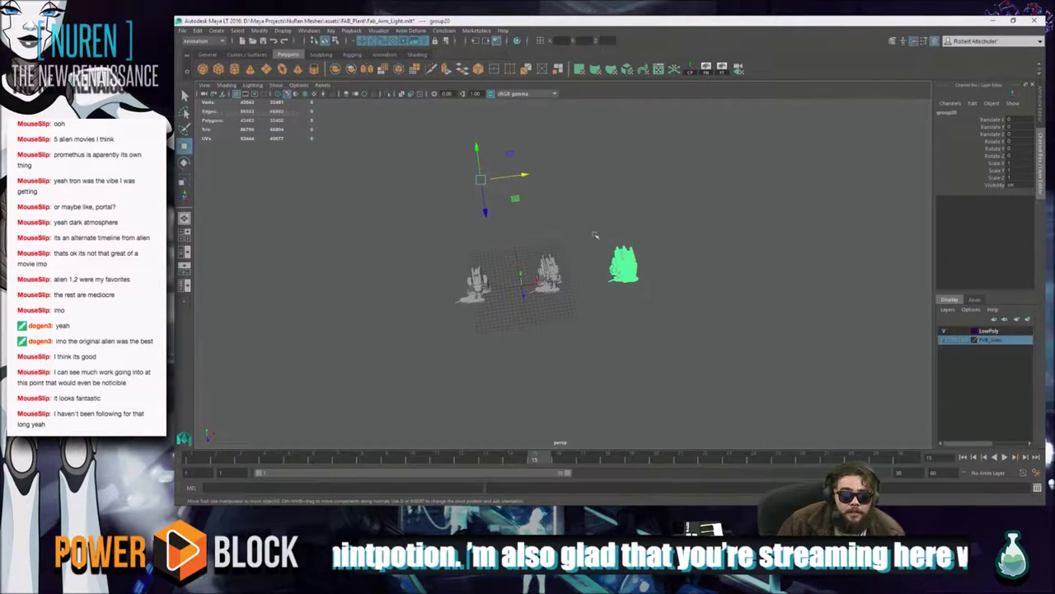
key("space")
key("space")
scroll(545, 213, "down", 5)
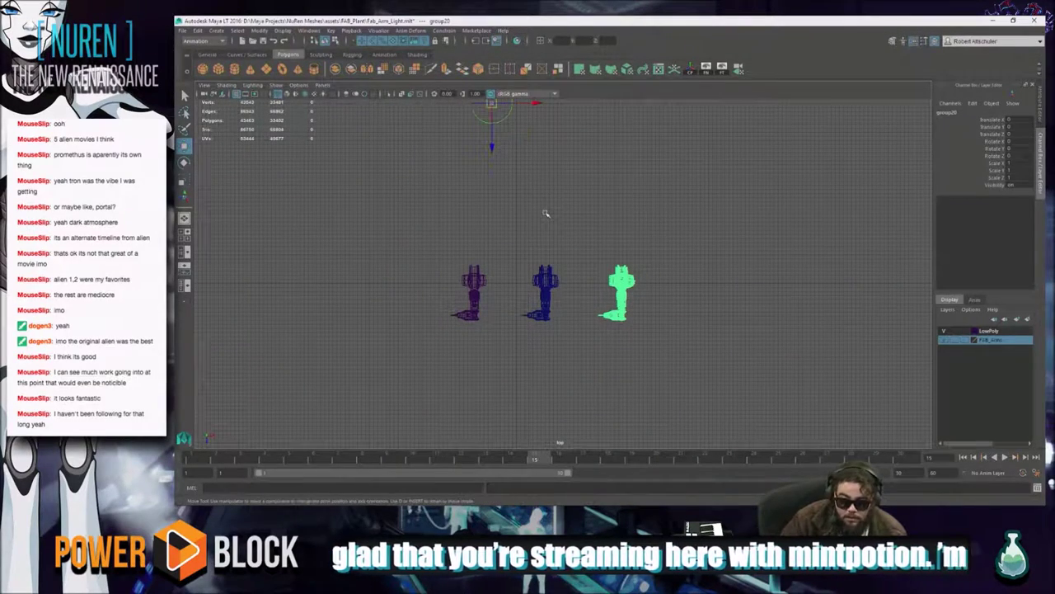
middle_click_drag(551, 213, 704, 384)
key("e")
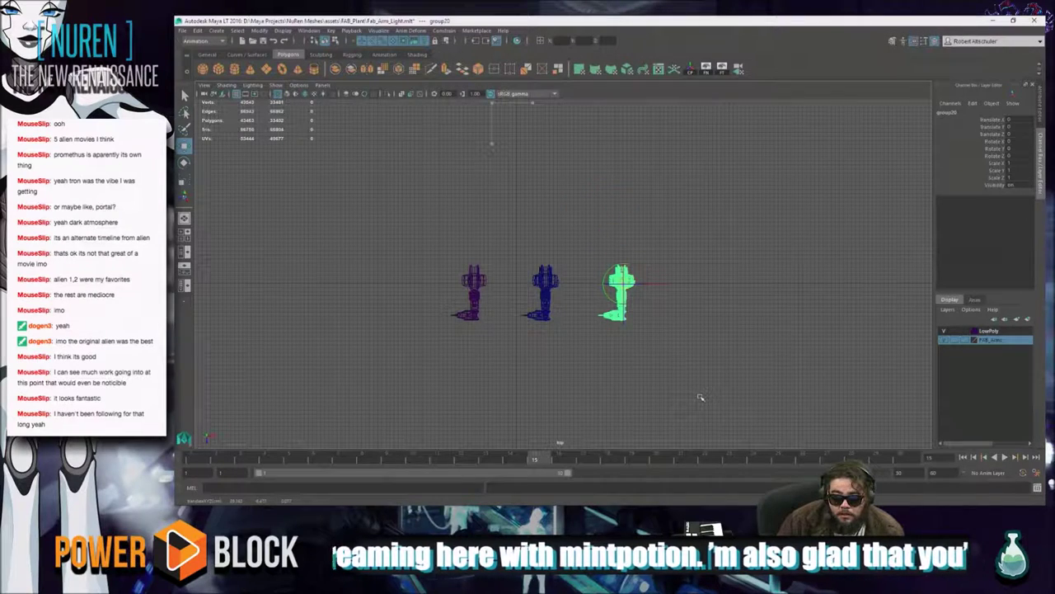
key("w")
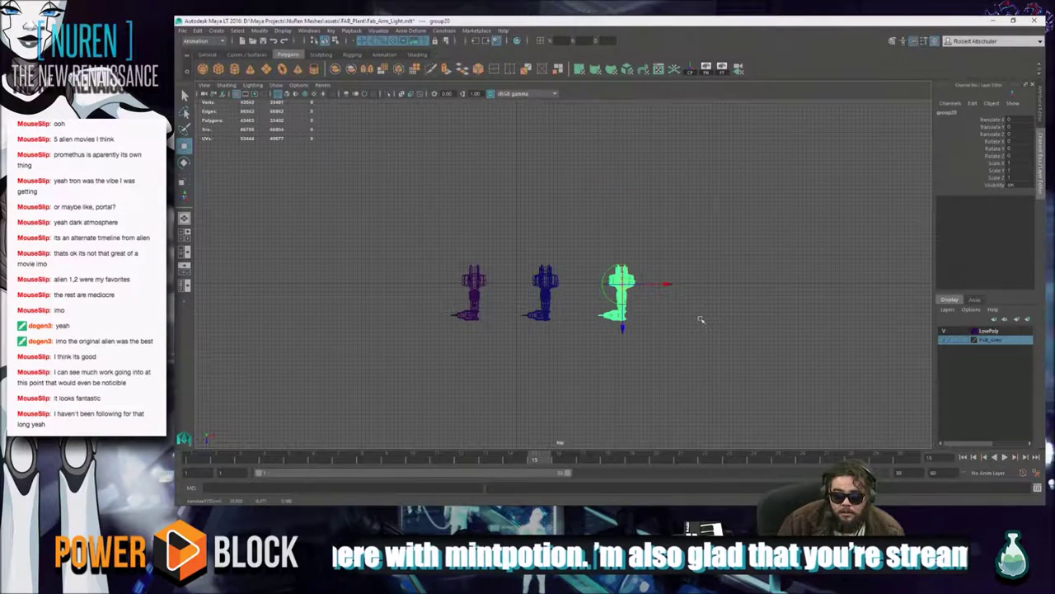
- Clear the selection and marquee-select the right-hand arm model in perspective
left_click(738, 249)
key("space")
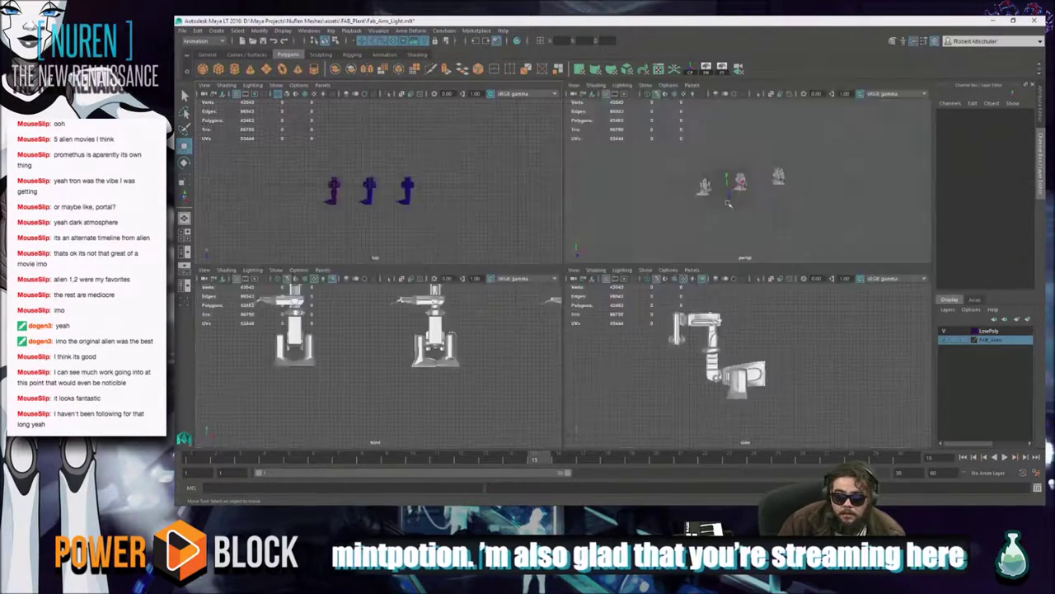
key("space")
left_click_drag(699, 191, 590, 338)
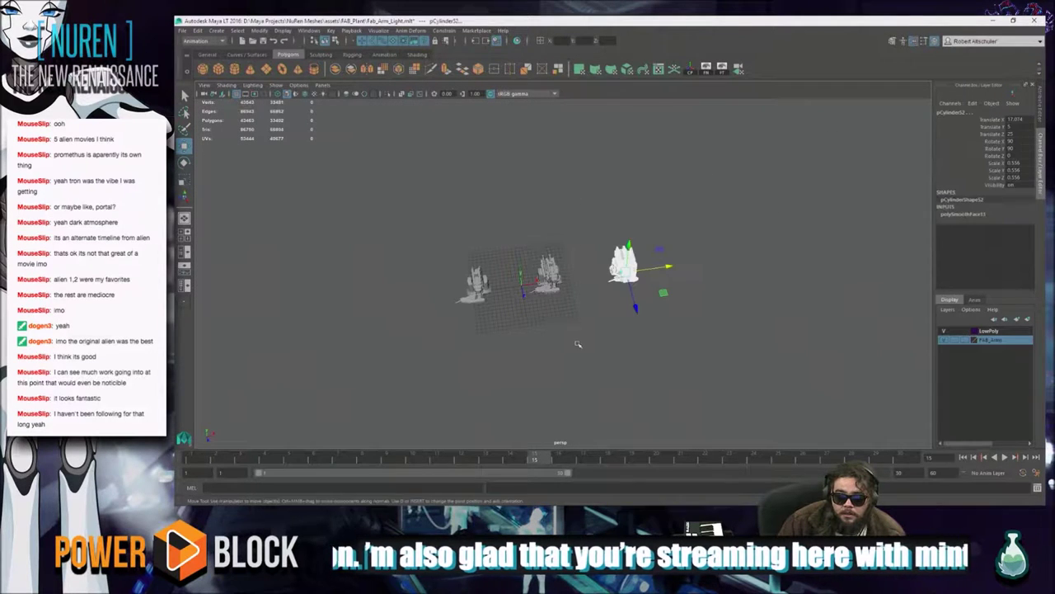
- Review the Export Selection options, keeping FBX export as the file type
left_click(181, 31)
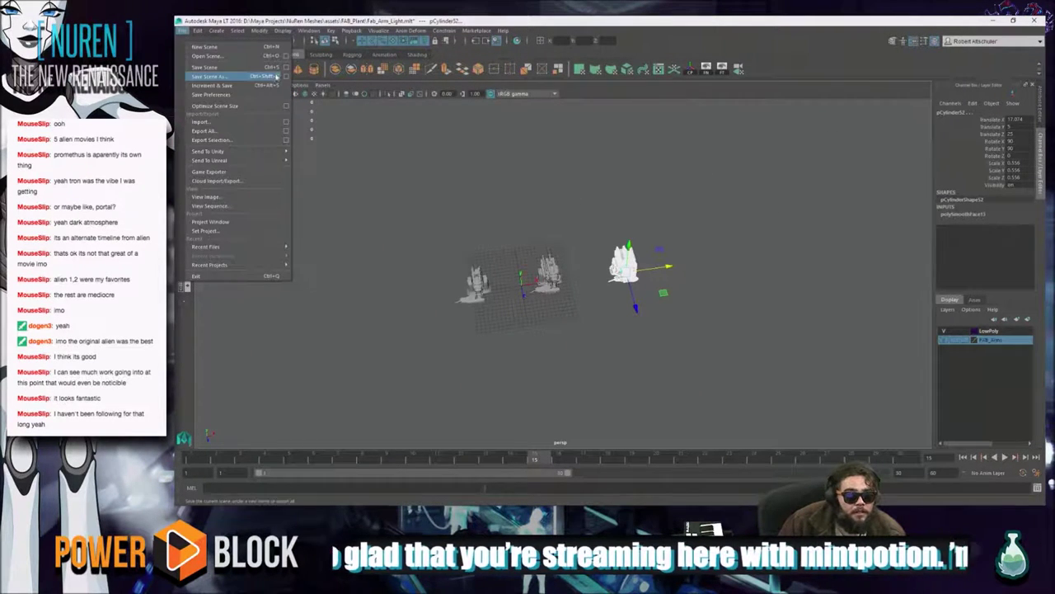
left_click(286, 140)
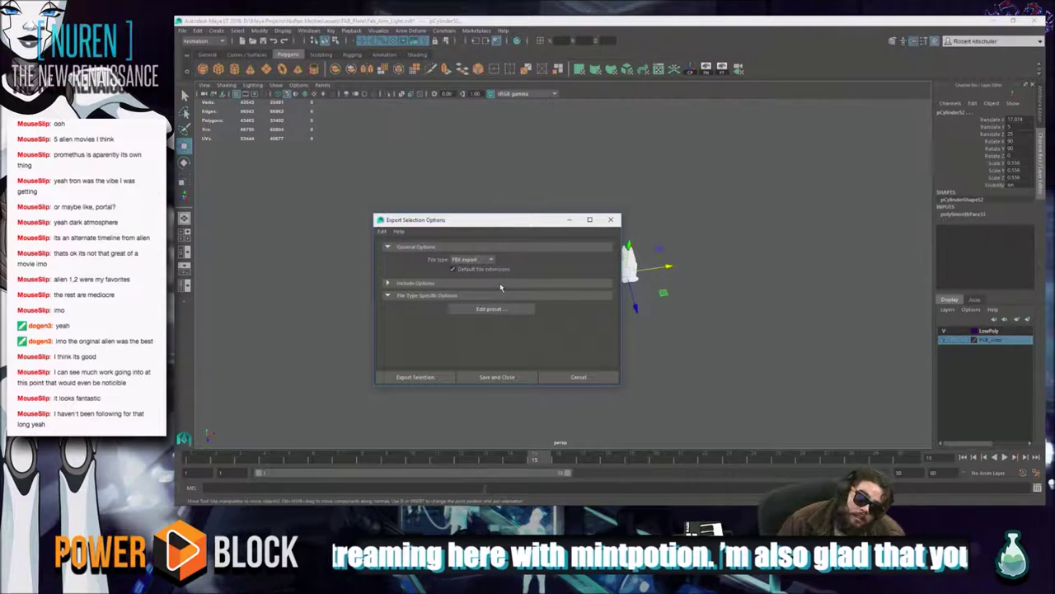
left_click(499, 285)
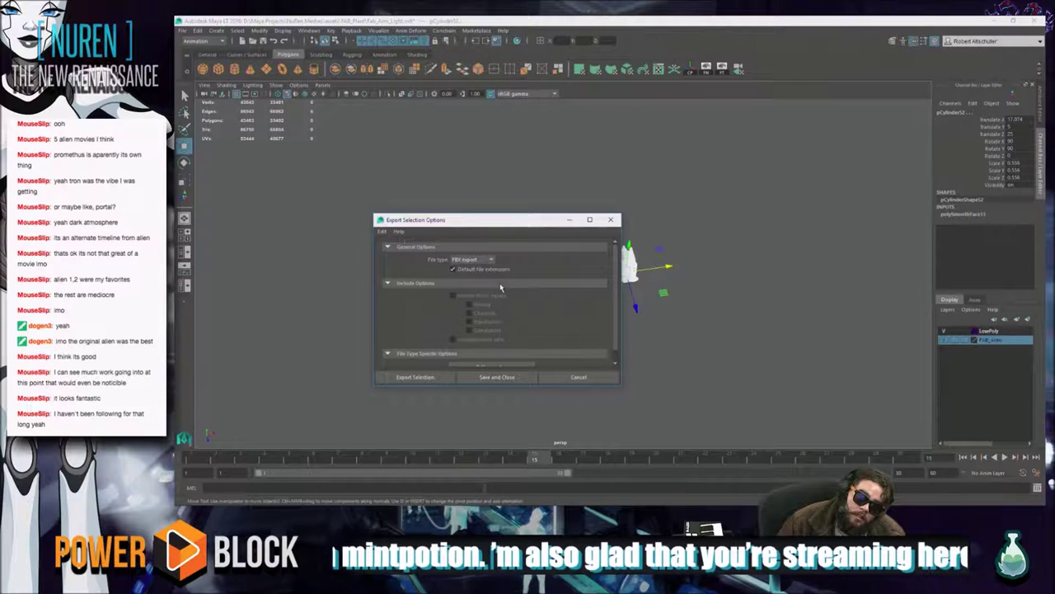
left_click(491, 258)
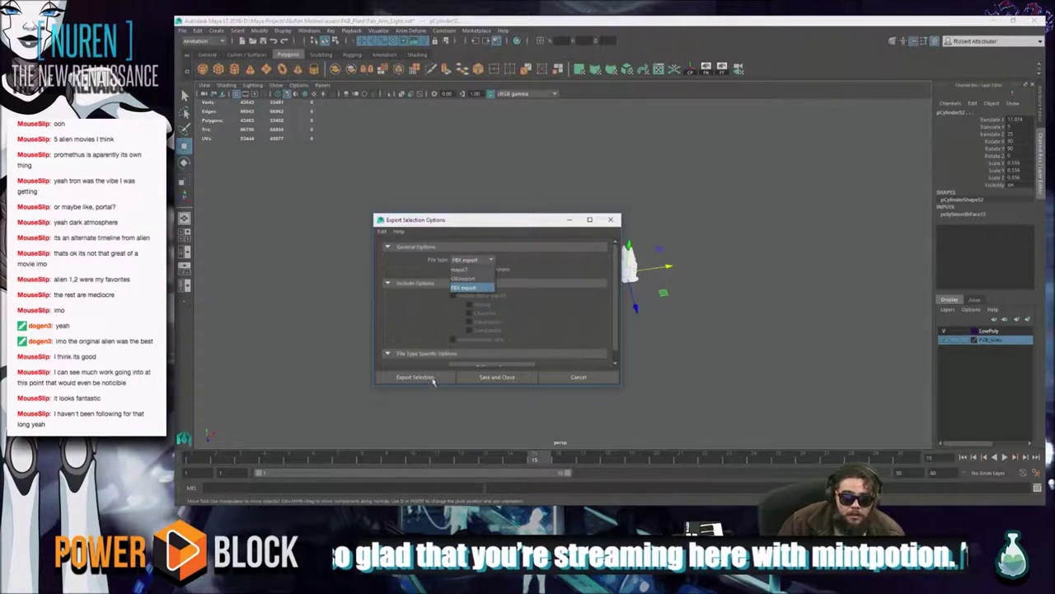
left_click(579, 376)
left_click(579, 377)
- Send the selection to Unreal as the FBX file ManyPolyArm_Test
left_click(180, 30)
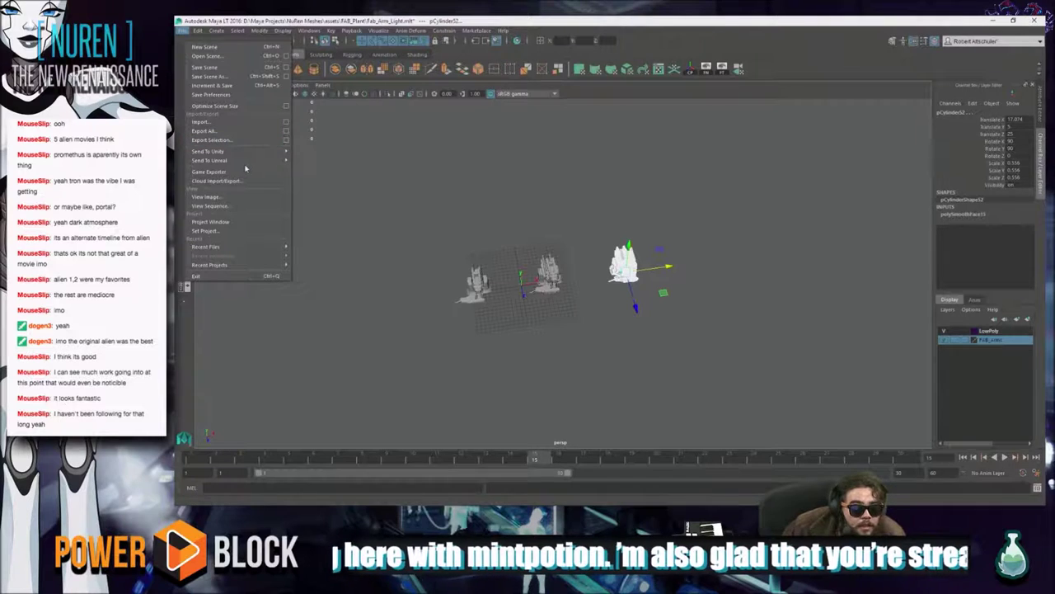
mouse_move(251, 161)
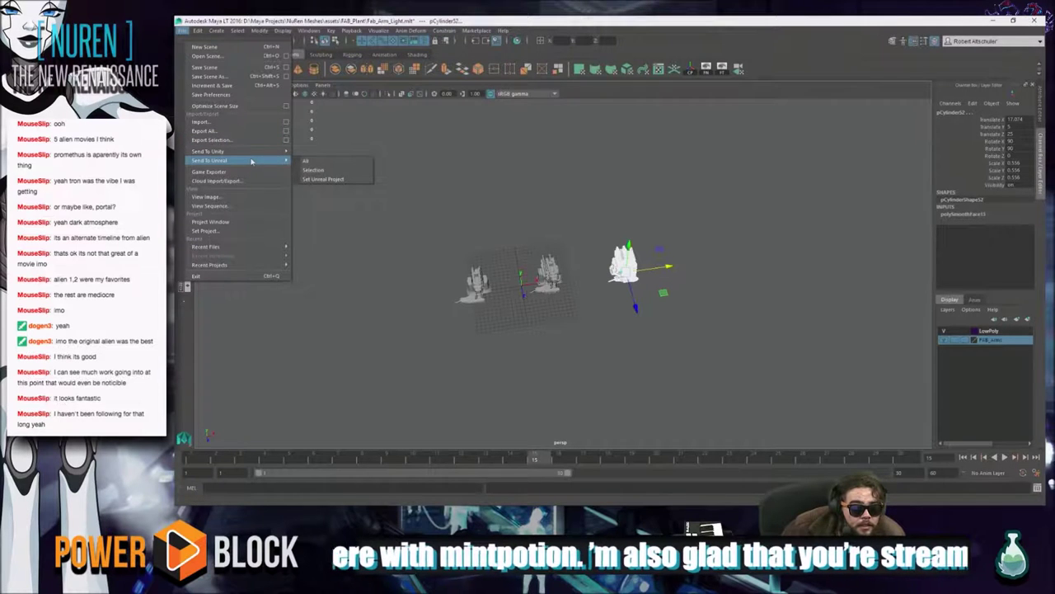
left_click(351, 172)
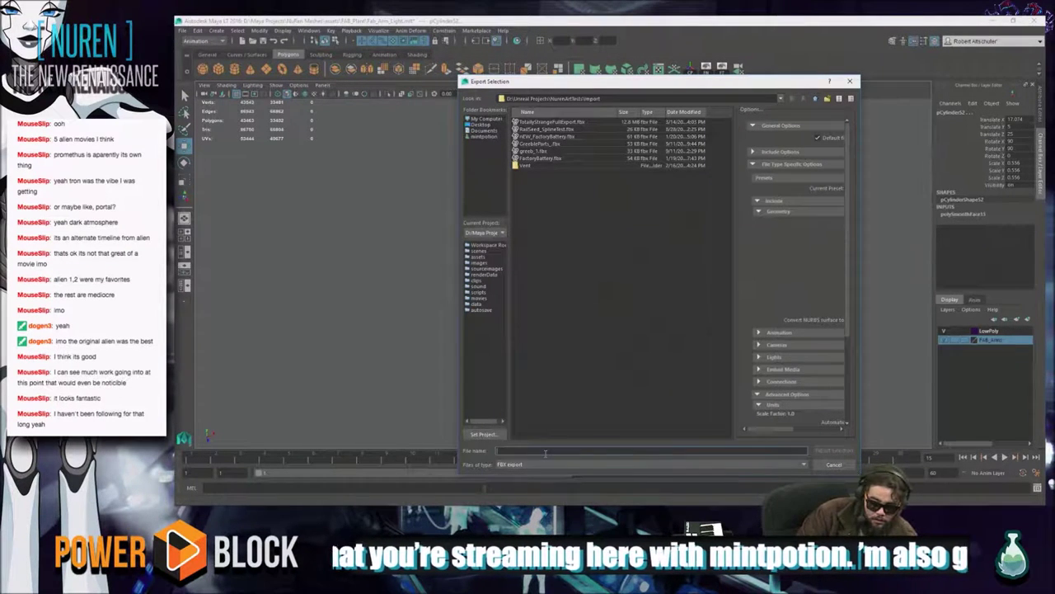
type("ManyPol")
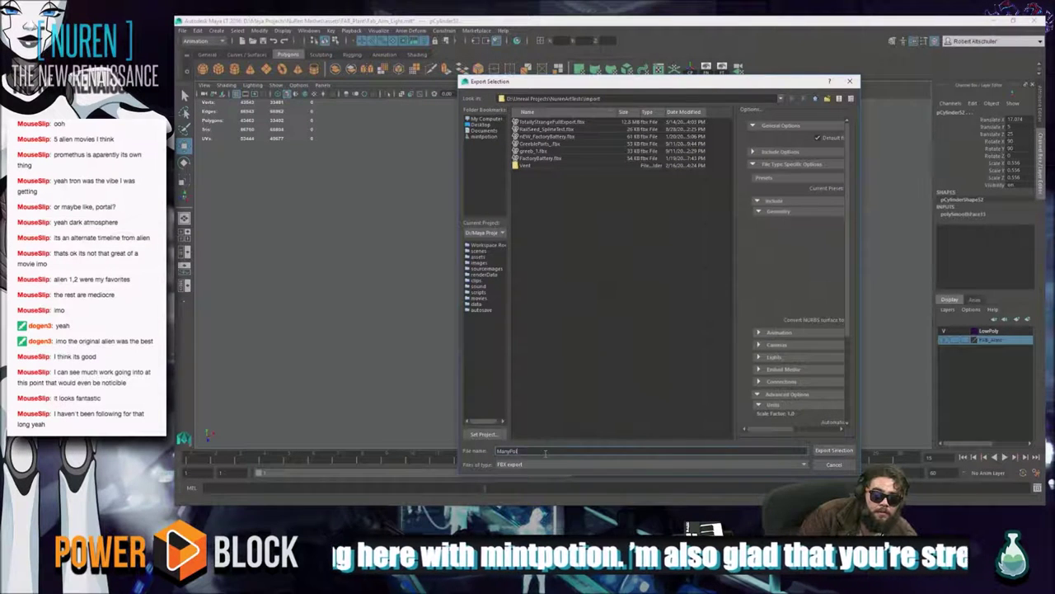
type("yhon")
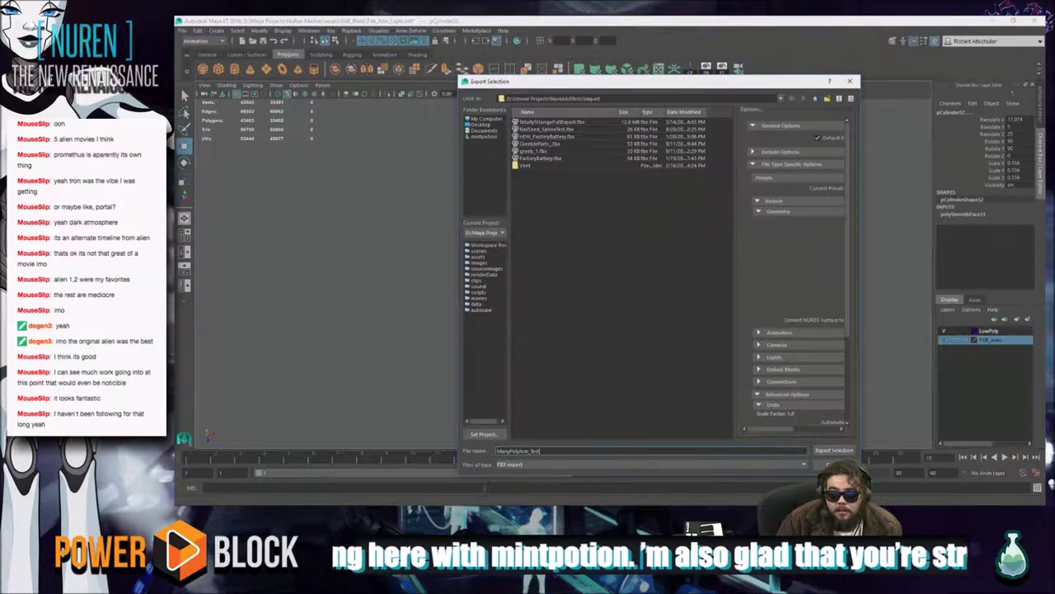
left_click(834, 450)
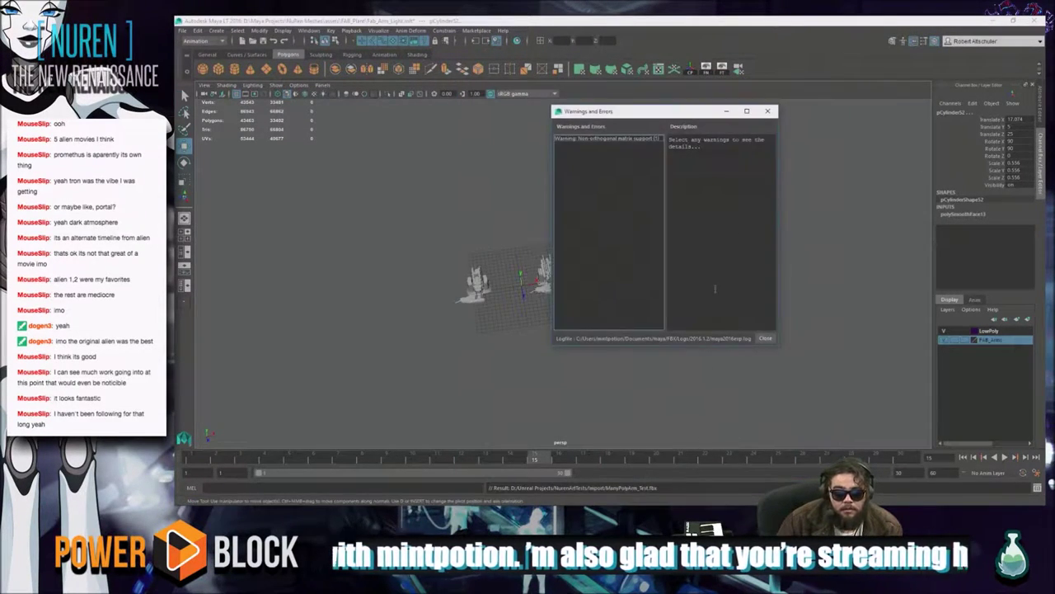
- Read the non-orthogonal matrix warning, close the window and clear the selection
left_click(630, 141)
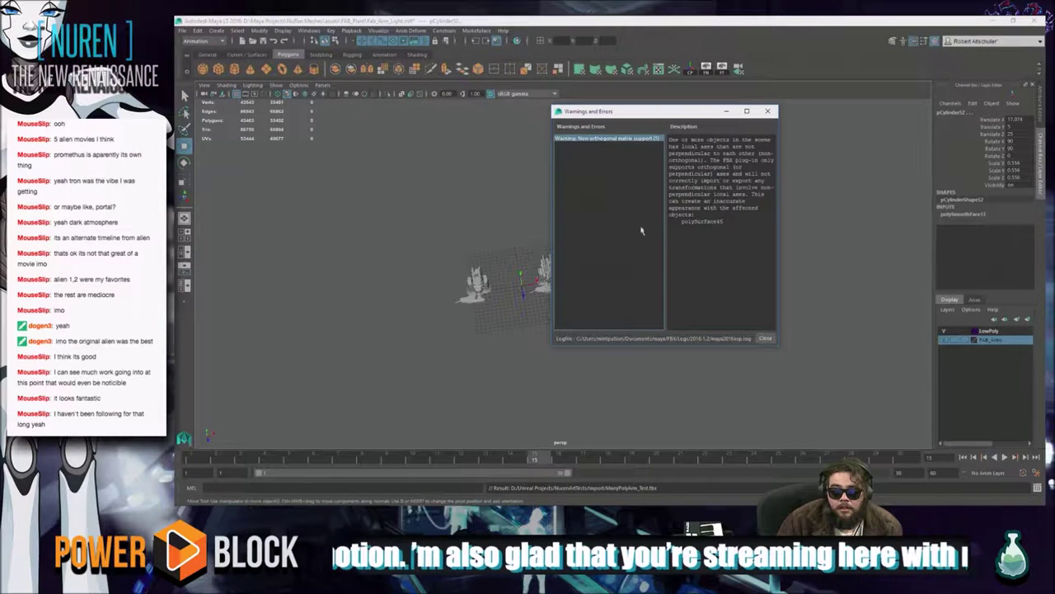
left_click(765, 337)
left_click(771, 338)
- Search Windows for 'unrea', dismiss the search and show the open-windows overview
key("super")
type("unrea")
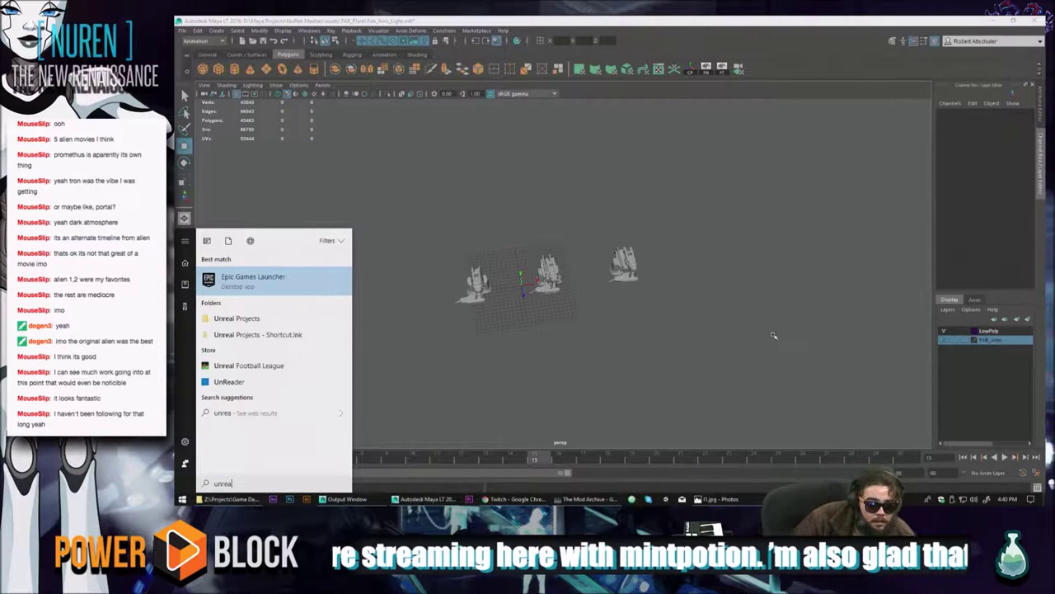
key("Escape")
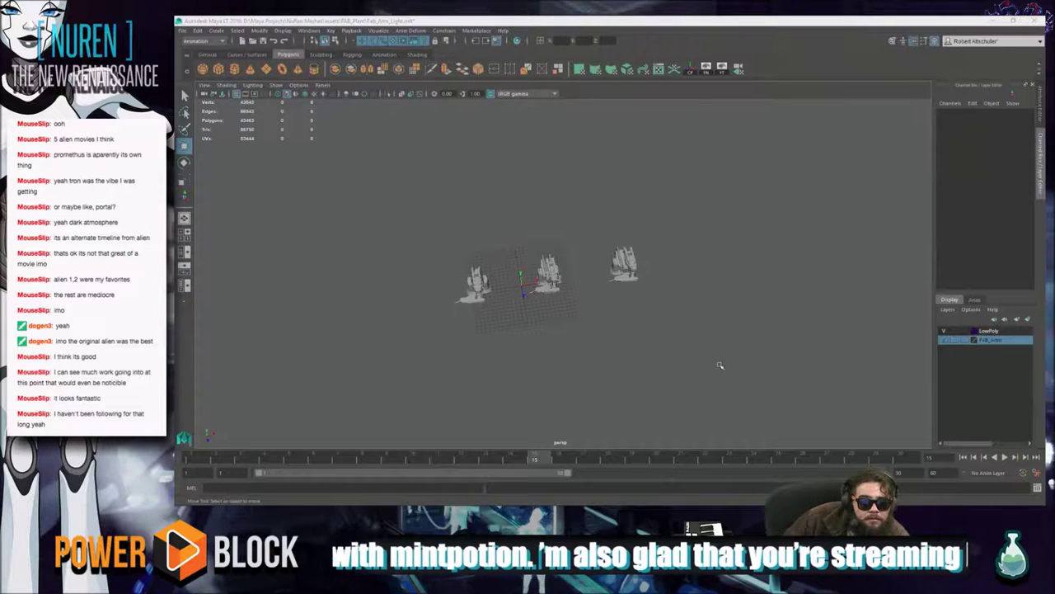
key("super+Tab")
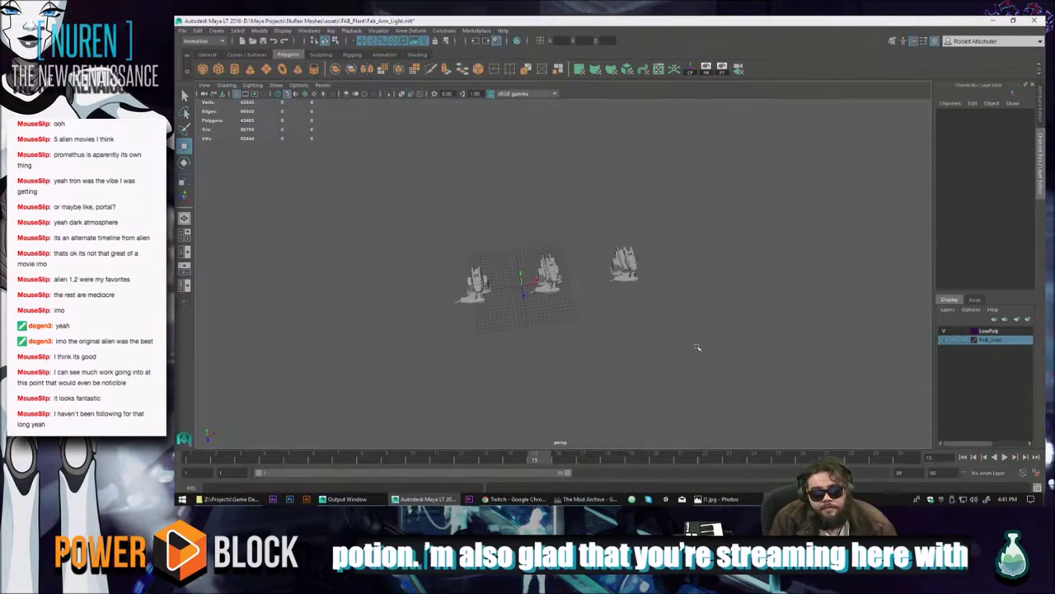
- Look over the stream chat's viewer list, then return to The Mod Archive page
left_click(453, 387)
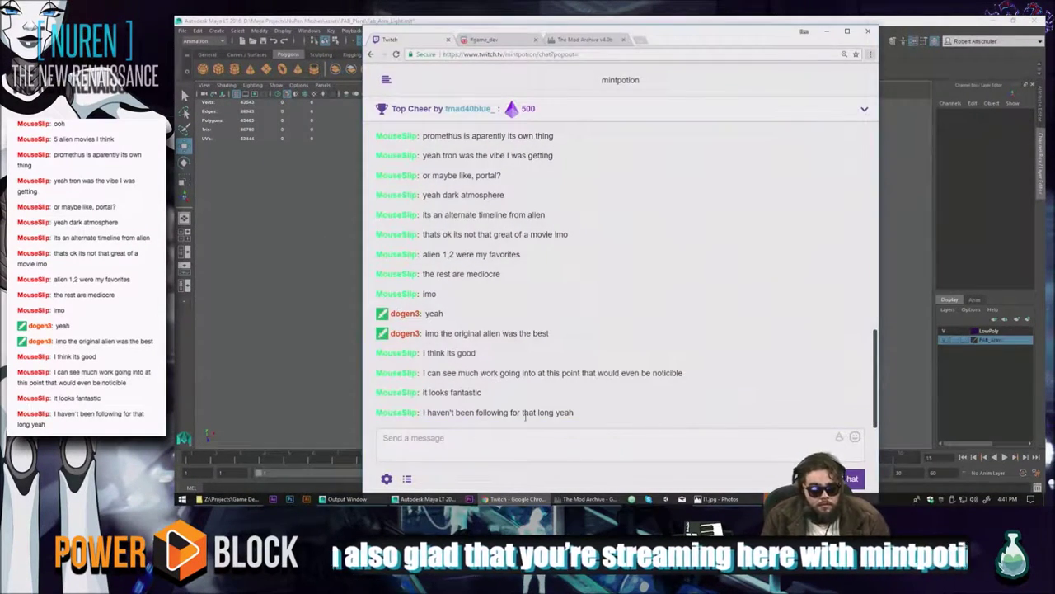
left_click(406, 478)
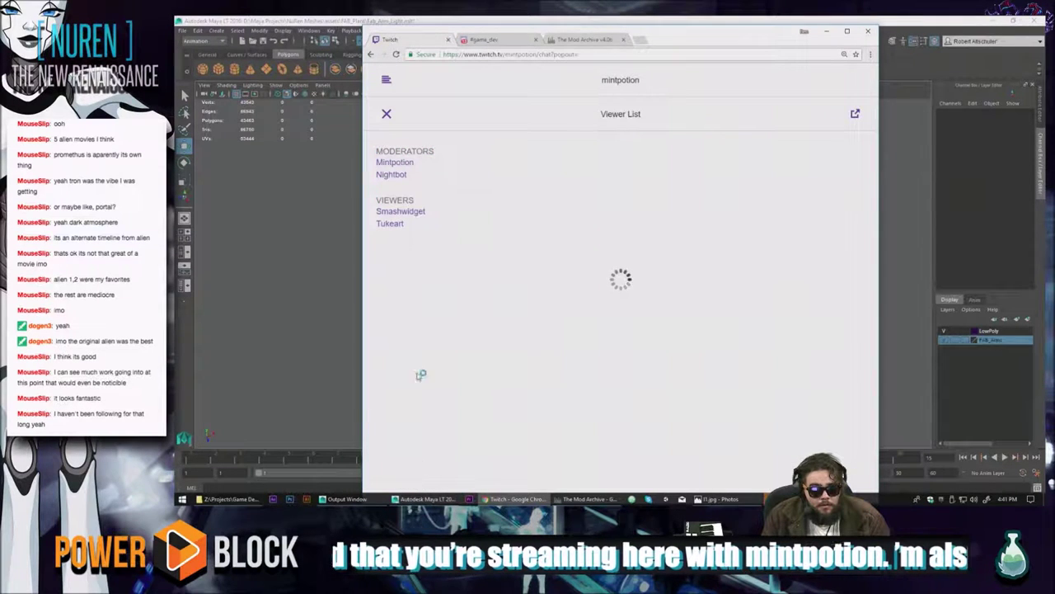
left_click(581, 39)
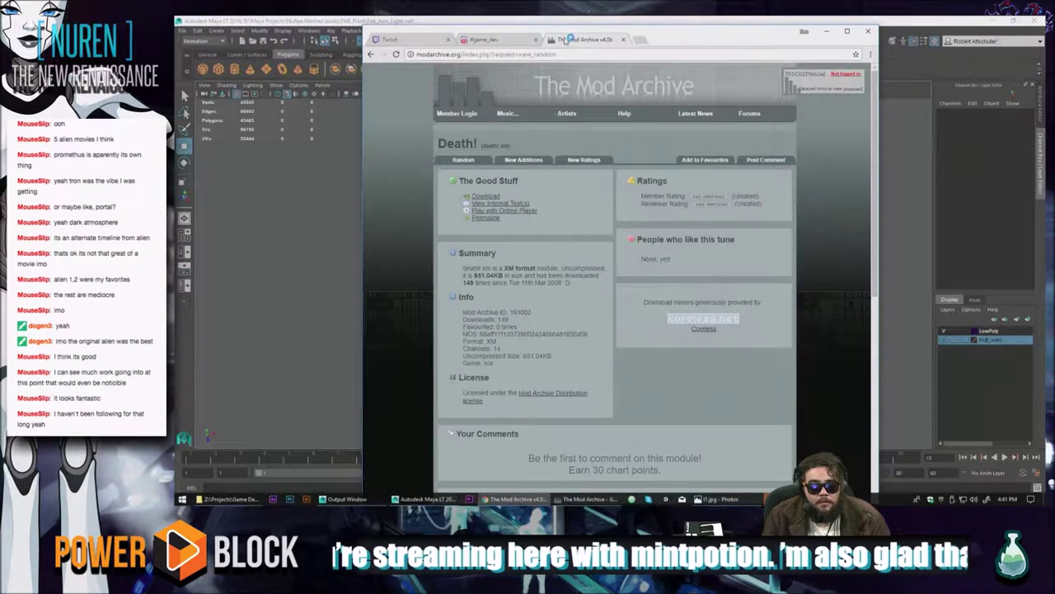
left_click(394, 39)
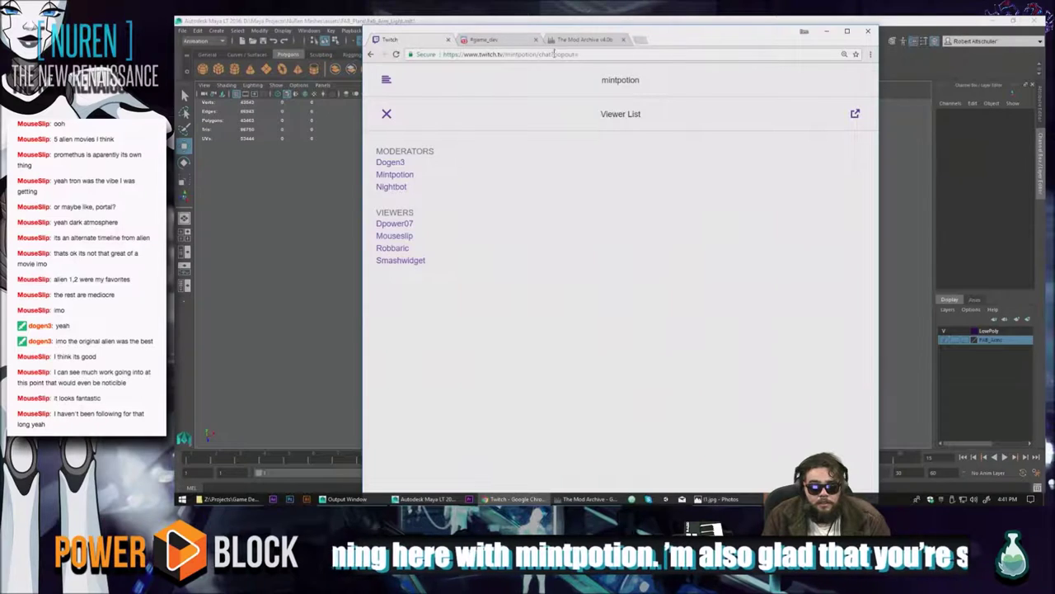
left_click(585, 39)
- Play another random module in the Mod Archive player and switch back to Maya
key("alt+Tab")
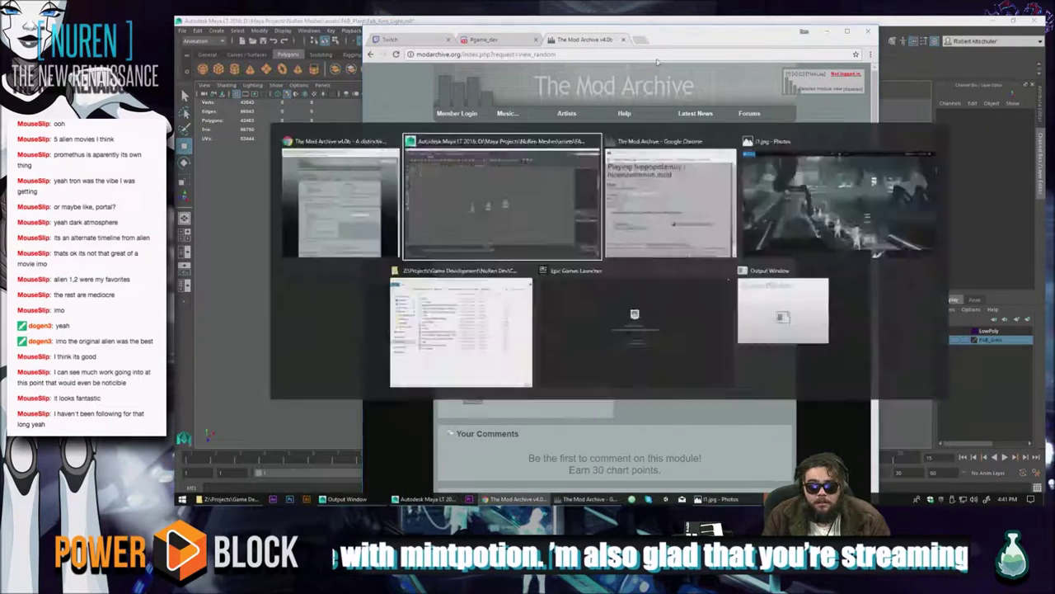
key("alt+Tab")
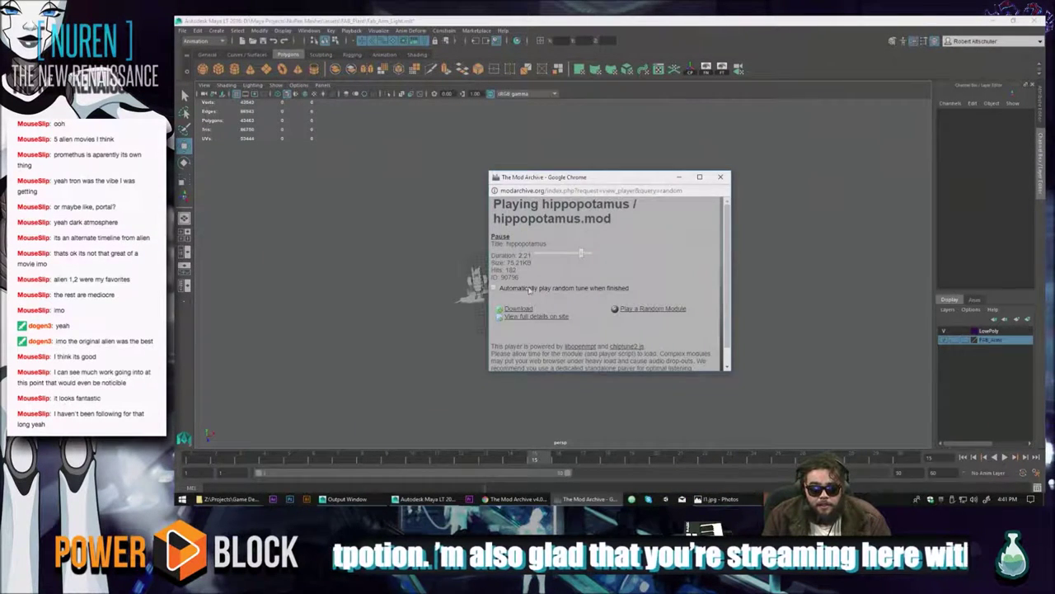
left_click(650, 312)
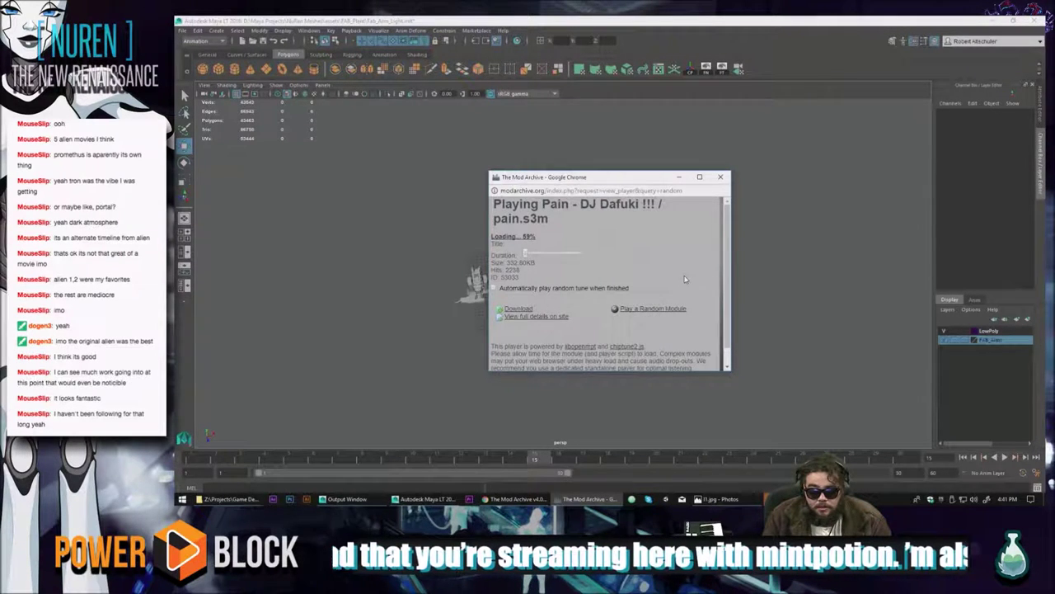
key("alt+Tab")
left_click_drag(577, 306, 533, 266, "alt")
- Minimize the Photos viewer and the Mod Archive browser window so Maya shows
key("alt+Tab")
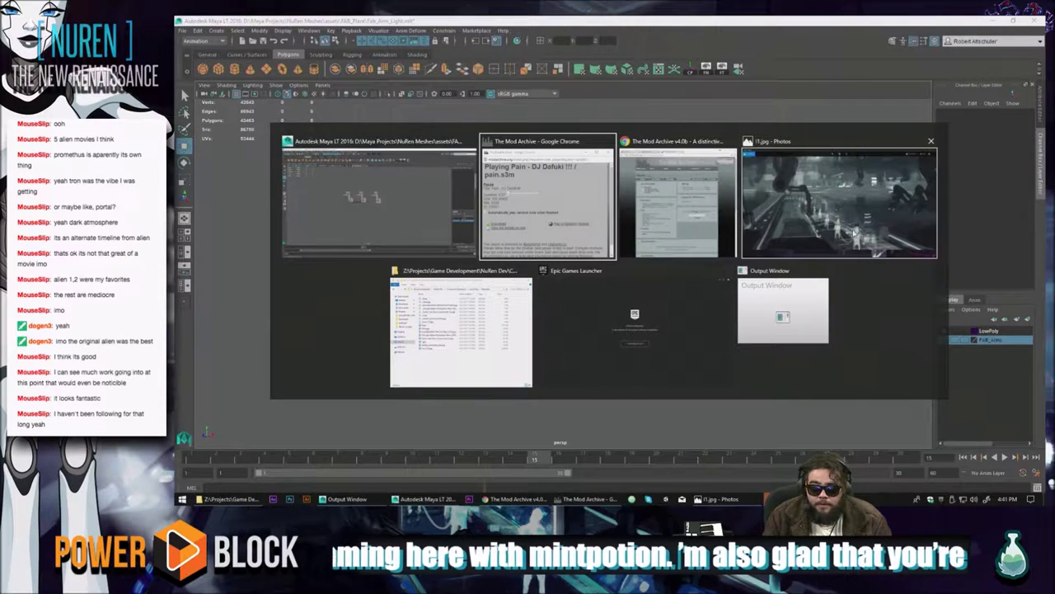
left_click(586, 188)
key("alt+Tab")
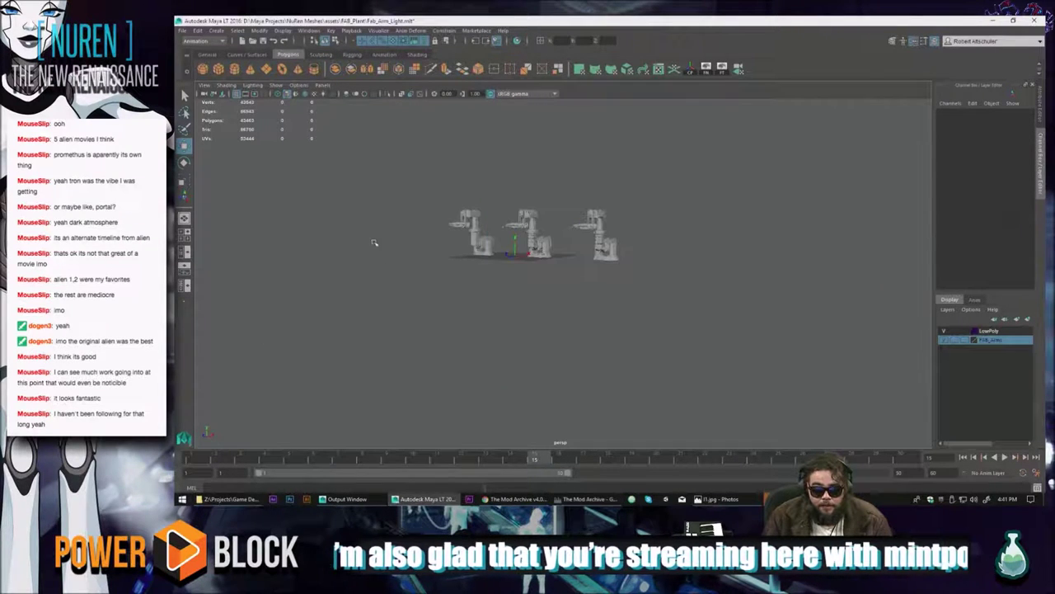
left_click(739, 499)
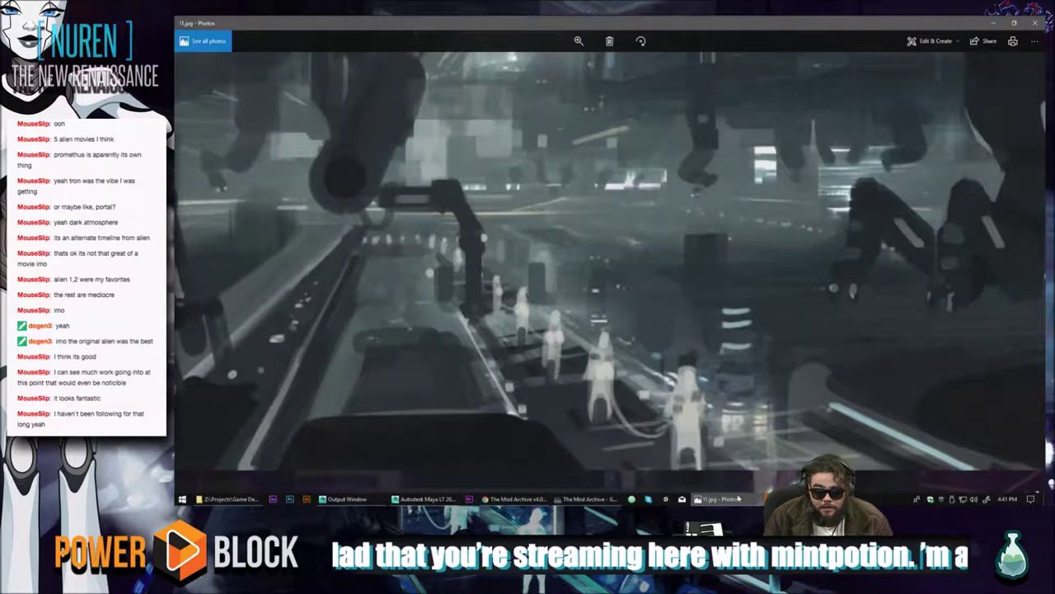
left_click(518, 499)
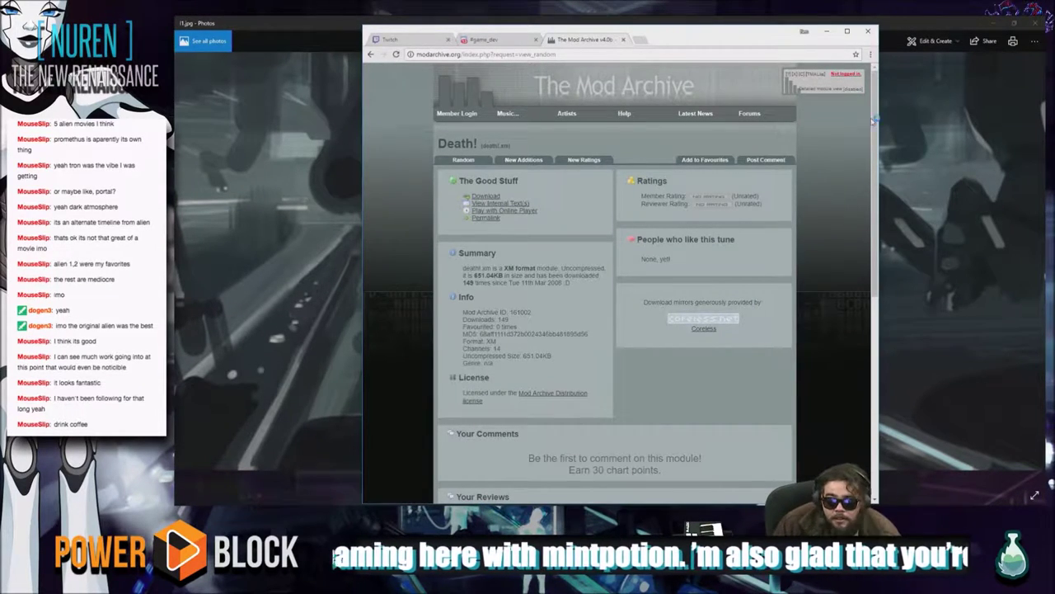
left_click(994, 23)
left_click(825, 31)
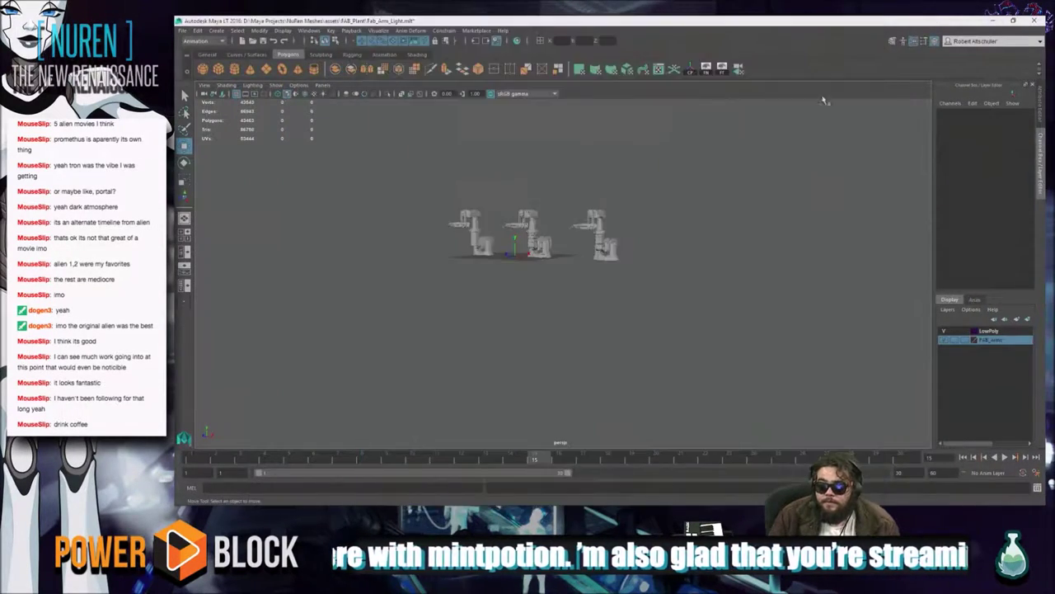
- Launch Epic Games Launcher from a Windows search for 'unrea'
left_click(995, 22)
key("super")
type("unrea")
key("Return")
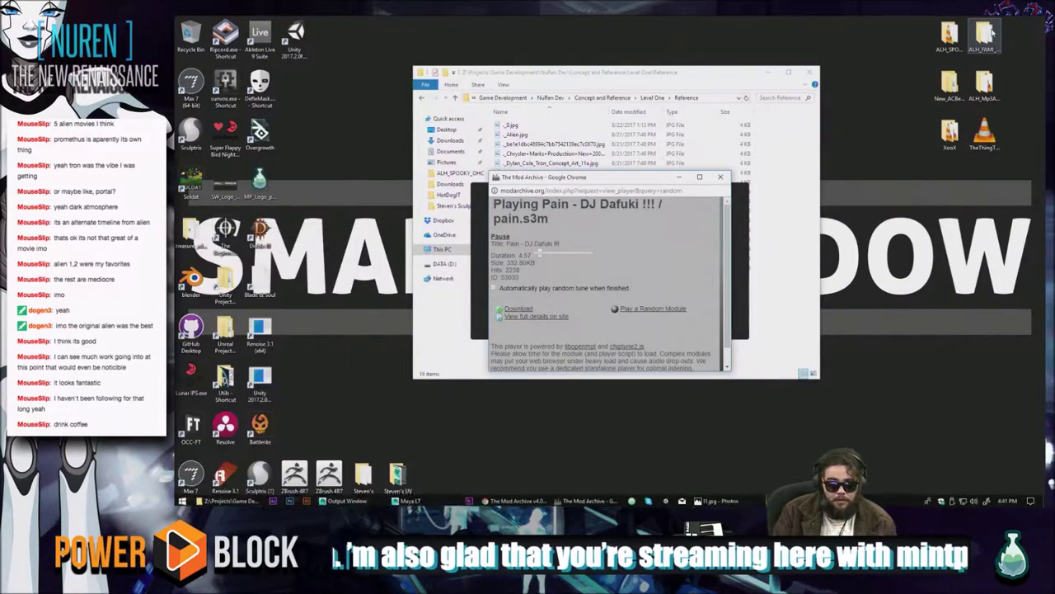
key("alt+Tab")
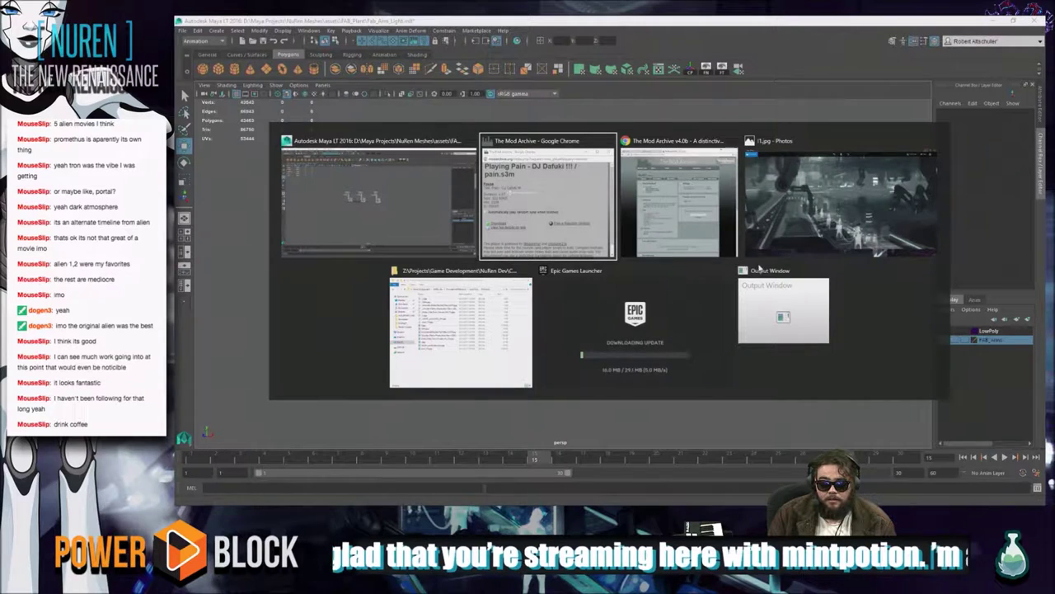
left_click(627, 342)
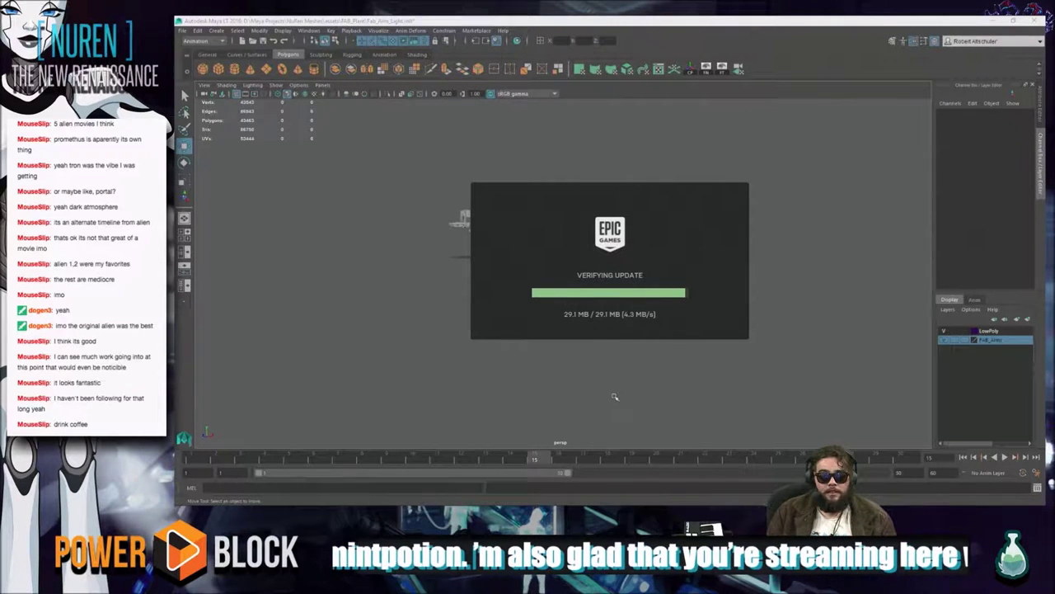
- Send the launcher's crash report, restart it and bring the updating launcher forward
key("super")
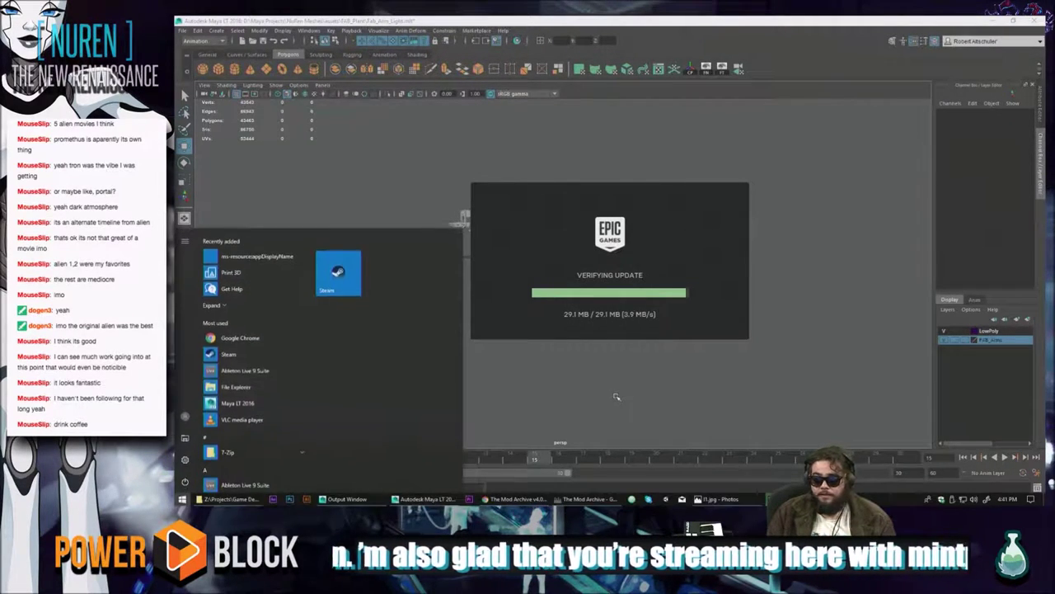
key("super")
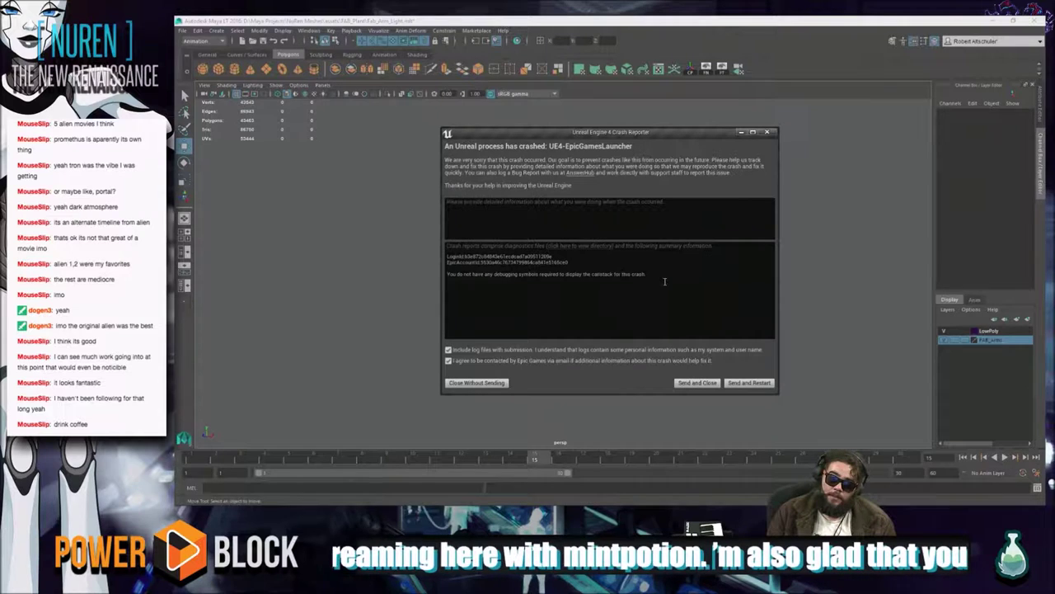
left_click(742, 383)
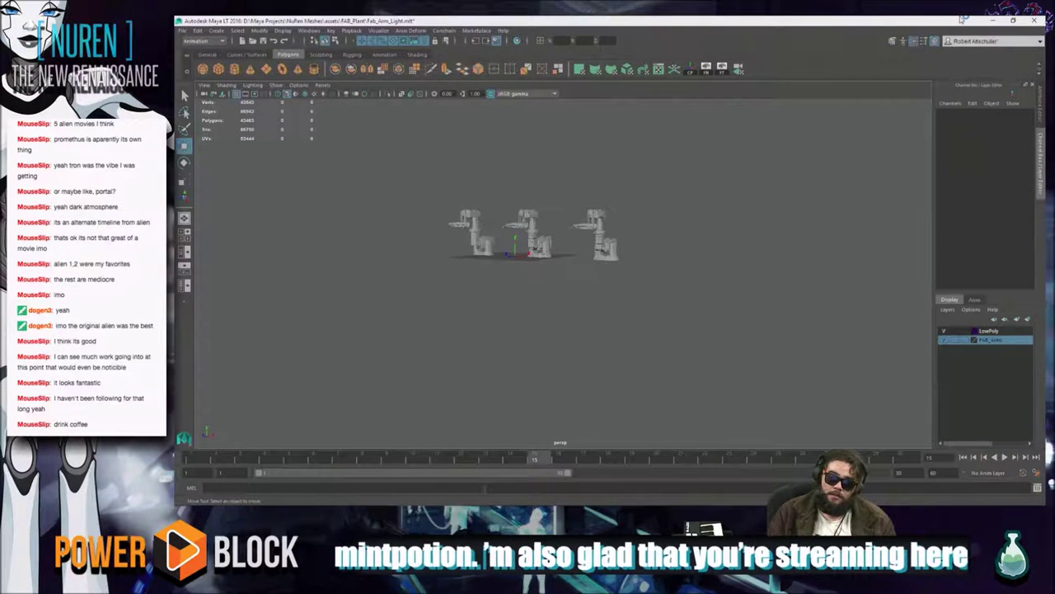
left_click(990, 20)
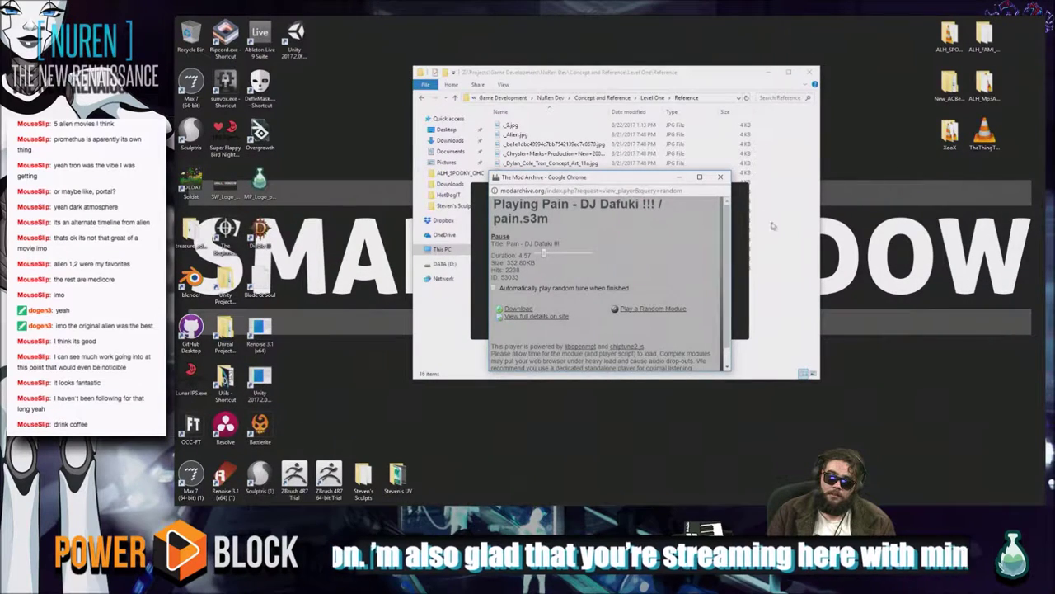
left_click(679, 177)
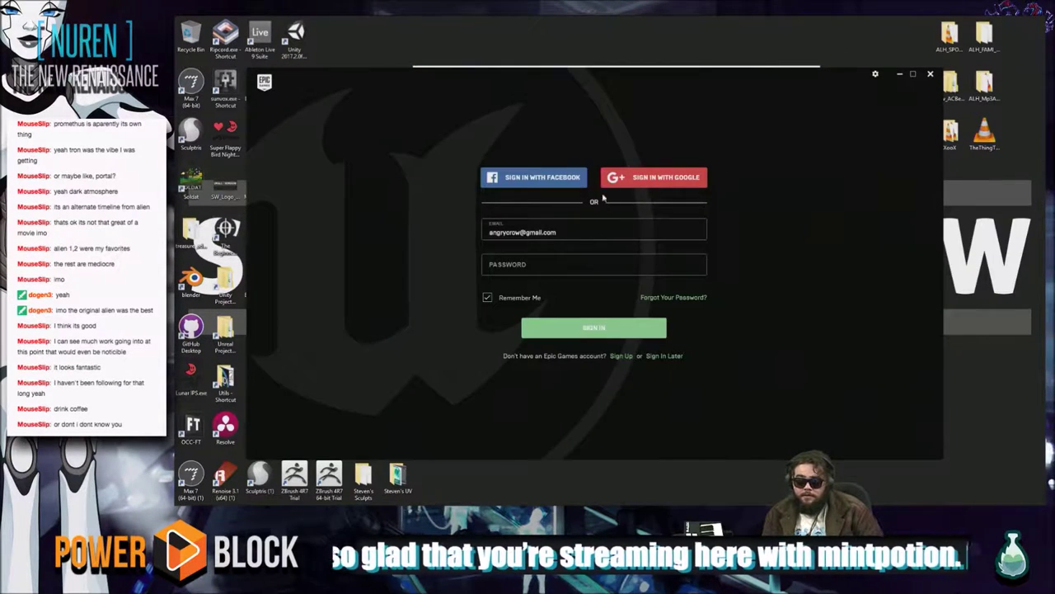
- Enter the account password, attempt sign-in and dismiss the Sign in Failed message
left_click(562, 265)
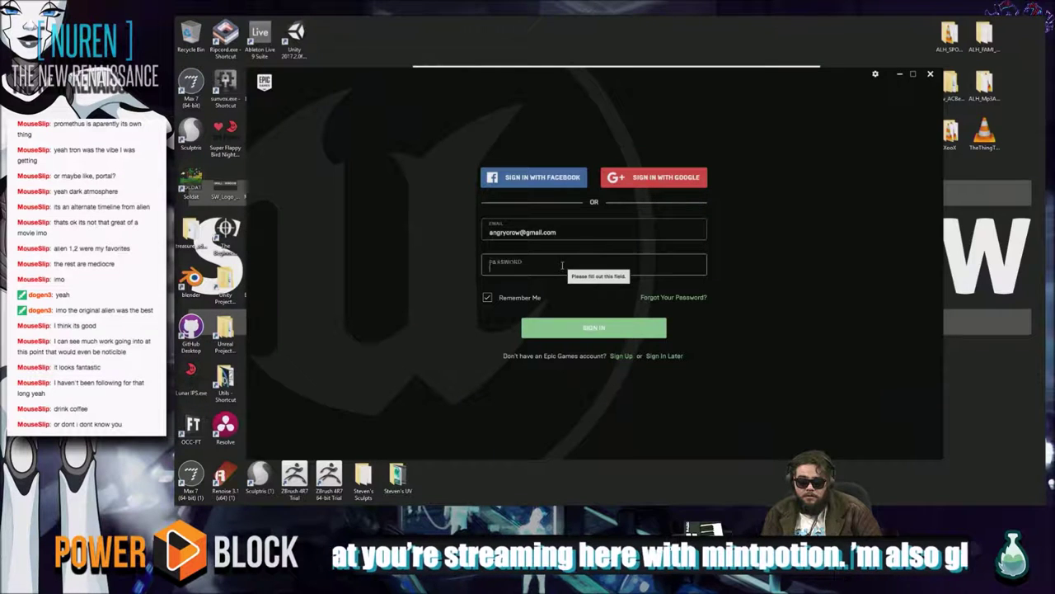
type("a")
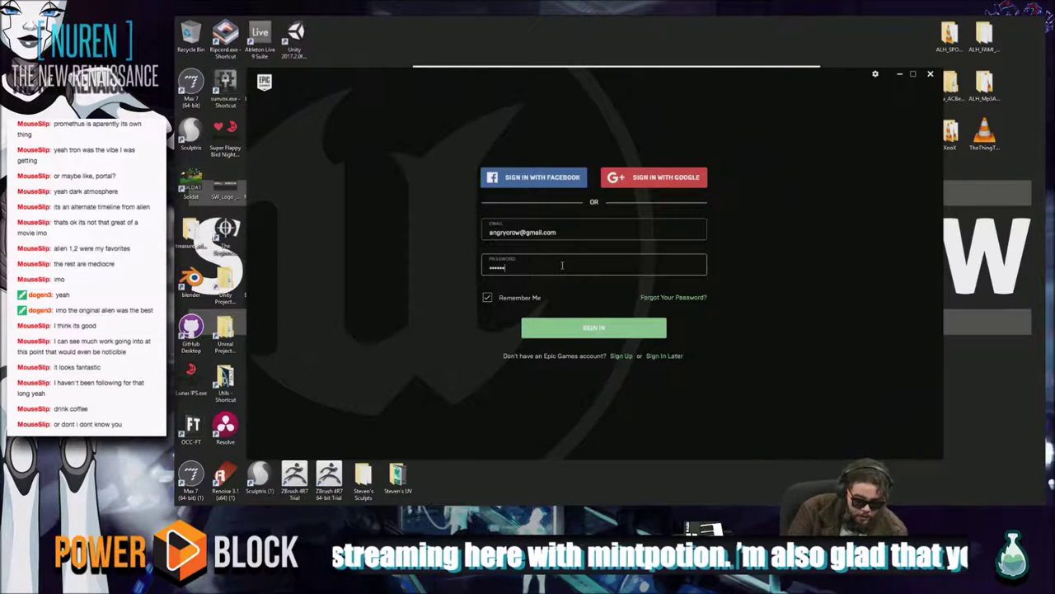
key("Return")
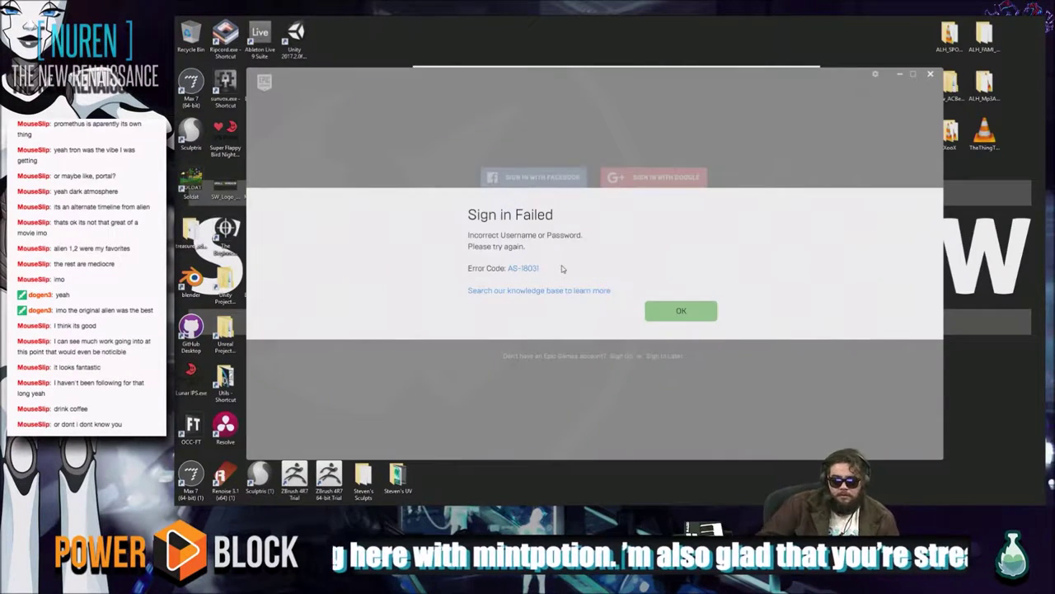
left_click(681, 310)
- Retype the password, retry, dismiss the second failure and close Epic Games Launcher
key("ctrl+a")
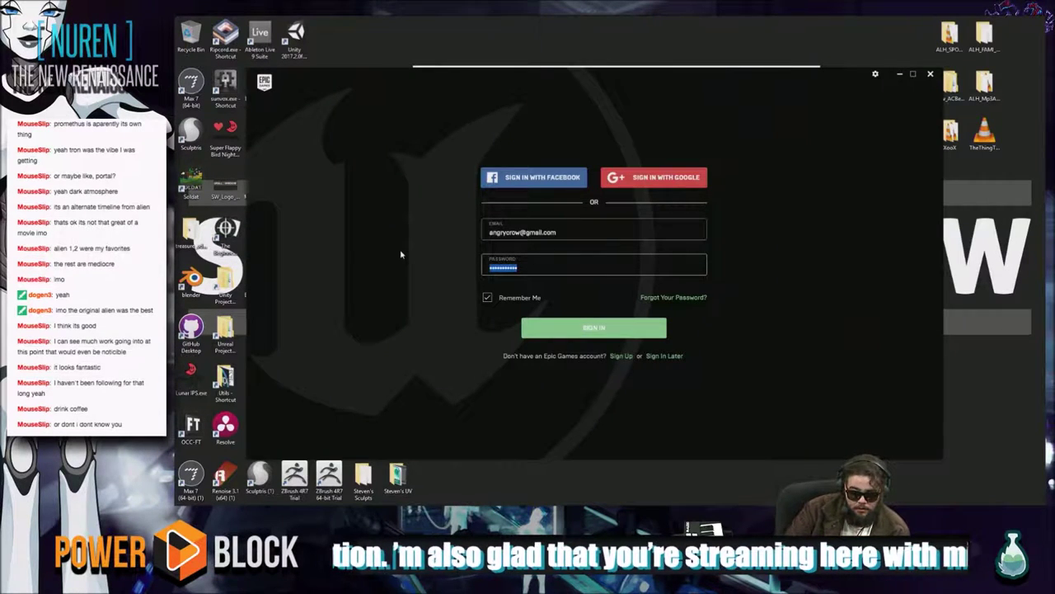
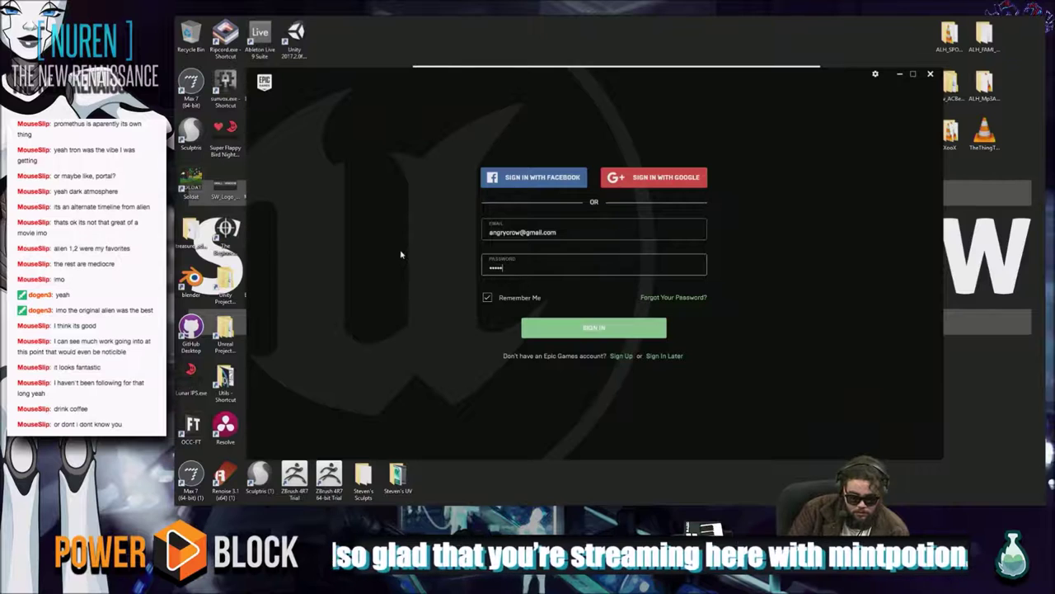
key("Return")
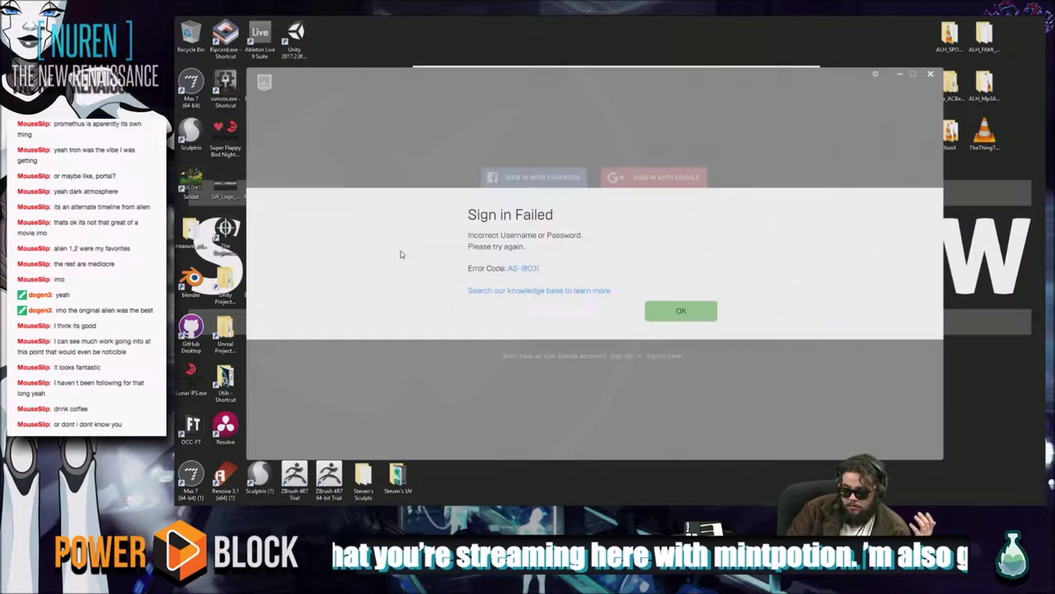
left_click(667, 315)
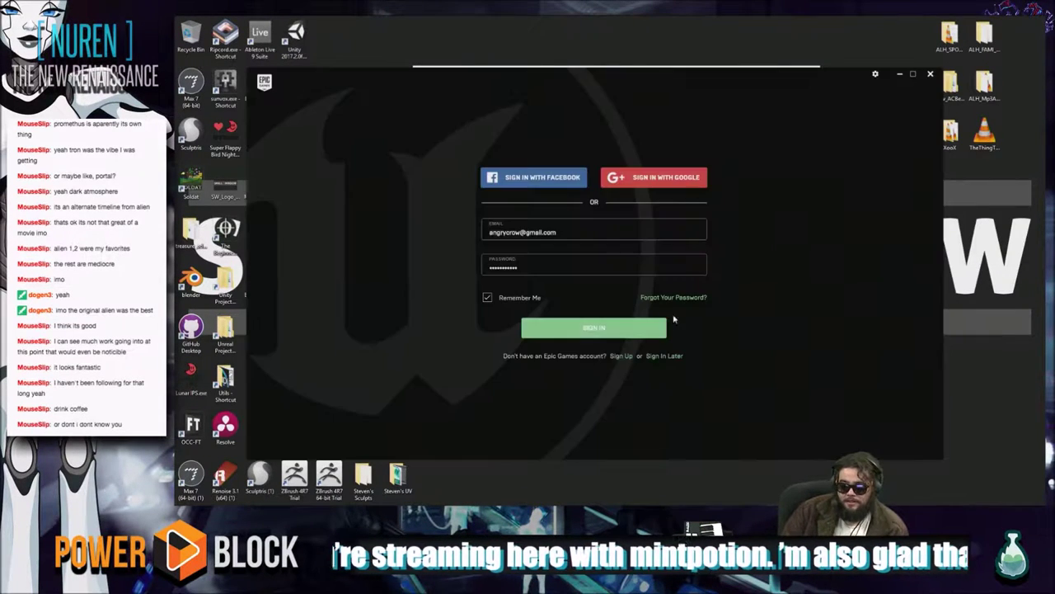
left_click(929, 74)
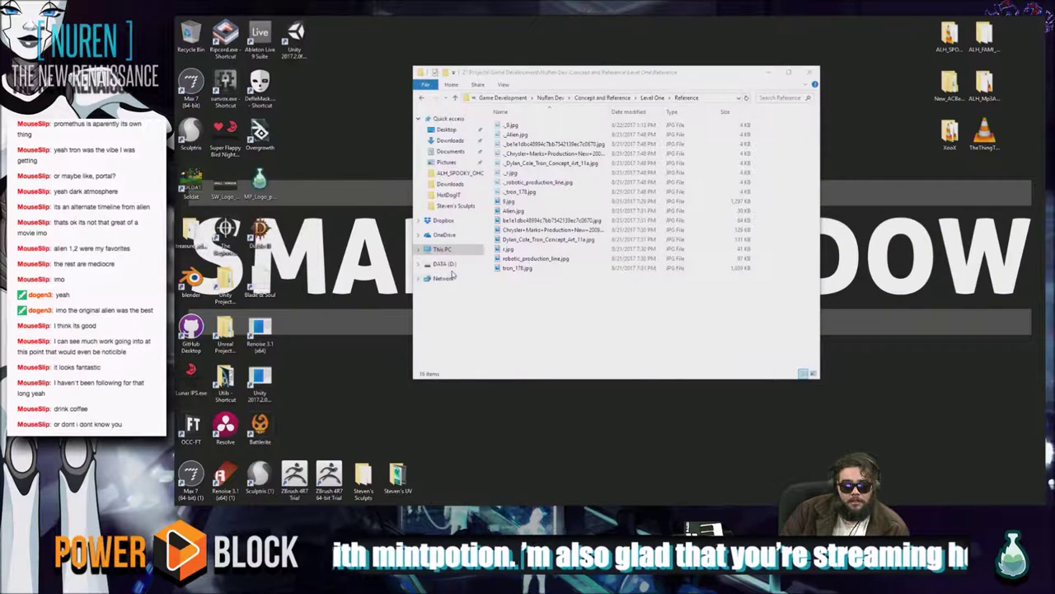
- Open the DATA (D:) drive, briefly enter the NuRen folder, then go back
left_click(443, 264)
type("pro")
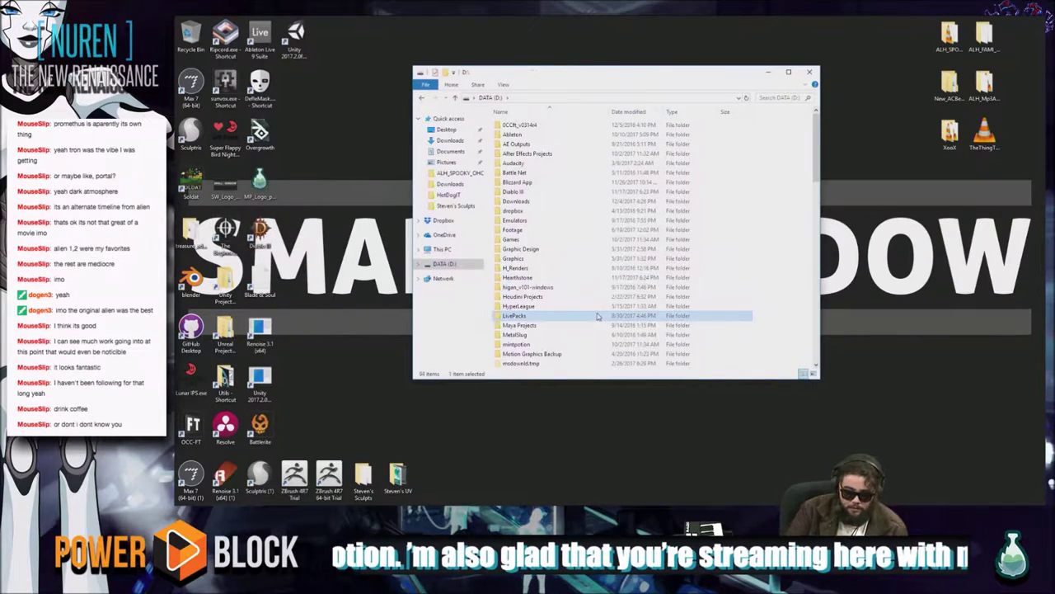
type("nu")
key("Return")
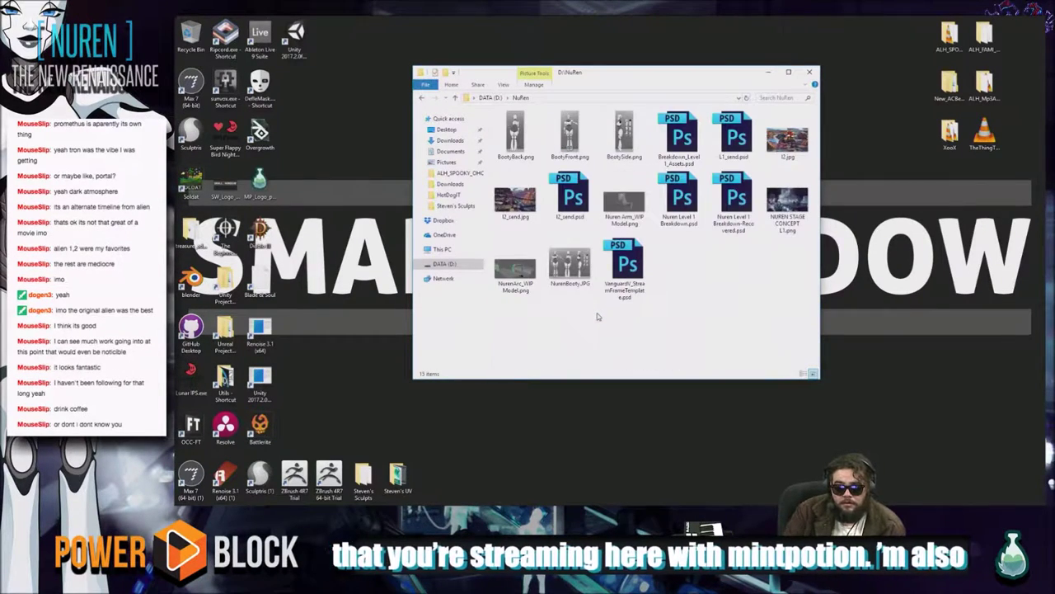
key("BackSpace")
- Open Unreal Projects > NurenArtTests and select NurenArtTests.uproject
key("Down")
key("Down")
key("Down")
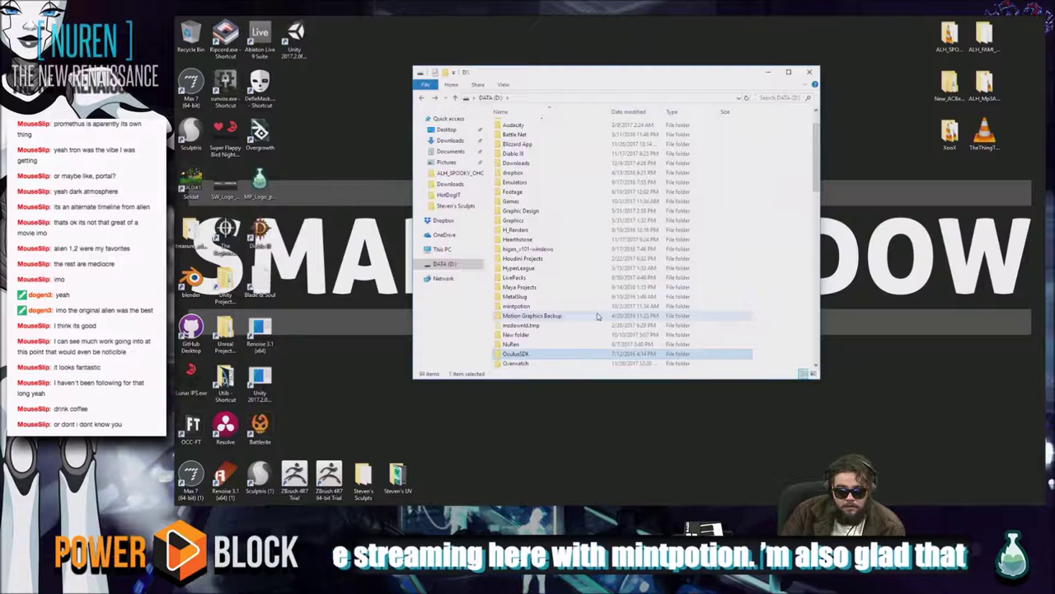
type("unr")
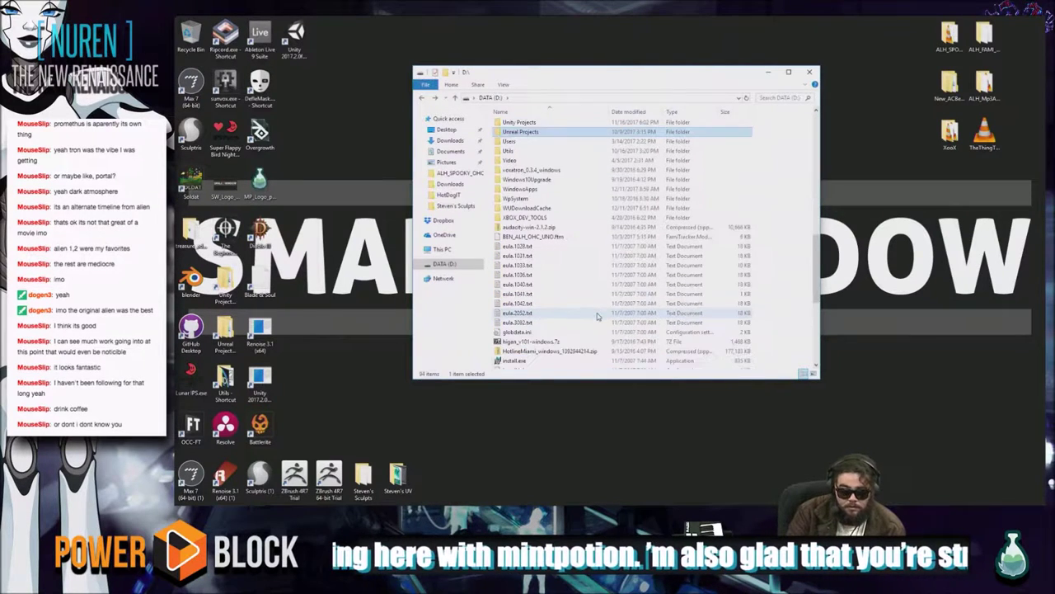
key("Return")
key("Down")
key("Up")
key("Return")
key("Down")
key("Down")
key("Down")
key("Down")
key("Down")
key("Down")
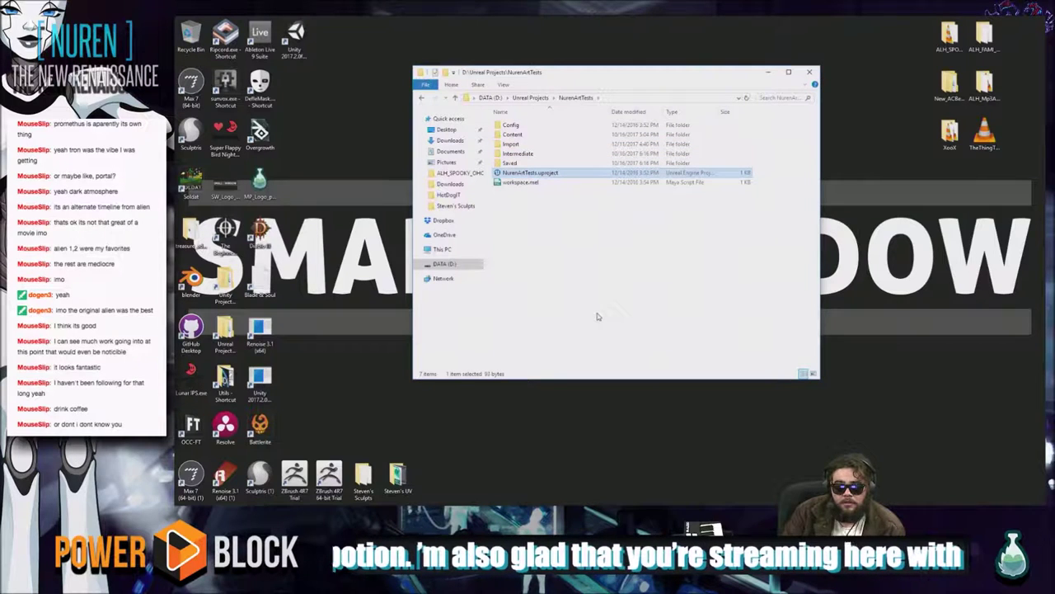
key("Up")
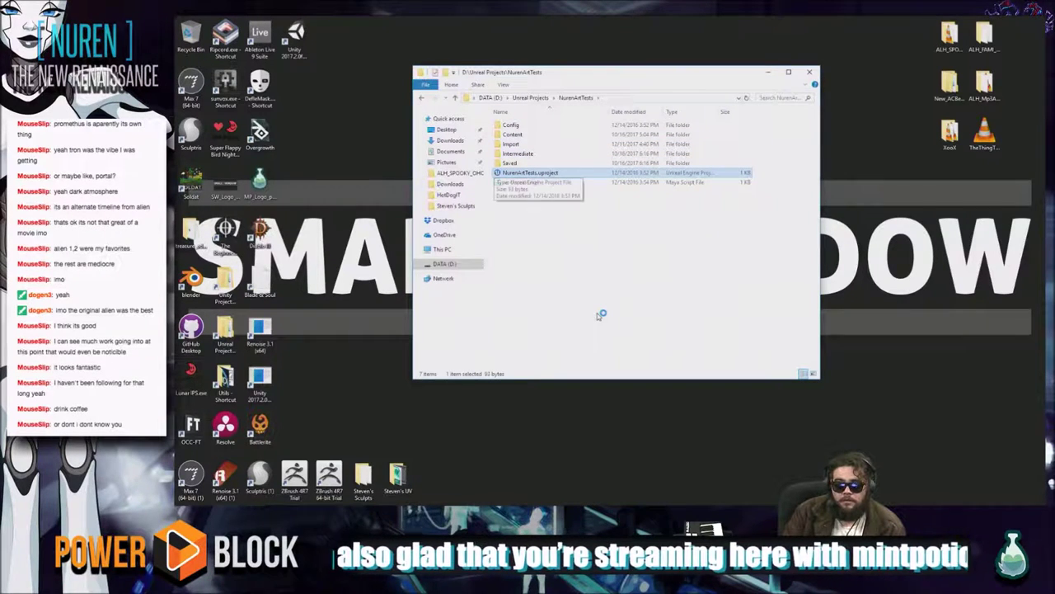
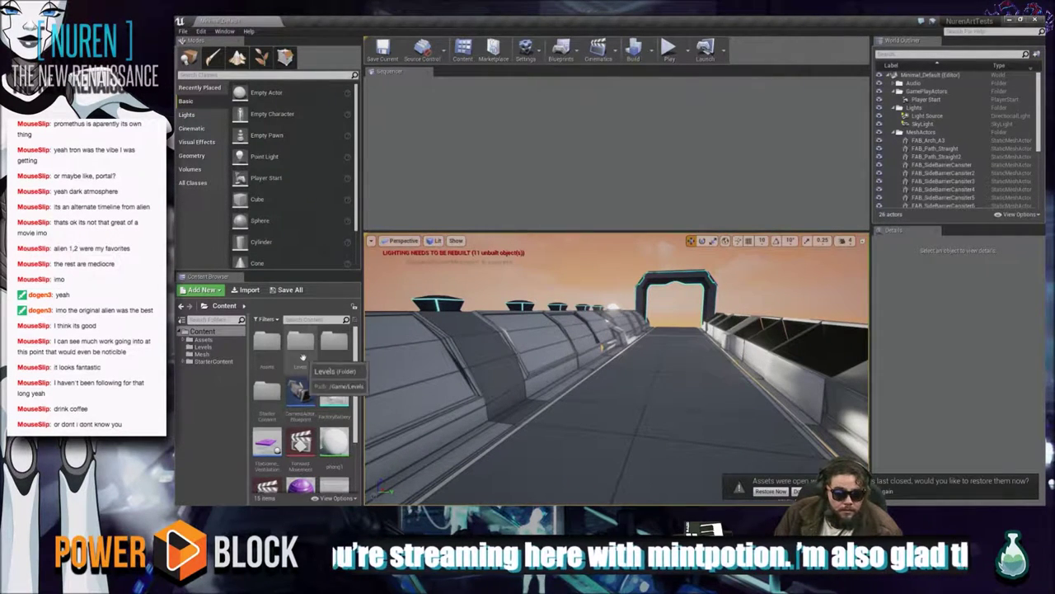
- Select the Assets folder in the Content Browser and bring up its Add New asset menu
left_click(221, 339)
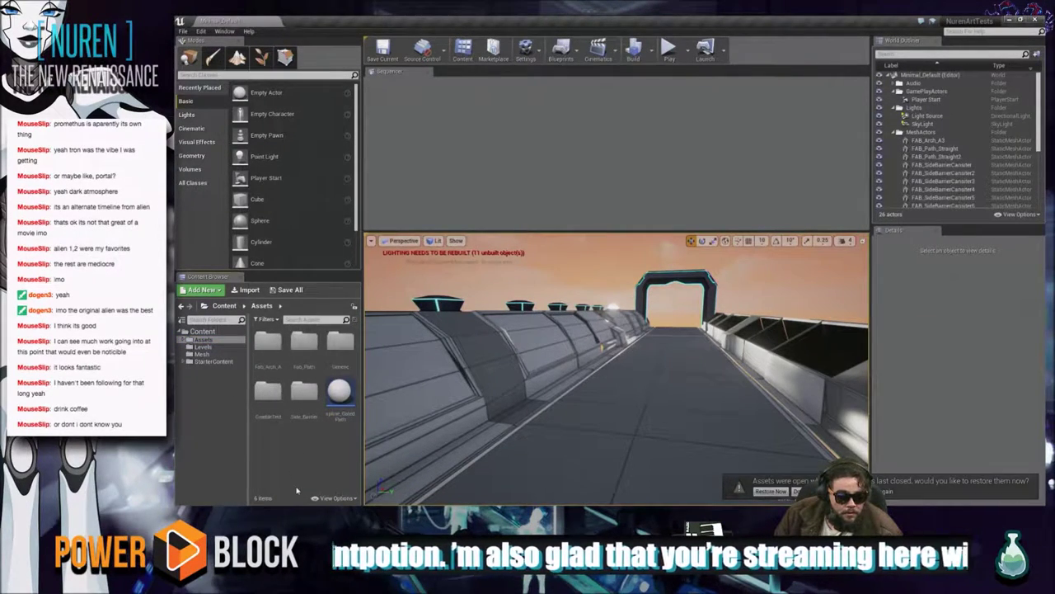
left_click(216, 340)
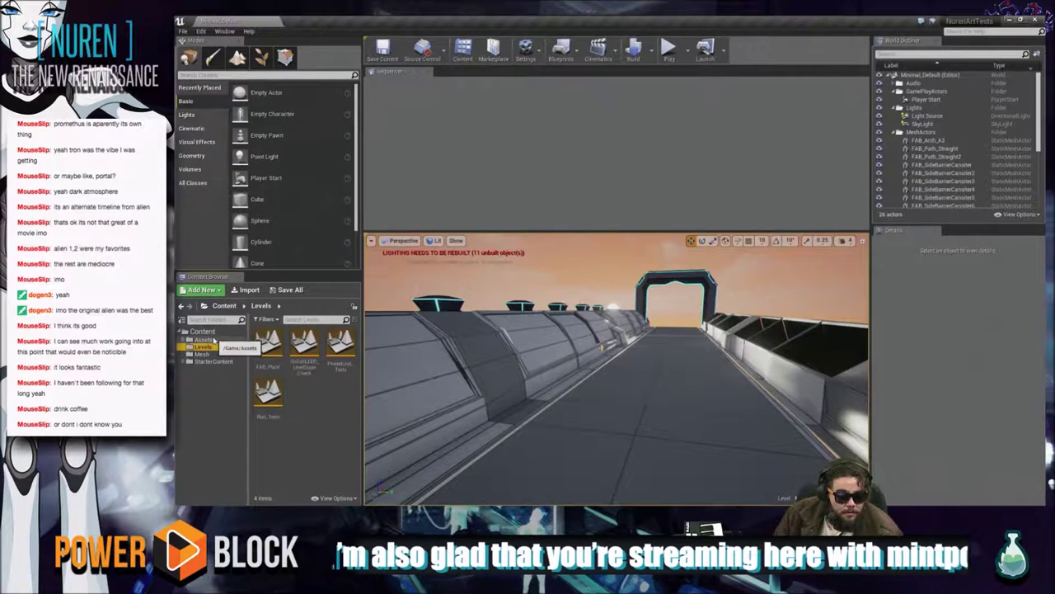
right_click(305, 455)
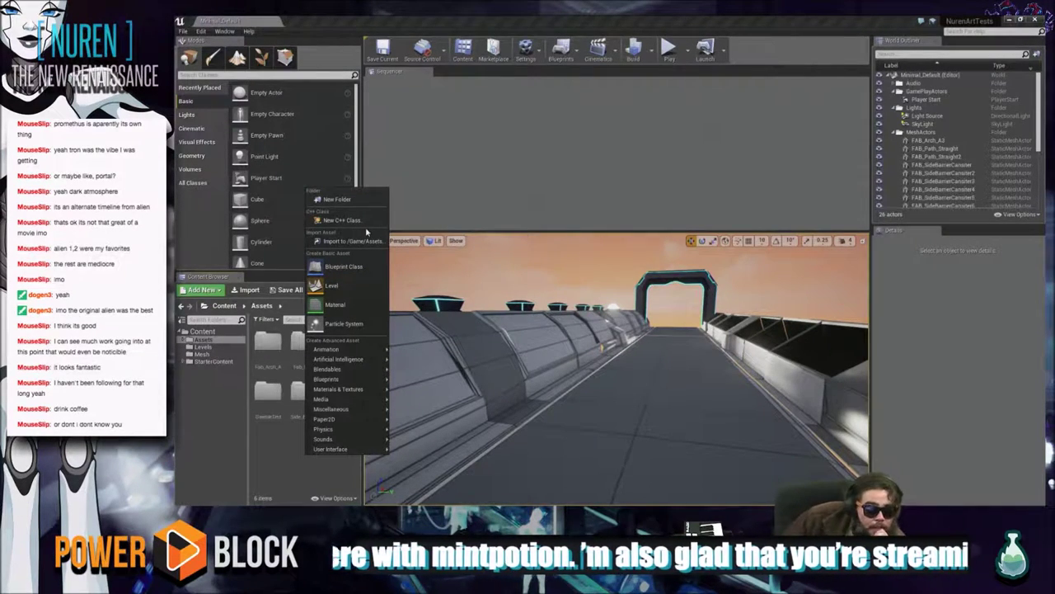
mouse_move(363, 363)
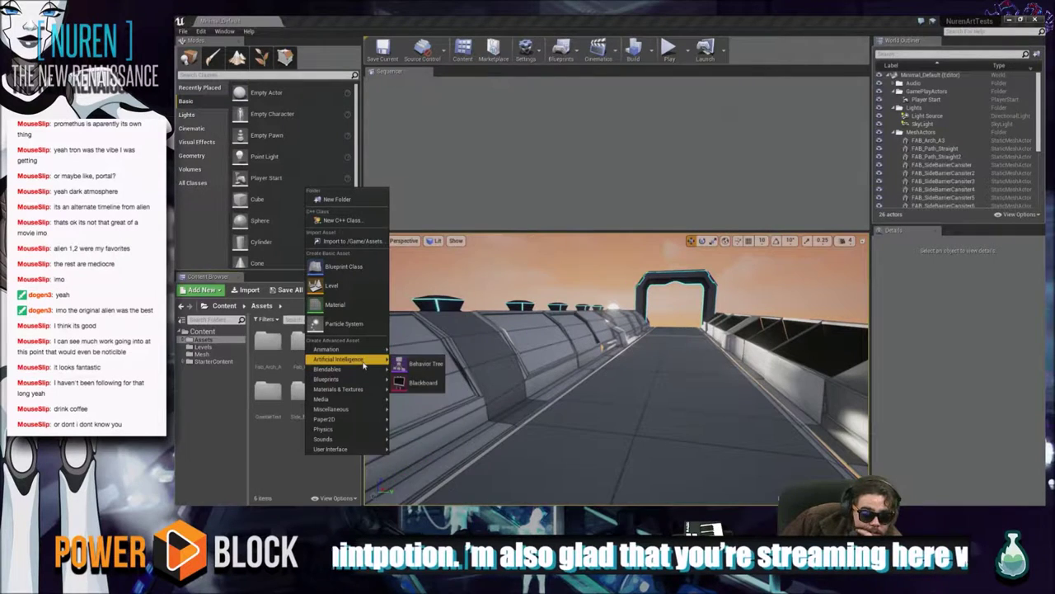
key("alt+Tab")
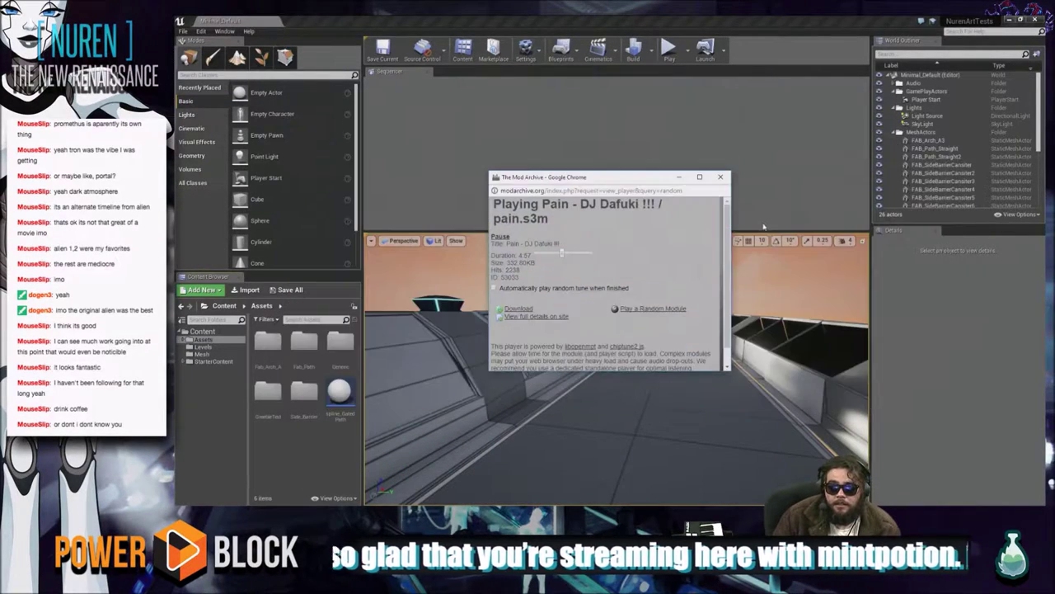
- Bring the Mod Archive Chrome window to the front
left_click(720, 177)
key("alt+Tab")
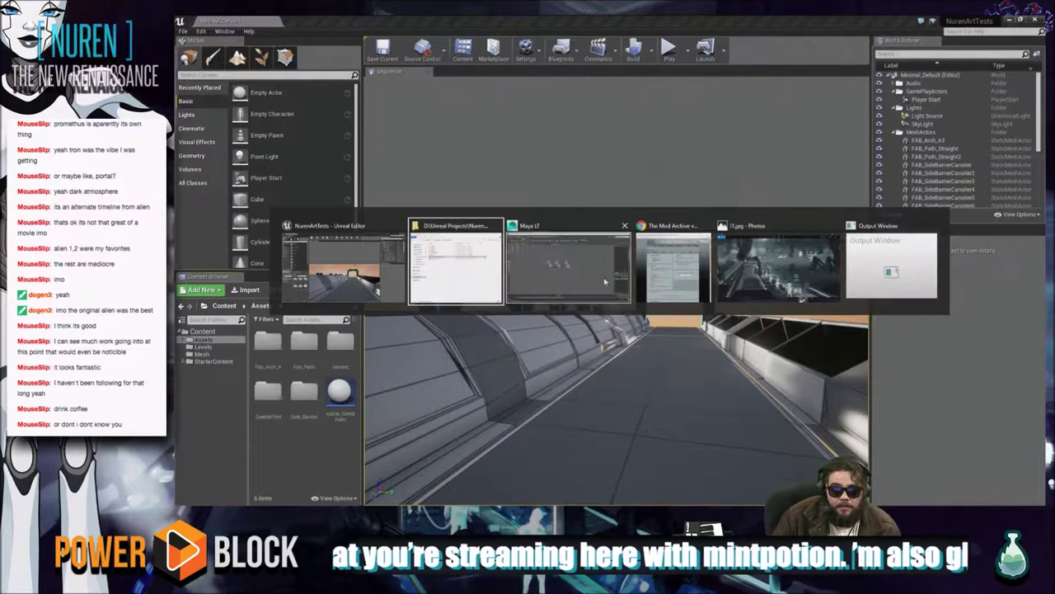
left_click(672, 268)
- Load youtube.com in the Mod Archive tab, then show the Discord #game_dev tab
left_click(573, 53)
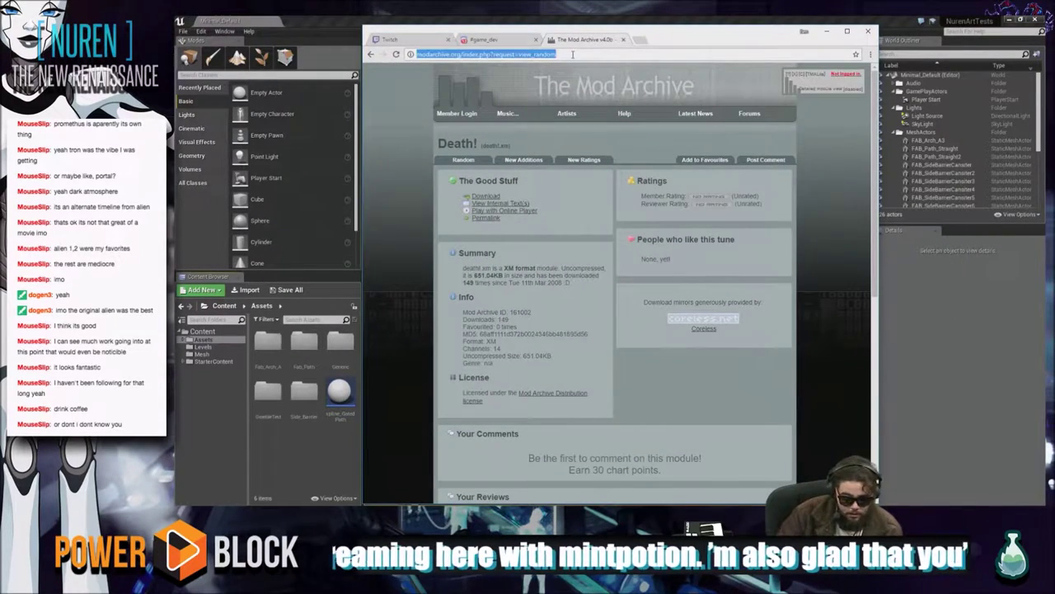
type("youy")
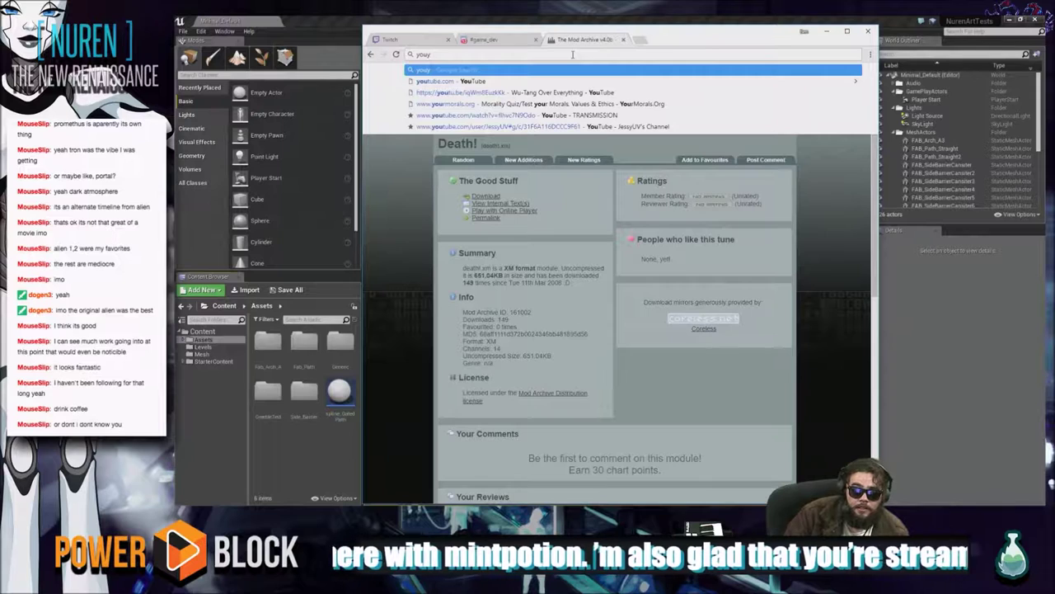
key("BackSpace")
type("tube")
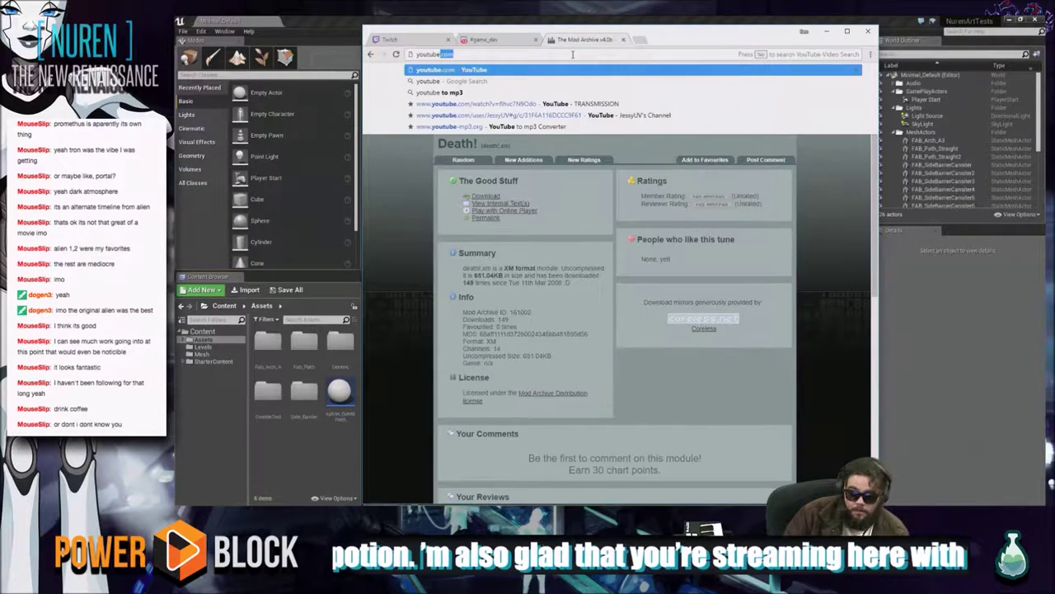
key("Tab")
type("w")
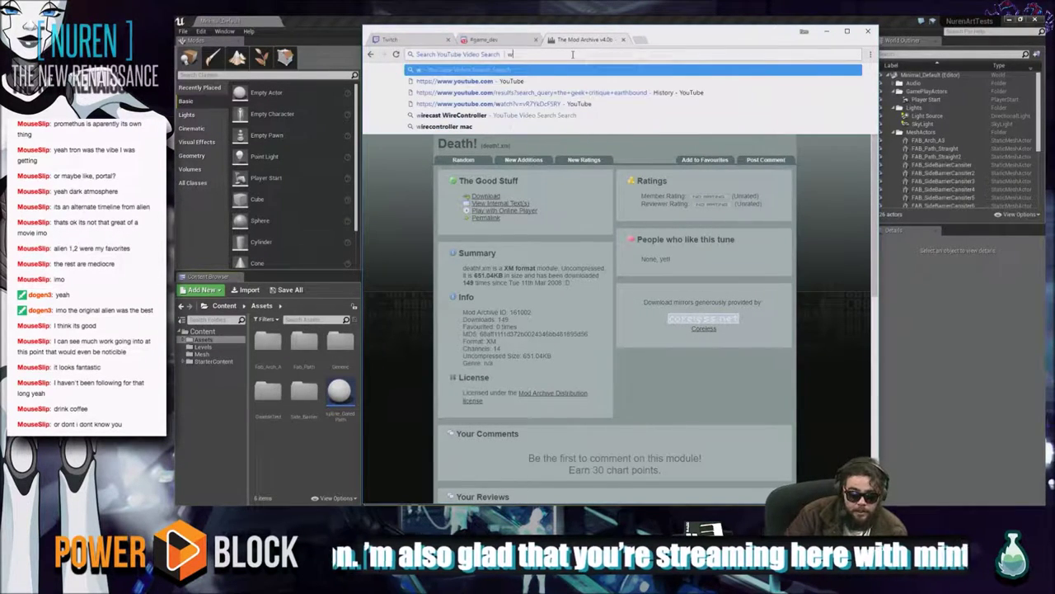
key("BackSpace")
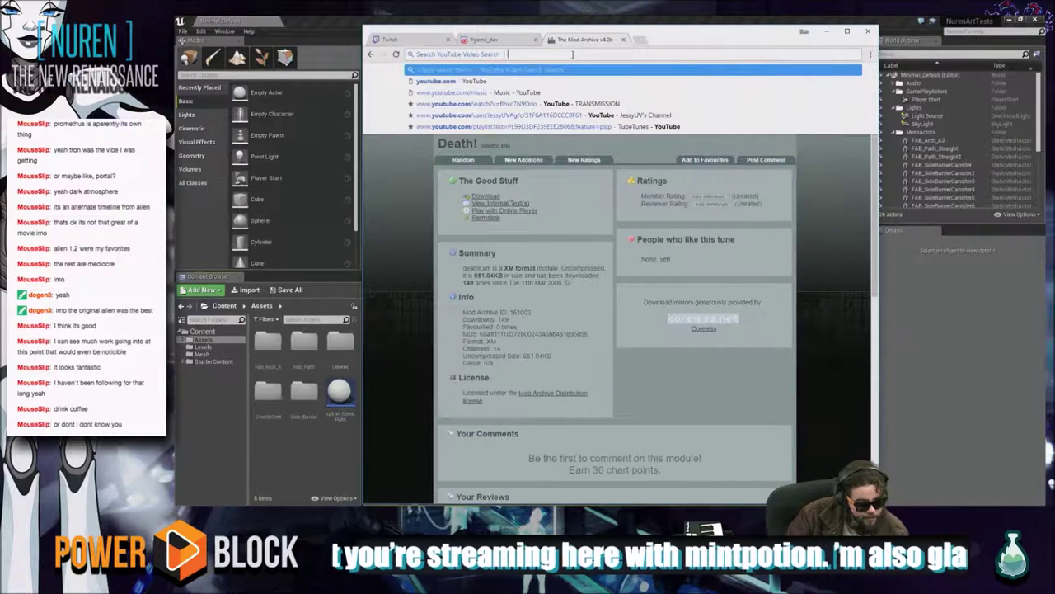
key("BackSpace")
key("Return")
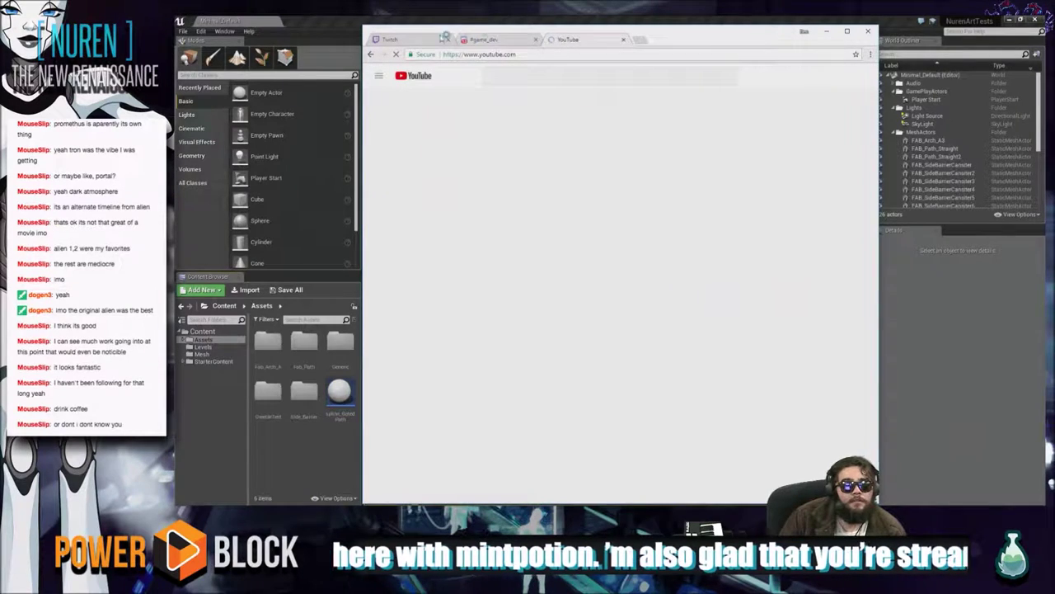
left_click(484, 39)
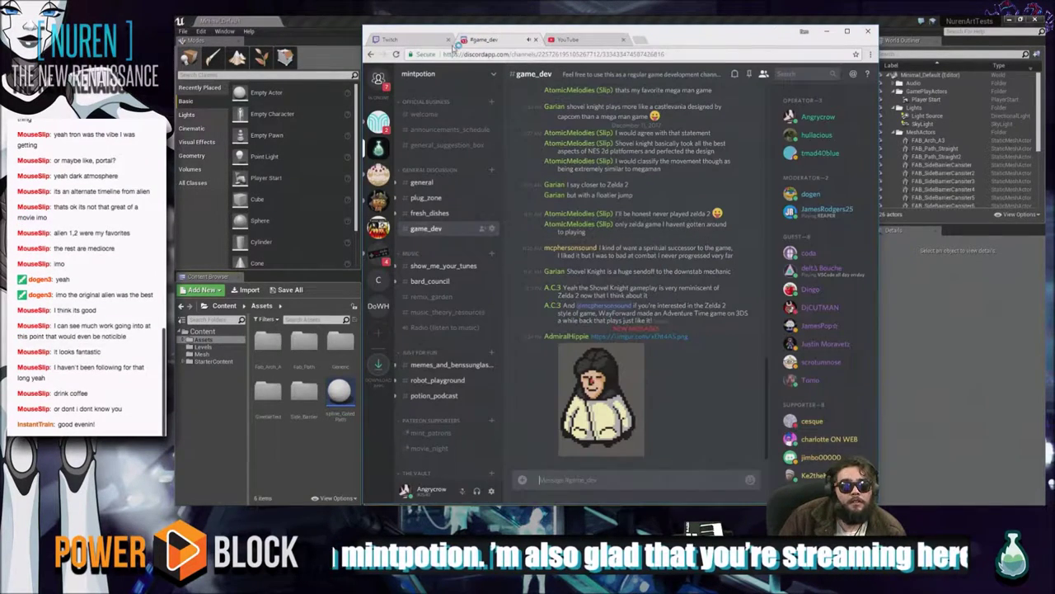
- Join the Radio (listen to music) voice channel and send ;play in #show_me_your_tunes
left_click(445, 265)
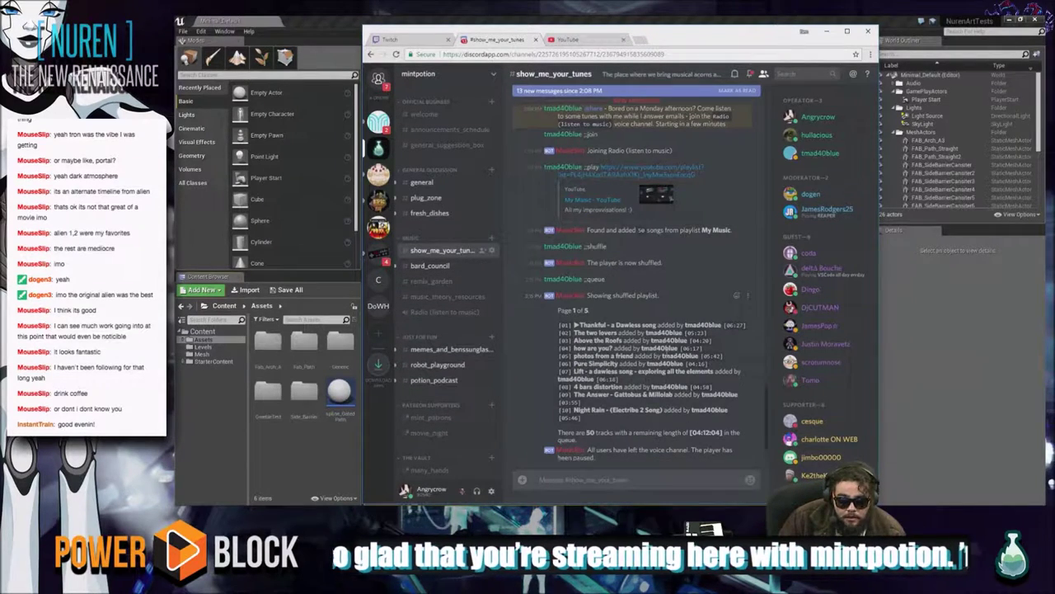
scroll(461, 363, "down", 2)
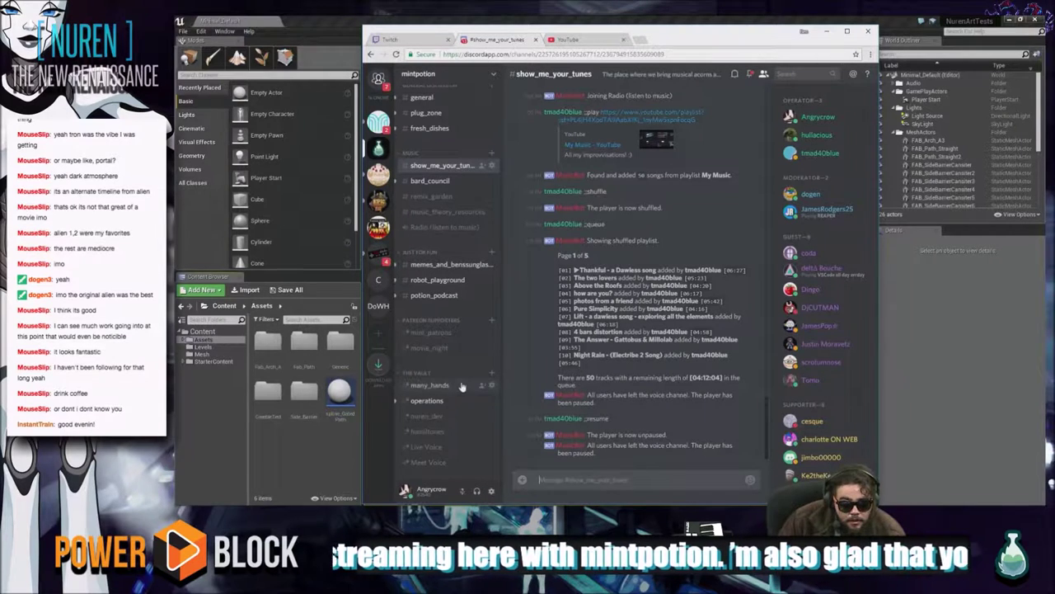
left_click(445, 226)
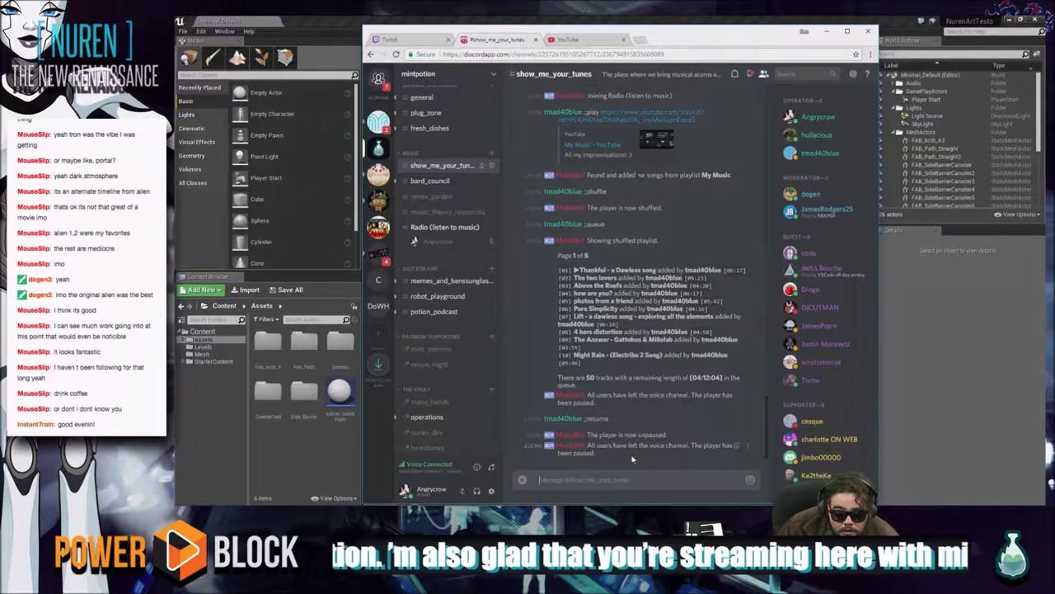
type(";play")
key("Return")
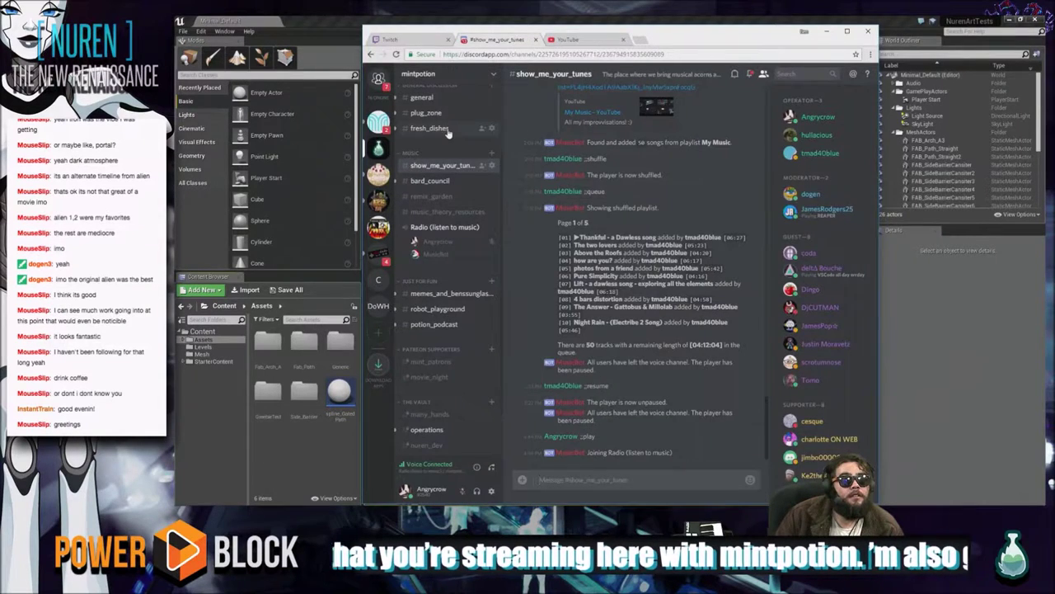
key("alt+Tab")
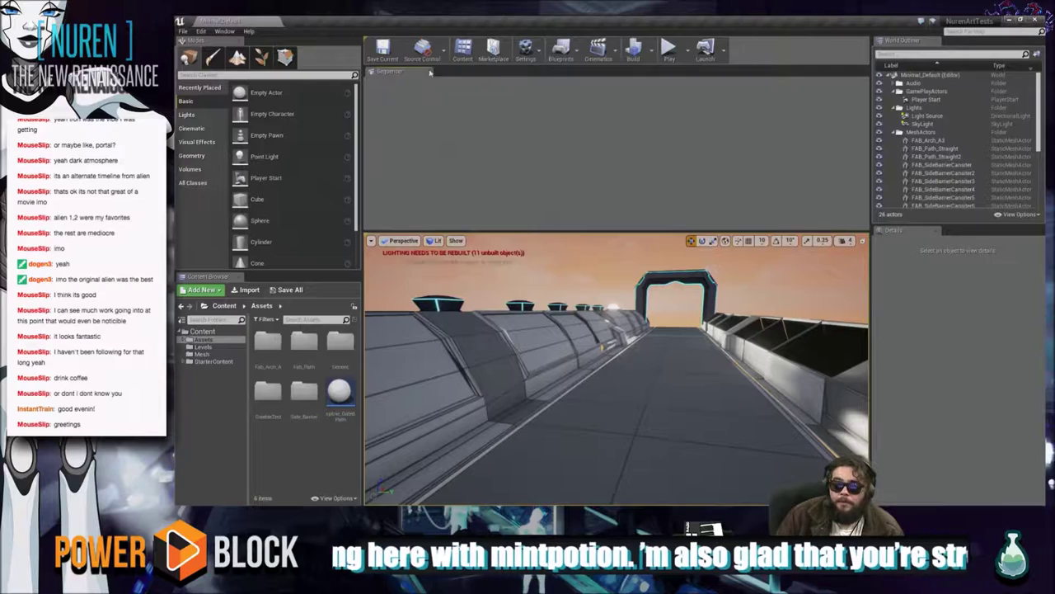
- Close the Sequencer panel and run a Play-in-Editor walk-through of the level, then stop it
left_click(420, 71)
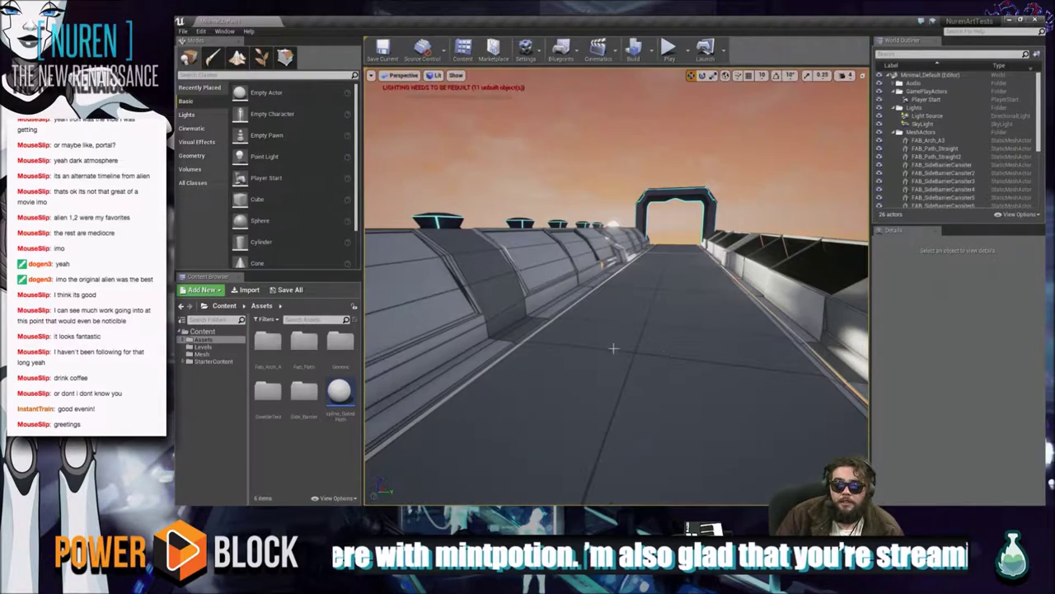
left_click(669, 51)
key("w")
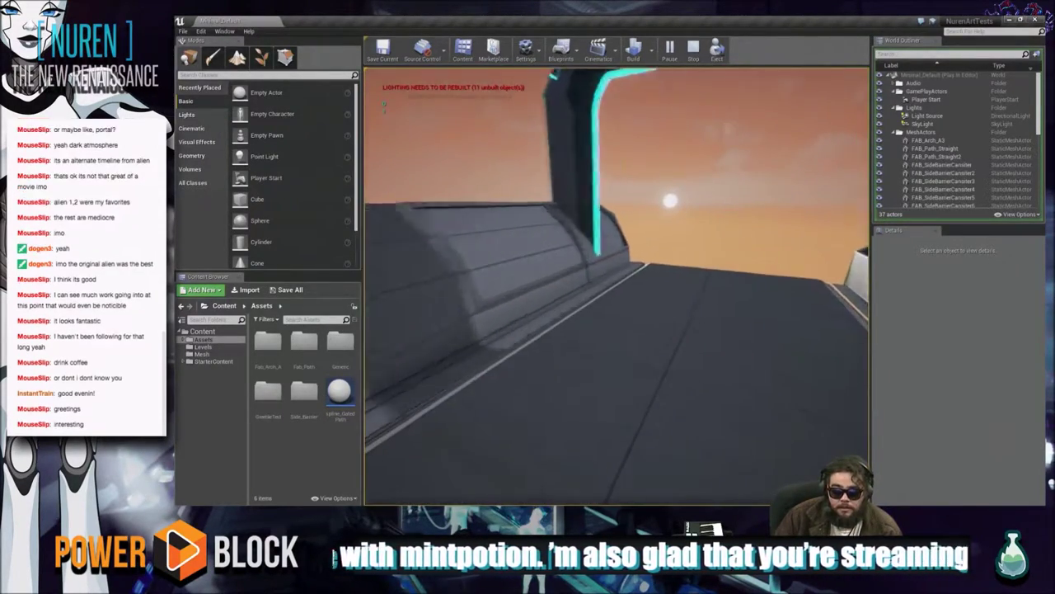
key("Escape")
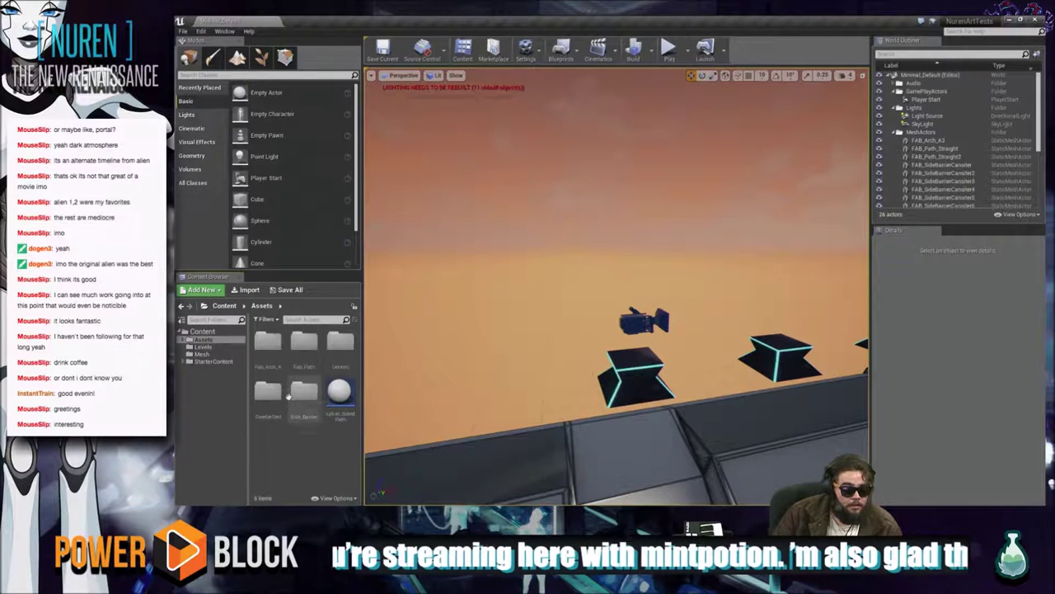
- Create a new FAB folder inside Assets
left_click(234, 350)
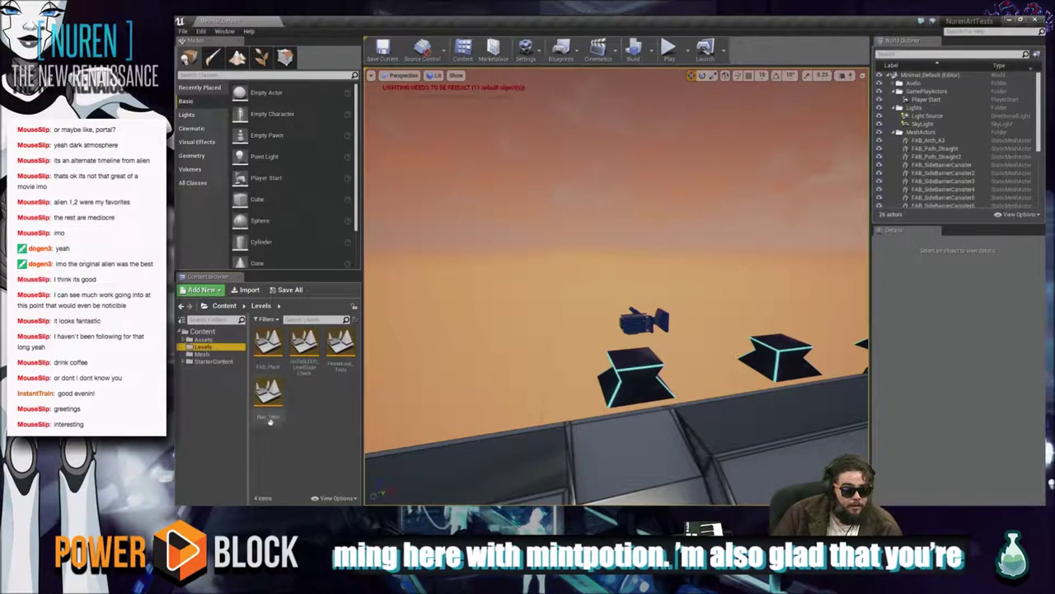
left_click(203, 338)
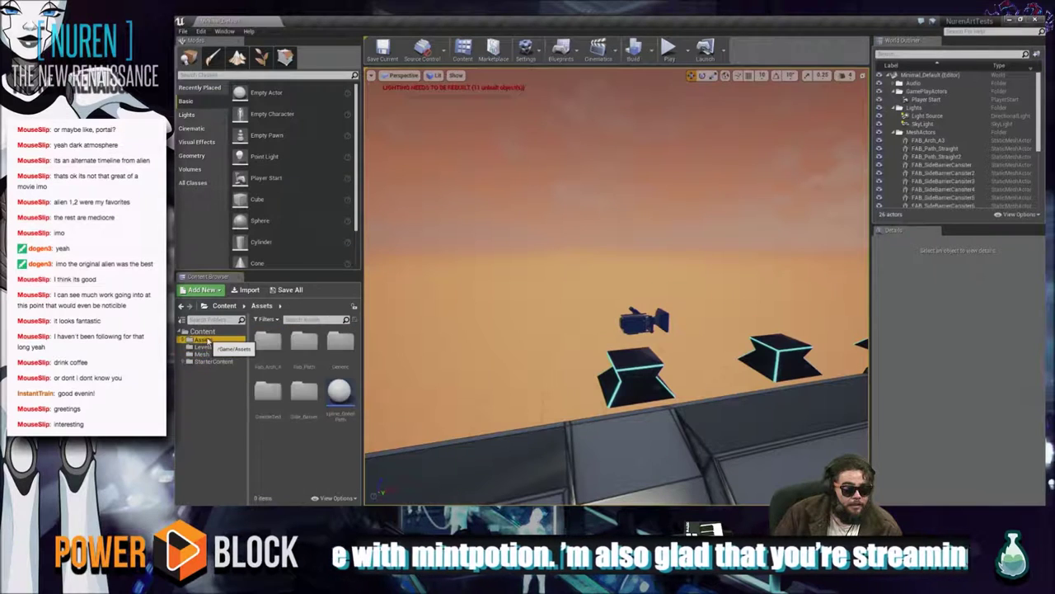
right_click(289, 445)
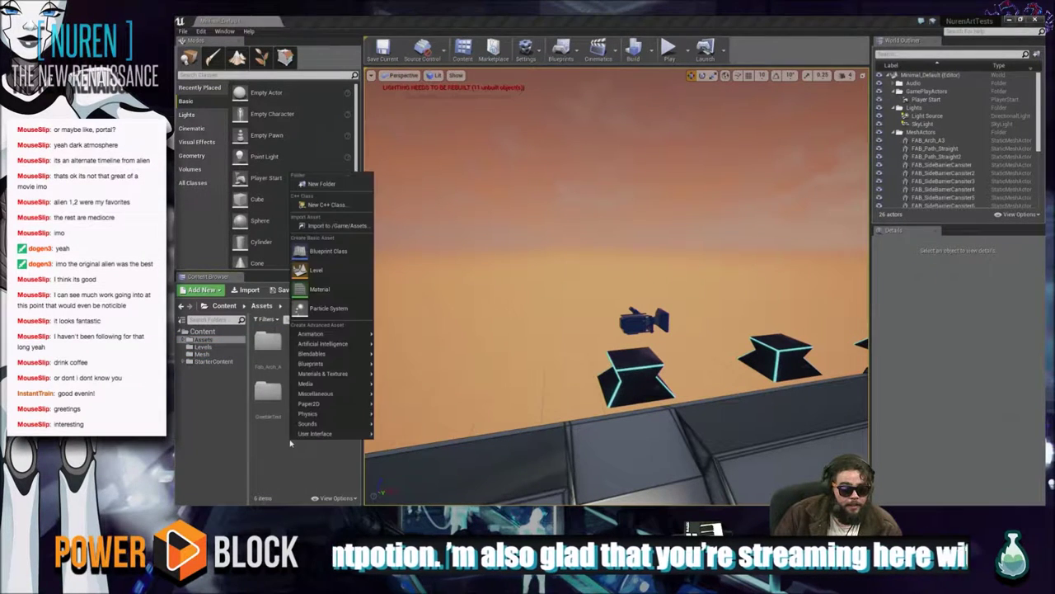
left_click(321, 183)
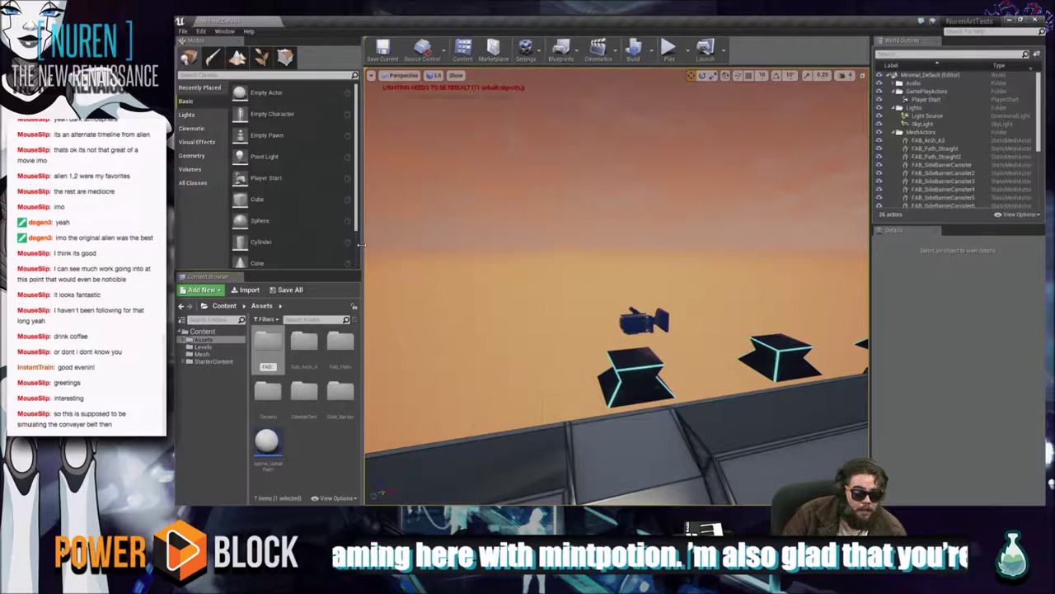
key("Return")
- Move the Fab_Arch_A and Fab_Path folders into FAB
left_click_drag(268, 342, 270, 444)
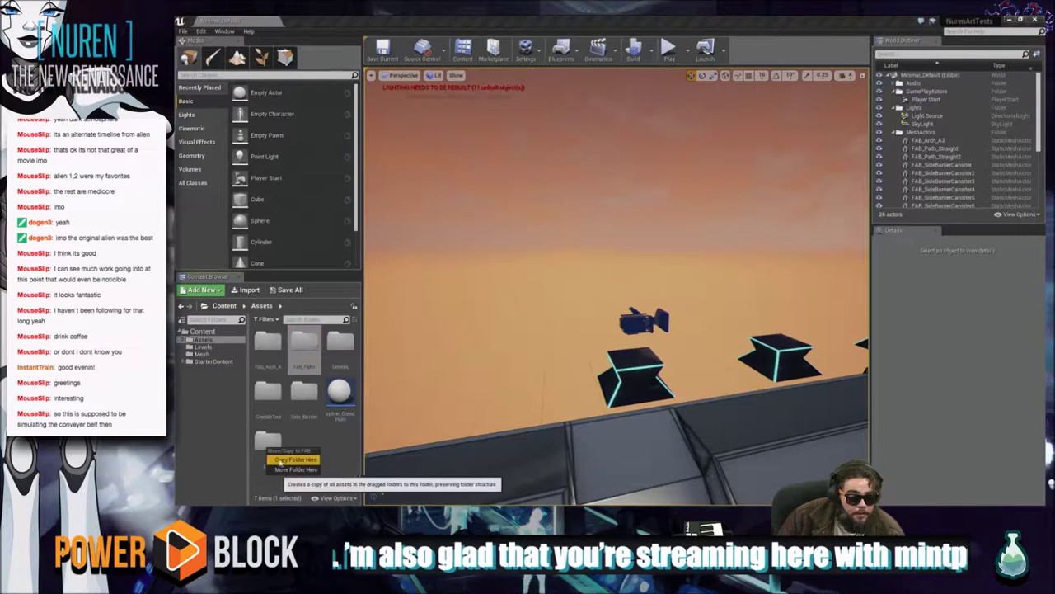
left_click(295, 469)
left_click_drag(268, 342, 279, 466)
left_click(303, 468)
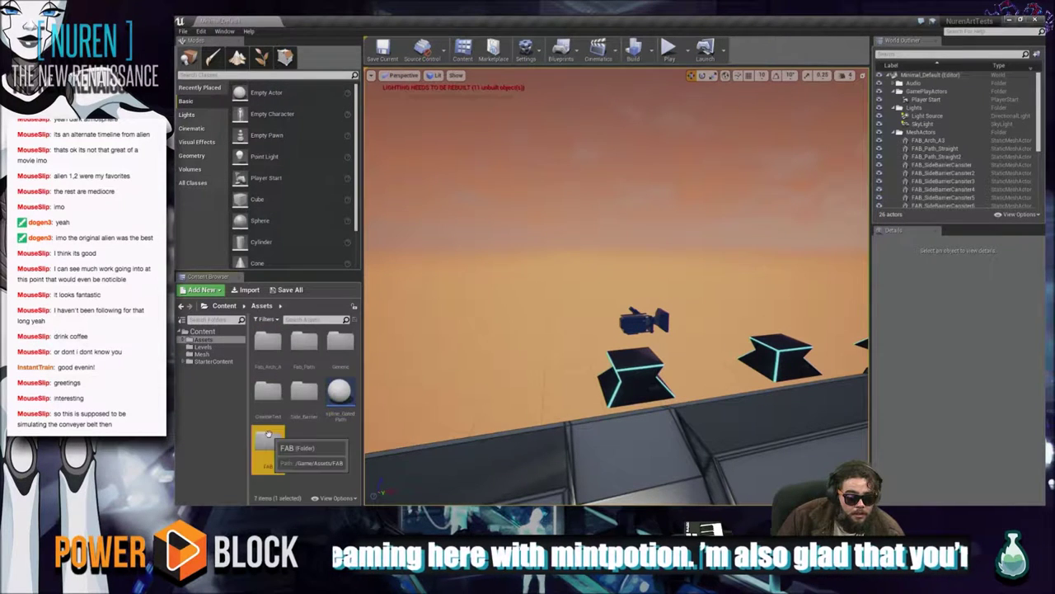
double_click(268, 443)
left_click(206, 341)
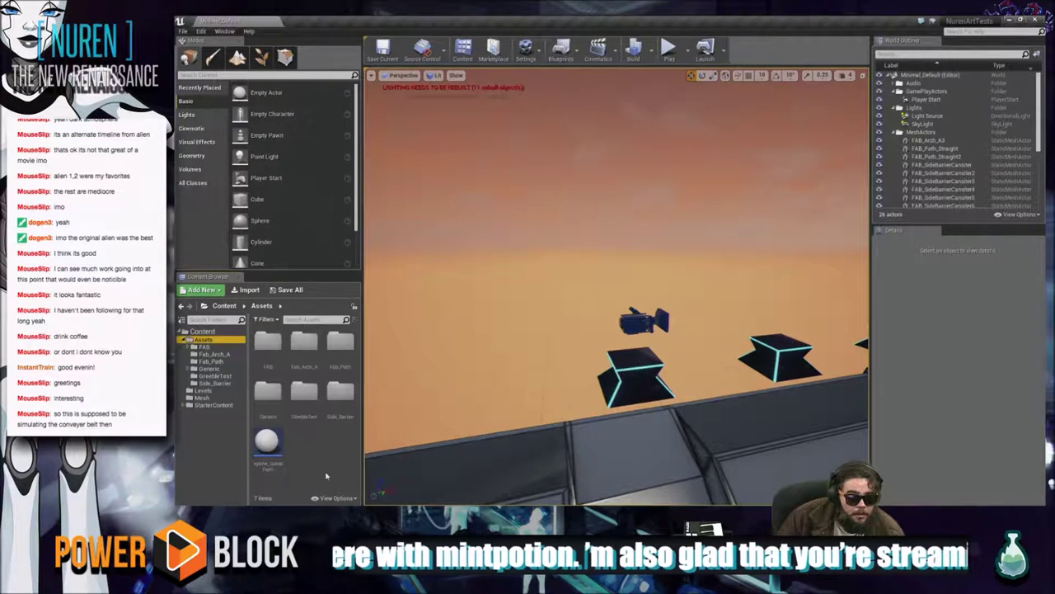
double_click(310, 365)
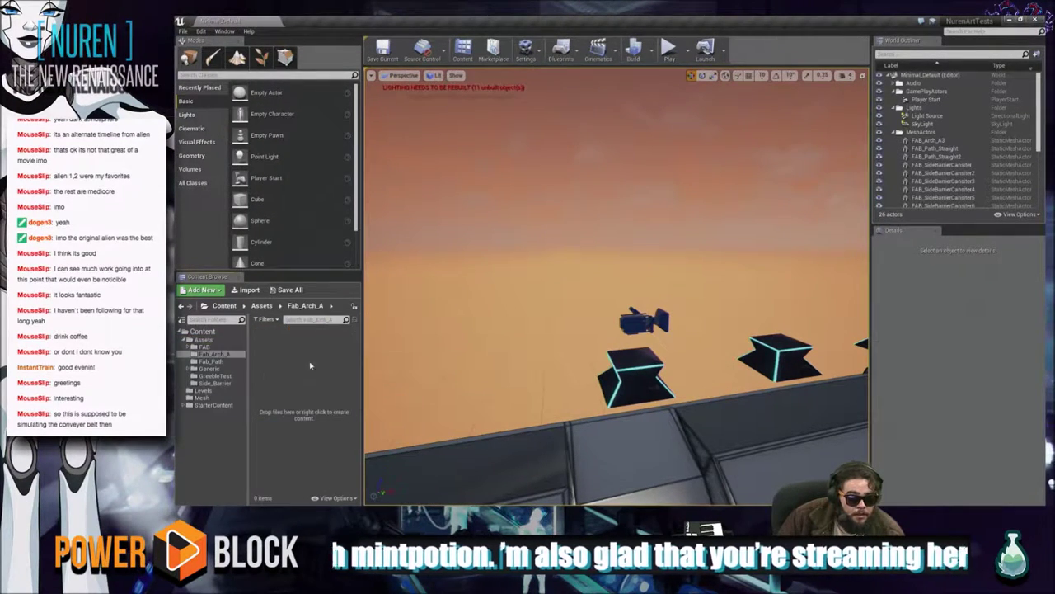
left_click(216, 347)
left_click_drag(300, 342, 233, 383)
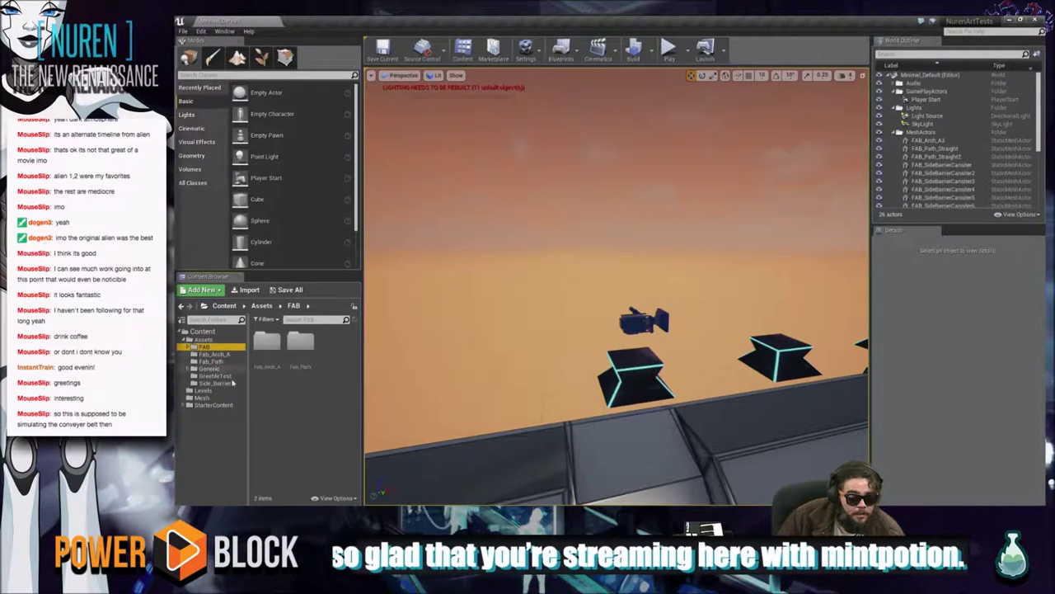
- Create a Test_Arm folder inside FAB and open it
right_click(334, 353)
left_click(363, 89)
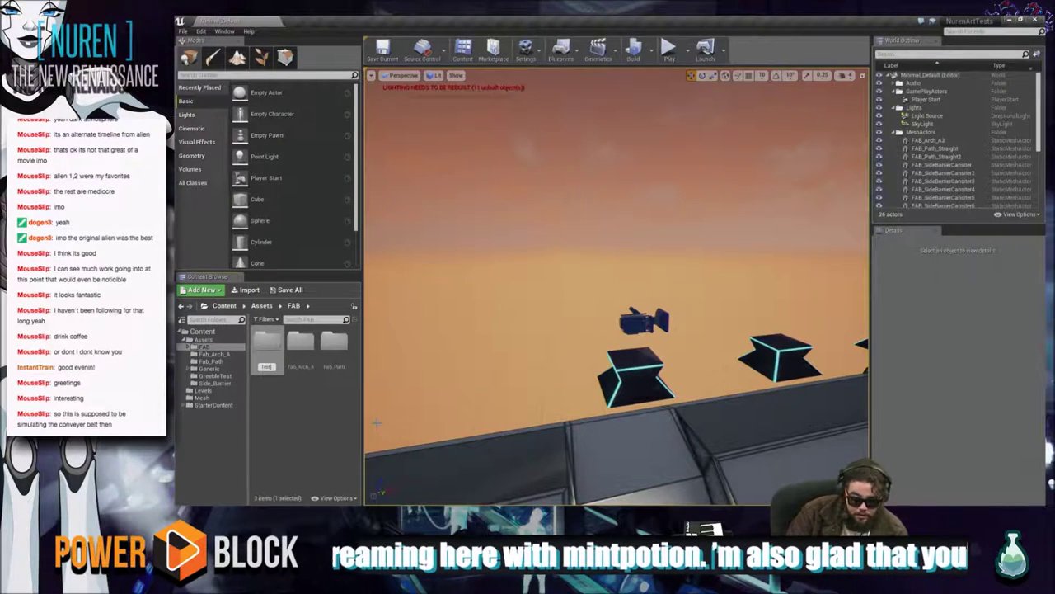
key("Return")
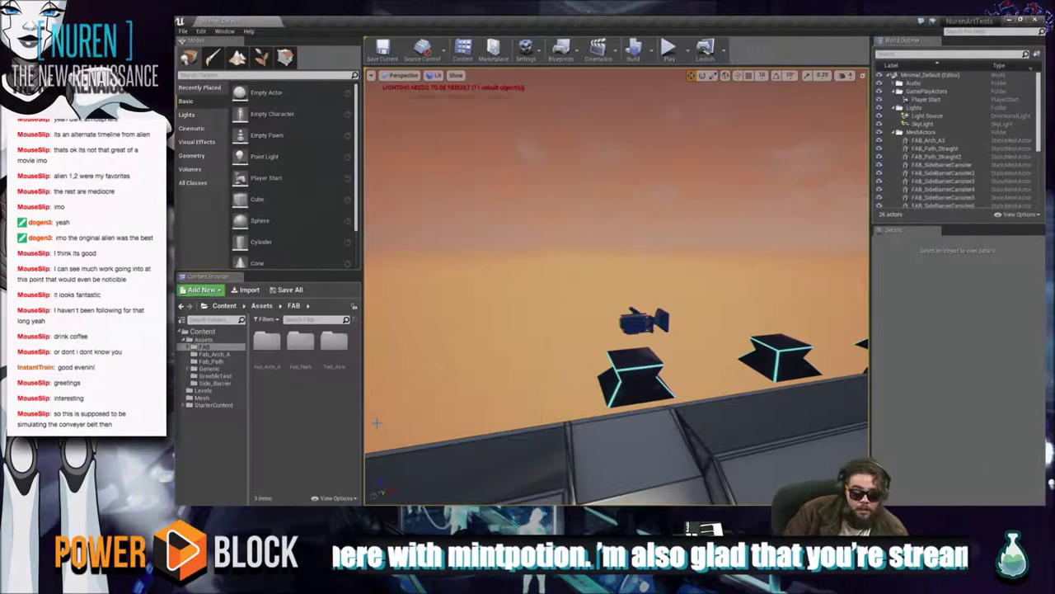
double_click(334, 342)
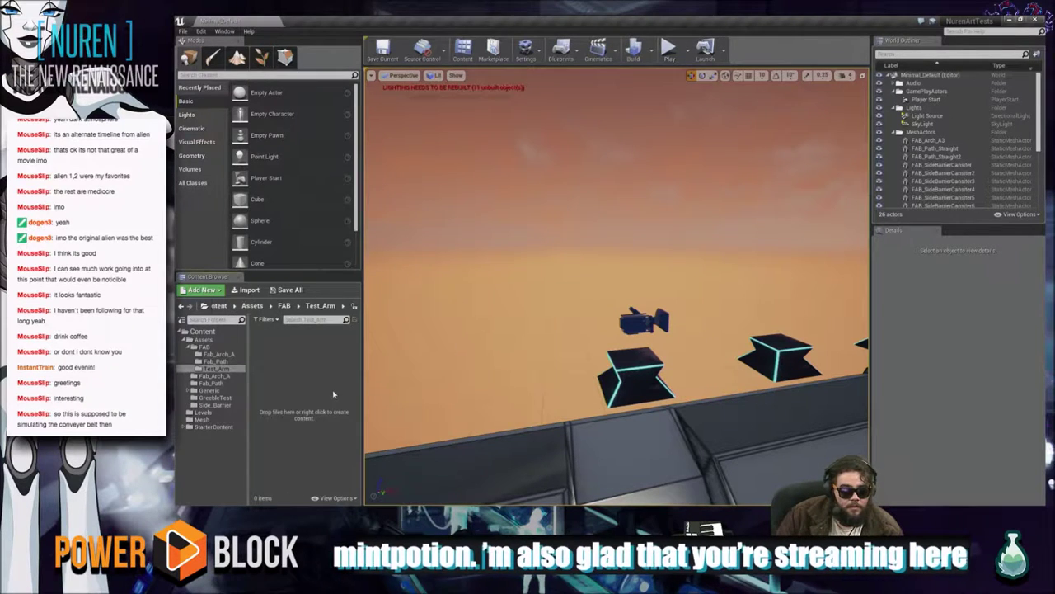
right_click(333, 397)
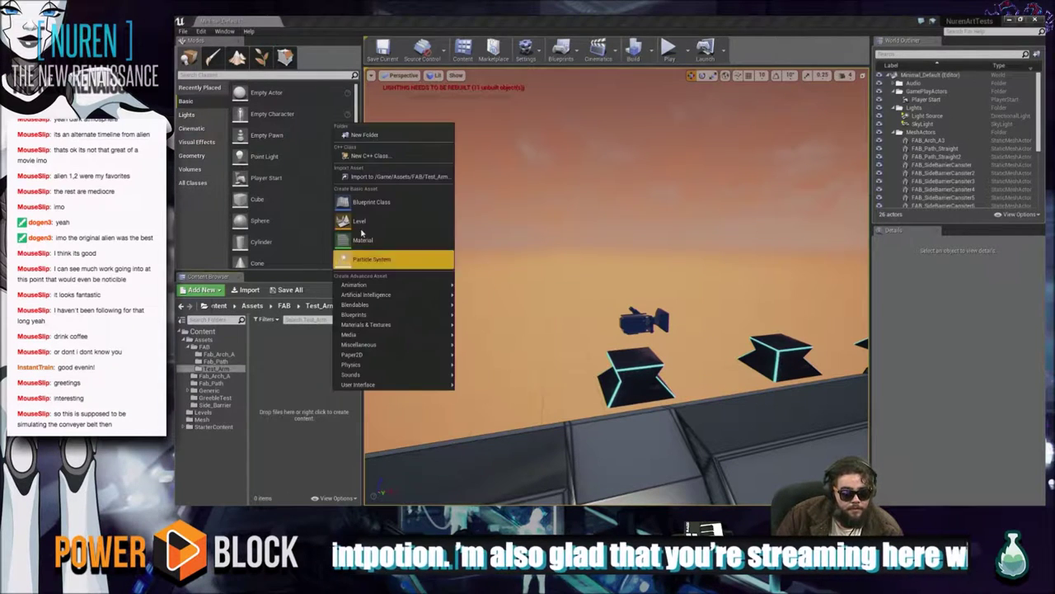
- Start an import into Test_Arm and browse to D:\Unreal Projects\NurenArtTests\Import
left_click(391, 177)
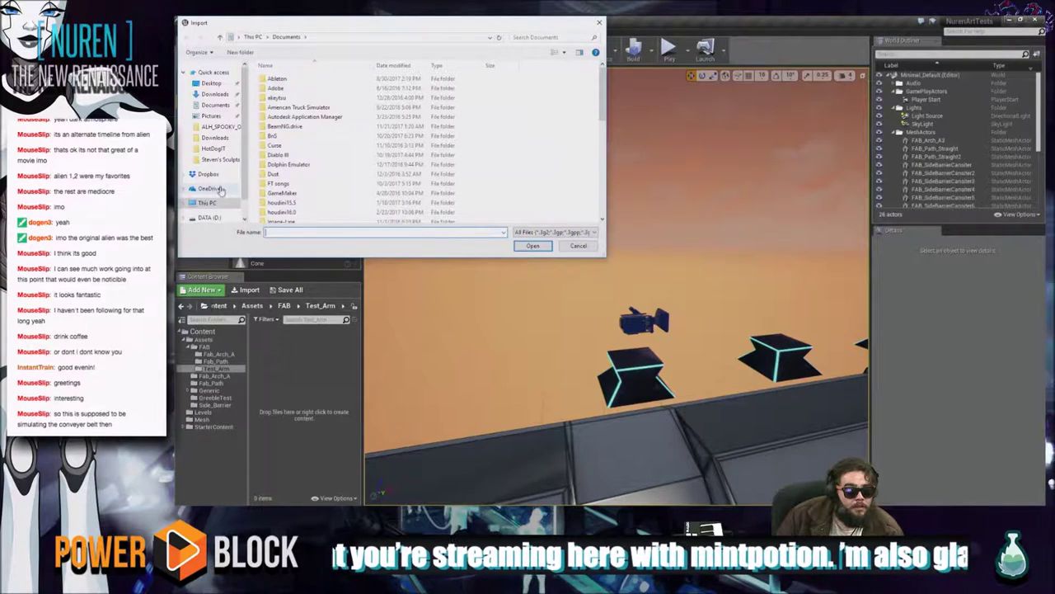
left_click(208, 217)
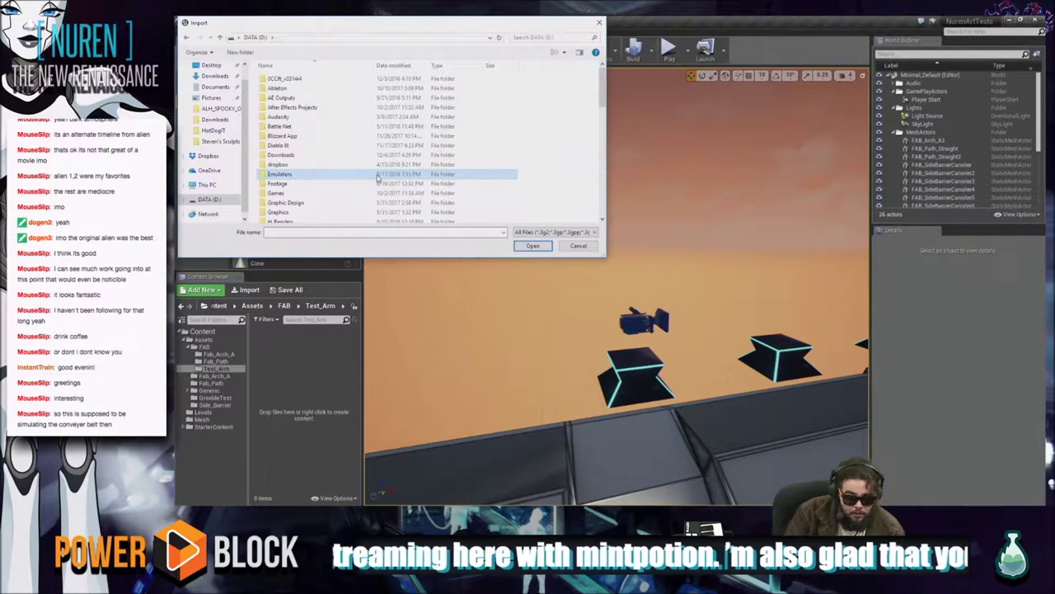
scroll(377, 178, "down", 5)
double_click(377, 178)
key("Return")
key("Down")
key("Down")
key("Return")
- Import ManyPolyArm_Test.fbx with Import Uniform Scale set to 30
key("Down")
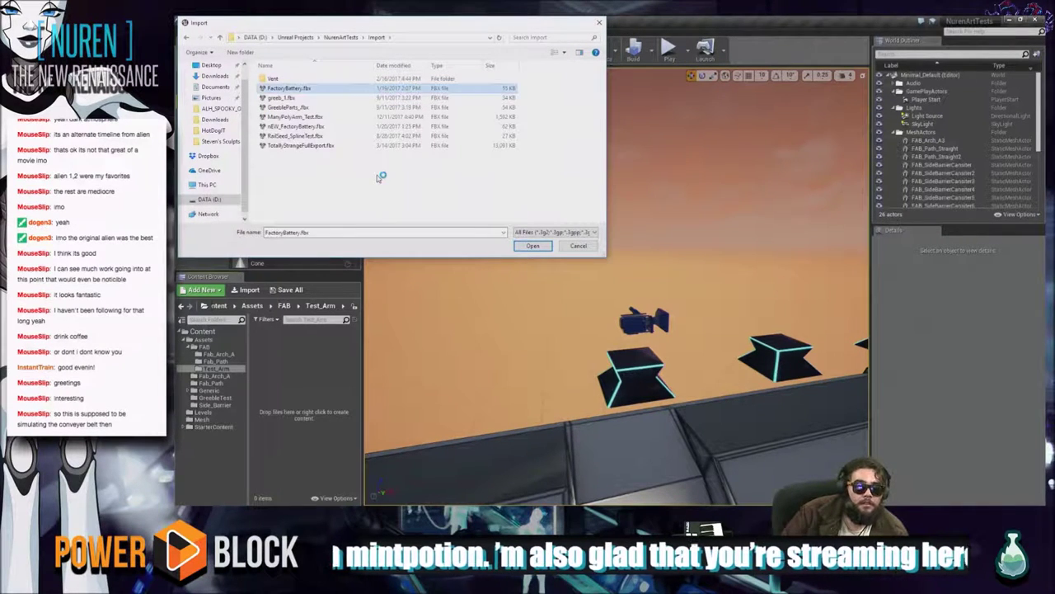
key("Down")
key("Down")
key("Down")
key("Down")
key("Down")
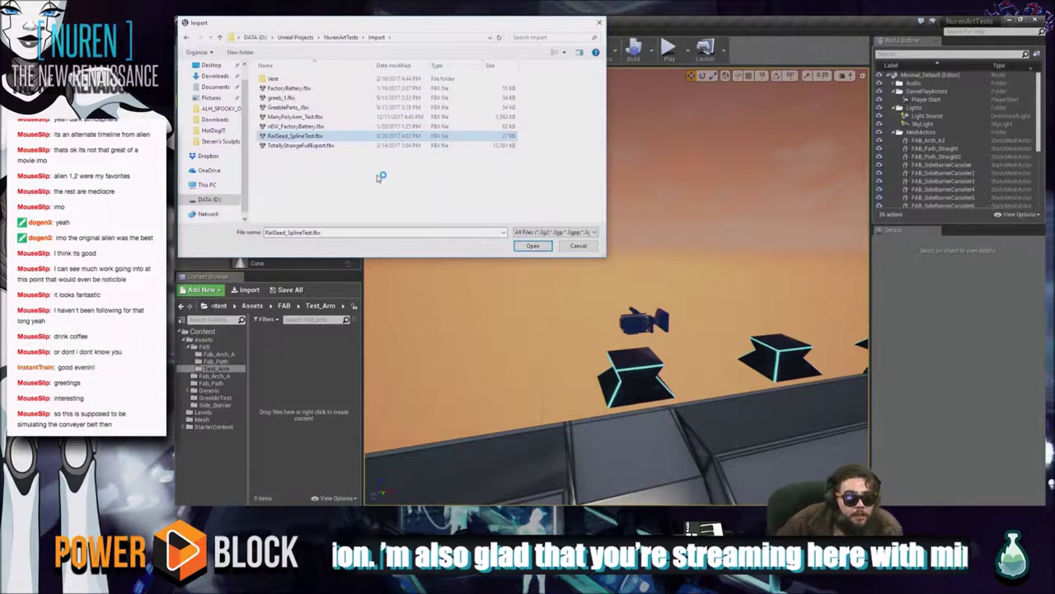
key("Down")
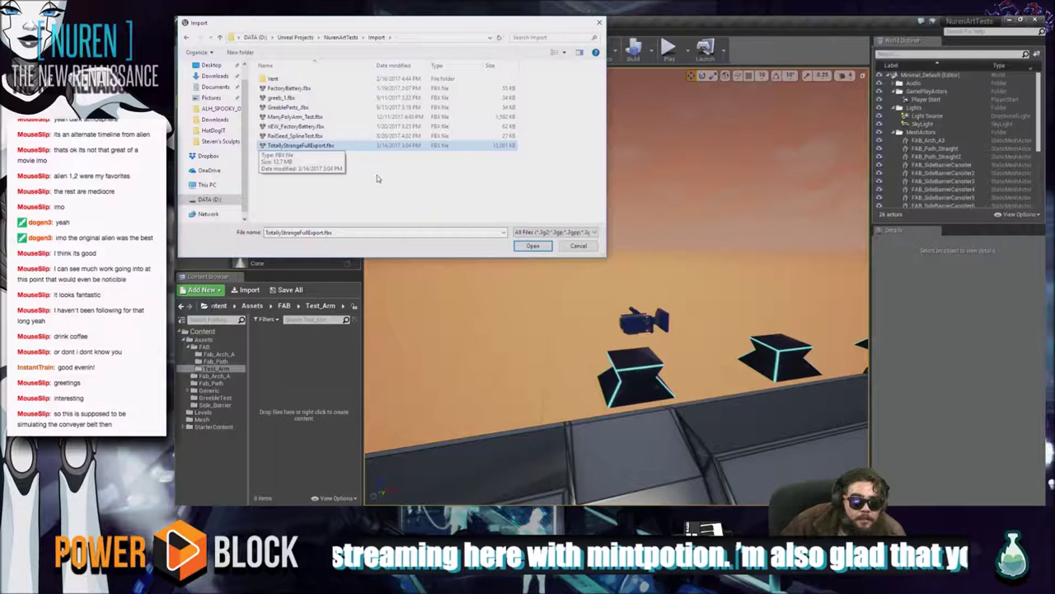
left_click(380, 188)
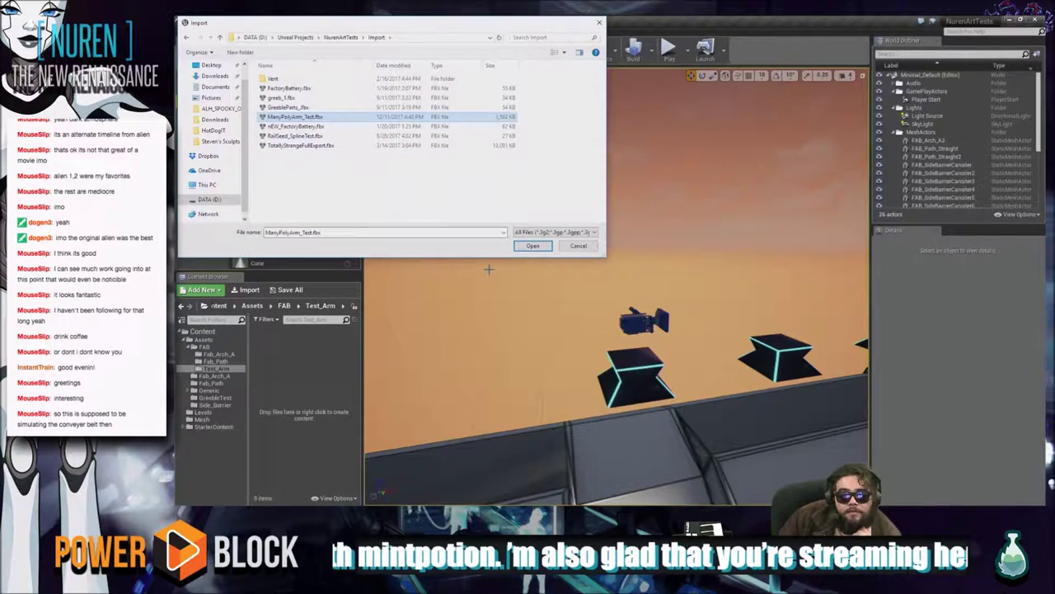
left_click(533, 246)
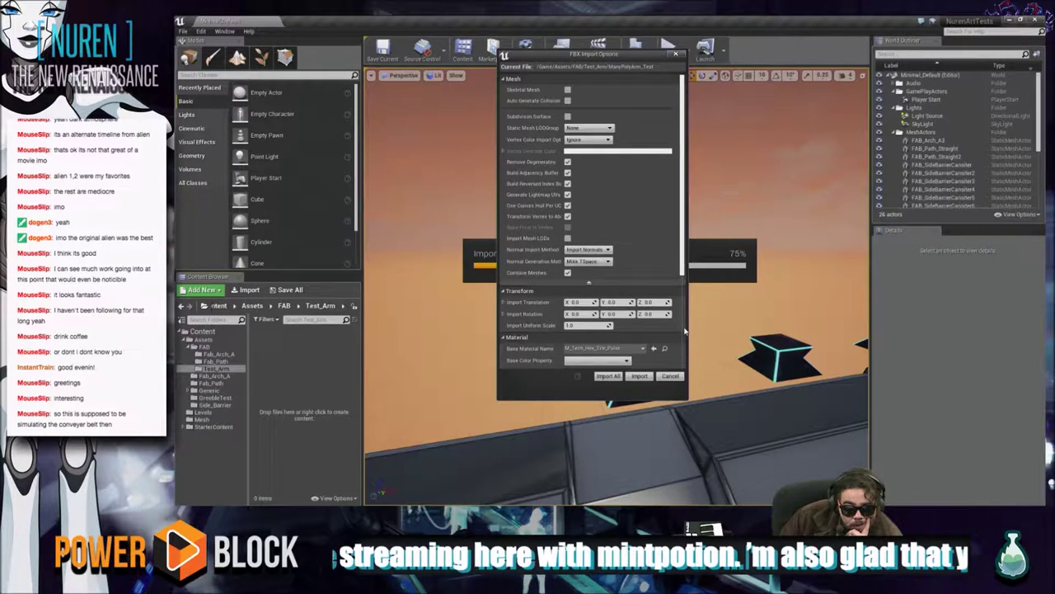
scroll(666, 324, "down", 2)
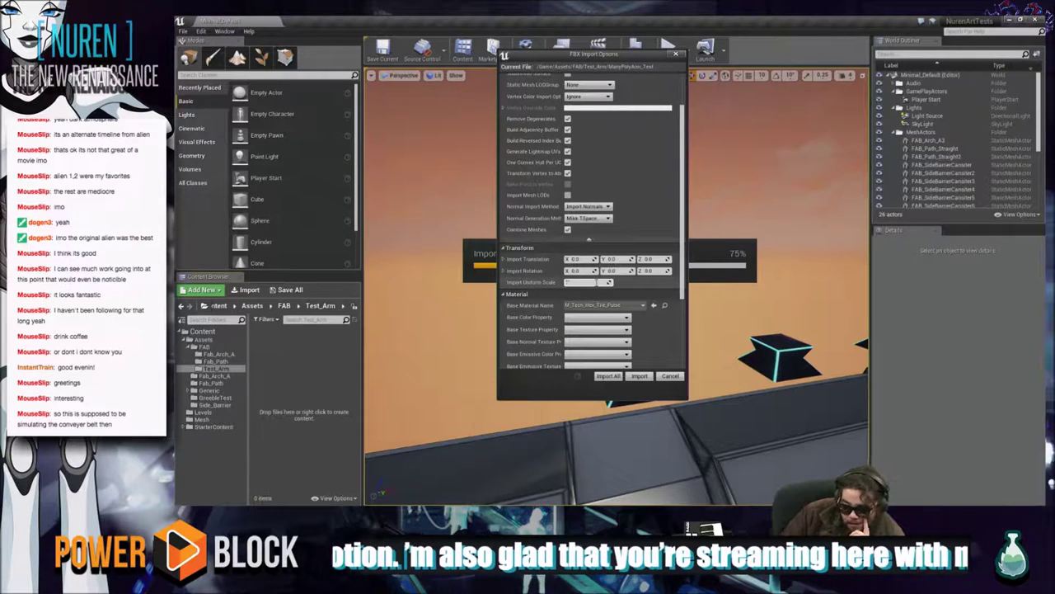
scroll(627, 330, "down", 5)
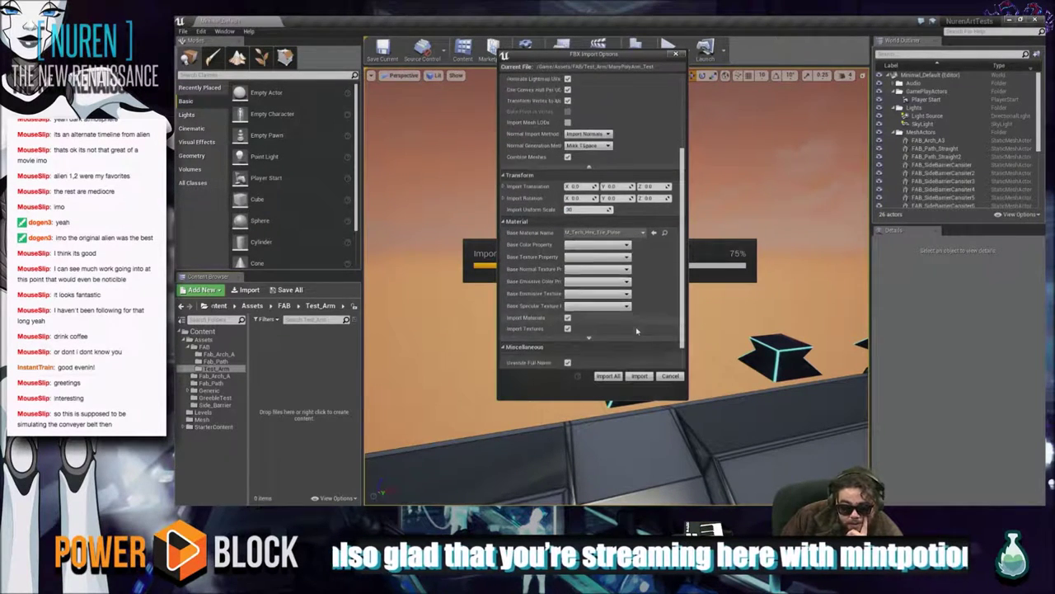
left_click(639, 376)
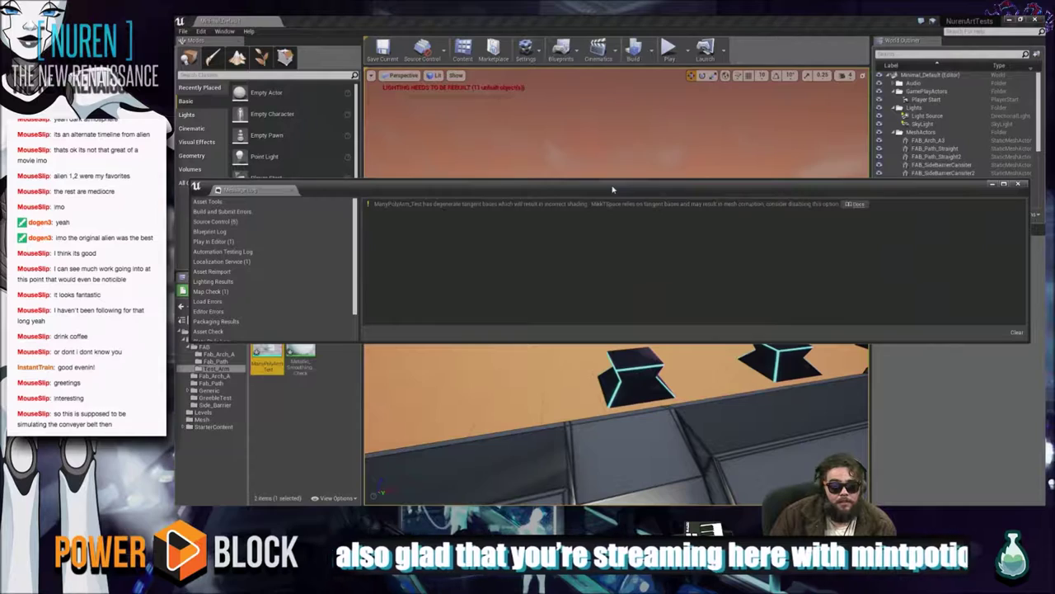
- Close the import warning Message Log and pull the viewport camera back to show the platform
key("alt+Tab")
key("alt+Tab")
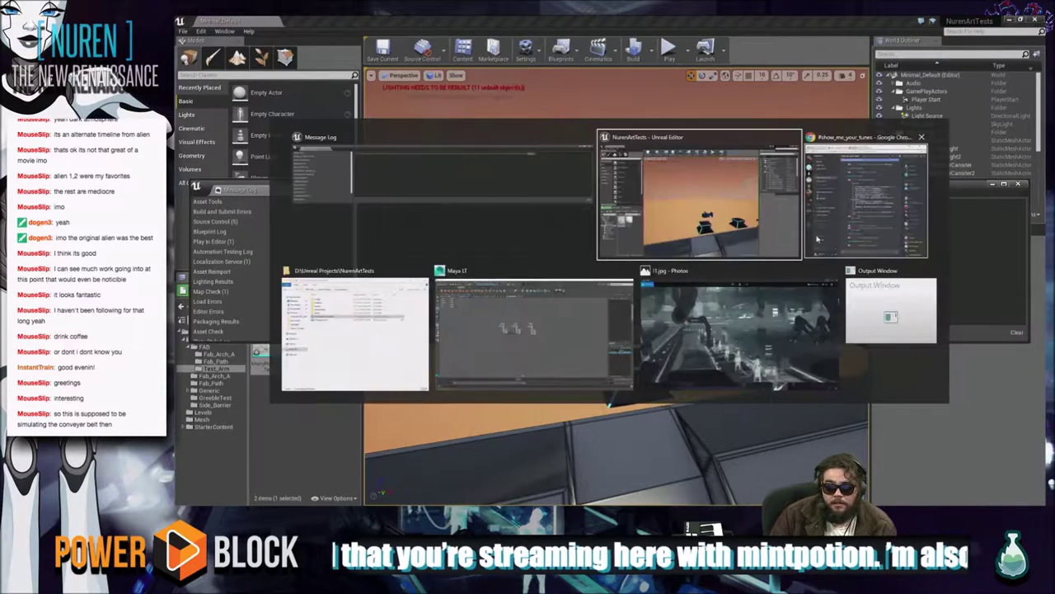
left_click(857, 224)
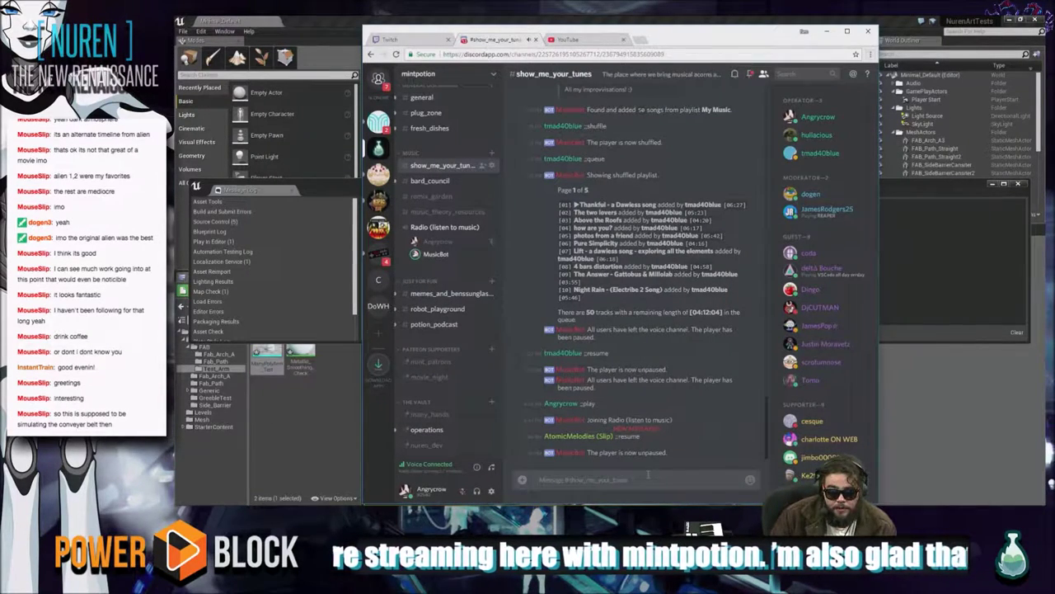
key("alt+Tab")
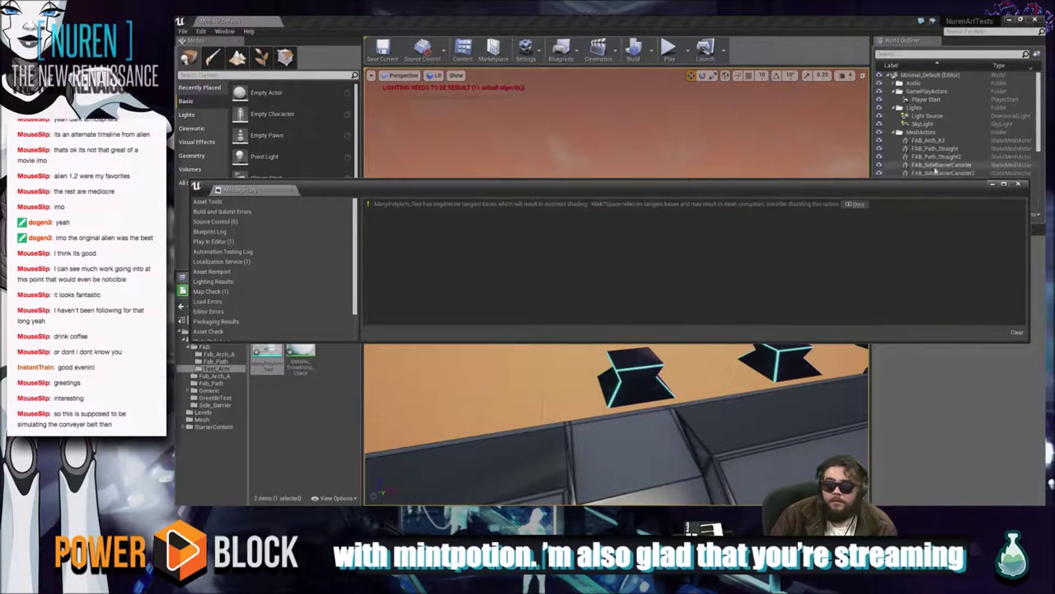
left_click(1020, 184)
scroll(582, 262, "down", 5)
right_click_drag(591, 286, 530, 333)
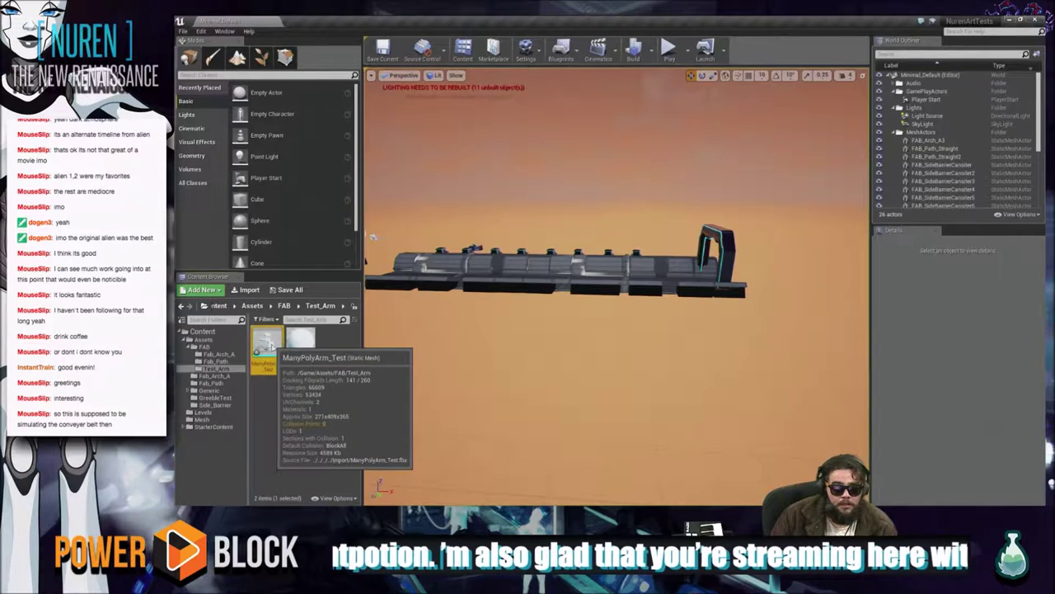
- Open ManyPolyArm_Test in the Static Mesh Editor, orbit the arm, and list Element 0 materials
double_click(268, 346)
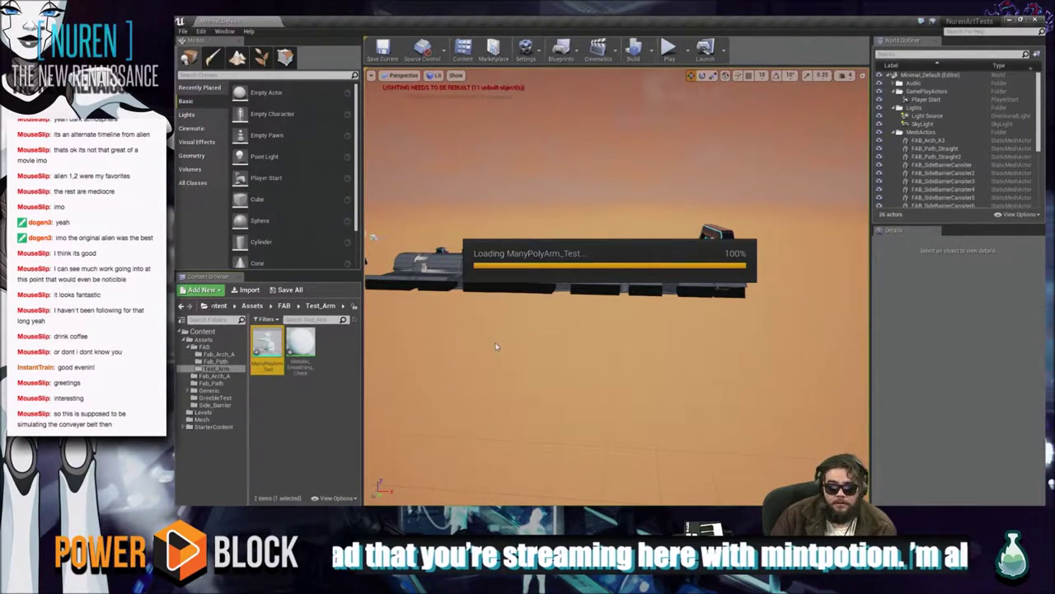
key("alt+Tab")
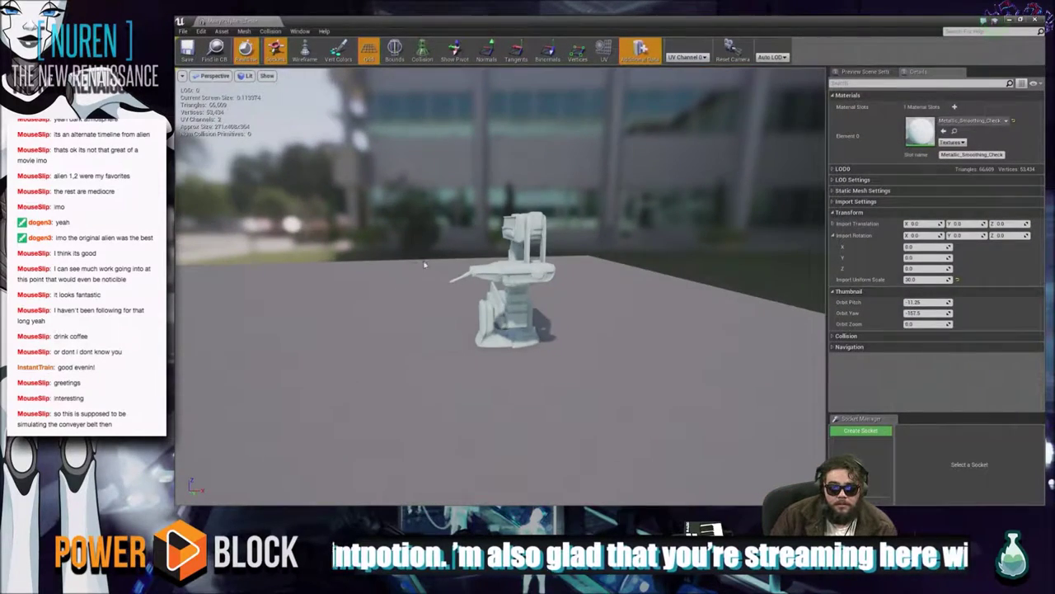
left_click_drag(425, 264, 373, 228)
right_click_drag(365, 295, 218, 299)
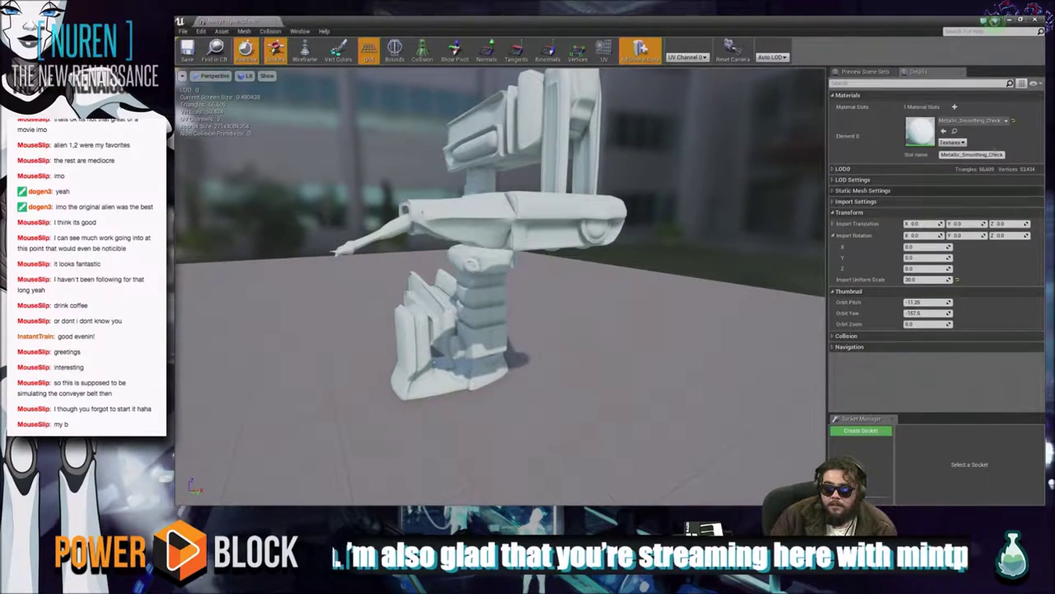
left_click(1005, 121)
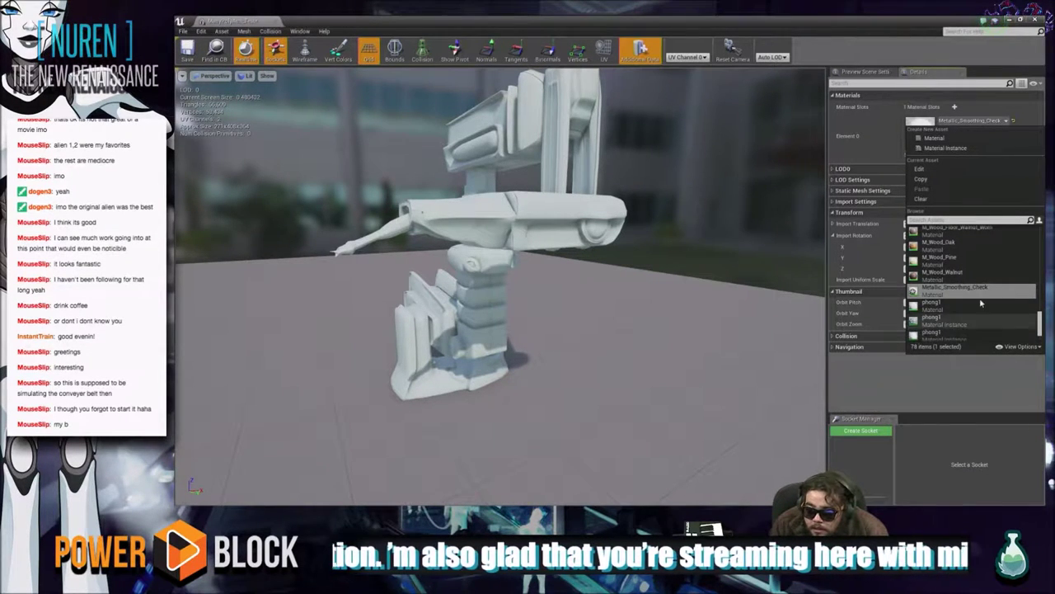
- Keep the current material and orbit the mesh viewport to examine the arm's shading
scroll(980, 301, "down", 2)
left_click(956, 239)
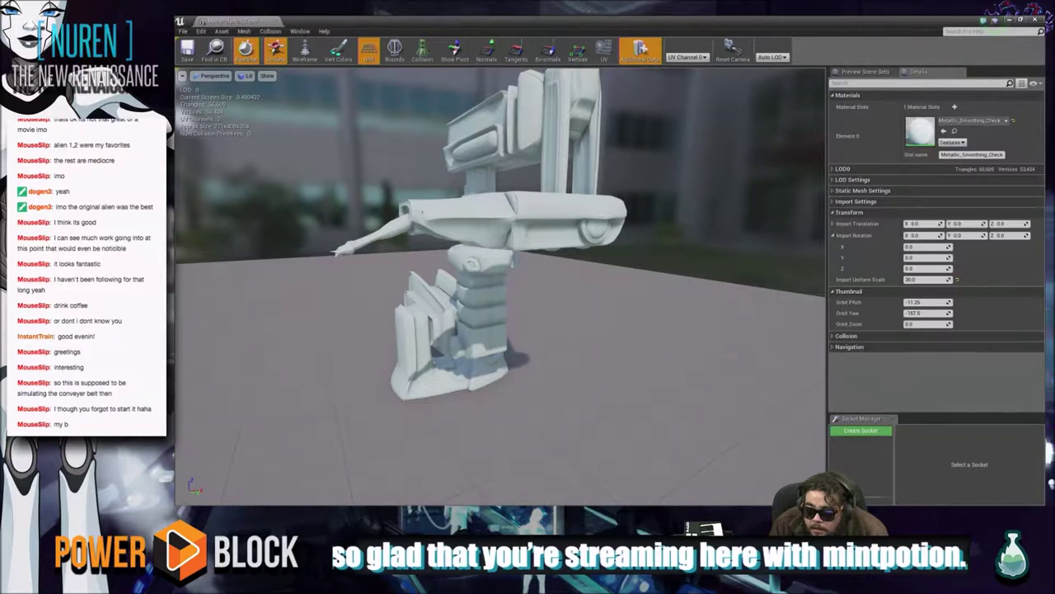
left_click_drag(636, 296, 495, 310)
left_click_drag(637, 312, 534, 281)
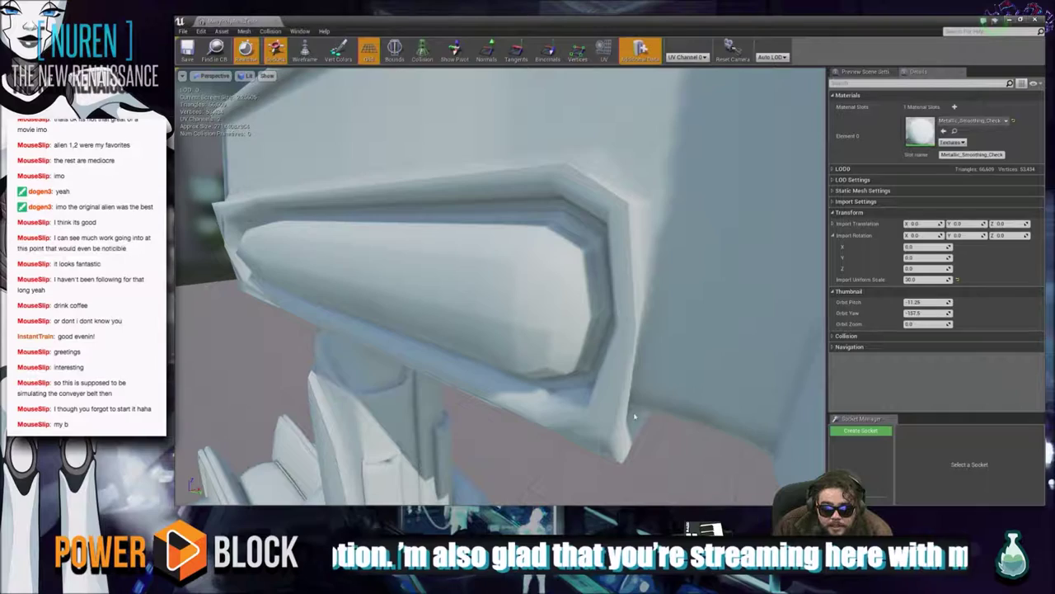
left_click_drag(430, 356, 458, 269)
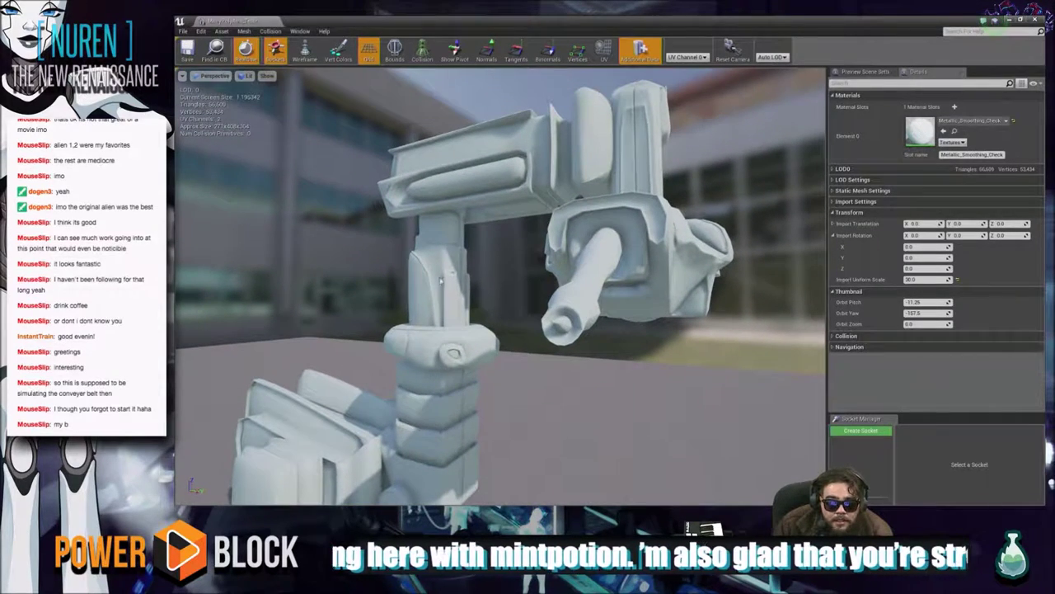
left_click_drag(437, 422, 441, 404)
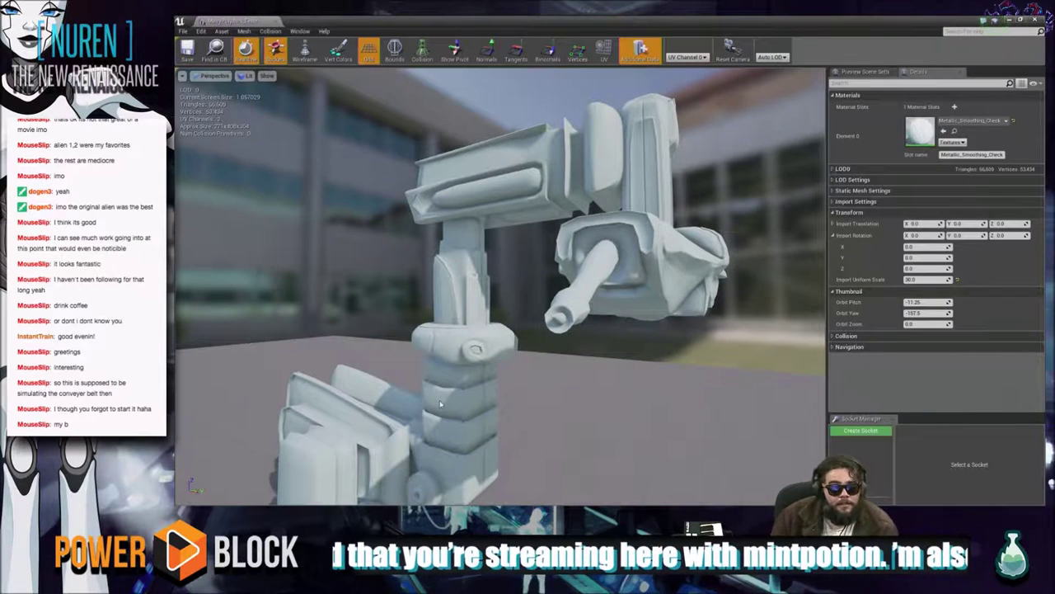
- Dock the ManyPolyArm_Test editor tab into the main editor tab row beside Minimal_Default
key("alt+Tab")
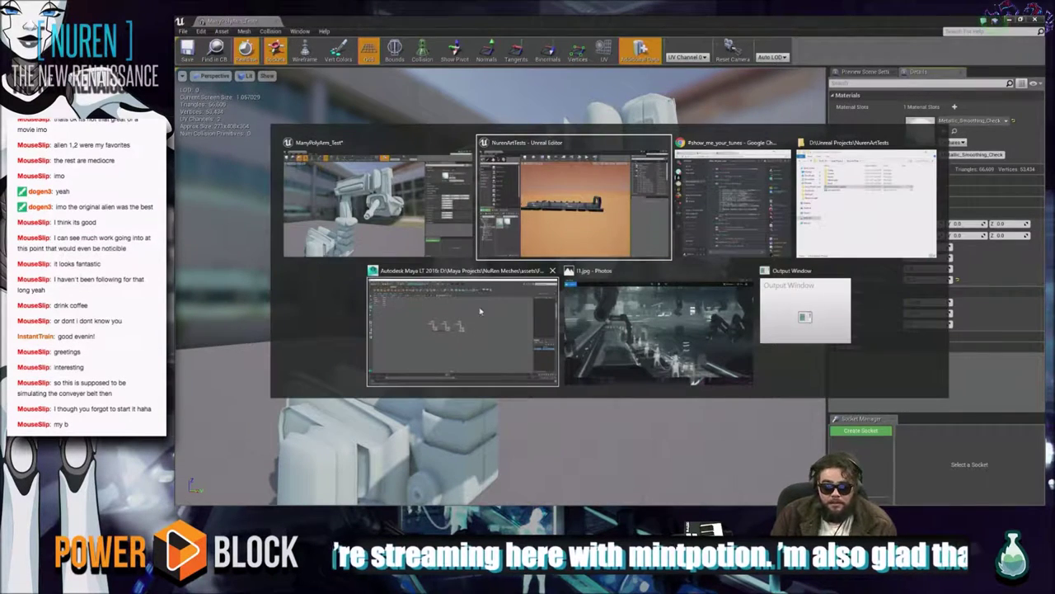
key("Escape")
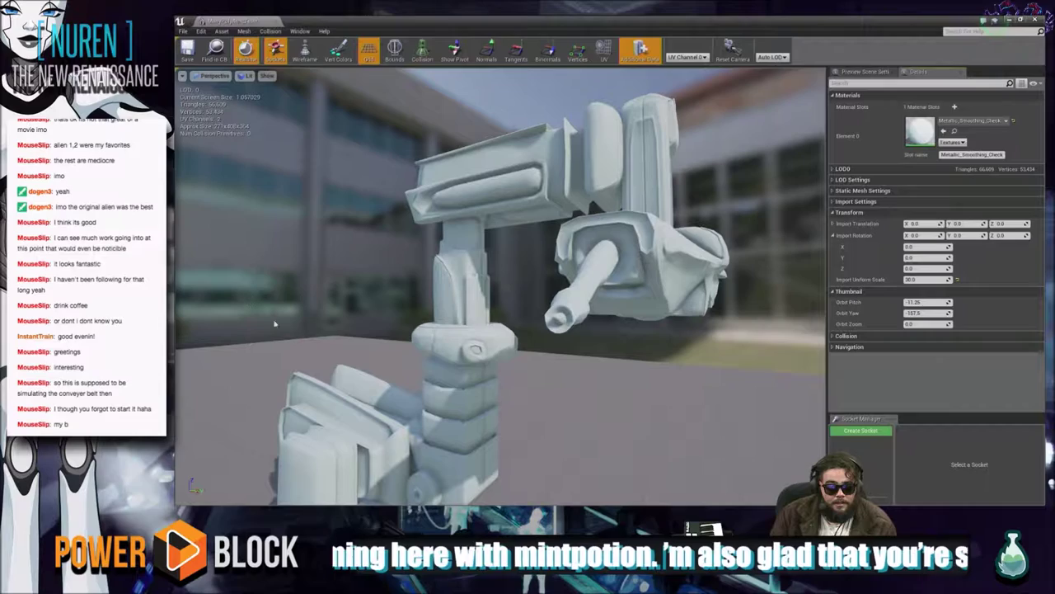
left_click_drag(246, 23, 313, 18)
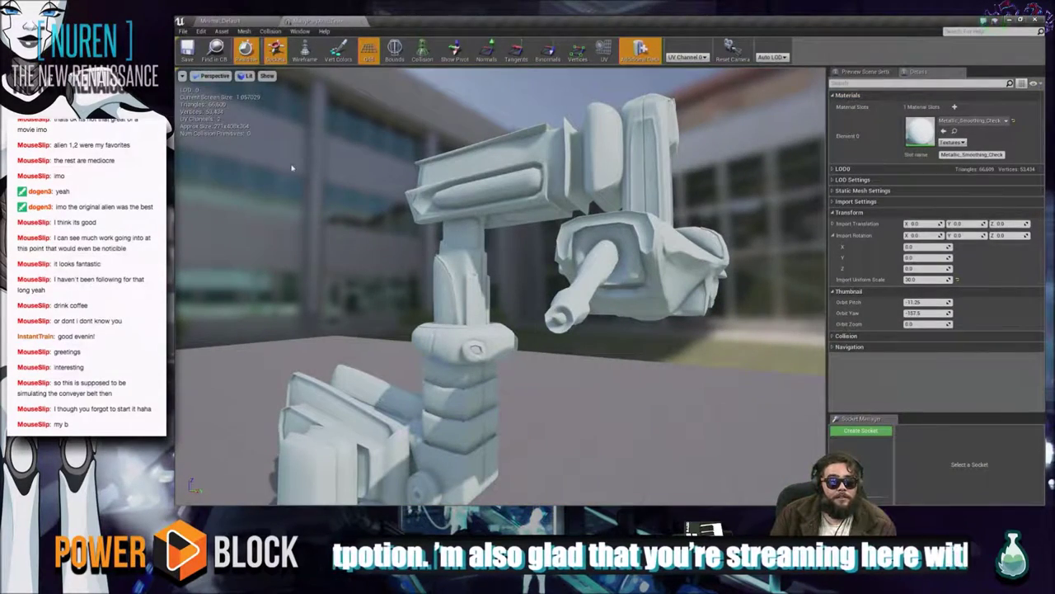
left_click_drag(505, 271, 554, 263)
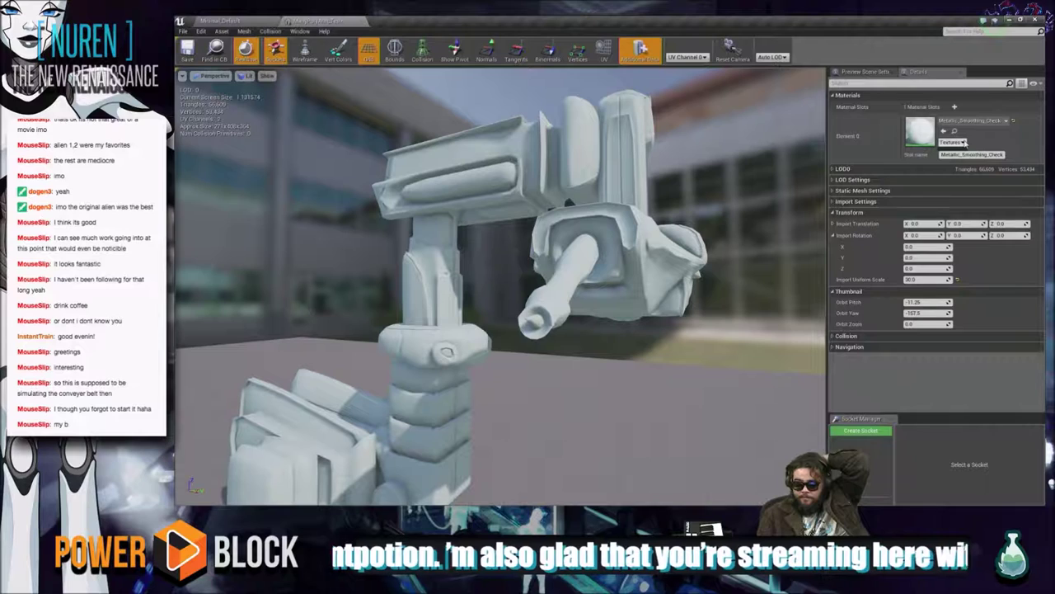
- Rearrange Metallic_Smoothing_Check's nodes and wire the Vector Parameter's green channel into Metallic
double_click(922, 141)
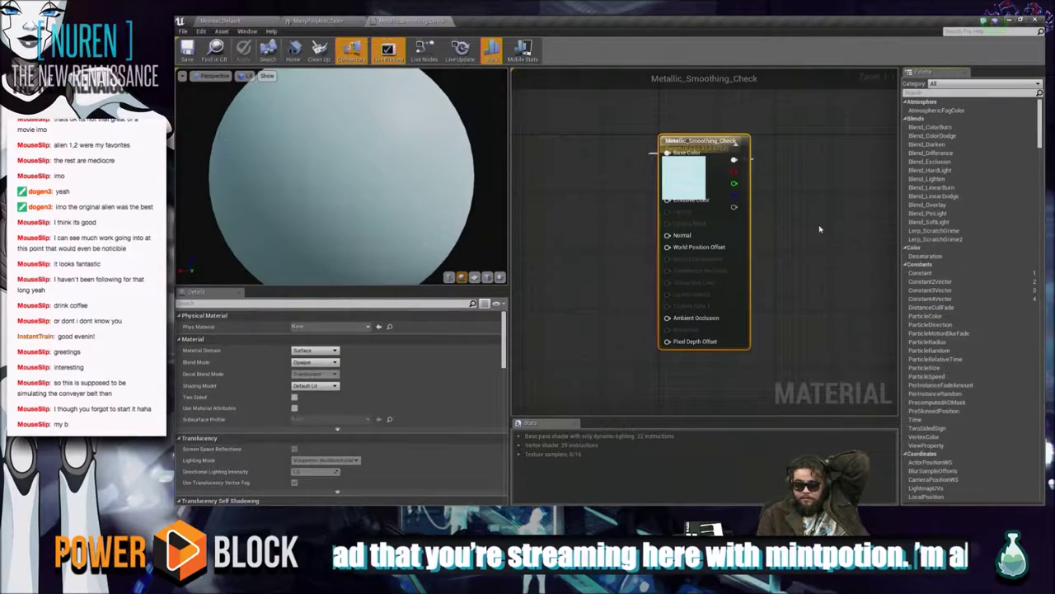
left_click_drag(684, 170, 812, 169)
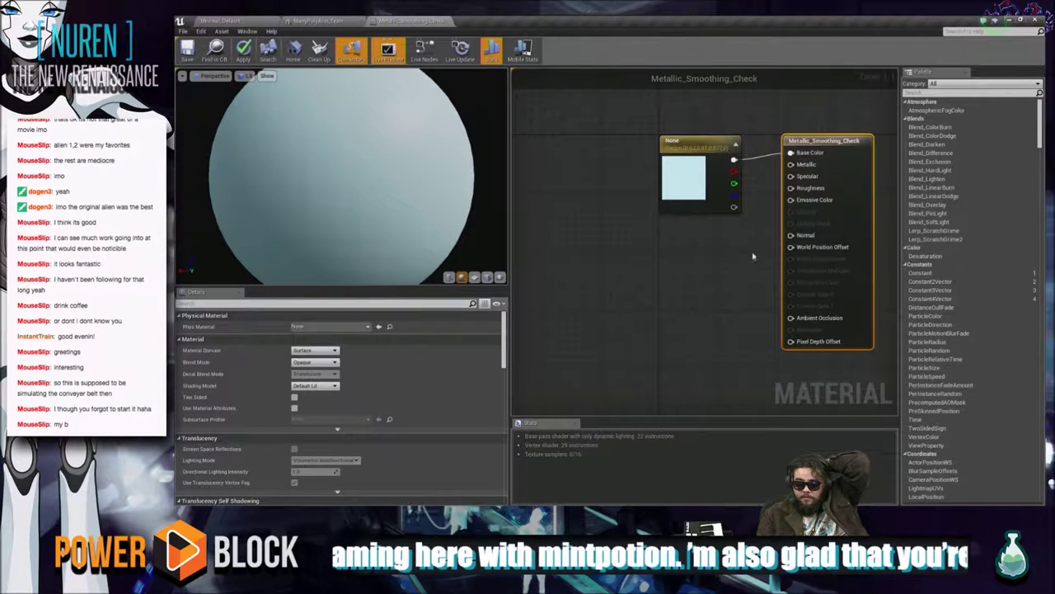
left_click_drag(699, 138, 652, 109)
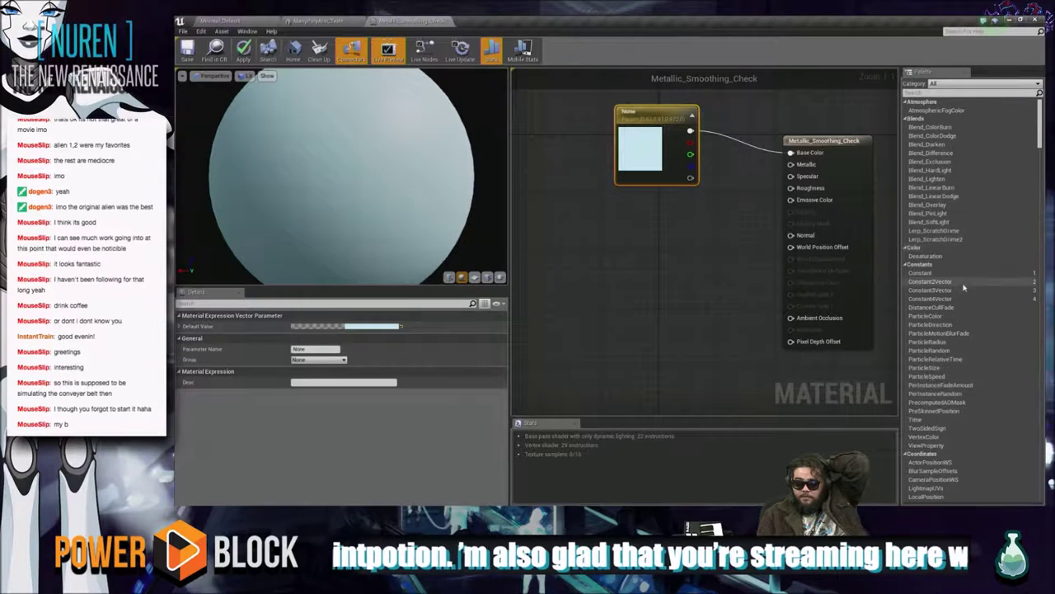
left_click(322, 21)
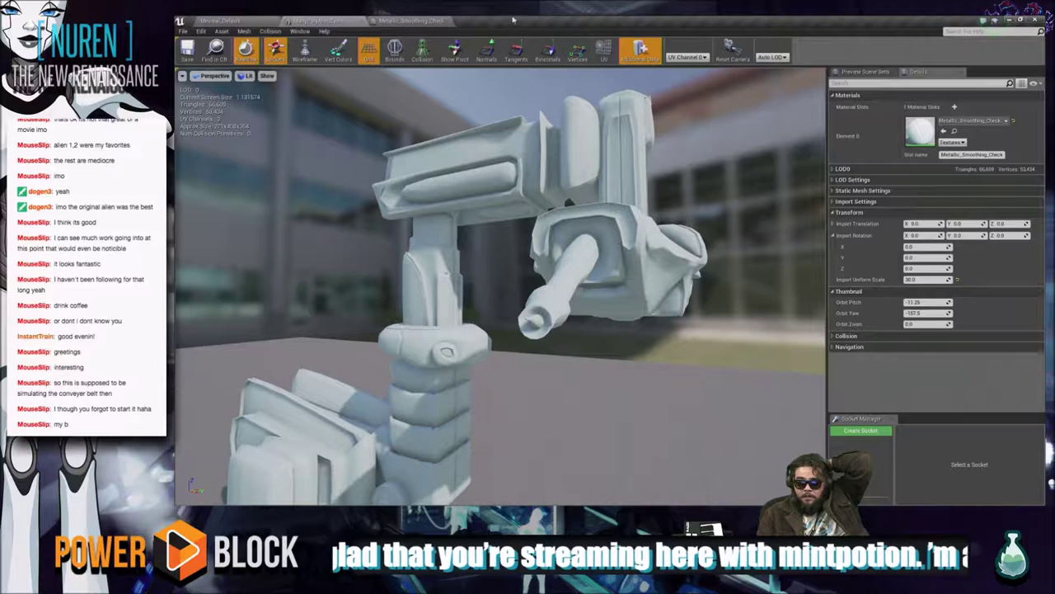
left_click(425, 20)
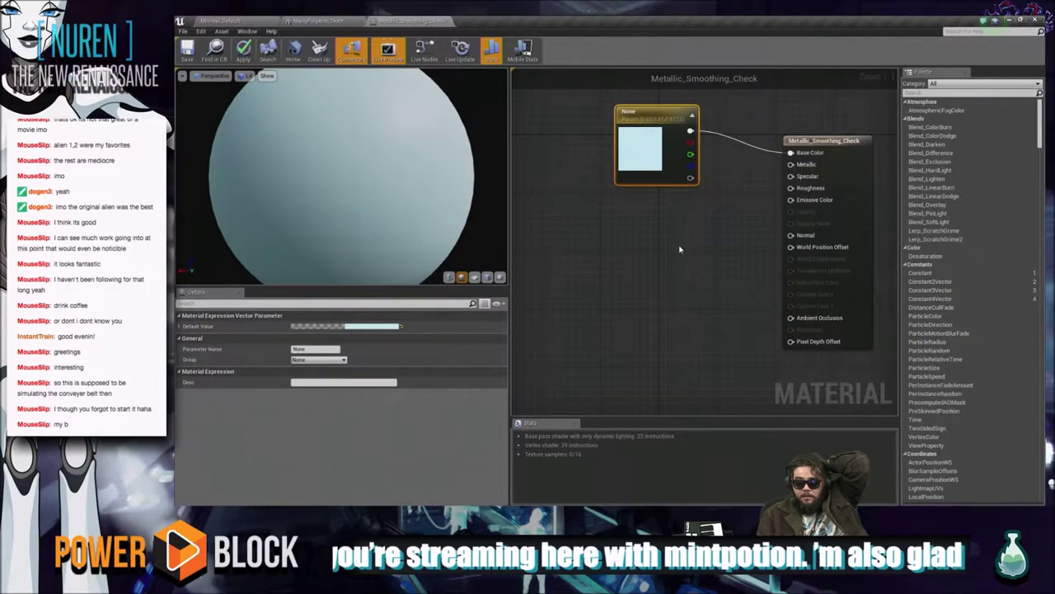
left_click_drag(696, 153, 695, 158)
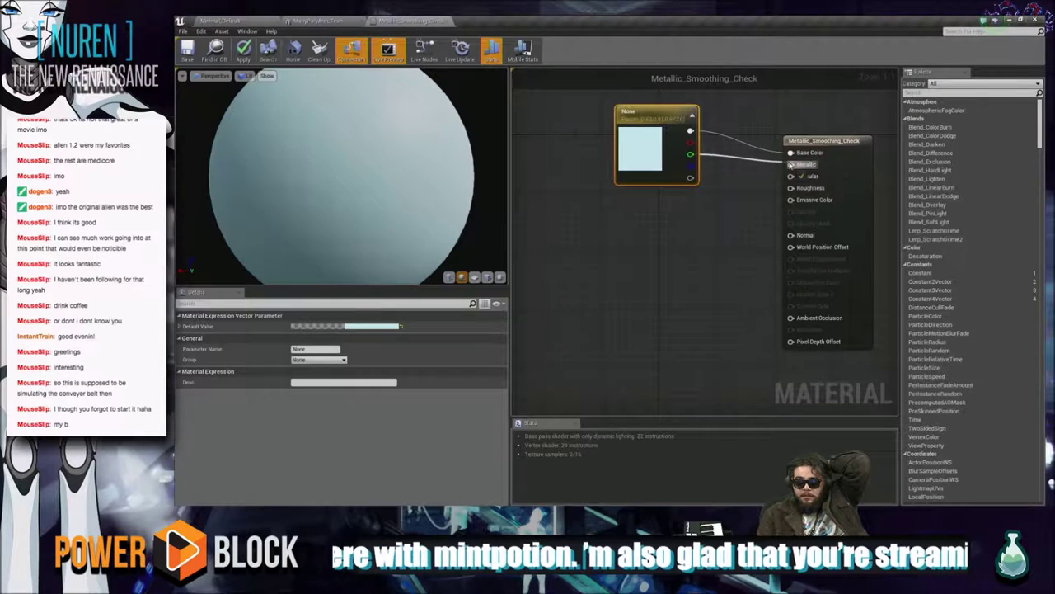
left_click_drag(791, 165, 792, 165)
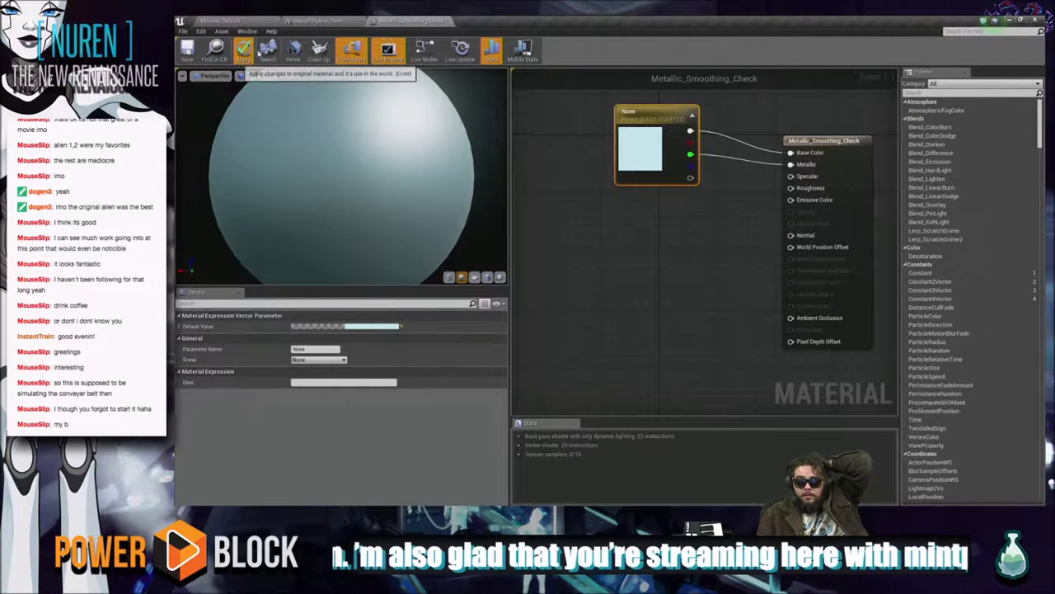
left_click(312, 20)
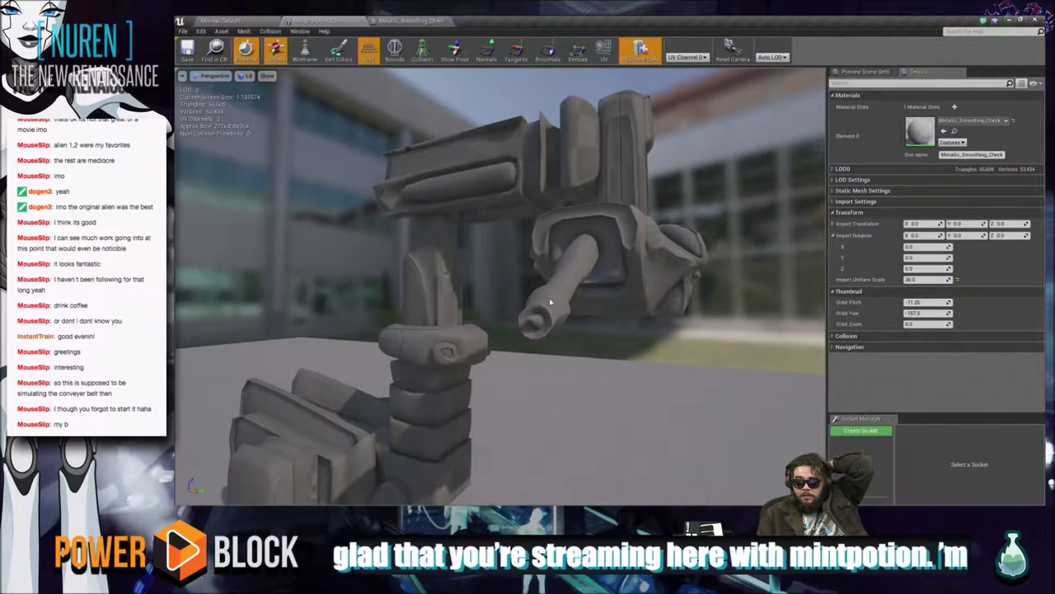
- Orbit close around the metallic arm's base and inner corners, then bring Discord forward
left_click_drag(548, 298, 601, 282)
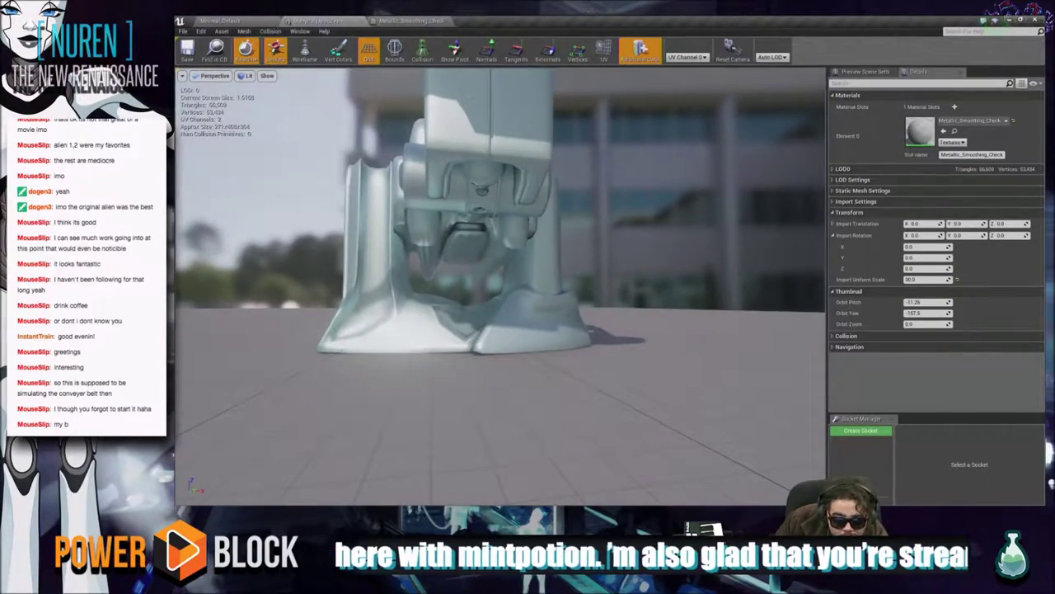
left_click_drag(601, 282, 542, 164)
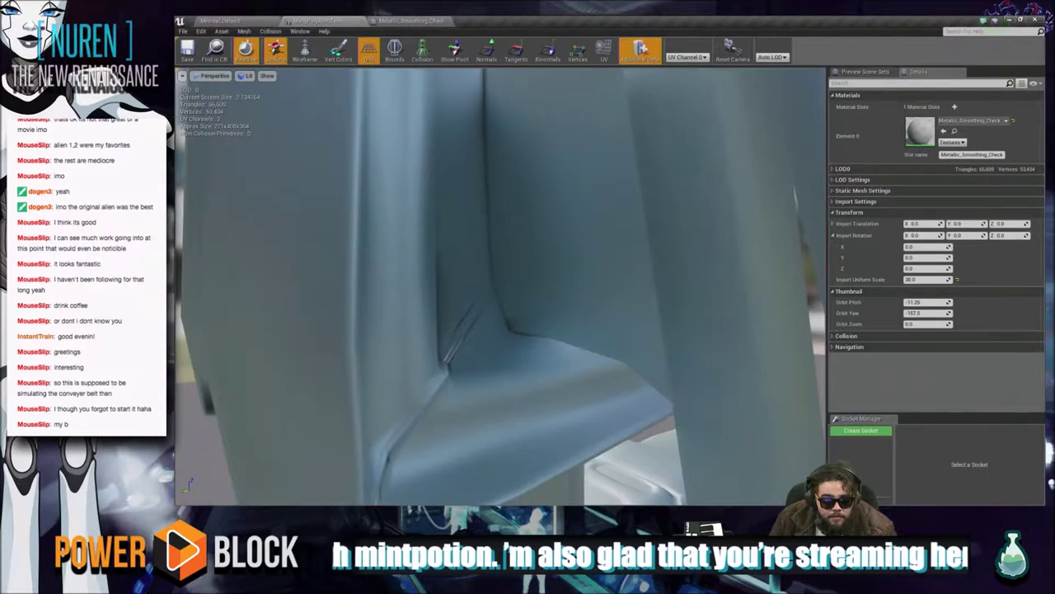
left_click_drag(614, 409, 542, 300)
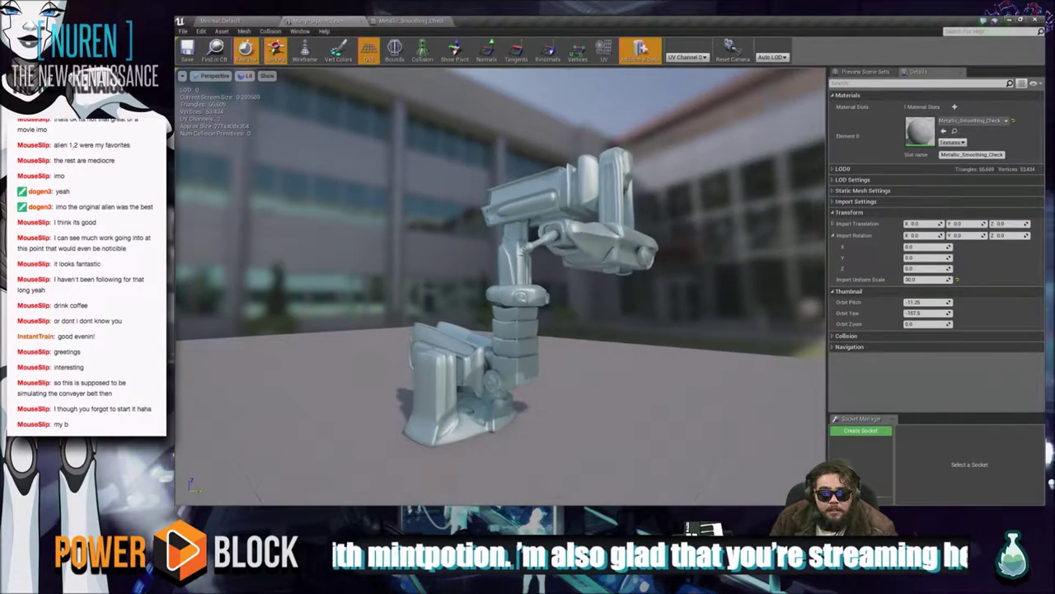
key("alt+Tab")
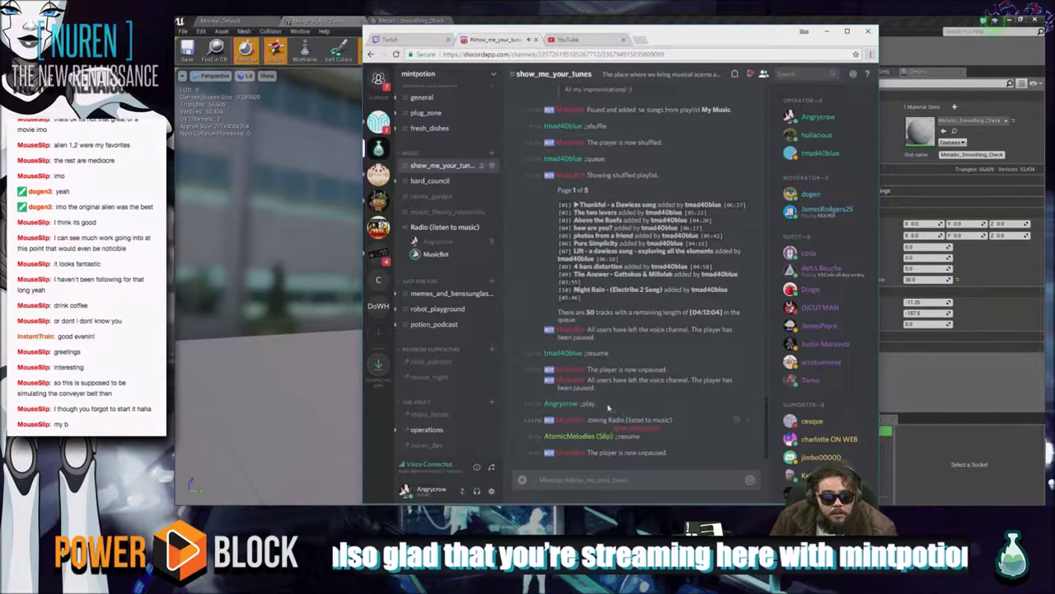
- Back in Unreal, orbit and fly around the robot base until the arm fills the view
key("alt+Tab")
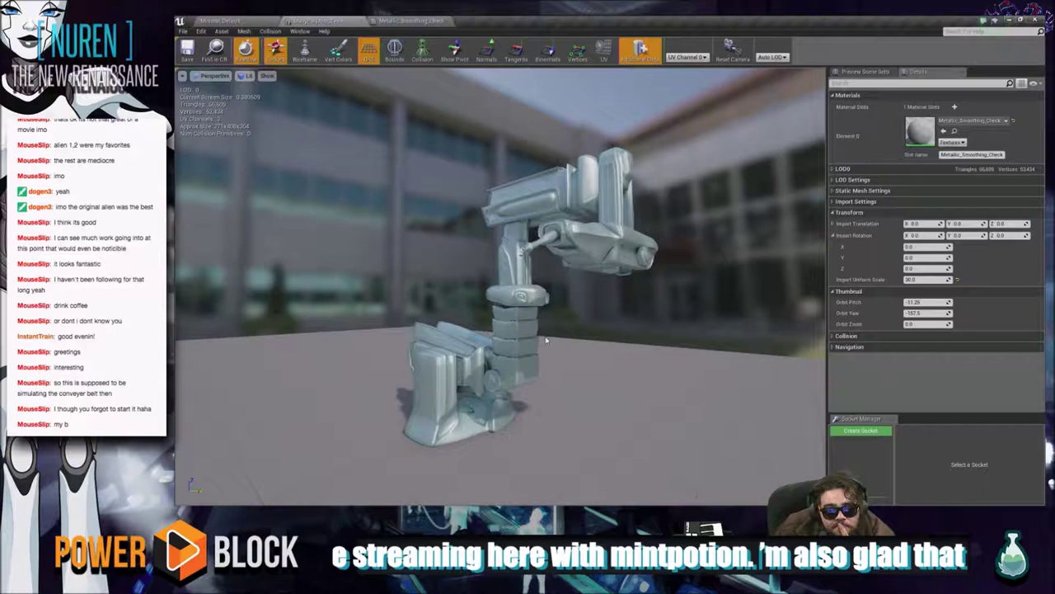
left_click_drag(559, 353, 643, 353)
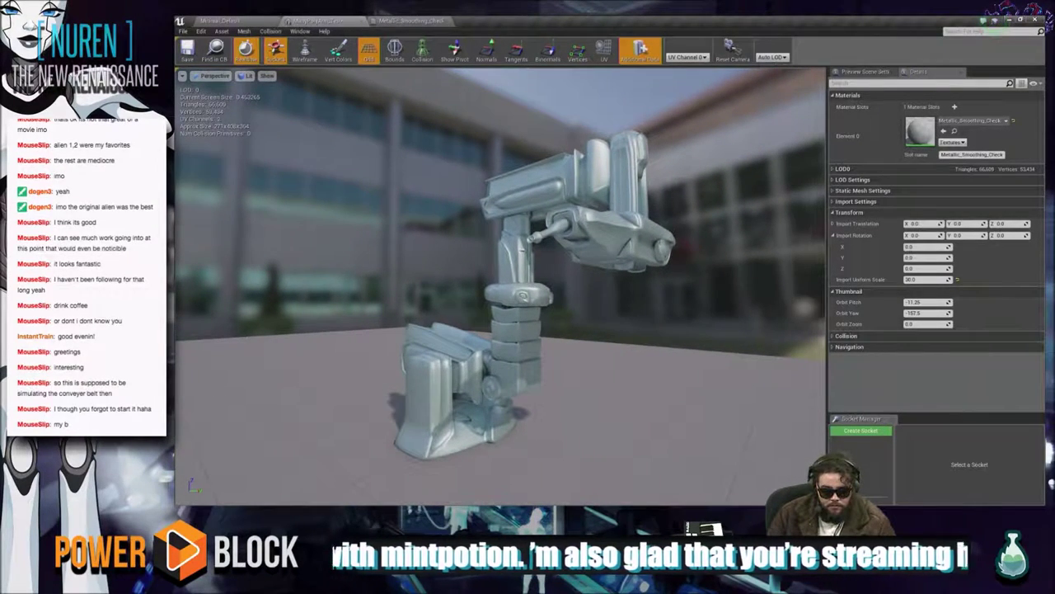
left_click_drag(558, 363, 850, 107)
left_click_drag(495, 288, 553, 373)
right_click_drag(495, 288, 473, 360)
key("alt+Tab")
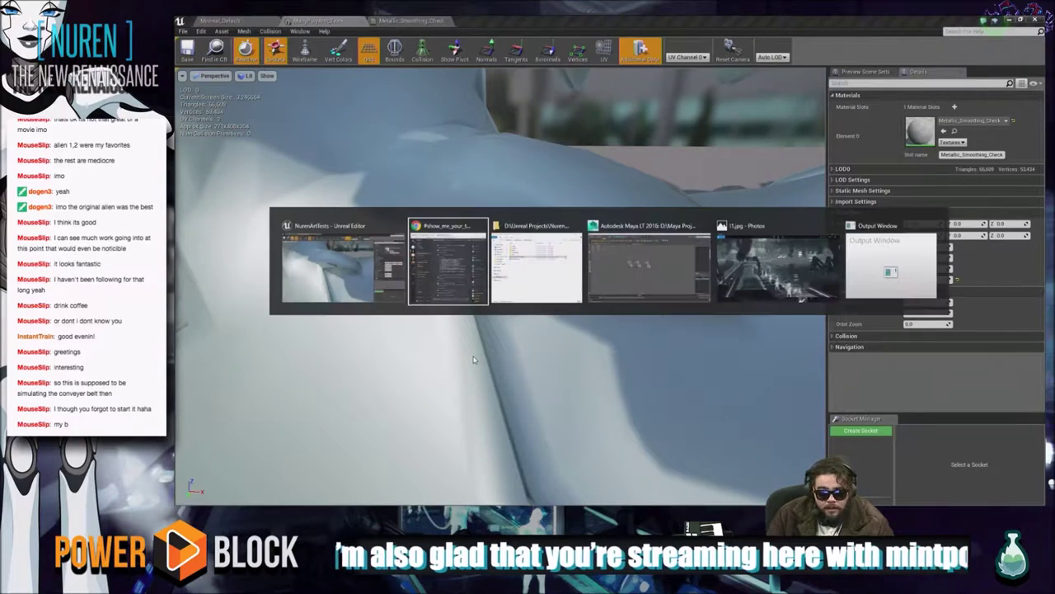
- In Maya LT, frame the right-hand robot arm and tumble to a front view
key("alt+Tab")
key("alt+Tab")
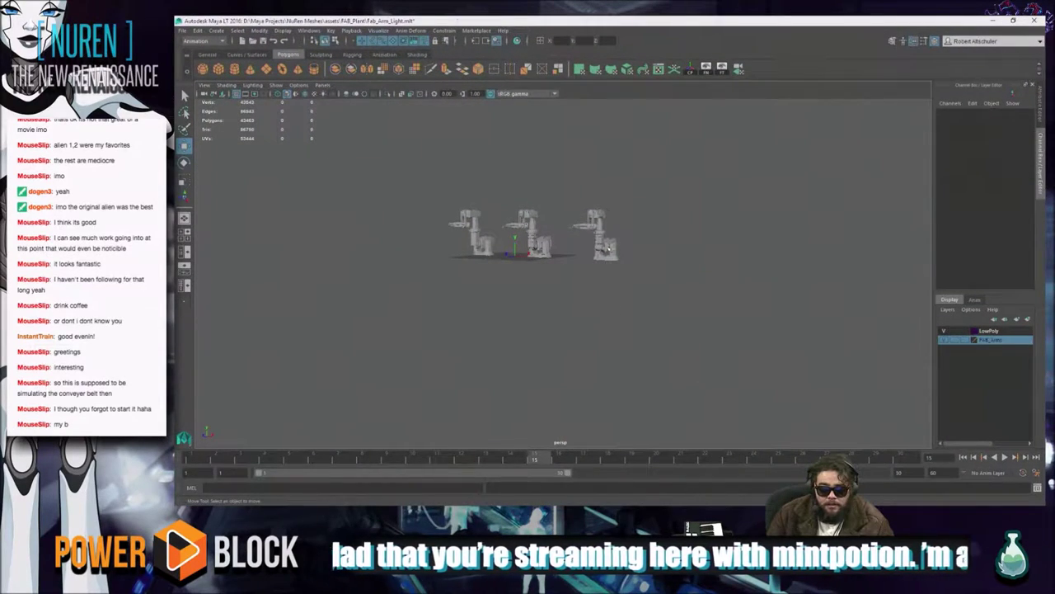
left_click(606, 247)
key("f")
left_click_drag(569, 347, 724, 330, "alt")
left_click(724, 330)
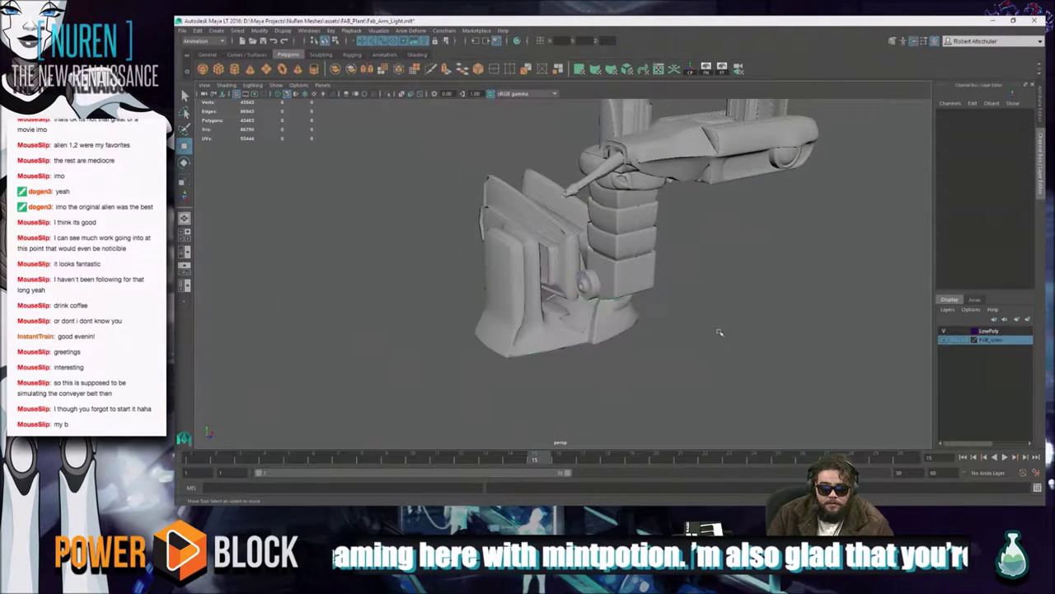
left_click_drag(593, 328, 582, 272, "alt")
- View the arm base up close in wireframe, then return to smooth-shaded display
key("4")
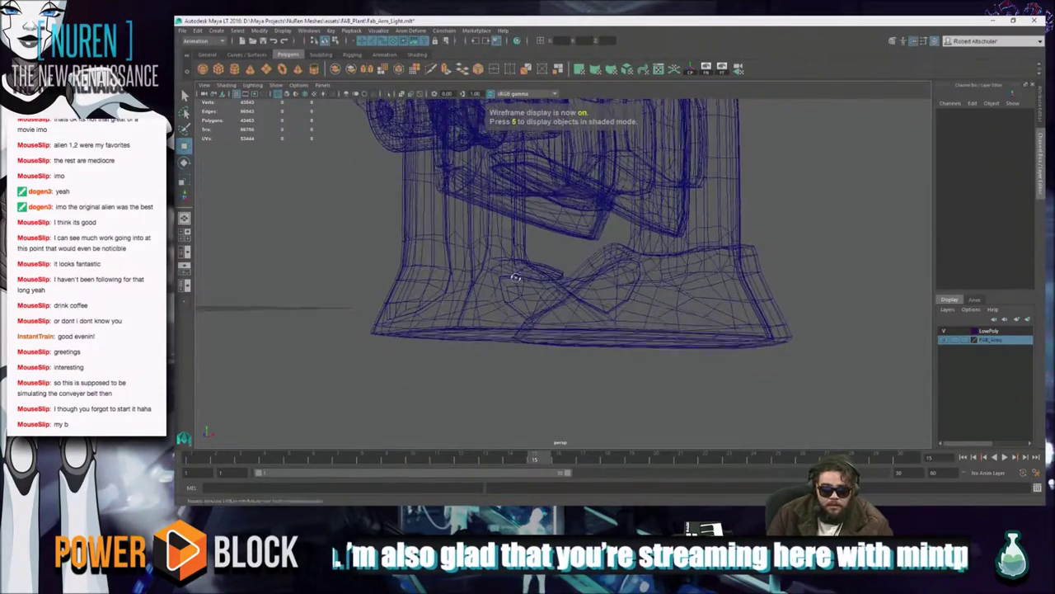
scroll(577, 297, "up", 3)
scroll(466, 283, "up", 3)
scroll(522, 294, "up", 3)
scroll(585, 292, "up", 3)
left_click_drag(585, 293, 583, 299, "alt")
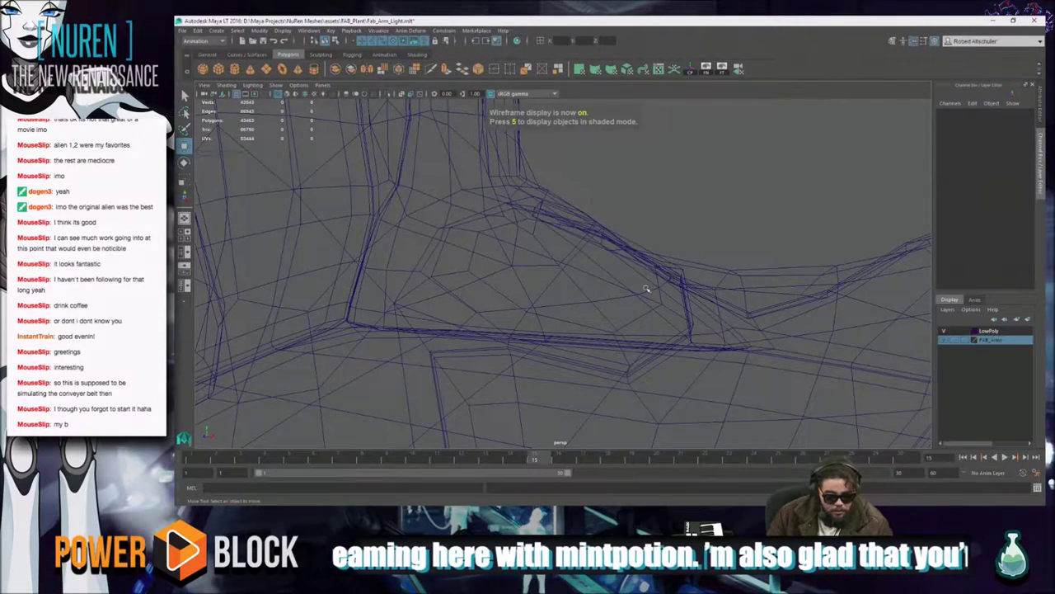
key("5")
- Tumble around the arm base and select the pCube130 base mesh
mouse_move(602, 288)
left_mouse_down("alt")
mouse_move(577, 293)
mouse_move(623, 265)
left_mouse_up("alt")
mouse_move(622, 264)
right_mouse_down()
mouse_move(622, 290)
mouse_move(612, 283)
right_mouse_up()
left_click_drag(612, 282, 577, 264, "alt")
right_click_drag(530, 268, 536, 272)
left_click_drag(535, 272, 575, 251, "alt")
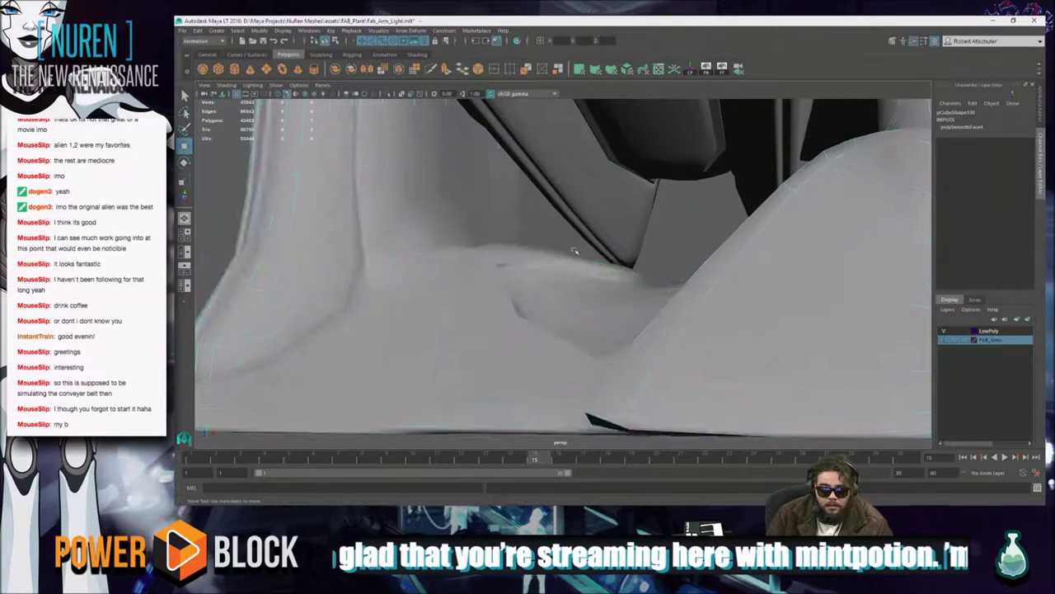
left_click(521, 295)
left_click(282, 31)
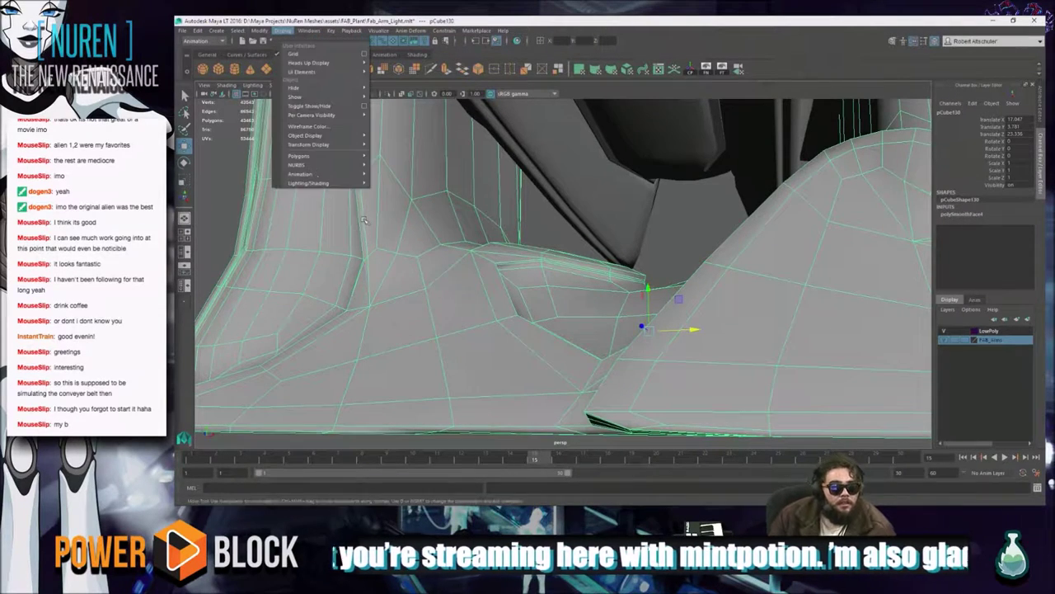
- Turn on Face Normals for pCube130 and inspect the ledge in wireframe and shaded views
mouse_move(337, 157)
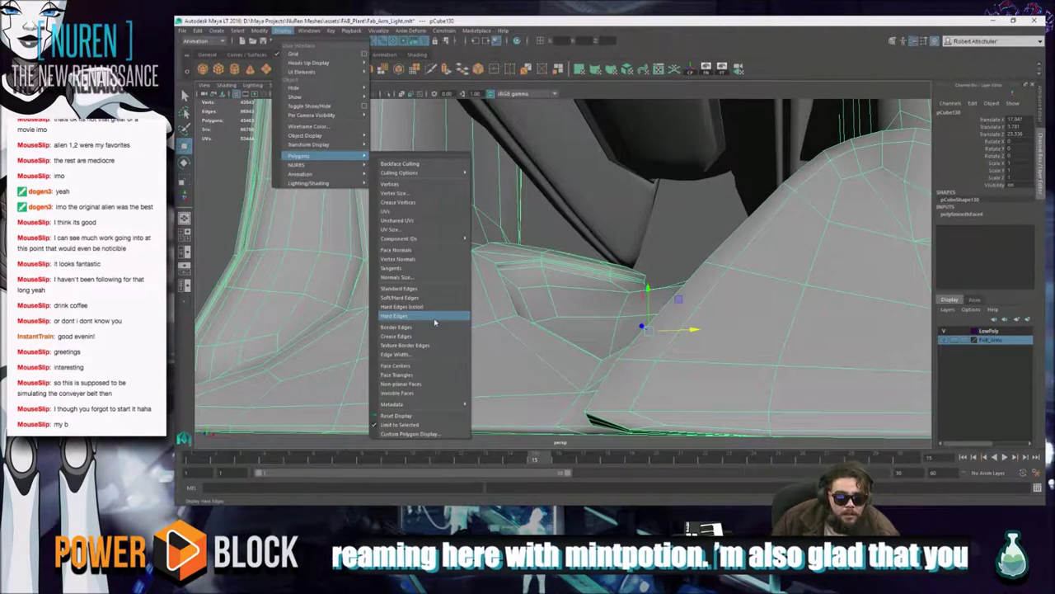
left_click(395, 249)
mouse_move(460, 287)
left_mouse_down("alt")
mouse_move(460, 300)
mouse_move(645, 343)
mouse_move(643, 326)
mouse_move(566, 320)
mouse_move(655, 337)
mouse_move(667, 329)
mouse_move(553, 328)
mouse_move(575, 299)
mouse_move(590, 320)
mouse_move(554, 309)
left_mouse_up("alt")
key("4")
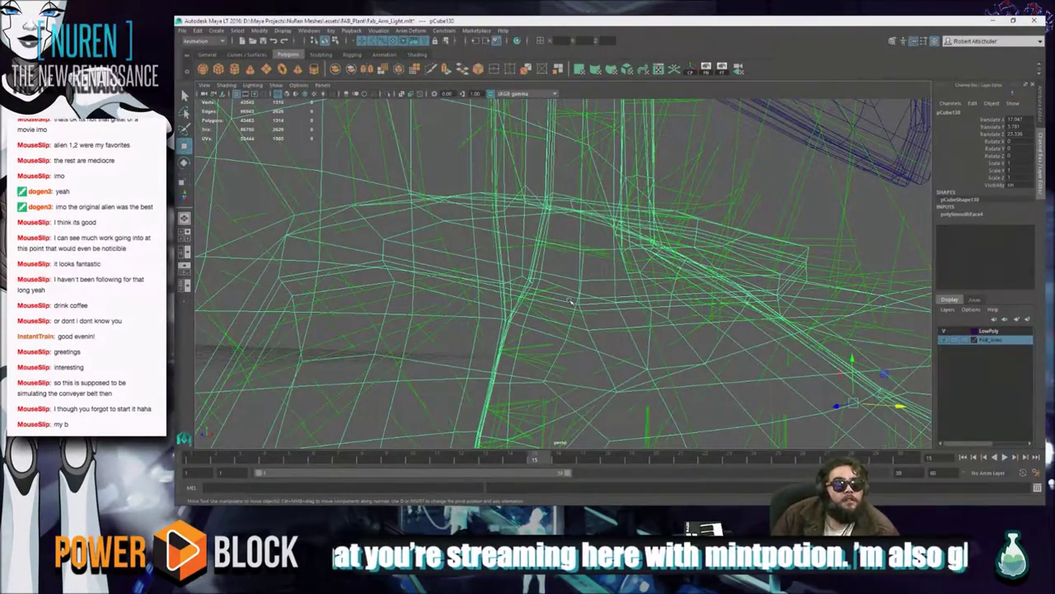
key("5")
mouse_move(516, 302)
left_mouse_down("alt")
mouse_move(561, 319)
mouse_move(519, 302)
mouse_move(453, 300)
left_mouse_up("alt")
left_click_drag(534, 312, 468, 210, "alt")
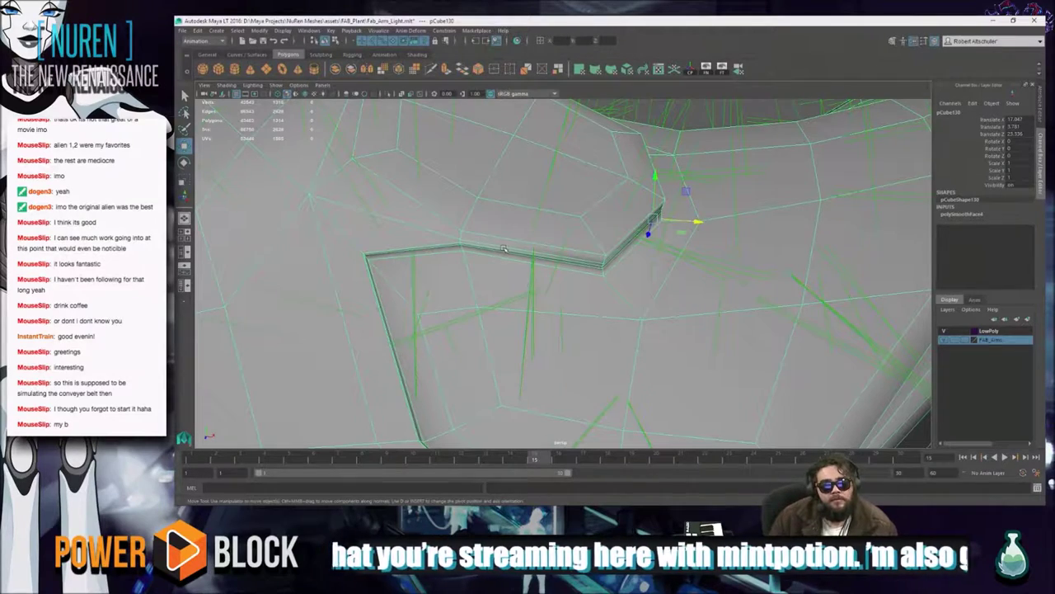
left_click_drag(498, 251, 572, 289, "alt")
- Switch to Vertex Face mode and select a vertex face on the ledge
right_click(526, 188)
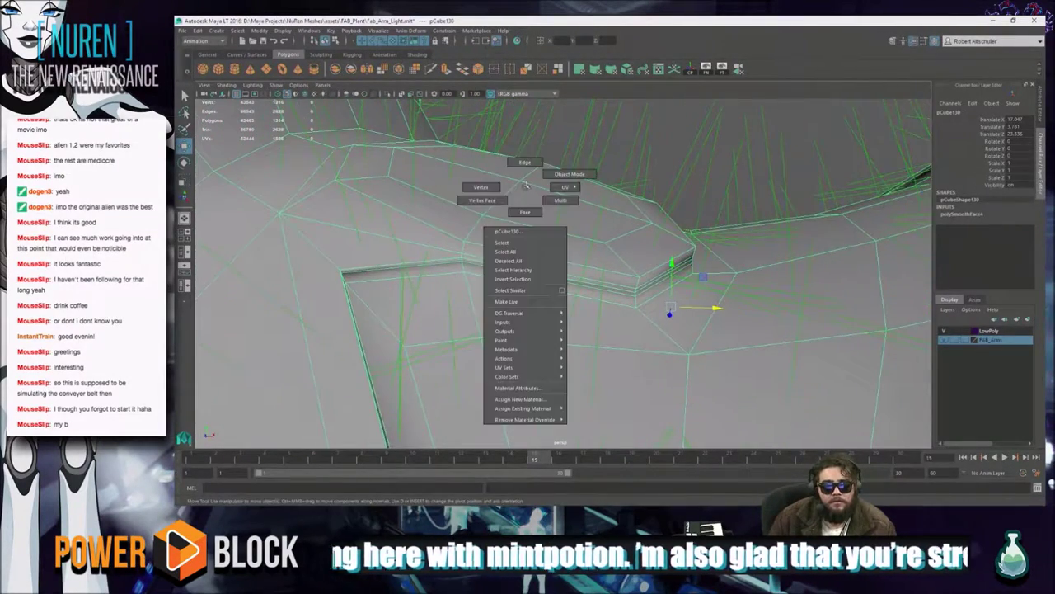
left_click(504, 200)
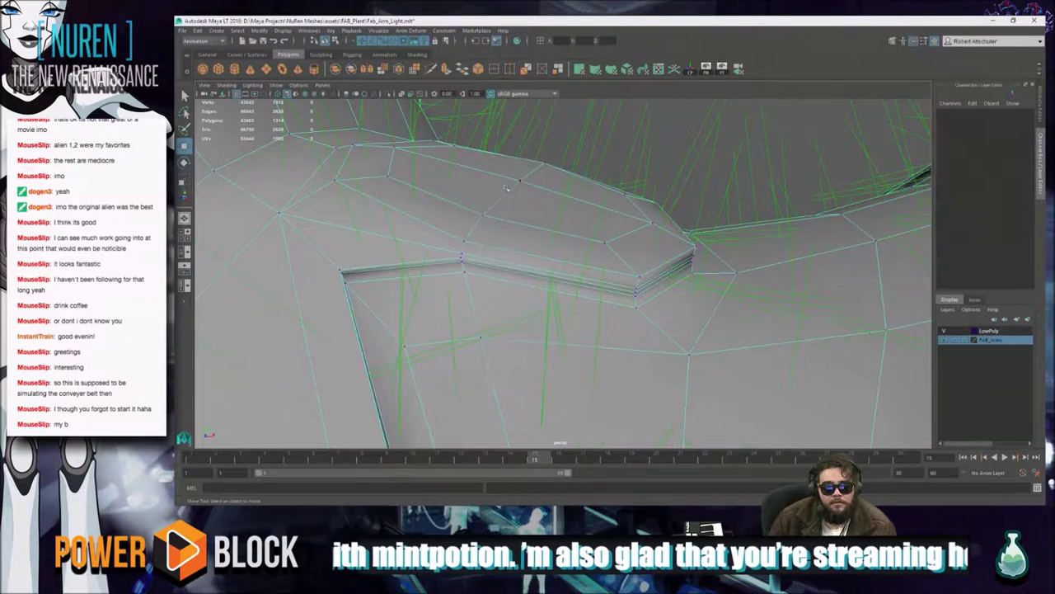
left_click(518, 178)
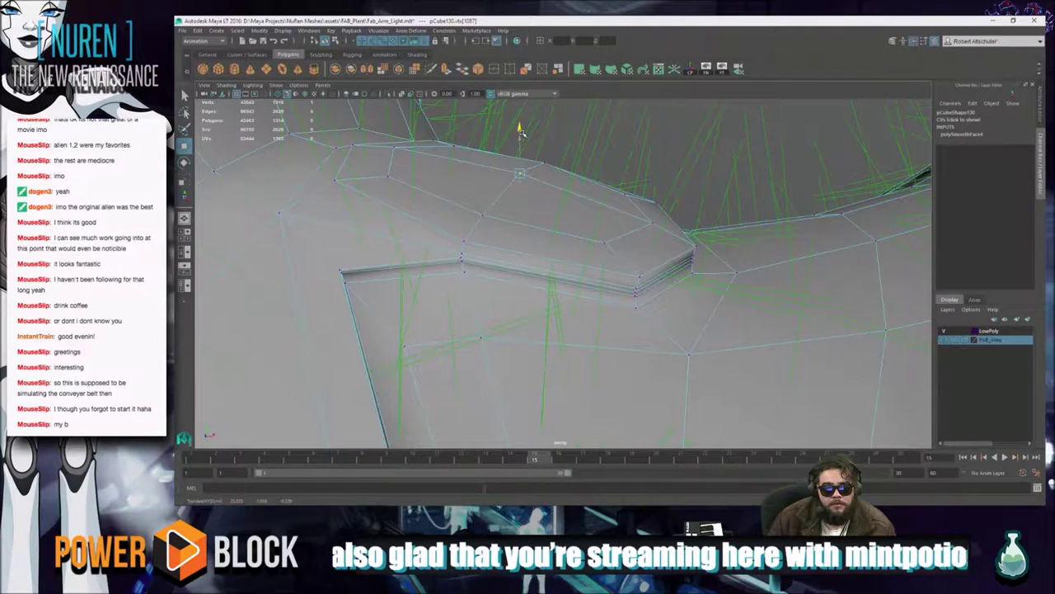
left_click_drag(519, 165, 511, 171, "alt")
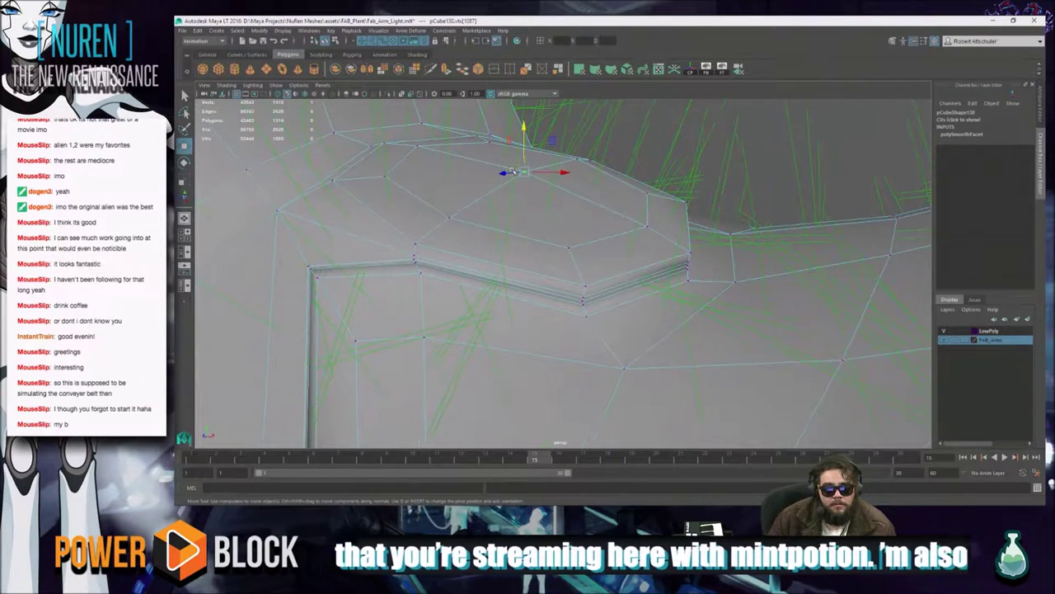
- Switch to Face mode and select three faces on the ledge top
right_click(526, 183)
left_click(525, 207)
left_click(511, 198)
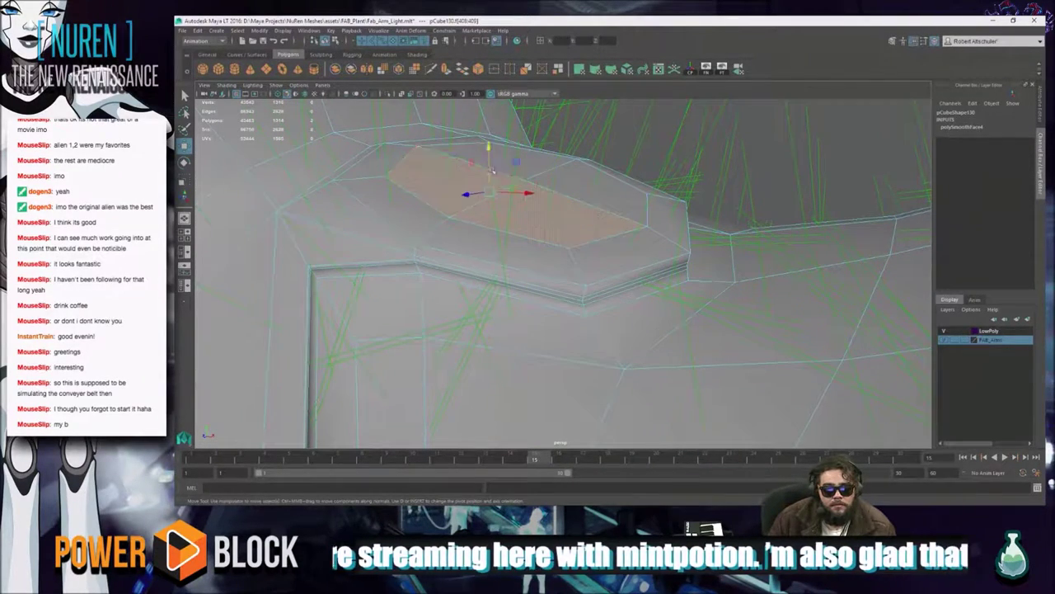
left_click(532, 163, "shift")
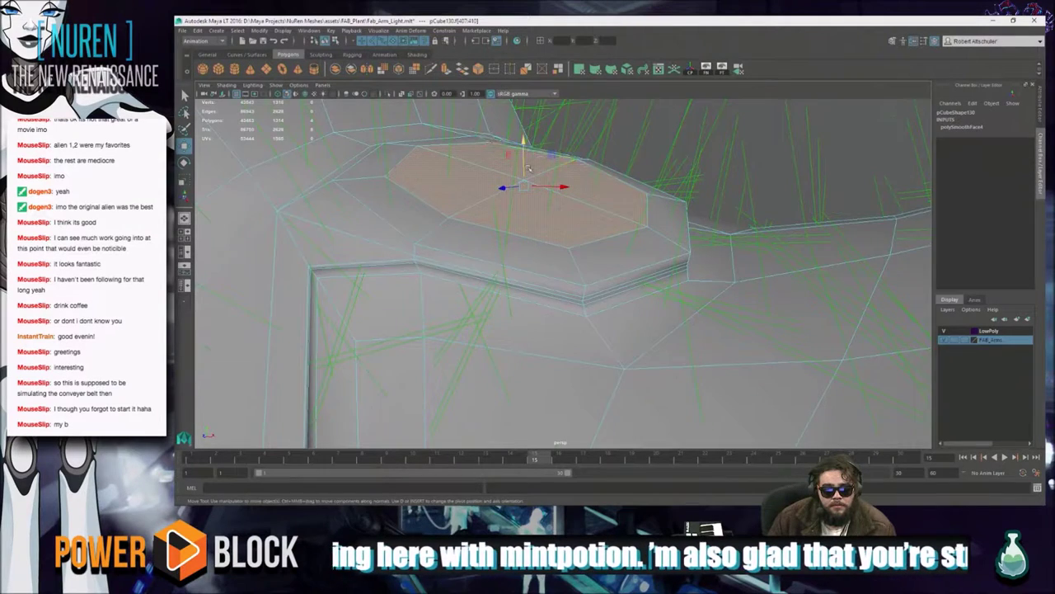
left_click_drag(525, 169, 558, 166, "alt")
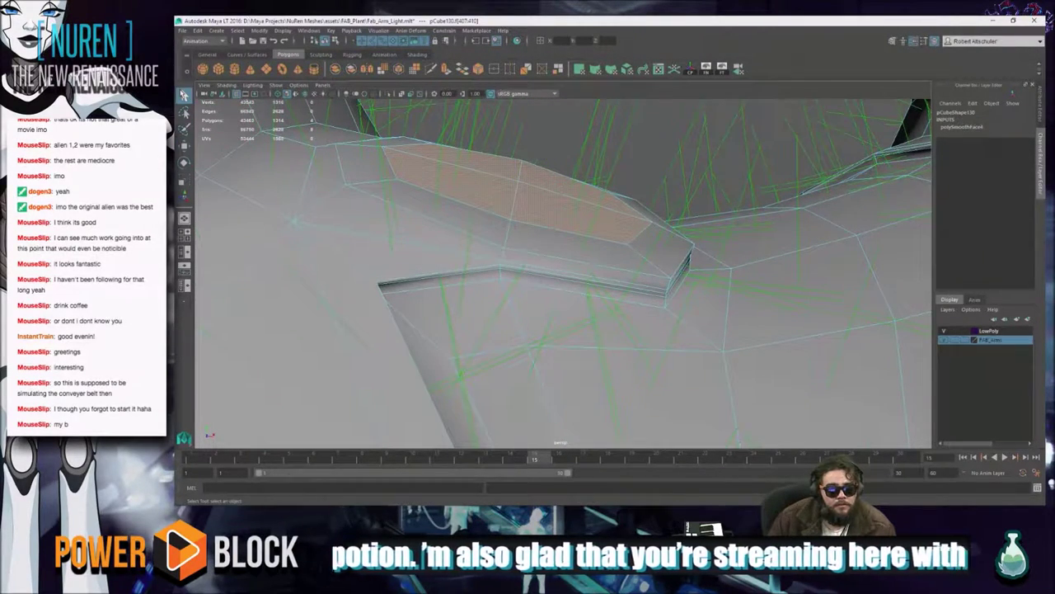
- Move the selected faces along their local up axis using component axis orientation
double_click(185, 146)
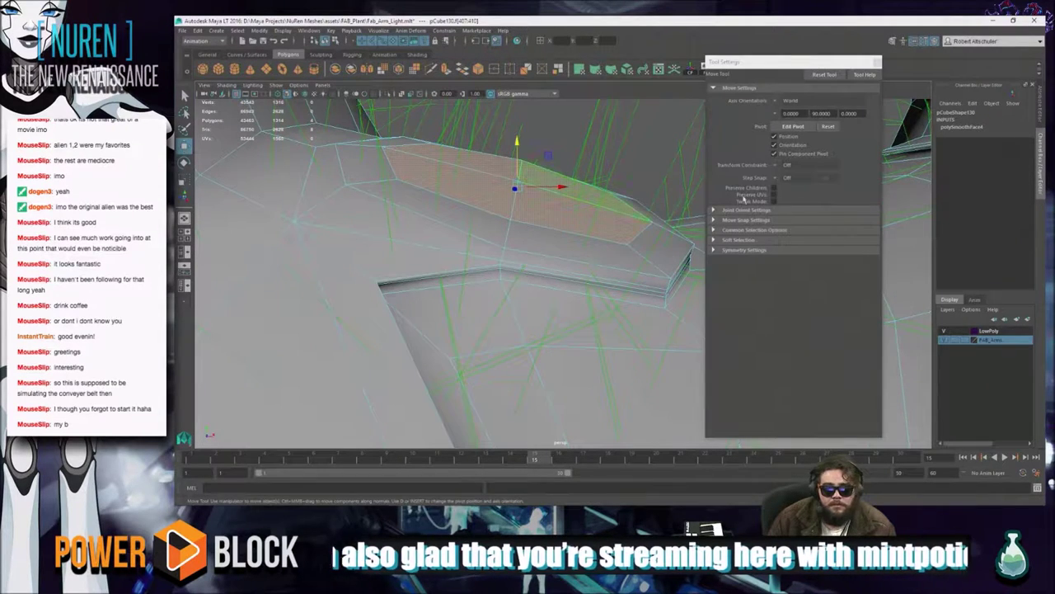
left_click(773, 101)
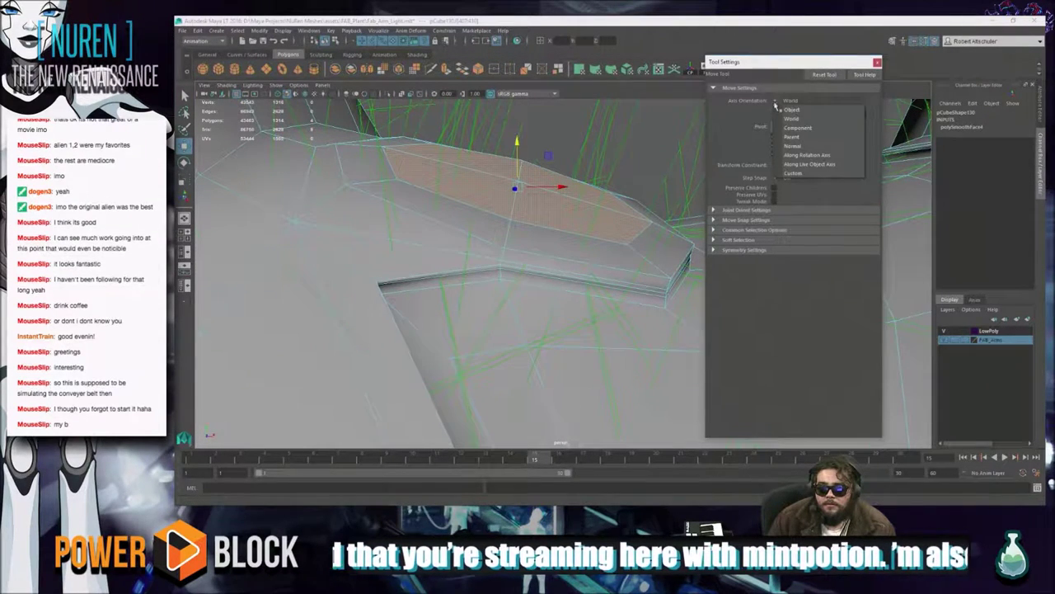
left_click(816, 129)
left_click_drag(537, 141, 534, 130)
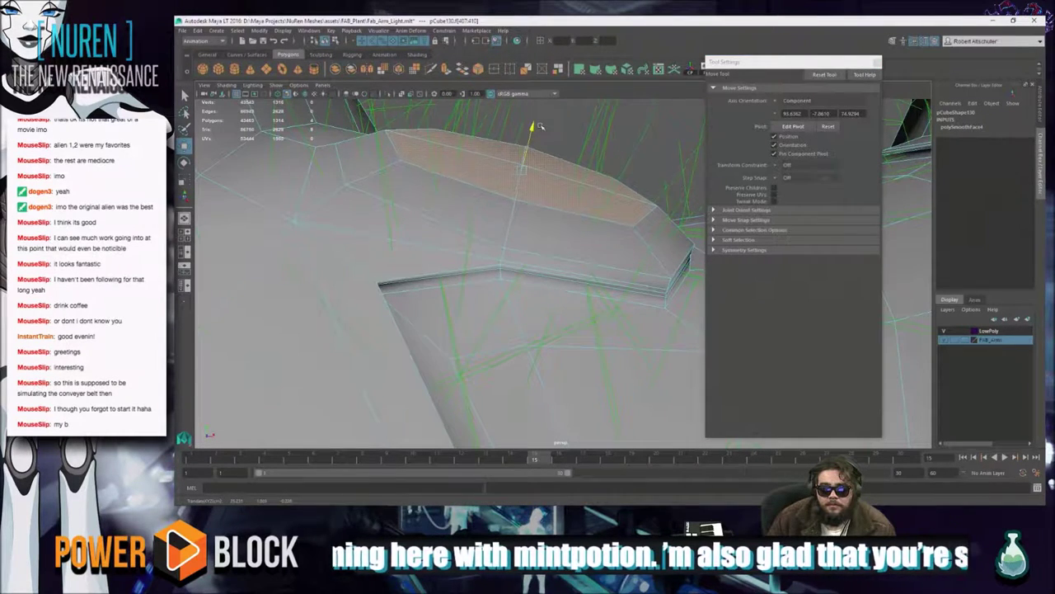
- Alternate between Maya and the Unreal mesh preview to compare the same face
key("alt+Tab")
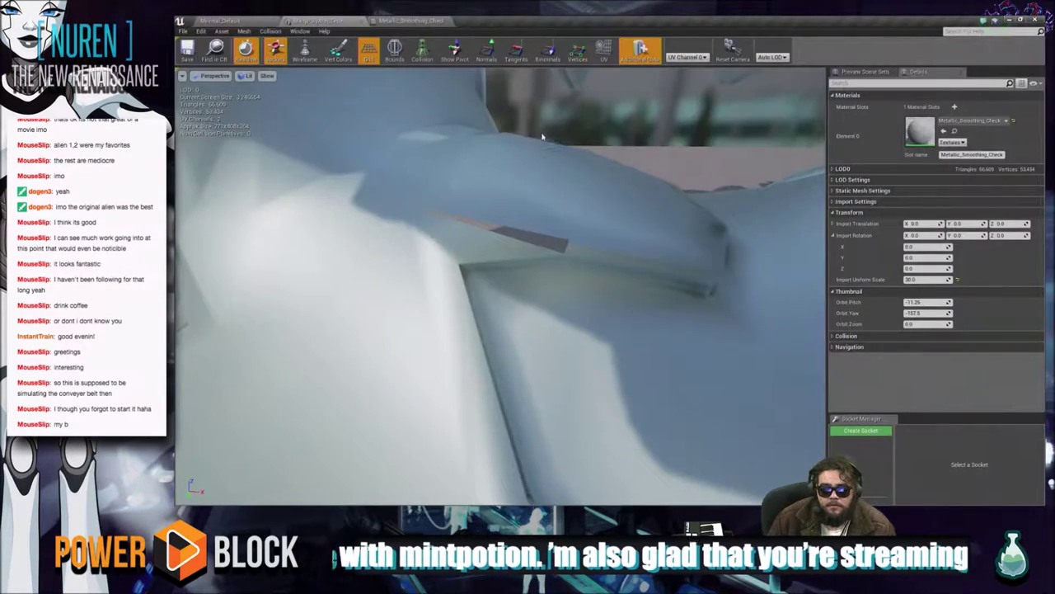
left_click_drag(616, 239, 581, 218)
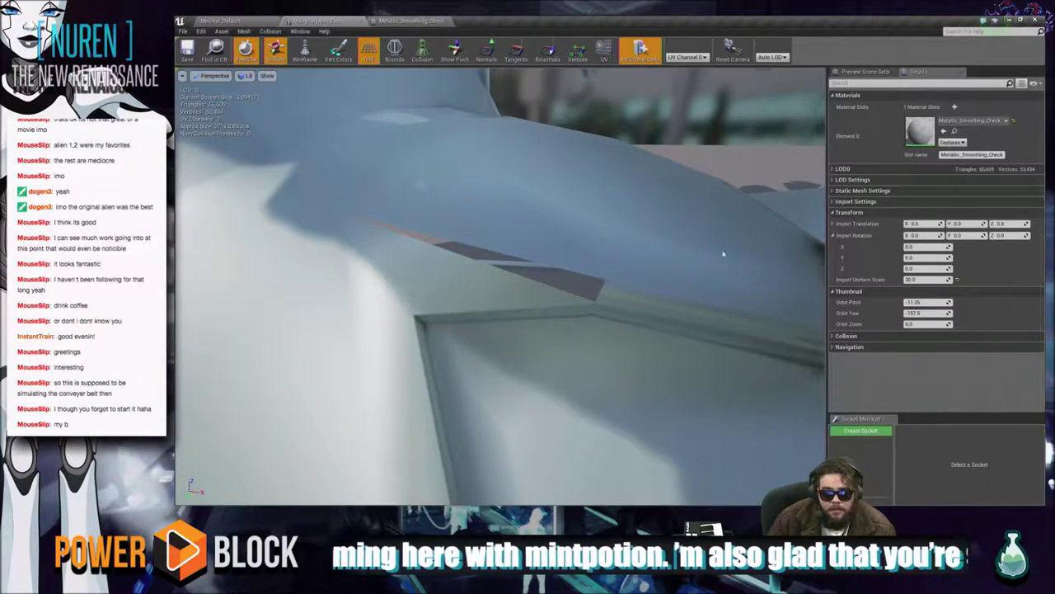
key("alt+Tab")
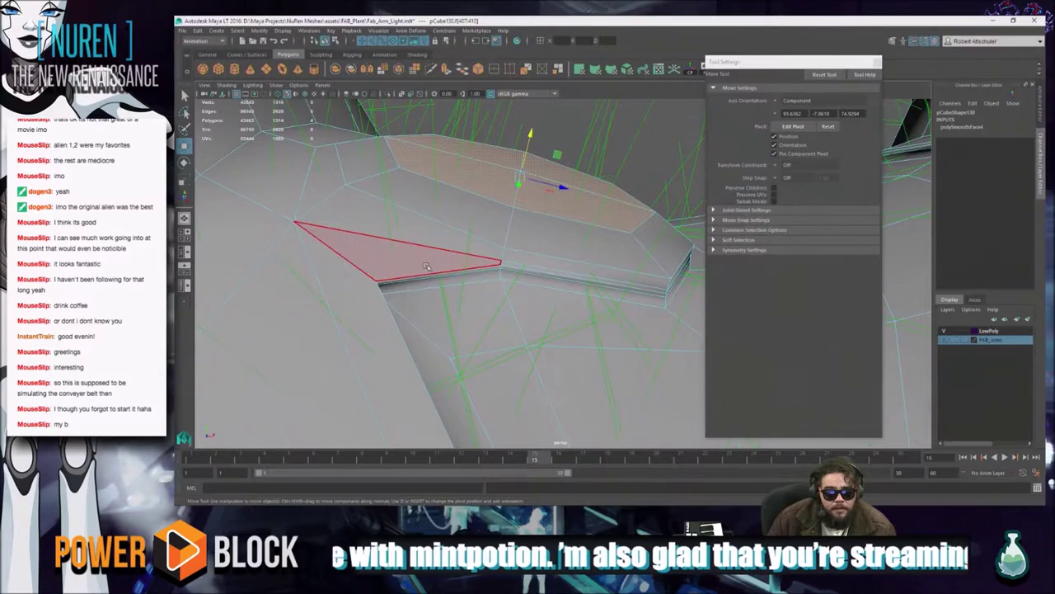
key("alt+Tab")
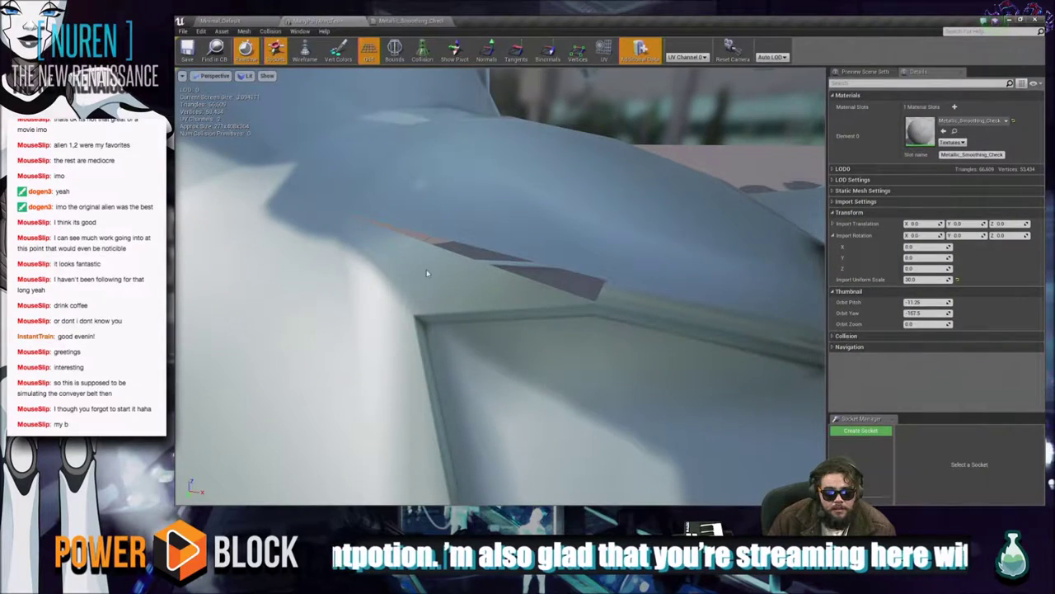
key("alt+Tab")
key("alt+Tab")
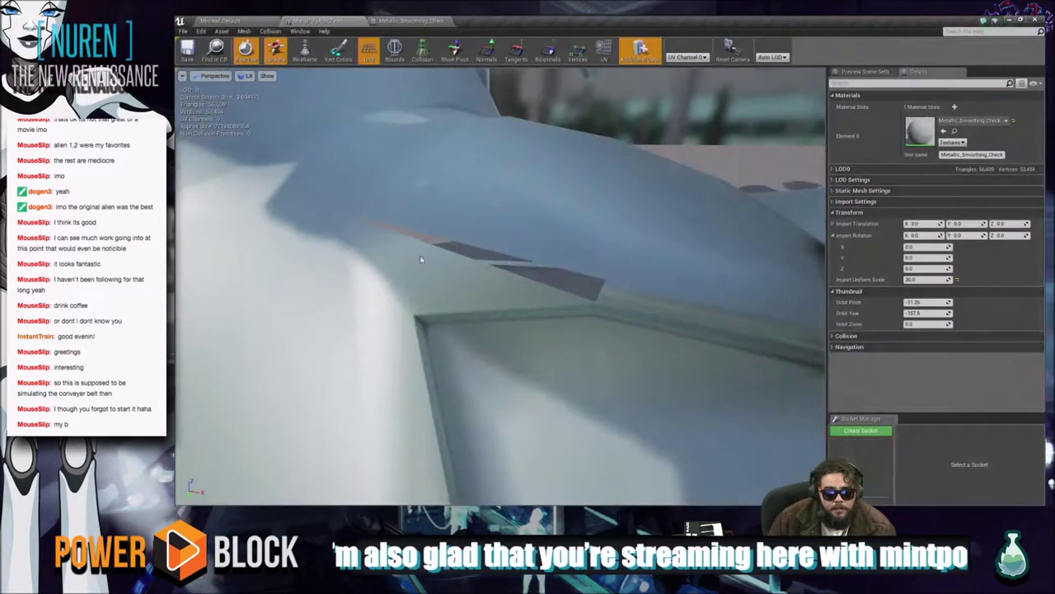
left_click_drag(470, 285, 334, 268)
left_click_drag(614, 232, 469, 199)
left_click_drag(602, 245, 580, 215)
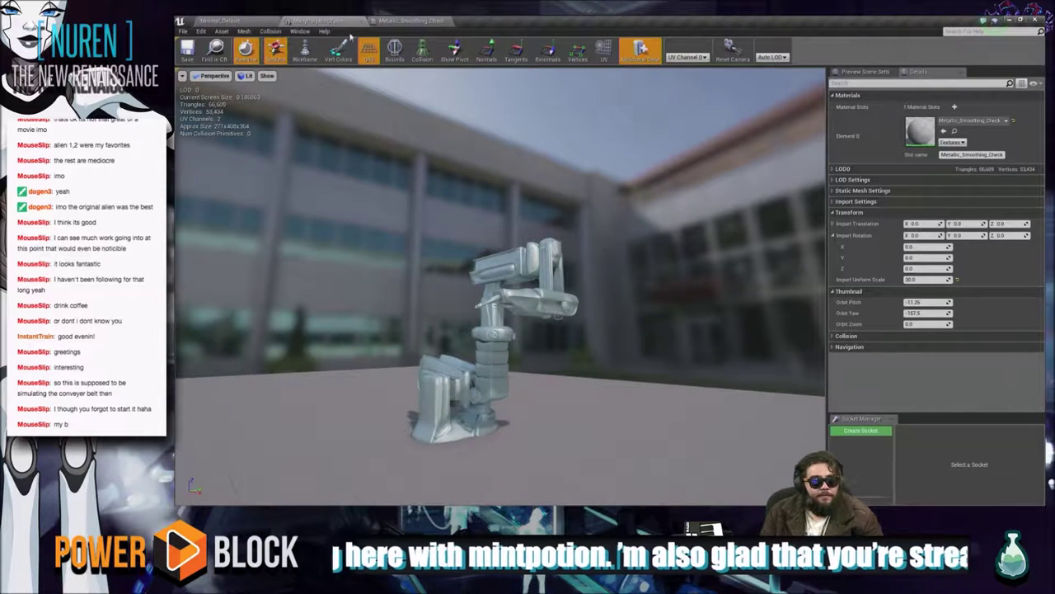
left_click(300, 32)
- Close the ManyPolyArm_Test mesh editor and save the level with Ctrl+S
left_click(350, 24)
left_click(361, 21)
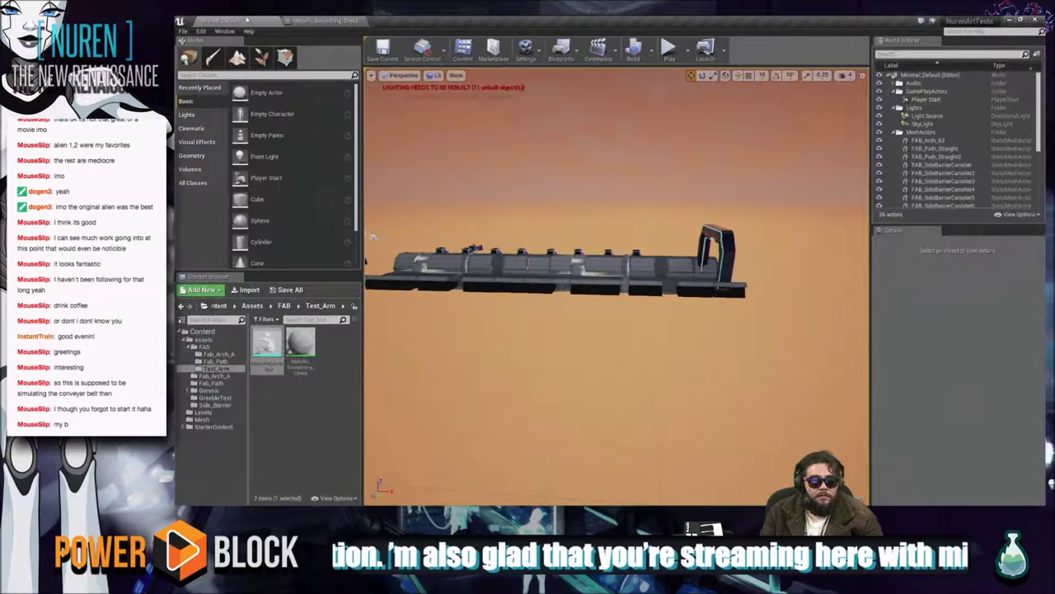
left_click_drag(580, 215, 569, 192, "alt")
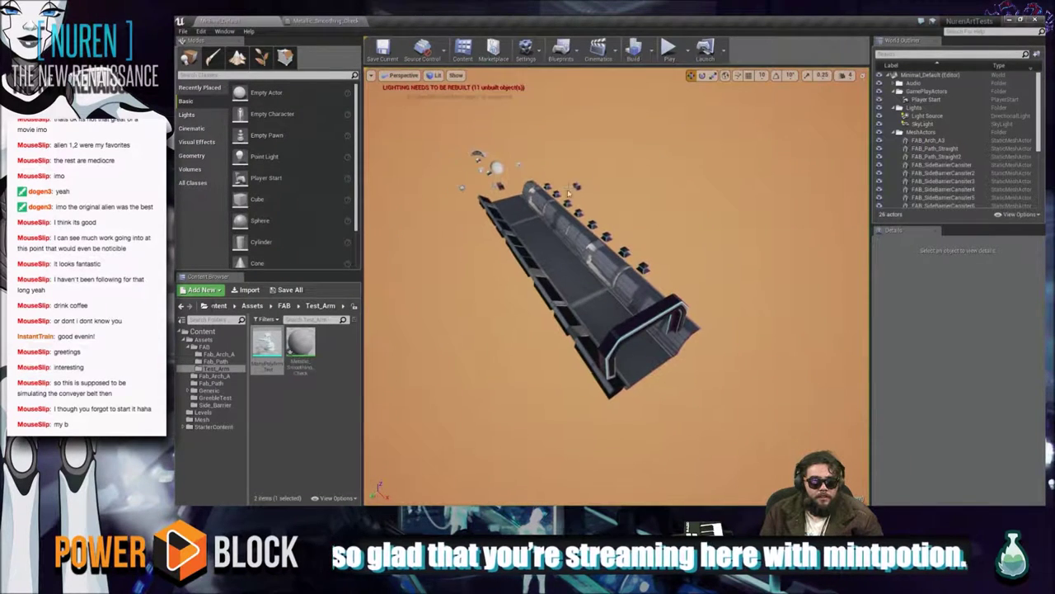
key("ctrl+s")
left_click_drag(466, 206, 531, 192, "alt")
- Select FAB_Path_Straight, then browse Generic > Rail and select Rail_UV_Spline
left_click(605, 268)
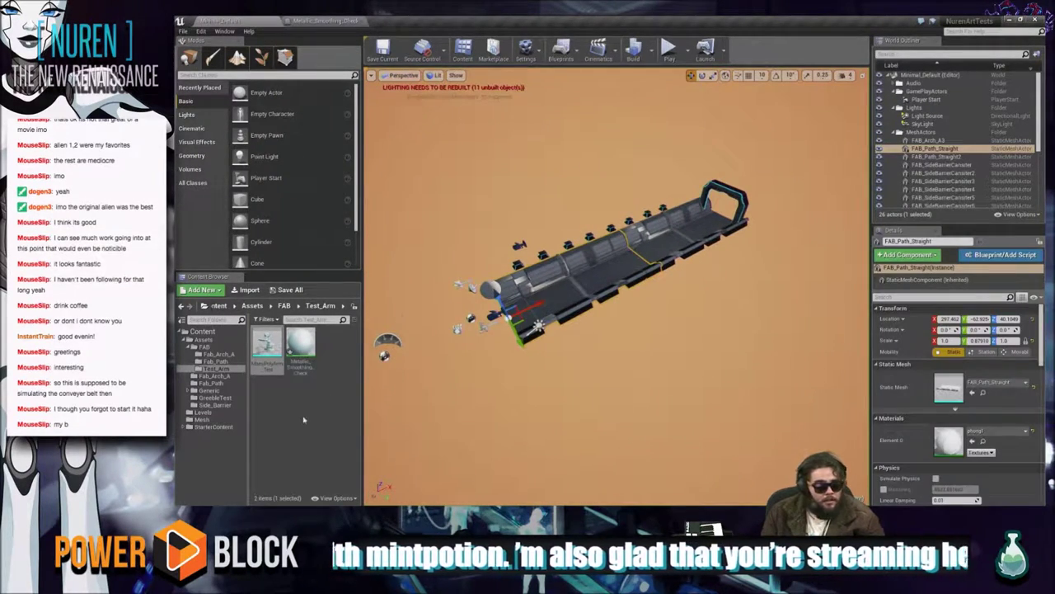
left_click(208, 392)
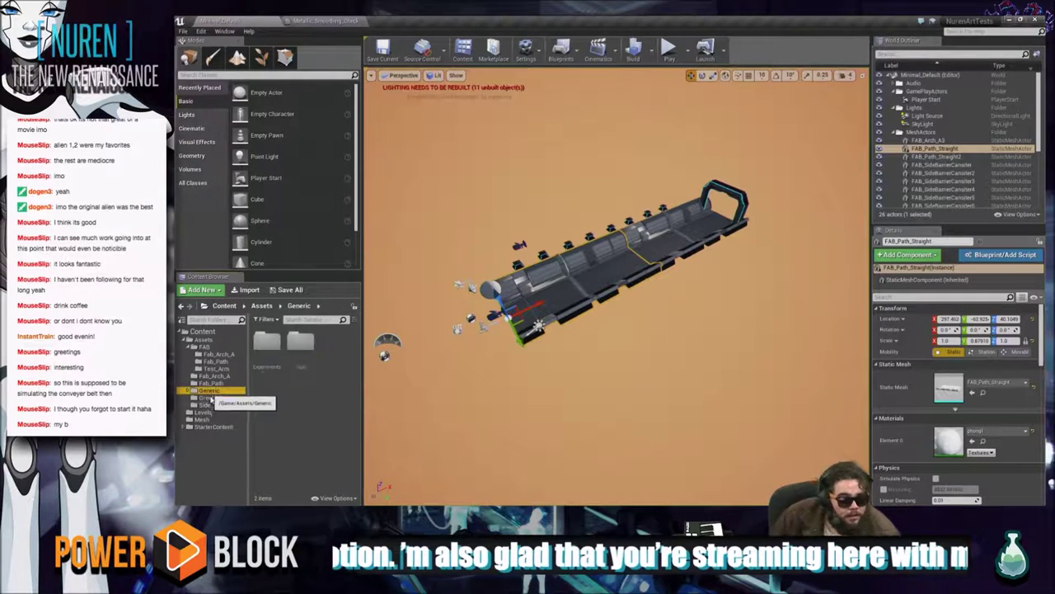
double_click(300, 341)
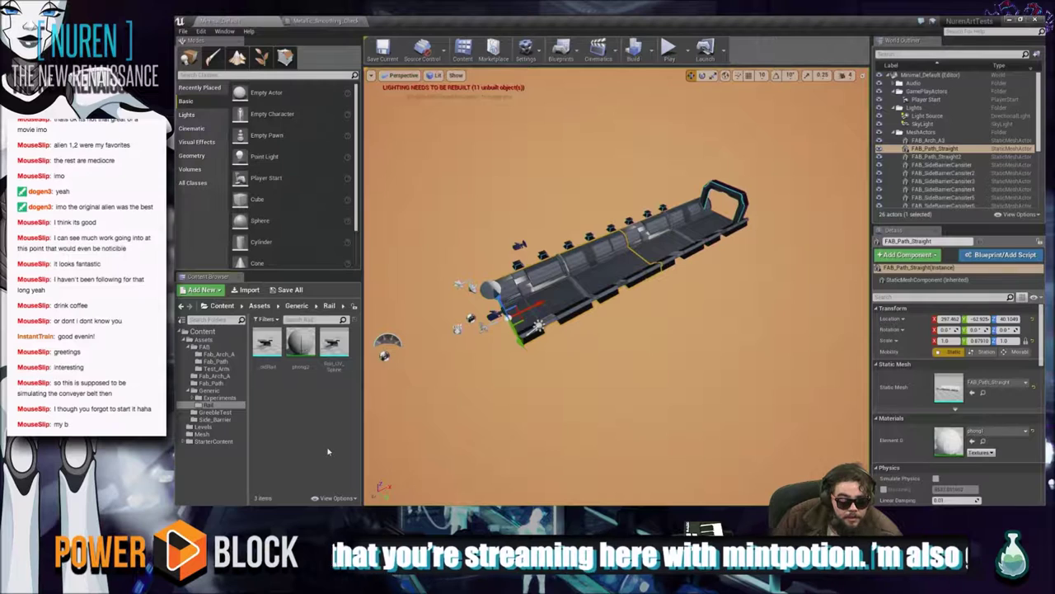
left_click(333, 344)
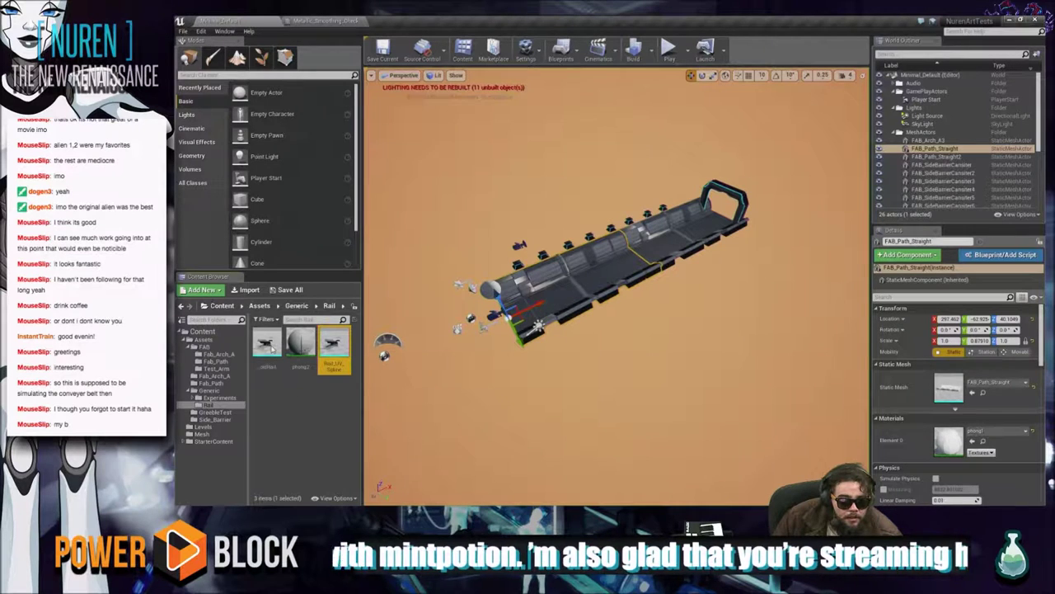
left_click(333, 344)
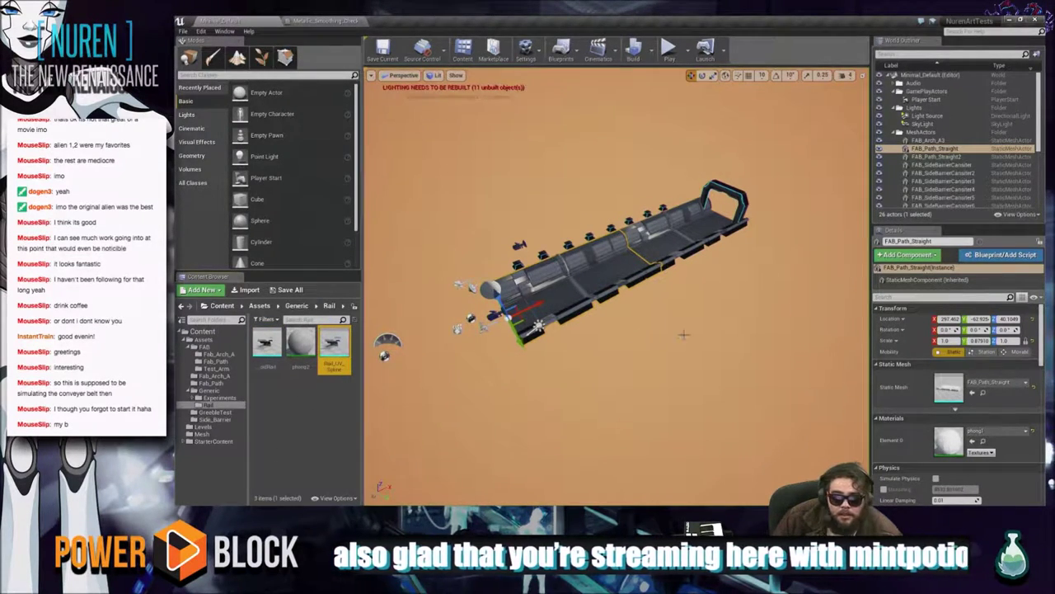
- Collapse the MeshActors, Sky and Fog, Lights and GameplayActors groups in the Outliner
left_click(898, 132)
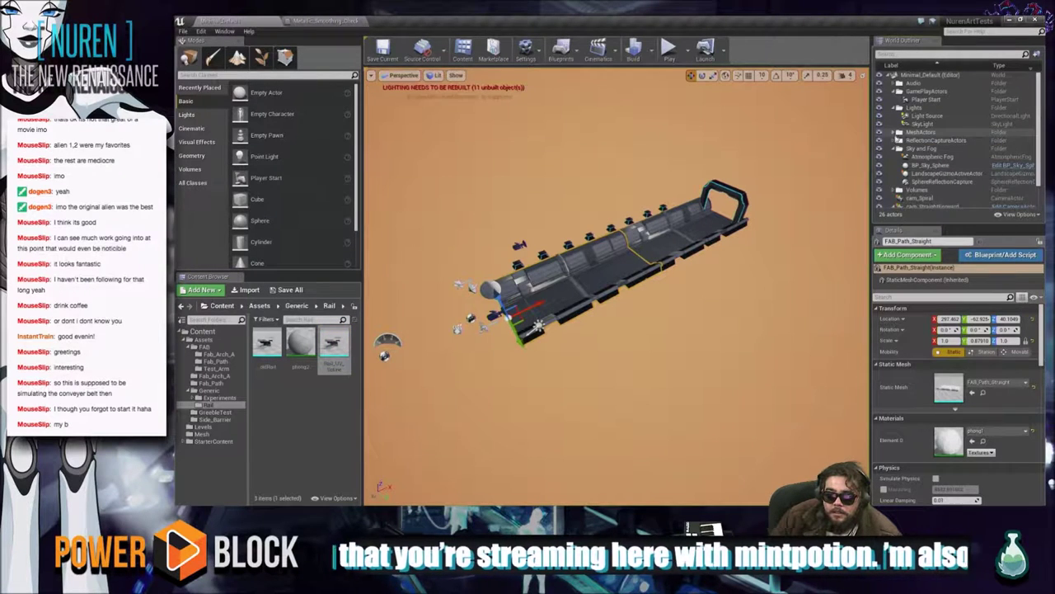
left_click(899, 148)
left_click(911, 107)
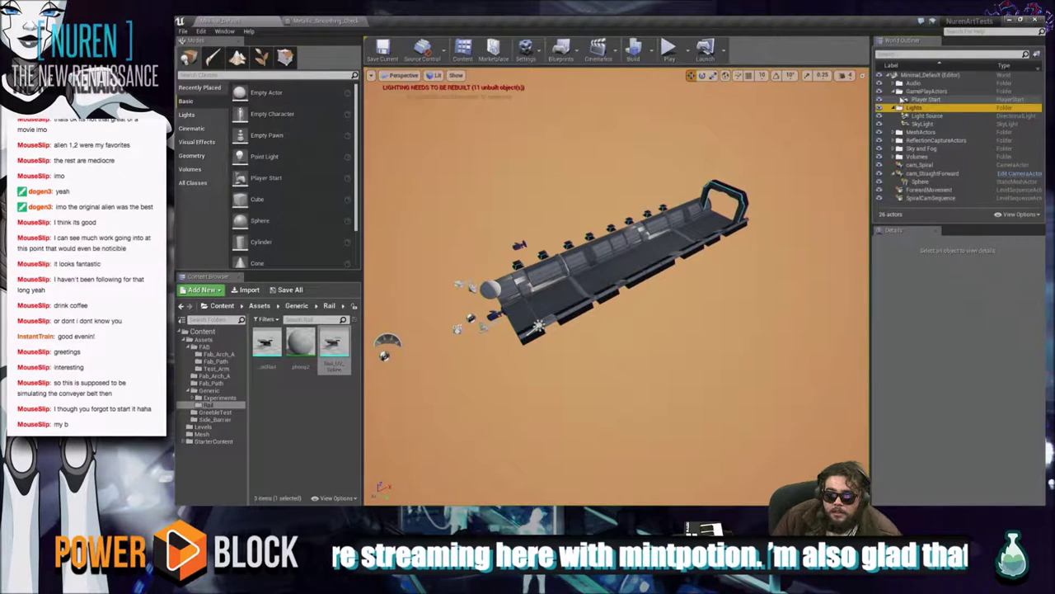
left_click(908, 91)
left_click(898, 91)
left_click(898, 99)
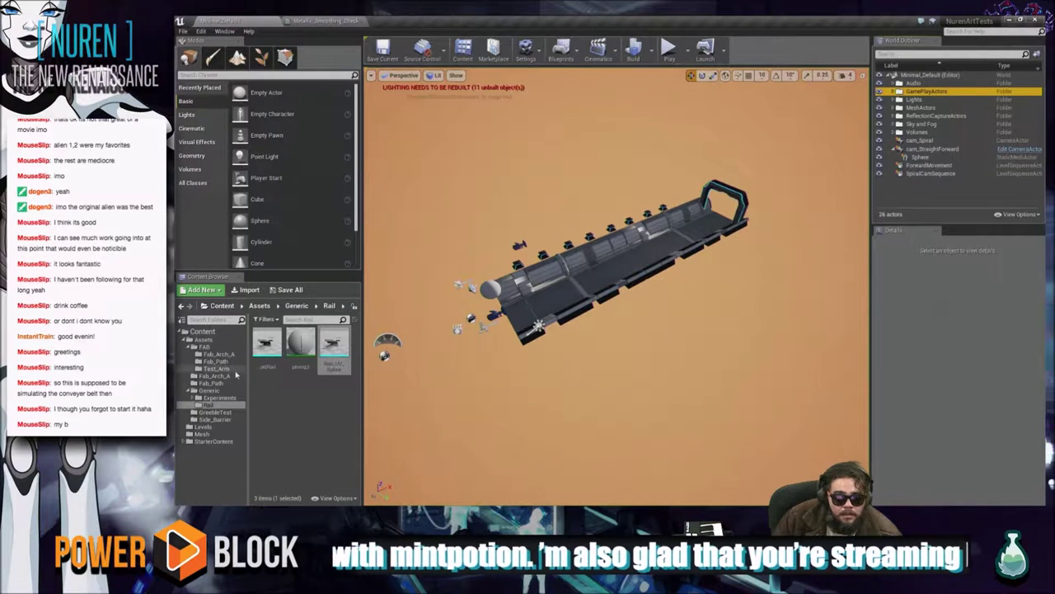
- Open Experiments > GreebleTest in the Content Browser
left_click(196, 397)
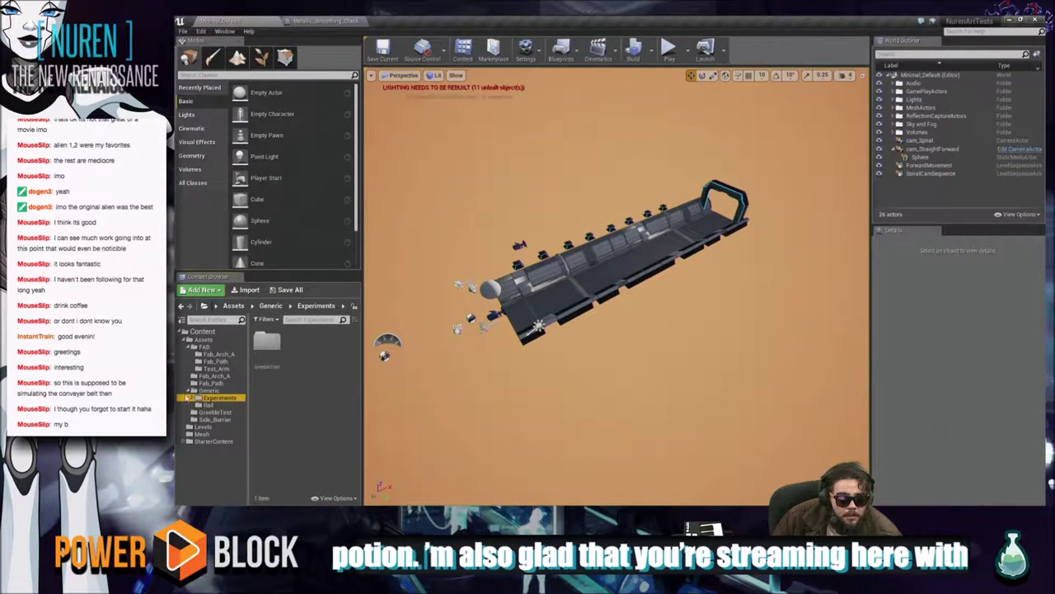
left_click(195, 398)
left_click(221, 405)
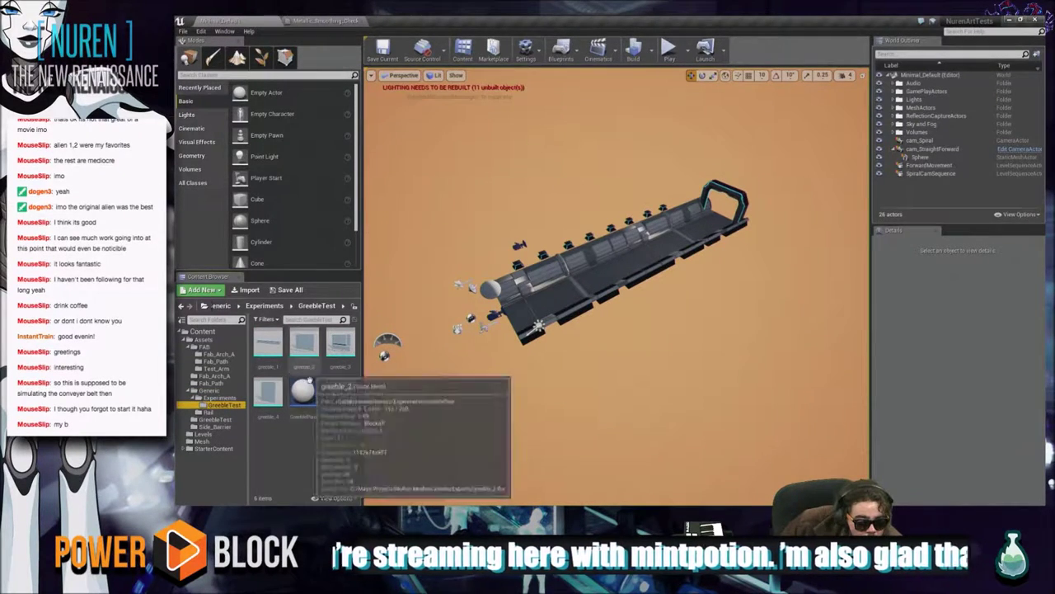
- Drop a GreeblePlane into the level and expand its Mesh Selection list
left_click_drag(303, 391, 466, 298)
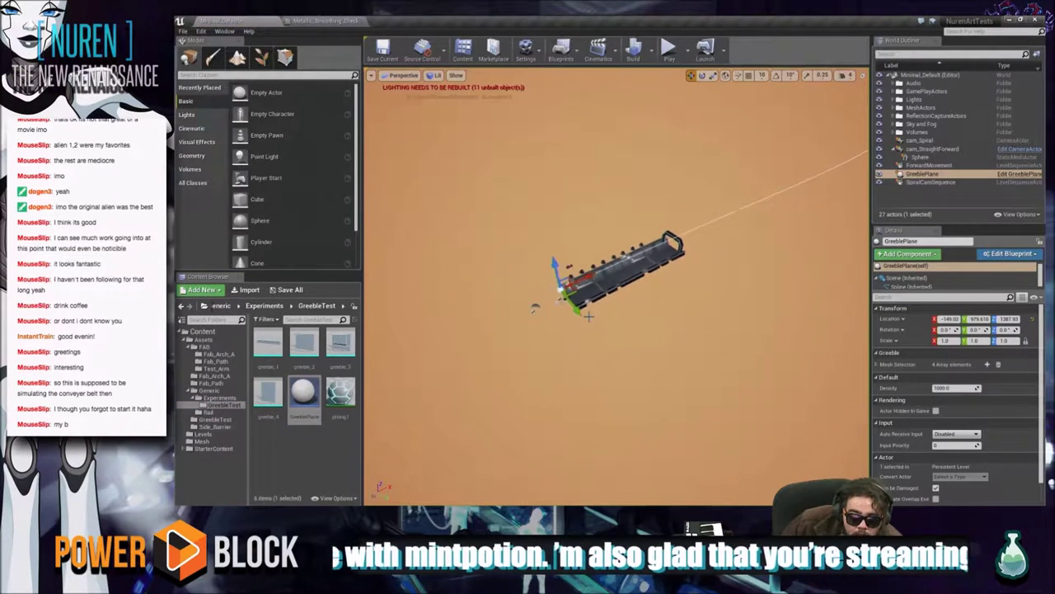
scroll(1017, 399, "down", 1)
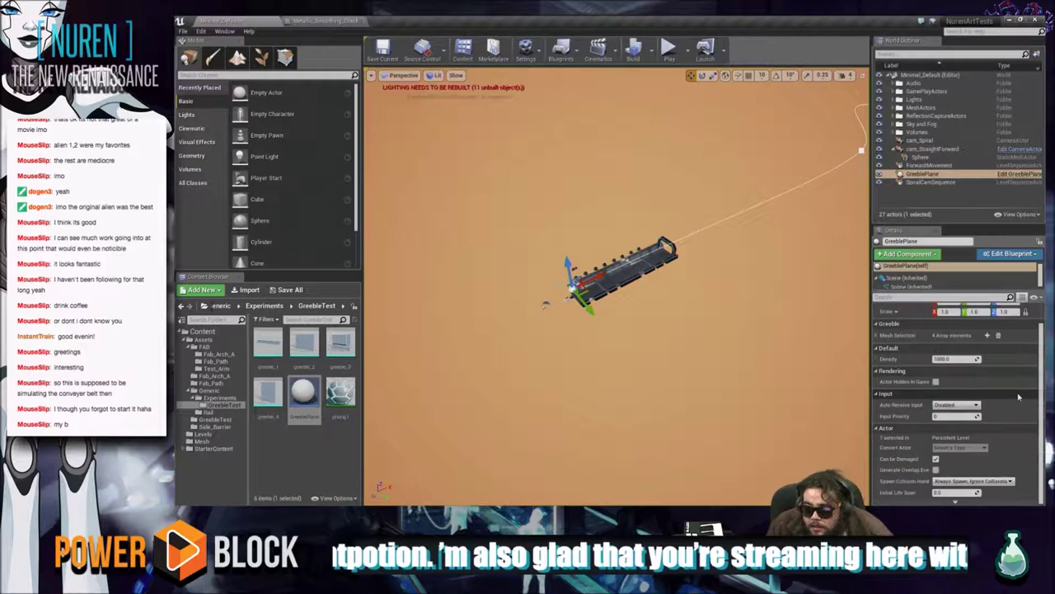
left_click(878, 335)
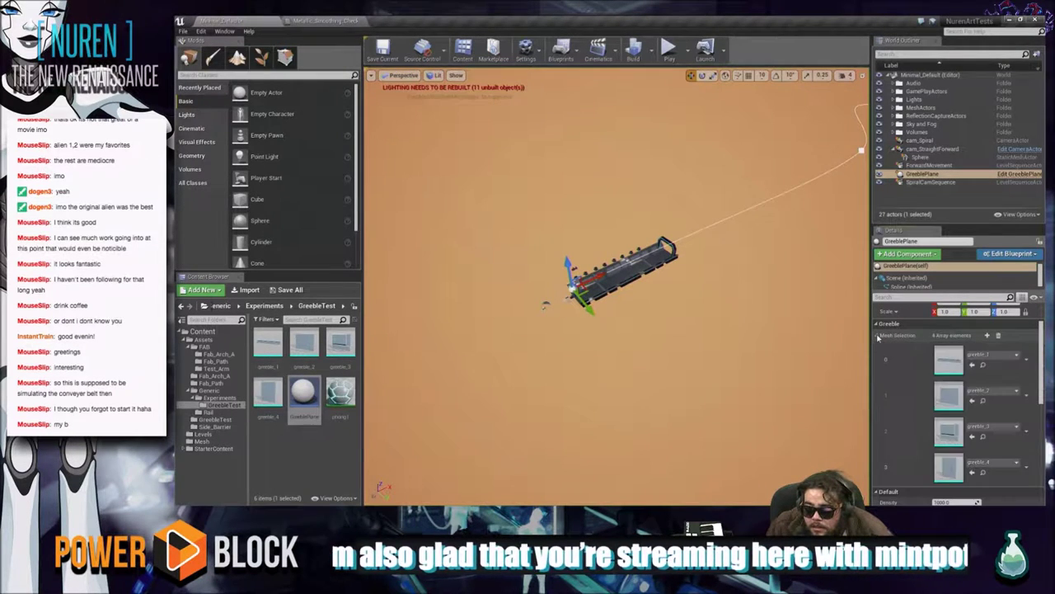
right_click_drag(752, 336, 742, 360)
- Add a new point to the GreeblePlane spline and start a play test
left_click(523, 191)
scroll(717, 170, "down", 5)
scroll(890, 322, "down", 2)
scroll(891, 322, "down", 2)
mouse_move(742, 355)
right_mouse_down()
mouse_move(779, 354)
mouse_move(750, 354)
right_mouse_up()
scroll(993, 363, "up", 2)
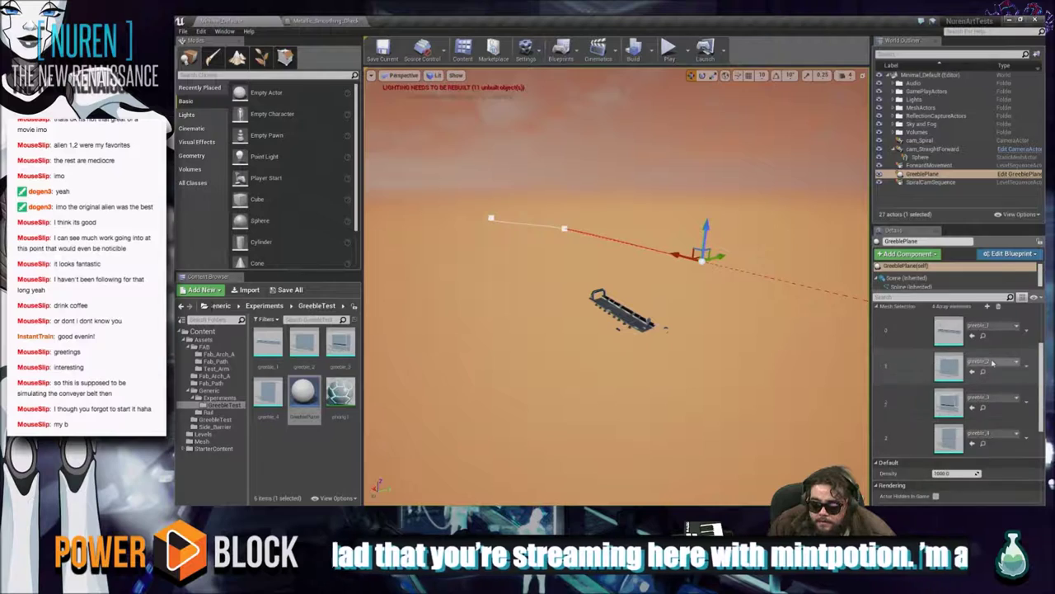
scroll(995, 362, "up", 2)
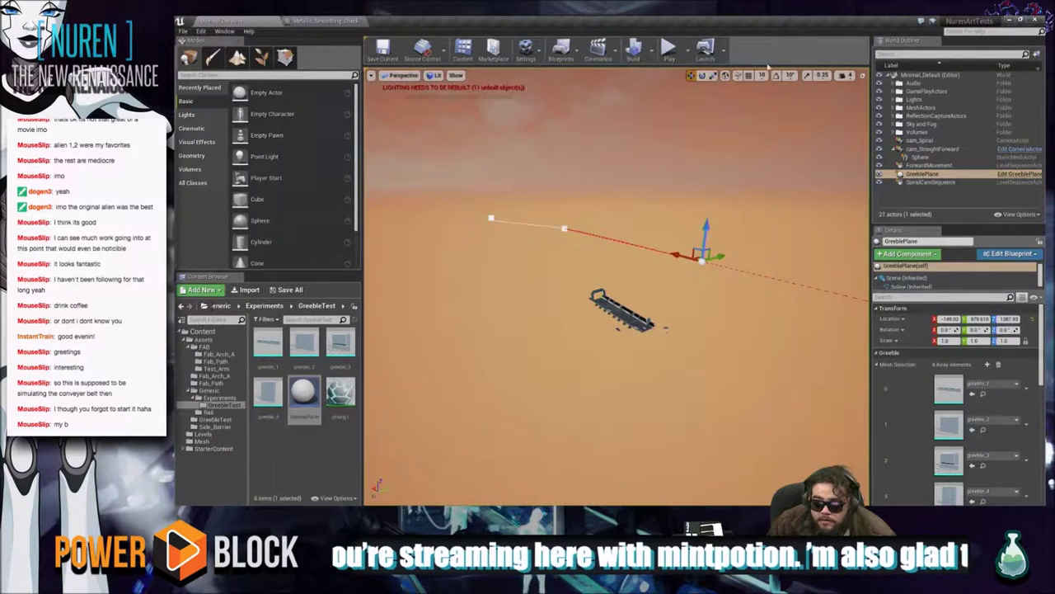
left_click(668, 50)
- Stop the play session, then frame and orbit around the GreeblePlane rail
left_click(693, 49)
left_click(725, 51)
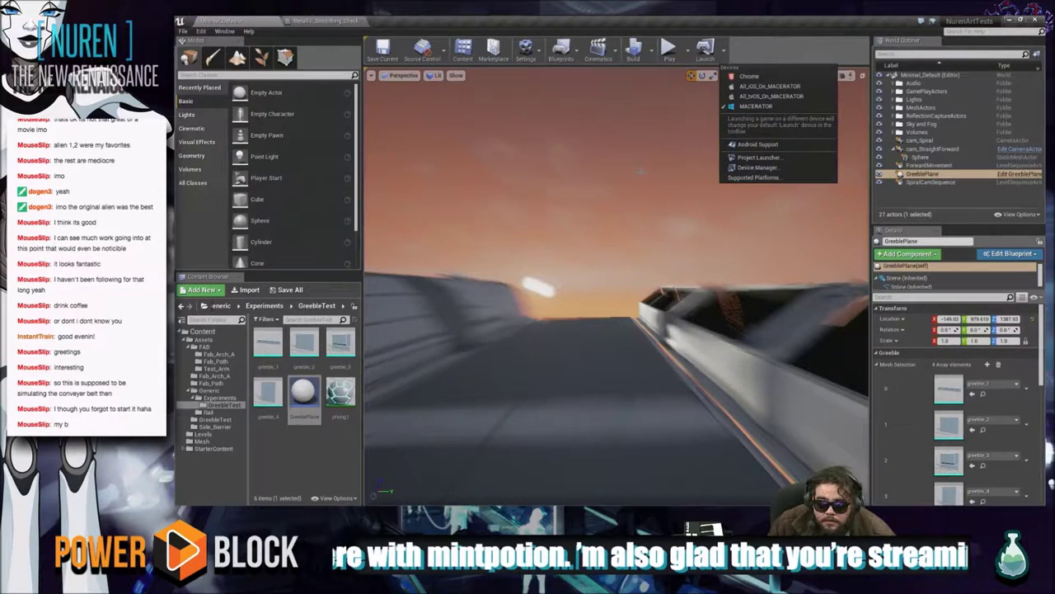
mouse_move(618, 297)
right_mouse_down()
mouse_move(618, 280)
mouse_move(635, 313)
mouse_move(610, 297)
right_mouse_up()
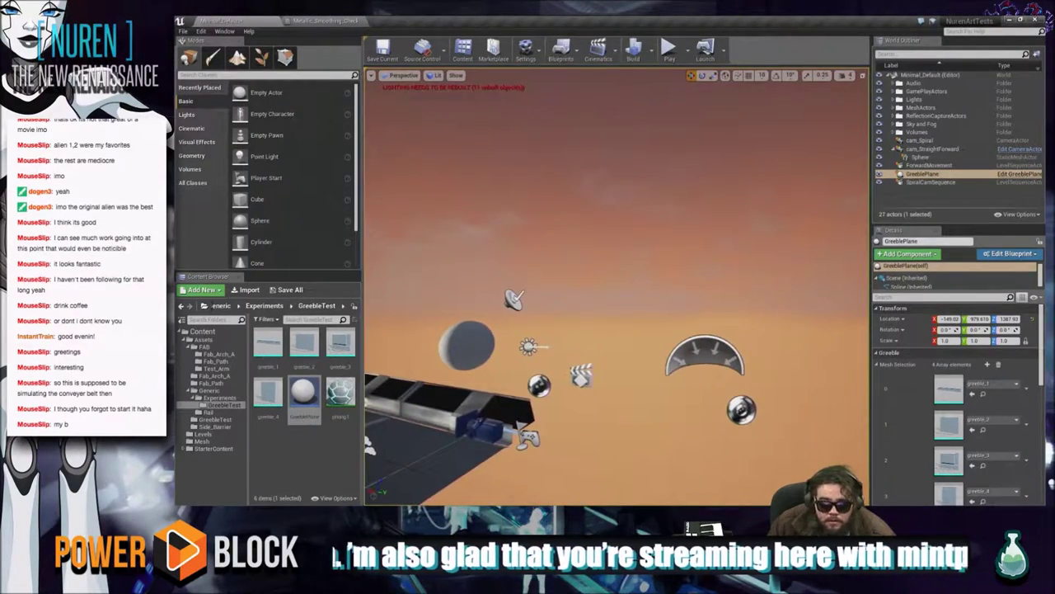
double_click(922, 174)
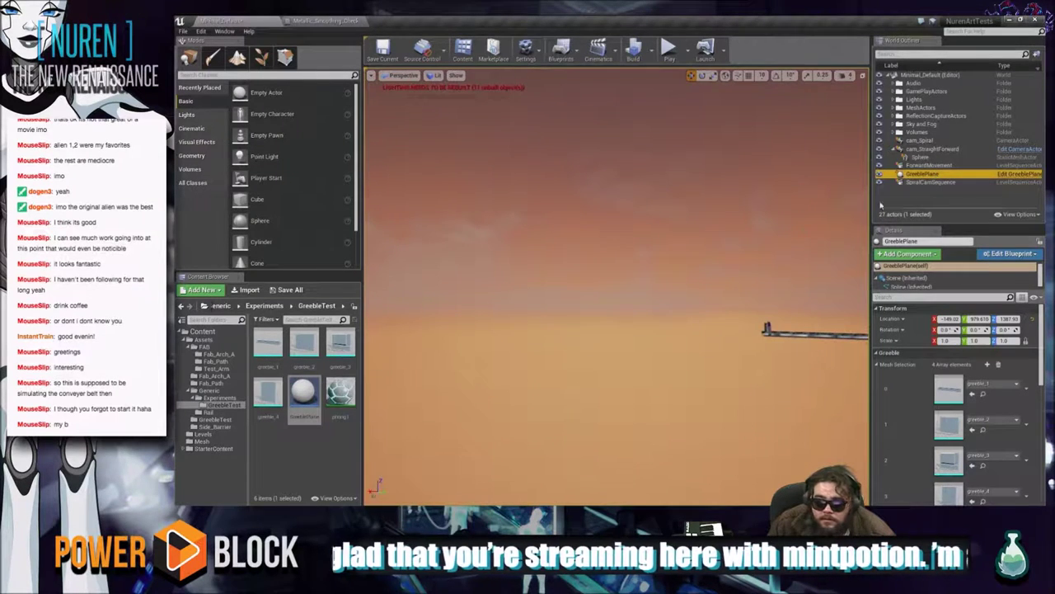
mouse_move(618, 296)
right_mouse_down()
mouse_move(643, 311)
mouse_move(622, 287)
mouse_move(737, 230)
right_mouse_up()
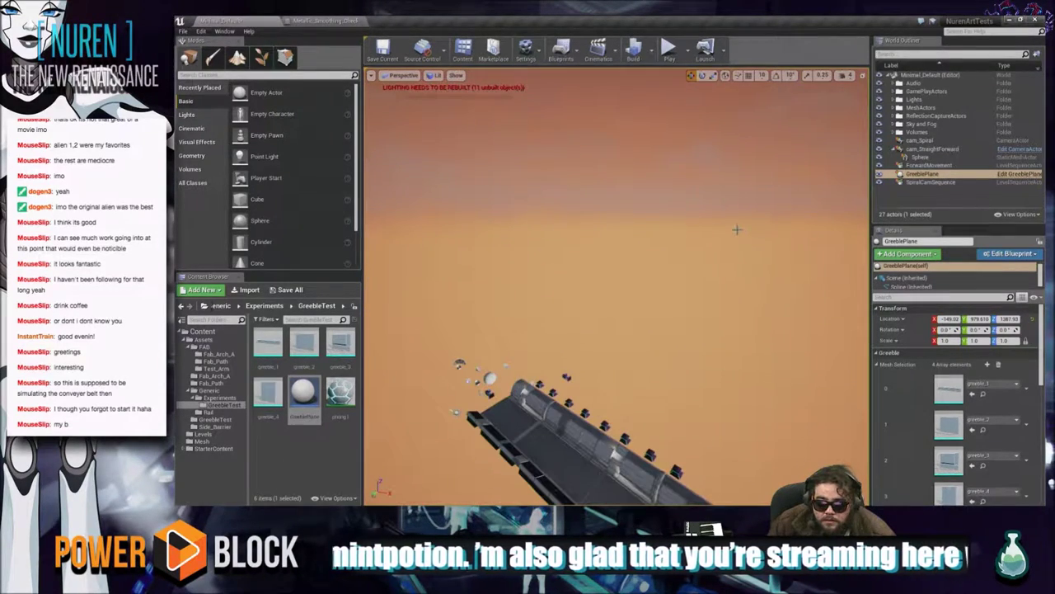
left_click(304, 391)
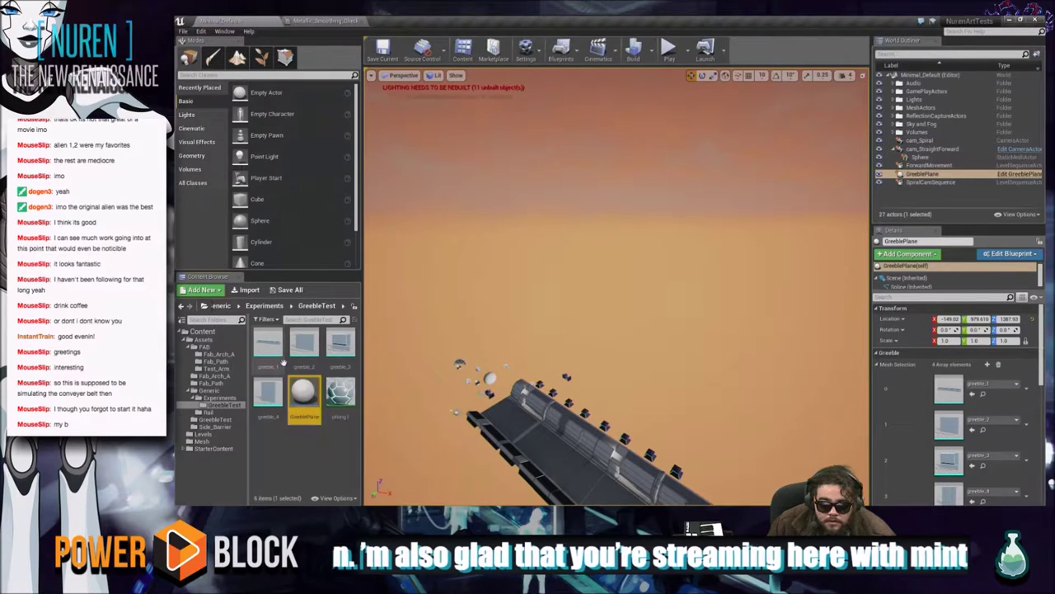
right_click_drag(624, 302, 558, 301)
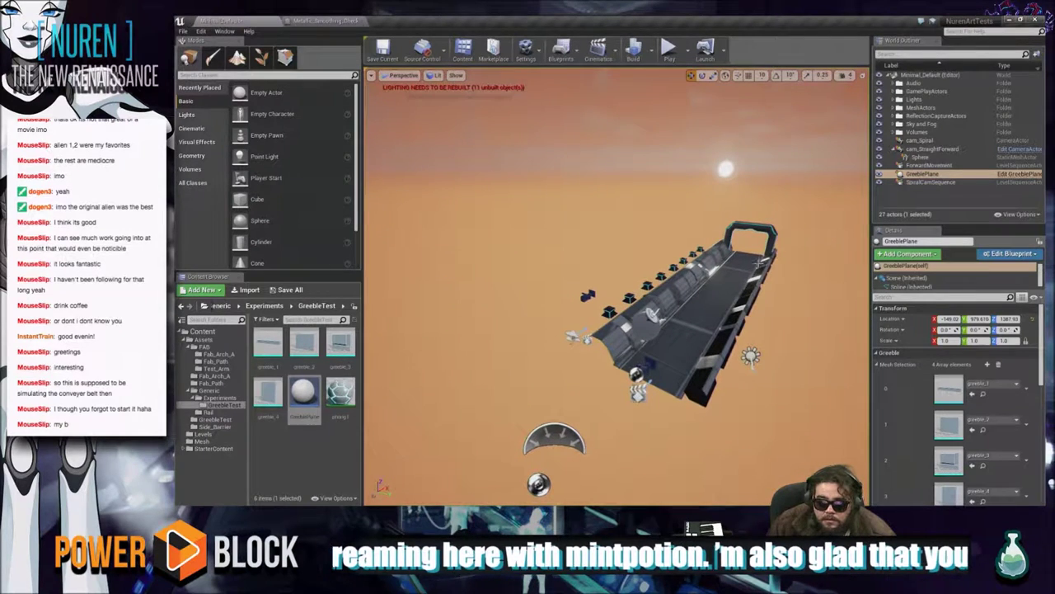
left_click(300, 373)
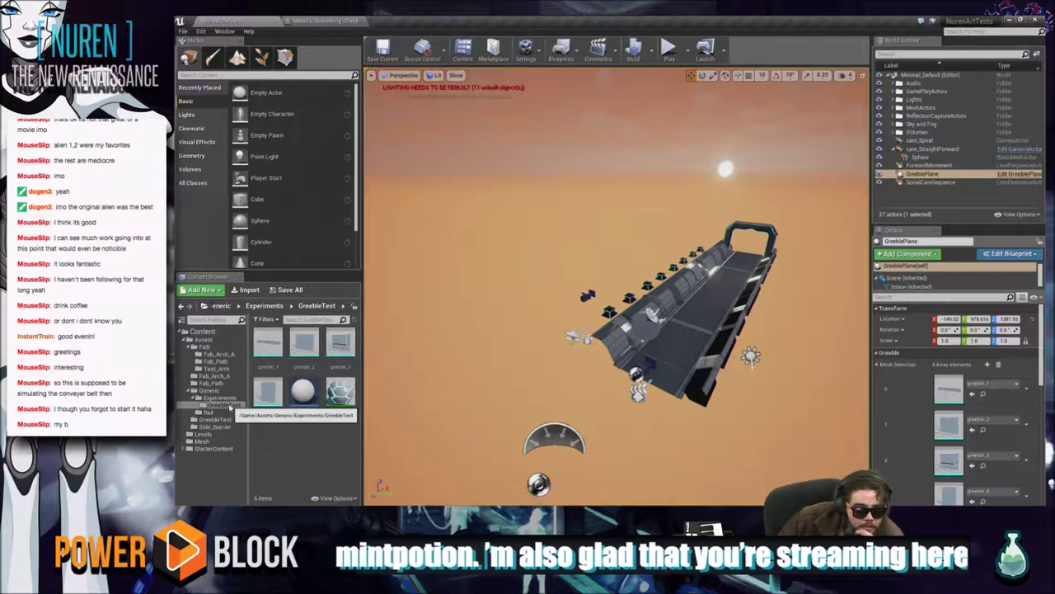
- Place the arm mesh from Test_Arm beside the conveyor, shift and raise it, then show Metallic_Smoothing_Check
left_click(216, 361)
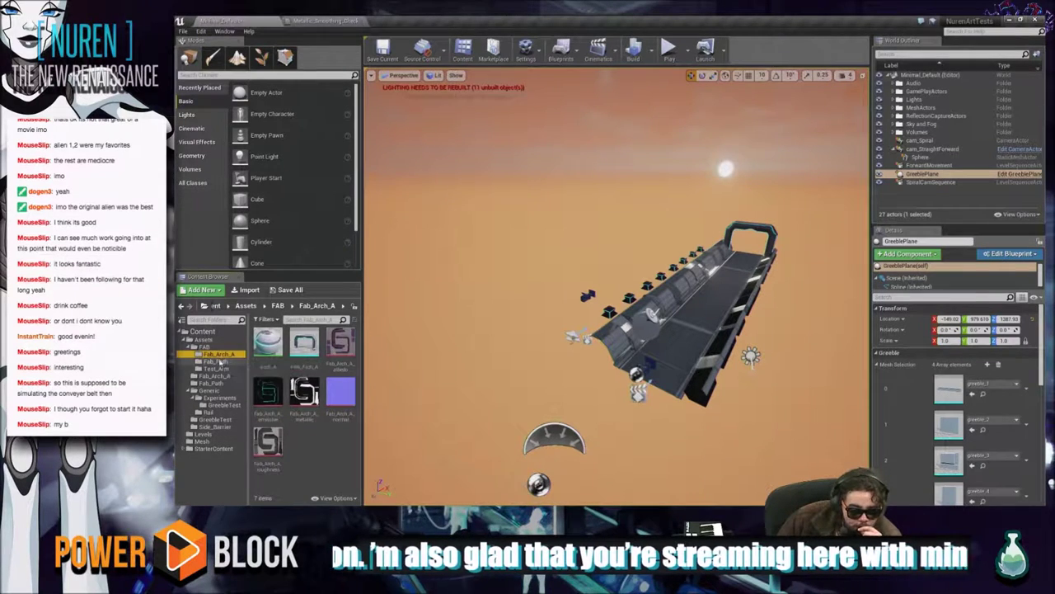
left_click(219, 368)
left_click_drag(266, 342, 676, 363)
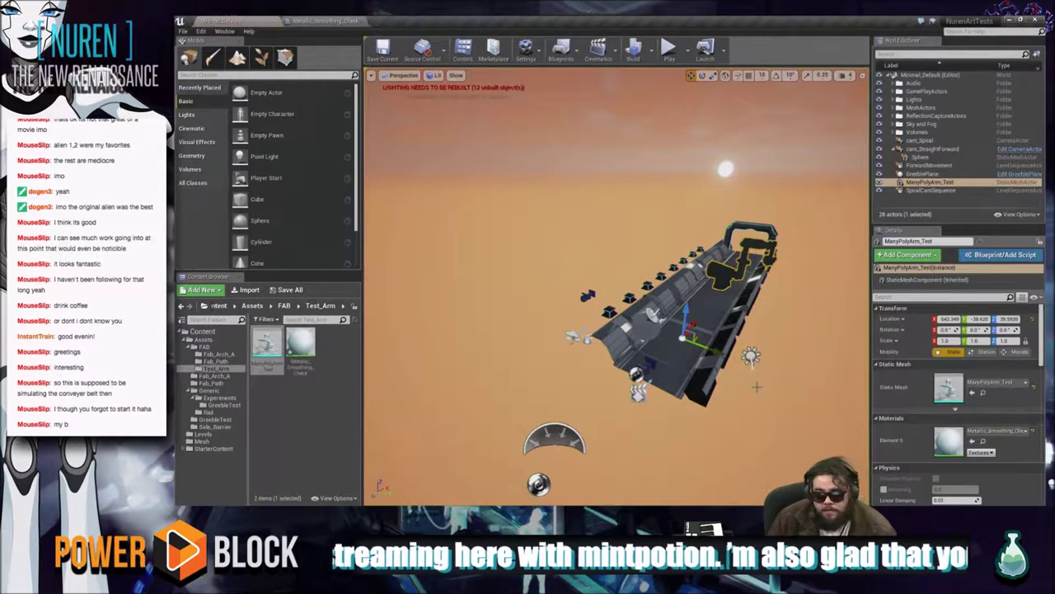
right_click_drag(676, 363, 635, 298)
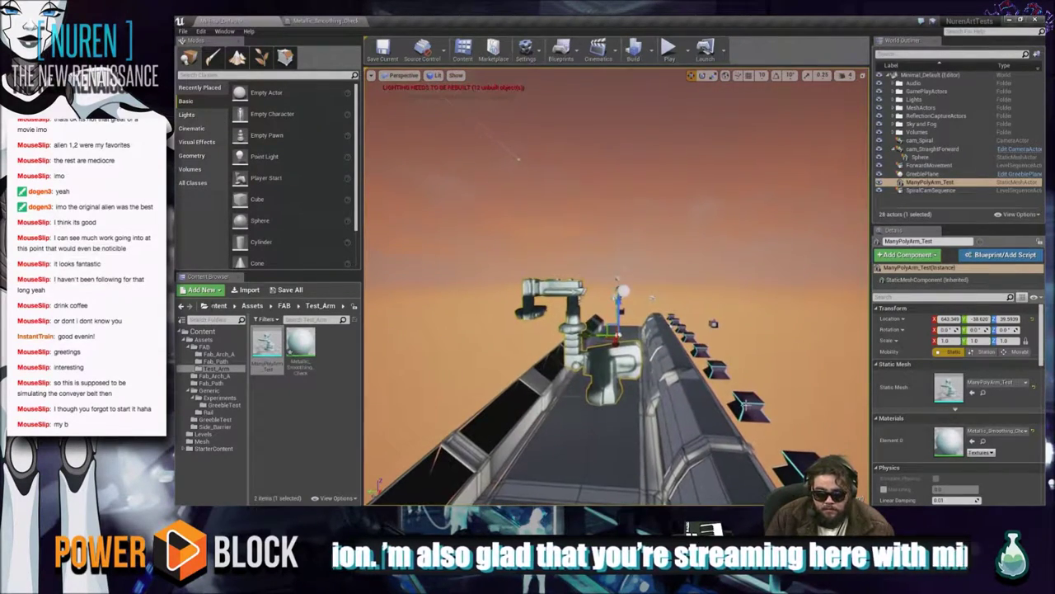
left_click_drag(616, 318, 527, 243)
right_click_drag(506, 290, 506, 290)
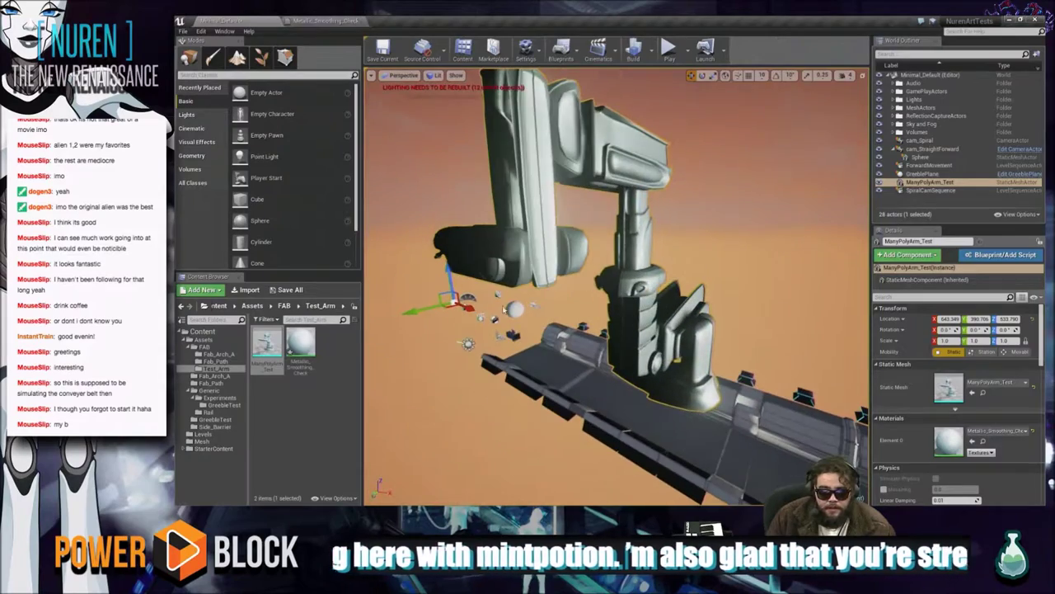
left_click(328, 20)
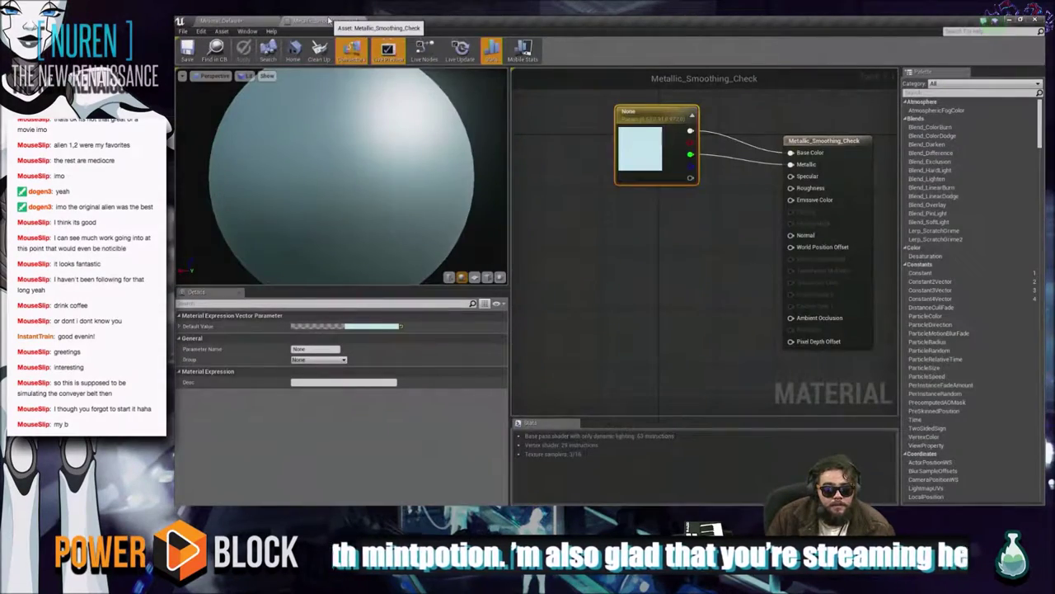
- In Maya LT, return to Object mode and select the base mesh pCube130
left_click(363, 31)
key("alt+Tab")
left_click(528, 231)
left_click(461, 227)
scroll(467, 247, "up", 2)
scroll(577, 239, "up", 3)
right_click_drag(578, 239, 636, 241)
left_click(636, 241)
scroll(635, 241, "down", 6)
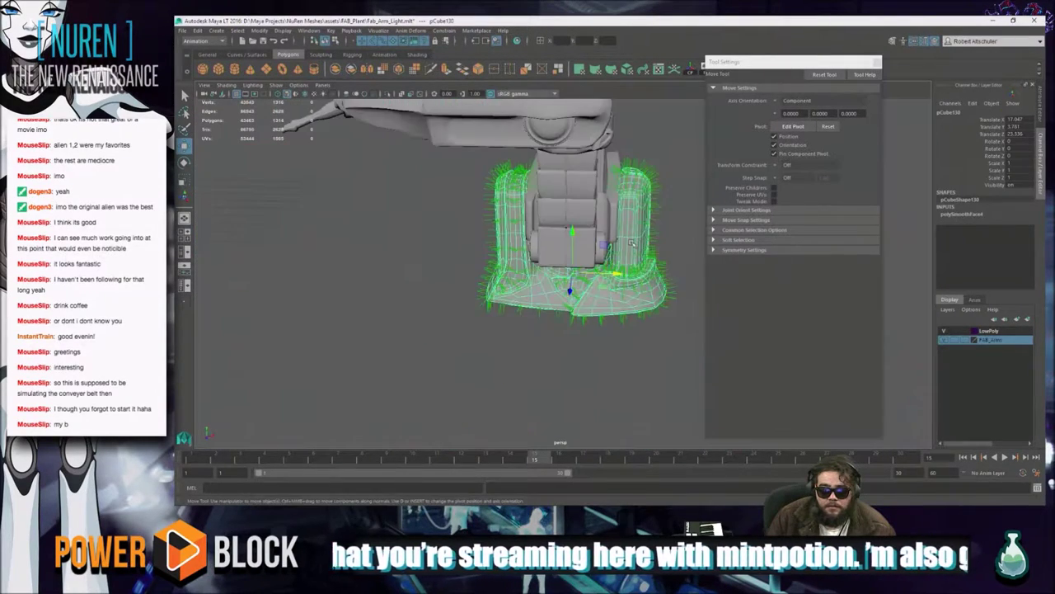
- Toggle off Display > Polygons > Face Normals and deselect the base mesh
left_click(282, 31)
mouse_move(339, 164)
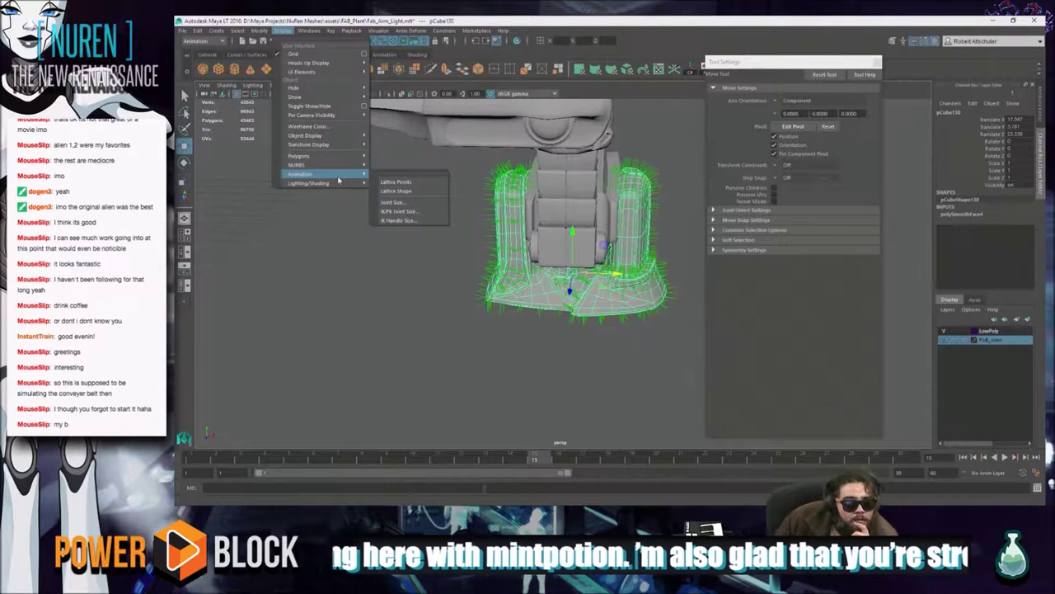
mouse_move(340, 146)
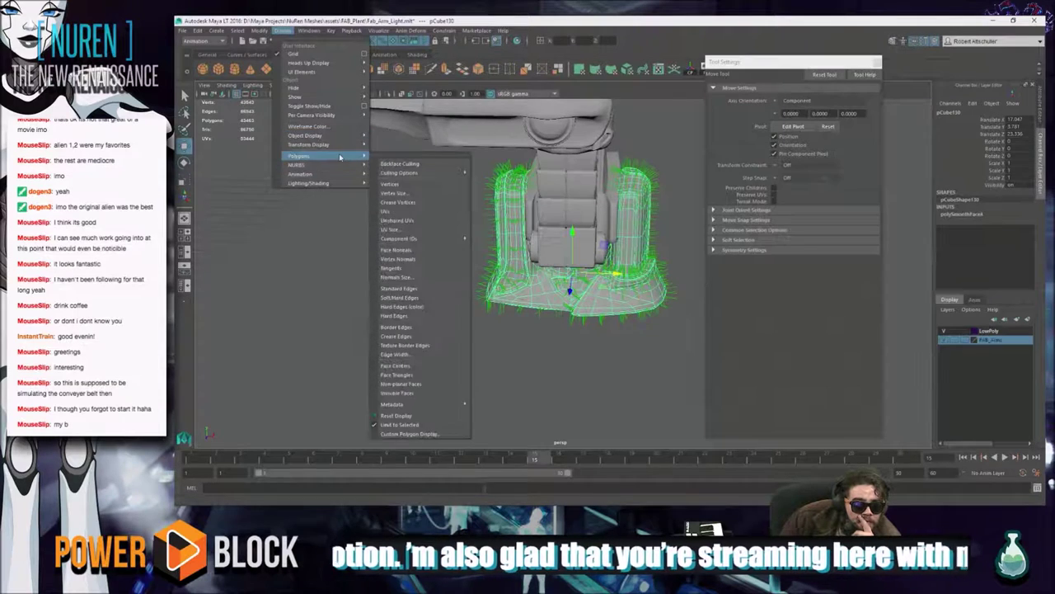
mouse_move(337, 122)
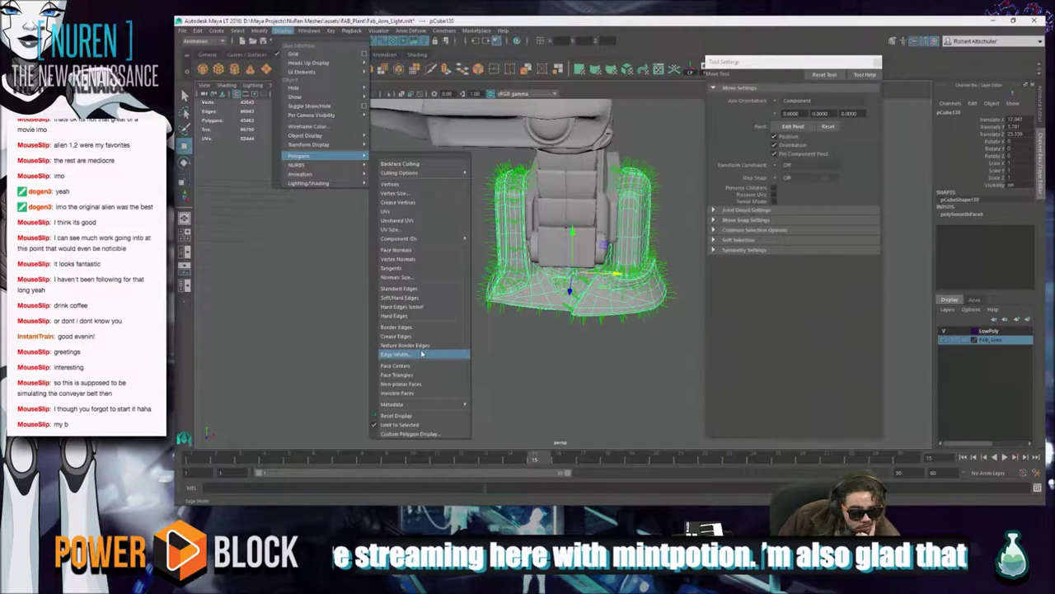
left_click(412, 250)
left_click(423, 297)
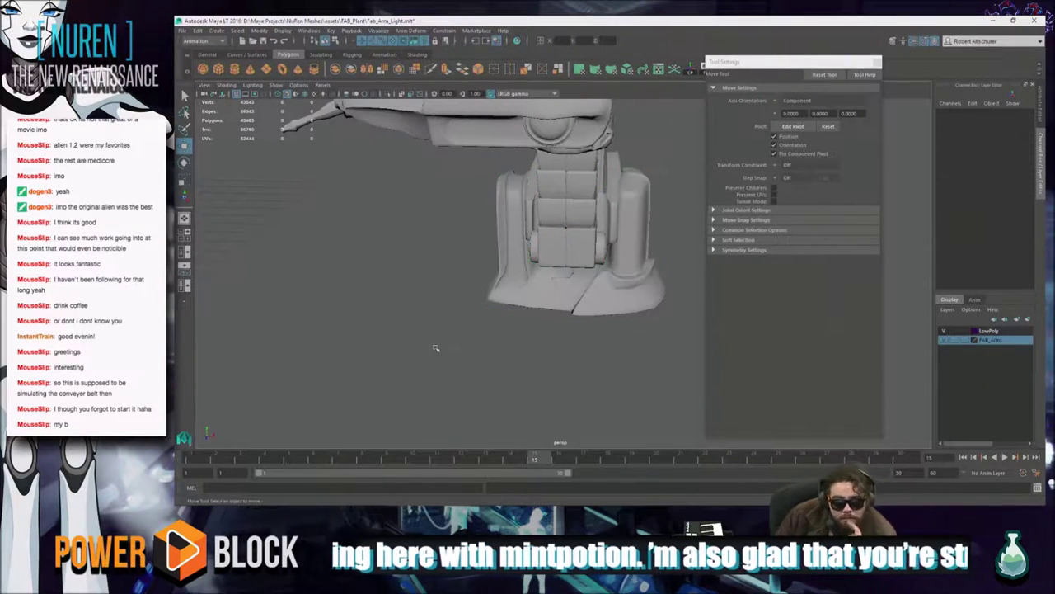
- Marquee-select every part of the right-hand robot arm copy
left_click_drag(492, 333, 582, 338, "alt")
left_click(545, 274)
scroll(520, 277, "down", 10)
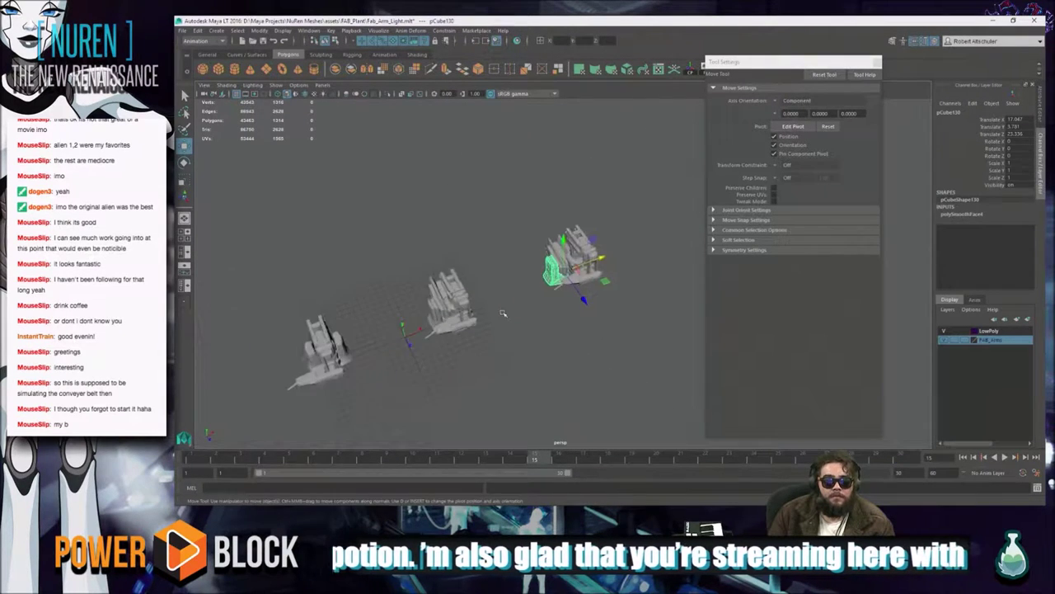
left_click_drag(512, 177, 636, 359)
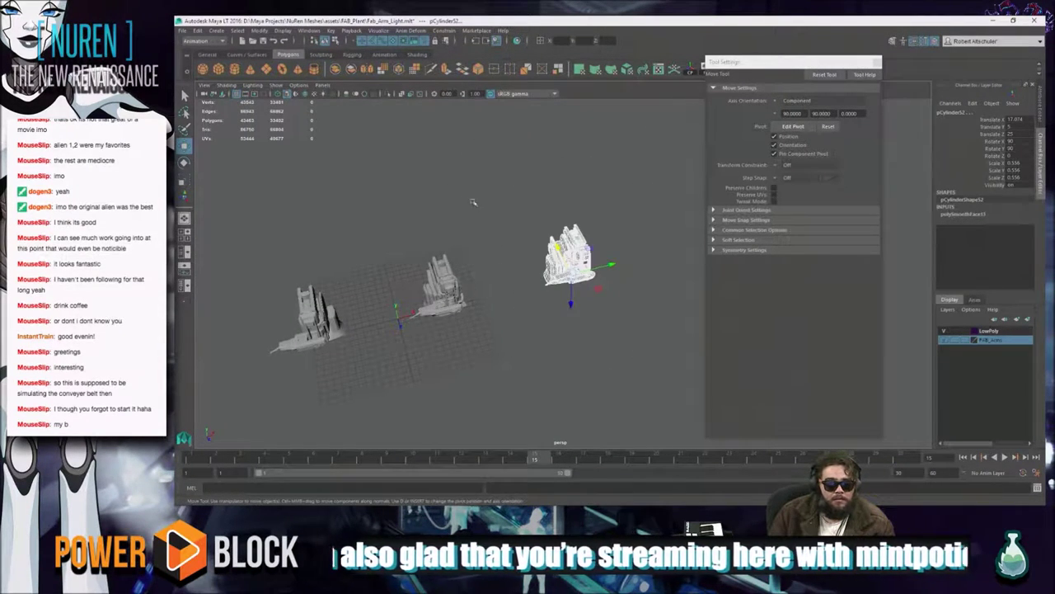
left_click(260, 30)
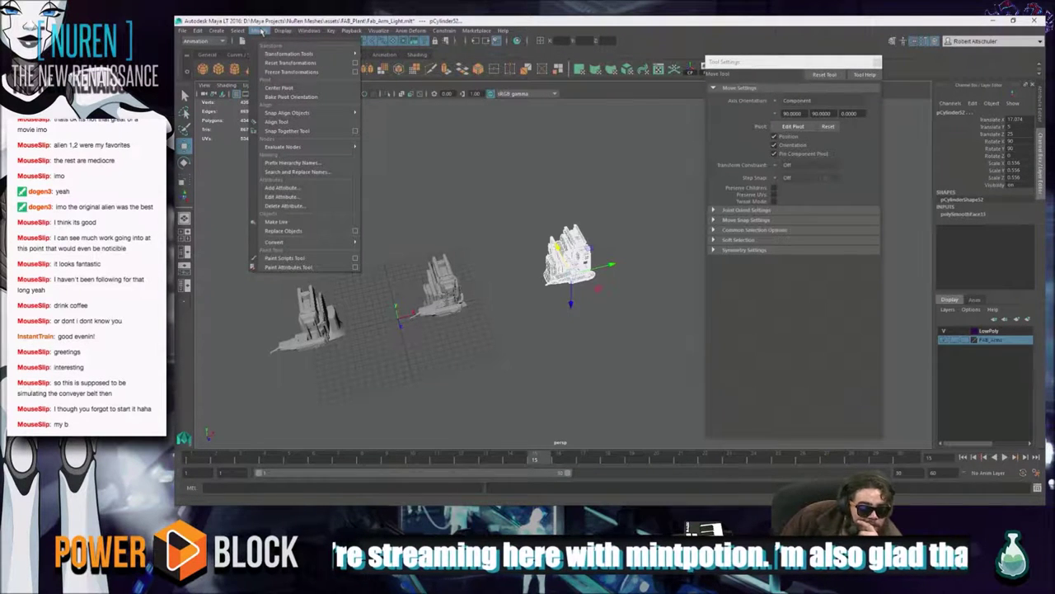
- Look through Maya LT's Display, Windows and Select menus, then switch to the Discord browser window
mouse_move(275, 30)
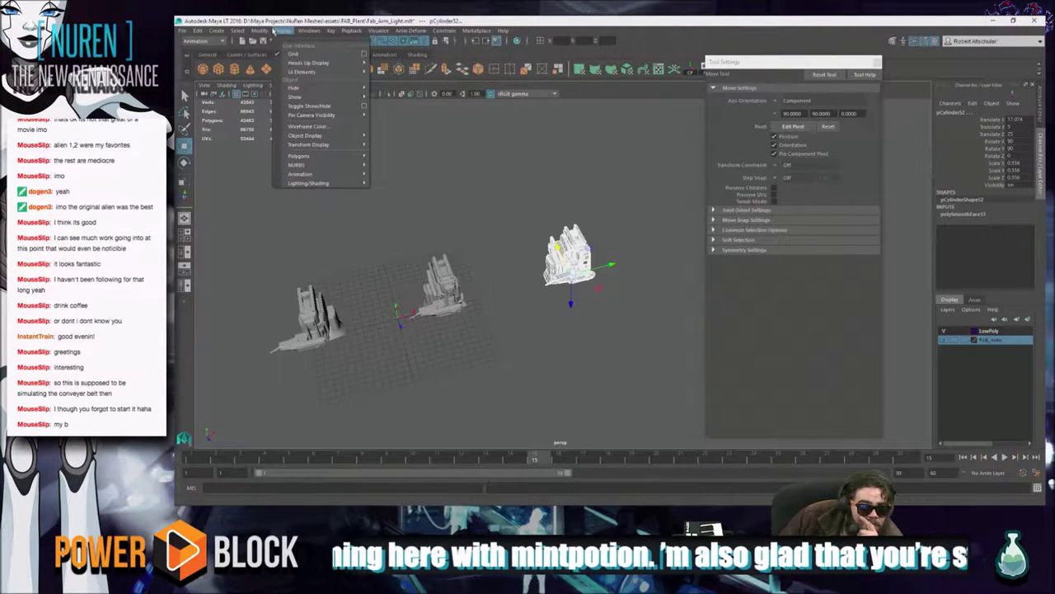
mouse_move(314, 33)
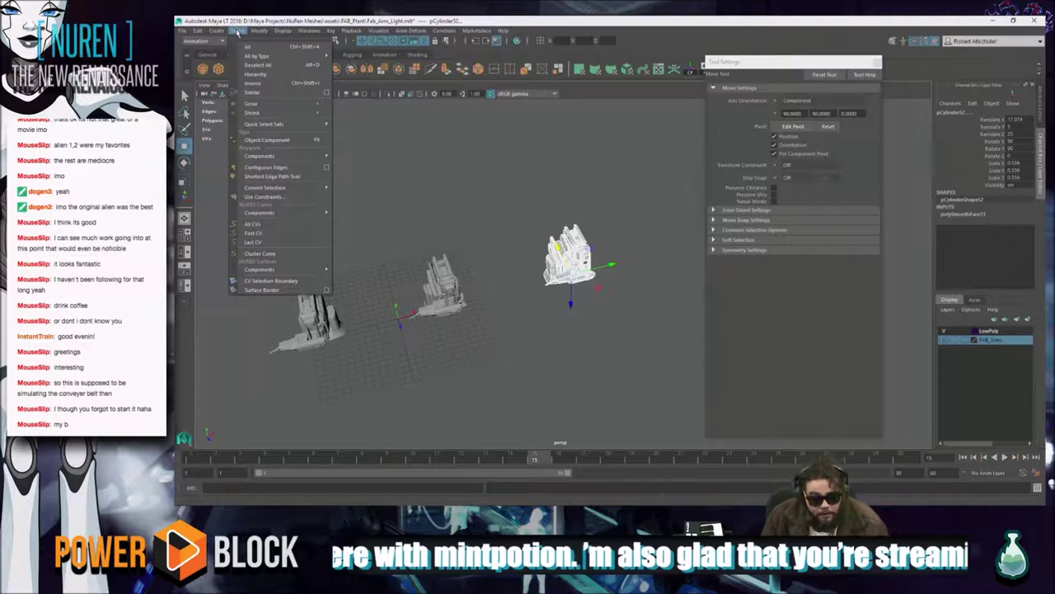
mouse_move(264, 155)
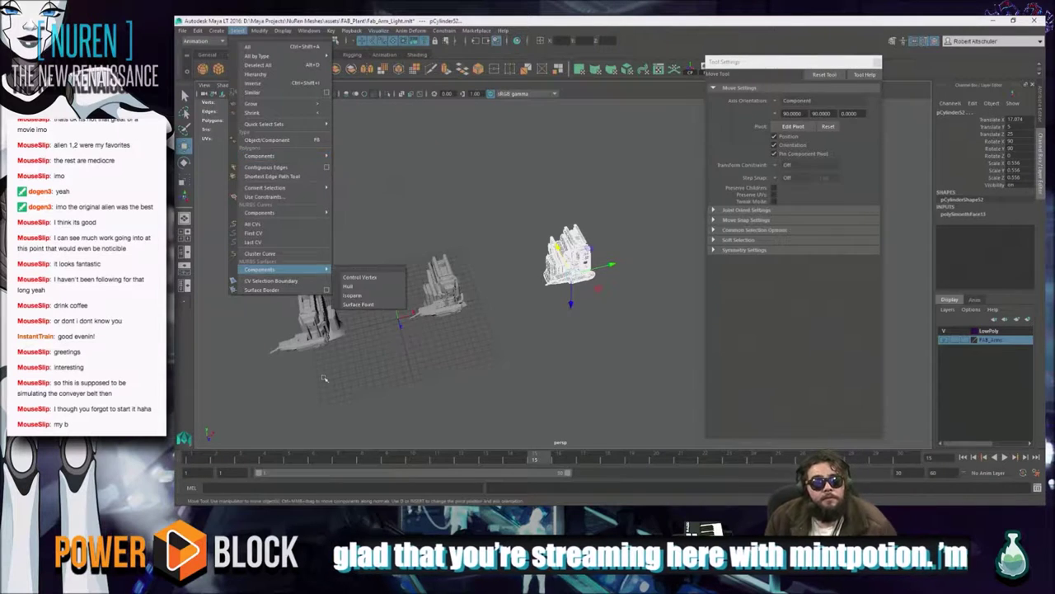
mouse_move(283, 123)
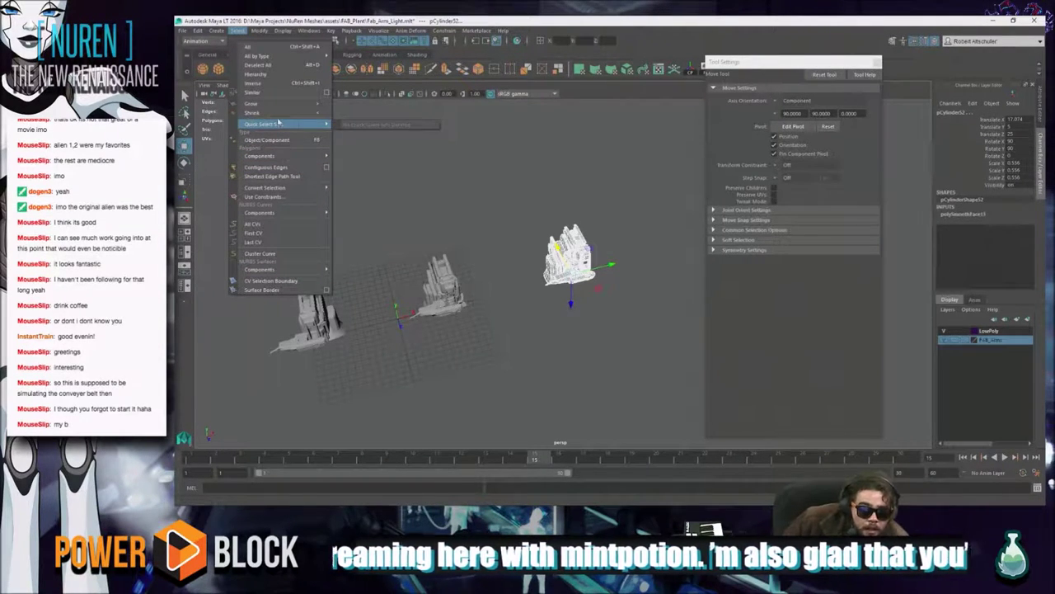
mouse_move(278, 189)
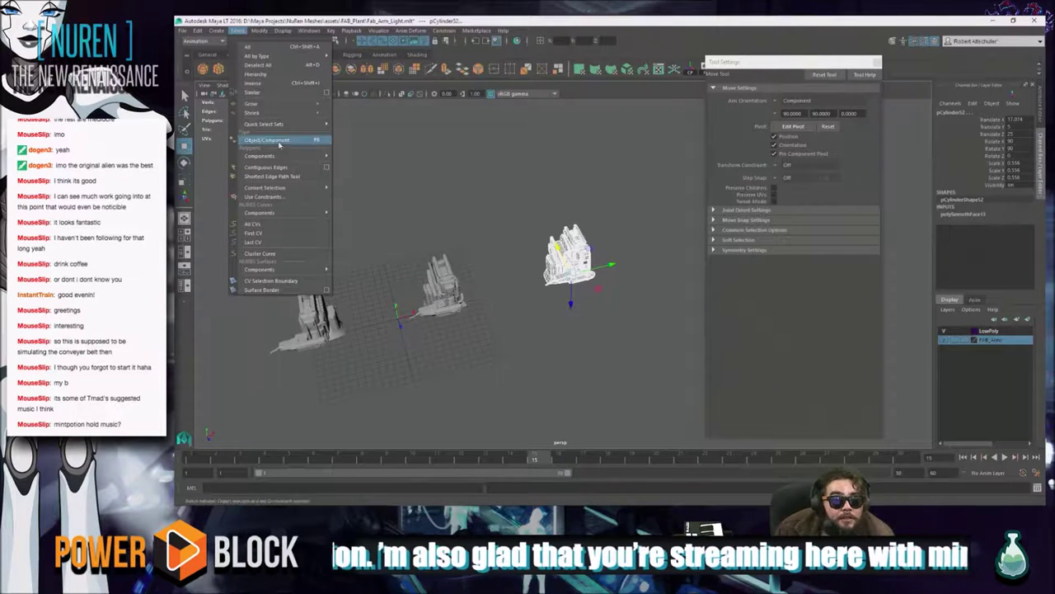
key("alt+Tab")
key("alt+Tab")
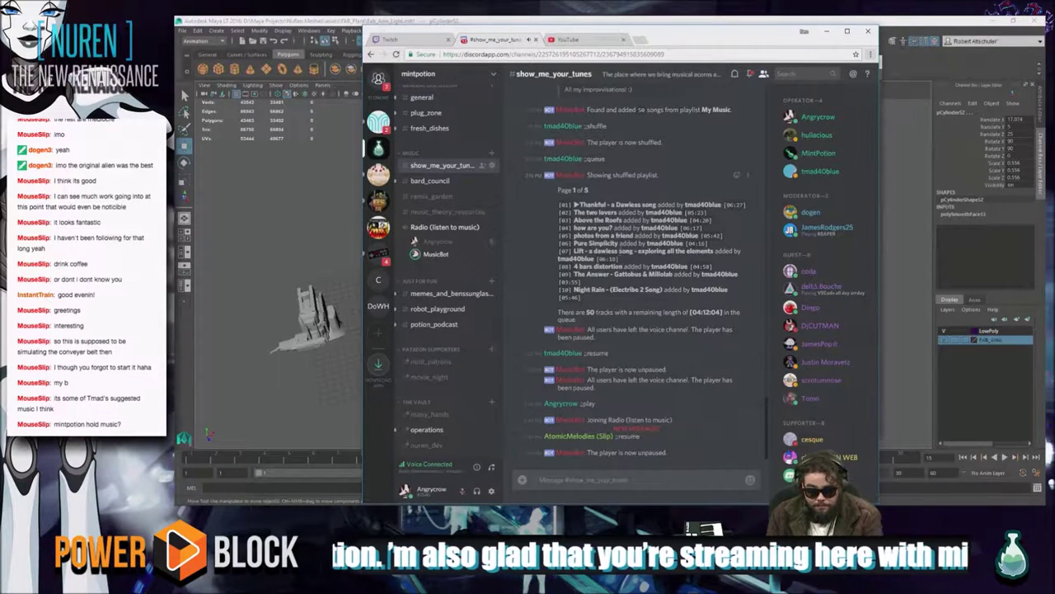
- Back in Maya LT, close the Tool Settings panel
key("alt+Tab")
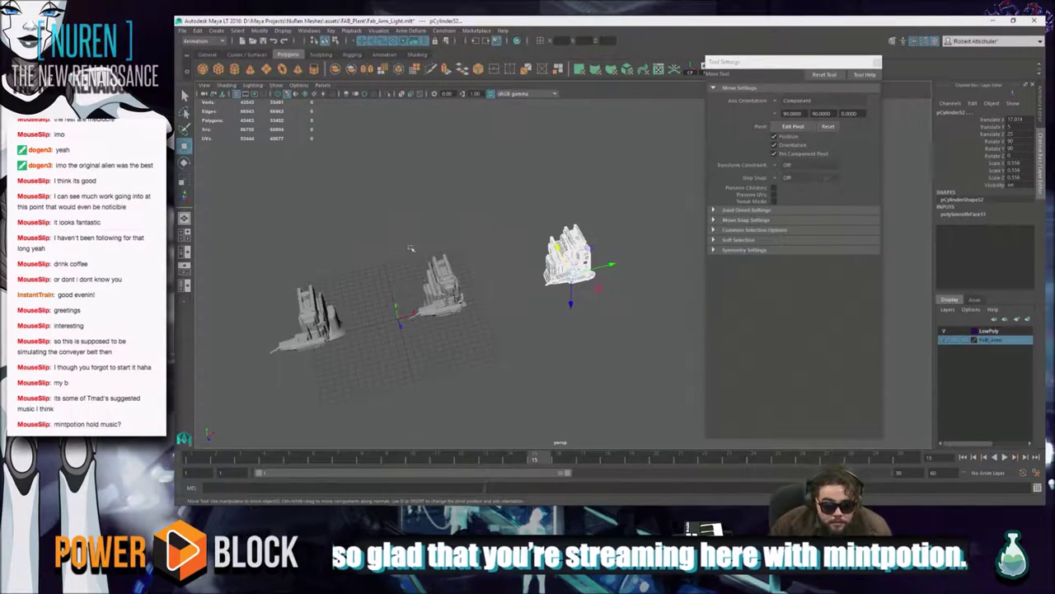
left_click(869, 65)
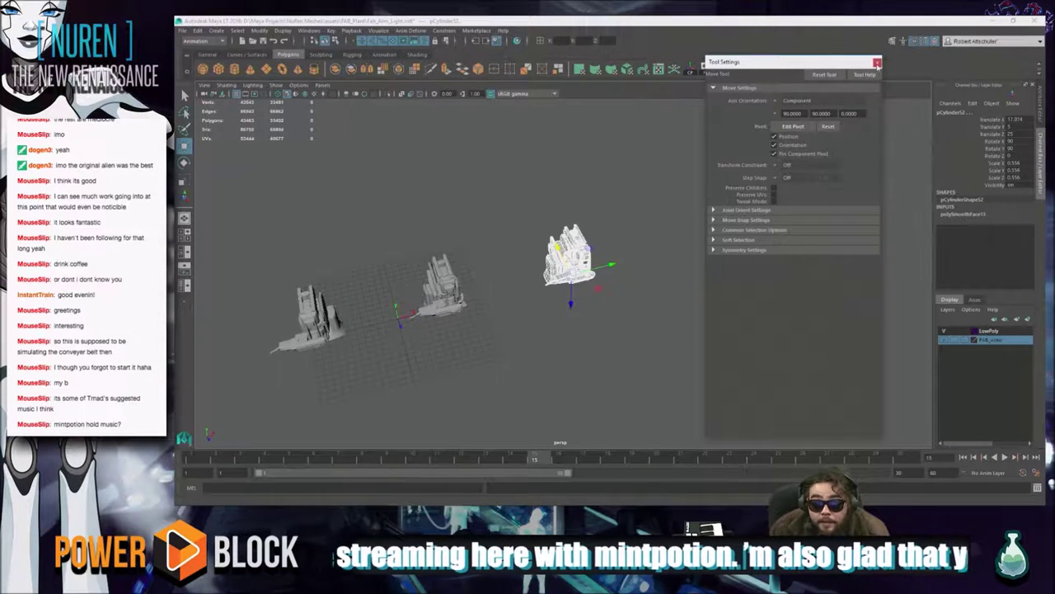
left_click(877, 63)
- Bake the right arm's pivot orientation, then marquee-reselect all parts of the arm
left_click(256, 30)
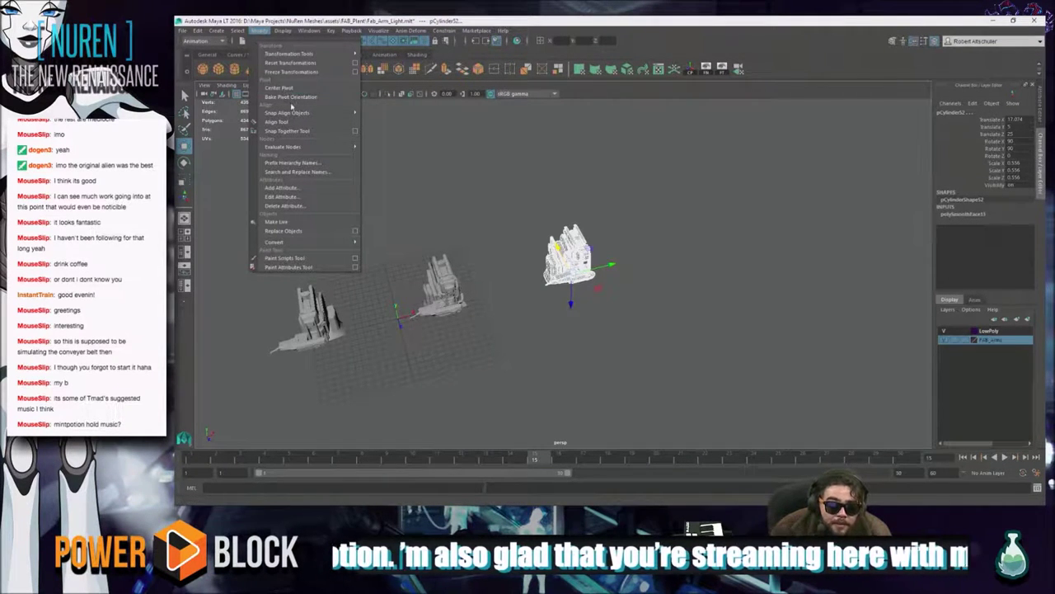
left_click(309, 99)
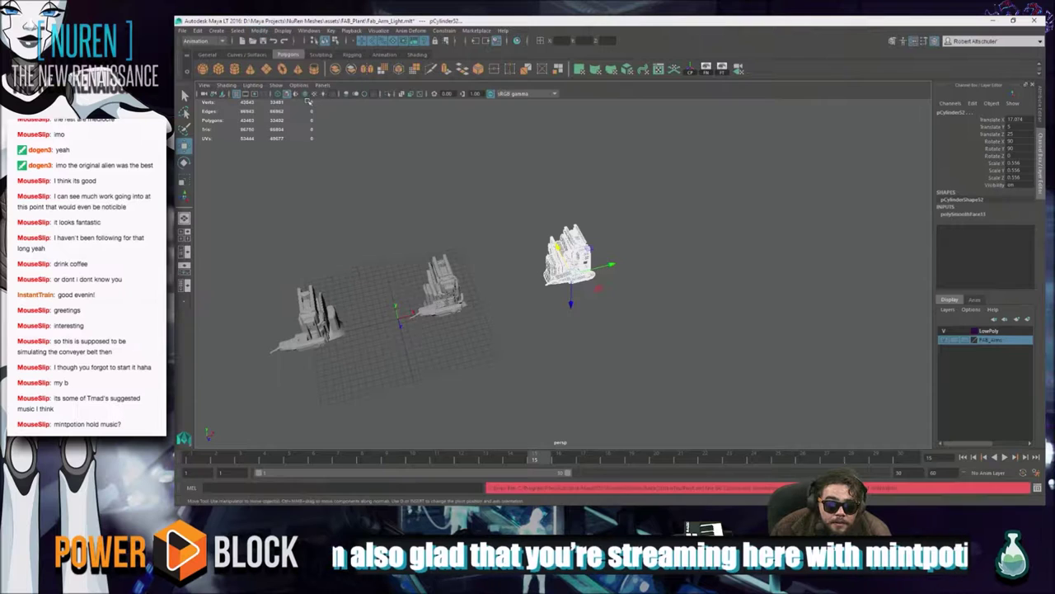
left_click(482, 259)
left_click_drag(530, 206, 701, 319)
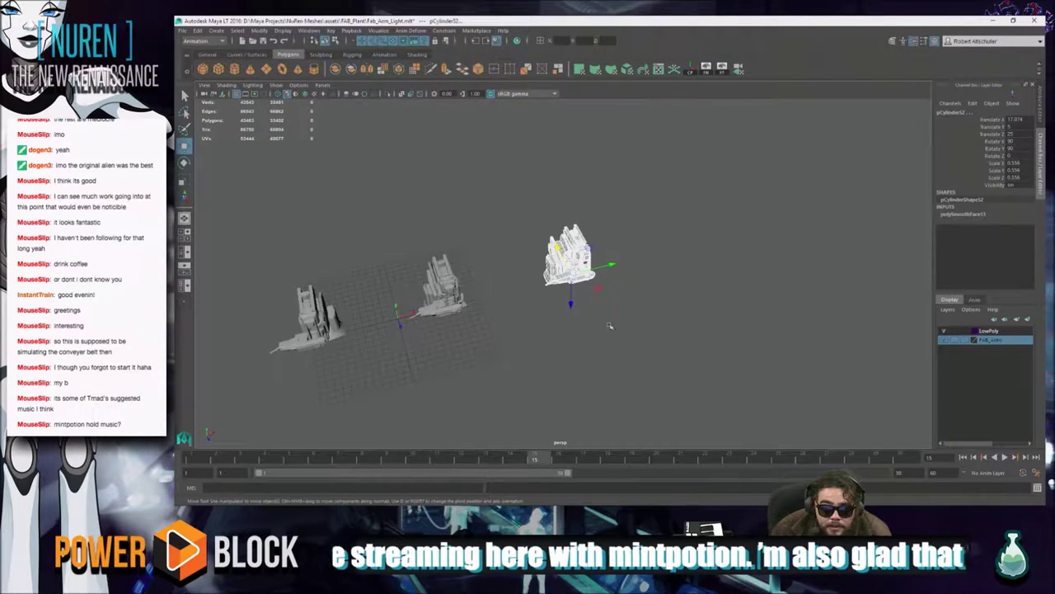
- Revisit the Modify menu, then switch back to Discord
left_click(262, 31)
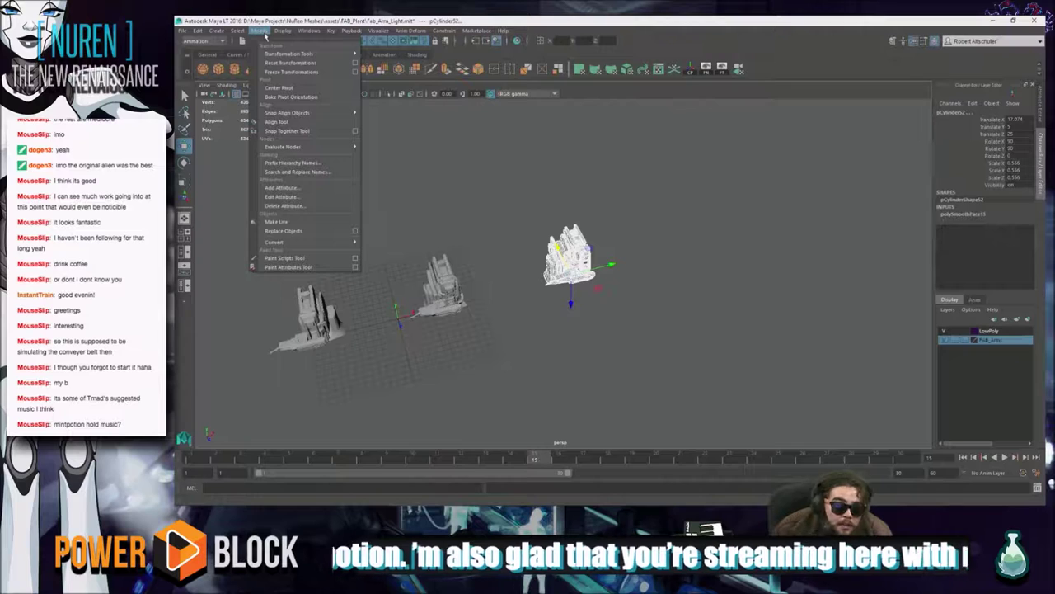
mouse_move(283, 31)
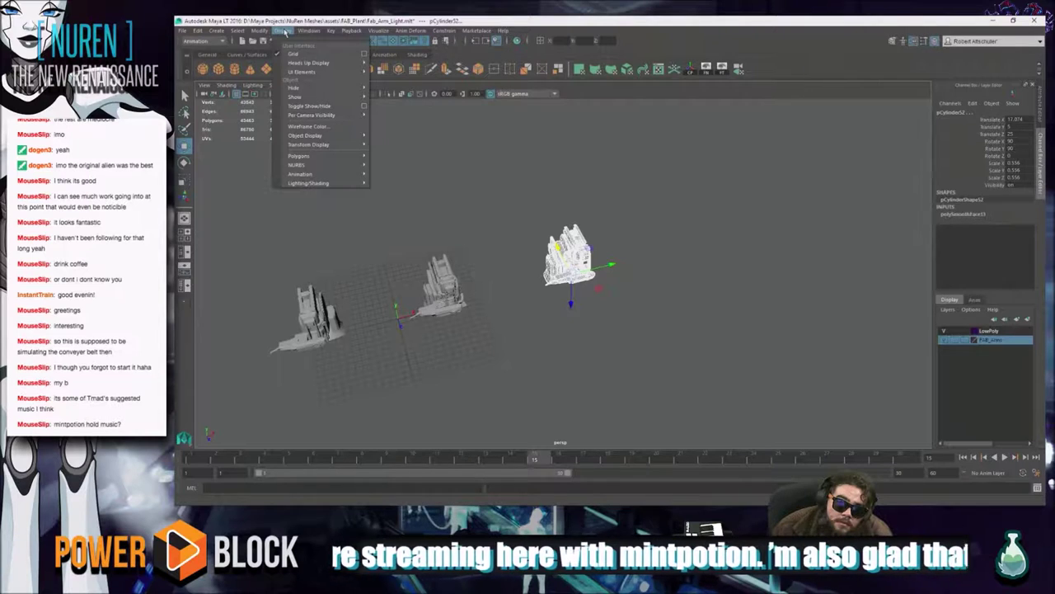
key("alt+Tab")
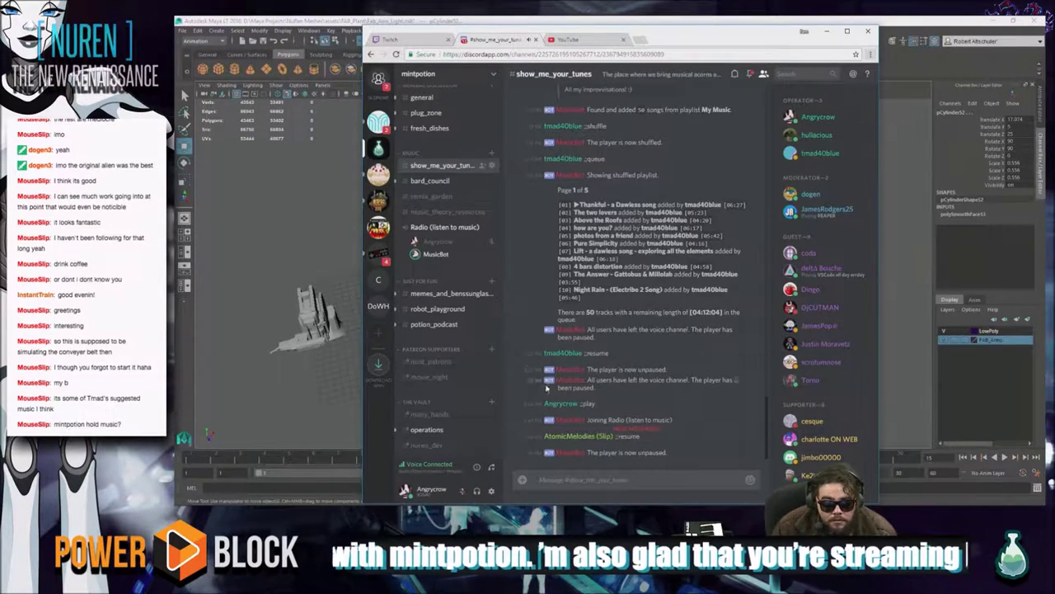
- Click into the #show_me_your_tunes message box, then return to Maya LT
left_click(629, 476)
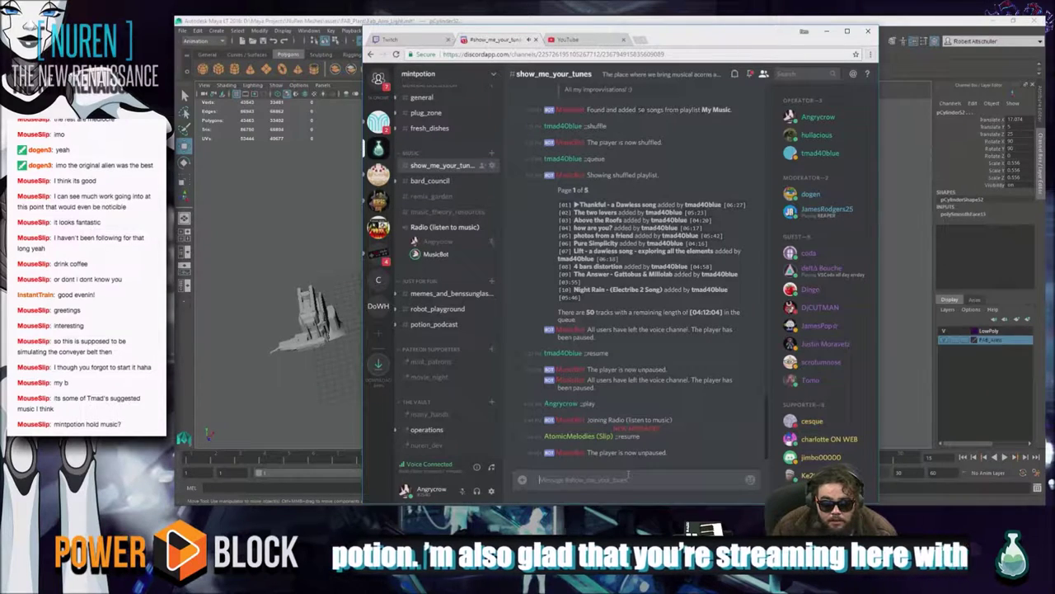
key("alt+Tab")
key("alt+Tab")
key("alt+Tab")
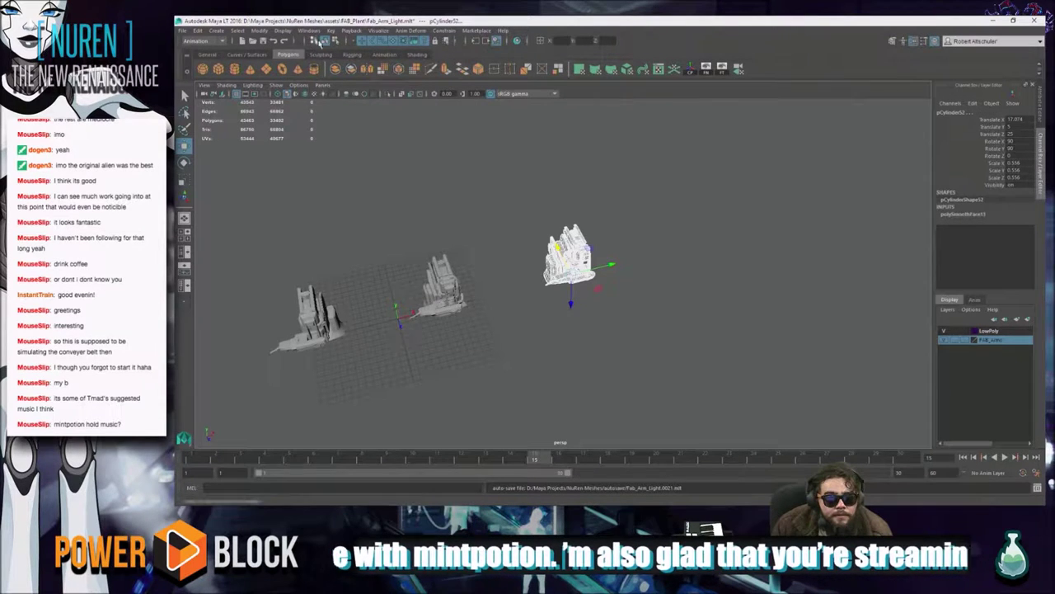
- Change the menu set from Animation to Modeling and open the Mesh menu
left_click(318, 32)
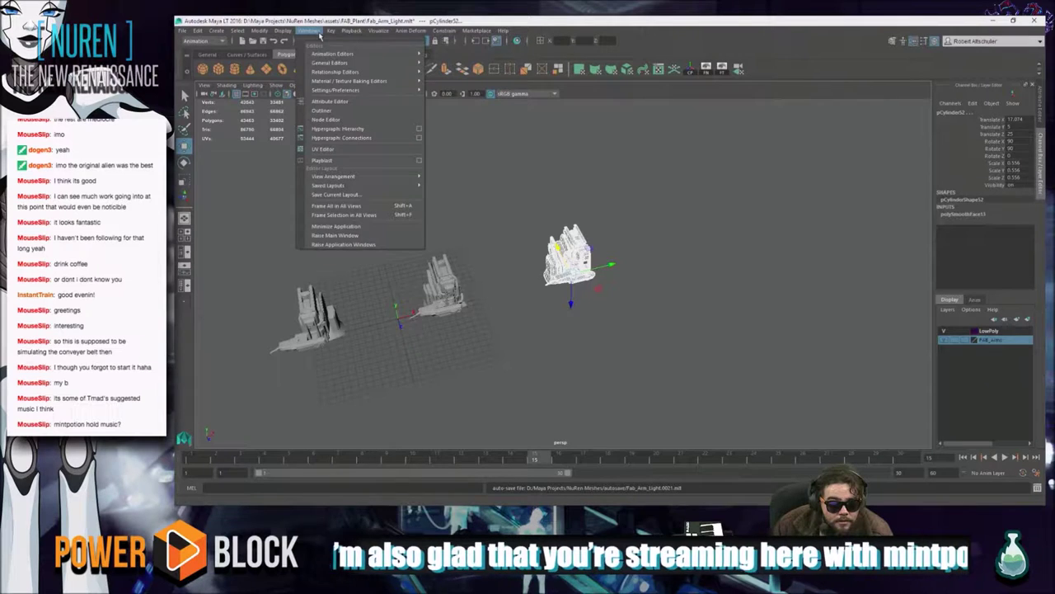
left_click(219, 39)
left_click(206, 50)
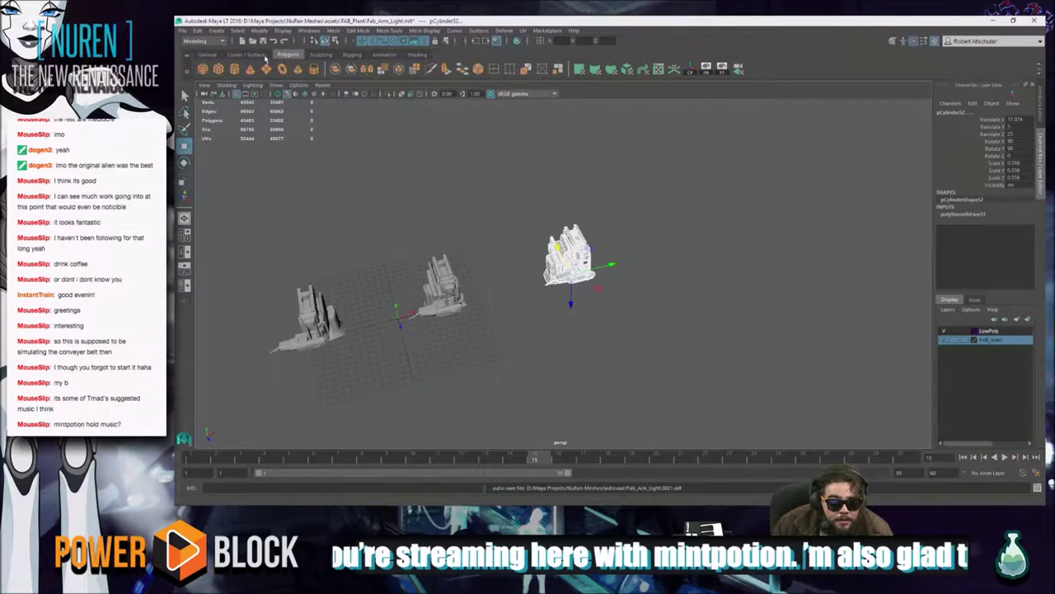
left_click(337, 31)
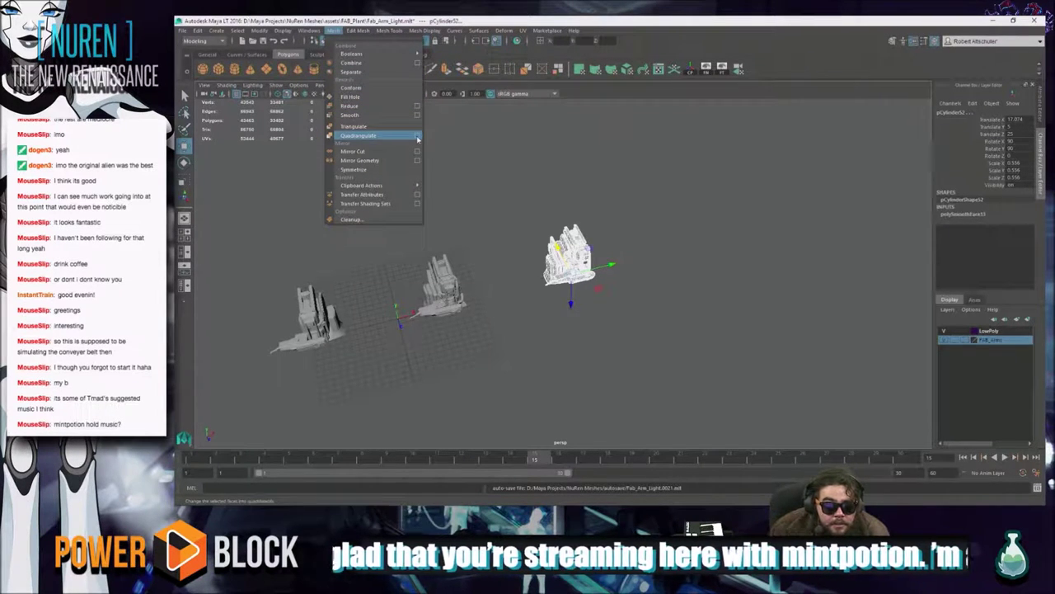
- Open Mesh Cleanup options, enlarge the window, and set cleanup to select matching polygons
left_click(403, 220)
left_click_drag(518, 221, 707, 54)
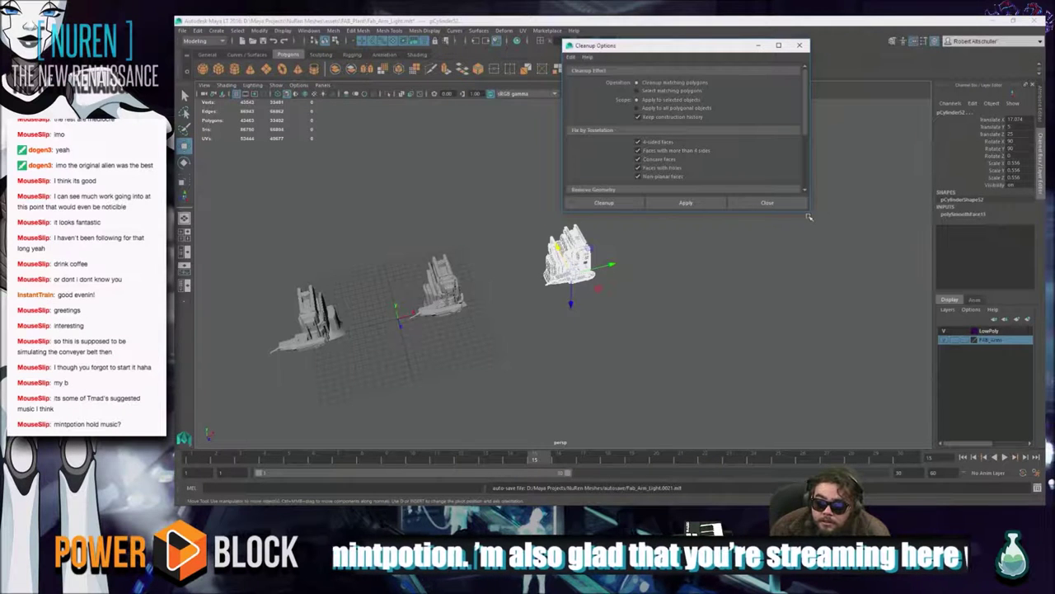
left_click_drag(809, 211, 944, 328)
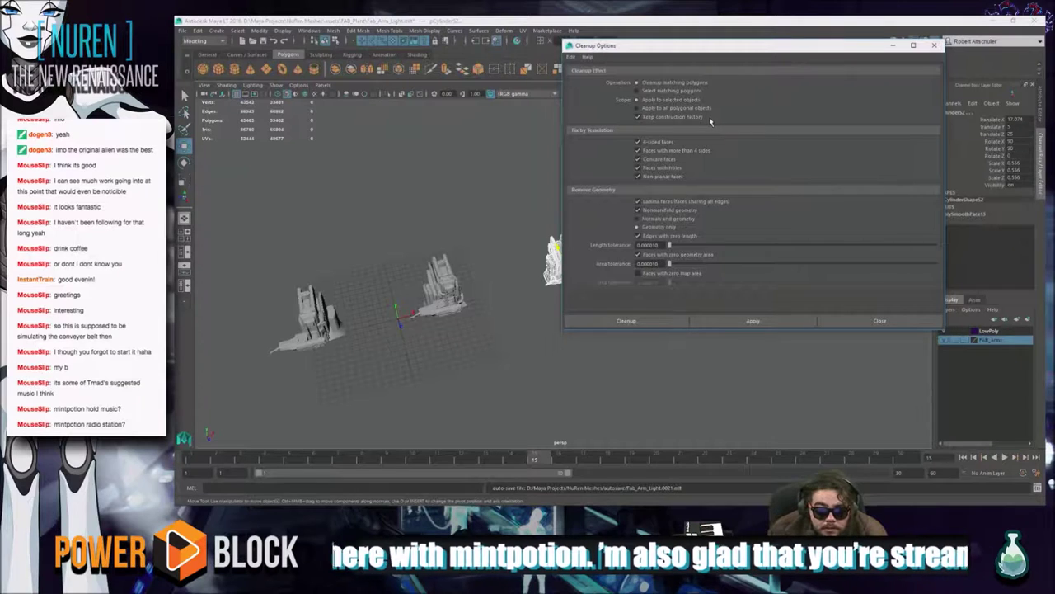
left_click(639, 91)
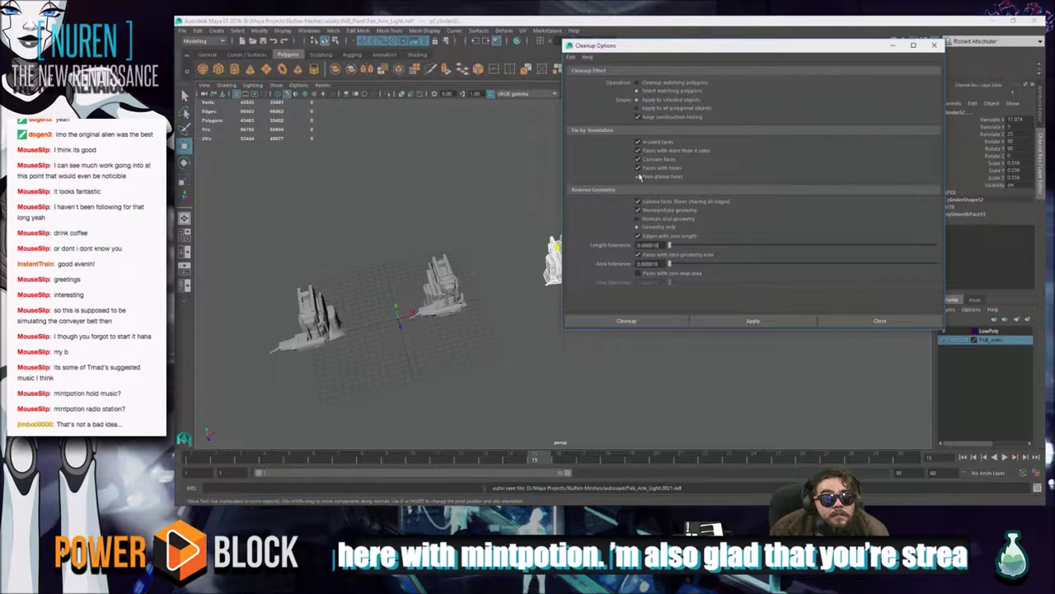
- Settle the Cleanup Options window right of the viewport, then switch to Discord
left_click_drag(695, 49, 675, 83)
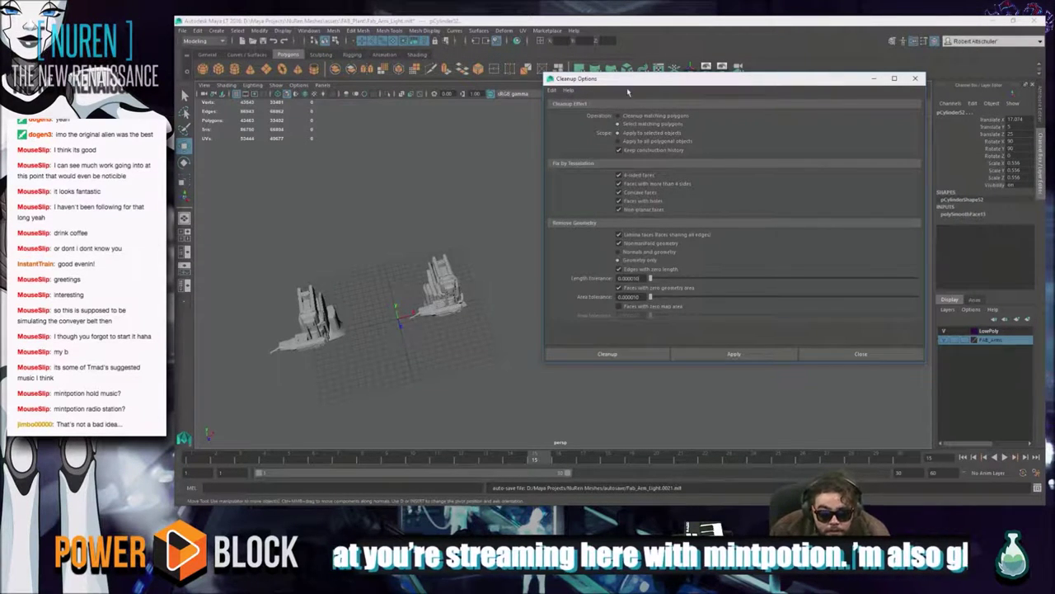
left_click_drag(630, 83, 632, 109)
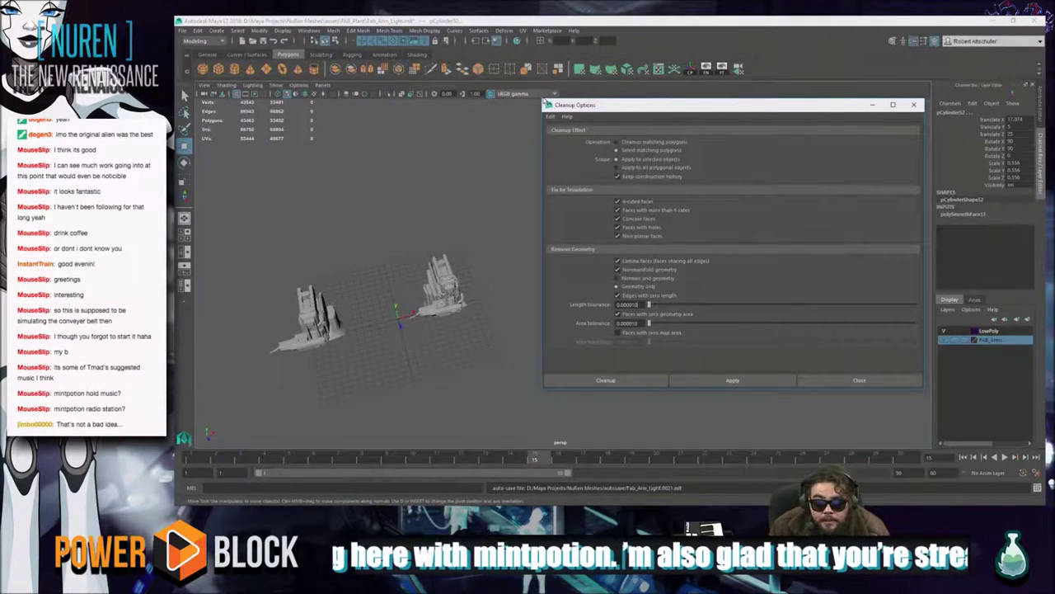
left_click_drag(561, 105, 628, 72)
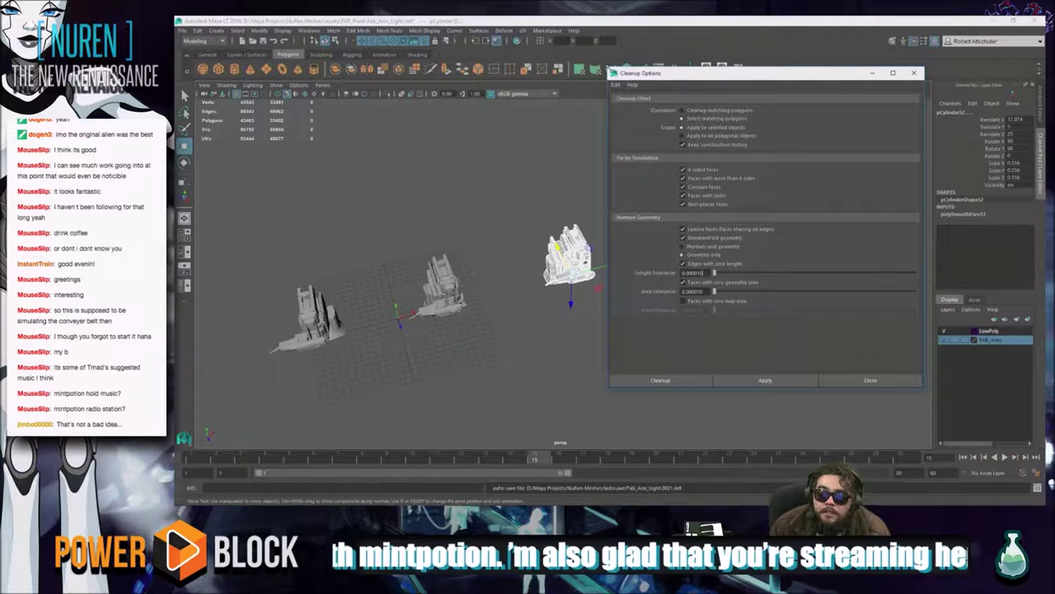
left_click_drag(756, 79, 749, 111)
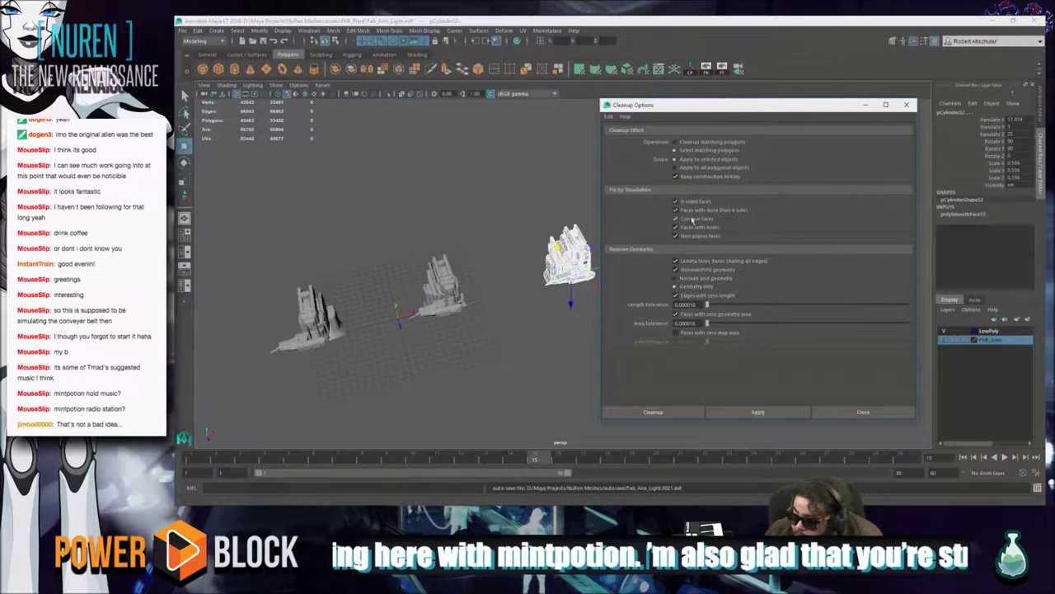
key("alt+Tab")
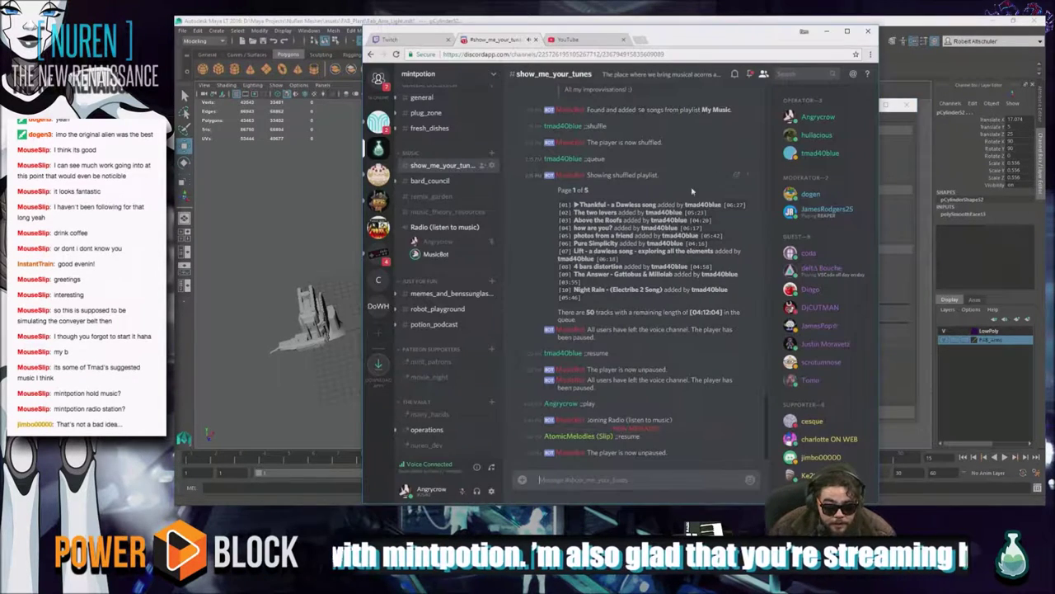
scroll(488, 352, "down", 2)
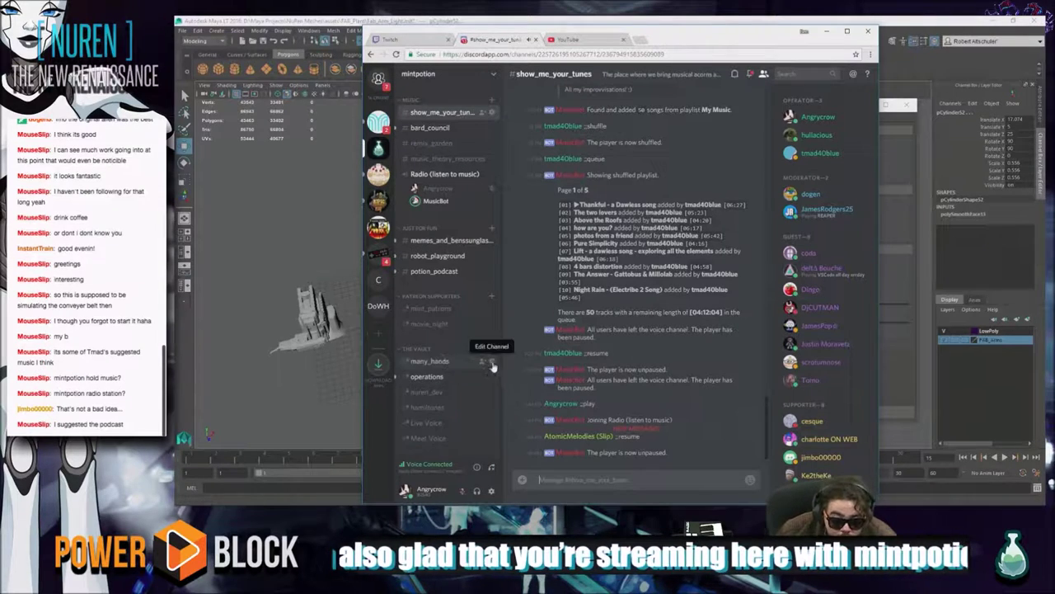
key("alt+Tab")
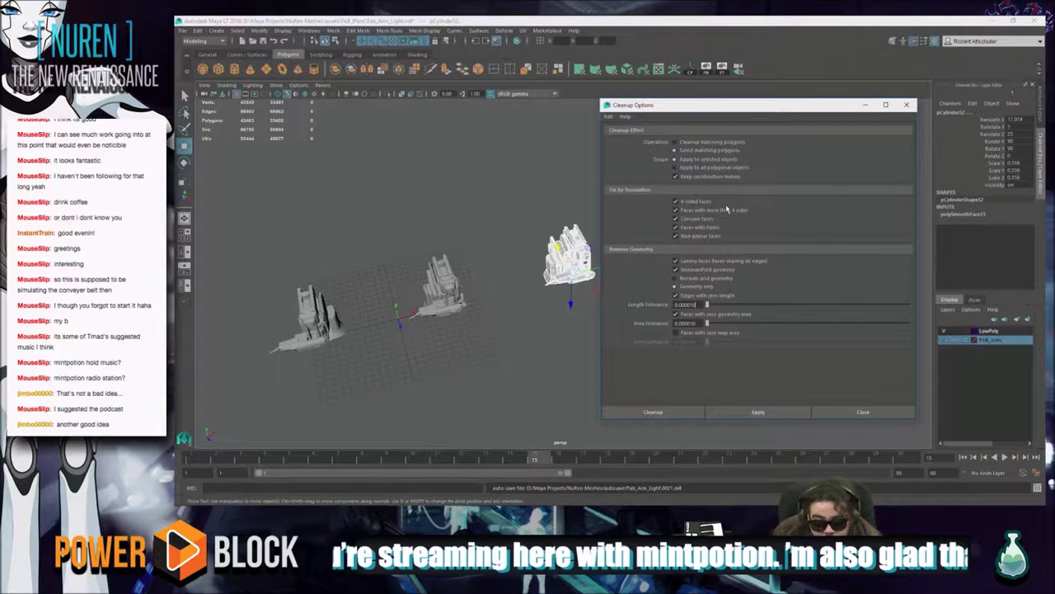
key("XF86AudioLowerVolume")
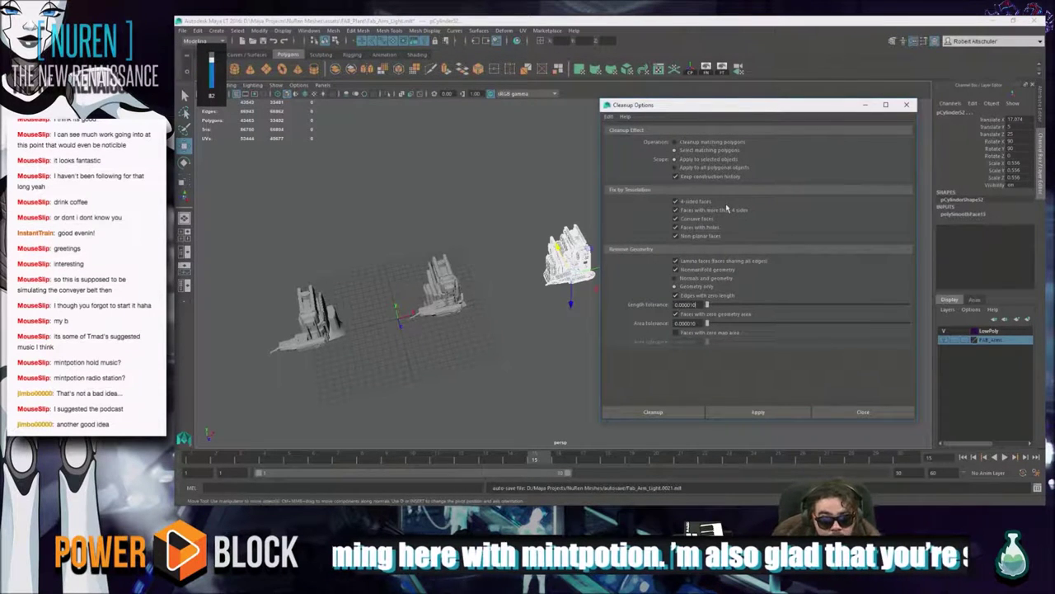
key("alt+Tab")
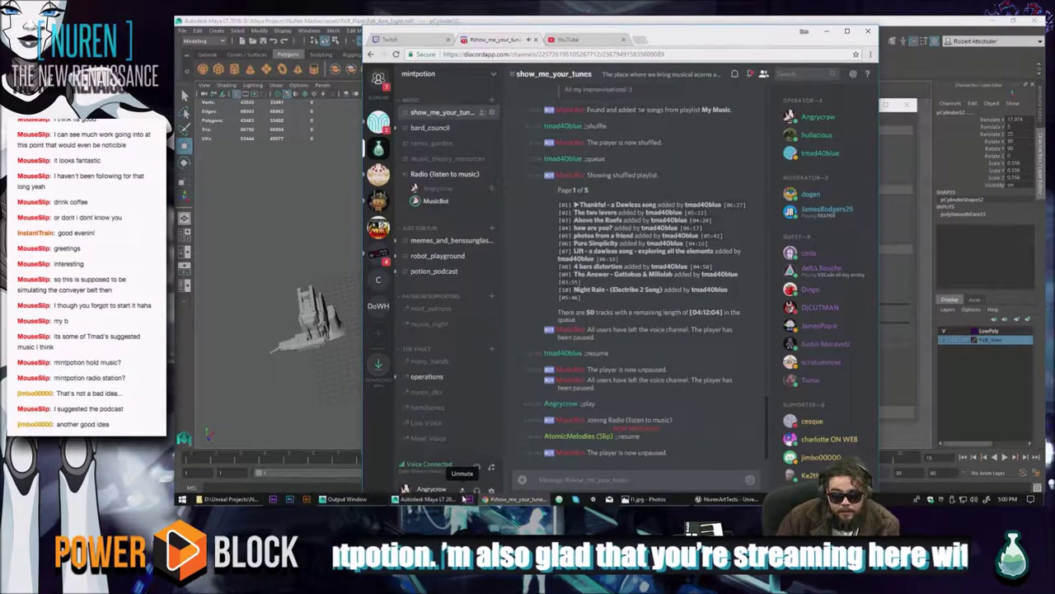
- Unmute the mic, allow browser microphone access, review the Voice & Video input device, then return to Maya
left_click(477, 467)
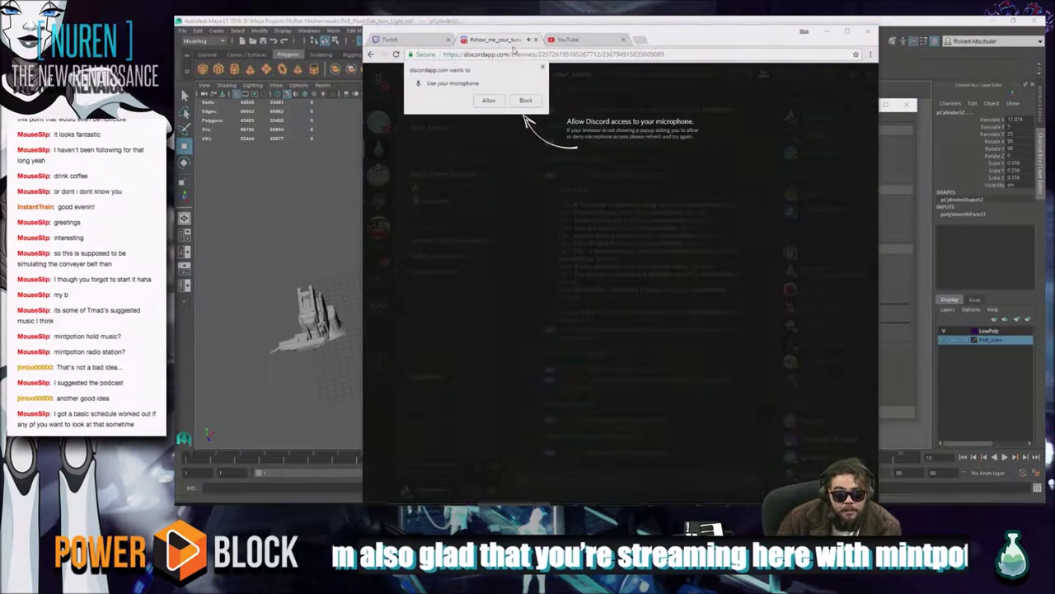
left_click(491, 101)
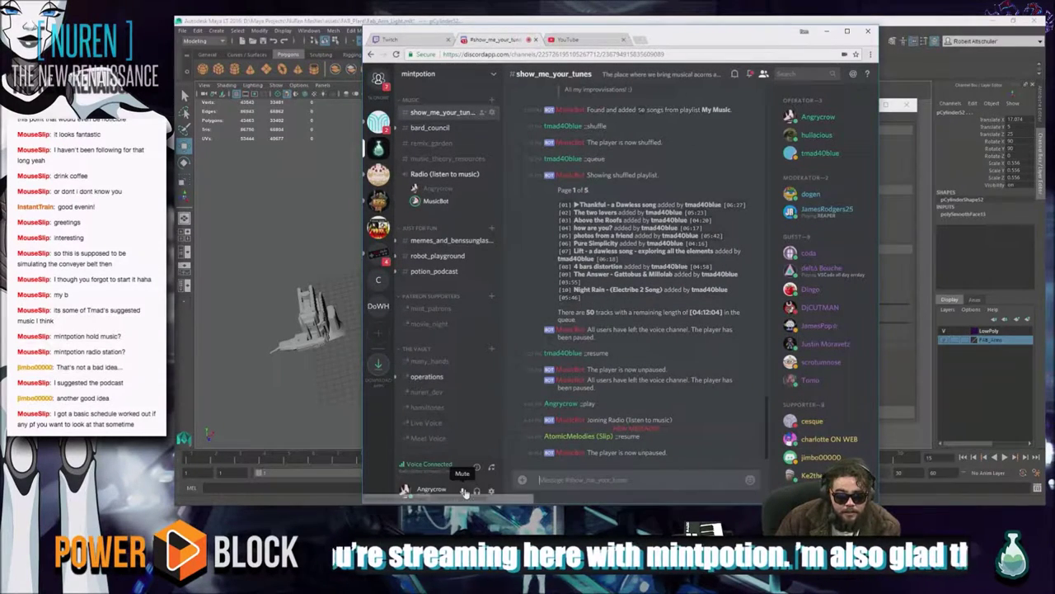
left_click(492, 490)
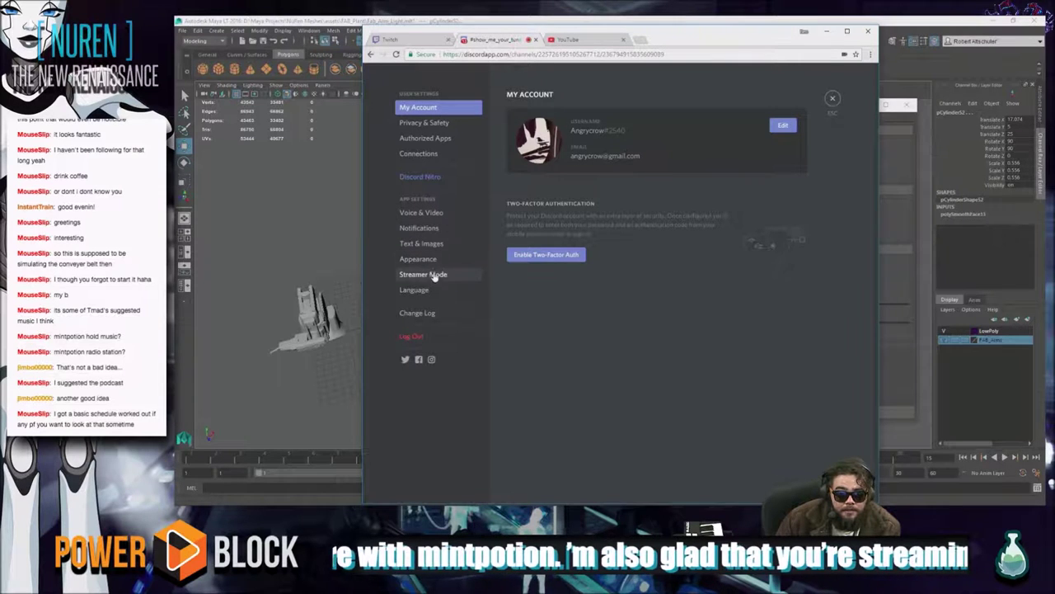
left_click(437, 213)
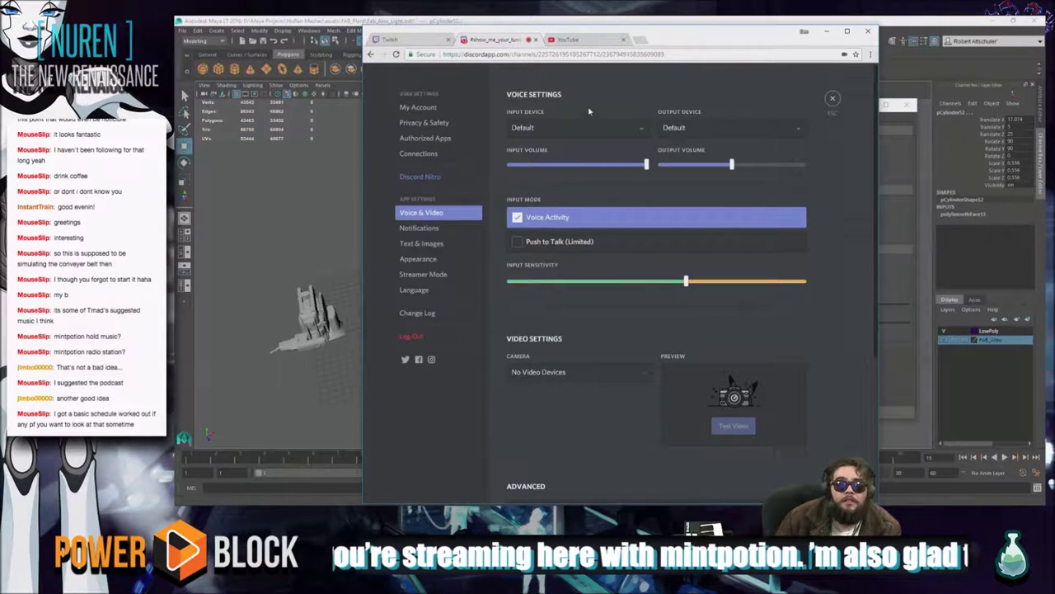
left_click(632, 128)
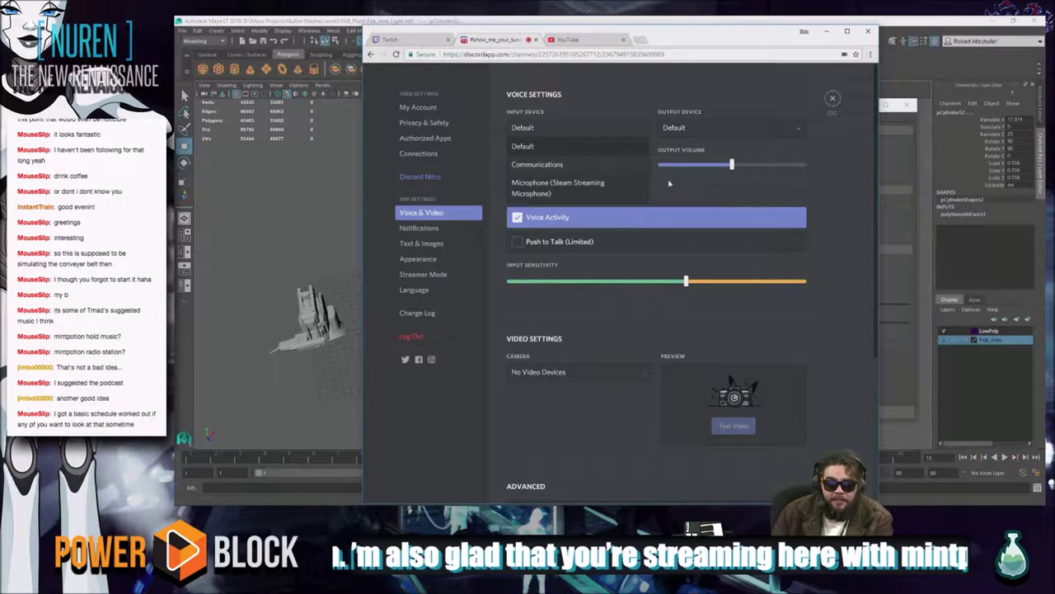
left_click(757, 102)
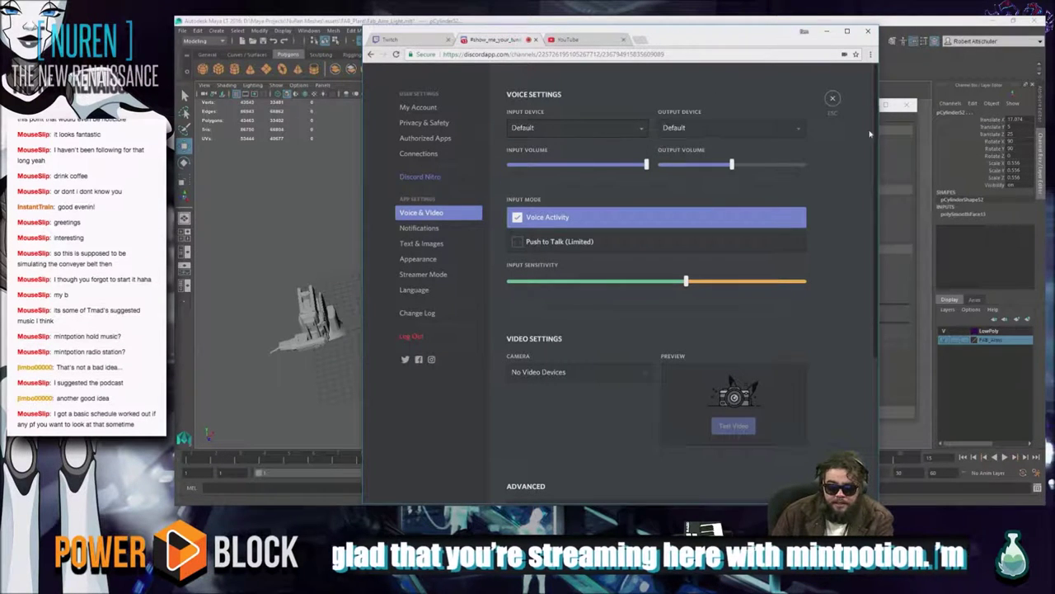
left_click(833, 100)
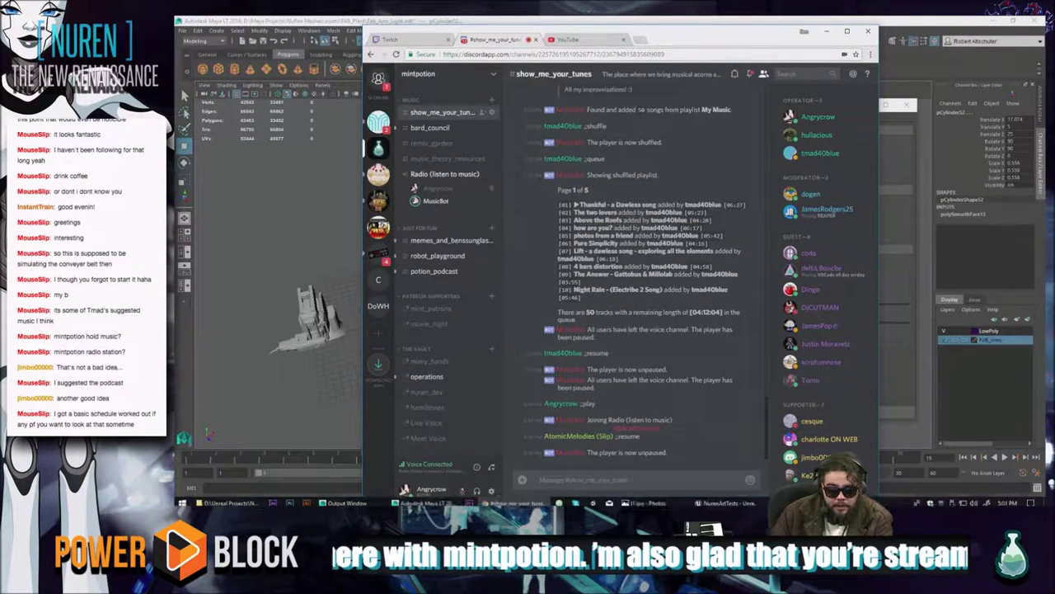
left_click(338, 287)
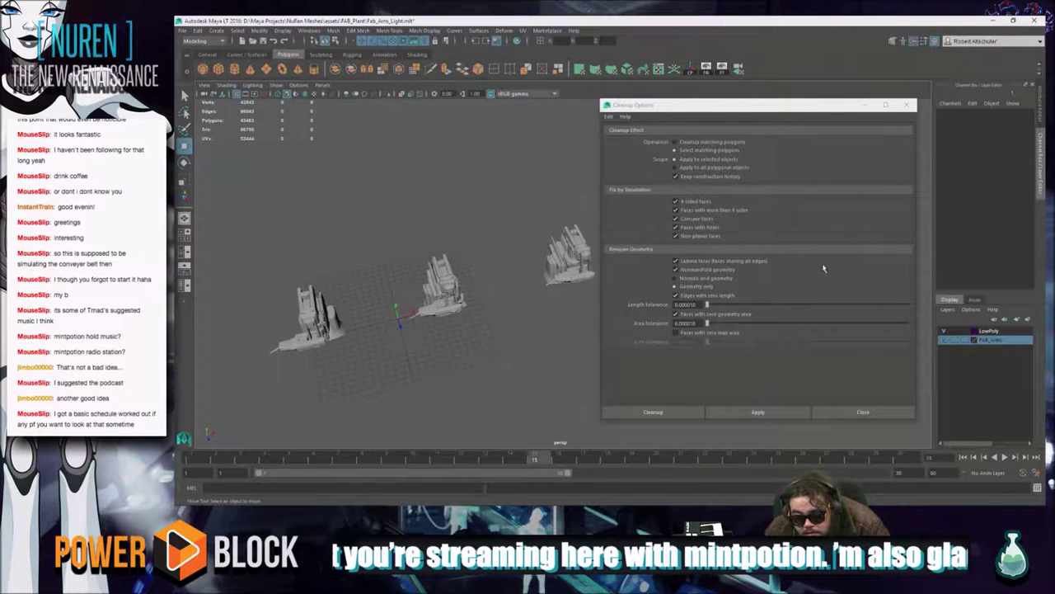
- Apply the mesh cleanup twice and orbit around the arm to inspect the result
left_click(737, 285)
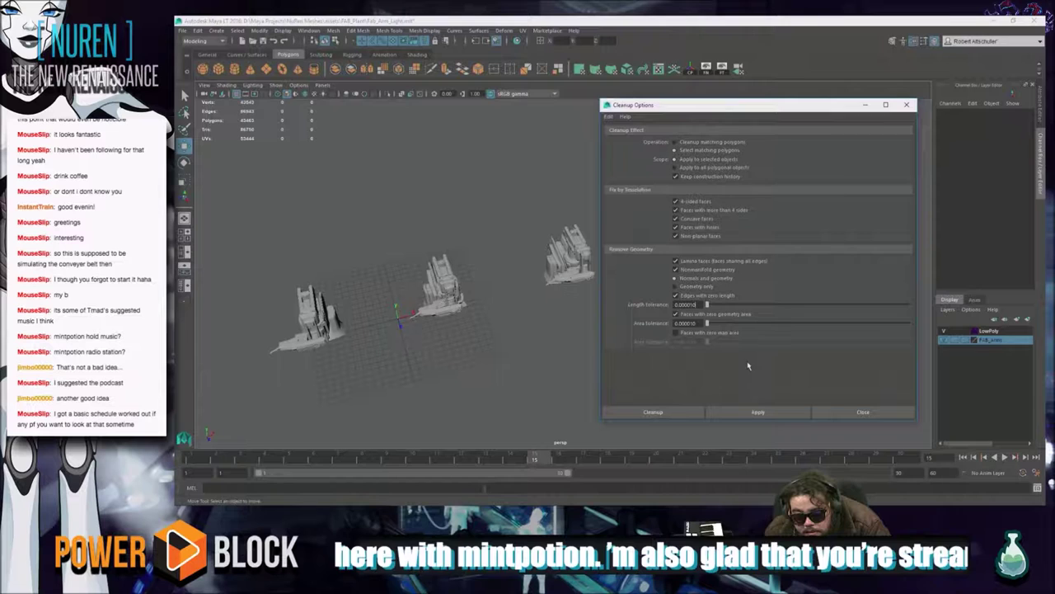
left_click(759, 413)
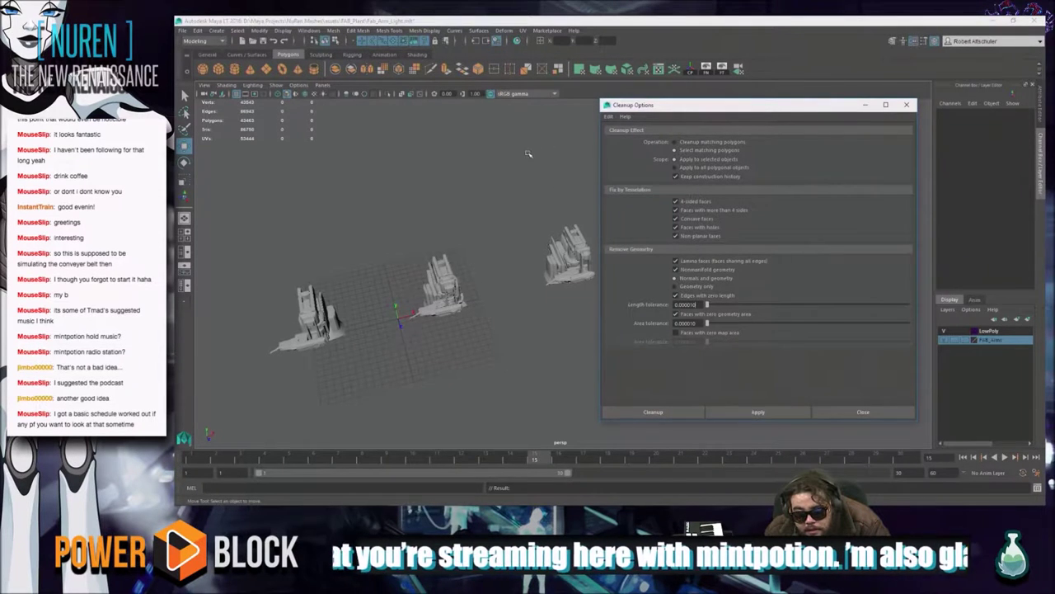
left_click(759, 411)
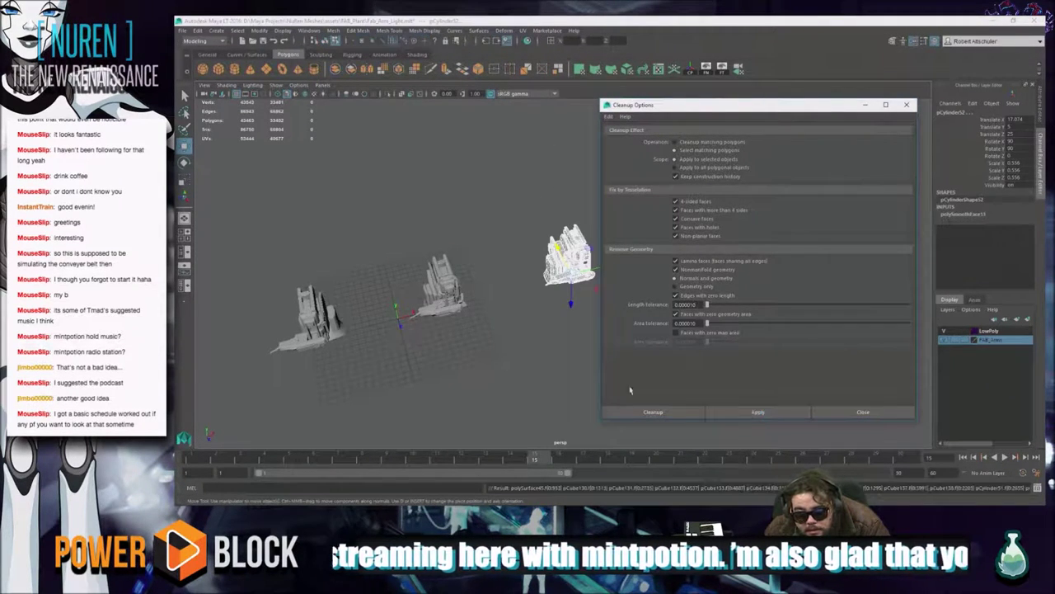
left_click_drag(546, 353, 543, 370, "alt")
scroll(543, 371, "up", 5)
scroll(540, 367, "down", 3)
scroll(536, 366, "up", 4)
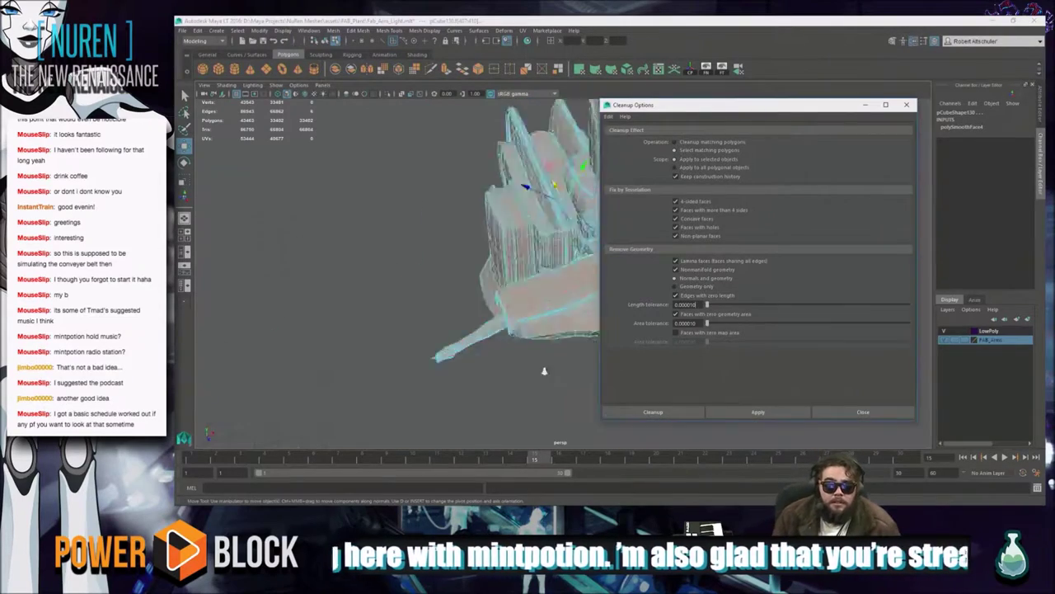
left_click_drag(533, 367, 377, 282, "alt")
left_click_drag(531, 301, 476, 310, "alt")
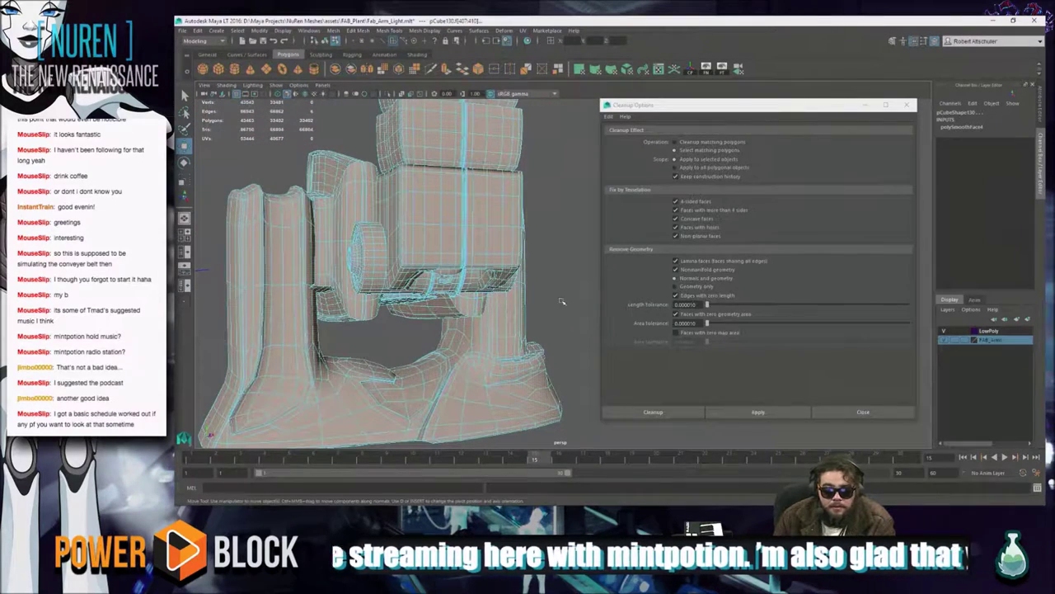
- Close Cleanup Options and marquee-select the cleaned arm mesh
left_click(839, 412)
left_click_drag(594, 362, 565, 355, "alt")
right_click_drag(565, 355, 537, 349, "alt")
left_click_drag(537, 349, 437, 140, "alt")
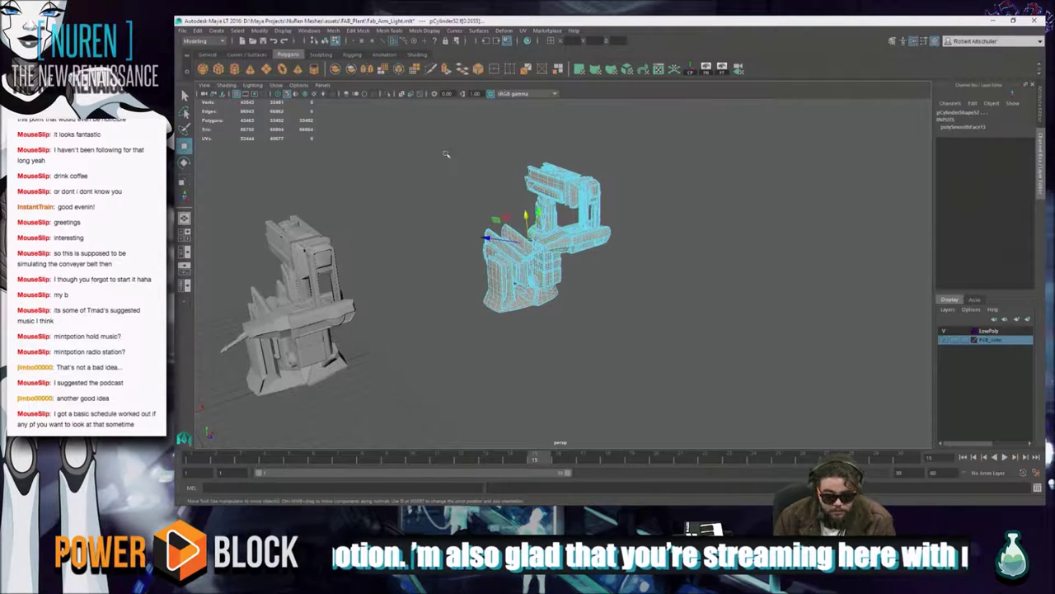
right_click_drag(534, 191, 528, 206)
left_click_drag(660, 161, 474, 369)
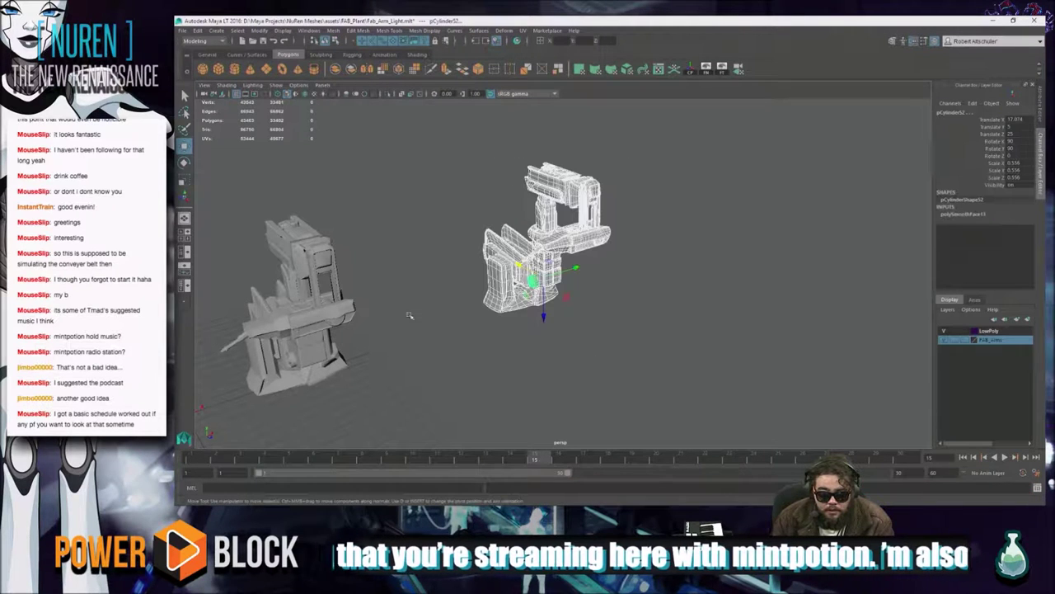
left_click(183, 31)
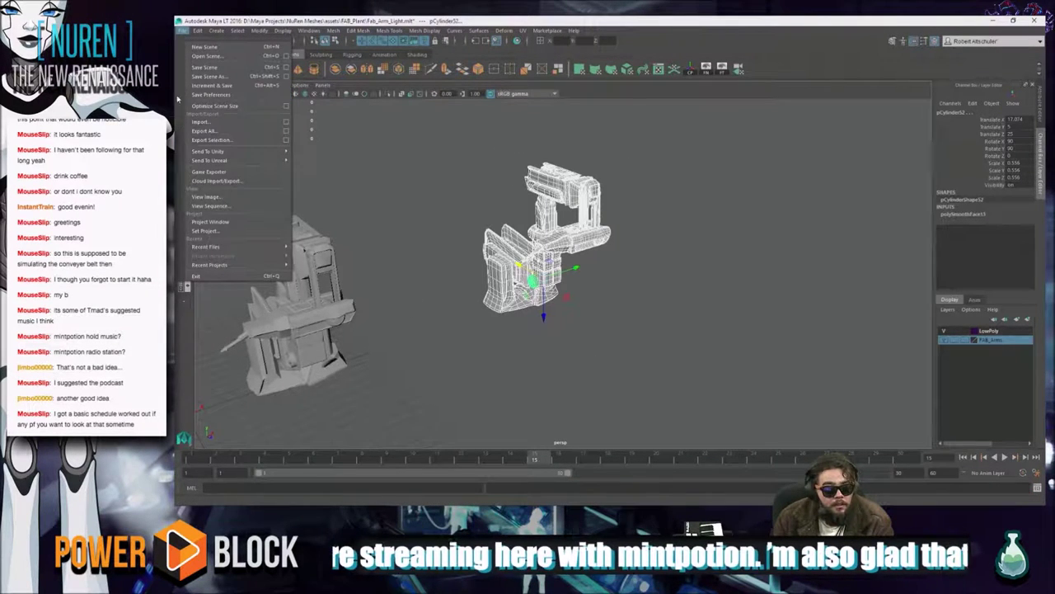
- Send the selected arm to Unreal, overwriting ManyPolyArm_Test.fbx, and dismiss the export warnings
mouse_move(248, 166)
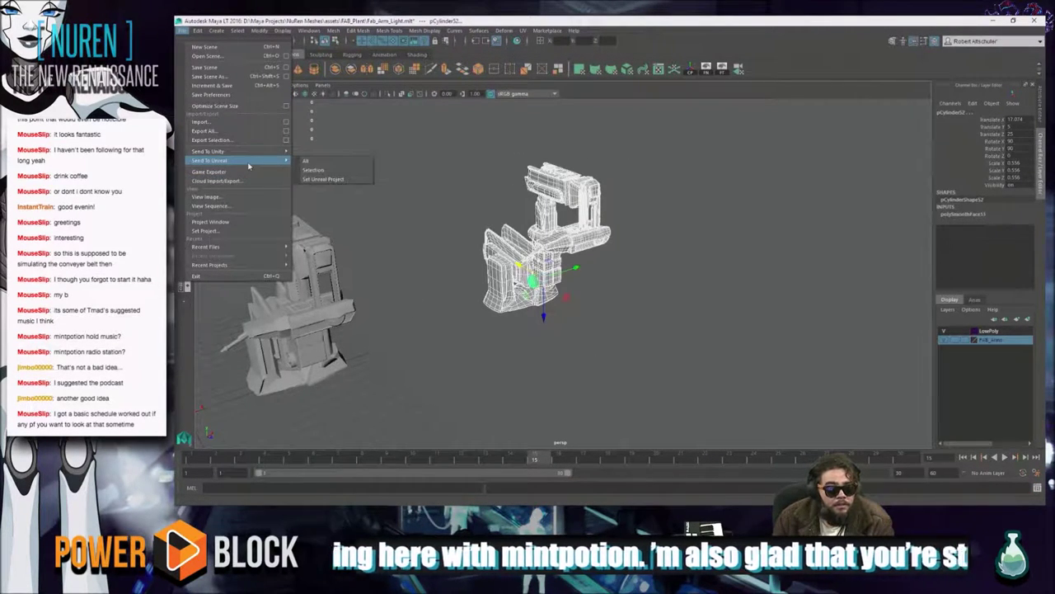
left_click(325, 170)
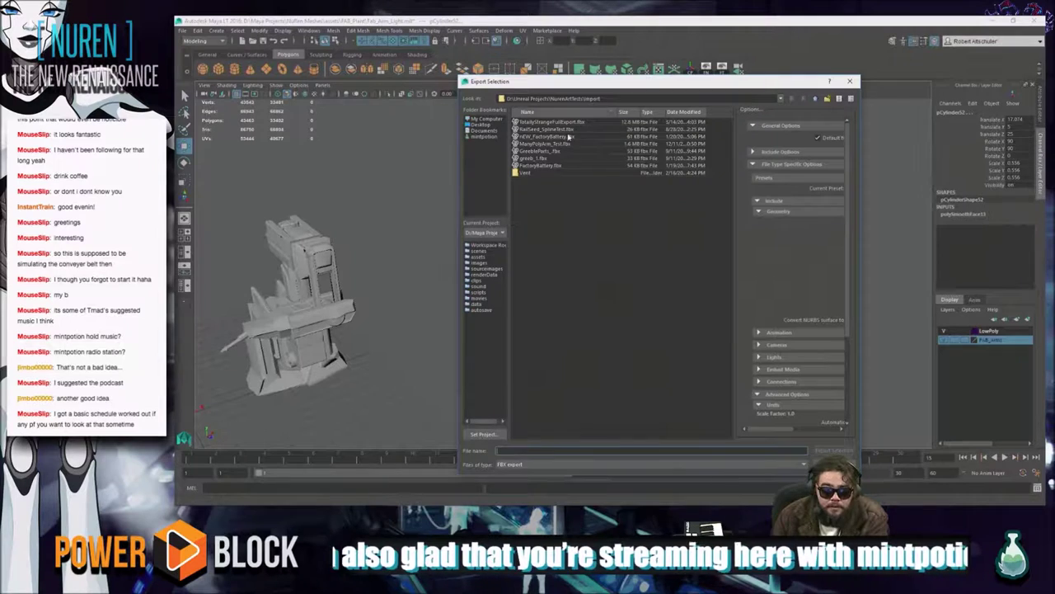
left_click(544, 143)
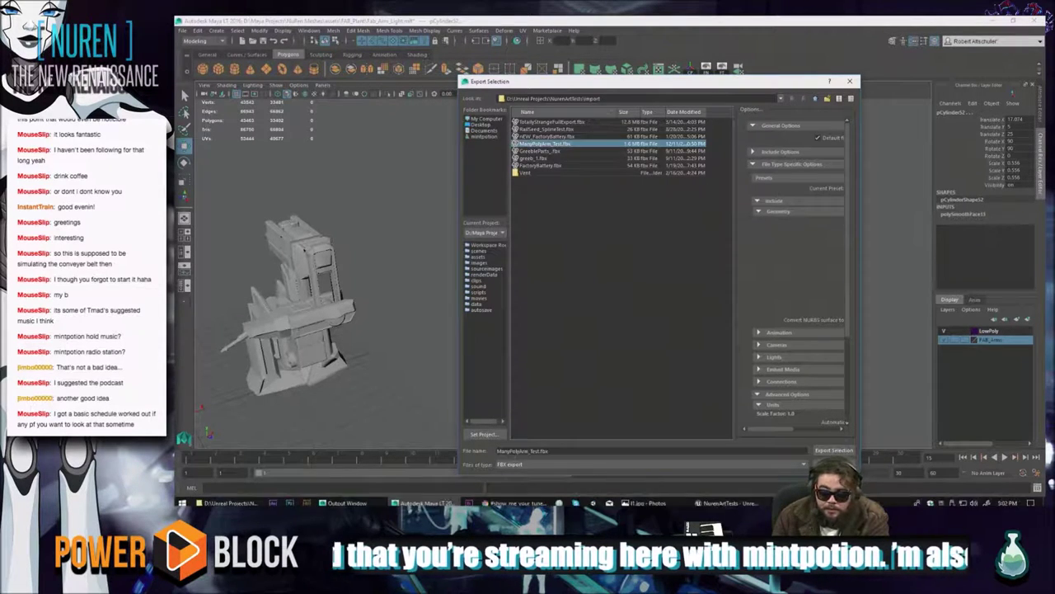
key("Return")
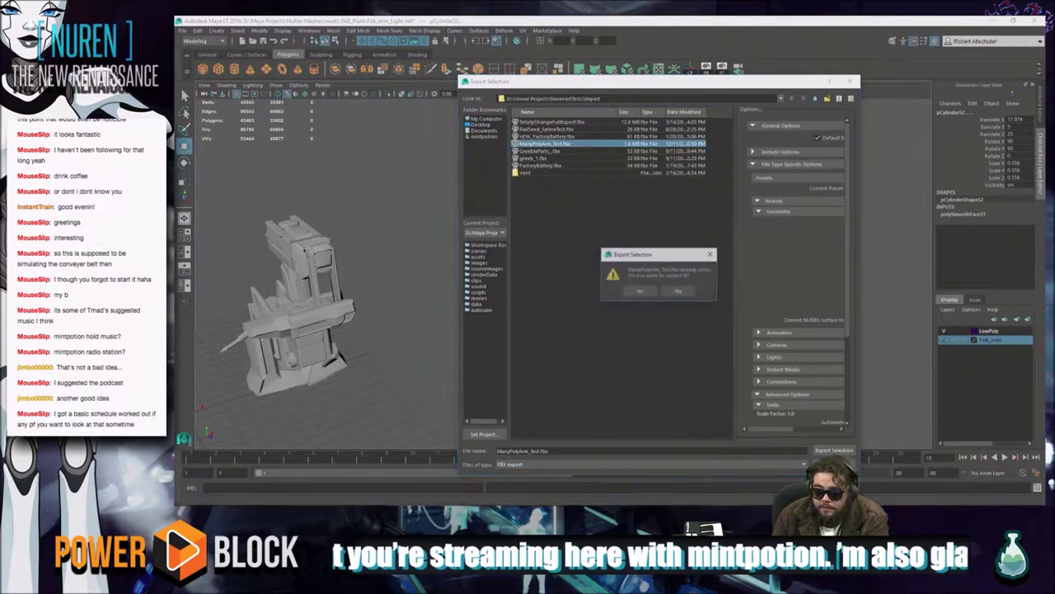
left_click(630, 292)
left_click(766, 338)
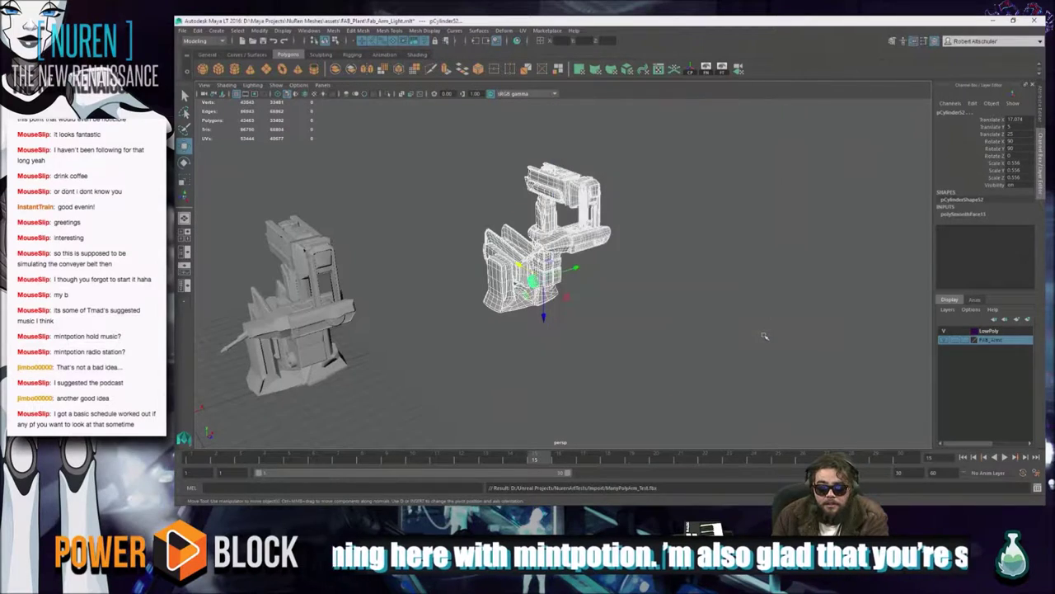
key("alt+Tab")
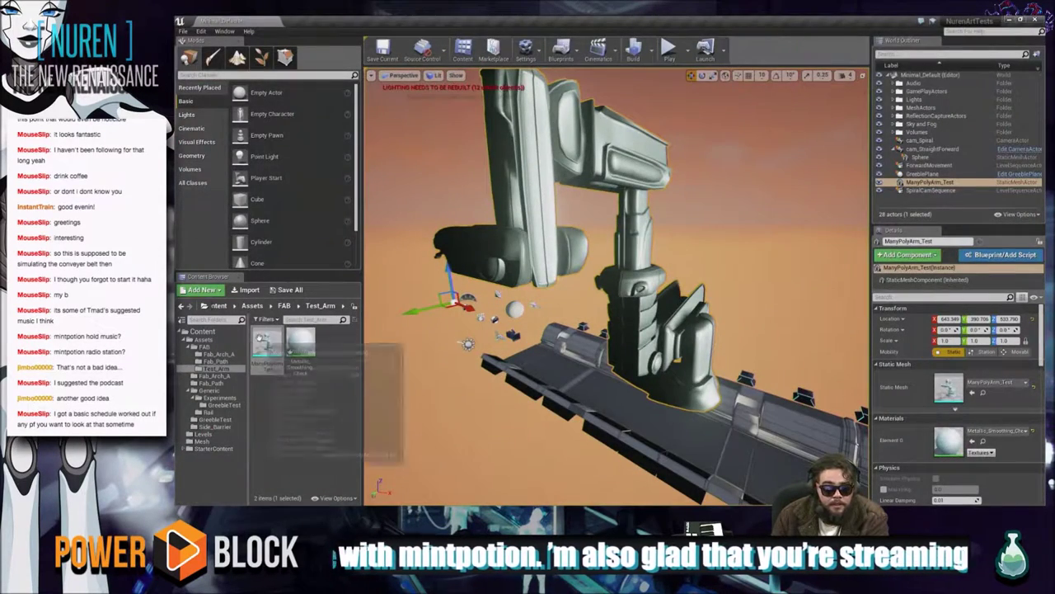
- Open the reimported ManyPolyArm_Test asset from the Content Browser in the Static Mesh Editor
right_click(267, 342)
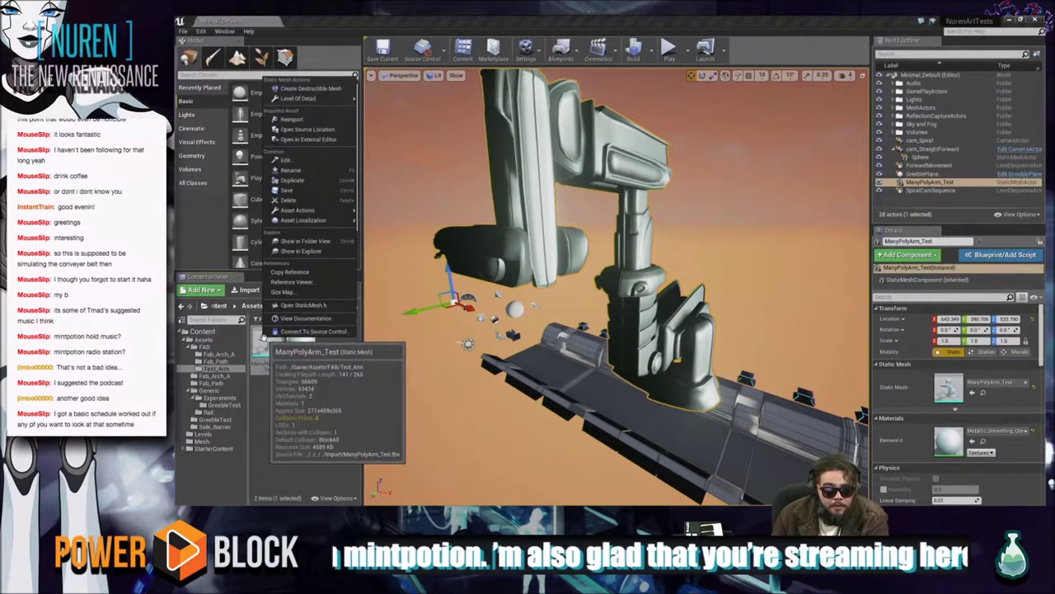
left_click(298, 127)
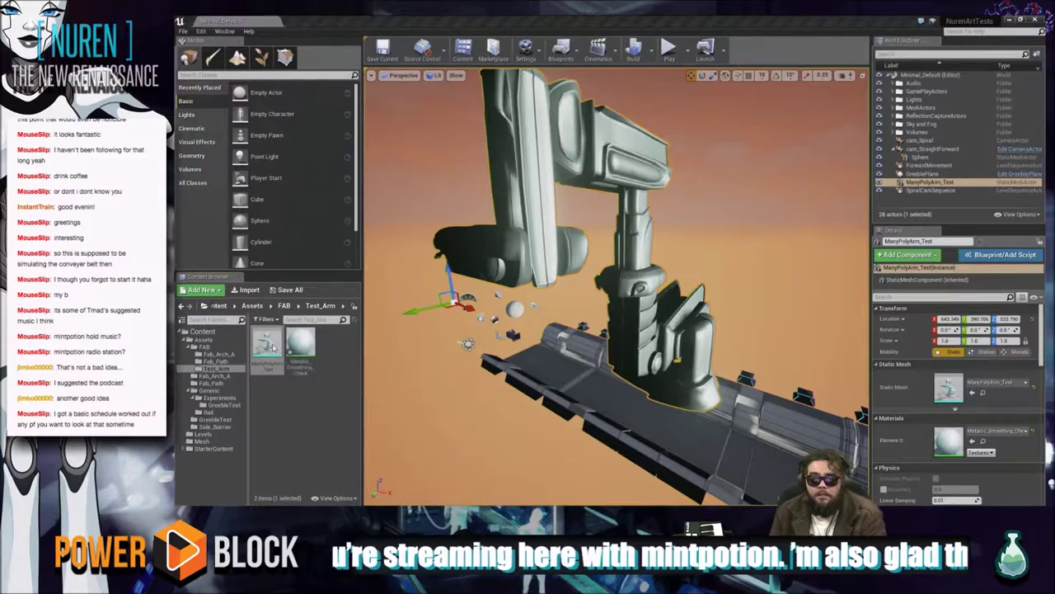
key("alt+Tab")
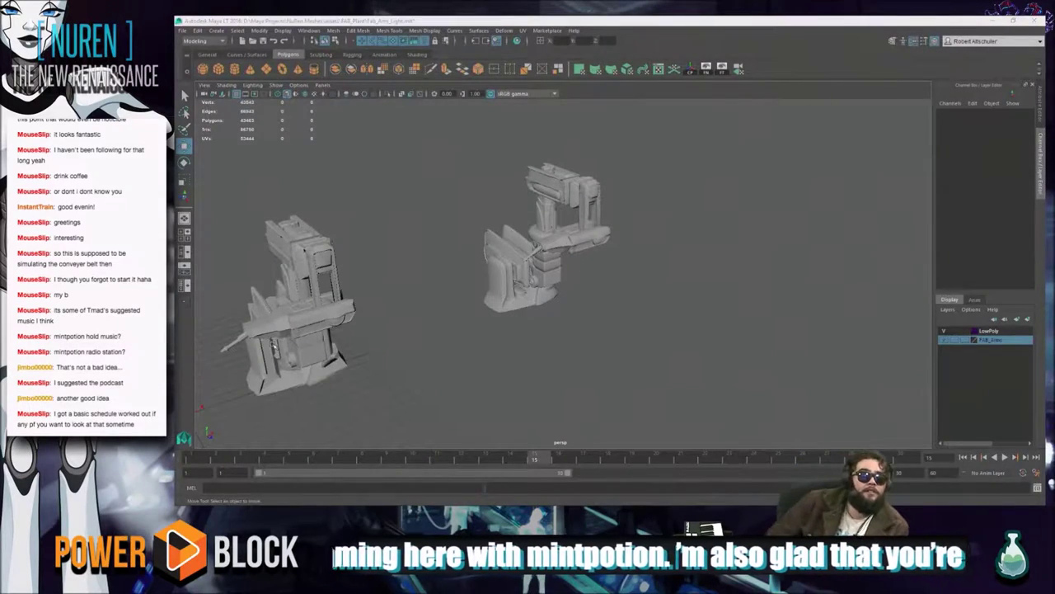
key("alt+Tab")
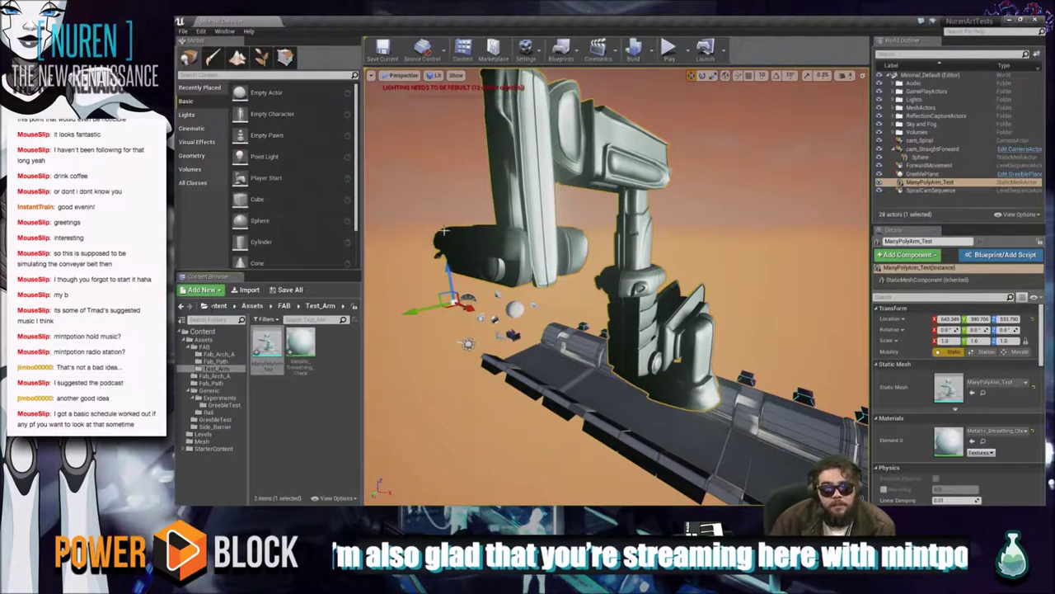
double_click(269, 343)
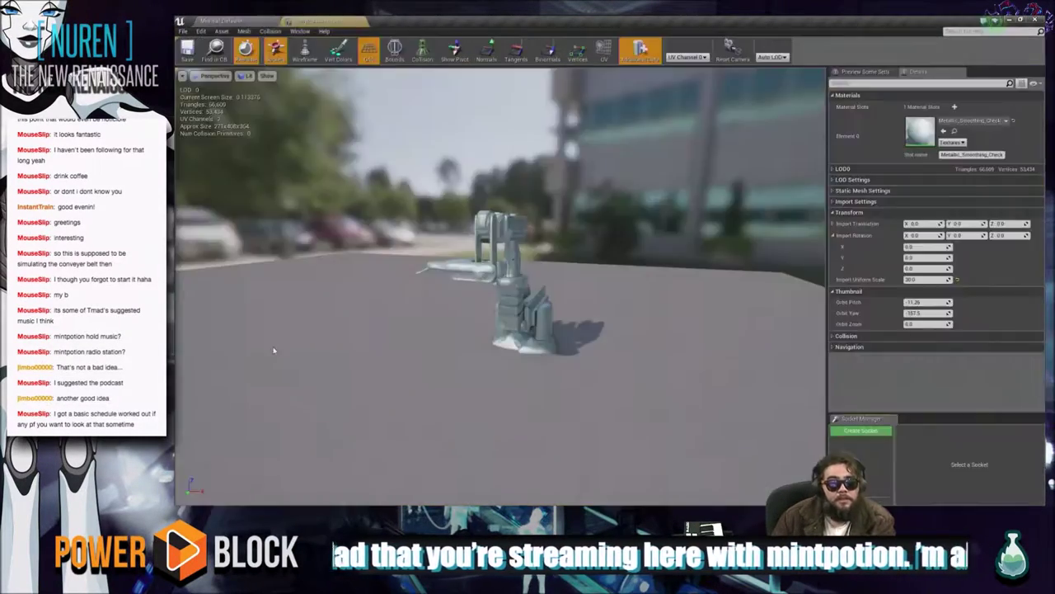
left_click_drag(282, 334, 340, 352)
left_click_drag(444, 187, 389, 340)
left_click_drag(502, 360, 502, 361)
key("alt+Tab")
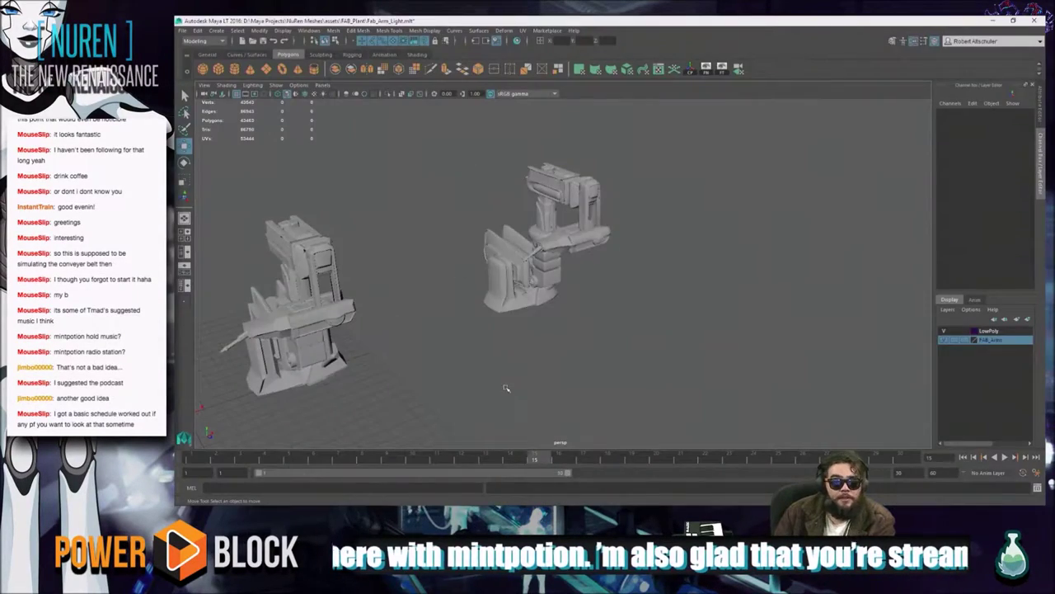
key("alt+Tab")
left_click_drag(497, 360, 497, 360)
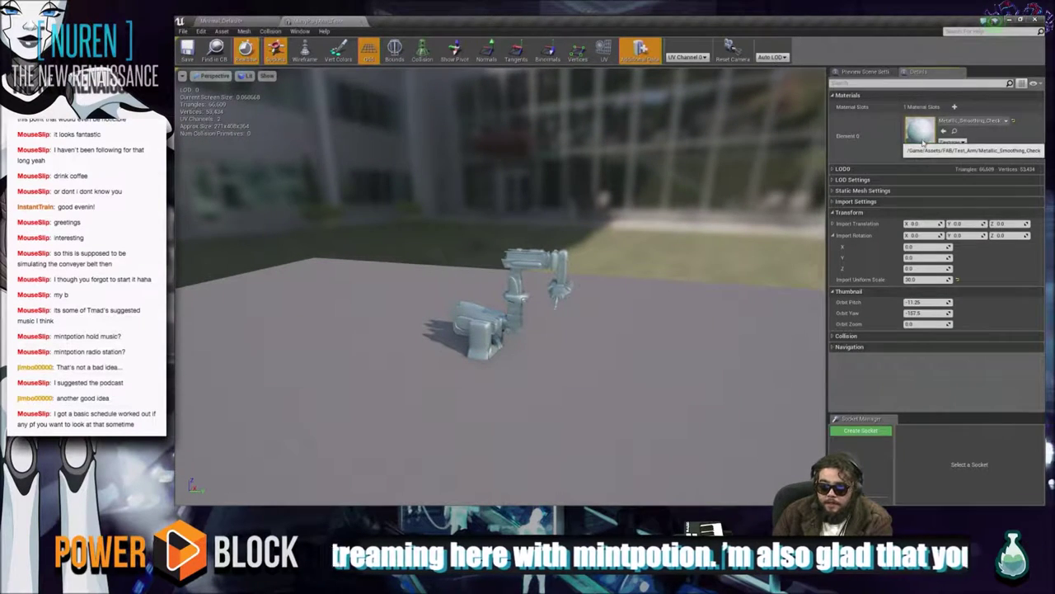
double_click(920, 130)
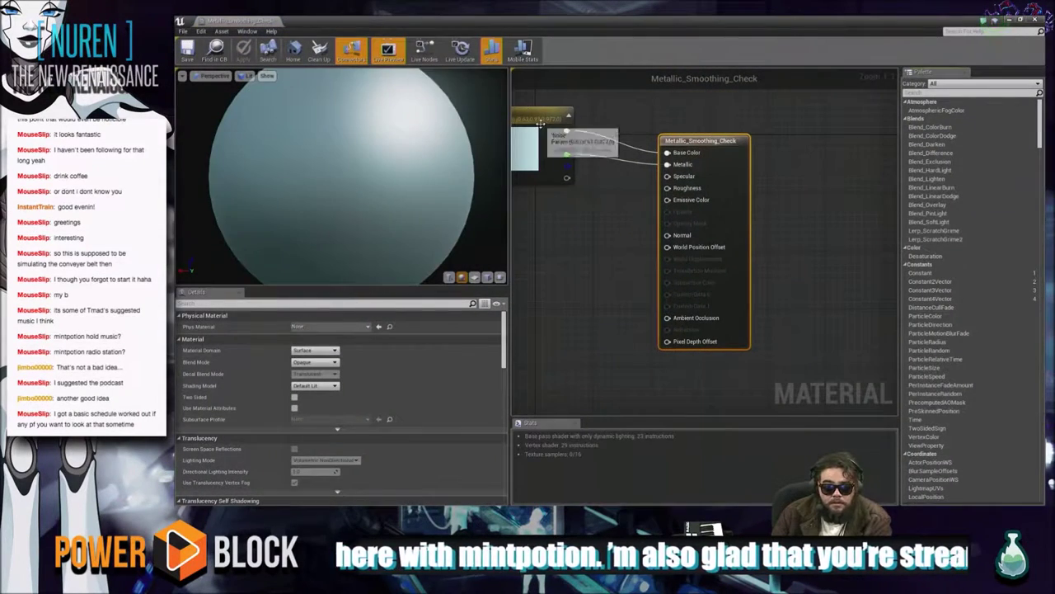
- Set the colour parameter's Default Value to lilac purple in the Color Picker
left_click(549, 144)
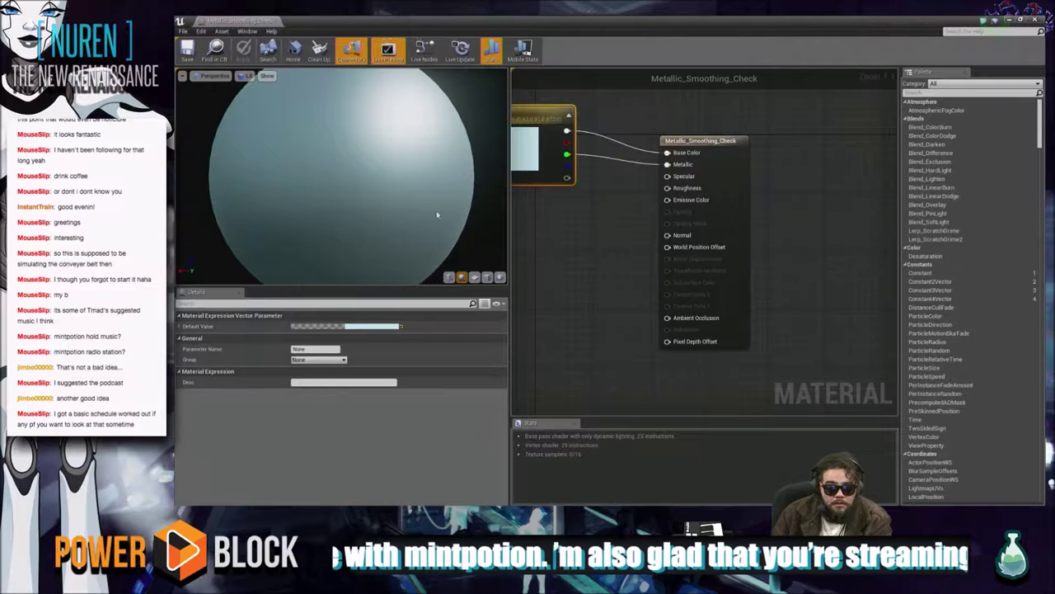
left_click(372, 328)
left_click(436, 317)
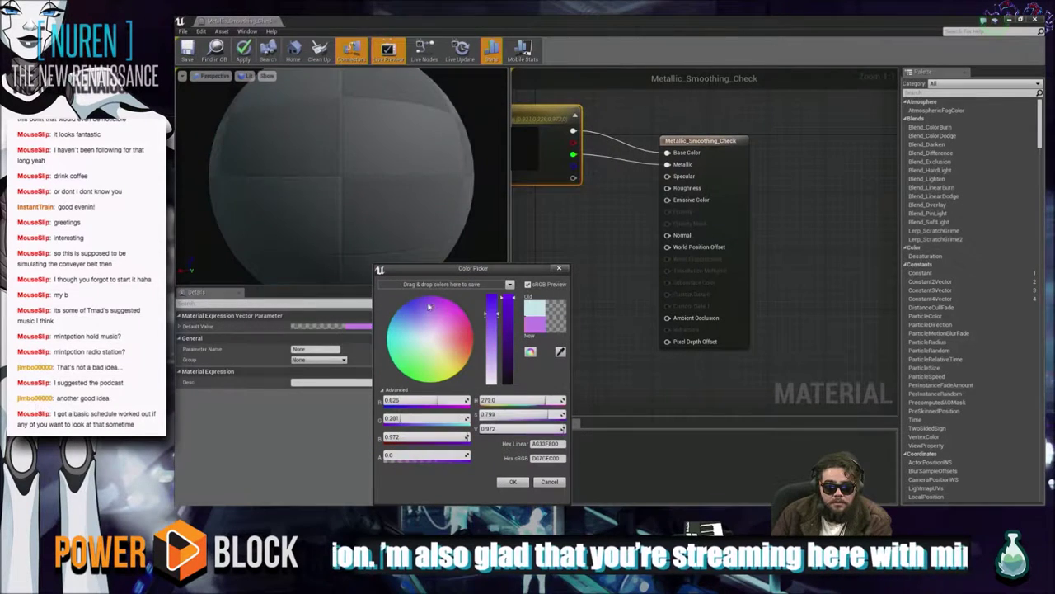
mouse_move(436, 317)
left_mouse_down()
mouse_move(448, 323)
mouse_move(434, 313)
left_mouse_up()
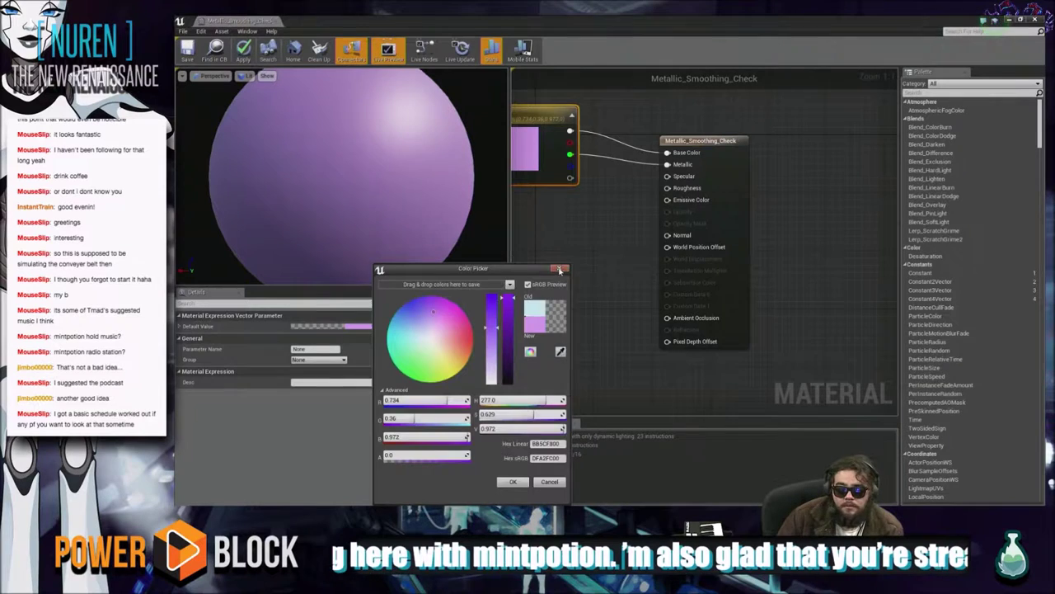
left_click(560, 270)
left_click(579, 271)
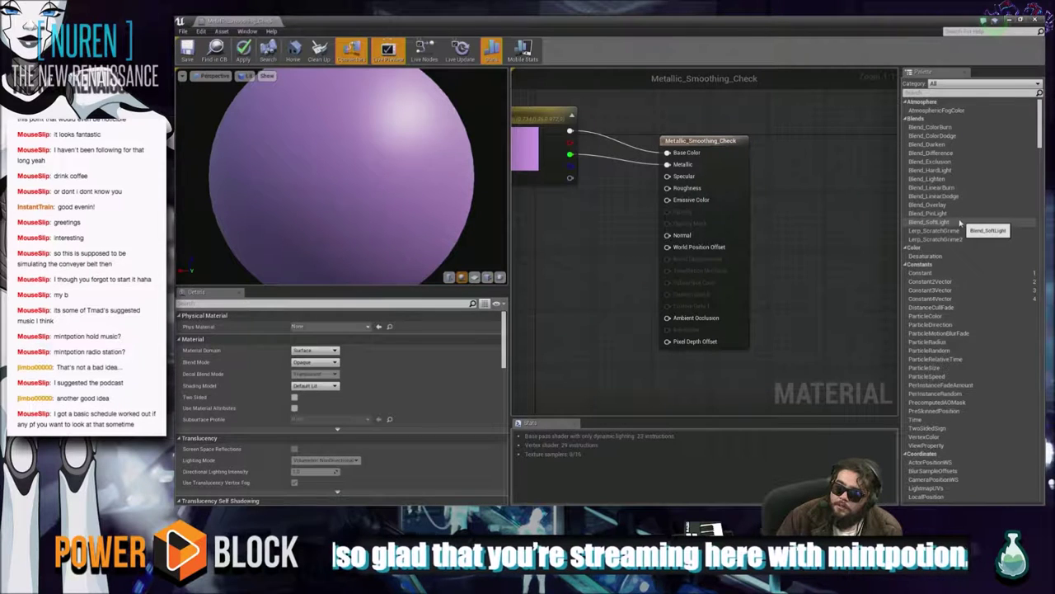
- Add a Lerp_ScratchGrime node from the Palette, wire the colour to its Base input, and preview it
left_click_drag(939, 236, 628, 214)
left_click_drag(660, 130, 604, 224)
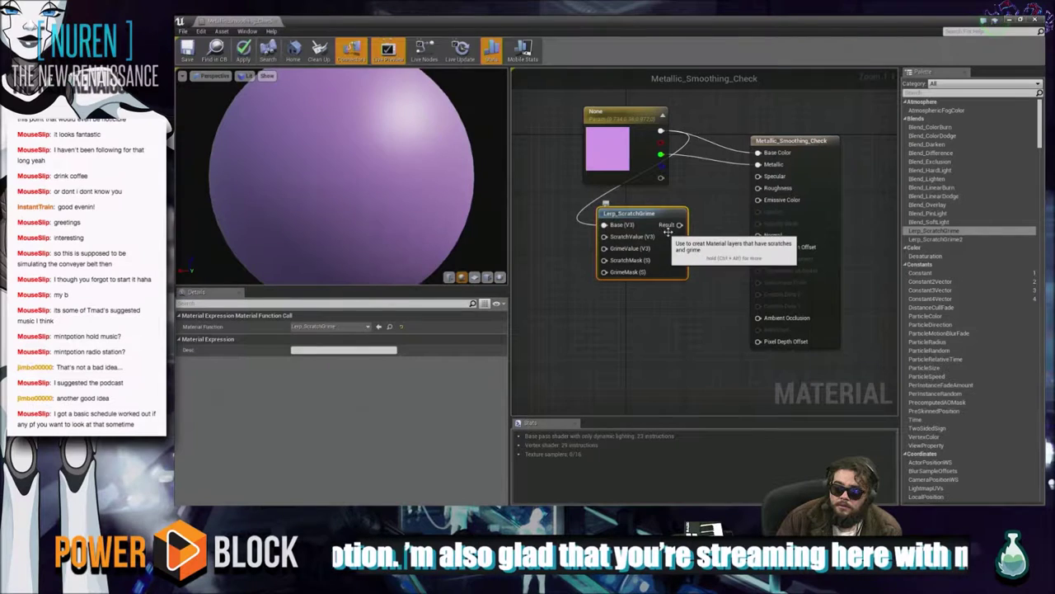
right_click(666, 213)
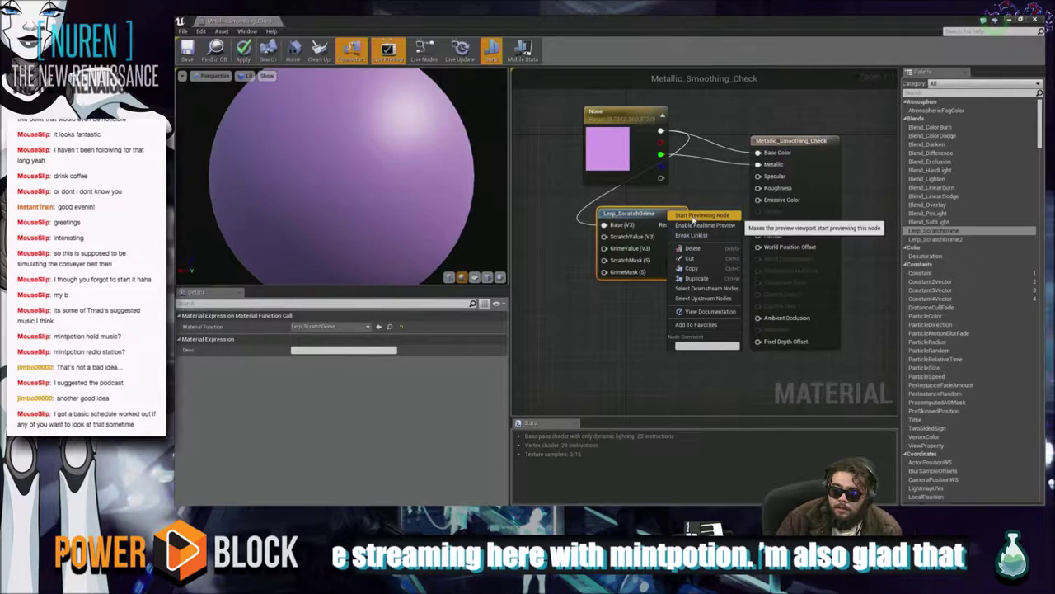
left_click(693, 215)
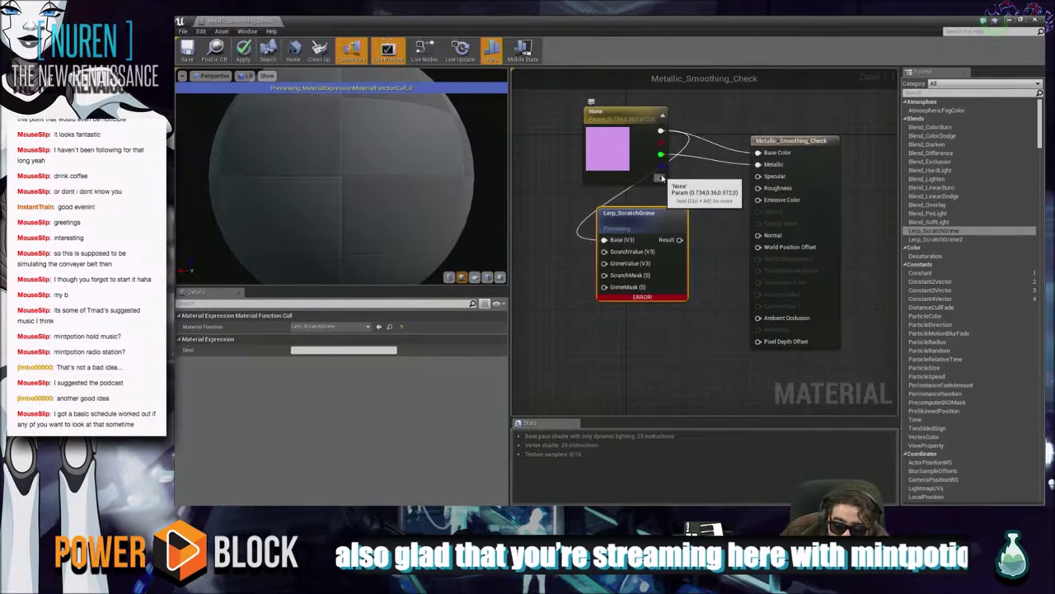
- Break the purple colour's Base Color link, reposition the Lerp node, and close the material editor
left_click(660, 130, "alt")
left_click_drag(636, 213, 666, 221)
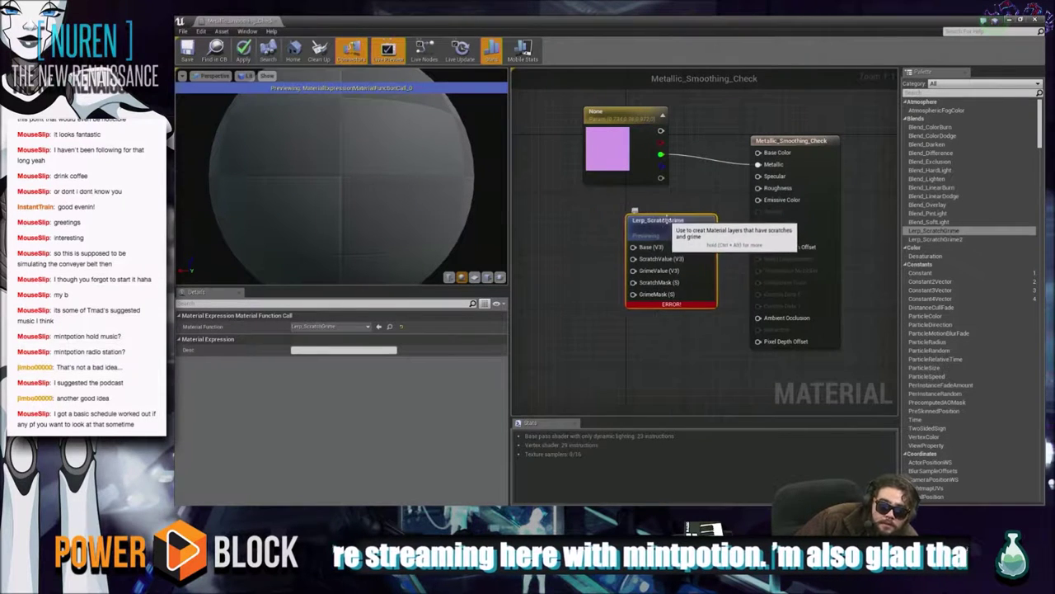
left_click(556, 270)
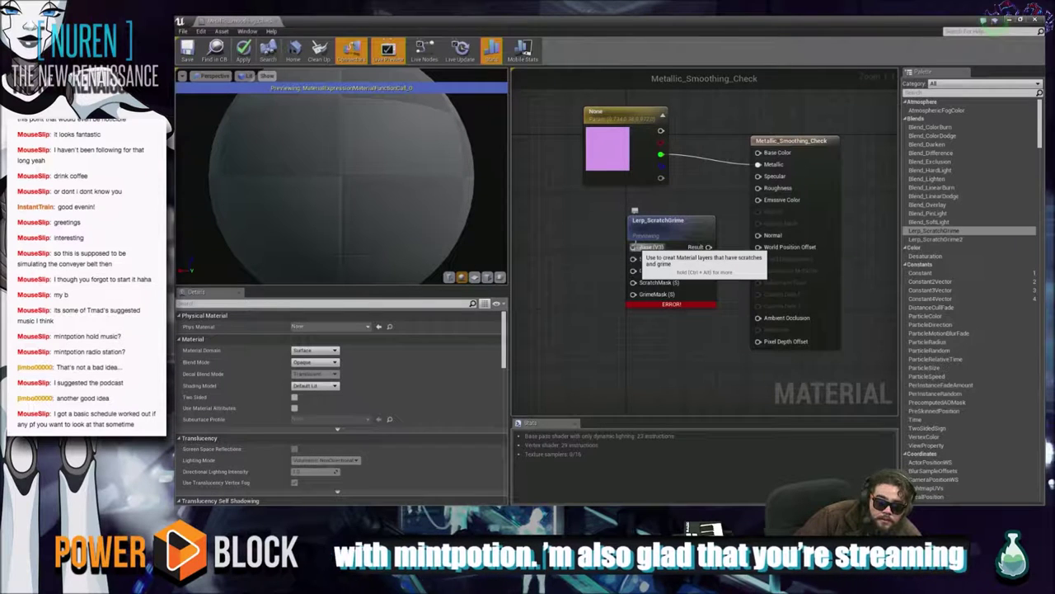
left_click_drag(633, 246, 558, 241)
left_click(402, 331)
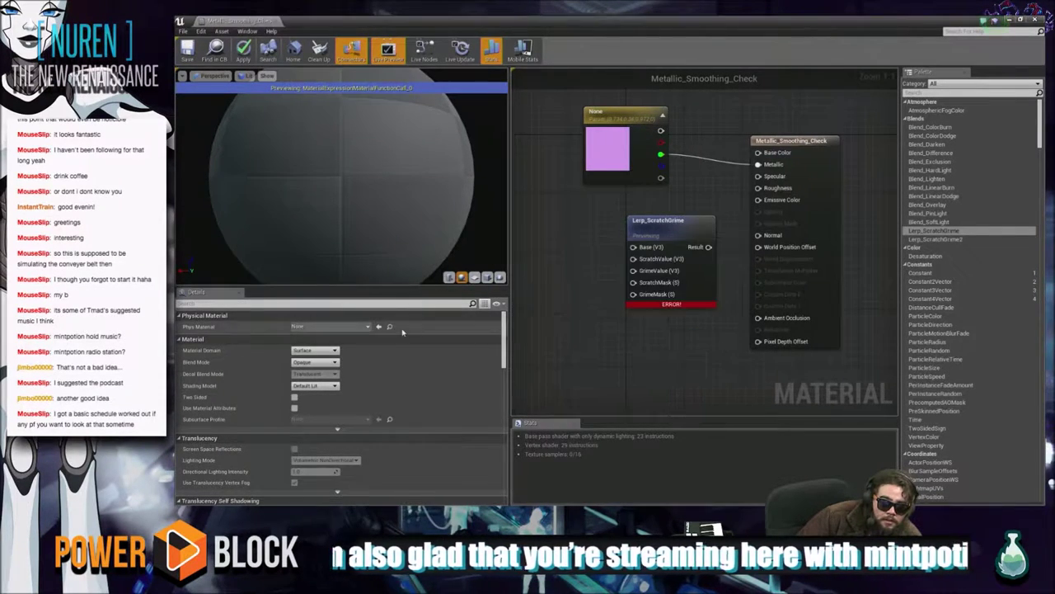
left_click(367, 326)
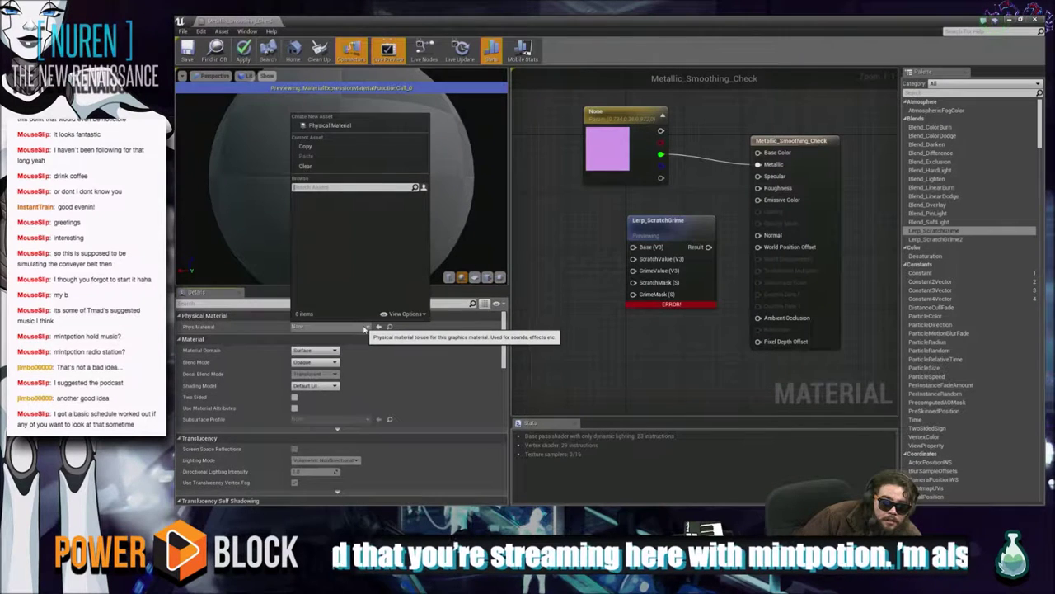
left_click(451, 162)
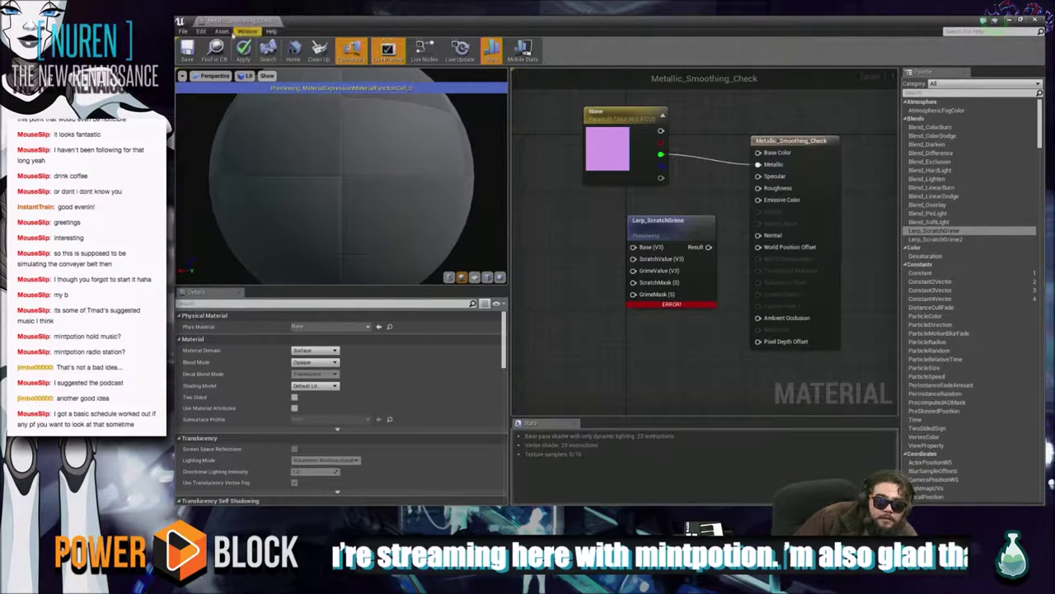
left_click(275, 21)
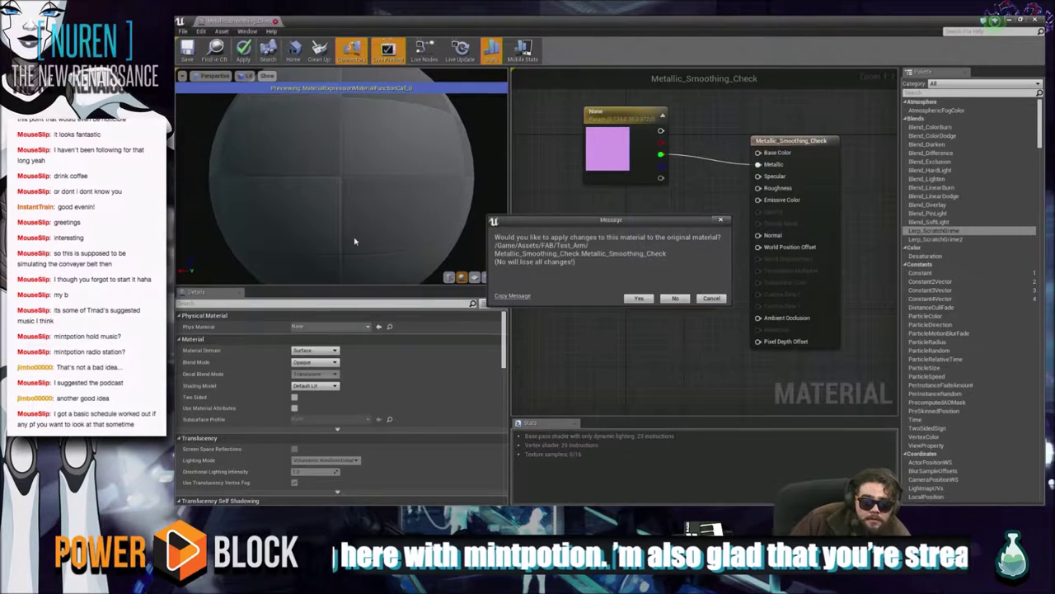
- Discard the material edits and give the robot arm's Element 0 the M_Wood_Walnut material
left_click(675, 298)
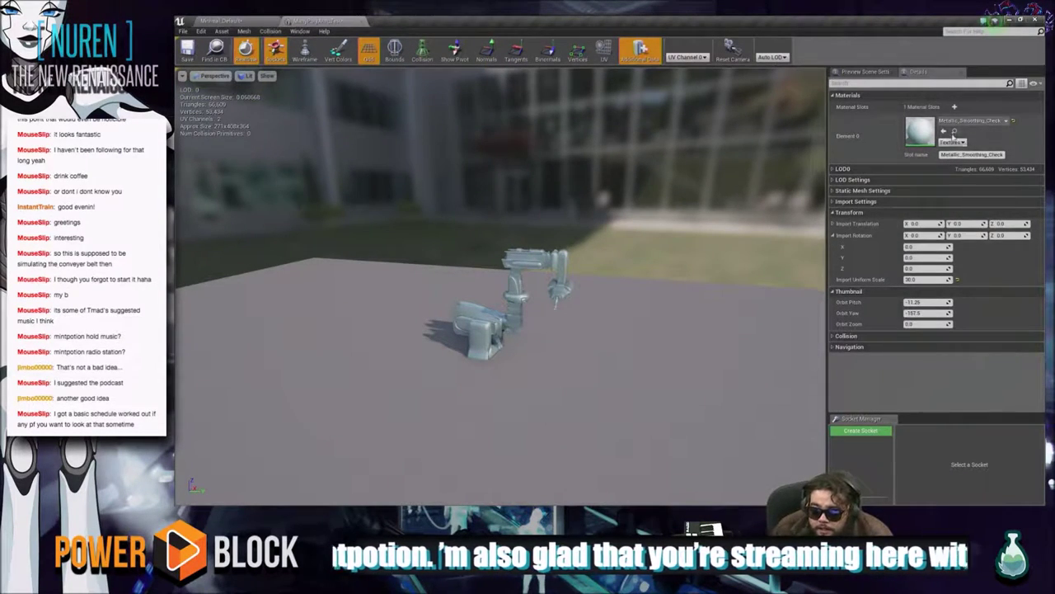
left_click(999, 122)
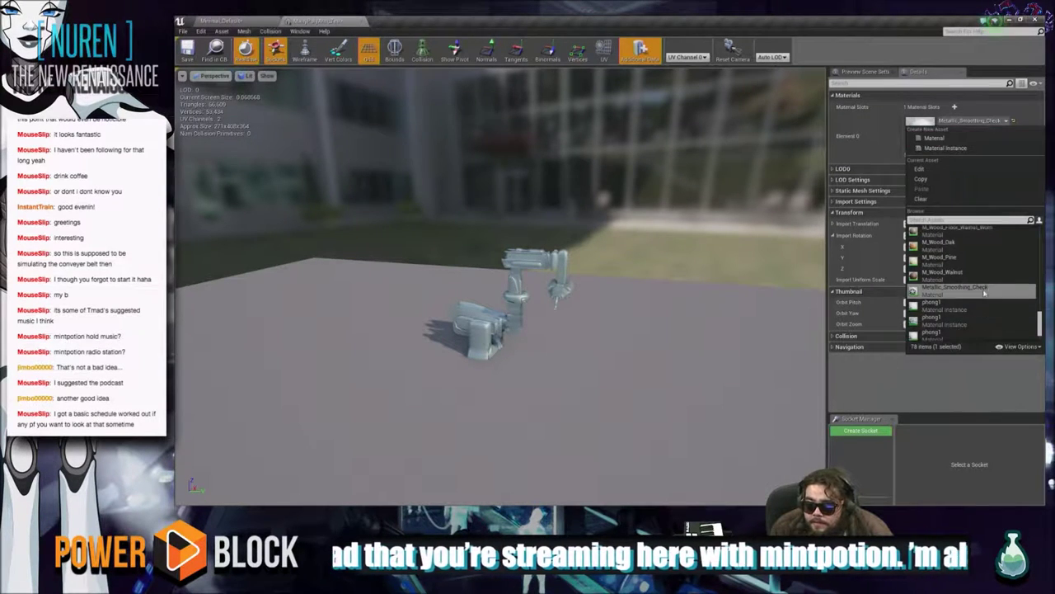
left_click(981, 277)
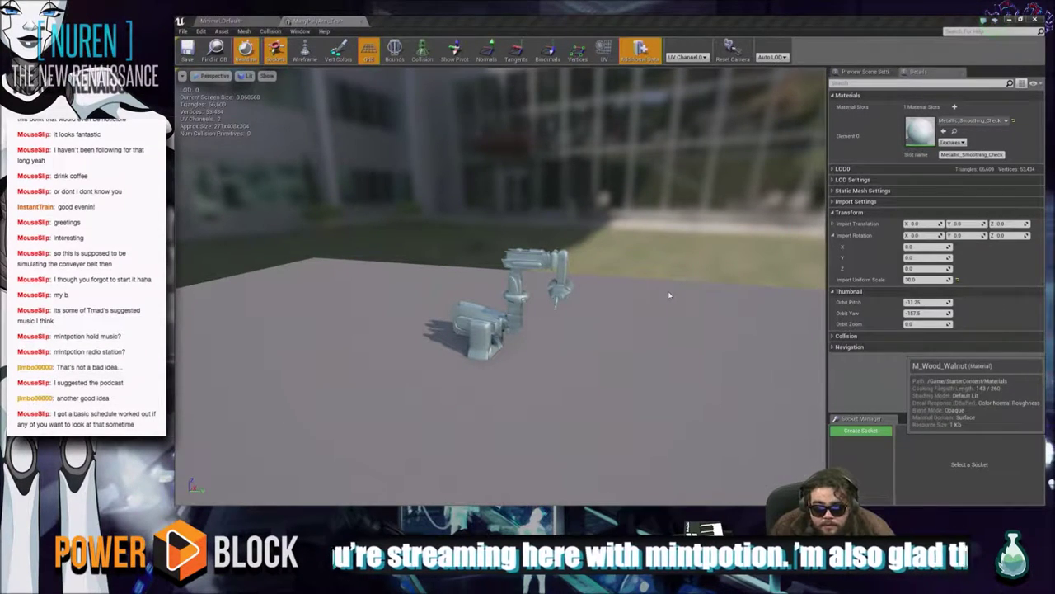
- Orbit in close on the walnut-wood arm base, then return to the Minimal_Default level
left_click_drag(631, 292, 558, 319)
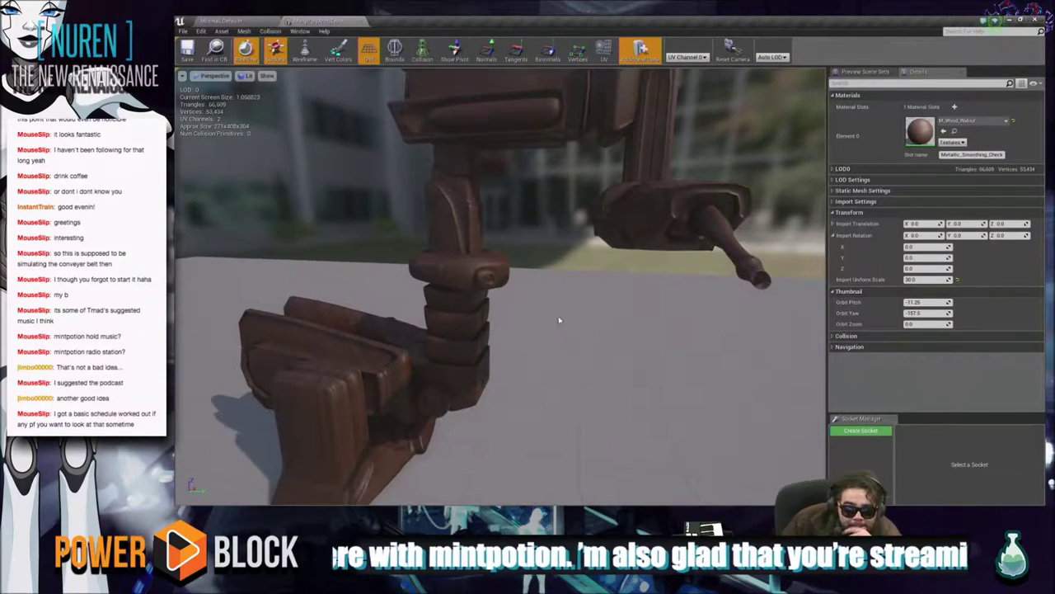
left_click_drag(645, 245, 621, 259)
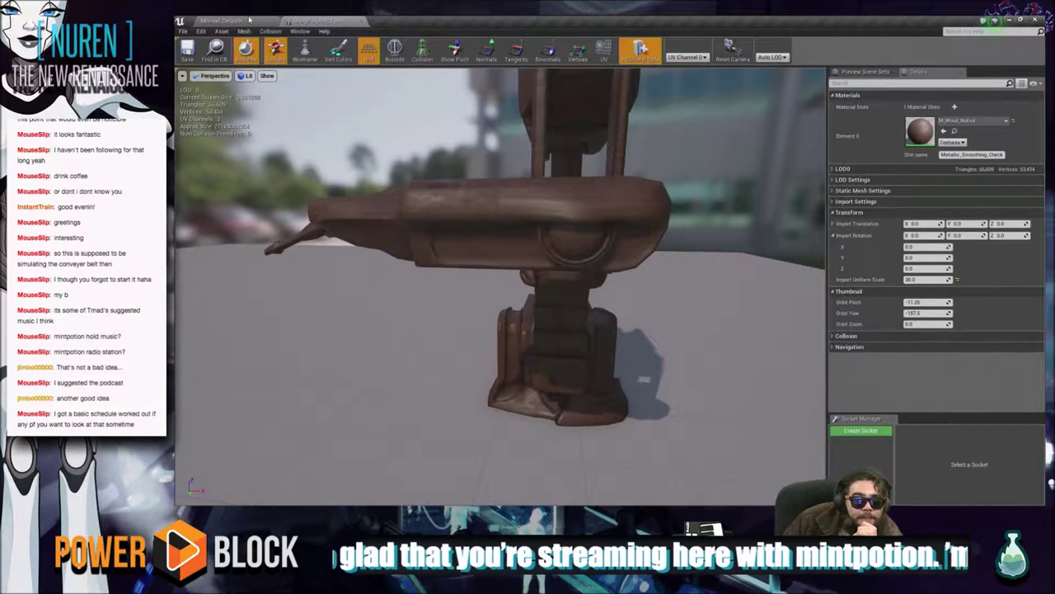
left_click(221, 21)
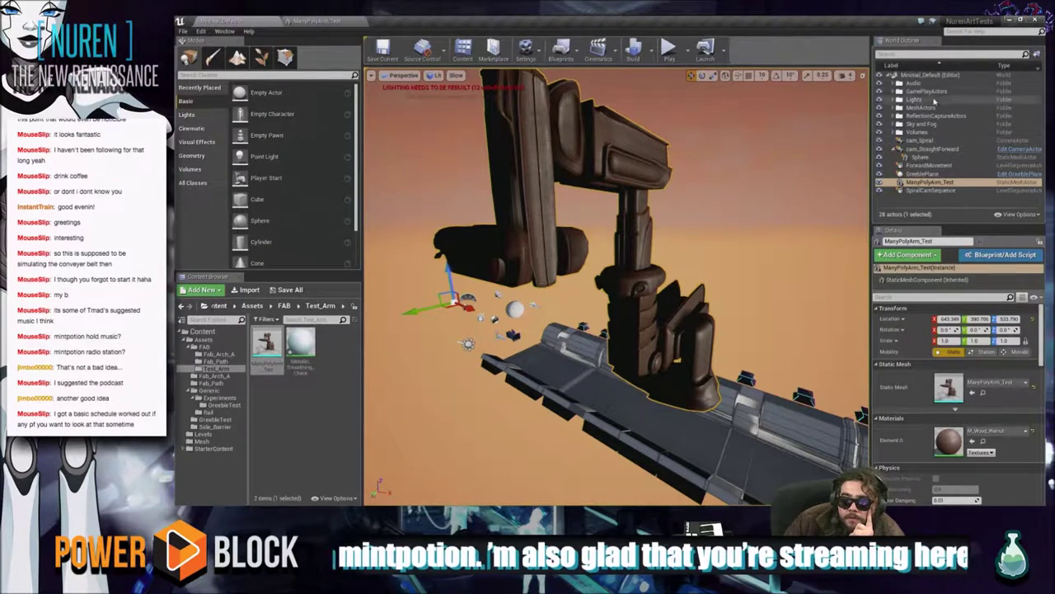
- Adjust the directional Light Source's intensity and rotation to shift the shadows on the arm
left_click(907, 99)
left_click(891, 100)
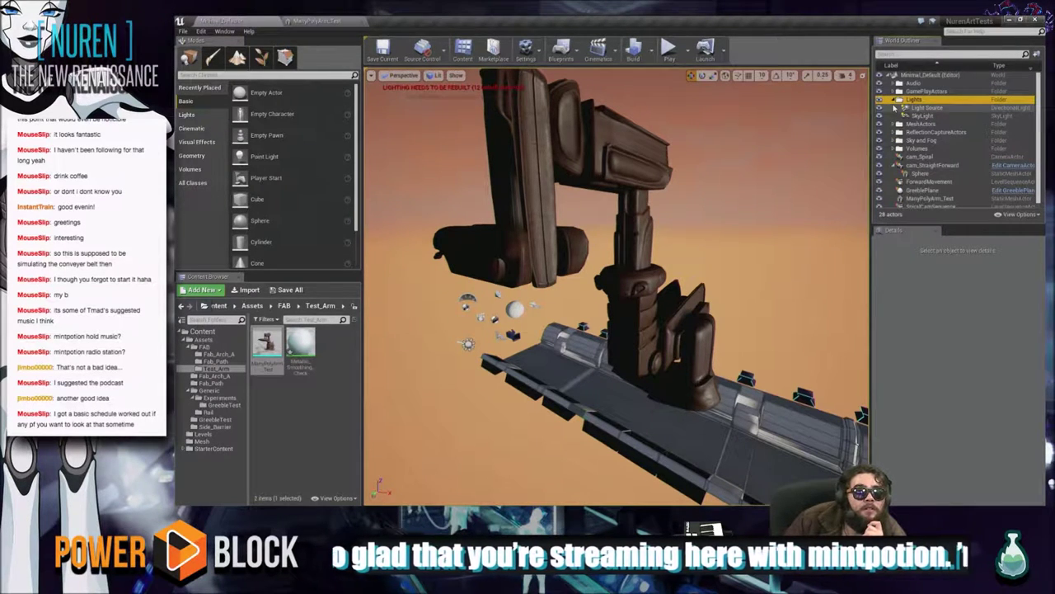
left_click(935, 108)
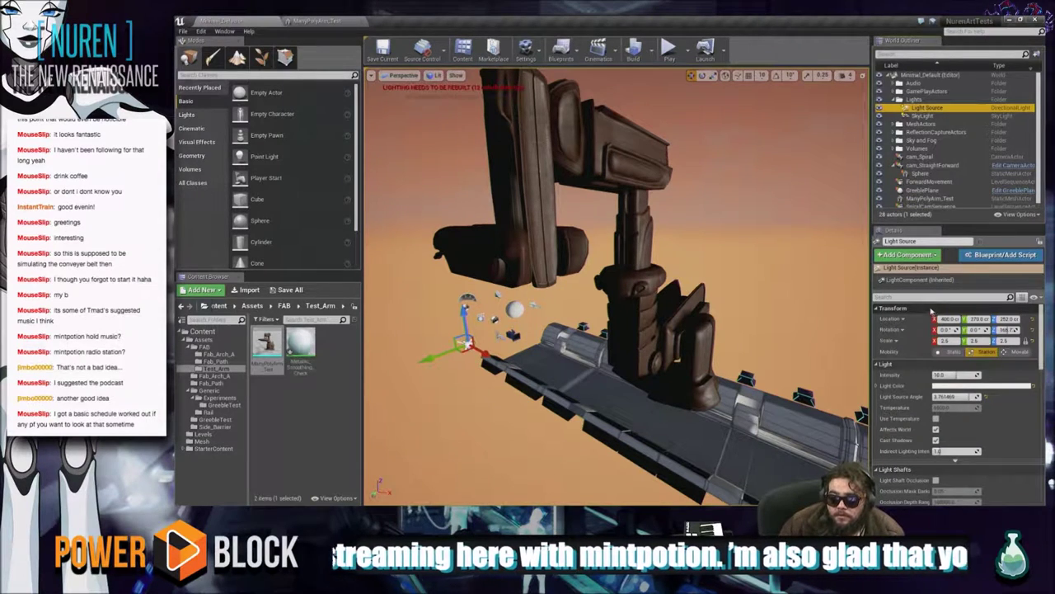
left_click_drag(948, 374, 977, 374)
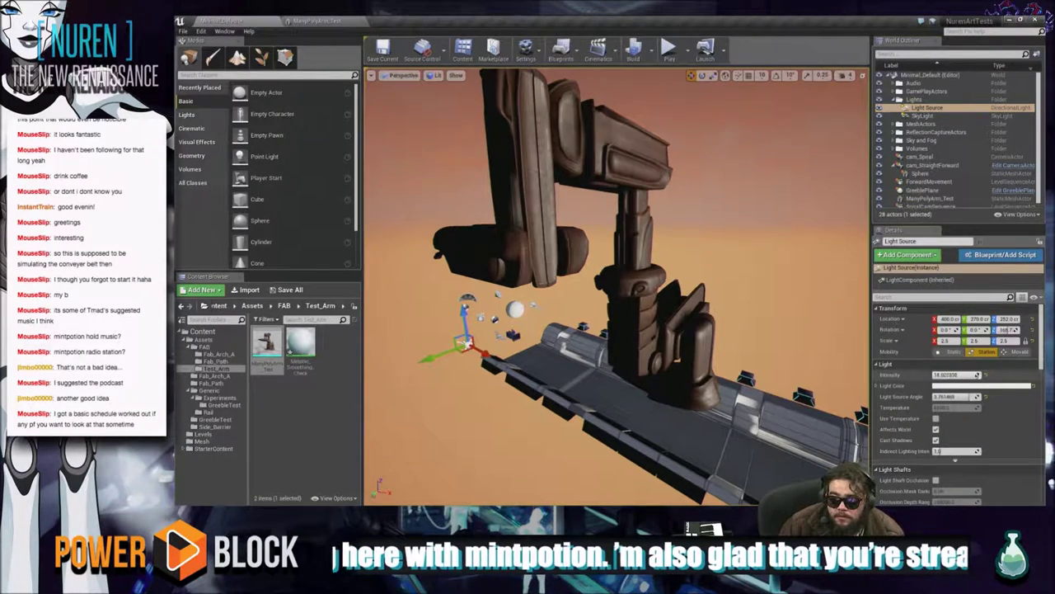
mouse_move(1007, 330)
left_mouse_down()
mouse_move(989, 329)
mouse_move(1009, 330)
left_mouse_up()
left_click_drag(948, 375, 957, 396)
right_click_drag(802, 353, 849, 379)
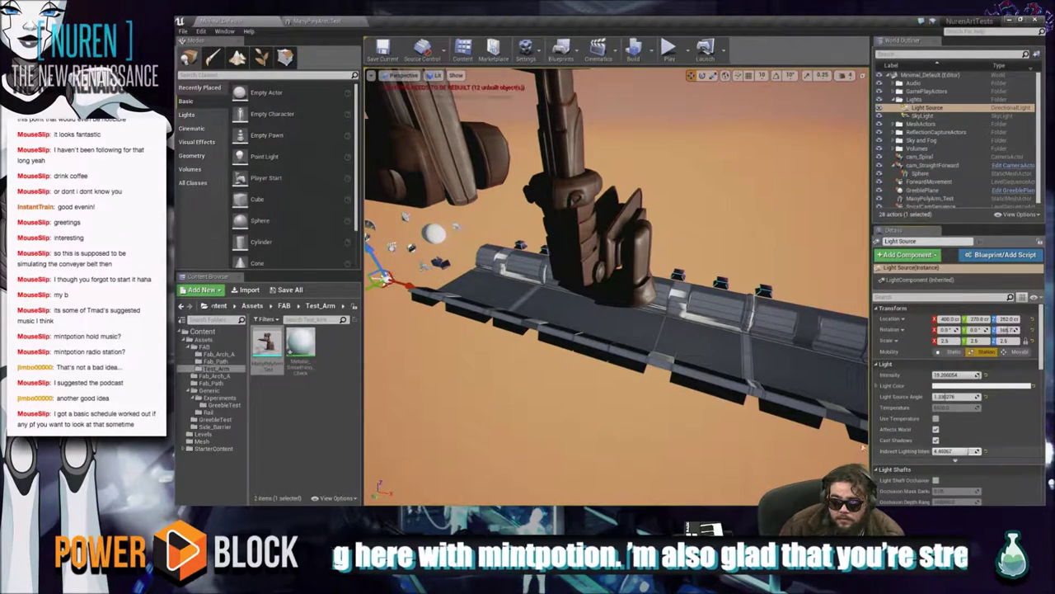
mouse_move(691, 418)
right_mouse_down()
mouse_move(707, 392)
mouse_move(693, 414)
right_mouse_up()
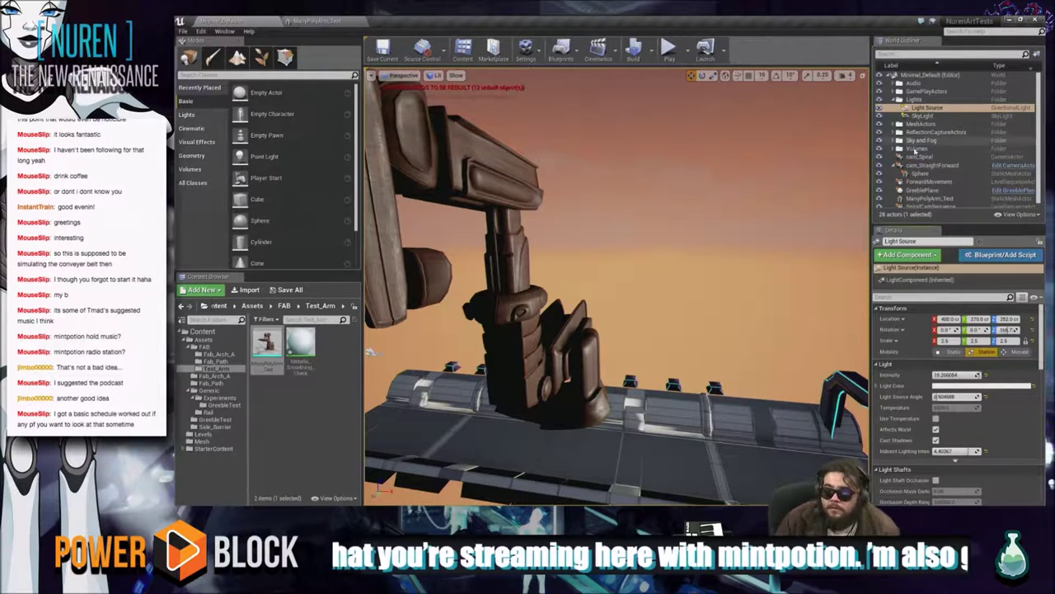
left_click_drag(1009, 330, 1044, 329)
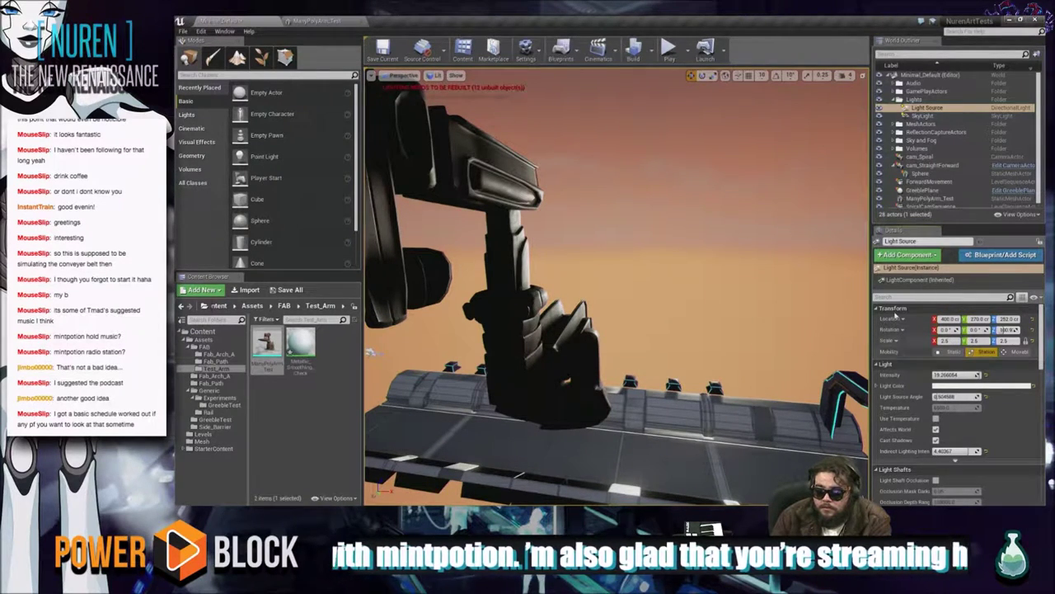
- Select the SkyLight and edit its rotation value
left_click(922, 115)
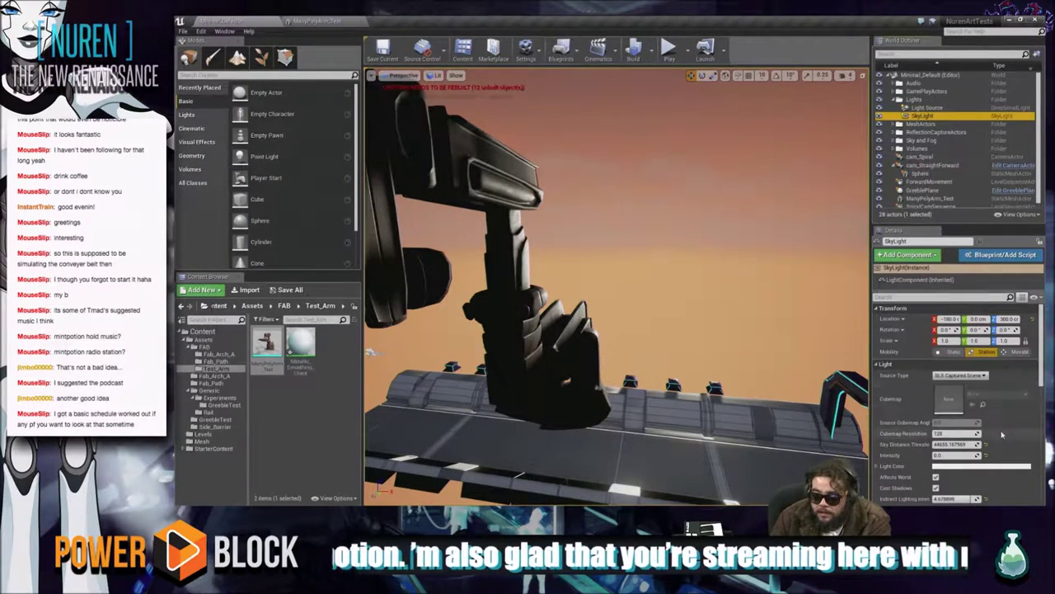
left_click(1006, 330)
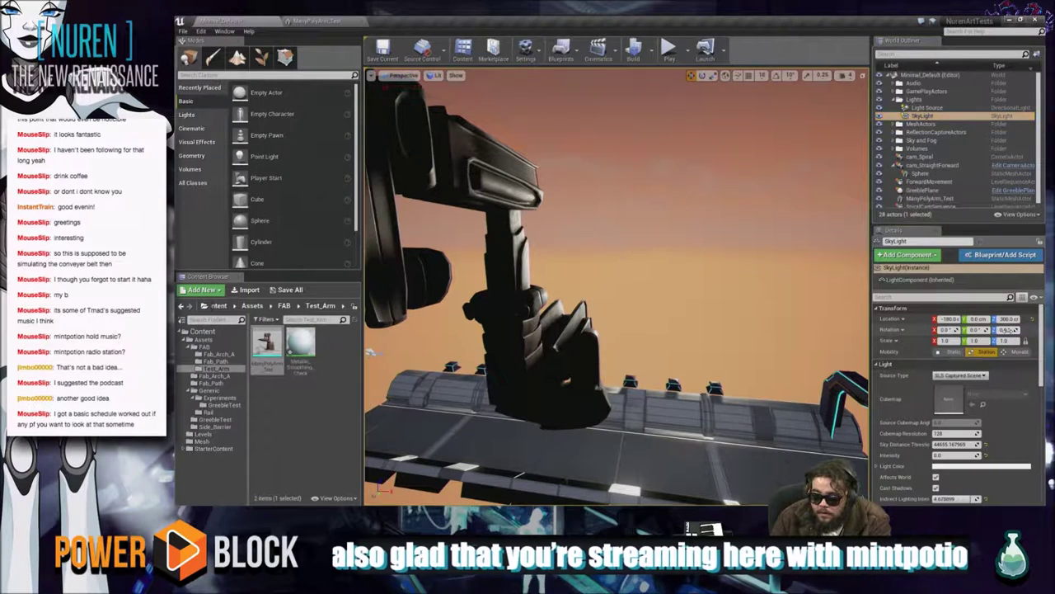
scroll(999, 459, "down", 1)
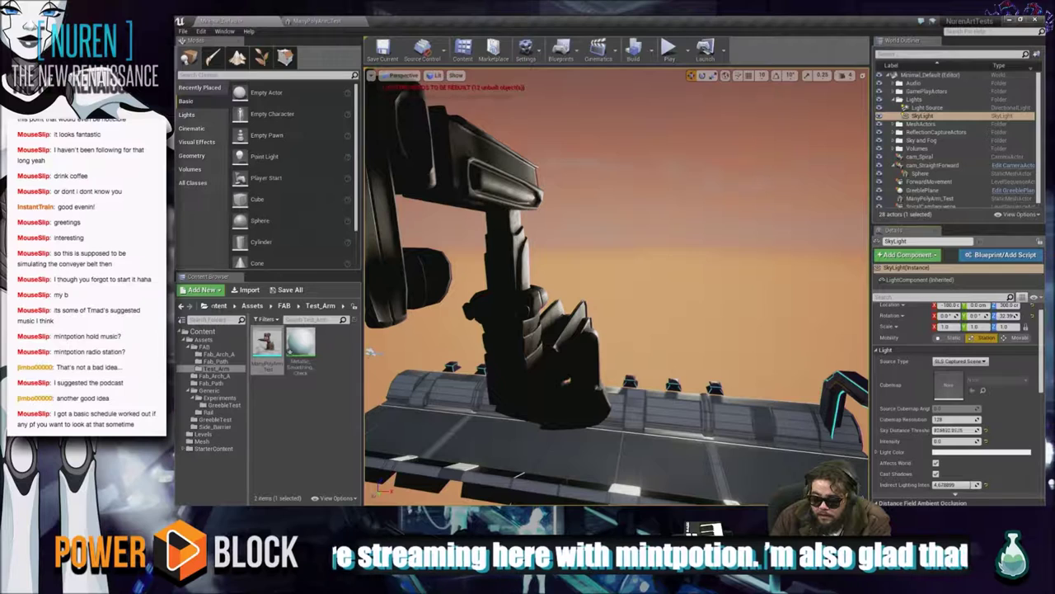
key("Return")
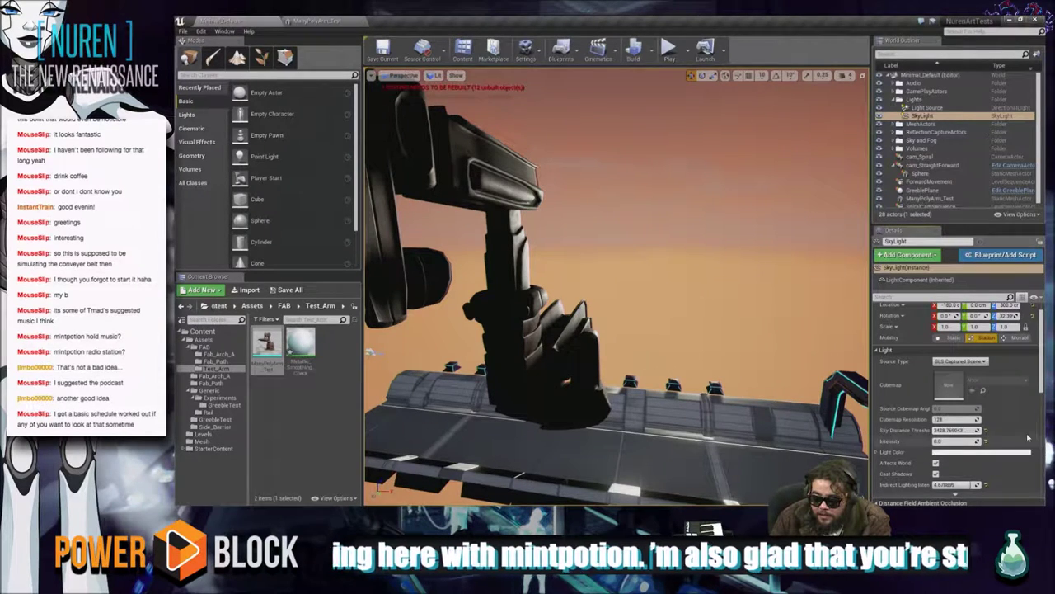
- Reset Sky Distance Threshold to 150000.0 and Indirect Lighting Intensity to 1.0, then select BP_Sky_Sphere
left_click(986, 430)
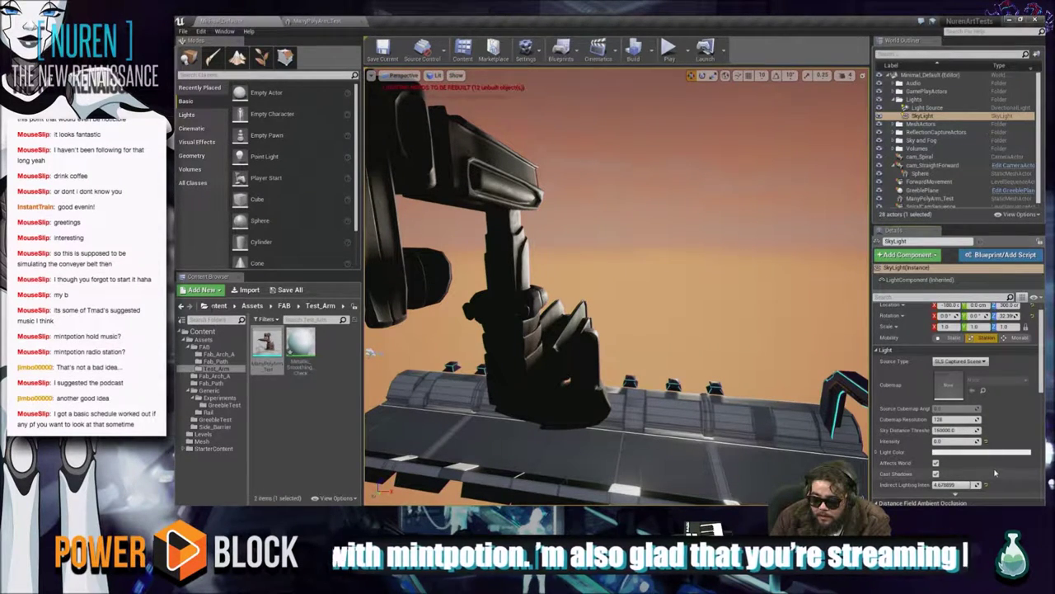
scroll(992, 467, "down", 2)
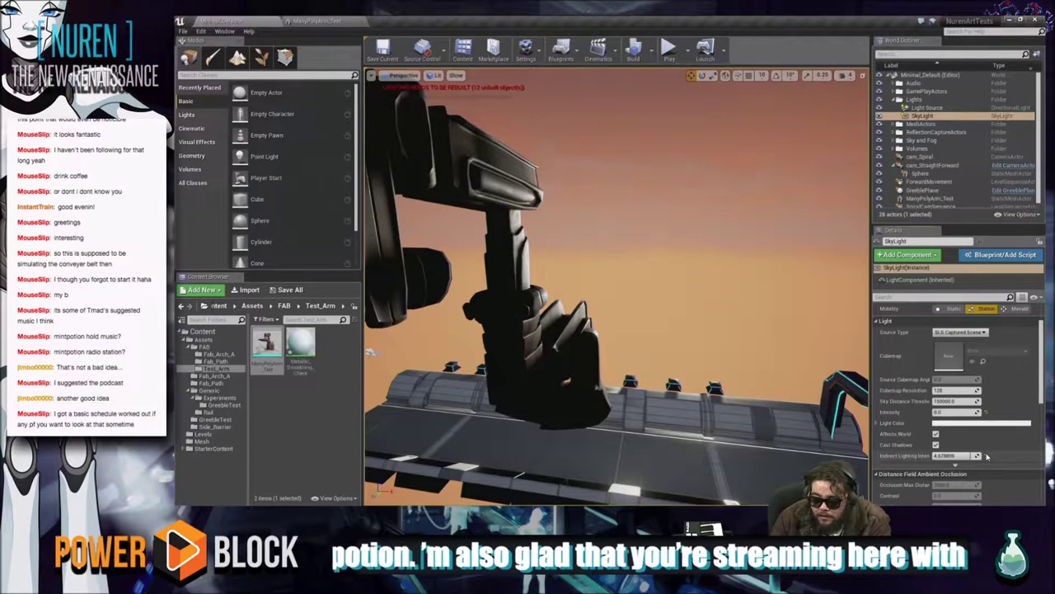
left_click(987, 455)
scroll(994, 457, "down", 3)
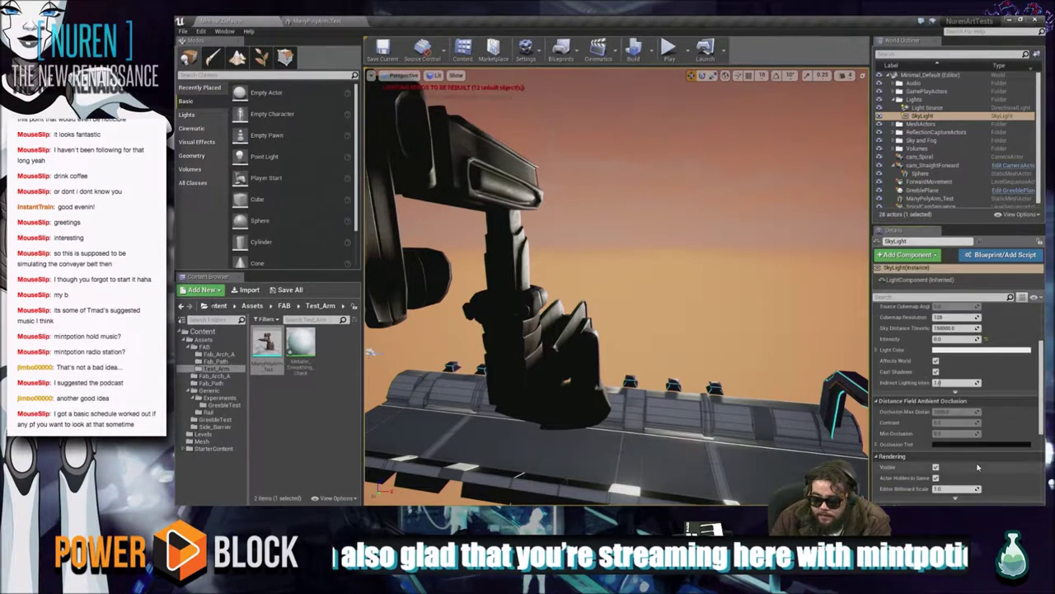
scroll(998, 457, "up", 5)
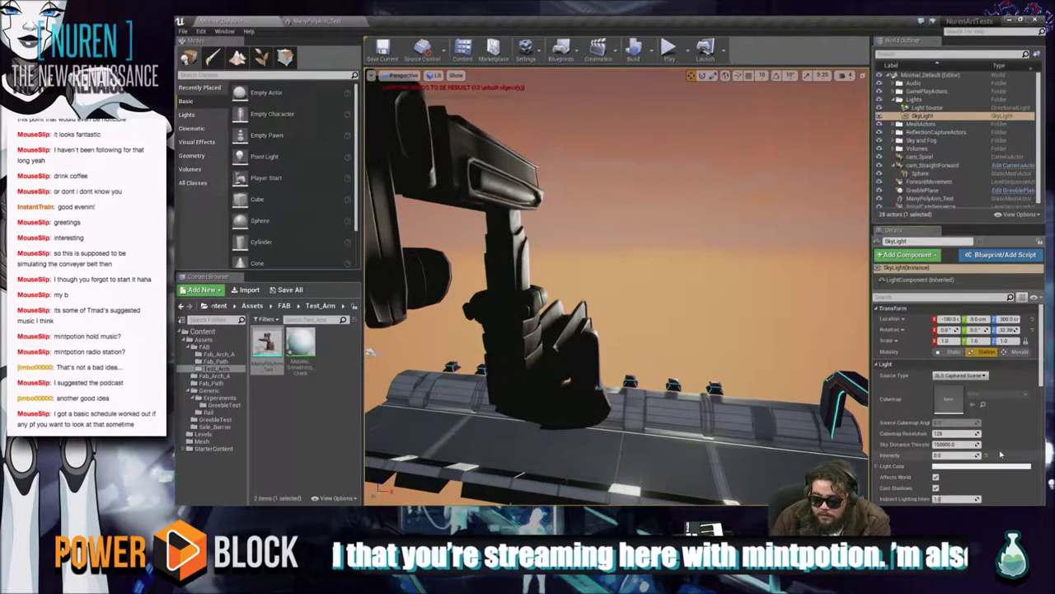
scroll(1013, 396, "down", 9)
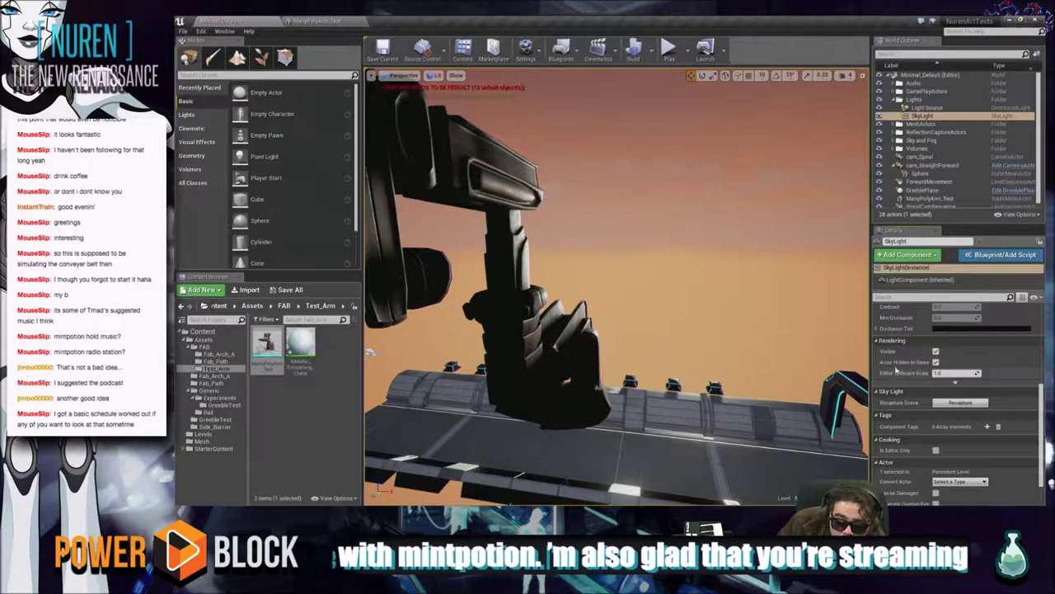
left_click(802, 303)
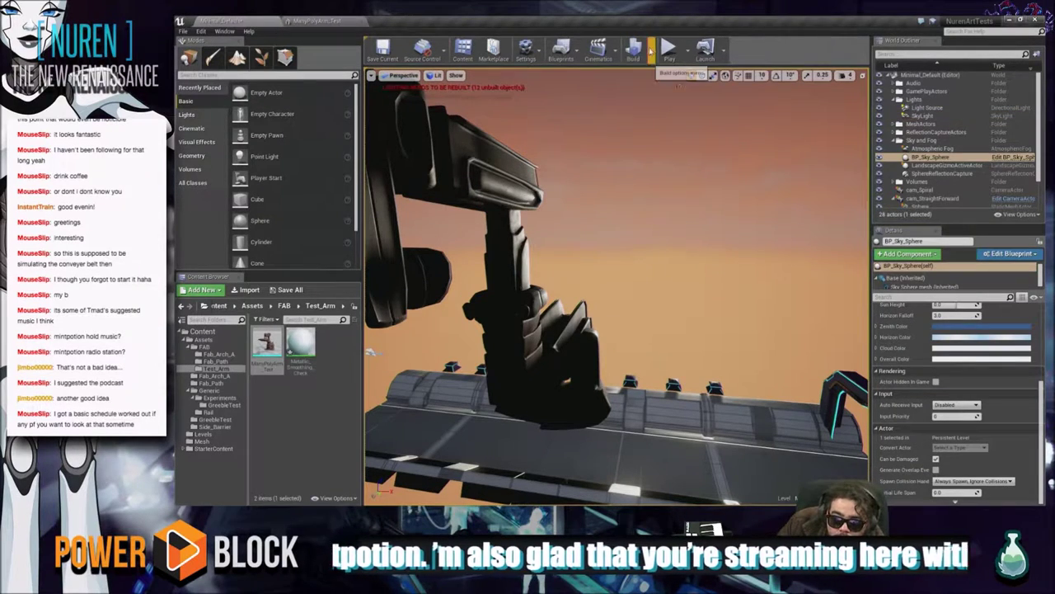
- Run Build > Build Lighting Only for the level
left_click(649, 49)
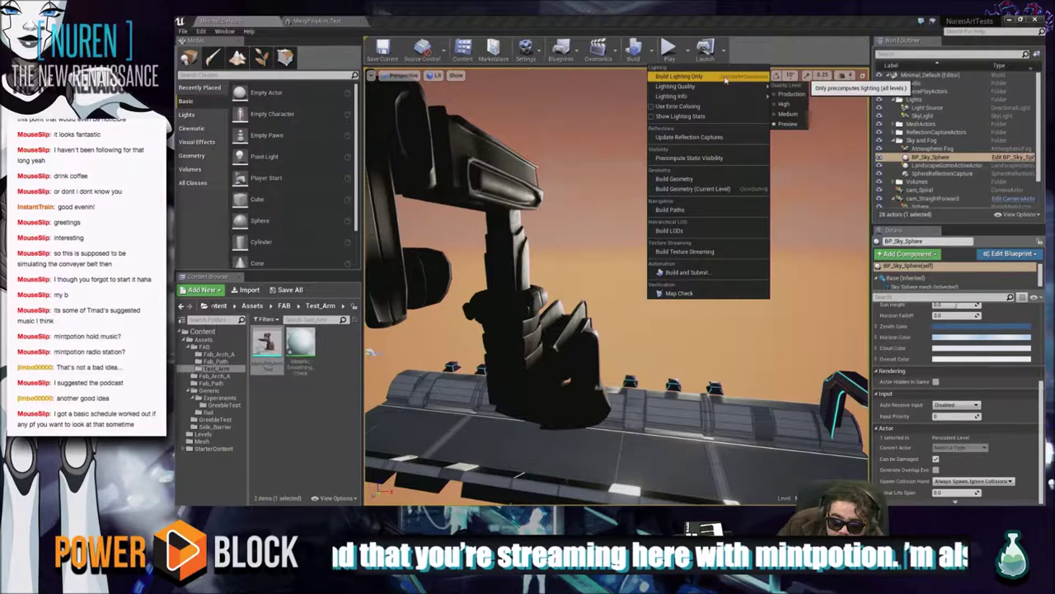
left_click(725, 76)
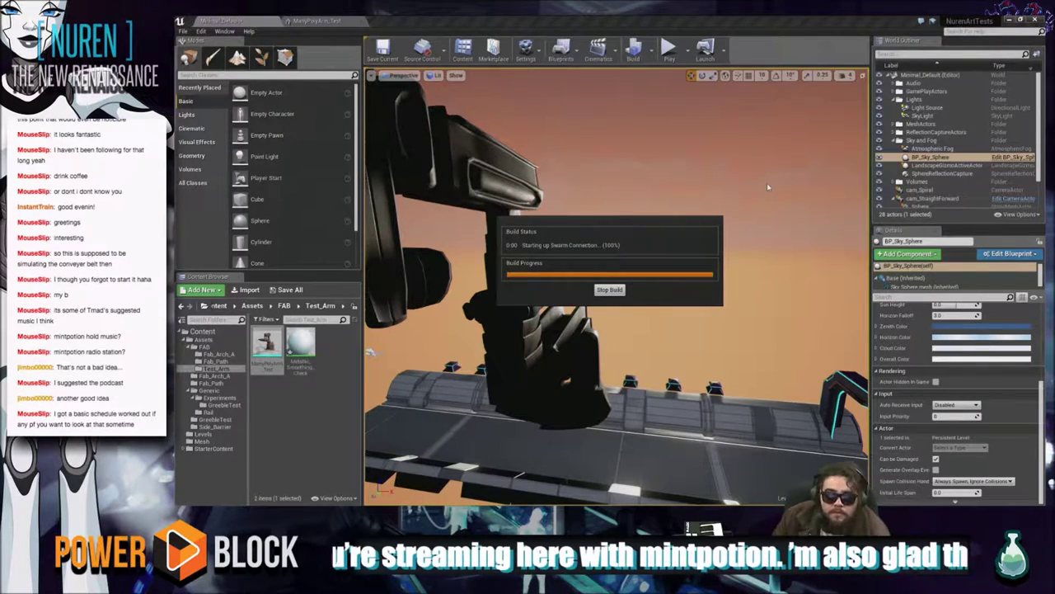
key("alt+Tab")
key("alt+Tab")
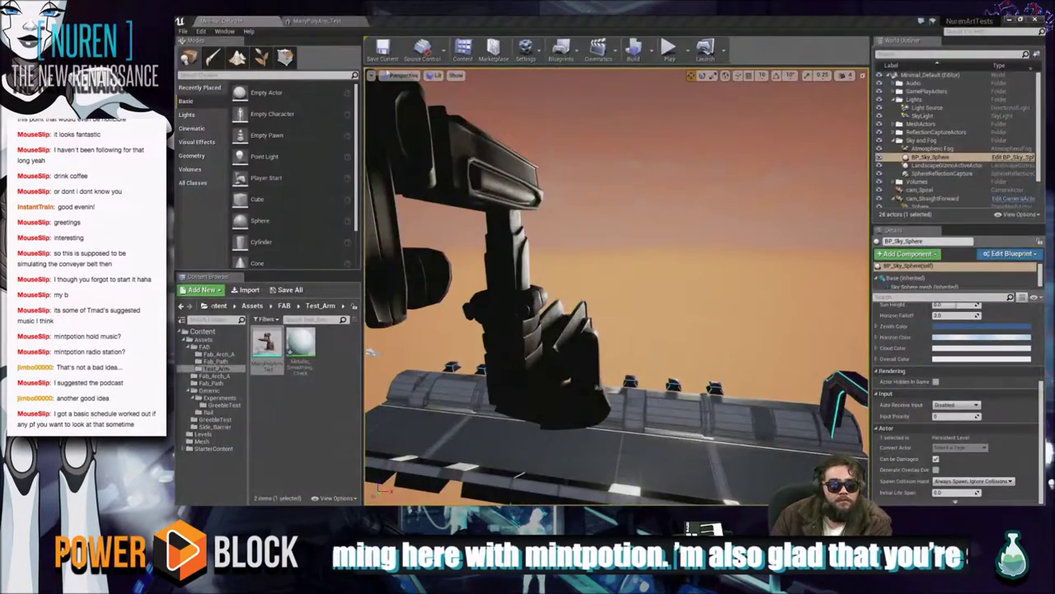
- In the arm's mesh editor, read the overlapping lightmap UV warnings and dismiss the Message Log
left_click(327, 22)
left_click_drag(393, 256, 485, 301)
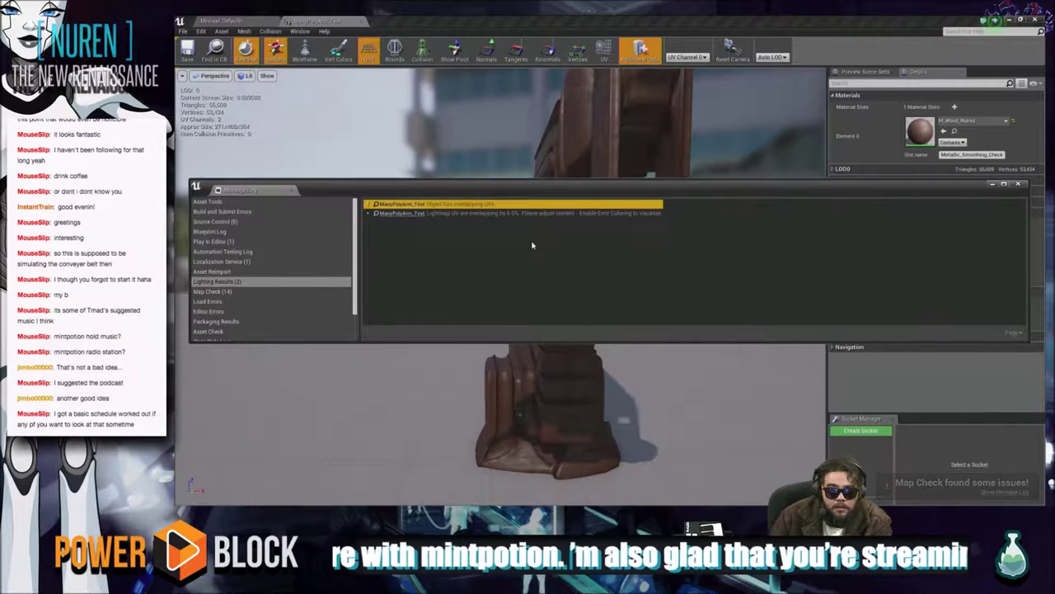
left_click(520, 215)
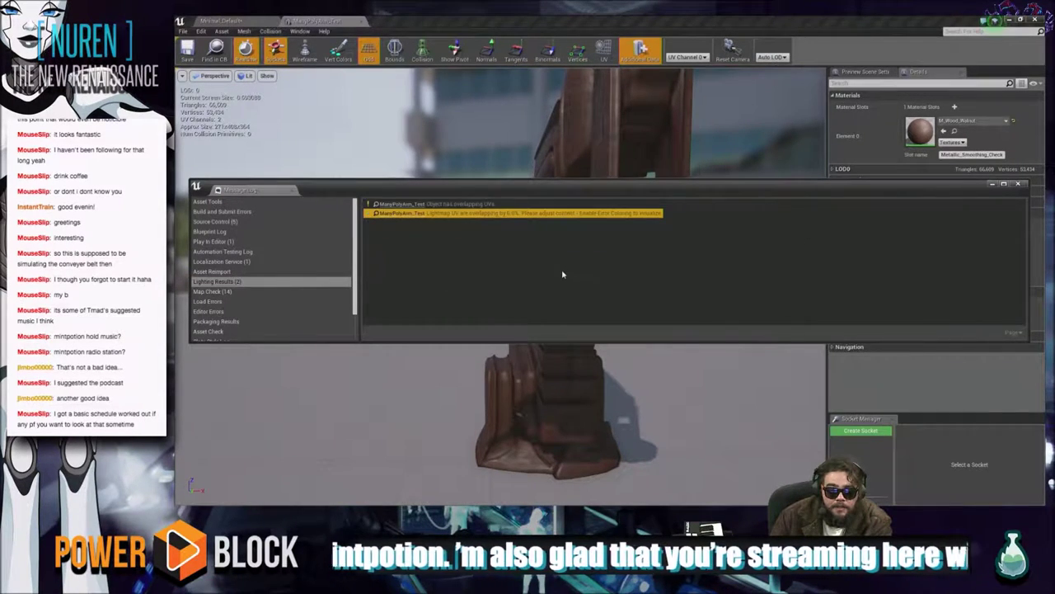
left_click(1019, 184)
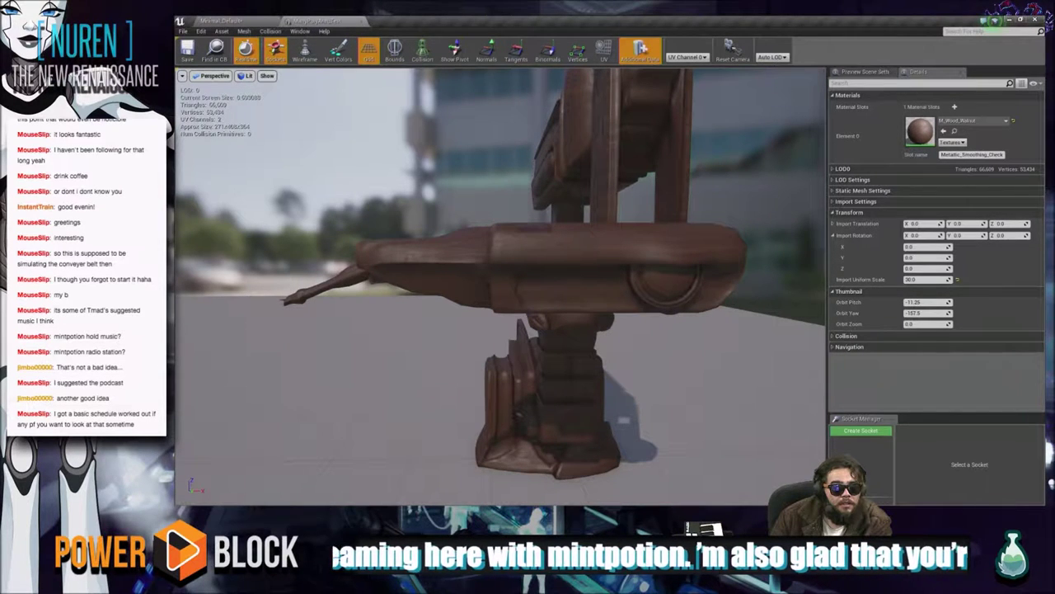
- Show vertex normals and tangents on the arm mesh, leaving pivot and binormals hidden
left_click(267, 75)
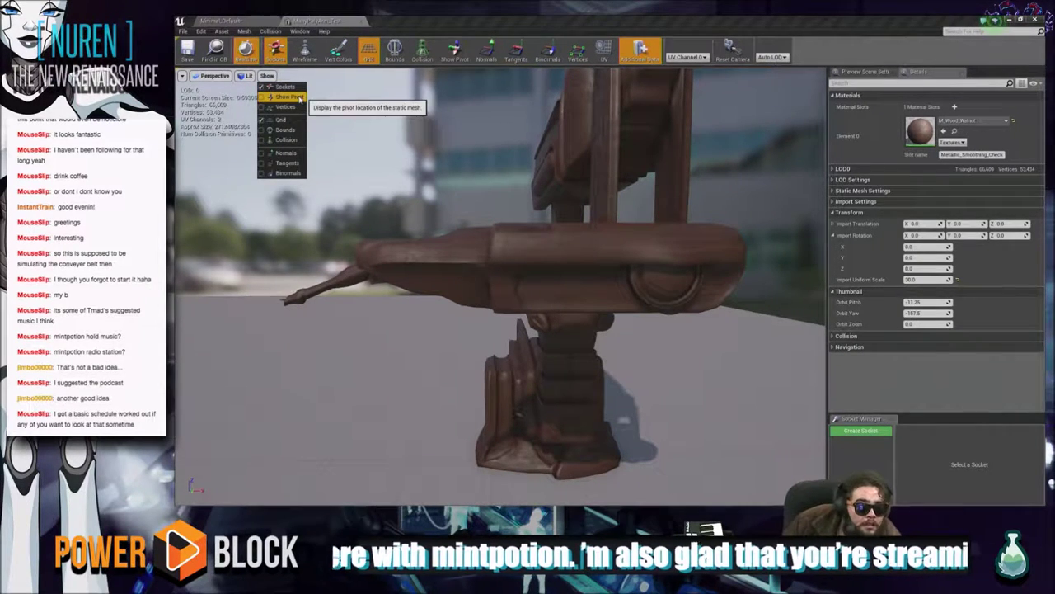
left_click(262, 156)
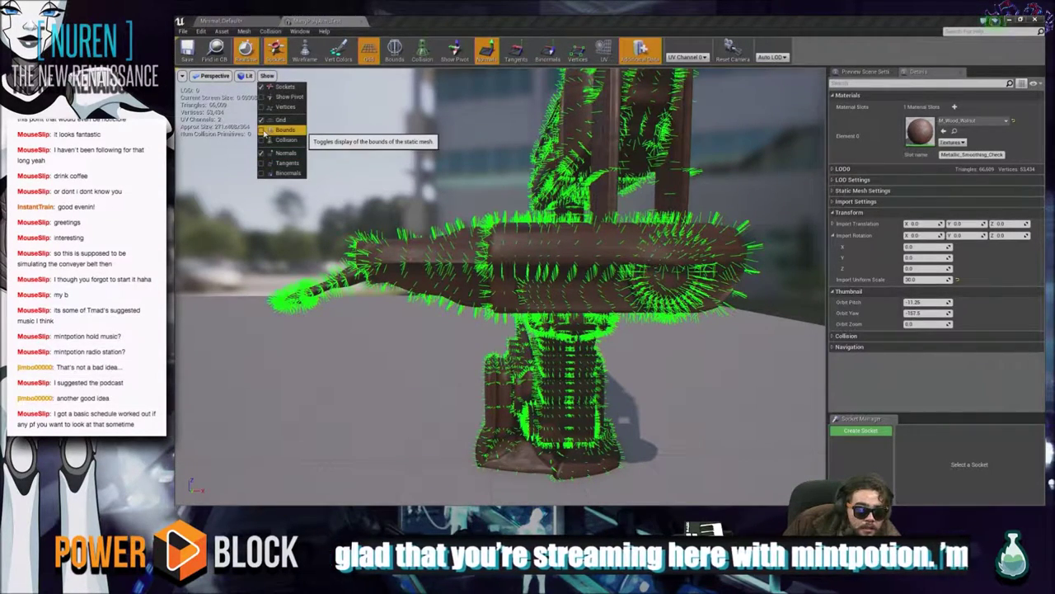
left_click(266, 132)
left_click(261, 98)
left_click(261, 97)
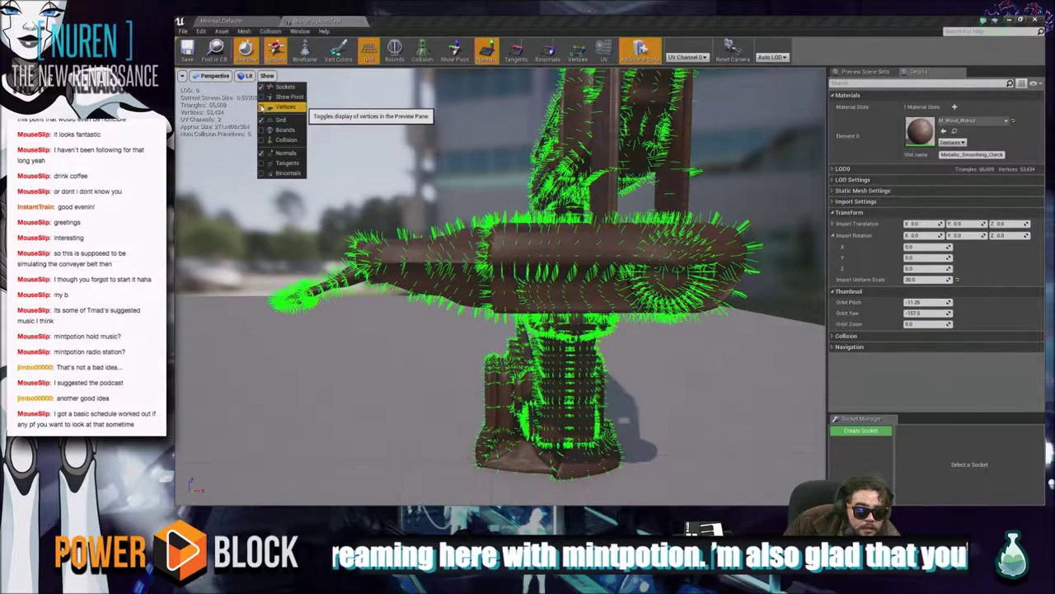
left_click(261, 174)
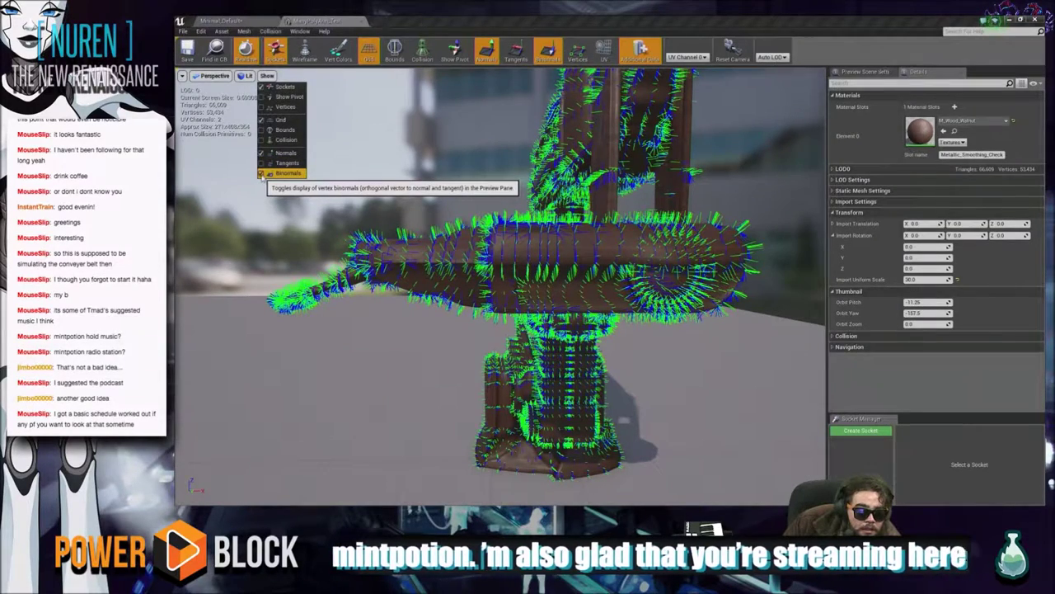
left_click(261, 174)
left_click(261, 164)
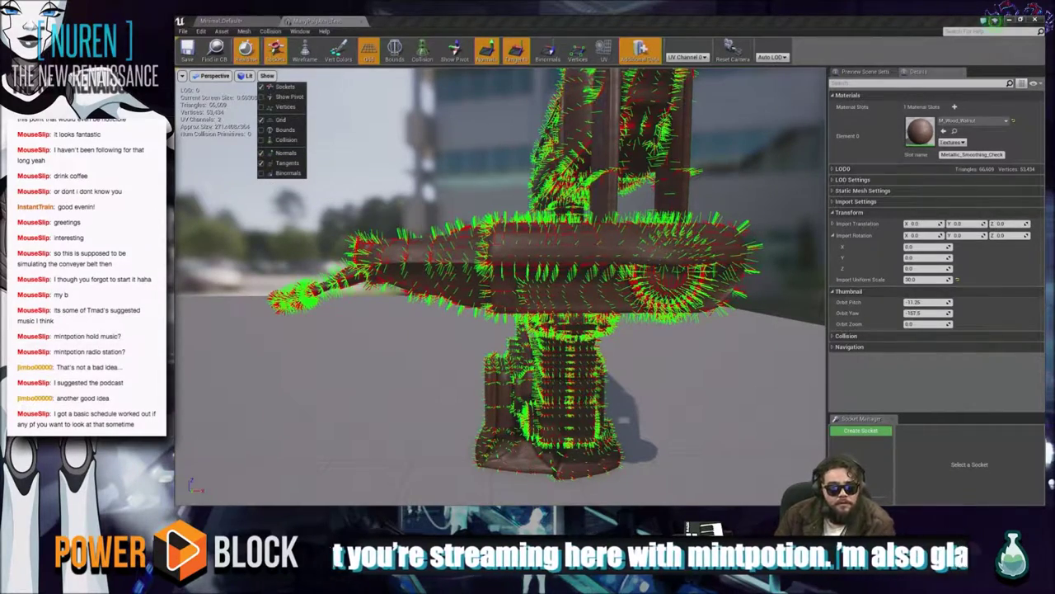
left_click(495, 371)
- Fly inside the mesh to inspect the vectors, then pull back in the Minimal_Default level
left_click_drag(495, 371, 494, 313)
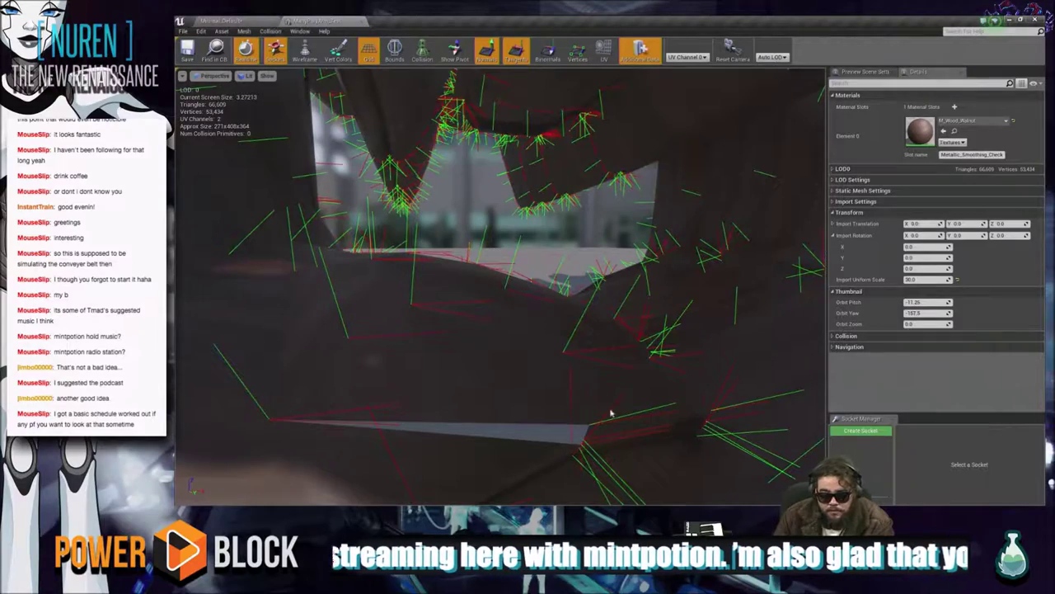
mouse_move(571, 423)
left_mouse_down()
mouse_move(544, 403)
mouse_move(578, 424)
left_mouse_up()
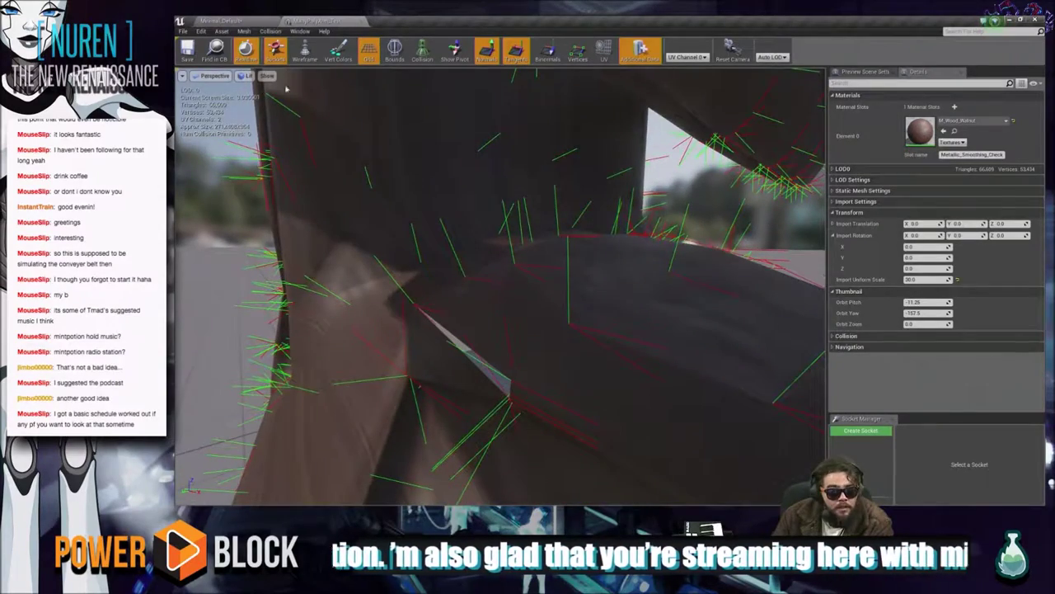
left_click(245, 19)
left_click_drag(370, 351, 364, 387)
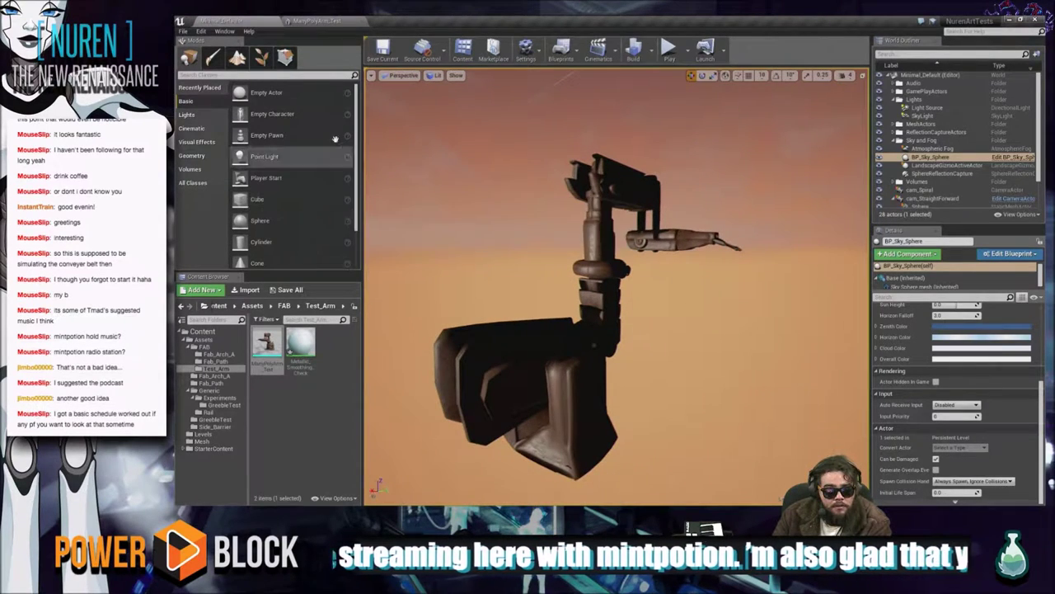
- Display the Stat > Advanced list from the level viewport options menu
left_click(371, 75)
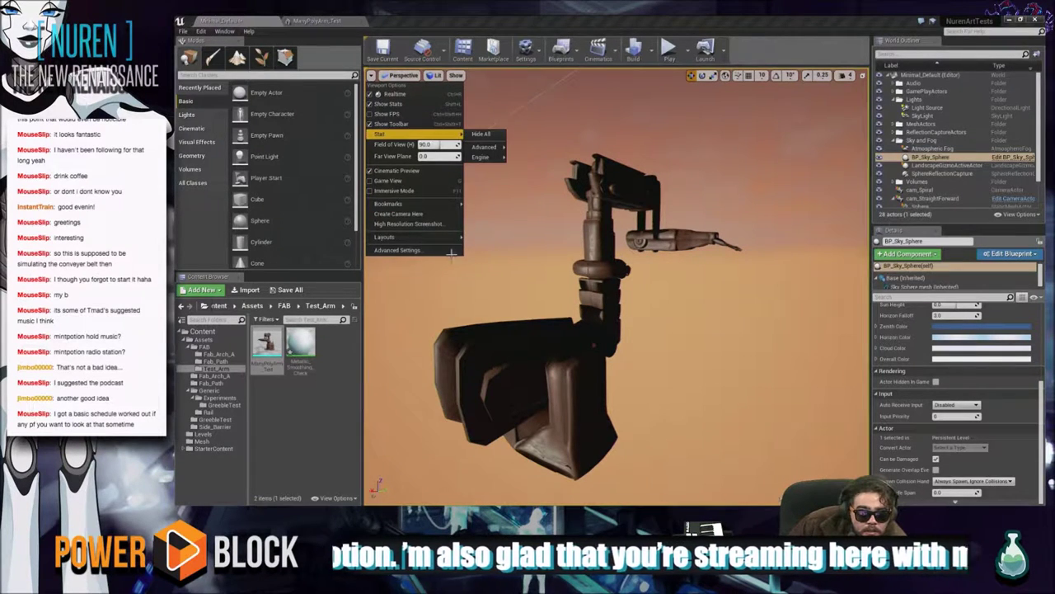
mouse_move(448, 136)
mouse_move(492, 147)
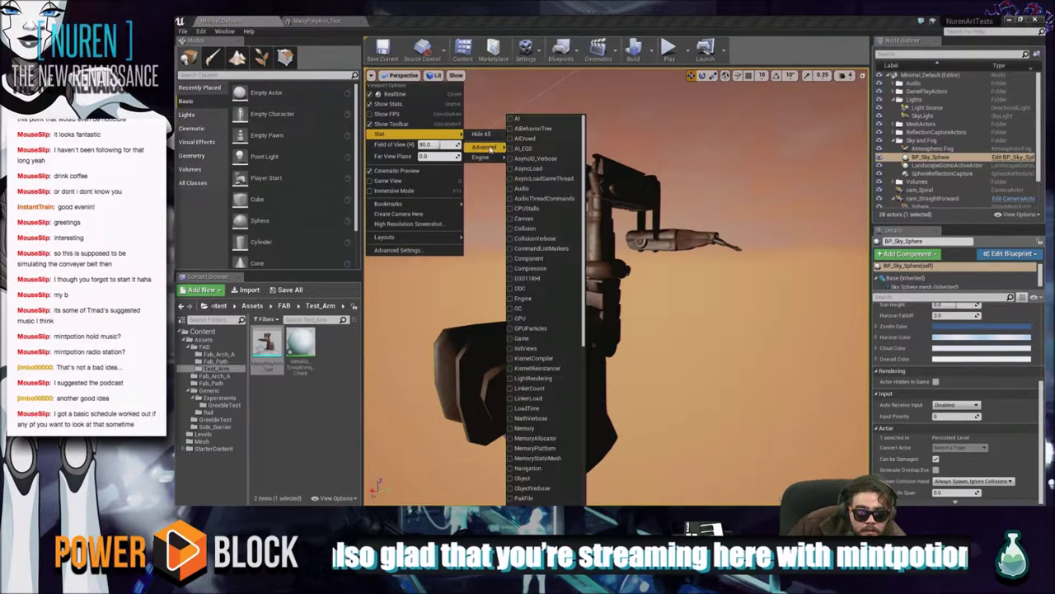
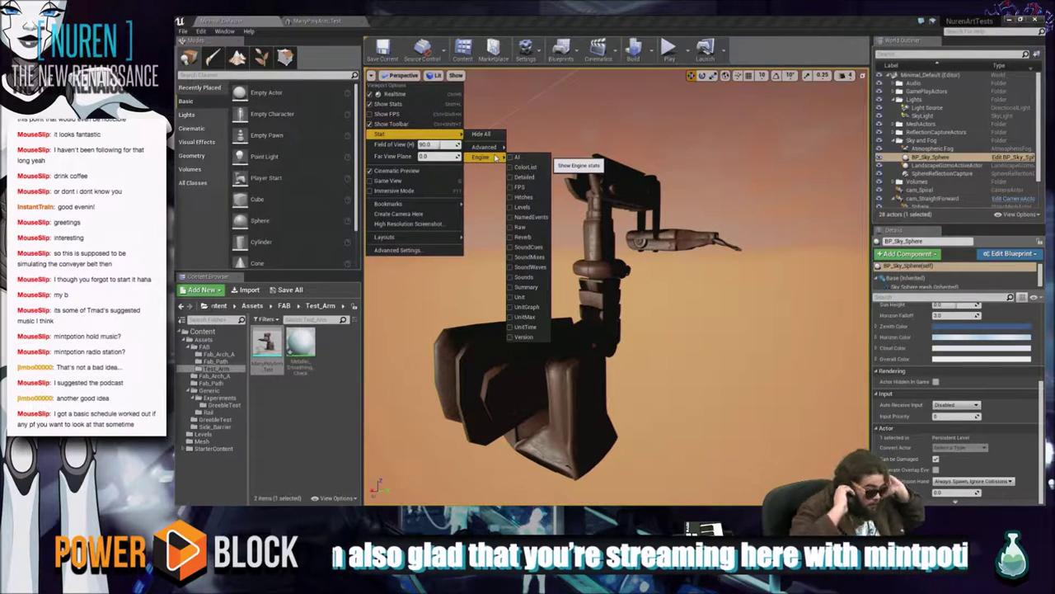
- Browse the viewport display and source control options, then orbit around the arm
left_click(455, 75)
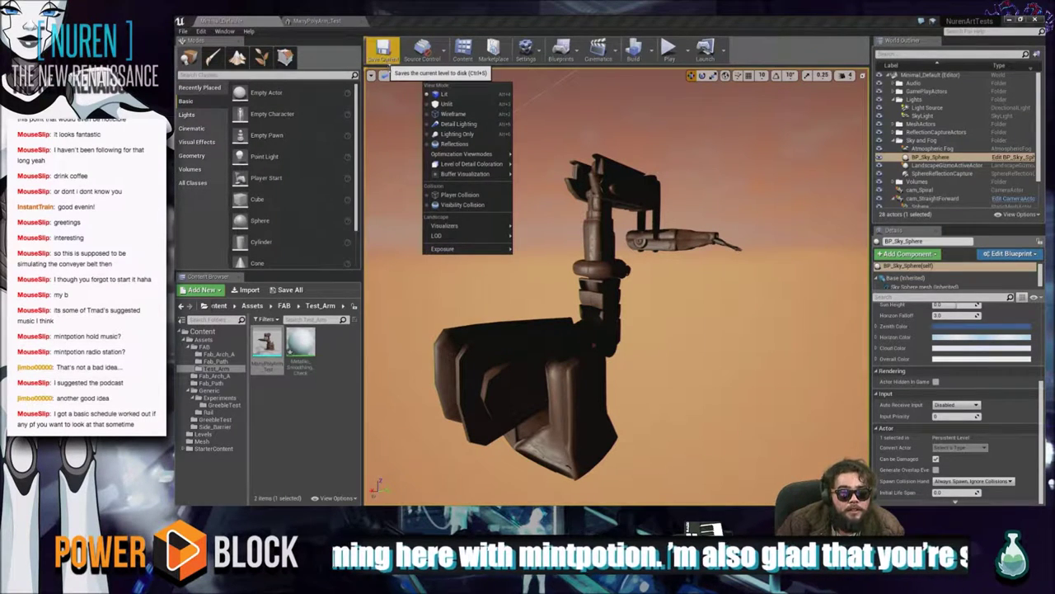
mouse_move(402, 75)
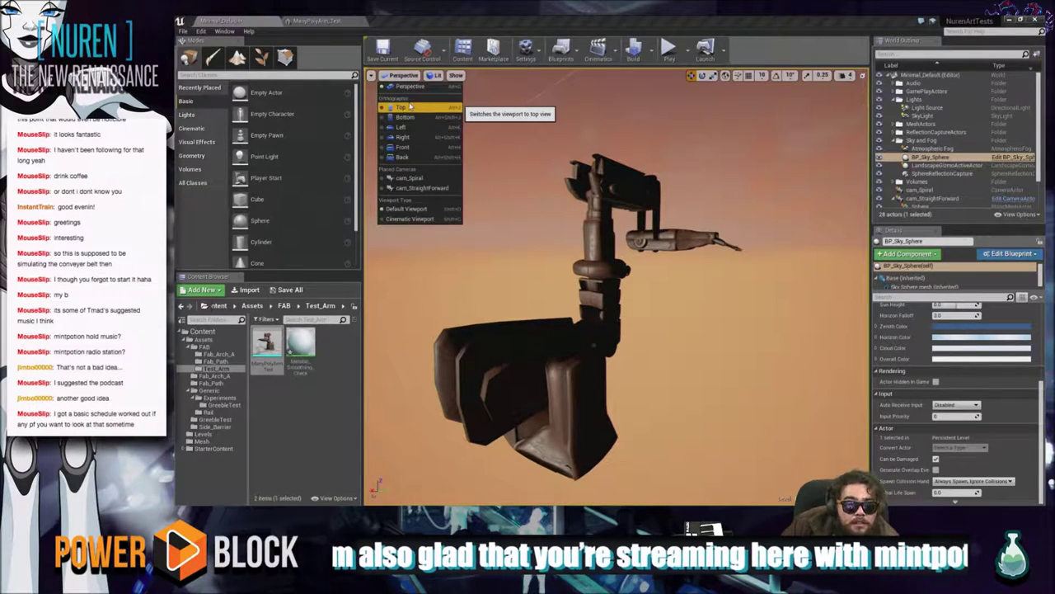
left_click(425, 51)
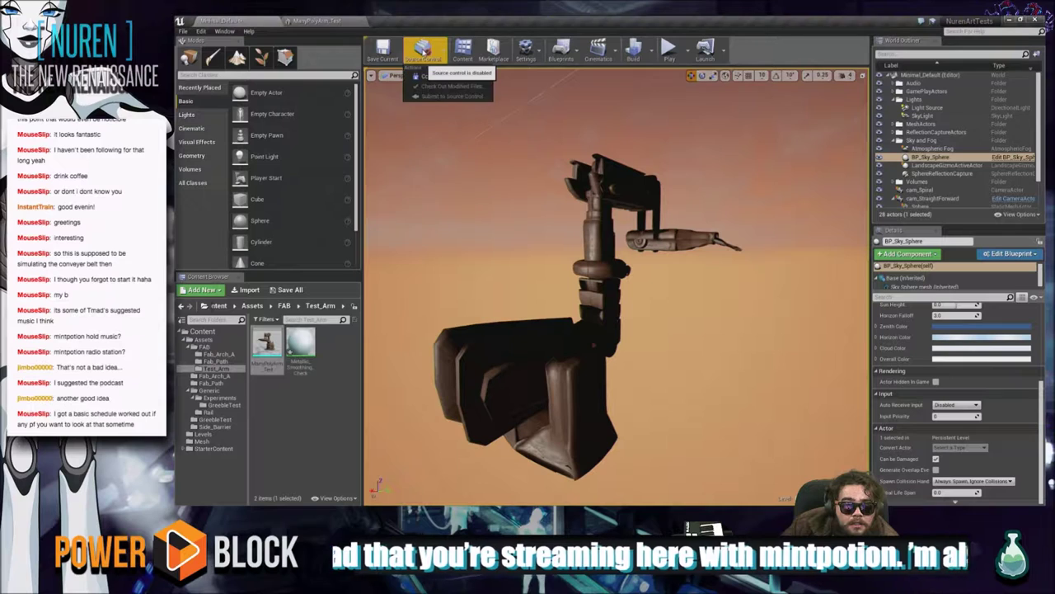
left_click(394, 61)
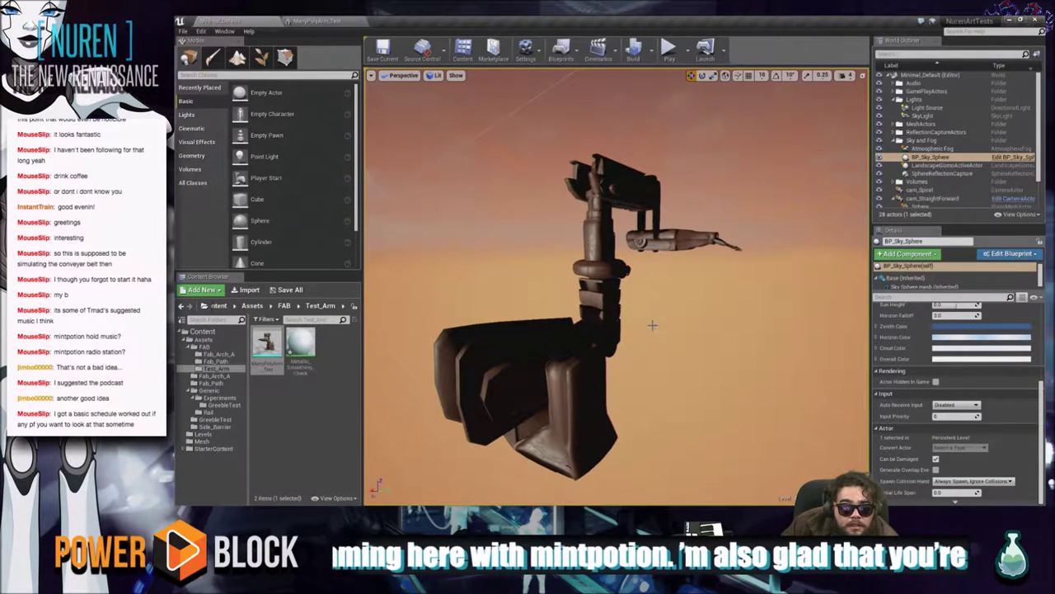
right_click_drag(618, 289, 584, 391)
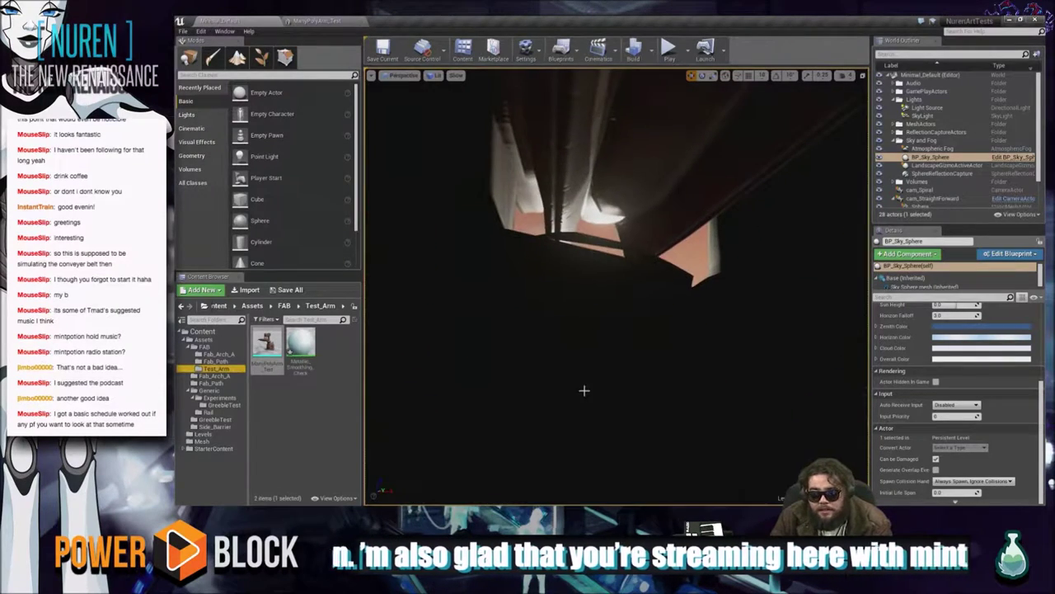
right_click_drag(574, 301, 559, 288)
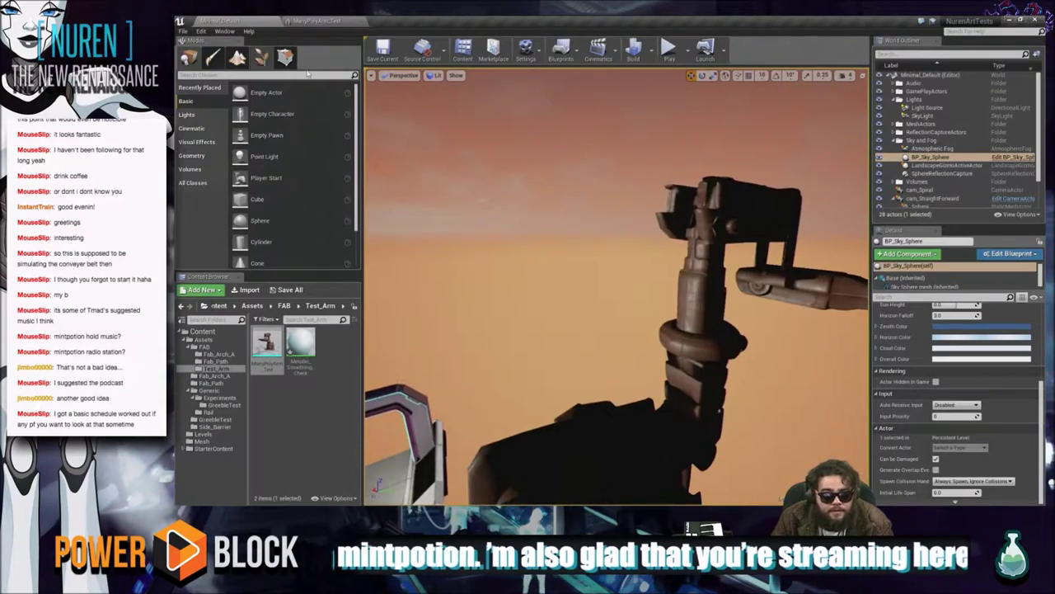
- In the static mesh editor, set the arm's Element 0 material to M_Tech_Panel
left_click(321, 25)
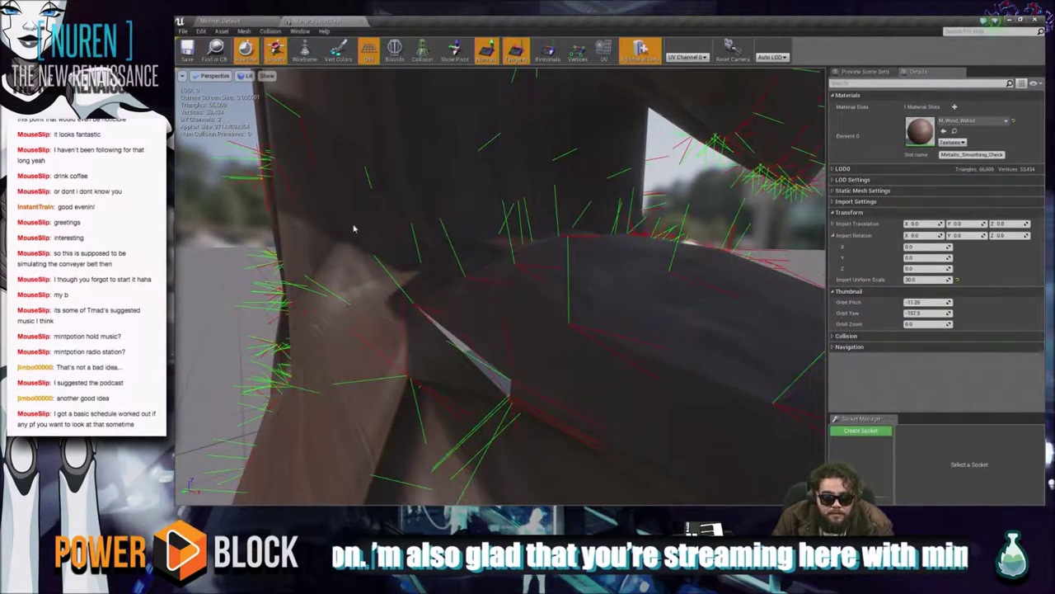
left_click_drag(353, 229, 352, 229)
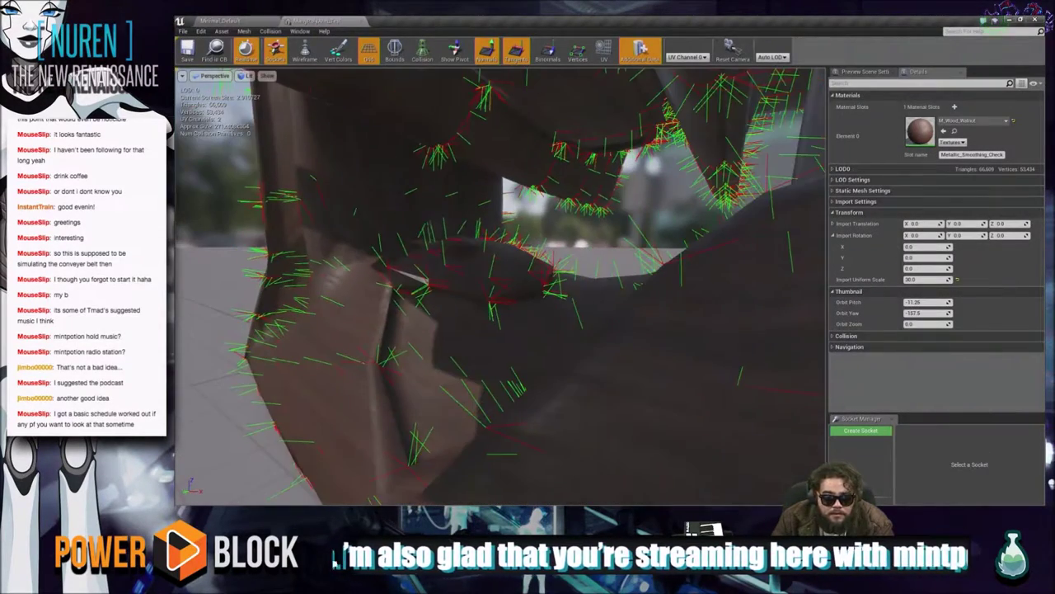
left_click(957, 121)
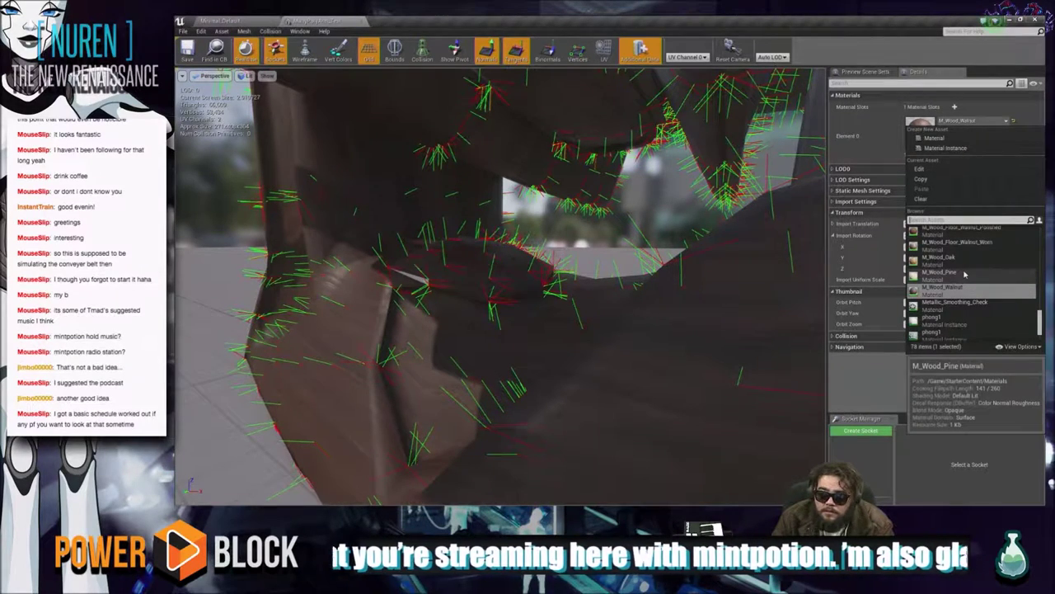
scroll(968, 273, "up", 5)
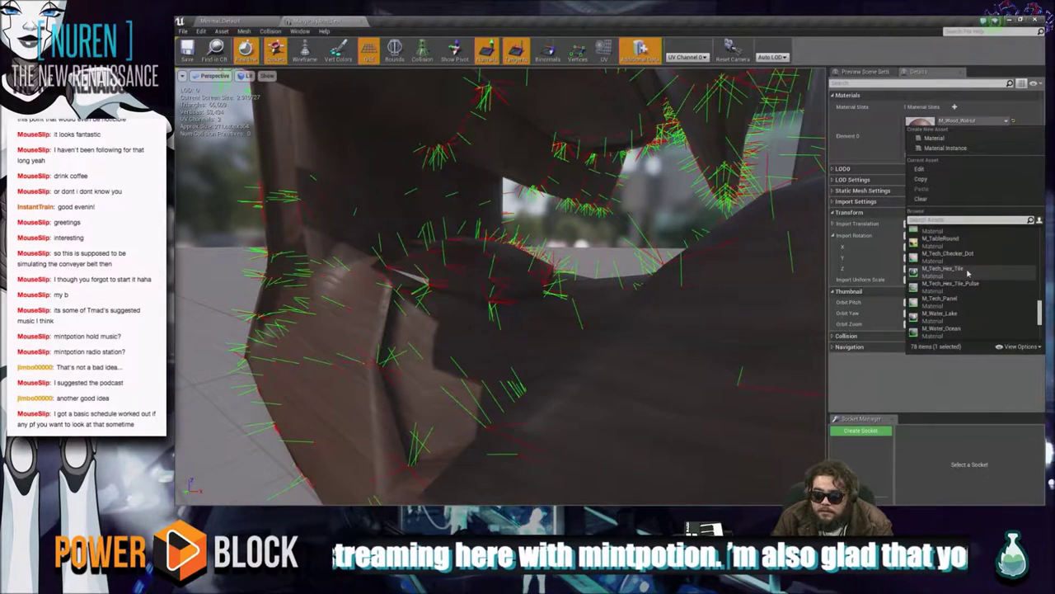
left_click(972, 308)
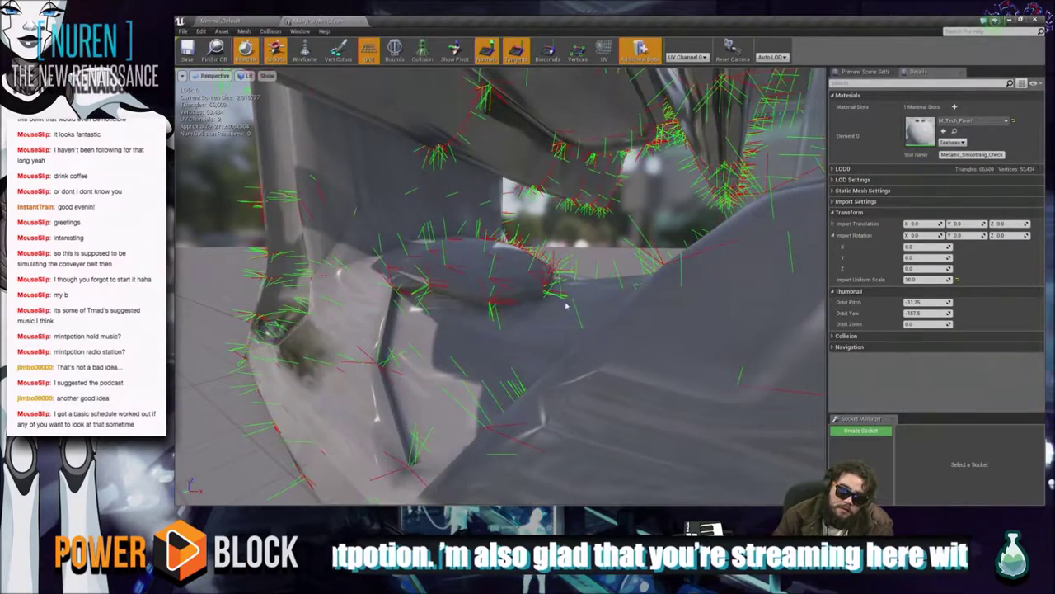
left_click_drag(566, 306, 521, 435)
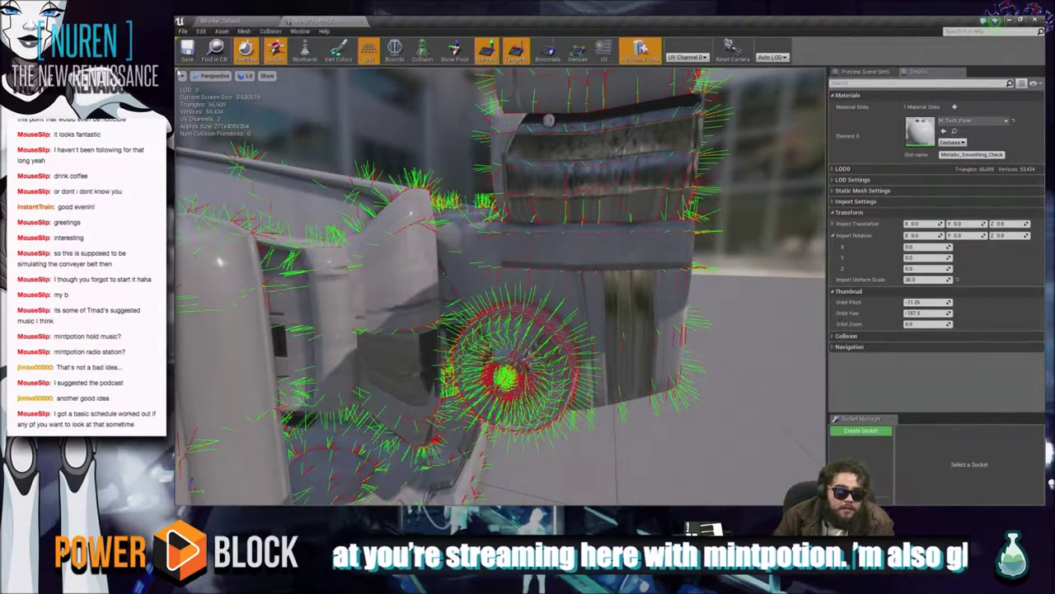
- Hide the normals, tangents and grid in the mesh preview, then inspect the arm
left_click(267, 76)
left_click(289, 153)
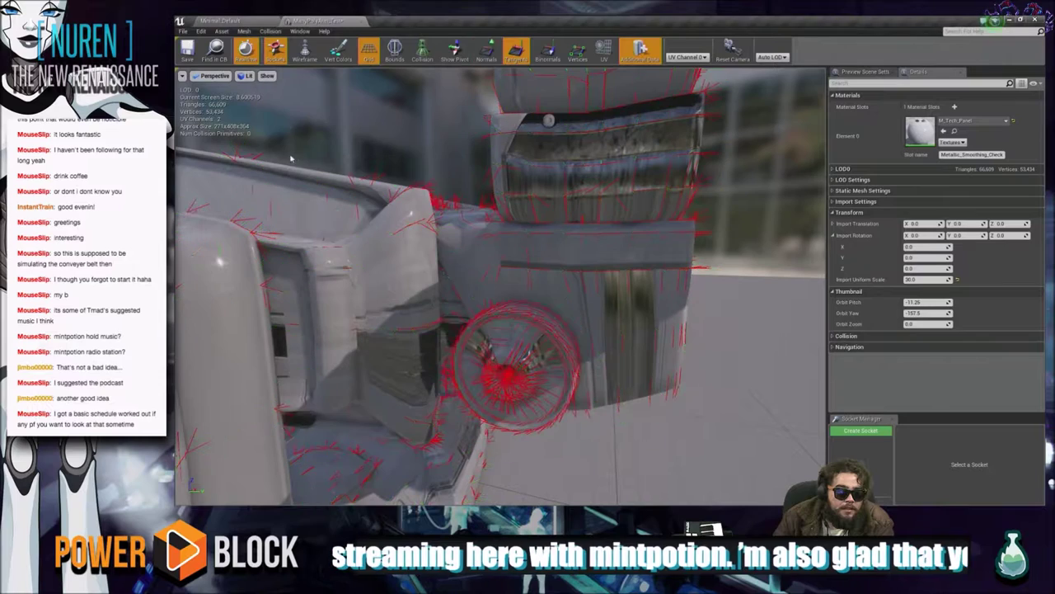
left_click(268, 76)
left_click(287, 162)
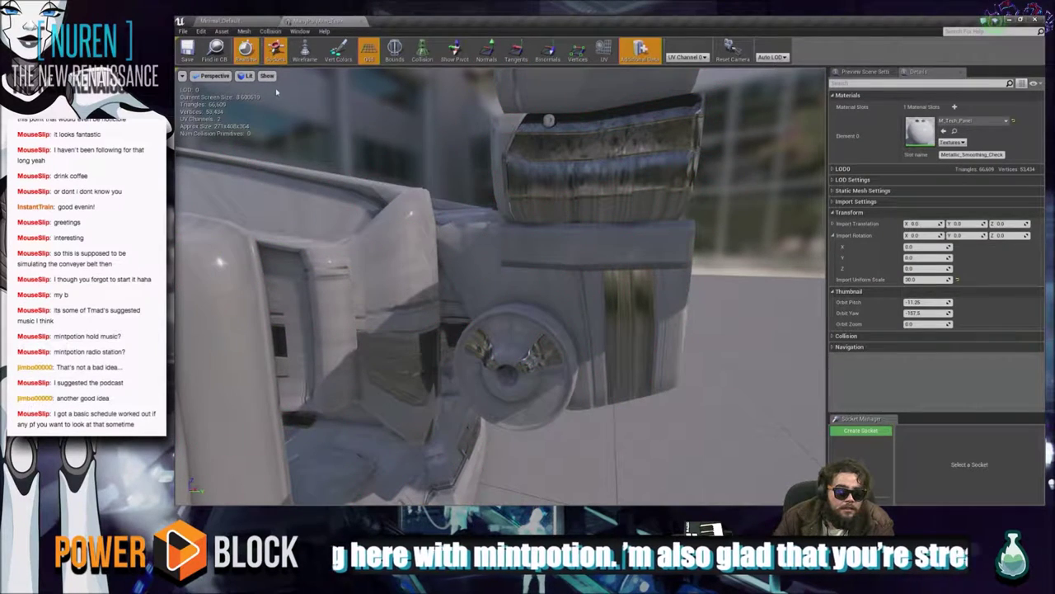
left_click(267, 76)
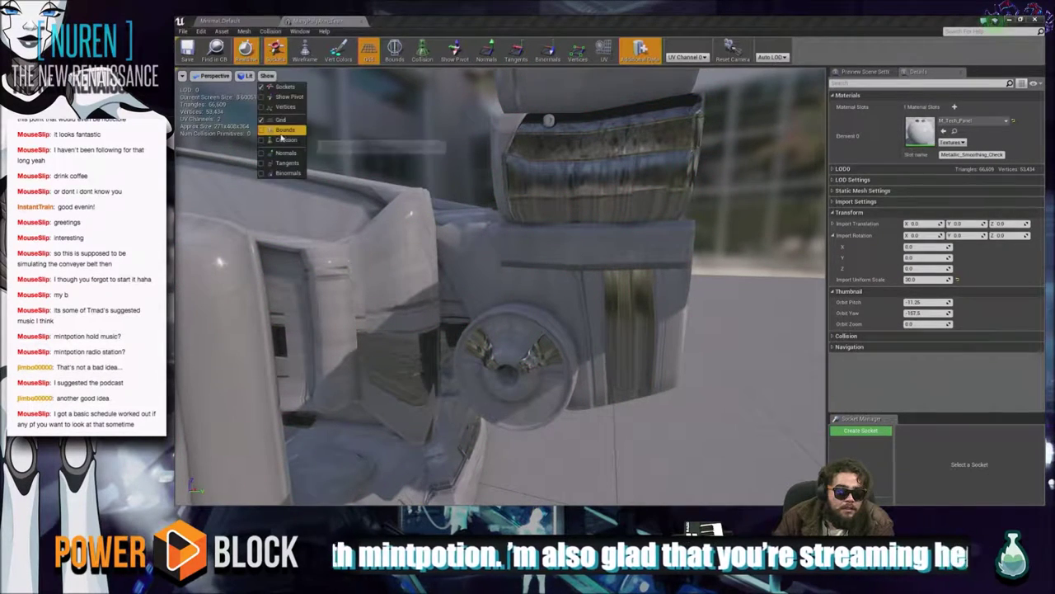
left_click(282, 120)
left_click_drag(372, 200, 787, 198)
left_click_drag(375, 209, 425, 206)
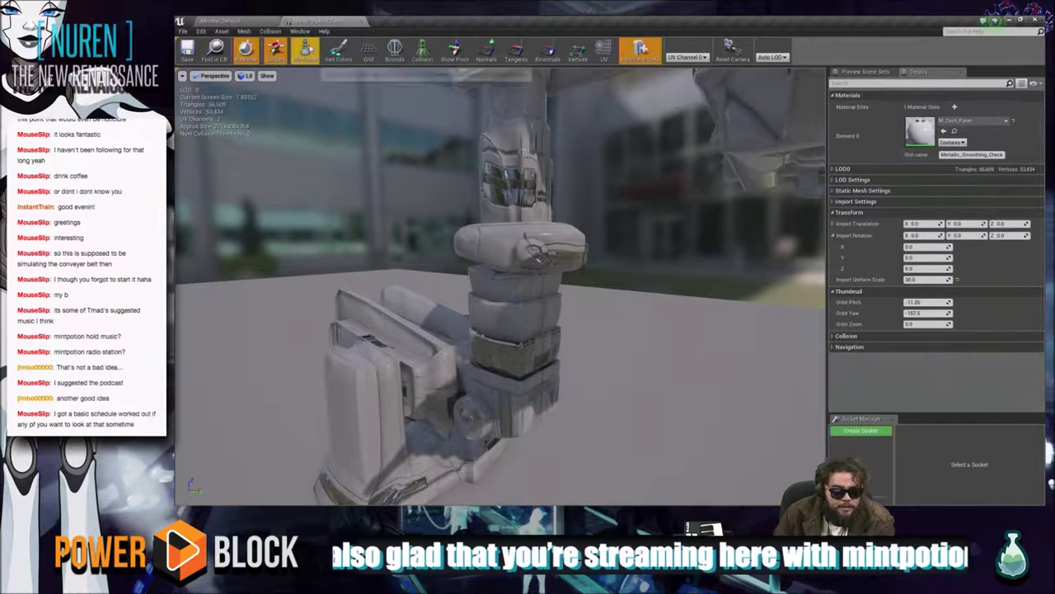
key("alt+Tab")
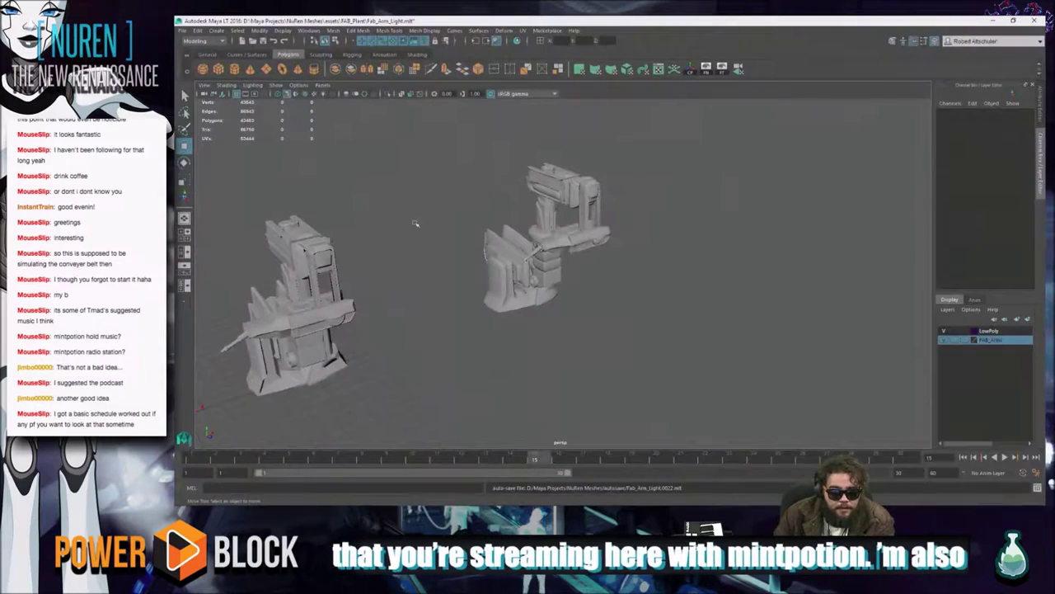
- Select pCube130, frame it with F, and orbit in close to inspect its geometry
left_click(519, 295)
key("f")
left_click_drag(541, 297, 626, 334, "alt")
scroll(641, 350, "up", 3)
left_click_drag(630, 266, 672, 235, "alt")
mouse_move(608, 333)
left_mouse_down("alt")
mouse_move(657, 313)
mouse_move(568, 322)
mouse_move(672, 246)
mouse_move(615, 313)
mouse_move(594, 363)
mouse_move(627, 329)
left_mouse_up("alt")
key("alt+Tab")
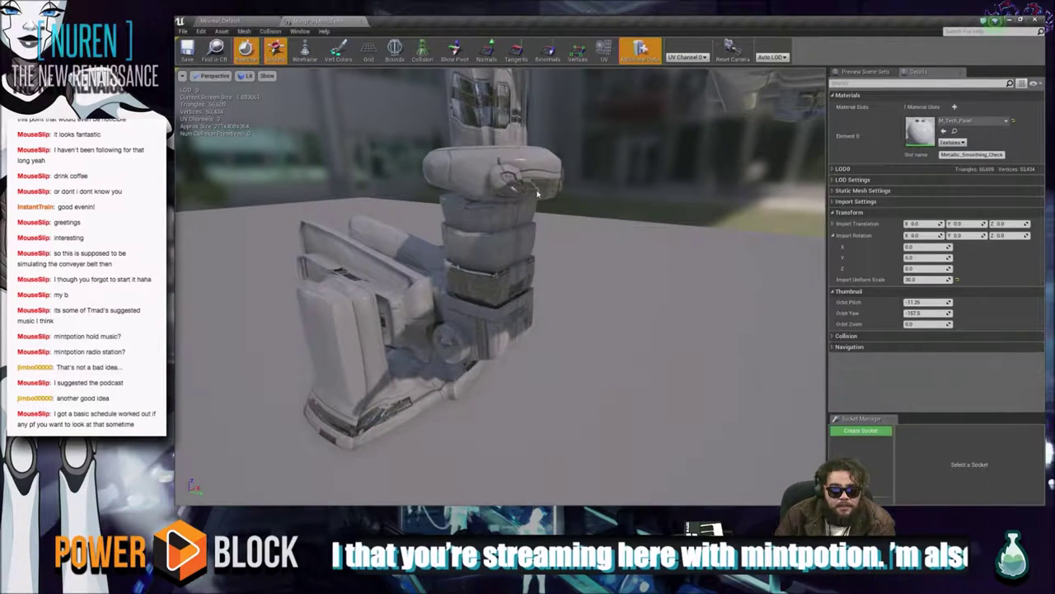
- Preview the arm mesh with M_Tech_Hex_Tile and orbit around to inspect it
left_click(973, 120)
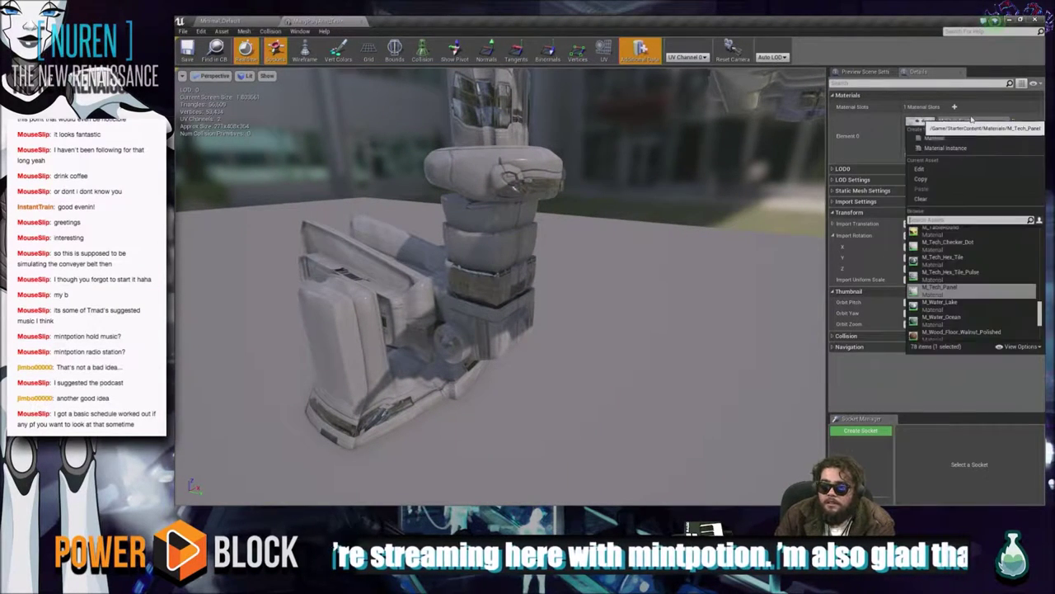
left_click(976, 269)
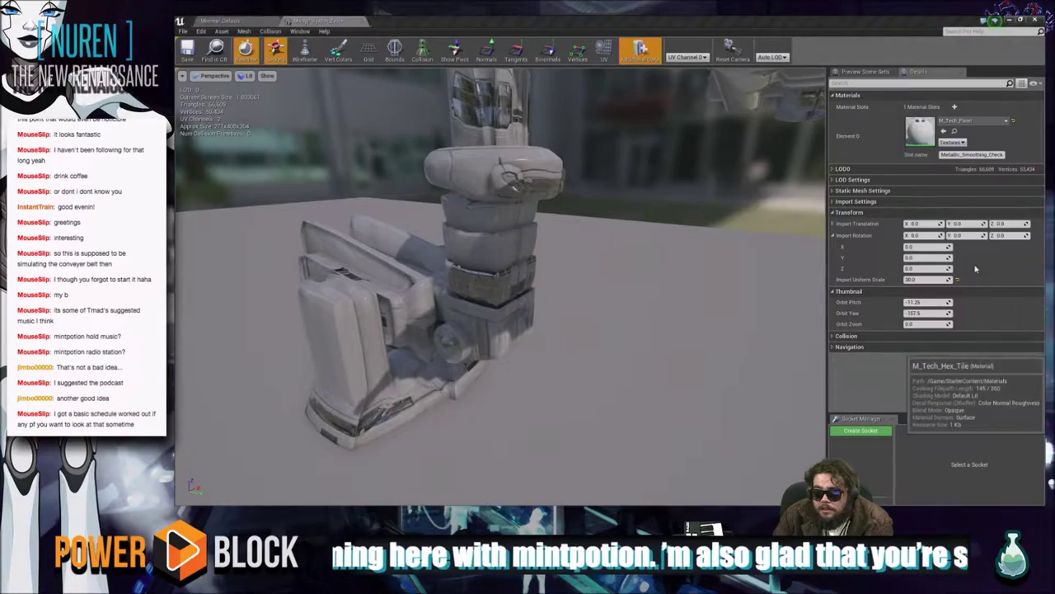
left_click_drag(618, 282, 453, 276)
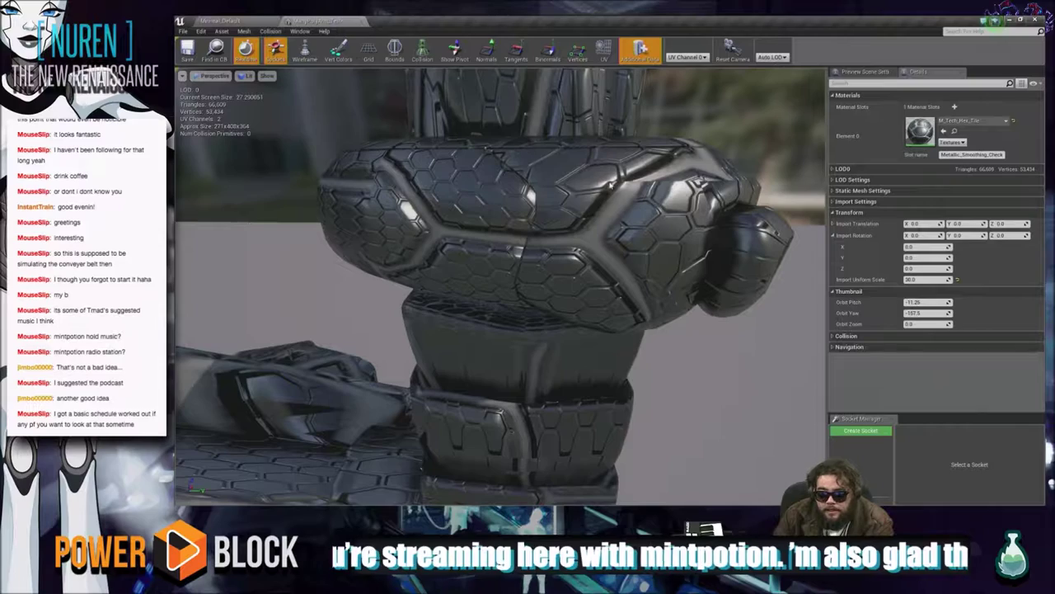
left_click_drag(454, 276, 445, 277)
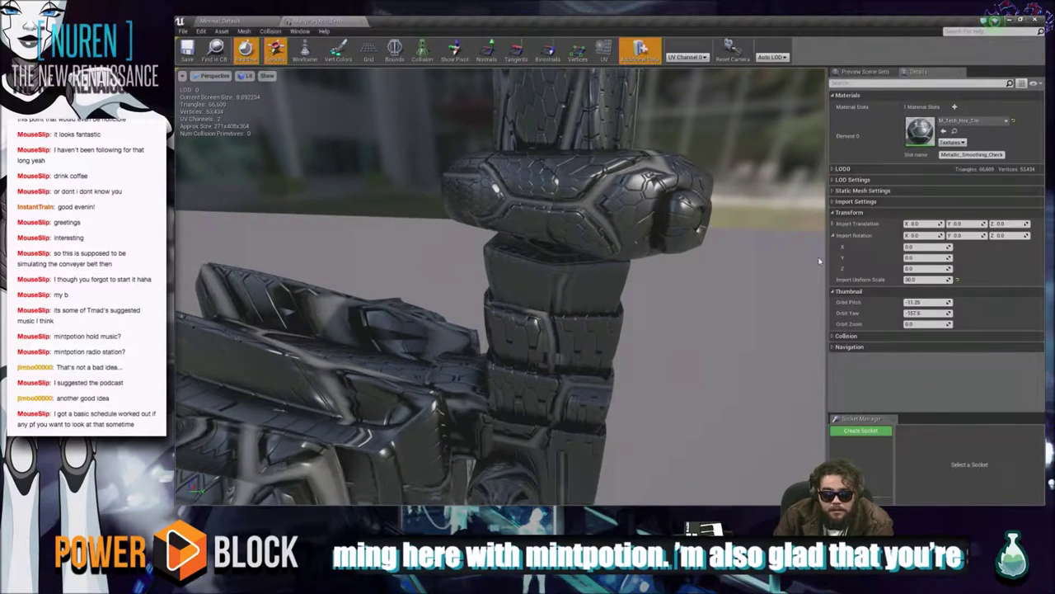
left_click_drag(819, 260, 634, 273)
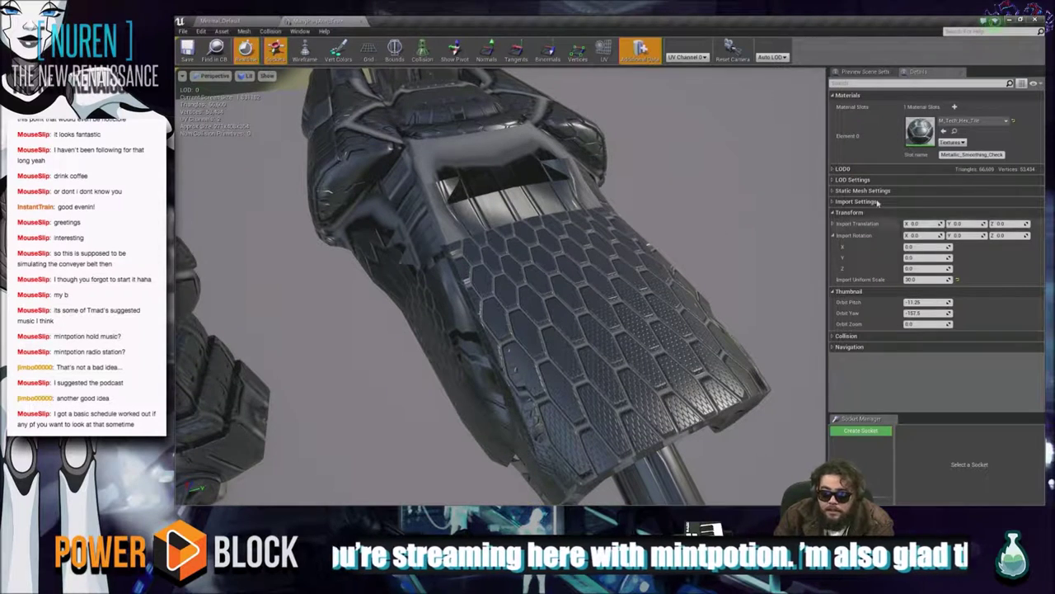
- Switch the arm mesh's material to M_Statue and view it from above
left_click(997, 127)
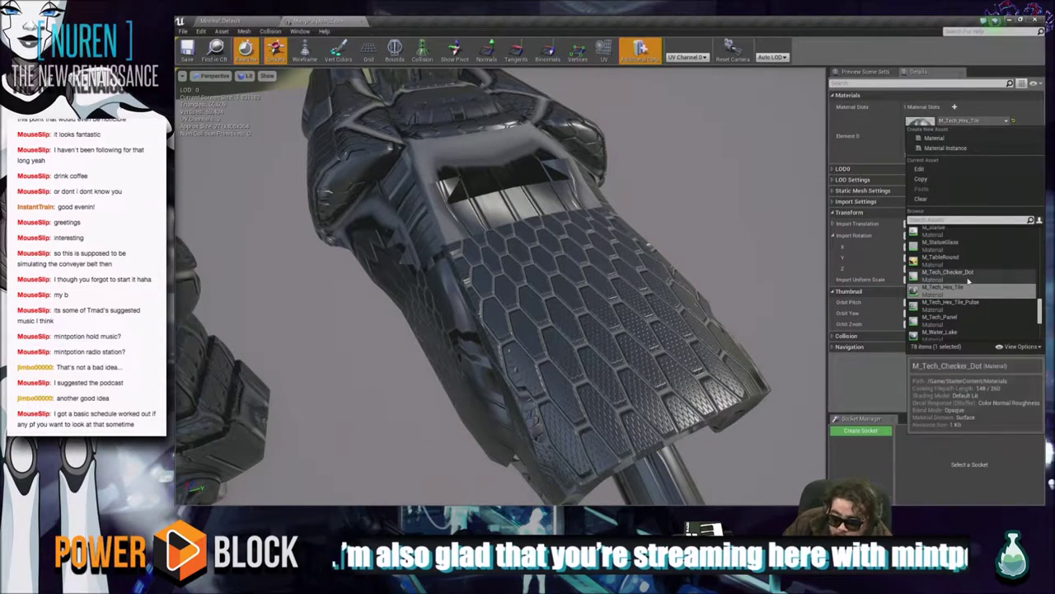
scroll(970, 262, "up", 1)
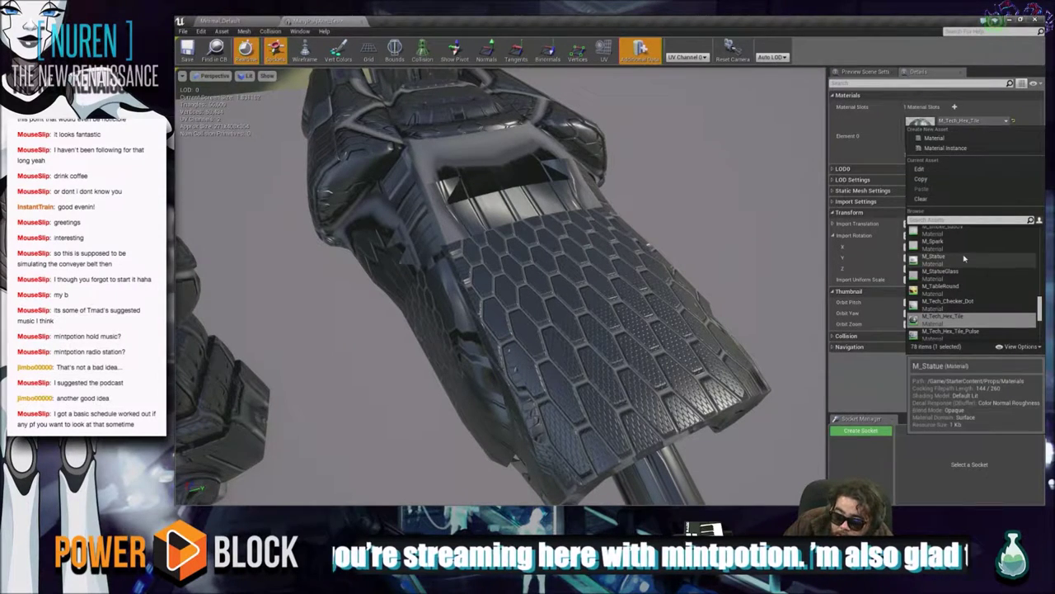
left_click(964, 259)
left_click_drag(802, 245, 590, 266)
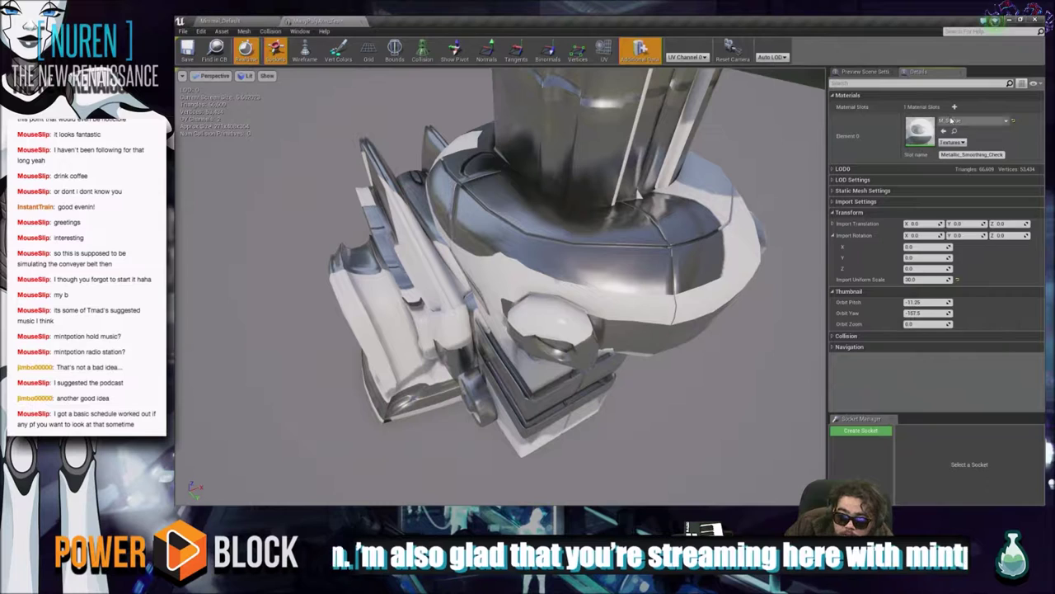
- Try the yellow M_Shelf material on the arm mesh
left_click(952, 121)
left_click(954, 122)
left_click(953, 120)
left_click(955, 123)
left_click(958, 125)
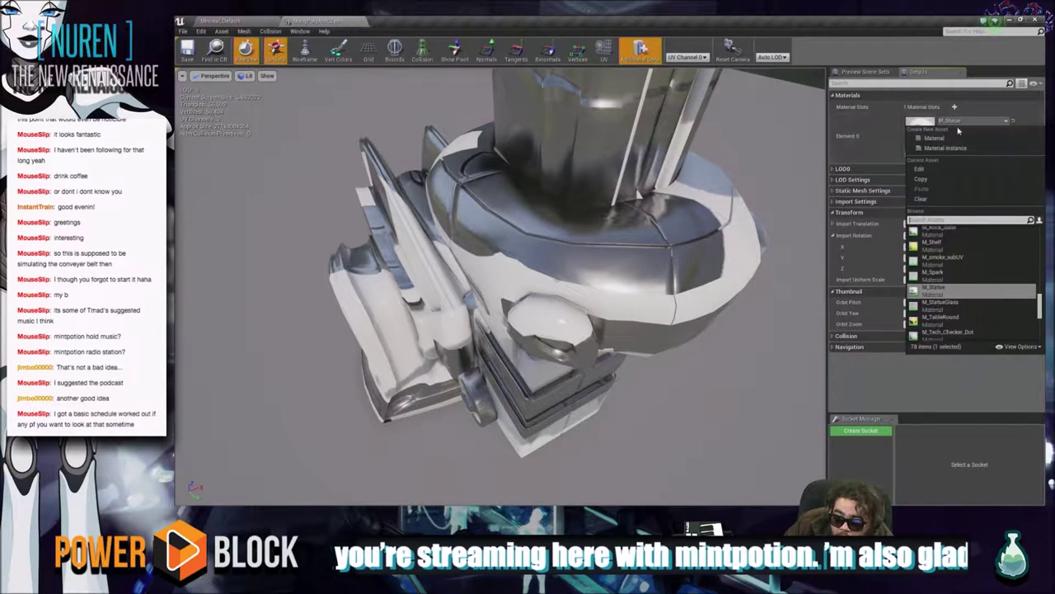
left_click(958, 247)
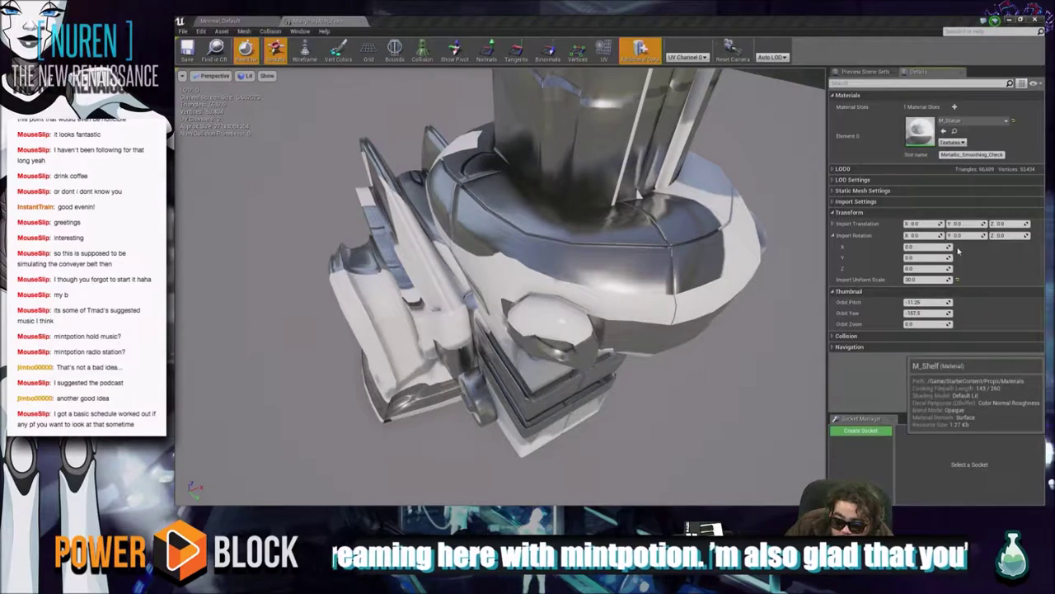
left_click_drag(577, 288, 388, 223)
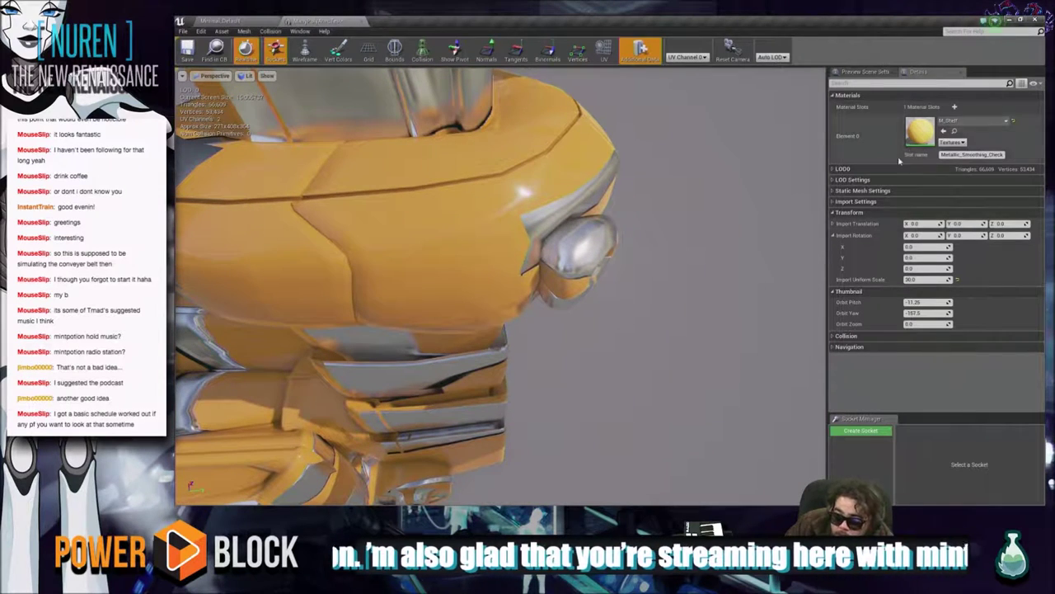
- Apply M_Metal_Gold to the arm mesh and orbit to inspect it
left_click(973, 120)
scroll(979, 317, "up", 3)
left_click(946, 303)
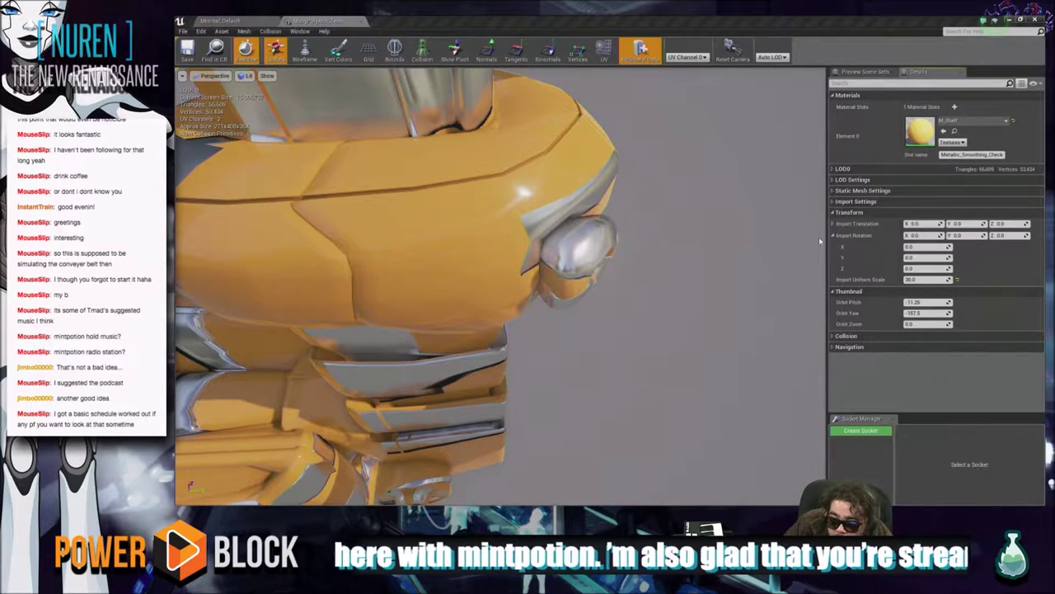
mouse_move(745, 271)
left_mouse_down()
mouse_move(804, 296)
mouse_move(825, 325)
mouse_move(816, 350)
mouse_move(788, 322)
mouse_move(669, 269)
mouse_move(743, 271)
left_mouse_up()
- Frame the whole model in Maya LT, then return to the Unreal mesh editor
key("alt+Tab")
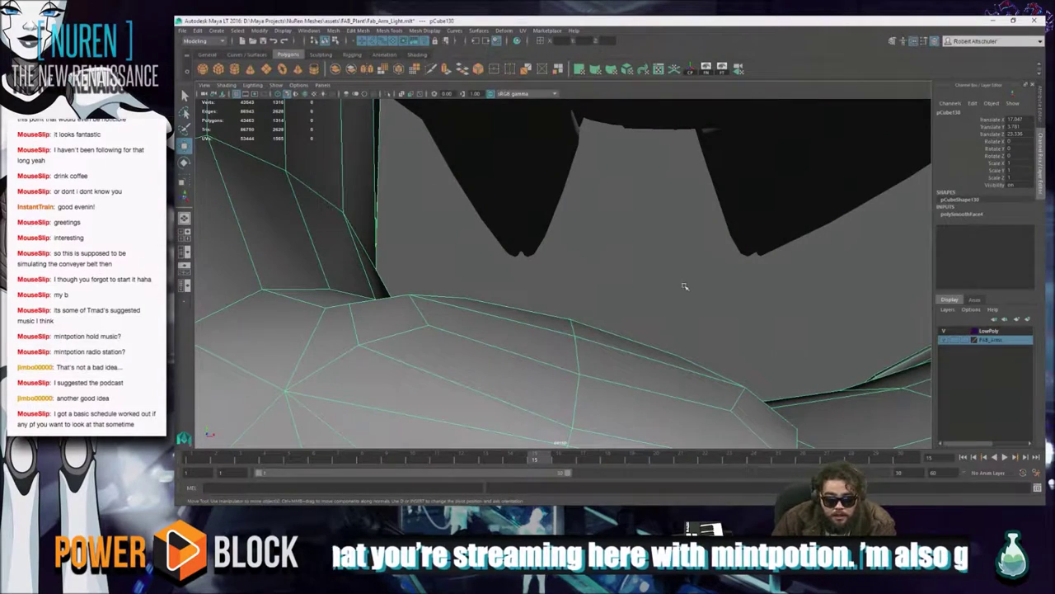
key("f")
scroll(647, 285, "up", 3)
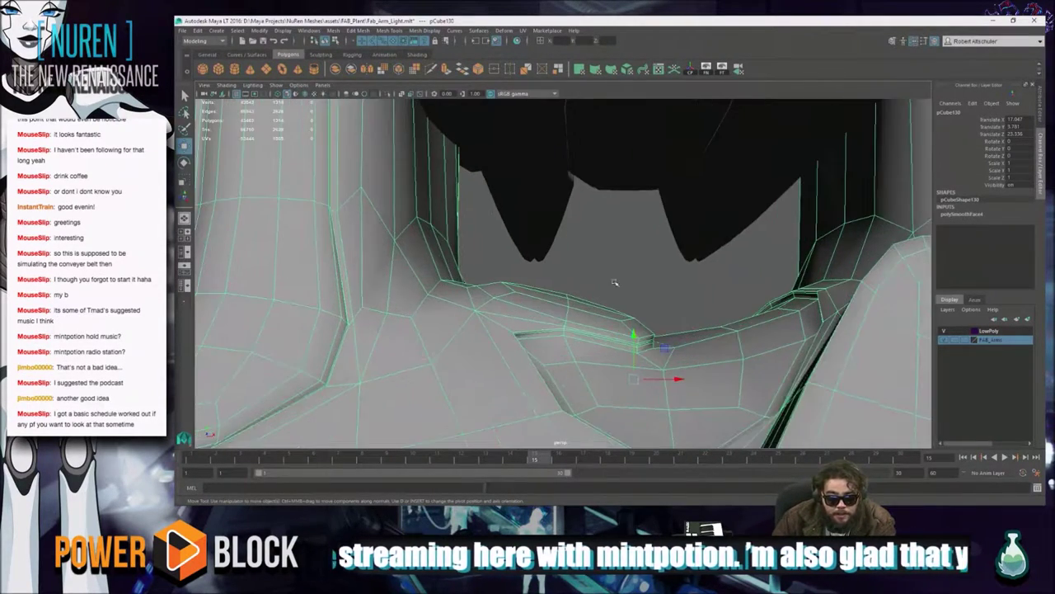
key("alt+Tab")
key("alt+Tab")
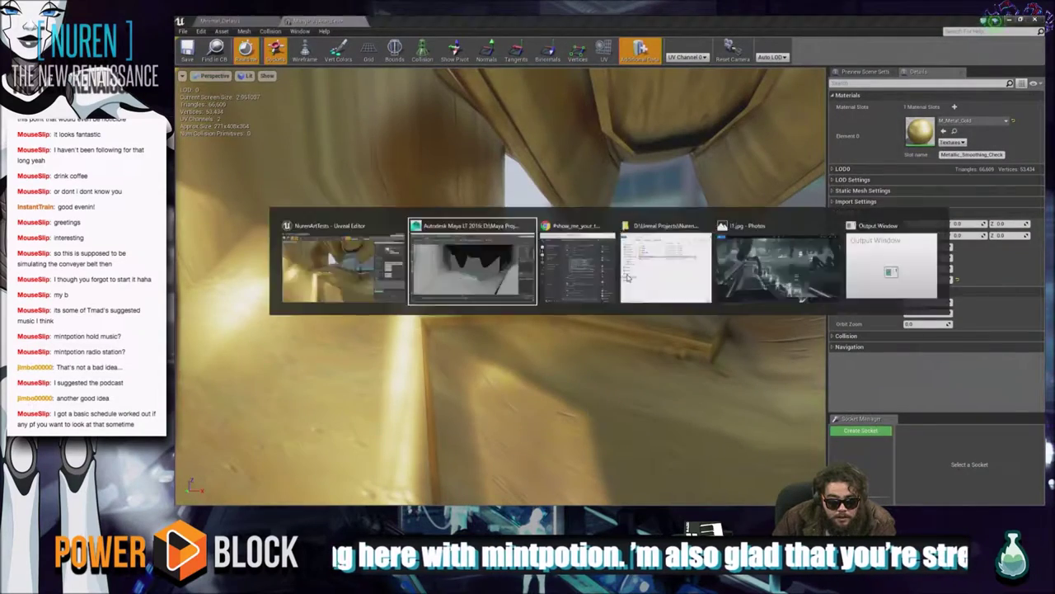
key("alt+Tab")
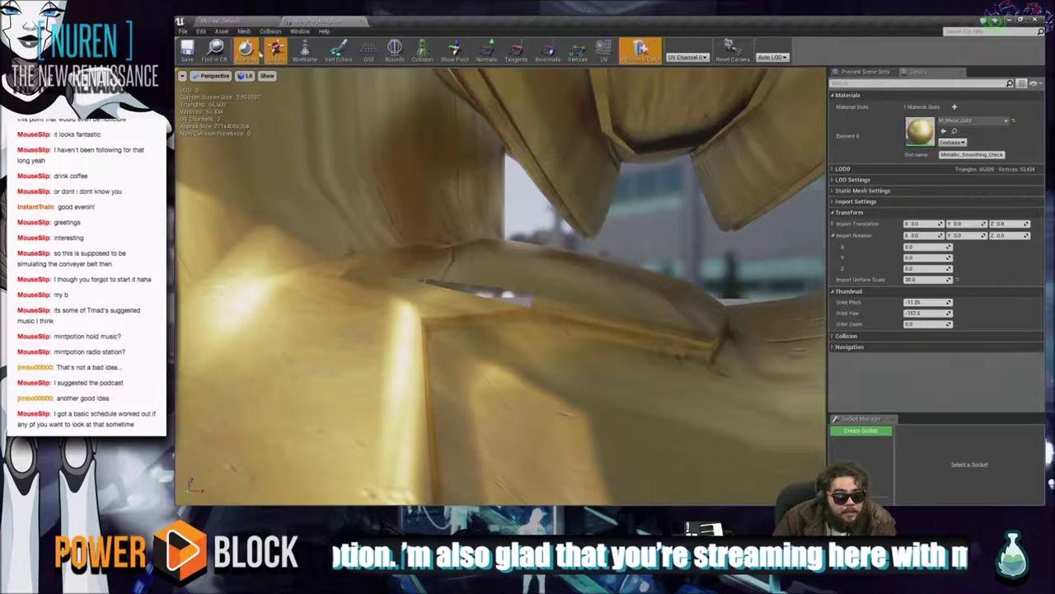
- View the arm in Wireframe mode, then return the viewport to Lit
left_click(252, 75)
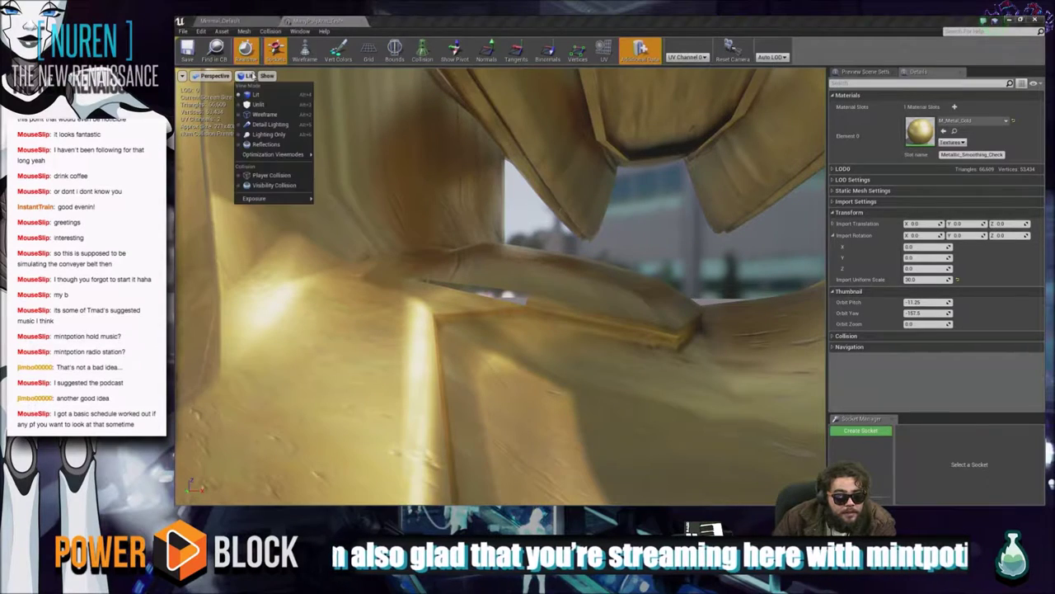
left_click(266, 114)
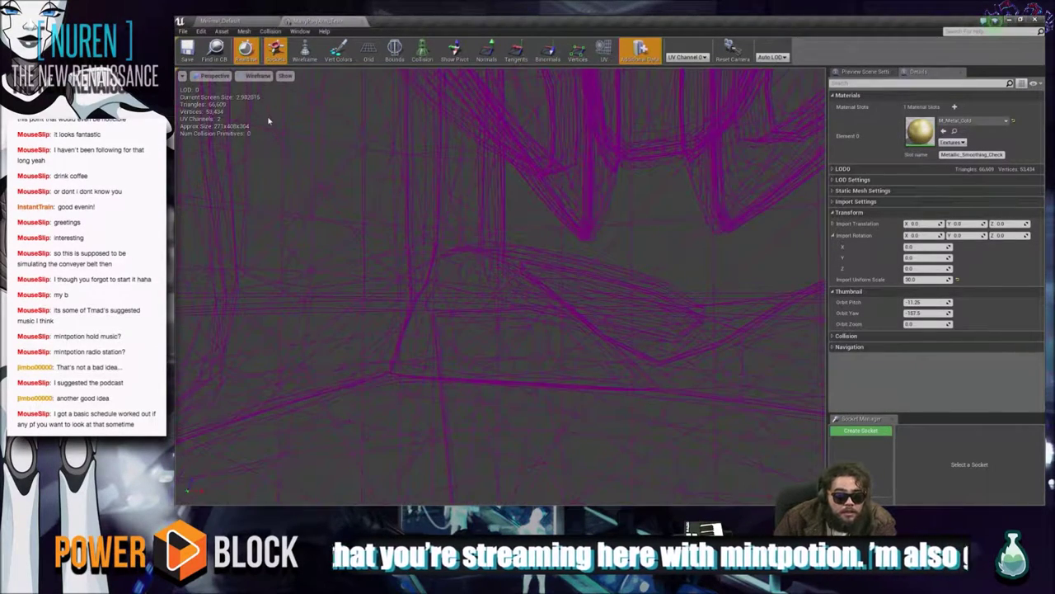
left_click(257, 75)
mouse_move(302, 157)
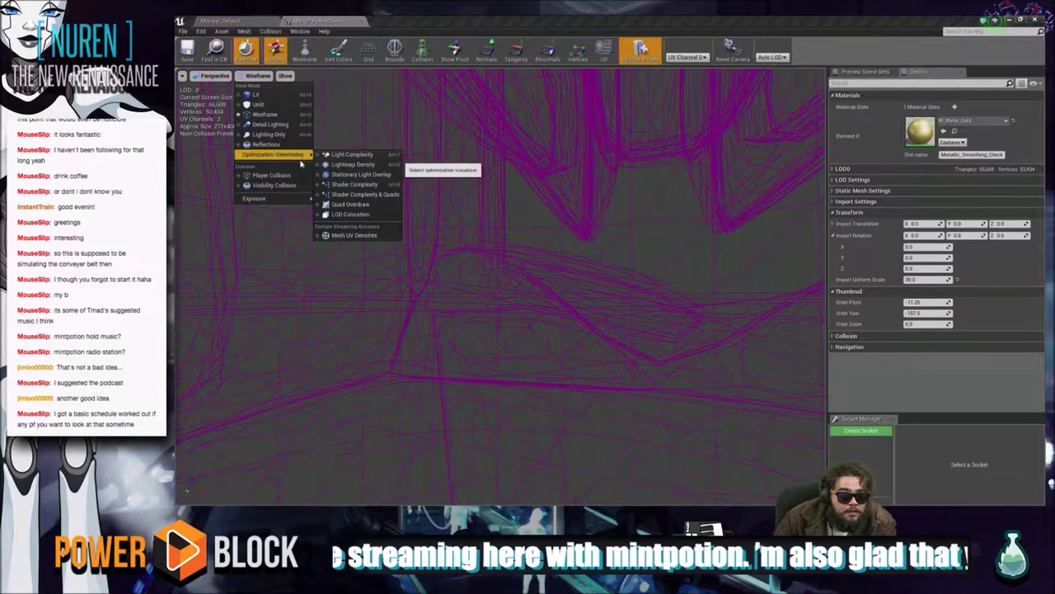
left_click(289, 98)
- Browse the Show, view mode and Perspective menus and orbit around the arm's joint
left_click(266, 76)
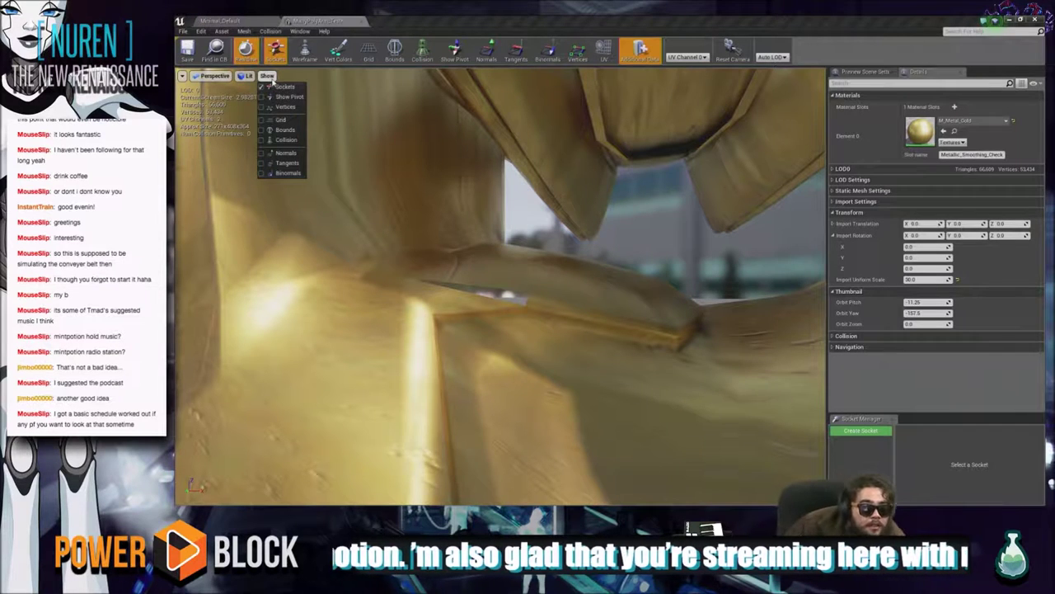
left_click(249, 75)
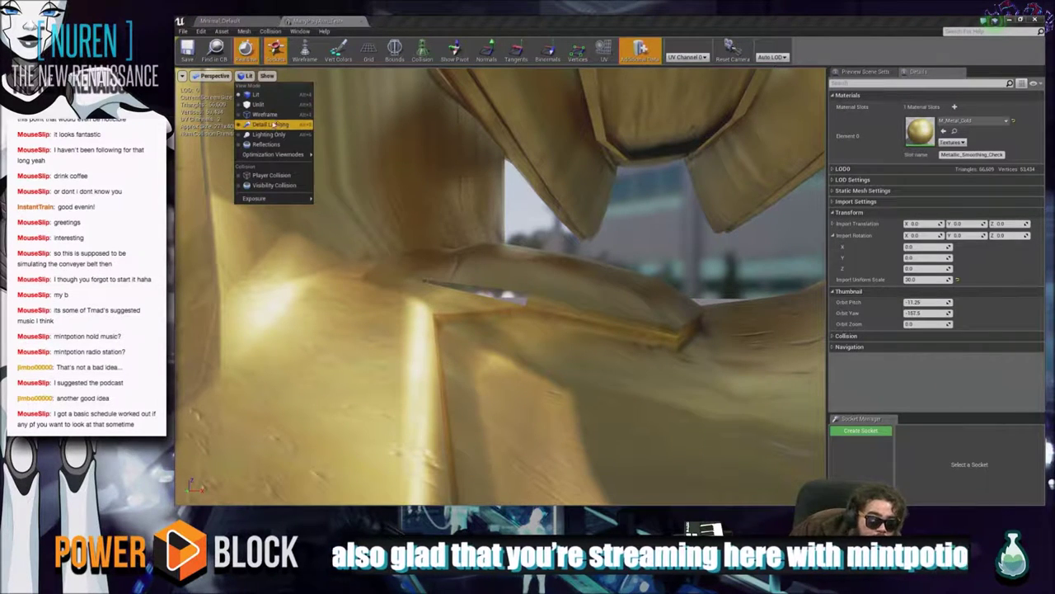
mouse_move(298, 157)
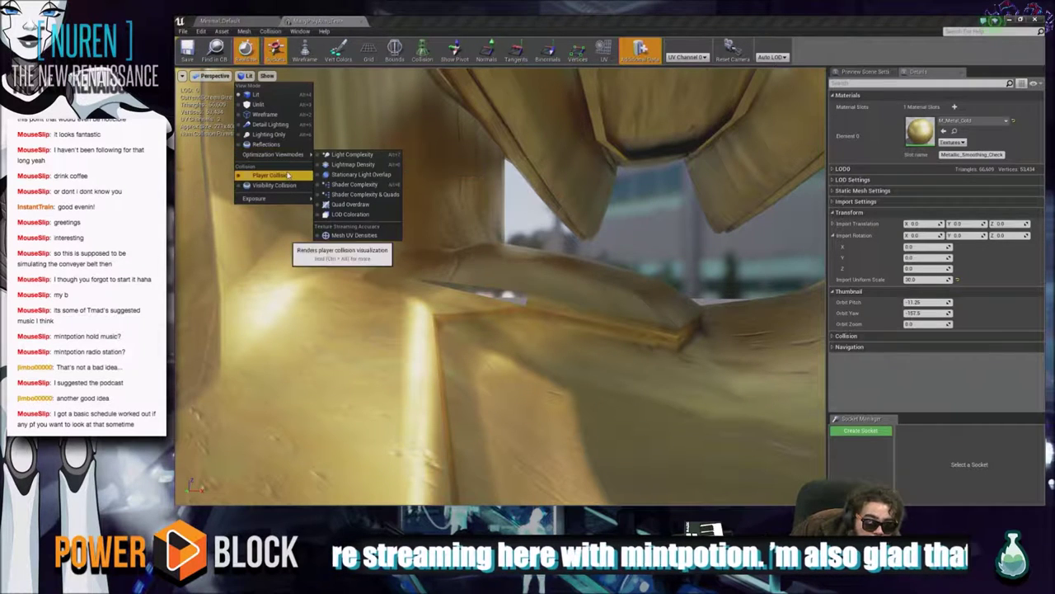
mouse_move(294, 201)
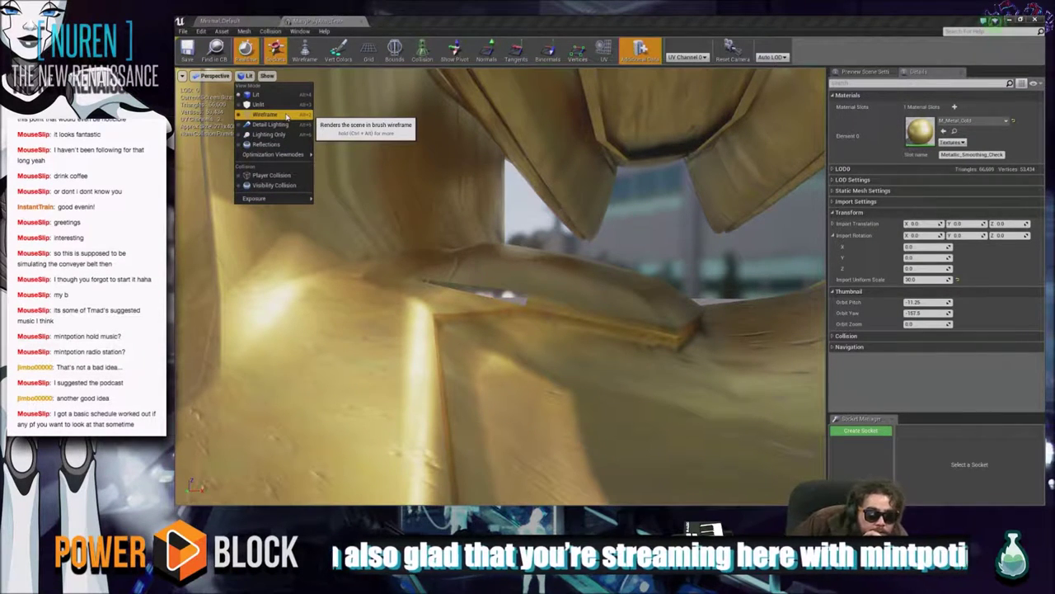
left_click(210, 76)
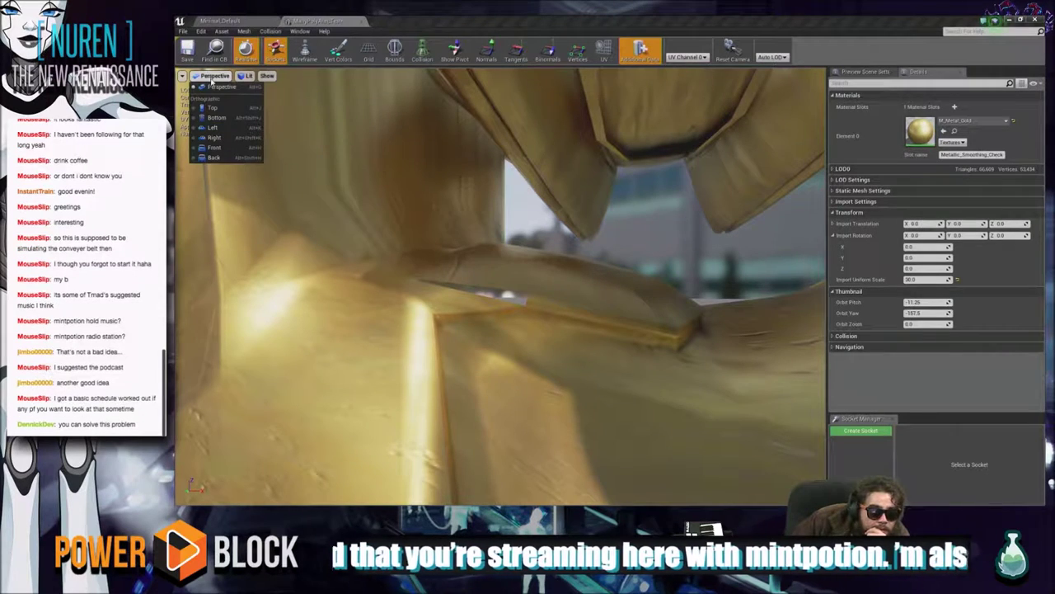
left_click(210, 80)
left_click_drag(494, 289, 404, 268)
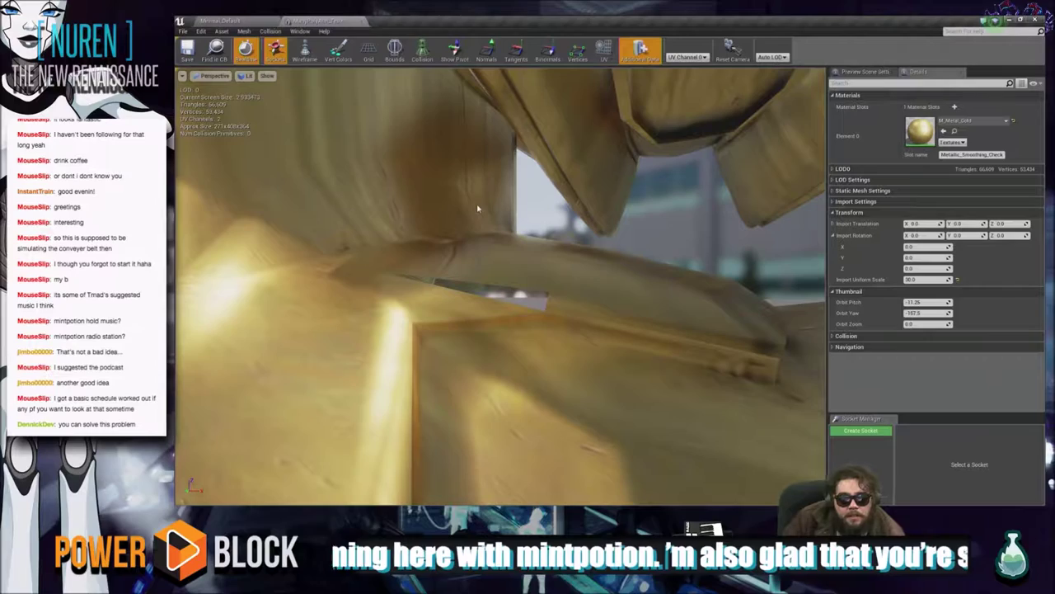
key("alt+Tab")
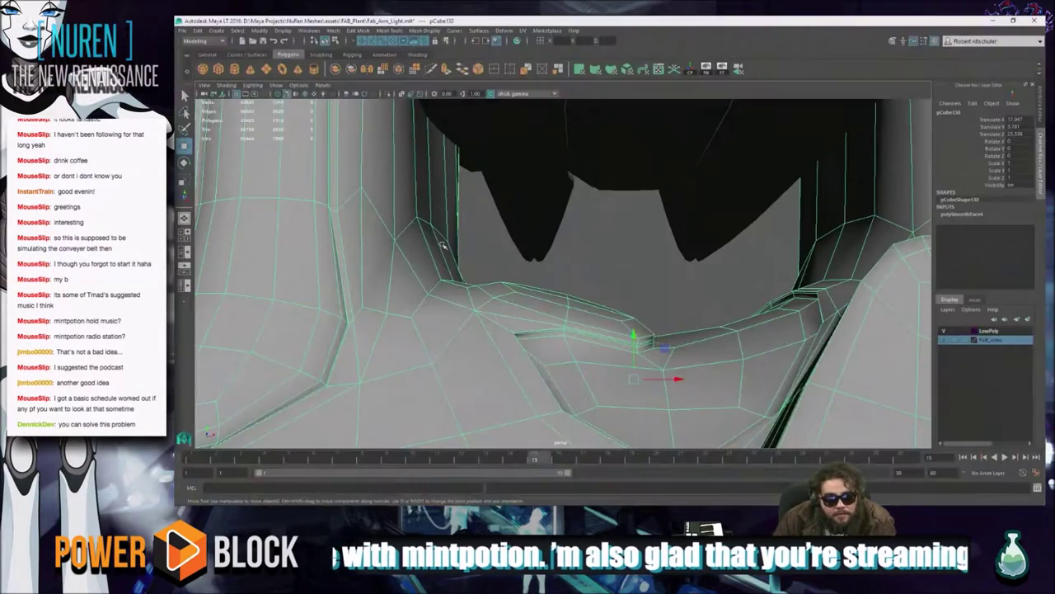
left_click_drag(502, 263, 505, 289, "alt")
key("alt+Tab")
key("alt+Tab")
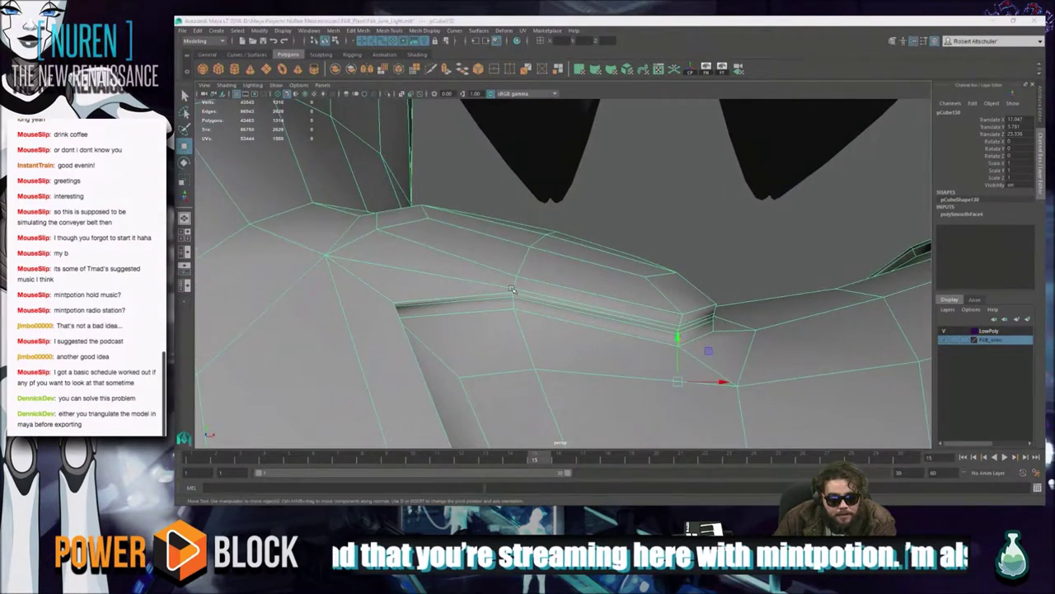
key("alt+Tab")
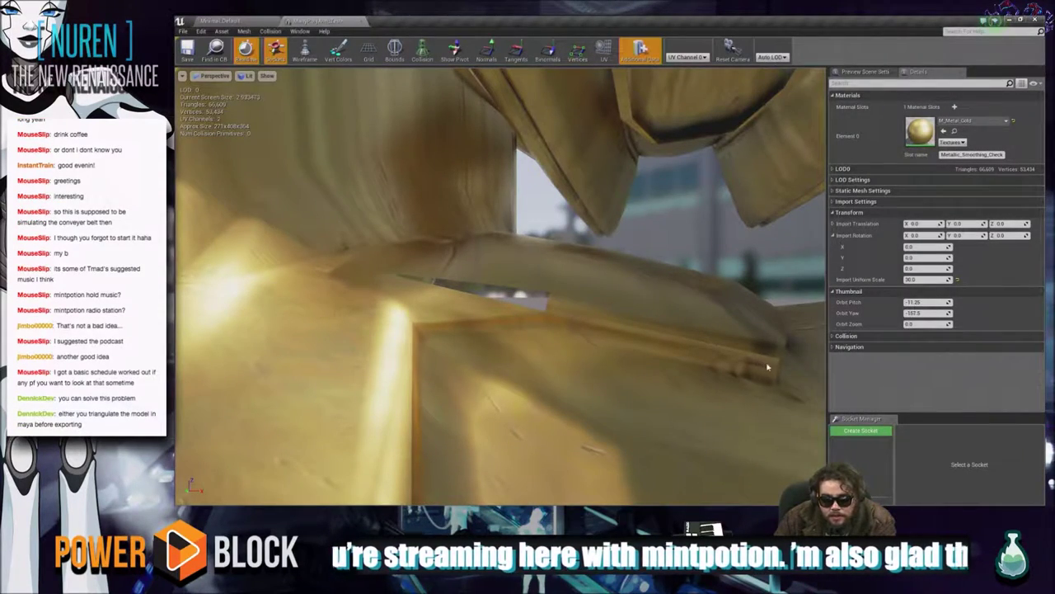
key("alt+Tab")
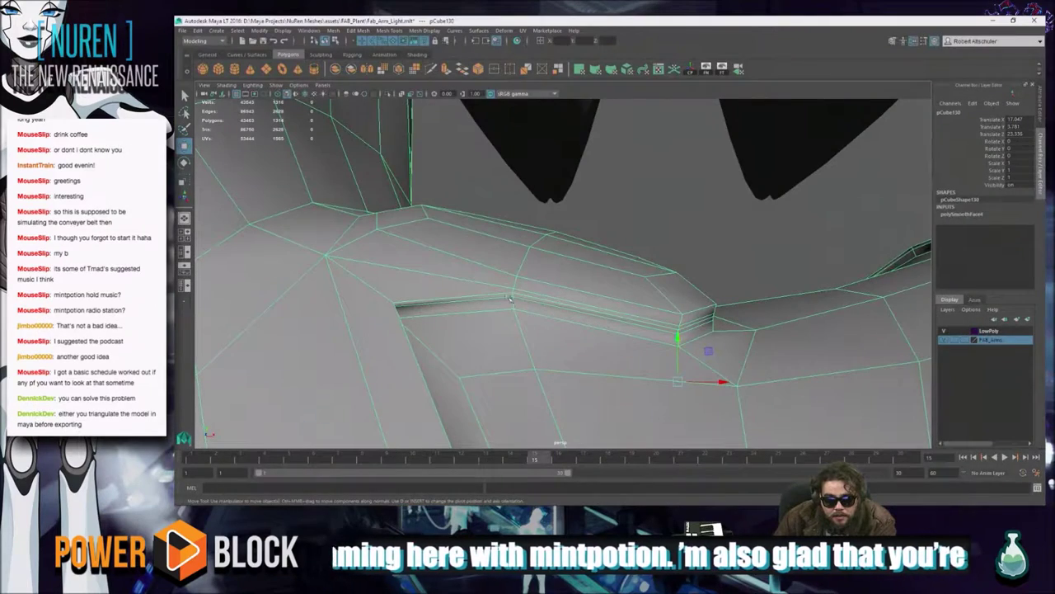
key("alt+Tab")
key("alt+Tab")
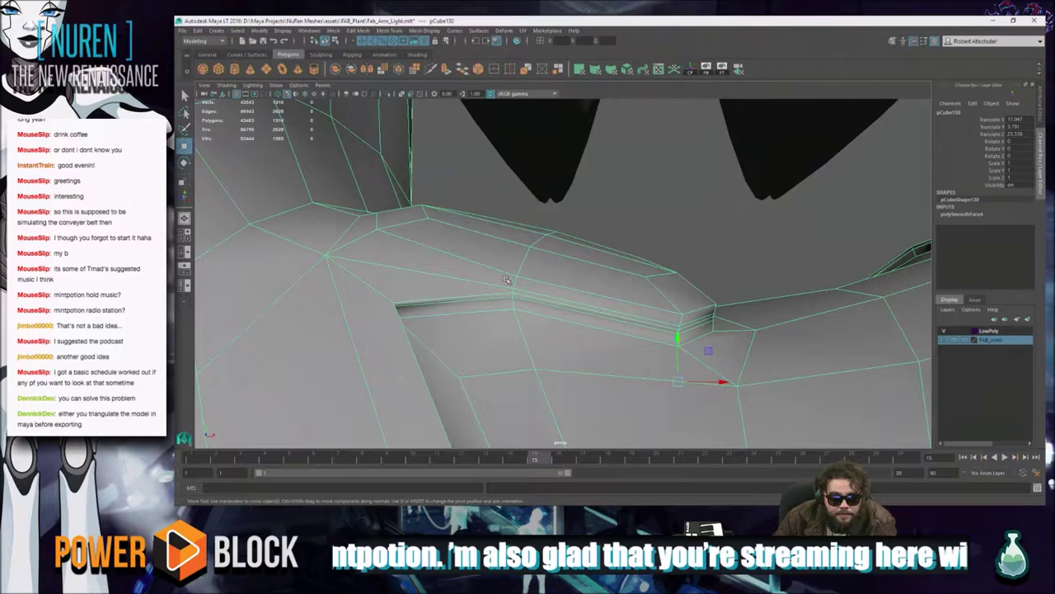
right_click(507, 279)
left_click(506, 290)
left_click(416, 243)
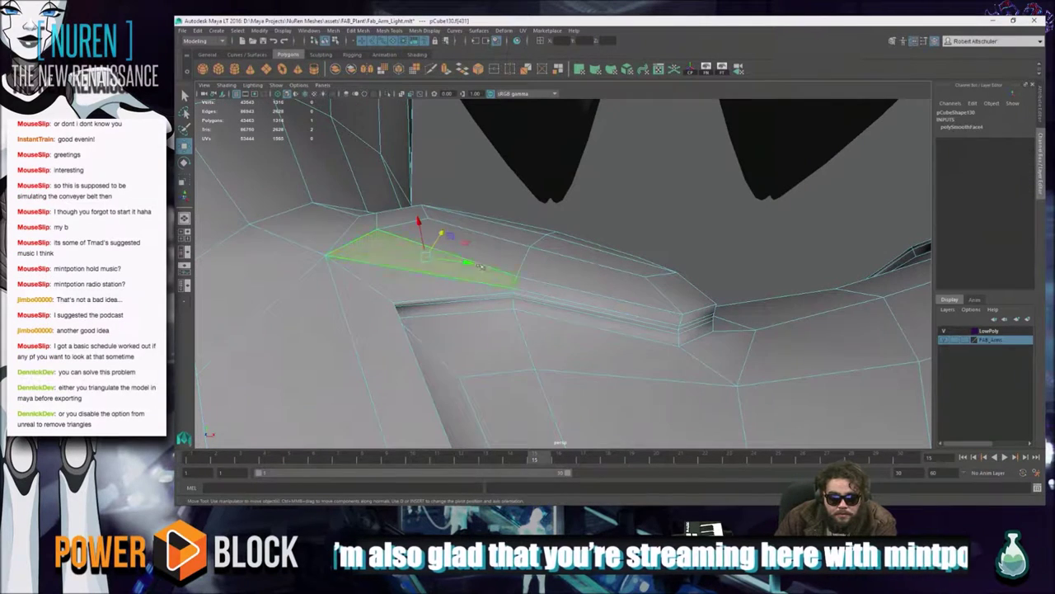
left_click_drag(418, 221, 412, 198)
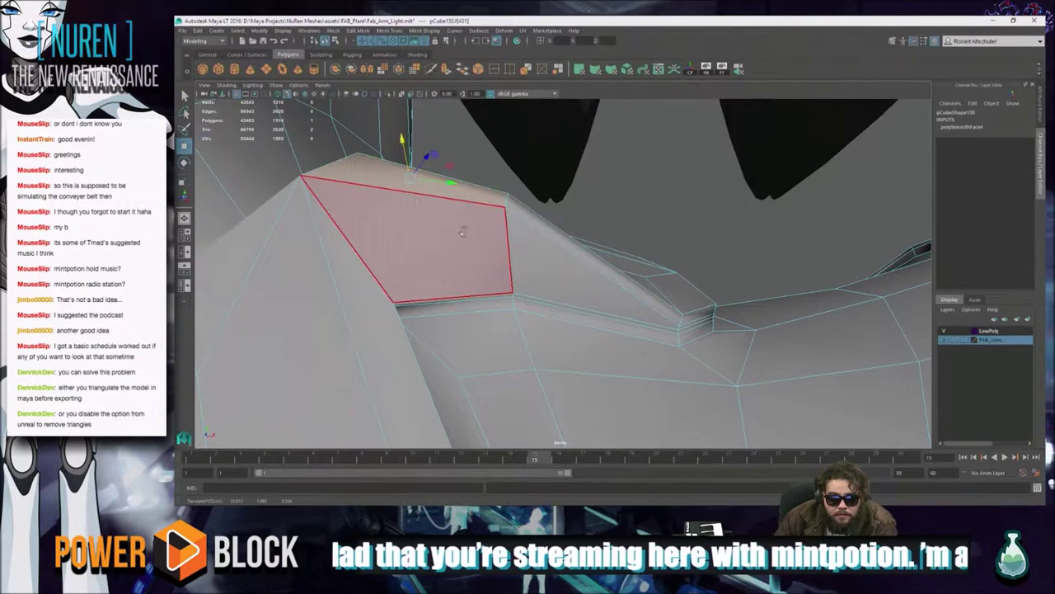
key("ctrl+z")
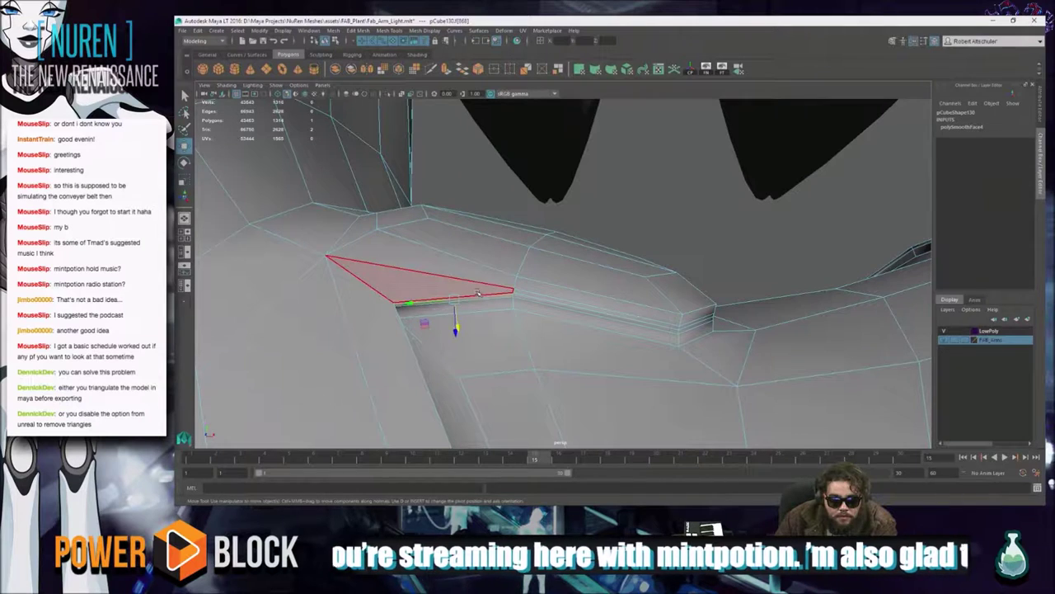
left_click_drag(454, 323, 388, 354)
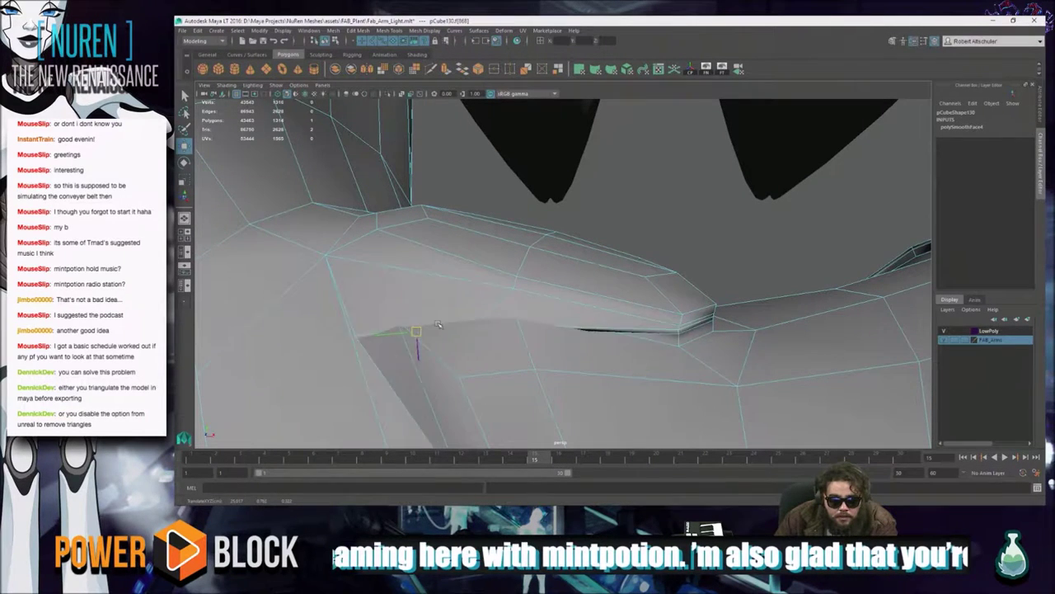
left_click(454, 295)
left_click_drag(458, 294, 448, 275)
key("ctrl+z")
key("ctrl+z")
left_click(508, 278)
left_click(441, 224)
left_click(498, 228)
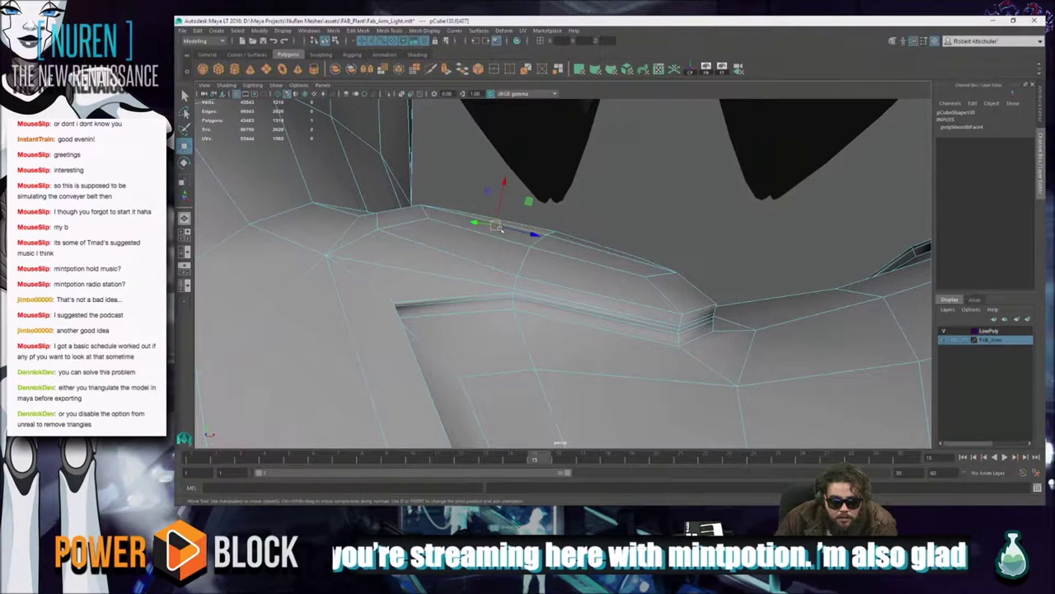
left_click(513, 238)
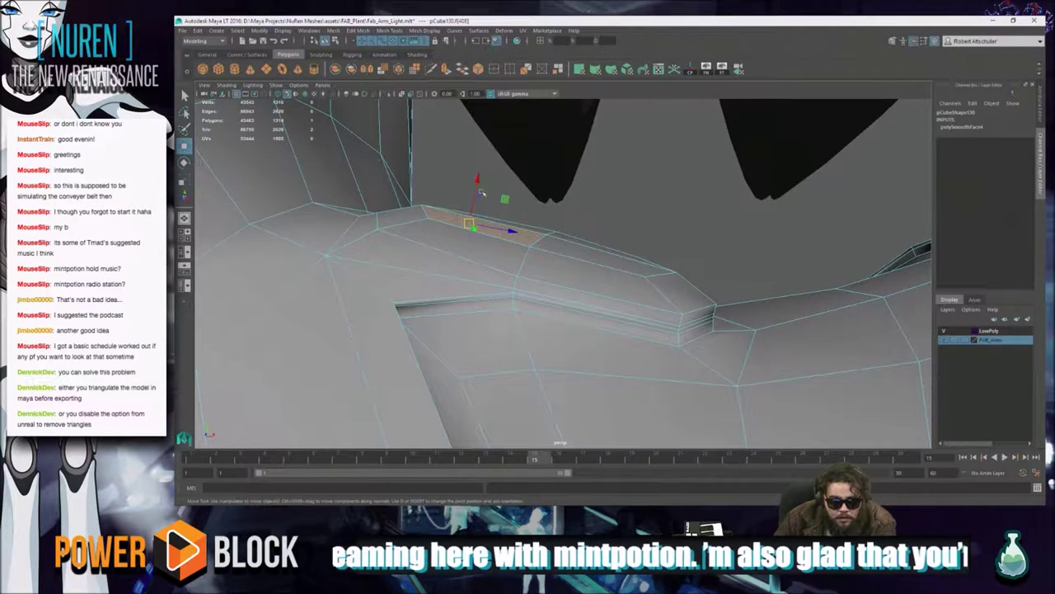
left_click_drag(478, 183, 489, 122)
key("ctrl+z")
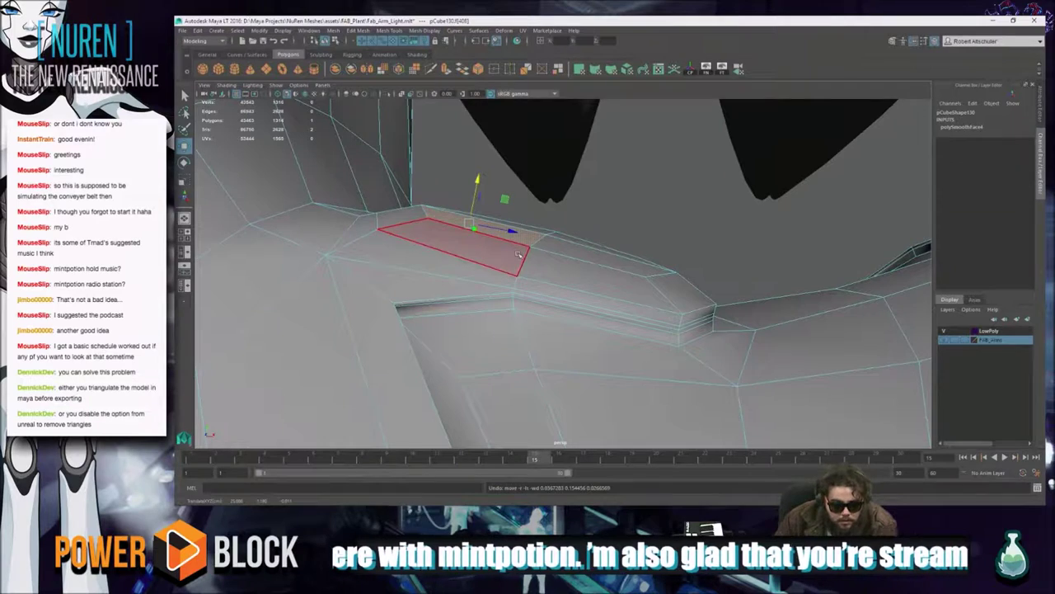
key("4")
key("5")
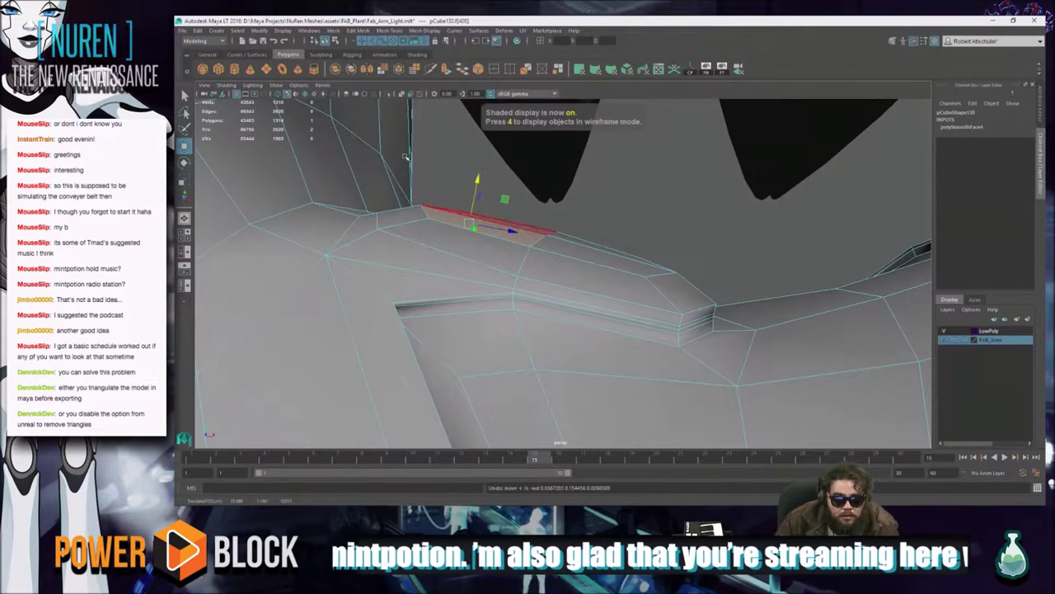
left_click(226, 85)
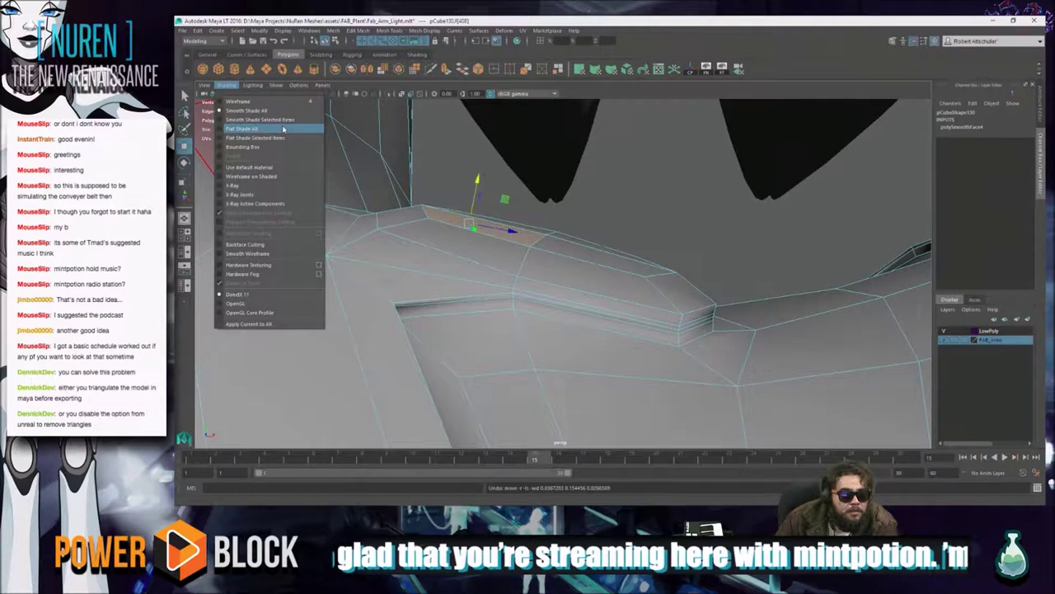
- Turn on Wireframe on Shaded and tumble in close to the joint in wireframe view
left_click(279, 176)
right_click_drag(614, 258, 684, 274)
mouse_move(564, 264)
left_mouse_down("alt")
mouse_move(533, 238)
mouse_move(582, 275)
mouse_move(477, 280)
mouse_move(542, 296)
mouse_move(509, 286)
mouse_move(575, 296)
mouse_move(525, 288)
mouse_move(540, 276)
mouse_move(549, 286)
mouse_move(448, 245)
mouse_move(523, 283)
mouse_move(459, 288)
mouse_move(516, 312)
mouse_move(519, 263)
mouse_move(550, 283)
mouse_move(549, 262)
left_mouse_up("alt")
key("4")
- Select the inspected face in shaded view and bring up Display > Polygons options
right_click_drag(519, 265, 518, 298)
left_click(518, 298)
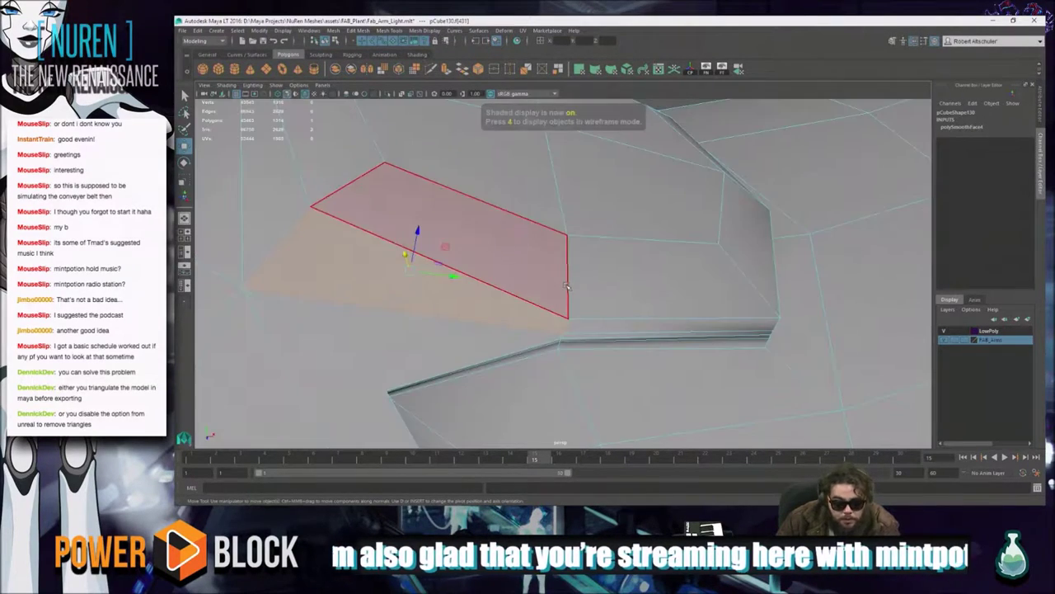
key("5")
left_click_drag(615, 305, 301, 69, "alt")
left_click(258, 31)
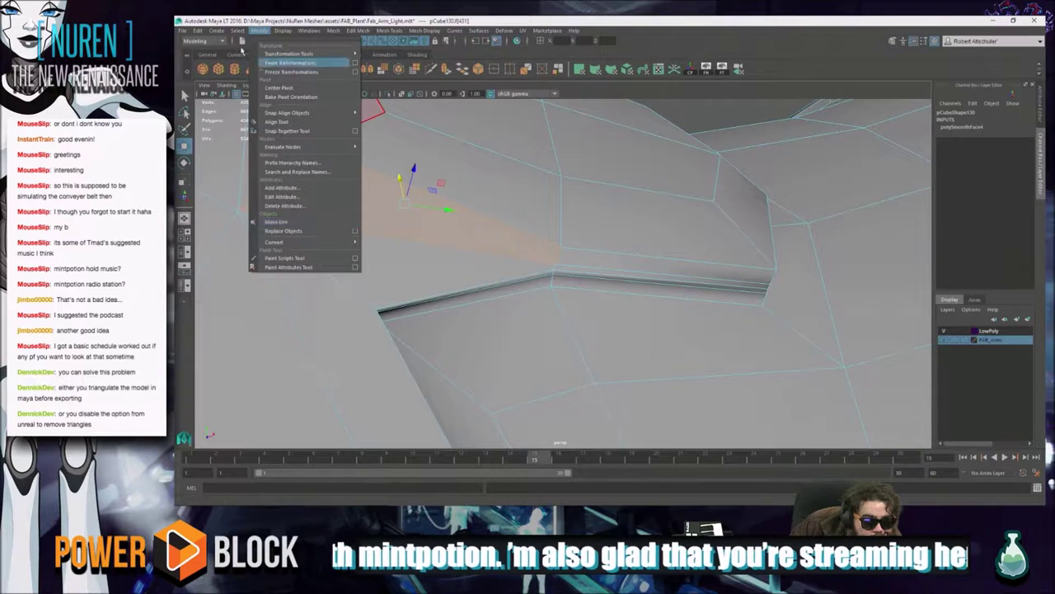
mouse_move(282, 30)
mouse_move(313, 156)
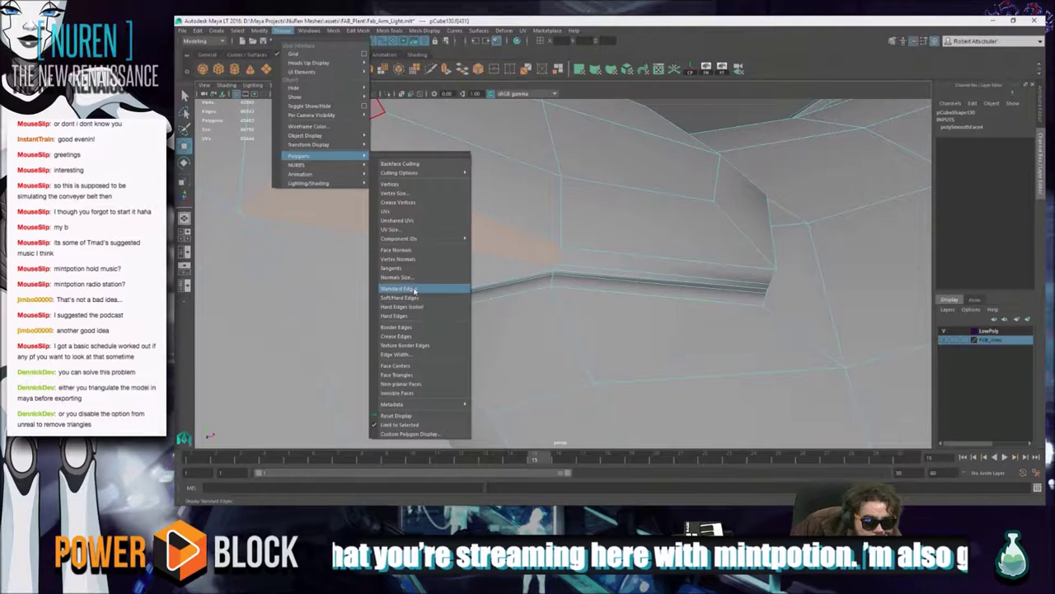
- Show face triangles, select the lower quad face, undo stray changes and close Normals Size
left_click(430, 374)
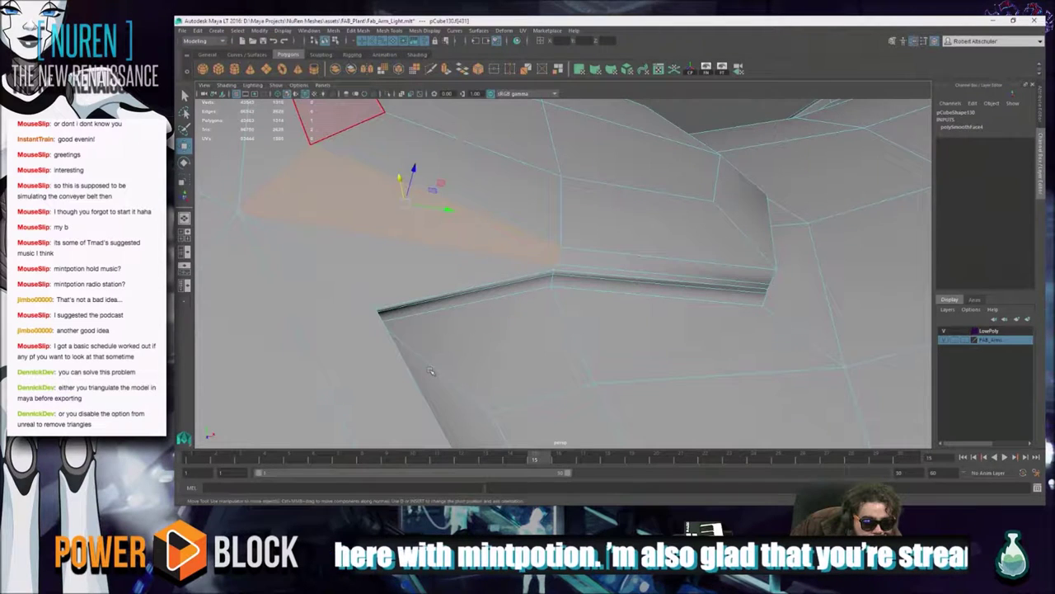
left_click(532, 361)
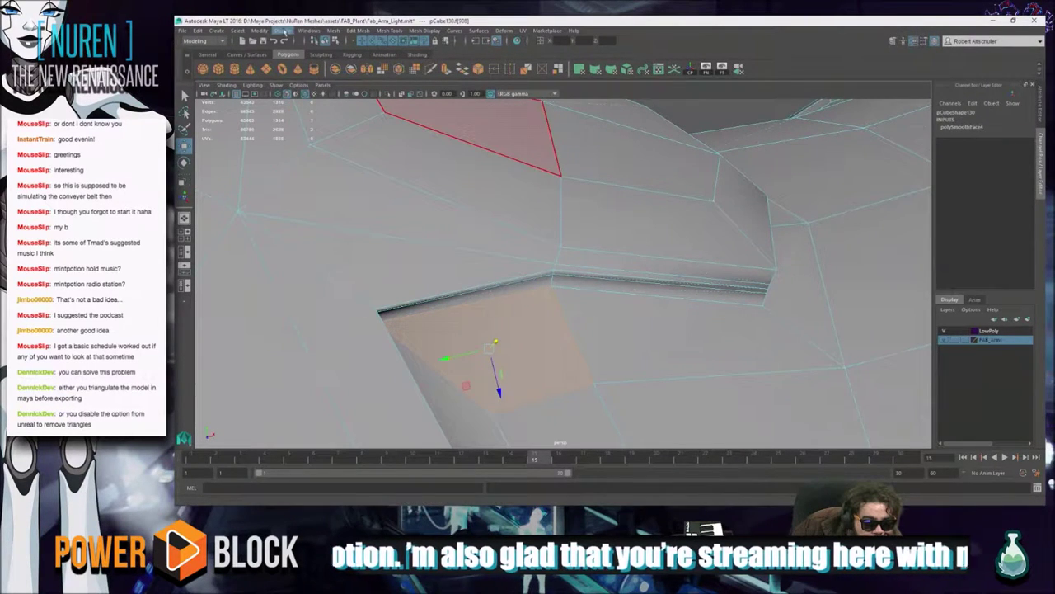
left_click(283, 30)
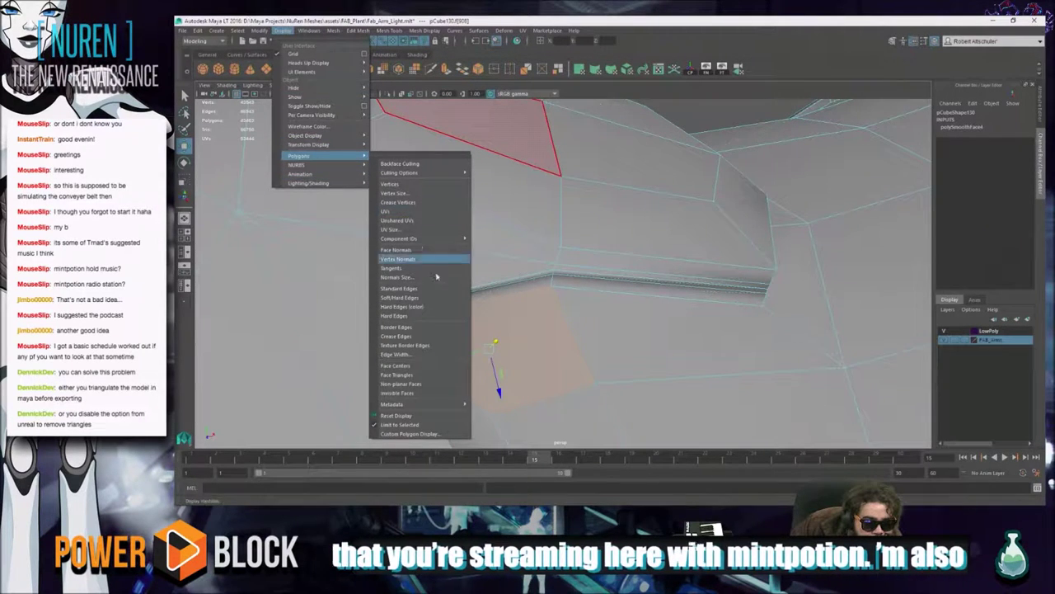
left_click(438, 278)
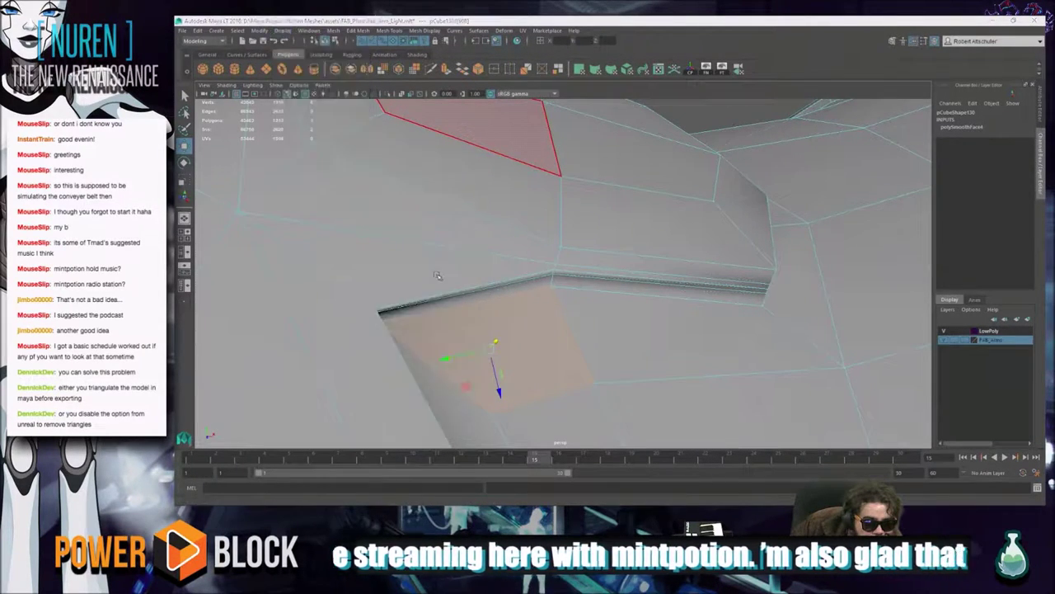
key("ctrl+z")
key("ctrl+z")
key("Return")
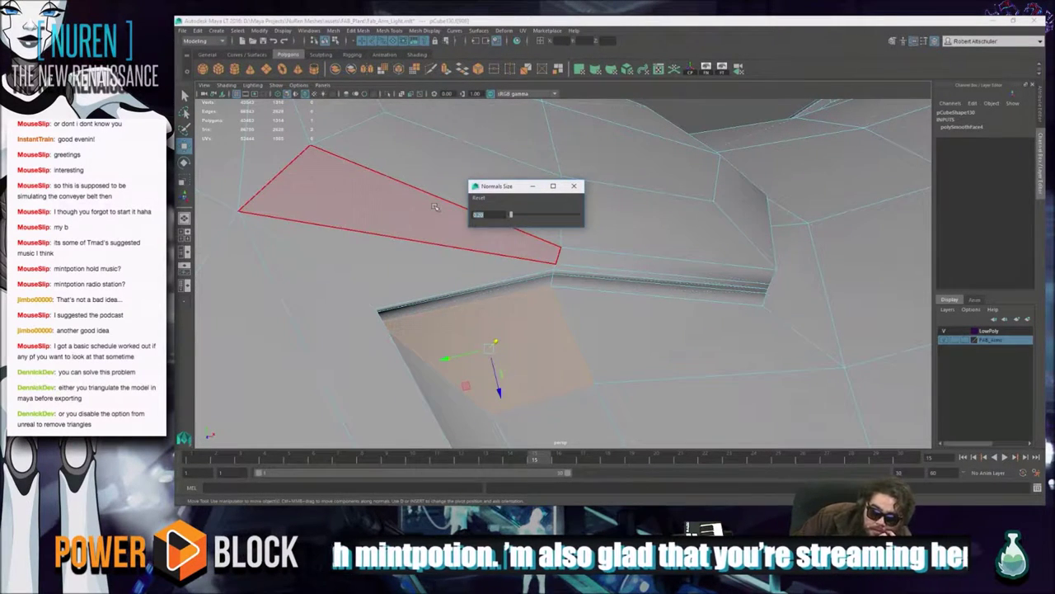
left_click(575, 186)
- Switch the arm mesh from face editing back to Object Mode
left_click(283, 31)
left_click(511, 123)
right_click_drag(483, 201, 528, 179)
left_click_drag(527, 179, 272, 33, "alt")
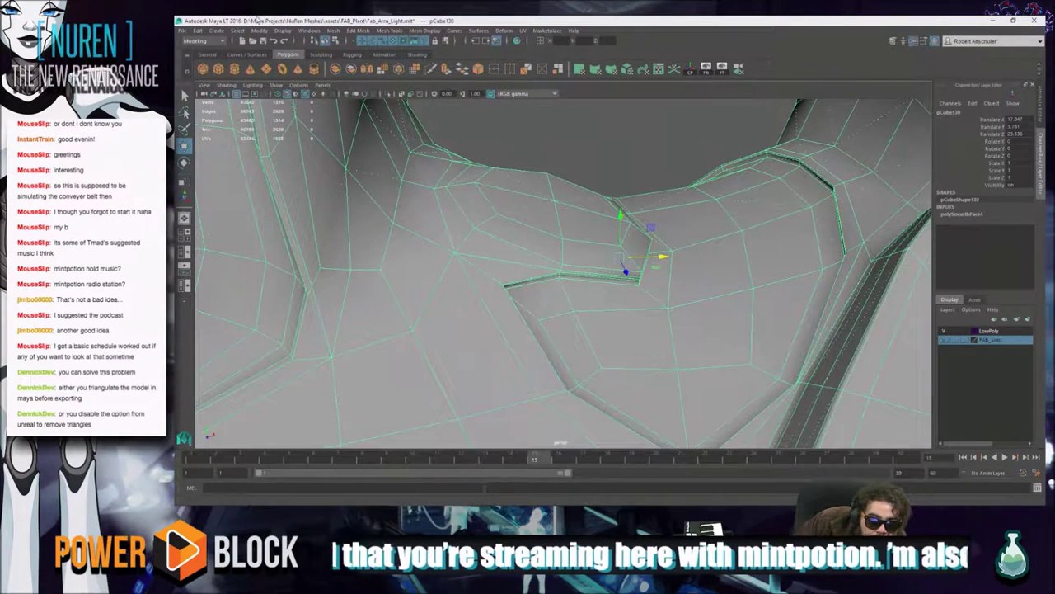
- Browse the Display menu options, then bring up the Unreal mesh editor
left_click(283, 31)
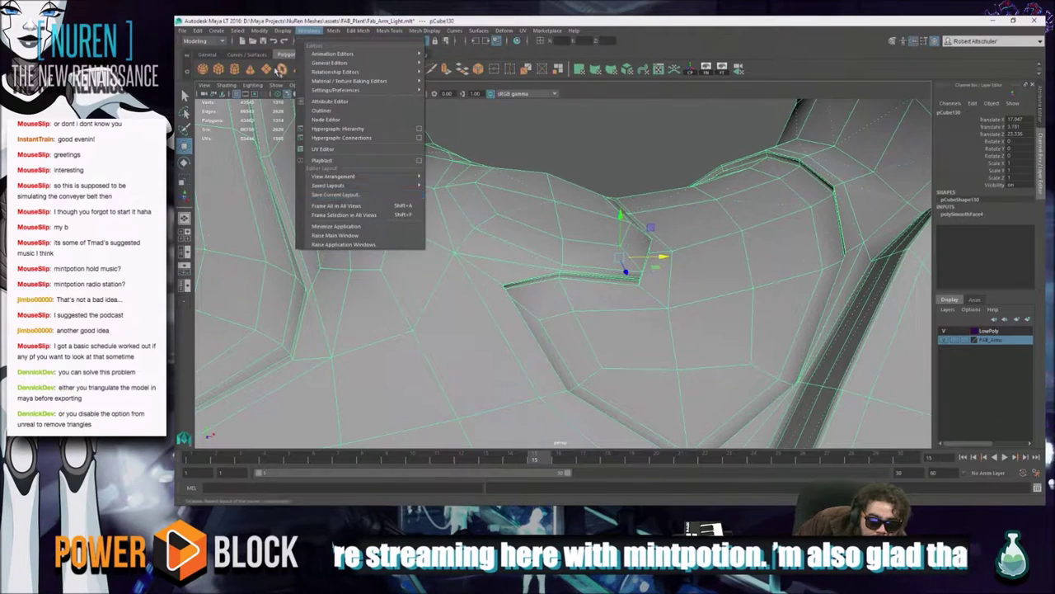
mouse_move(345, 176)
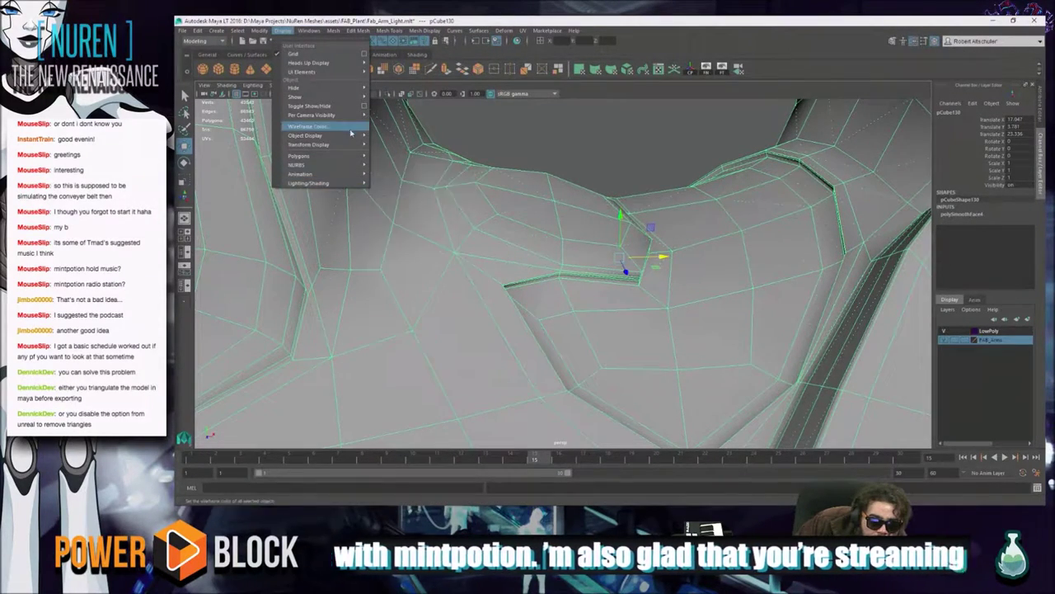
mouse_move(352, 156)
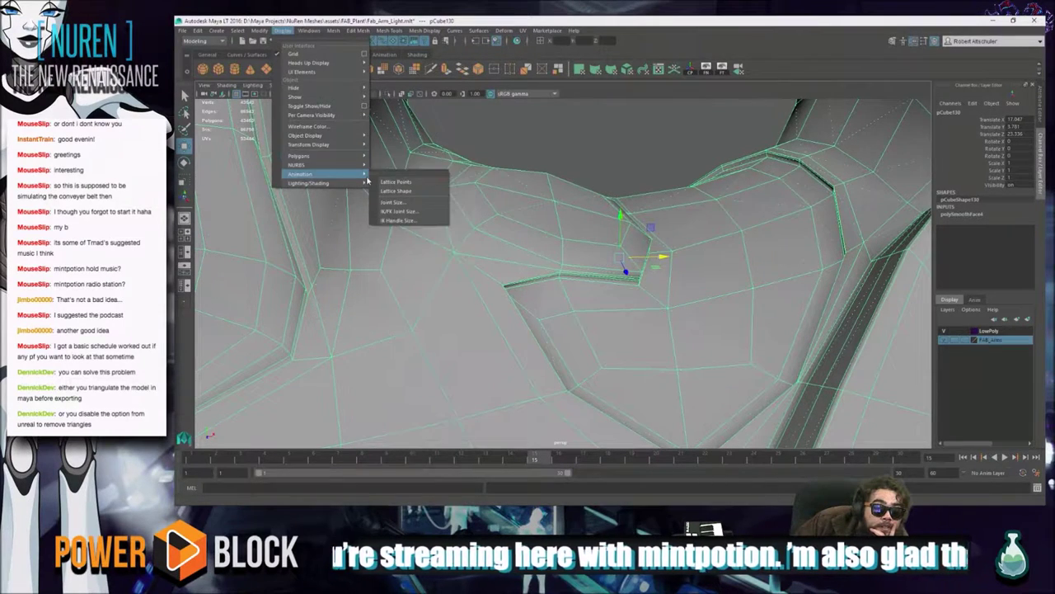
left_click(465, 240)
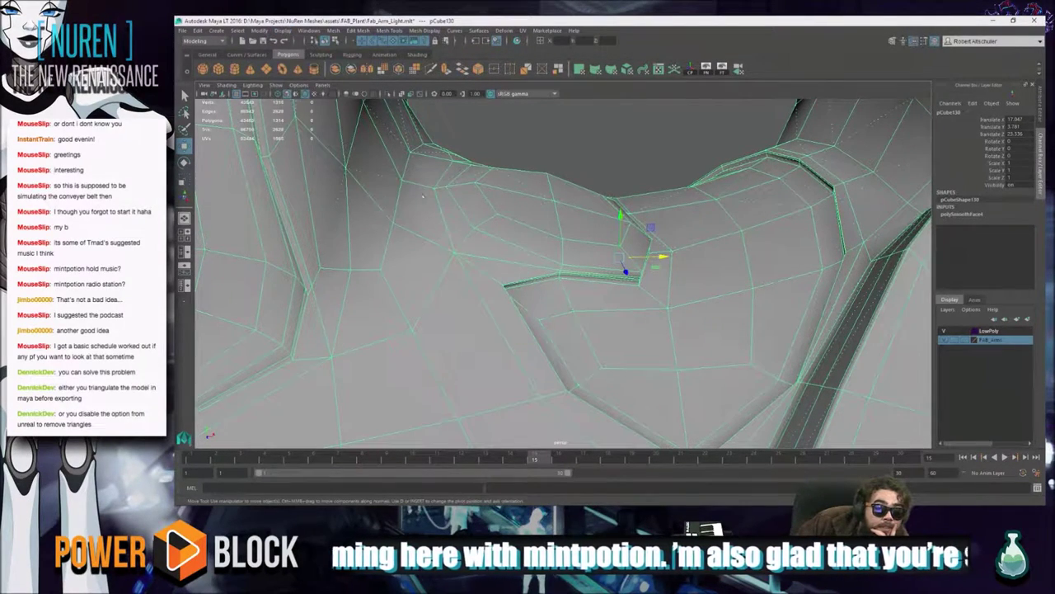
right_click_drag(494, 221, 555, 199)
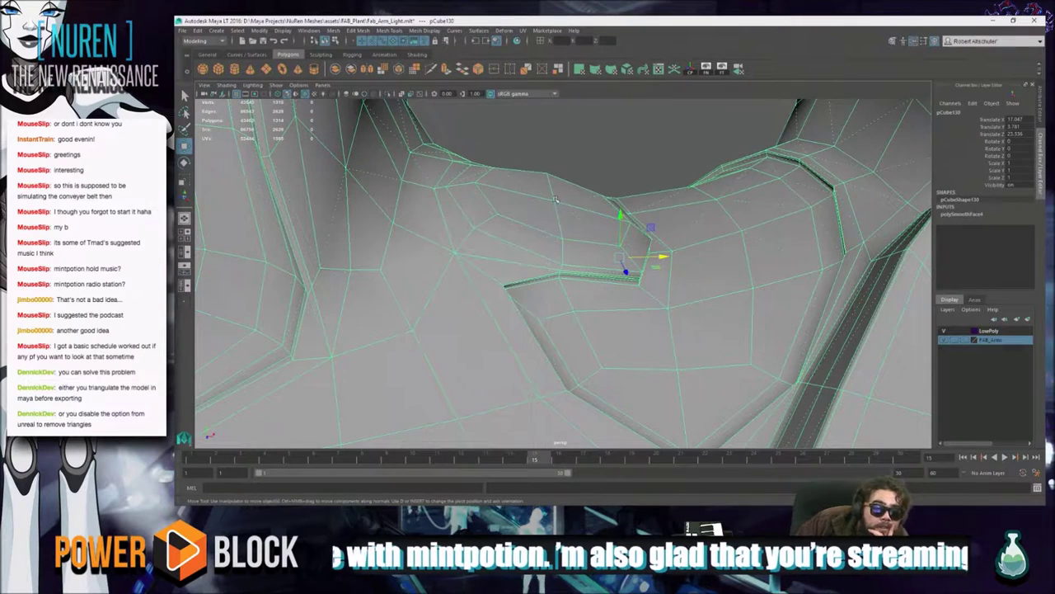
key("alt+Tab")
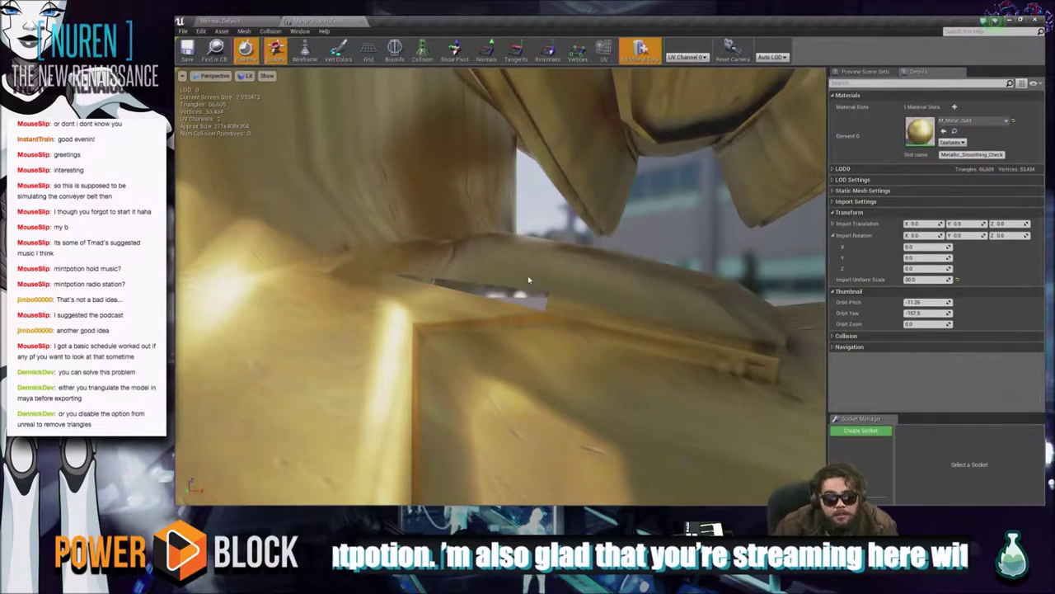
- Inspect the gold model's base in Unreal, then zoom out on the scene in Maya LT
left_click_drag(672, 272, 672, 272)
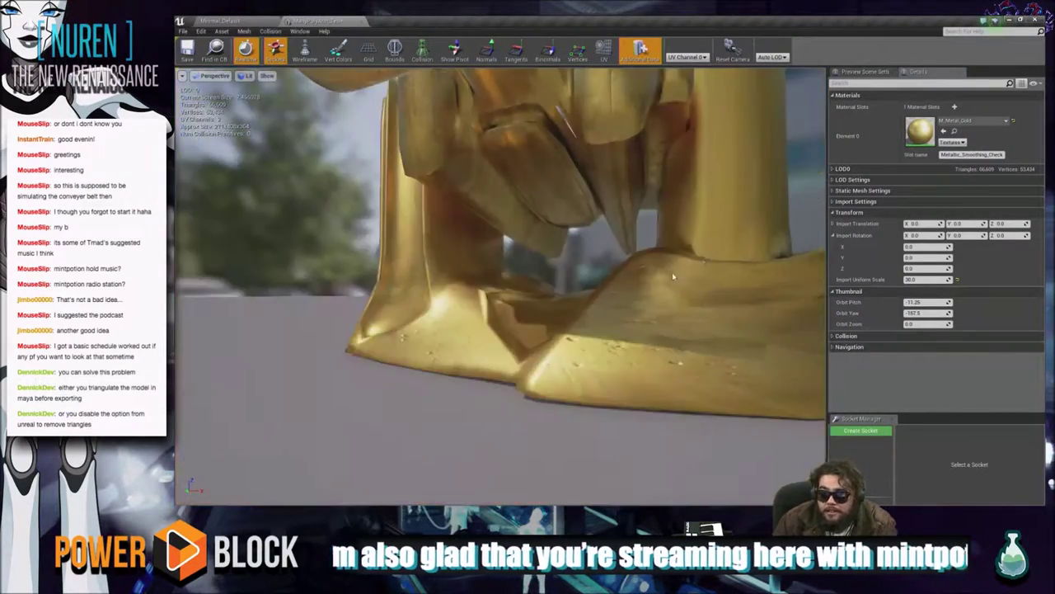
left_click_drag(674, 220, 630, 302)
key("alt+Tab")
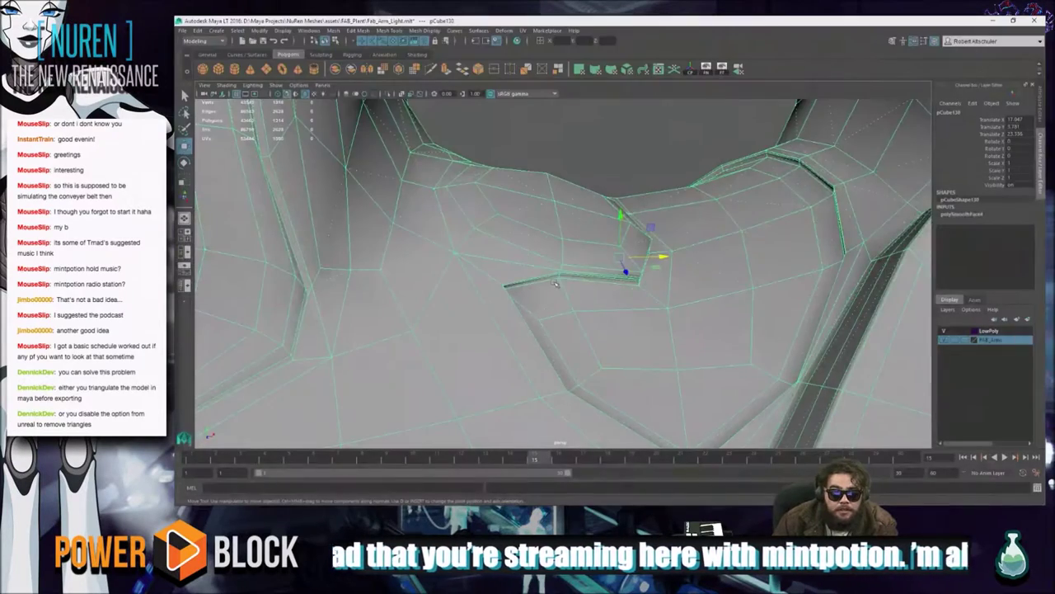
scroll(647, 281, "down", 5)
scroll(577, 289, "down", 5)
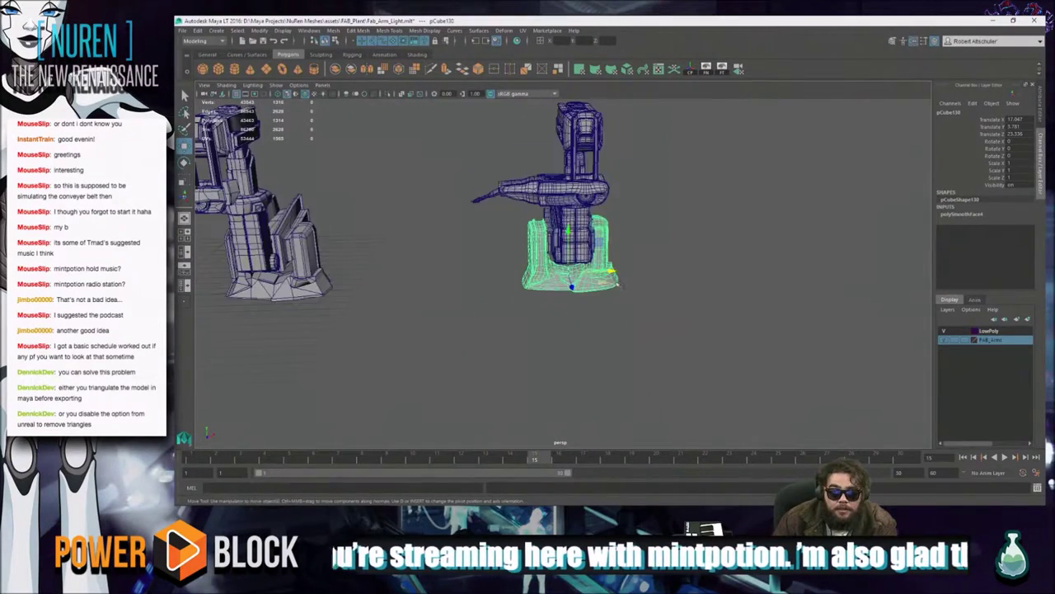
left_click_drag(554, 290, 558, 301, "alt")
- Marquee-select the entire right-hand arm model in Maya LT and frame it
left_click(650, 299)
right_click(607, 289)
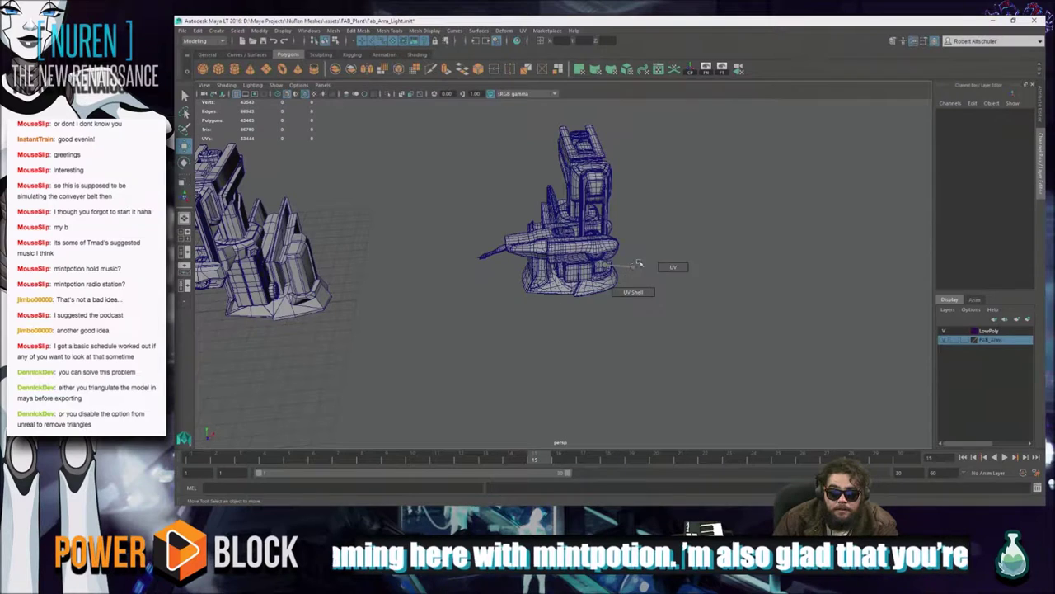
right_click(578, 289)
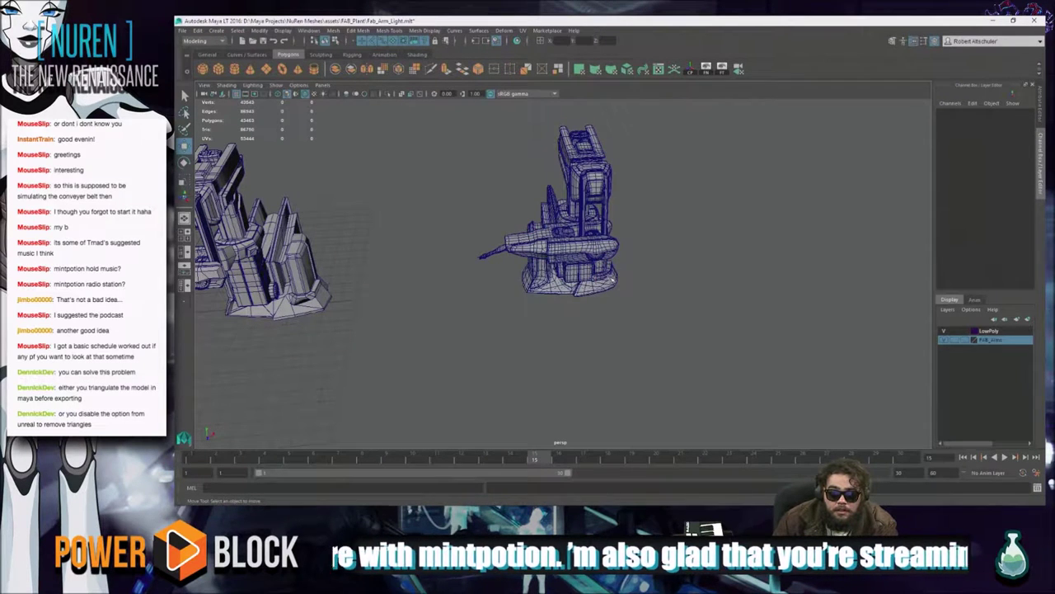
left_click(613, 281)
right_click_drag(666, 225, 598, 223, "alt")
left_click_drag(516, 172, 736, 369)
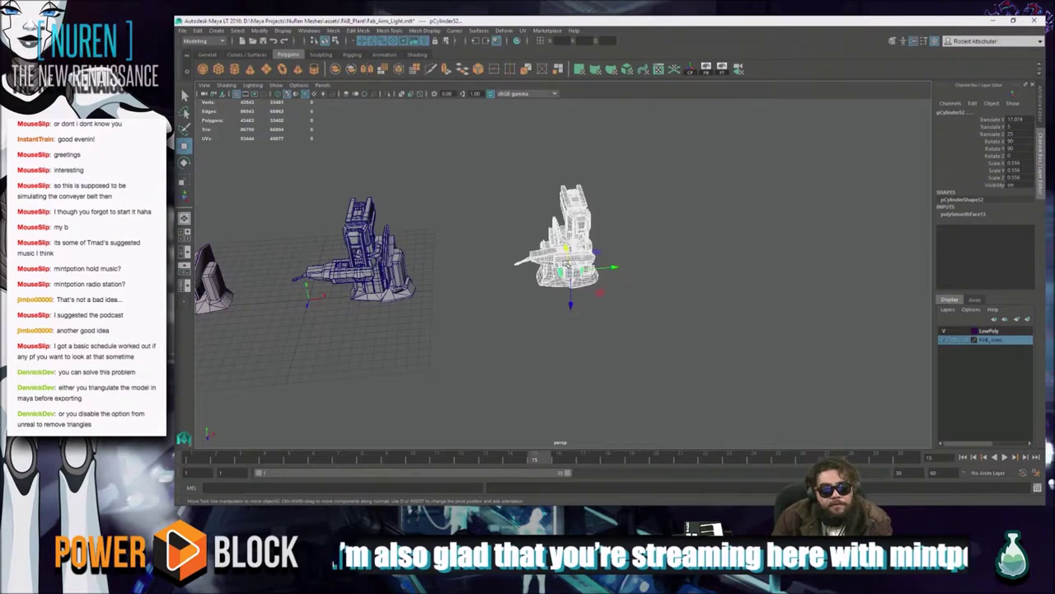
key("f")
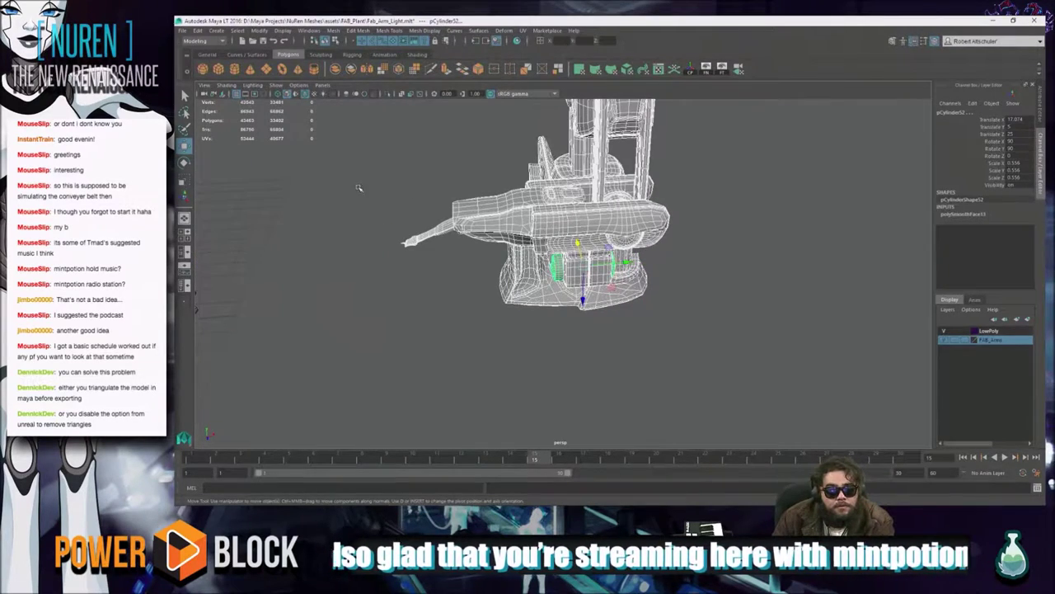
key("alt+Tab")
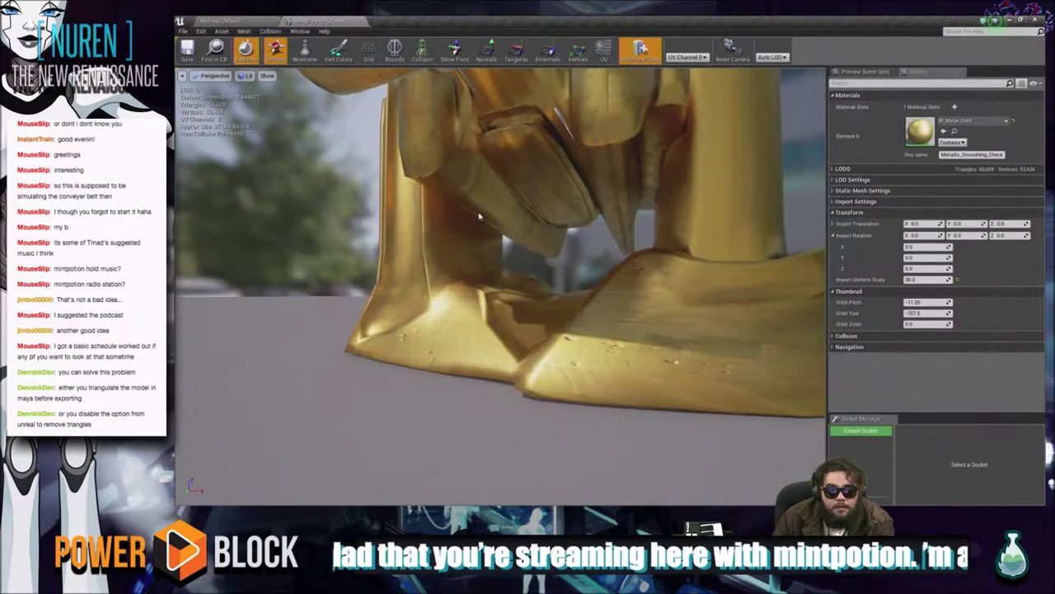
key("alt+Tab")
key("alt+Tab")
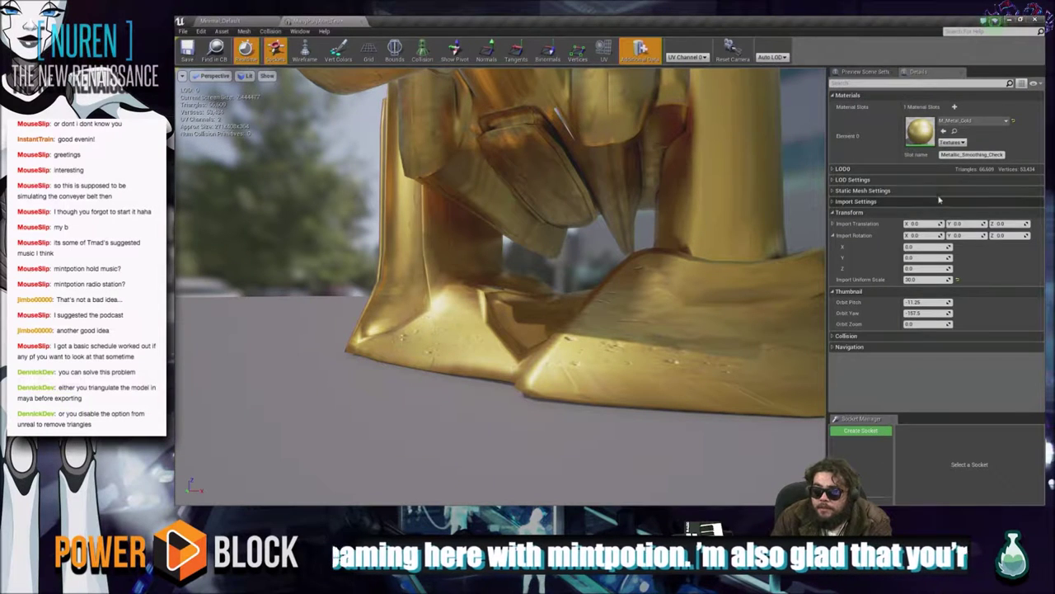
- Uncheck Remove Degenerates under the arm mesh's Import Settings
left_click(878, 201)
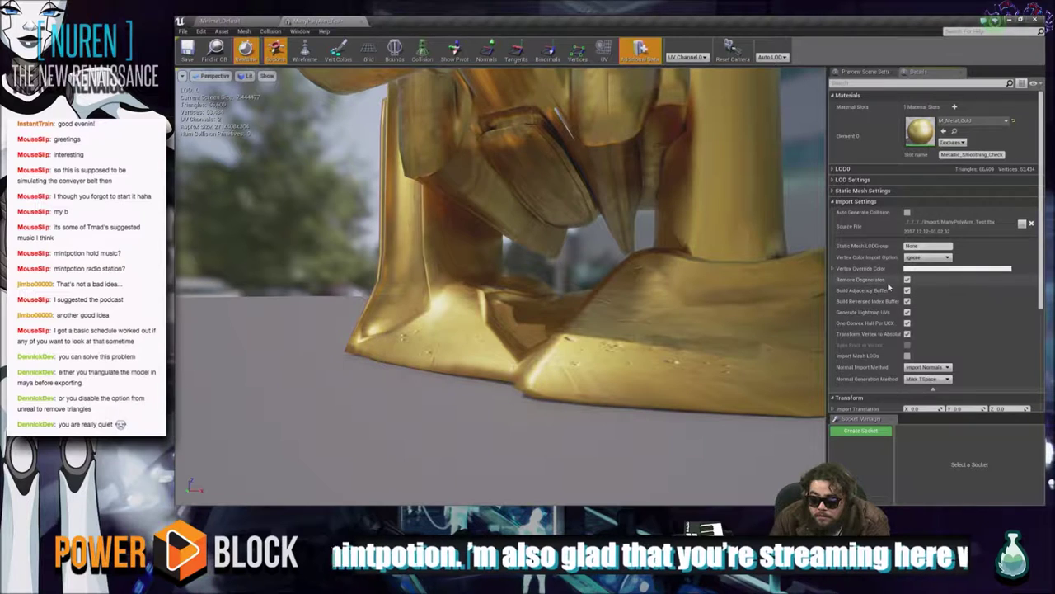
mouse_move(863, 282)
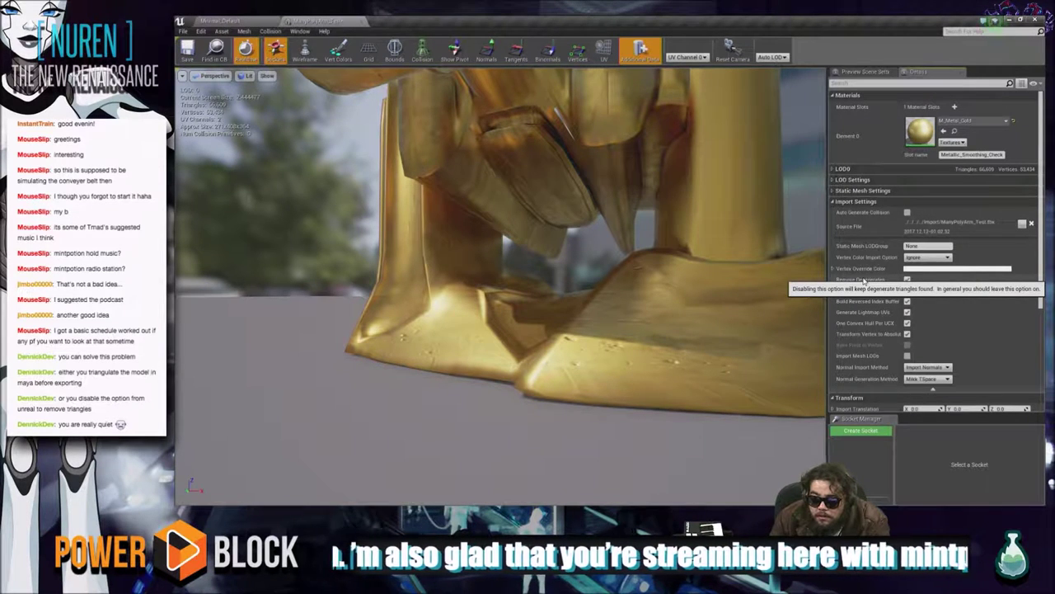
left_click(907, 280)
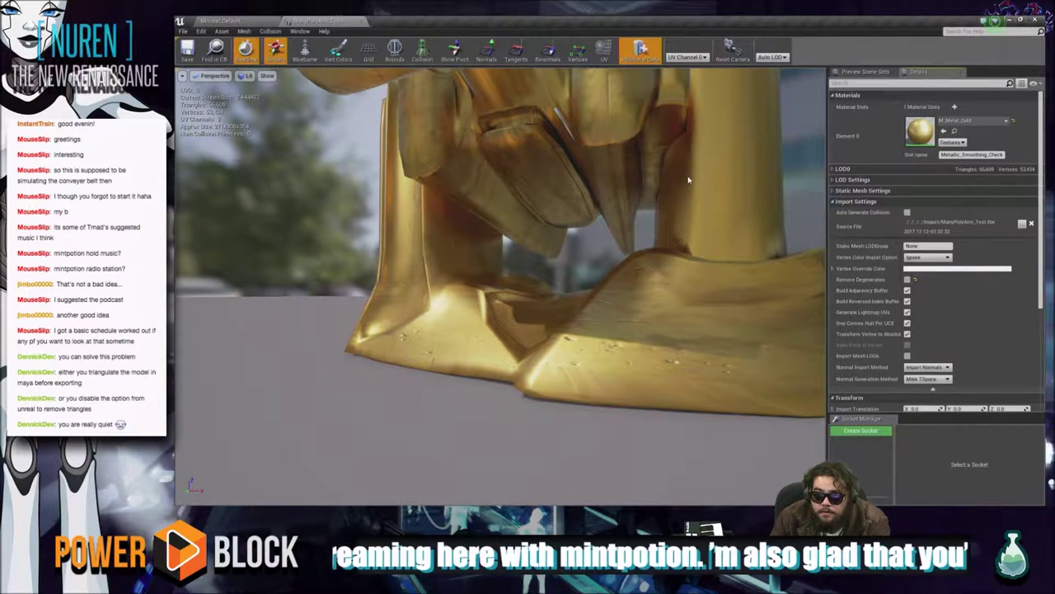
key("alt+Tab")
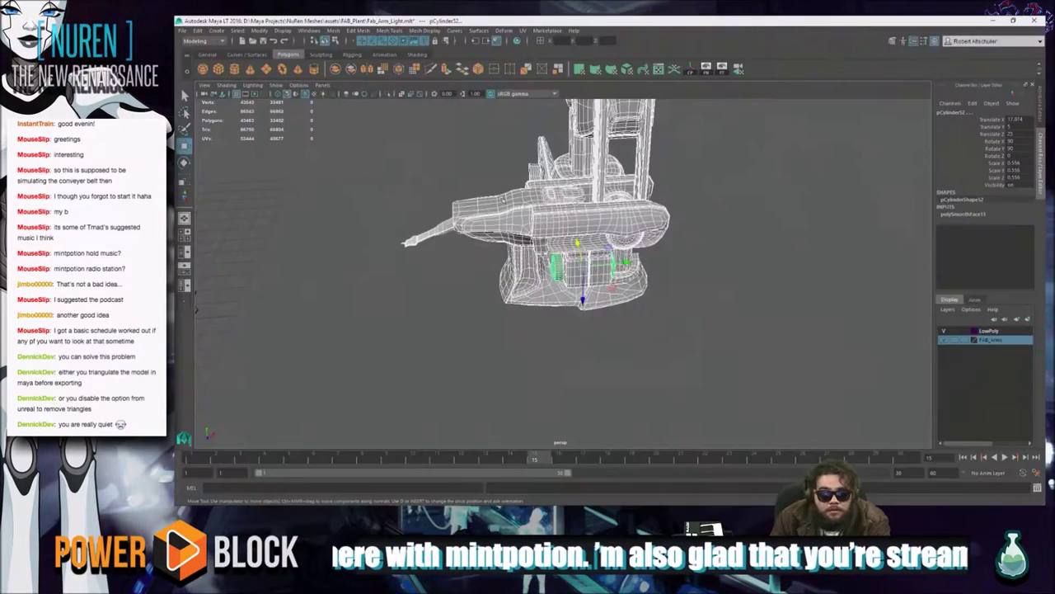
key("alt+Tab")
- Reimport the ManyPolyArm_Test arm mesh from its FBX file and bring the Static Mesh Editor back up
left_click(216, 20)
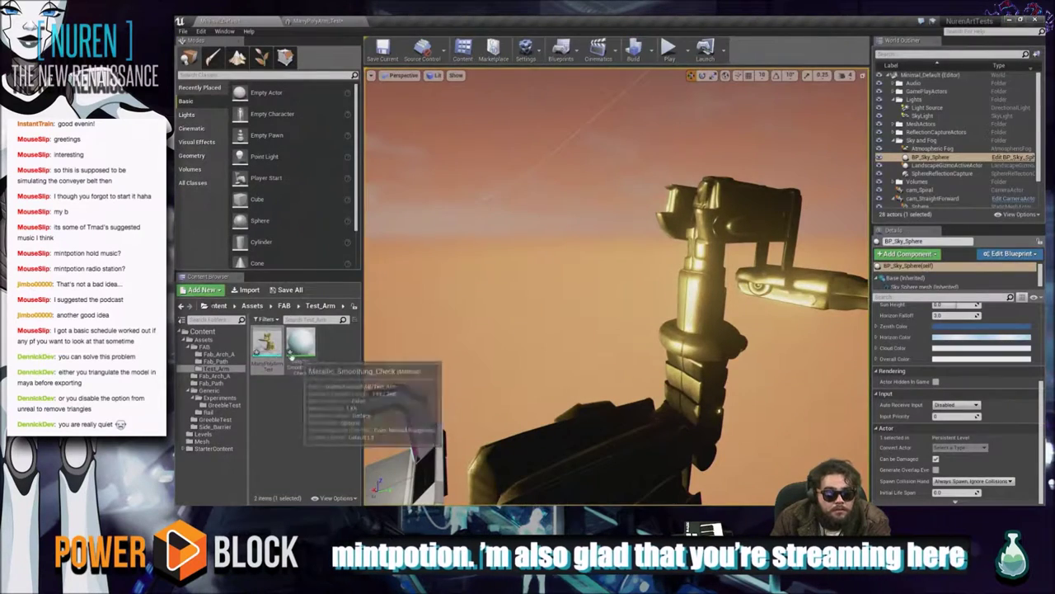
right_click(266, 340)
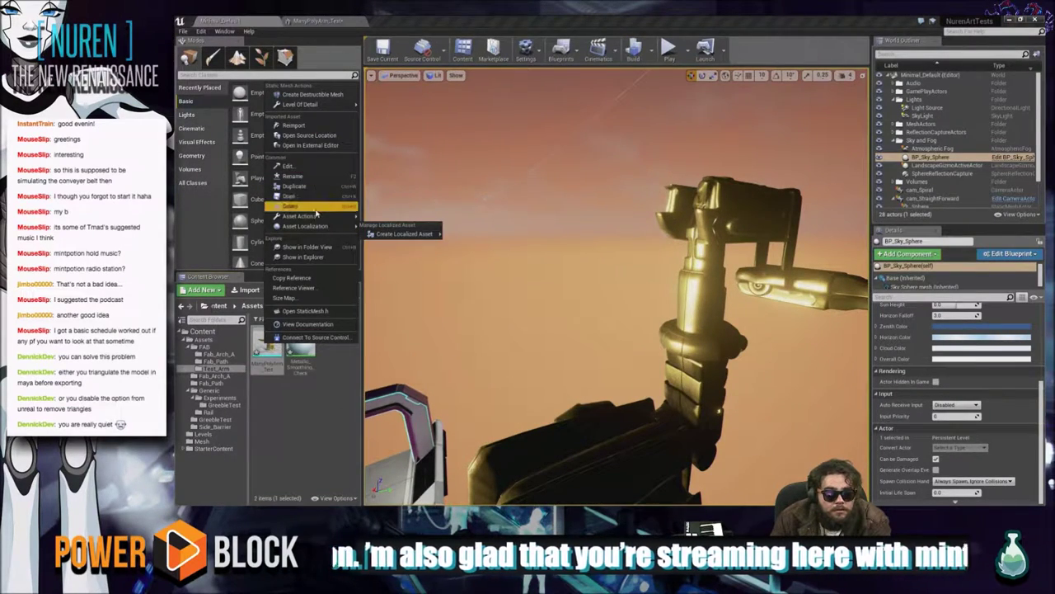
left_click(317, 134)
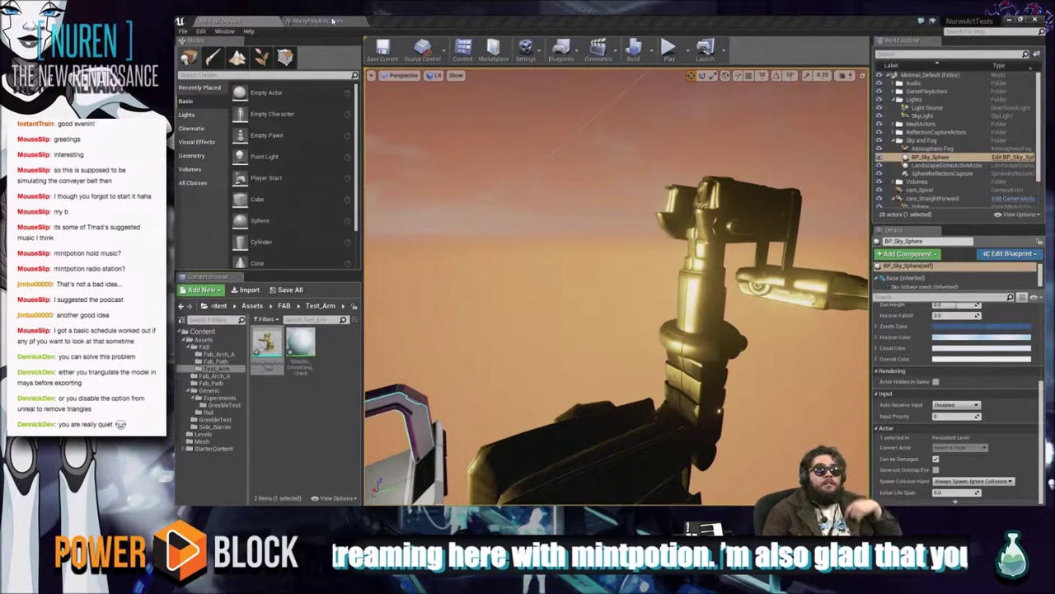
left_click(326, 21)
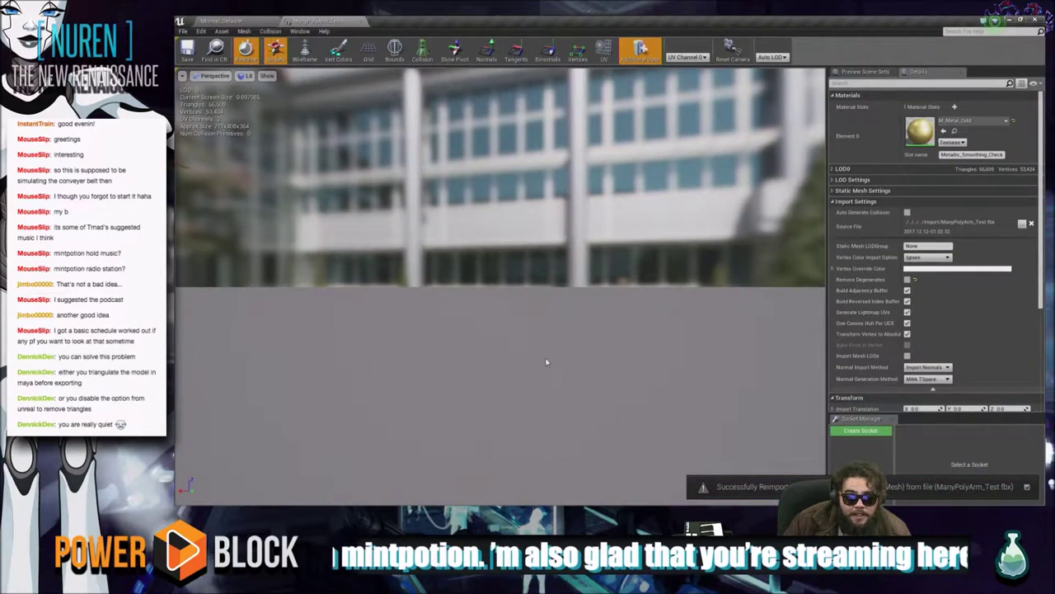
- Orbit around the gold arm's base to inspect the grey sliver, then return to Maya LT
left_click_drag(490, 344, 557, 340)
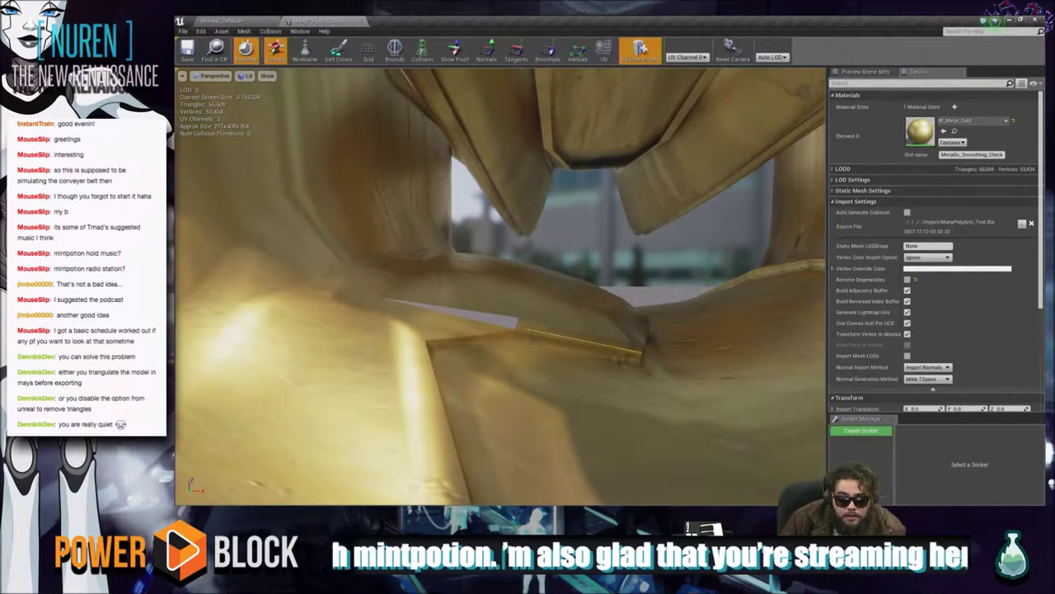
left_click_drag(535, 338, 528, 329)
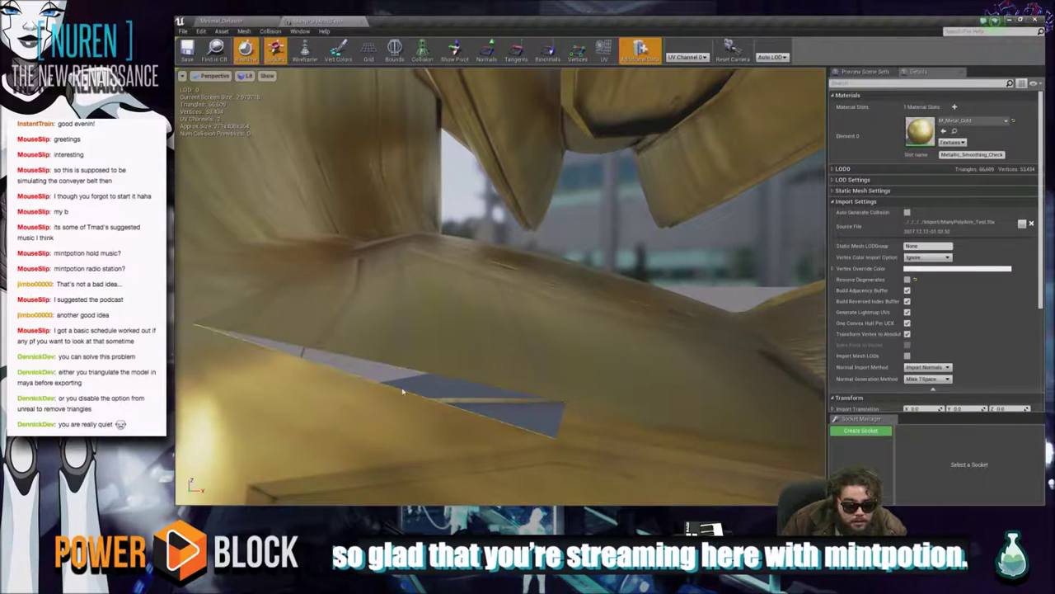
left_click_drag(561, 435, 551, 426)
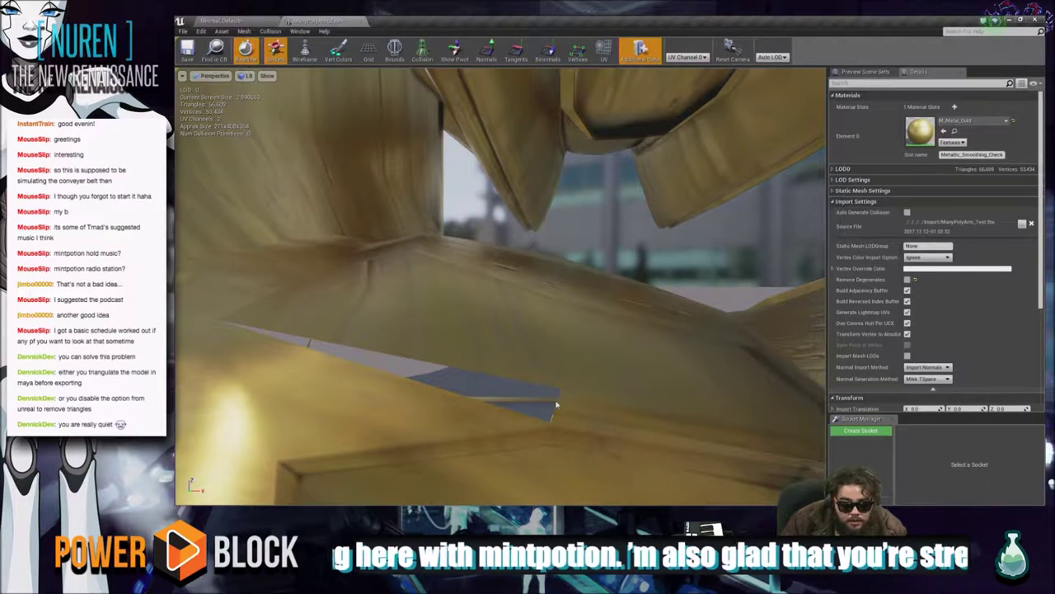
left_click_drag(560, 390, 545, 371)
key("alt+Tab")
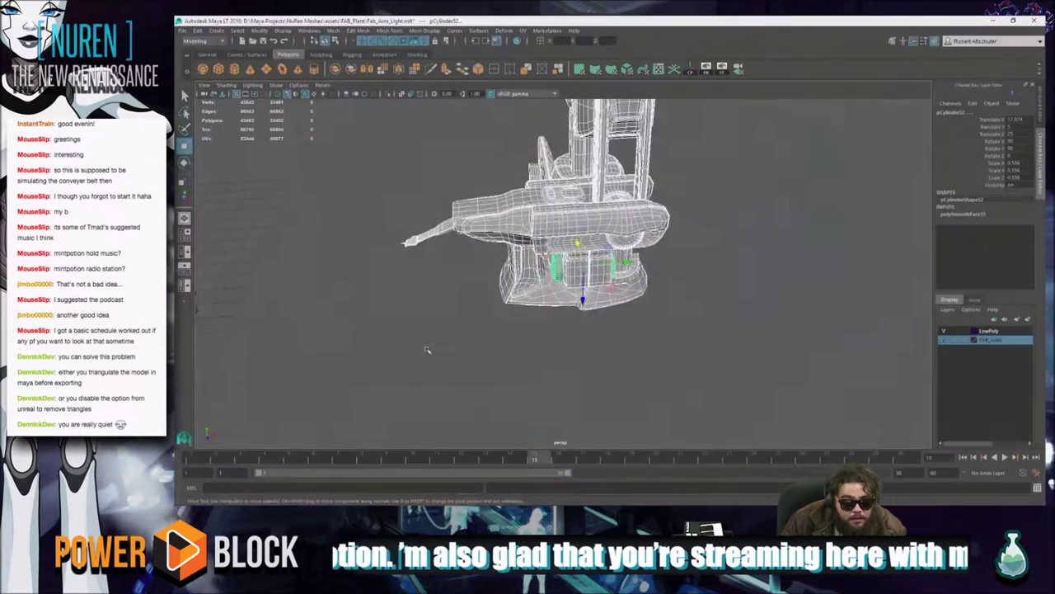
- Marquee-select the entire right-hand robotic arm model and bring up the Mesh menu
left_click(545, 381)
left_click_drag(557, 386, 587, 356)
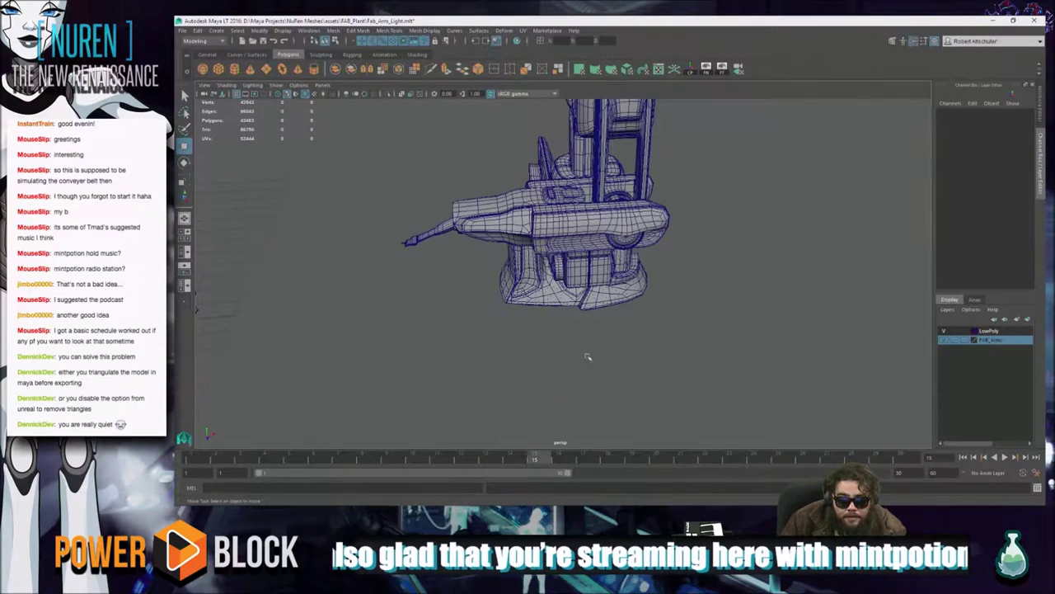
left_click(592, 366)
scroll(593, 322, "down", 5)
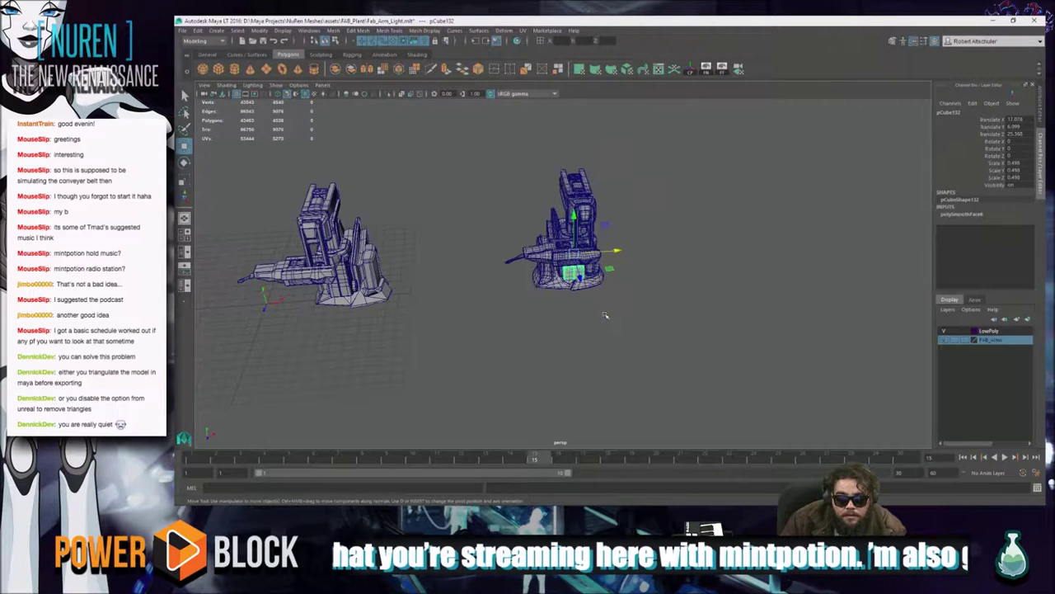
left_click(629, 99)
left_click_drag(486, 328, 653, 107)
left_click(283, 31)
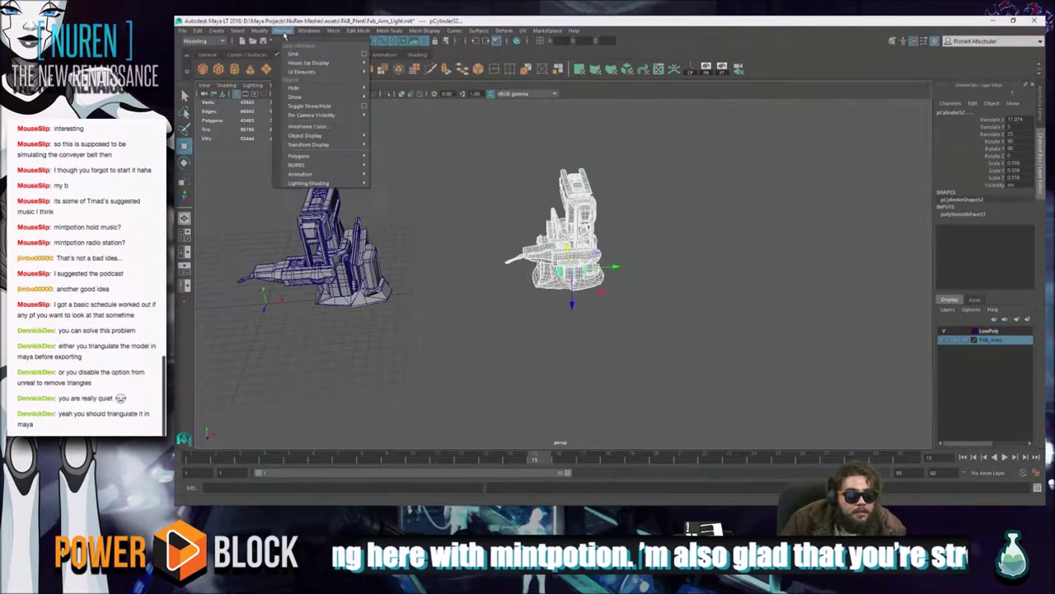
mouse_move(334, 31)
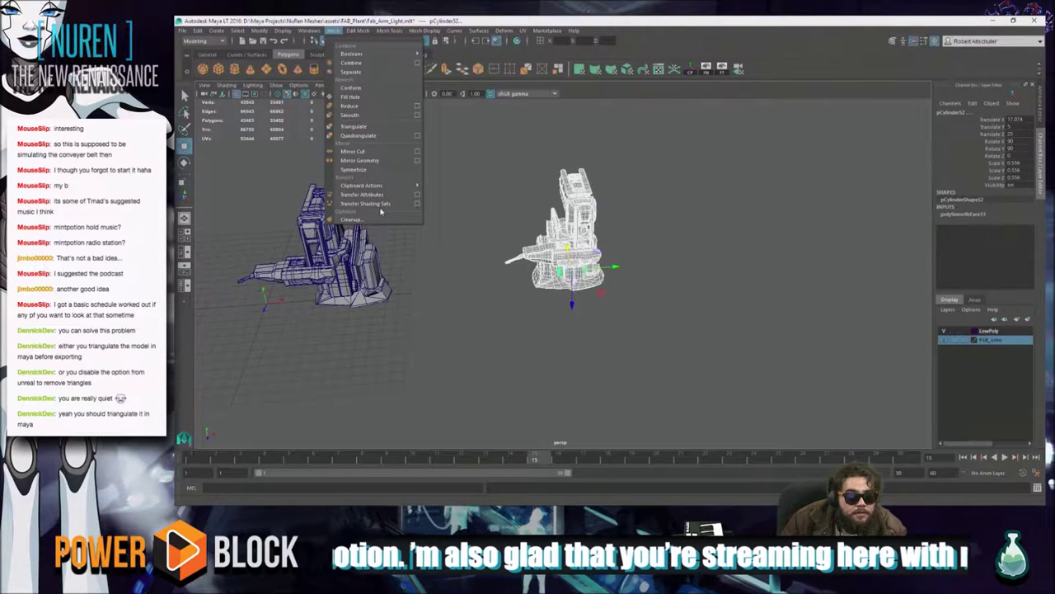
- Triangulate the selected right-hand arm mesh
left_click(384, 129)
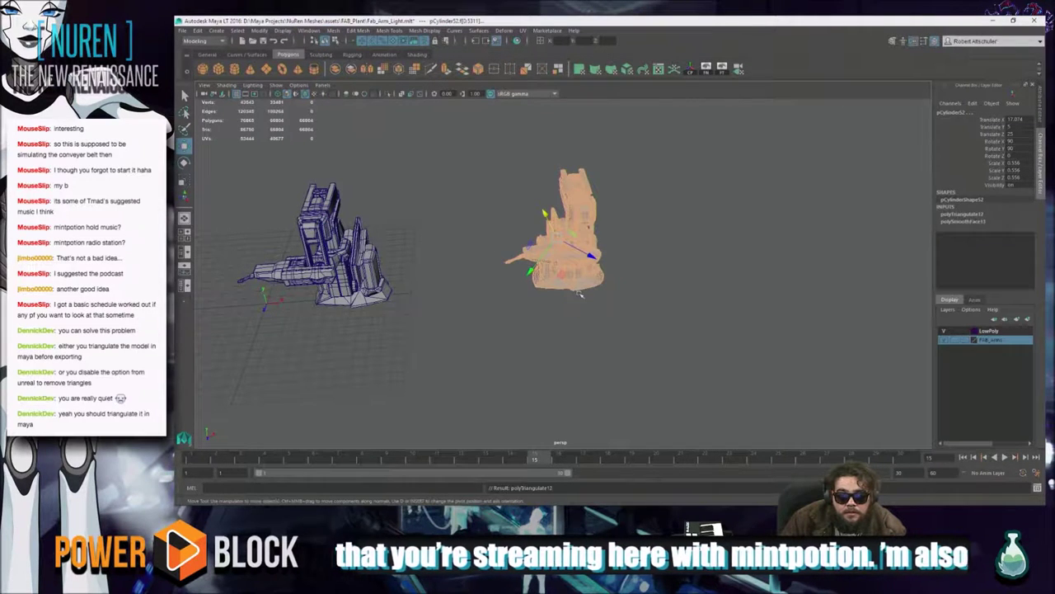
left_click(624, 302)
left_click_drag(651, 136, 454, 322)
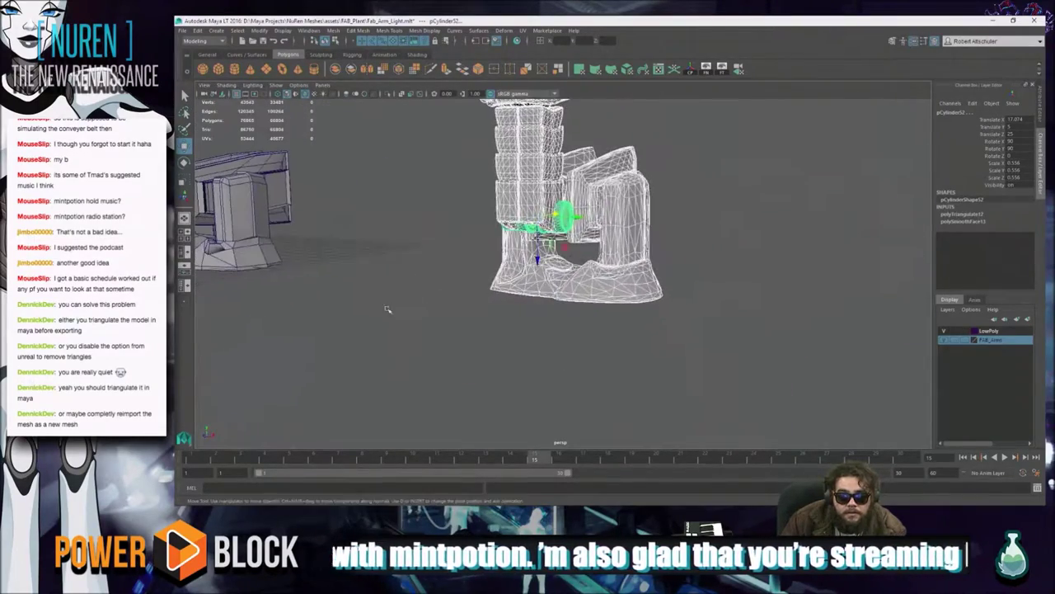
left_click(389, 310)
- Zoom in around the arm's bracket edge to inspect the new triangle faces
scroll(841, 402, "up", 5)
scroll(539, 314, "up", 6)
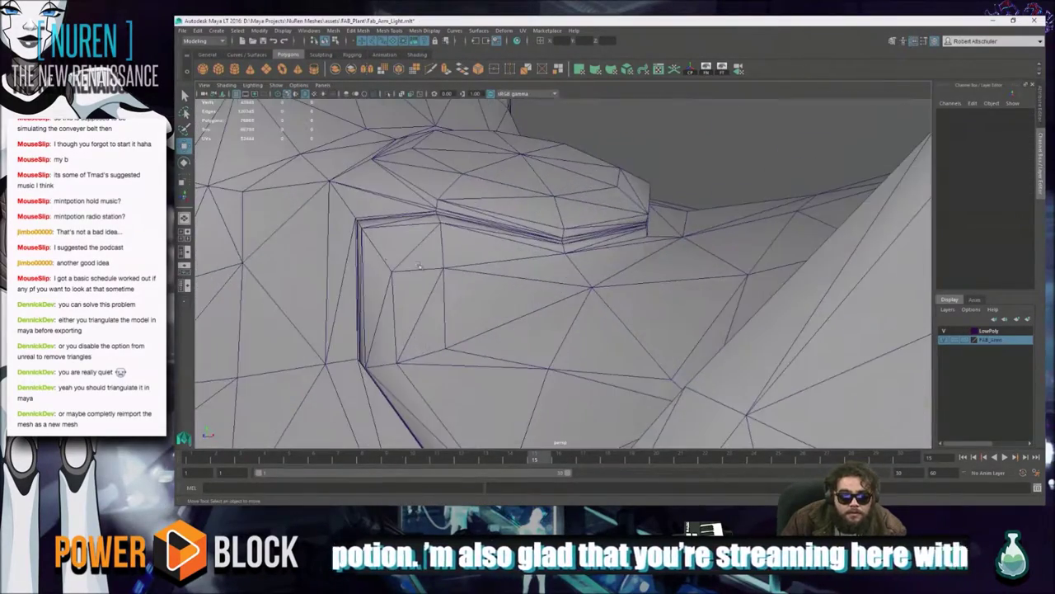
scroll(426, 276, "up", 2)
scroll(427, 276, "up", 4)
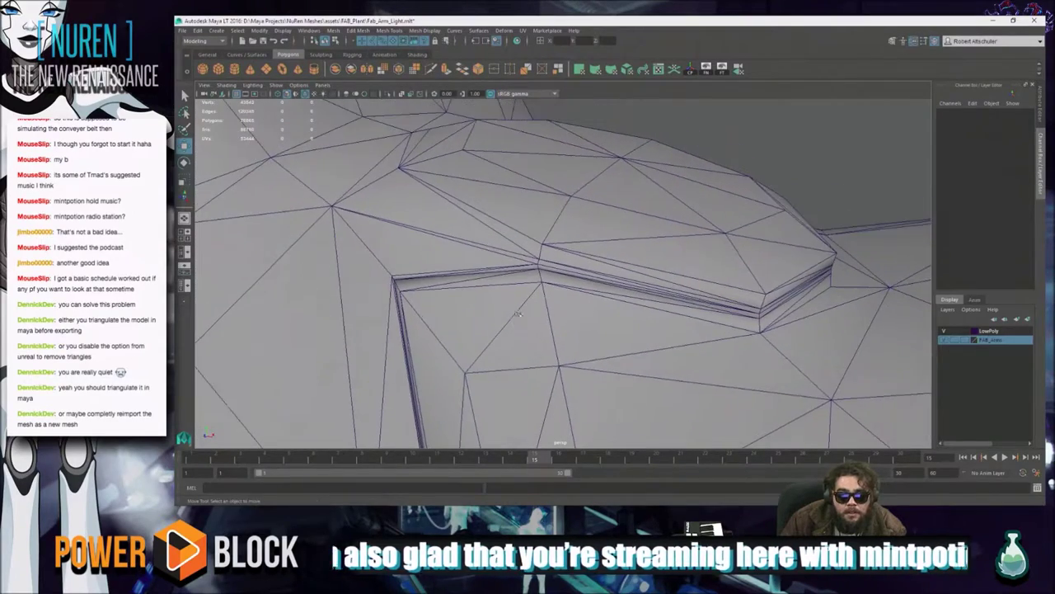
left_click_drag(607, 334, 568, 347, "alt")
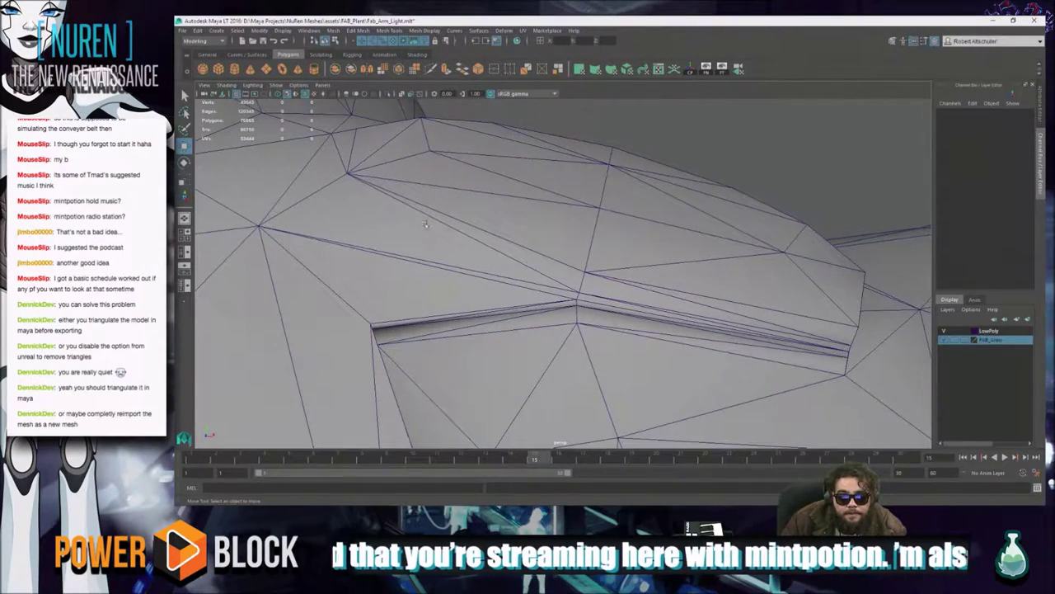
scroll(562, 283, "up", 4)
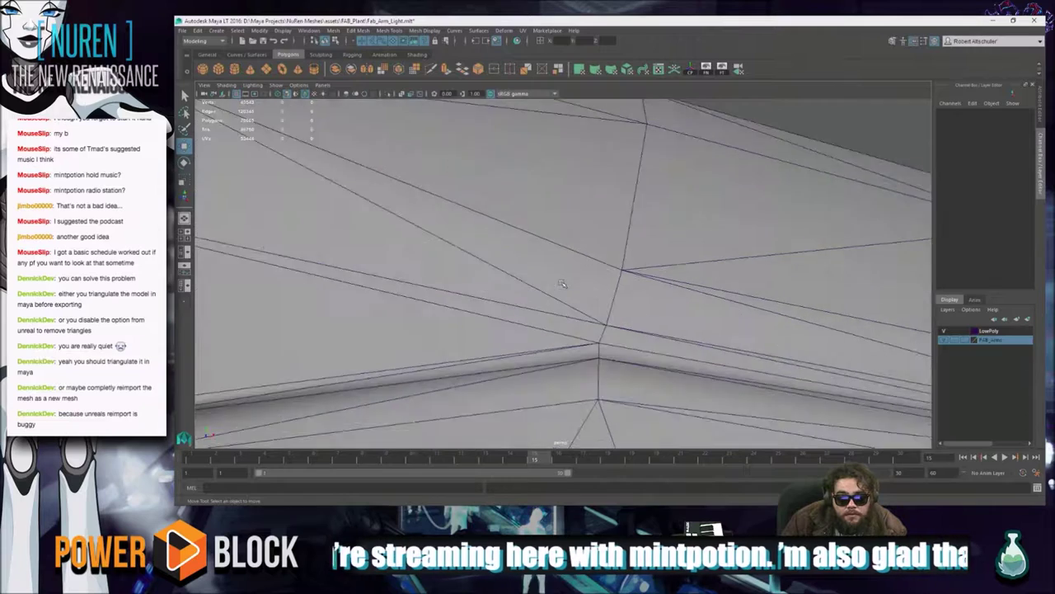
scroll(561, 283, "up", 2)
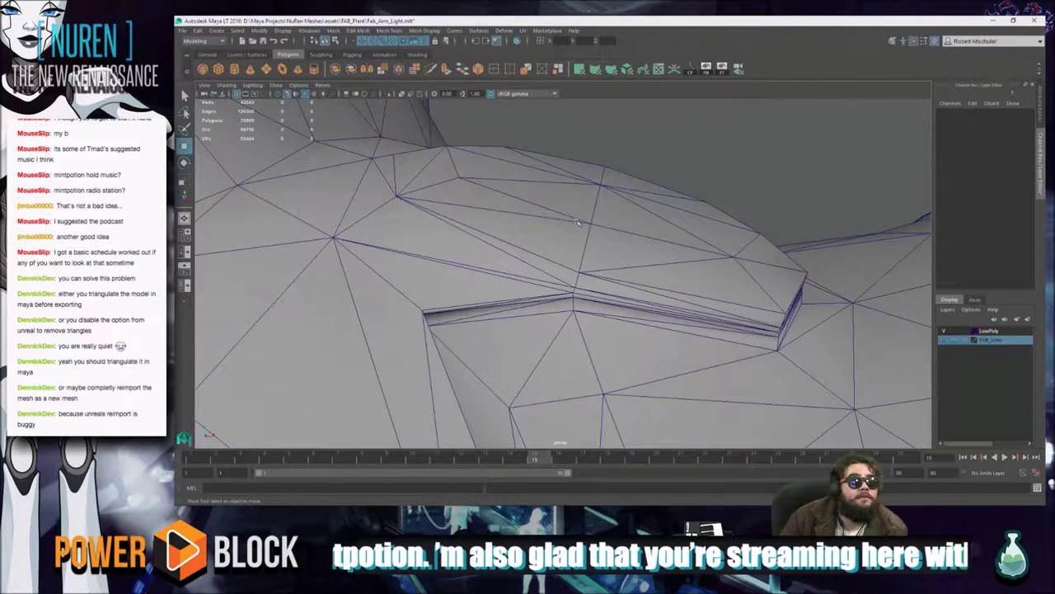
key("alt+Tab")
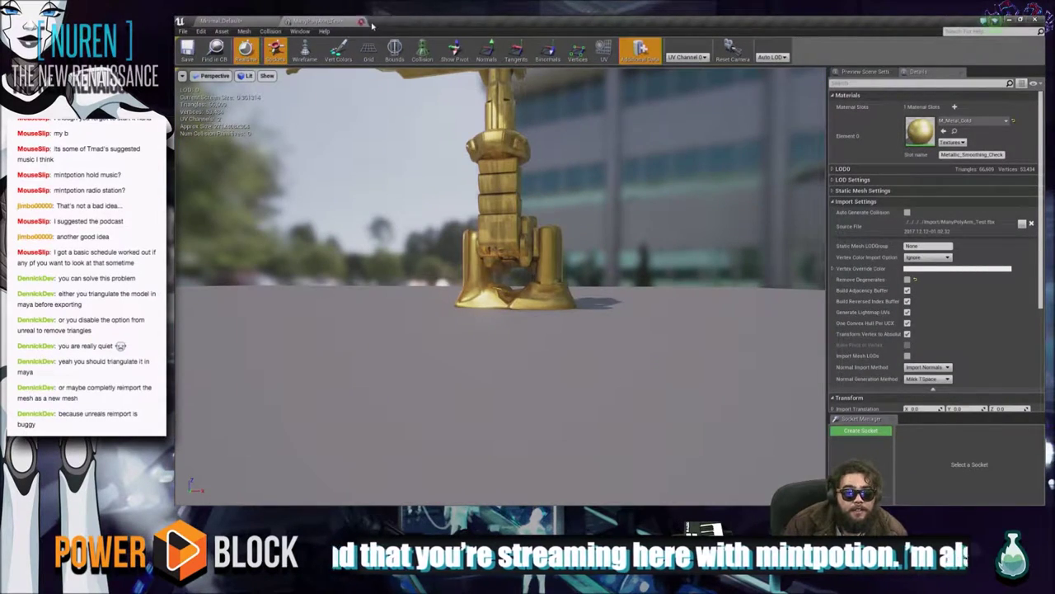
- Close the mesh editor and force-delete the ManyPolyArm_Test asset from Test_Arm
left_click(344, 20)
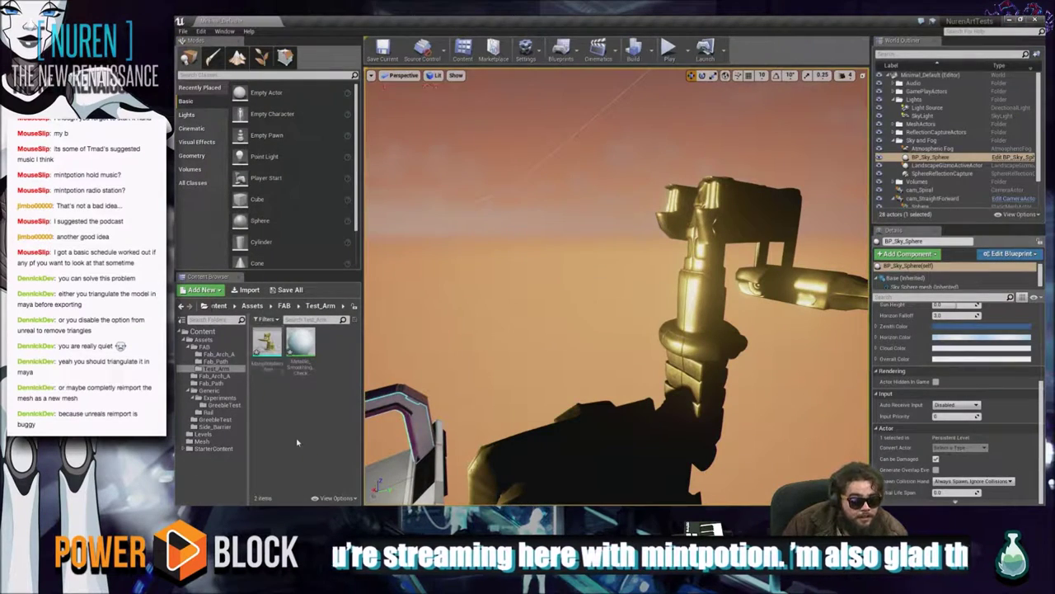
right_click(264, 337)
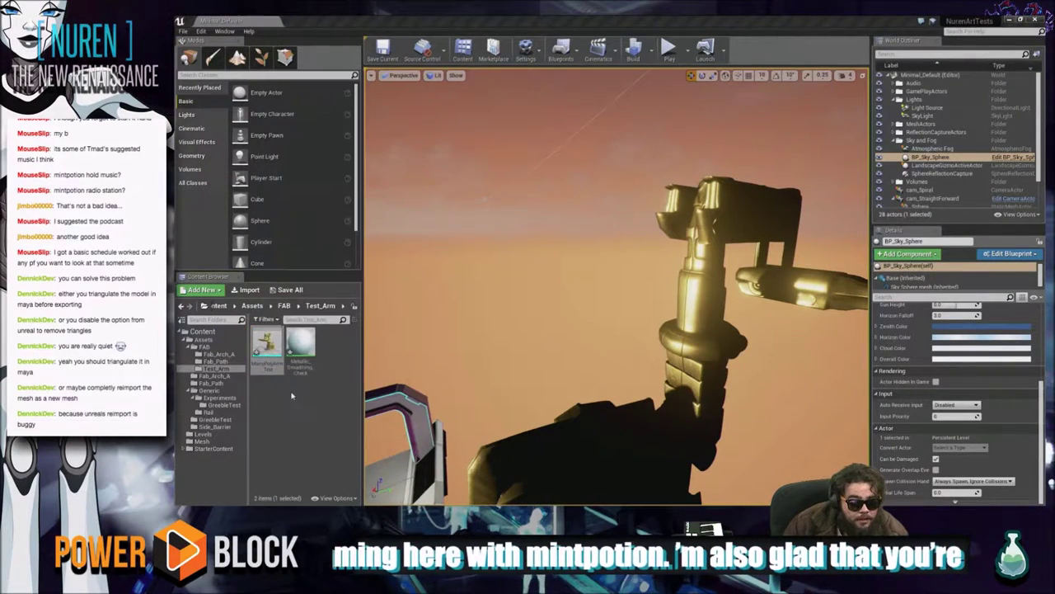
right_click(268, 346)
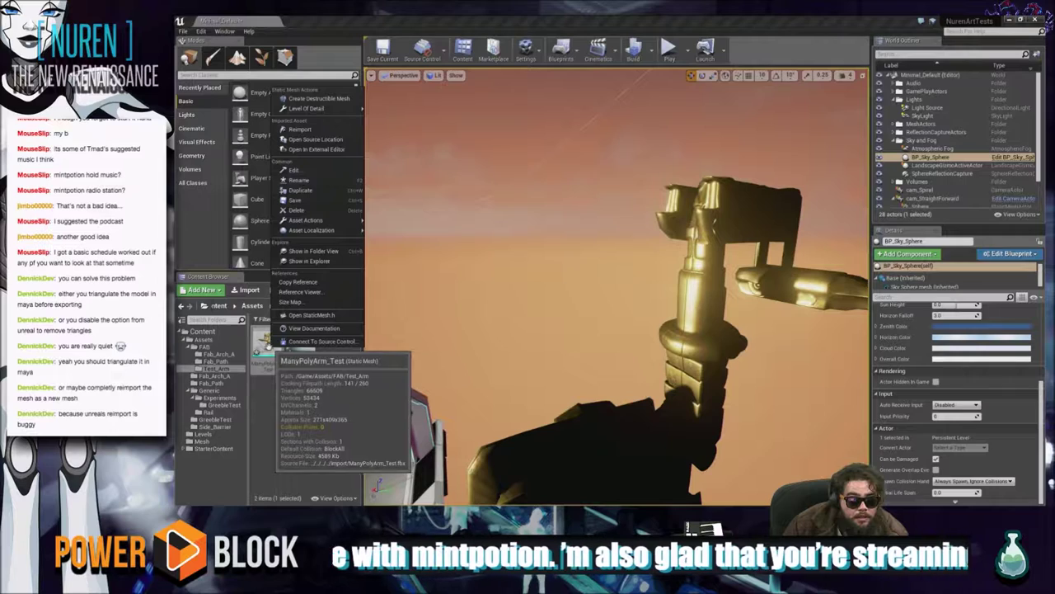
left_click(261, 340)
key("Delete")
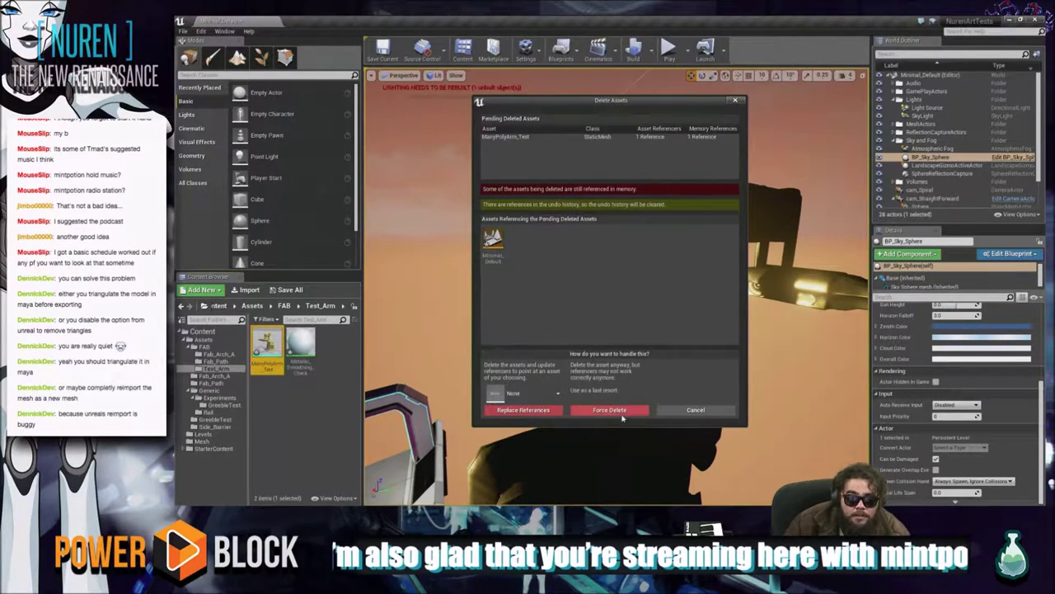
left_click(617, 416)
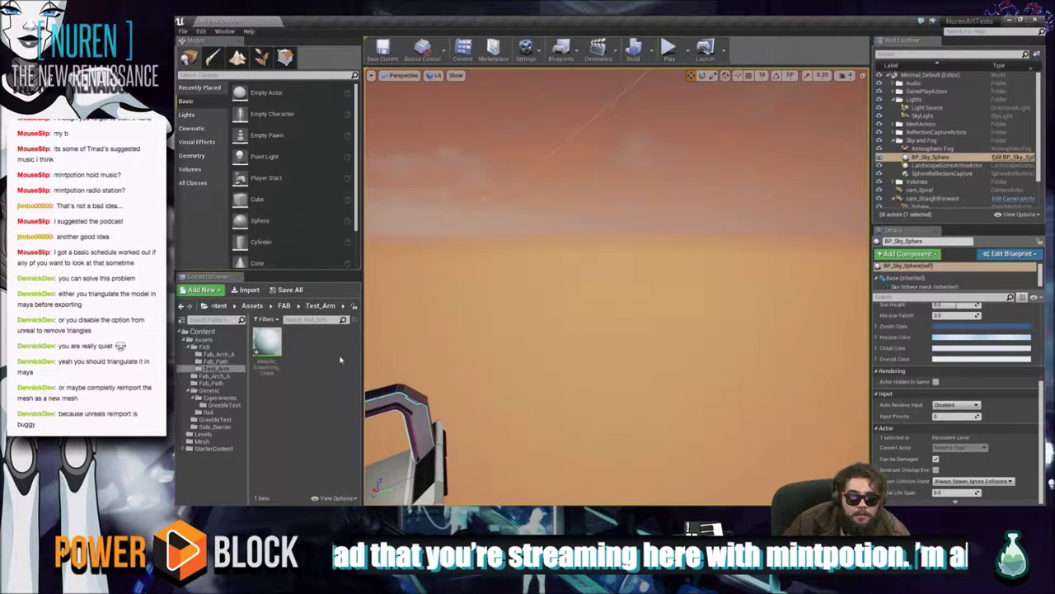
- Start an import into the Test_Arm folder, then switch back to Maya LT
right_click(315, 364)
left_click(318, 360)
right_click(320, 360)
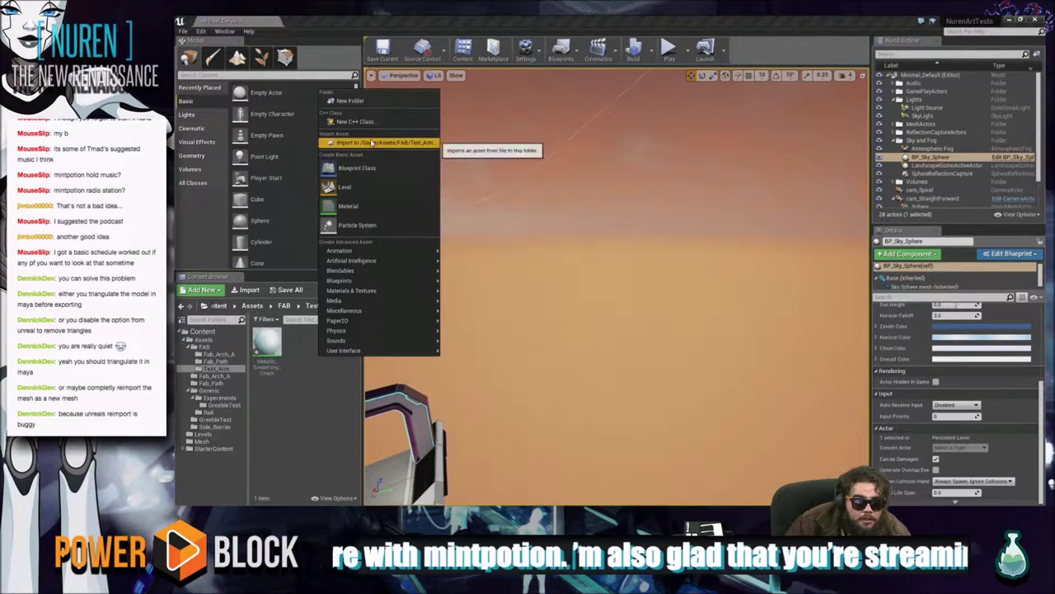
left_click(363, 142)
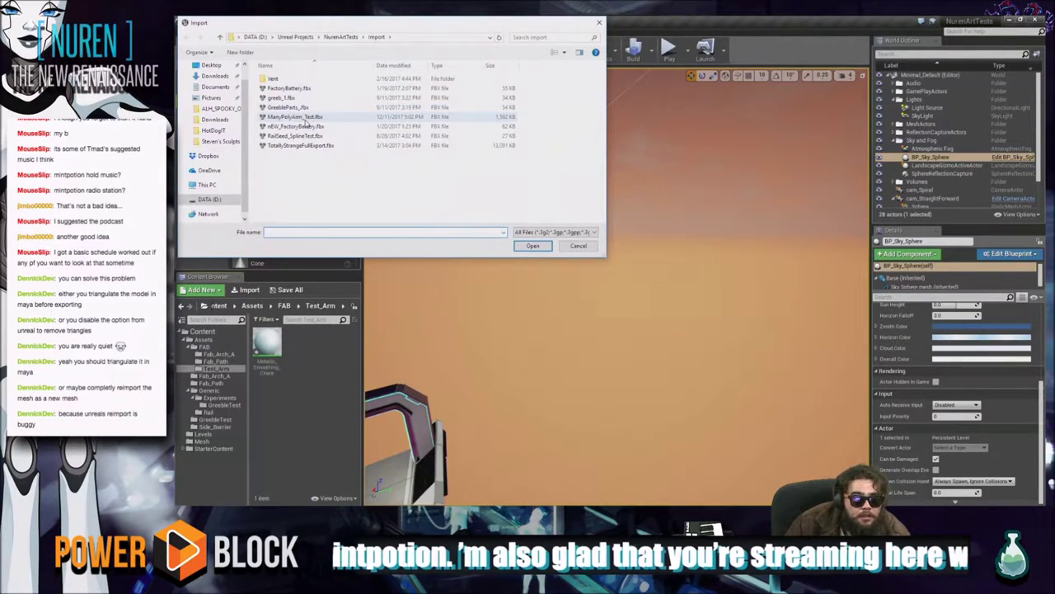
key("alt+Tab")
scroll(606, 293, "down", 3)
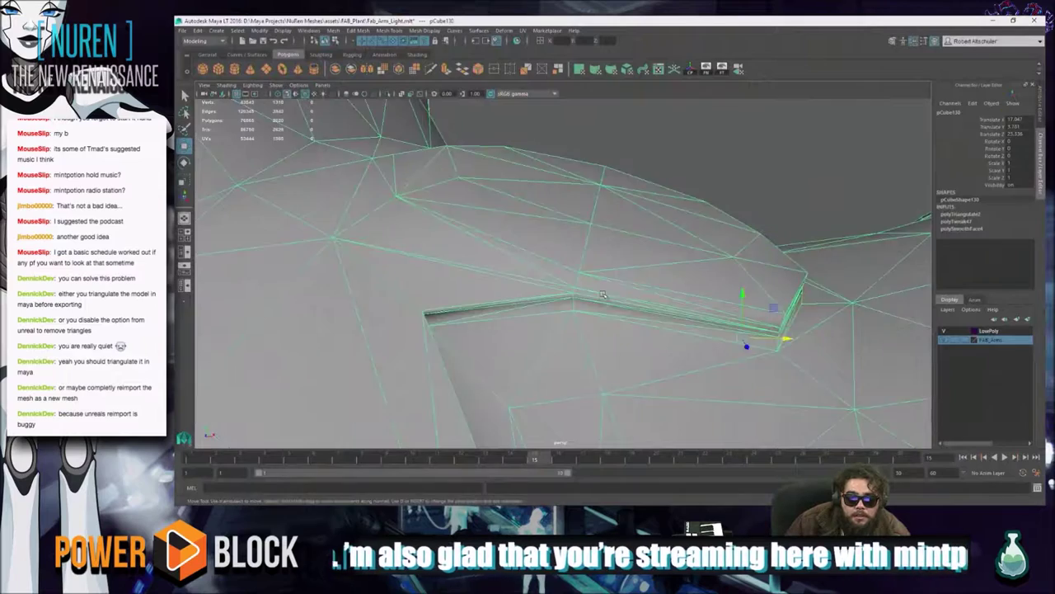
- Send the selected right-hand arm to Unreal, overwriting ManyPolyArm_Test.fbx and closing the warnings
scroll(605, 292, "down", 5)
left_click_drag(606, 291, 475, 303, "alt")
left_click_drag(487, 143, 722, 344)
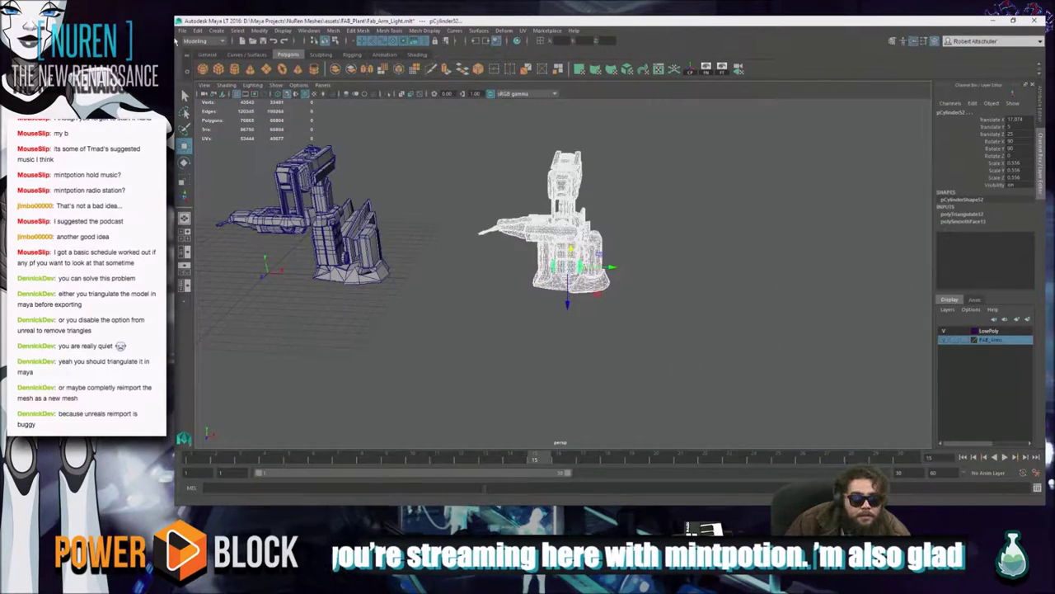
left_click(183, 31)
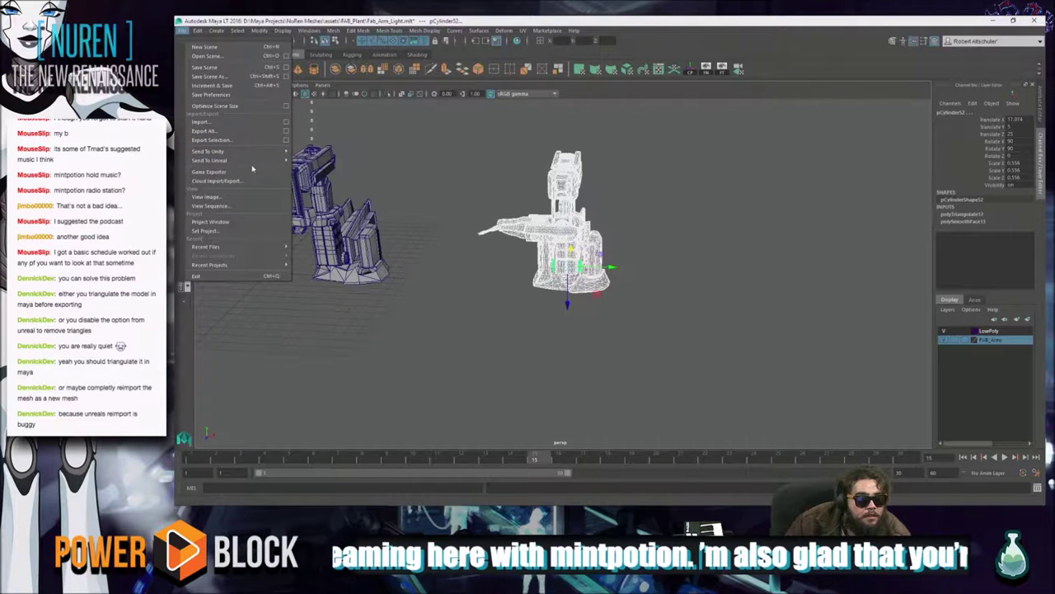
mouse_move(279, 166)
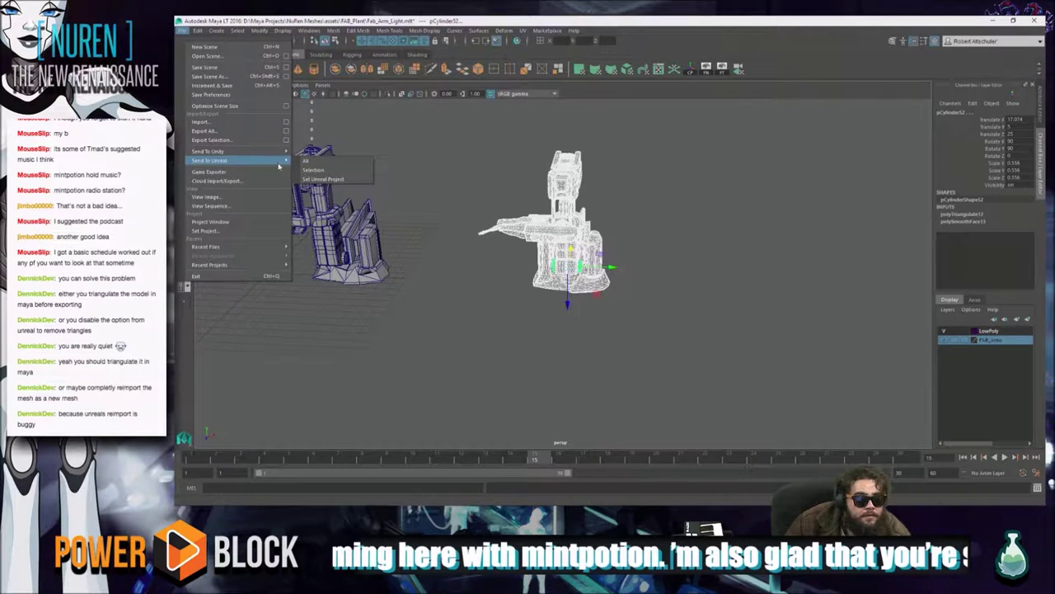
left_click(328, 170)
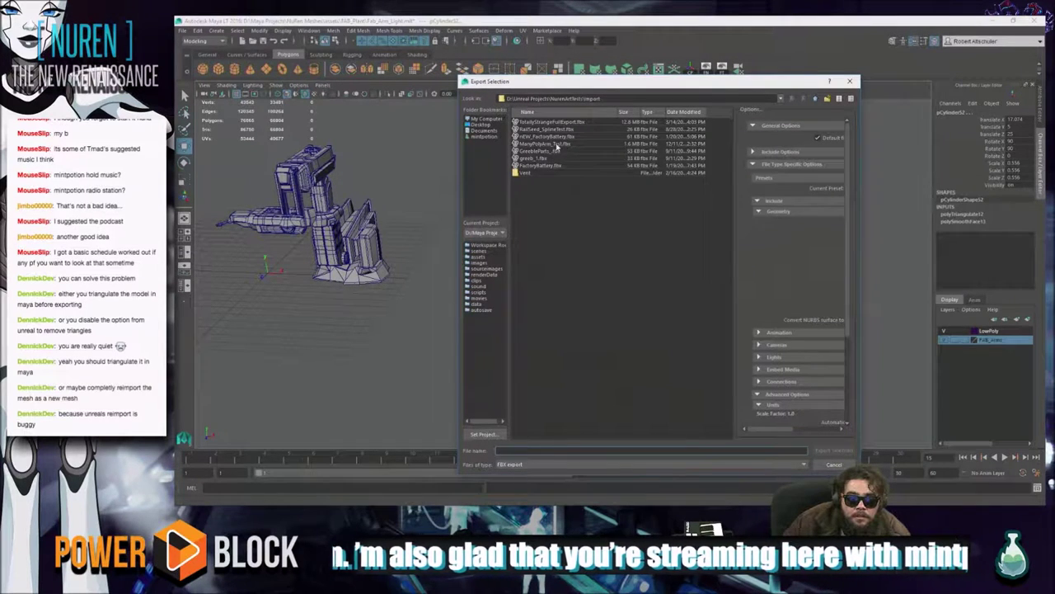
left_click(557, 145)
left_click(833, 450)
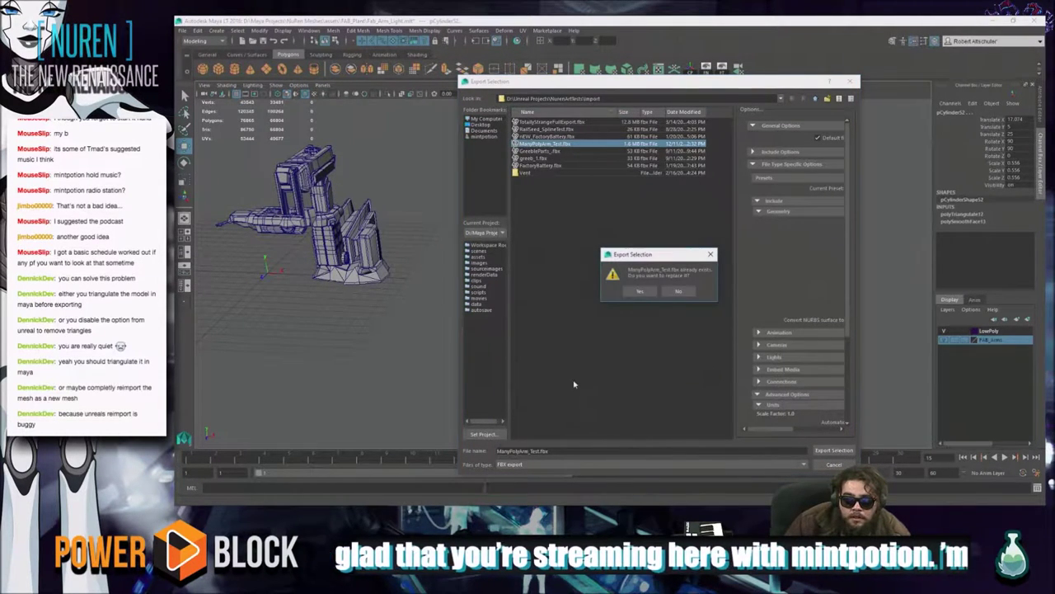
left_click(640, 292)
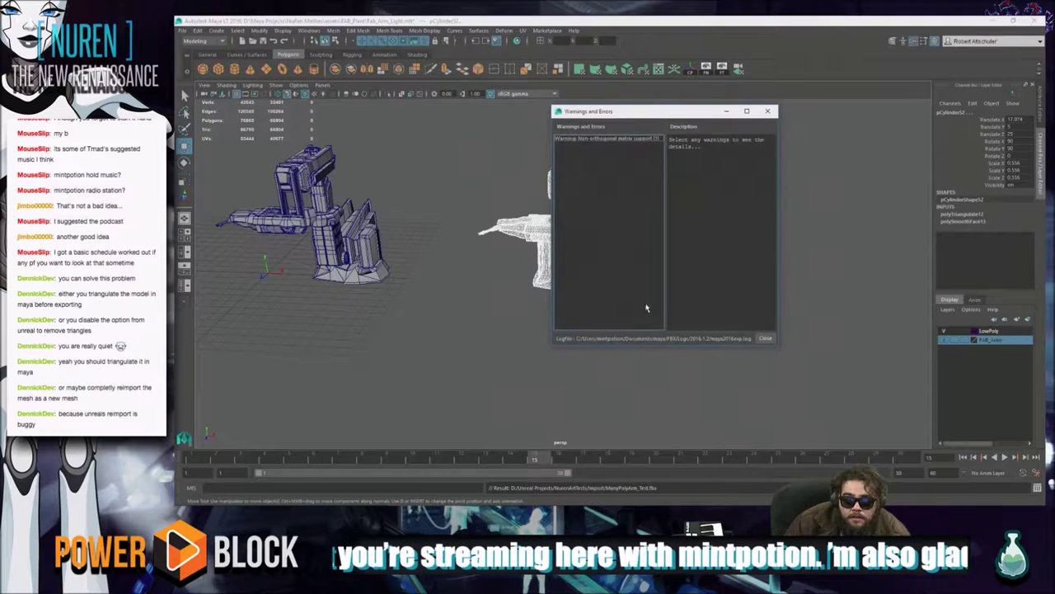
left_click(766, 338)
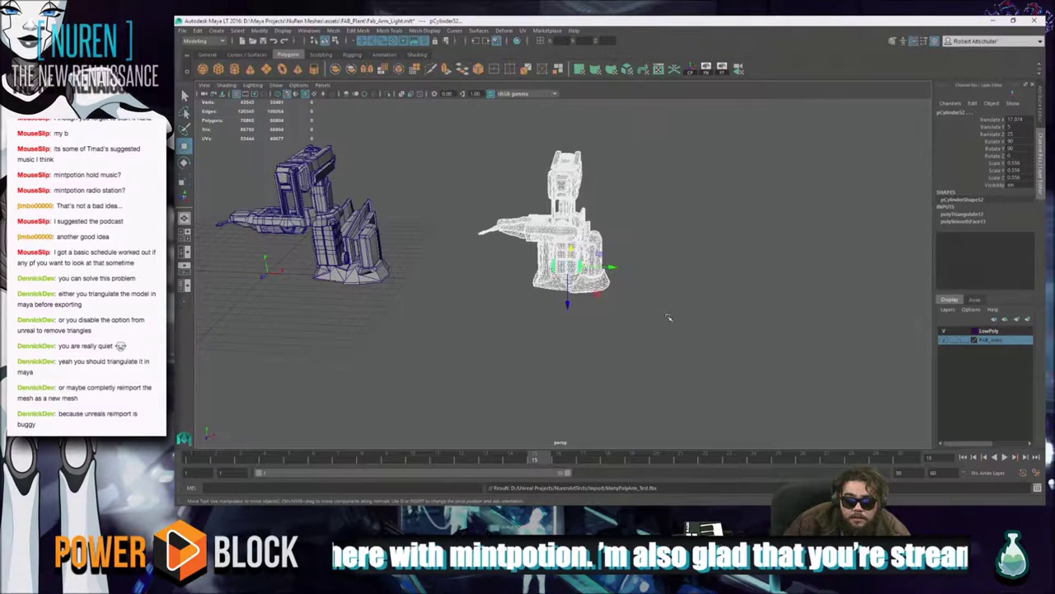
key("alt+Tab")
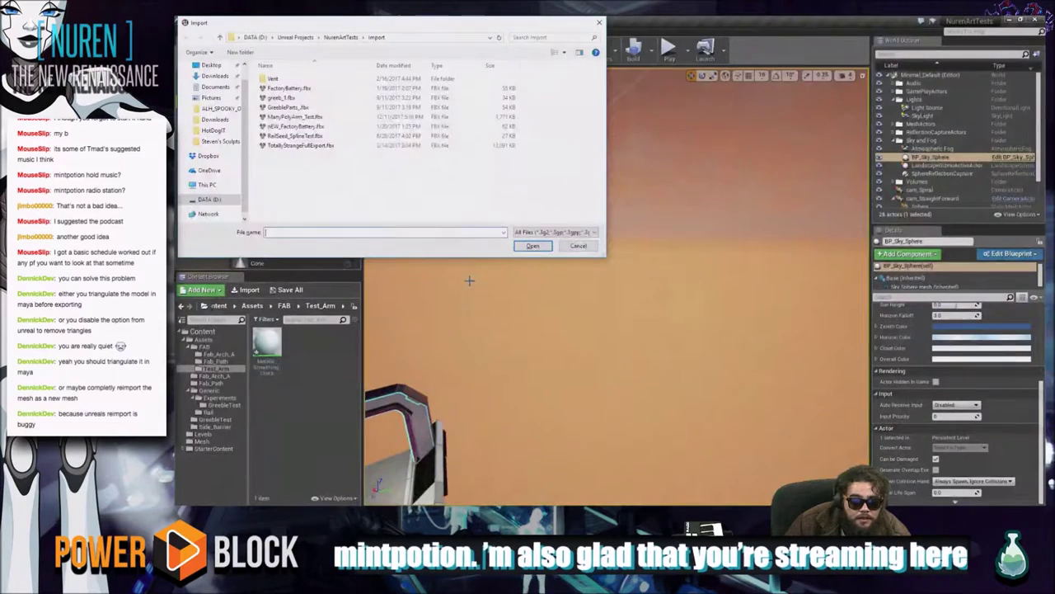
- Import ManyPolyArm_Test.fbx into Test_Arm as separate meshes, then clear and close the Message Log
left_click(294, 117)
left_click(532, 245)
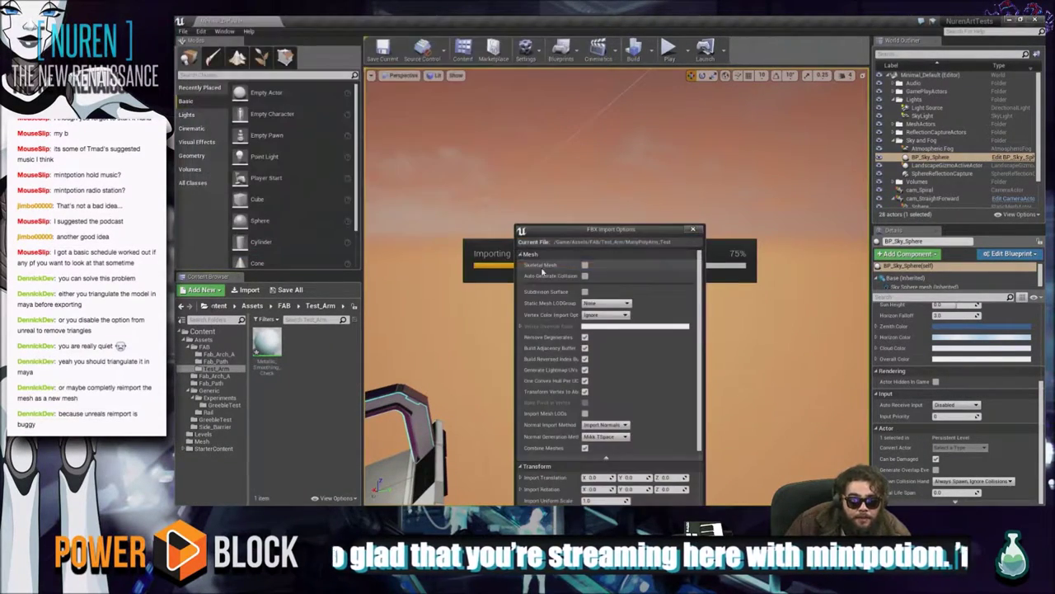
left_click_drag(573, 231, 543, 27)
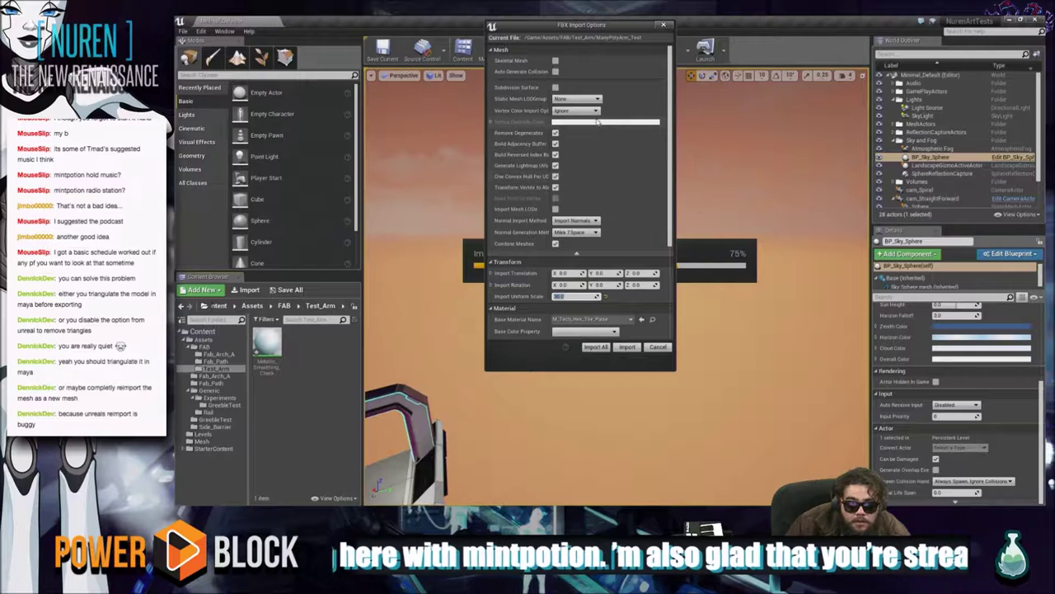
scroll(674, 180, "down", 1)
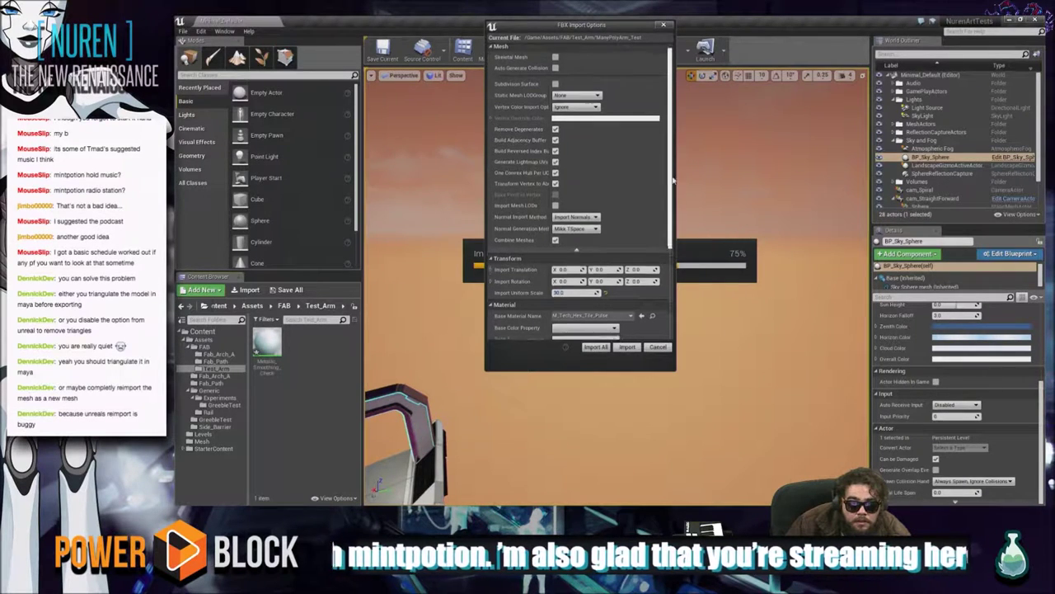
scroll(676, 157, "up", 1)
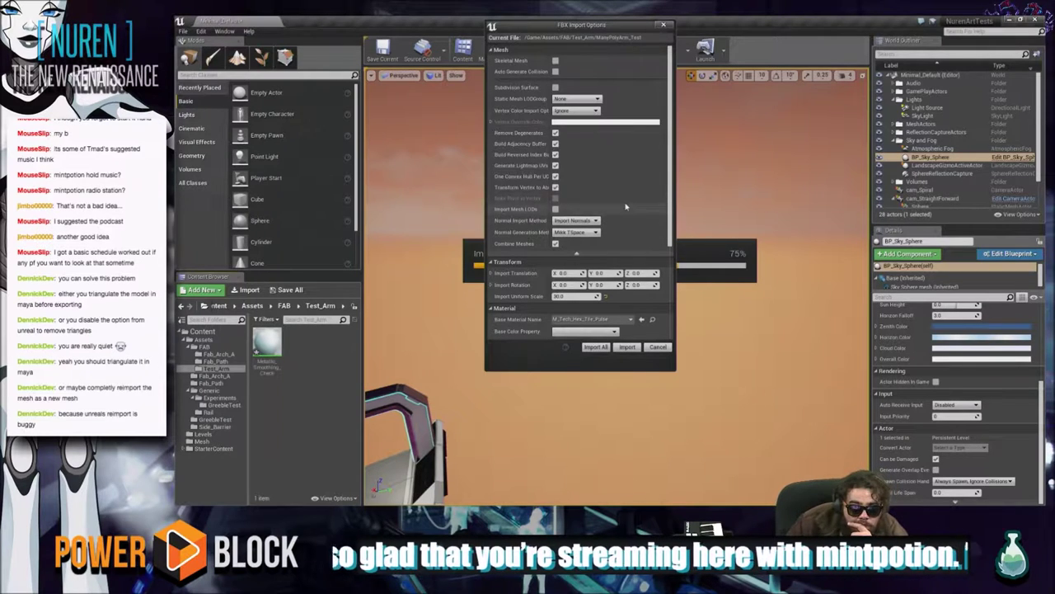
mouse_move(671, 216)
left_mouse_down()
mouse_move(673, 326)
mouse_move(670, 212)
left_mouse_up()
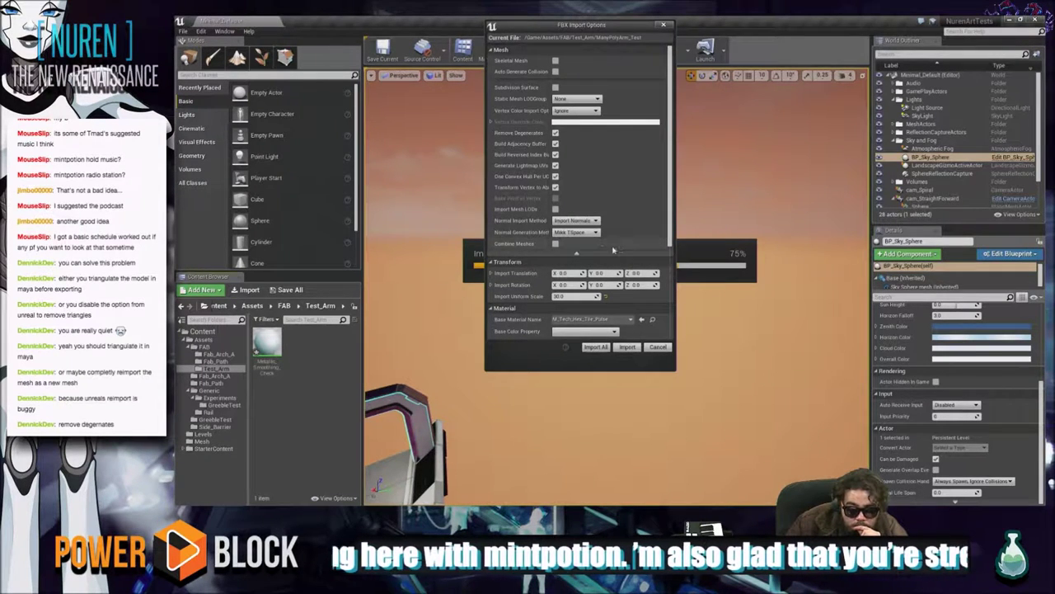
left_click(632, 347)
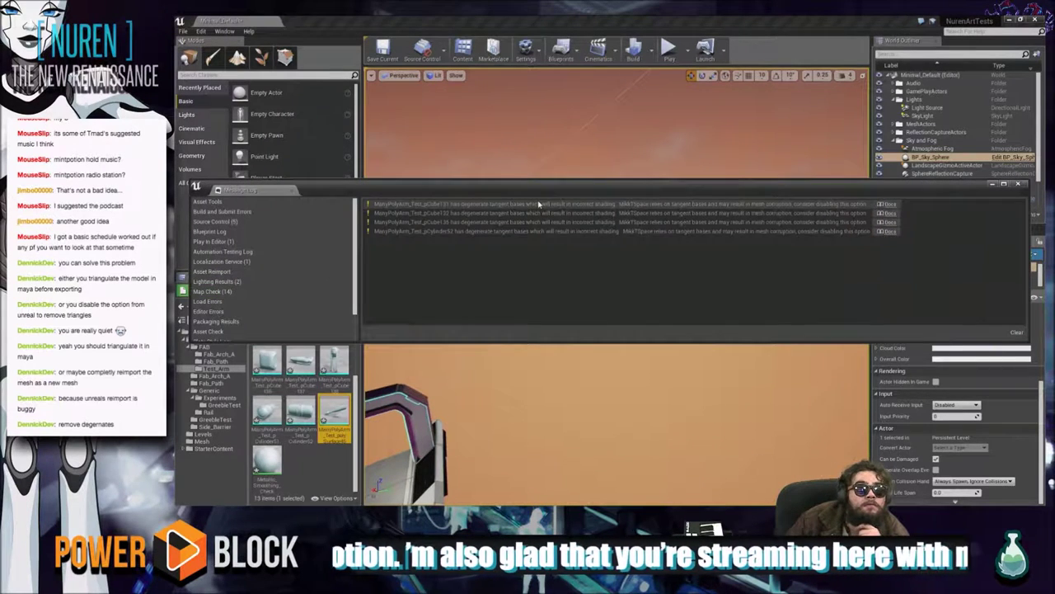
left_click(1017, 332)
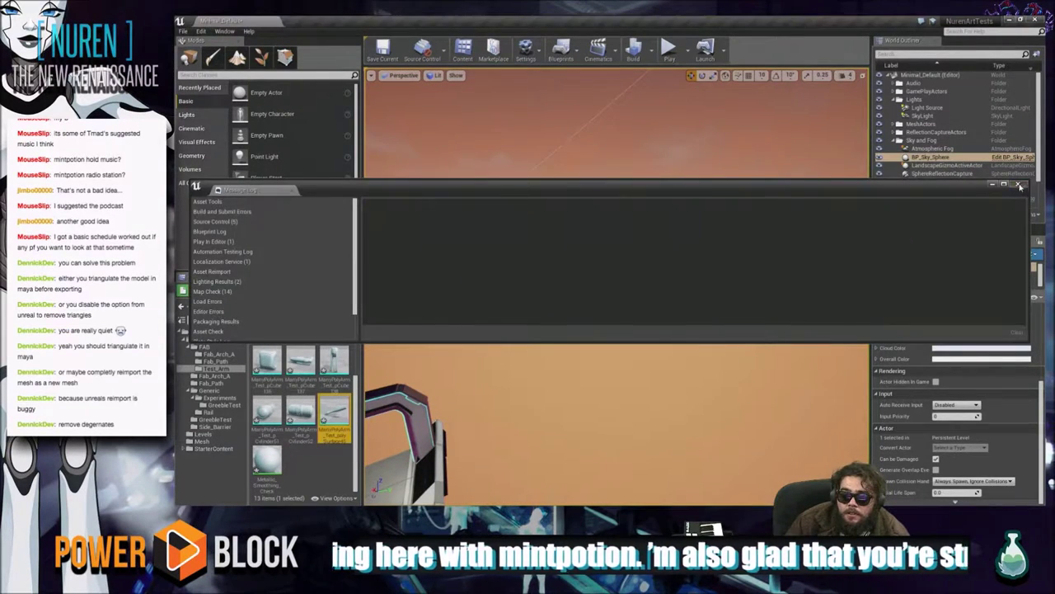
left_click(1018, 184)
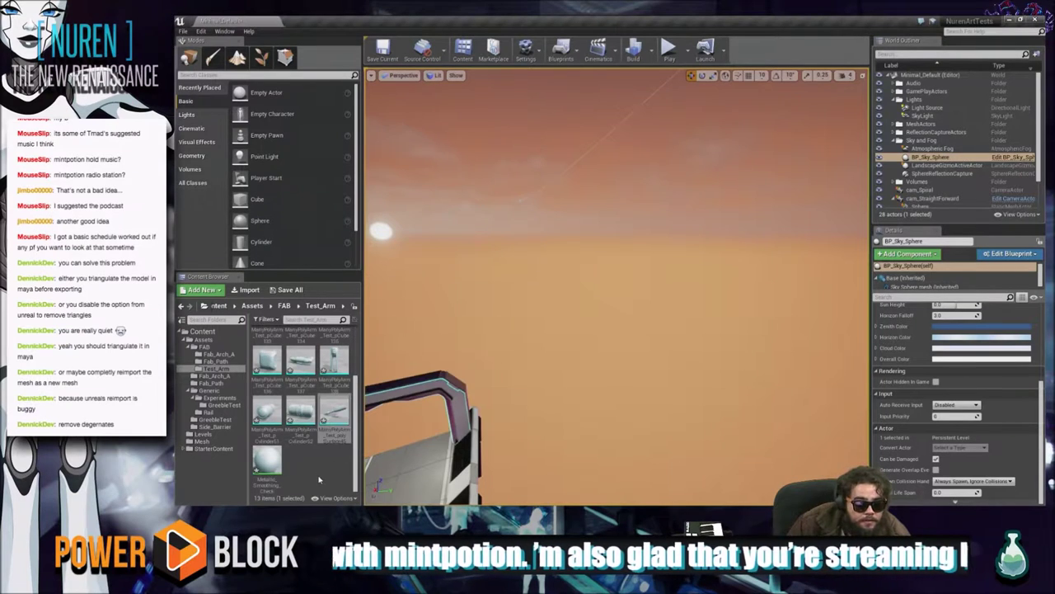
scroll(343, 461, "up", 2)
left_click(334, 399)
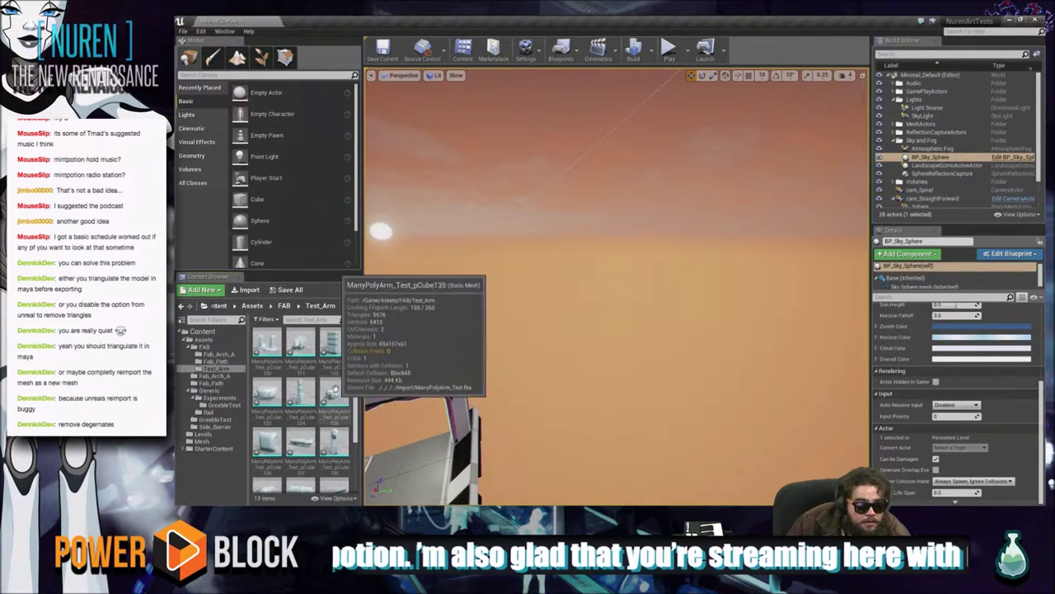
double_click(277, 341)
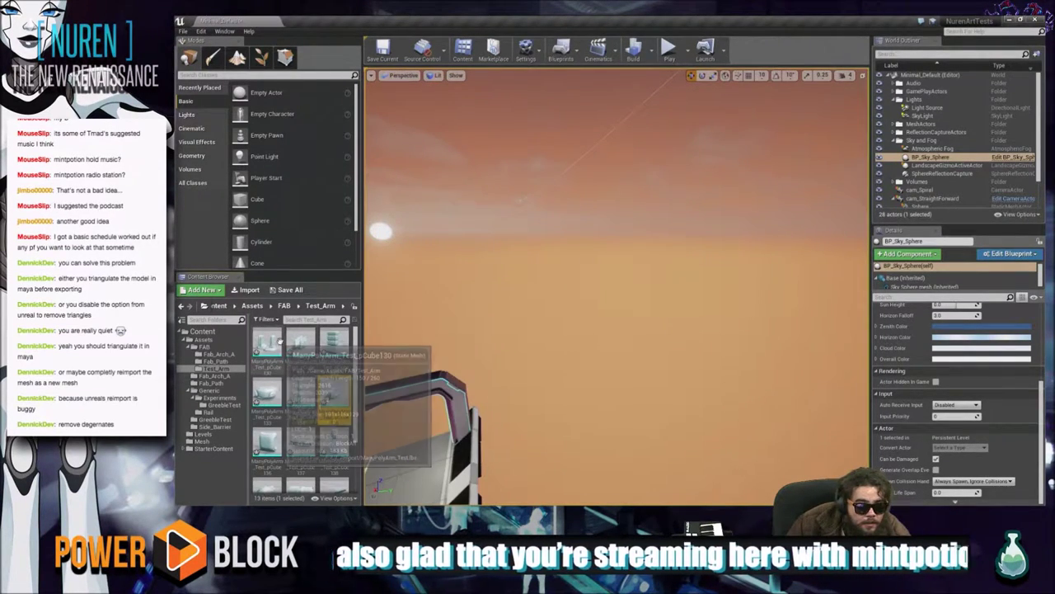
mouse_move(484, 339)
left_mouse_down()
mouse_move(491, 272)
mouse_move(496, 375)
mouse_move(491, 317)
mouse_move(495, 371)
mouse_move(493, 346)
mouse_move(474, 342)
mouse_move(478, 350)
mouse_move(511, 351)
mouse_move(483, 346)
left_mouse_up()
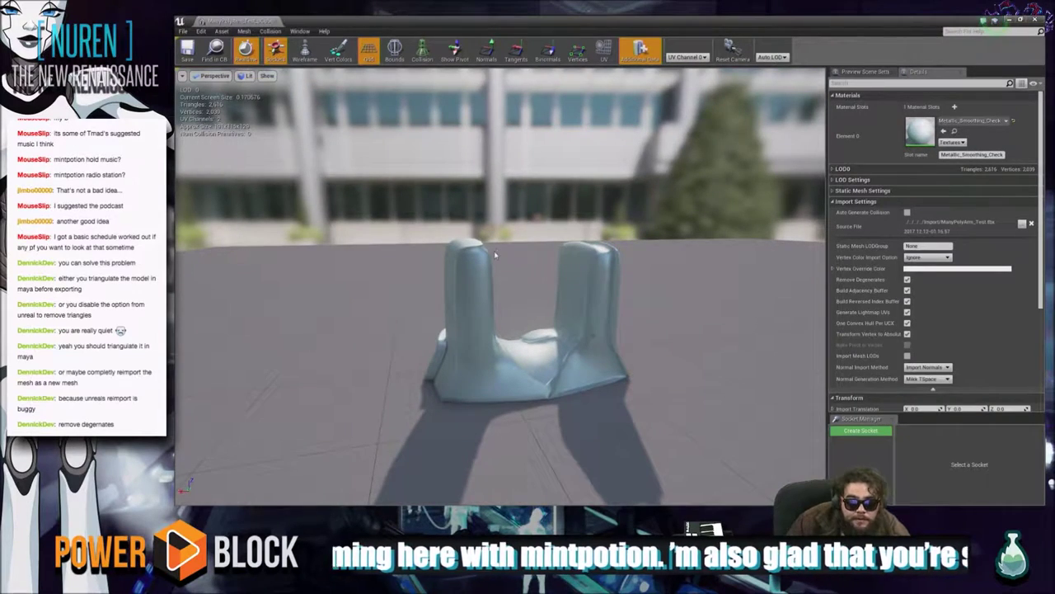
left_click_drag(414, 255, 301, 80)
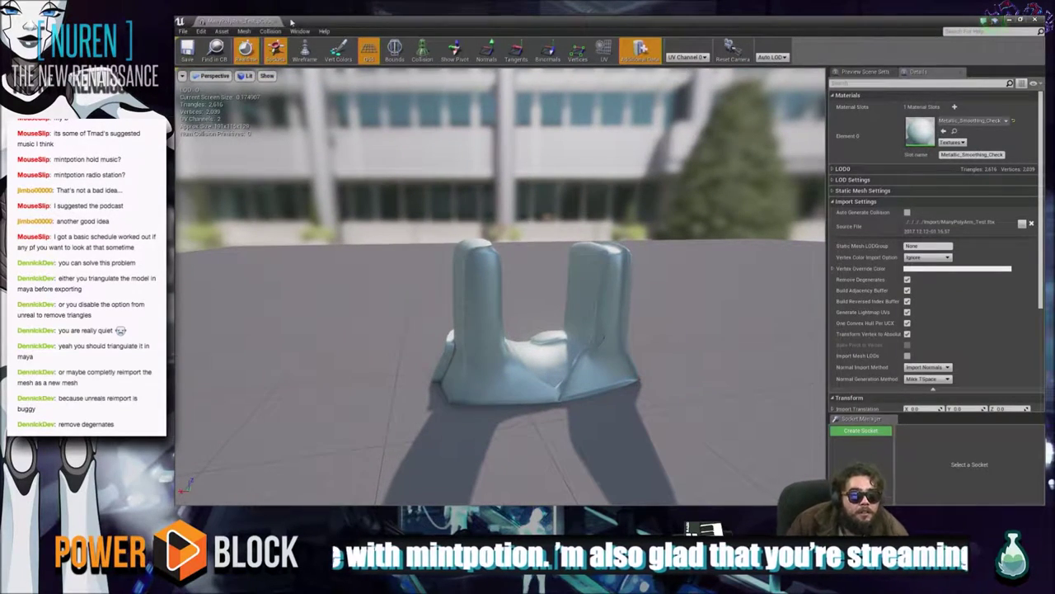
left_click(276, 22)
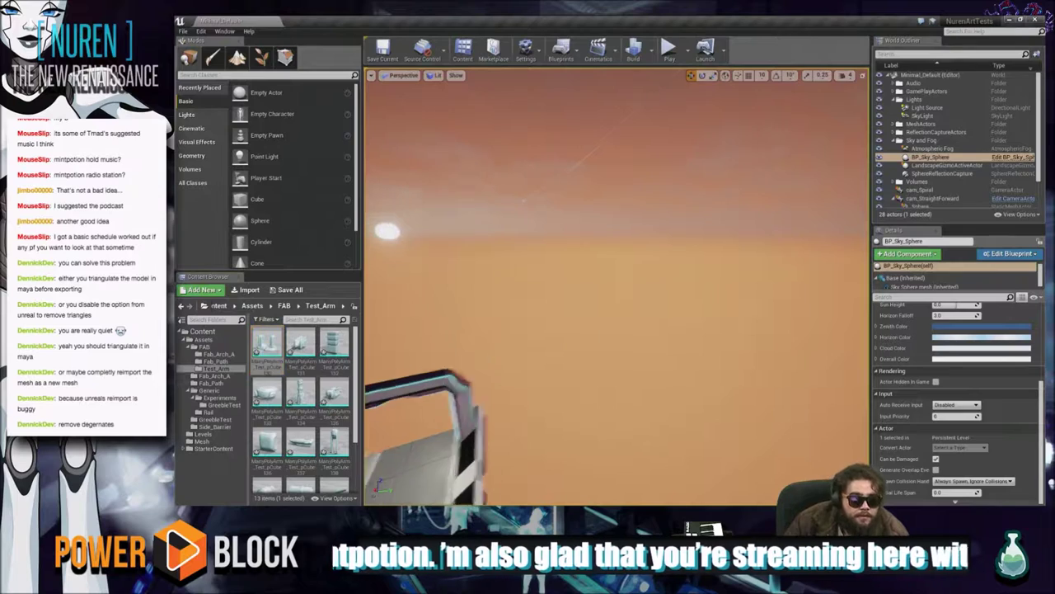
scroll(349, 345, "down", 3)
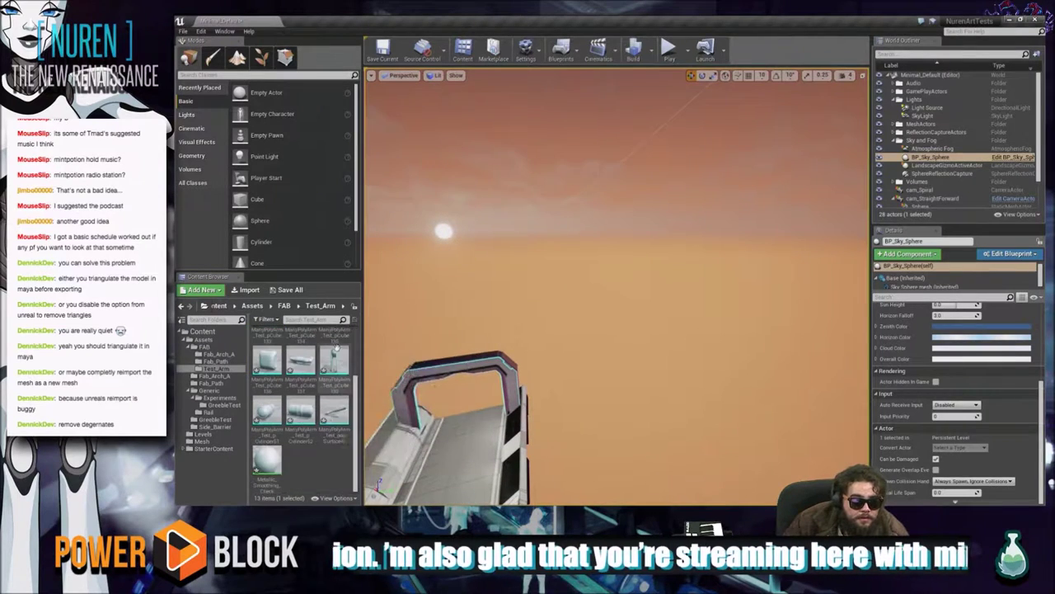
right_click(323, 473)
left_click(376, 265)
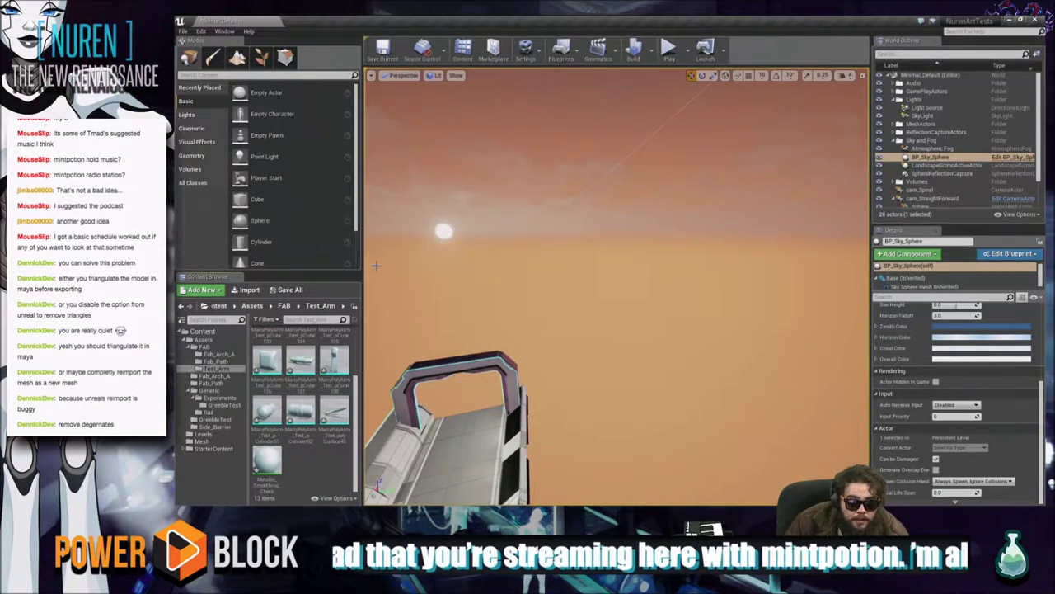
- Import ManyPolyArm_Test.fbx again with Remove Degenerates turned off
left_click(319, 118)
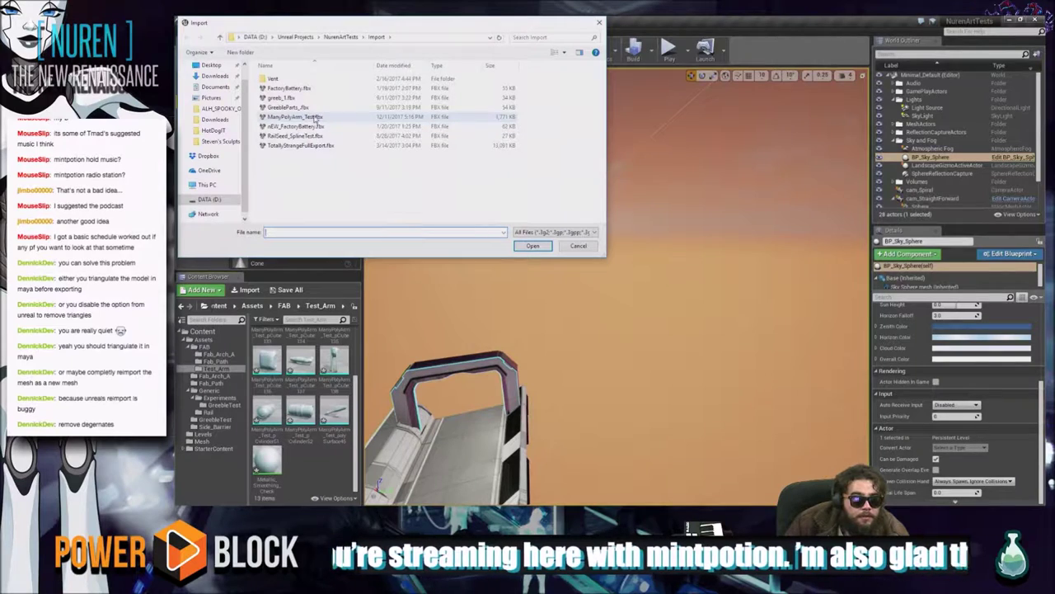
left_click(533, 245)
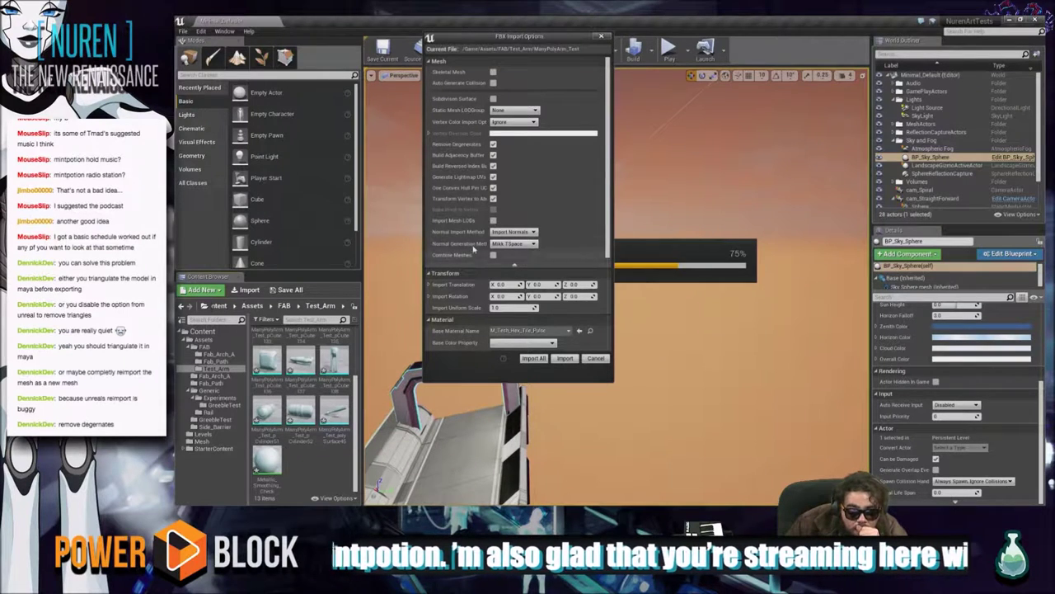
left_click(493, 144)
left_click_drag(503, 308, 521, 307)
left_click(521, 308)
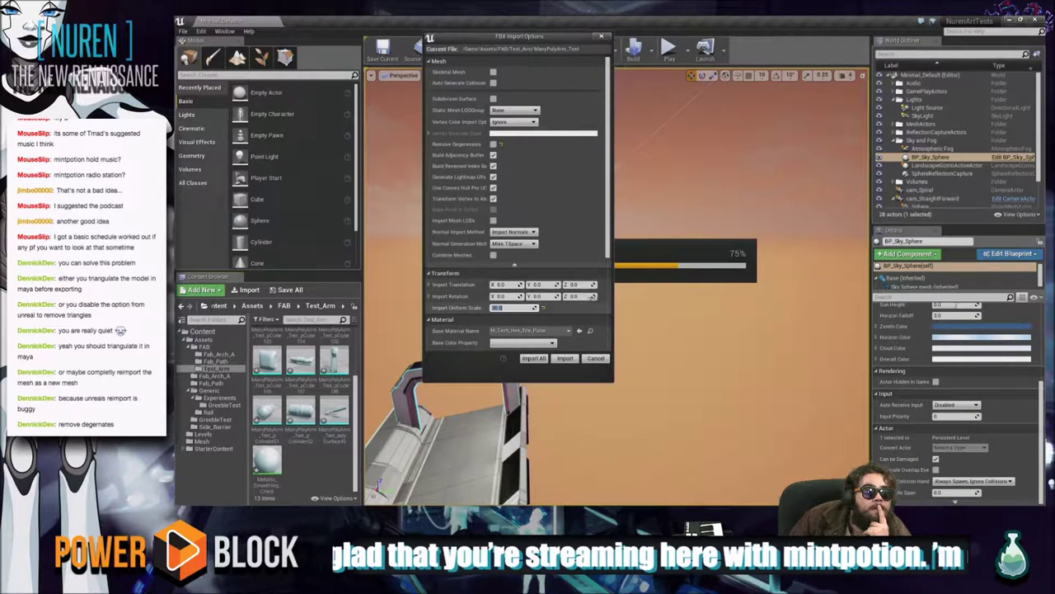
left_click(567, 359)
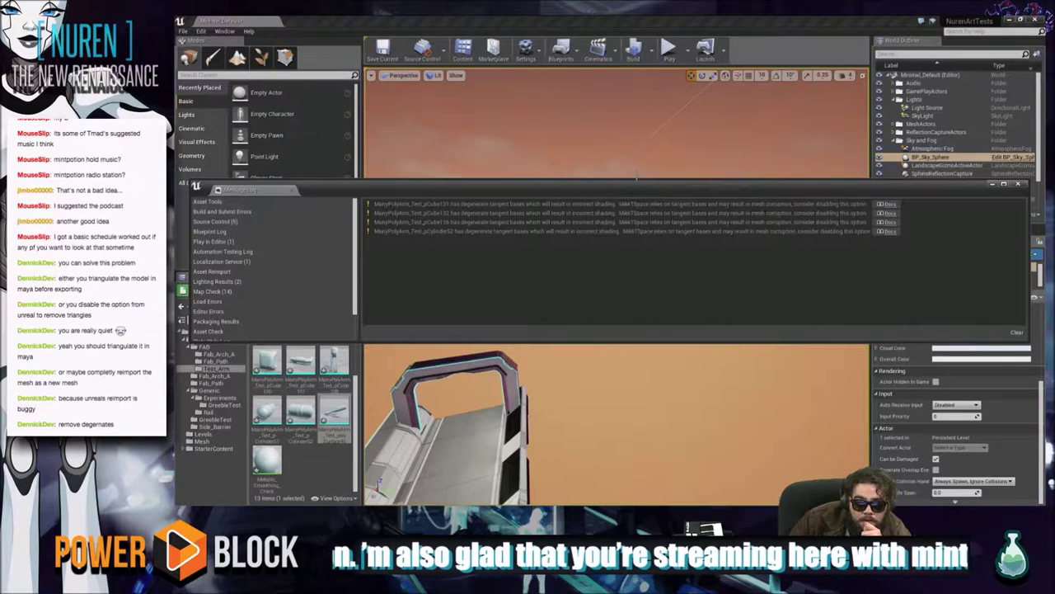
- Check the degenerate tangent warning's documentation, then close the import Message Log
left_click(890, 213)
left_click(1022, 190)
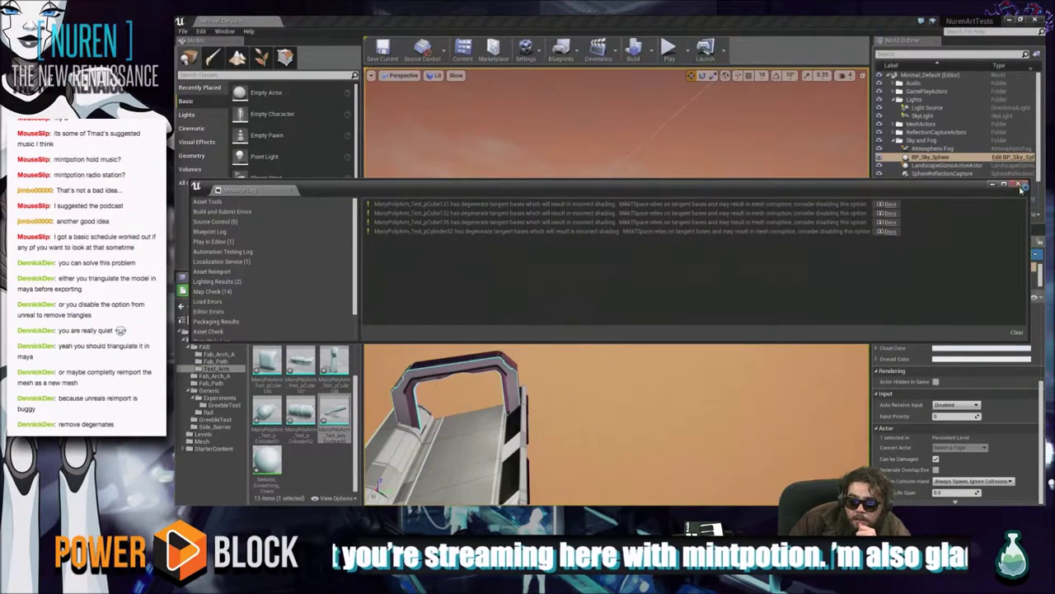
left_click(1023, 185)
left_click(334, 471)
- Open the ManyPolyArm_Test_pCube131 mesh piece from Test_Arm in the Static Mesh Editor
scroll(334, 471, "up", 3)
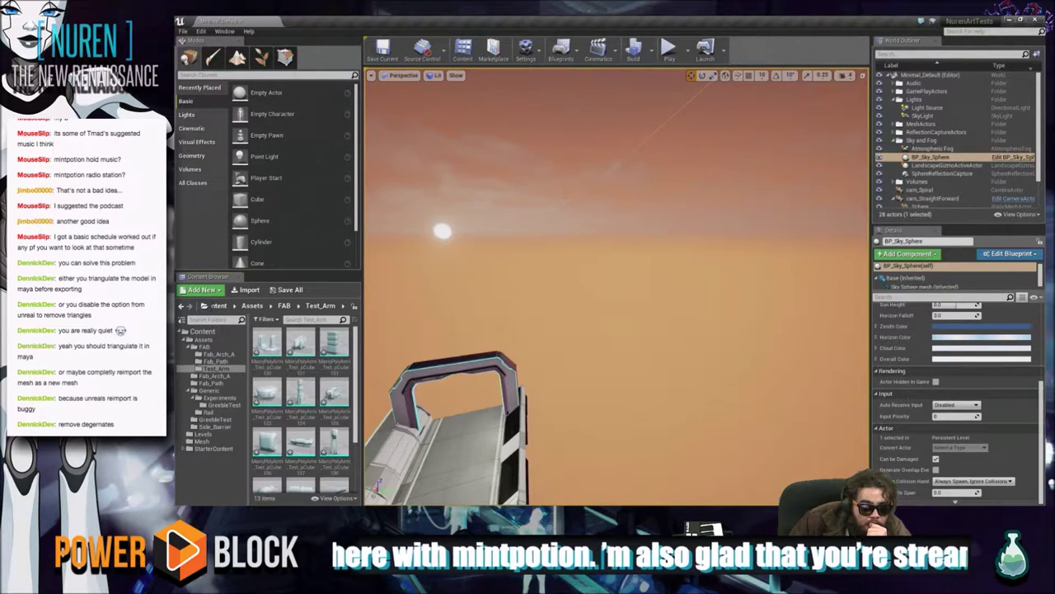
scroll(330, 453, "down", 2)
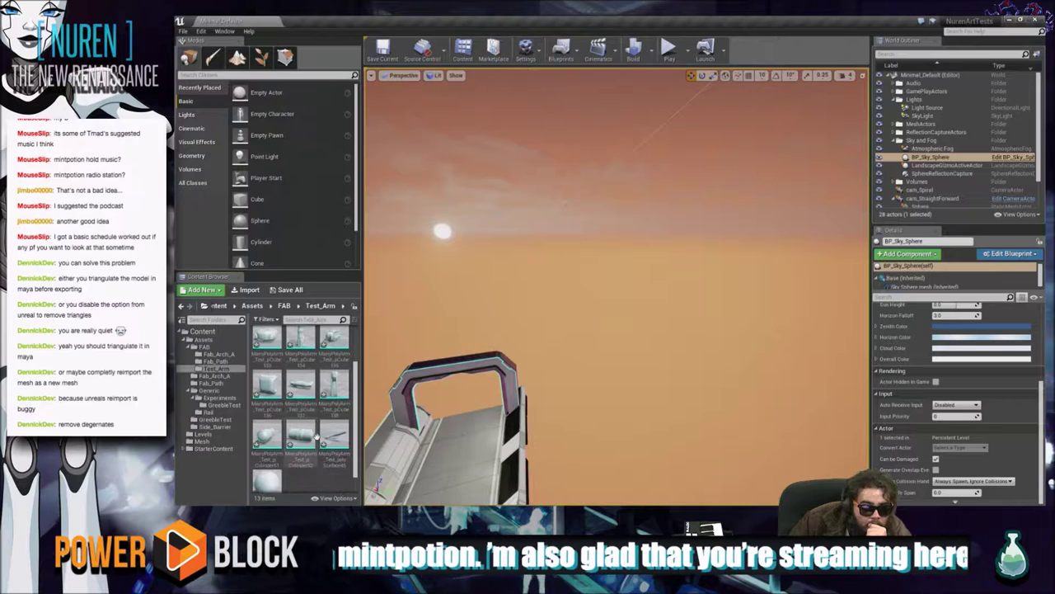
scroll(325, 448, "up", 3)
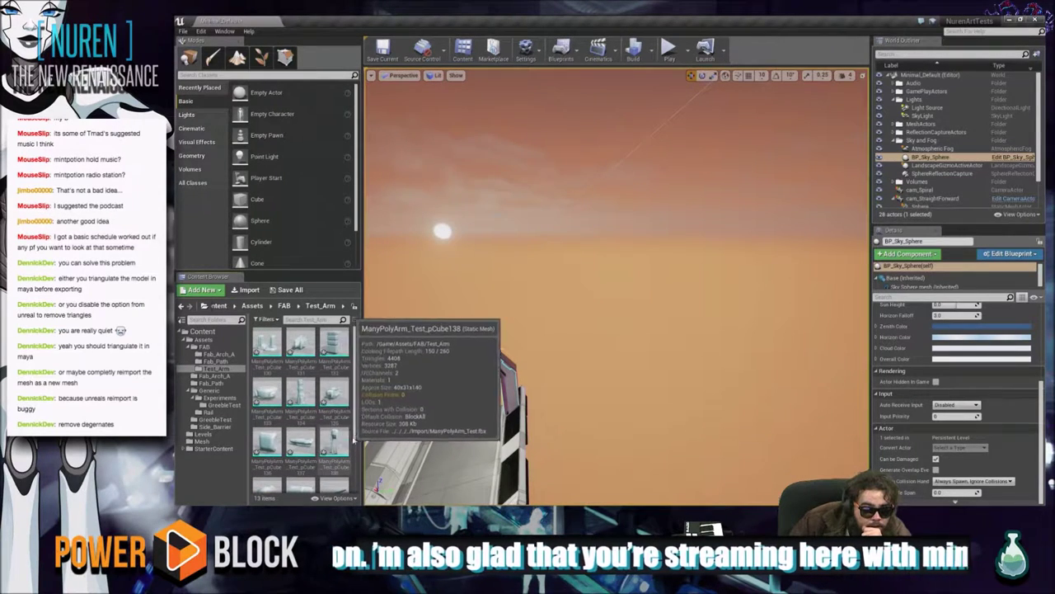
scroll(338, 436, "down", 2)
right_click_drag(410, 452, 363, 447)
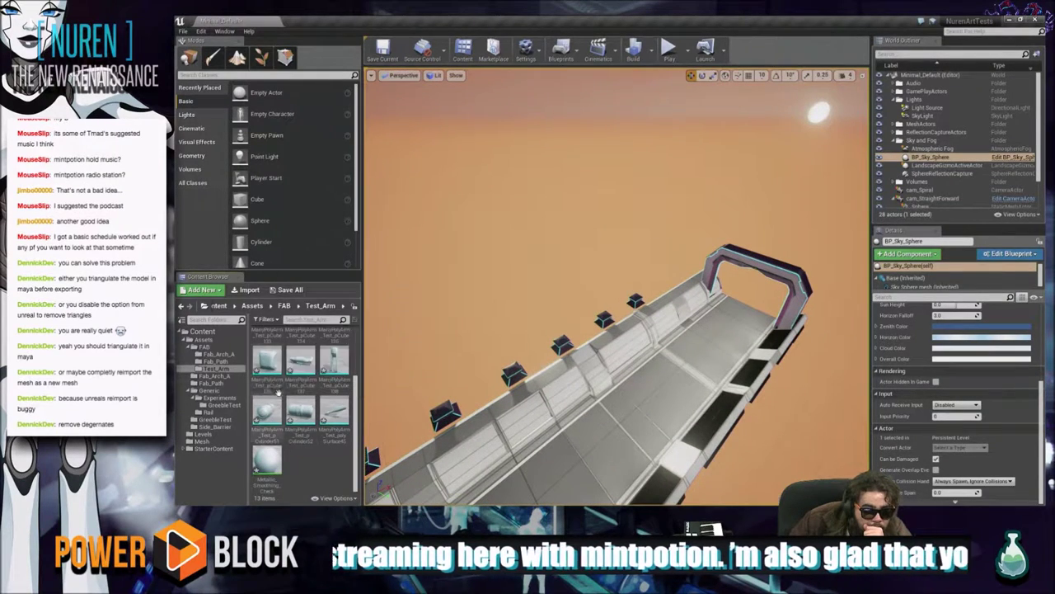
left_click(232, 369)
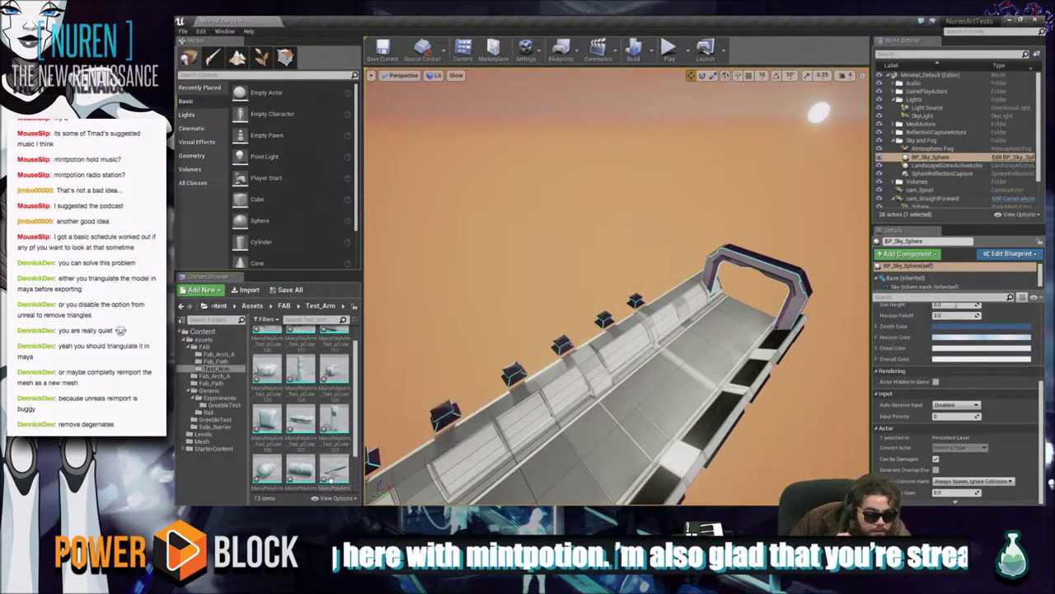
scroll(332, 399, "up", 1)
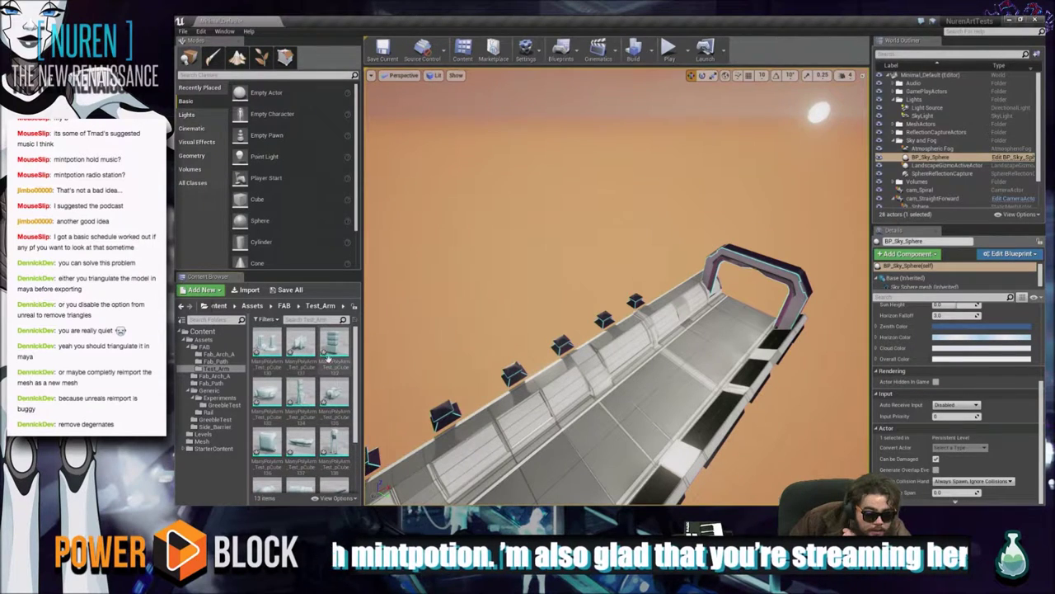
scroll(318, 429, "down", 2)
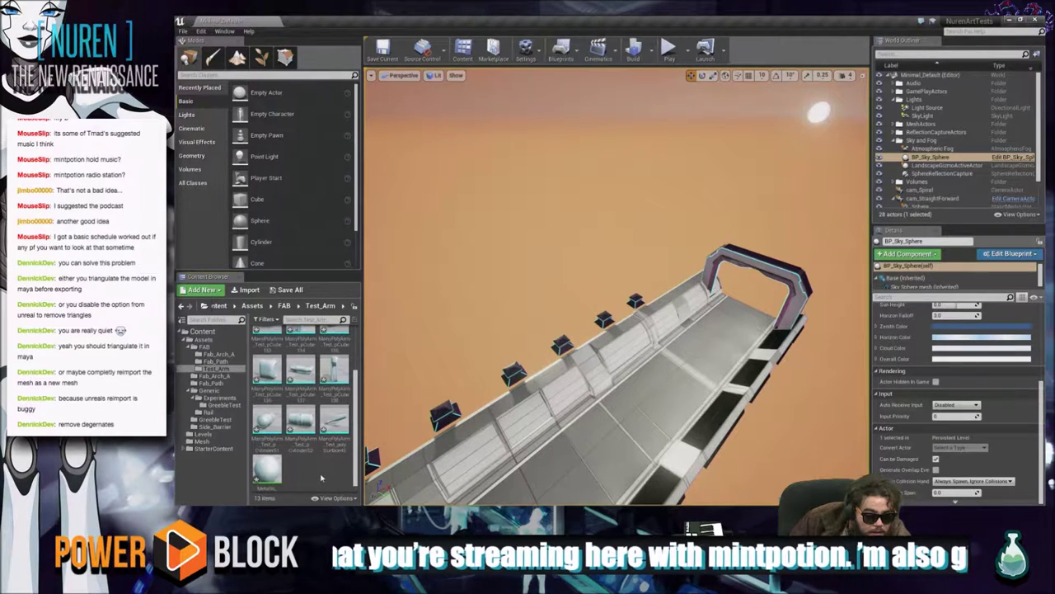
scroll(320, 476, "up", 3)
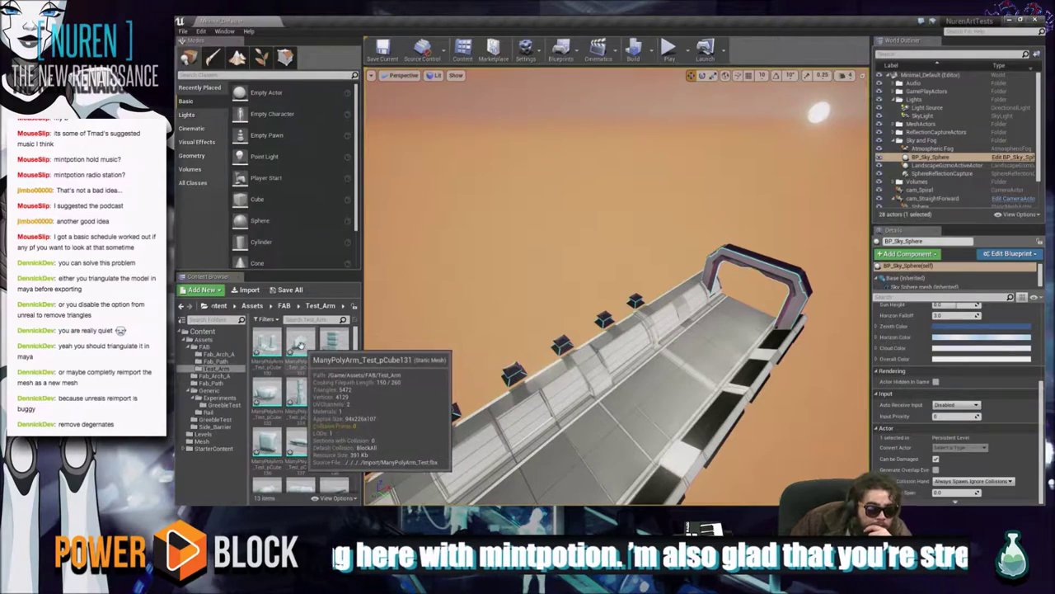
double_click(283, 457)
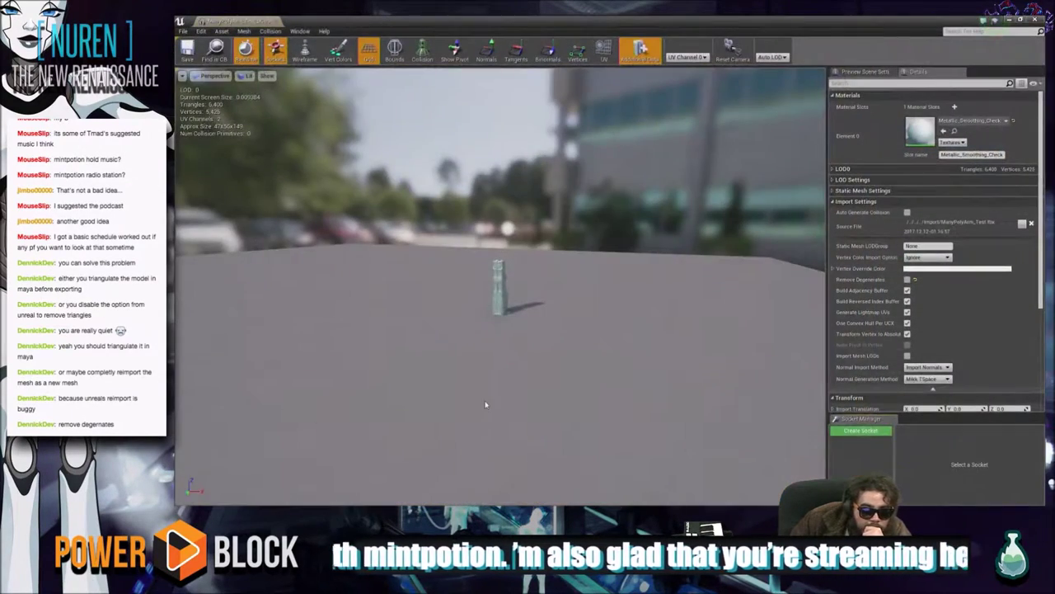
- Orbit in close around the pCube131 pillar, then close its Static Mesh Editor
left_click_drag(500, 288, 484, 400)
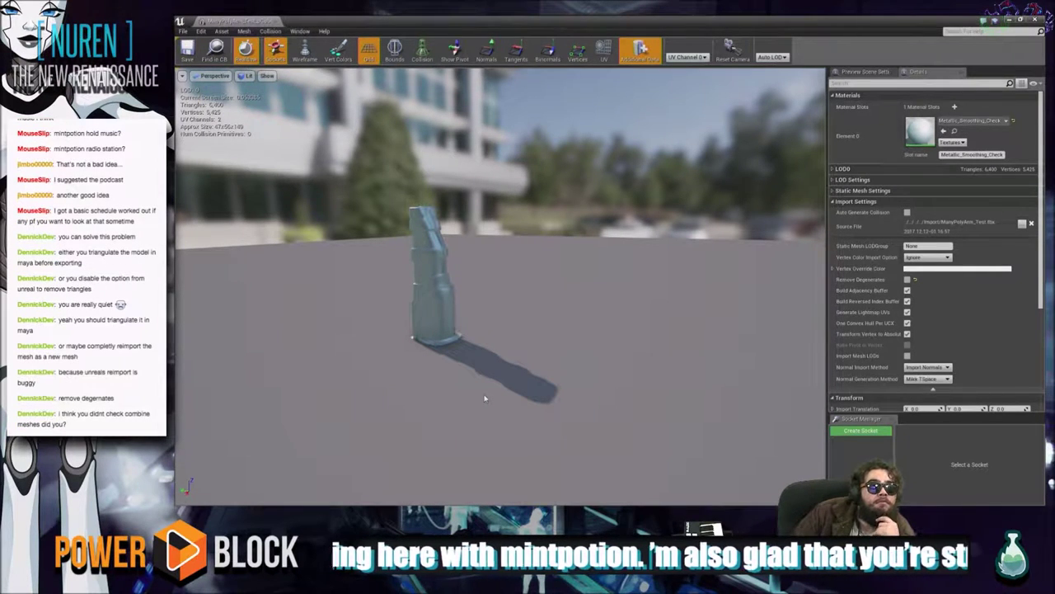
key("alt+Tab")
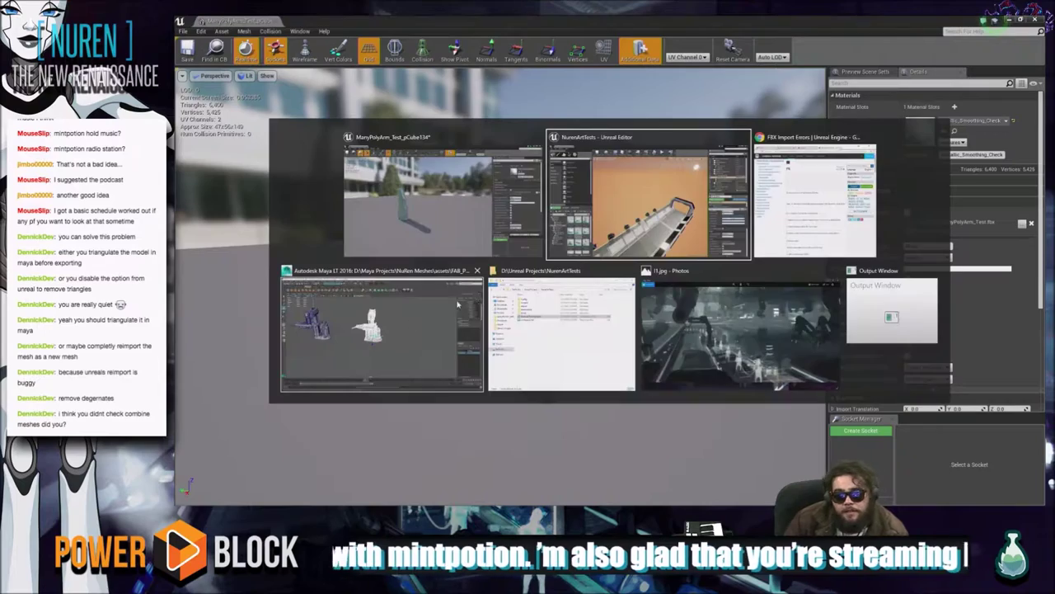
key("Escape")
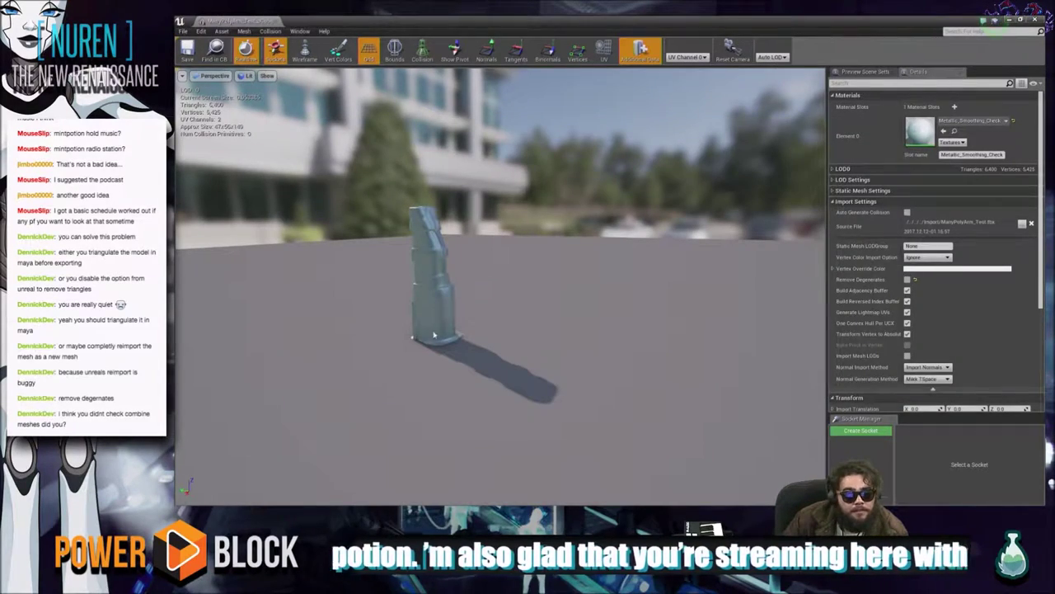
left_click(276, 21)
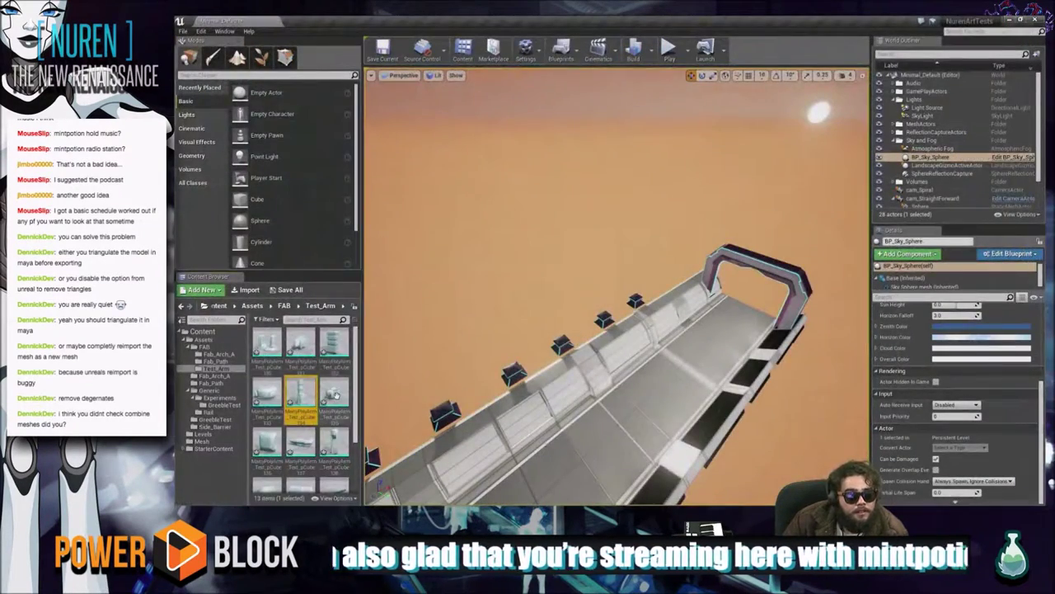
- Start importing ManyPolyArm_Test.fbx into Test_Arm with Remove Degenerates turned off
scroll(330, 413, "up", 3)
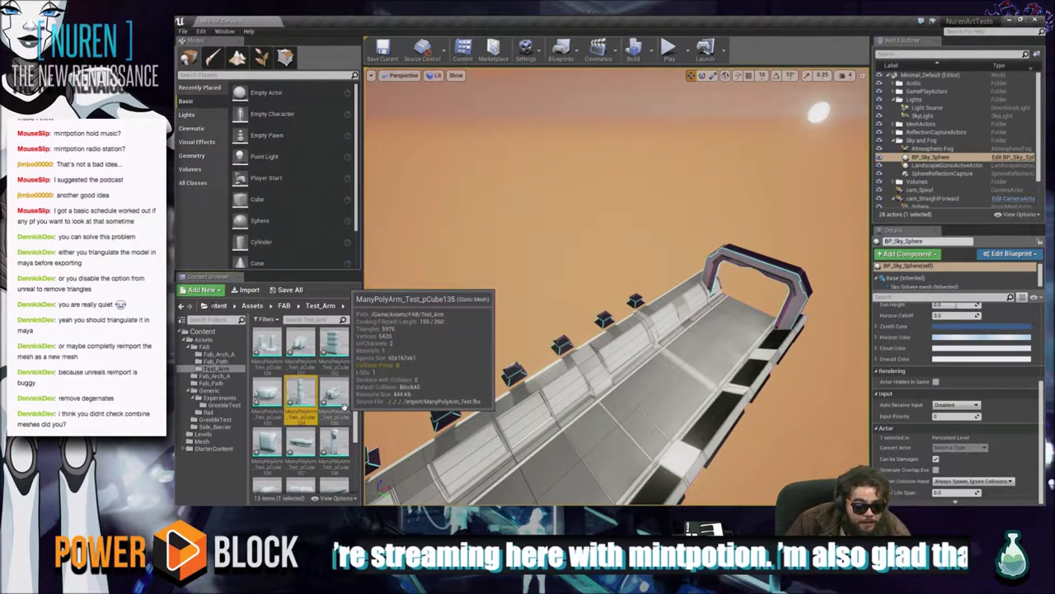
scroll(345, 407, "down", 1)
right_click(320, 421)
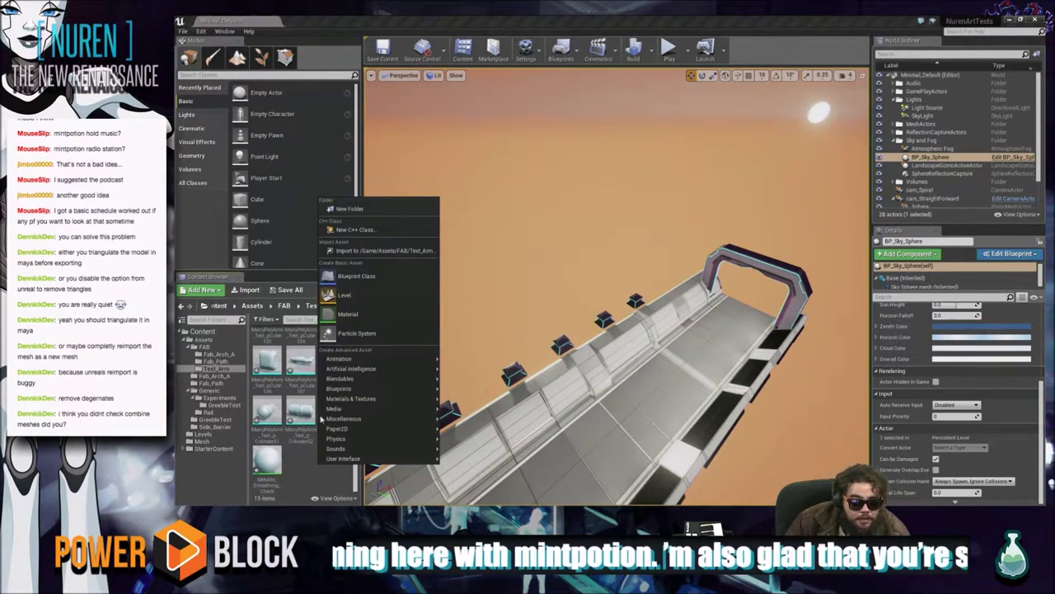
left_click(370, 251)
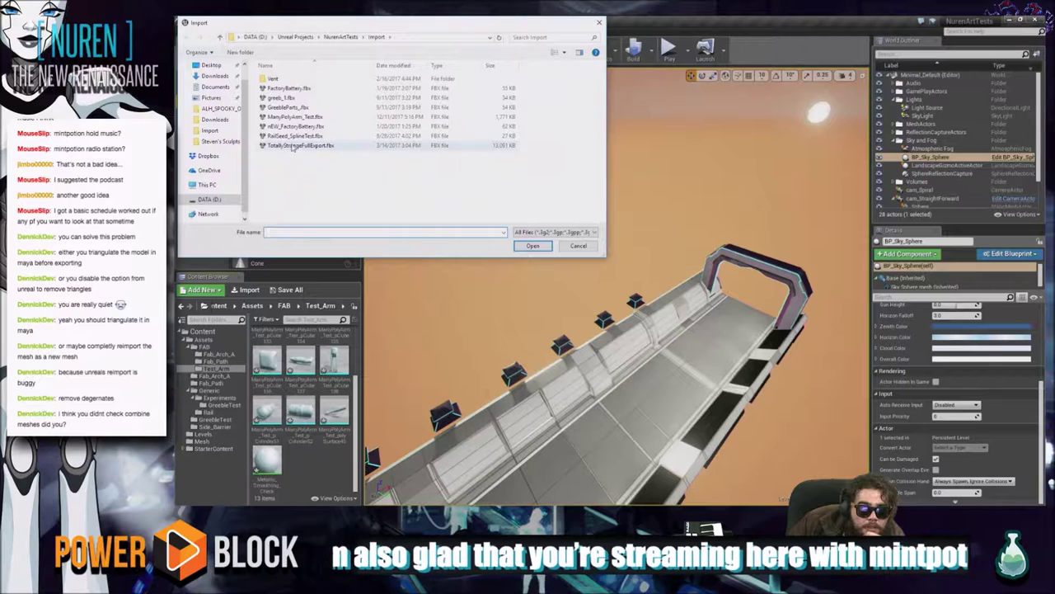
left_click(306, 117)
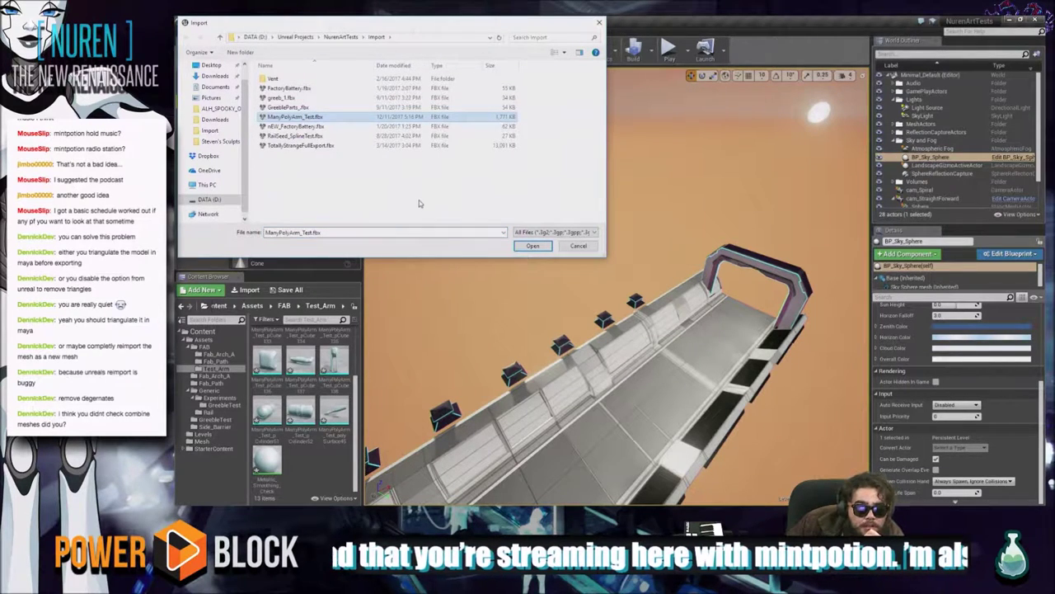
left_click(534, 246)
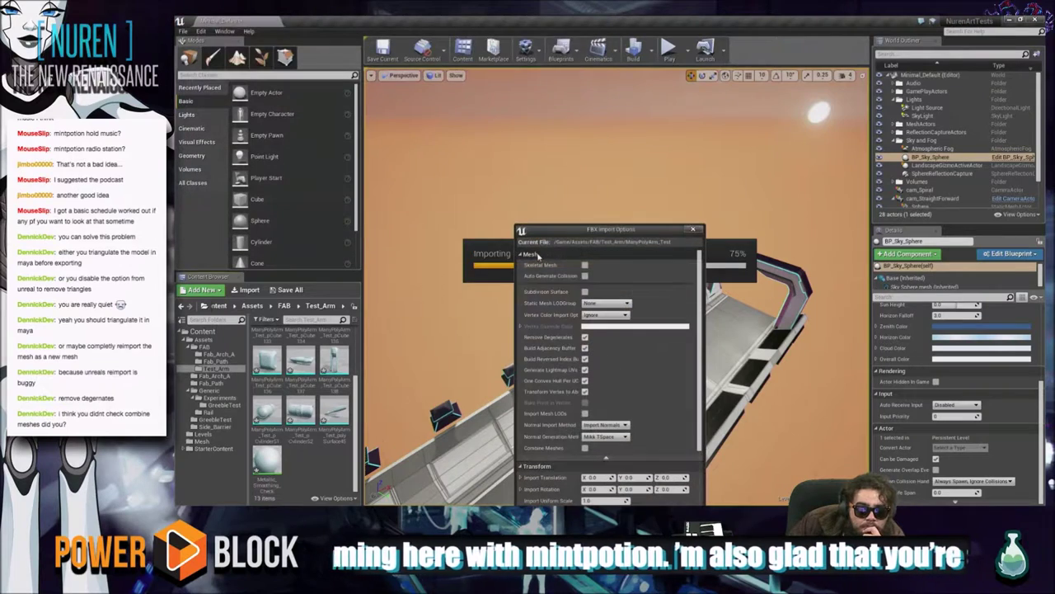
left_click(540, 333)
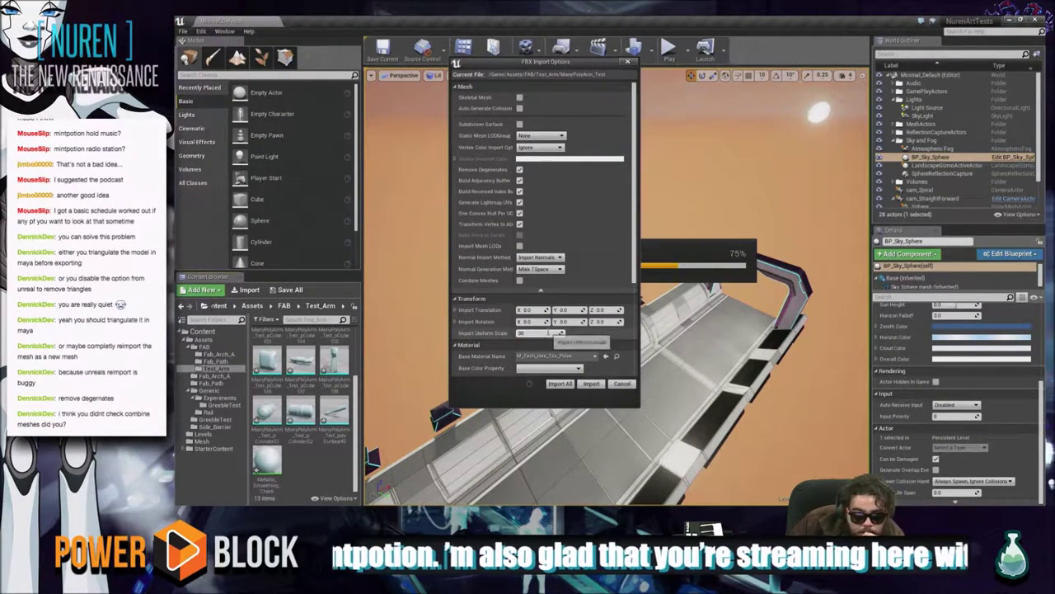
left_click(520, 169)
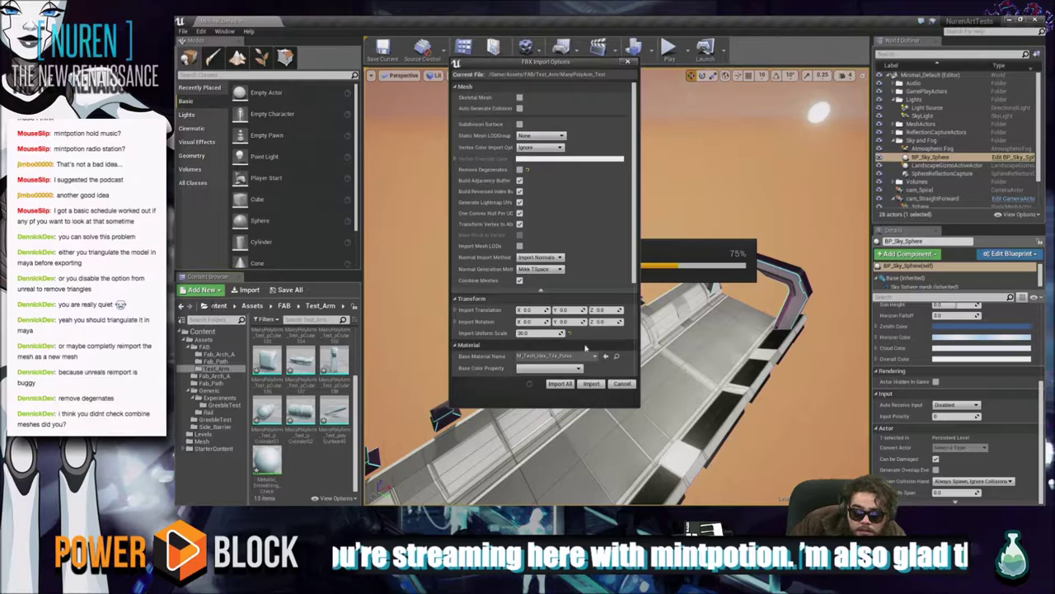
- Set the Base Material Name to M_Metal_Rust and run the import
scroll(585, 348, "down", 2)
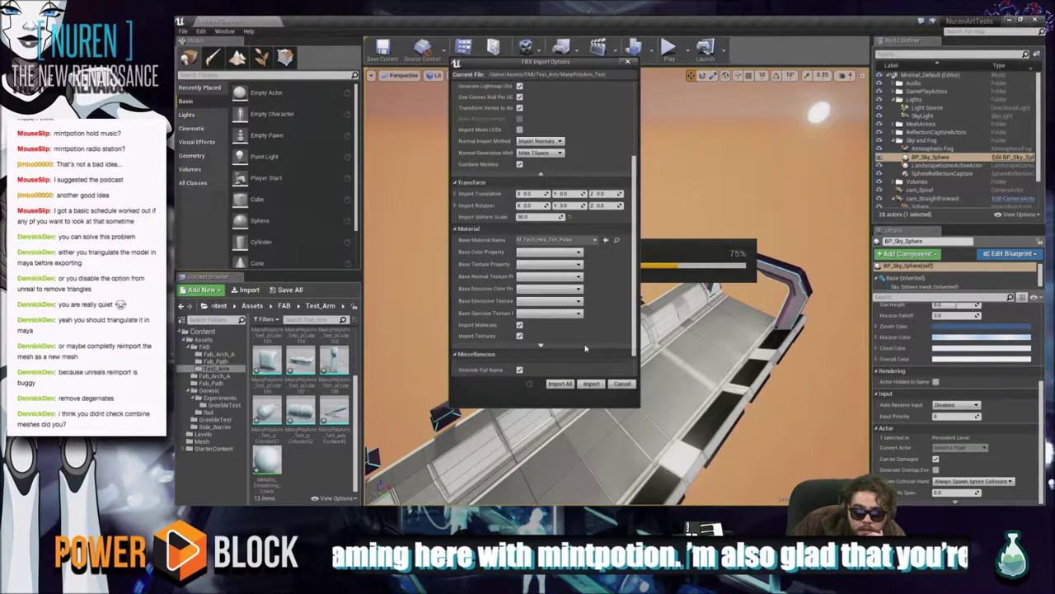
scroll(585, 348, "down", 1)
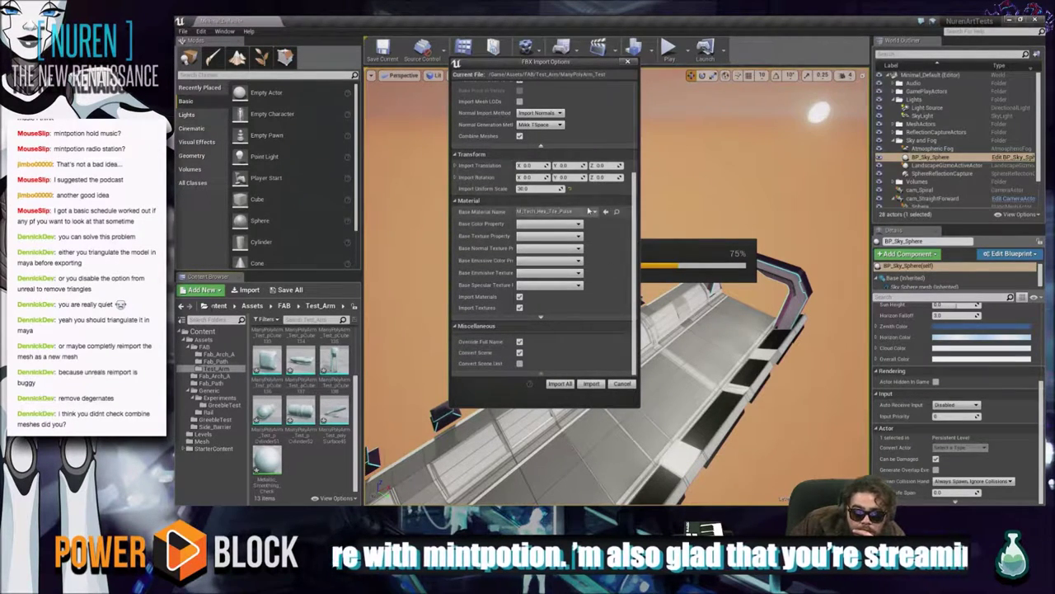
left_click(589, 211)
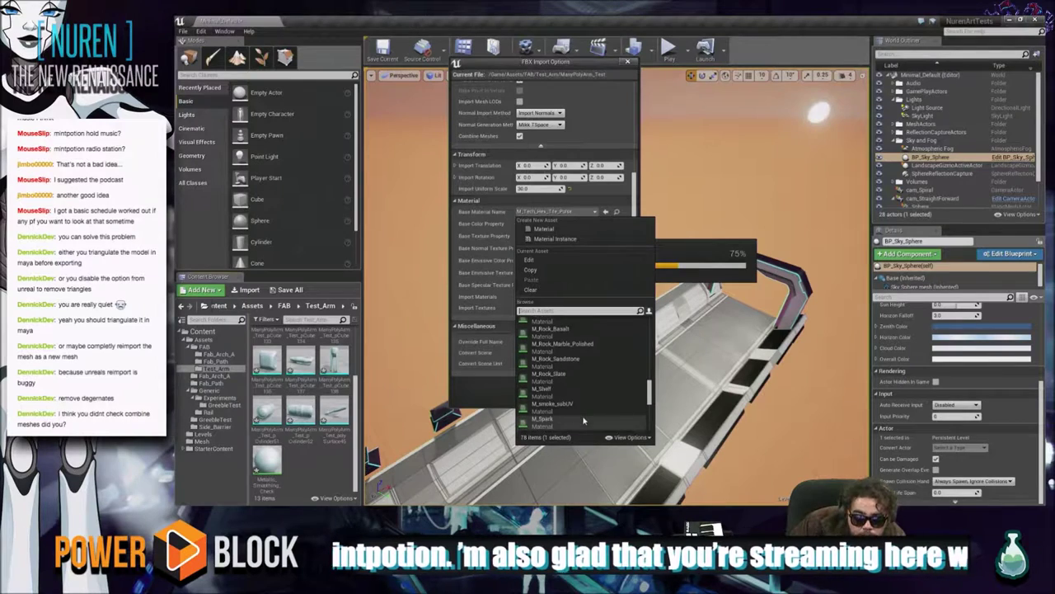
scroll(581, 396, "up", 2)
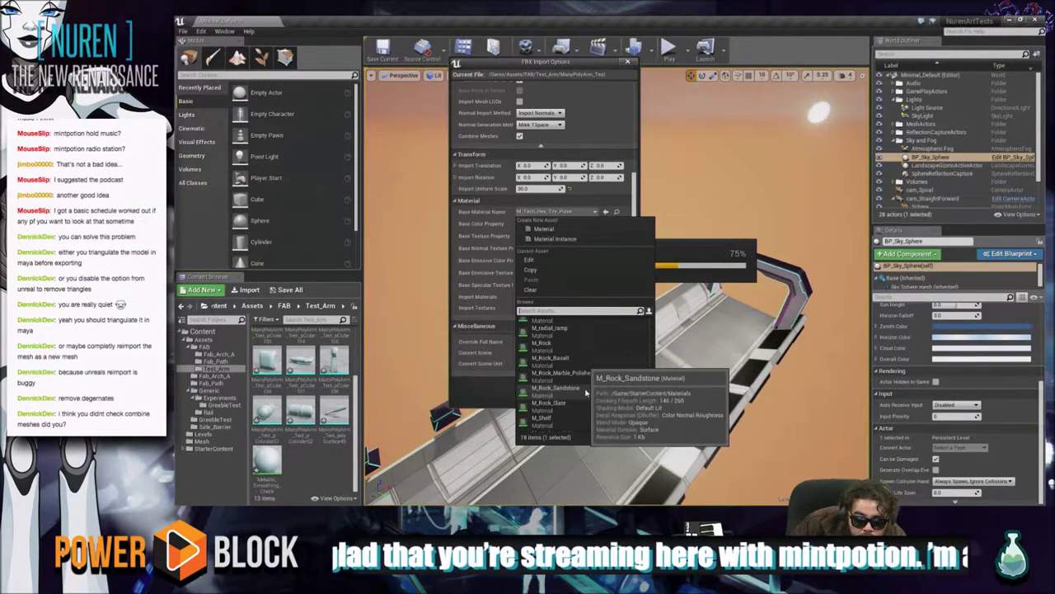
scroll(569, 381, "up", 2)
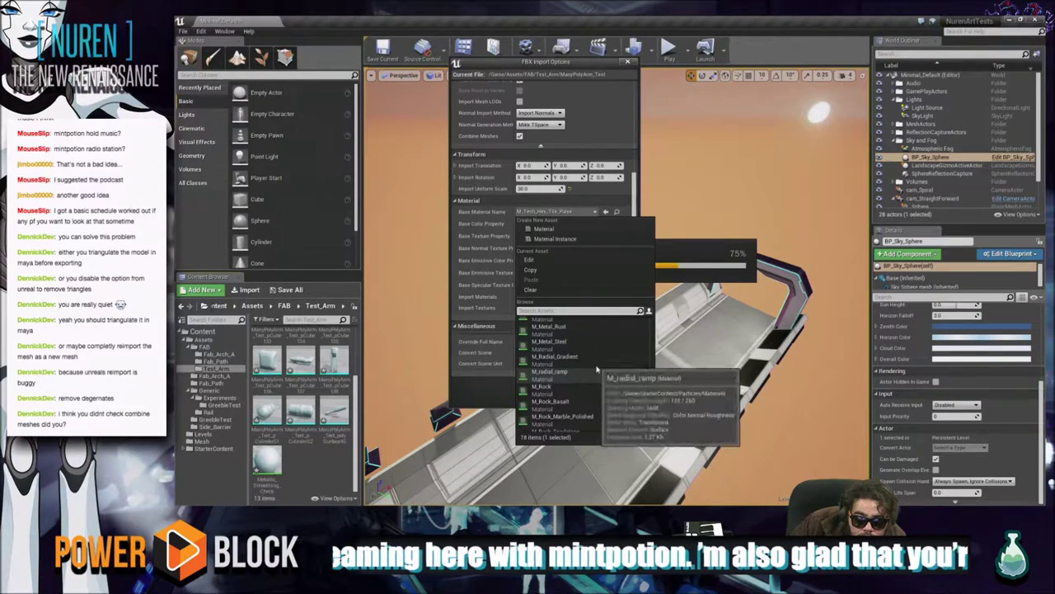
scroll(566, 363, "up", 1)
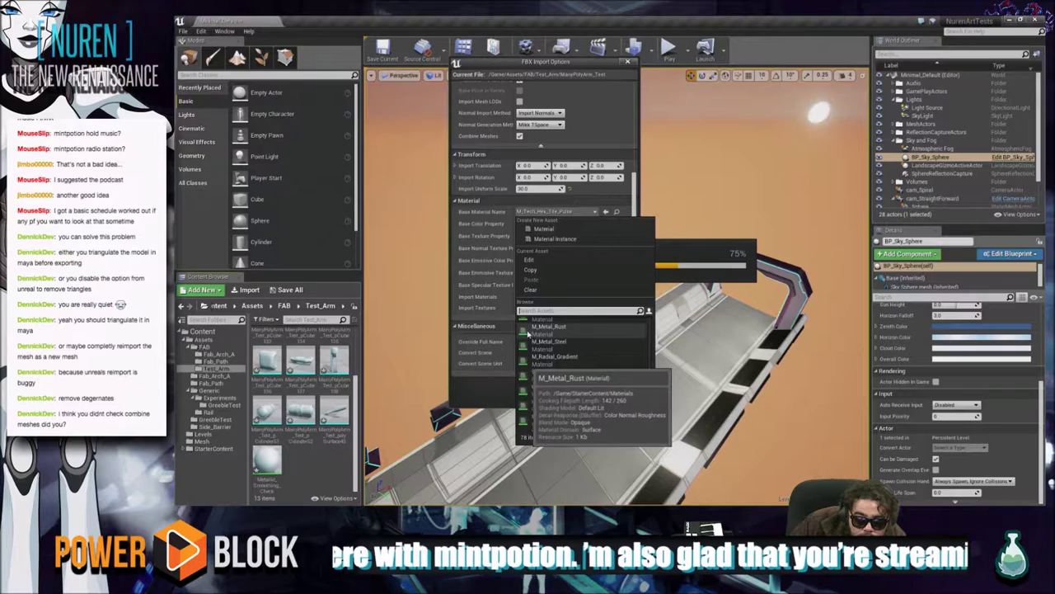
left_click(617, 401)
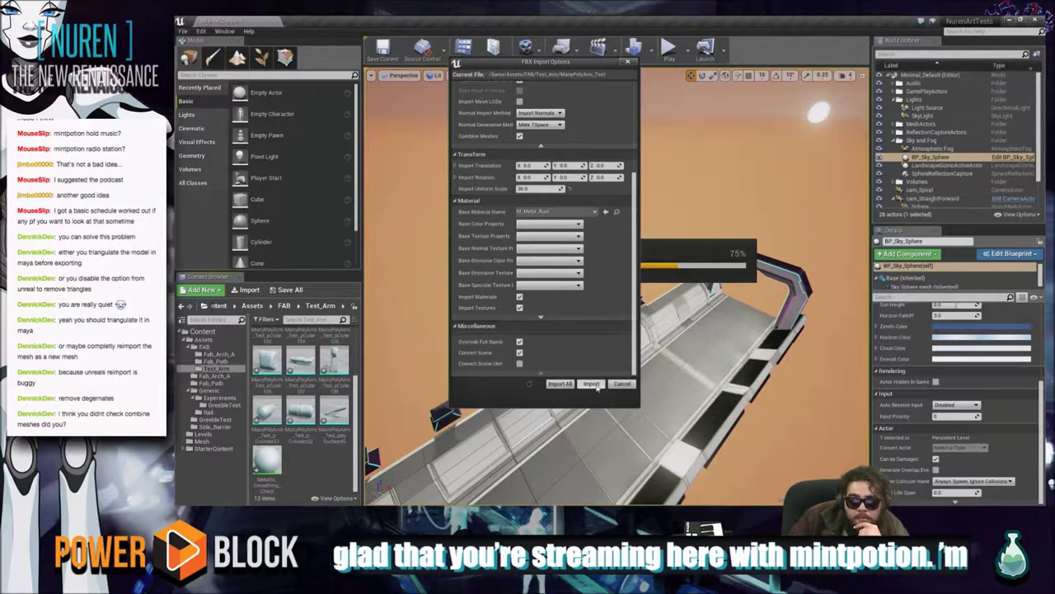
left_click(592, 384)
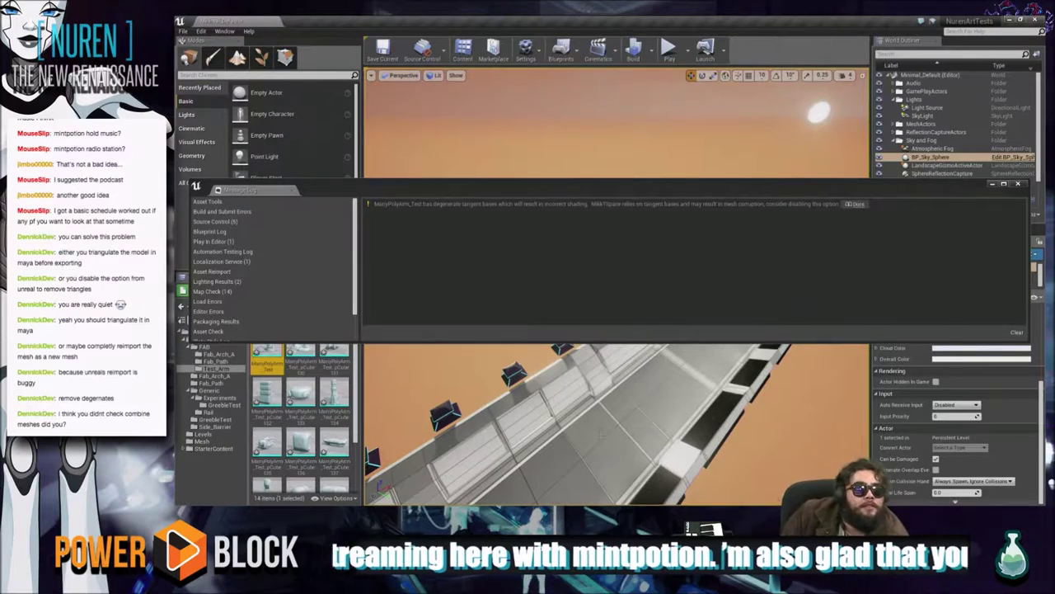
- After the degenerate tangent-basis warning, switch to the Chrome page on FBX import errors
key("alt+Tab")
key("alt+Tab")
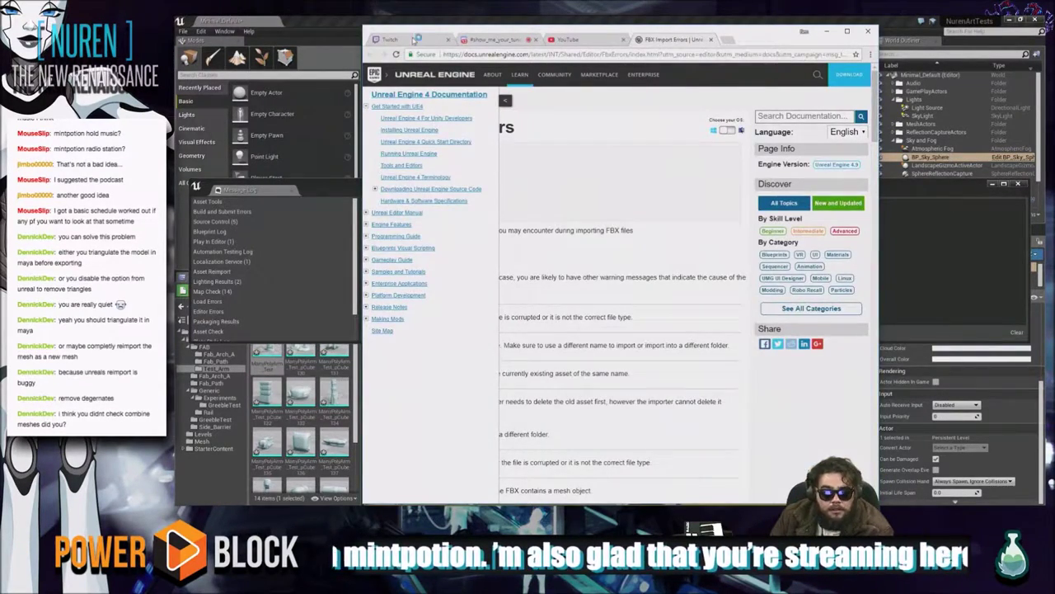
- Show the Twitch chat by closing the Viewer List, then return to Unreal and clear the tangent warning
left_click(416, 39)
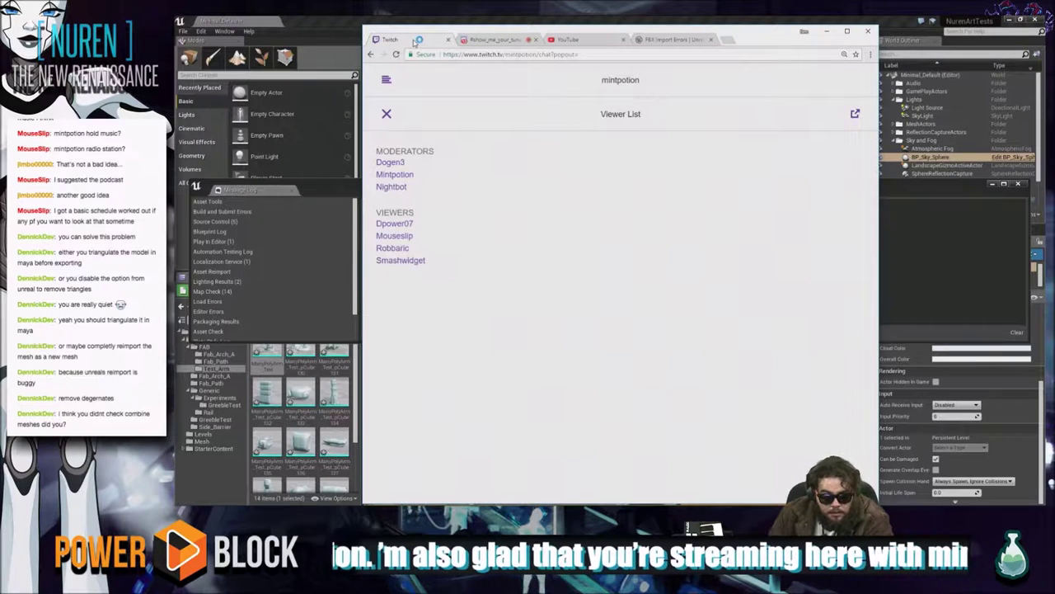
left_click(387, 113)
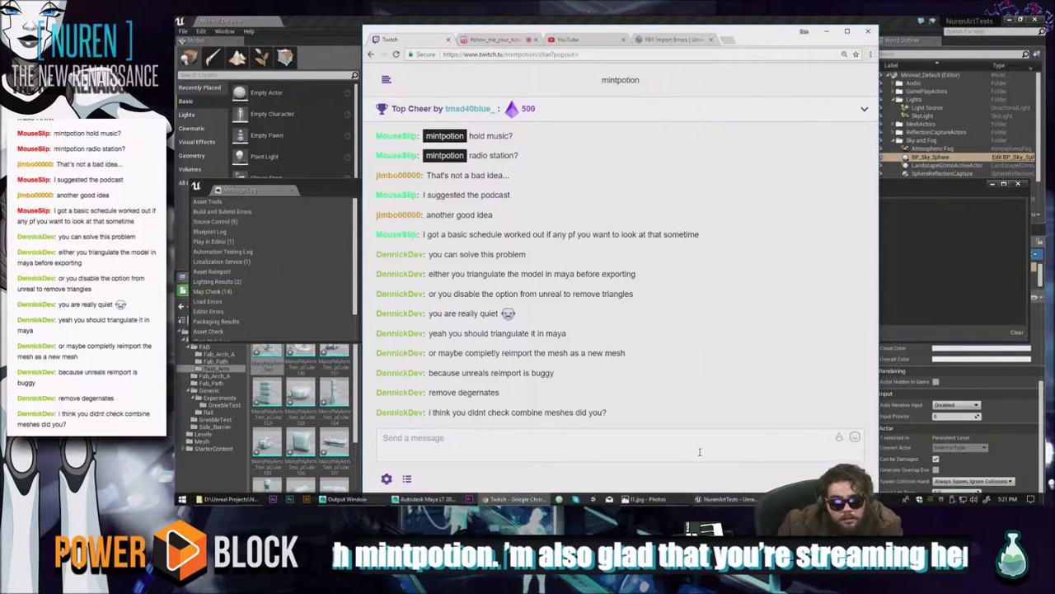
key("alt+Tab")
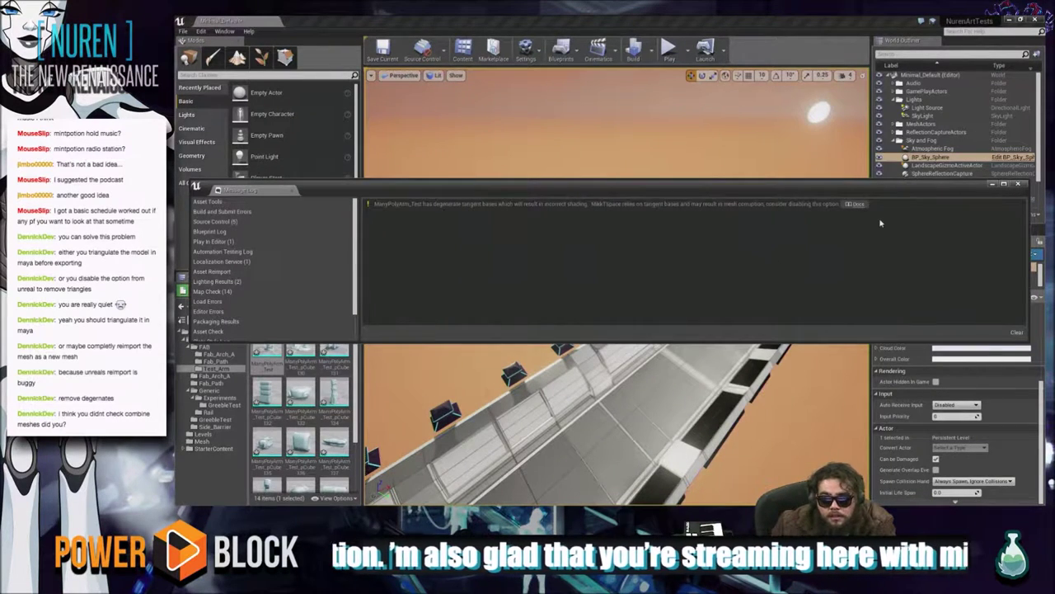
left_click(1010, 330)
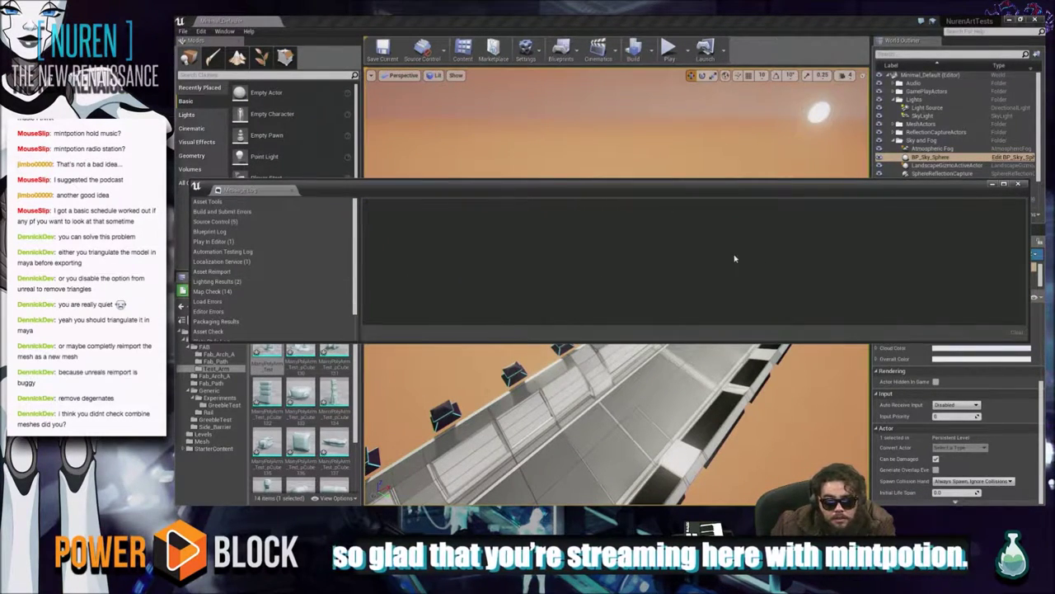
- Close the Message Log and open the imported arm mesh in the Static Mesh Editor
left_click(1018, 186)
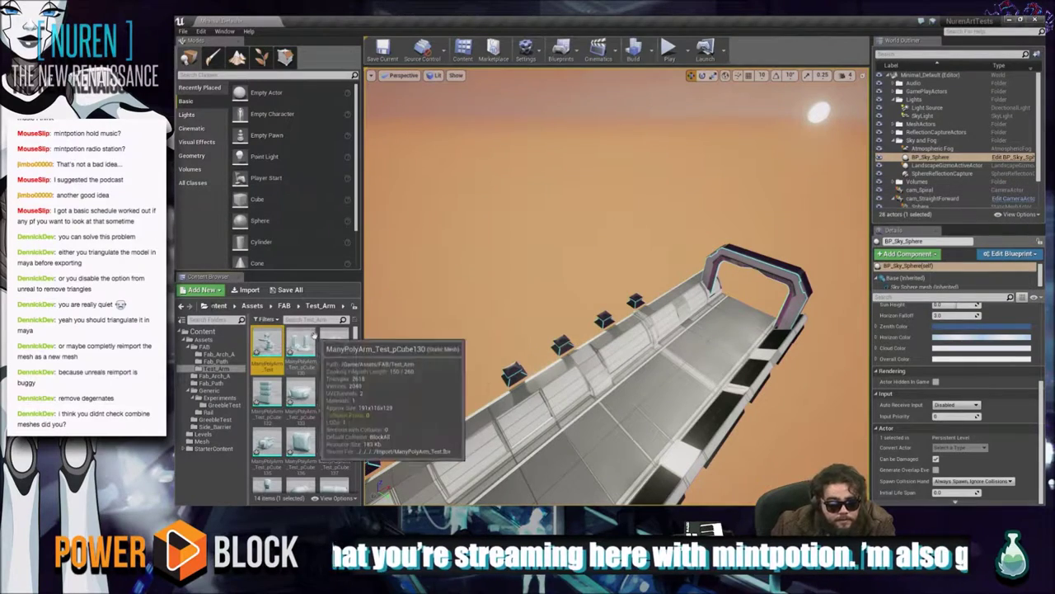
double_click(267, 346)
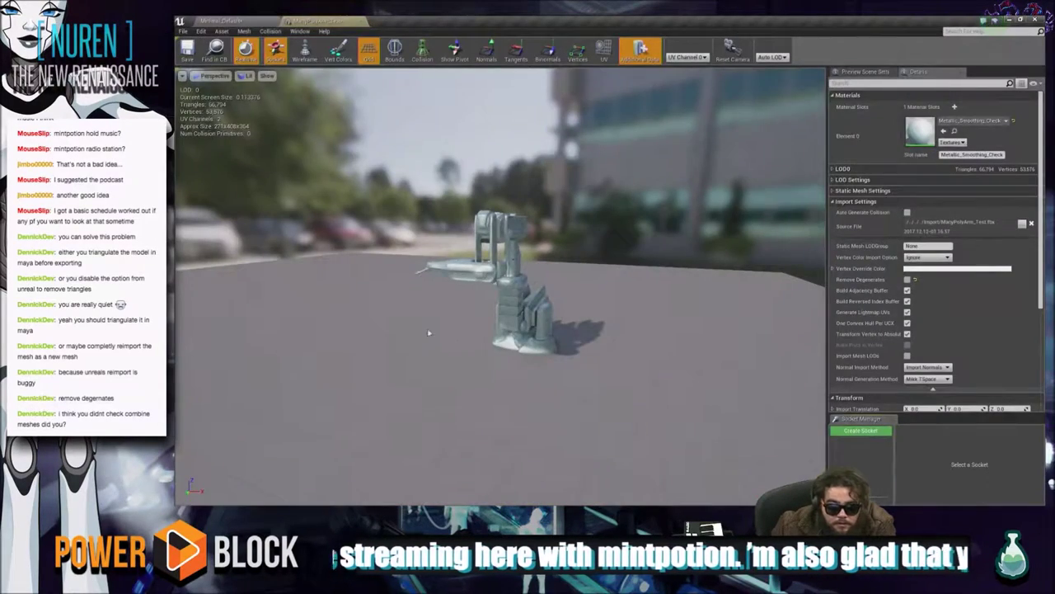
left_click_drag(437, 371, 430, 448)
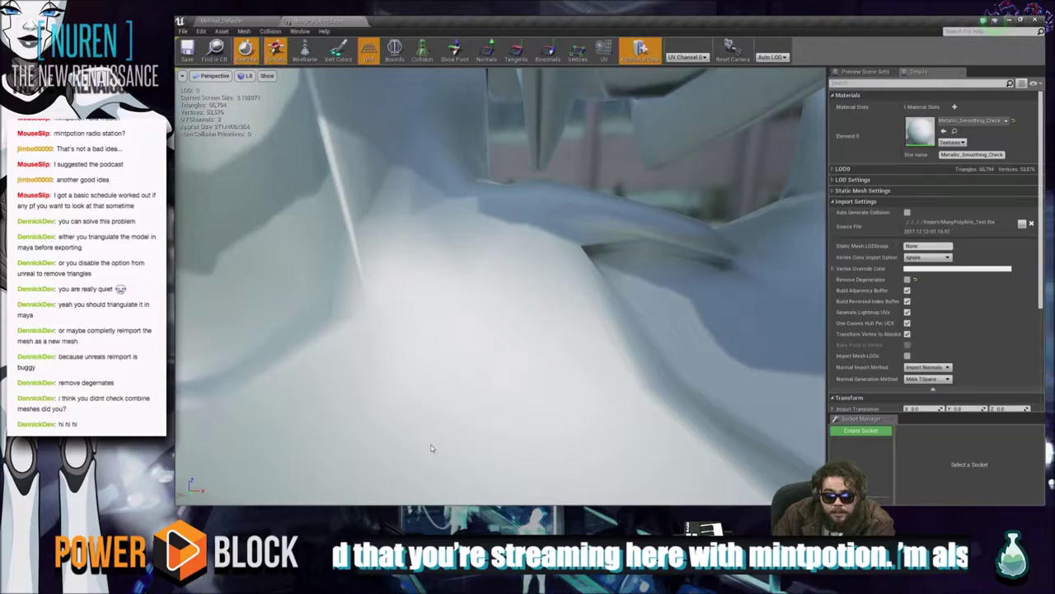
left_click_drag(530, 402, 449, 376)
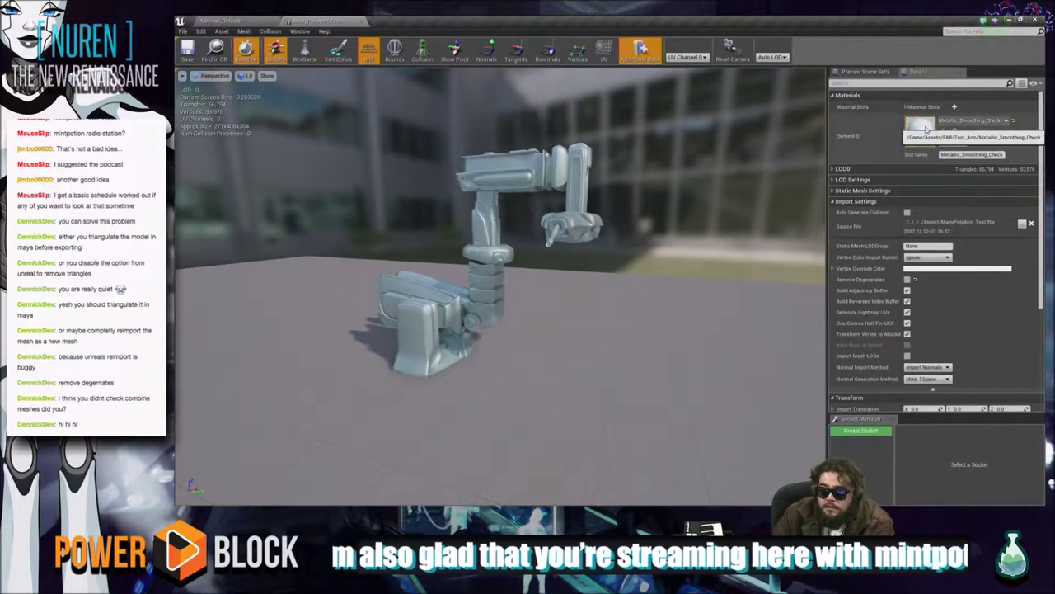
- Assign M_Rock_Slate to Element 0 and inspect the arm's pillar up close
left_click(990, 121)
scroll(984, 286, "down", 5)
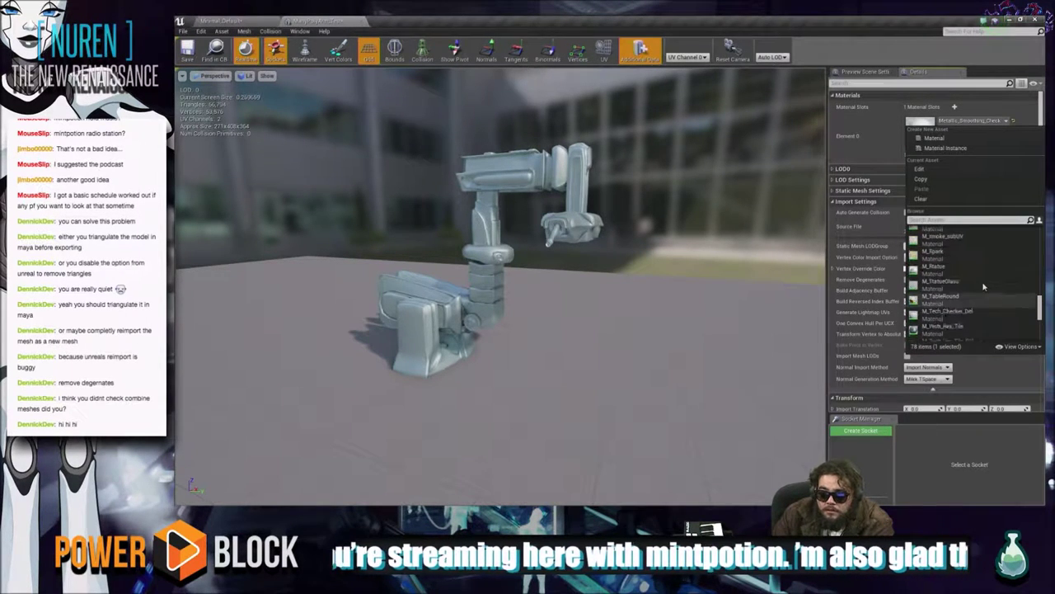
scroll(984, 287, "up", 1)
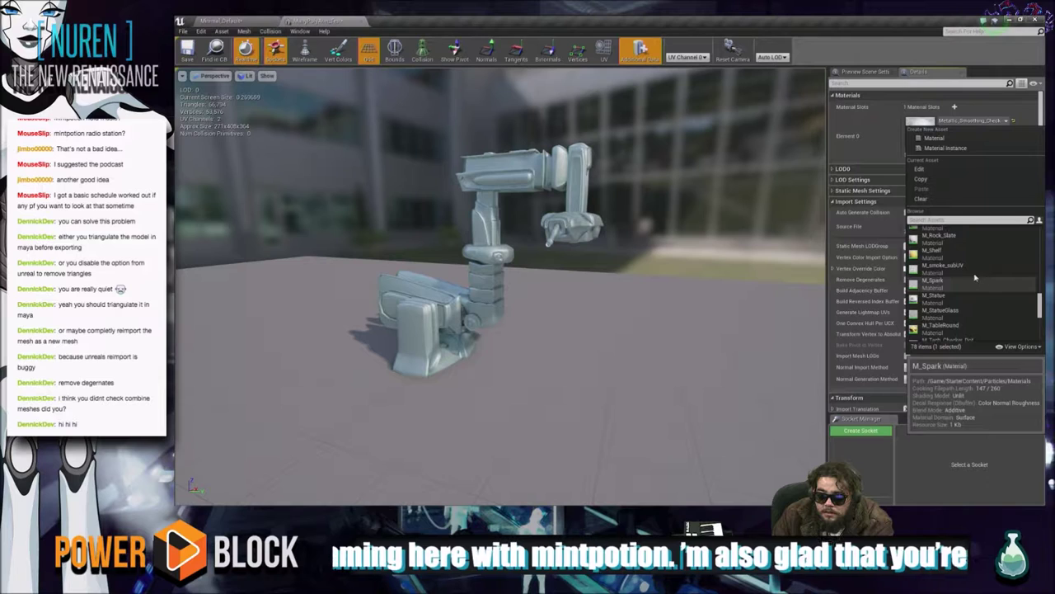
left_click(969, 244)
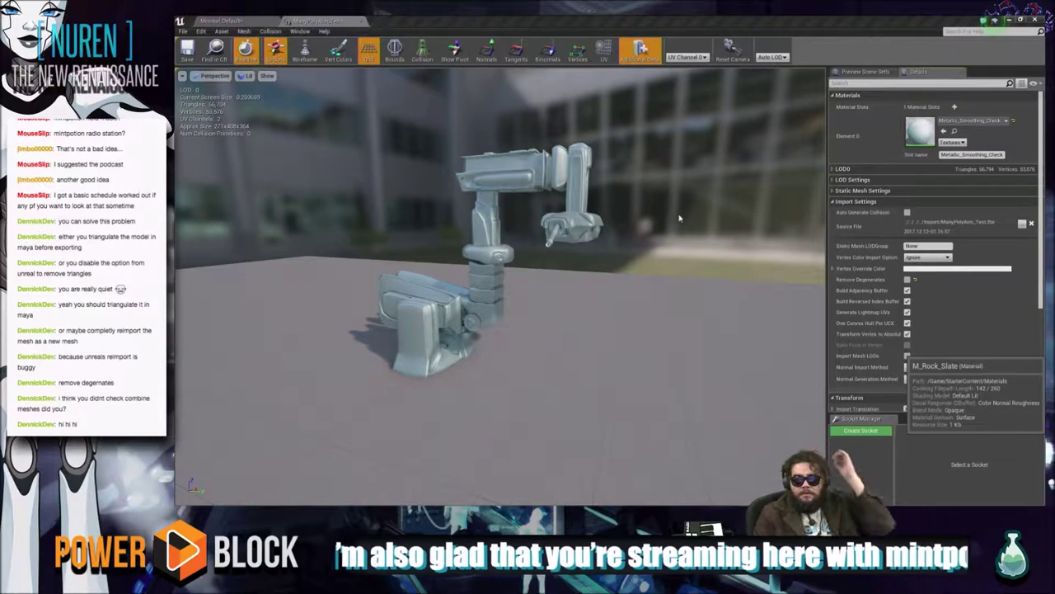
left_click_drag(605, 307, 347, 327)
left_click_drag(659, 313, 685, 255)
- Start a Twitch chat message, then switch over to Maya LT
key("alt+Tab")
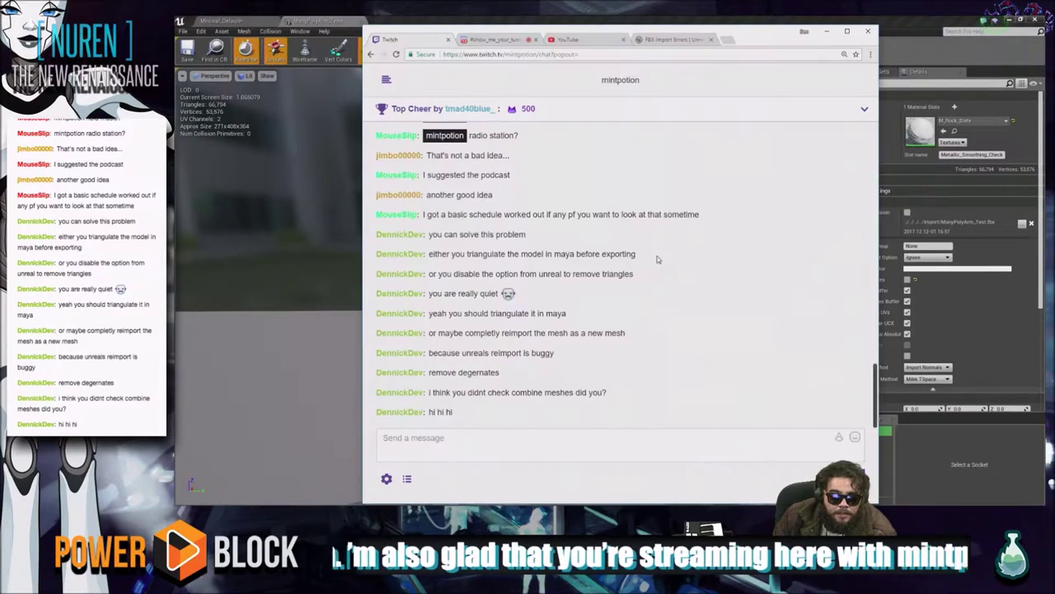
left_click(561, 449)
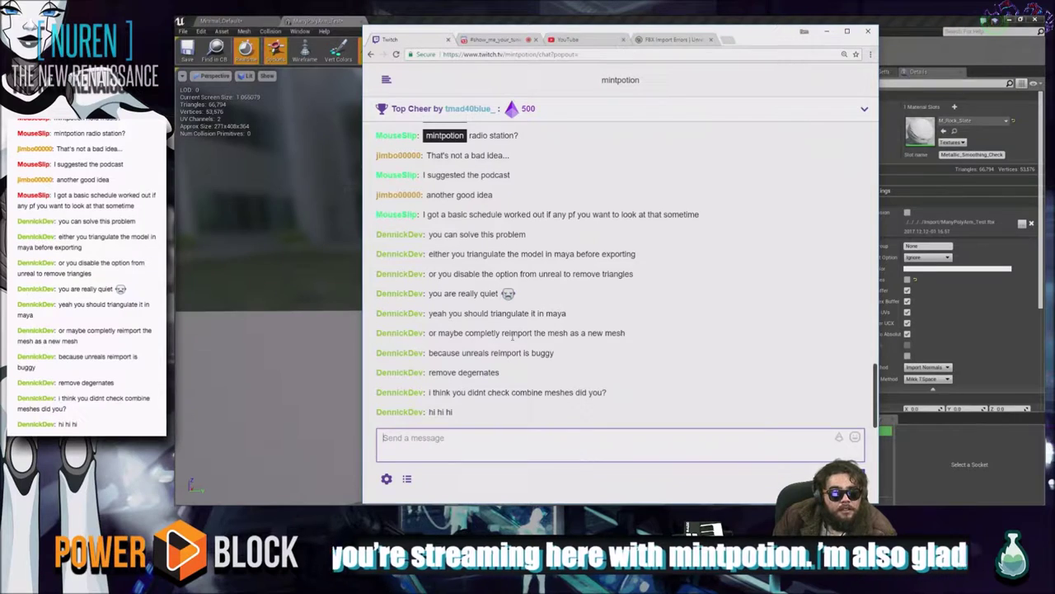
left_click(297, 368)
key("alt+Tab")
key("alt+Tab")
key("alt+Tab")
key("alt+Tab")
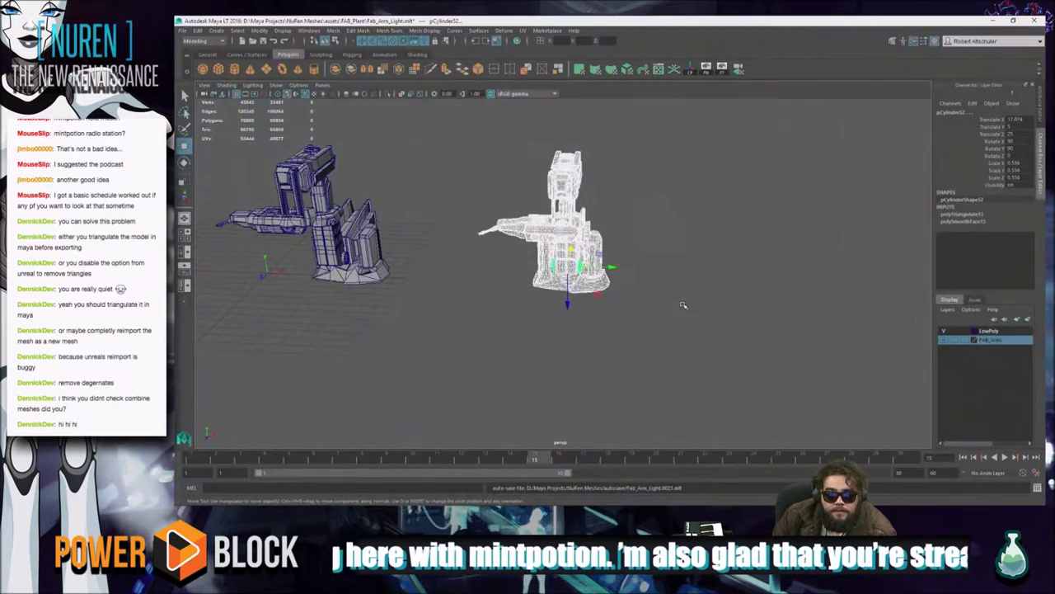
- Select pieces of the left and middle arms and preview the middle arm smoothed
left_click(736, 302)
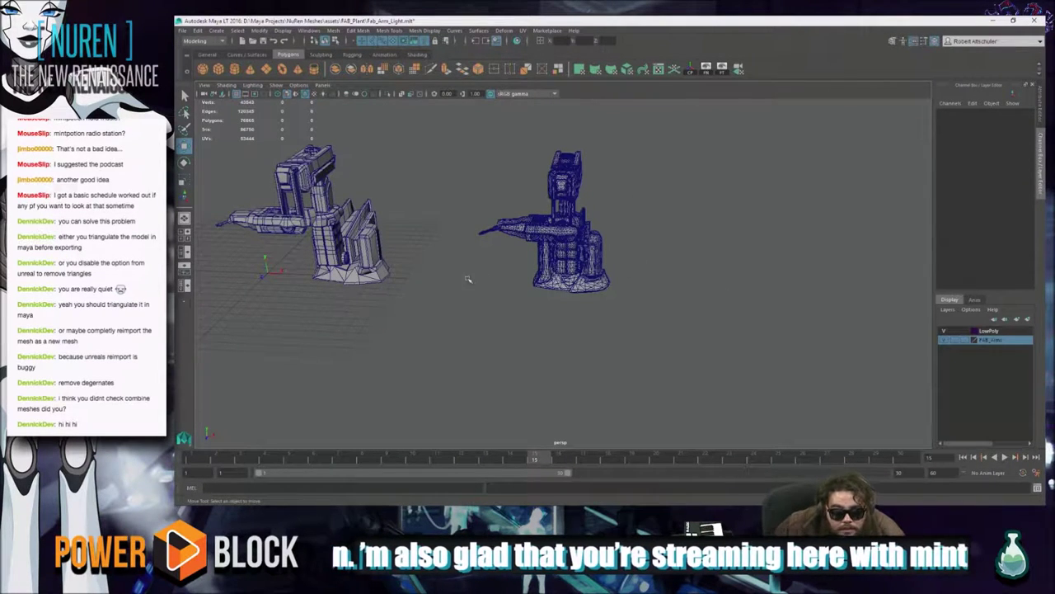
left_click(373, 250)
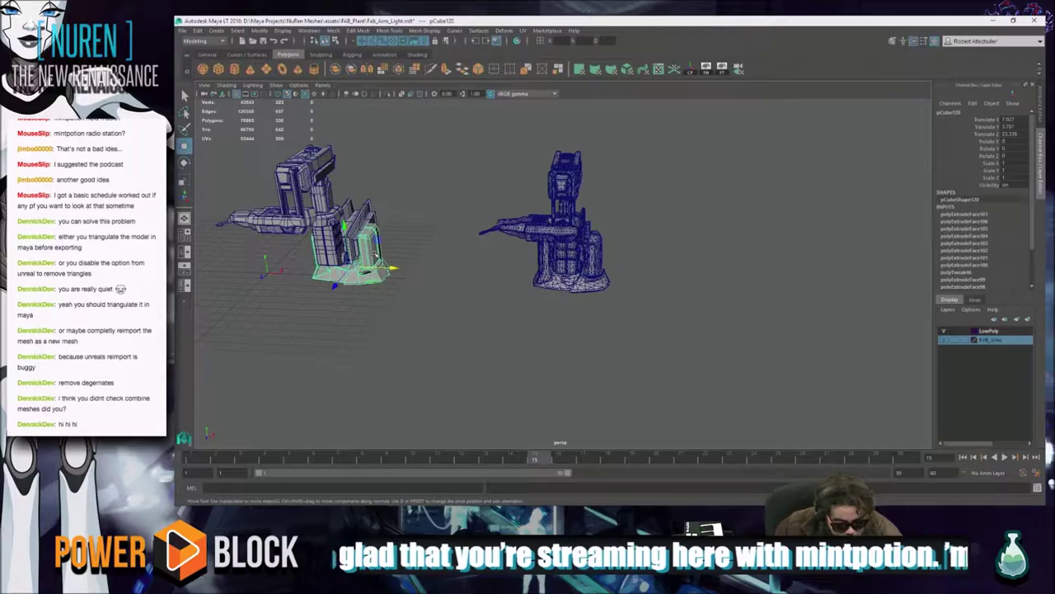
left_click_drag(419, 334, 584, 341, "alt")
left_click_drag(512, 310, 538, 285, "alt")
left_click(508, 284)
scroll(509, 284, "down", 5)
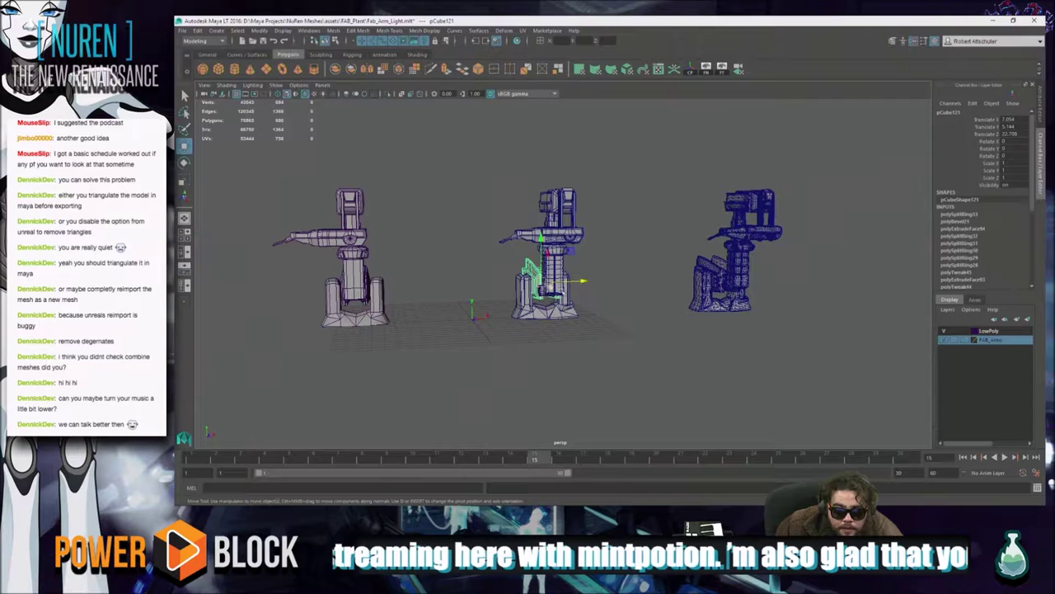
left_click(608, 330)
left_click_drag(626, 151, 483, 331)
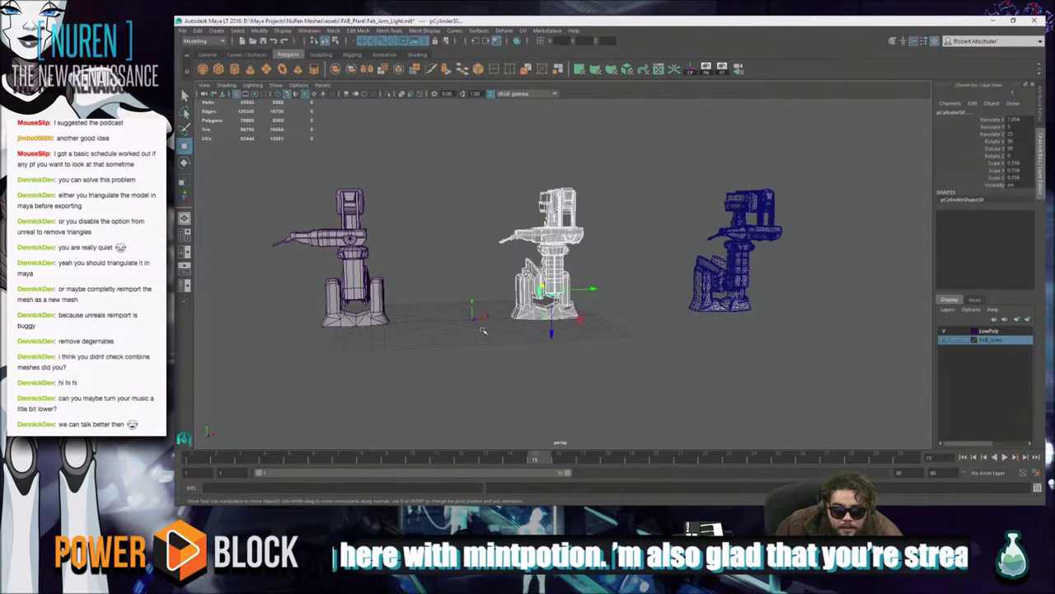
key("3")
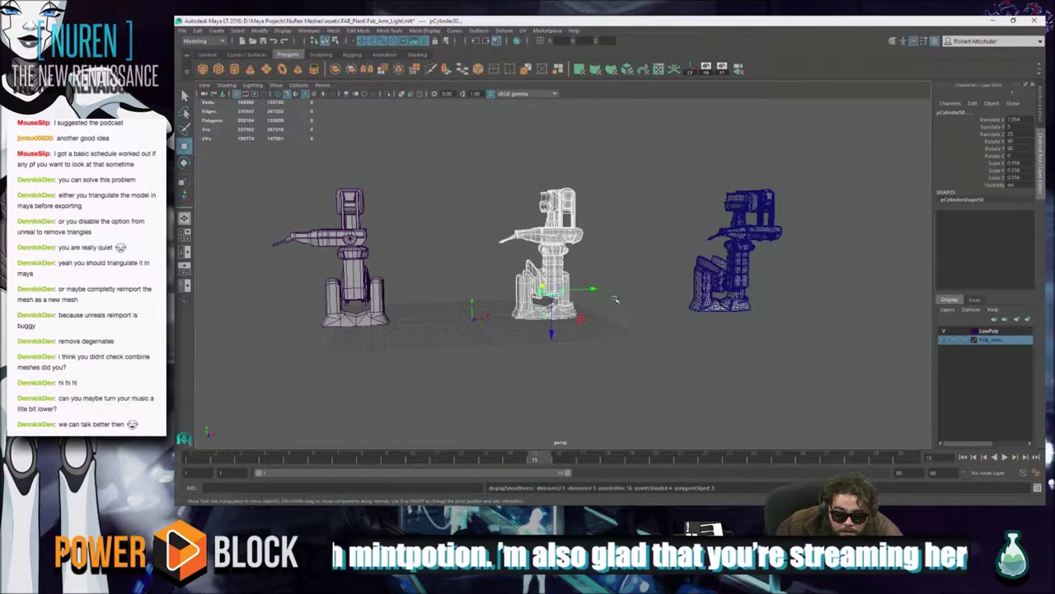
left_click(649, 292)
- Select the middle arm's base, column, upper and horizontal arm pieces in turn
scroll(600, 330, "up", 5)
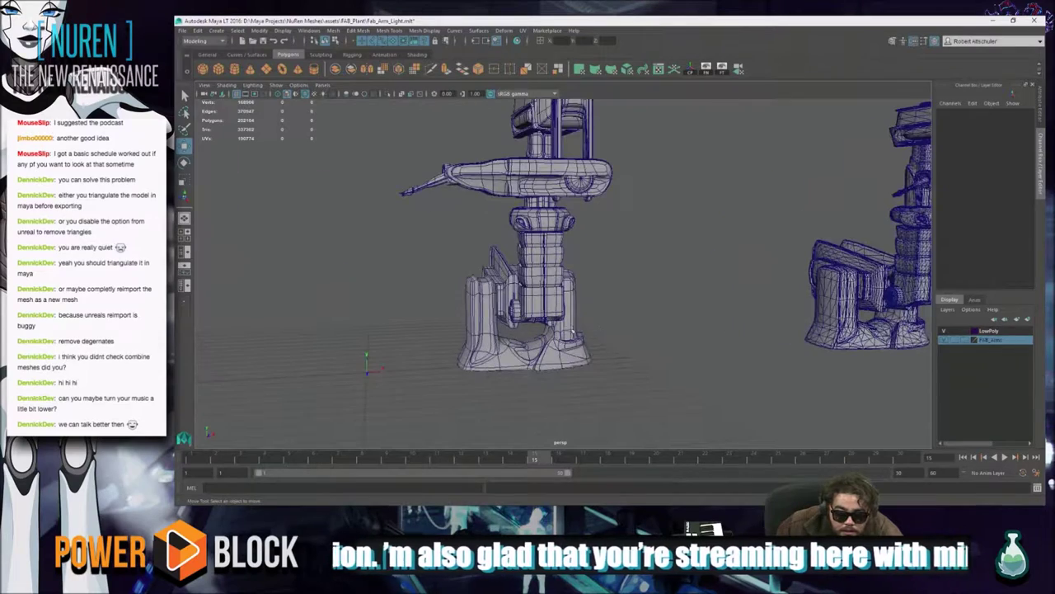
left_click(569, 344)
left_click(548, 235)
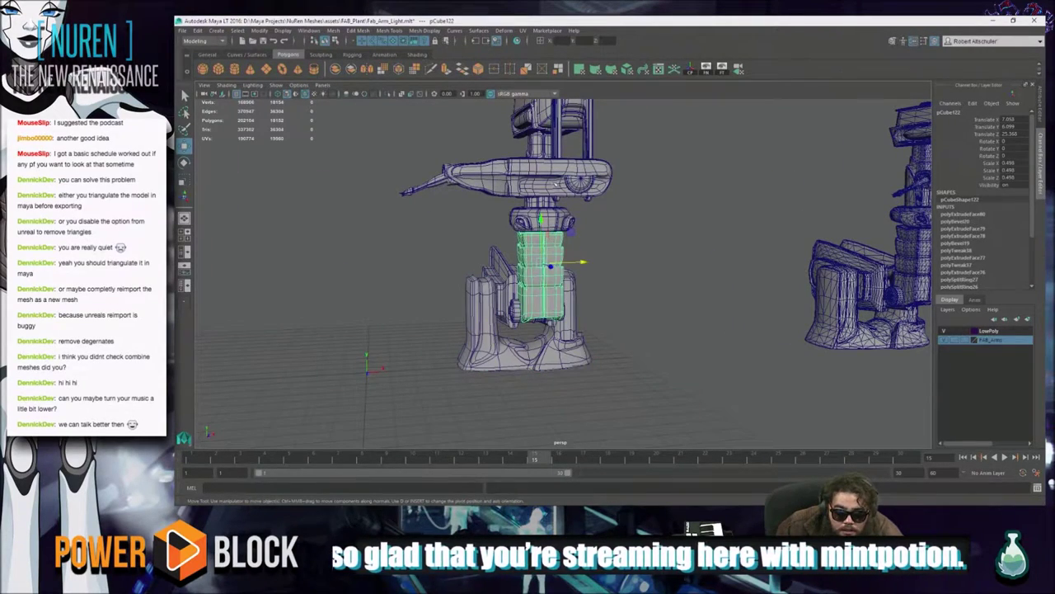
left_click(555, 183)
left_click_drag(611, 294, 580, 298, "alt")
left_click(602, 272)
left_click_drag(565, 253, 610, 273, "alt")
scroll(608, 229, "up", 5)
left_click(593, 216)
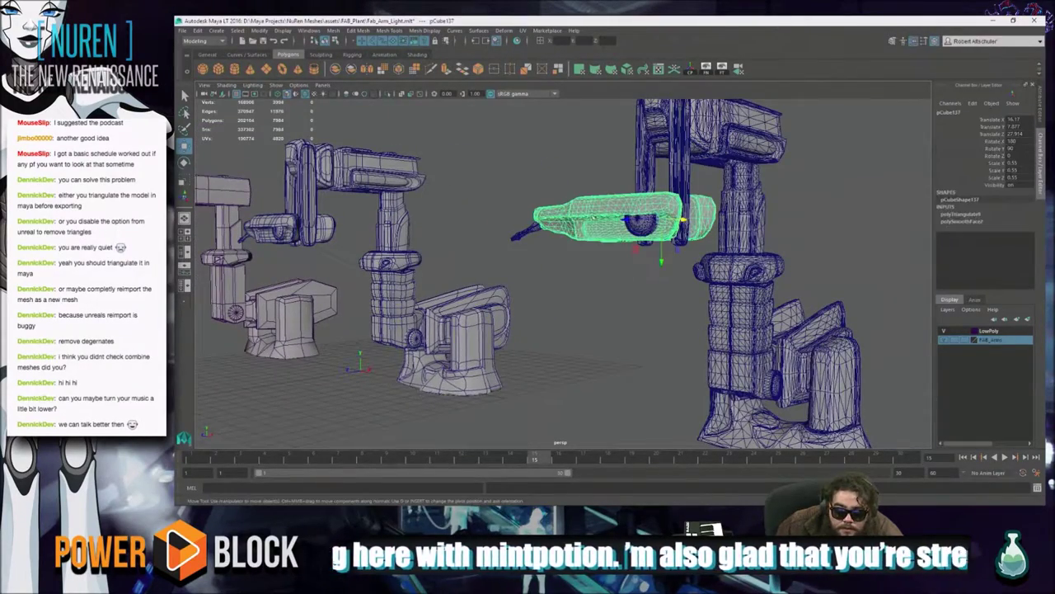
left_click_drag(541, 302, 599, 313, "alt")
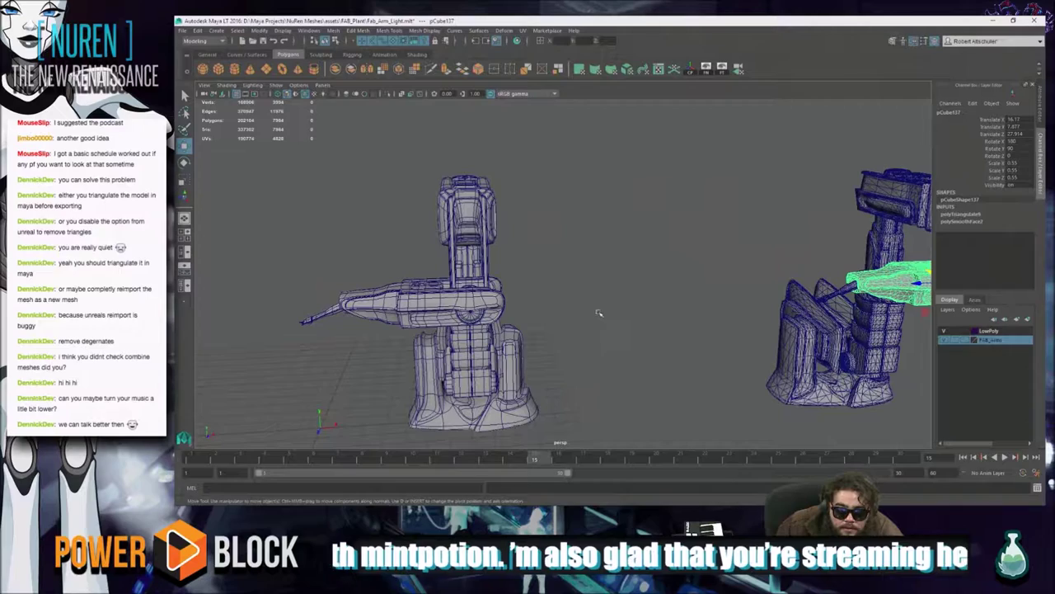
- Select the pointed tip piece polySurface44, undo its planar projection, and open the UV Editor
scroll(376, 303, "up", 5)
left_click_drag(377, 303, 482, 178, "alt")
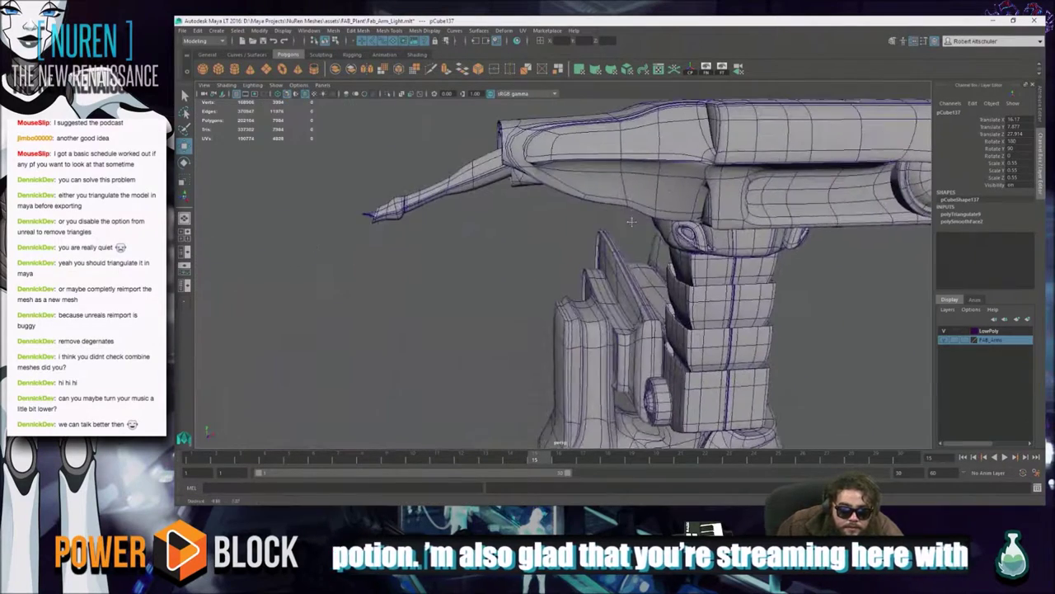
left_click(482, 178)
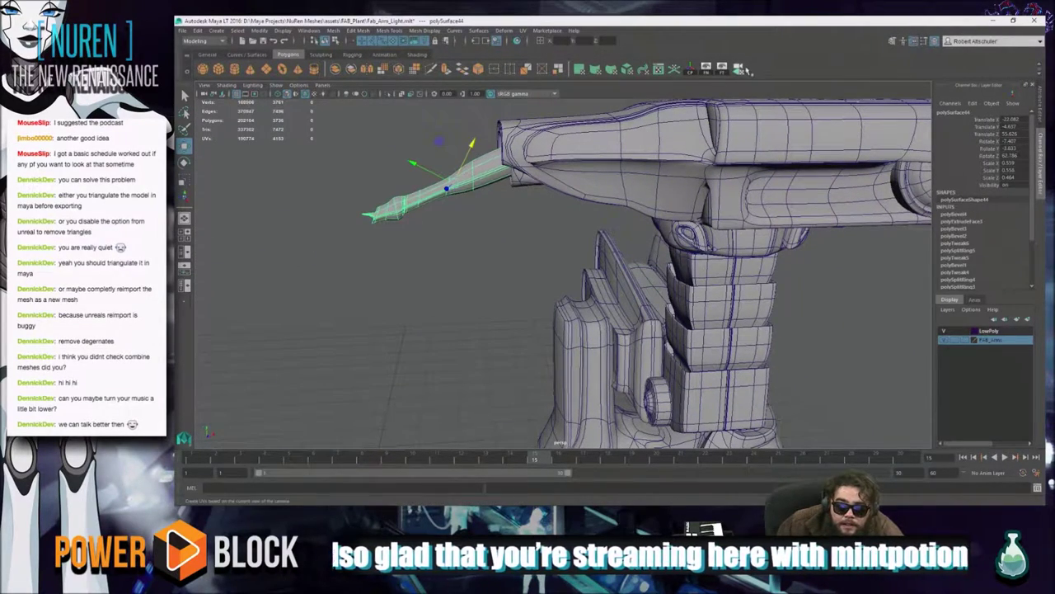
key("ctrl+z")
left_click(658, 69)
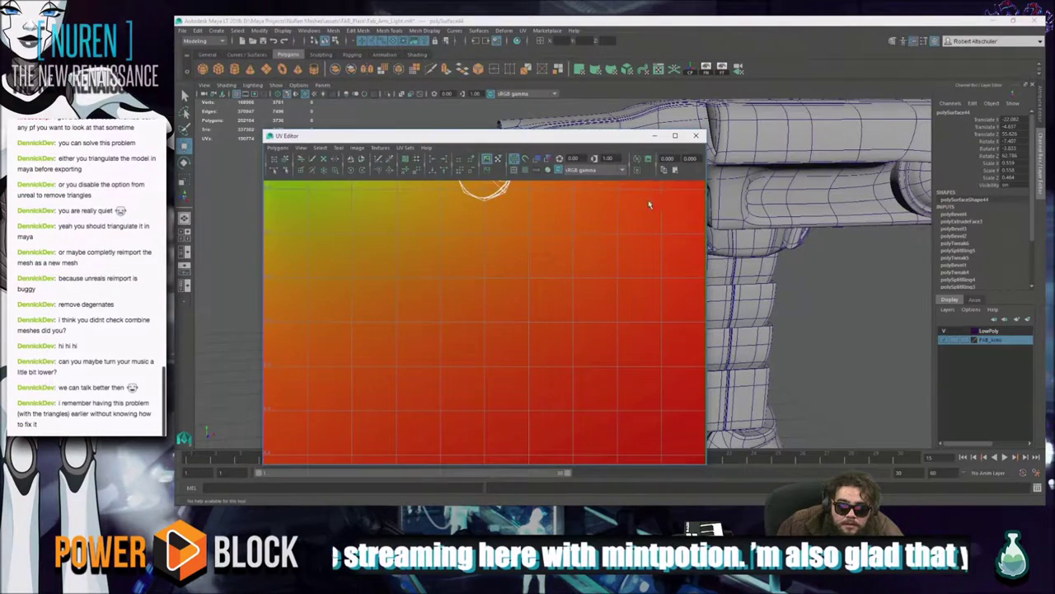
- Move the UV Editor aside and reselect the arm tip piece polySurface44
key("ctrl+z")
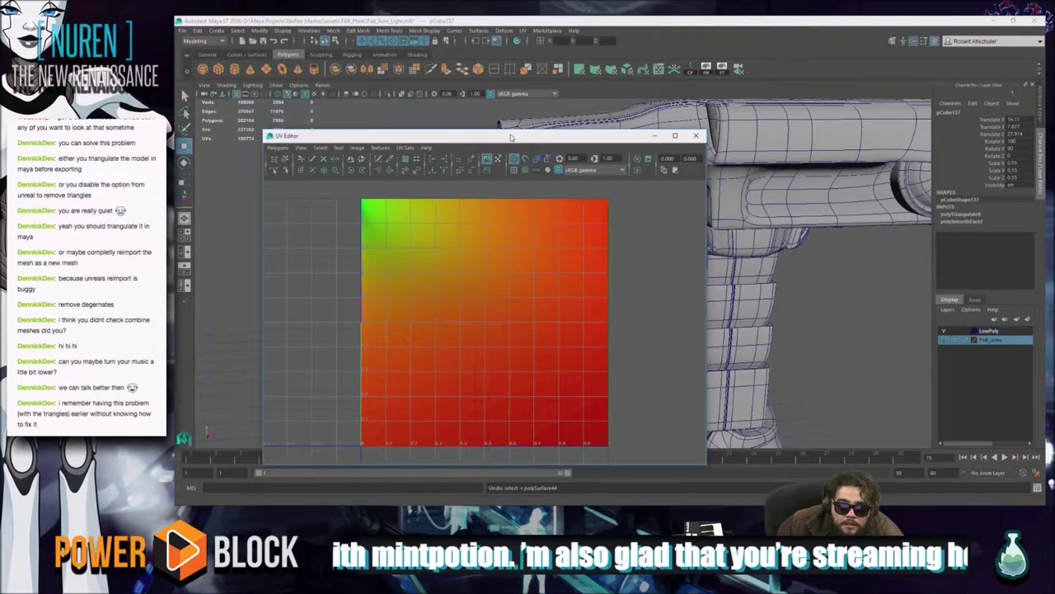
left_click_drag(511, 137, 816, 192)
left_click(475, 182)
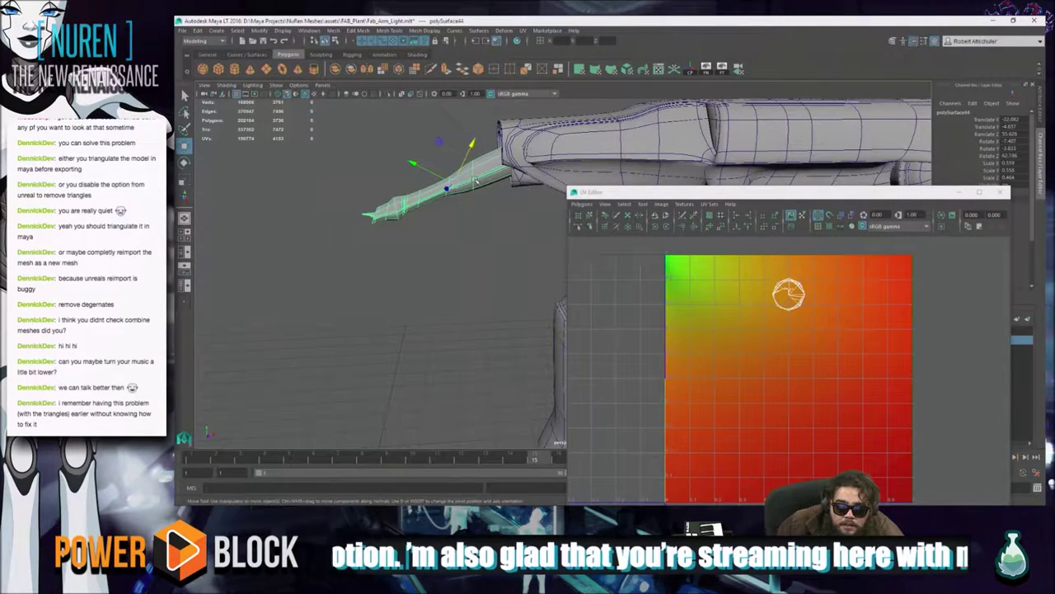
key("ctrl+z")
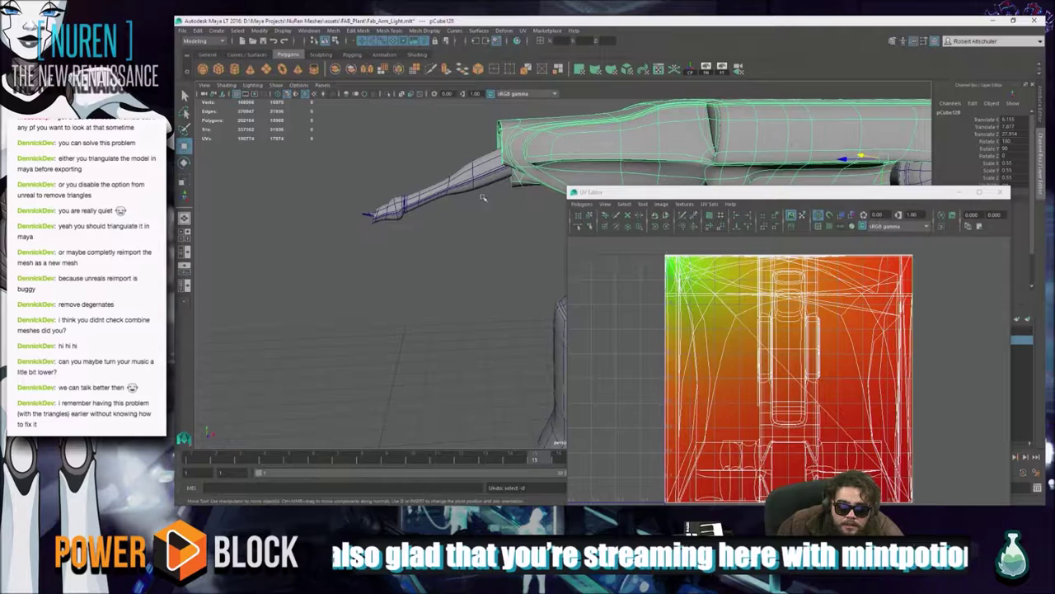
left_click(478, 251)
left_click(452, 193)
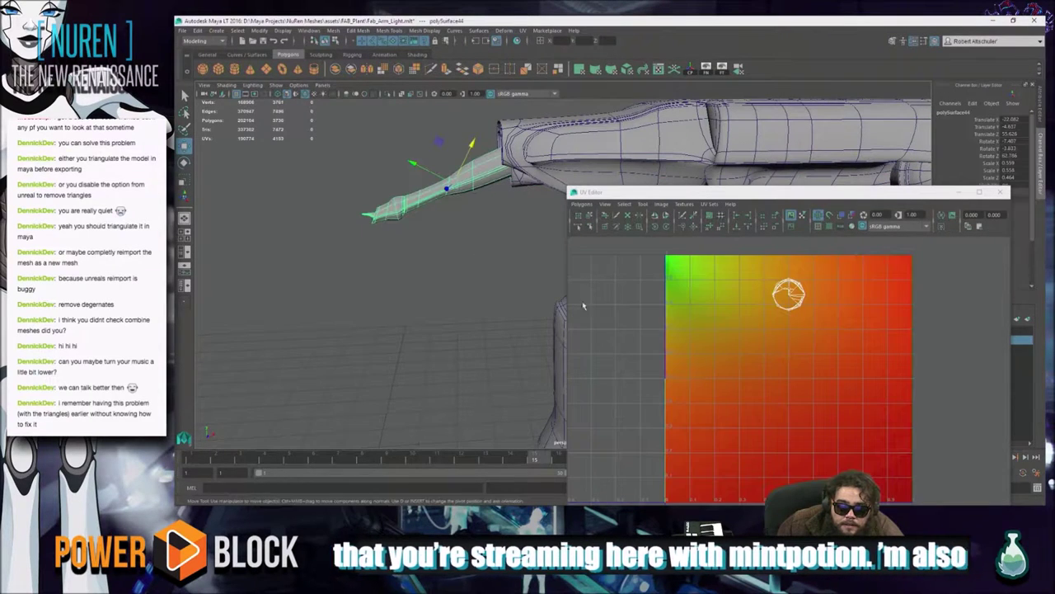
scroll(677, 273, "up", 1)
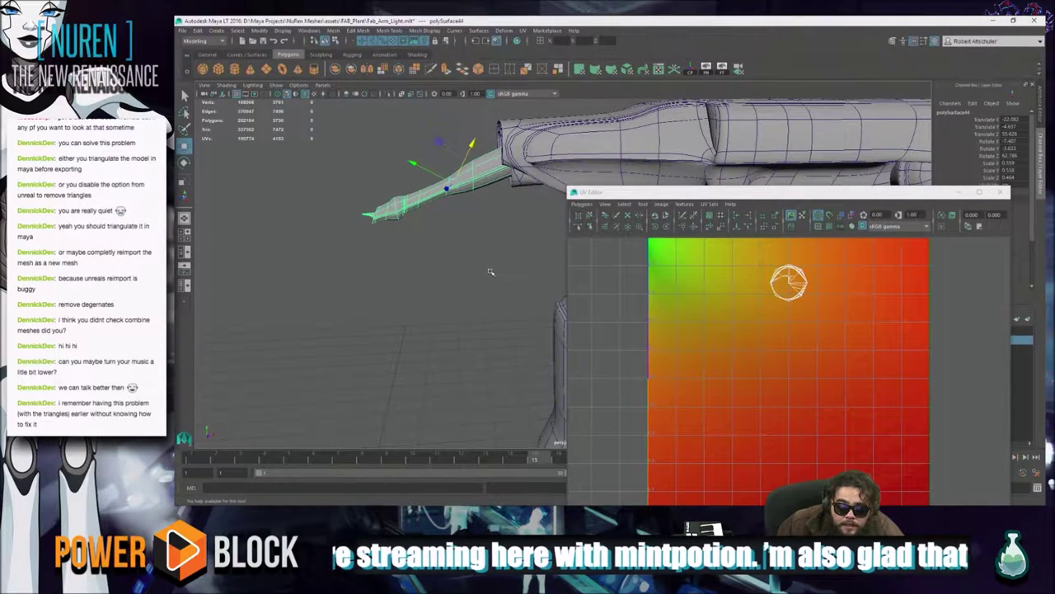
left_click_drag(482, 273, 487, 269, "alt")
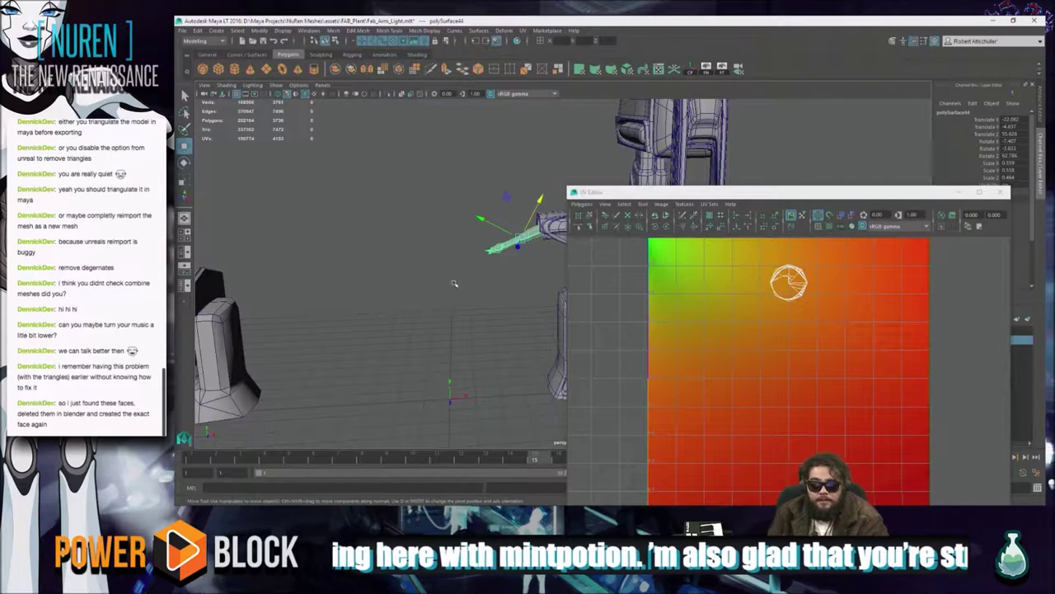
- Turn the UV Editor's texture preview off, reposition the window and deselect the tip piece
left_click(790, 215)
left_click(791, 216)
left_click(790, 216)
key("alt+Tab")
key("alt+Tab")
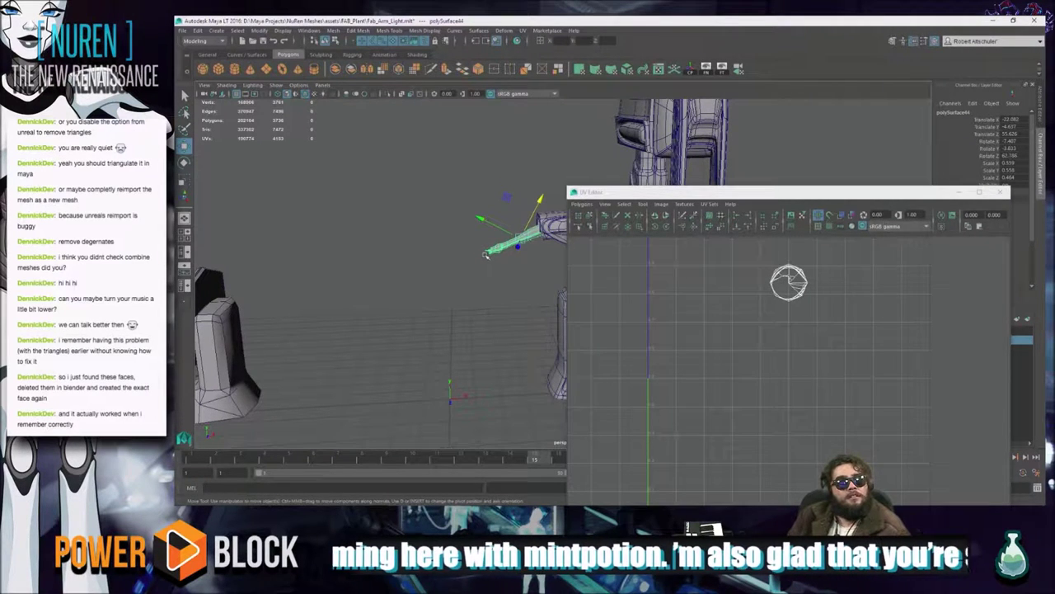
left_click_drag(747, 192, 660, 154)
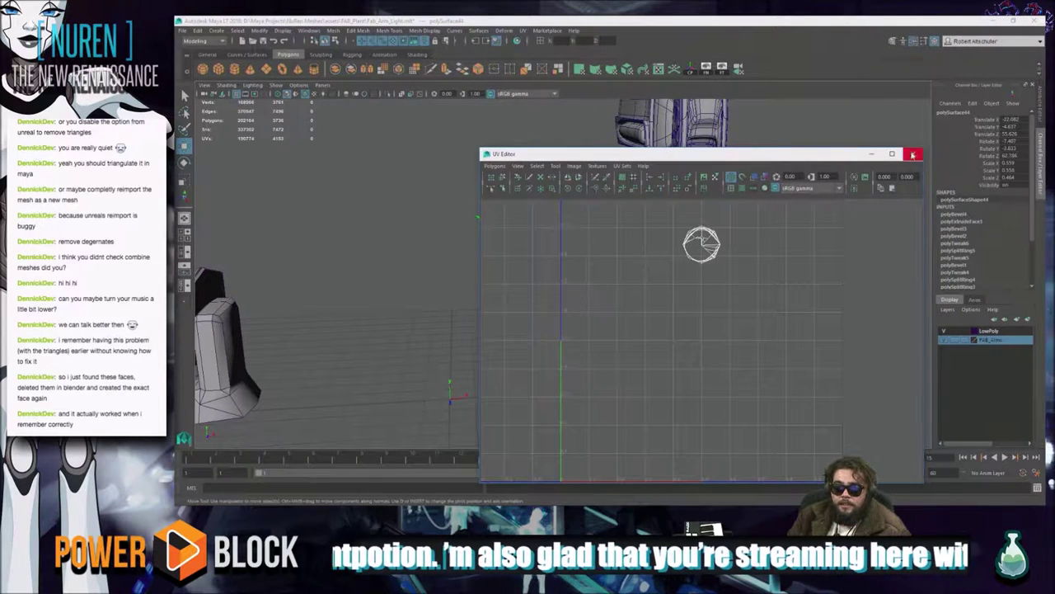
key("ctrl+z")
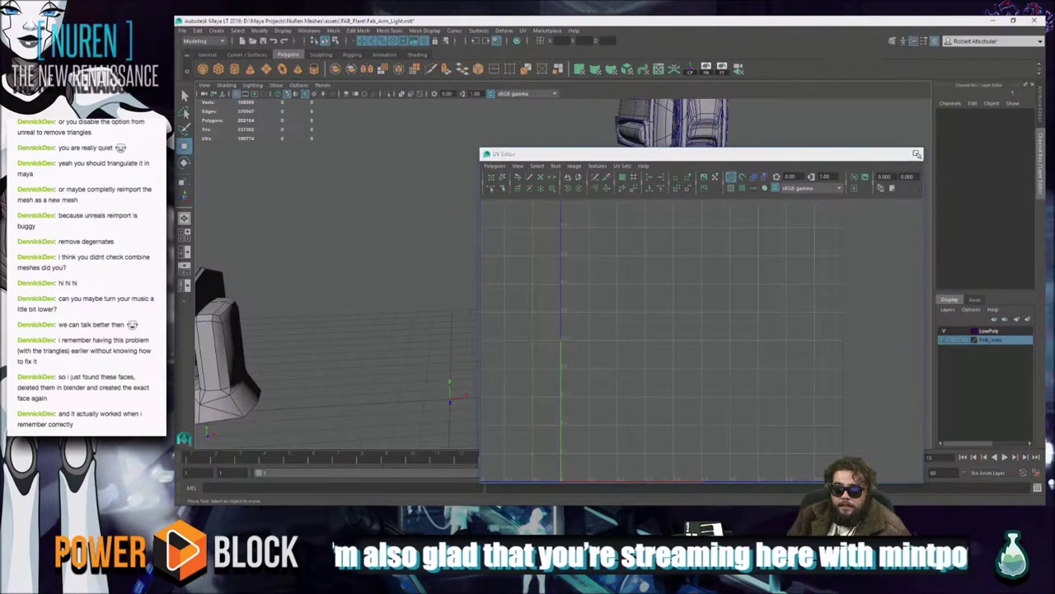
- Close the UV Editor, then frame and orbit around the arm mesh
left_click(917, 154)
left_click(581, 221)
key("f")
left_click_drag(567, 237, 709, 296, "alt")
scroll(604, 208, "up", 5)
left_click_drag(616, 235, 585, 236, "alt")
left_click(766, 248)
scroll(574, 232, "up", 8)
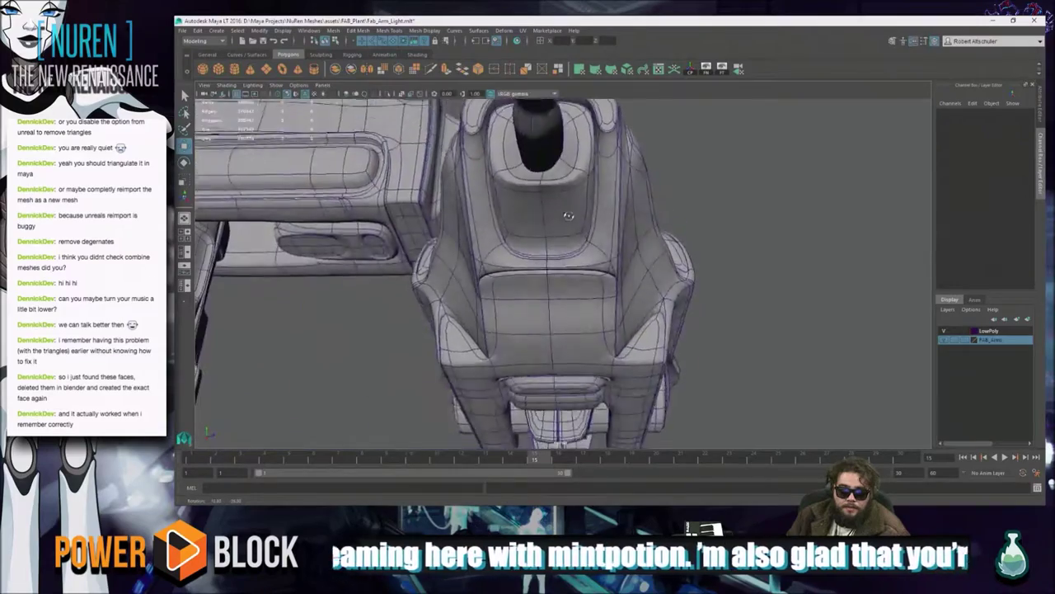
- Select pCube128 and show its UV layout in the UV Editor docked at the right
left_click(725, 293)
mouse_move(726, 293)
left_mouse_down("alt")
mouse_move(706, 305)
mouse_move(722, 310)
left_mouse_up("alt")
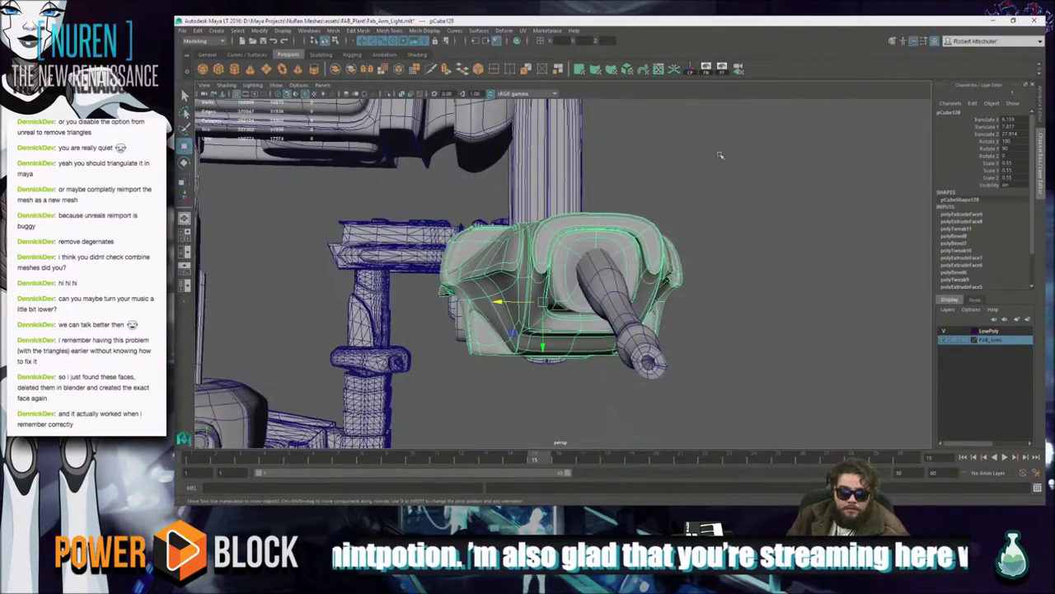
left_click(674, 68)
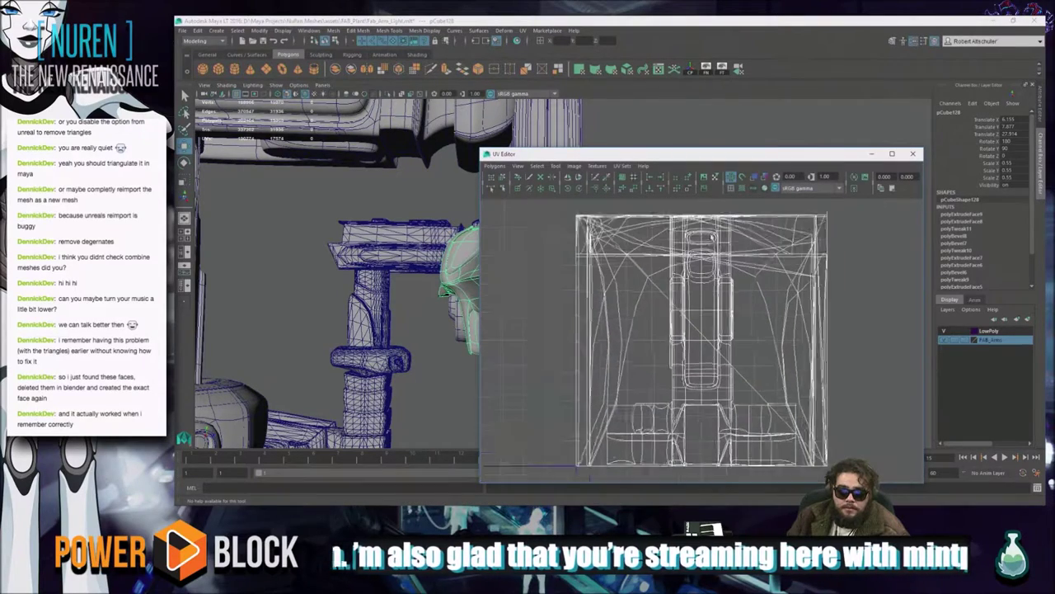
left_click_drag(647, 157, 899, 159)
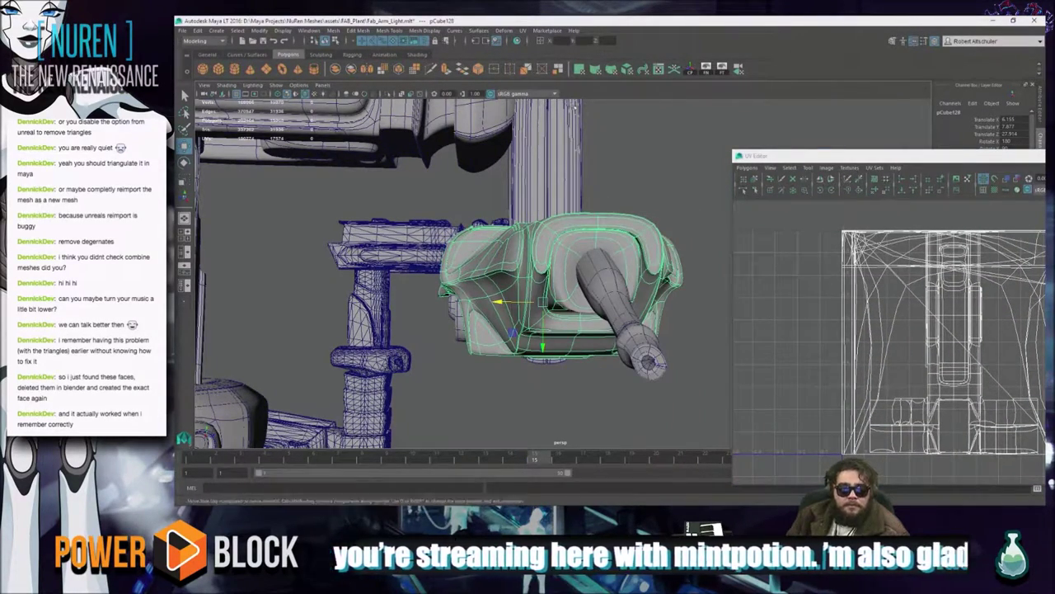
left_click_drag(574, 144, 521, 149, "alt")
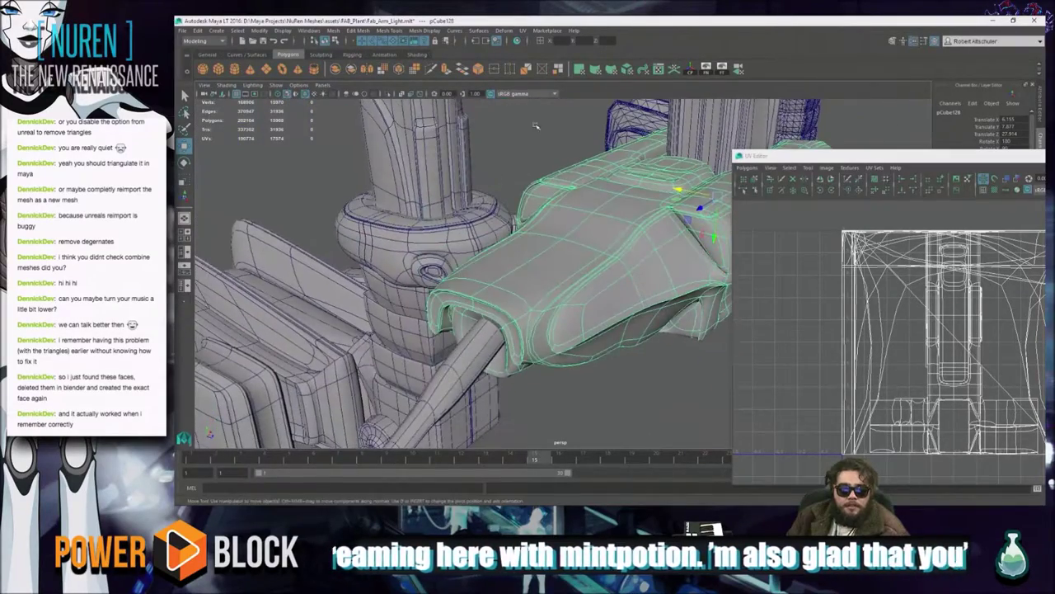
- Apply automatic UV projections to the pCube128 body and the pCylinder49 wheel
left_click(629, 71)
left_click_drag(495, 243, 568, 264, "alt")
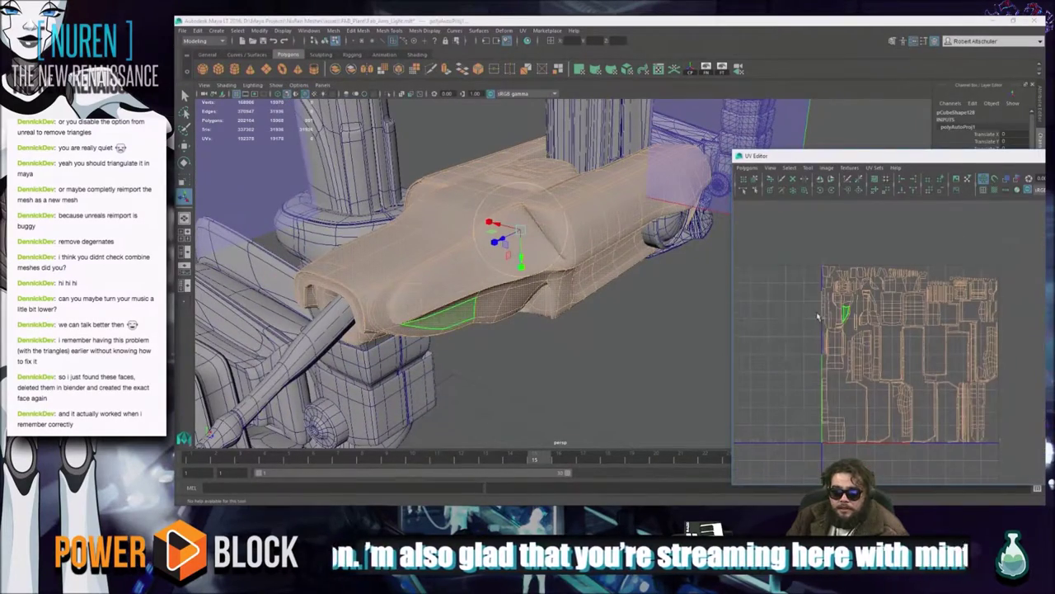
left_click_drag(604, 304, 629, 206, "alt")
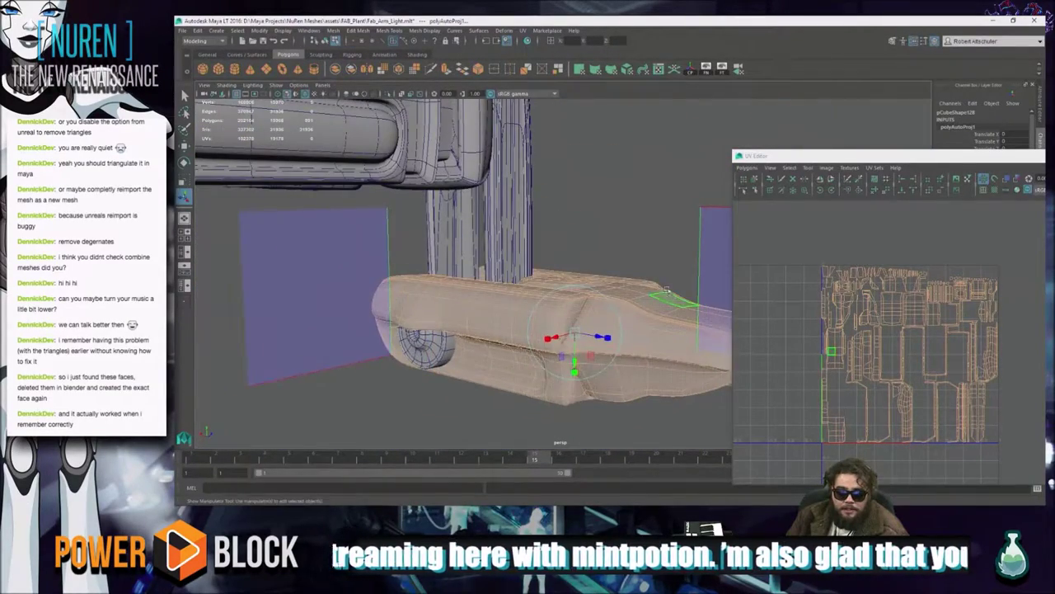
left_click(612, 207)
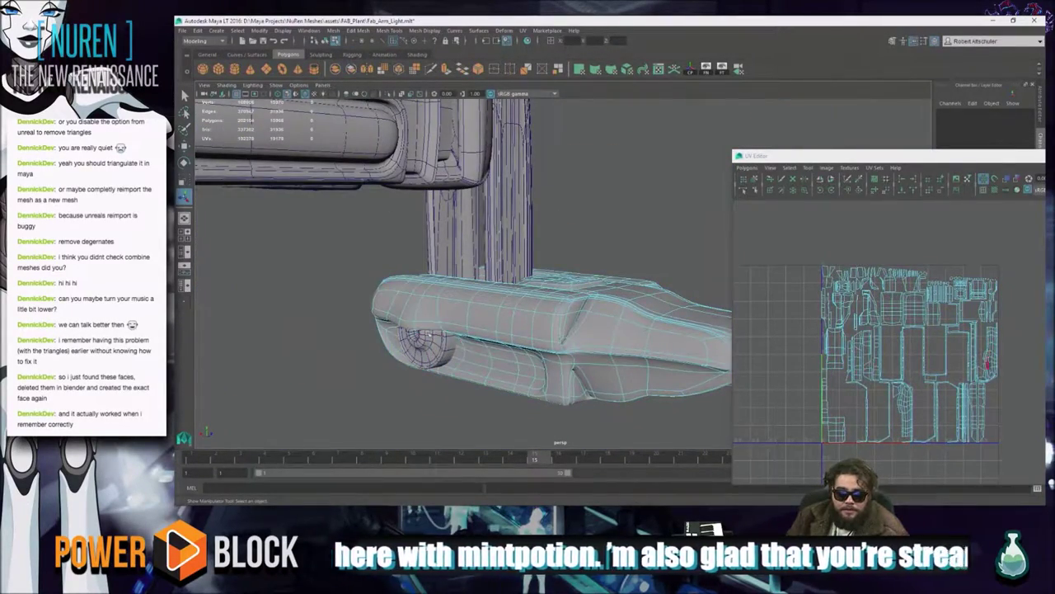
left_click(433, 338)
right_click_drag(445, 346, 463, 265)
left_click(434, 341)
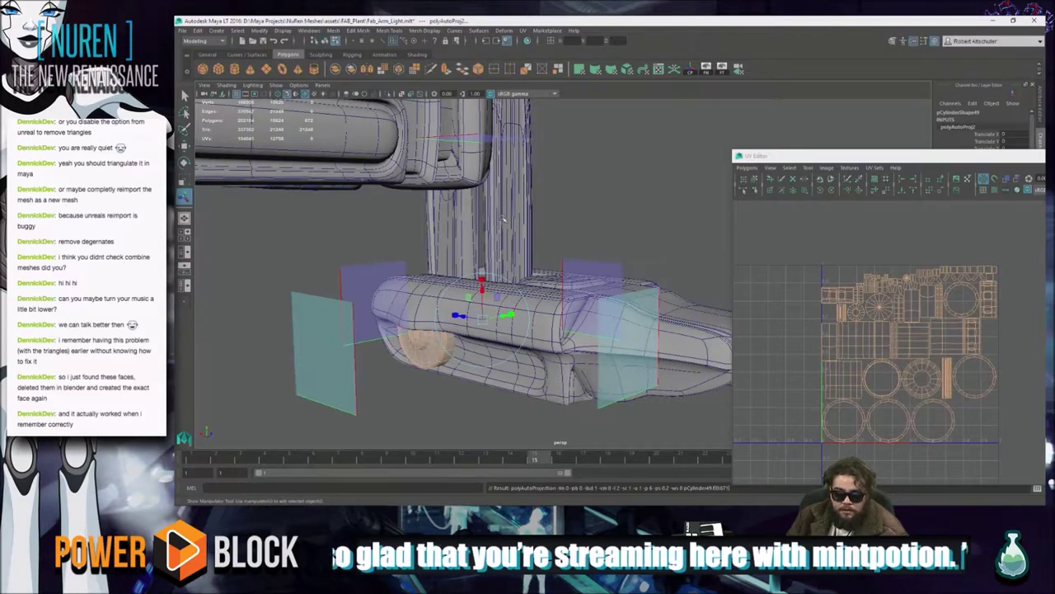
left_click(512, 281, "shift")
- Repeat the automatic projection with G on the upper arm and elbow pillar
left_click_drag(512, 280, 427, 205, "alt")
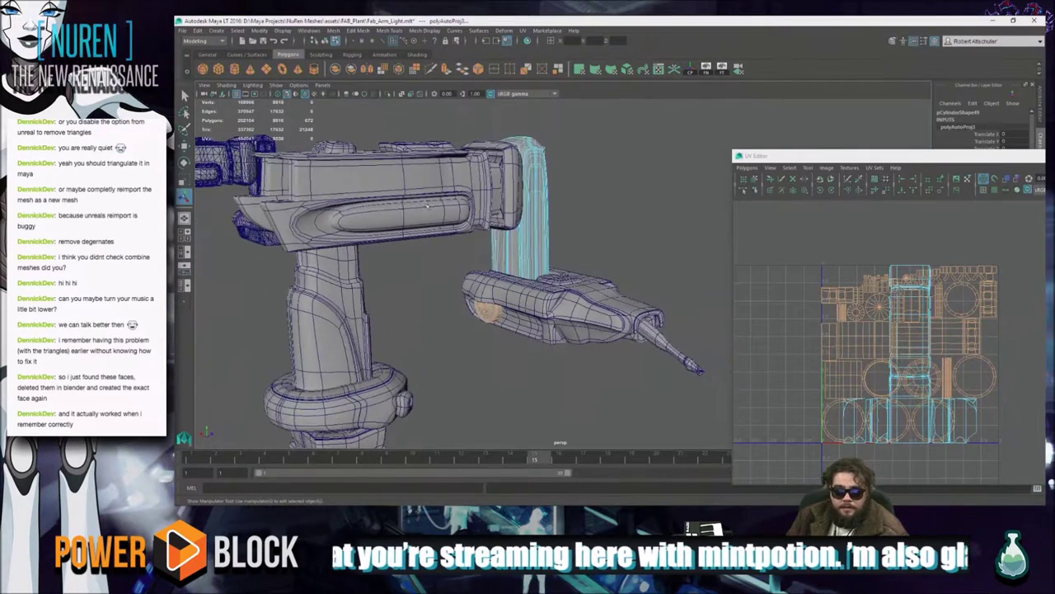
left_click(429, 173, "shift")
left_click(394, 165, "shift")
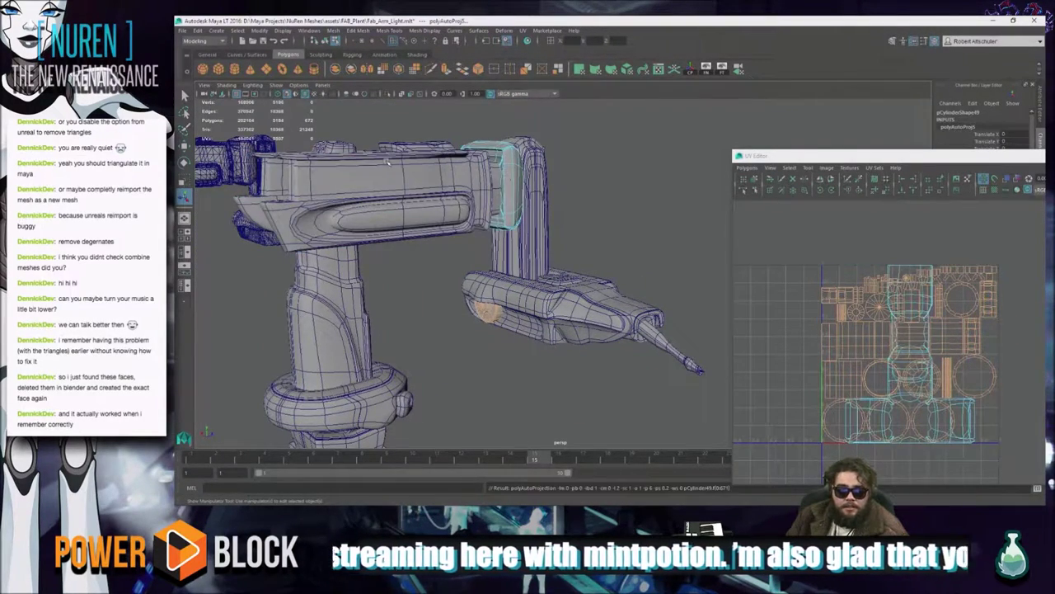
key("g")
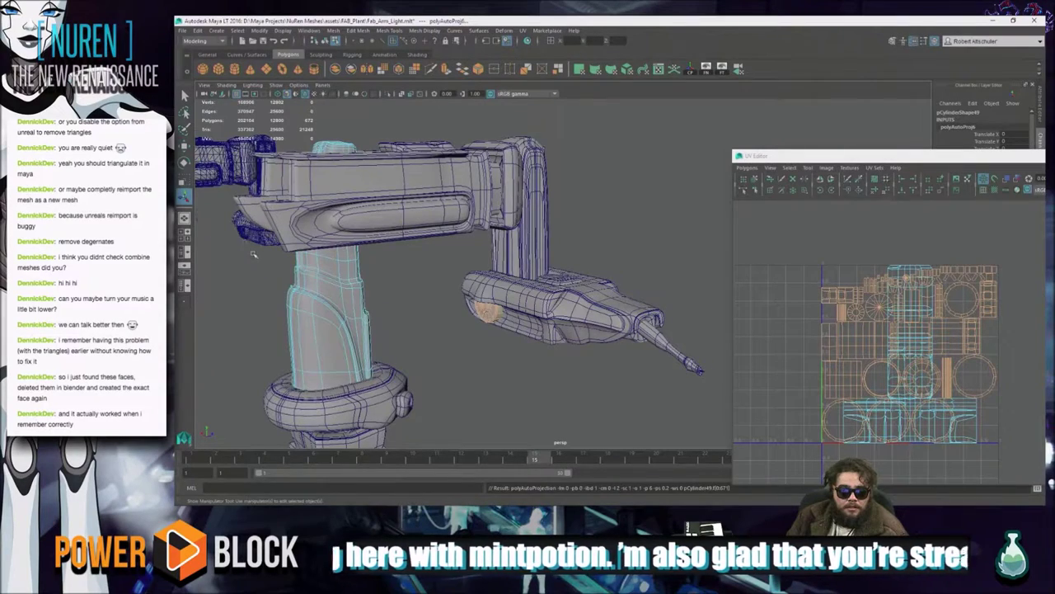
left_click_drag(254, 254, 468, 145, "alt")
- Project the ring, lower cylinder and base, then select the whole right robot arm
left_click(488, 293)
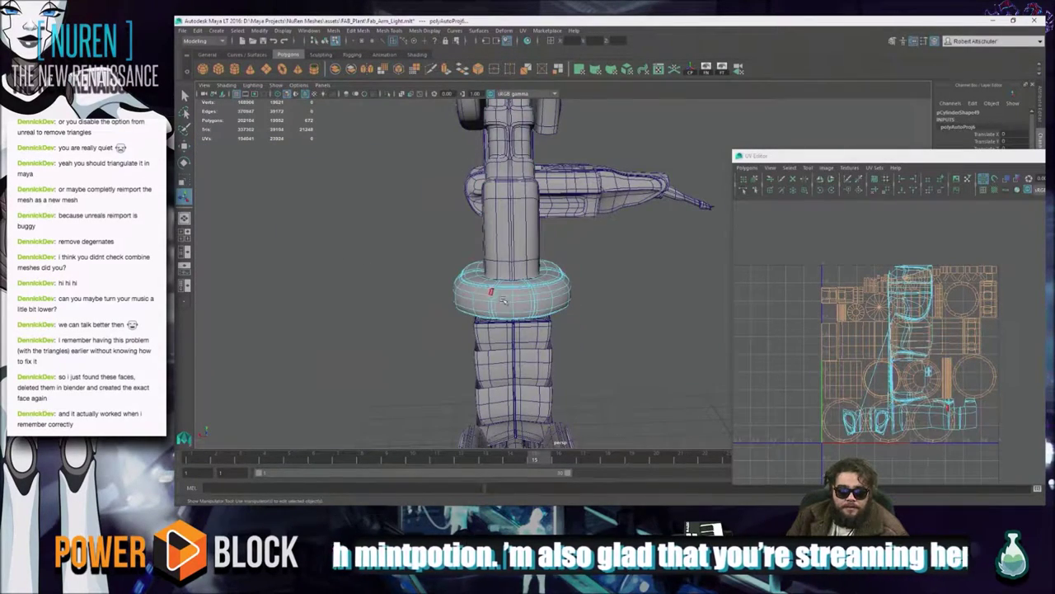
left_click(541, 354)
left_click_drag(542, 354, 613, 291, "alt")
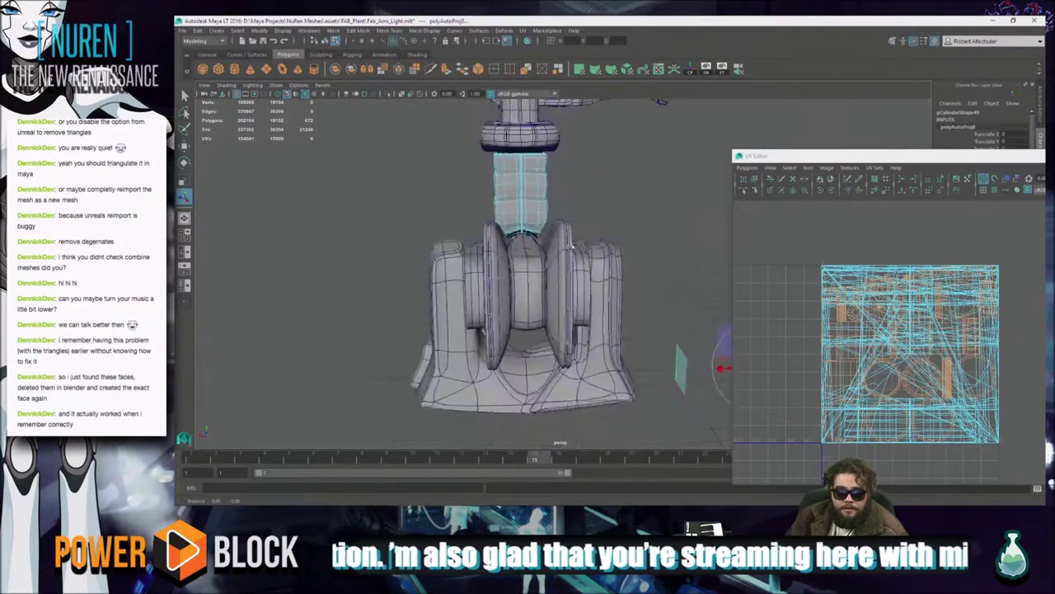
left_click(612, 291)
left_click_drag(612, 291, 478, 287, "alt")
key("t")
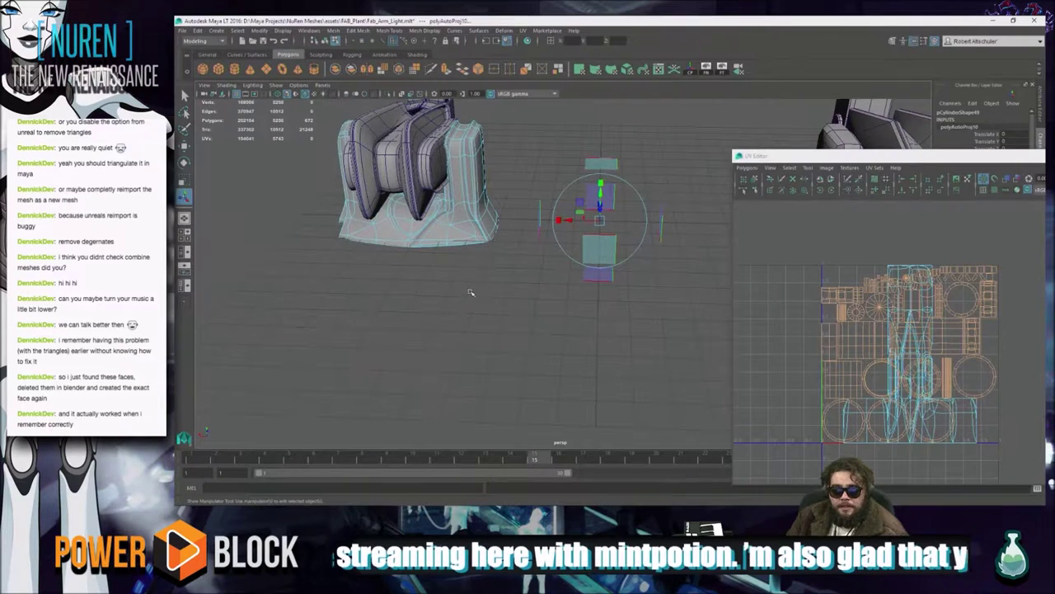
left_click(470, 292)
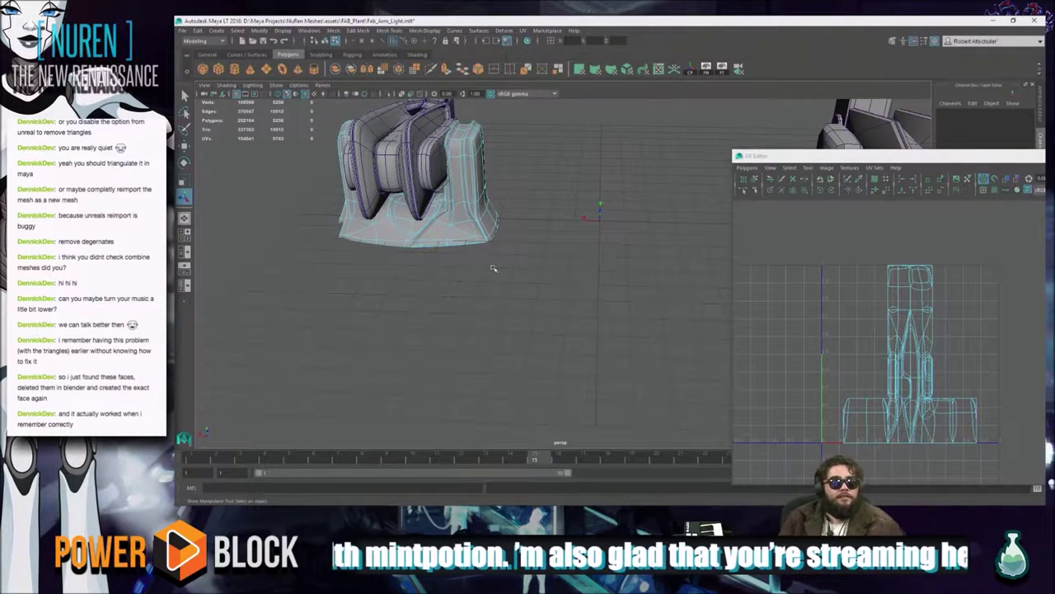
left_click_drag(415, 264, 541, 279, "alt")
left_click_drag(578, 186, 659, 313)
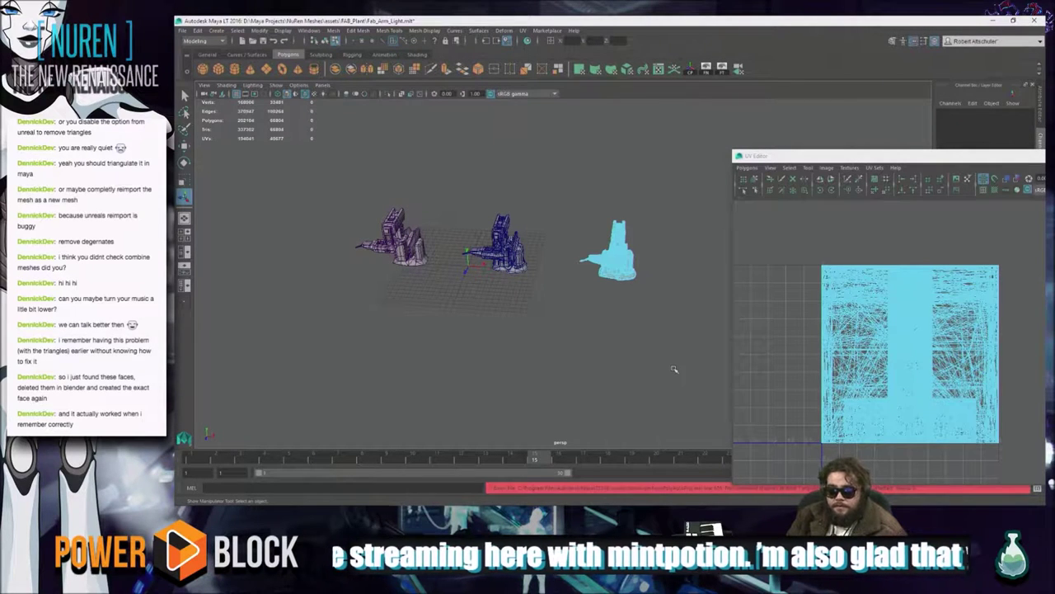
- Select the whole right robot arm and apply an automatic UV projection to it
right_click_drag(641, 262, 669, 229)
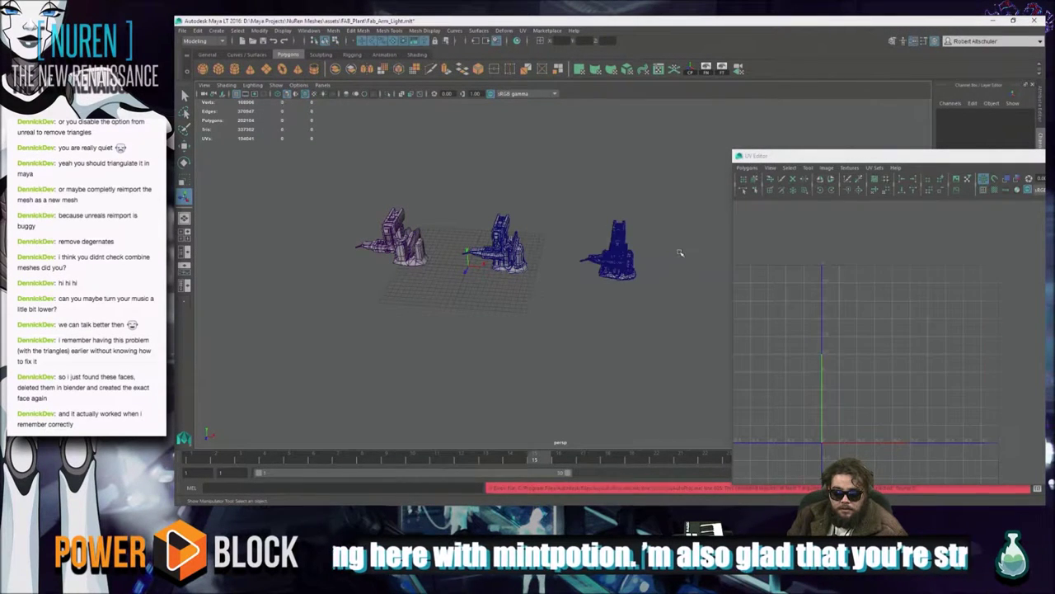
left_click(630, 250)
left_click_drag(680, 173, 515, 379)
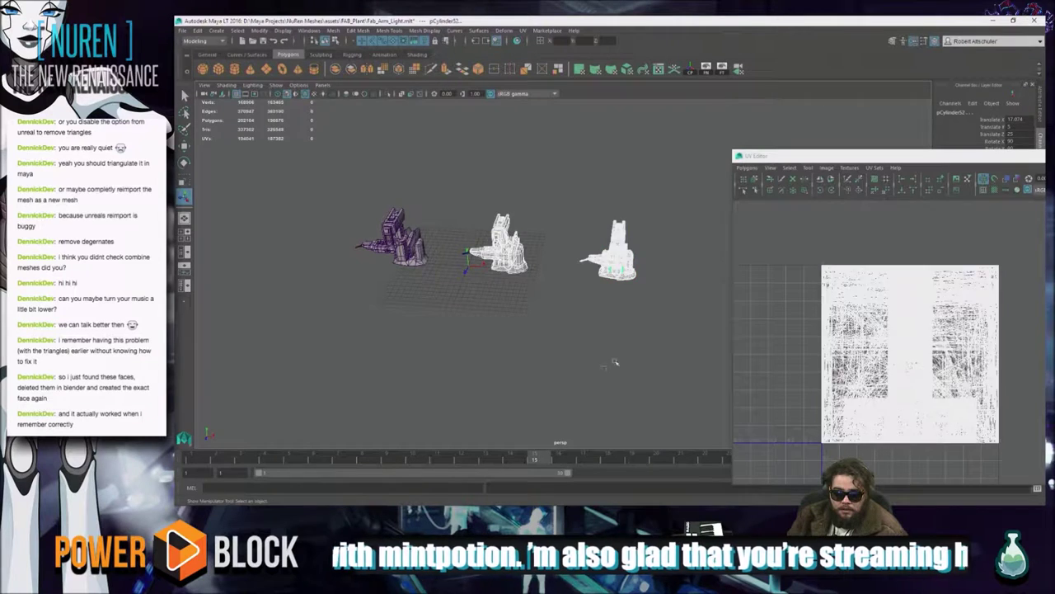
left_click(613, 358)
left_click_drag(655, 207, 536, 284)
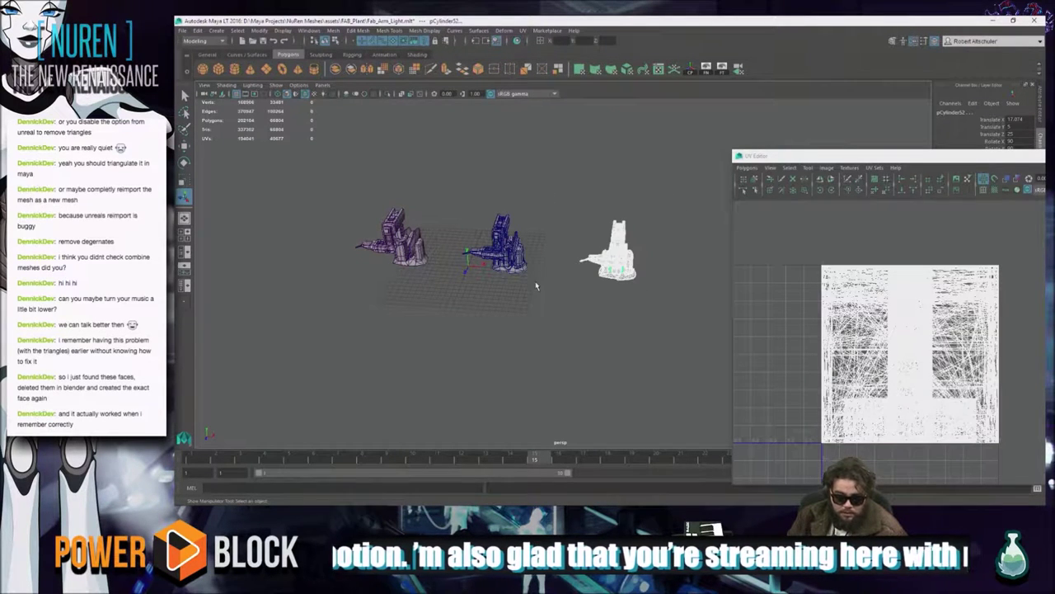
right_click_drag(535, 285, 602, 311, "shift")
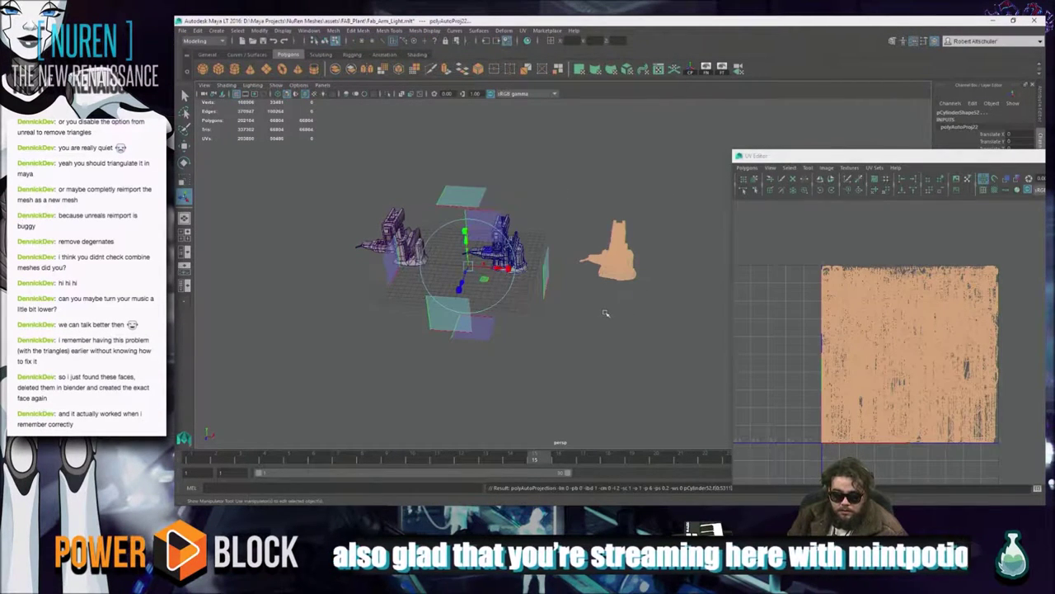
scroll(606, 313, "up", 3)
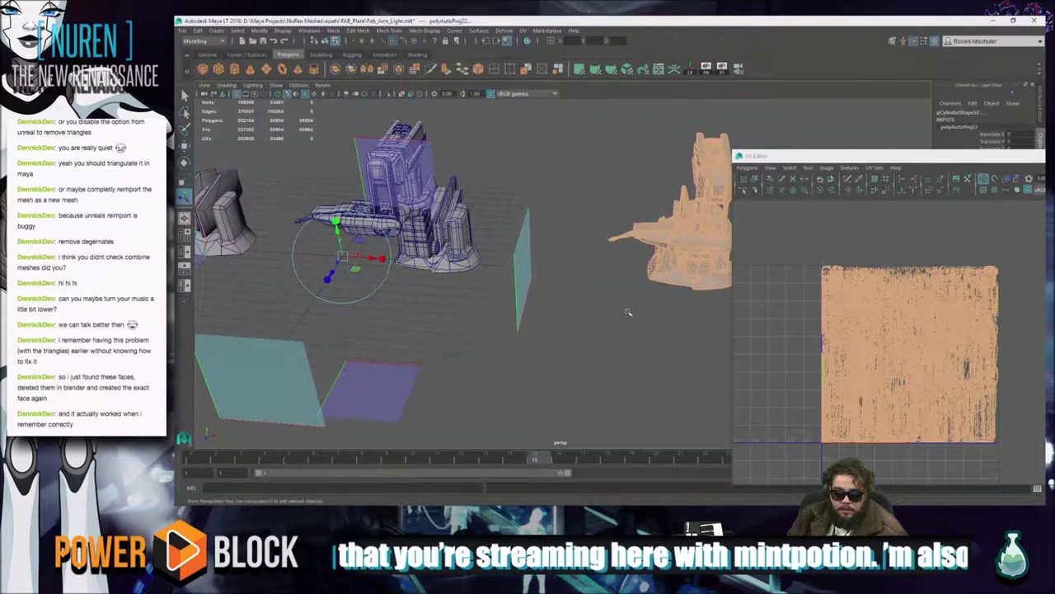
left_click(782, 320)
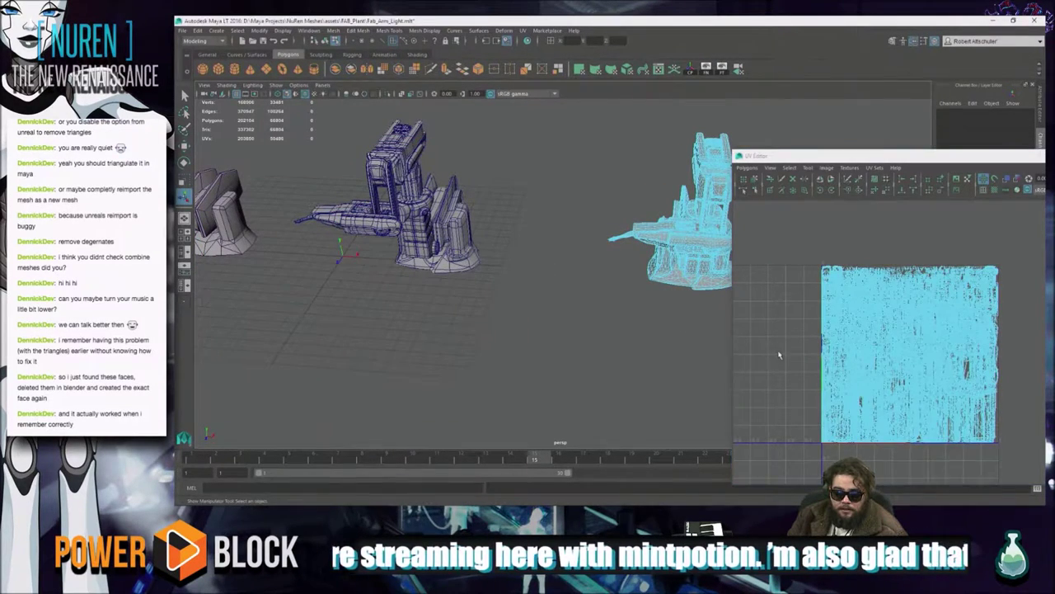
scroll(1044, 371, "up", 5)
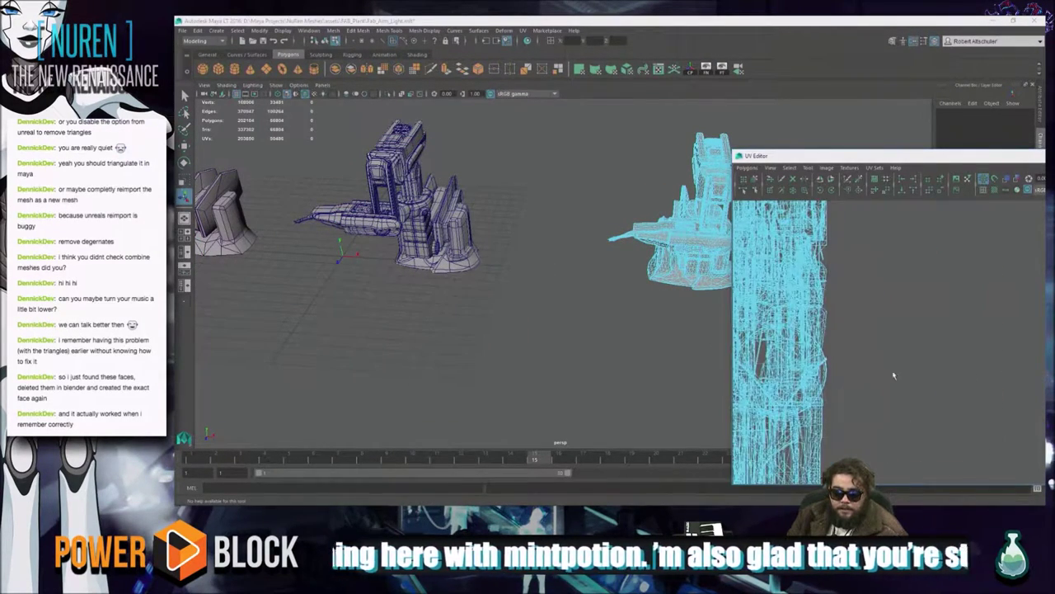
scroll(817, 354, "up", 2)
scroll(817, 355, "down", 3)
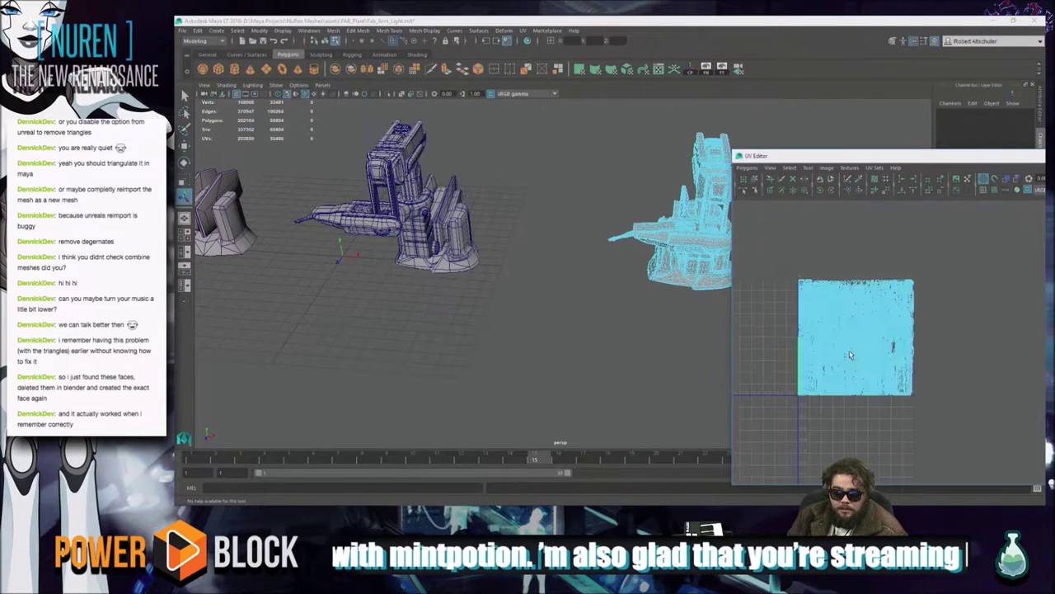
key("F8")
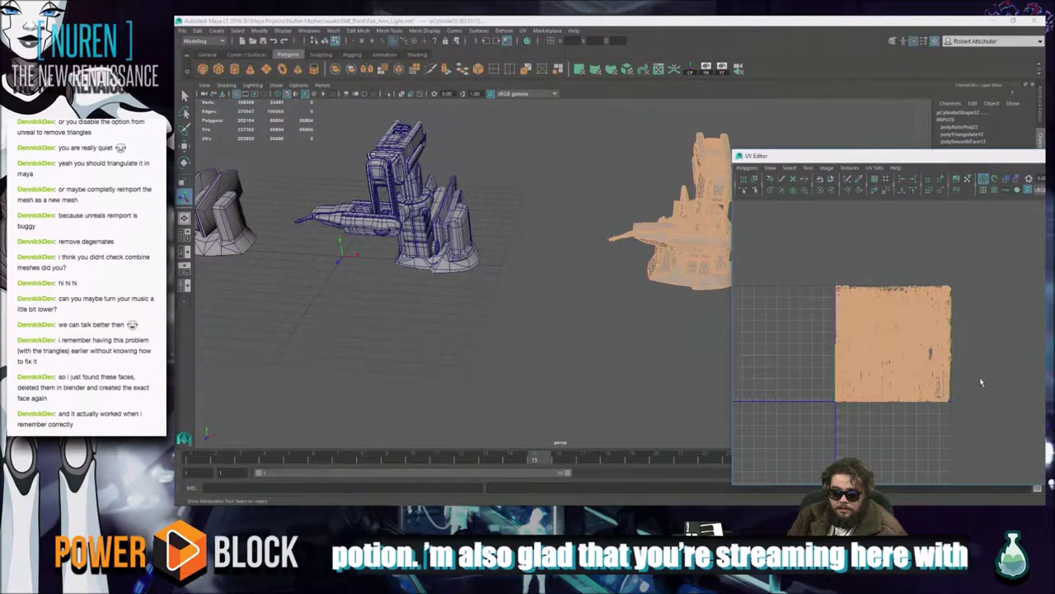
- Pack the arm's UV shells into the unit square with Layout UVs, undoing an unwanted change
right_click_drag(964, 339, 917, 345, "shift")
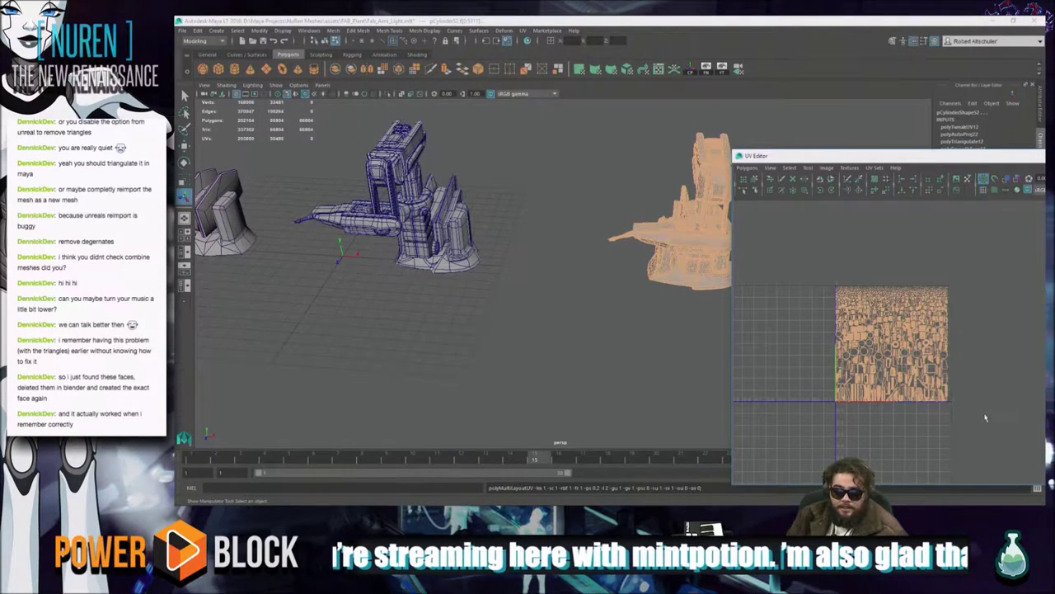
scroll(983, 413, "up", 10)
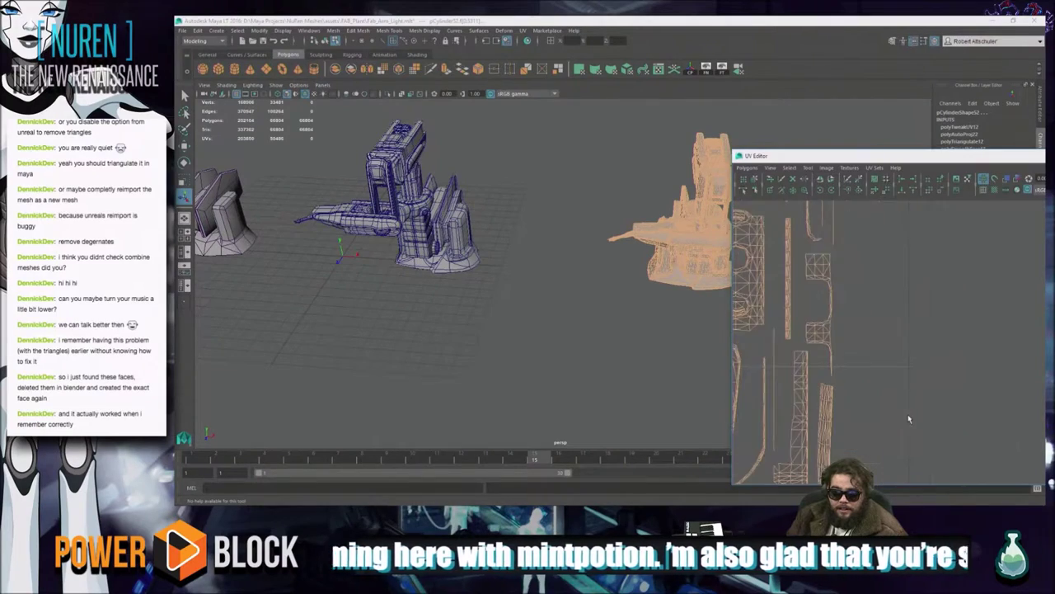
scroll(883, 380, "down", 5)
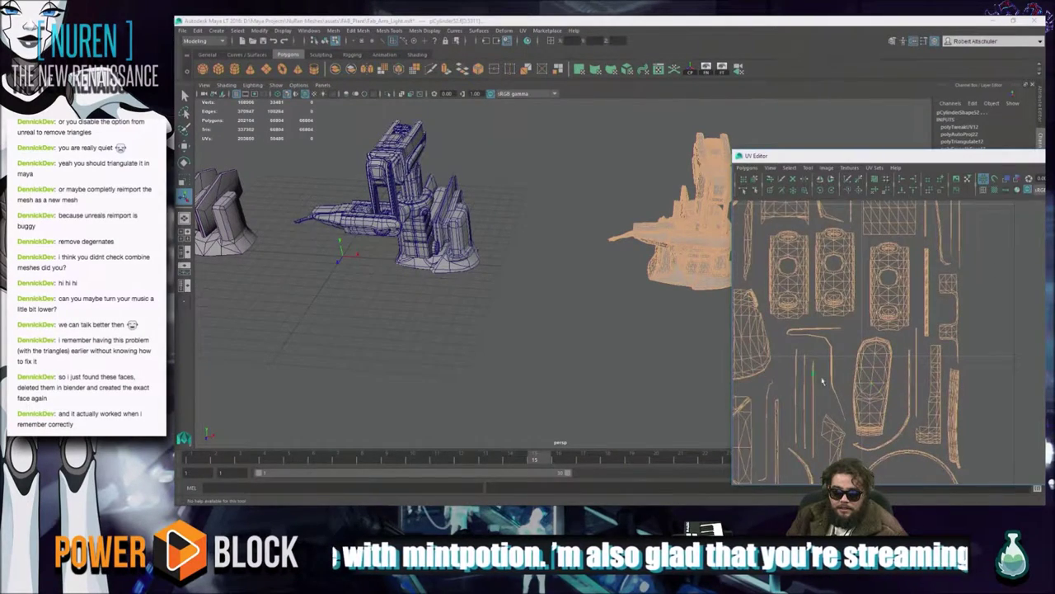
scroll(812, 375, "down", 8)
scroll(912, 395, "up", 3)
scroll(911, 395, "down", 3)
right_click(963, 368, "shift")
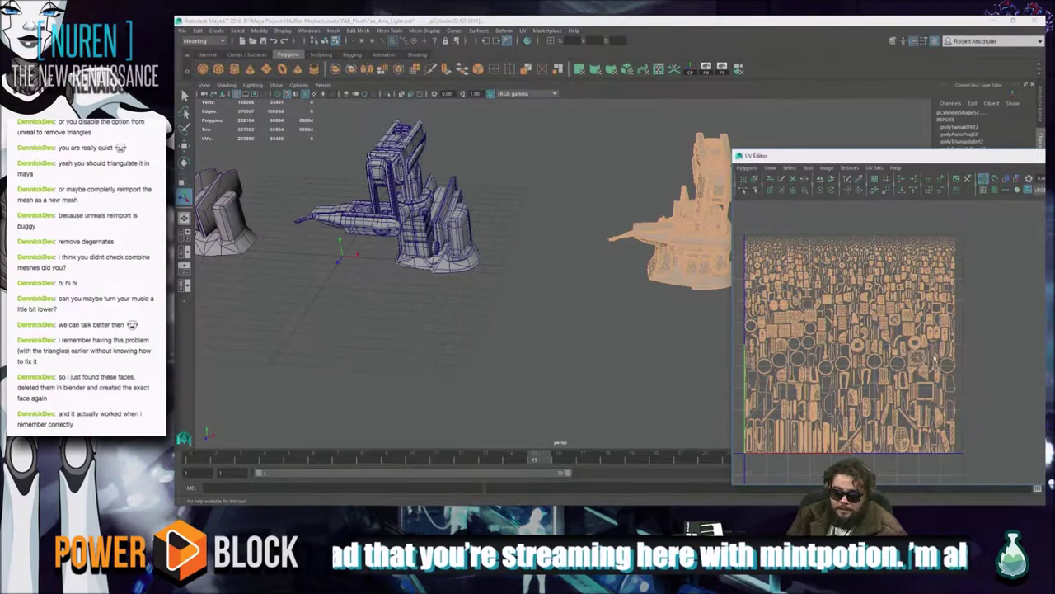
scroll(931, 369, "down", 5)
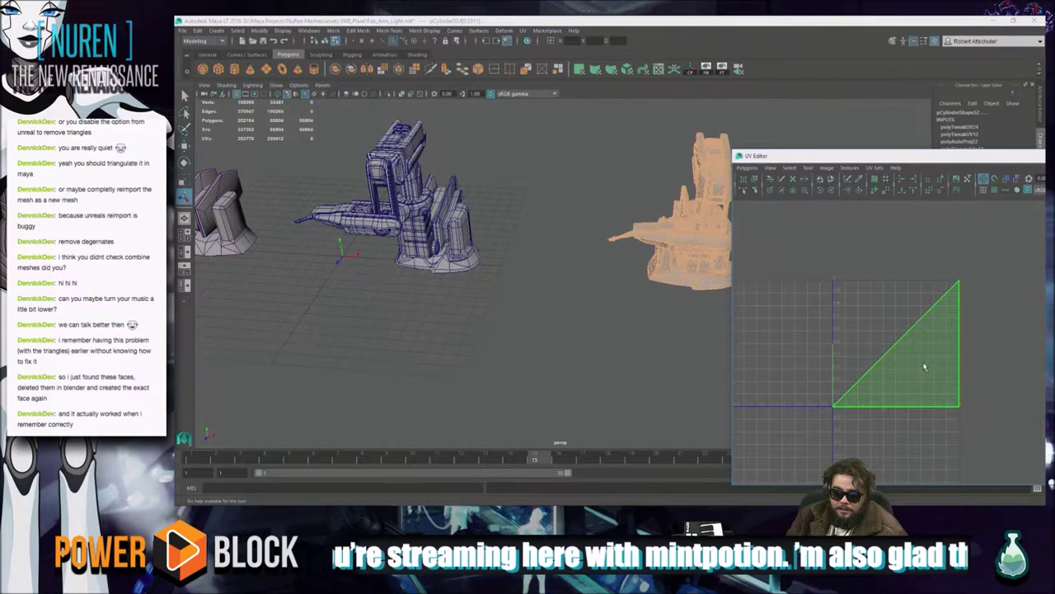
key("ctrl+z")
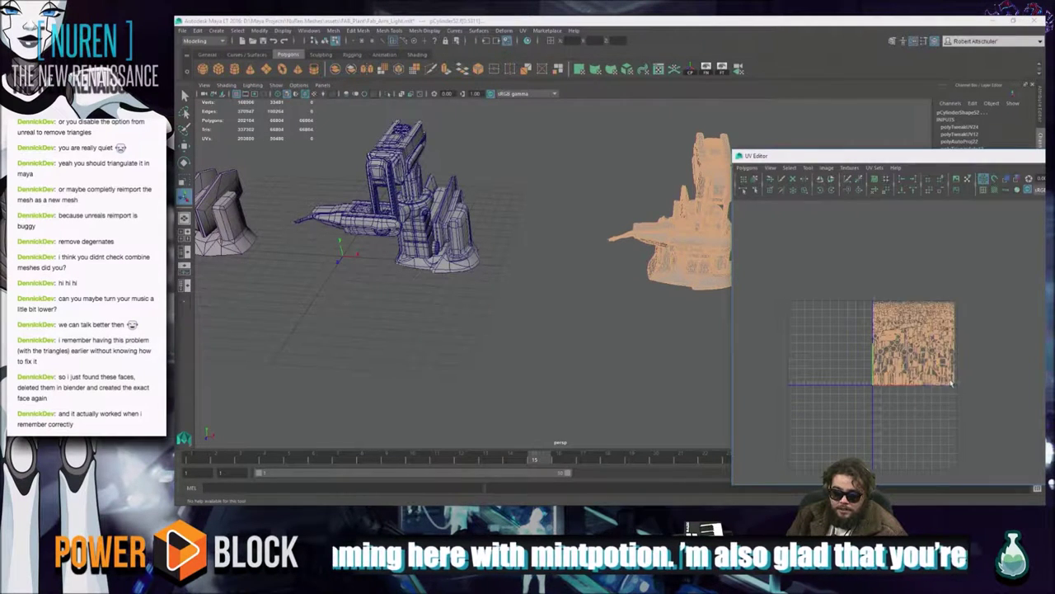
scroll(952, 381, "up", 3)
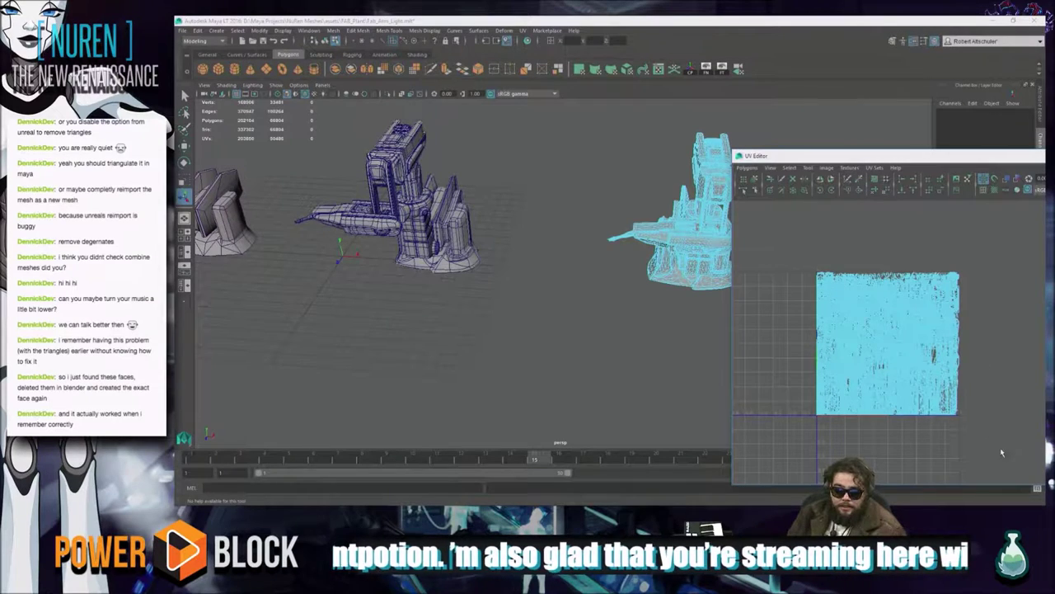
left_click_drag(461, 346, 575, 356, "alt")
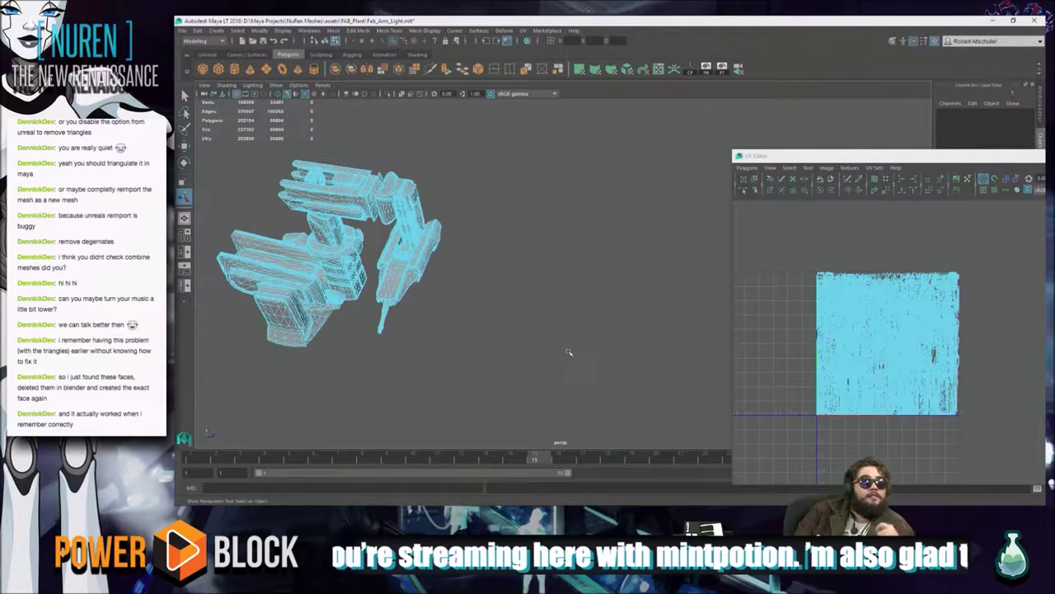
right_click_drag(396, 243, 435, 260)
- Move the UV Editor aside and close it, then marquee-select and deselect the right-hand arm
left_click_drag(435, 260, 594, 247, "alt")
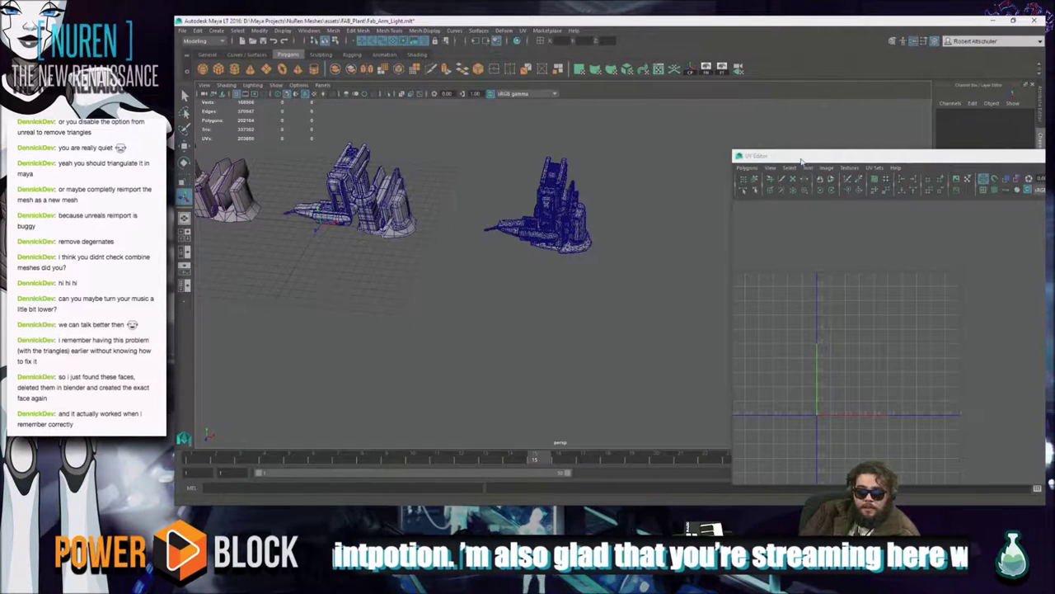
left_click_drag(808, 157, 698, 127)
left_click(884, 108)
left_click_drag(512, 208, 590, 273, "alt")
left_click_drag(649, 186, 438, 315)
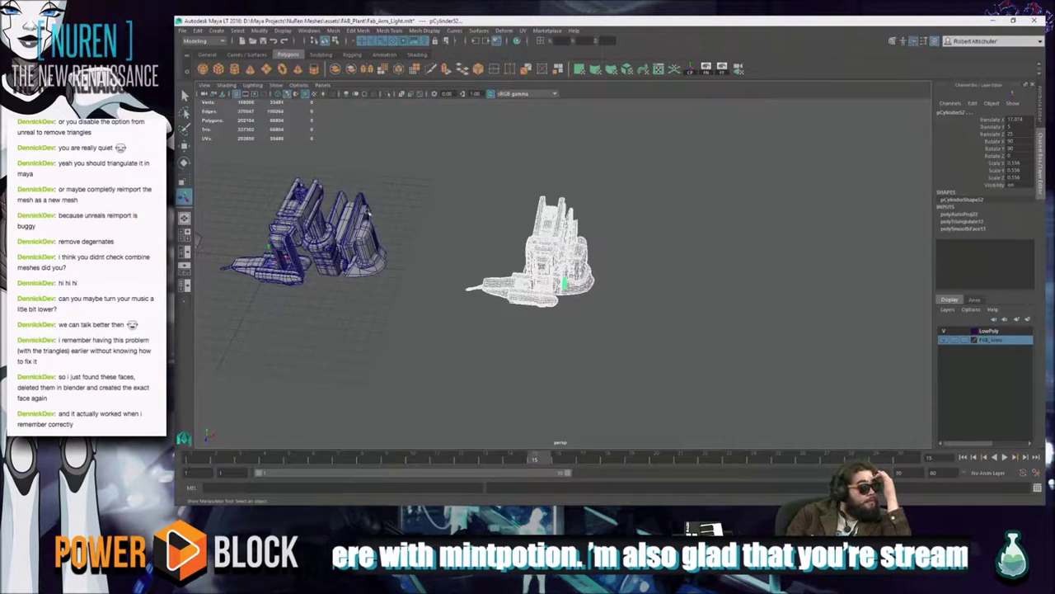
left_click(384, 321)
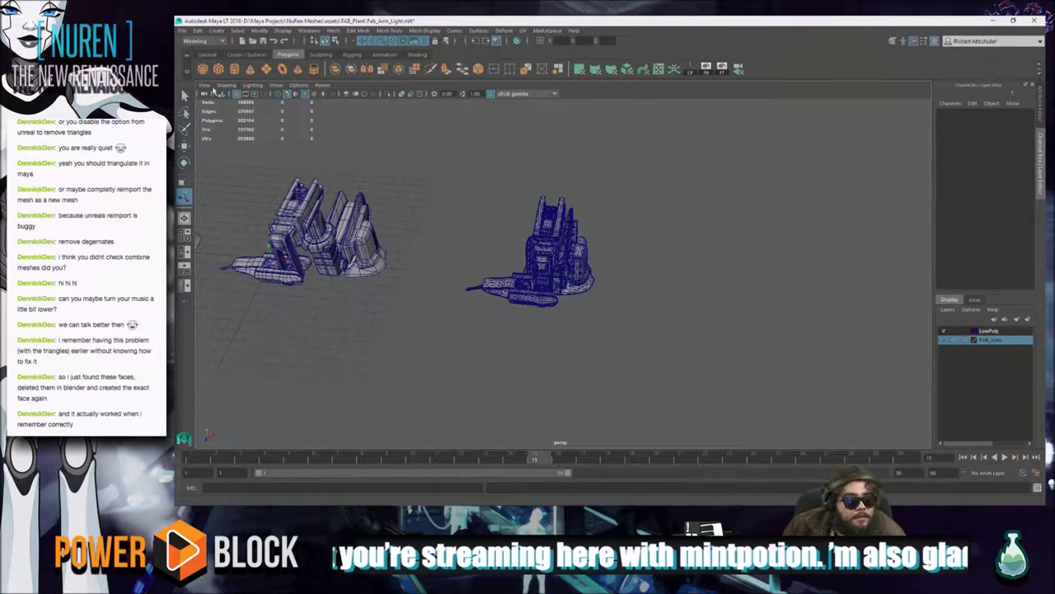
- Inspect the reimported arm in Unreal, then return to Maya and select then clear the right-hand arm
key("alt+Tab")
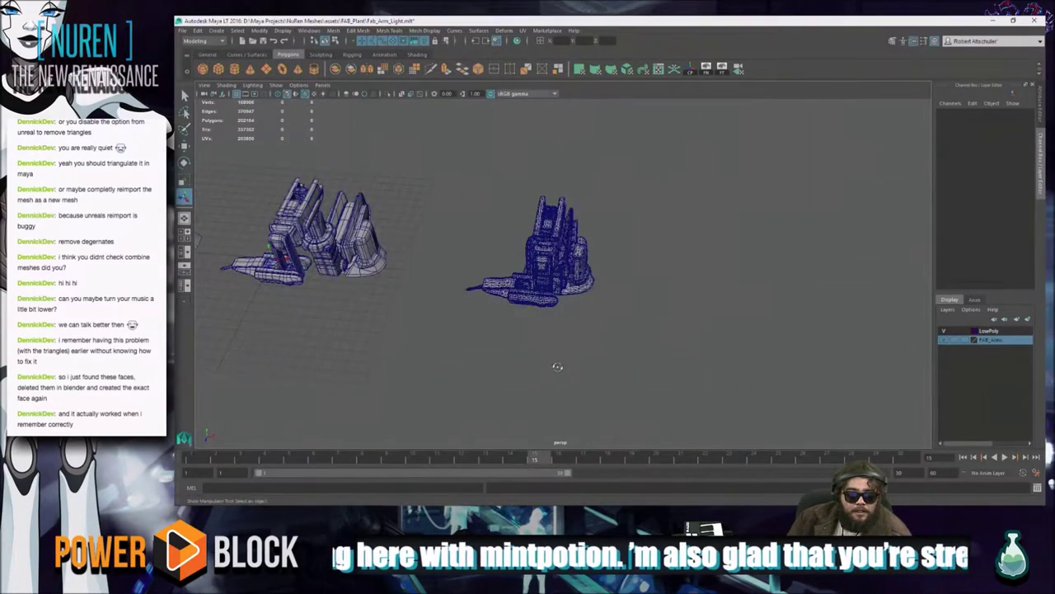
left_click_drag(558, 366, 610, 315, "alt")
key("alt+Tab")
key("alt+Tab")
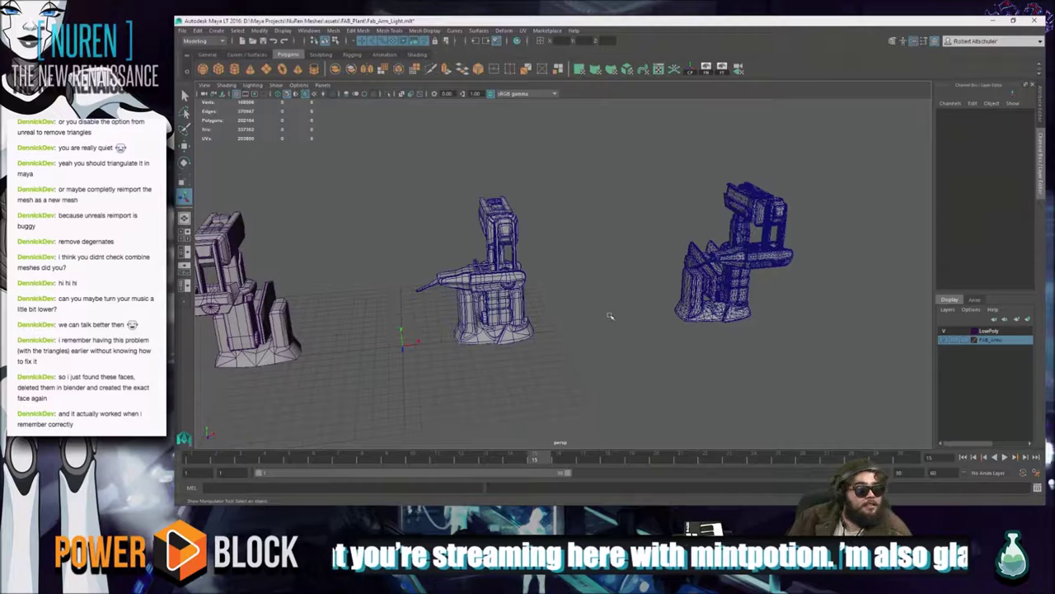
left_click(696, 320)
left_click(702, 342)
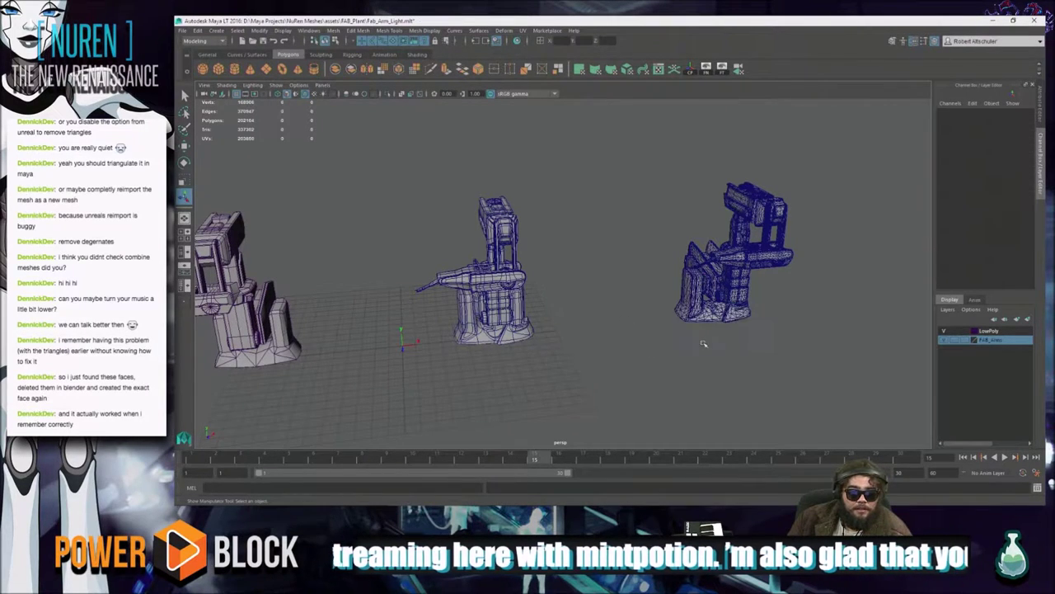
left_click_drag(663, 344, 643, 344, "alt")
- Check the Unreal mesh editor again, then marquee-select the right-hand arm mesh in Maya
key("alt+Tab")
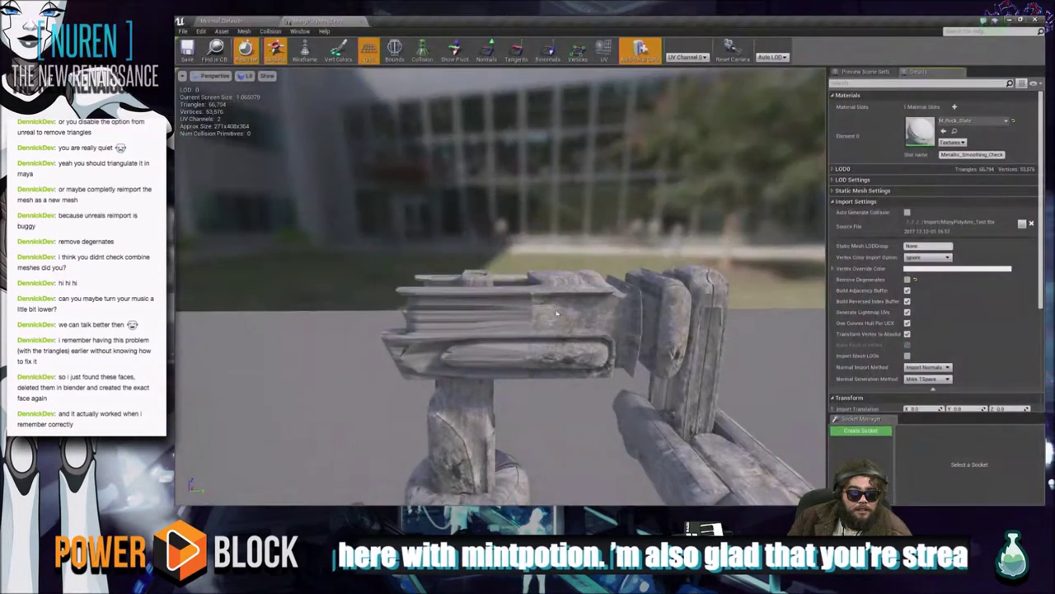
scroll(500, 287, "down", 10)
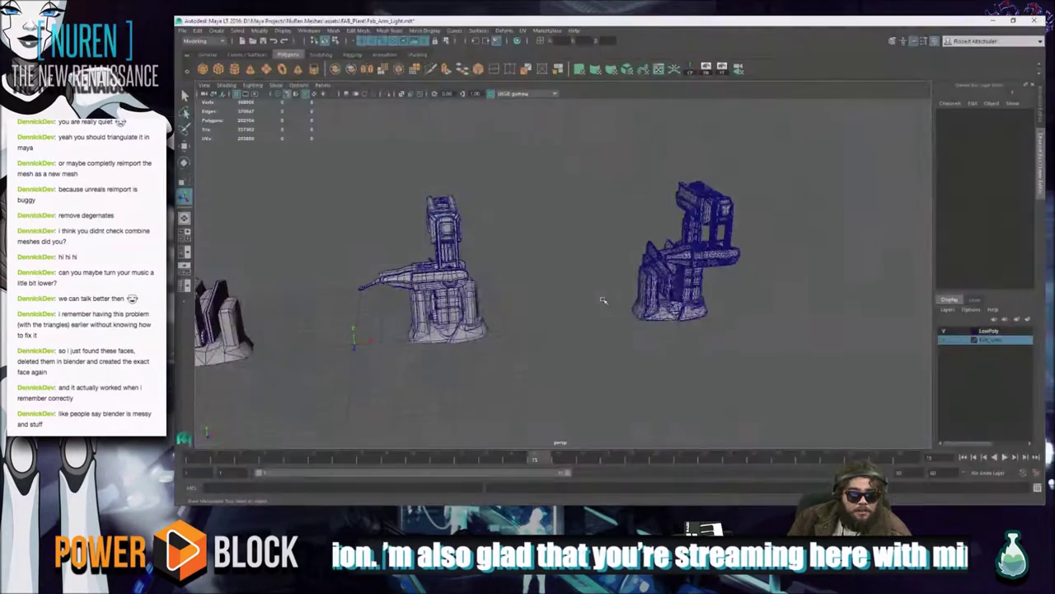
key("alt+Tab")
left_click_drag(757, 141, 588, 324)
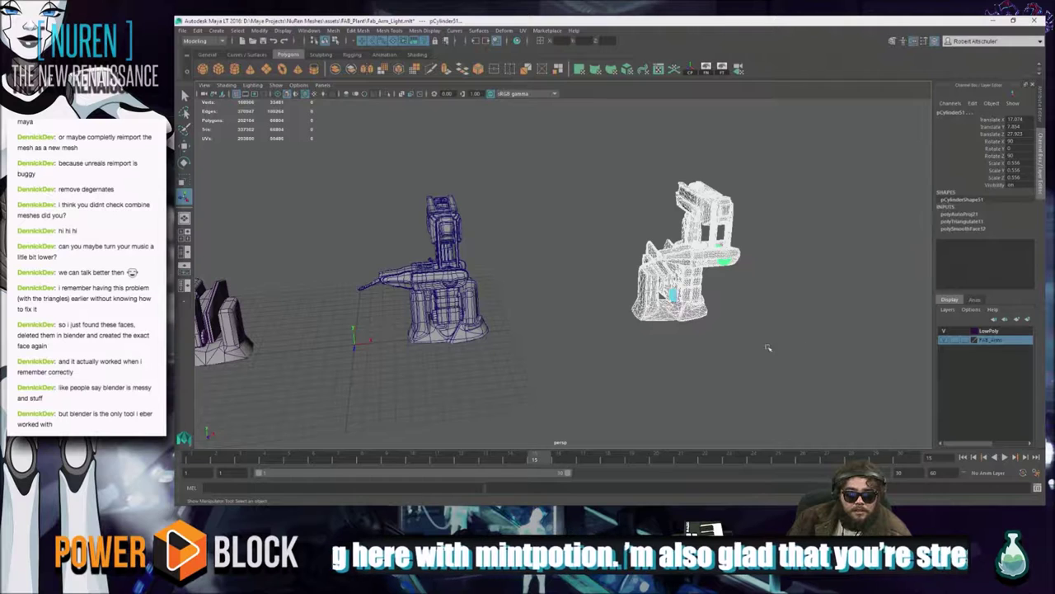
key("F11")
left_click_drag(772, 145, 559, 420)
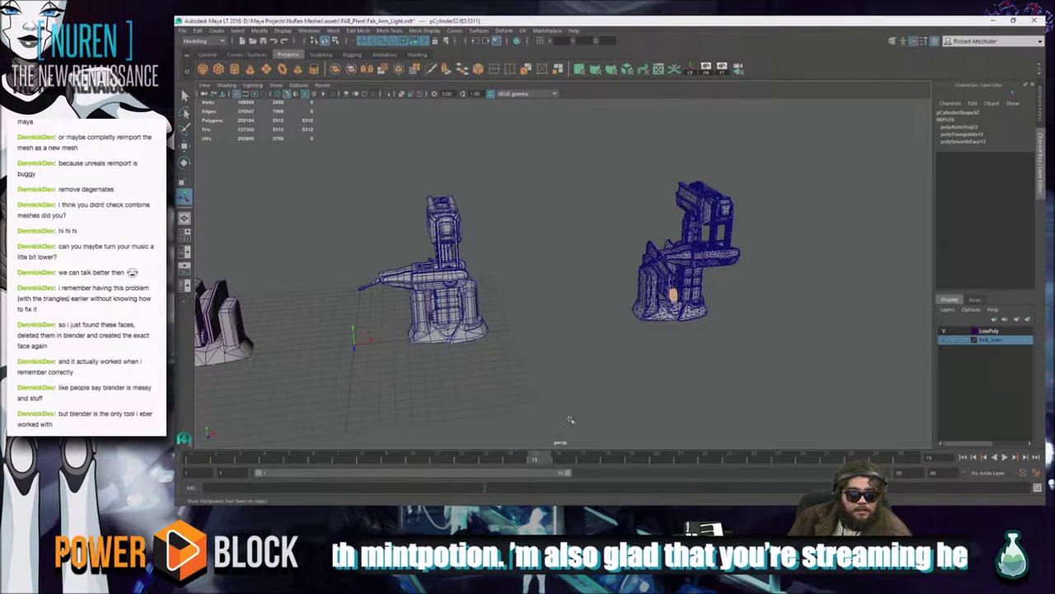
left_click(609, 385)
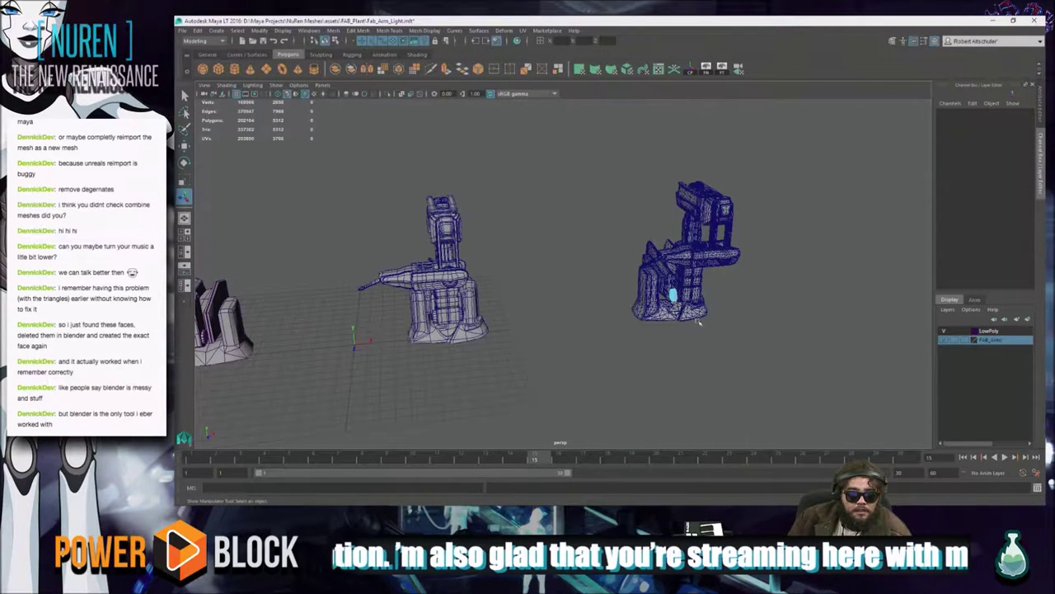
left_click(696, 317)
right_click_drag(695, 264, 733, 264)
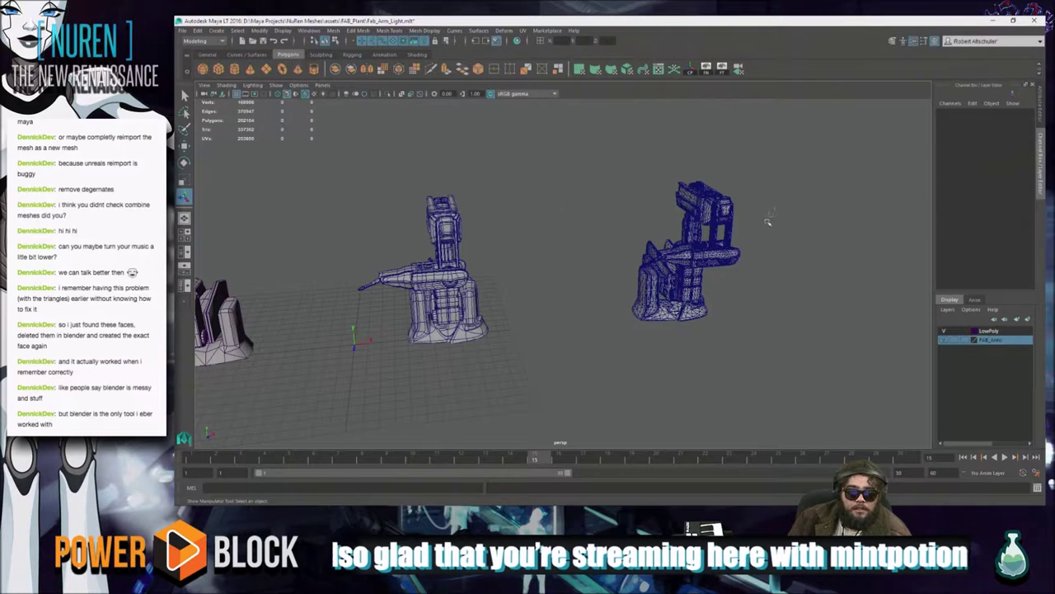
key("F8")
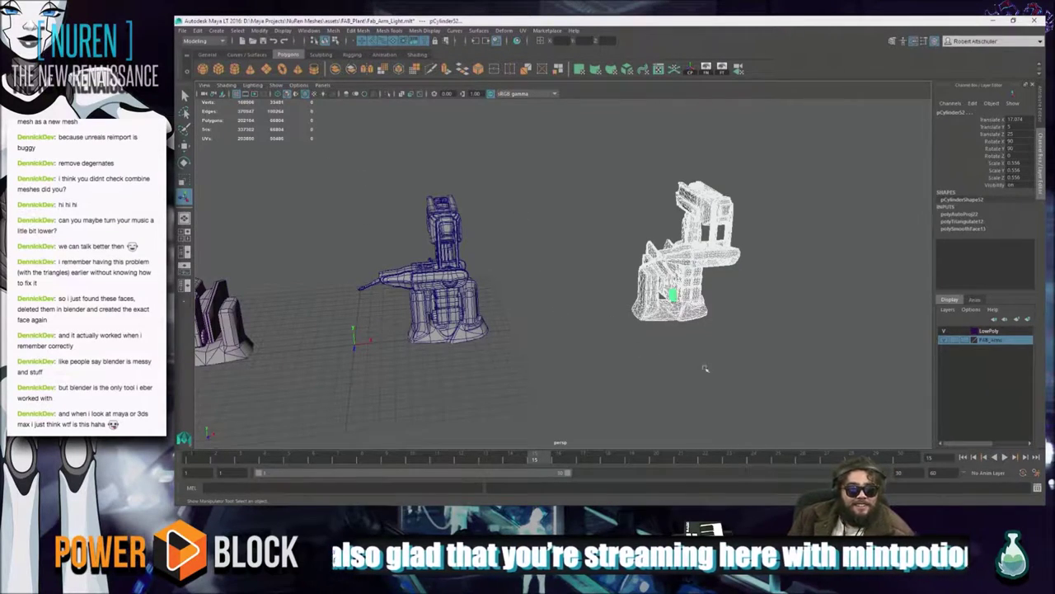
mouse_move(750, 369)
left_mouse_down("alt")
mouse_move(550, 381)
mouse_move(679, 402)
mouse_move(768, 380)
left_mouse_up("alt")
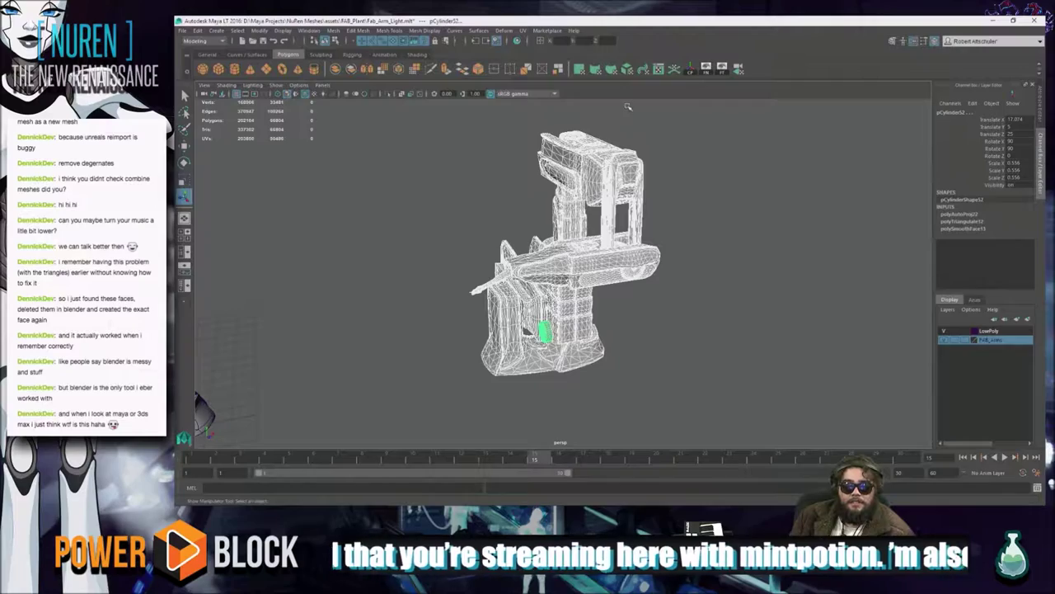
left_click_drag(626, 126, 569, 219, "alt")
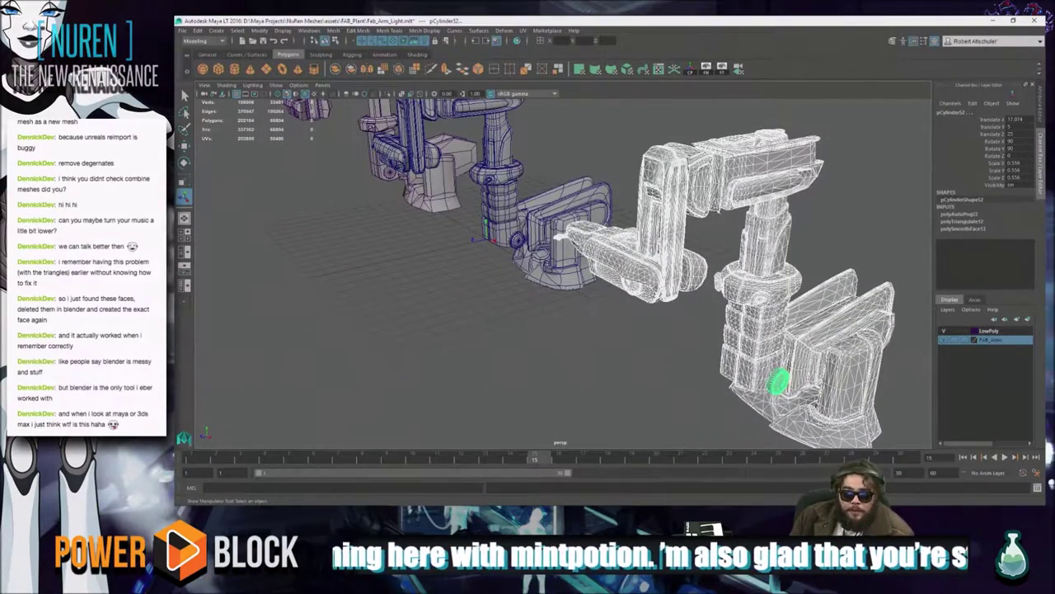
left_click_drag(560, 237, 518, 265, "alt")
mouse_move(462, 264)
left_mouse_down("alt")
mouse_move(522, 264)
mouse_move(538, 227)
mouse_move(466, 245)
left_mouse_up("alt")
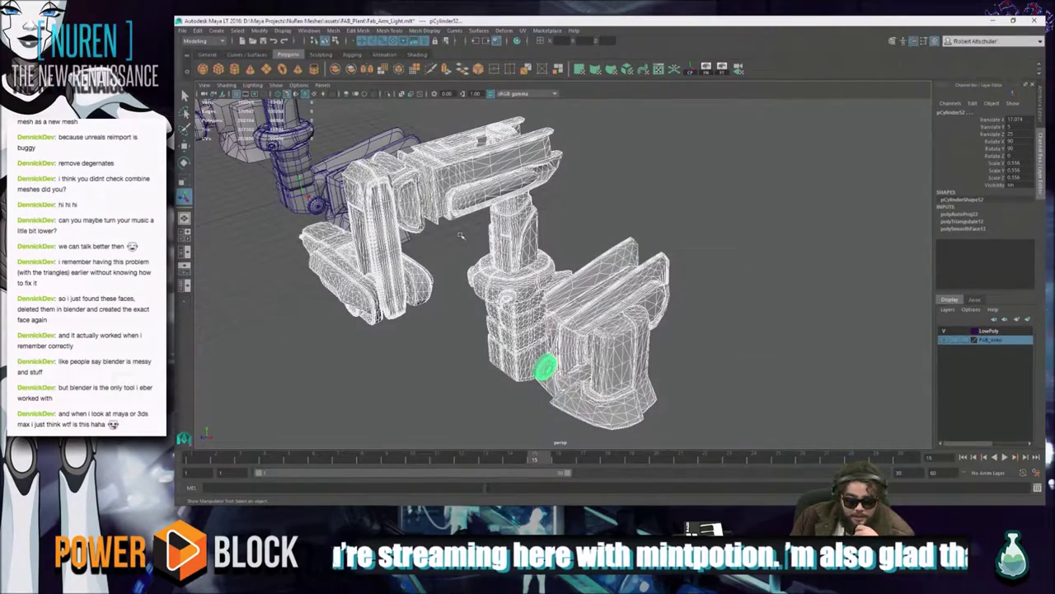
left_click_drag(466, 246, 602, 221, "alt")
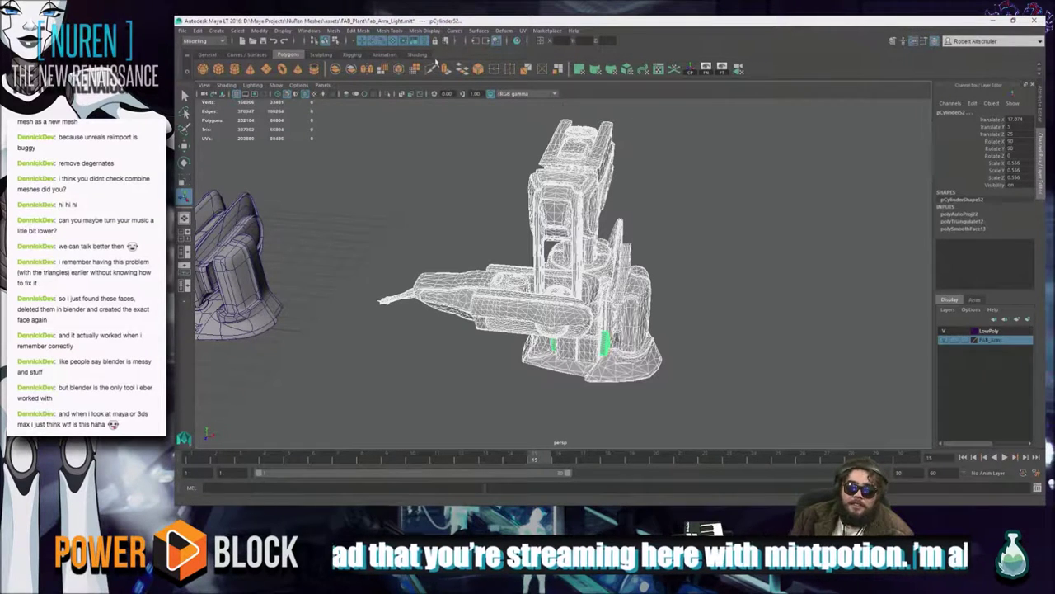
- Export the selected arm as FBX, replacing the existing ManyPolyArm_Test.fbx
left_click(182, 30)
mouse_move(251, 160)
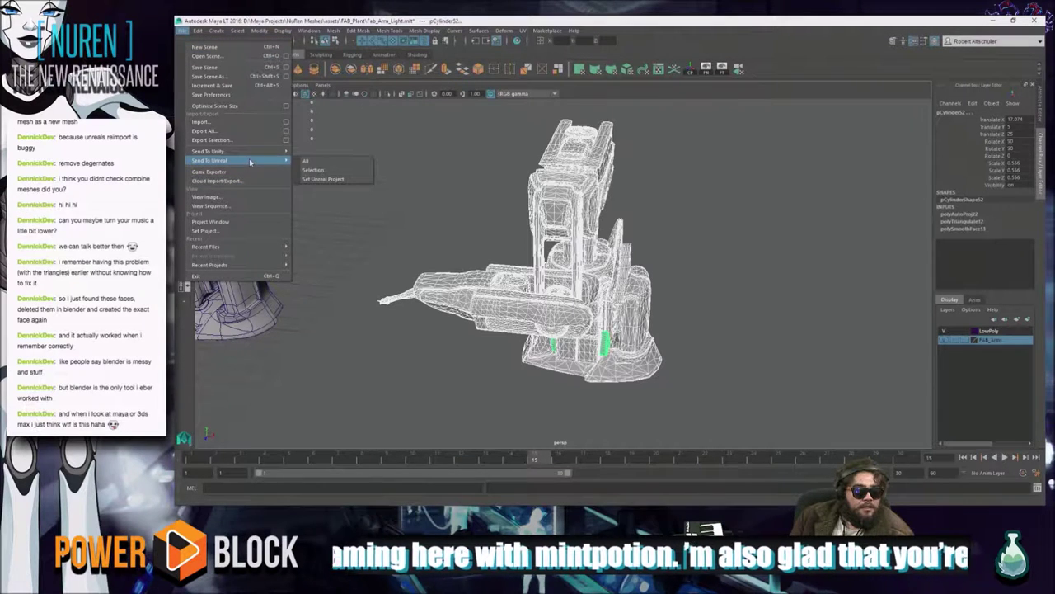
left_click(323, 163)
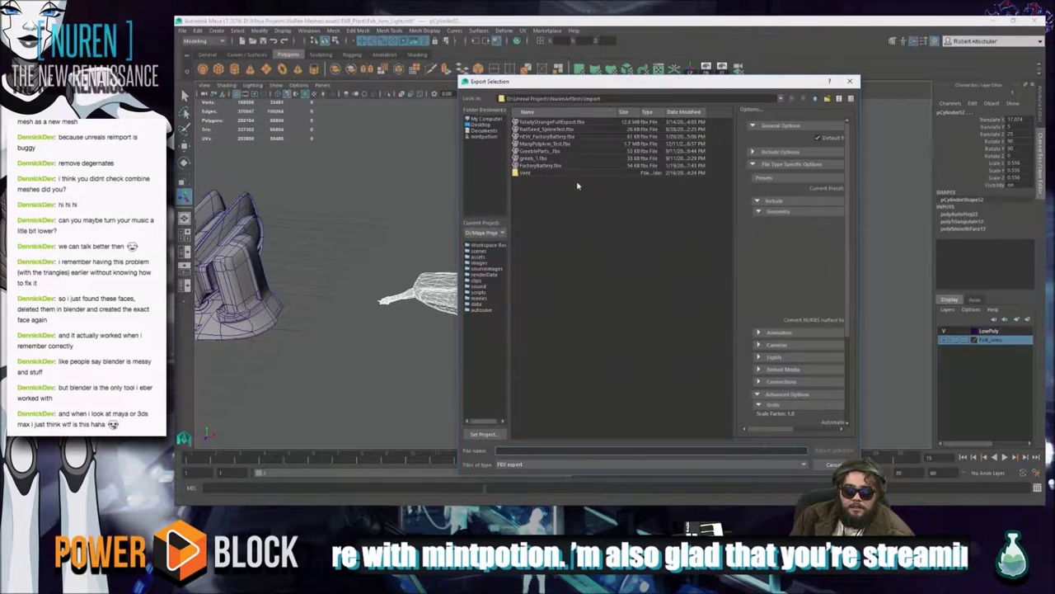
left_click(544, 144)
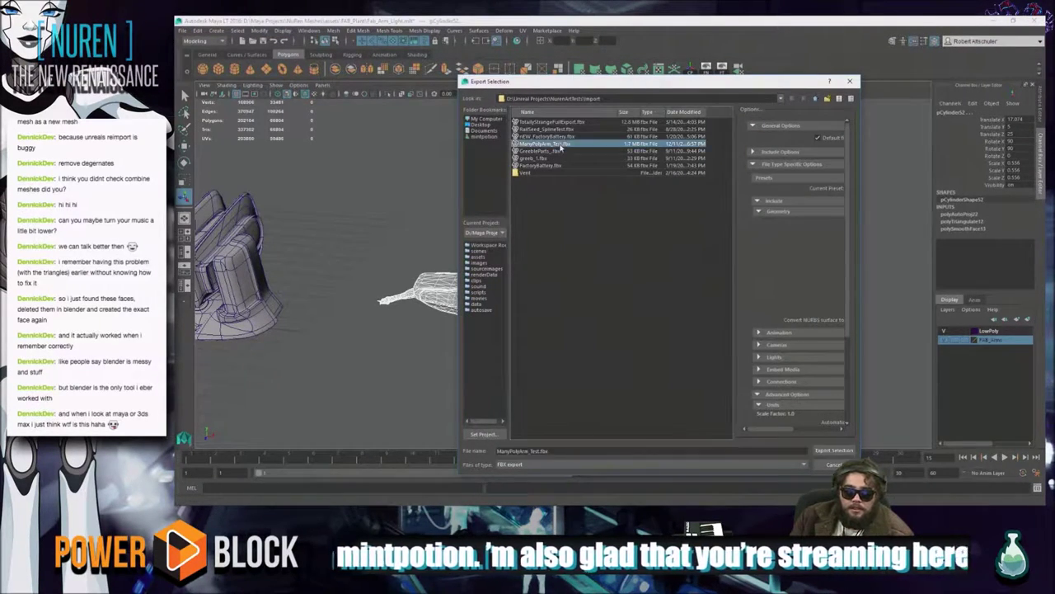
left_click(834, 450)
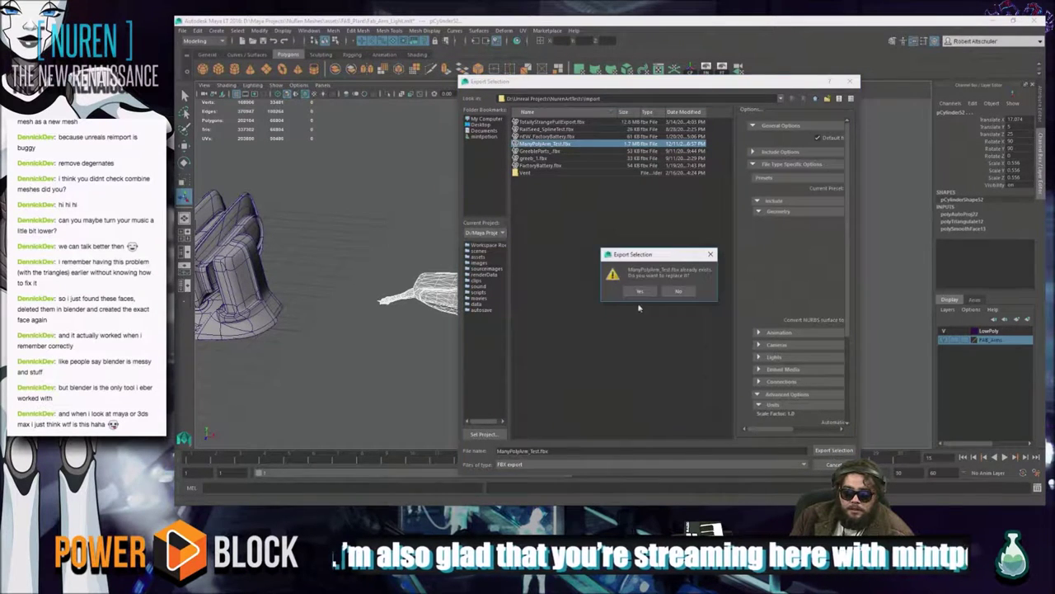
left_click(641, 292)
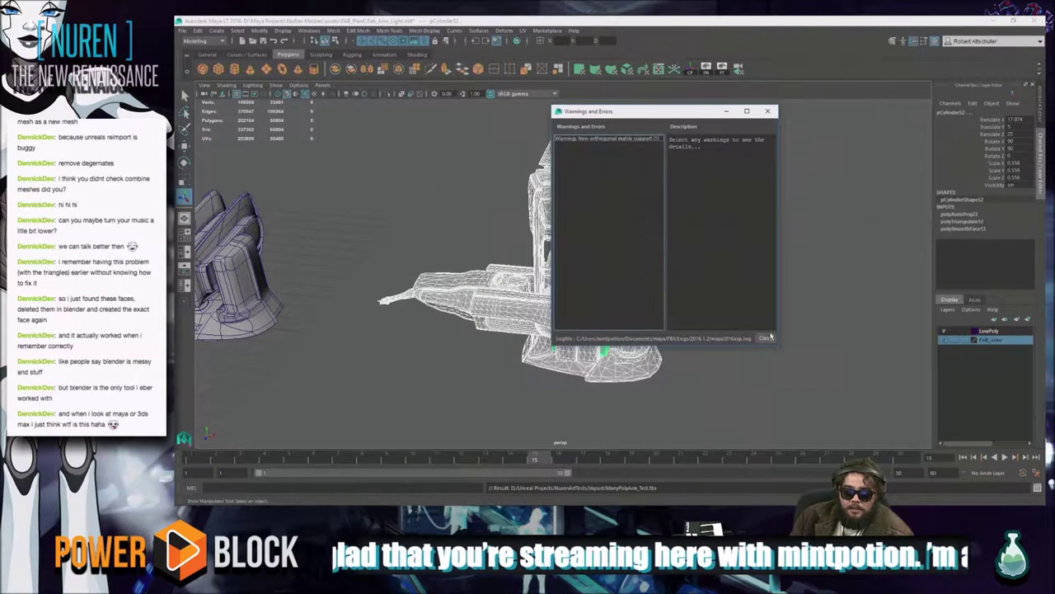
left_click(765, 339)
- Switch to Unreal Engine and return from the mesh editor to the main level editor
key("alt+Tab")
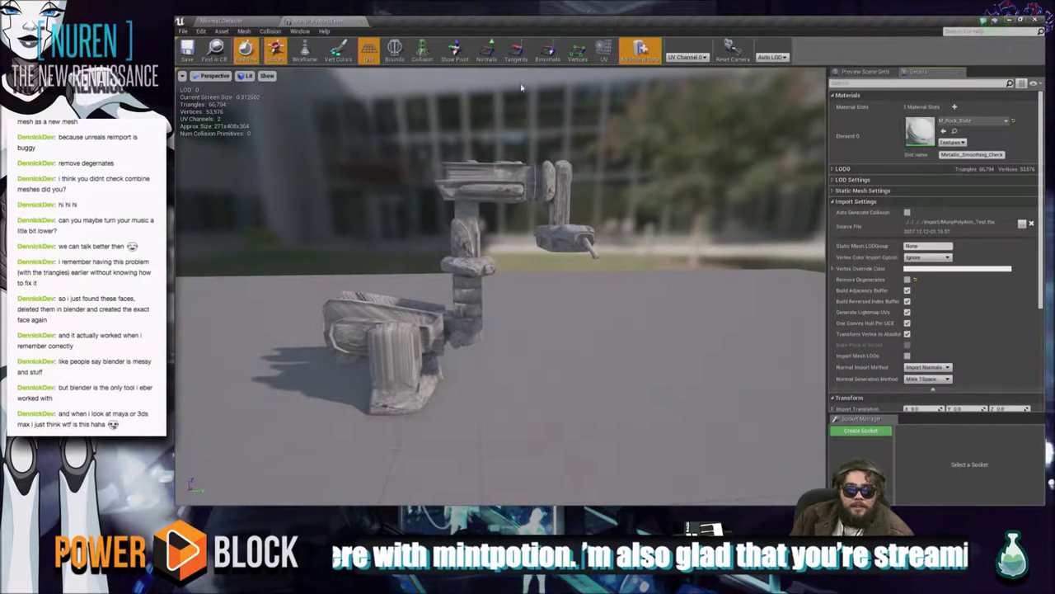
left_click(223, 31)
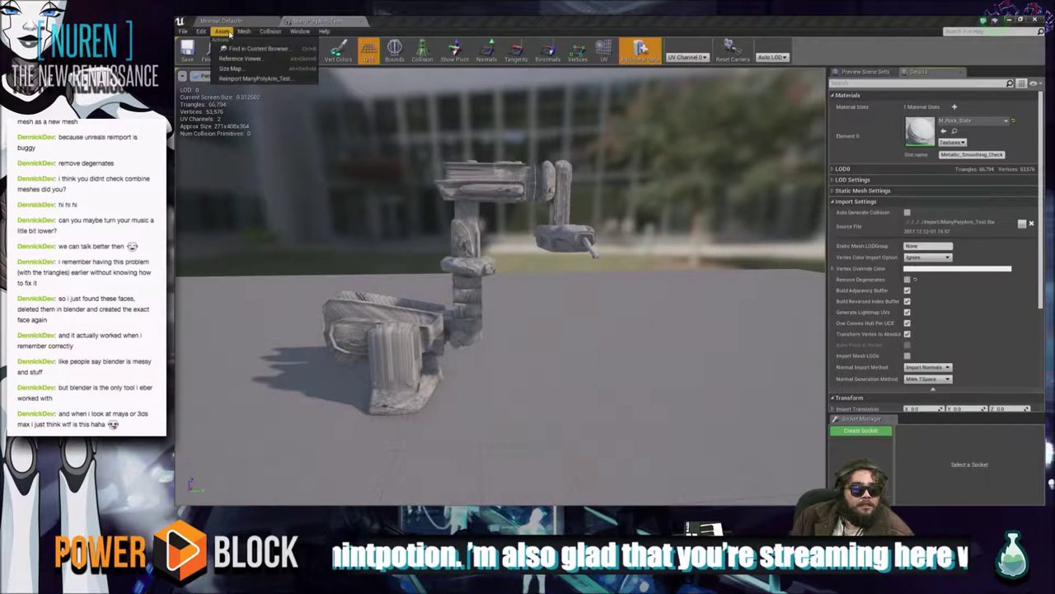
mouse_move(183, 32)
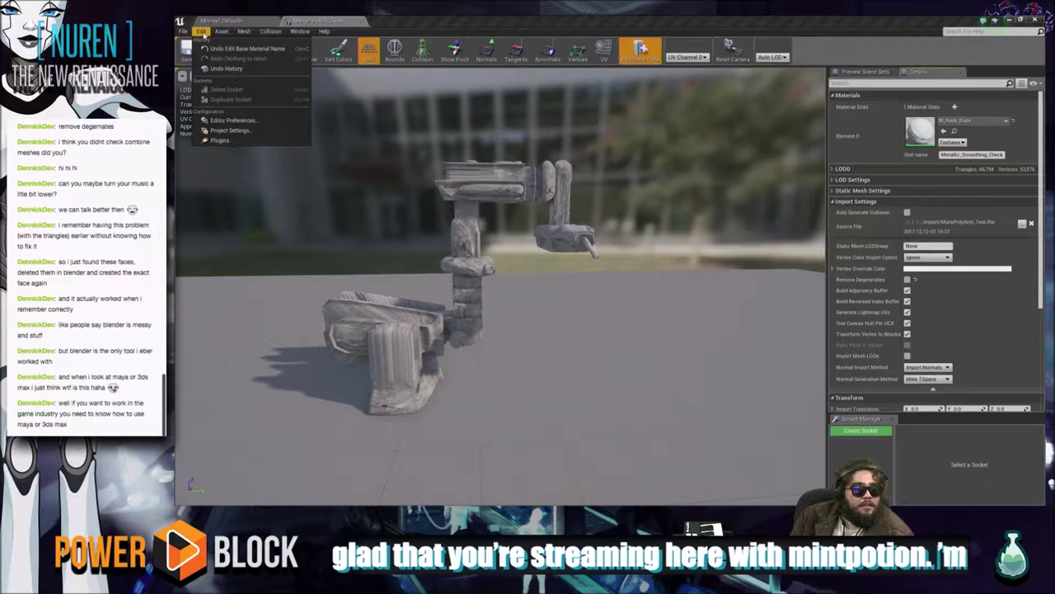
left_click(293, 44)
left_click(293, 33)
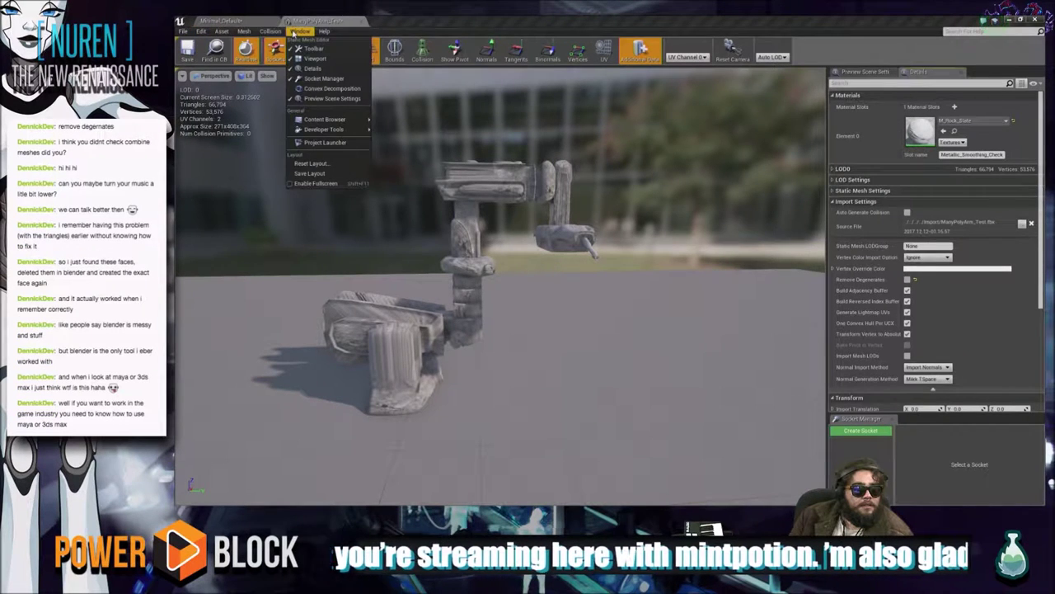
mouse_move(330, 33)
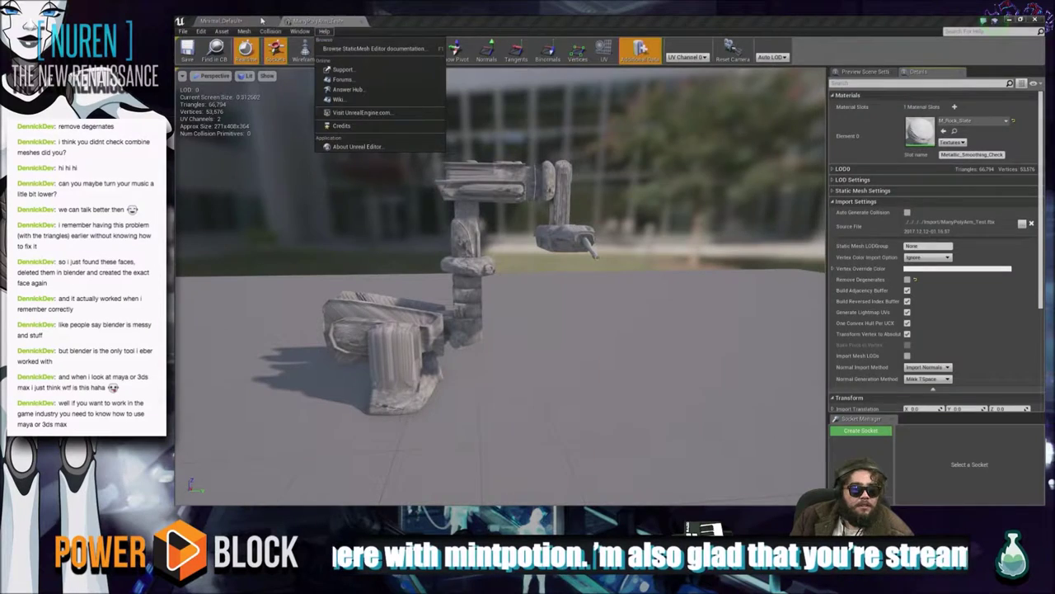
left_click(272, 23)
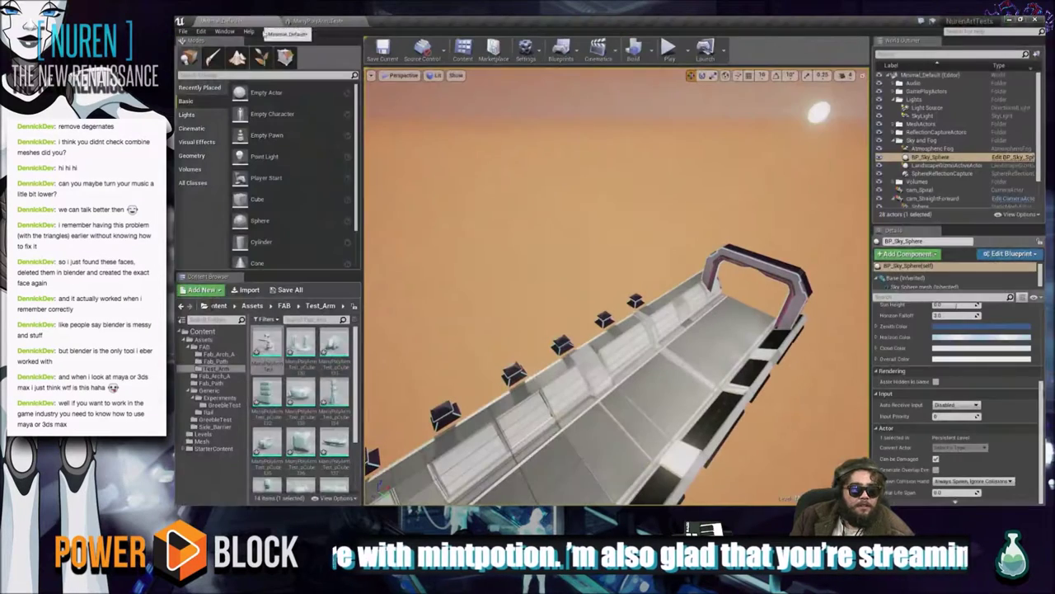
- Reimport the ManyPolyArm_Test asset from the updated FBX in the Content Browser
right_click(275, 340)
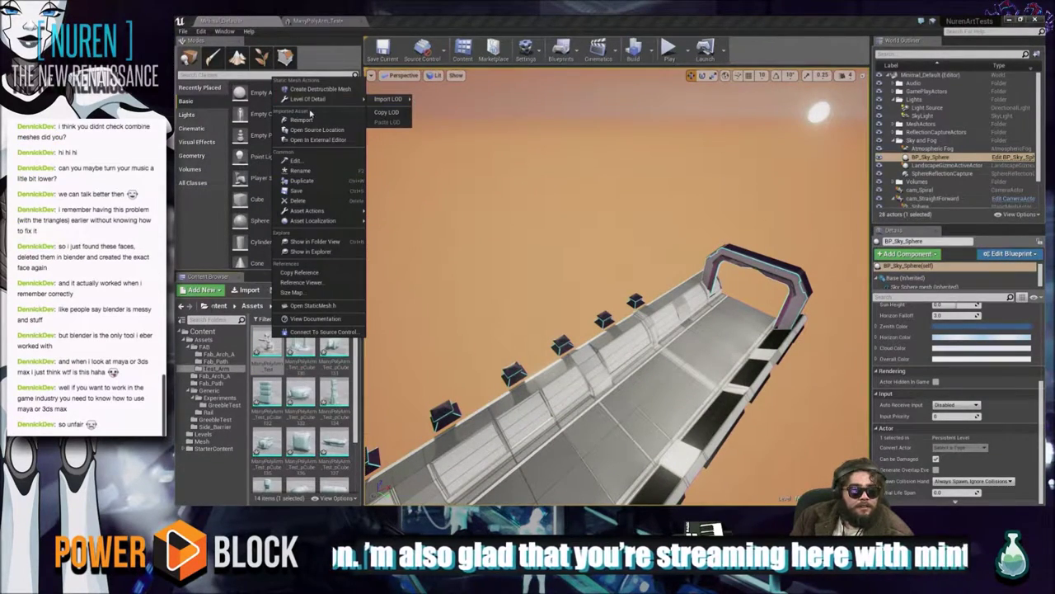
left_click(310, 120)
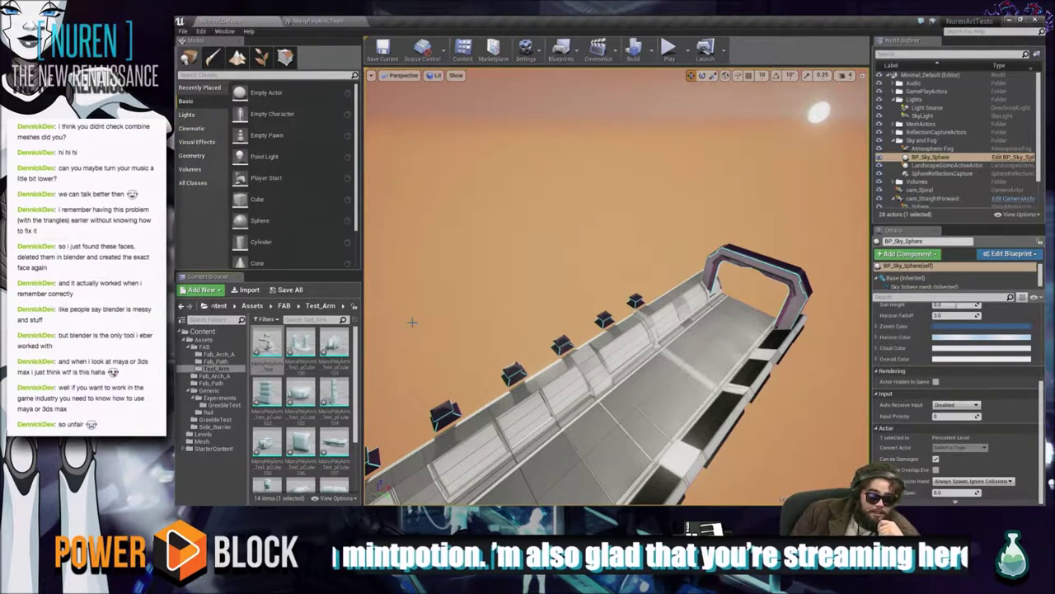
key("alt+Tab")
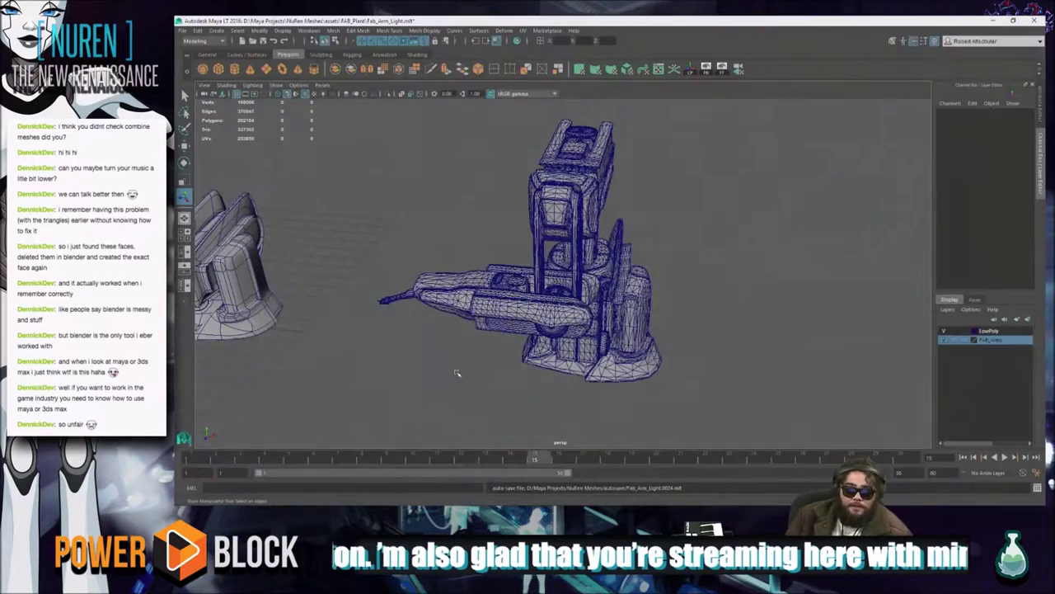
key("alt+Tab")
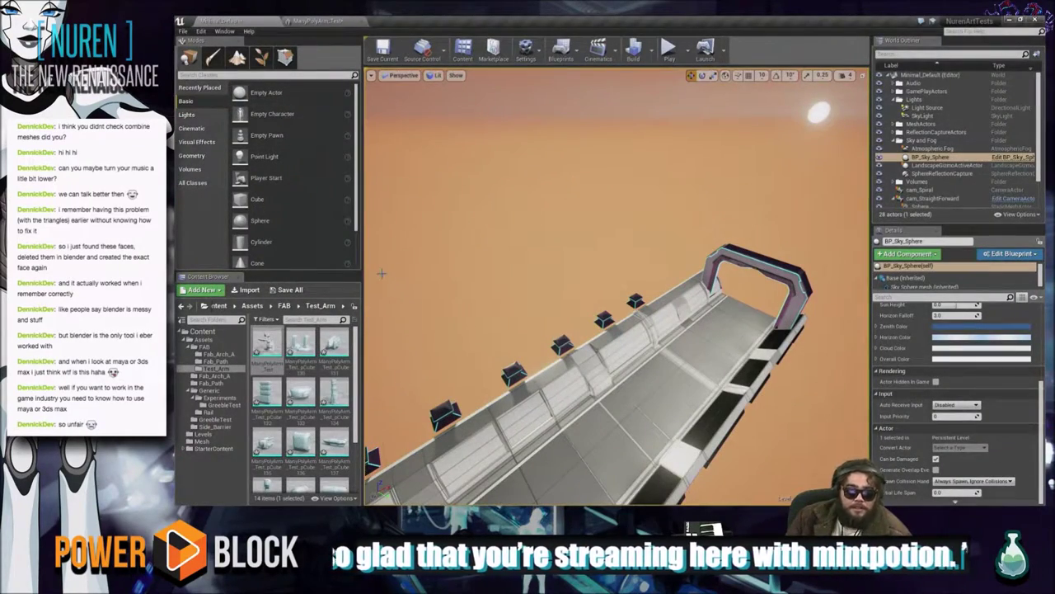
- Inspect the reimported arm in its Static Mesh Editor, then go back to Maya LT
left_click(319, 22)
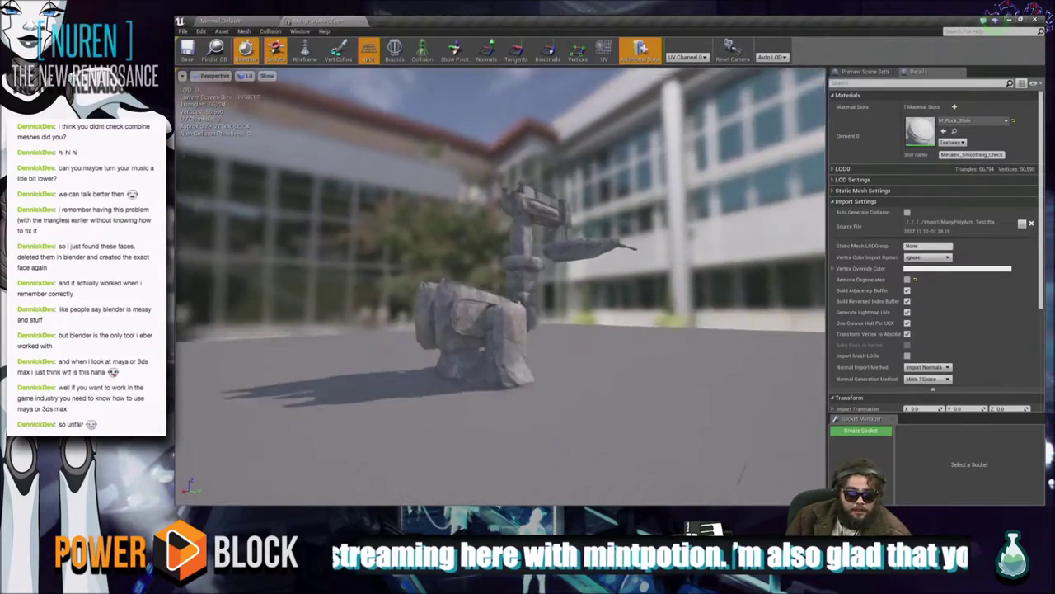
left_click_drag(499, 286, 471, 390)
key("alt+Tab")
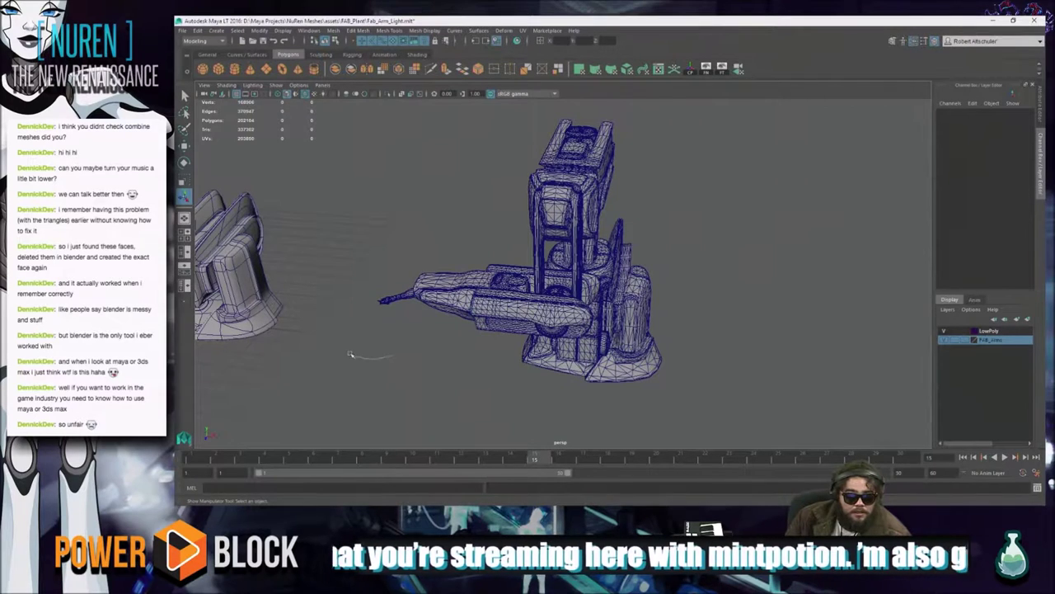
- Show the arms shaded with Wireframe on Shaded turned off
key("6")
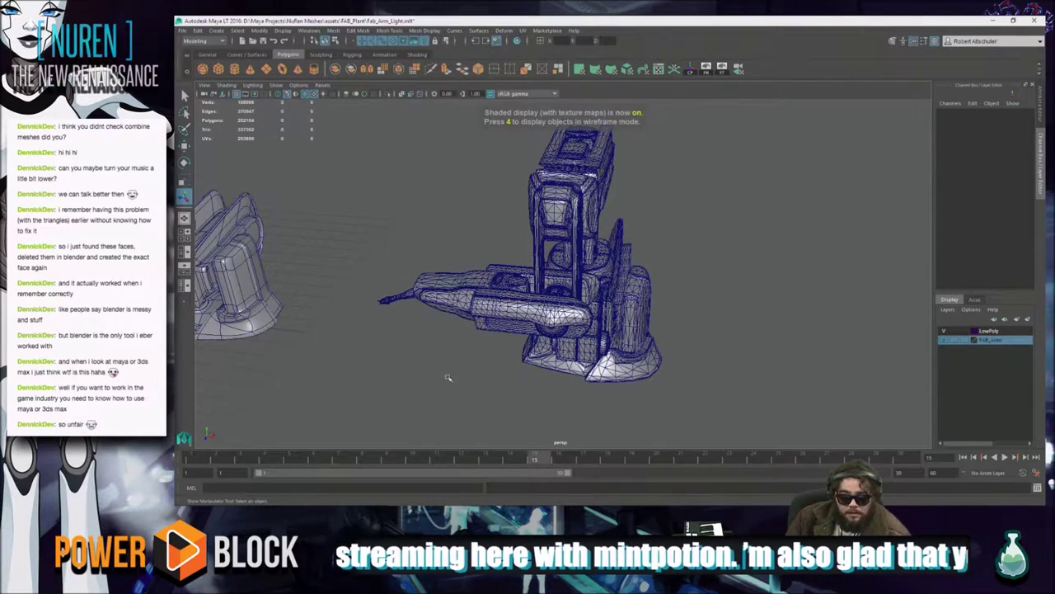
scroll(441, 377, "down", 2)
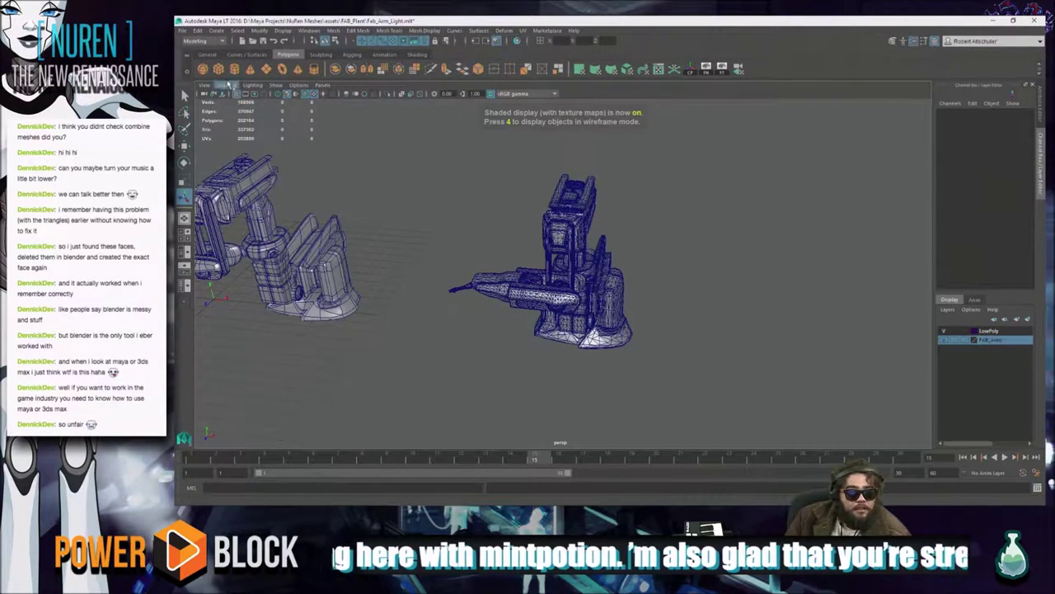
left_click(226, 85)
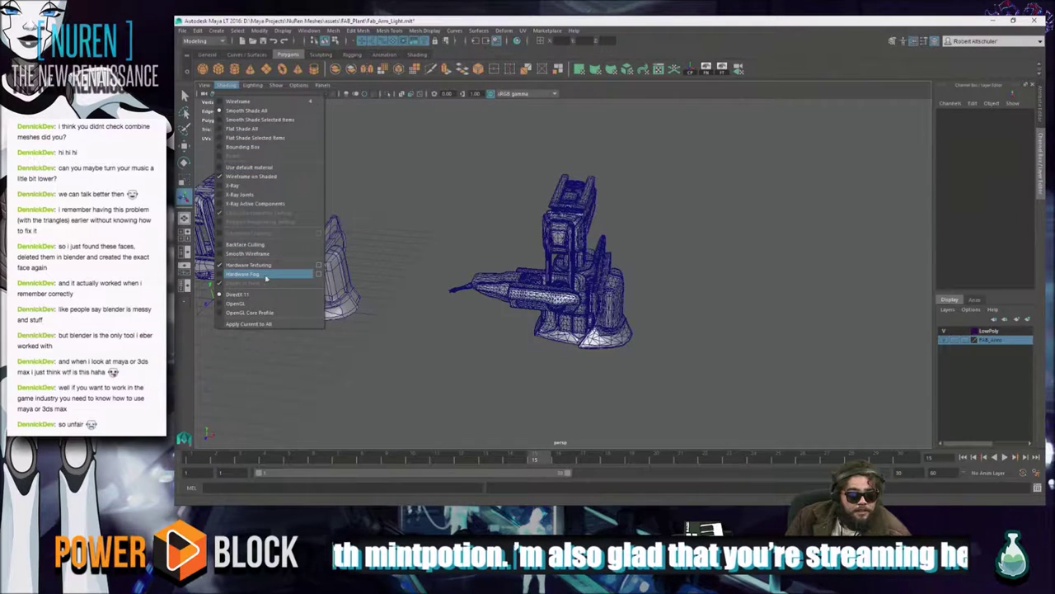
left_click(264, 176)
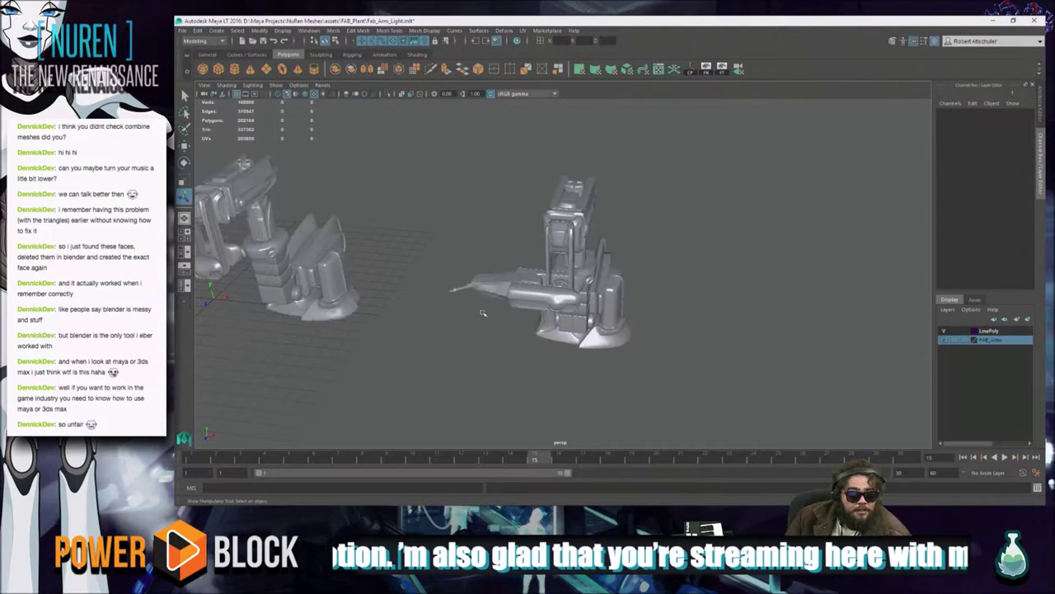
- Marquee-select the robot arm on the right and delete it
key("ctrl+shift+a")
left_click(417, 337)
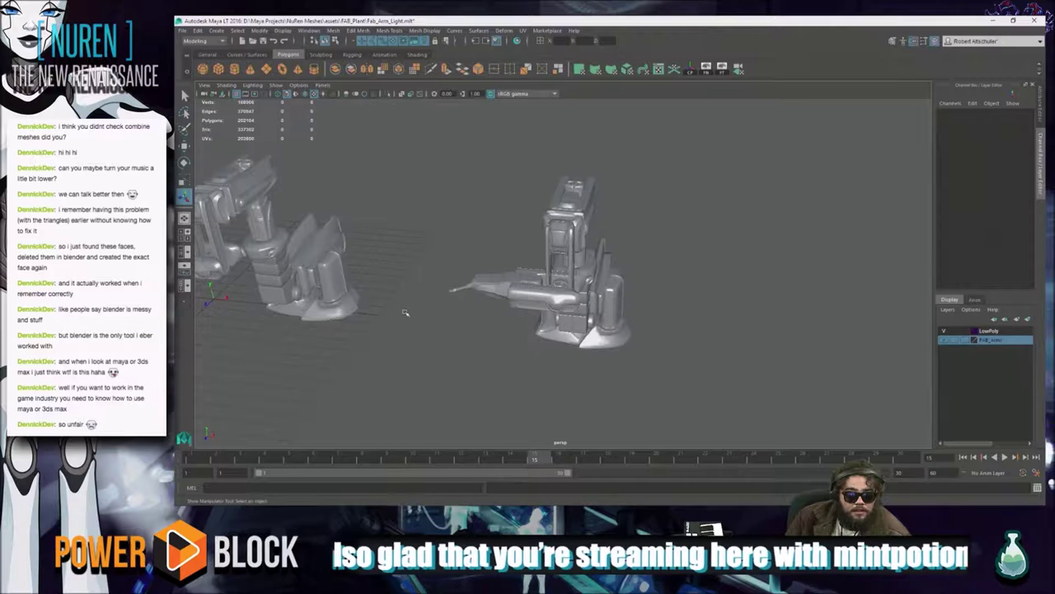
left_click_drag(414, 312, 577, 320, "alt")
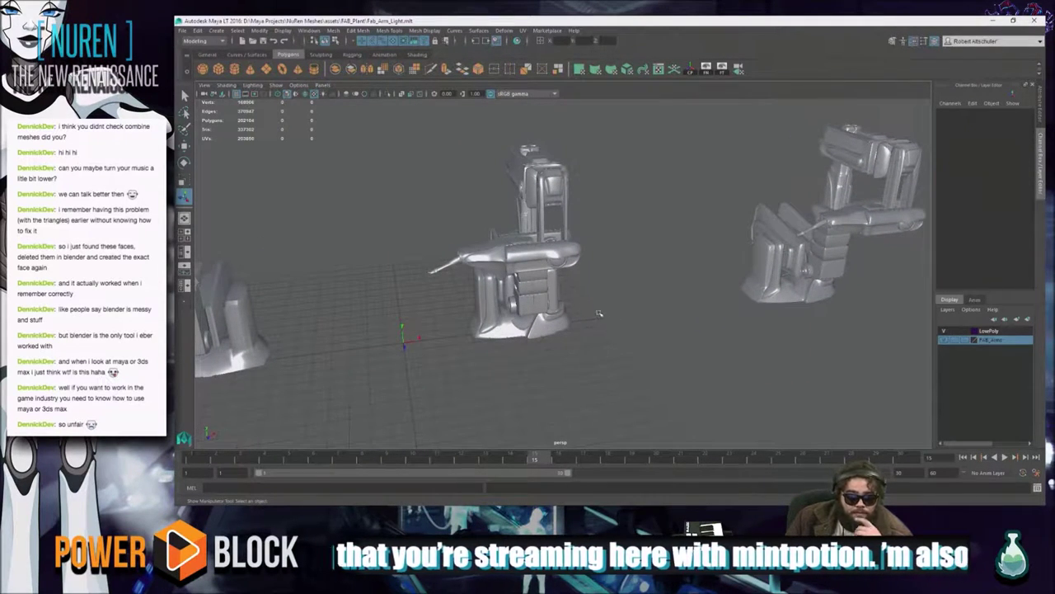
left_click(767, 258)
left_click(639, 273)
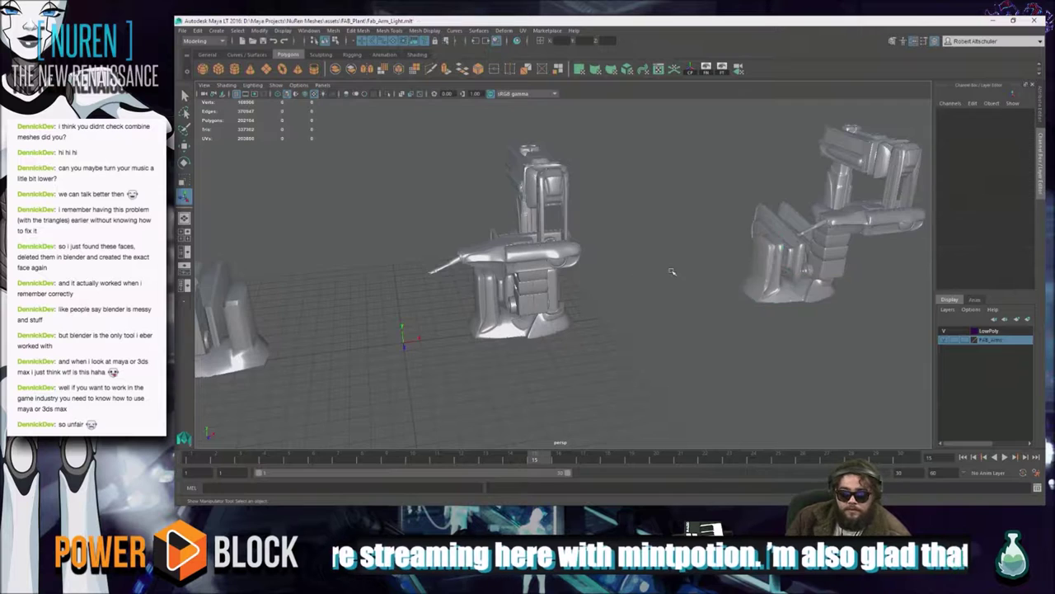
left_click_drag(640, 273, 601, 299, "alt")
left_click_drag(589, 156, 805, 387)
key("Delete")
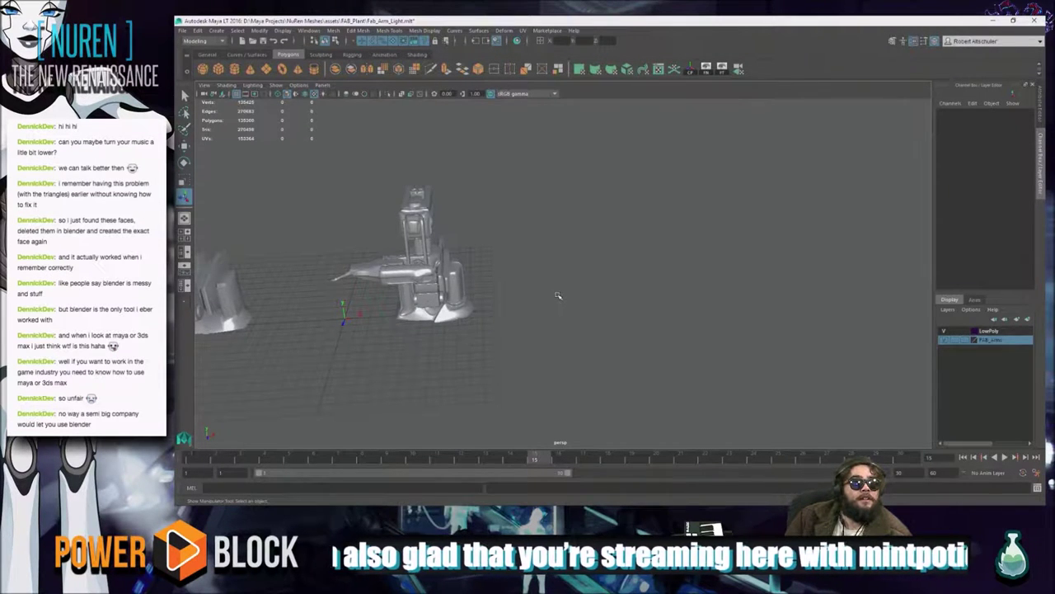
- Duplicate the remaining robot arm and move the copy to the right
left_click_drag(543, 272, 618, 273, "alt")
left_click_drag(577, 187, 511, 379)
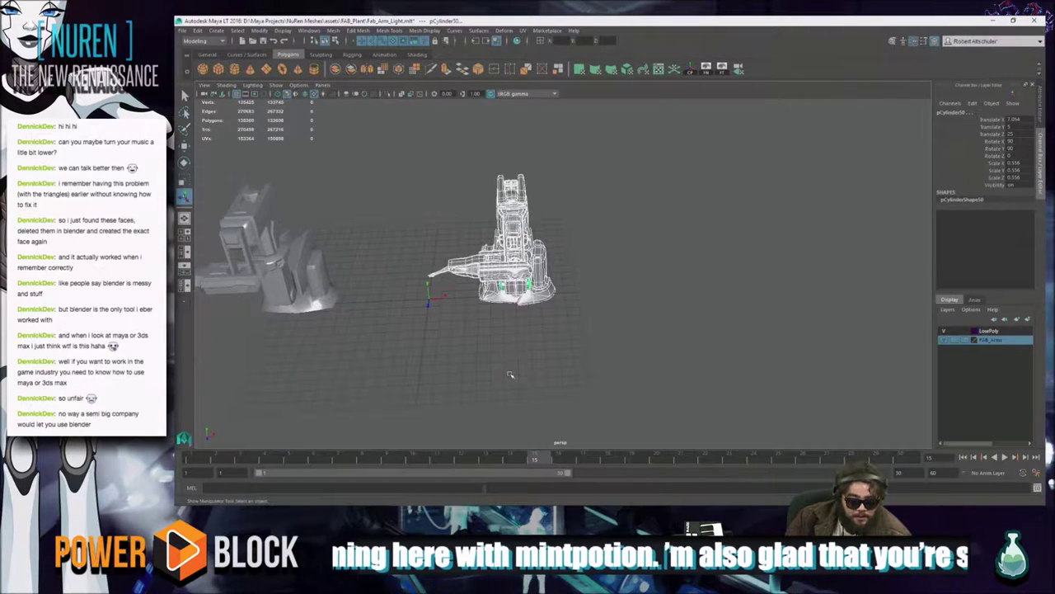
key("w")
key("ctrl+d")
middle_click_drag(577, 339, 792, 322)
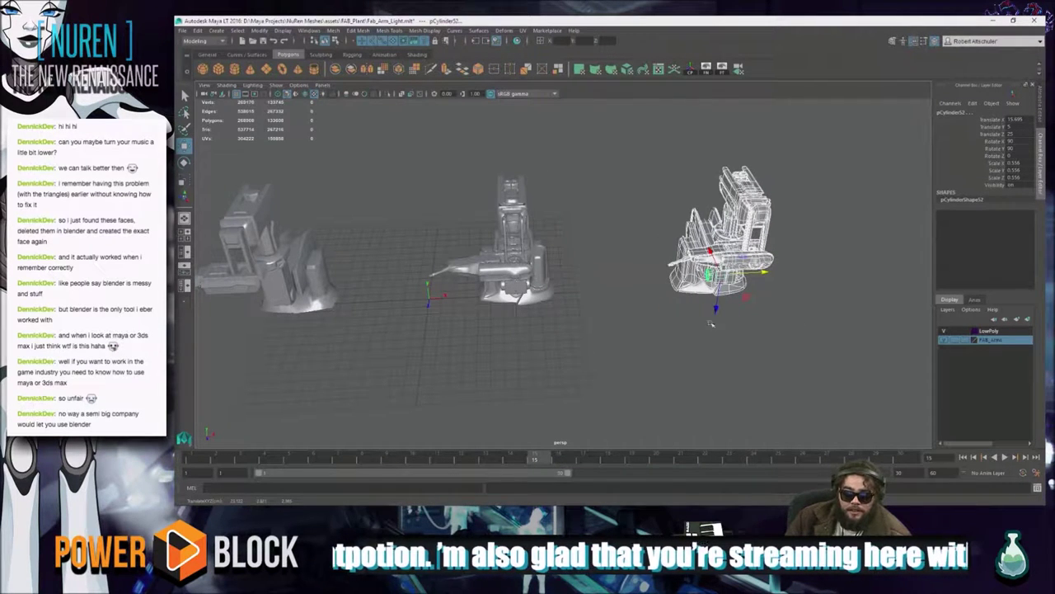
- Frame the arm copy and inspect the smoothed result from several angles
left_click(664, 317)
left_click_drag(635, 140, 864, 399)
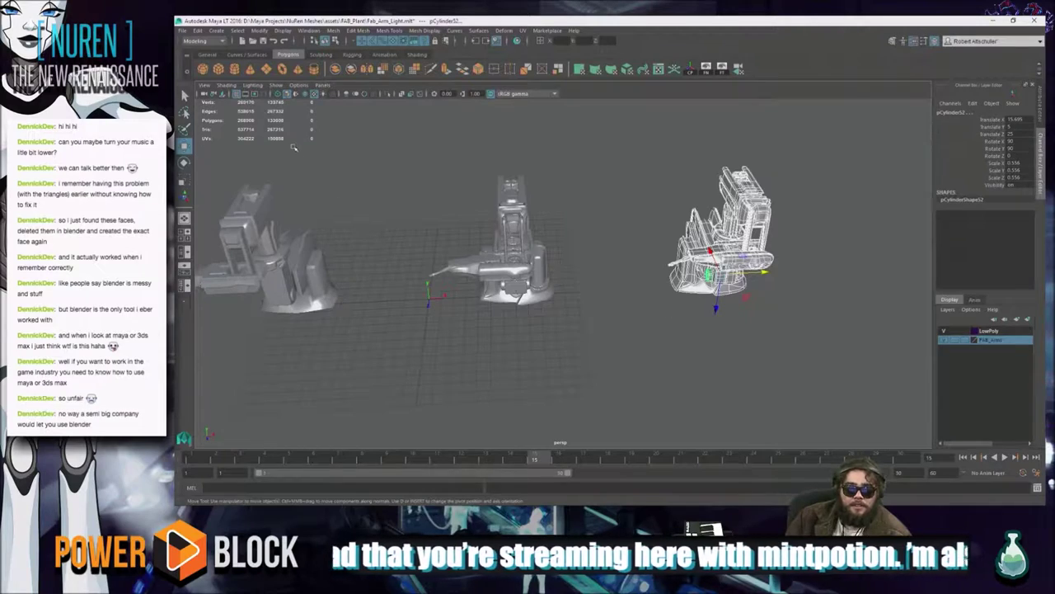
key("f")
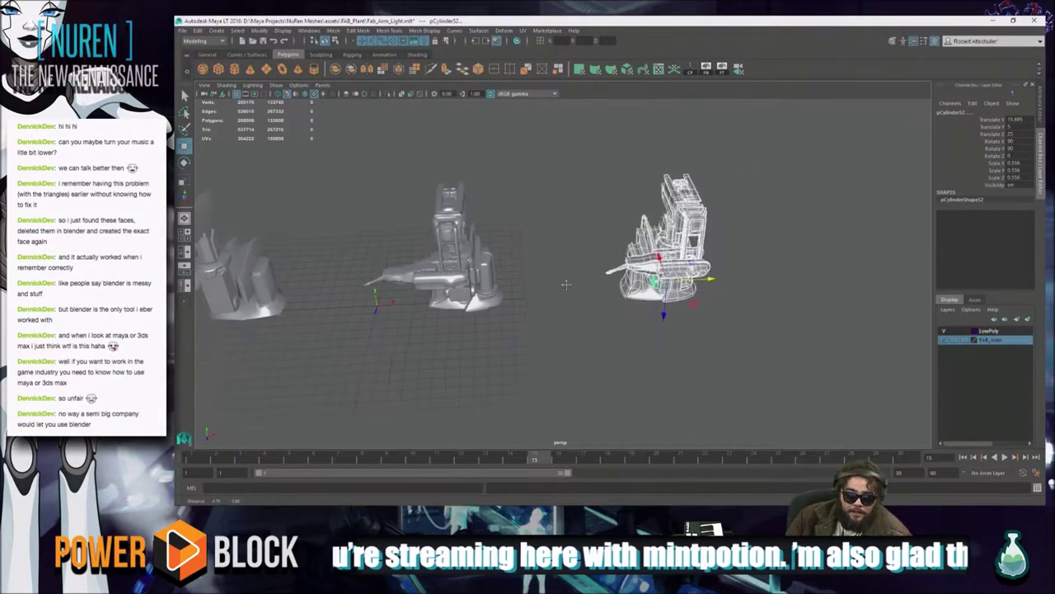
left_click_drag(676, 330, 607, 259, "alt")
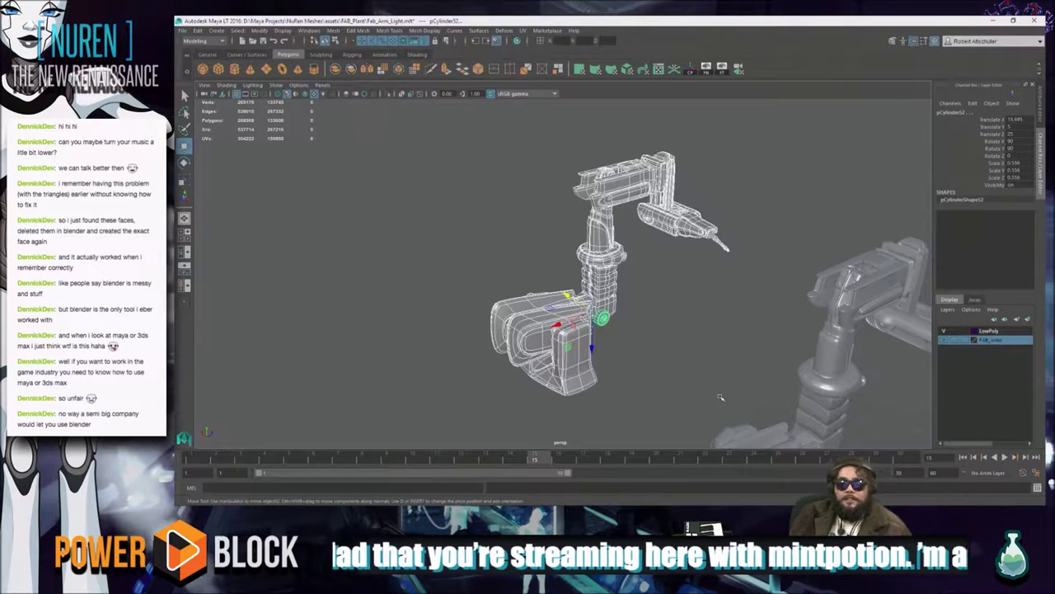
left_click_drag(492, 371, 590, 360, "alt")
right_click_drag(582, 358, 539, 389, "alt")
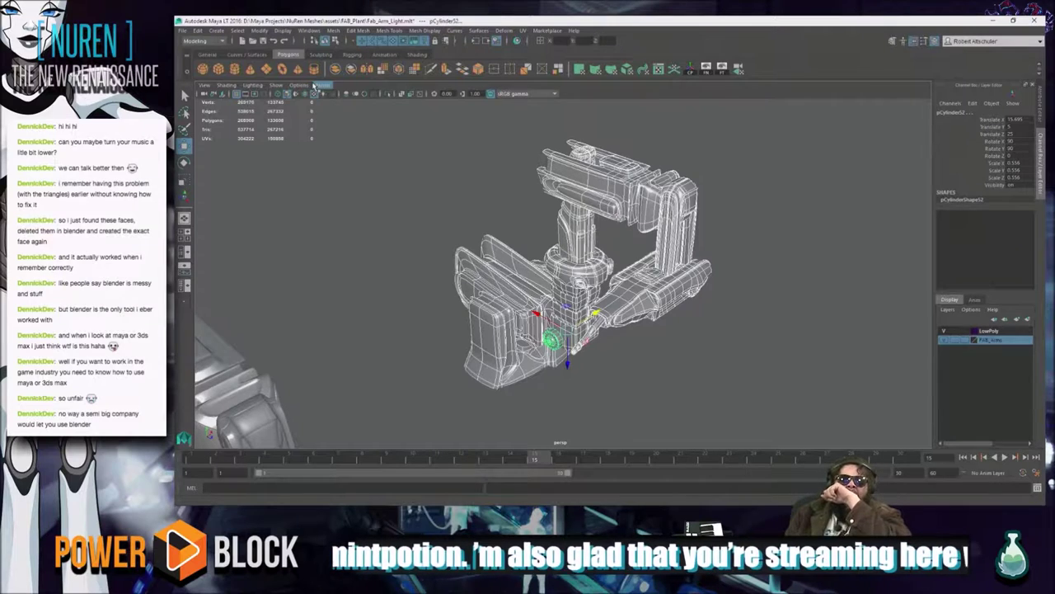
left_click_drag(578, 321, 532, 342, "alt")
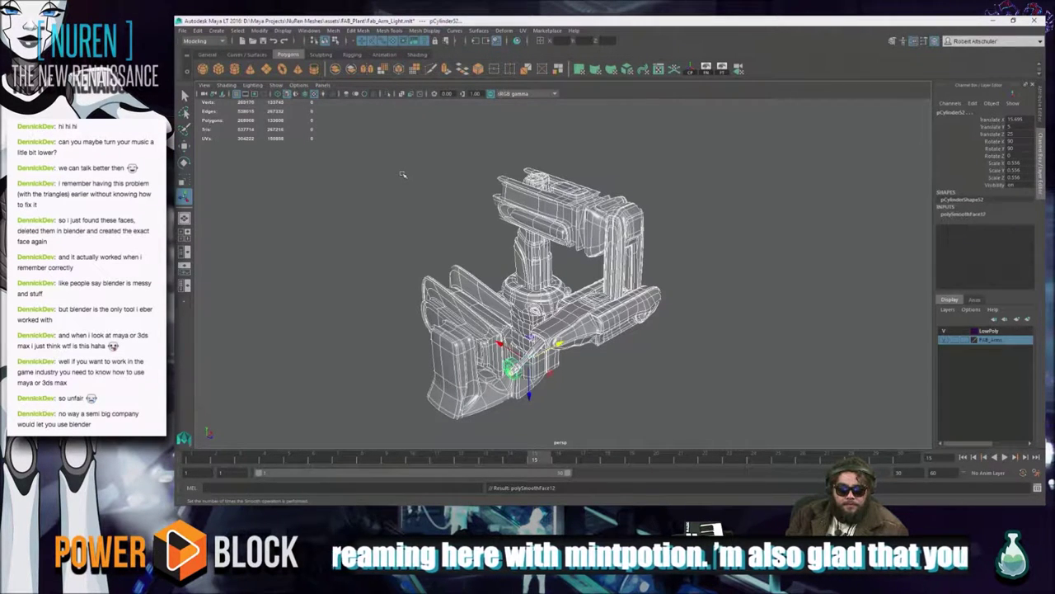
left_click(777, 255)
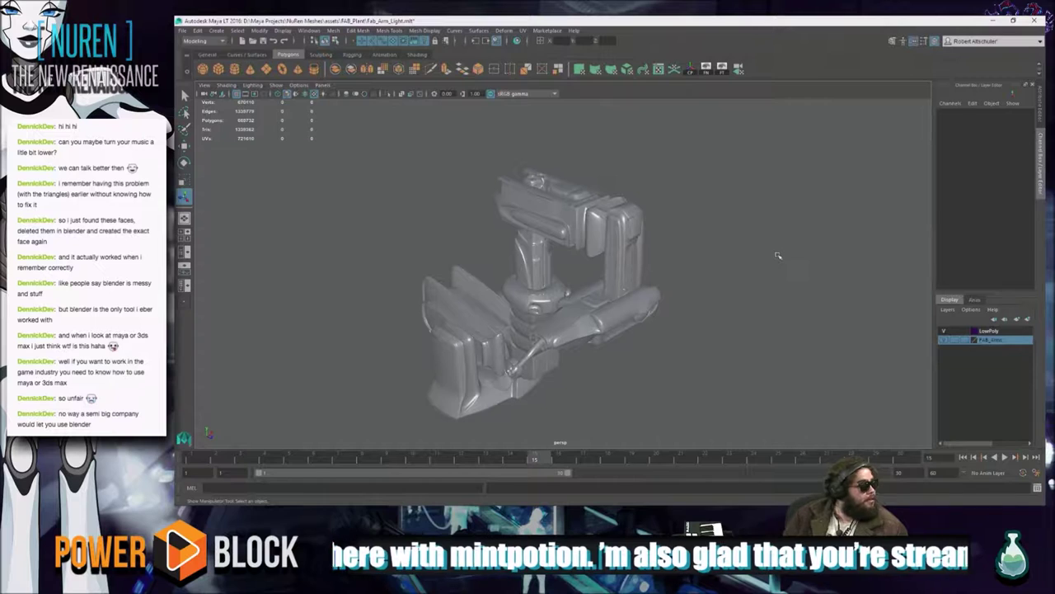
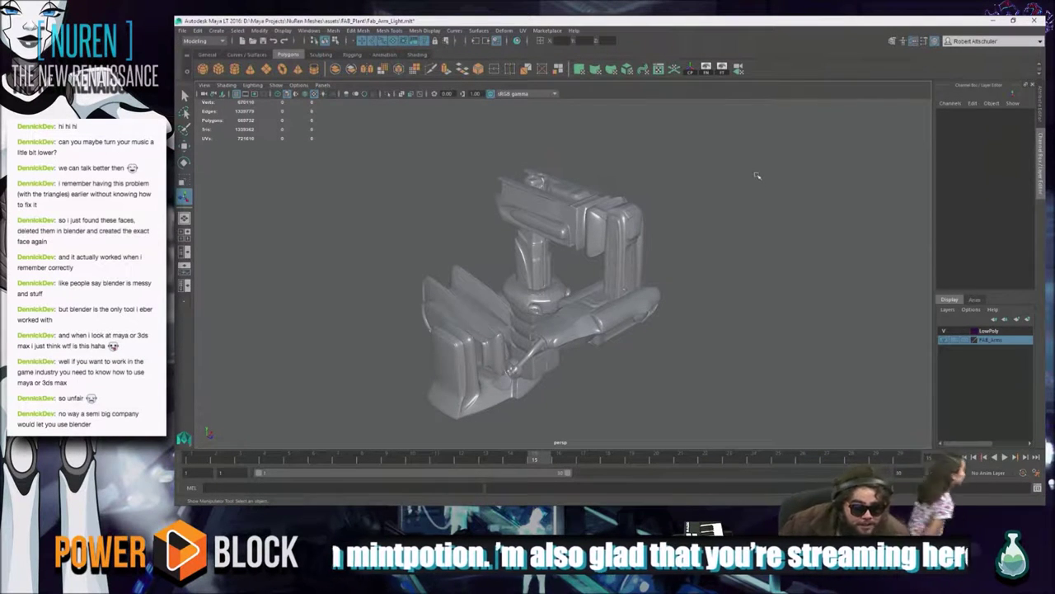
- Select the clamp mesh pCube130 and orbit in close around it
mouse_move(724, 301)
left_mouse_down("alt")
mouse_move(692, 289)
mouse_move(726, 282)
left_mouse_up("alt")
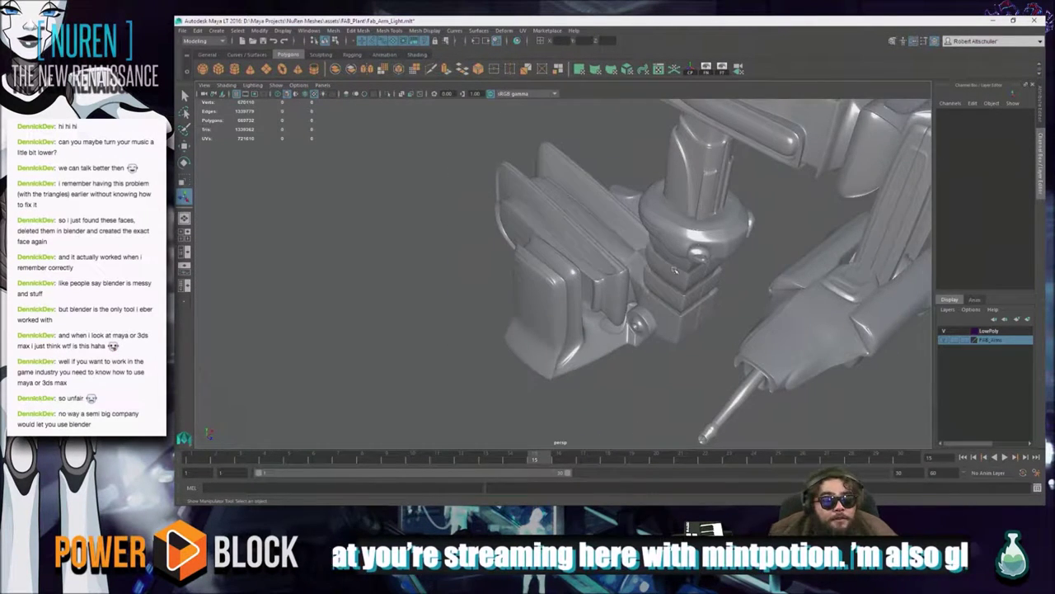
left_click_drag(557, 272, 487, 240, "alt")
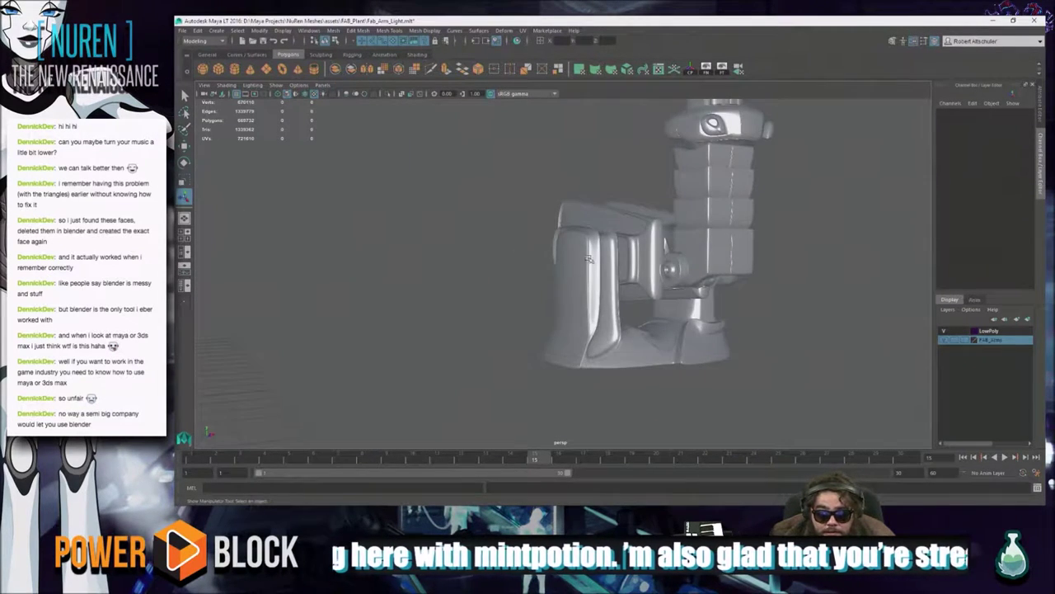
left_click(599, 210)
left_click_drag(602, 233, 762, 244, "alt")
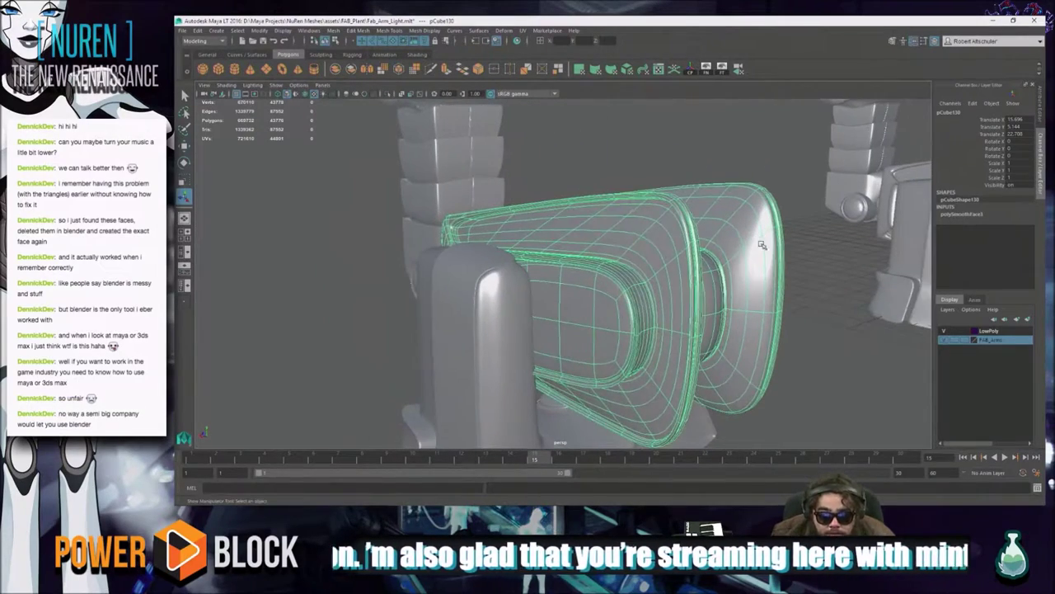
- Reselect pCube130, open its UV layout to the right of the model, and start Assign New Material
left_click(809, 305)
left_click(714, 216)
left_click_drag(715, 225, 632, 122, "alt")
left_click(659, 68)
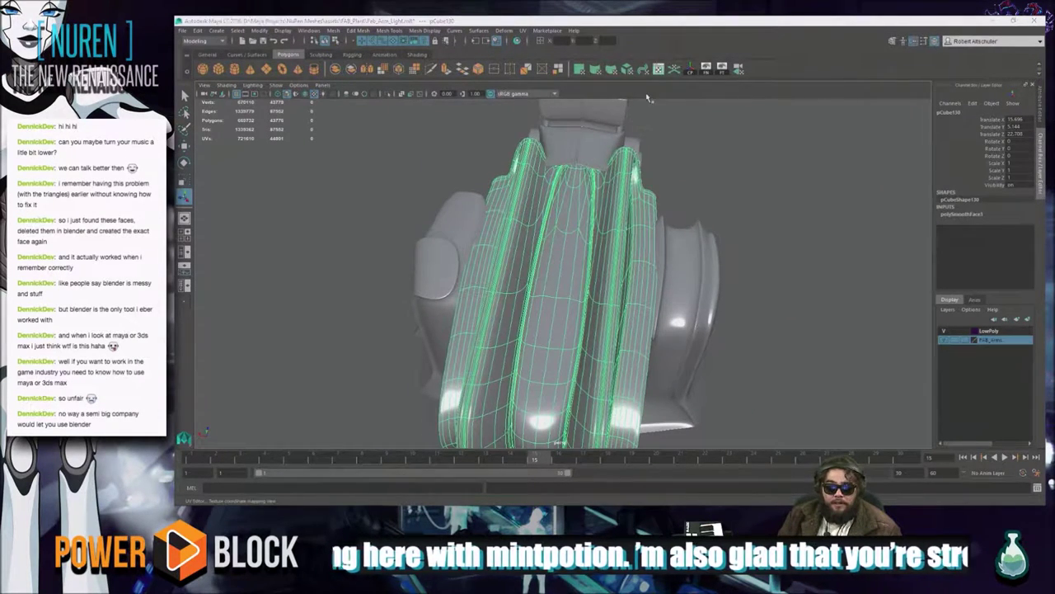
left_click_drag(624, 116, 918, 131)
left_click_drag(701, 245, 675, 302, "alt")
right_click_drag(547, 243, 561, 454)
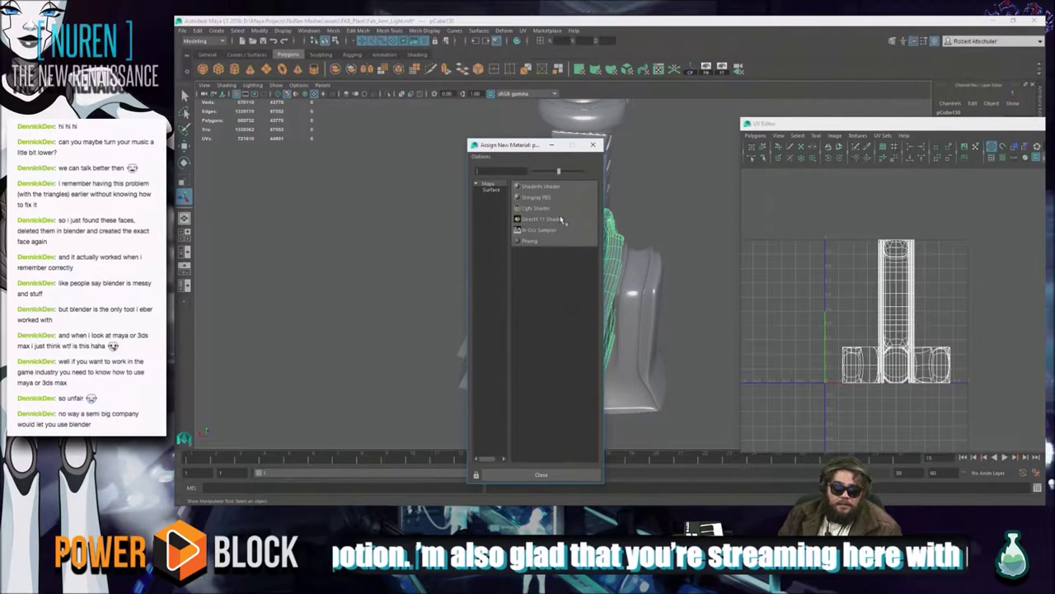
- Assign a new Phong material to the clamp and close the UV Editor
left_click(540, 241)
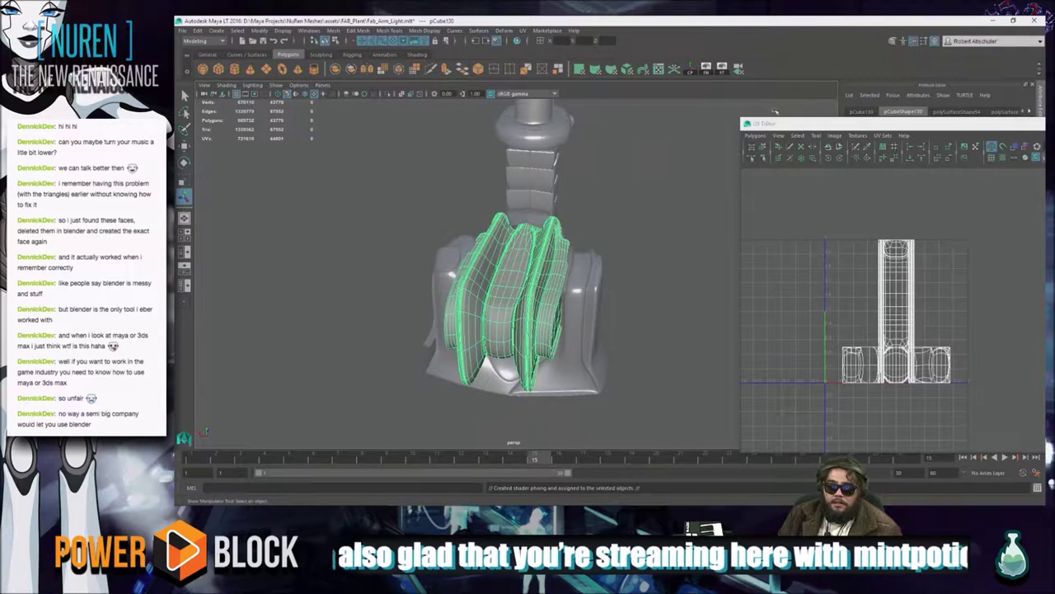
left_click(864, 132)
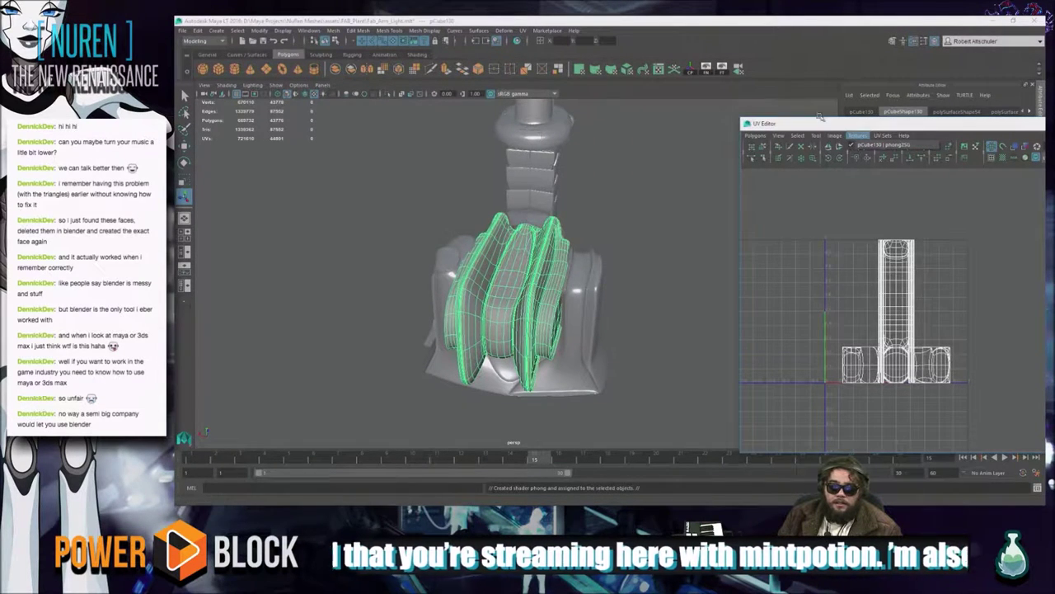
left_click_drag(861, 125, 416, 95)
left_click(729, 95)
- Reselect pCube130 and bring up its pCubeShape130 mesh attributes in the Attribute Editor
left_click(730, 273)
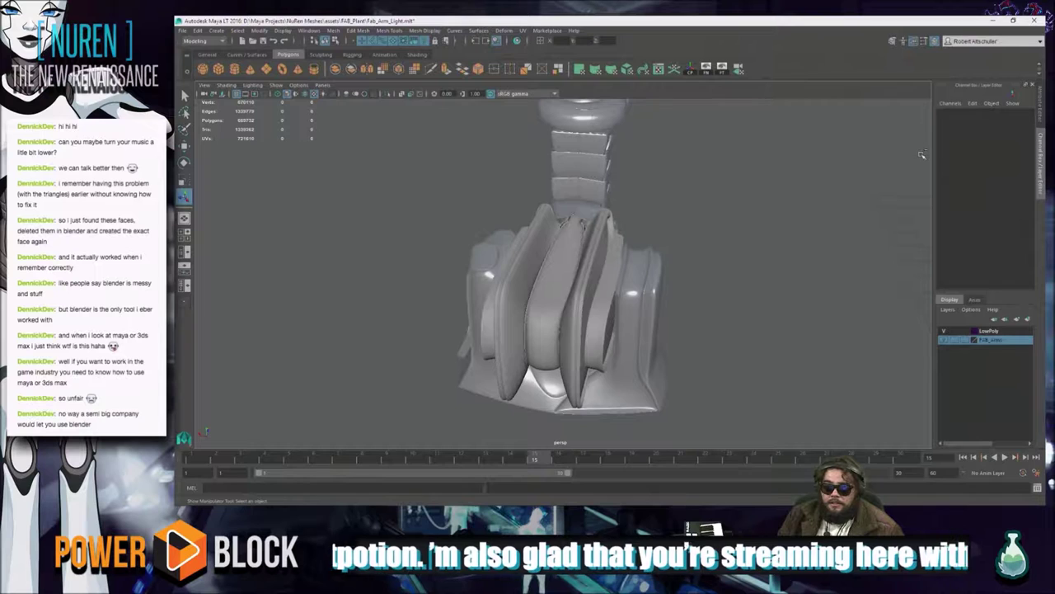
key("ctrl+a")
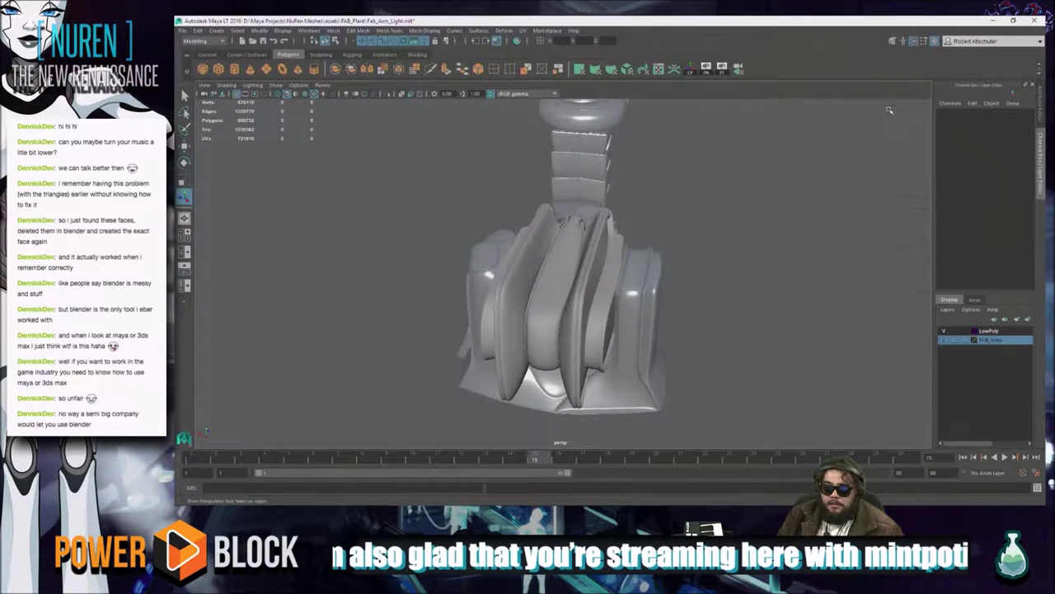
left_click(570, 265)
right_click_drag(570, 265, 581, 469, "shift")
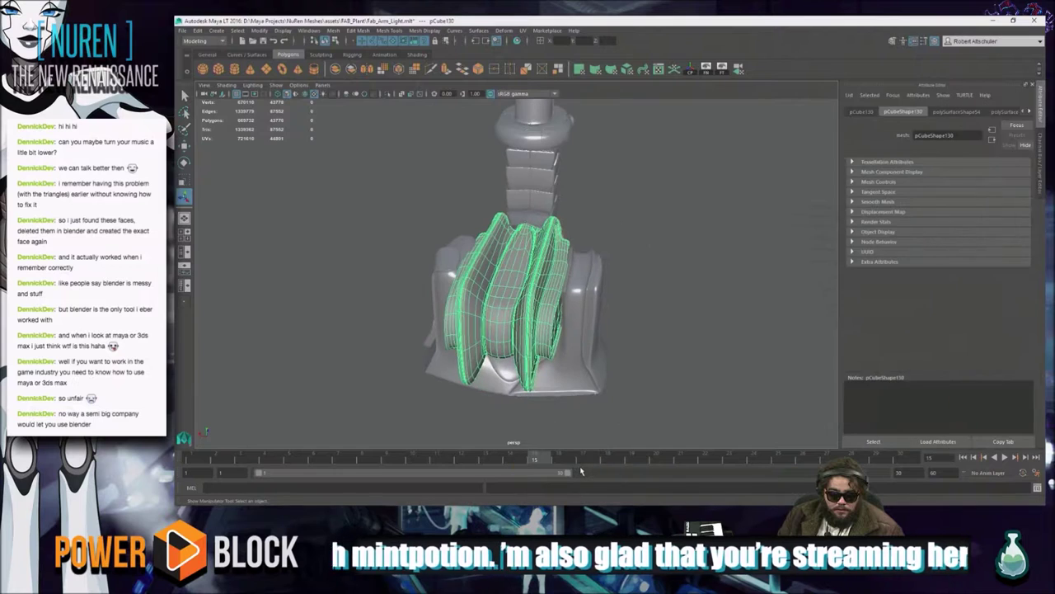
- Show the clamp's phong2 material settings in the Attribute Editor
left_click(919, 95)
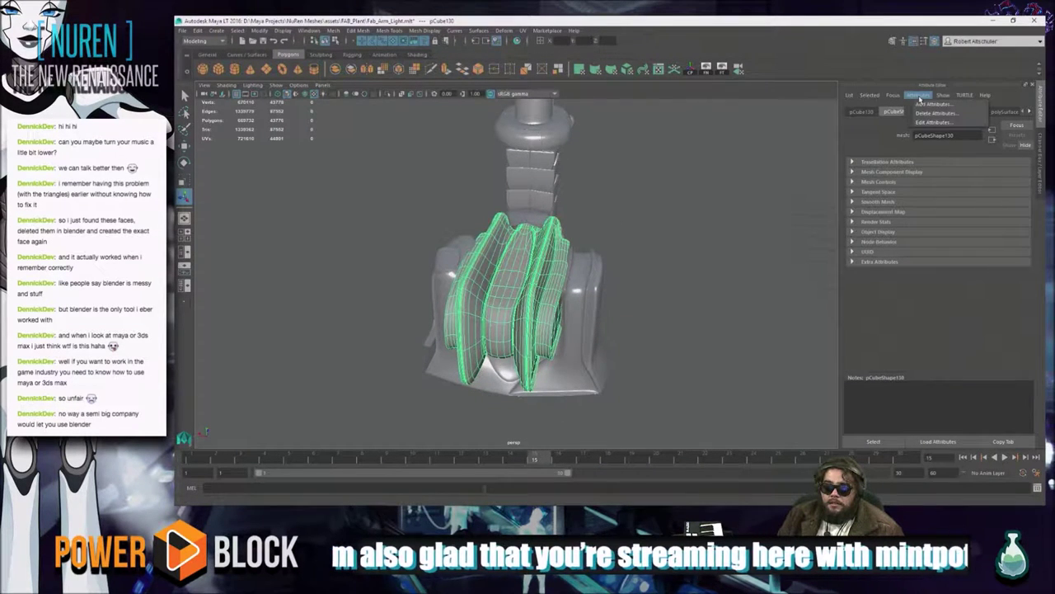
left_click(911, 128)
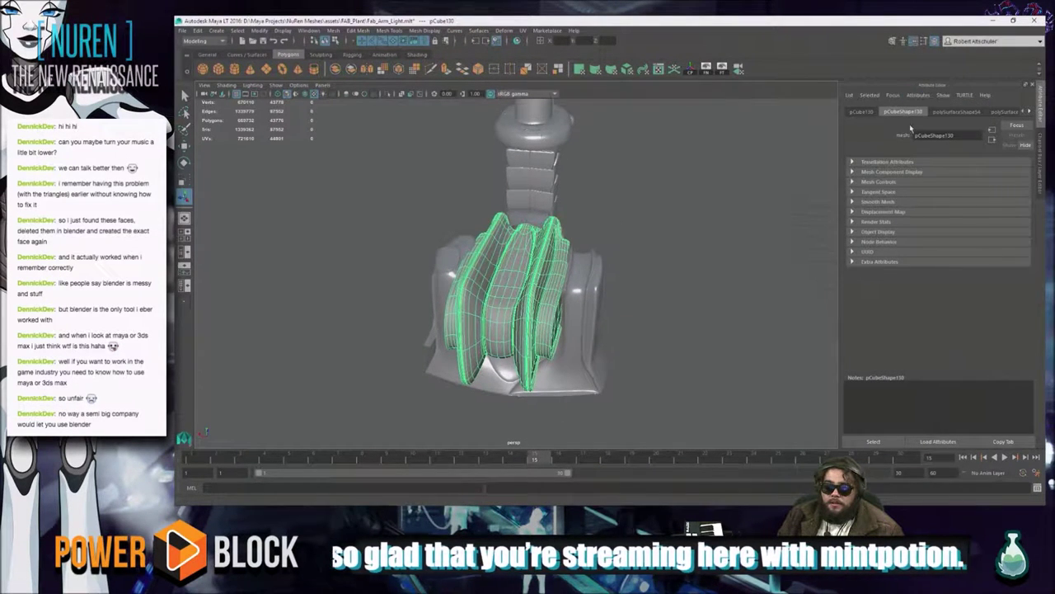
left_click(1030, 111)
left_click(1030, 111)
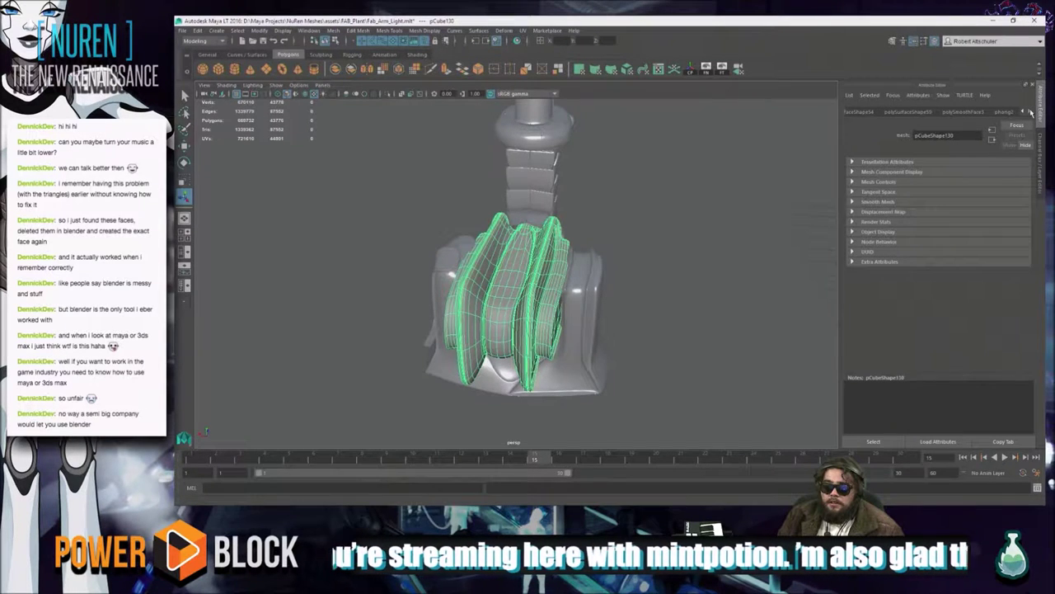
left_click(1004, 112)
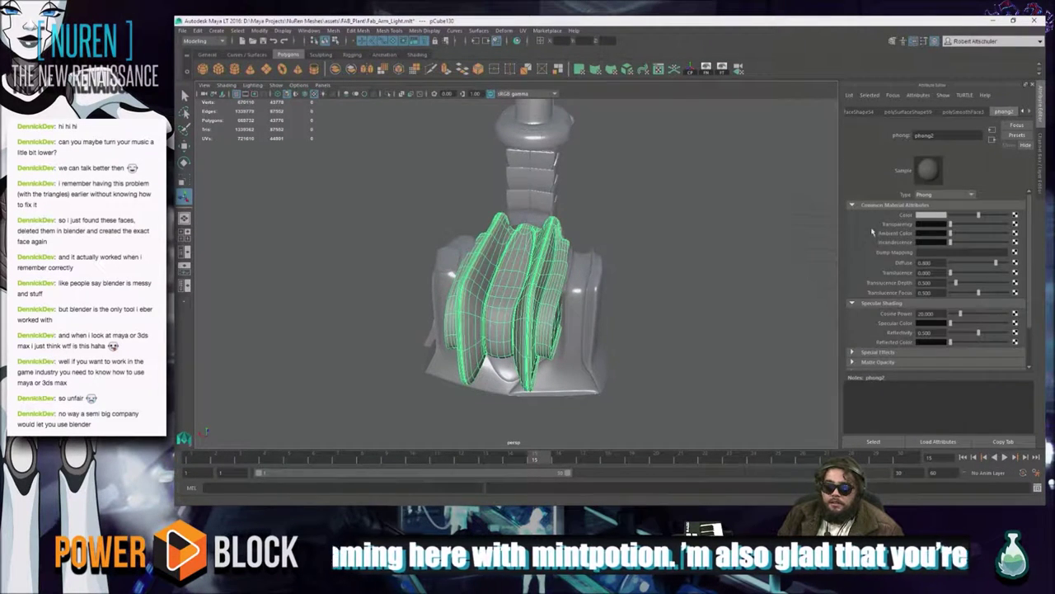
- Map a Checker 2D texture onto phong2's Color and view the checkered clamp
left_click(1015, 215)
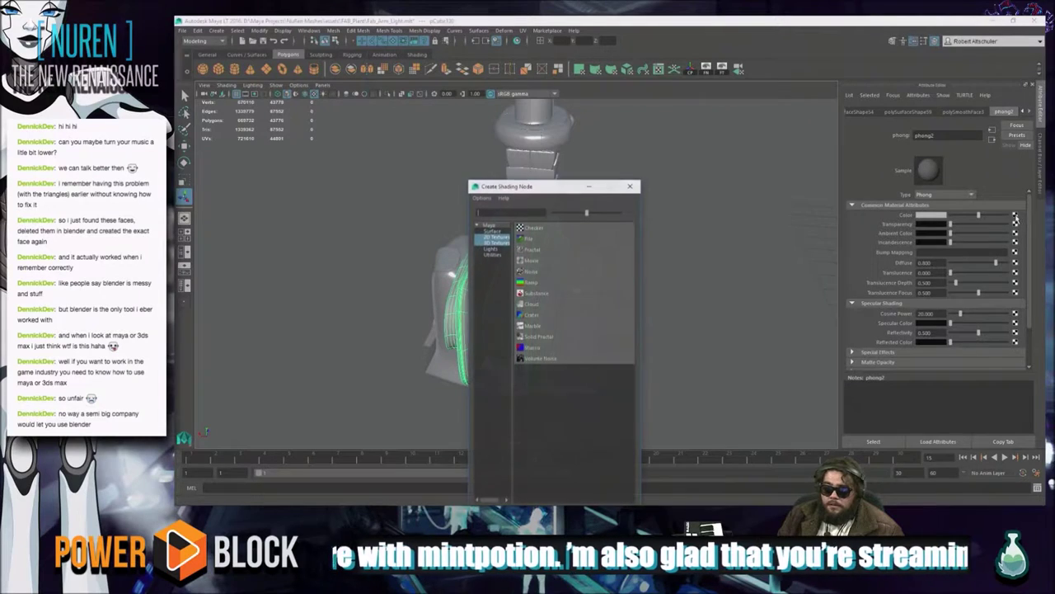
left_click(556, 227)
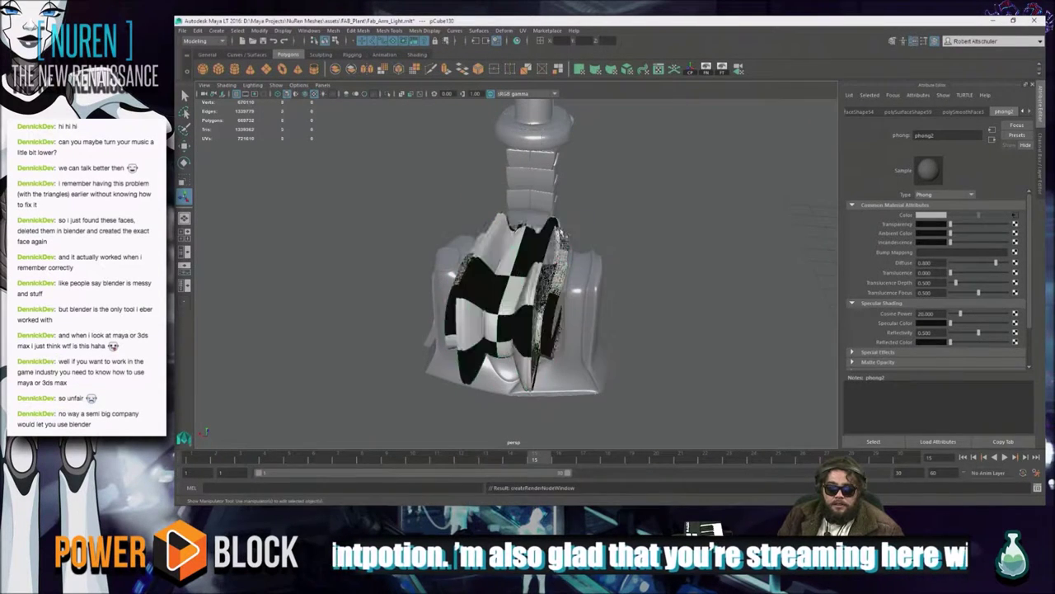
left_click(669, 281)
left_click_drag(668, 313, 391, 292, "alt")
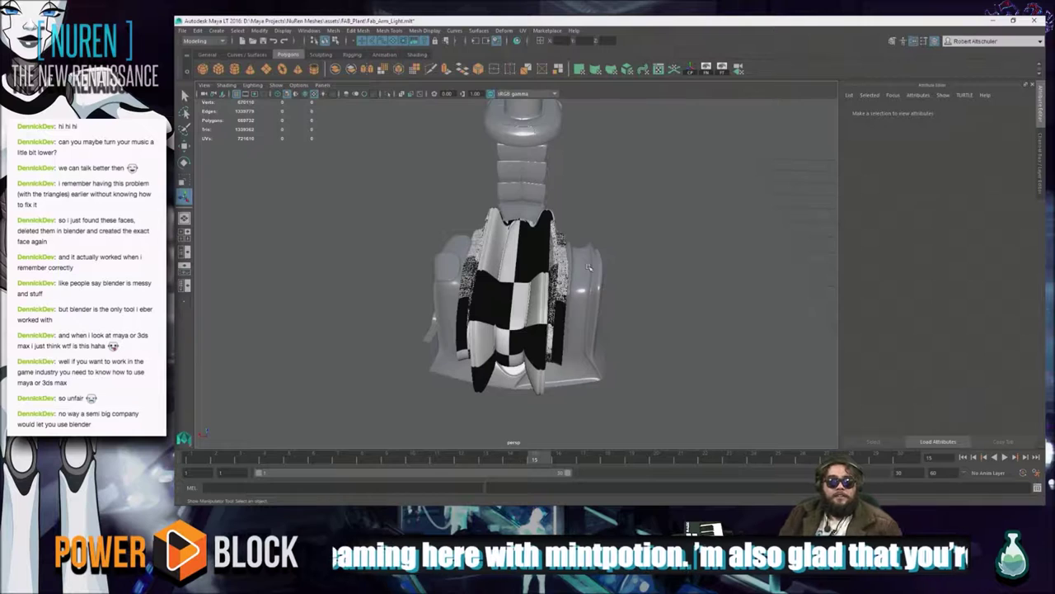
scroll(670, 327, "down", 3)
left_click(790, 323)
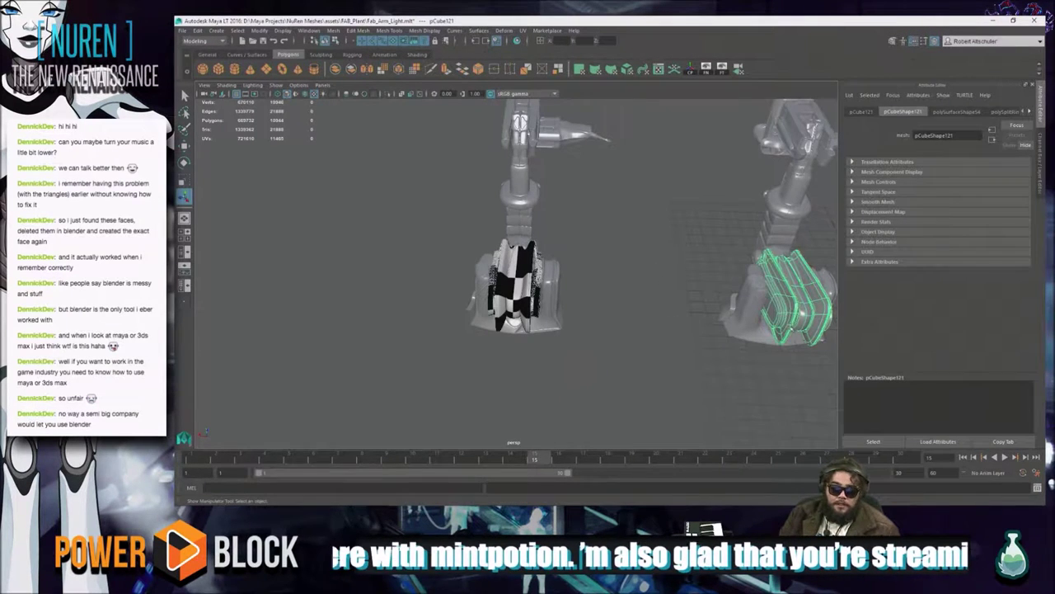
key("f")
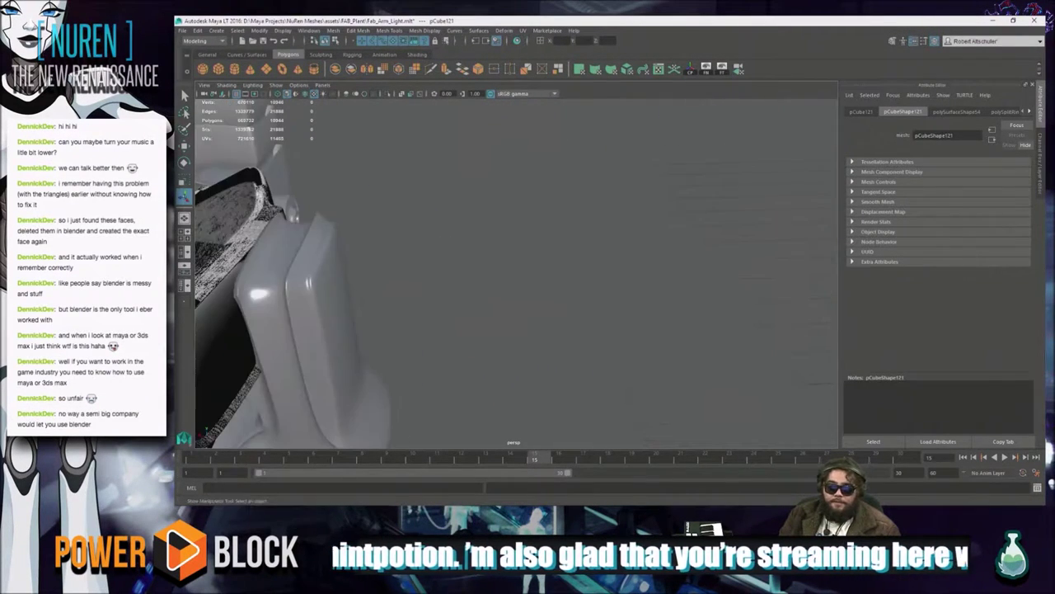
left_click_drag(625, 319, 486, 221, "alt")
left_click(628, 313)
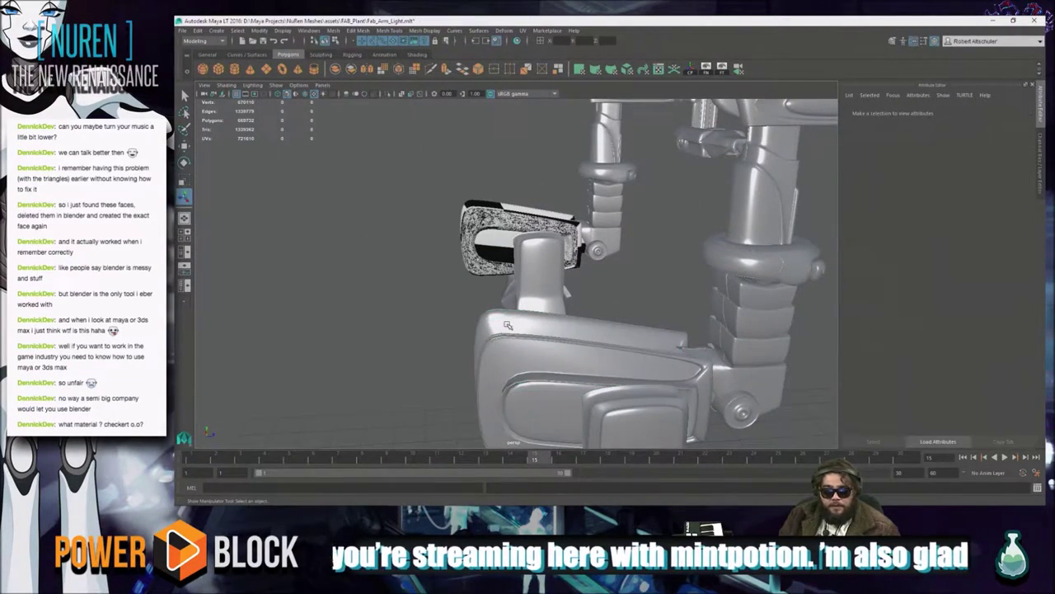
left_click_drag(514, 325, 495, 338, "alt")
left_click(519, 284)
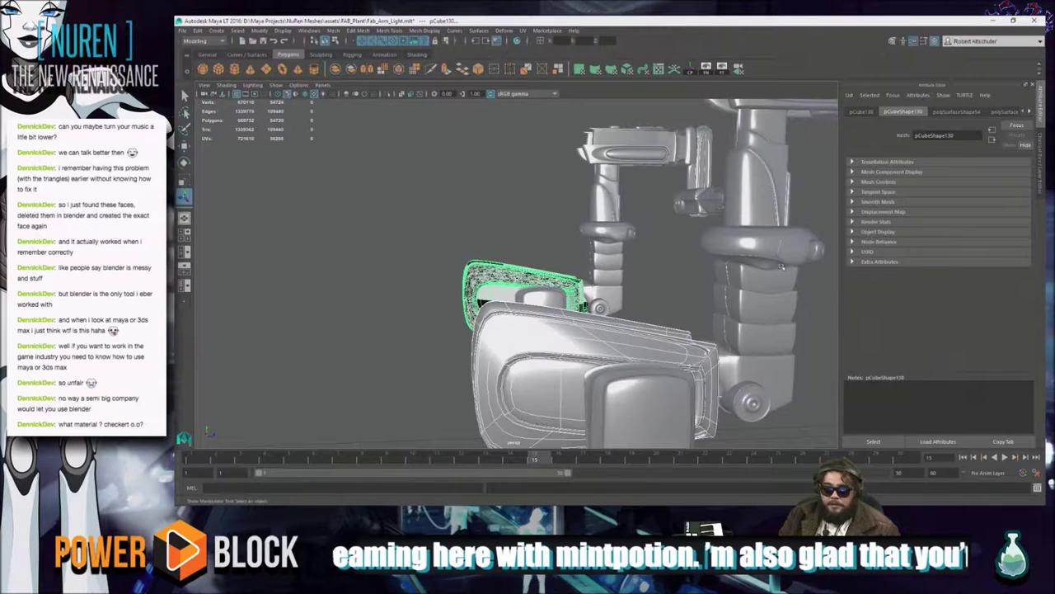
left_click(425, 382)
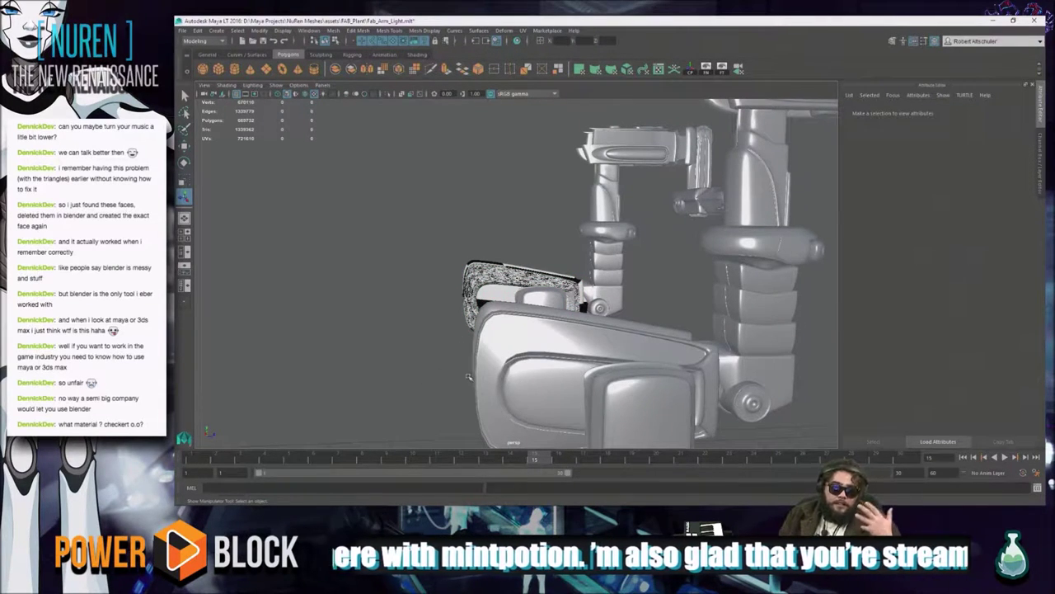
left_click(492, 377)
left_click_drag(365, 336, 575, 290, "alt")
left_click_drag(589, 330, 575, 383, "alt")
left_click(416, 280)
left_click_drag(416, 280, 633, 289, "alt")
scroll(633, 288, "down", 6)
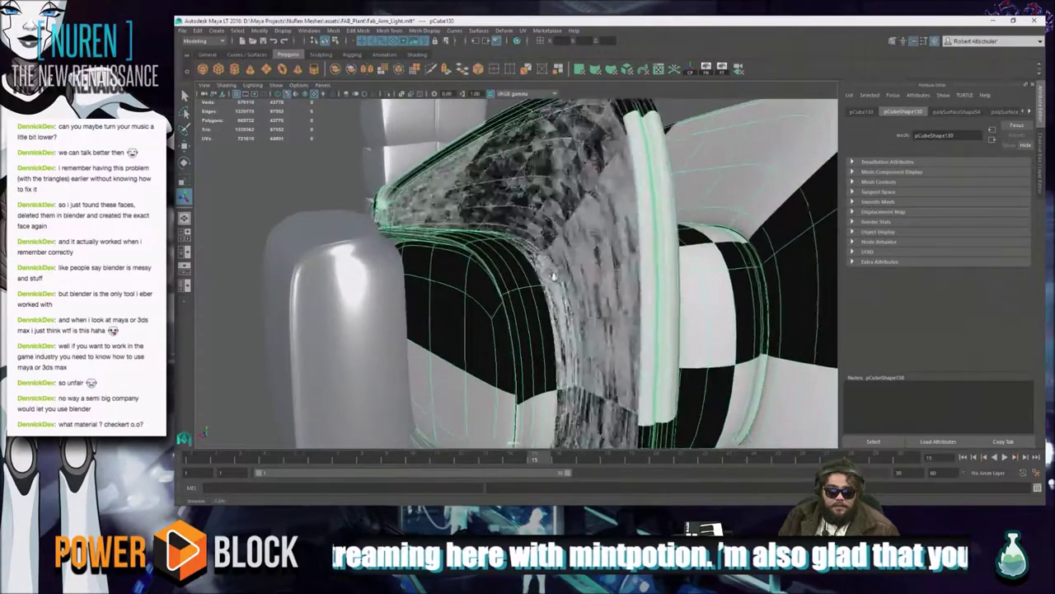
left_click_drag(656, 281, 474, 280, "alt")
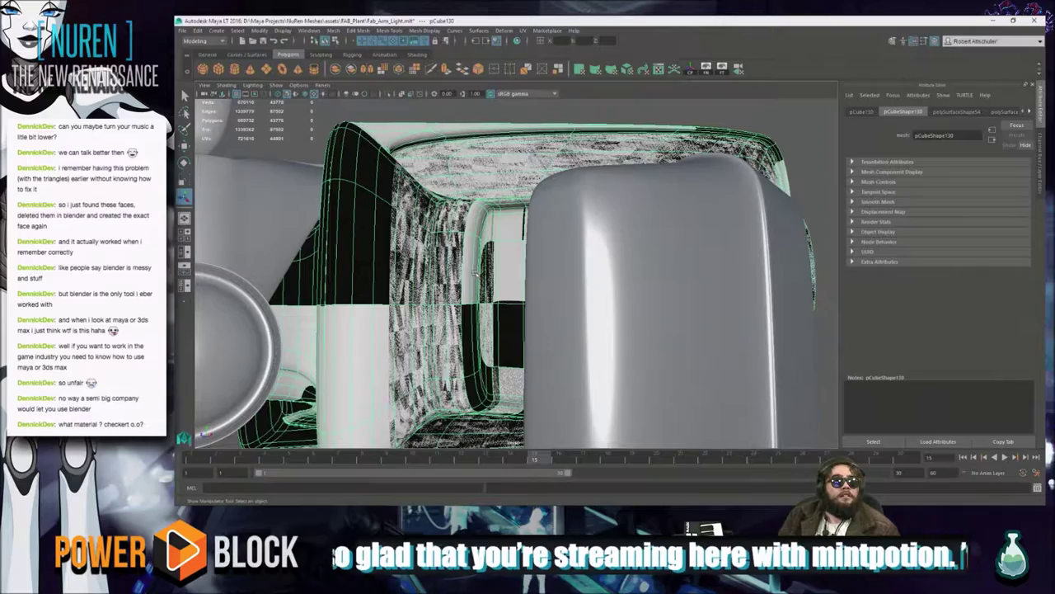
left_click_drag(489, 227, 384, 236, "alt")
key("f")
scroll(549, 244, "down", 3)
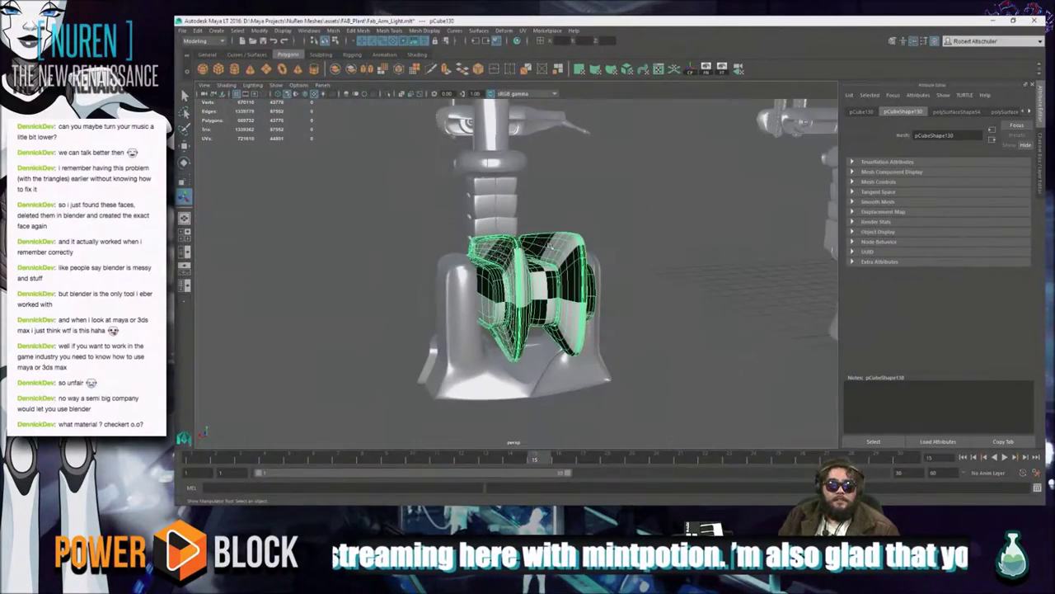
left_click(671, 254)
left_click_drag(613, 266, 536, 275, "alt")
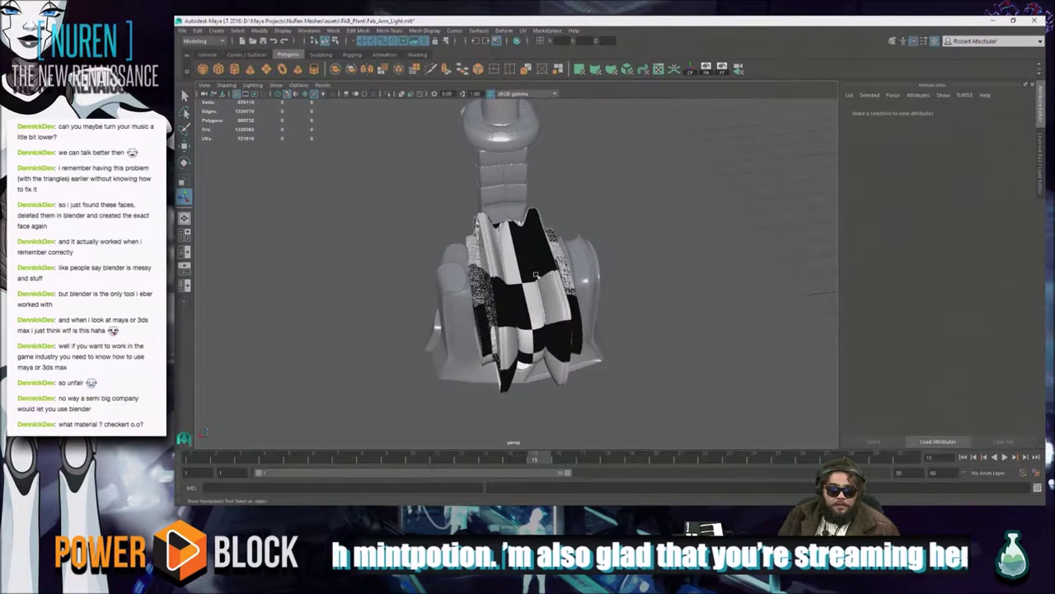
left_click(531, 289)
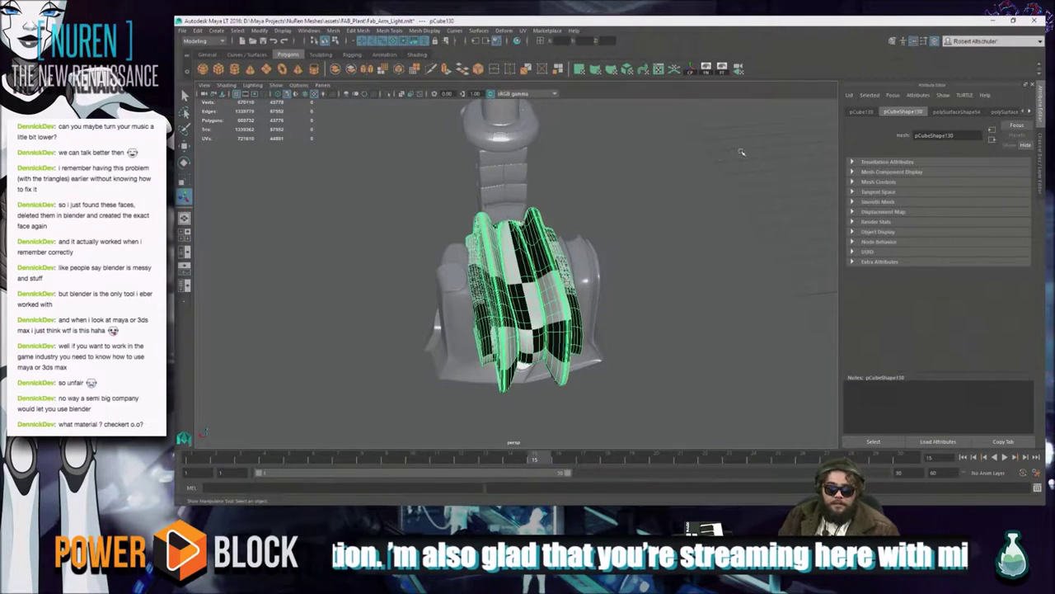
- Open the clamp's UV layout with shaded UVs, placed at the upper right of the model
left_click(658, 70)
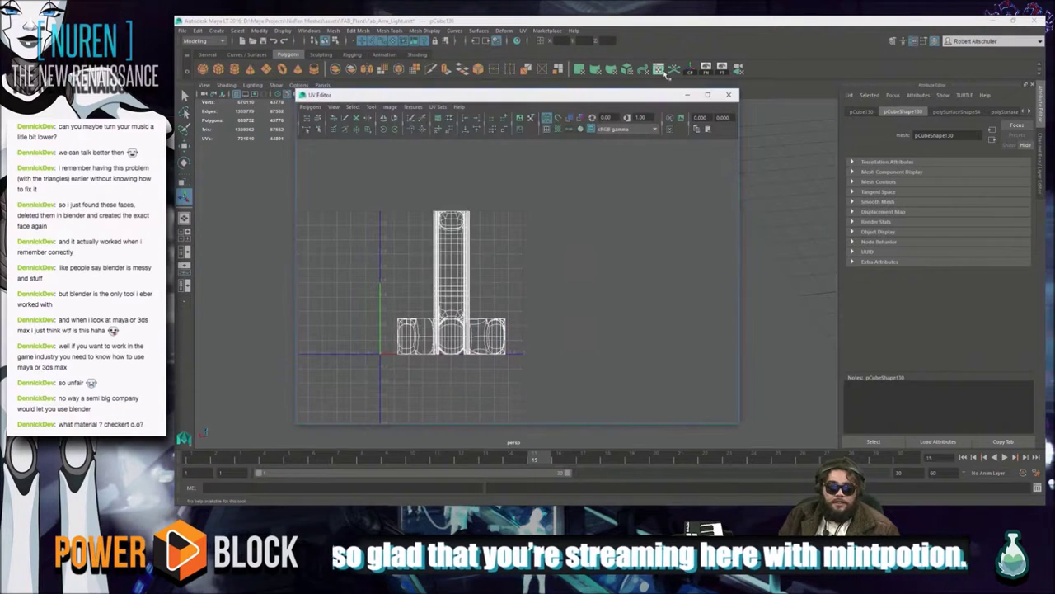
left_click(581, 120)
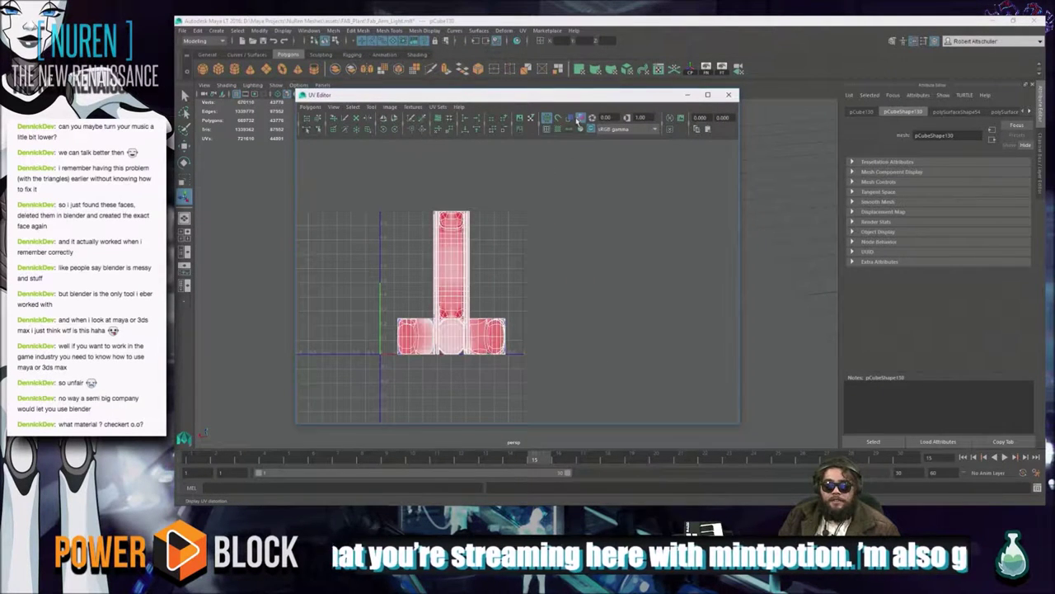
left_click_drag(558, 100, 767, 70)
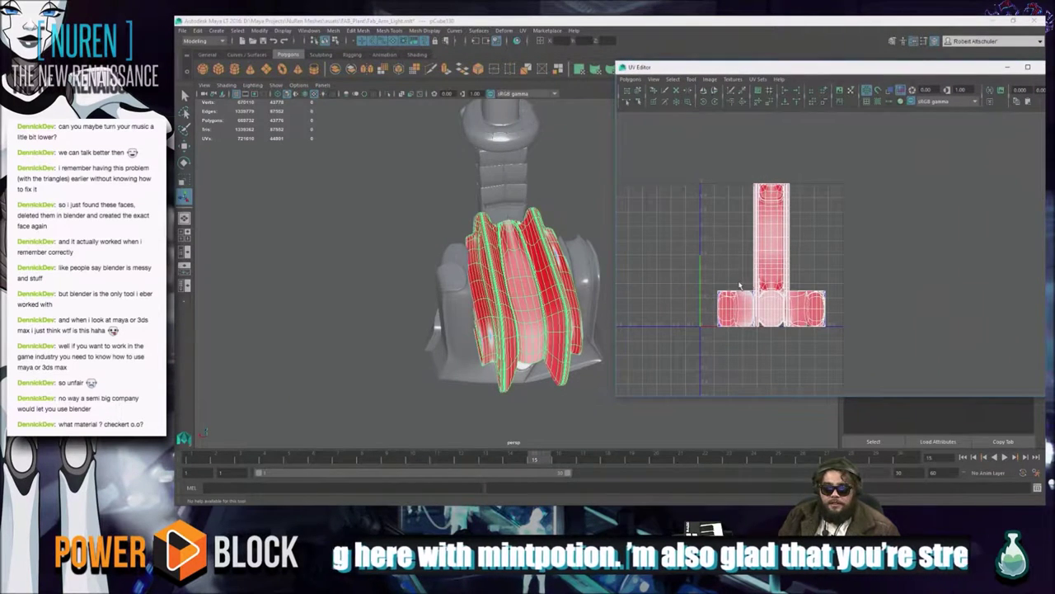
left_click_drag(512, 286, 522, 252, "alt")
left_click_drag(533, 193, 474, 243, "alt")
- Turn off distortion shading and zoom around the T-shaped UV shells to inspect them
middle_click_drag(793, 309, 880, 263, "alt")
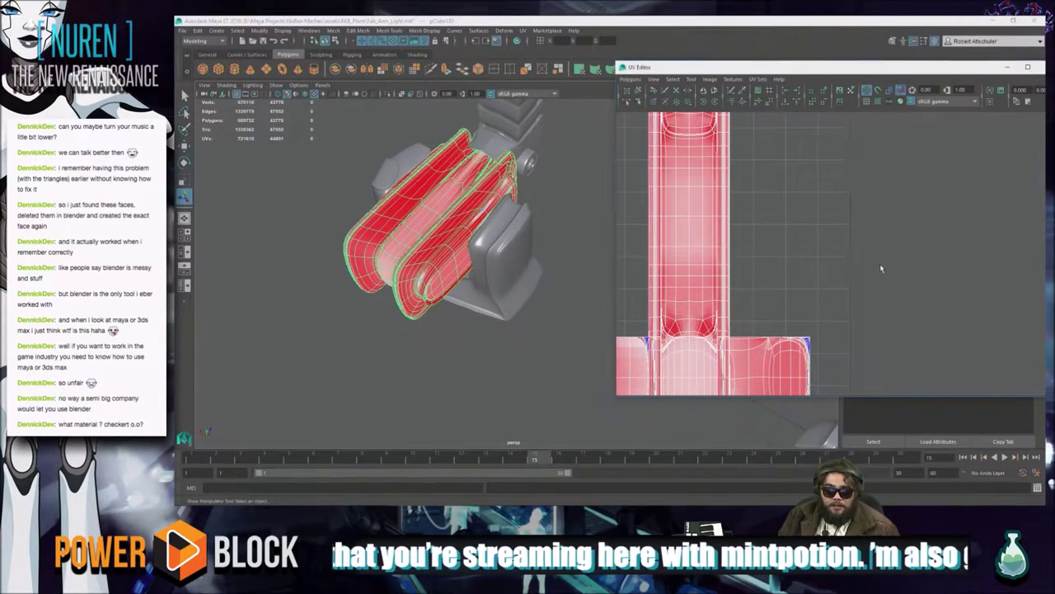
scroll(790, 298, "up", 3)
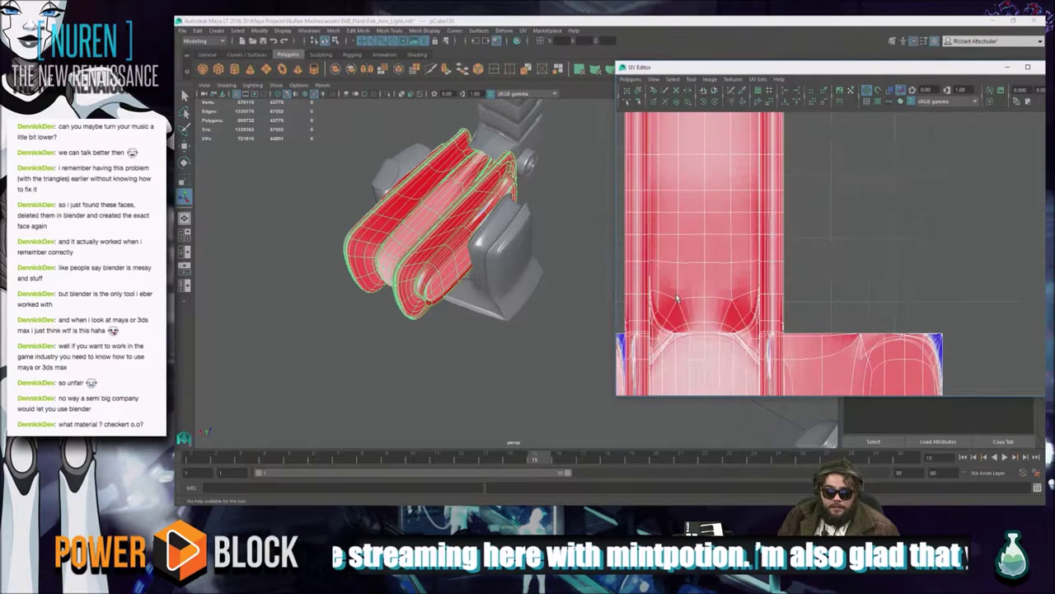
scroll(958, 342, "up", 2)
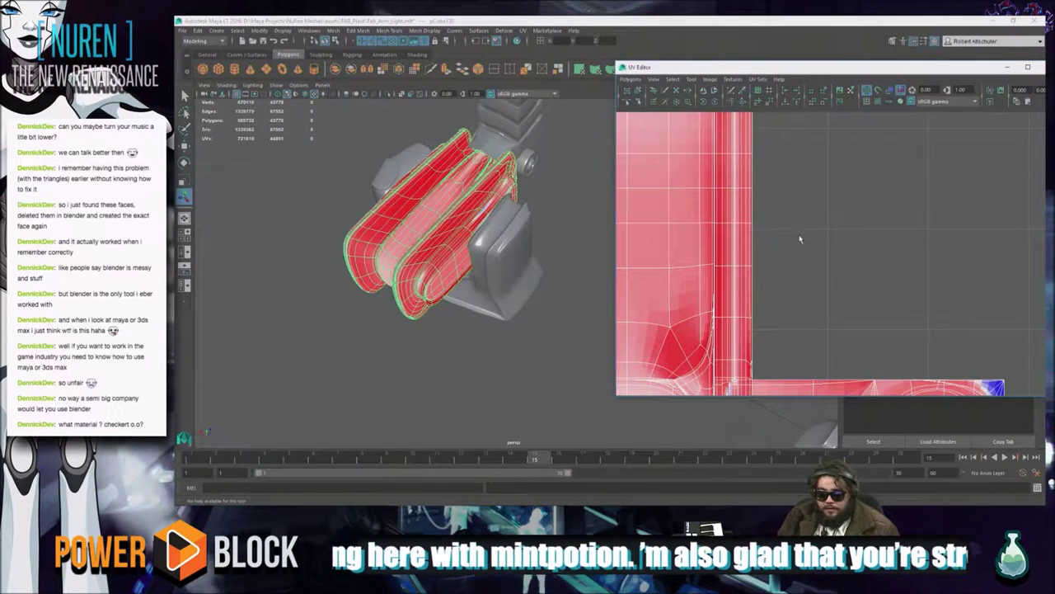
scroll(874, 142, "down", 1)
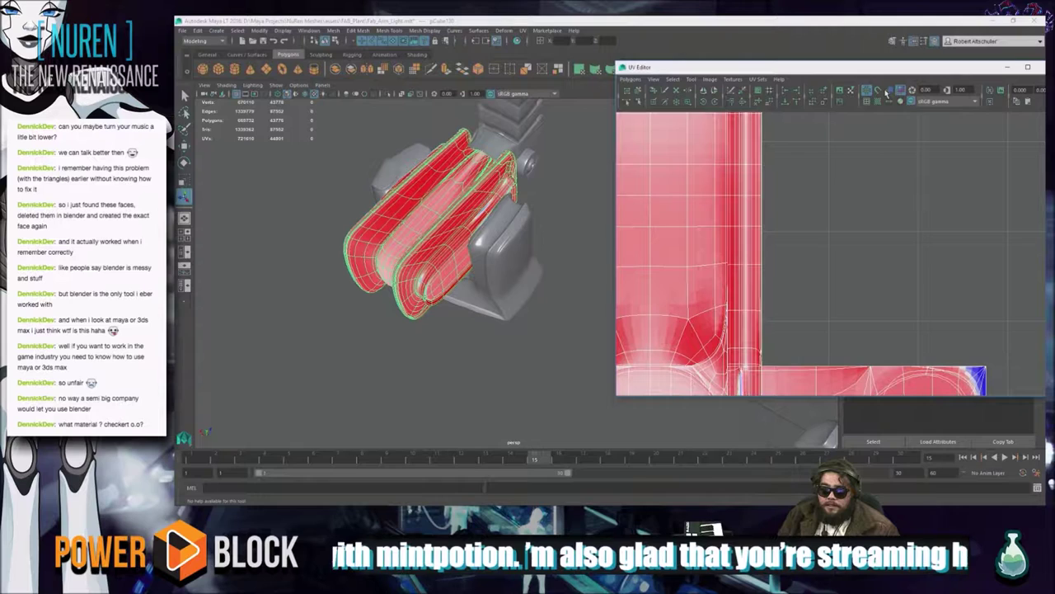
left_click(889, 90)
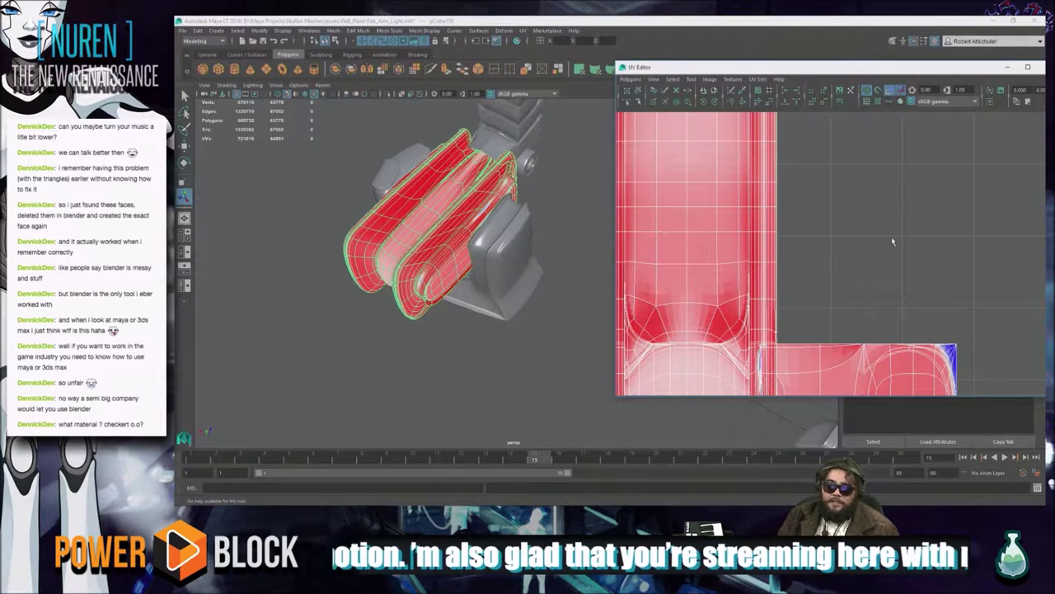
left_click(904, 91)
scroll(911, 381, "down", 3)
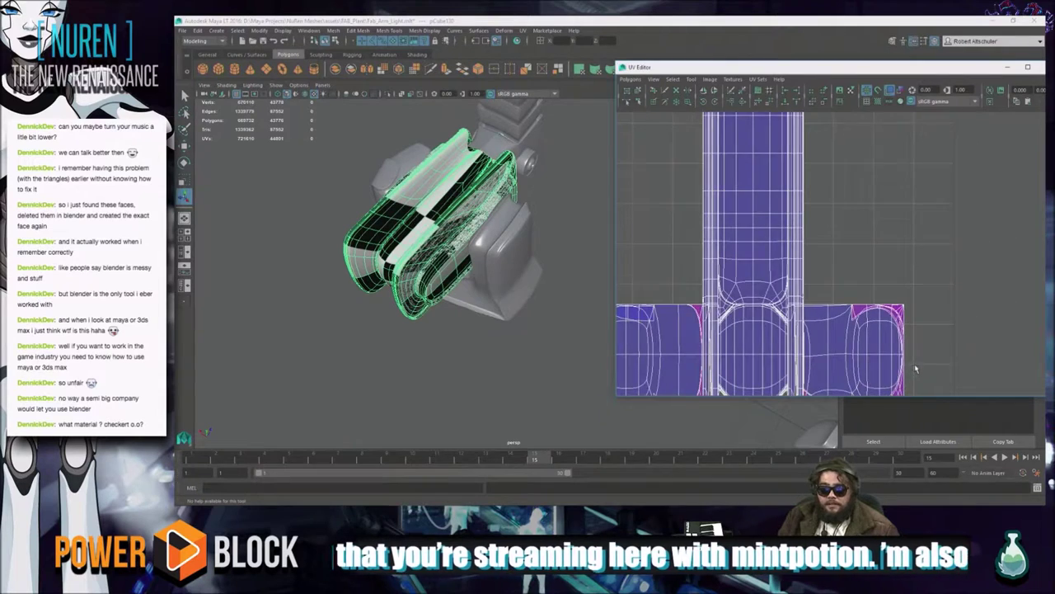
scroll(727, 282, "up", 5)
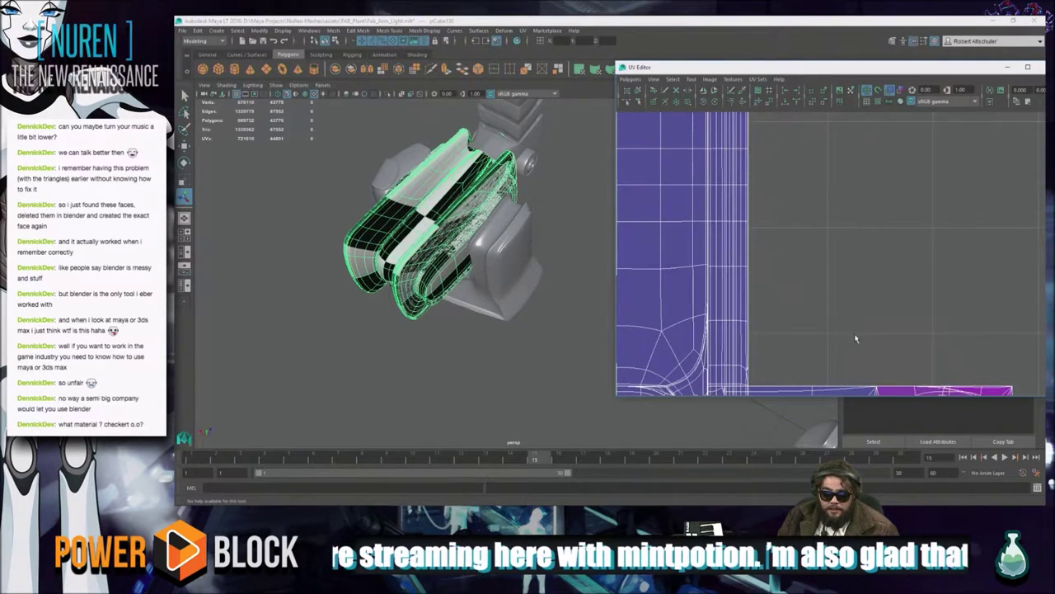
middle_click_drag(879, 283, 822, 299, "alt")
scroll(837, 283, "down", 1)
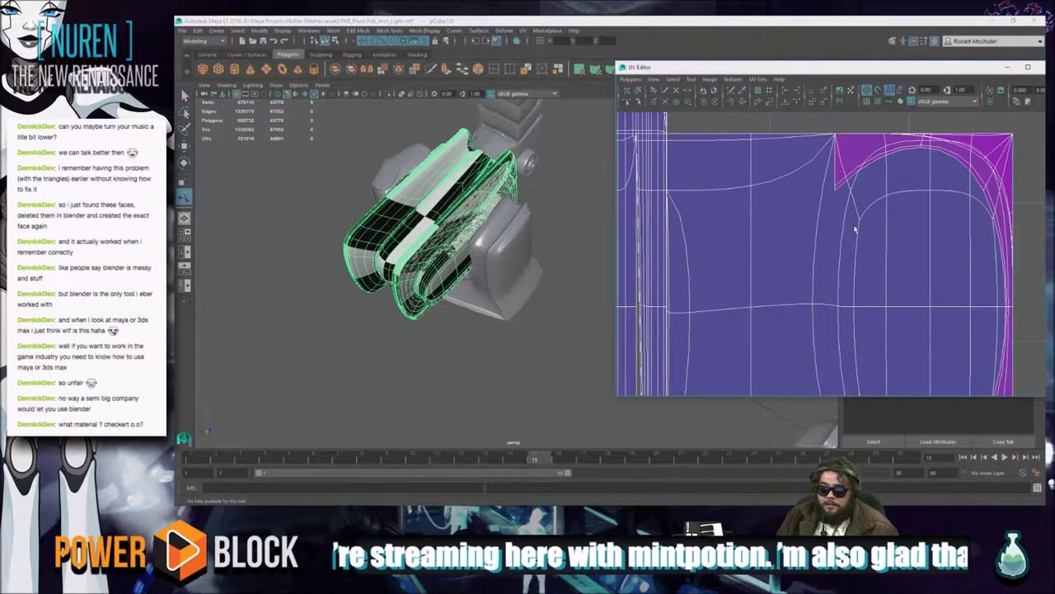
- In UV mode, select a corner UV and pull it upward into a spike
right_click_drag(829, 192, 826, 198)
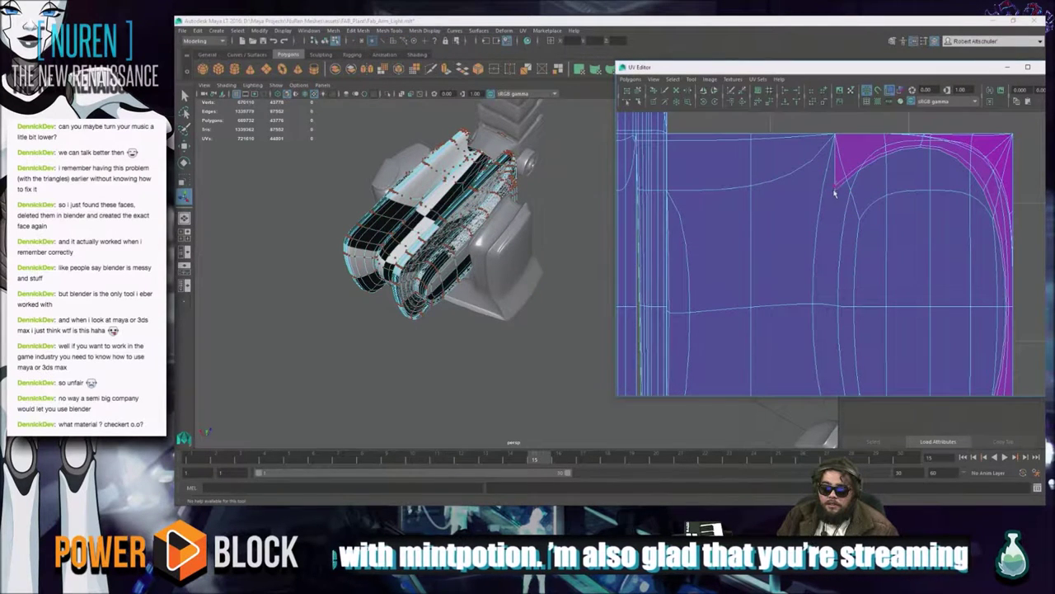
left_click(836, 188)
key("w")
scroll(857, 202, "down", 2)
middle_click_drag(850, 157, 852, 106)
scroll(858, 202, "down", 2)
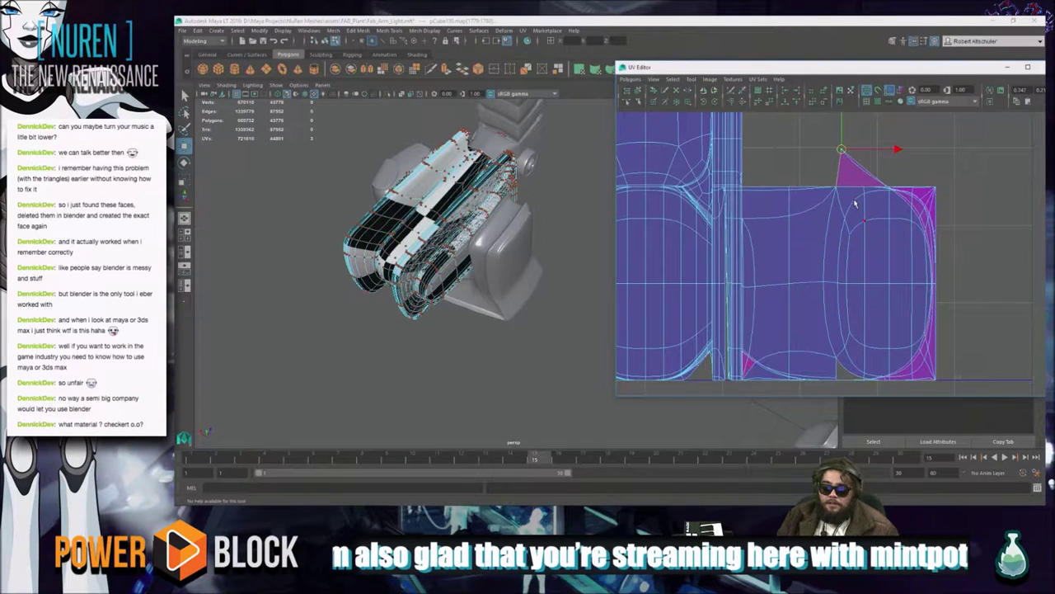
middle_click_drag(854, 203, 813, 190, "alt")
scroll(791, 188, "up", 3)
left_click_drag(806, 156, 813, 156)
middle_click_drag(808, 184, 806, 196)
- Stretch the selected UVs further upward, check the warped checker, and close the UV Editor
left_click_drag(446, 304, 436, 243, "alt")
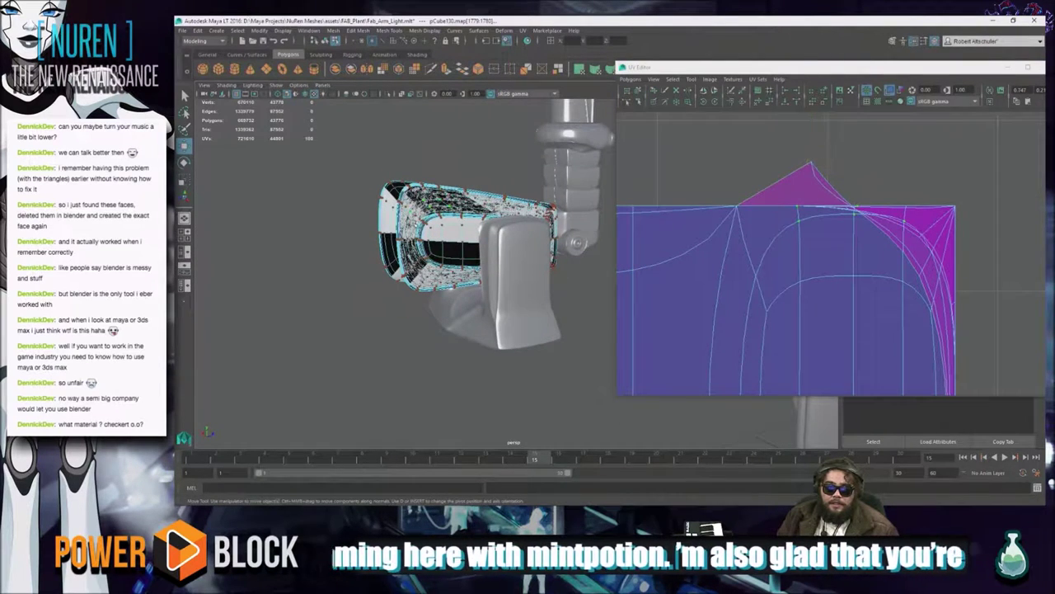
scroll(733, 264, "down", 5)
mouse_move(765, 238)
middle_mouse_down()
mouse_move(784, 227)
mouse_move(772, 223)
mouse_move(746, 246)
middle_mouse_up()
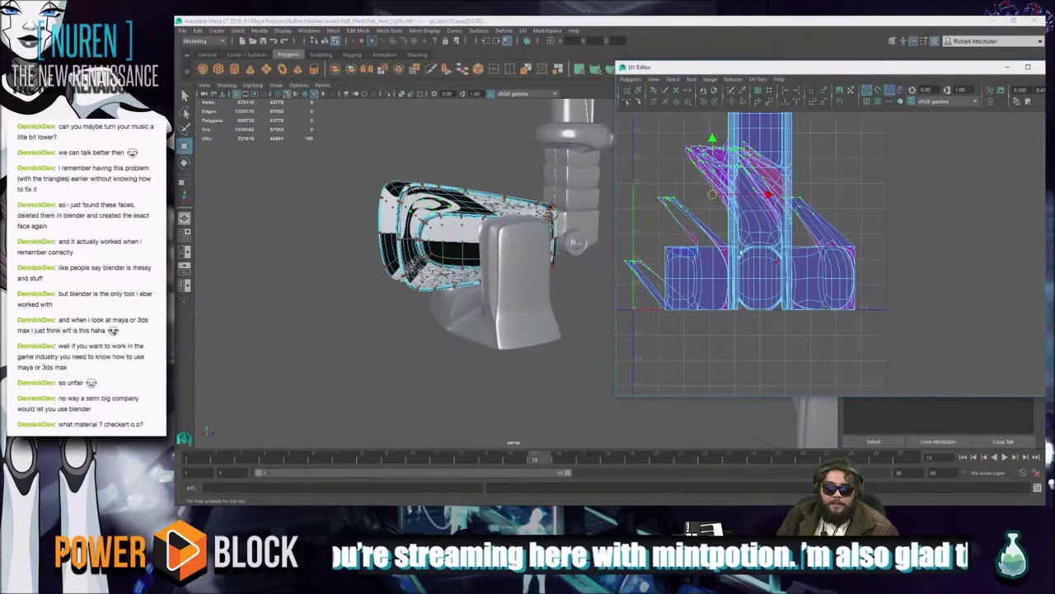
scroll(467, 294, "up", 10)
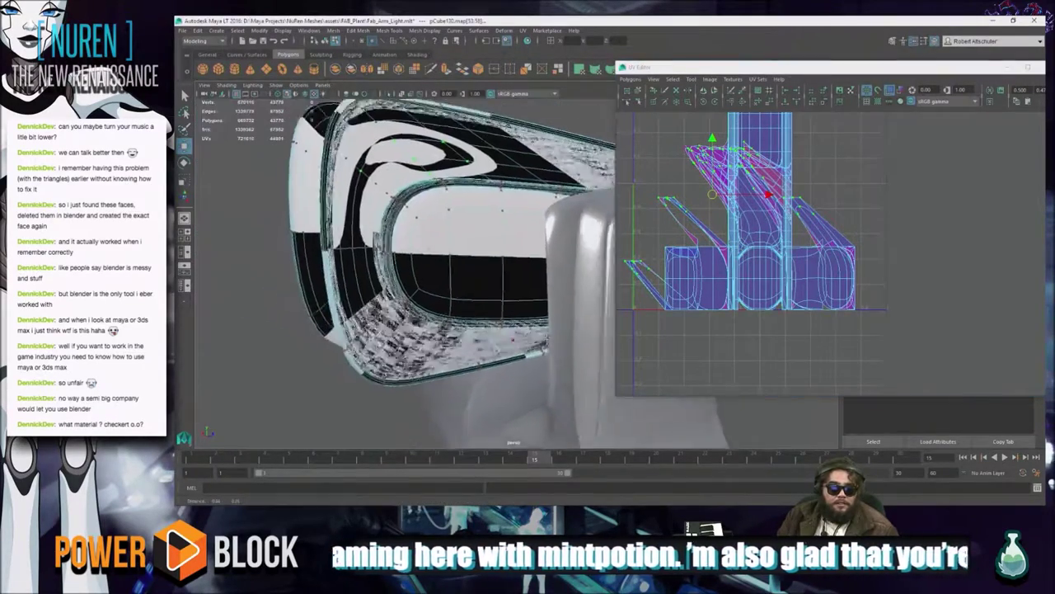
scroll(483, 303, "up", 10)
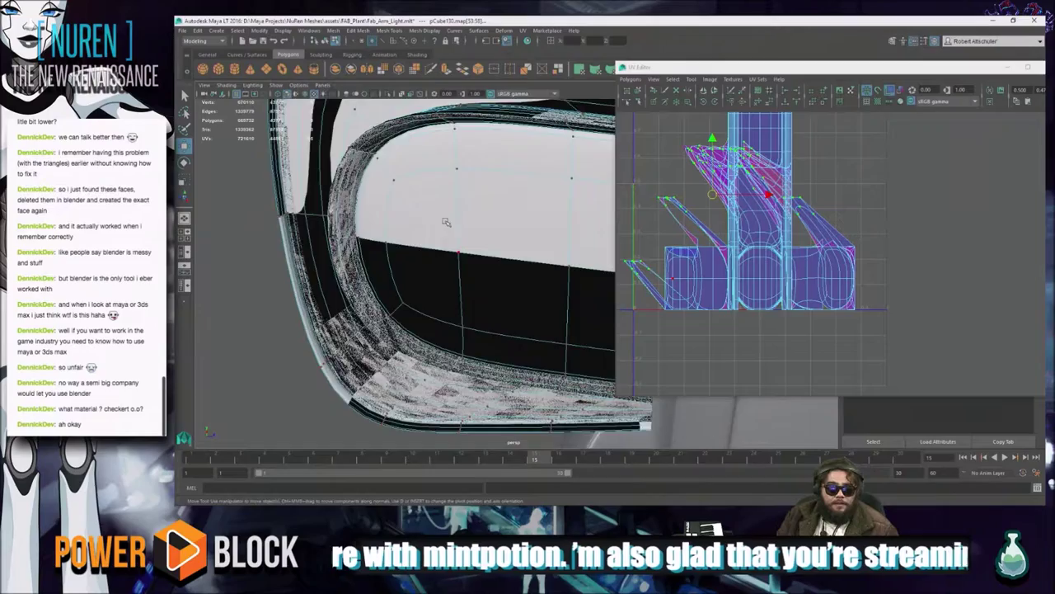
left_click_drag(521, 367, 525, 299, "alt")
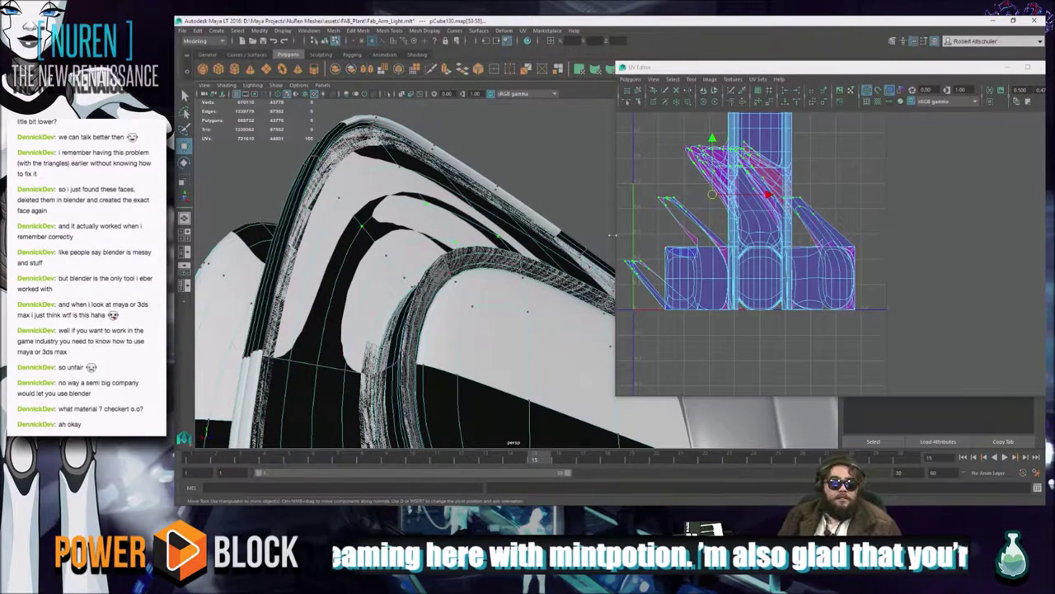
left_click_drag(972, 73, 849, 76)
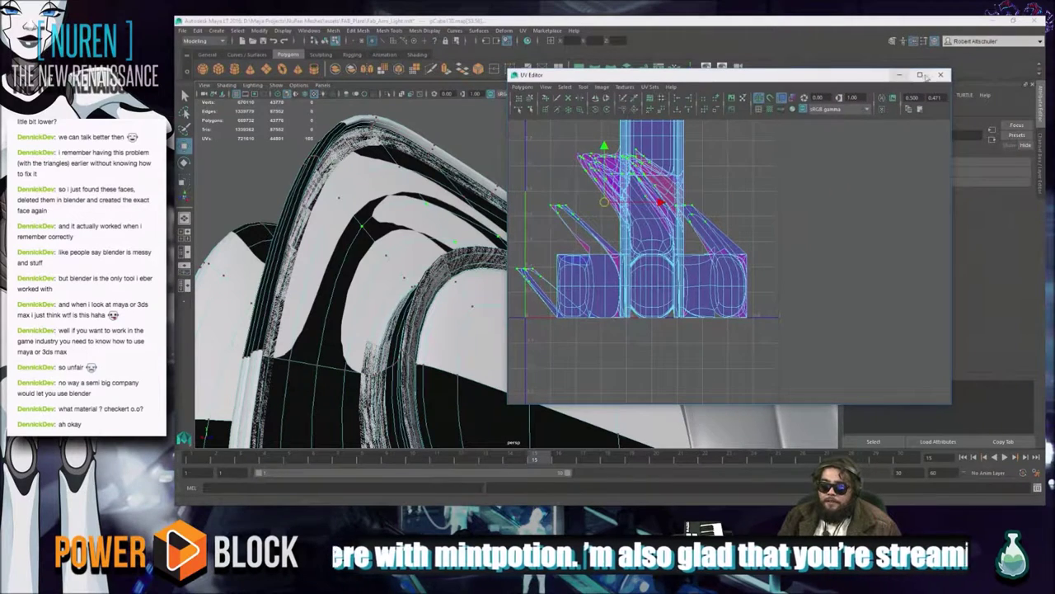
left_click(912, 67)
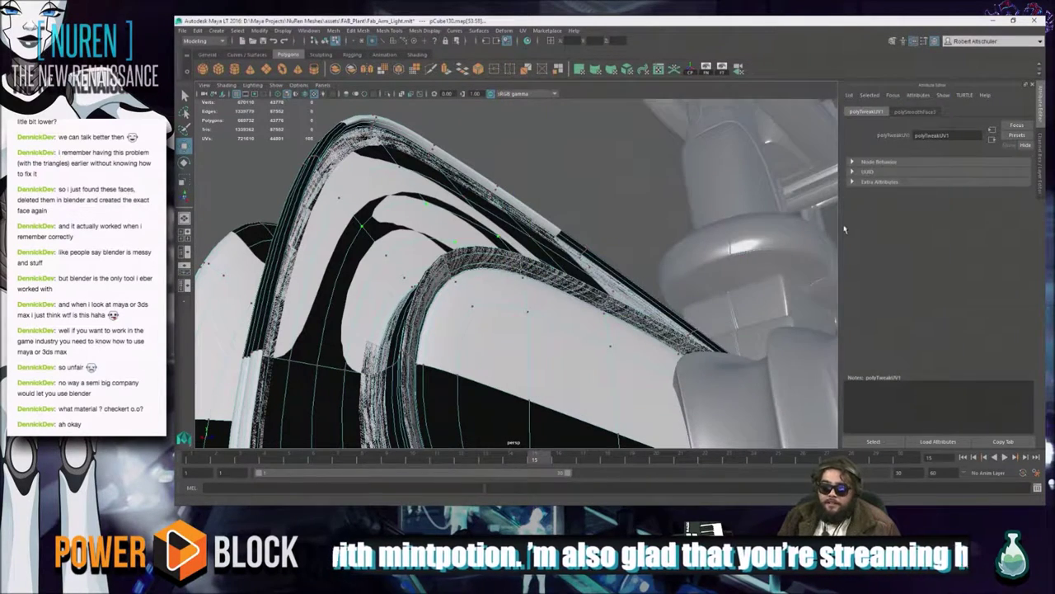
- Return the clamp to object mode and open the phong2 material, then its checker1 texture
left_click(915, 112)
left_click(867, 113)
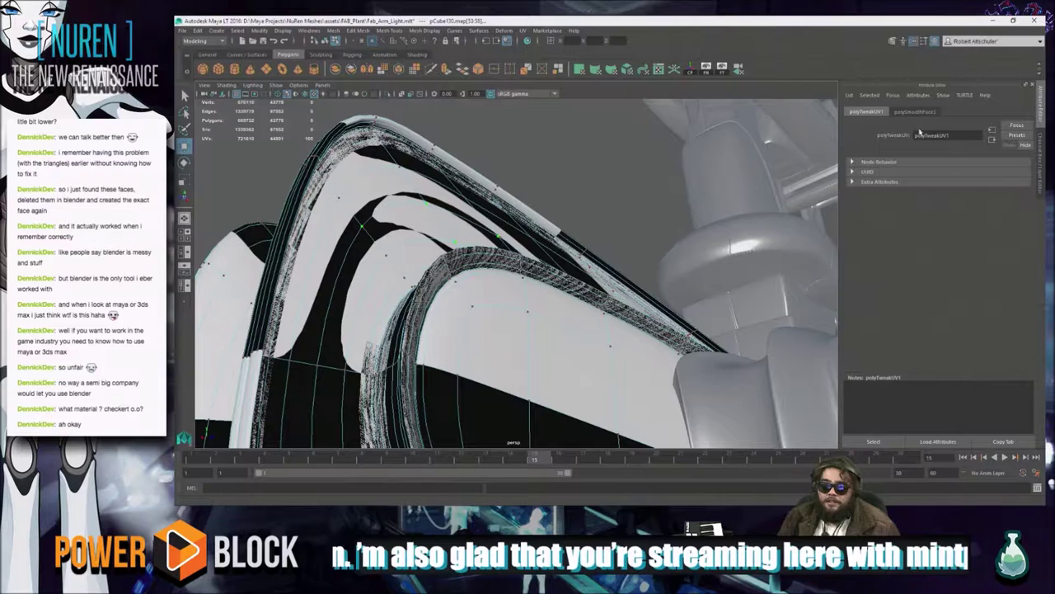
right_click_drag(456, 216, 492, 225)
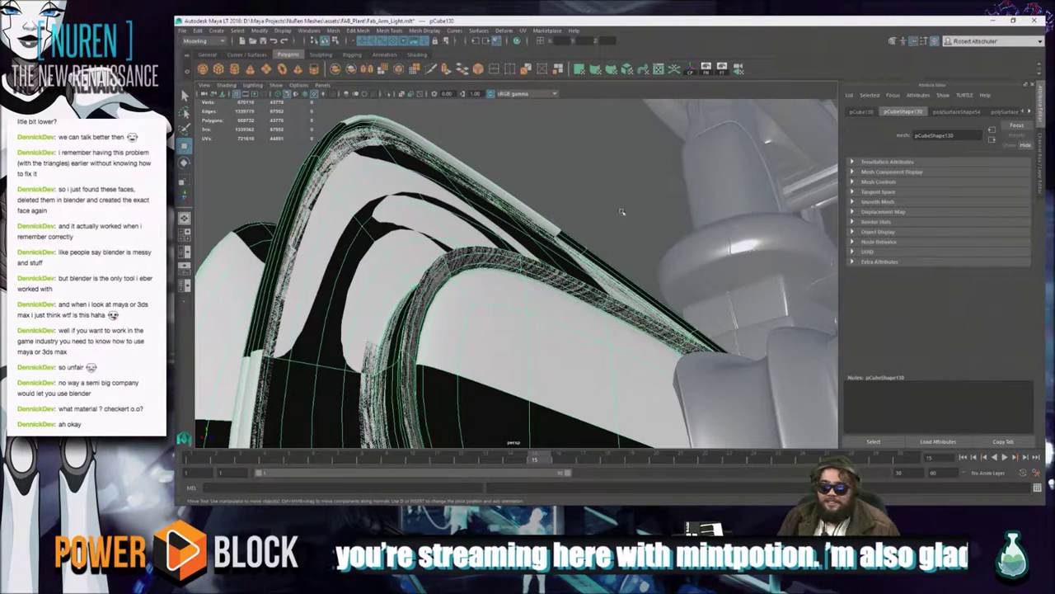
left_click(1029, 112)
left_click(1029, 111)
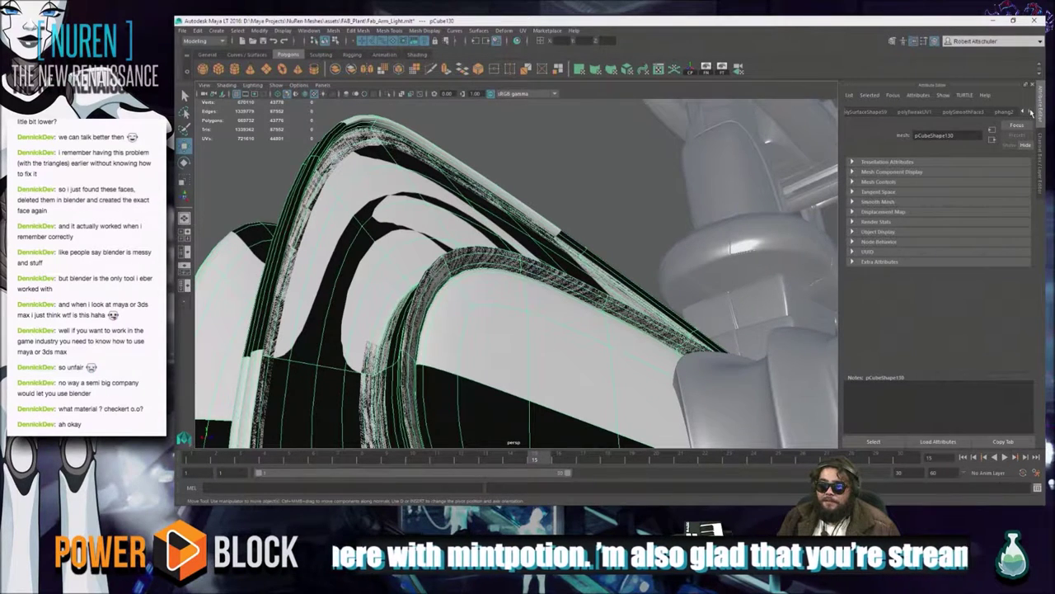
left_click(1006, 111)
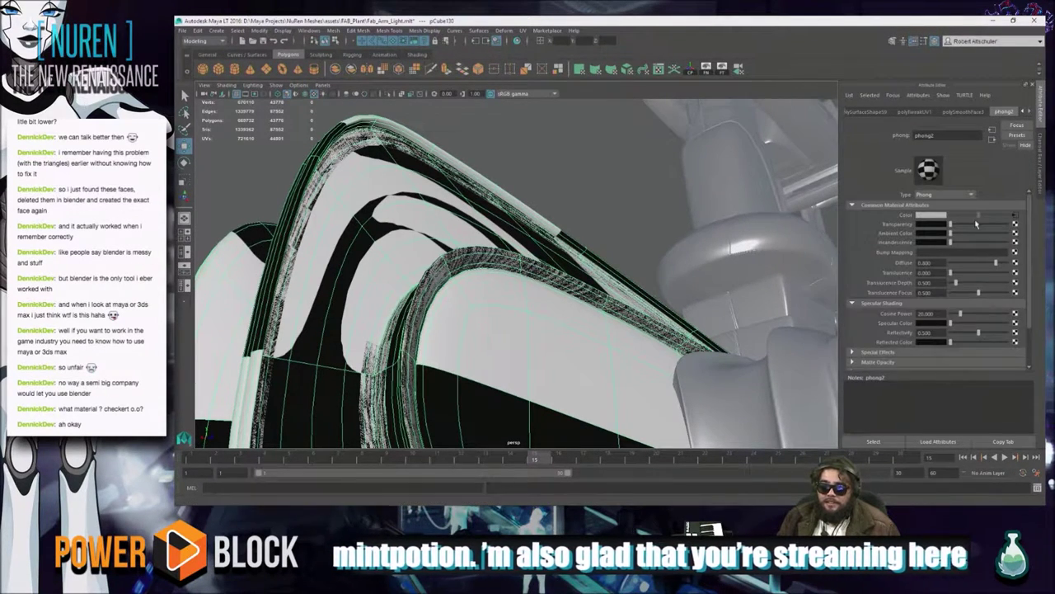
left_click_drag(454, 206, 499, 255, "alt")
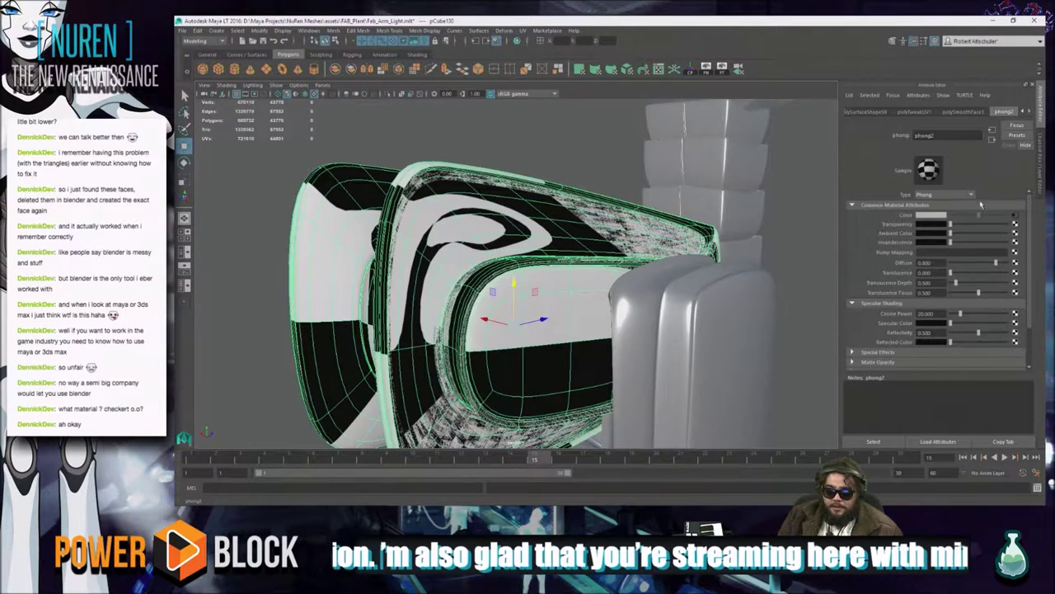
left_click(1018, 216)
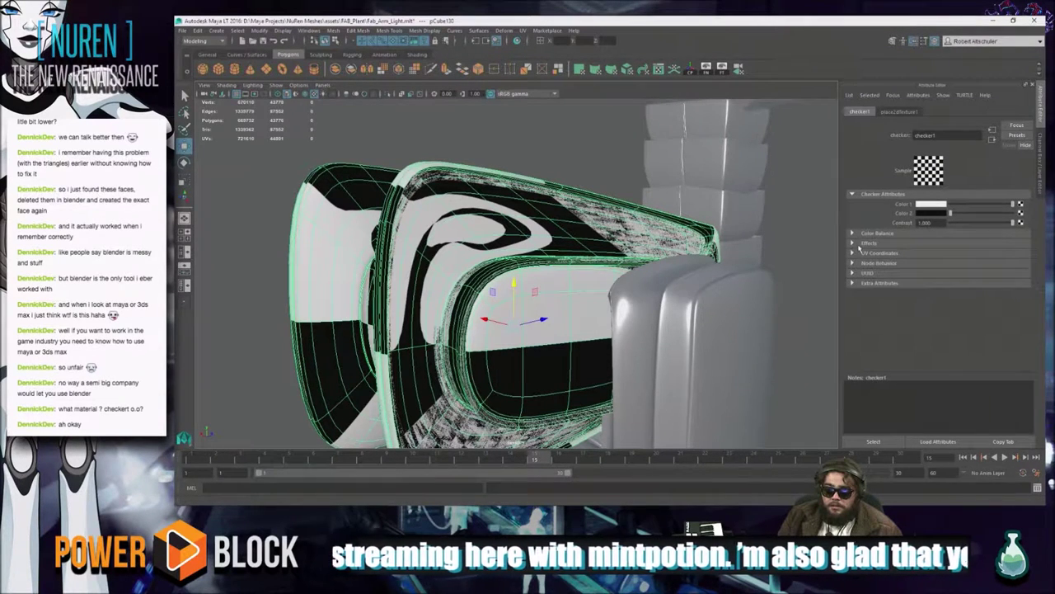
- Set place2dTexture1's Repeat UV to 10 by 10 and reselect the arm to view the denser checker
left_click(905, 111)
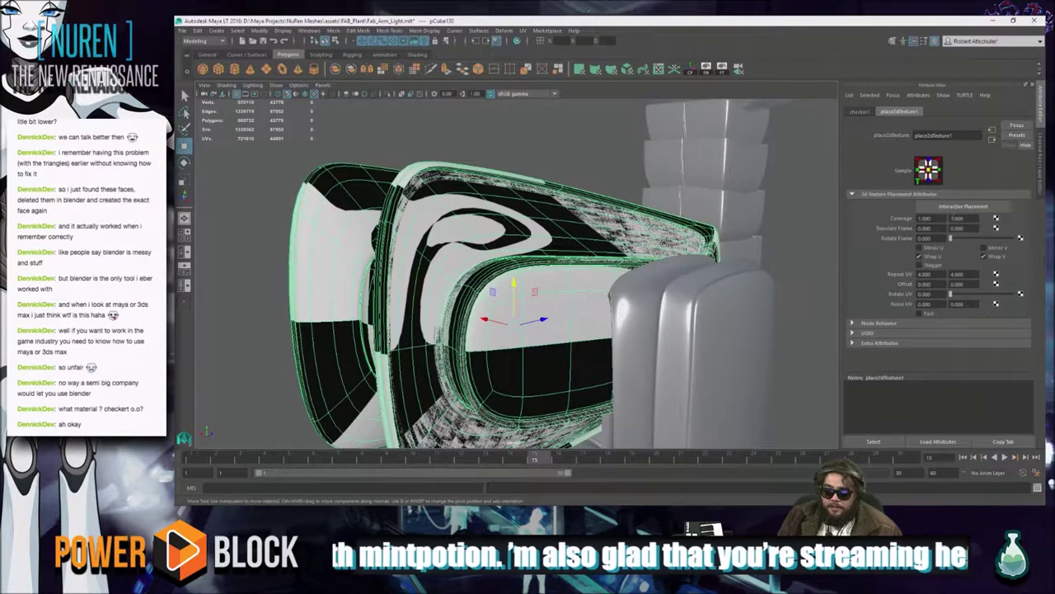
double_click(928, 274)
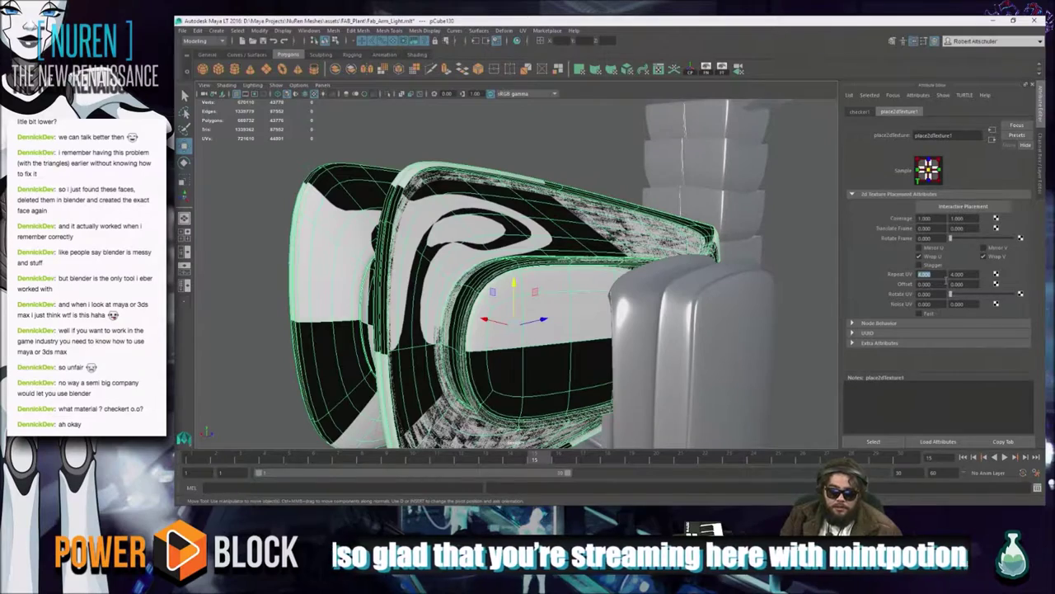
type("10")
key("Tab")
type("10")
key("Return")
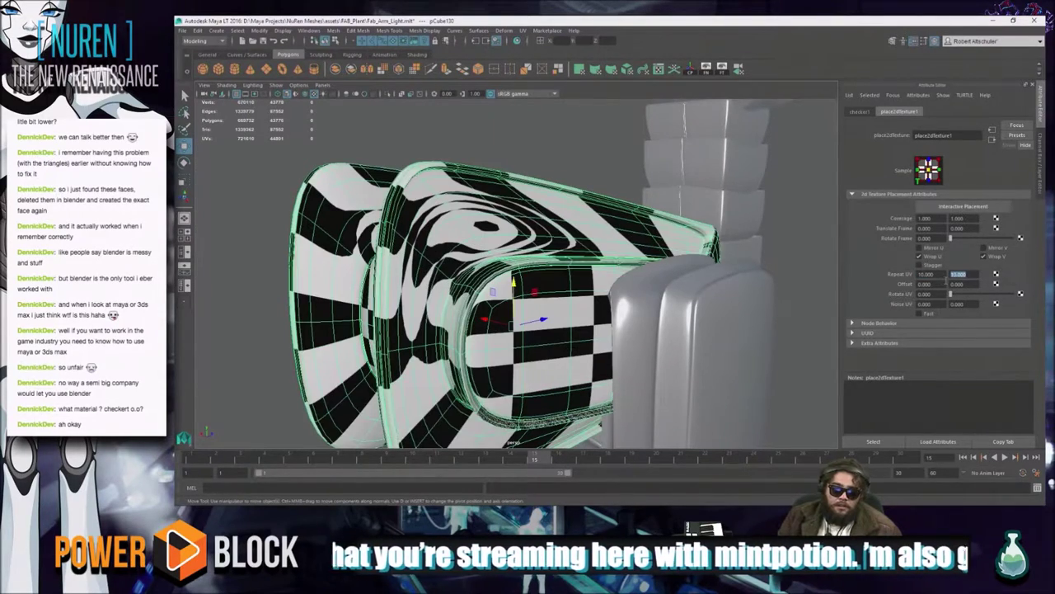
left_click_drag(427, 259, 482, 244, "alt")
left_click(586, 296)
left_click(438, 284)
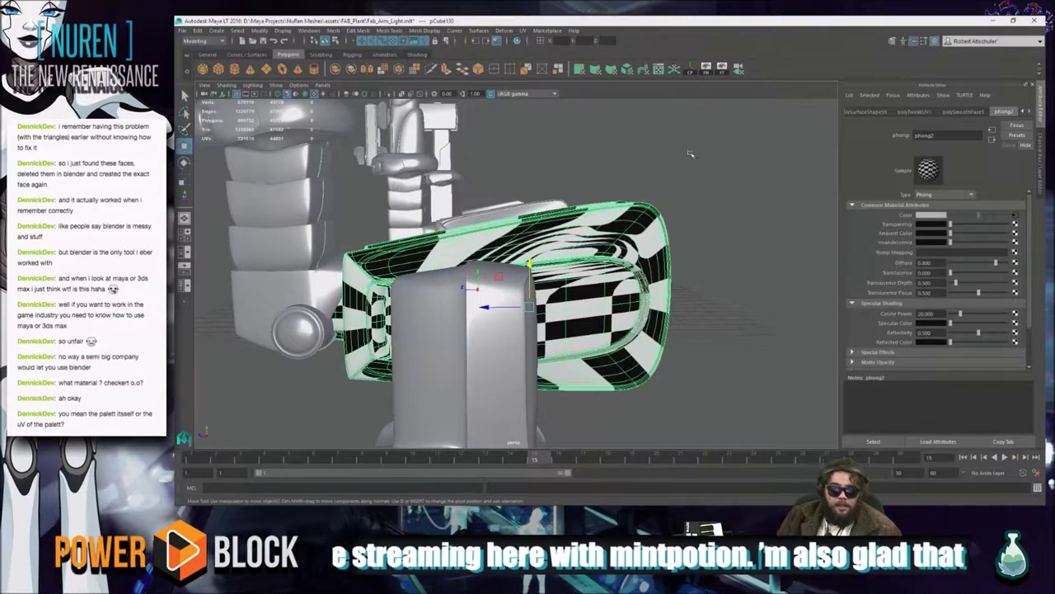
- Briefly open the UV Editor, shift its layout and window, then close it again
left_click(658, 69)
middle_click_drag(724, 169, 816, 251, "alt")
left_click_drag(877, 69, 893, 128)
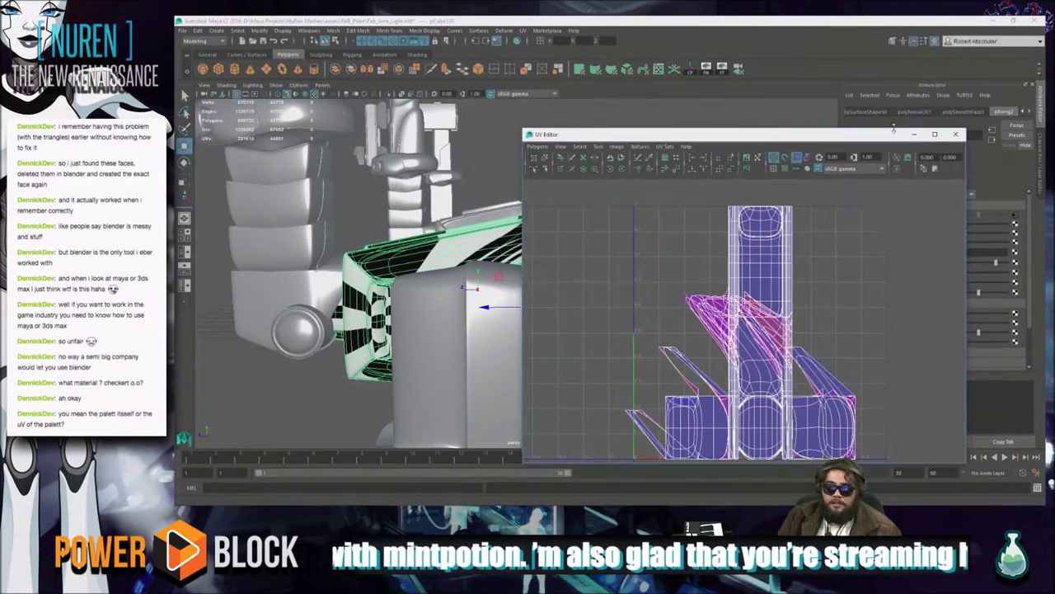
left_click(956, 134)
right_click_drag(628, 262, 674, 210)
mouse_move(610, 240)
left_mouse_down("alt")
mouse_move(606, 271)
mouse_move(629, 236)
left_mouse_up("alt")
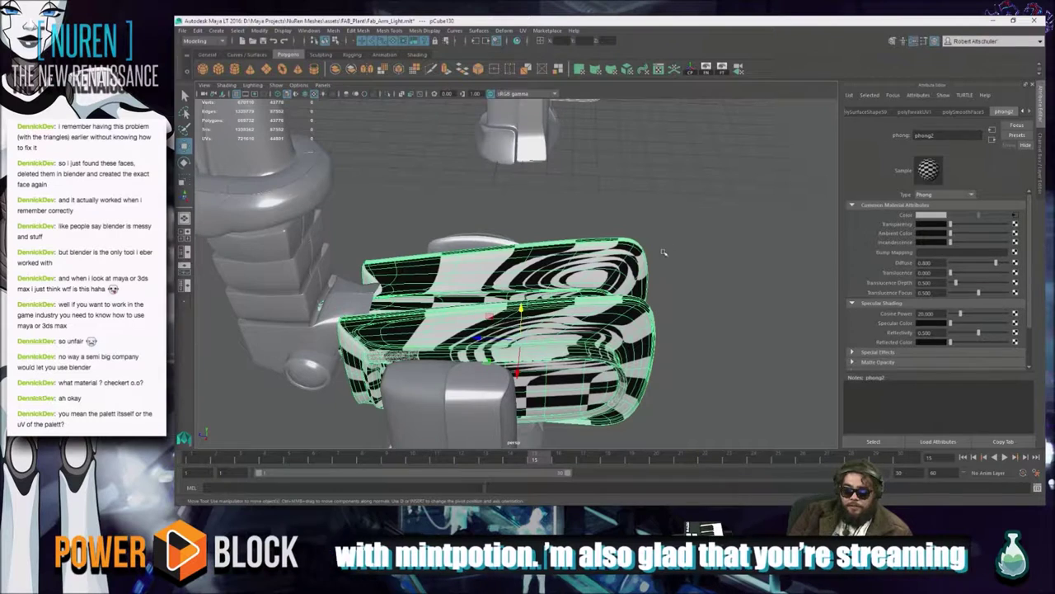
- Dismiss the Start menu, reselect pCube130 and inspect it end-on and from another side
key("super")
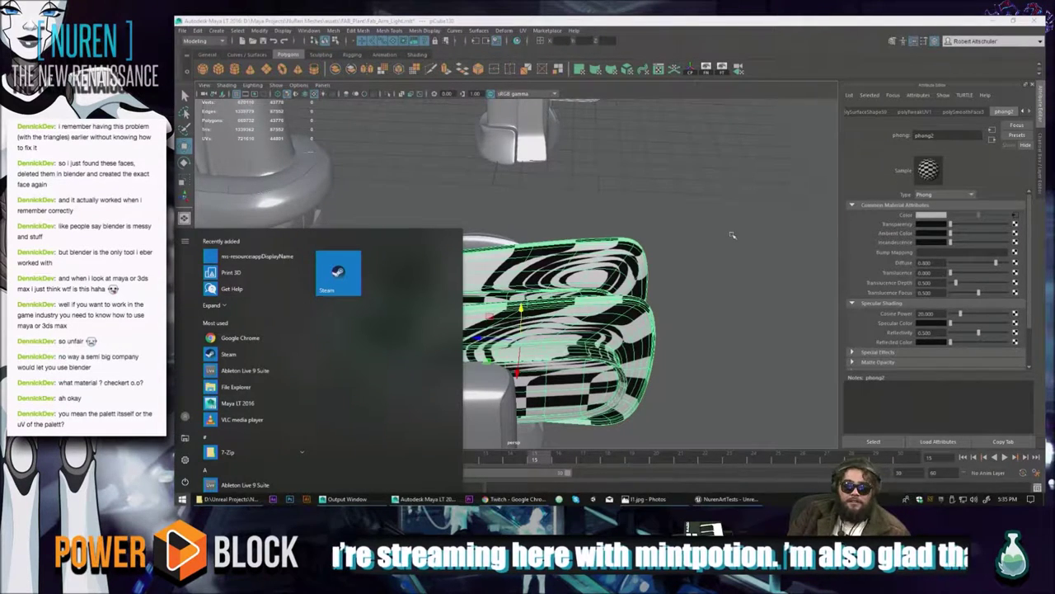
left_click(691, 323)
left_click(623, 360)
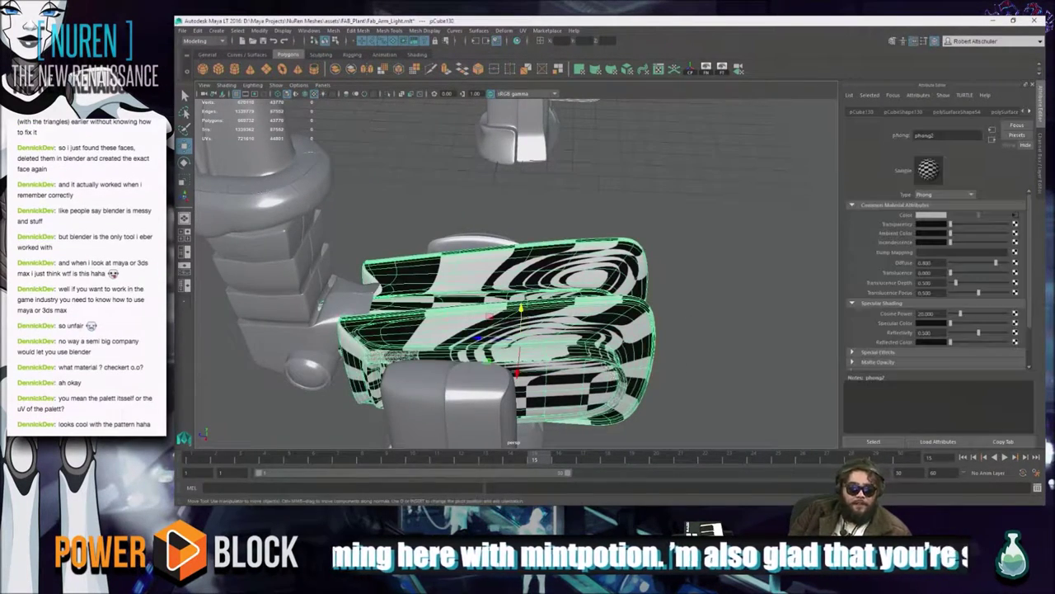
left_click_drag(607, 339, 642, 233, "alt")
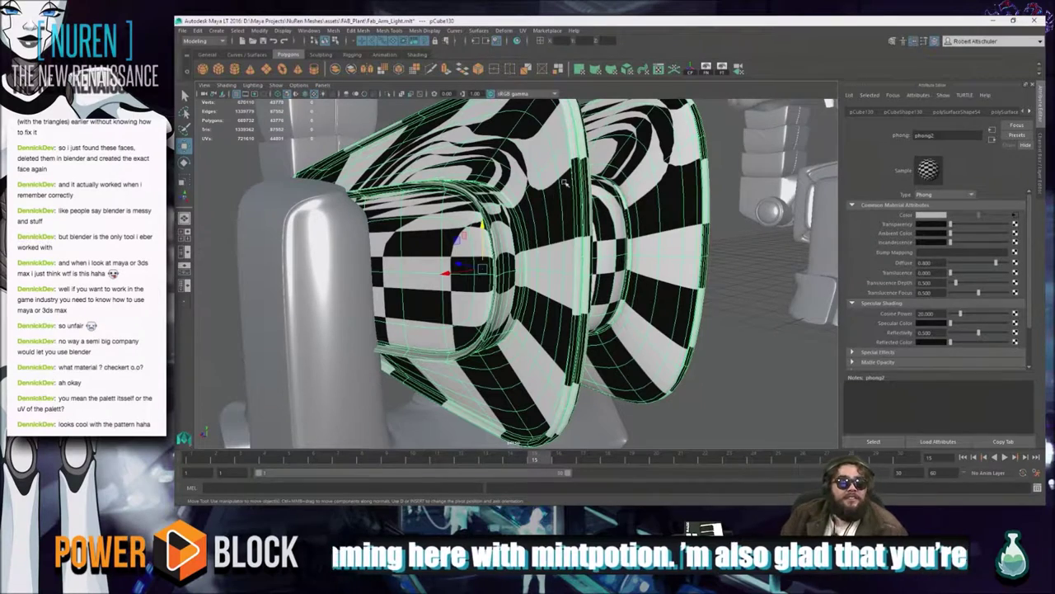
left_click_drag(534, 239, 586, 192, "alt")
left_click(530, 155)
- Pull back to a front view of the checkered arm and stand, then open the UV Editor
scroll(453, 172, "up", 4)
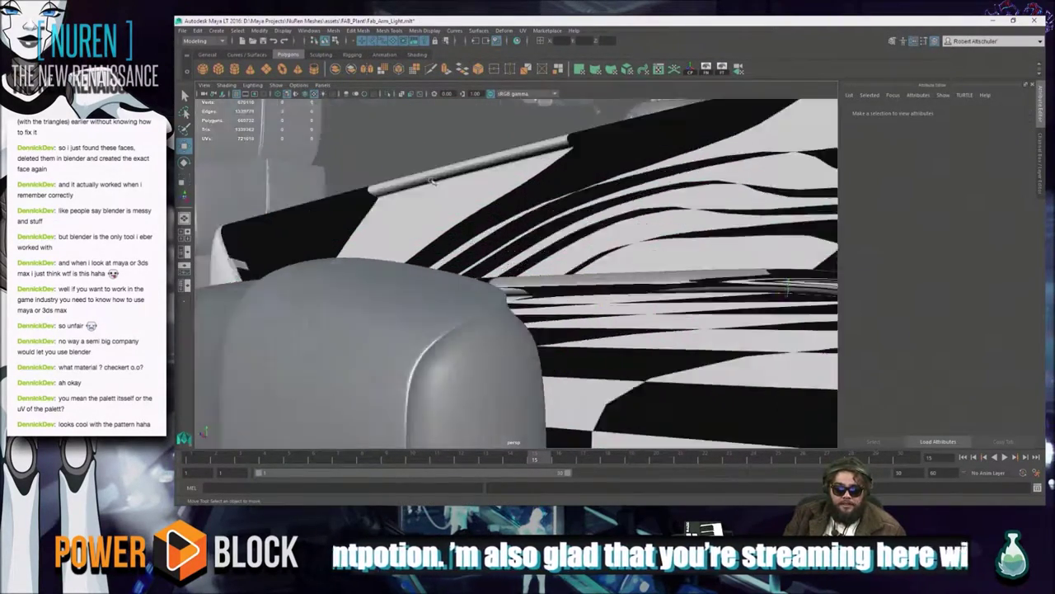
left_click_drag(404, 183, 527, 220, "alt")
scroll(462, 198, "down", 5)
scroll(350, 226, "down", 3)
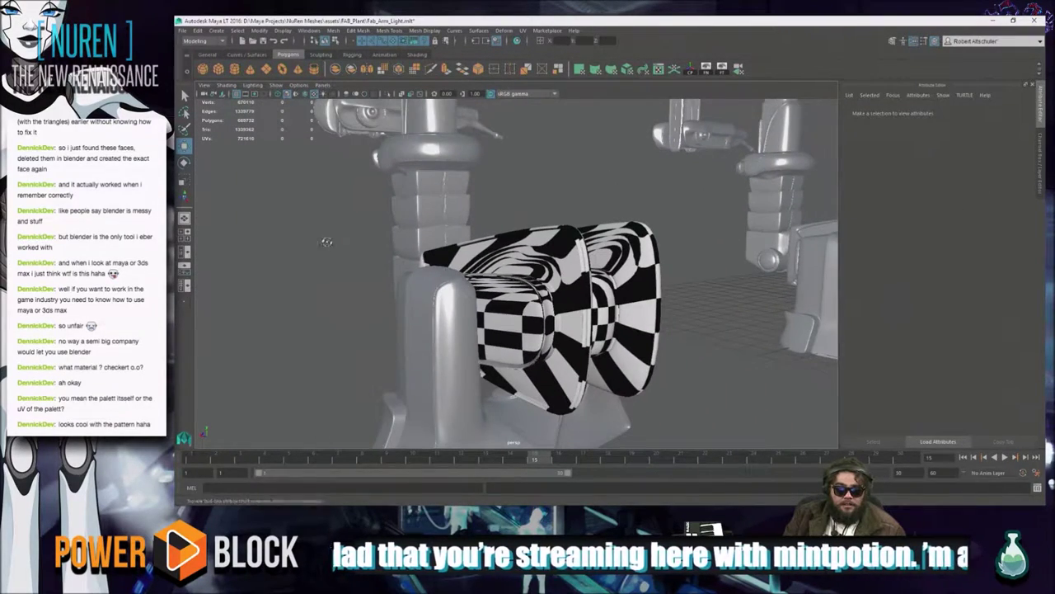
scroll(329, 241, "down", 1)
left_click_drag(328, 240, 255, 126, "alt")
left_click_drag(675, 191, 643, 239, "alt")
left_click(659, 68)
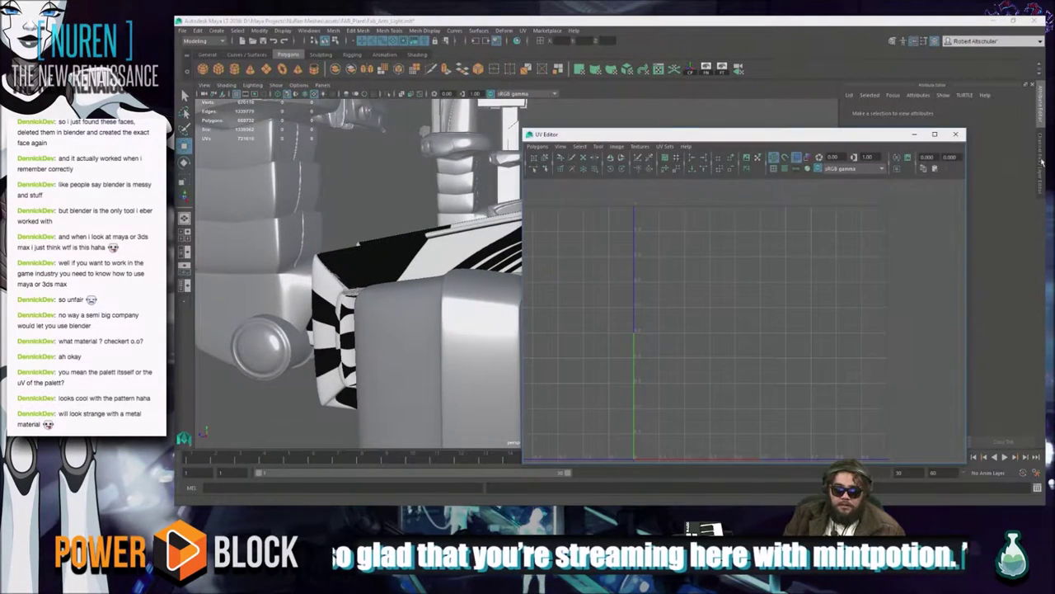
- Close the UV Editor, switch to edge mode and inspect the arm's rim edges in wireframe
left_click(955, 134)
left_click_drag(594, 272, 604, 187, "alt")
right_click(613, 178)
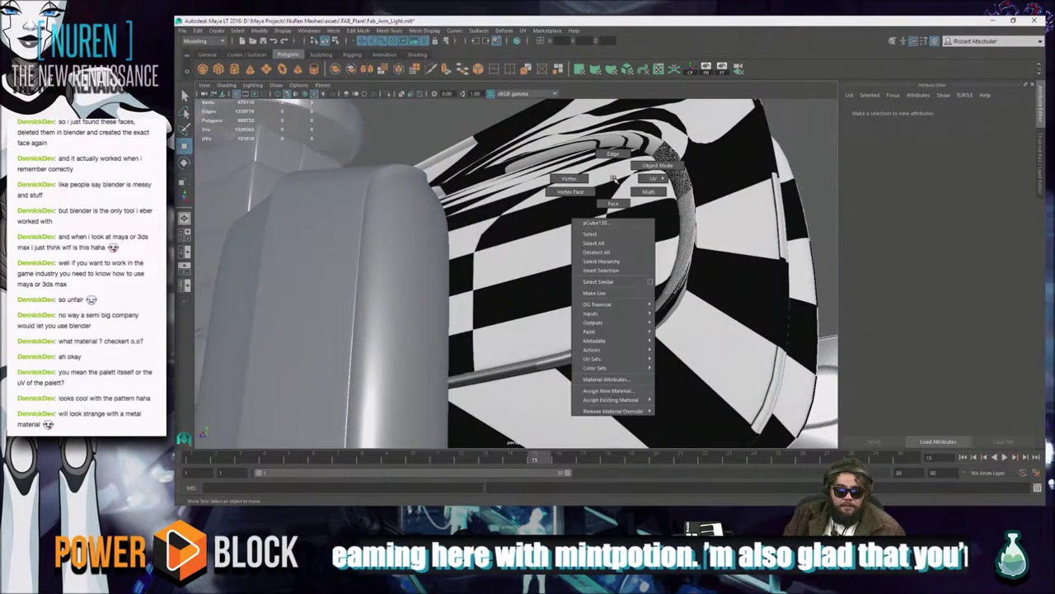
left_click(612, 154)
left_click_drag(612, 171, 536, 178, "alt")
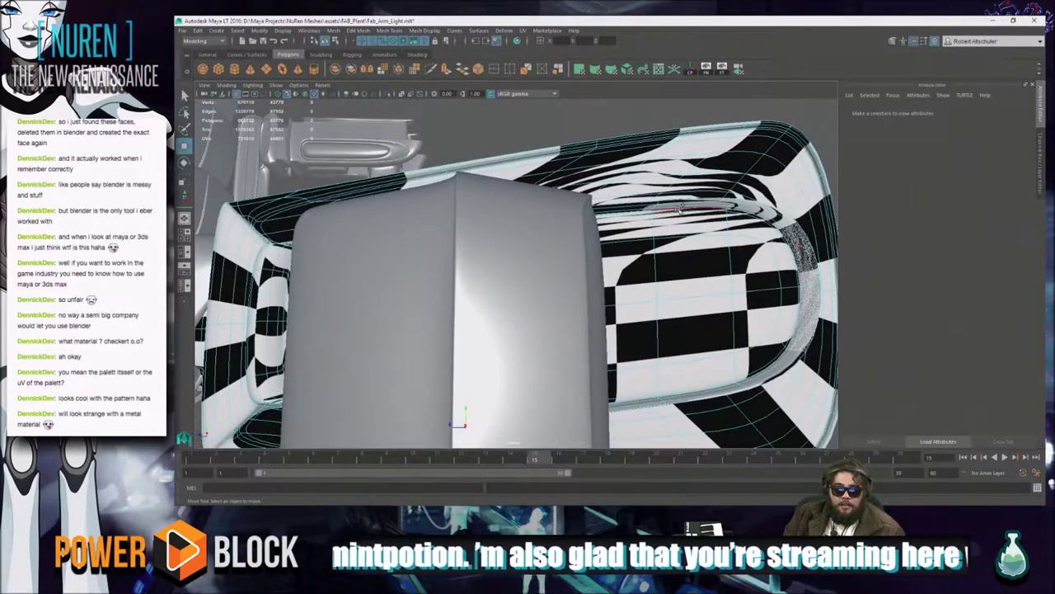
left_click(679, 208)
mouse_move(636, 214)
left_mouse_down("alt")
mouse_move(612, 227)
mouse_move(641, 265)
mouse_move(438, 324)
left_mouse_up("alt")
key("4")
key("5")
- Check the rounded opening's edge and UVs, then apply spherical projection polySphProj1 in object mode
mouse_move(461, 347)
left_mouse_down("alt")
mouse_move(476, 302)
mouse_move(516, 282)
mouse_move(537, 342)
mouse_move(384, 268)
mouse_move(536, 330)
mouse_move(452, 308)
mouse_move(406, 337)
mouse_move(397, 216)
left_mouse_up("alt")
left_click(360, 242)
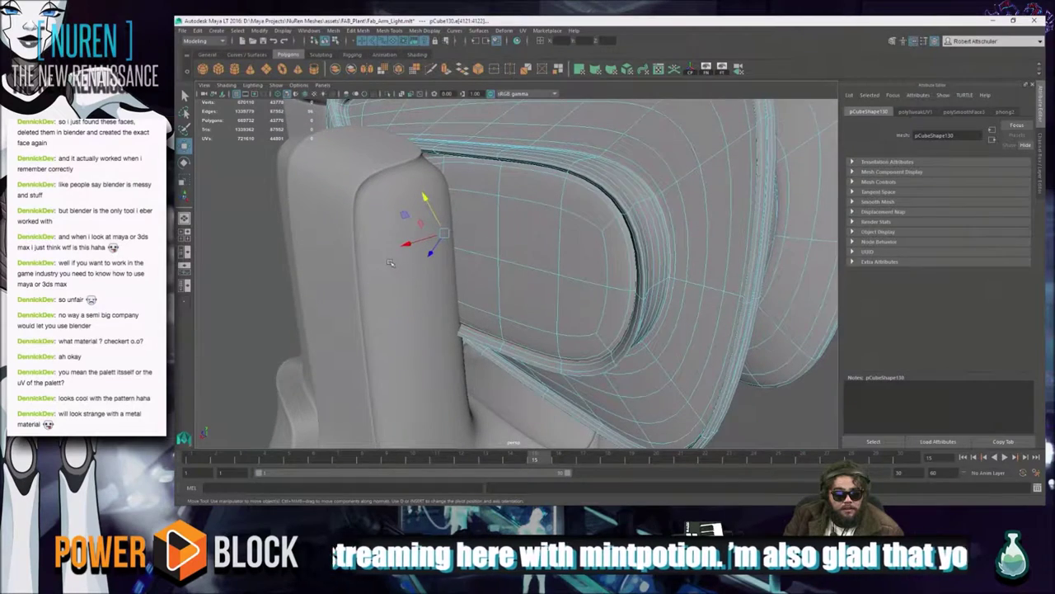
left_click_drag(391, 278, 434, 271, "alt")
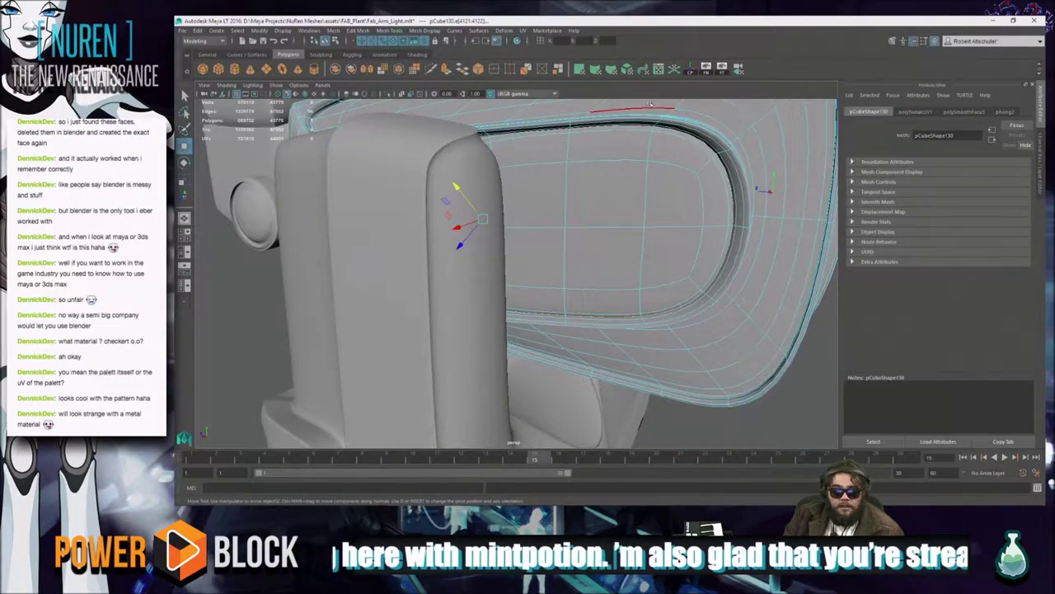
left_click(657, 68)
right_click(650, 269)
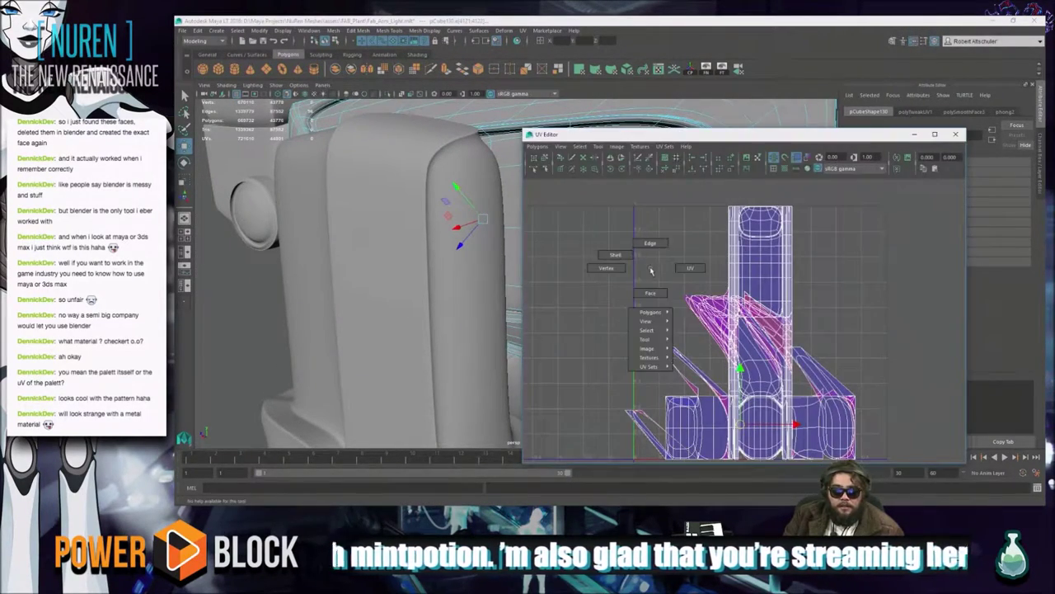
left_click(956, 134)
right_click_drag(726, 206, 790, 169)
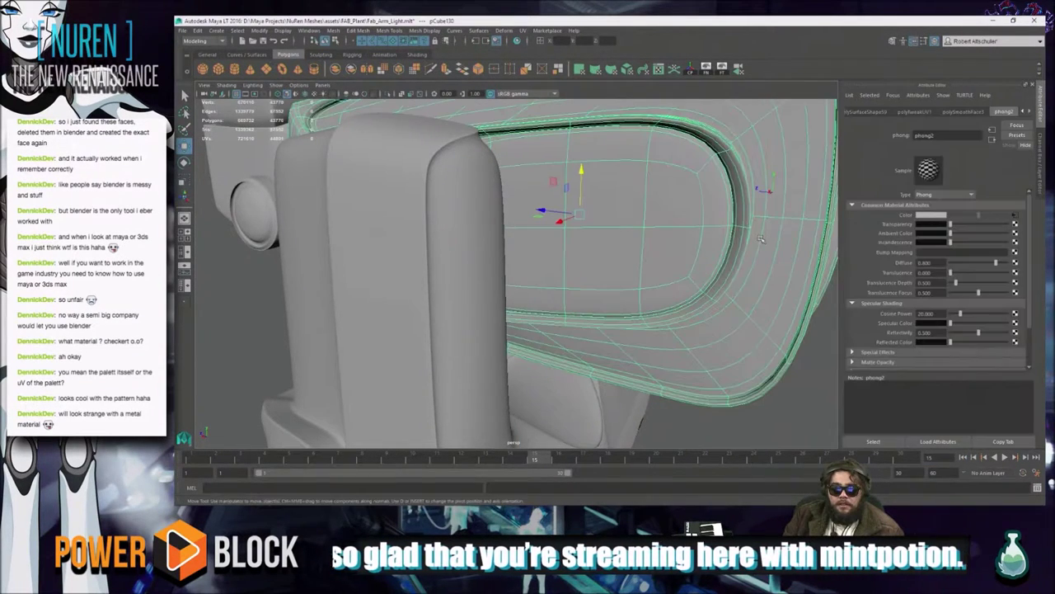
left_click(626, 69)
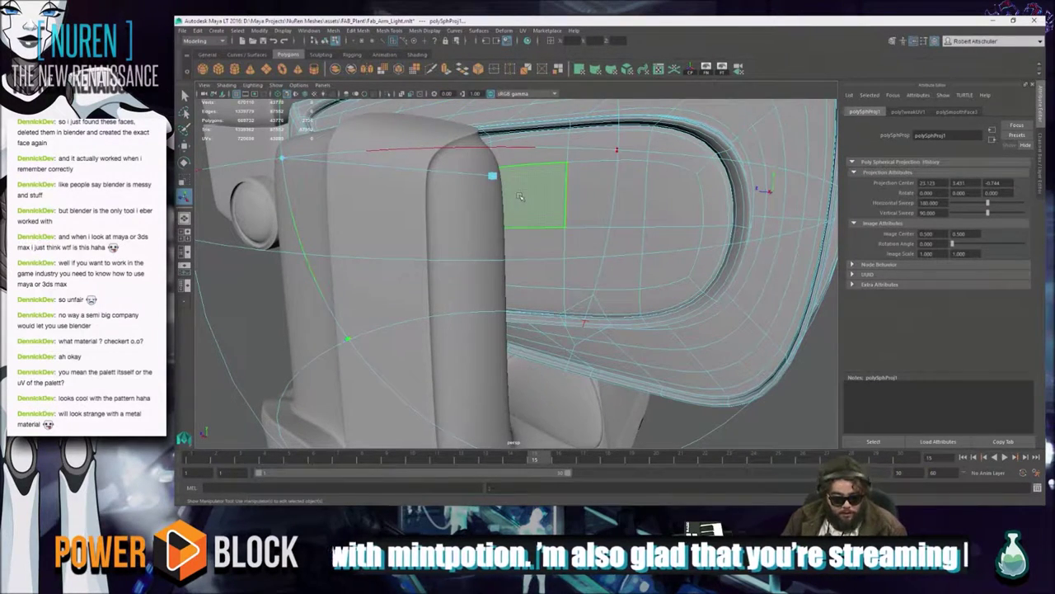
- Show the checker texture on the newly projected arm and frame the mesh for a close look
key("6")
left_click_drag(601, 256, 451, 252, "alt")
left_click(364, 302)
left_click(528, 223)
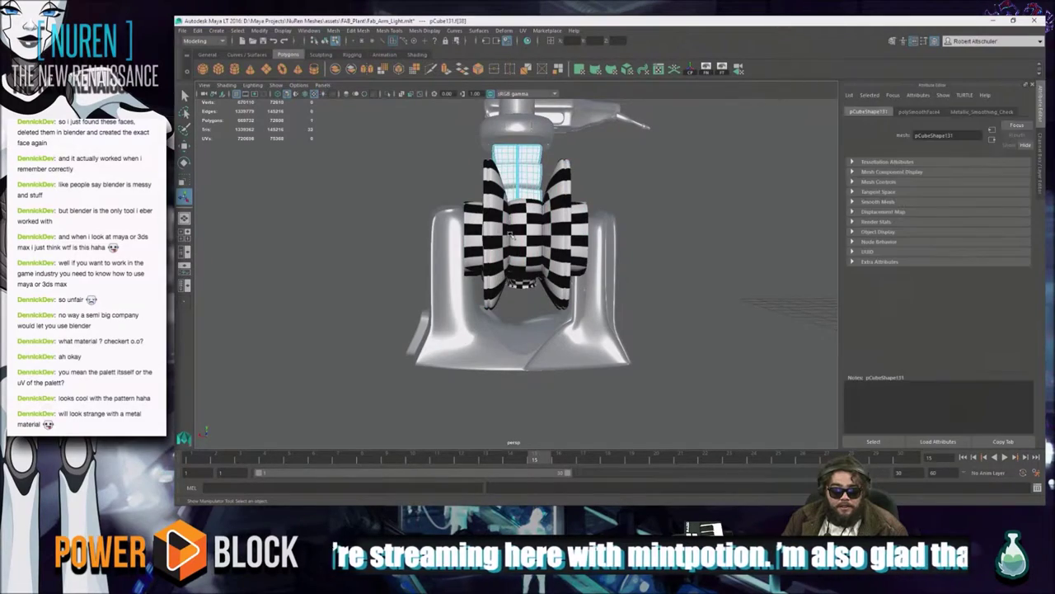
key("f")
left_click_drag(506, 183, 525, 217, "alt")
key("F11")
mouse_move(554, 330)
left_mouse_down("alt")
mouse_move(539, 328)
mouse_move(546, 323)
left_mouse_up("alt")
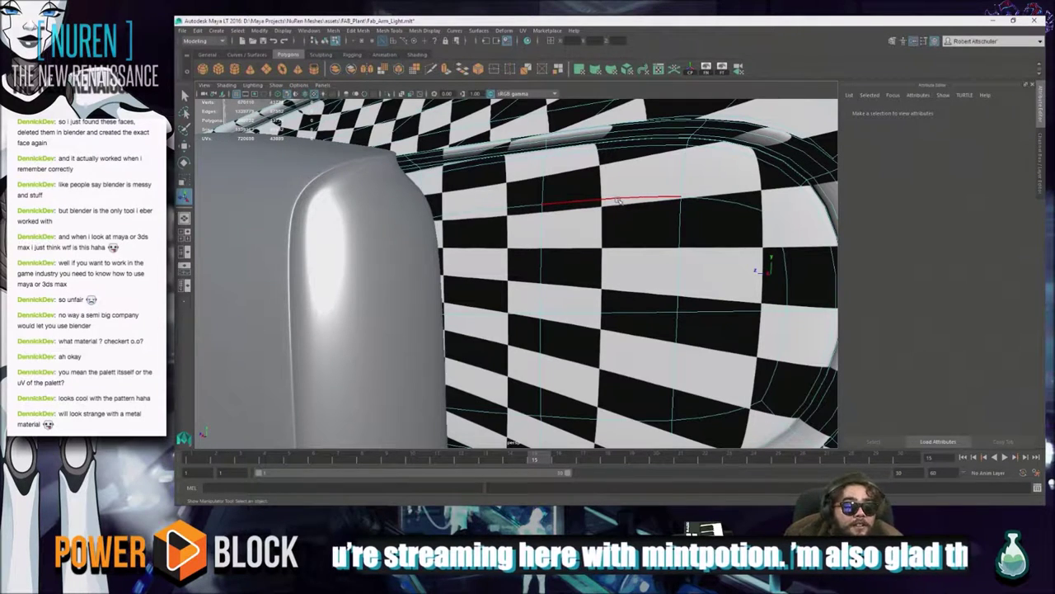
- Switch to the Unreal Editor and orbit around the rock-textured imported arm
key("alt+Tab")
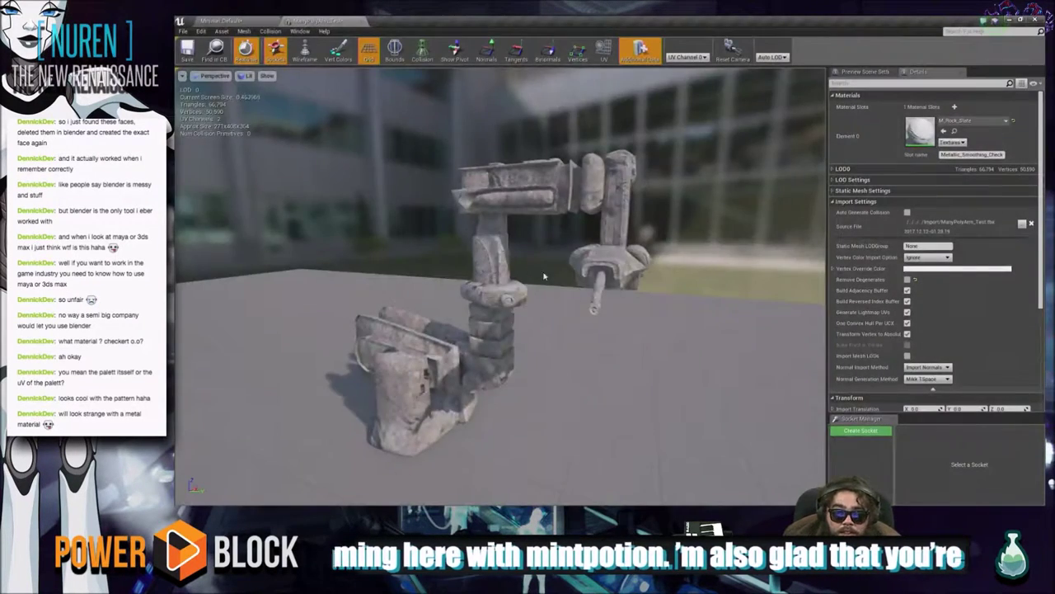
left_click_drag(513, 223, 483, 230)
left_click_drag(495, 314, 461, 314)
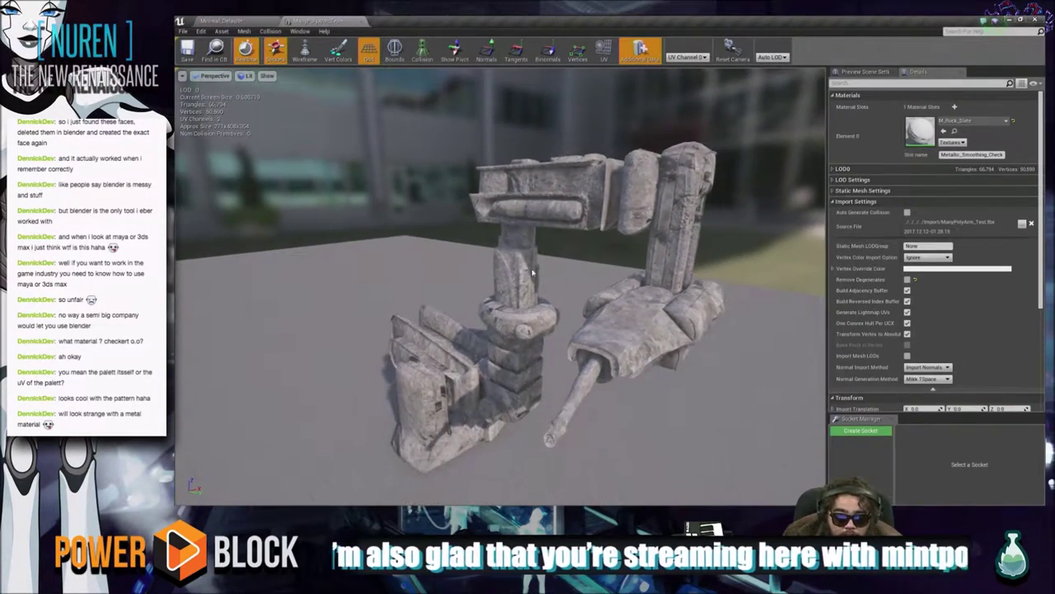
- Assign the M_Lamp material to the arm's Element 0 slot
left_click(952, 124)
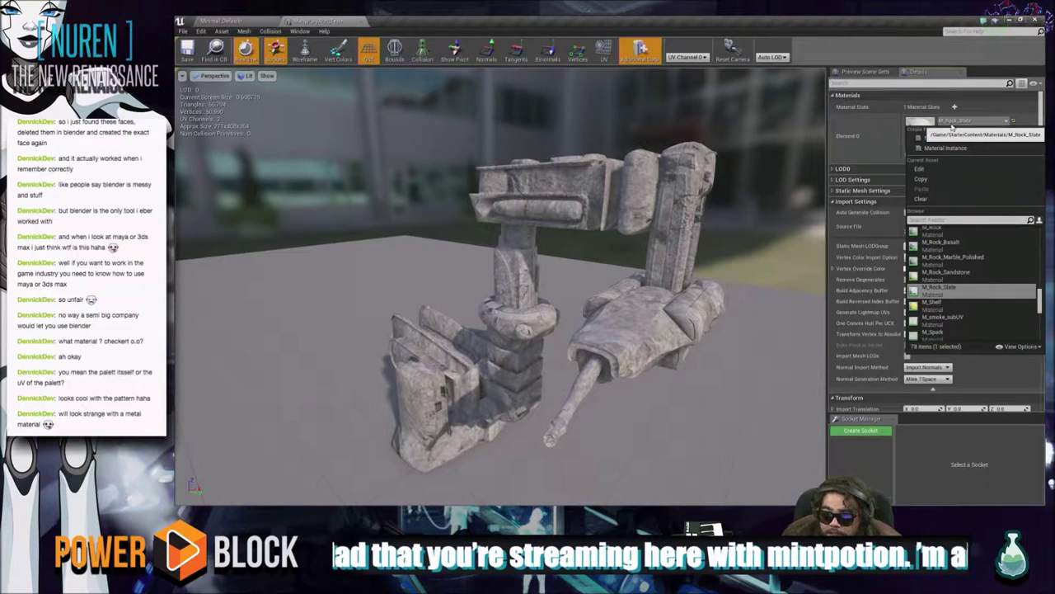
scroll(954, 297, "down", 10)
scroll(954, 306, "up", 5)
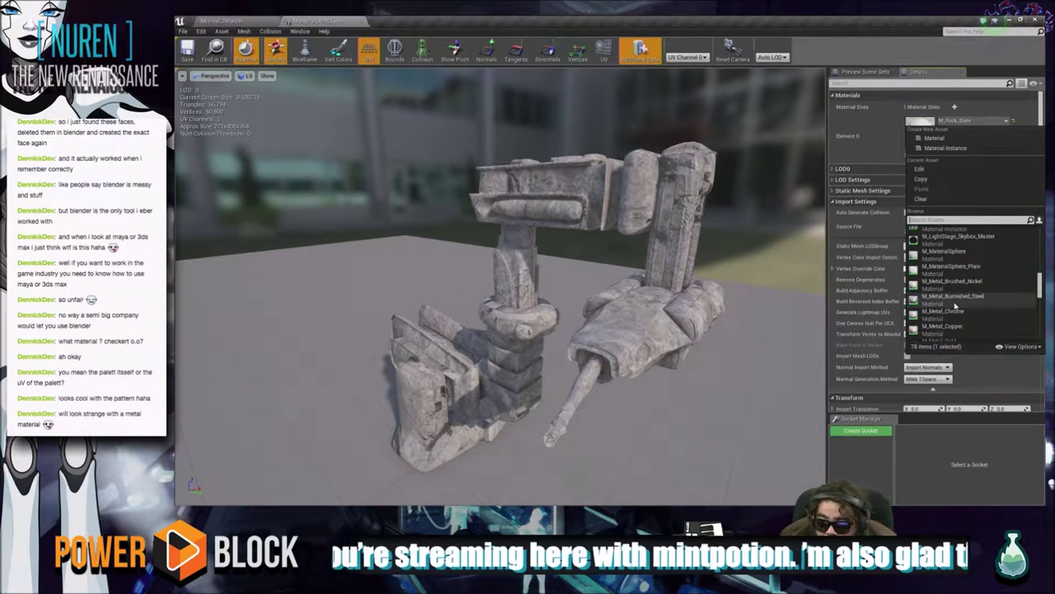
scroll(955, 307, "down", 3)
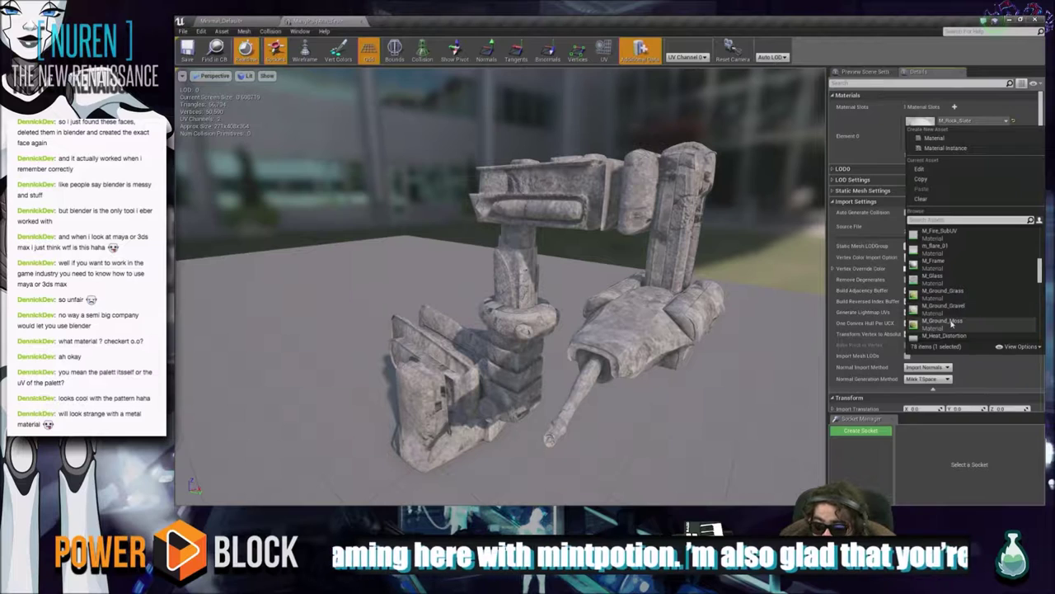
left_click(940, 328)
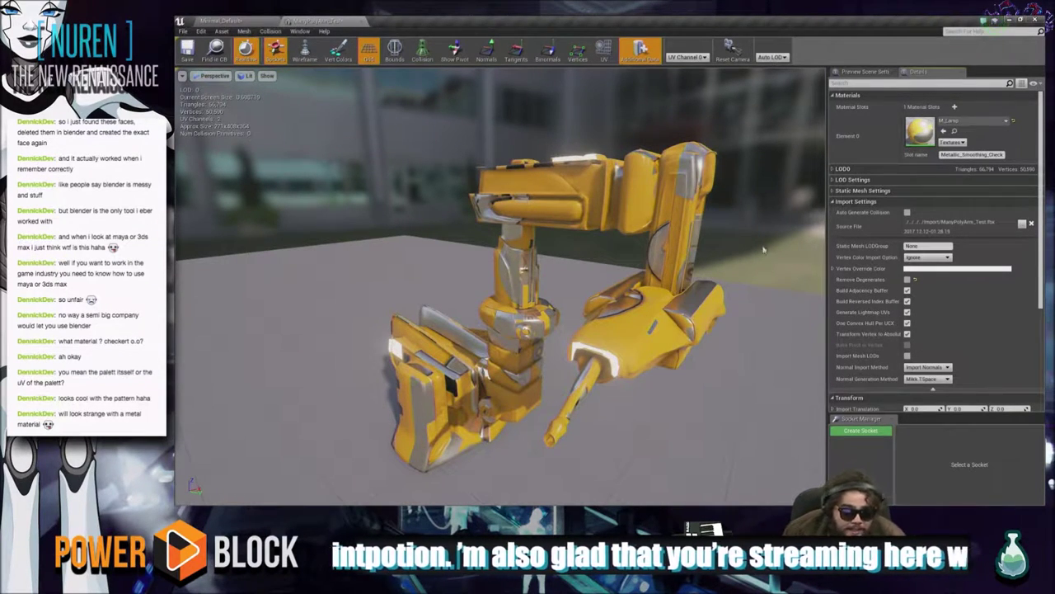
- Search the material list for 'ld' and assign M_Metal_Gold to the arm instead
left_click(977, 120)
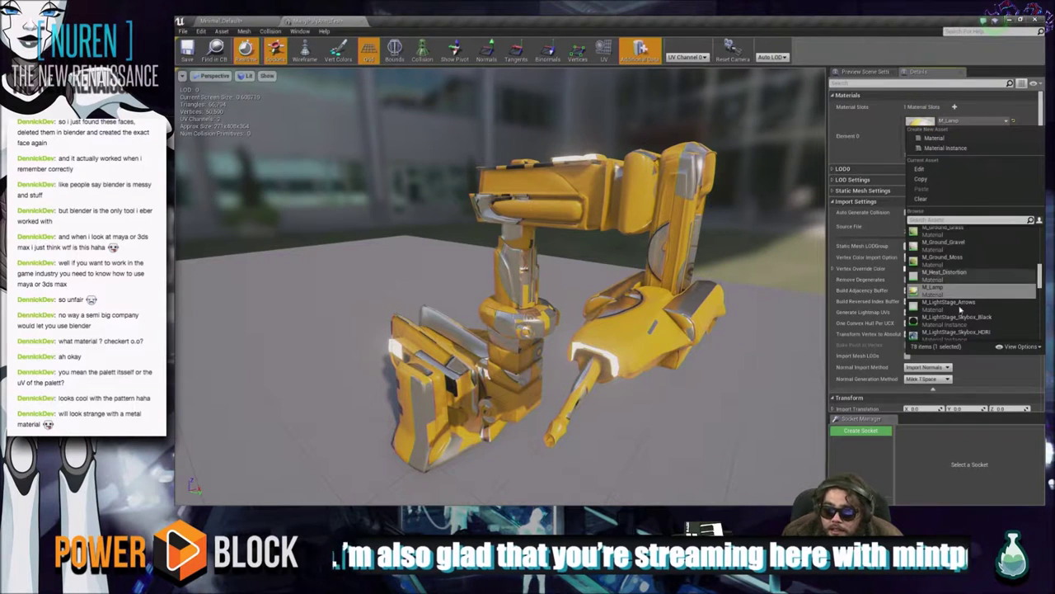
scroll(961, 313, "up", 3)
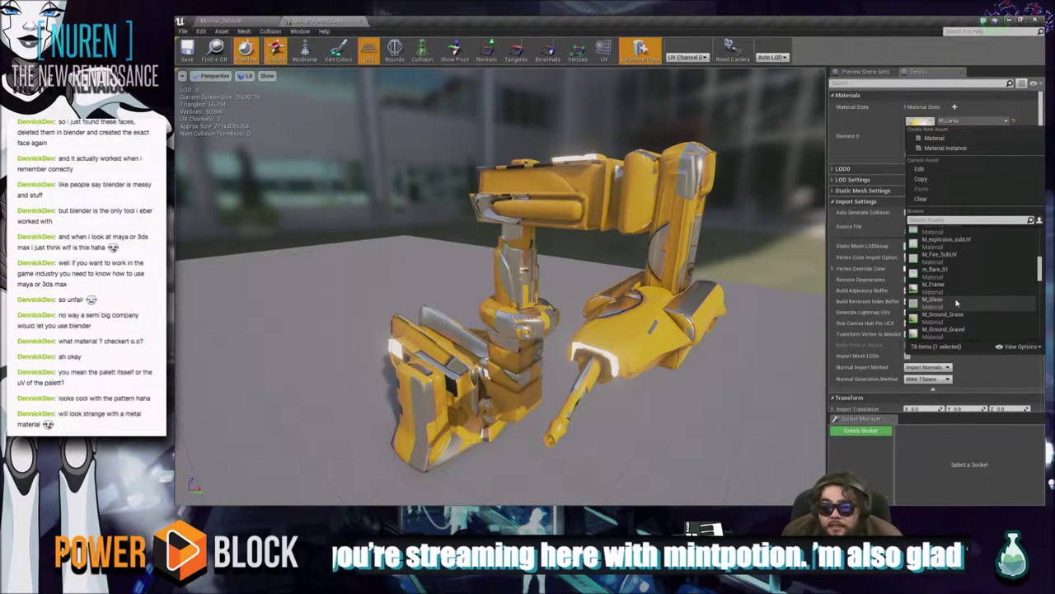
scroll(955, 303, "up", 3)
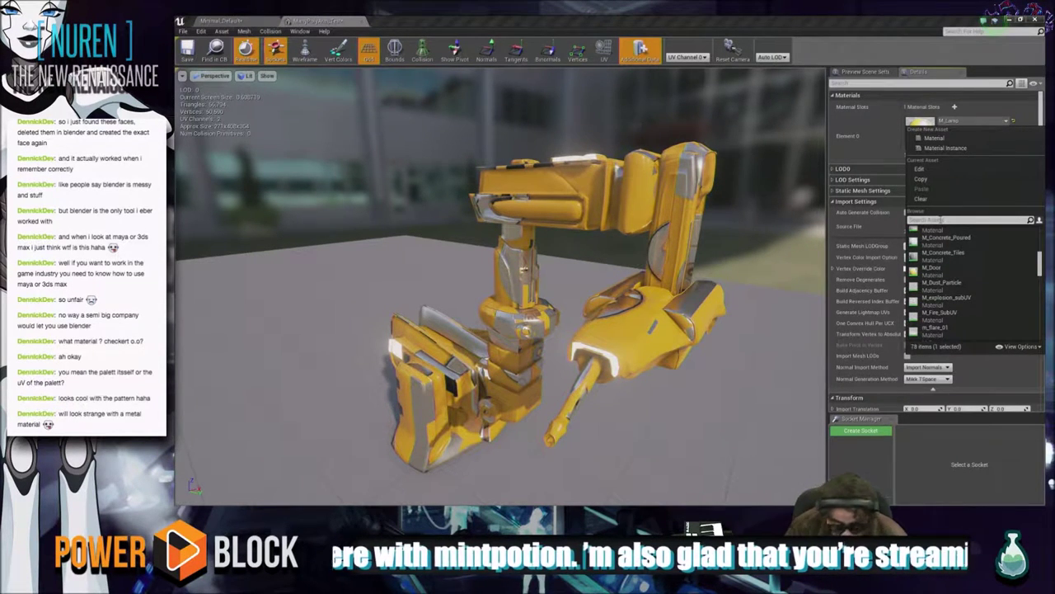
type("ld")
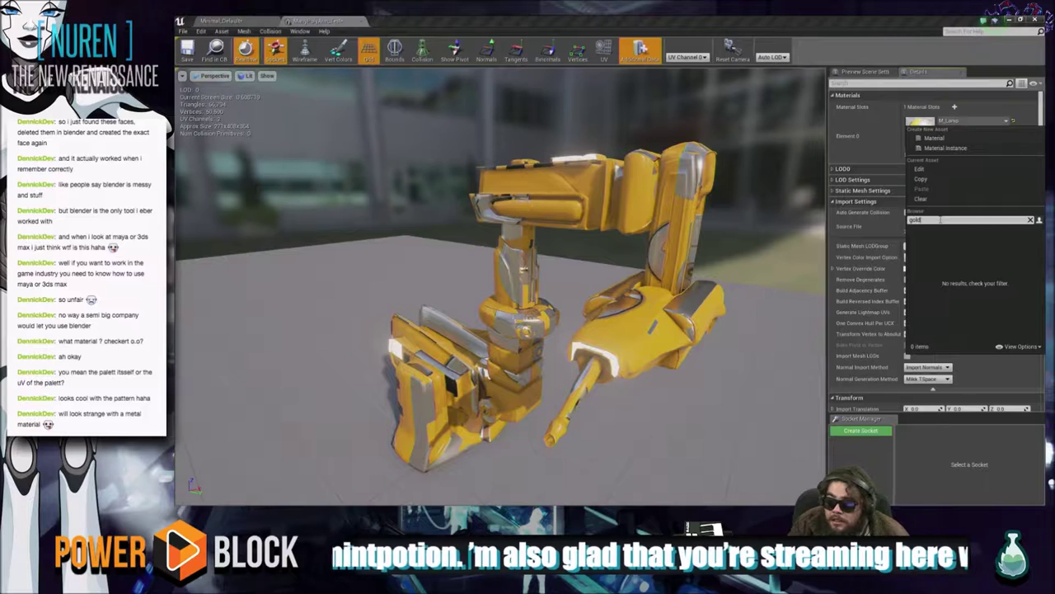
left_click(932, 230)
left_click_drag(697, 402, 695, 394)
left_click_drag(685, 358, 670, 314)
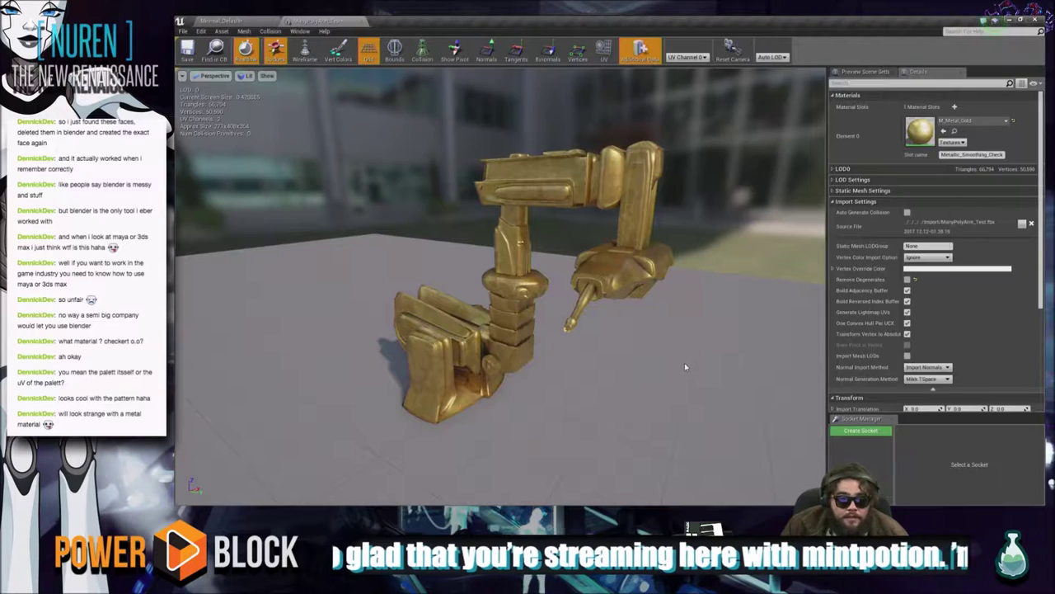
- Leave the gold arm in Unreal and return to Maya LT
key("alt+Tab")
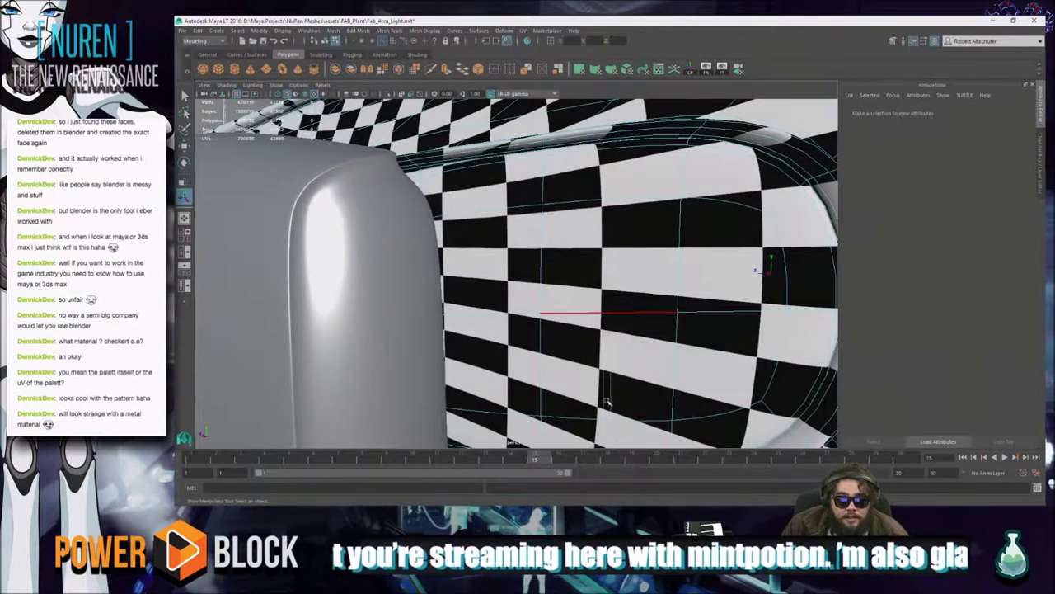
- Select and frame the checkered armrest mesh, orbiting in close on the armrest and pillar
left_click(610, 365)
key("f")
left_click(726, 419)
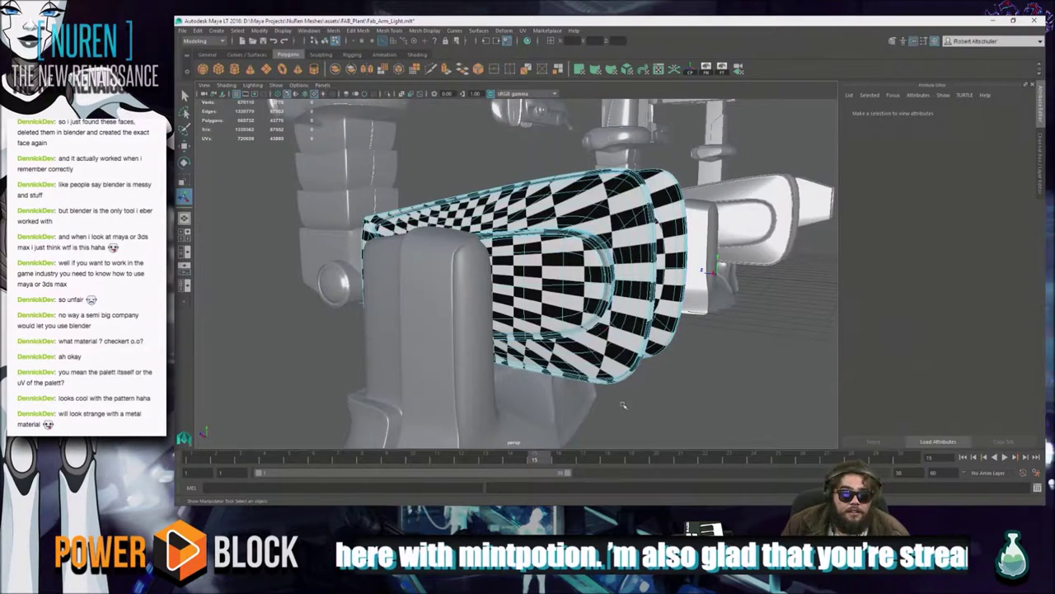
scroll(623, 405, "up", 6)
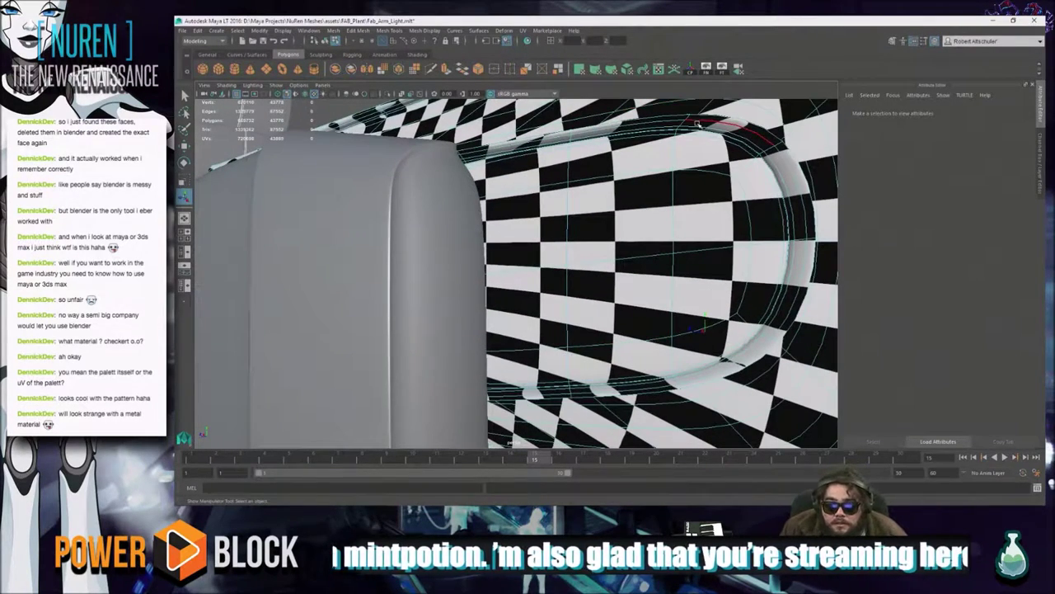
scroll(515, 216, "up", 5)
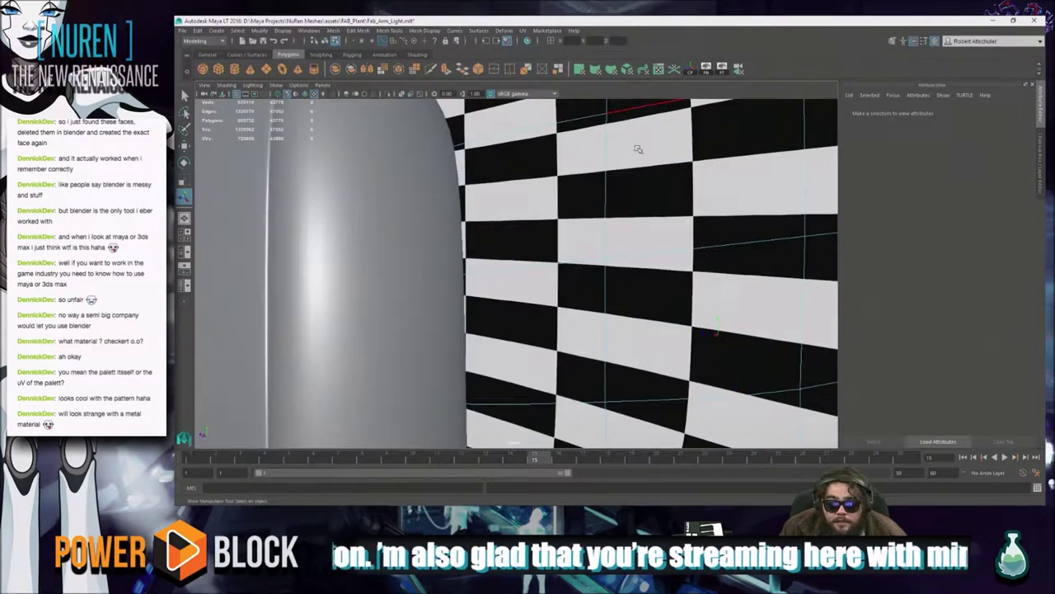
scroll(515, 216, "up", 1)
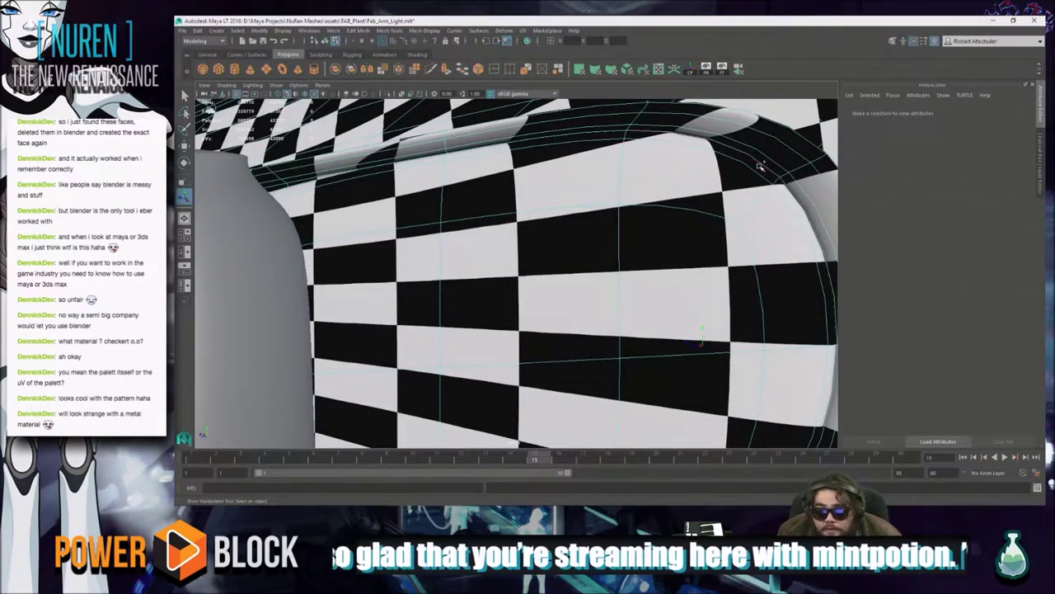
left_click(760, 167)
scroll(684, 165, "down", 5)
left_click_drag(684, 165, 507, 171, "alt")
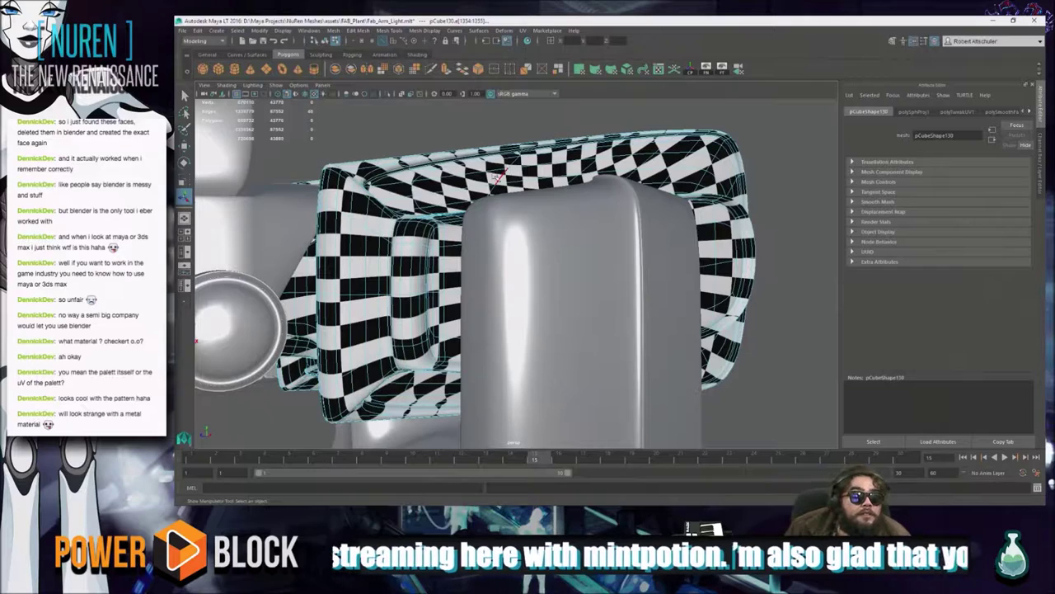
left_click_drag(429, 211, 543, 257, "alt")
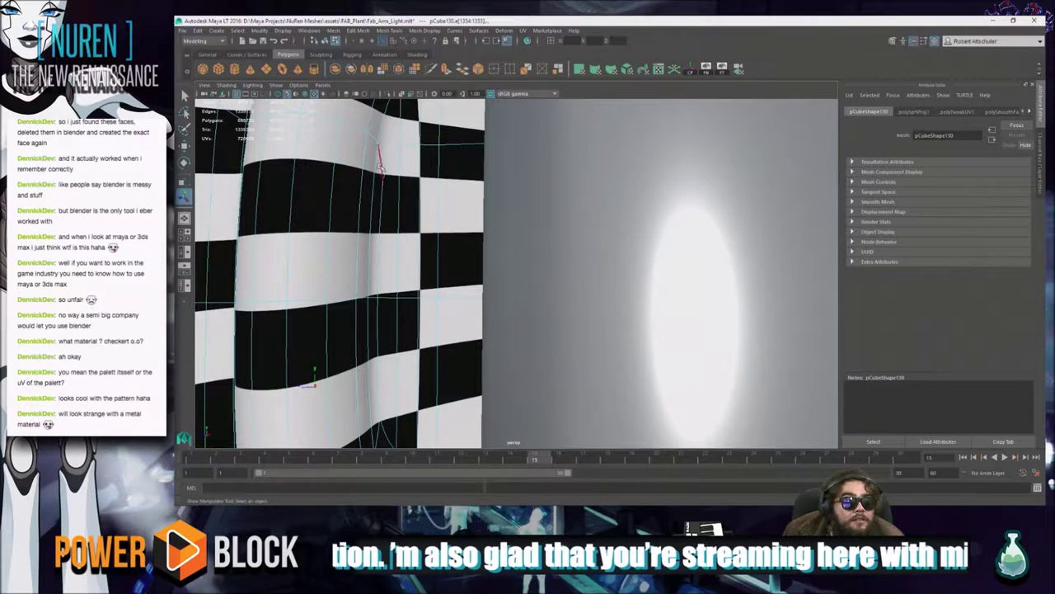
- Compare with Unreal, then select the armrest's vertical edge pair and frame the checkered arm part
key("alt+Tab")
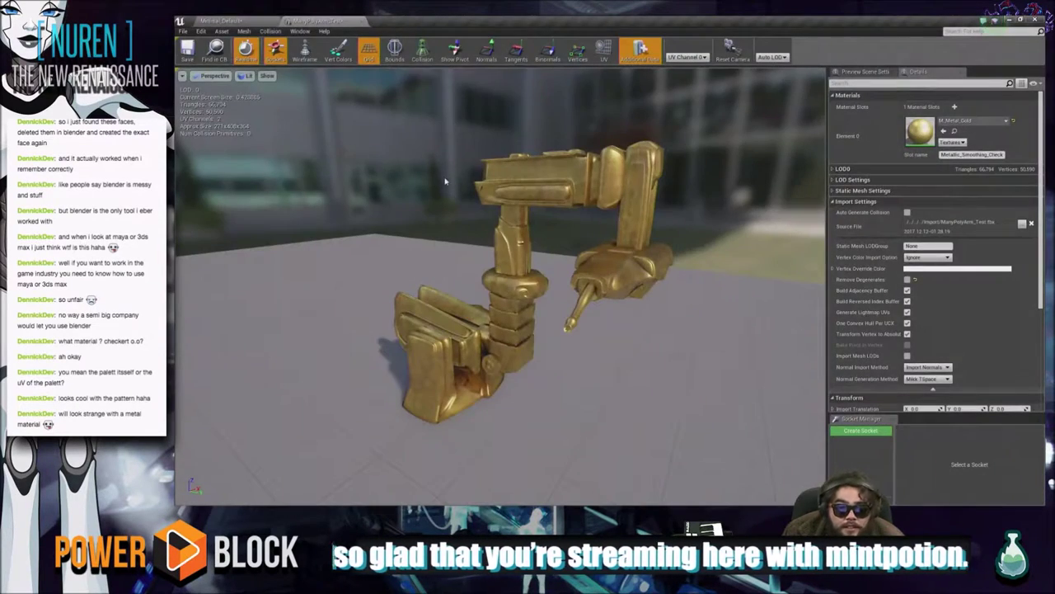
key("alt+Tab")
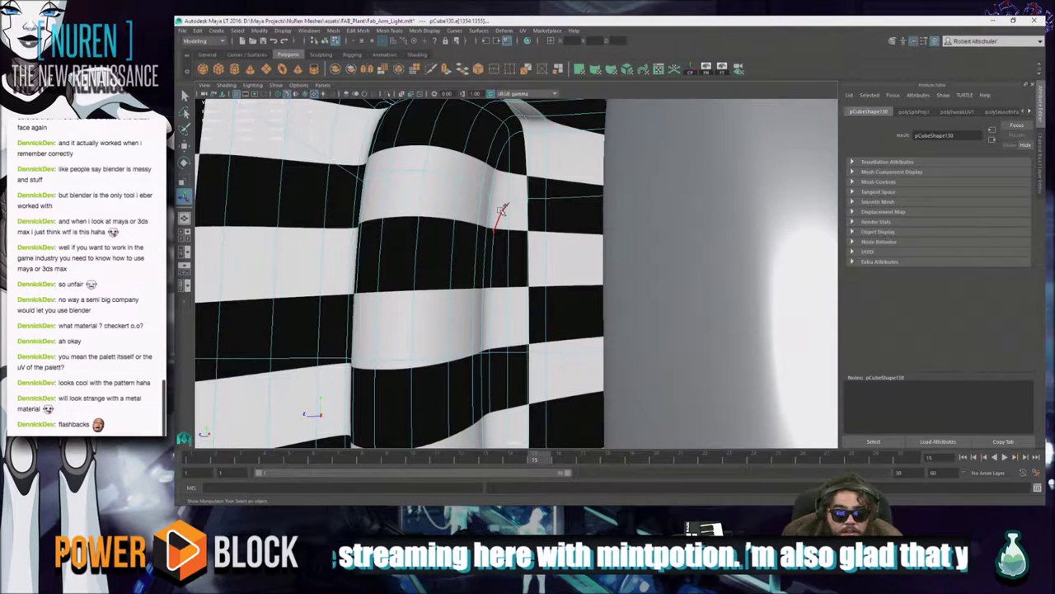
left_click(497, 254)
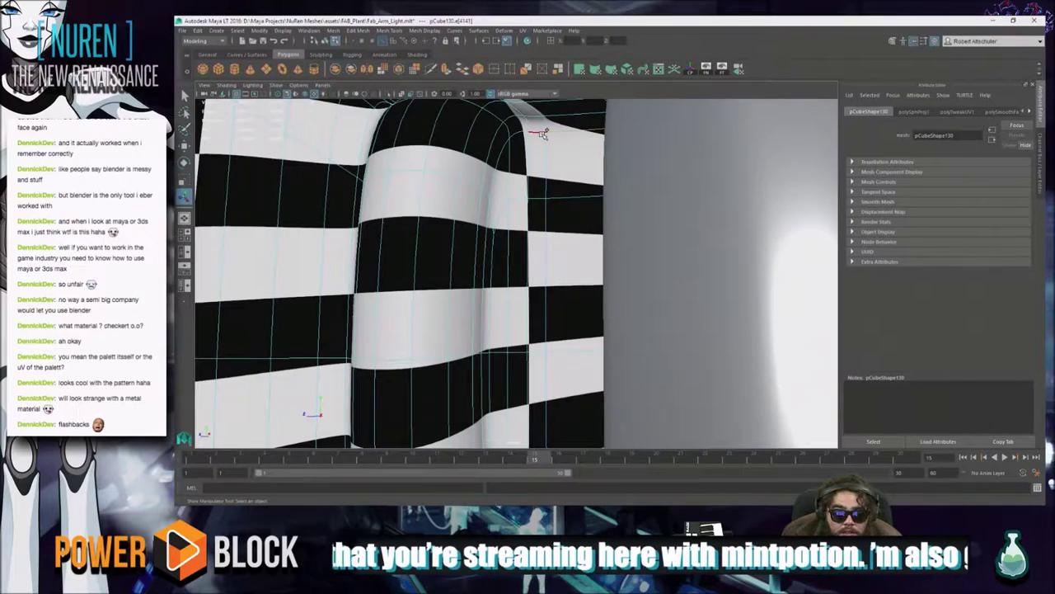
scroll(546, 167, "down", 5)
left_click_drag(547, 168, 605, 228, "alt")
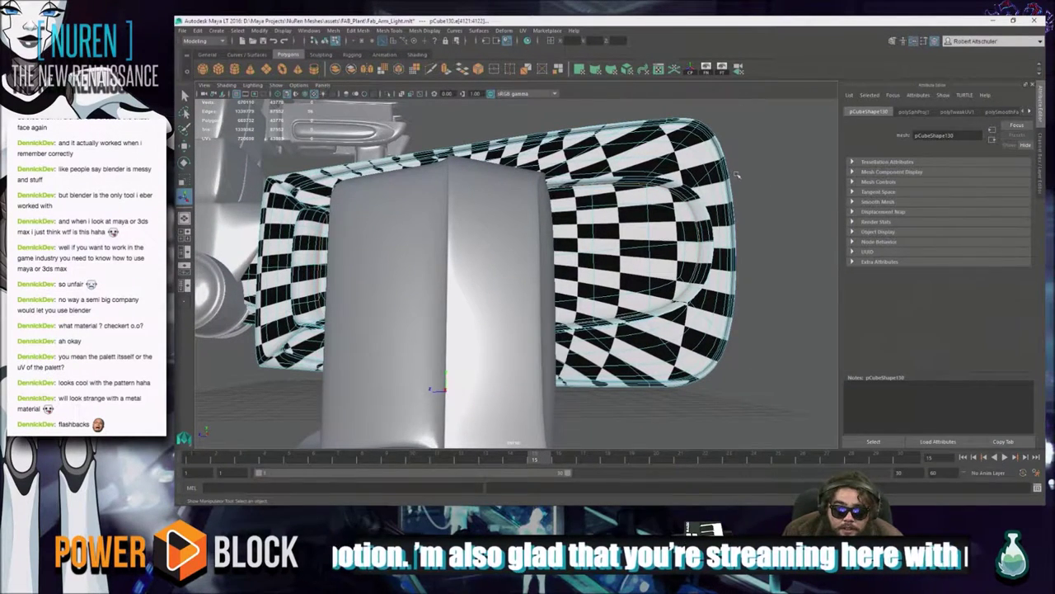
right_click_drag(664, 202, 669, 225, "ctrl")
right_click_drag(669, 226, 659, 232, "ctrl")
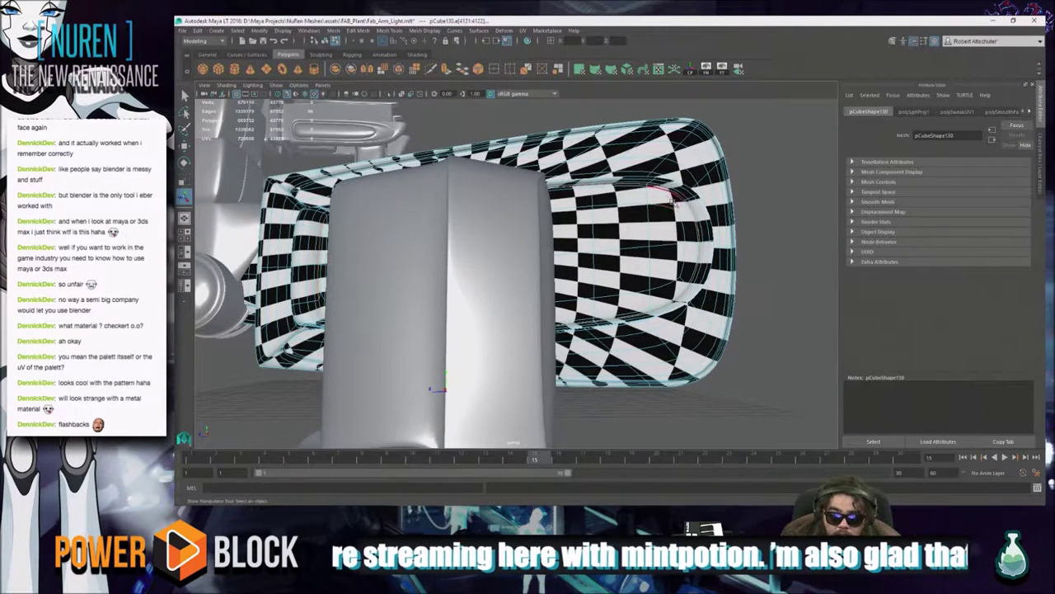
key("f")
scroll(651, 233, "up", 3)
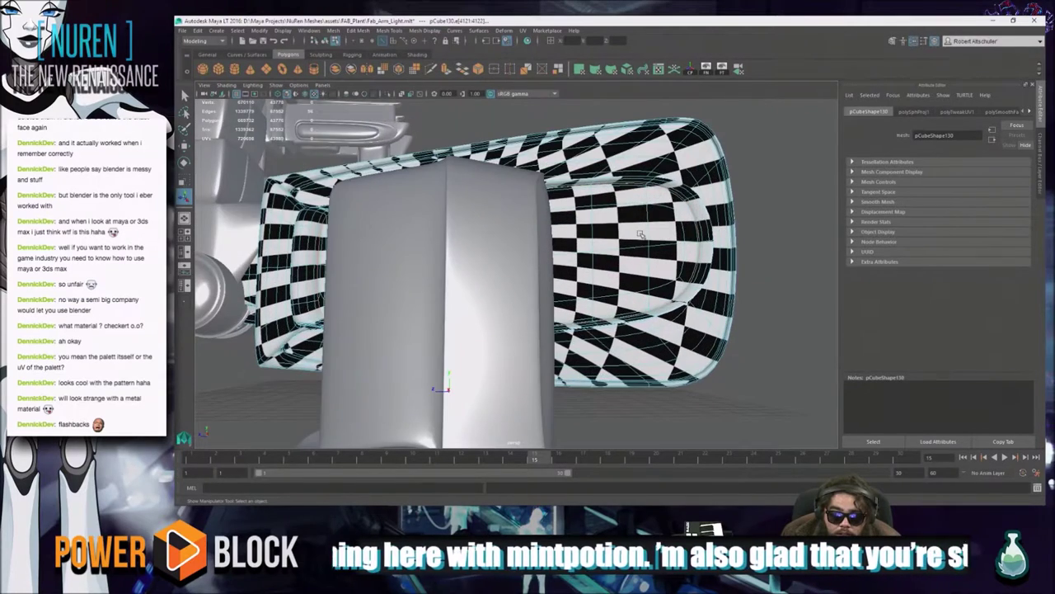
scroll(609, 240, "down", 4)
- In wireframe, select faces on the arm's inner panel and grow the selection across it
key("4")
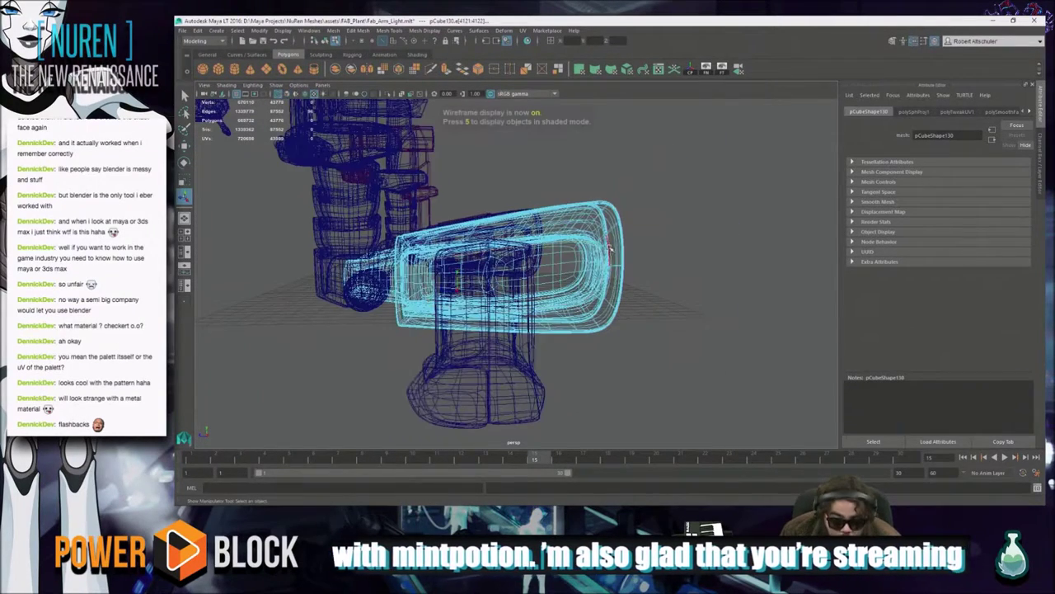
right_click_drag(558, 261, 557, 289)
left_click(554, 269)
left_click(571, 272, "shift")
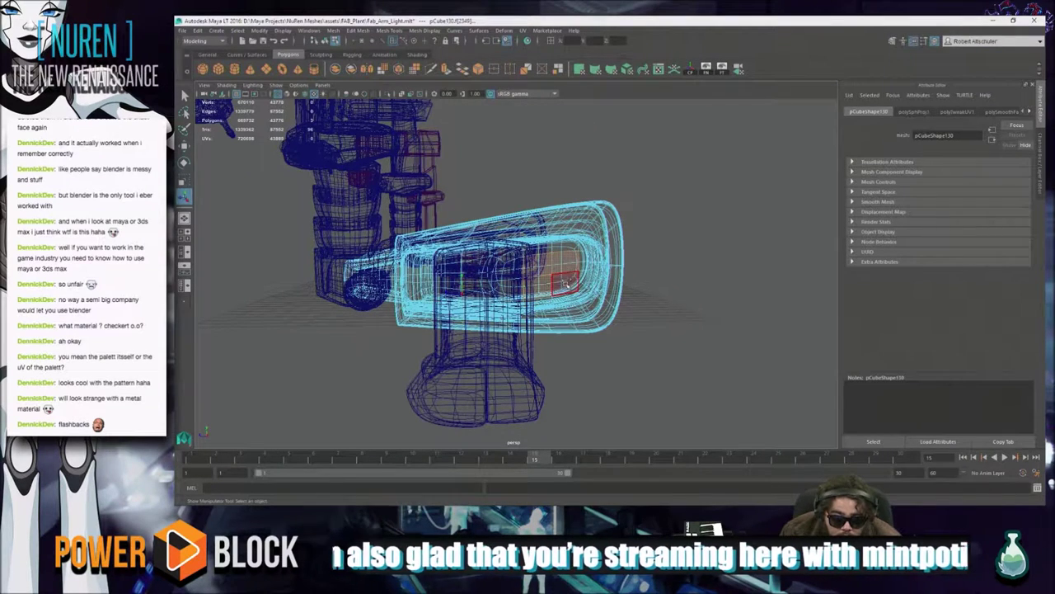
right_click(572, 278, "ctrl")
right_click_drag(572, 279, 618, 265, "ctrl")
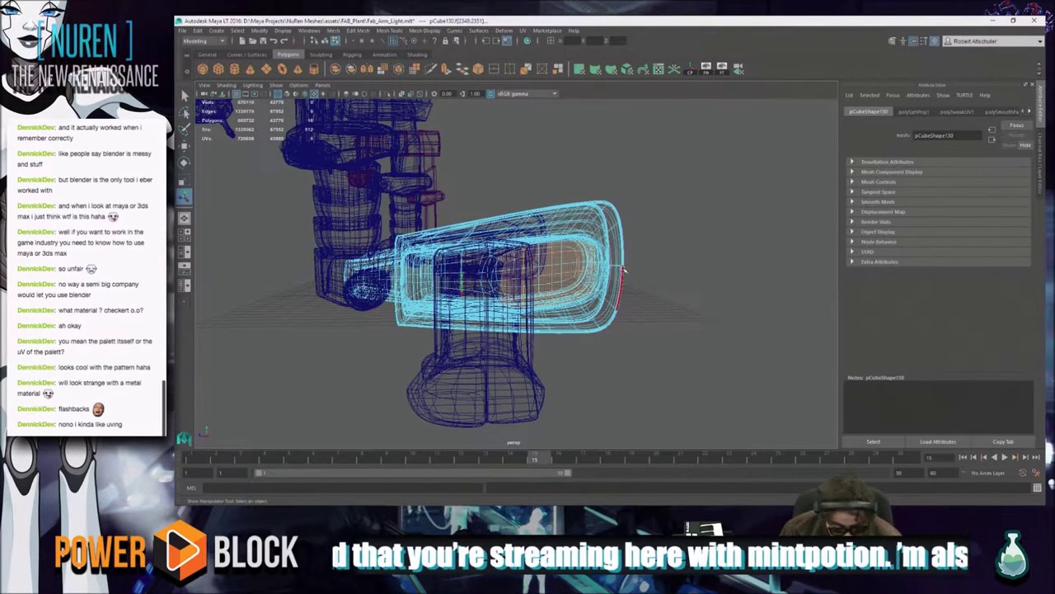
key("greater")
key("greater")
key("greater")
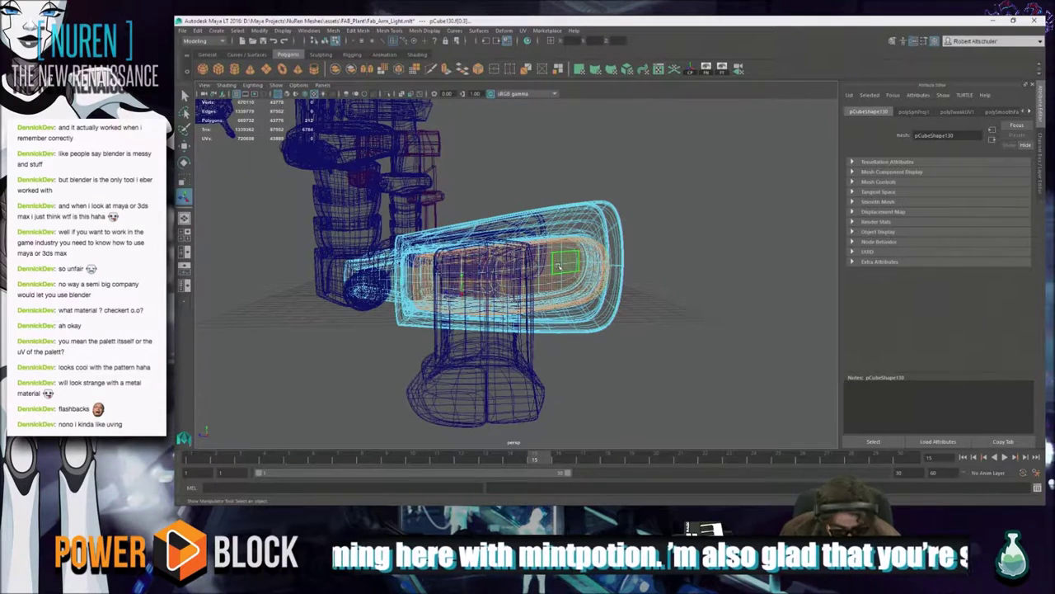
key("6")
key("5")
- Extend the inner-panel face selection by growing, double-clicking and marquee-selecting more faces
left_click_drag(444, 280, 533, 323, "alt")
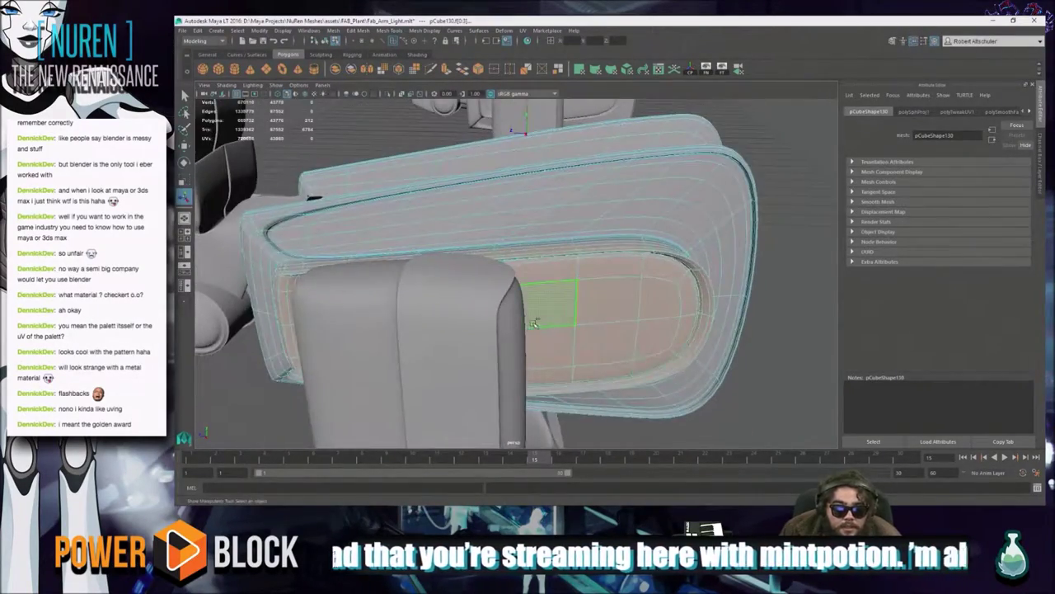
key("shift+period")
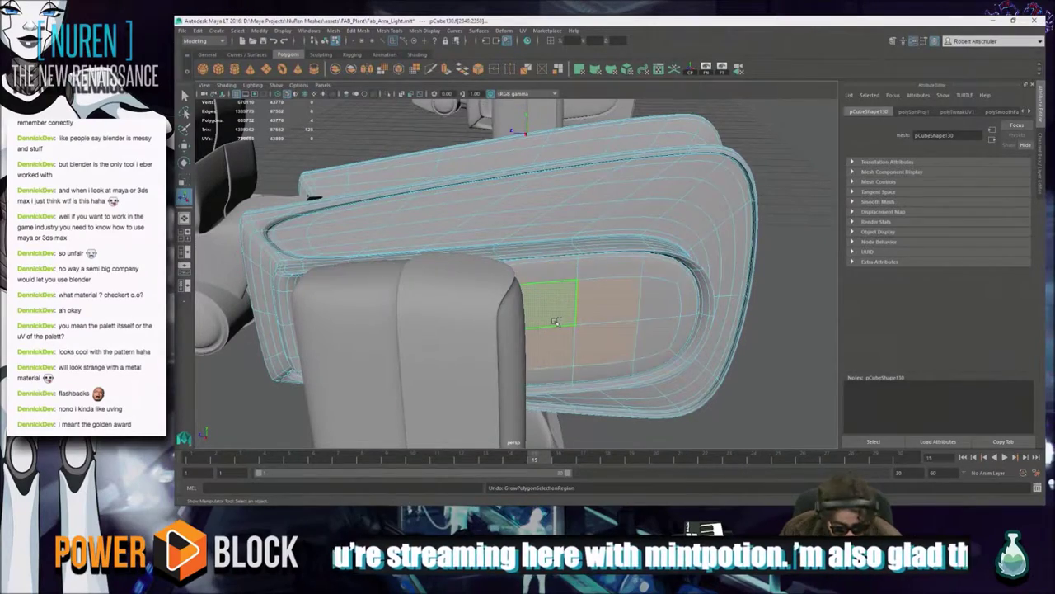
key("4")
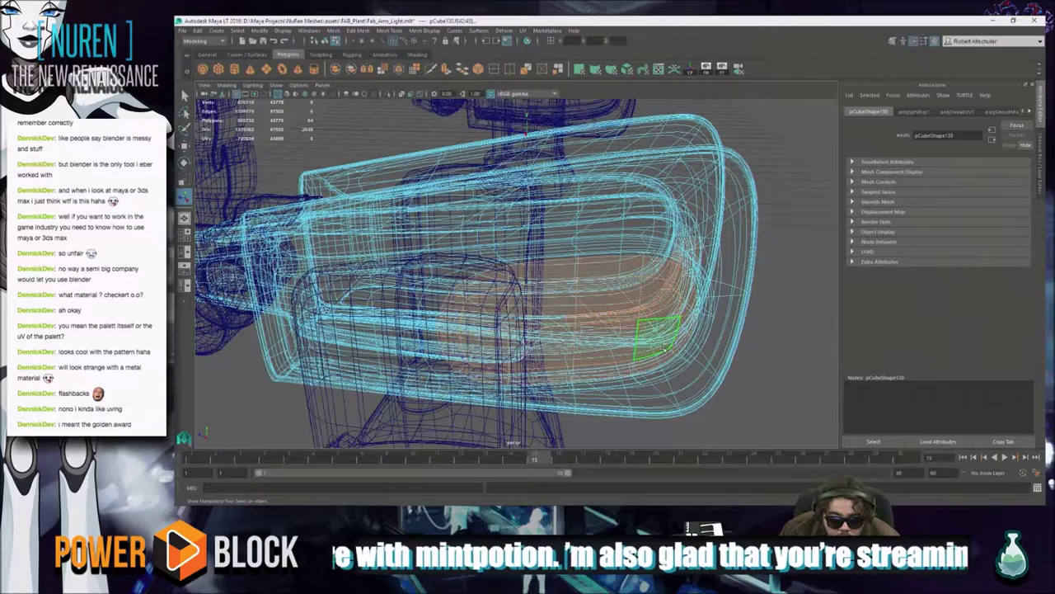
double_click(675, 355)
left_click_drag(681, 354, 500, 336, "alt")
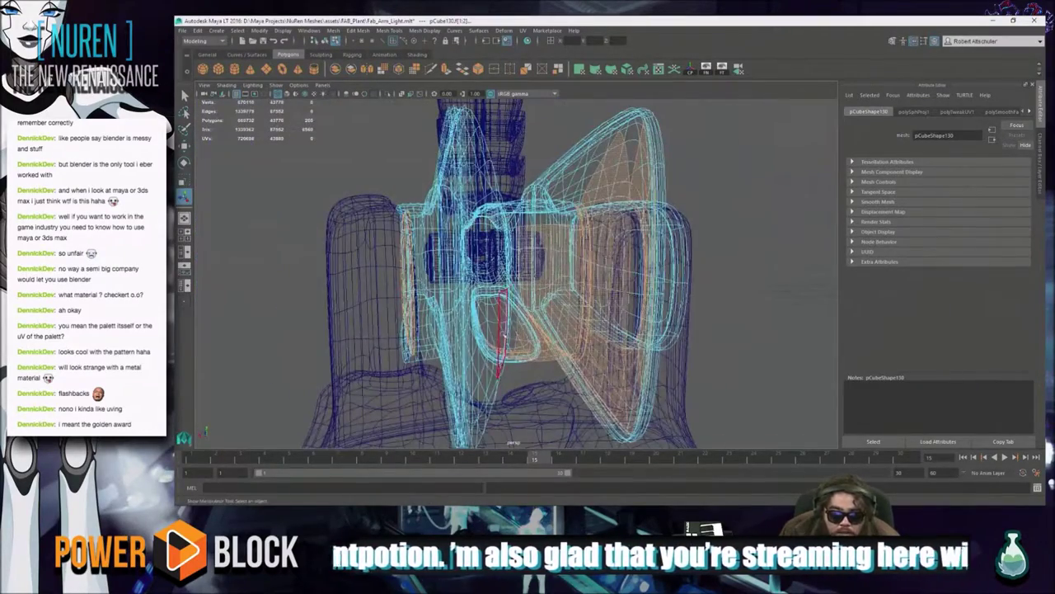
left_click_drag(662, 301, 720, 330, "alt")
left_click_drag(750, 248, 613, 436)
left_click_drag(750, 248, 612, 435)
left_click_drag(577, 330, 668, 345, "alt")
key("t")
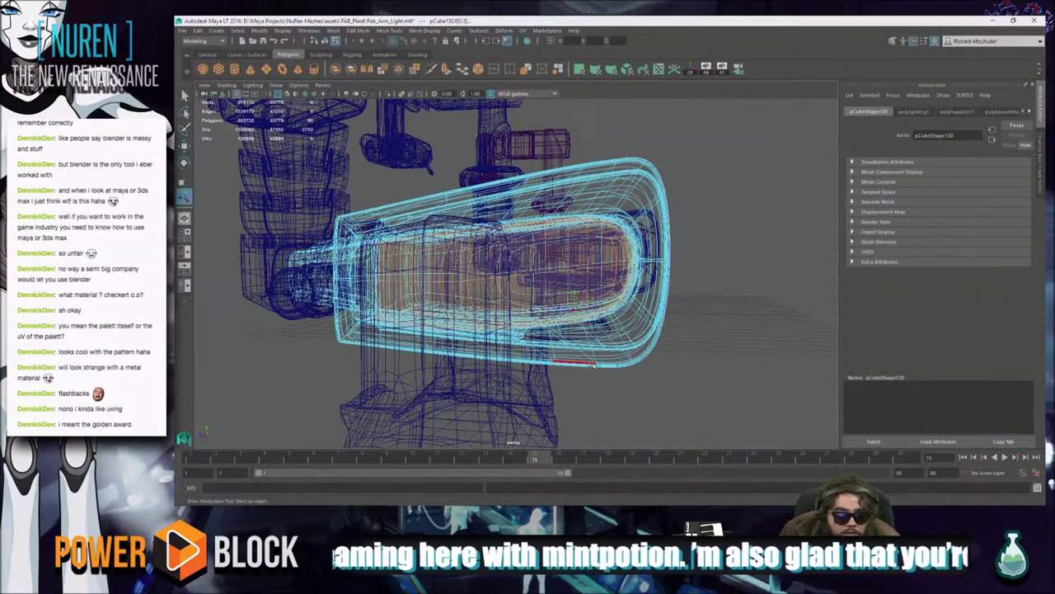
- Orbit to a front view and compare checker and shaded display on the arm pad
left_click_drag(592, 364, 585, 373, "alt")
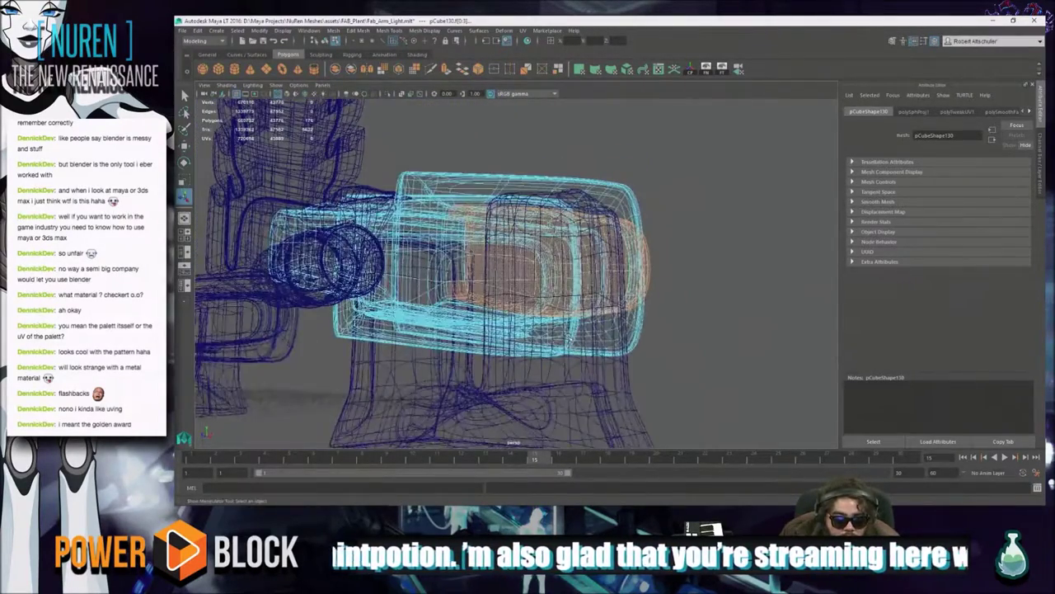
mouse_move(565, 338)
left_mouse_down("alt")
mouse_move(393, 357)
mouse_move(546, 336)
left_mouse_up("alt")
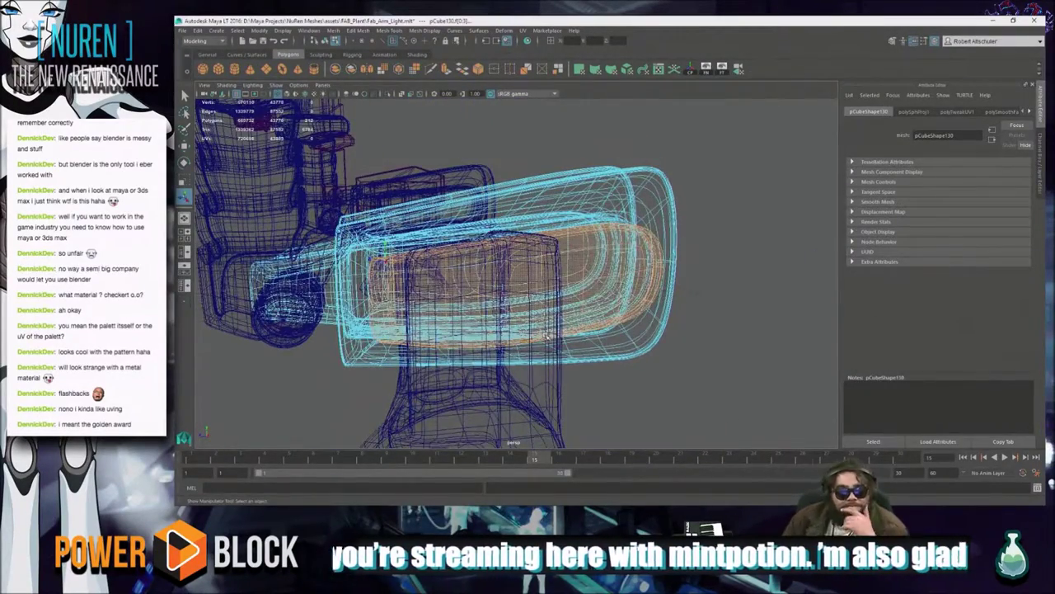
key("6")
key("5")
mouse_move(557, 346)
left_mouse_down("alt")
mouse_move(531, 394)
mouse_move(580, 351)
mouse_move(633, 377)
mouse_move(606, 385)
left_mouse_up("alt")
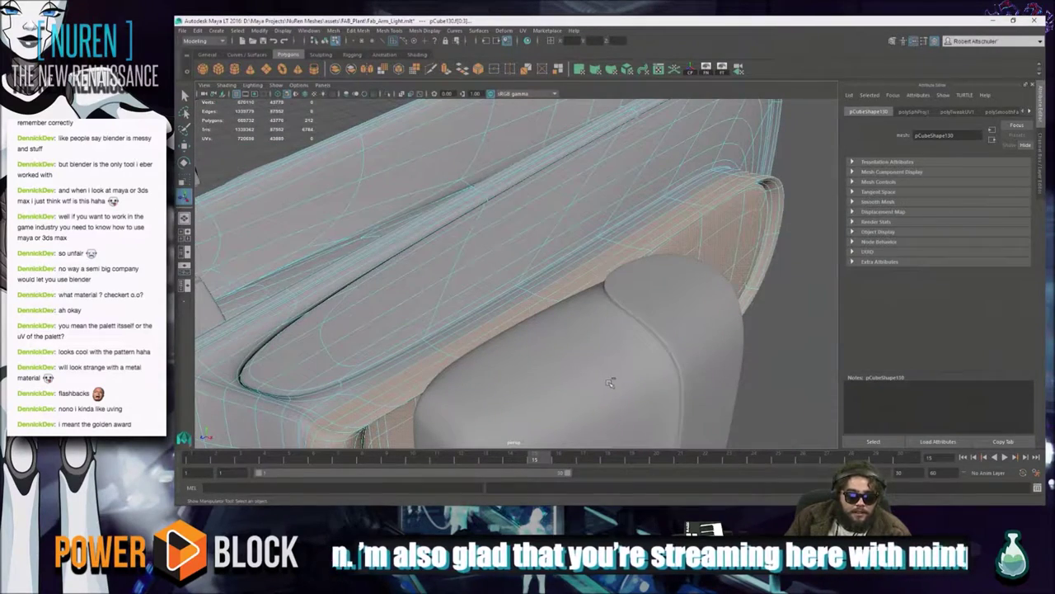
- Orbit to the pad's inner edge, selecting all faces and then undoing it
left_click_drag(591, 381, 440, 193, "alt")
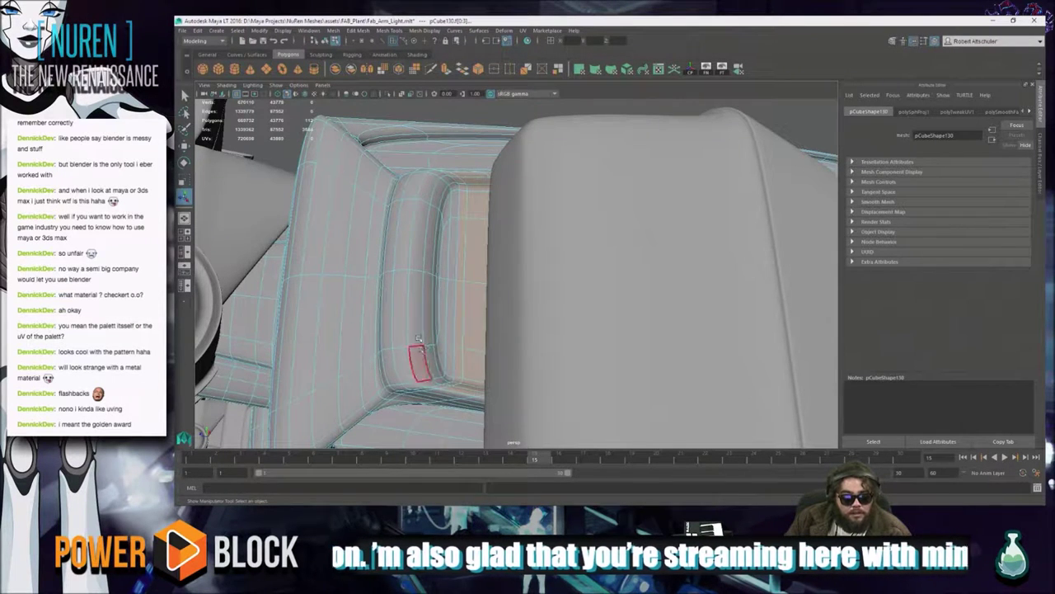
key("ctrl+shift+a")
key("ctrl+z")
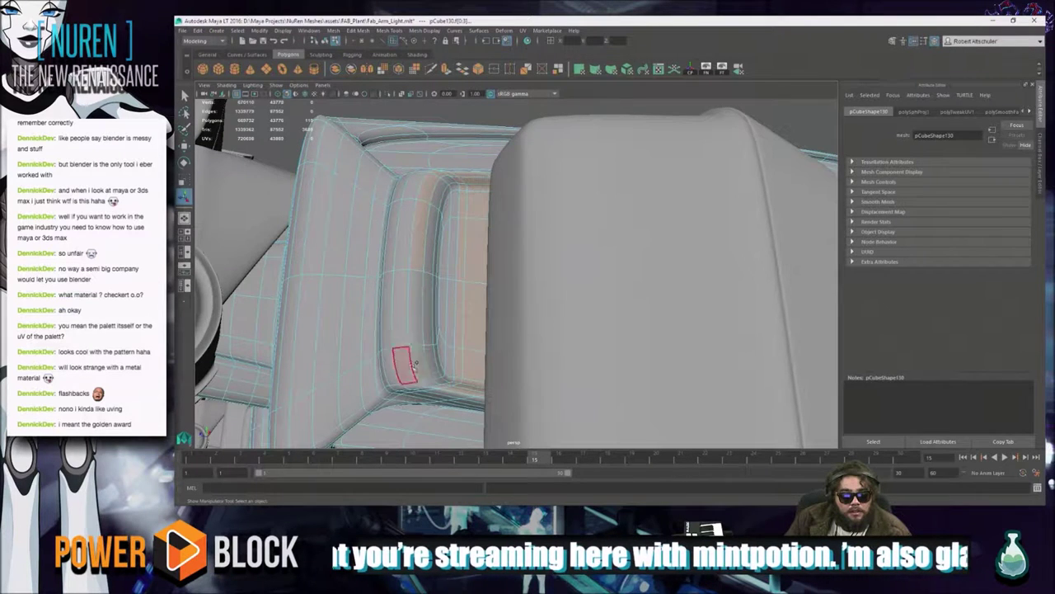
scroll(418, 373, "up", 5)
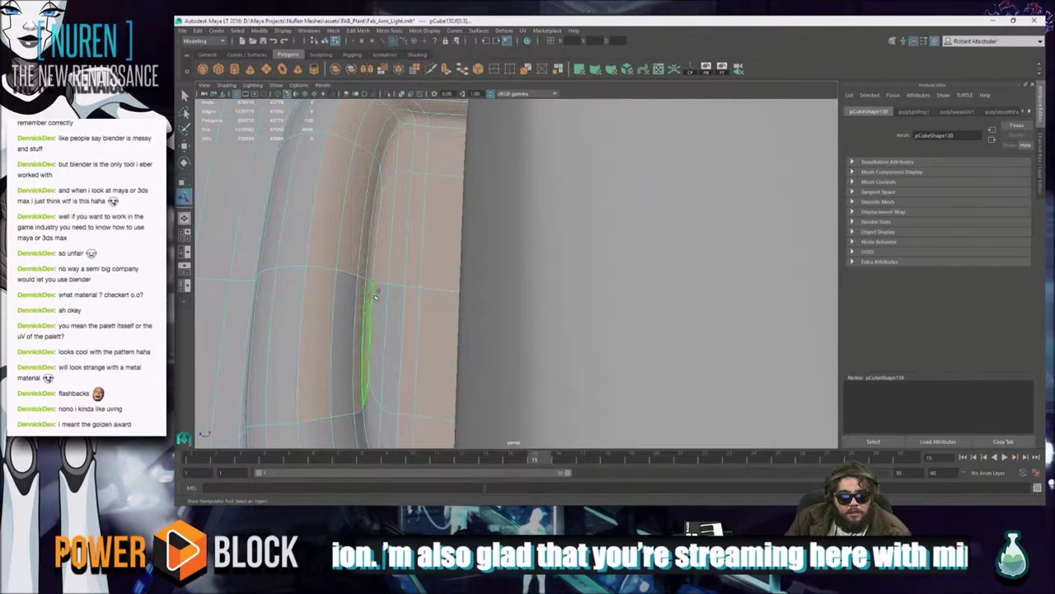
- Select the faces at the arm's inner corner, adding the adjacent face to the right
left_click_drag(408, 396, 422, 289, "alt")
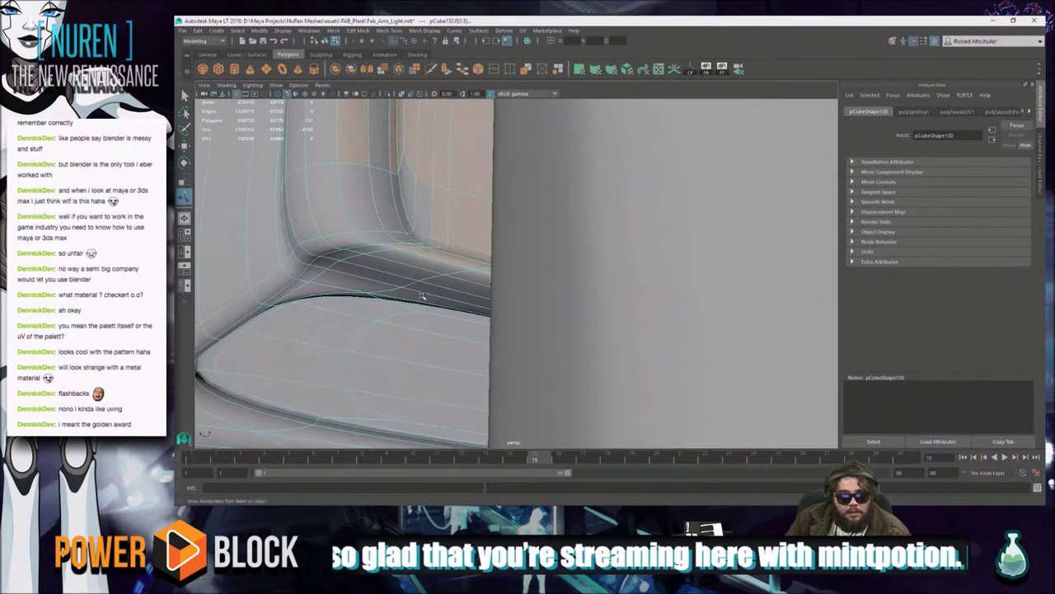
left_click(388, 191)
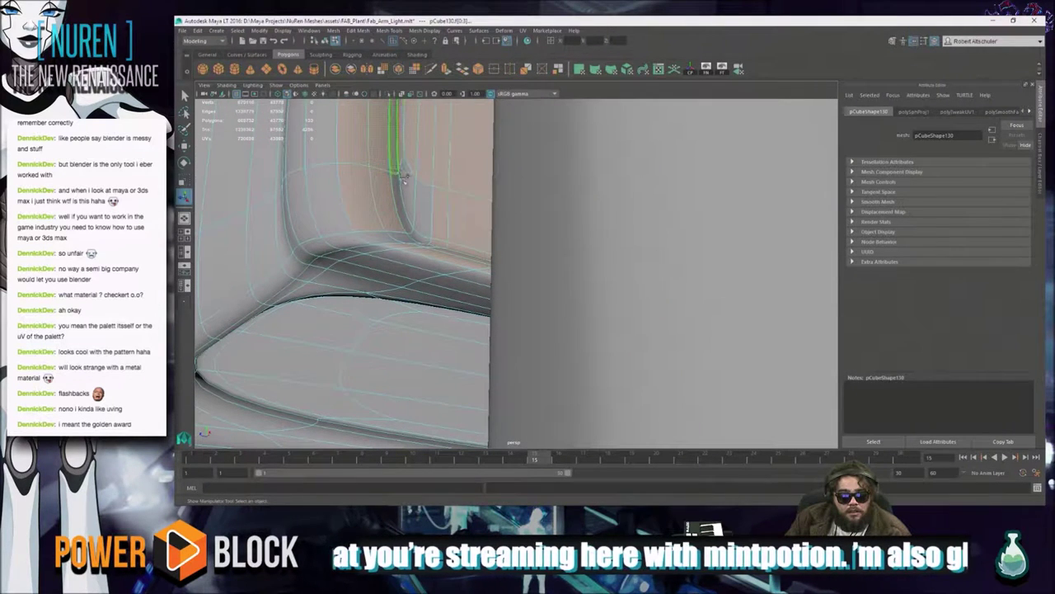
left_click(393, 236)
left_click_drag(393, 237, 587, 264, "alt")
right_click_drag(587, 264, 603, 227, "ctrl")
right_click_drag(587, 274, 583, 276, "ctrl")
mouse_move(534, 274)
left_mouse_down("alt")
mouse_move(504, 264)
mouse_move(532, 268)
left_mouse_up("alt")
left_click(558, 263)
left_click_drag(602, 262, 633, 247, "alt")
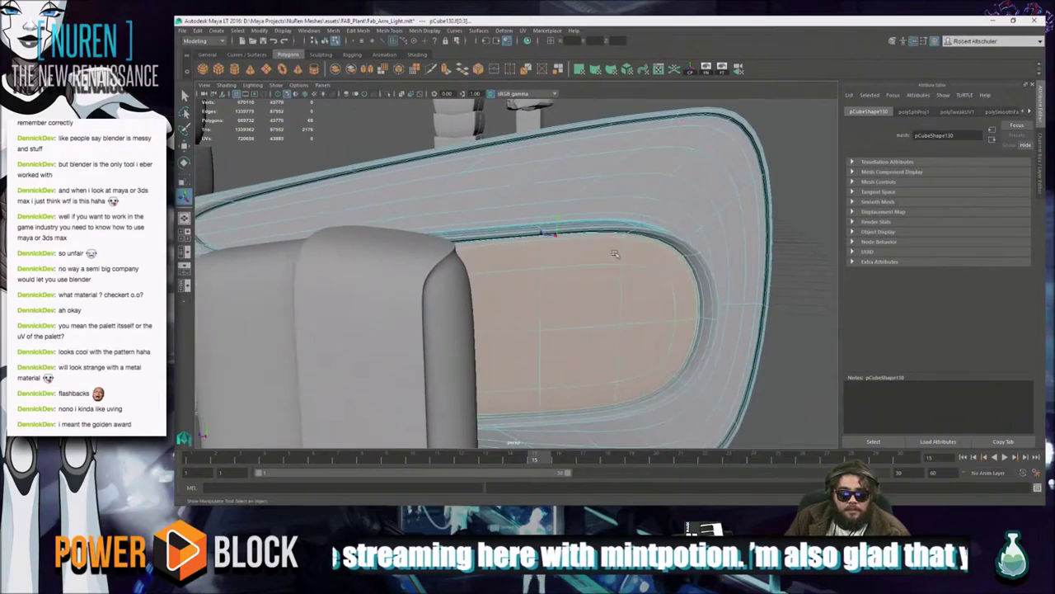
left_click(667, 71)
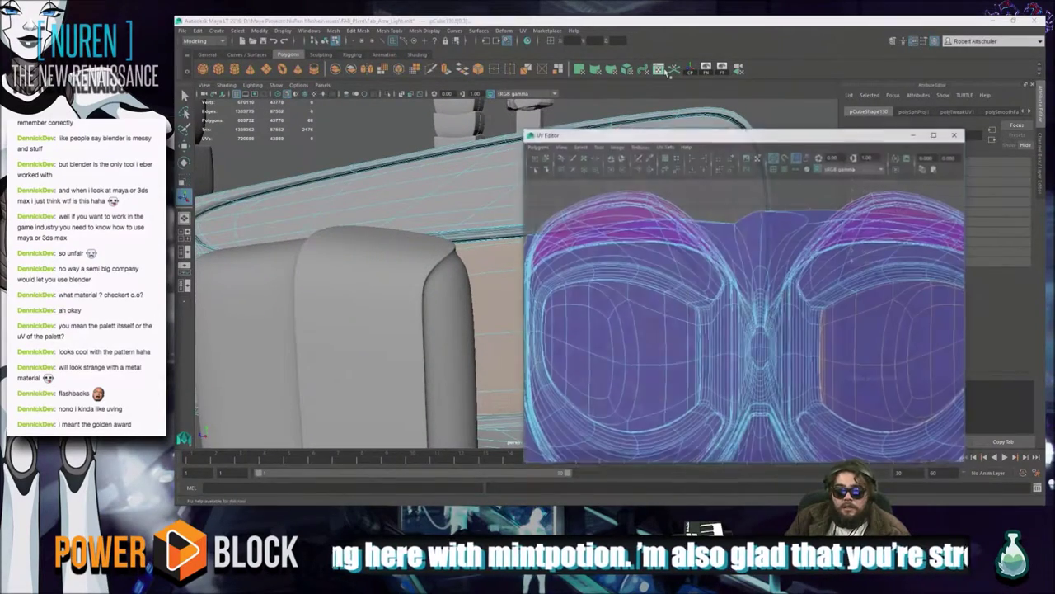
- Check the UV editing and selection marking menus, then switch to UV tweak mode
scroll(742, 235, "down", 3)
right_click(741, 235, "shift")
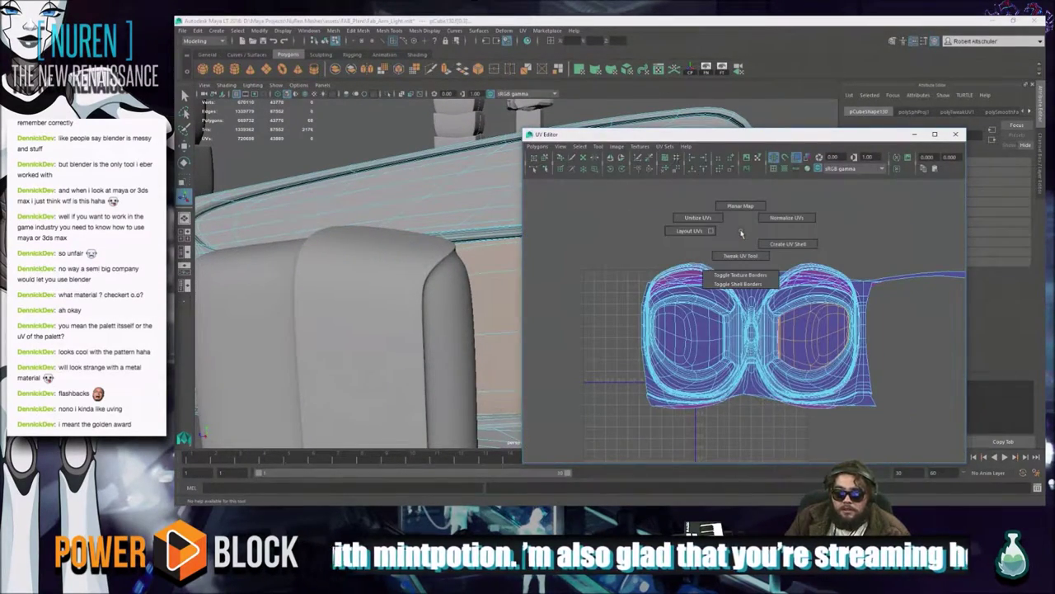
right_click(741, 235, "shift")
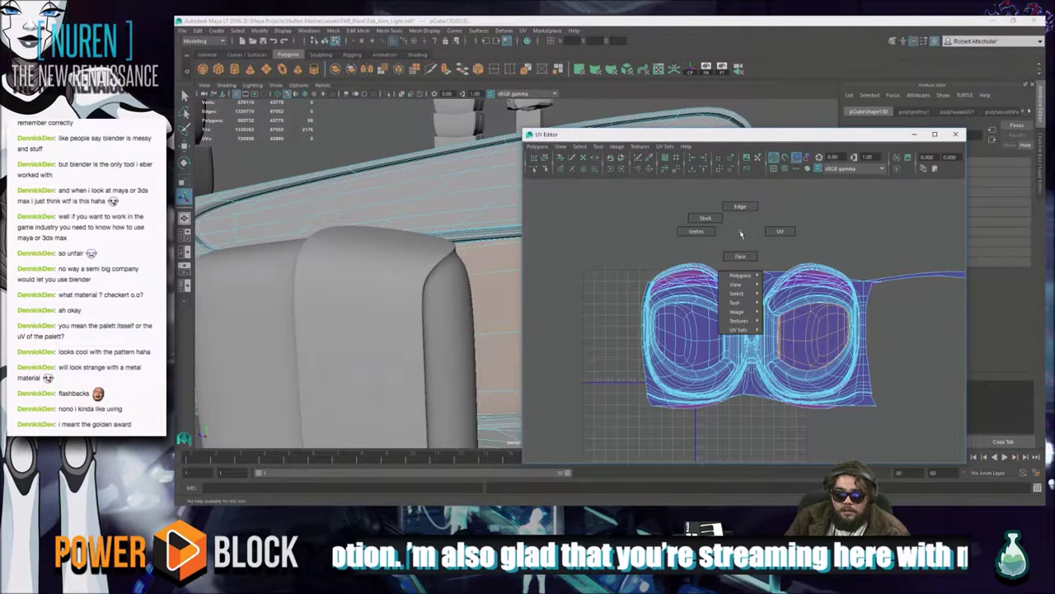
right_click(742, 237, "ctrl")
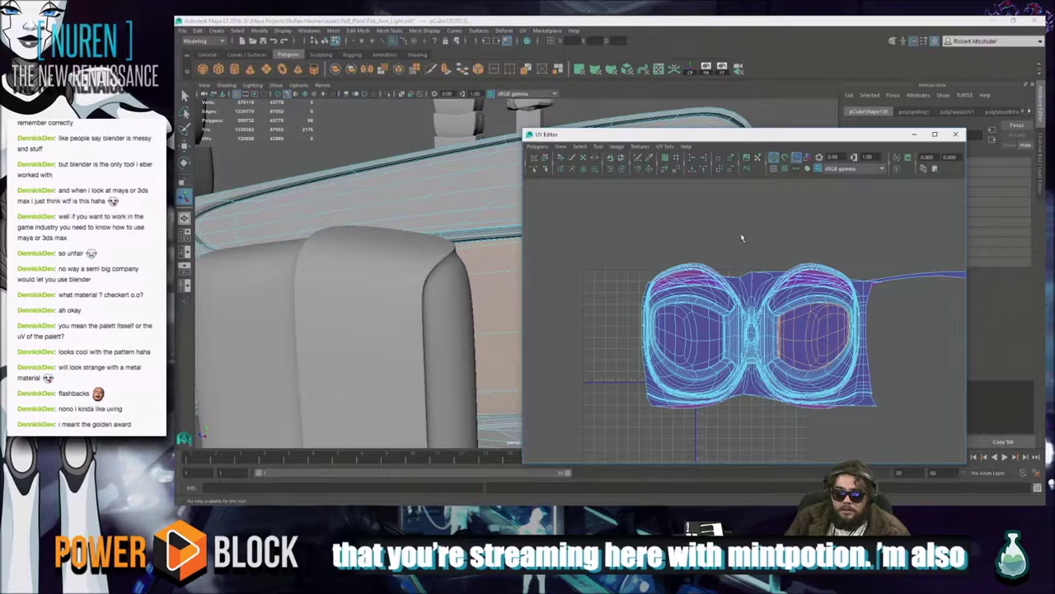
right_click(741, 238, "shift")
right_click_drag(746, 277, 746, 279)
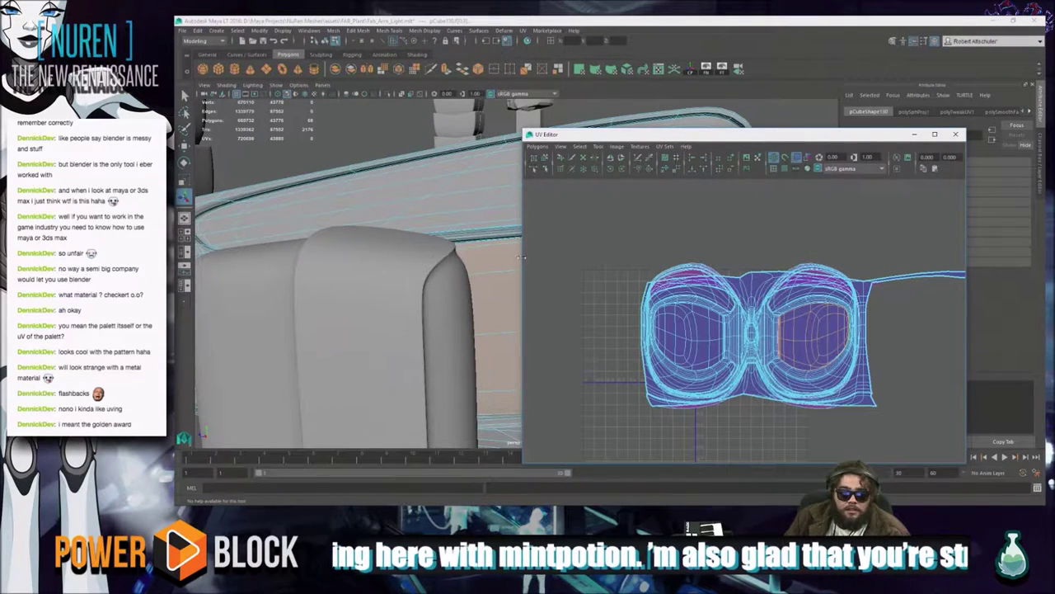
- Close the UV Editor and give the selected faces a planar projection, 4.596 by 1.650
left_click_drag(637, 139, 574, 132)
left_click(863, 129)
left_click_drag(577, 264, 682, 167, "alt")
left_click(739, 69)
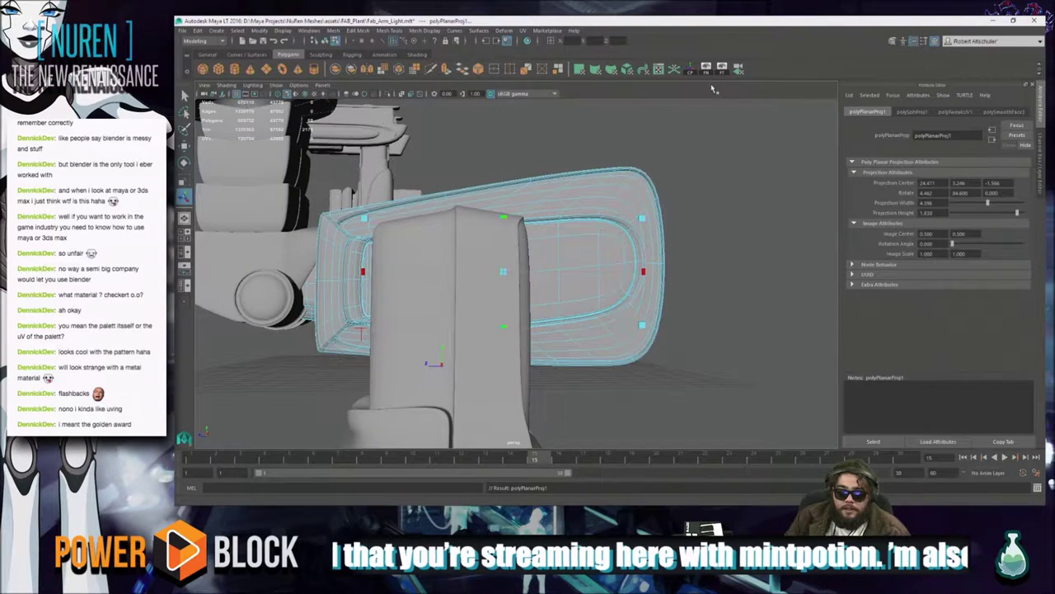
- Move the new panel UV shell up and left, clear of the main UV layout
left_click(659, 70)
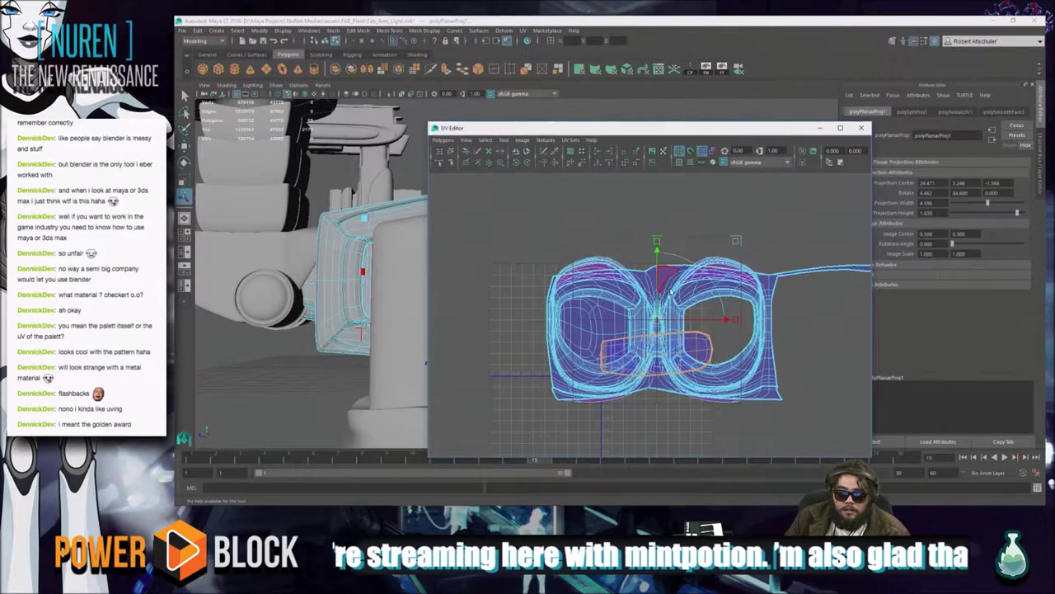
scroll(670, 292, "down", 3)
key("w")
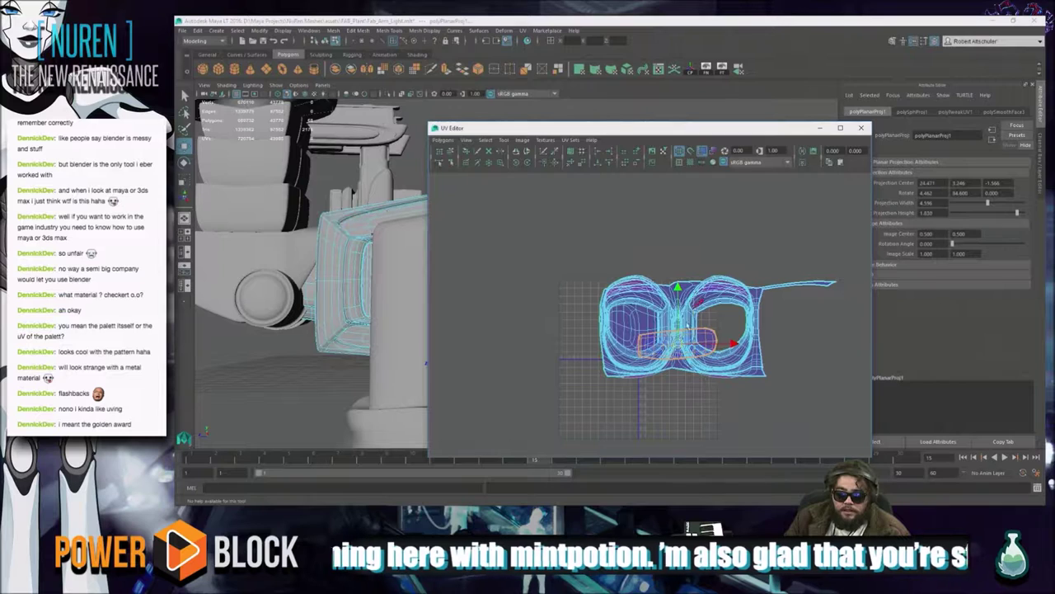
scroll(651, 322, "up", 1)
left_click_drag(684, 337, 698, 246)
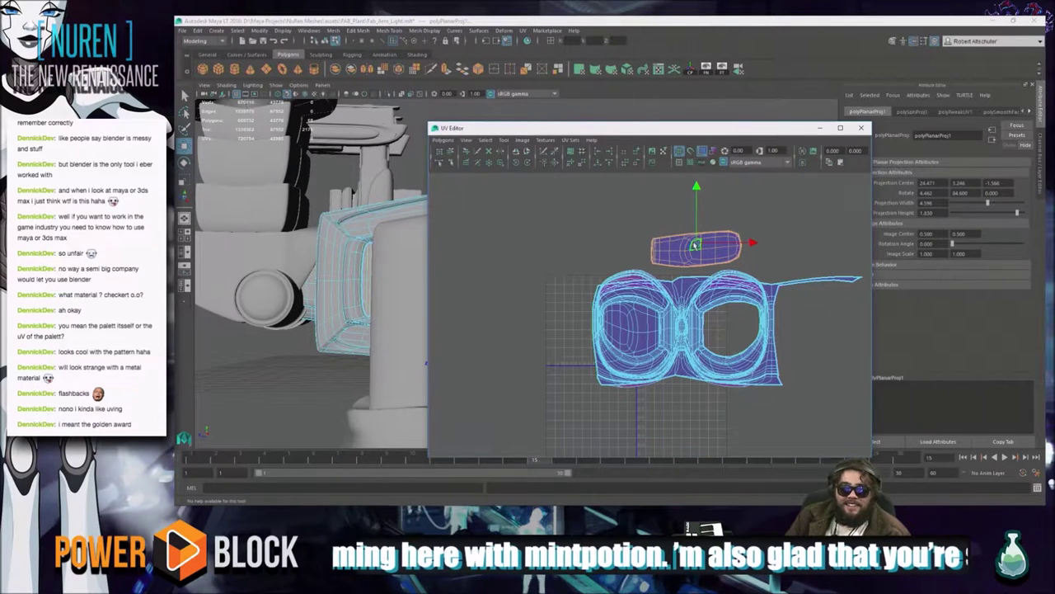
left_click_drag(681, 233, 593, 223)
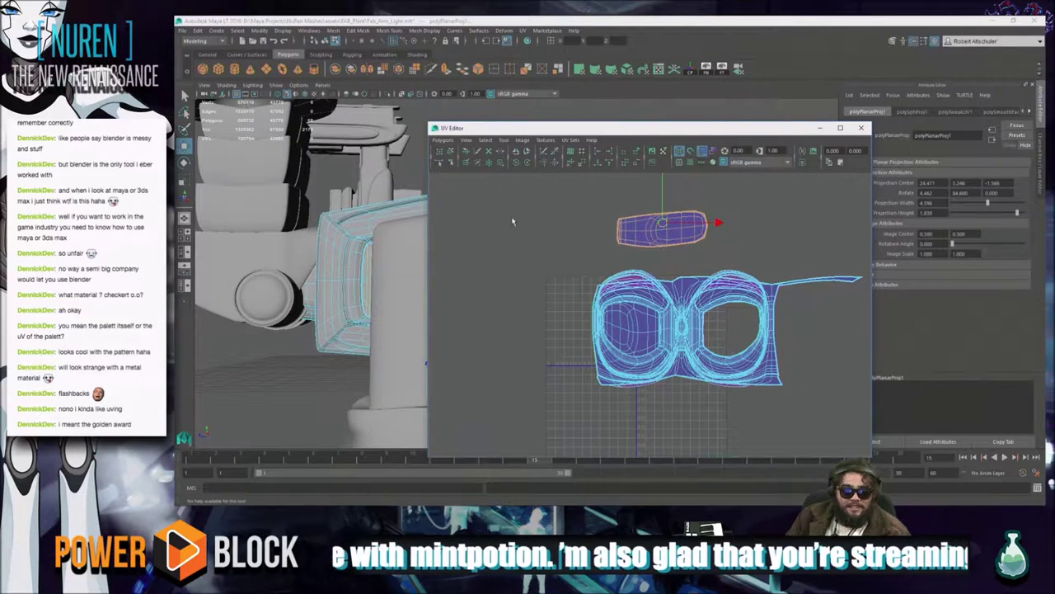
left_click(516, 223)
- Close the UV Editor and view the arm with the checker texture displayed
left_click_drag(533, 130, 543, 136)
left_click(869, 133)
left_click_drag(659, 272, 513, 260, "alt")
key("6")
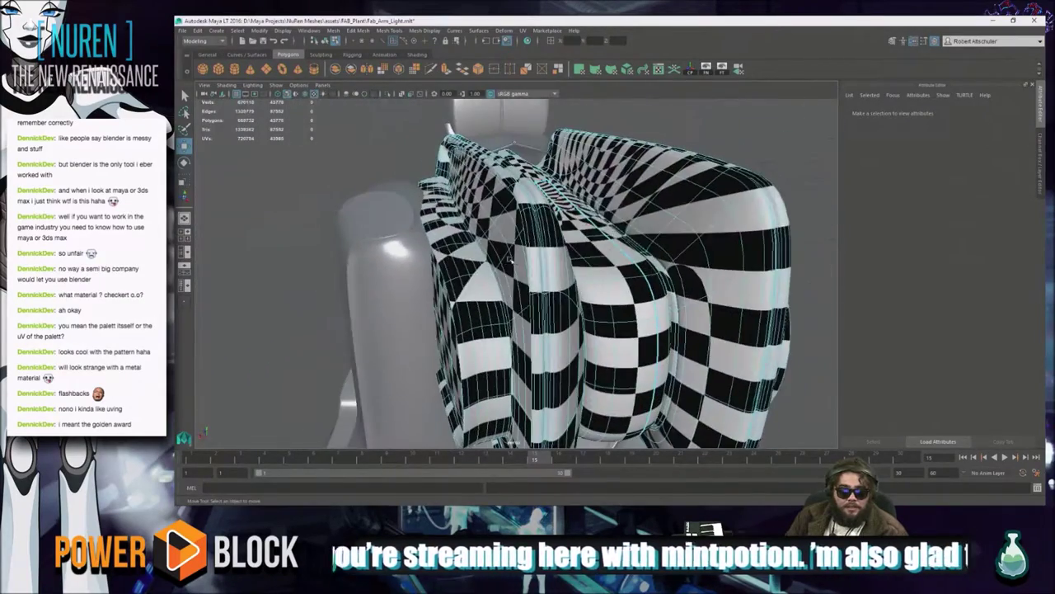
- Glance at Unreal, come back to Maya, and reopen the UV Editor on the arm
key("alt+Tab")
key("alt+Tab")
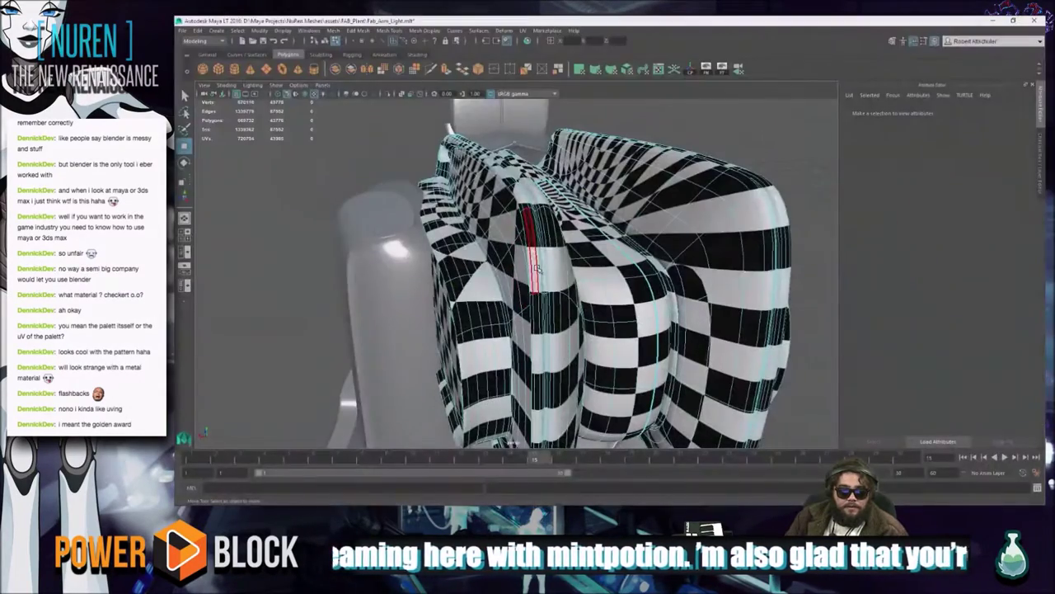
key("alt+Tab")
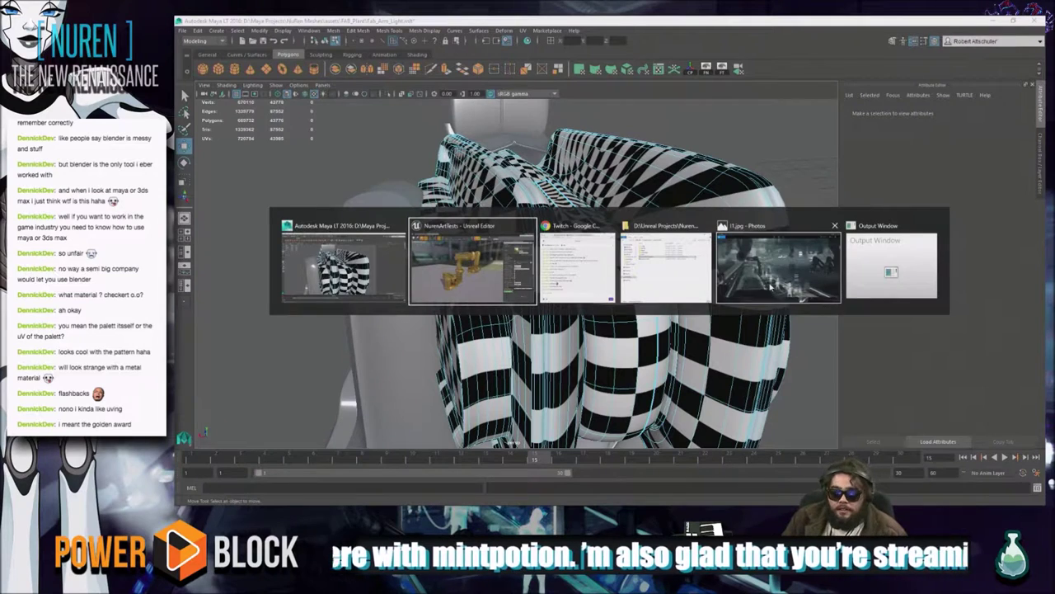
left_click(382, 257)
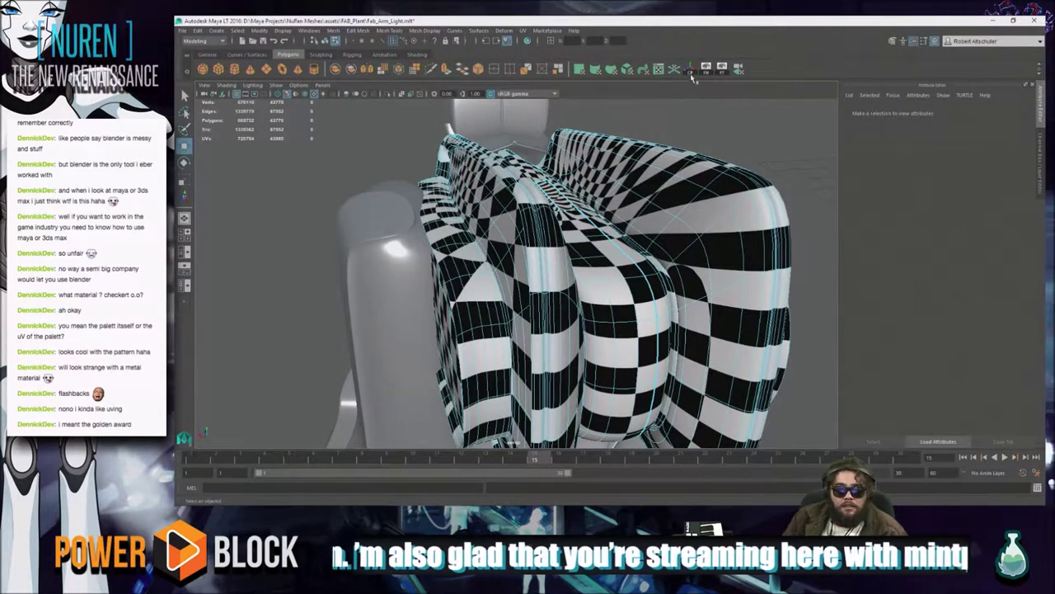
left_click(659, 69)
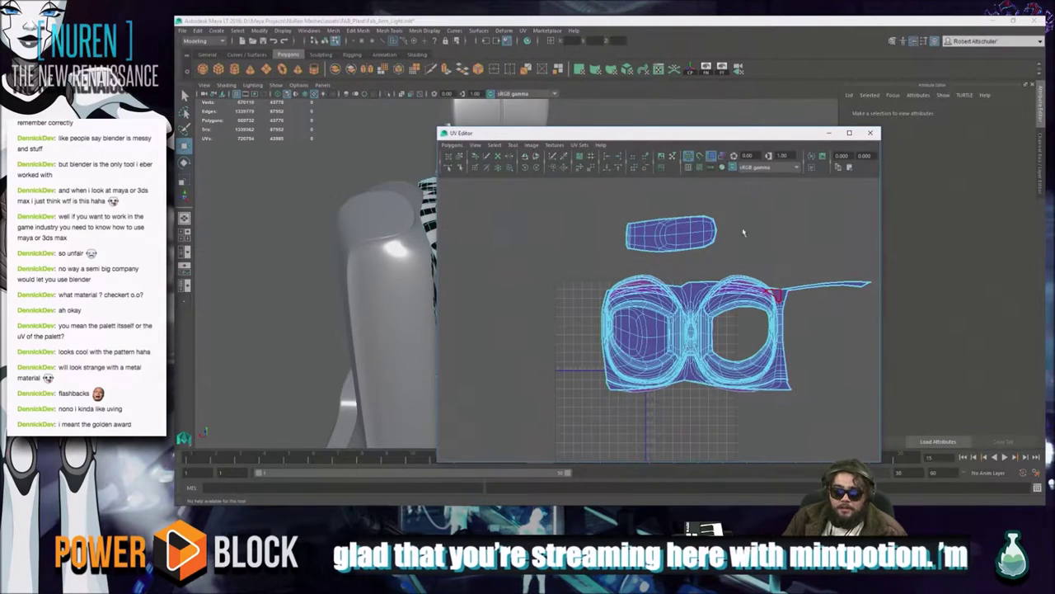
- Select the small UV shell and orbit around the checkered cushion part from several angles
left_click(606, 262)
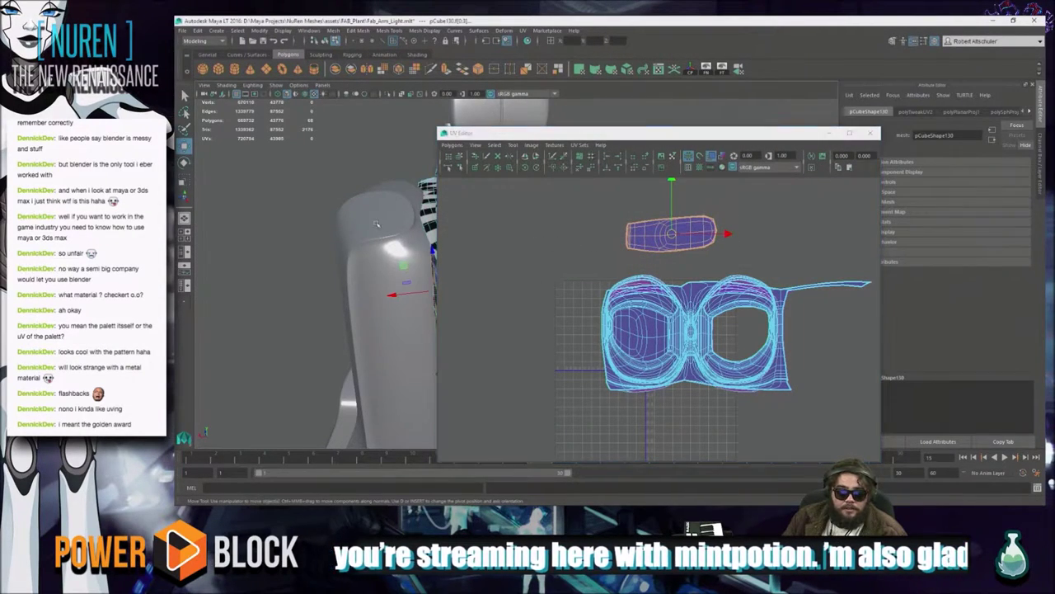
left_click_drag(385, 224, 312, 235, "alt")
right_click_drag(373, 233, 379, 183)
left_click_drag(383, 194, 363, 224, "alt")
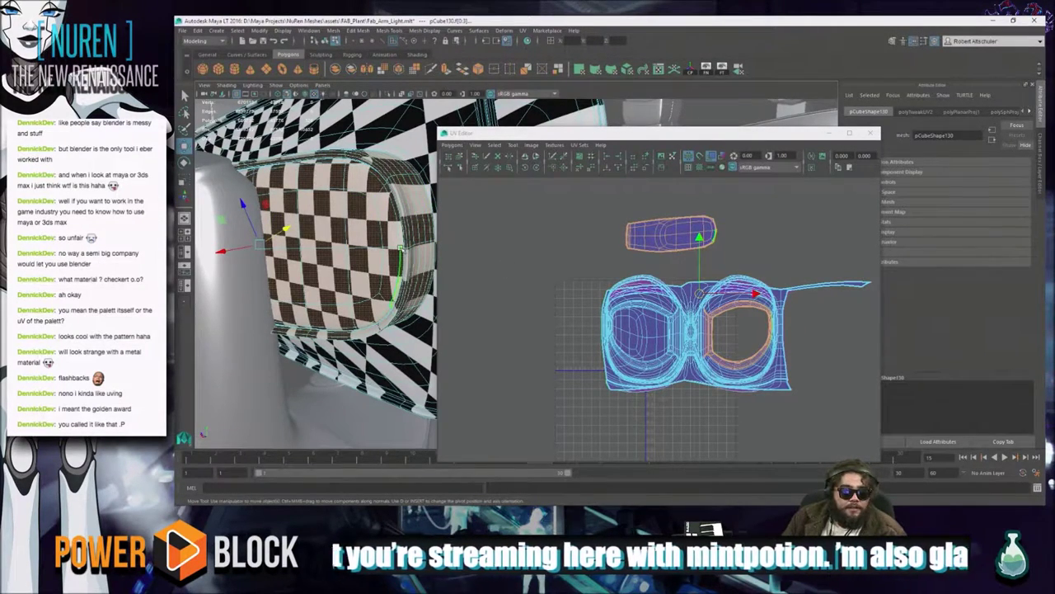
left_click_drag(402, 249, 323, 256, "alt")
scroll(322, 255, "up", 4)
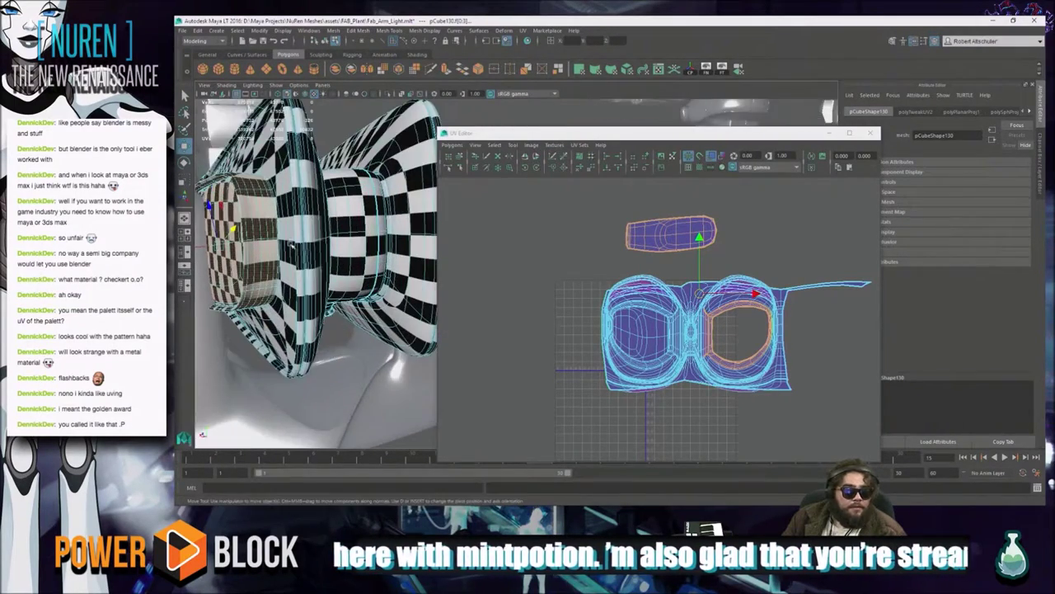
left_click_drag(210, 230, 186, 272, "alt")
left_click_drag(278, 235, 360, 256, "alt")
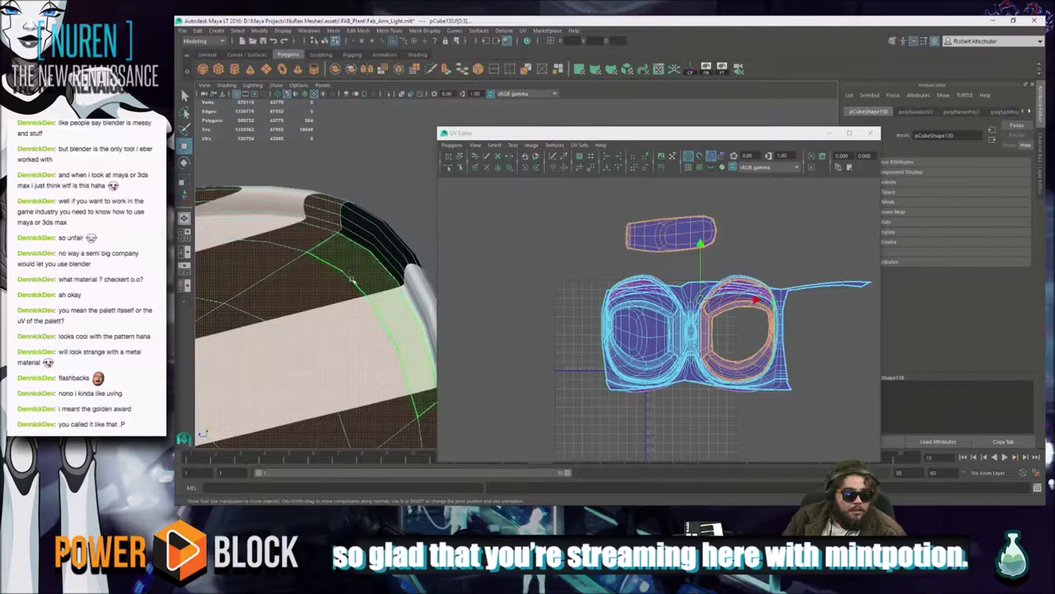
left_click_drag(354, 283, 299, 317, "alt")
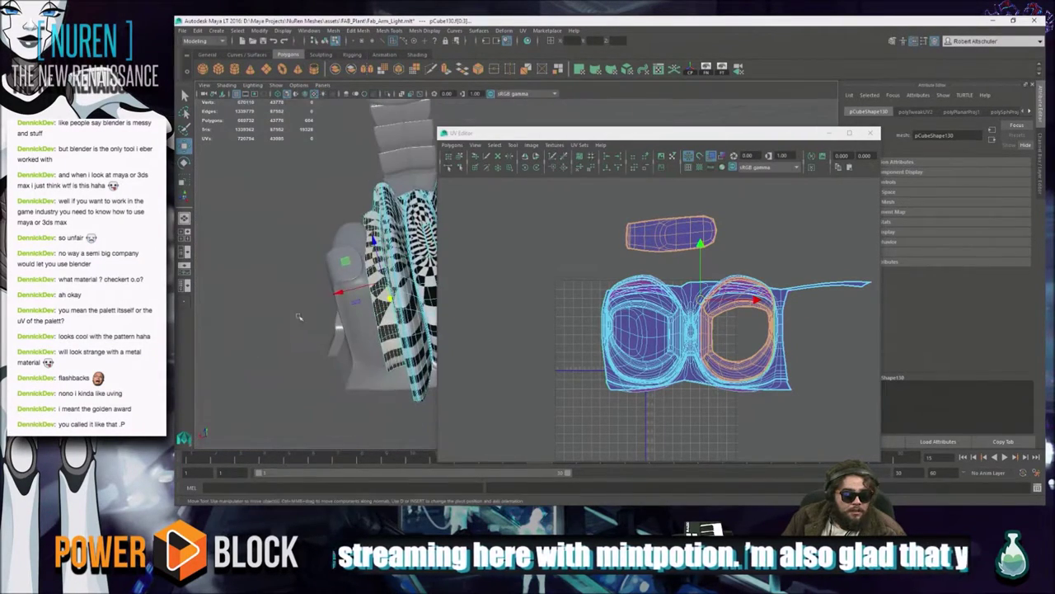
- Inspect the model in wireframe, toggling the four-view layout and tumbling around it
key("4")
left_click_drag(357, 287, 503, 280, "alt")
key("space")
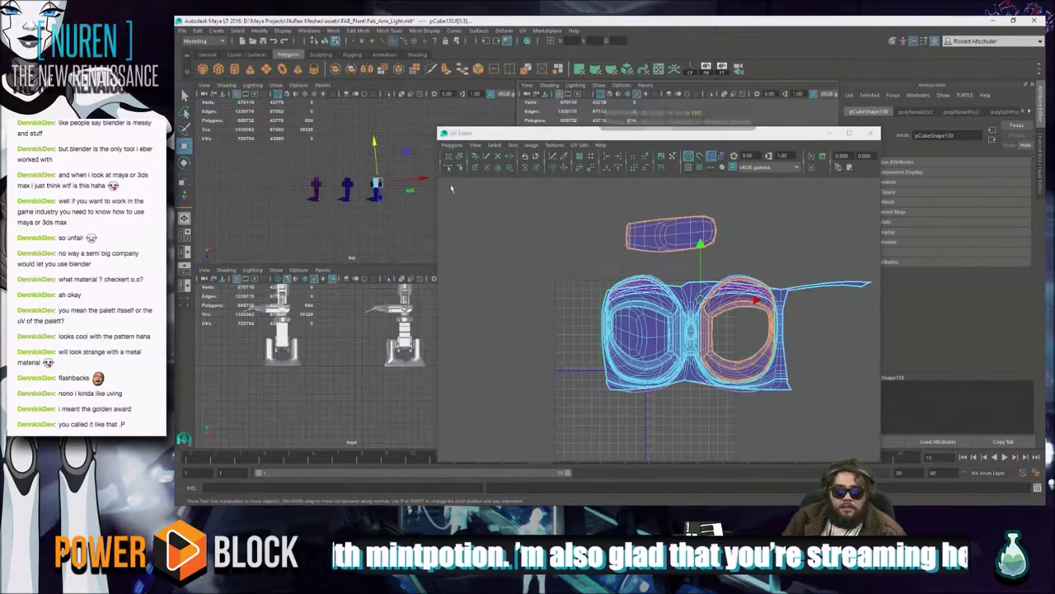
key("space")
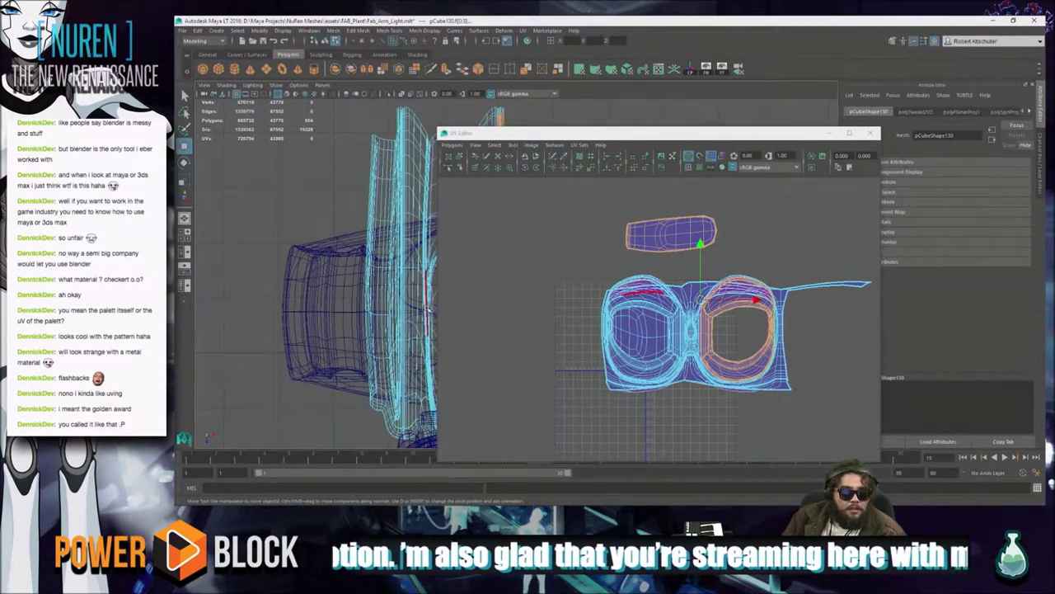
left_click_drag(398, 296, 324, 277, "alt")
left_click_drag(340, 192, 316, 247, "alt")
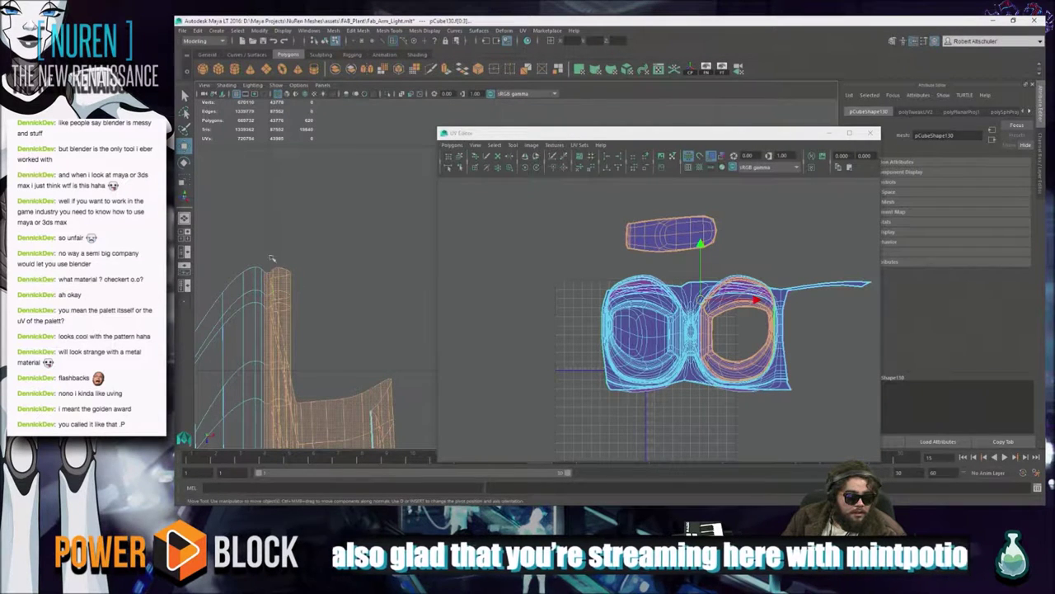
left_click_drag(259, 232, 280, 257, "alt")
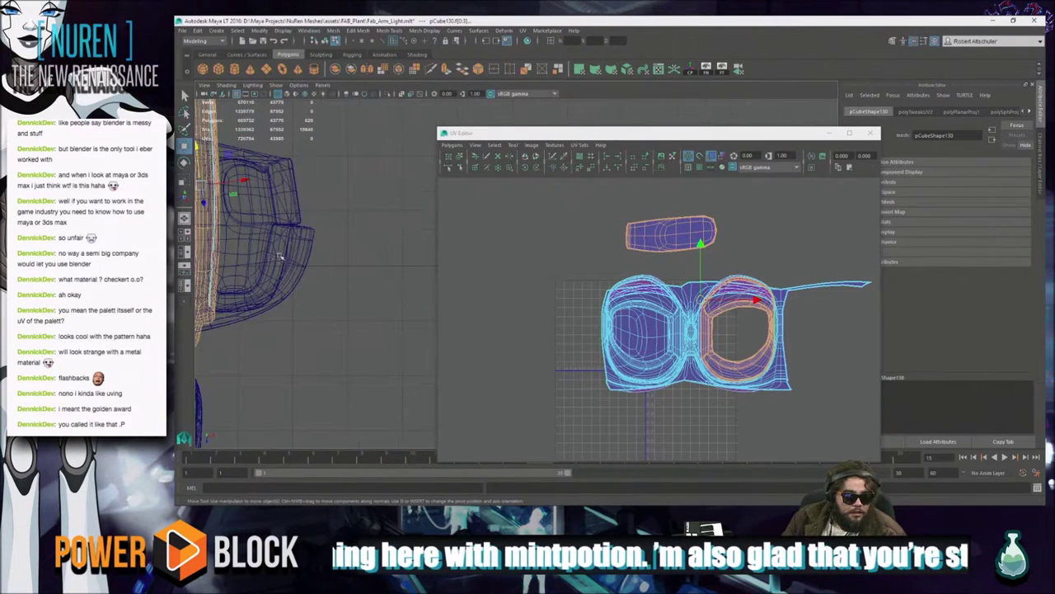
- Select only the right-hand UV shell and move the UV Editor to the upper right
middle_click_drag(558, 256, 613, 244, "alt")
left_click(812, 297)
left_click_drag(379, 221, 439, 215, "alt")
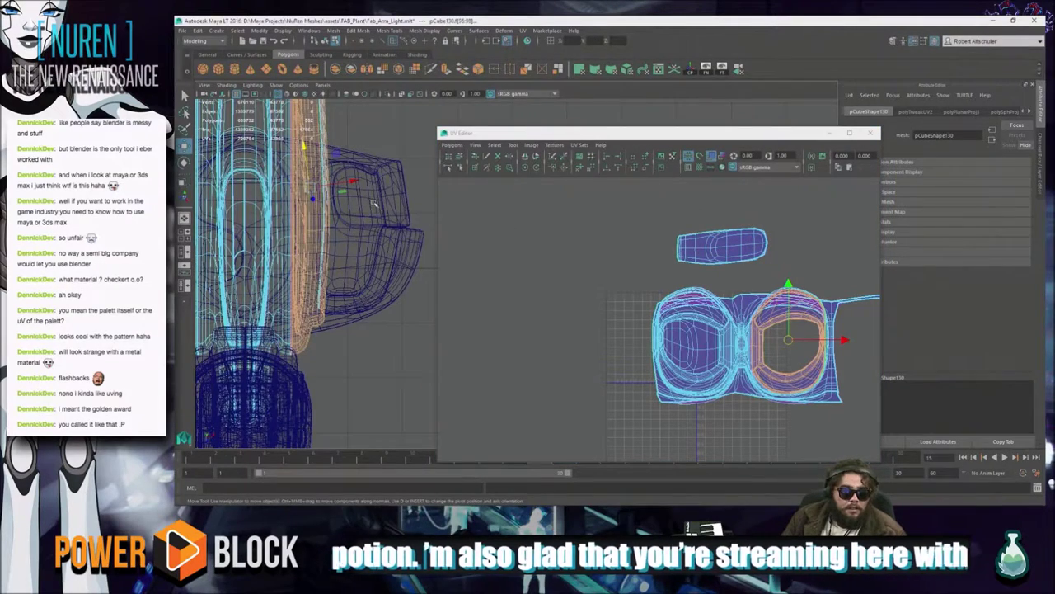
key("space")
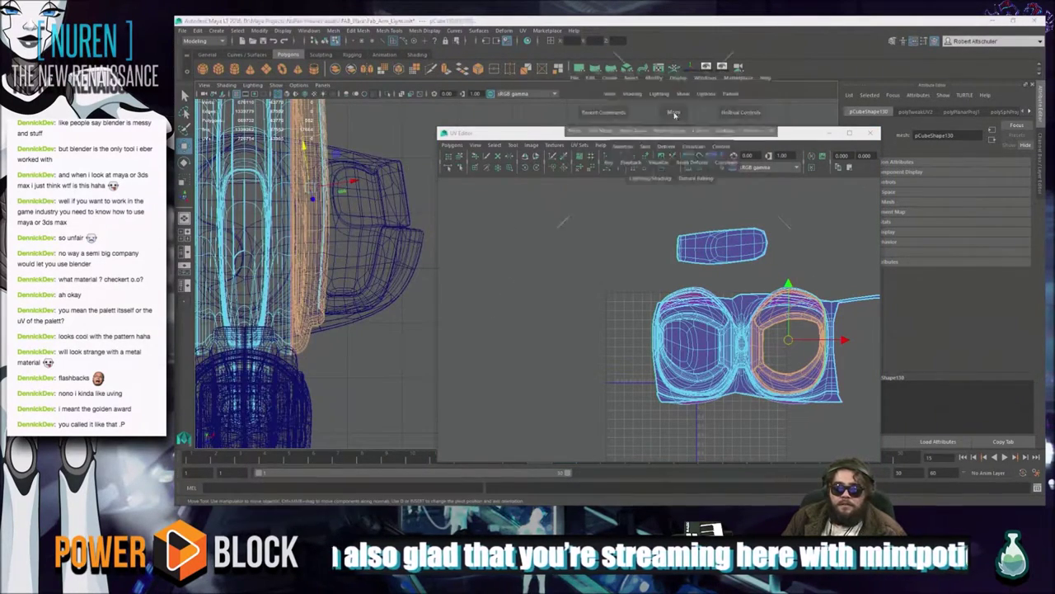
key("space")
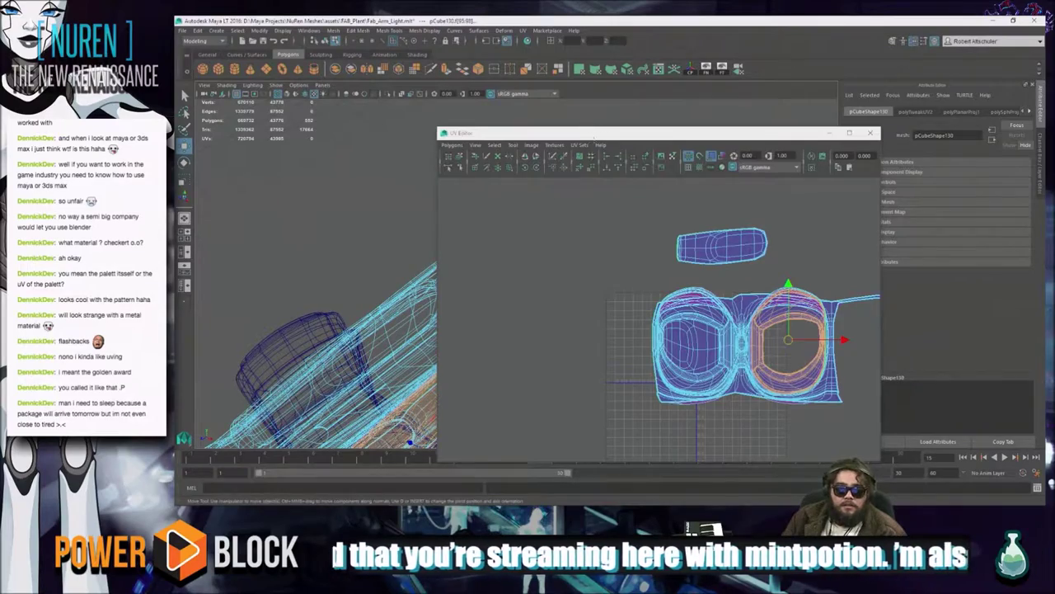
left_click_drag(608, 132, 876, 96)
left_click_drag(627, 247, 530, 235, "alt")
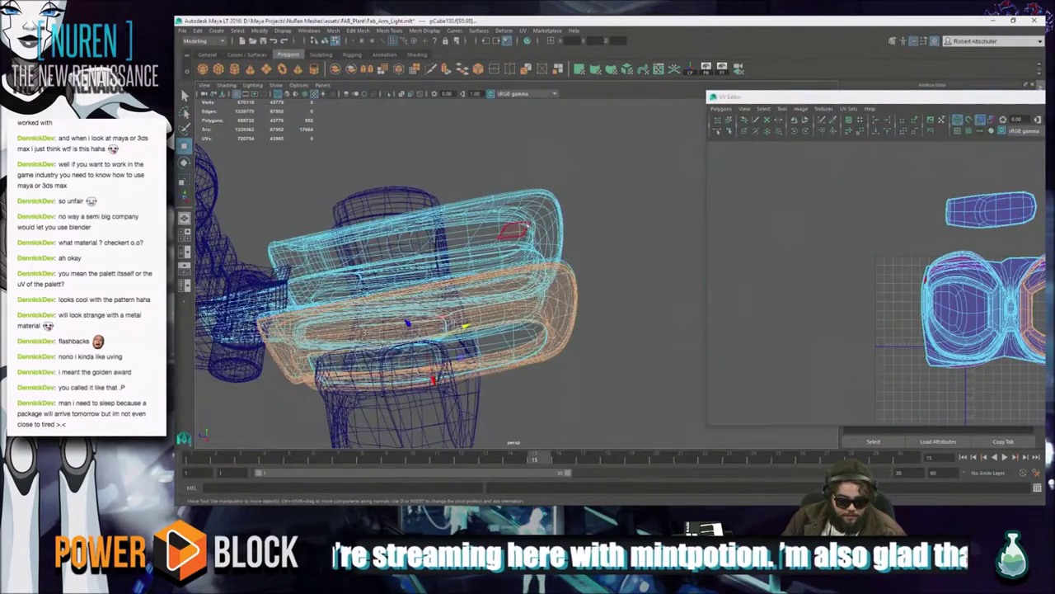
- Apply a planar UV projection to the cushion's front faces in shaded view
key("5")
left_click_drag(460, 248, 304, 251, "alt")
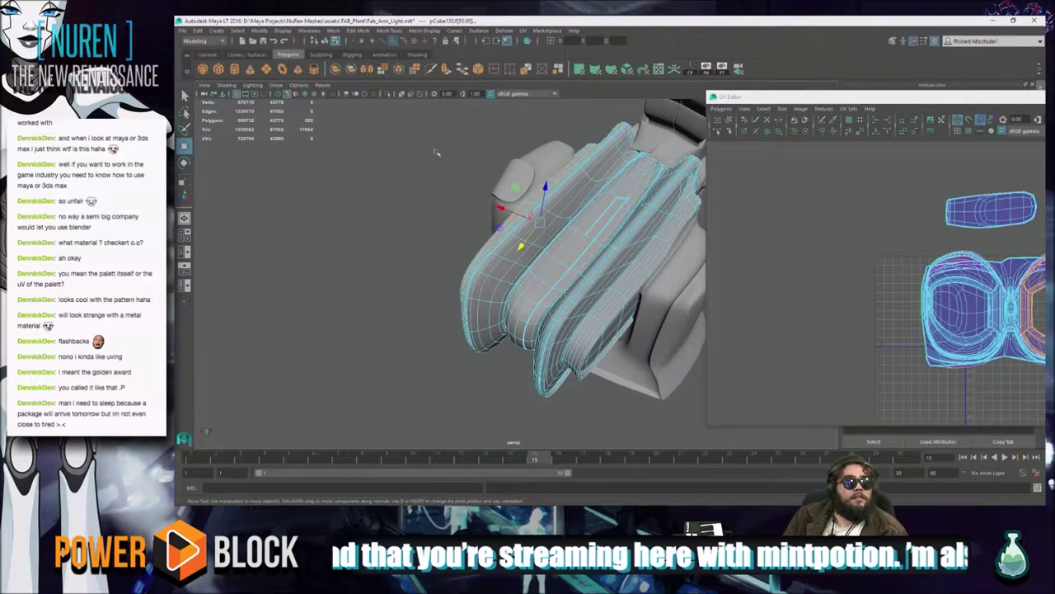
left_click_drag(770, 99, 662, 80)
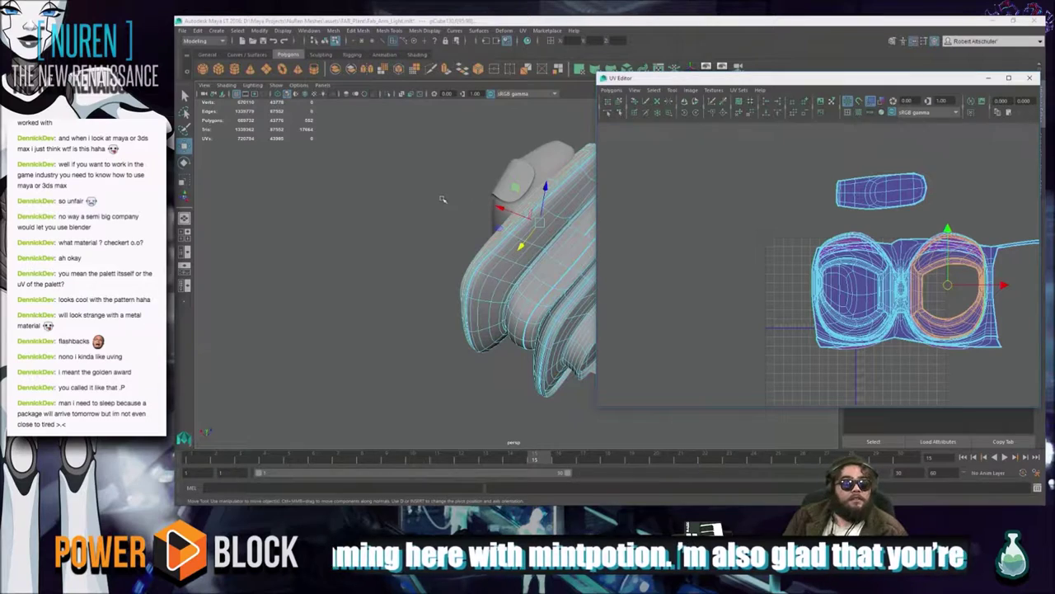
left_click_drag(435, 204, 384, 284, "alt")
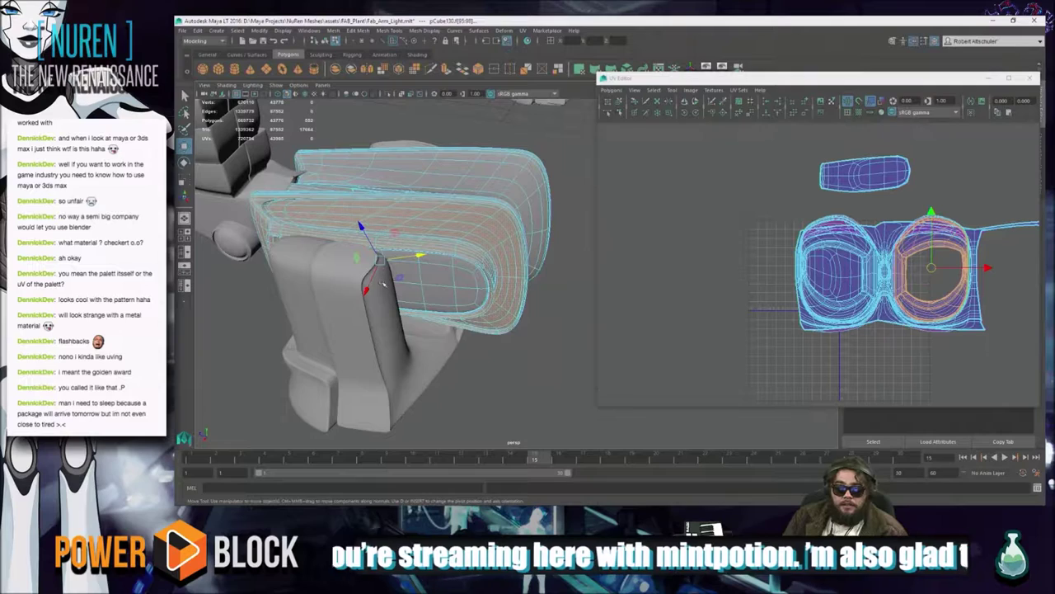
left_click_drag(558, 281, 502, 300, "alt")
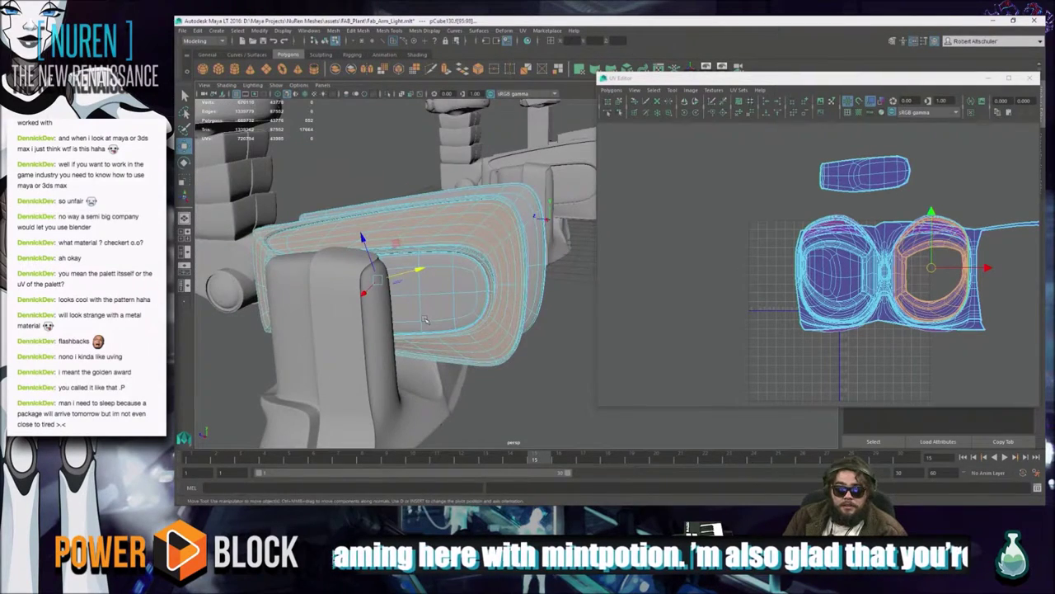
left_click_drag(426, 320, 461, 296, "alt")
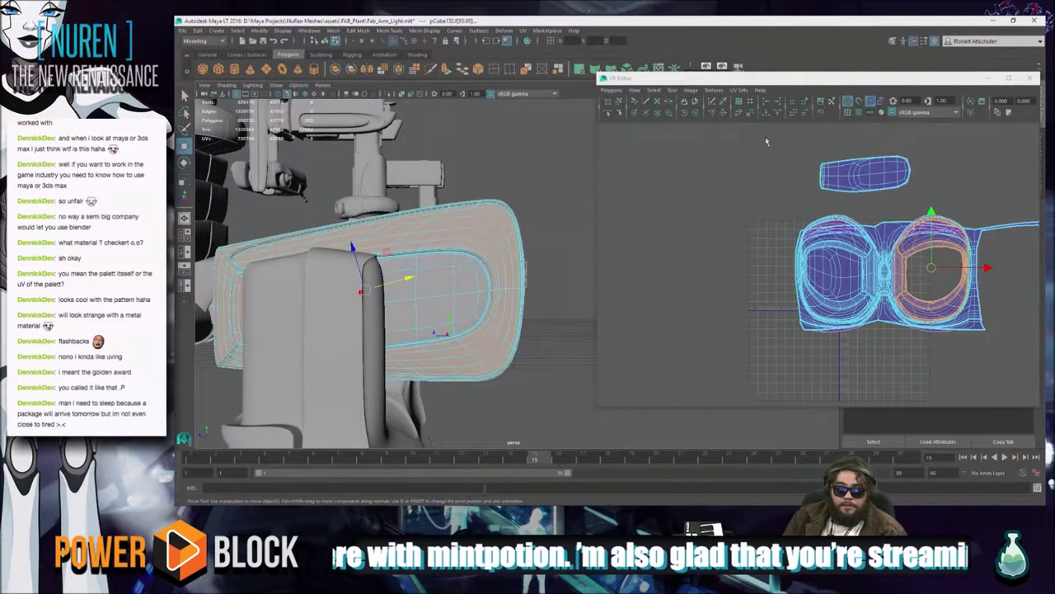
left_click_drag(767, 78, 755, 202)
left_click_drag(492, 272, 547, 250, "alt")
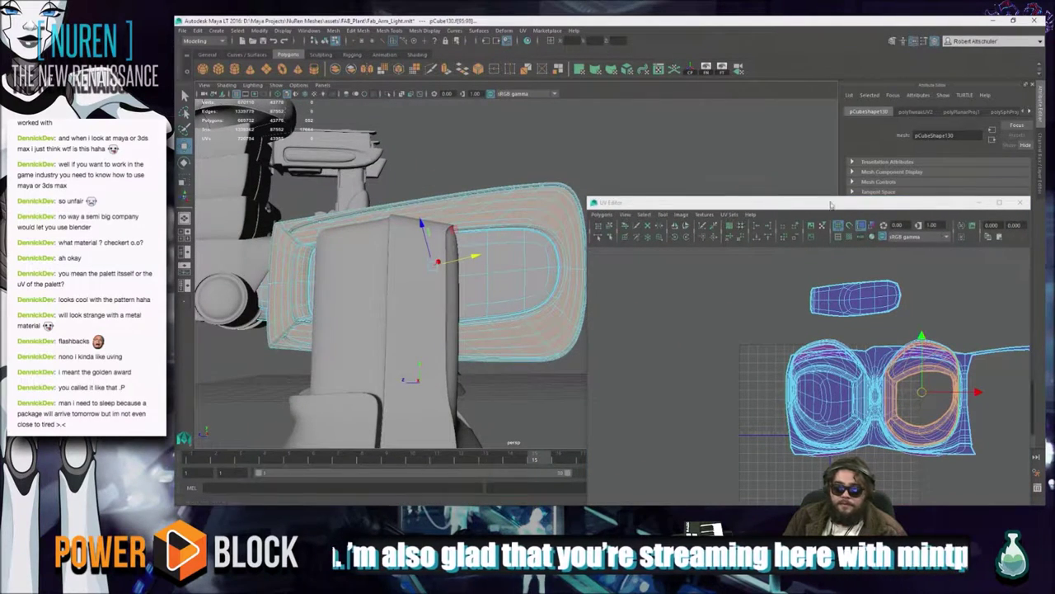
left_click(740, 68)
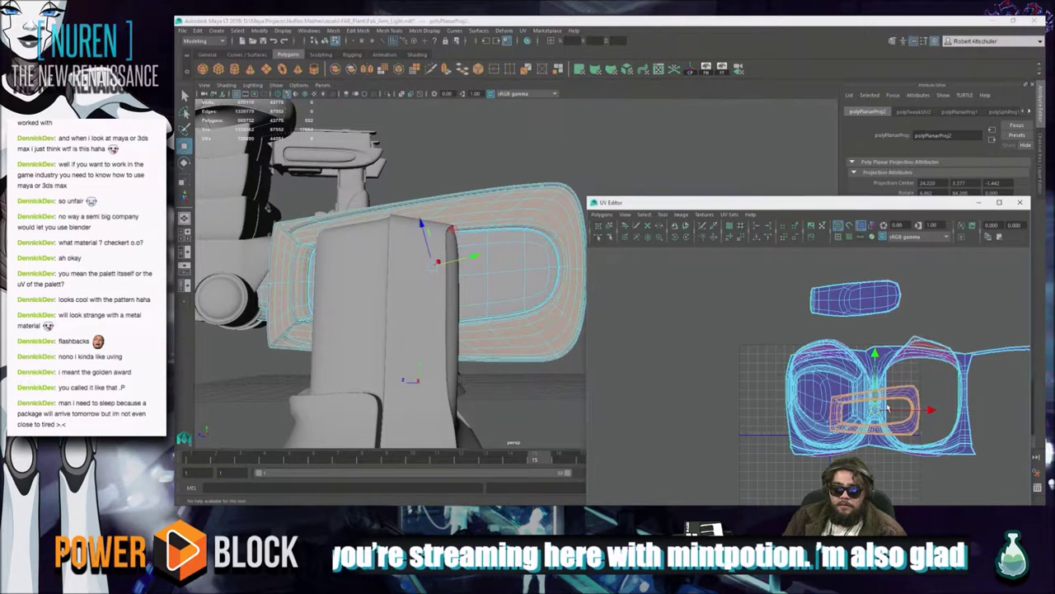
- Drag the new projected shell up and left, clear of the other UV shells
scroll(911, 384, "down", 1)
left_click_drag(910, 382, 874, 356)
left_click_drag(812, 332, 710, 257)
left_click(757, 379)
- Select the two upper UV shells, then pick a face on the cushion
left_click_drag(511, 314, 466, 355, "alt")
middle_click_drag(723, 318, 693, 364, "alt")
left_click_drag(643, 289, 871, 380)
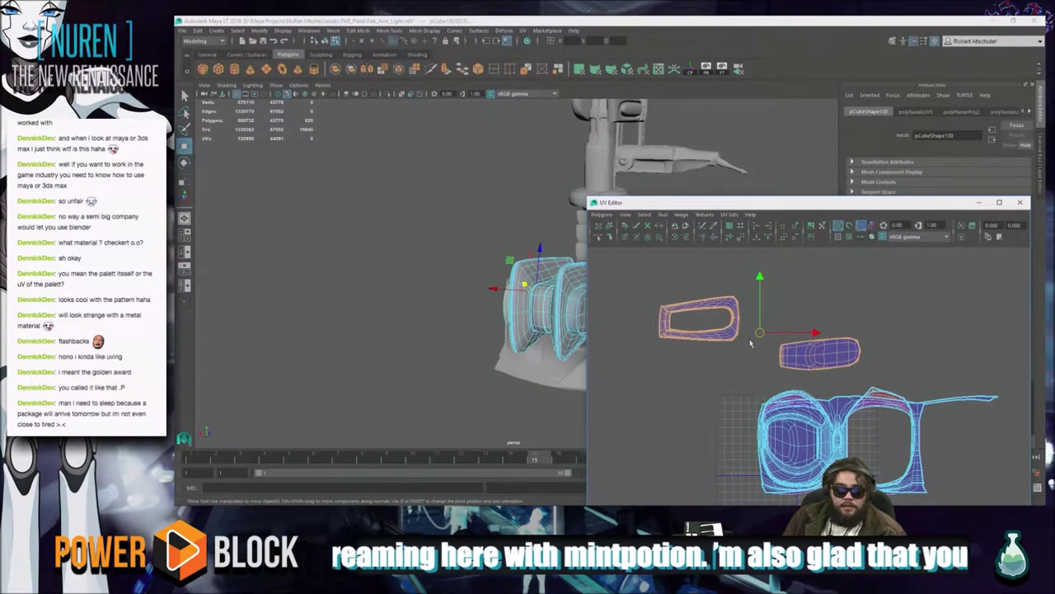
right_click_drag(522, 301, 527, 309)
scroll(612, 290, "up", 1)
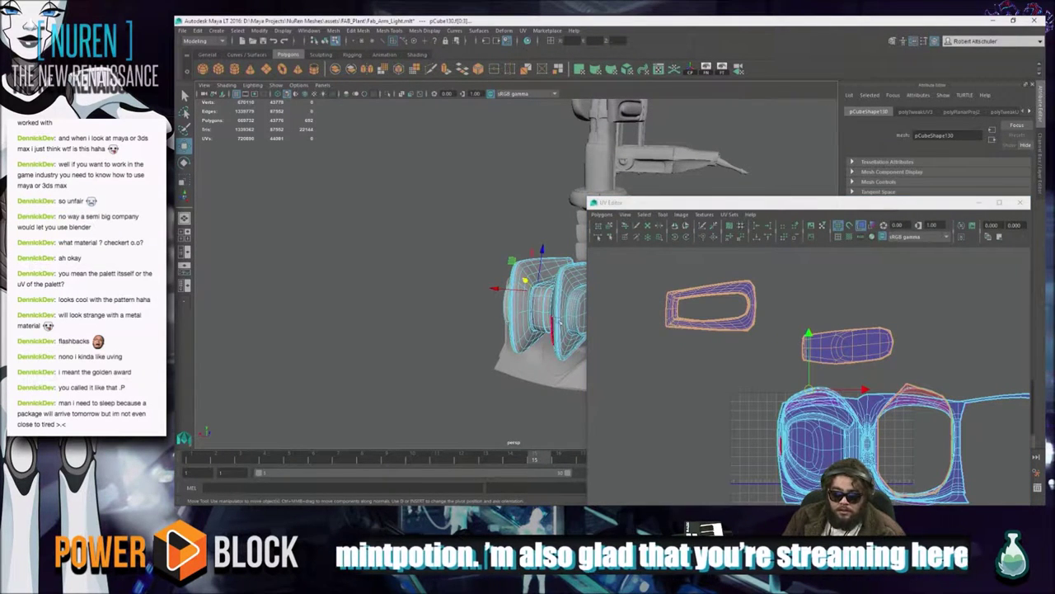
left_click_drag(516, 310, 561, 334, "alt")
left_click(540, 334)
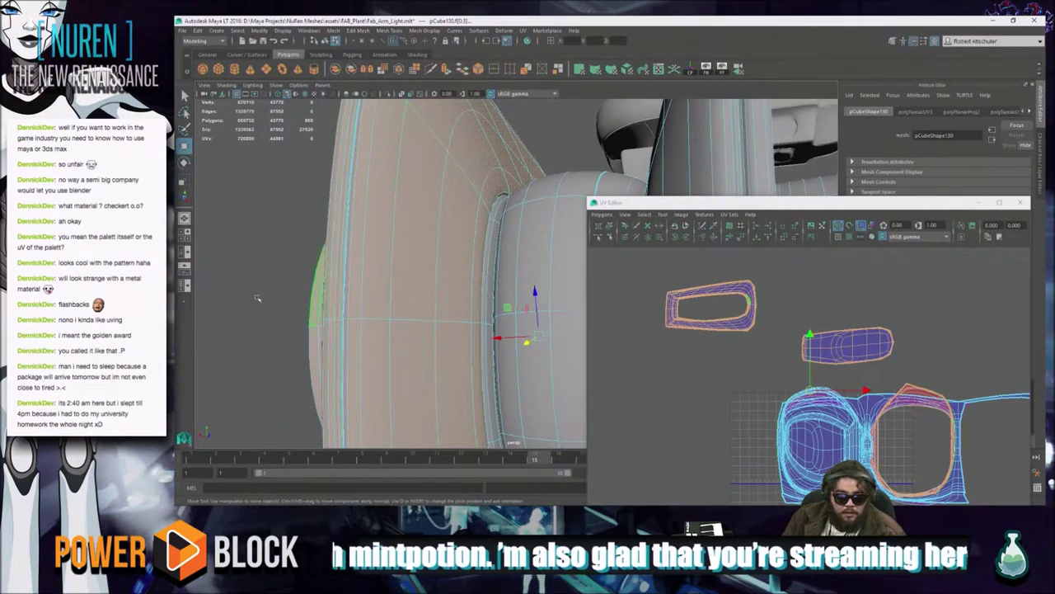
- Move the lower-right UV shell up and left out of the cluster
left_click_drag(420, 278, 367, 321, "alt")
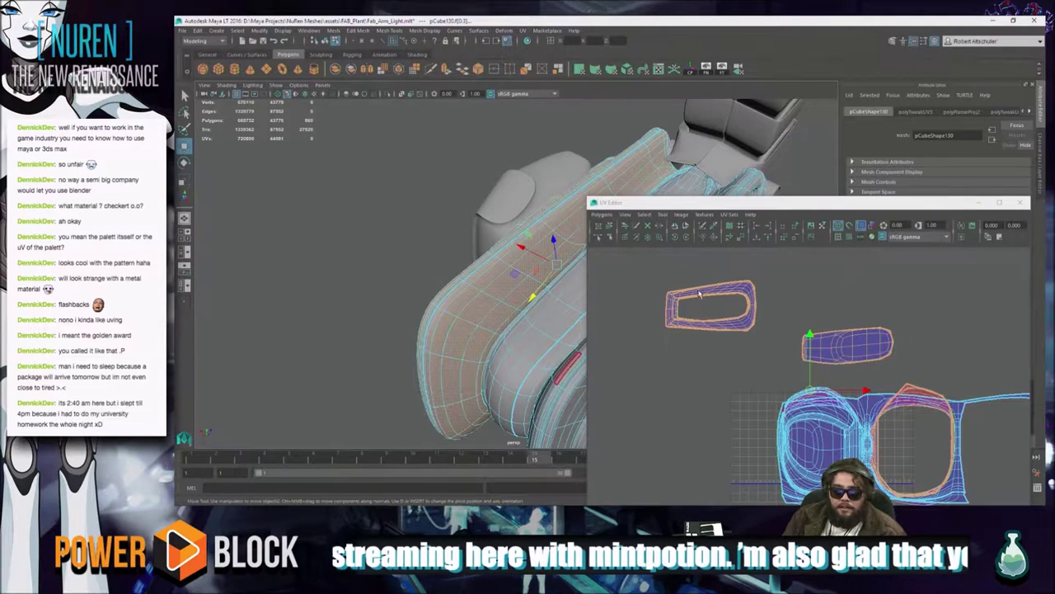
left_click_drag(652, 265, 922, 380, "ctrl")
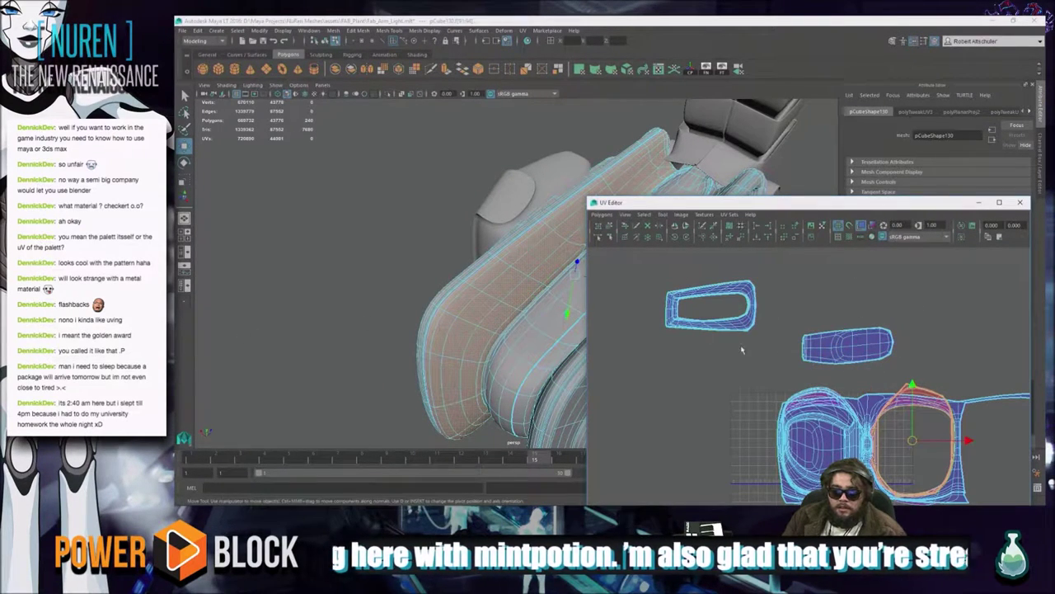
left_click_drag(442, 327, 613, 138, "alt")
key("4")
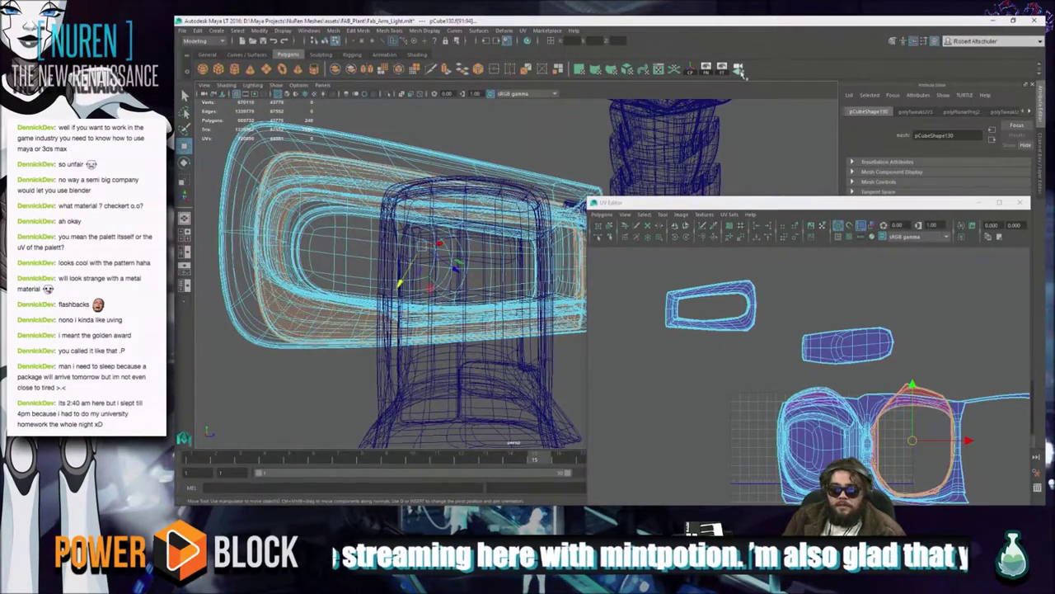
left_click_drag(867, 401, 871, 260)
left_click_drag(867, 310, 813, 291)
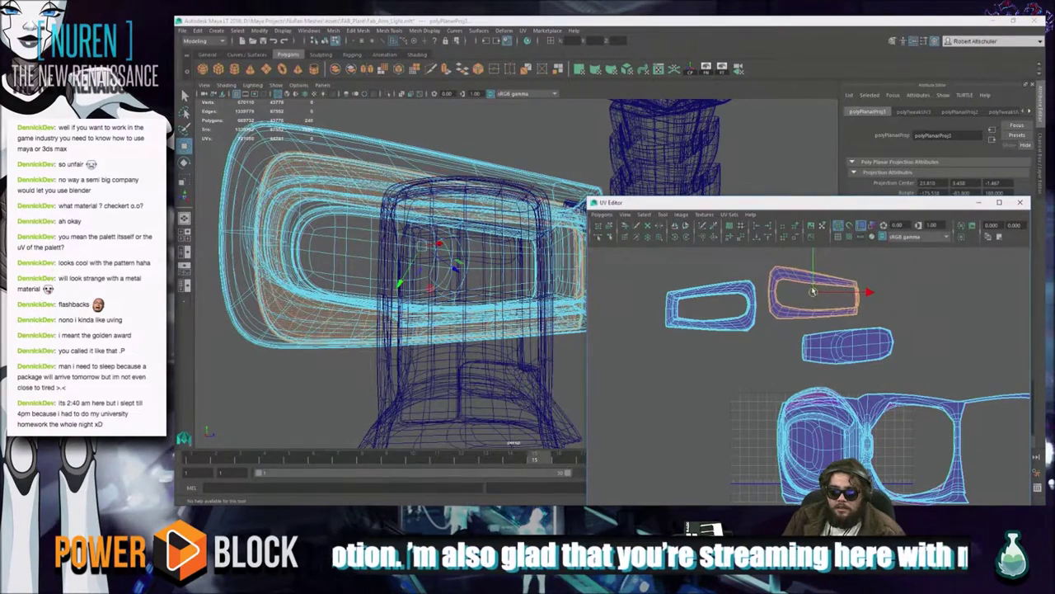
left_click_drag(318, 269, 388, 306, "alt")
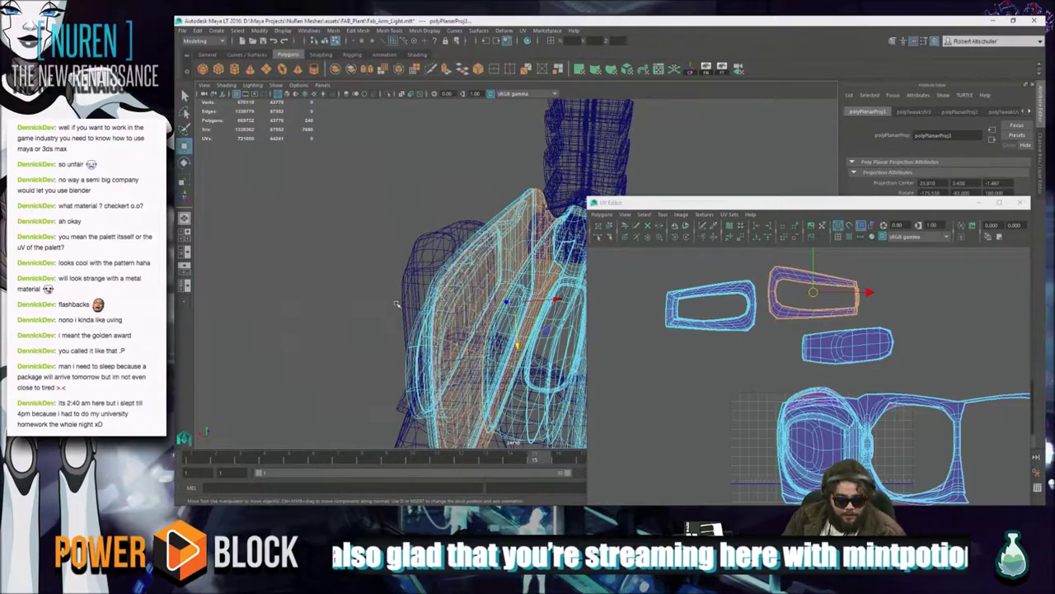
key("4")
key("5")
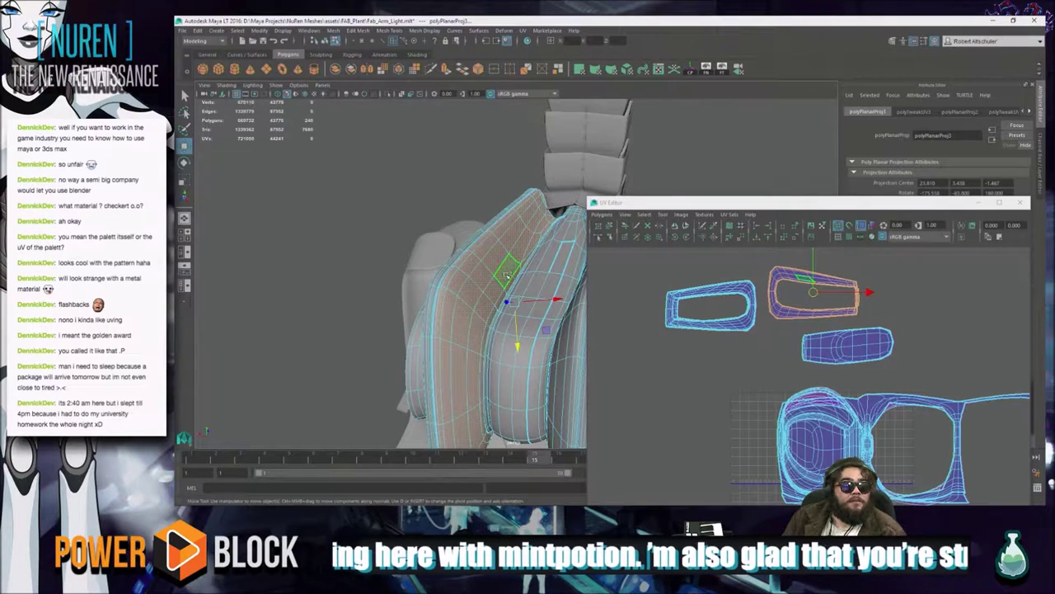
- Enlarge the UV Editor, place it right of the arm model, and select the three upper shells
left_click_drag(653, 206, 384, 77)
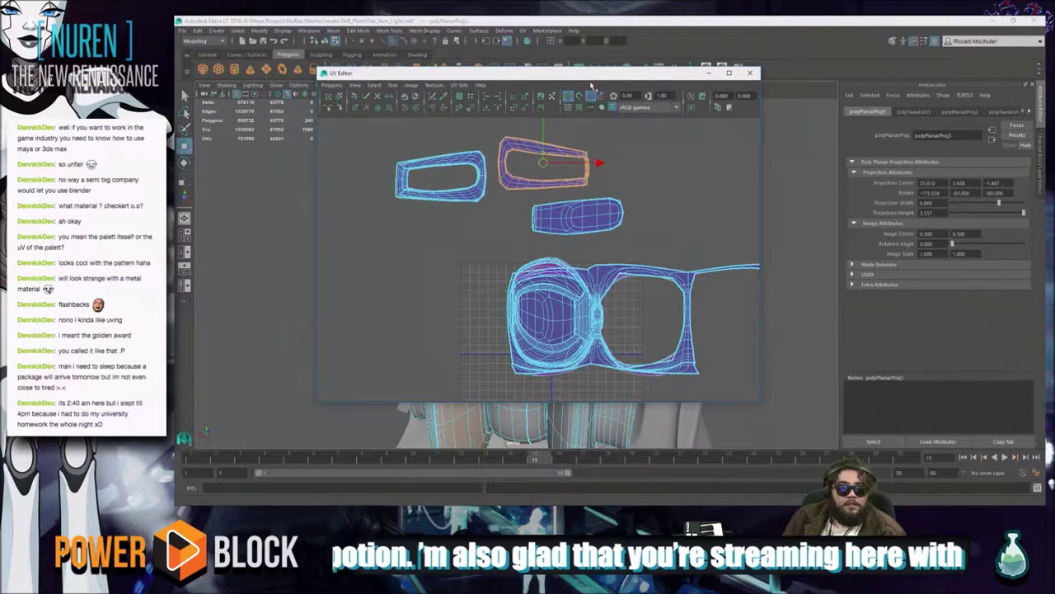
left_click_drag(761, 67, 746, 106)
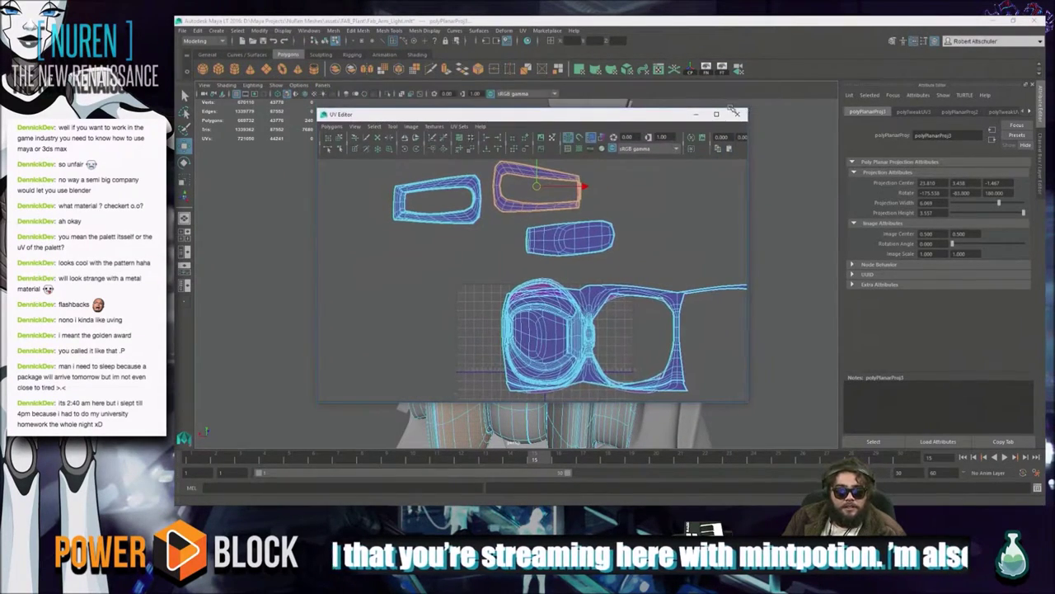
left_click_drag(618, 115, 1025, 121)
left_click_drag(512, 190, 483, 180, "alt")
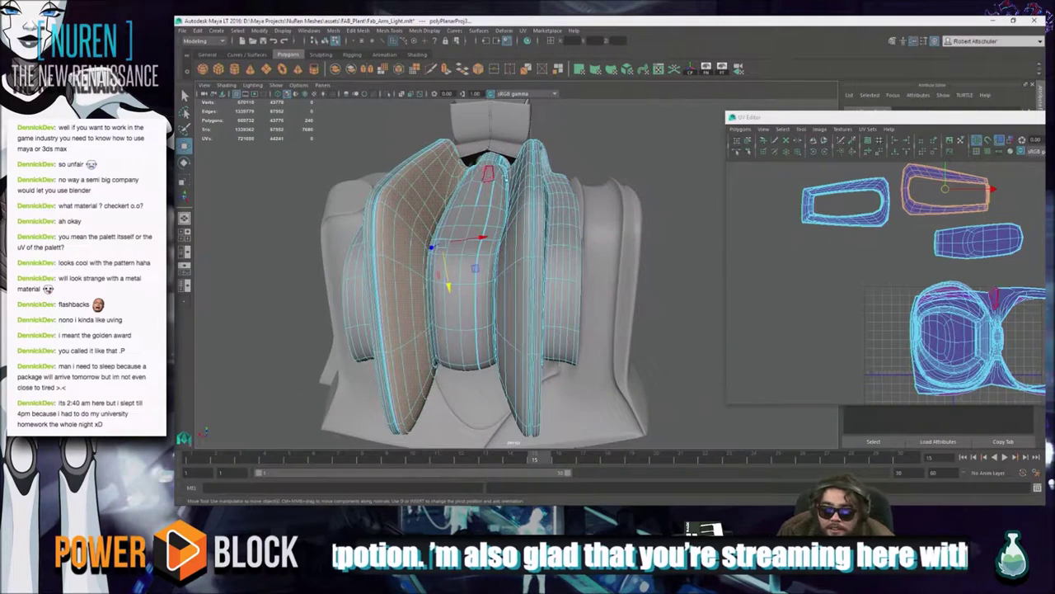
middle_click_drag(824, 248, 820, 264, "alt")
right_click_drag(976, 237, 849, 207, "alt")
left_click_drag(981, 250, 1002, 284)
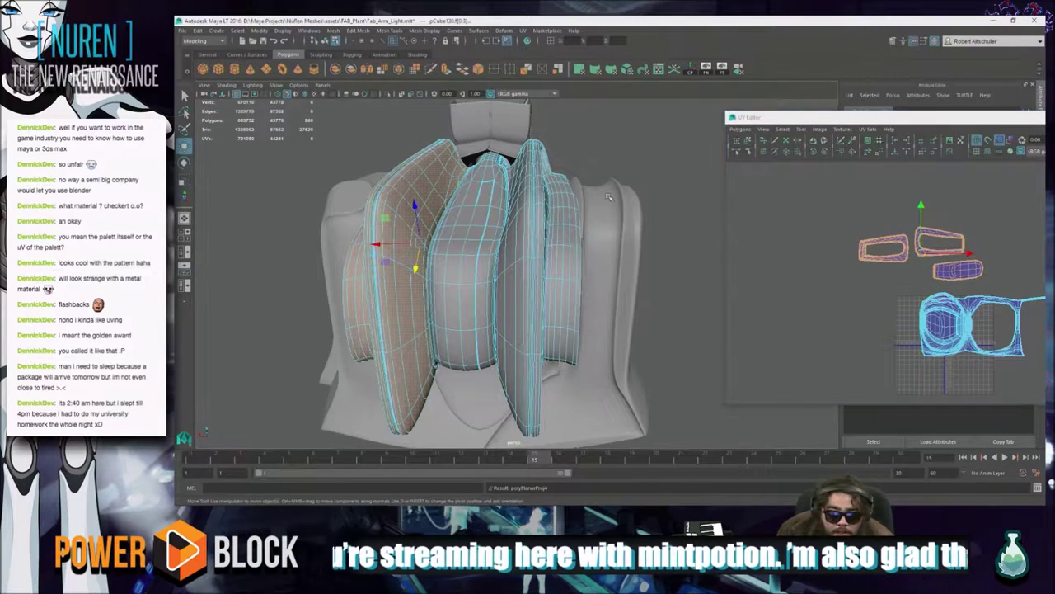
- Undo the last planar projection and select the arm's long side face strips
key("ctrl+z")
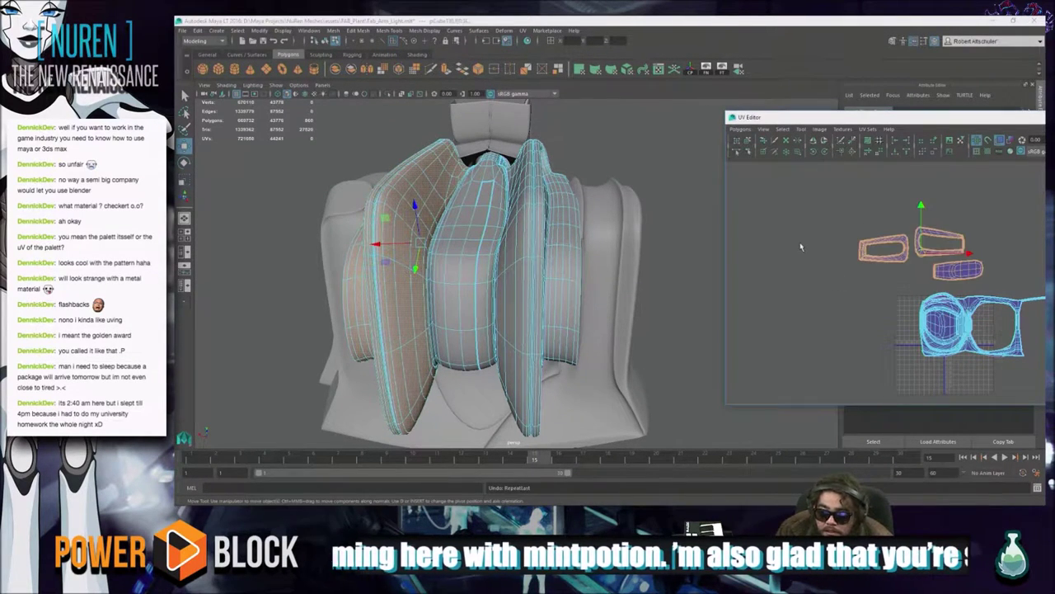
right_click_drag(476, 236, 515, 198)
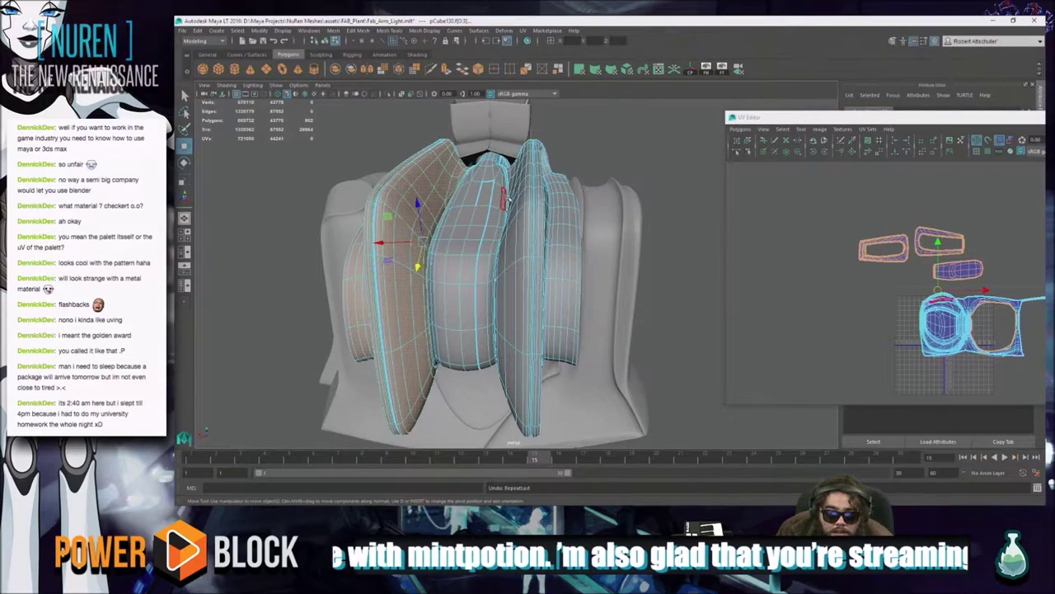
left_click_drag(429, 238, 563, 242, "alt")
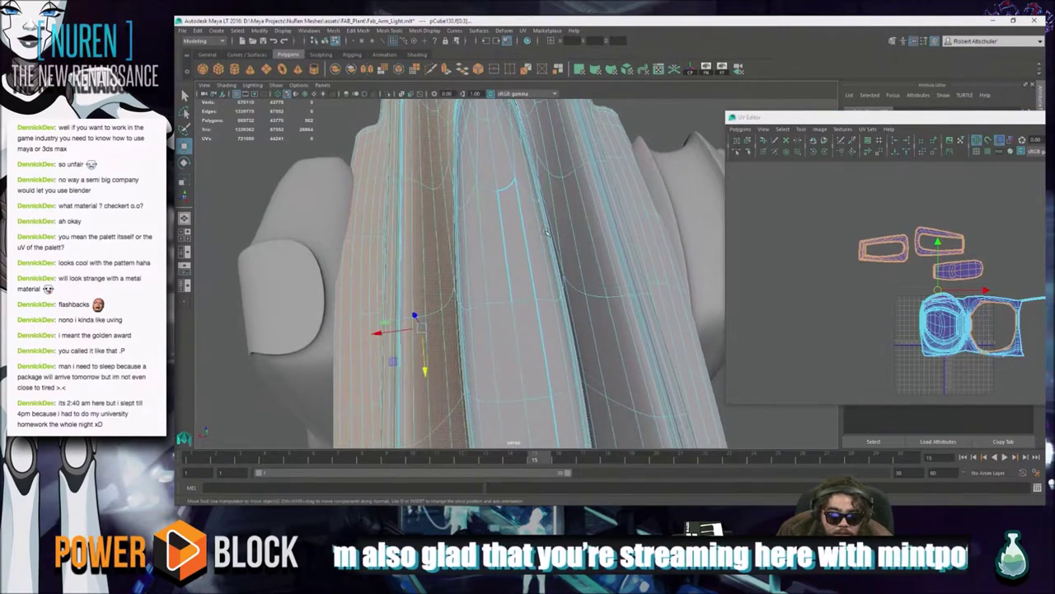
left_click(528, 240, "shift")
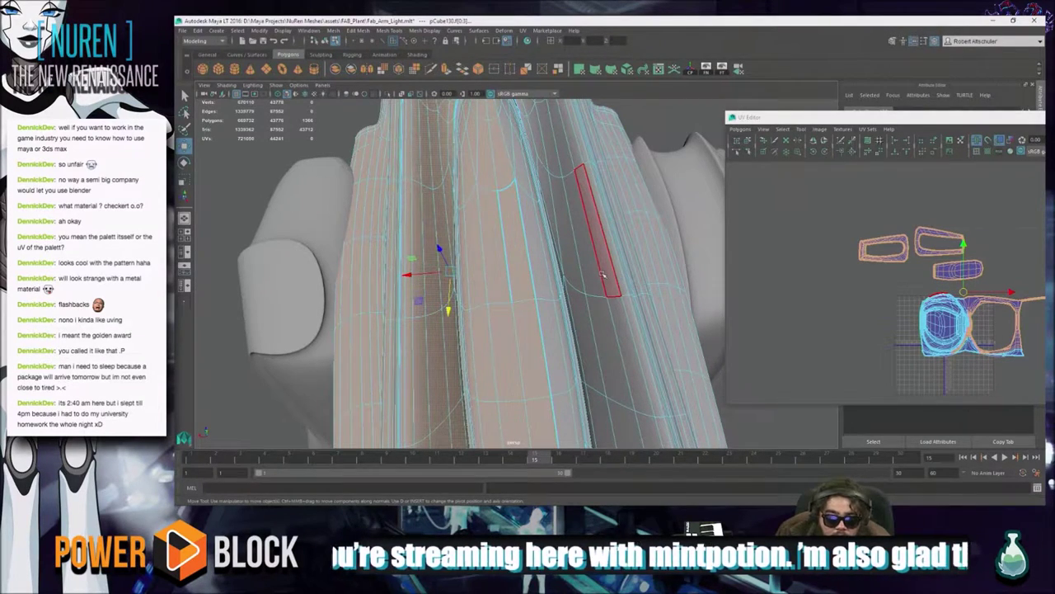
left_click_drag(601, 277, 528, 215, "alt")
scroll(528, 214, "up", 5)
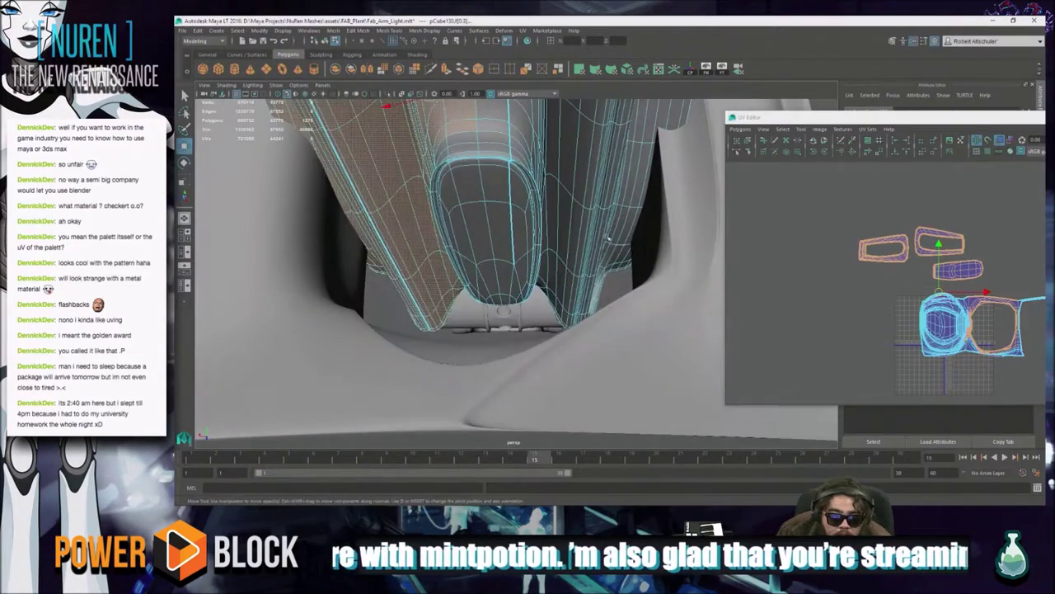
left_click_drag(608, 239, 557, 256, "alt")
- Check the strips in a wireframe front view, then select a face on the arm in perspective
key("space")
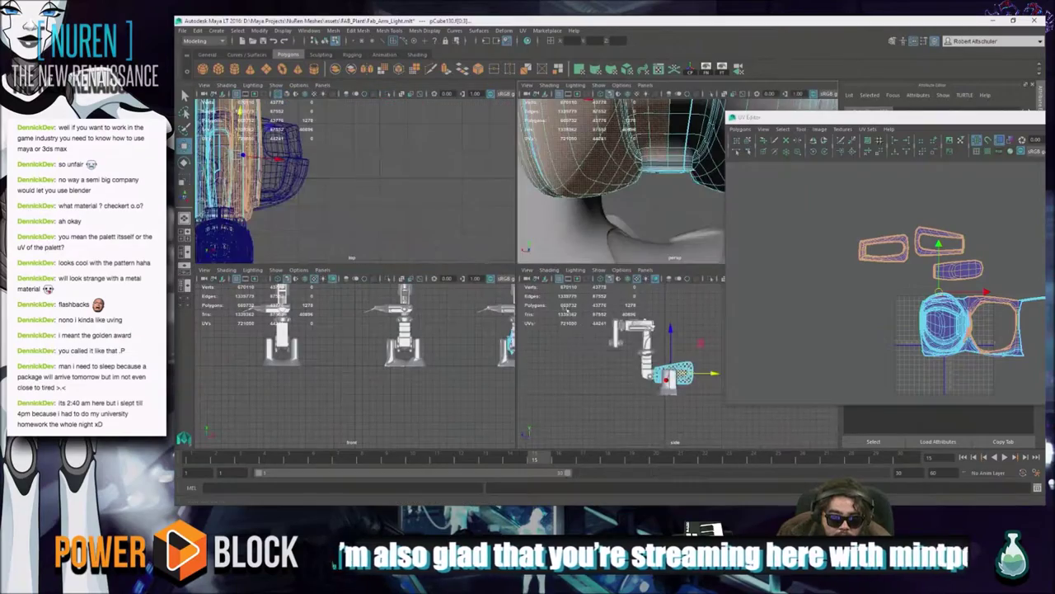
key("space")
key("4")
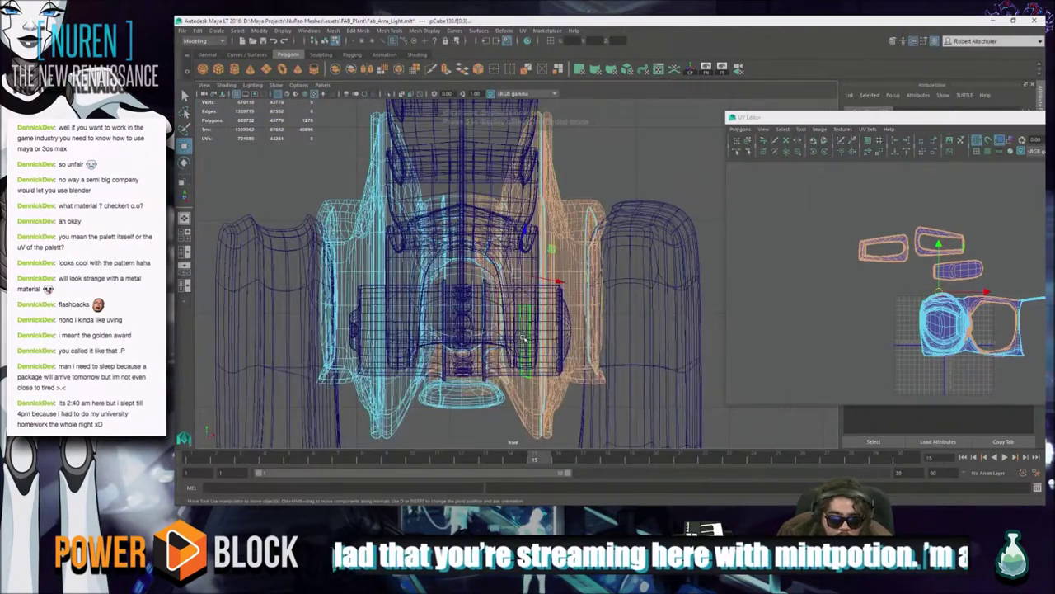
scroll(499, 339, "up", 3)
scroll(497, 363, "up", 3)
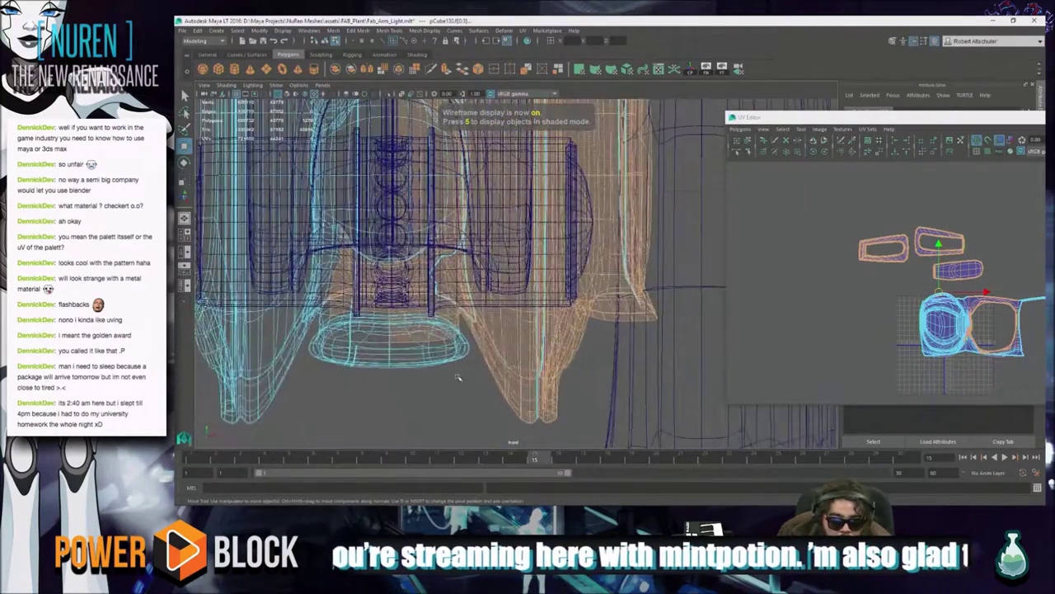
left_click_drag(497, 363, 449, 308)
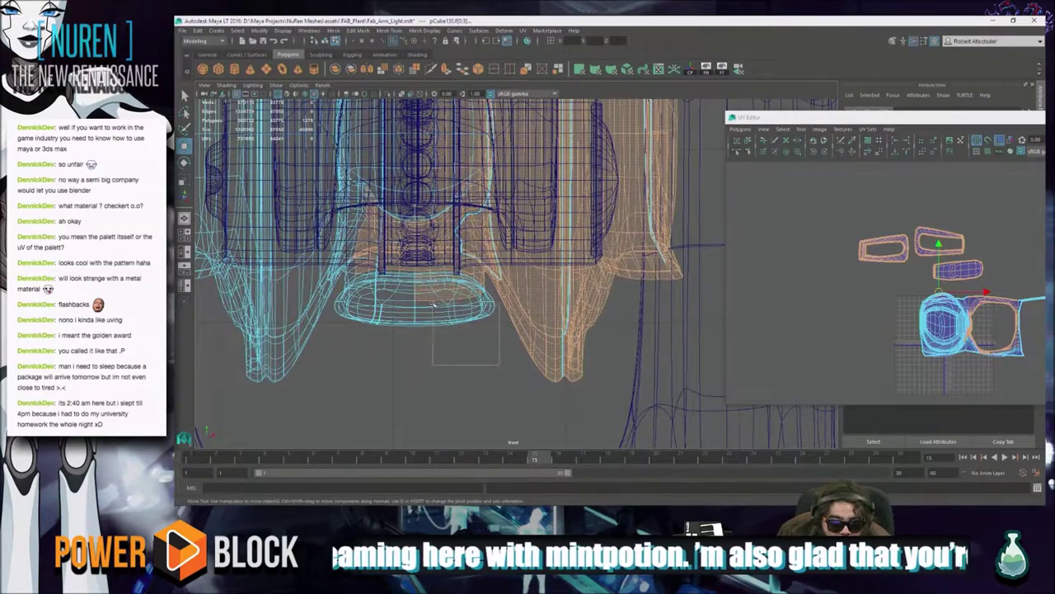
scroll(493, 295, "up", 2)
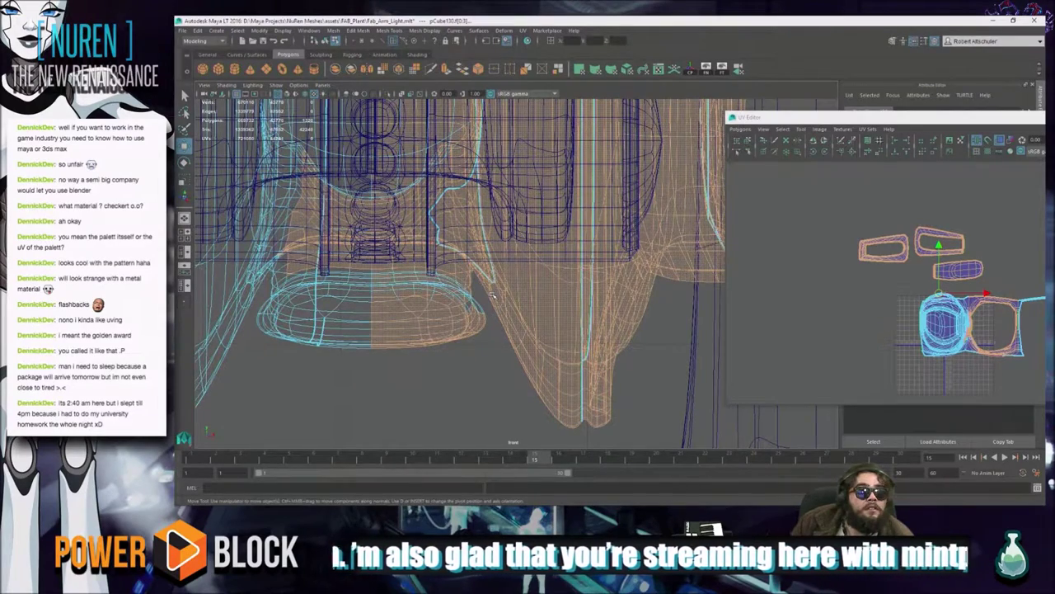
key("space")
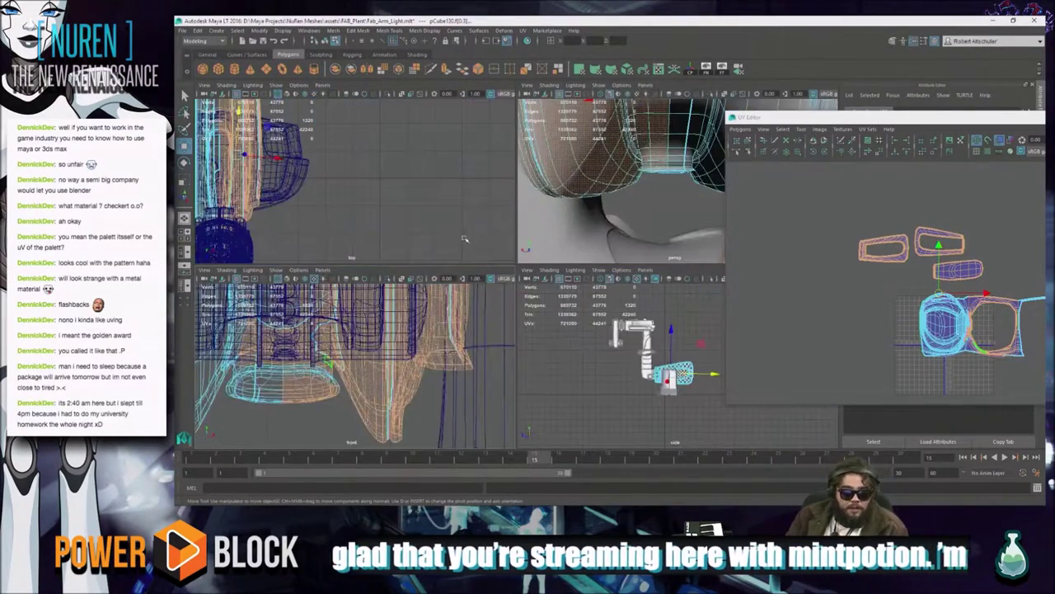
key("space")
left_click(622, 230)
- Frame the selected face and orbit around the arm part to view its inner loop
key("f")
left_click_drag(623, 230, 517, 294, "alt")
scroll(501, 250, "up", 5)
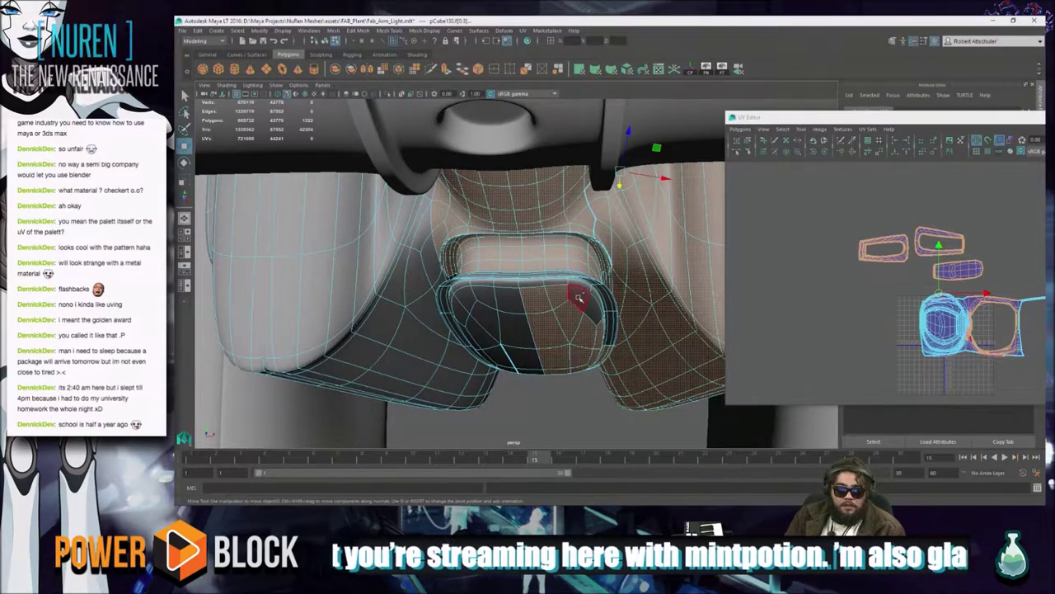
left_click_drag(581, 312, 485, 323, "alt")
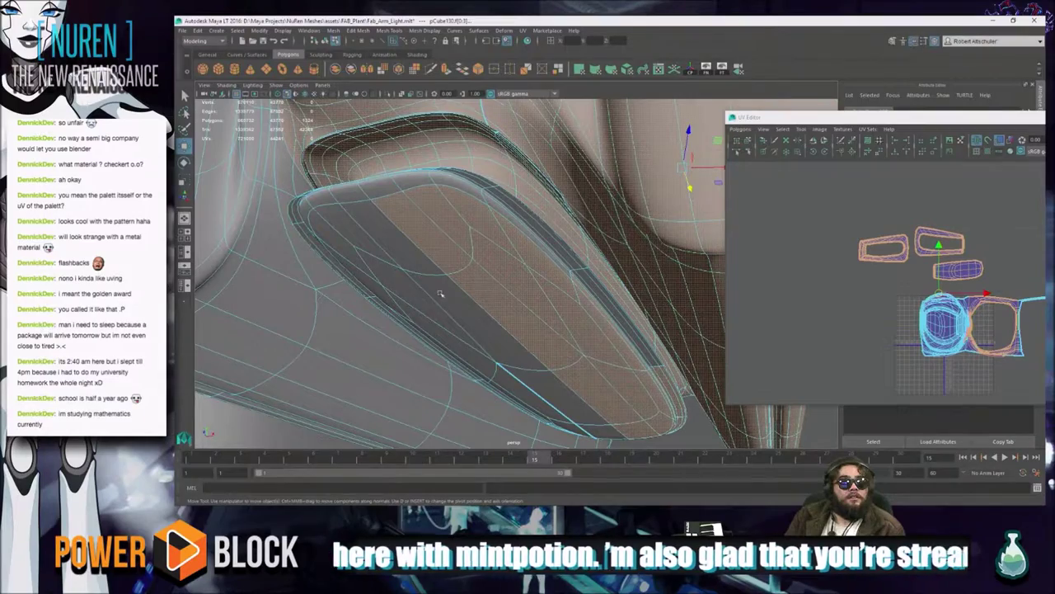
left_click_drag(429, 293, 481, 278, "alt")
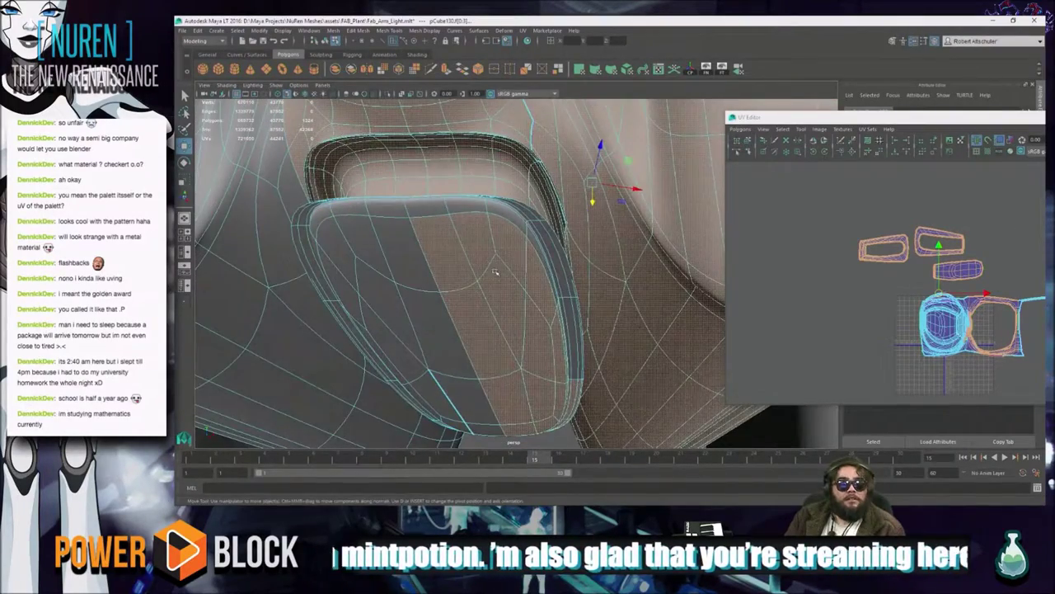
left_click_drag(471, 325, 597, 356, "alt")
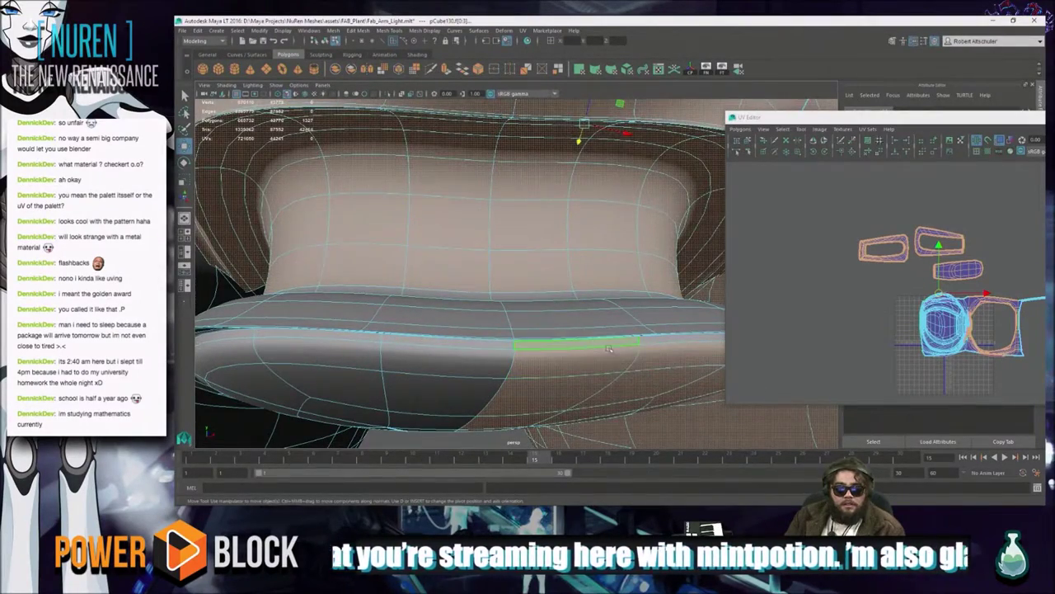
left_click_drag(584, 340, 500, 332, "alt")
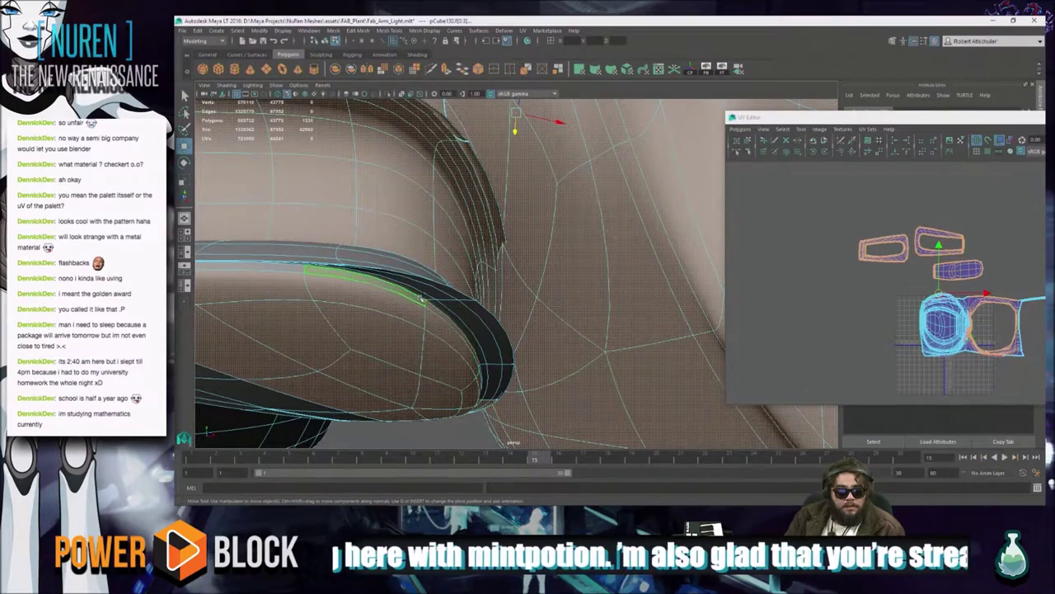
- Pull back for a wider view of the arm loop, then clear the selection
left_click_drag(371, 276, 268, 222, "alt")
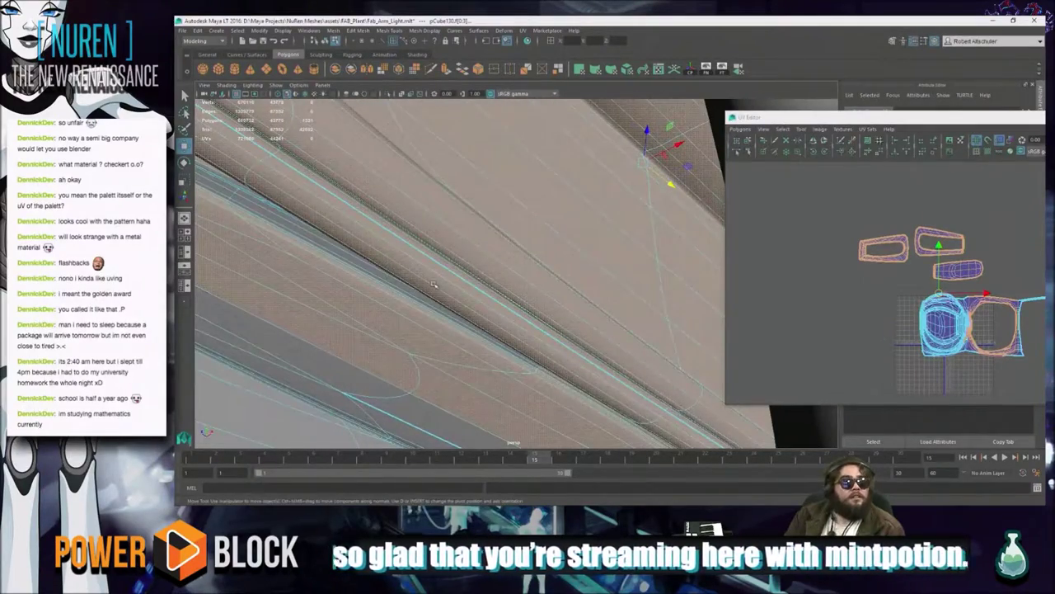
left_click_drag(434, 285, 461, 280, "alt")
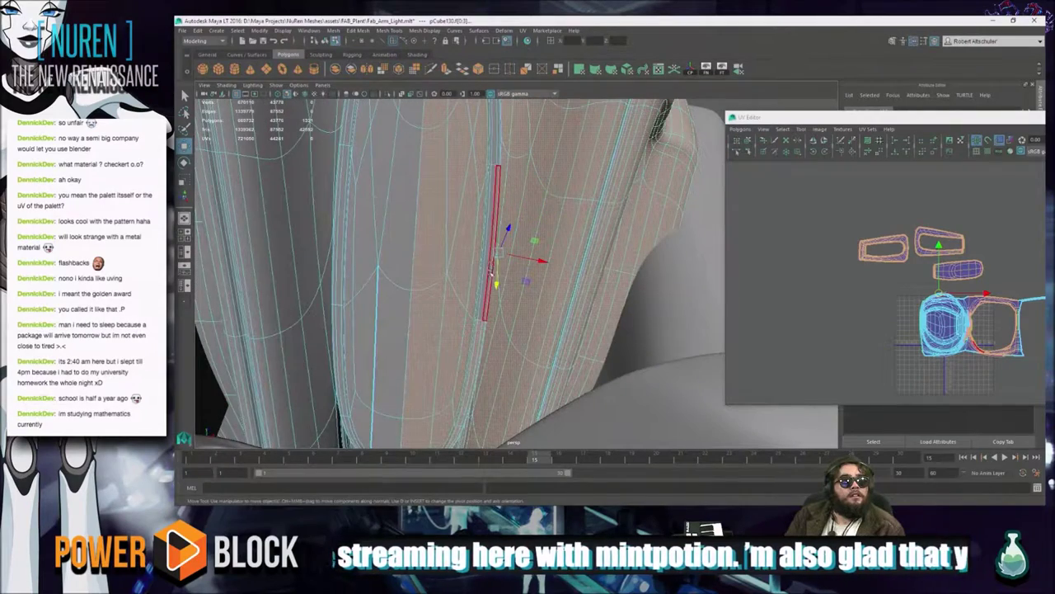
scroll(371, 270, "down", 5)
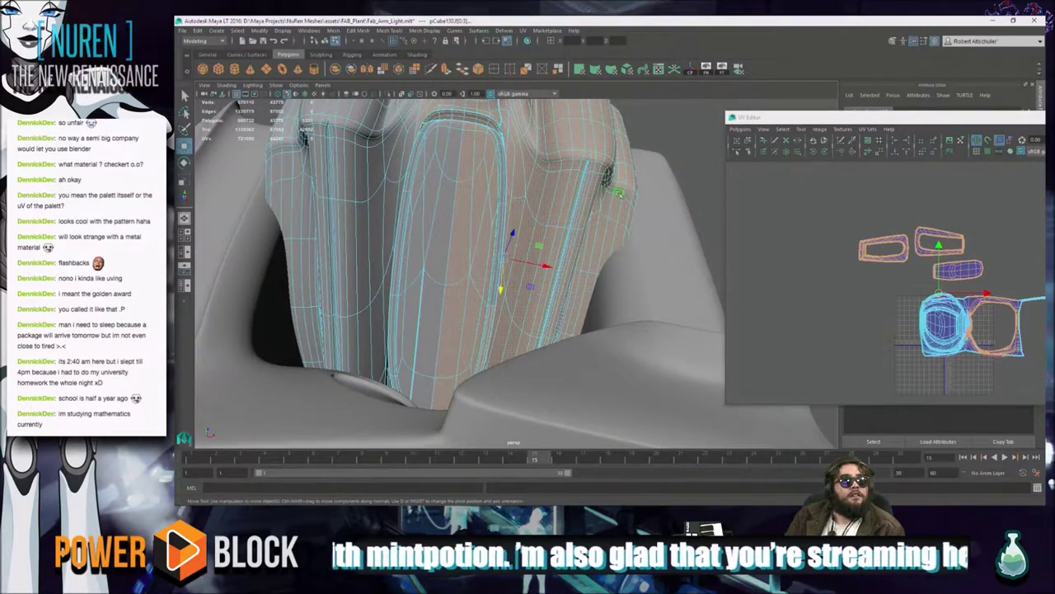
left_click_drag(502, 205, 486, 186, "alt")
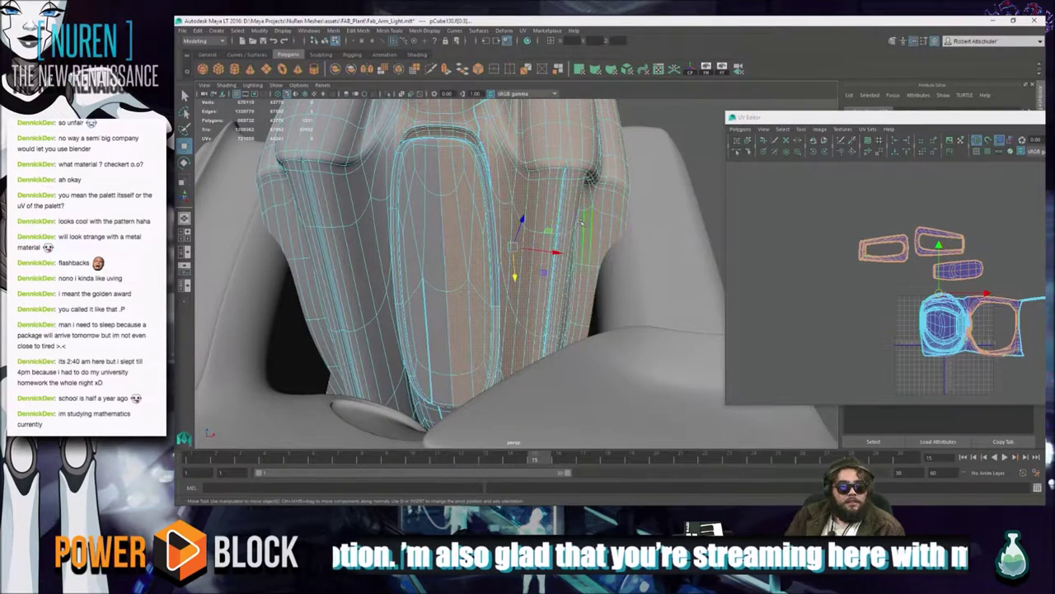
scroll(538, 202, "down", 5)
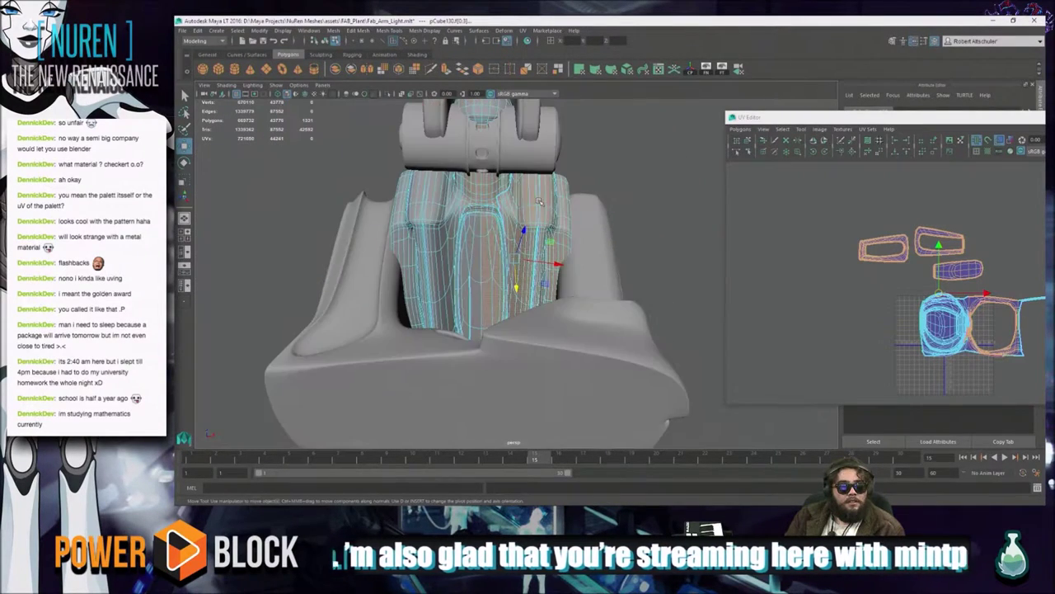
left_click(649, 205)
scroll(474, 301, "up", 5)
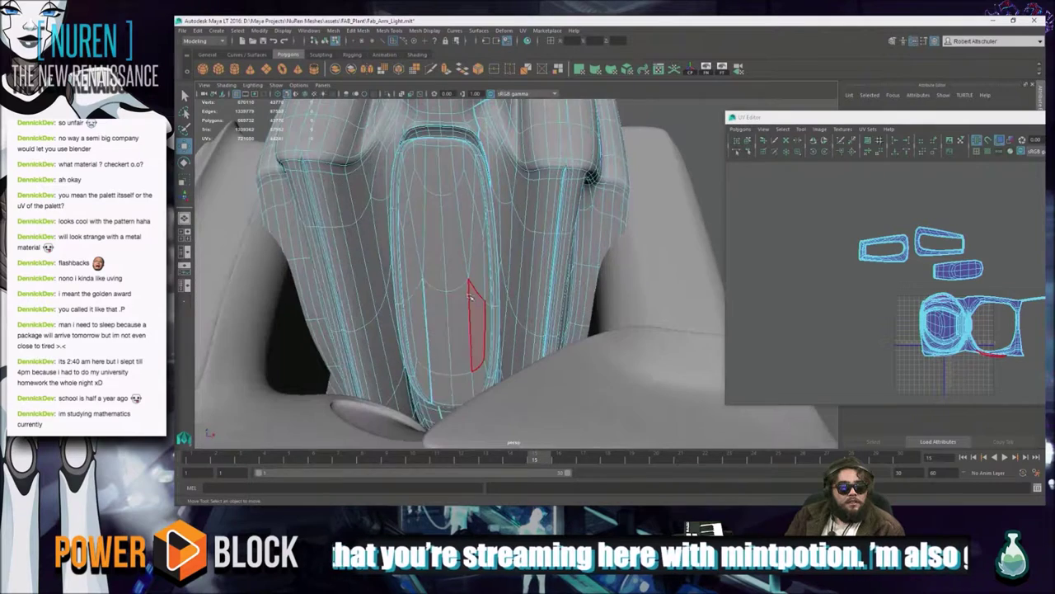
- Select the whole inner panel by growing from one face and adding neighbouring strips
left_click(462, 229)
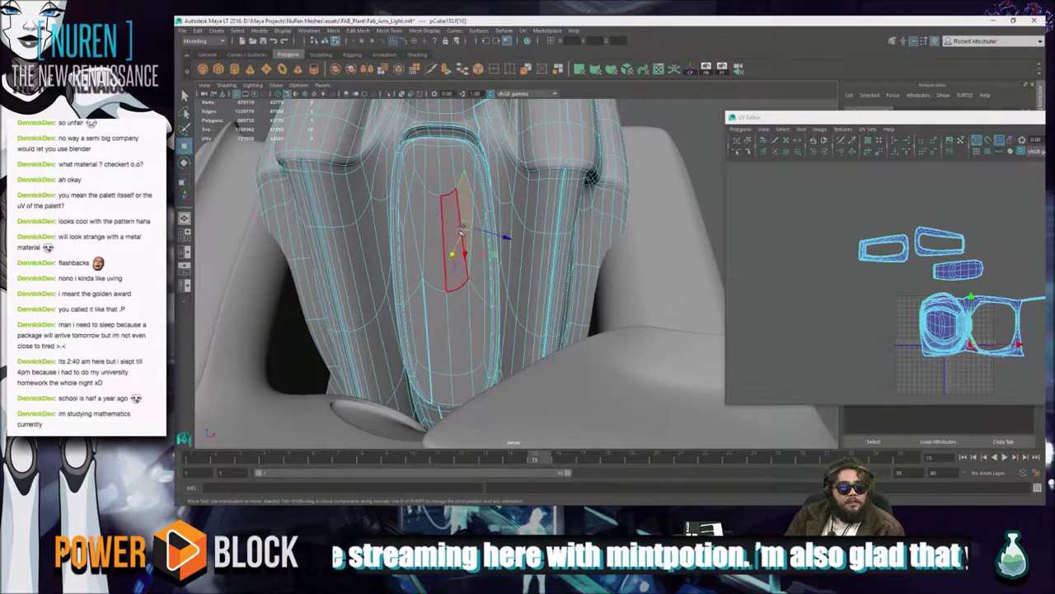
key("shift+period")
left_click(412, 257, "shift")
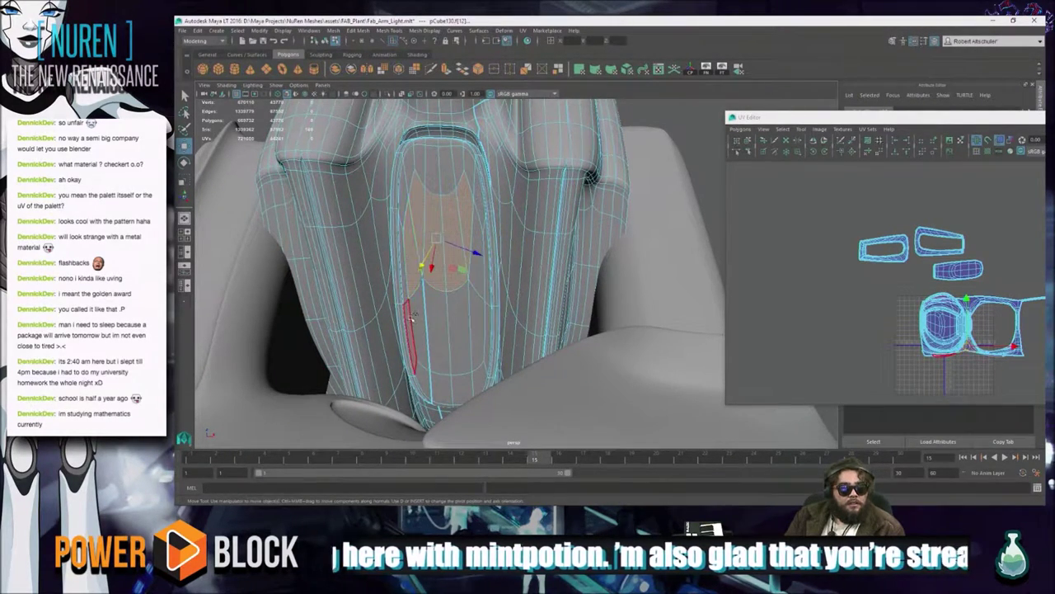
left_click(480, 333, "shift")
left_click(459, 341, "shift")
- Add the panel's lower edge faces and nudge the selection slightly along Y
left_click_drag(419, 334, 644, 381, "alt")
left_click(354, 281, "shift")
left_click(359, 353, "shift")
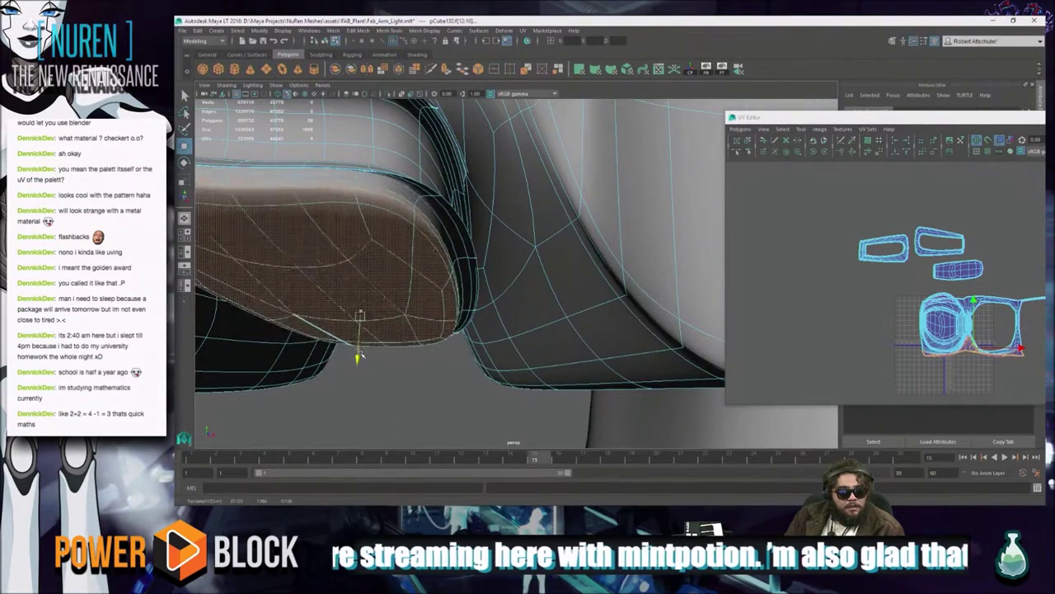
left_click(358, 358, "shift")
left_click_drag(357, 366, 357, 366)
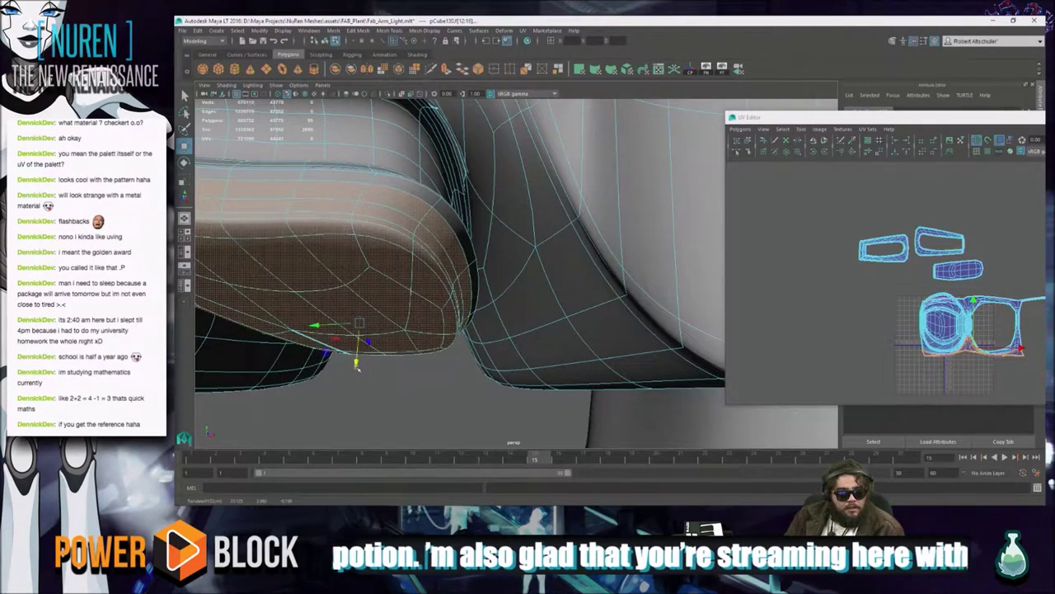
left_click_drag(398, 405, 338, 393, "alt")
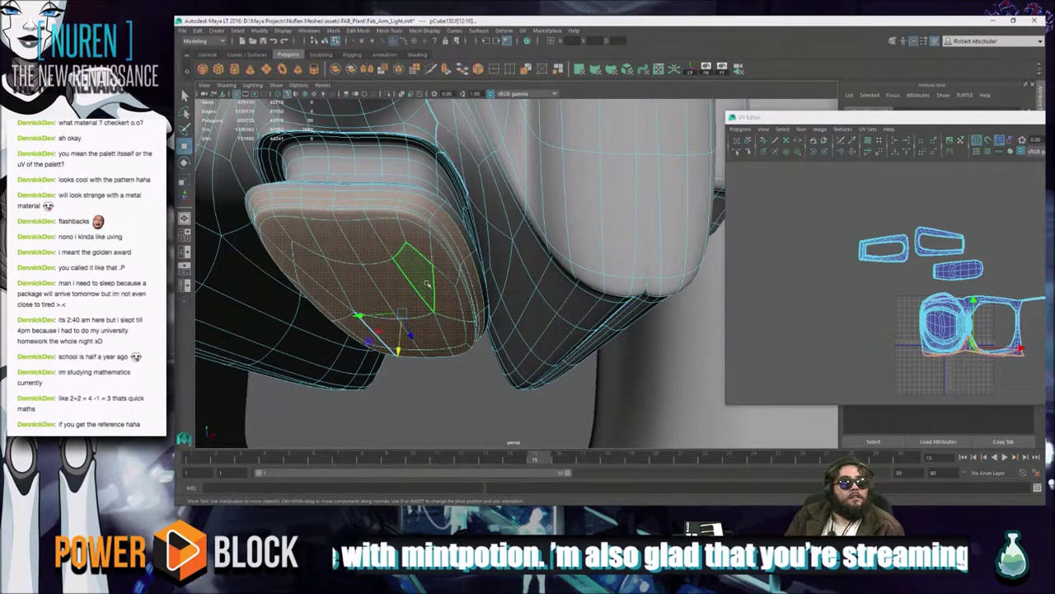
right_click(411, 258)
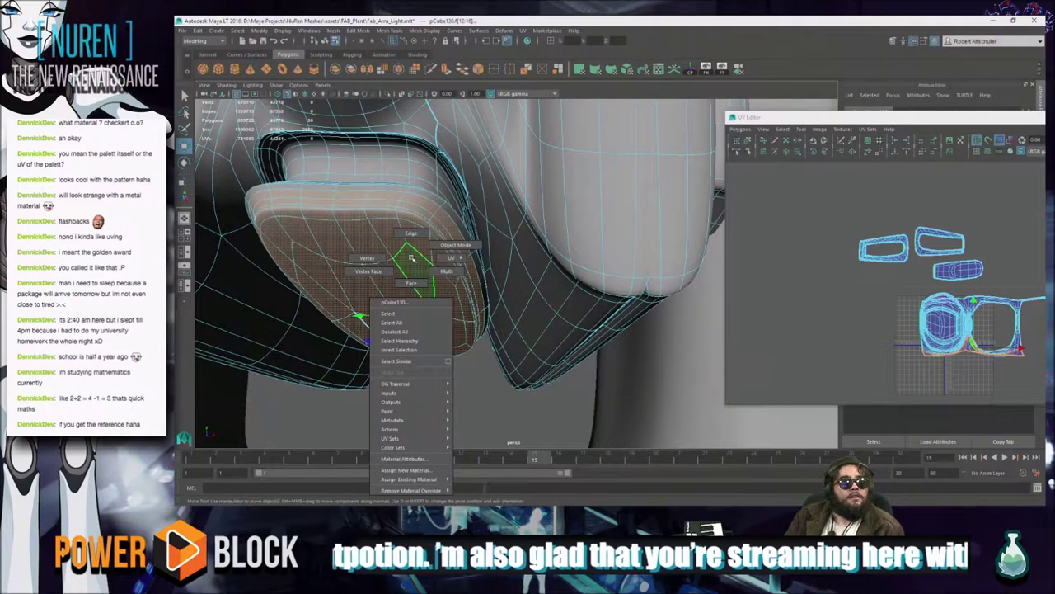
- Return to object mode and select the pCube130 arm part to load its UVs
right_click_drag(411, 258, 455, 245)
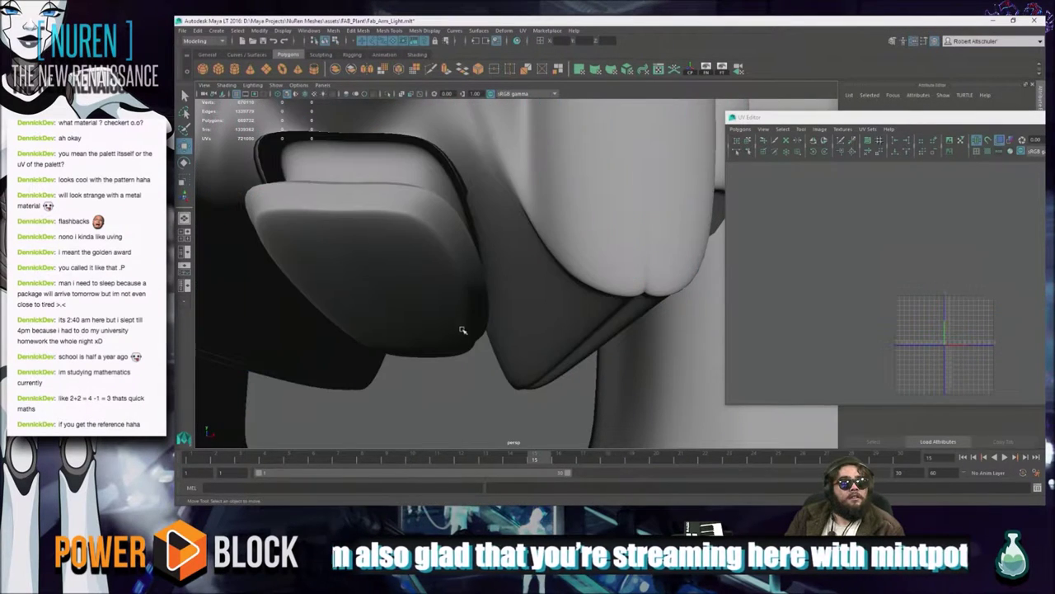
left_click(464, 337)
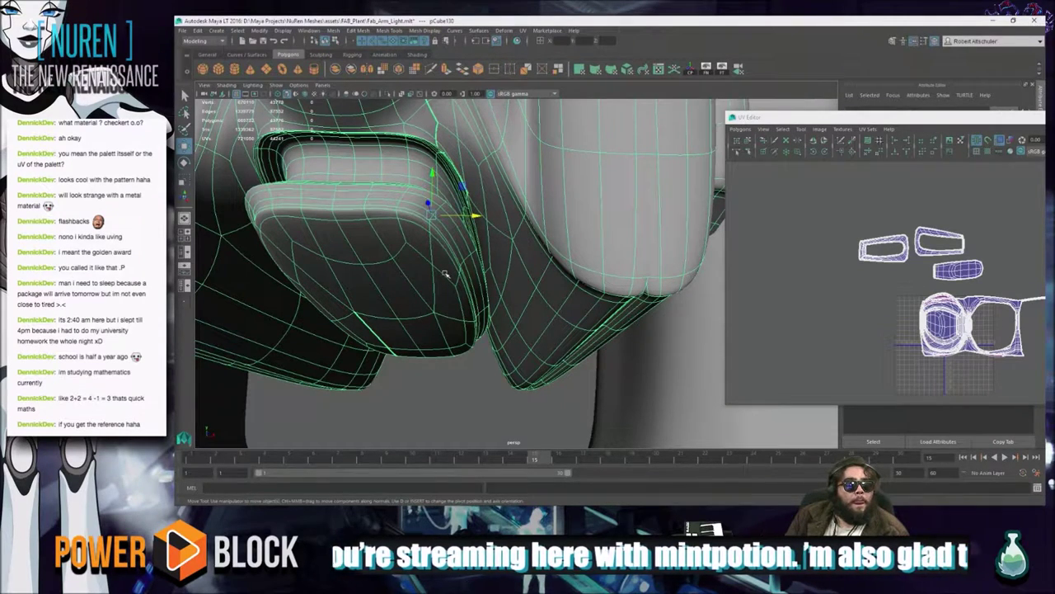
mouse_move(446, 274)
left_mouse_down("alt")
mouse_move(451, 262)
mouse_move(445, 273)
left_mouse_up("alt")
scroll(438, 312, "up", 3)
left_click_drag(438, 311, 433, 268, "alt")
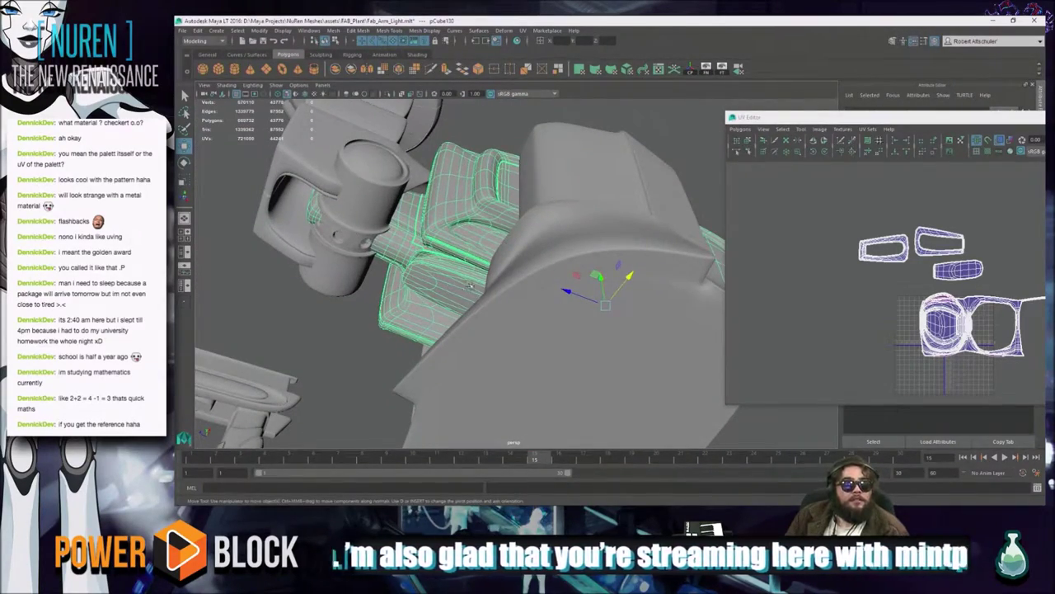
left_click_drag(427, 254, 482, 286, "alt")
scroll(512, 293, "up", 5)
left_click_drag(512, 293, 528, 275, "alt")
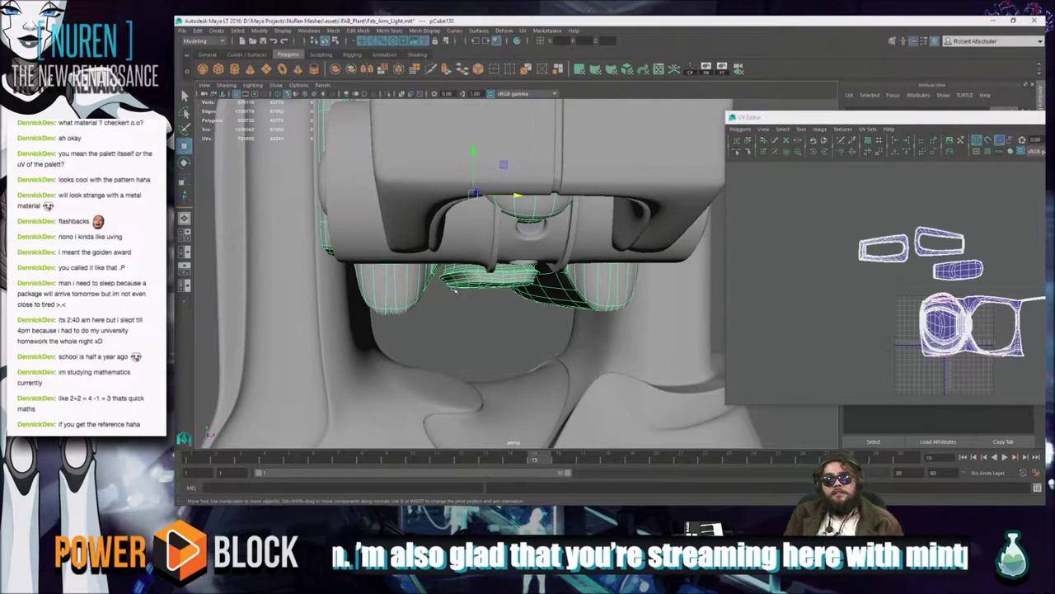
left_click_drag(480, 343, 470, 323, "alt")
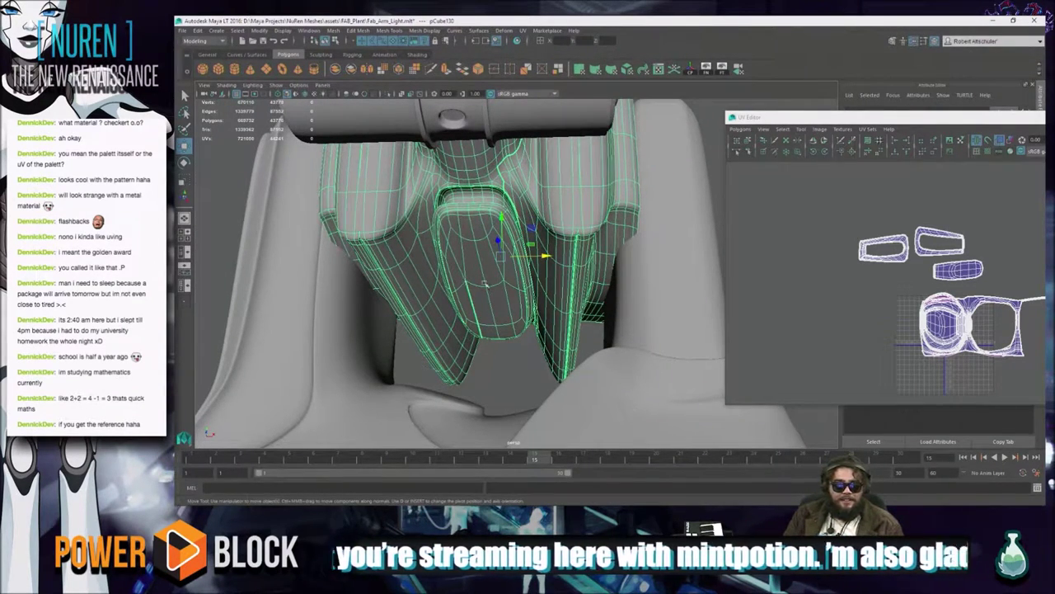
scroll(467, 282, "up", 8)
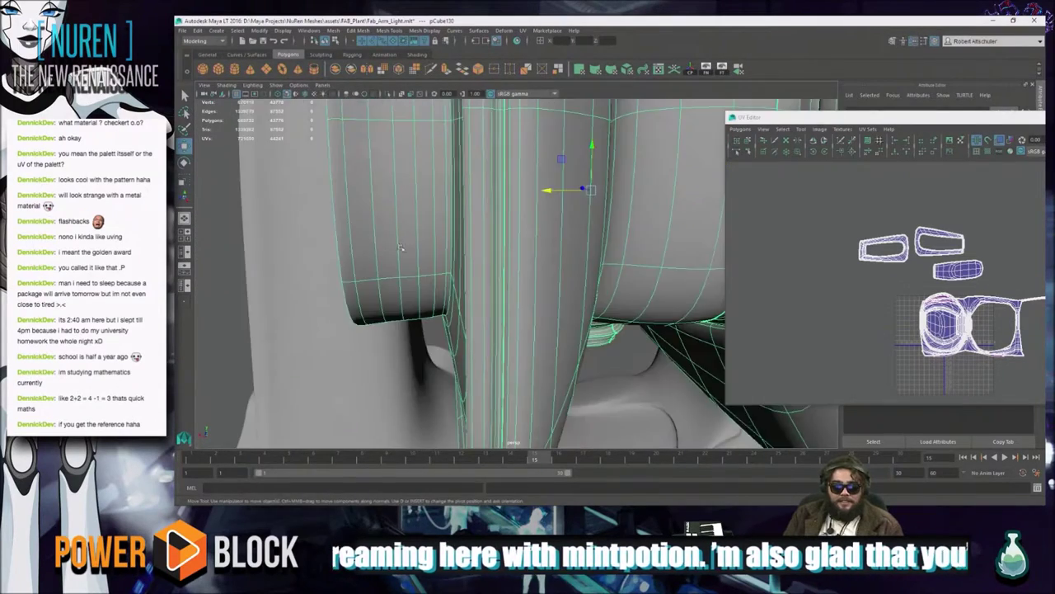
- Frame pCube130 in the four-view layout, then switch to the Twitch chat
key("f")
key("space")
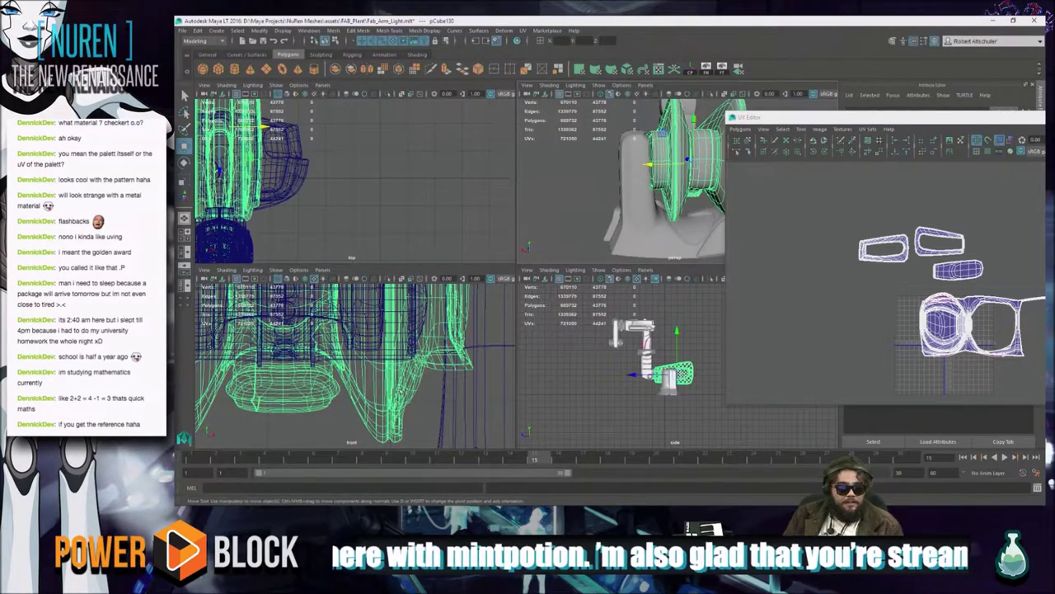
right_click_drag(452, 348, 396, 353)
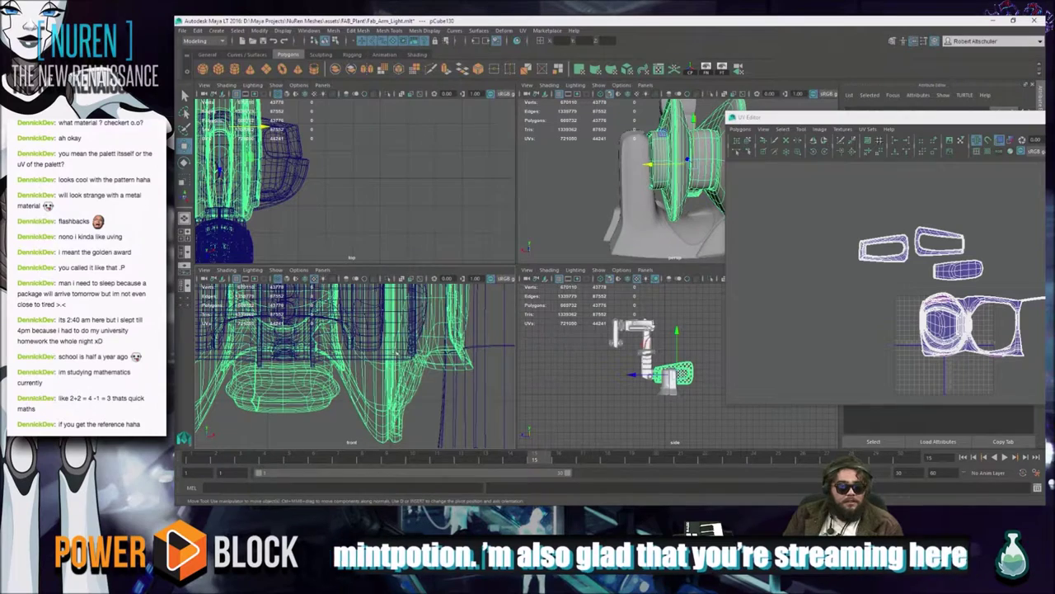
key("f")
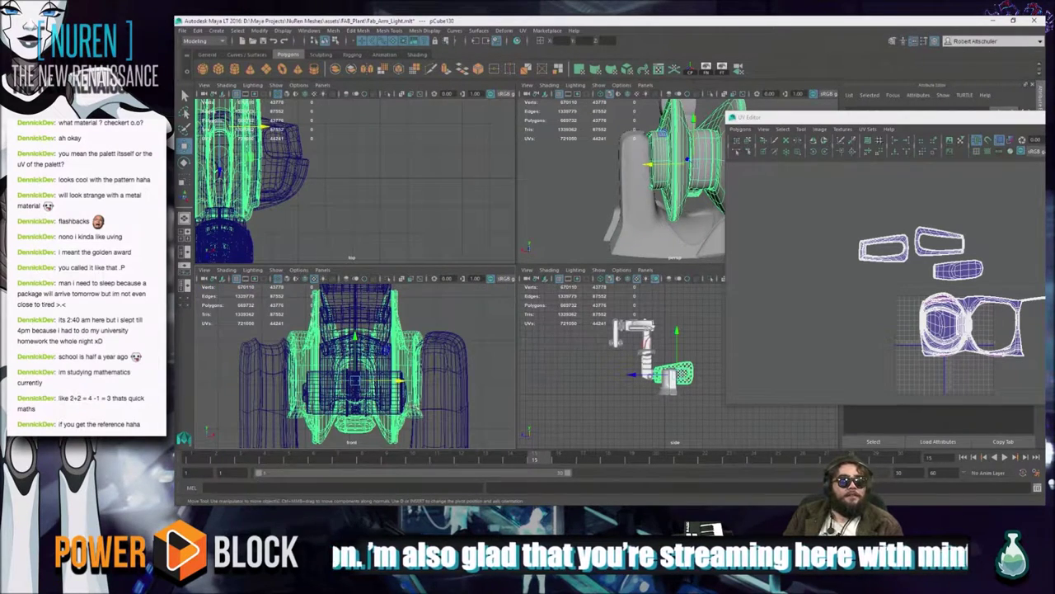
key("alt+Tab")
key("alt+Tab")
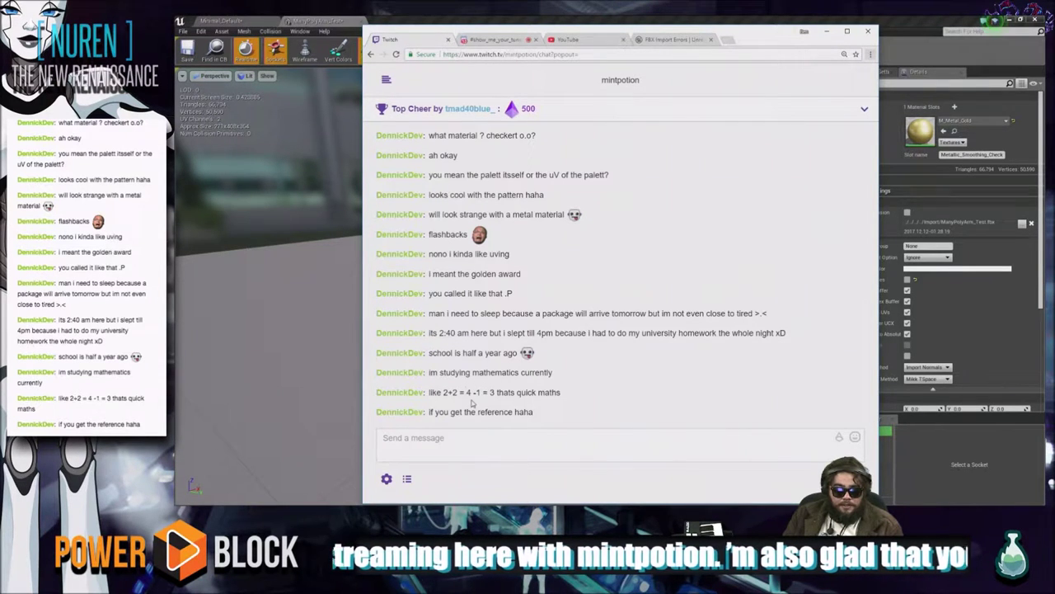
- Highlight and read the latest Twitch chat lines, then return to Maya
left_click_drag(503, 404, 555, 404)
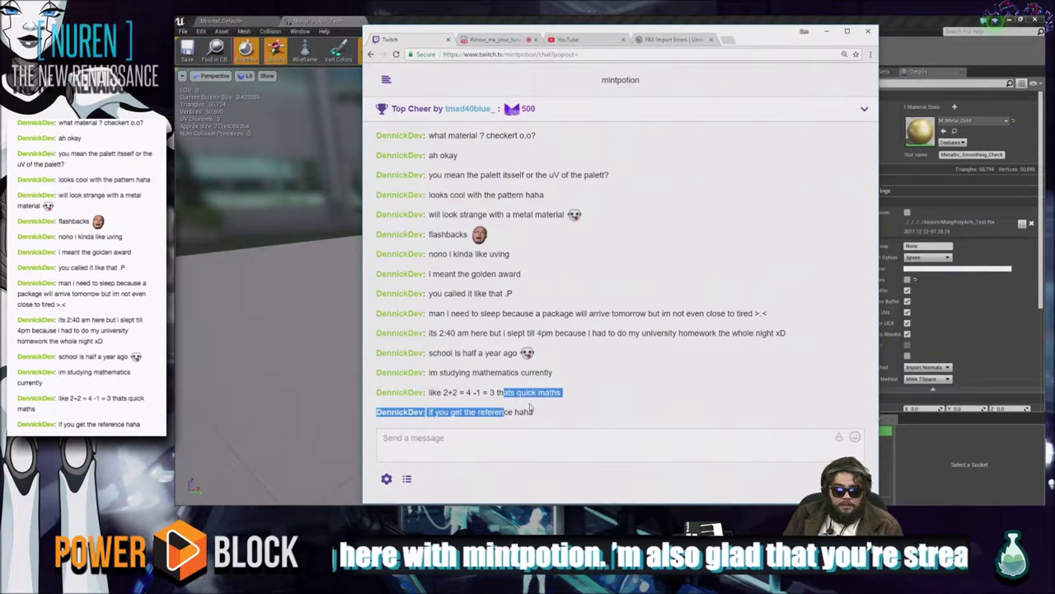
left_click(591, 404)
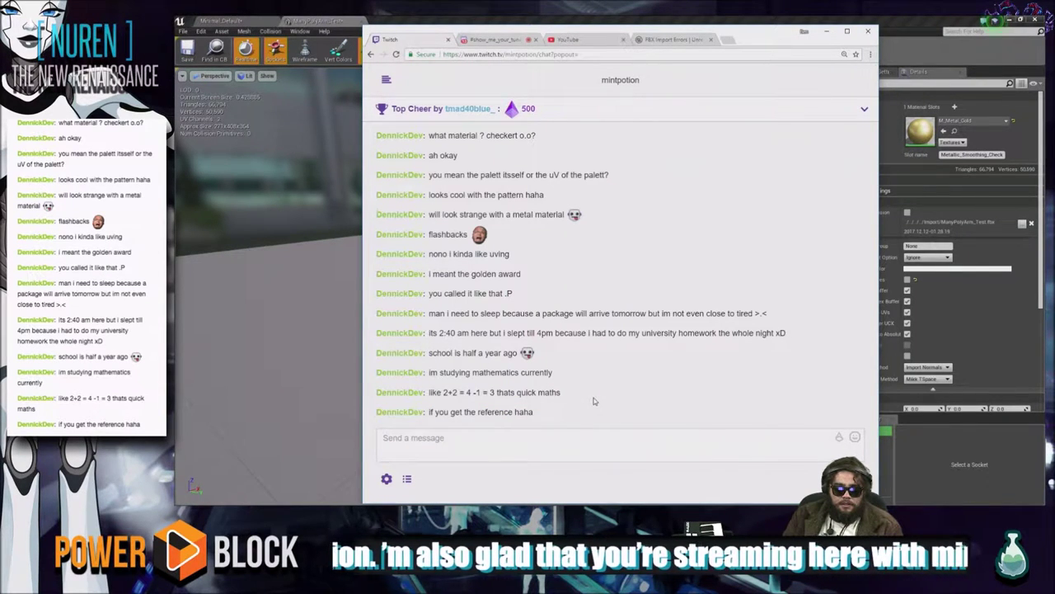
key("alt+Tab")
key("alt+Tab")
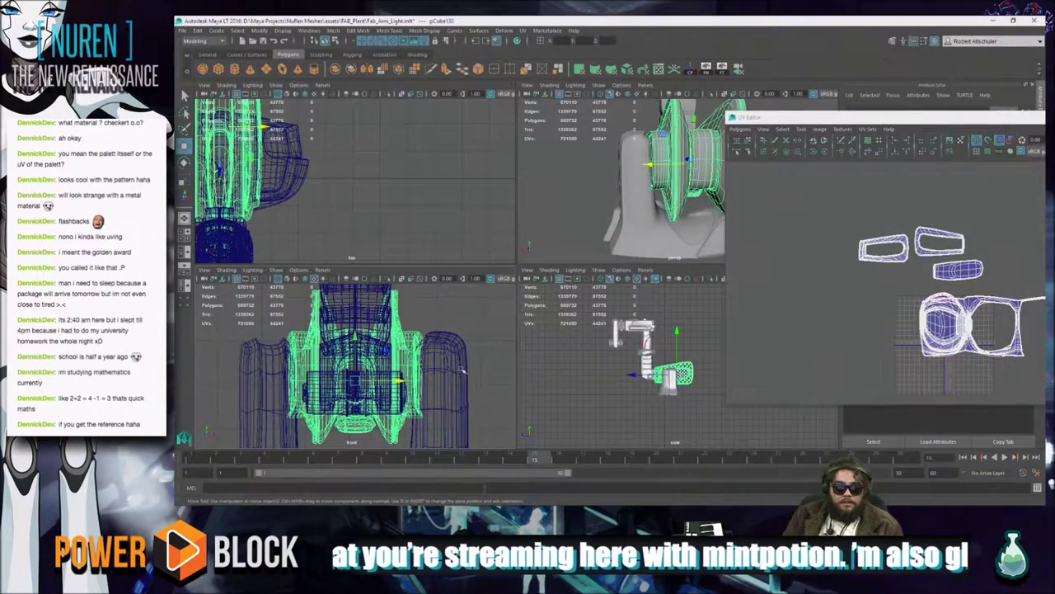
- In a maximized top view, switch to face mode and box-select the arm's left half
key("space")
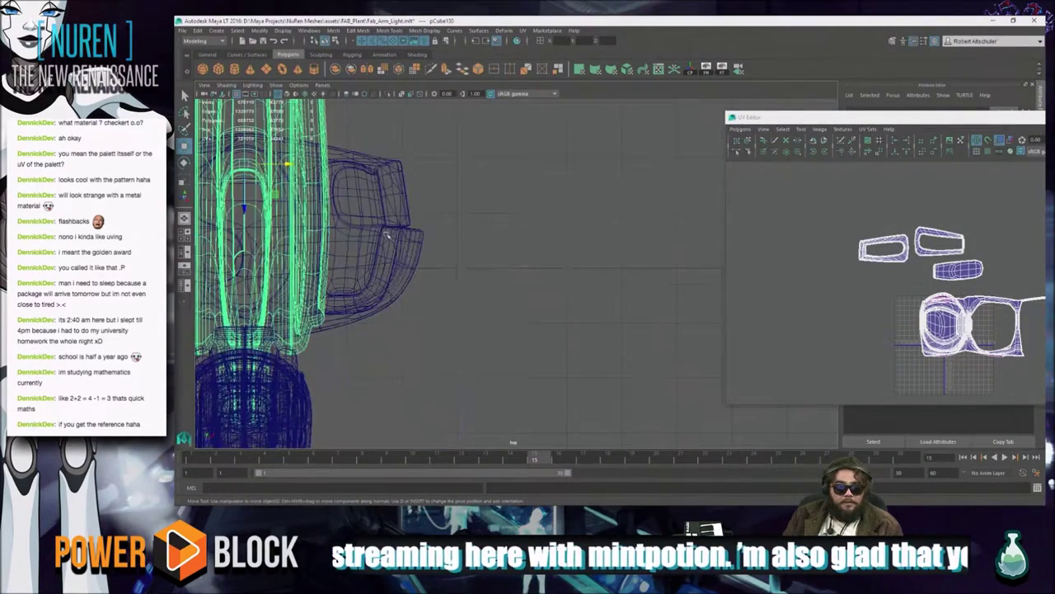
scroll(511, 257, "down", 3)
middle_click_drag(495, 252, 592, 287, "alt")
scroll(592, 287, "up", 1)
key("w")
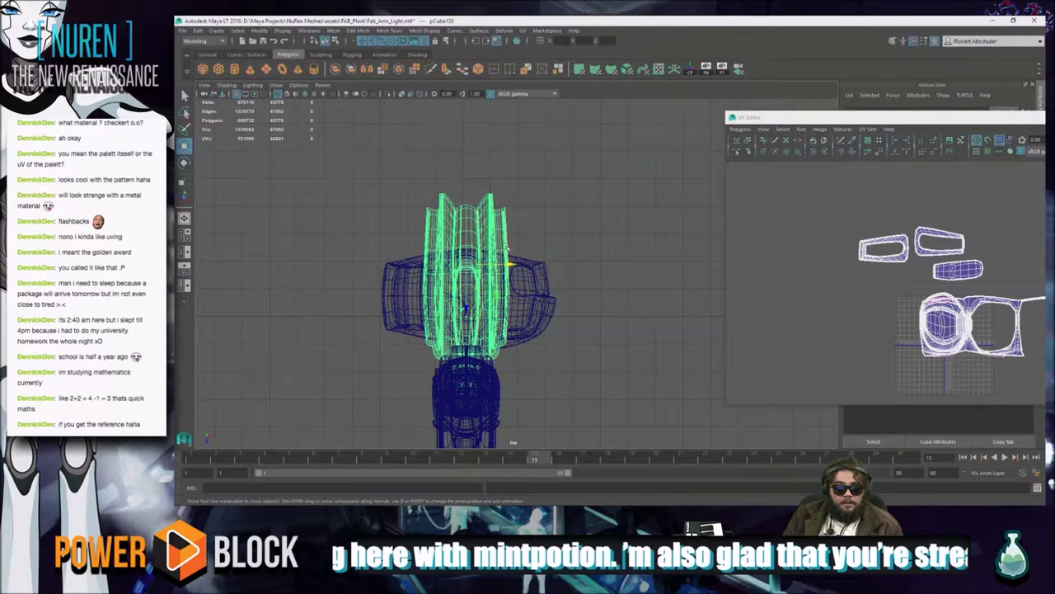
mouse_move(475, 212)
right_mouse_down()
mouse_move(503, 202)
mouse_move(499, 224)
mouse_move(473, 224)
right_mouse_up()
left_click_drag(384, 168, 472, 404)
- Clear that and box-select the upper arm's right-side faces instead
scroll(471, 404, "up", 5)
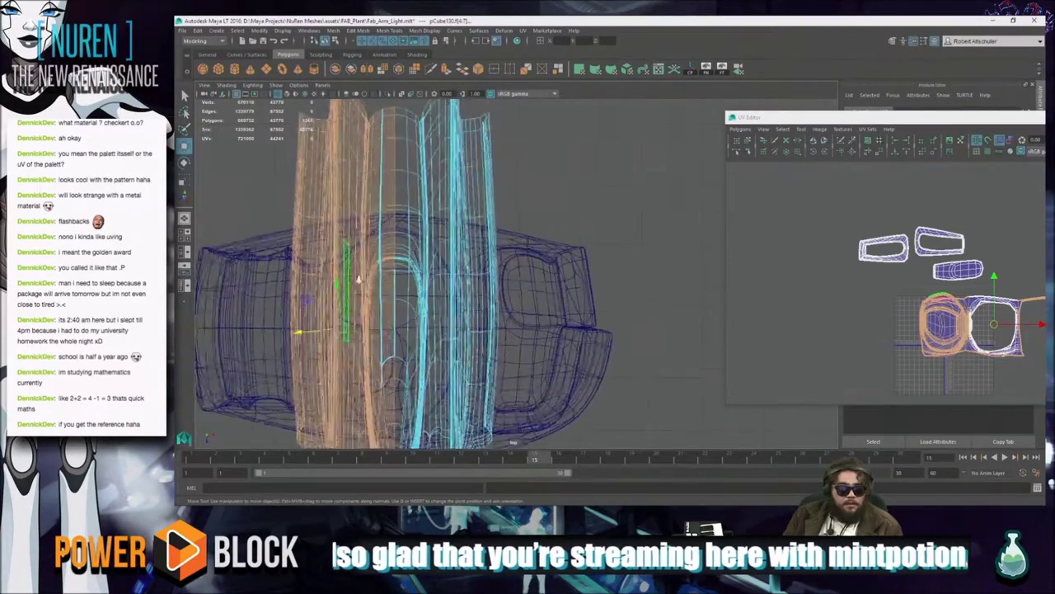
left_click_drag(471, 403, 549, 210, "alt")
key("f")
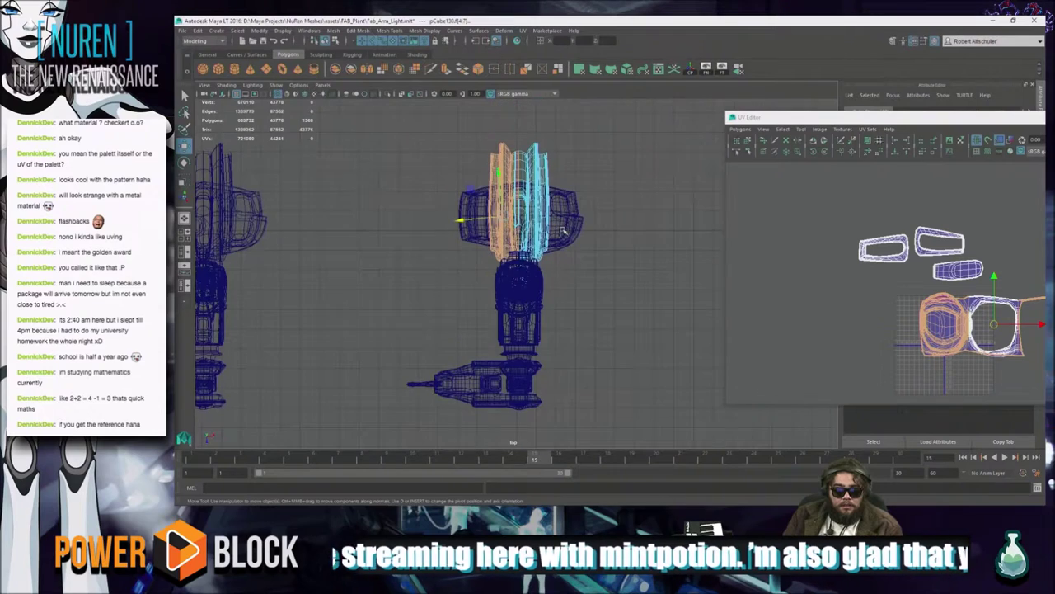
left_click_drag(577, 222, 563, 220, "alt")
left_click(360, 361)
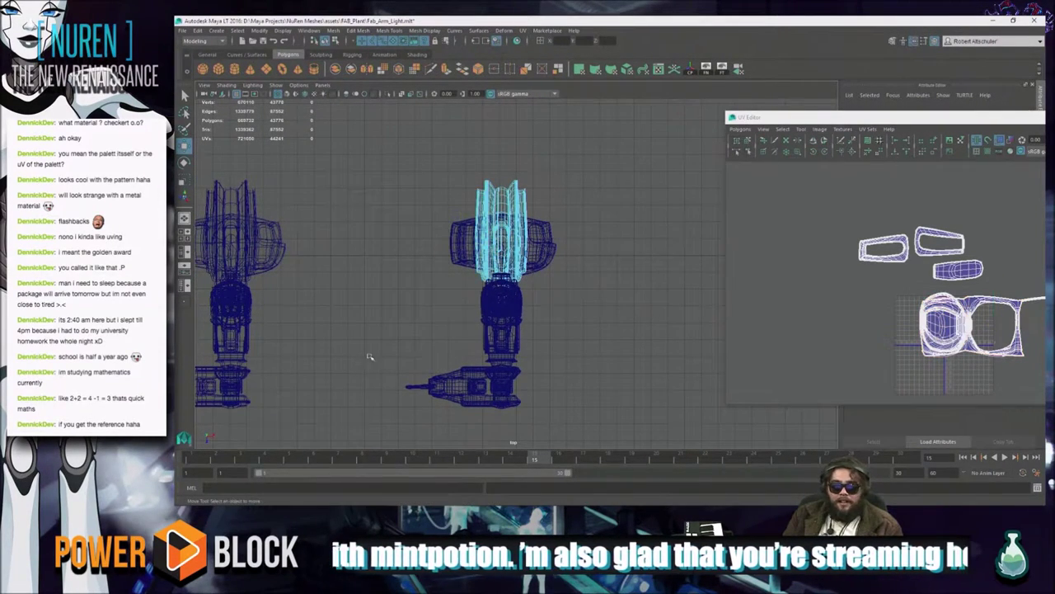
left_click_drag(455, 291, 587, 140)
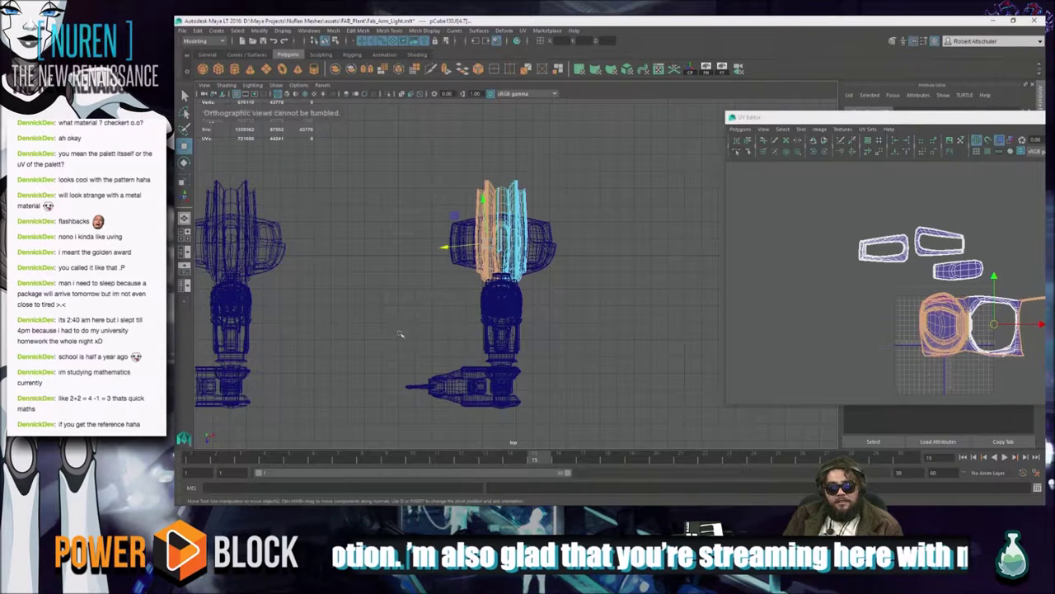
scroll(394, 406, "down", 3)
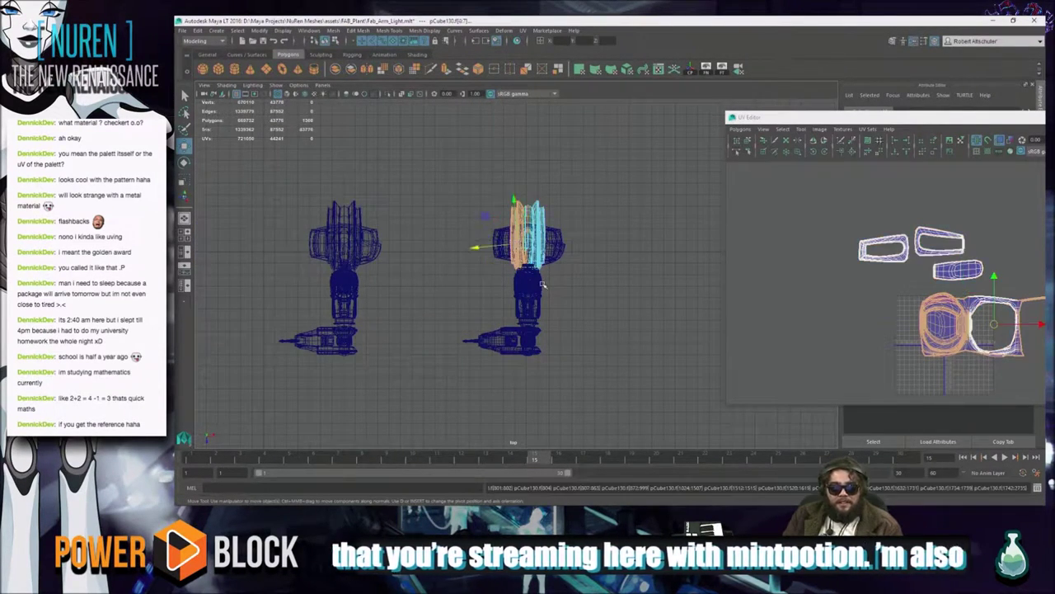
scroll(528, 309, "up", 3)
left_click_drag(468, 131, 654, 449, "shift")
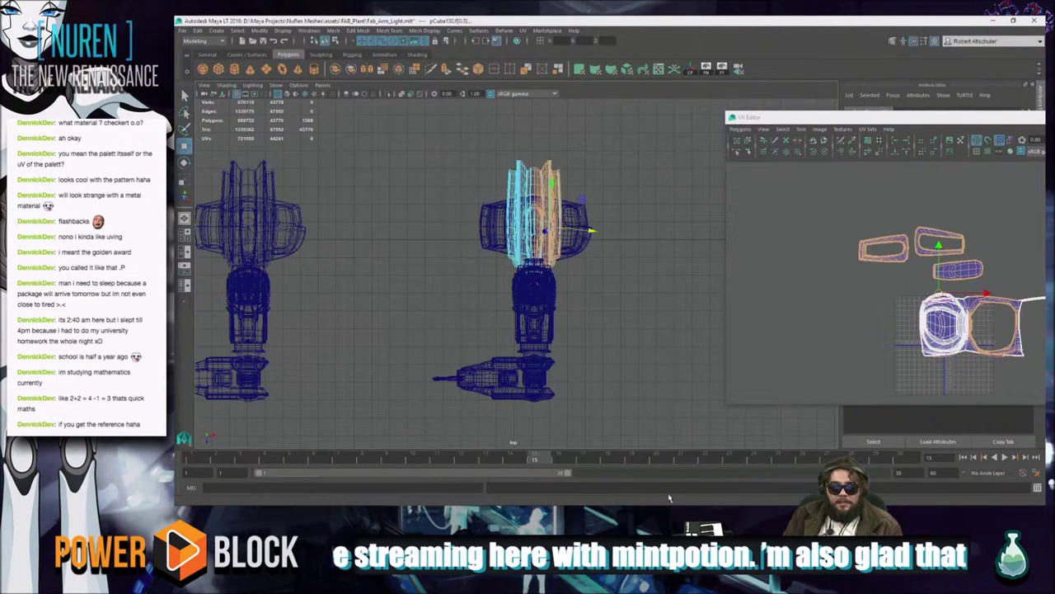
- Pan the UV Editor over the highlighted shells and return to the perspective view
middle_click_drag(781, 378, 763, 352, "alt")
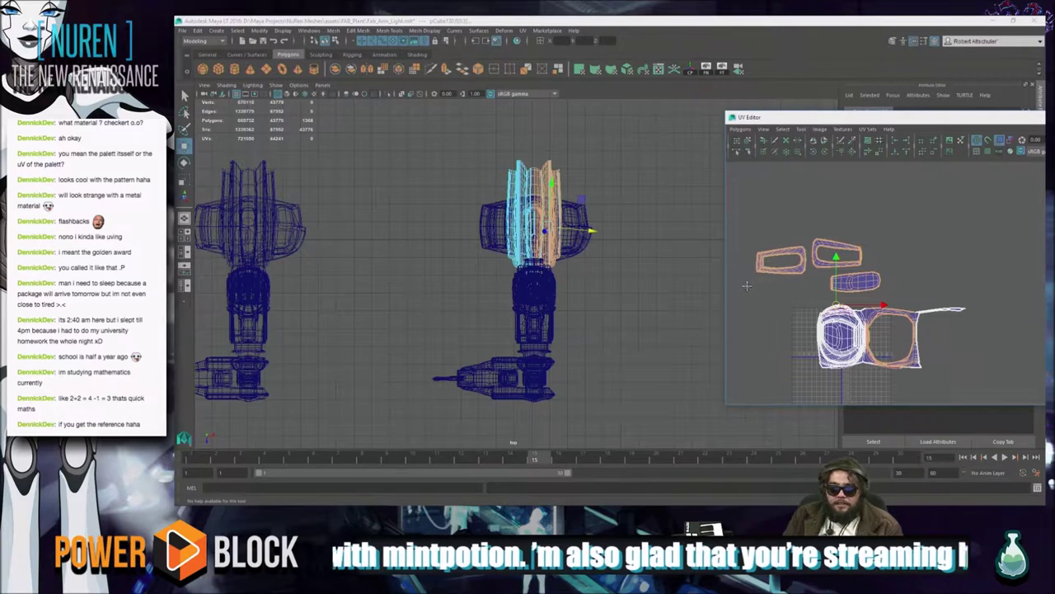
middle_click_drag(746, 285, 791, 292, "alt")
left_click_drag(789, 224, 981, 305)
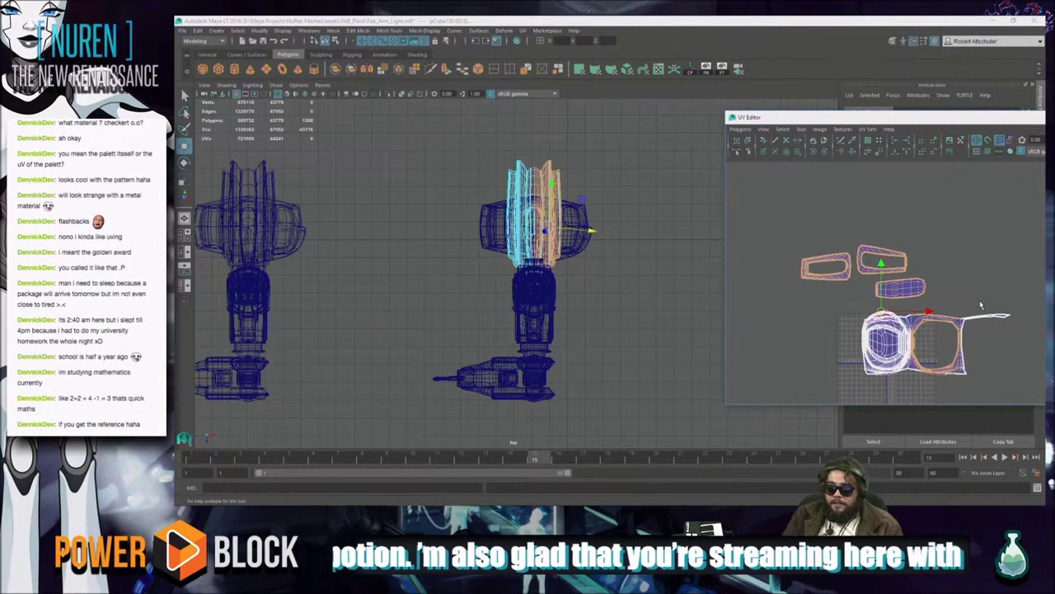
mouse_move(953, 228)
middle_mouse_down("alt")
mouse_move(826, 258)
mouse_move(957, 234)
middle_mouse_up("alt")
left_click_drag(955, 231, 752, 308)
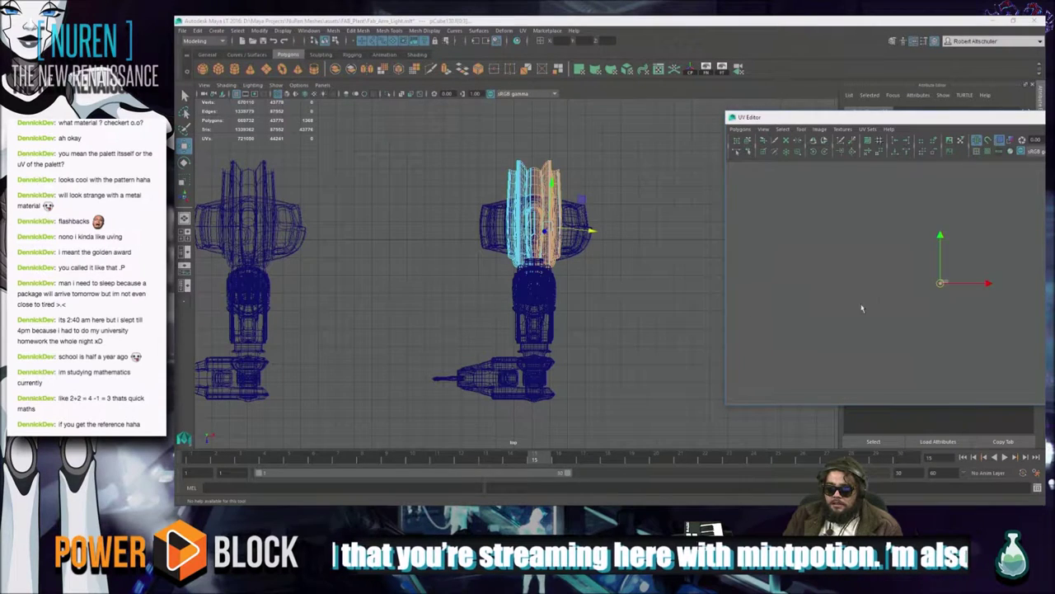
middle_click_drag(878, 296, 946, 304, "alt")
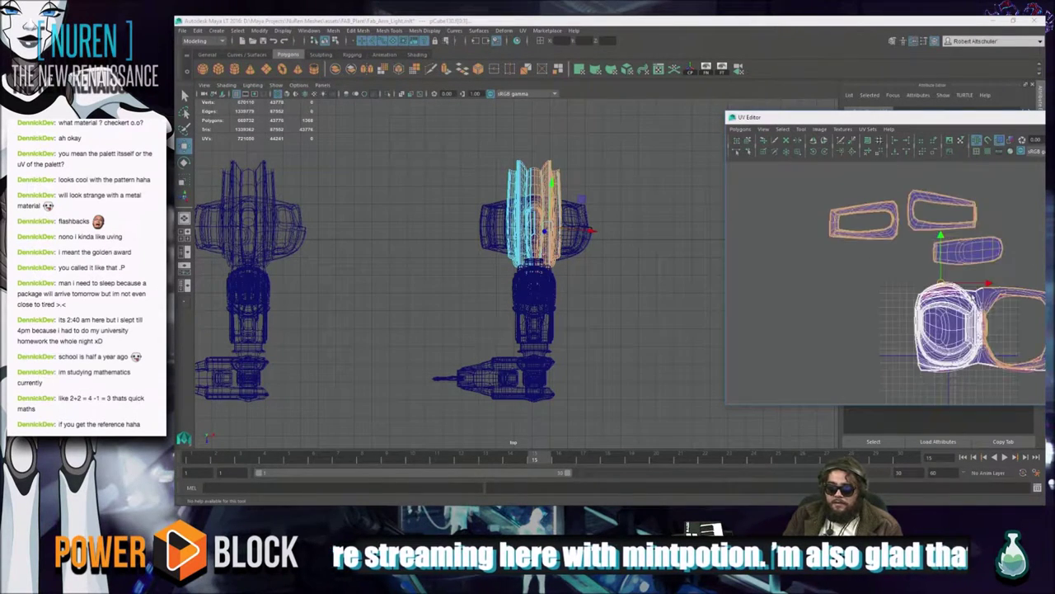
middle_click_drag(855, 297, 759, 313, "alt")
key("space")
left_click_drag(635, 247, 440, 247, "alt")
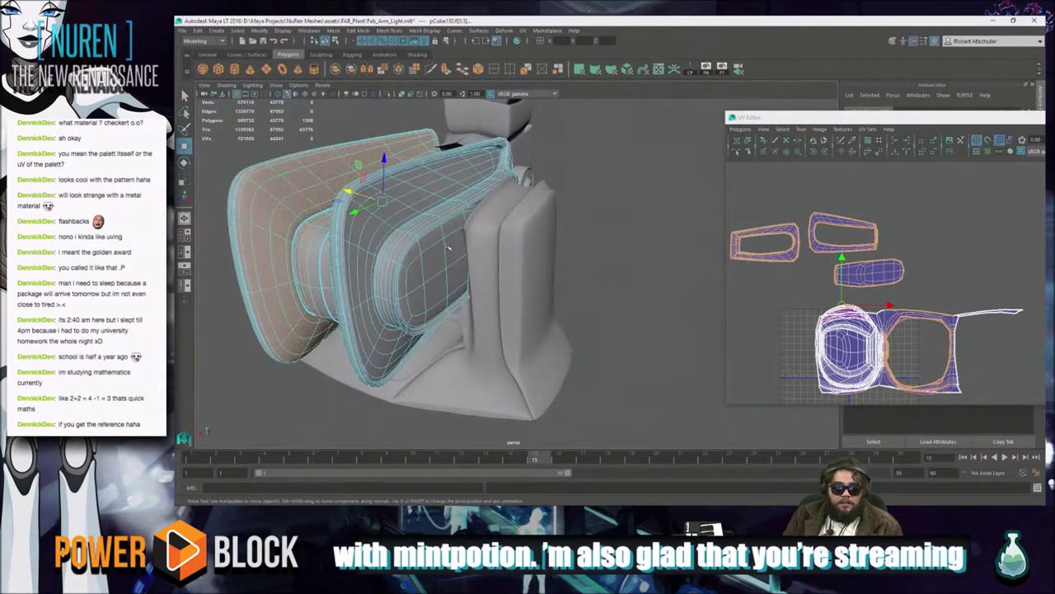
- Pan the UV Editor and box-select the UV shells there
middle_click_drag(854, 262, 934, 234, "alt")
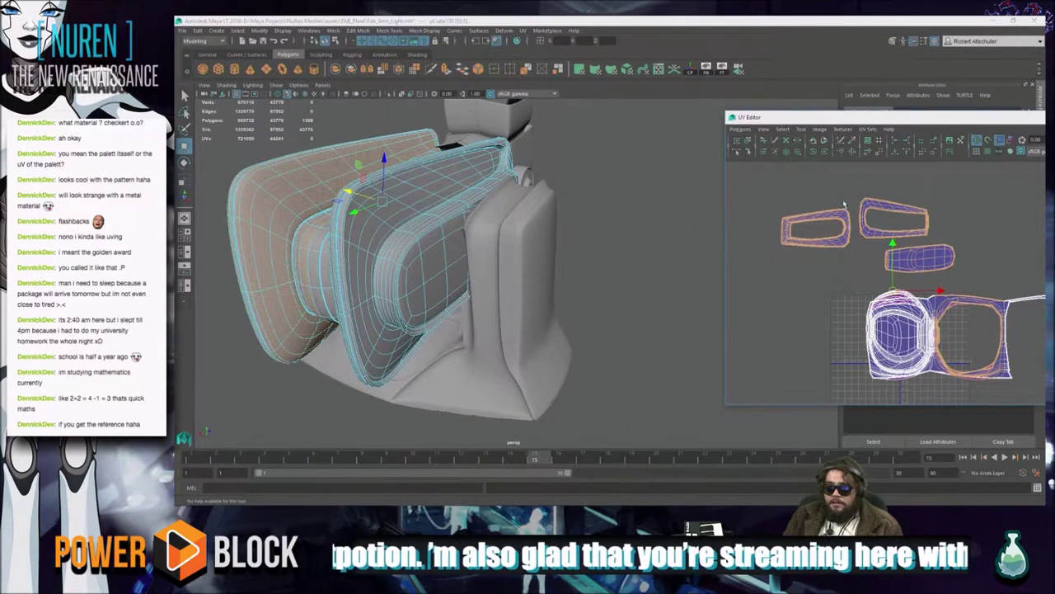
middle_click_drag(770, 186, 795, 200, "alt")
left_click_drag(779, 193, 993, 293)
mouse_move(995, 200)
left_mouse_down()
mouse_move(776, 292)
mouse_move(857, 290)
mouse_move(1004, 198)
mouse_move(998, 204)
left_mouse_up()
right_click_drag(410, 160, 399, 171)
left_click(848, 228)
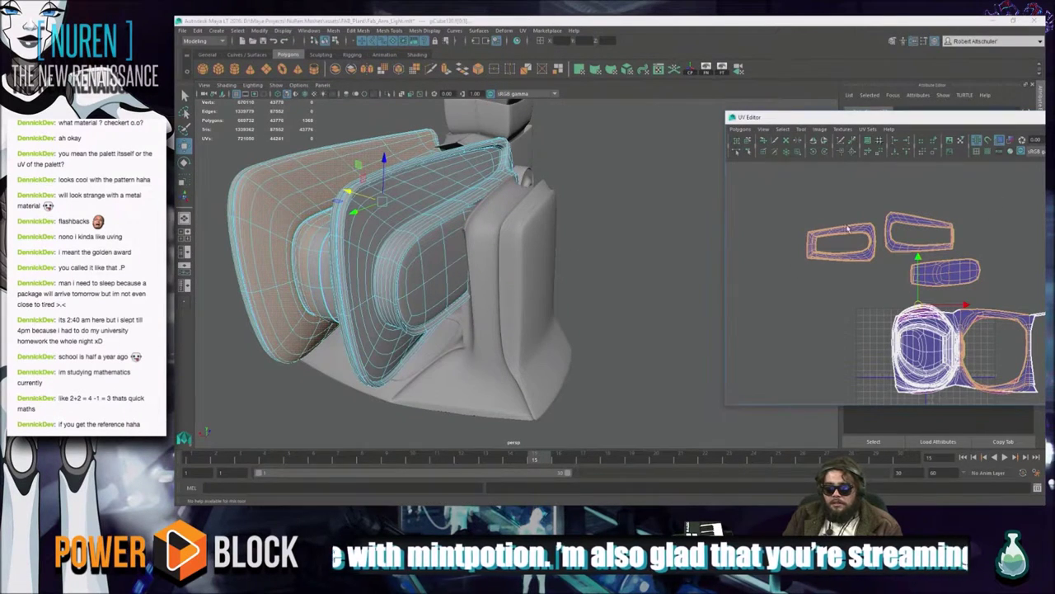
left_click(800, 217)
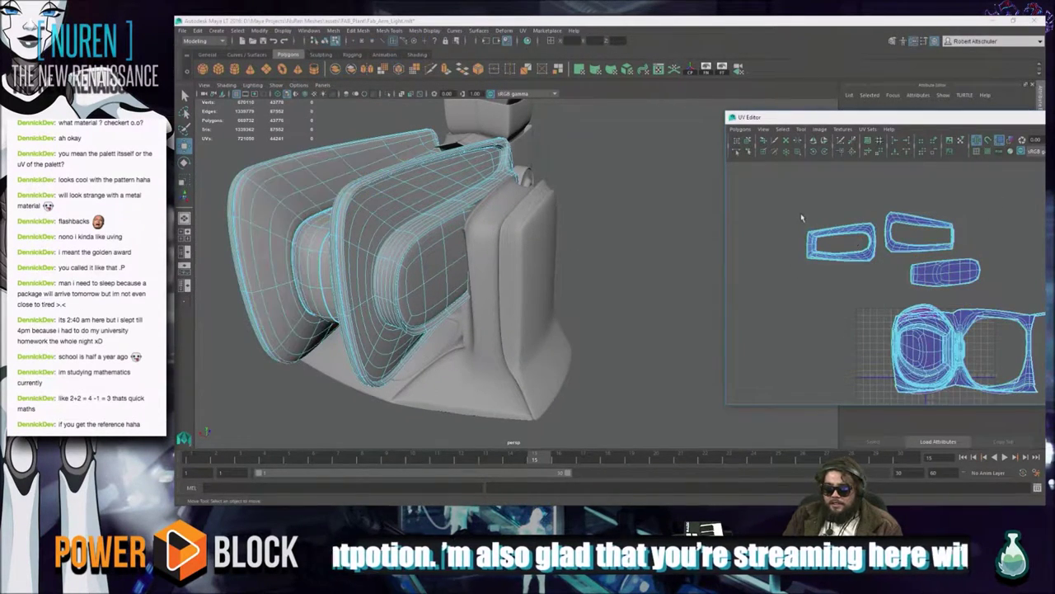
key("ctrl+z")
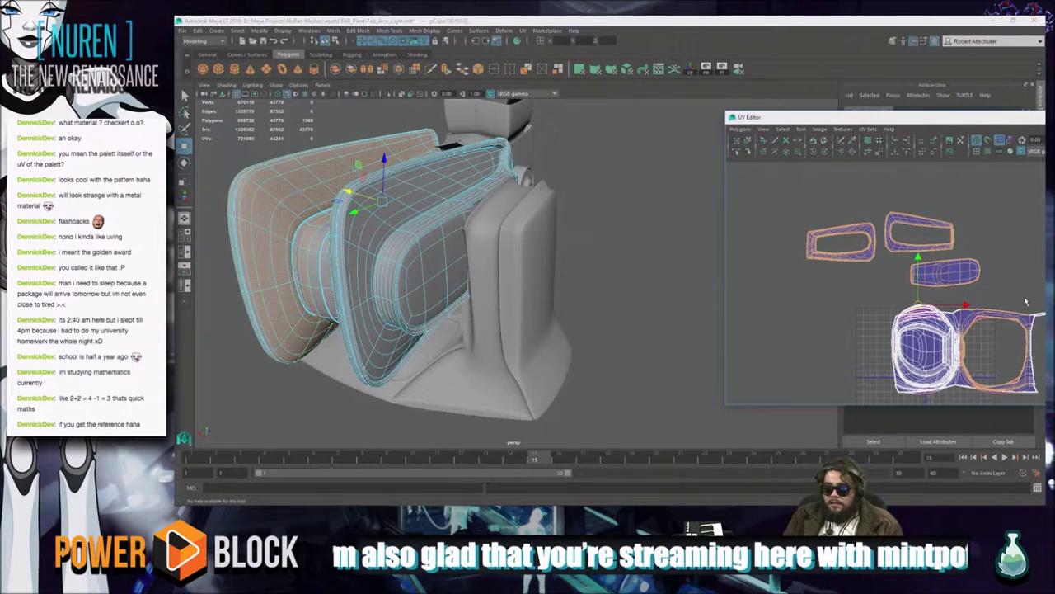
left_click(861, 274)
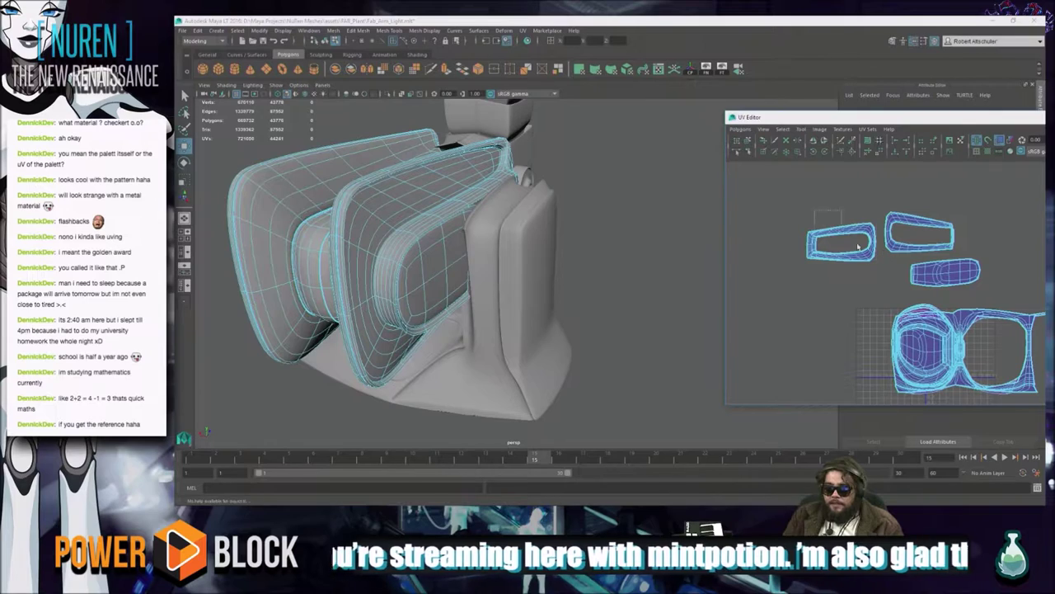
left_click_drag(784, 198, 972, 287)
left_click_drag(511, 255, 556, 316, "alt")
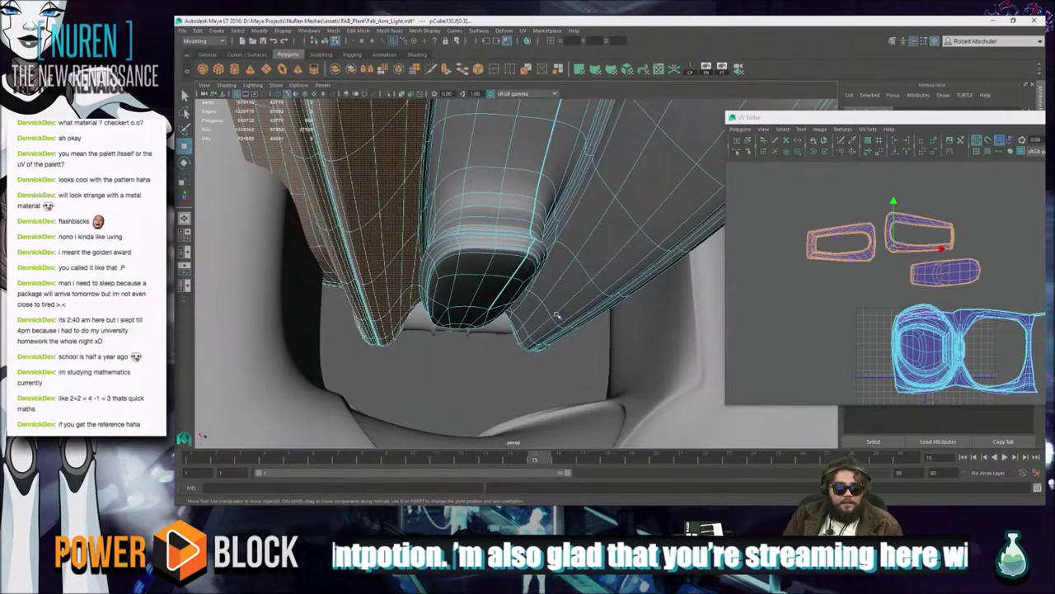
- Select the face loop running up the cylinder neck and check it from the side
right_click_drag(499, 247, 593, 251)
left_click(476, 273)
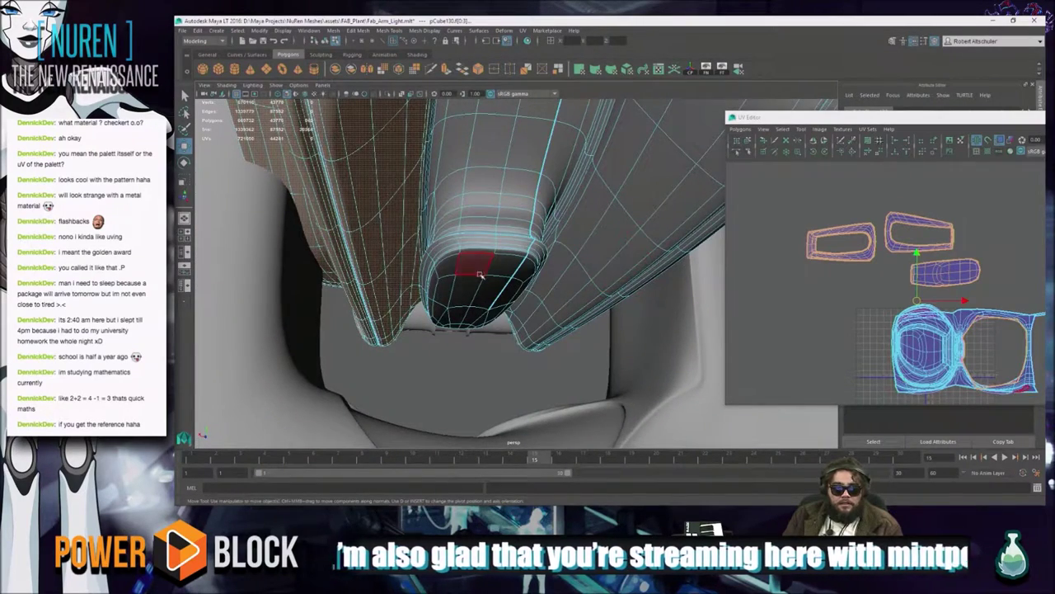
double_click(476, 274)
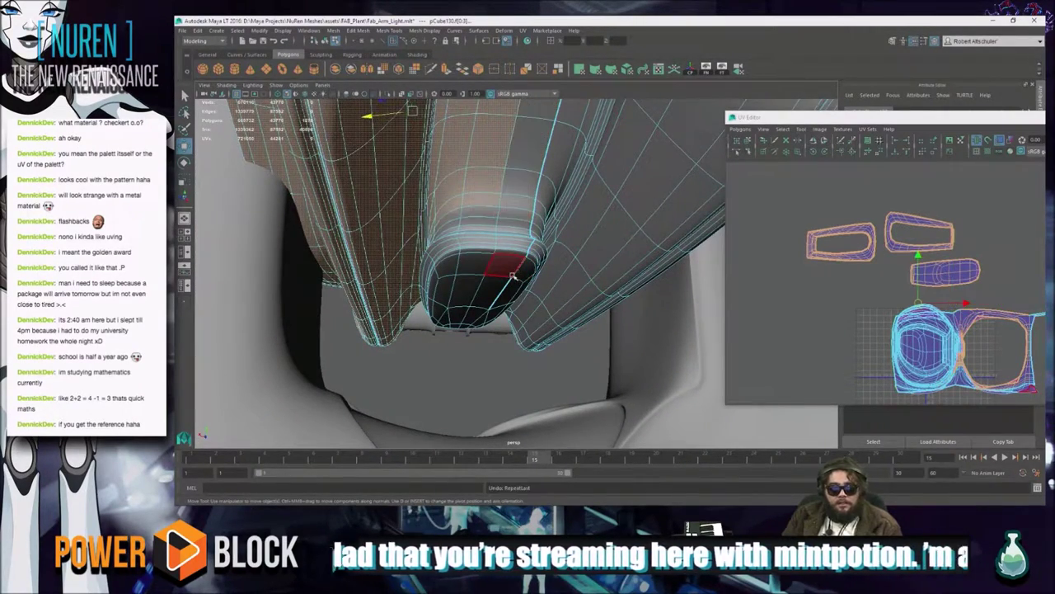
left_click_drag(493, 285, 473, 353, "alt")
key("space")
- Maximize the front view and select the right half of the cushion mesh
key("space")
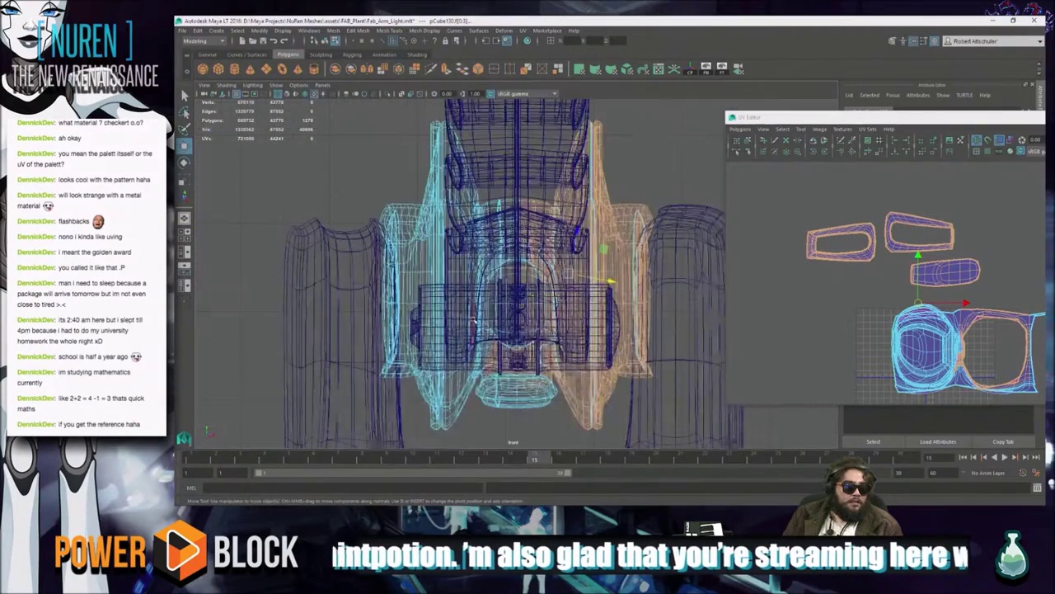
key("space")
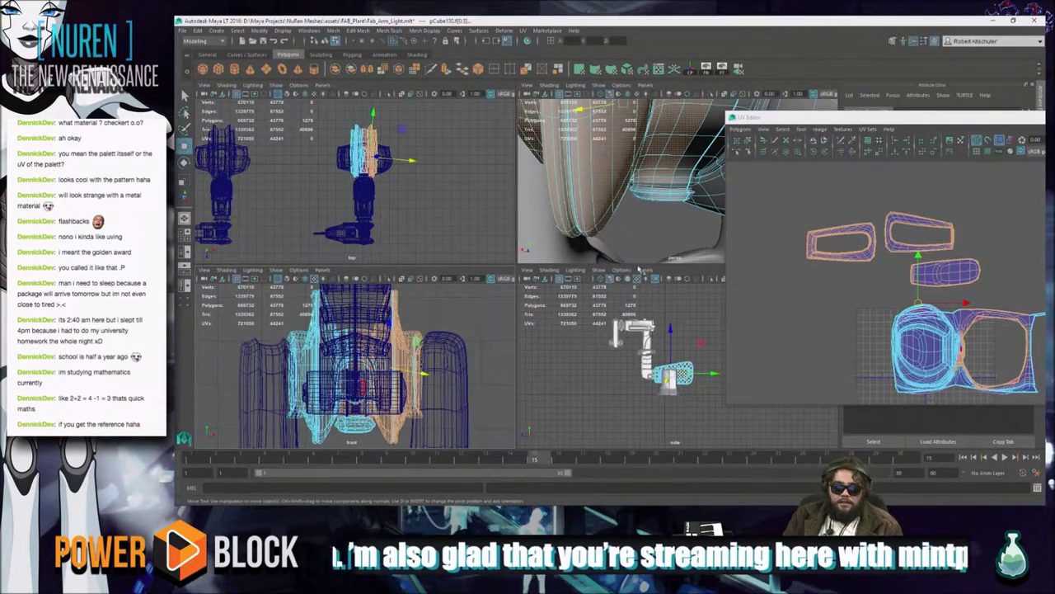
key("space")
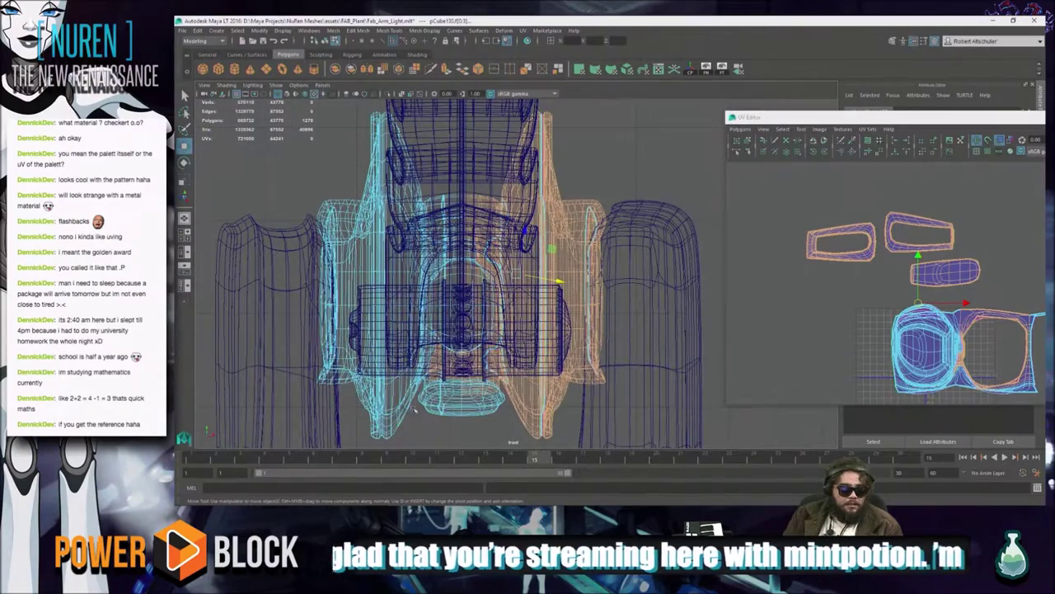
scroll(468, 400, "up", 6)
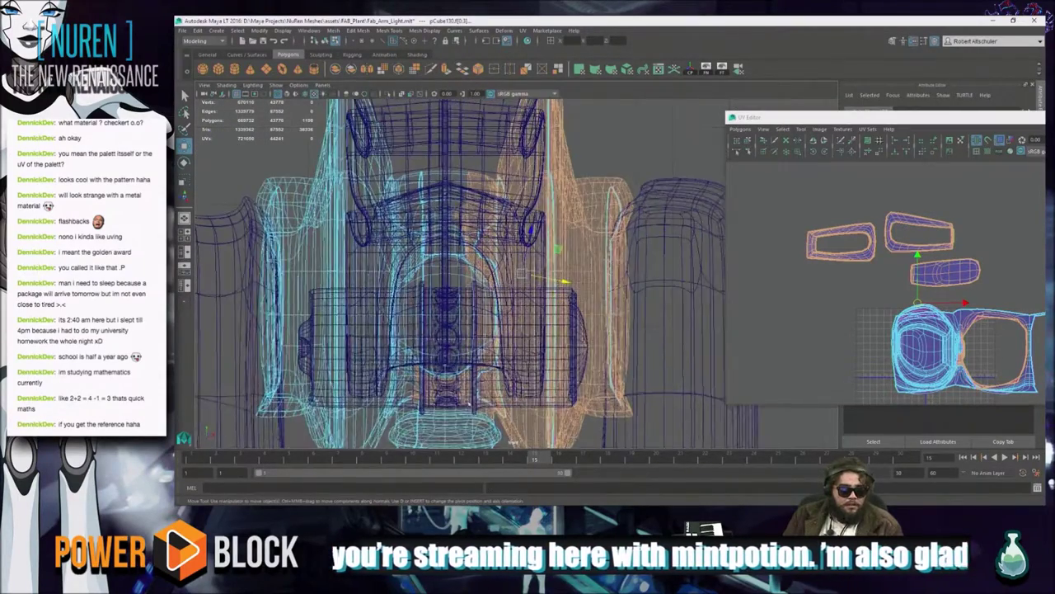
scroll(724, 336, "up", 2)
left_click_drag(403, 265, 412, 272, "alt")
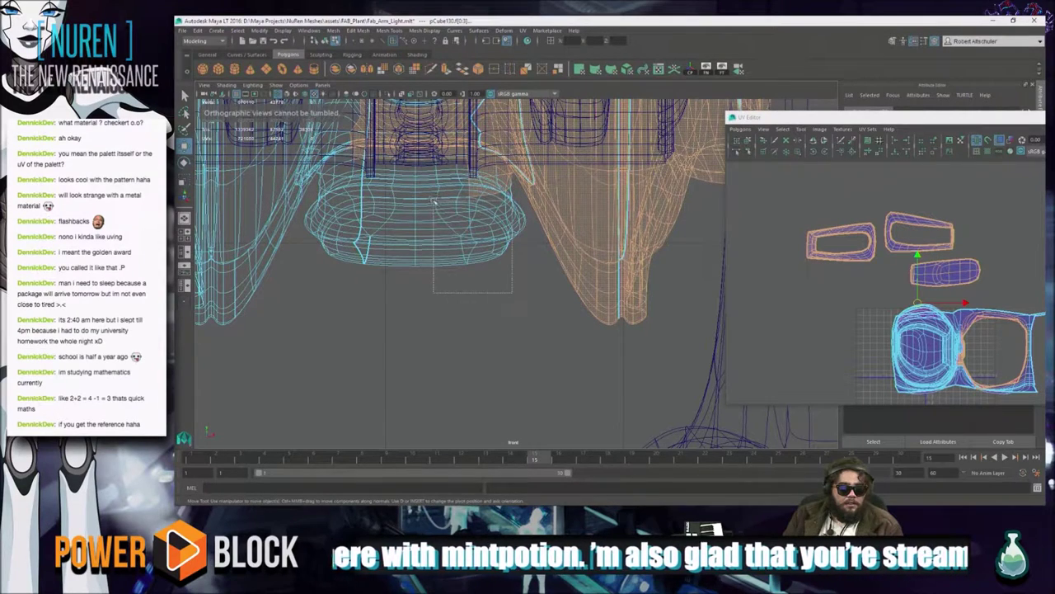
left_click(461, 257)
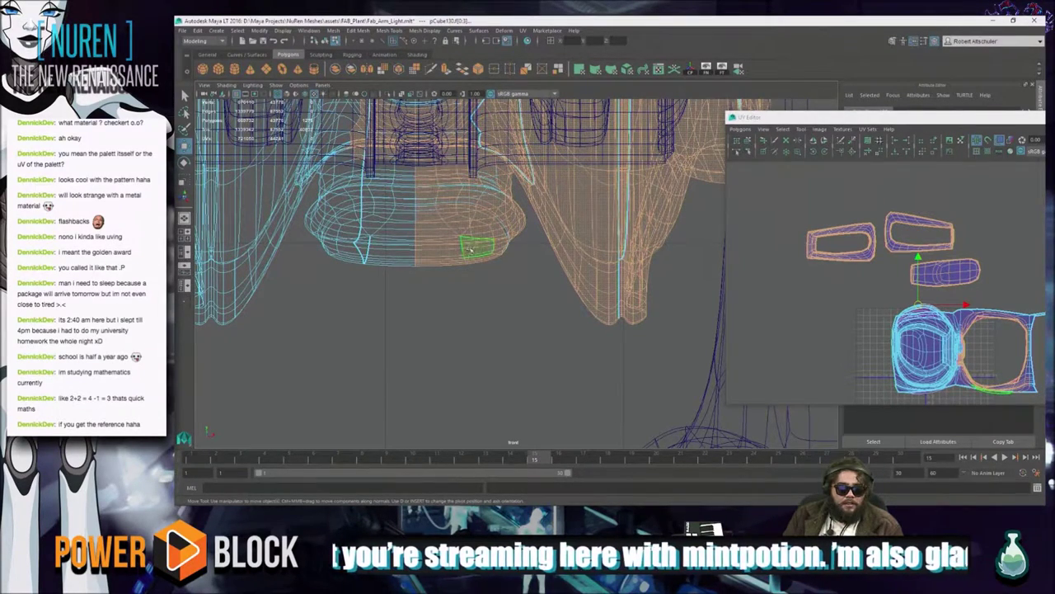
- Back in the shaded perspective view, select a single face at the cushion's centre
key("space")
key("space")
left_click_drag(560, 237, 506, 284, "alt")
left_click(505, 200)
left_click_drag(507, 205, 531, 416, "alt")
left_click(527, 237)
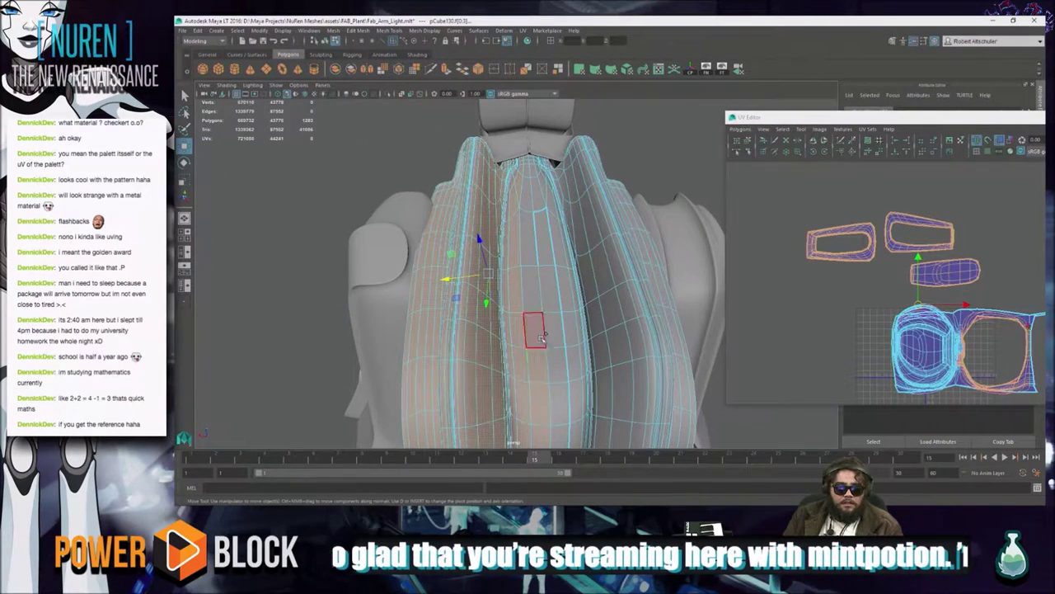
- Select the cushion face just above the current one and switch the model to wireframe display
left_click(532, 209)
mouse_move(529, 198)
left_mouse_down("alt")
mouse_move(569, 251)
mouse_move(536, 186)
mouse_move(544, 192)
left_mouse_up("alt")
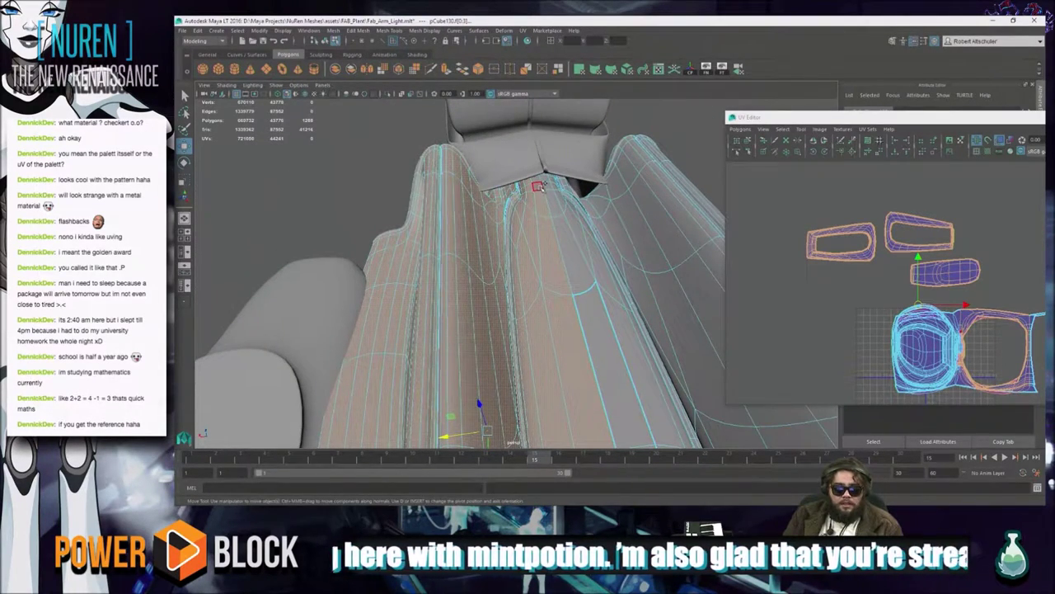
key("4")
left_click_drag(537, 202, 466, 254, "alt")
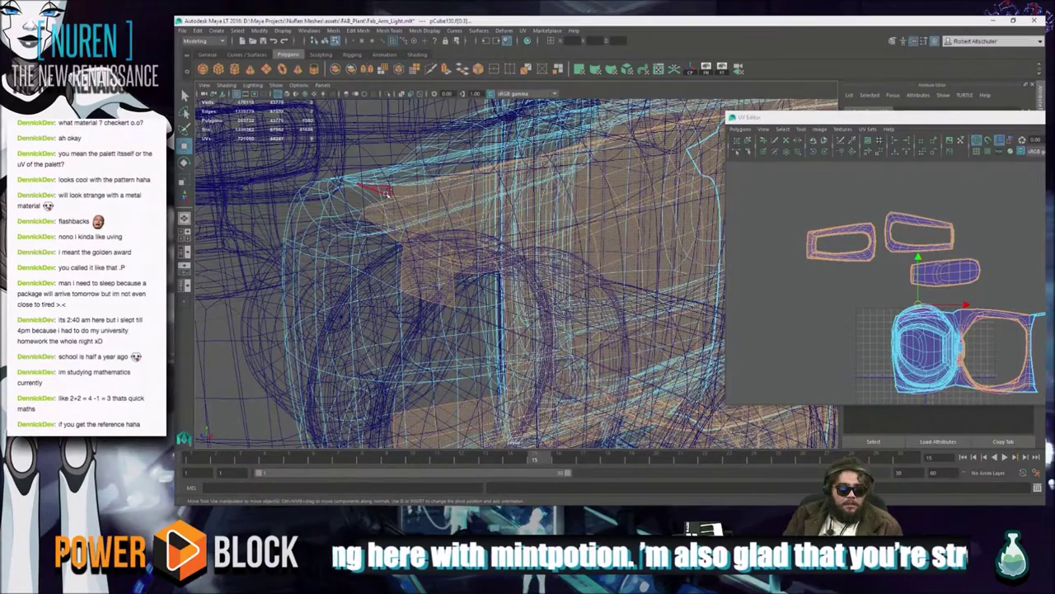
- Tumble and dolly through the wireframe arm to reach a face inside it
left_click_drag(369, 234, 523, 283, "alt")
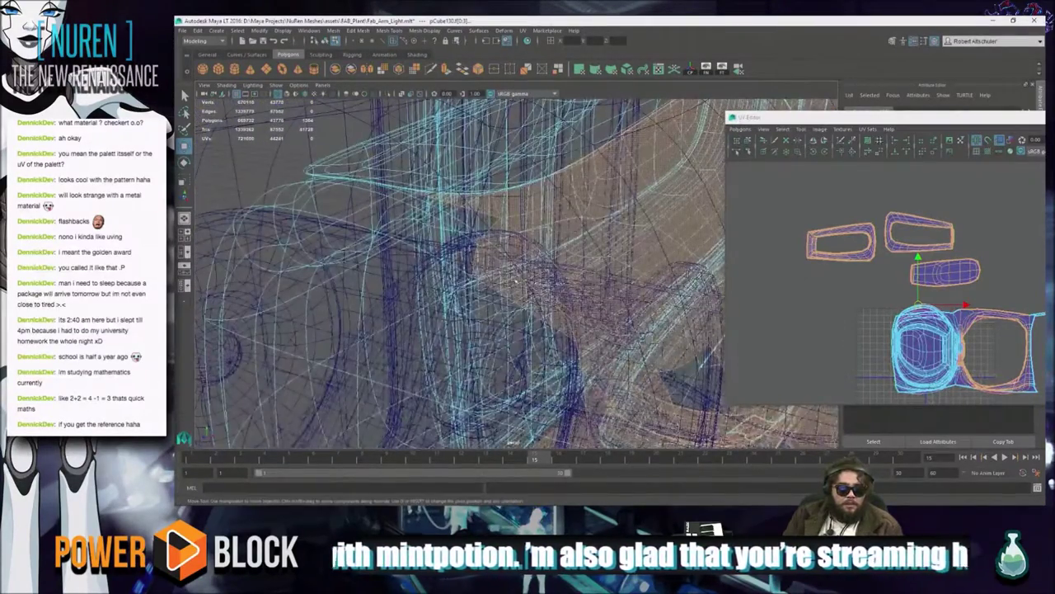
left_click_drag(477, 236, 484, 283, "alt")
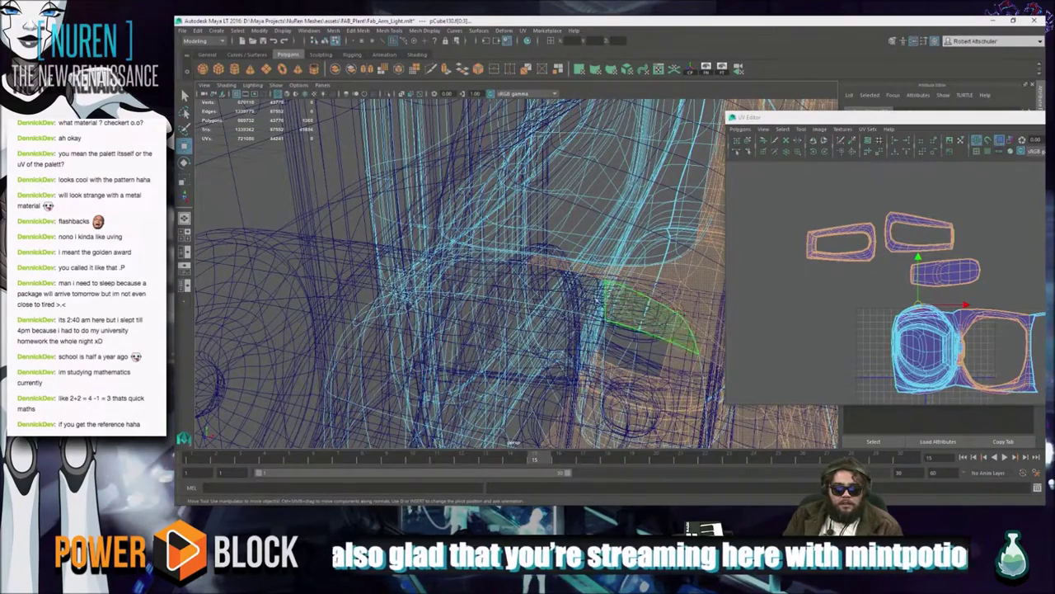
left_click_drag(626, 347, 497, 293, "alt")
left_click_drag(416, 303, 437, 233, "alt")
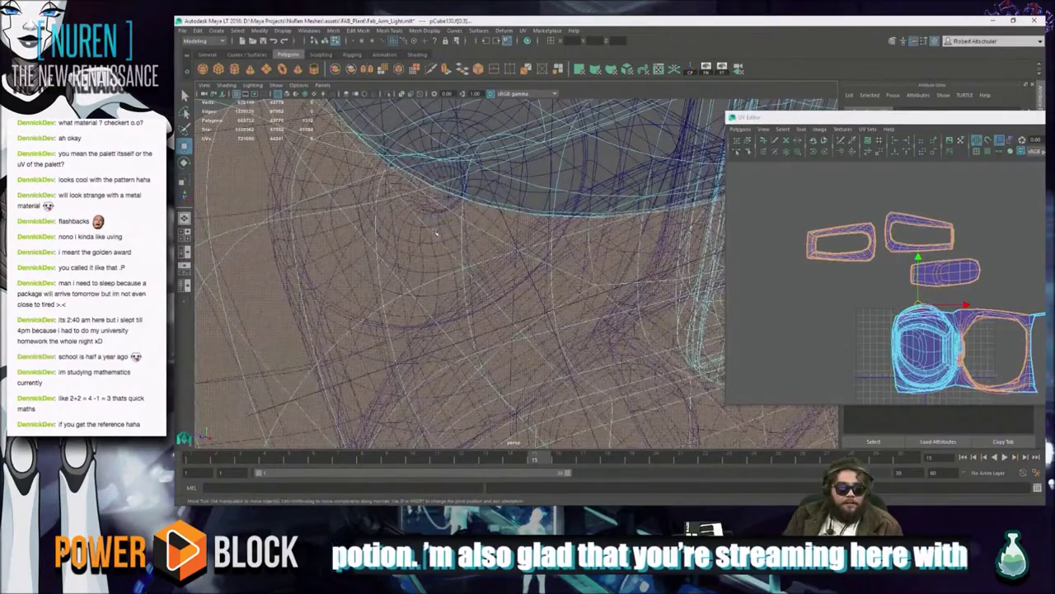
left_click_drag(548, 290, 462, 314, "alt")
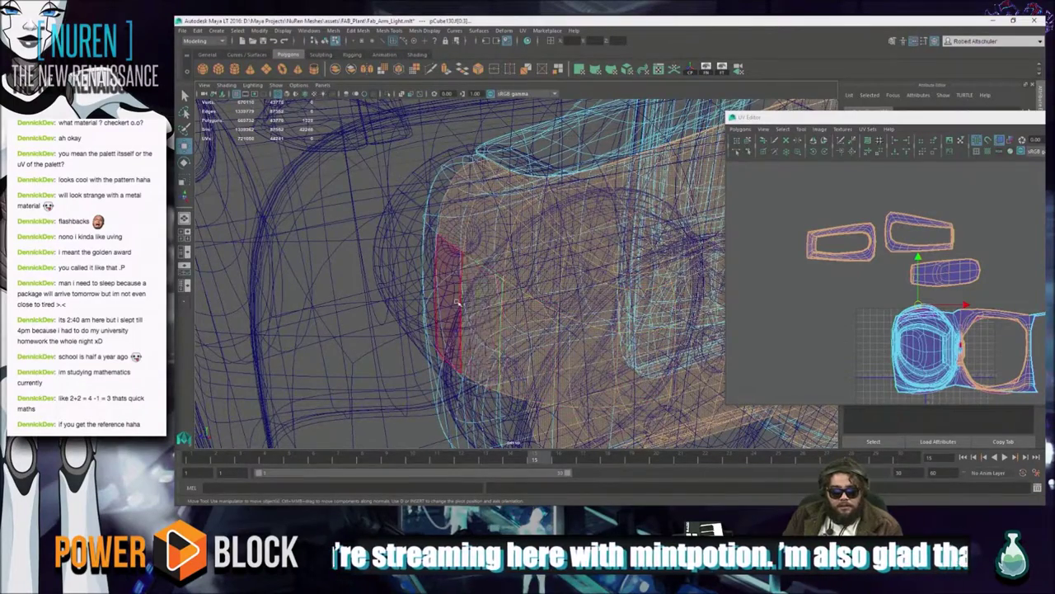
left_click_drag(495, 339, 505, 241, "alt")
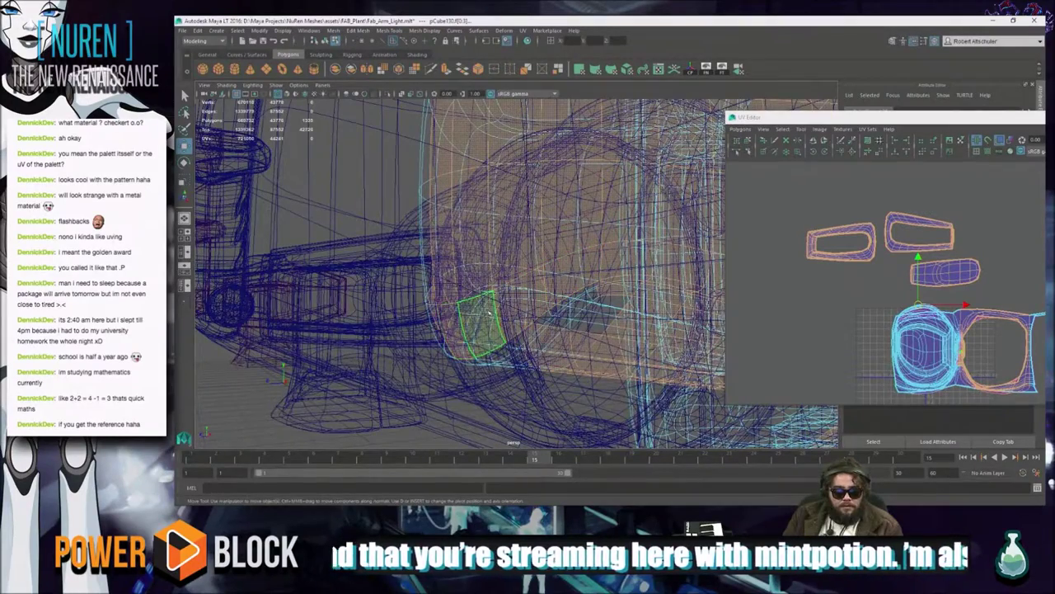
scroll(491, 311, "up", 3)
left_click_drag(490, 312, 527, 263, "alt")
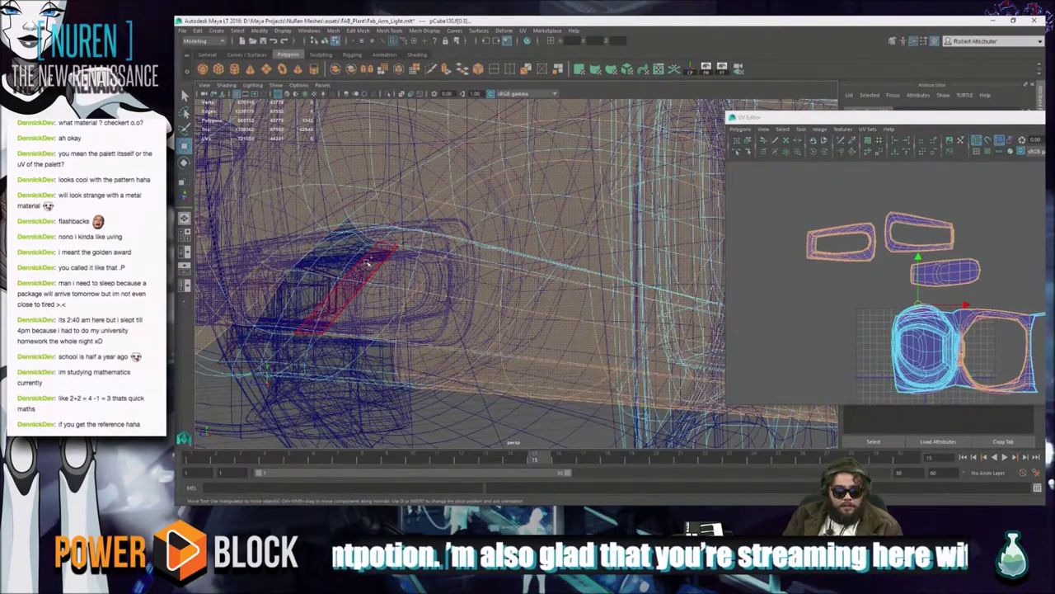
- Select a face inside the arm and shift the UV Editor view over the shells
left_click(328, 360)
left_click_drag(328, 360, 542, 312, "alt")
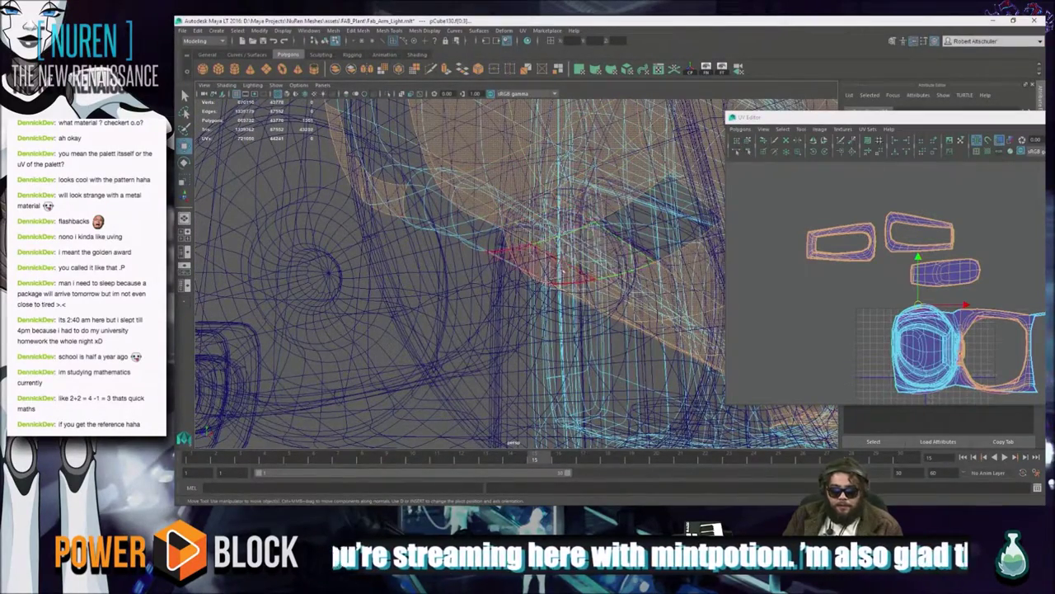
left_click_drag(545, 314, 612, 273, "alt")
scroll(612, 272, "up", 6)
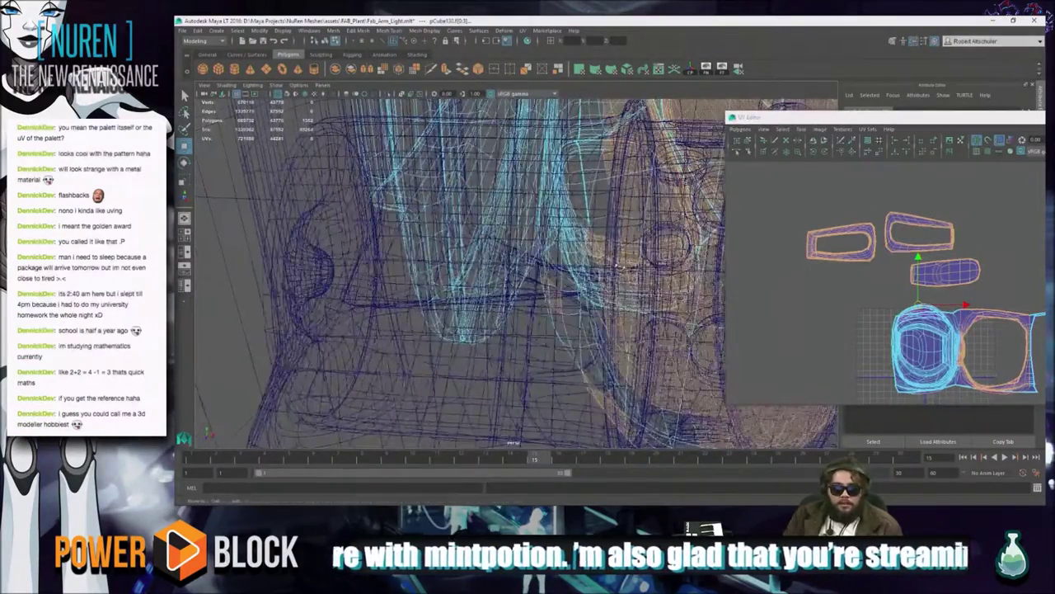
scroll(592, 370, "down", 6)
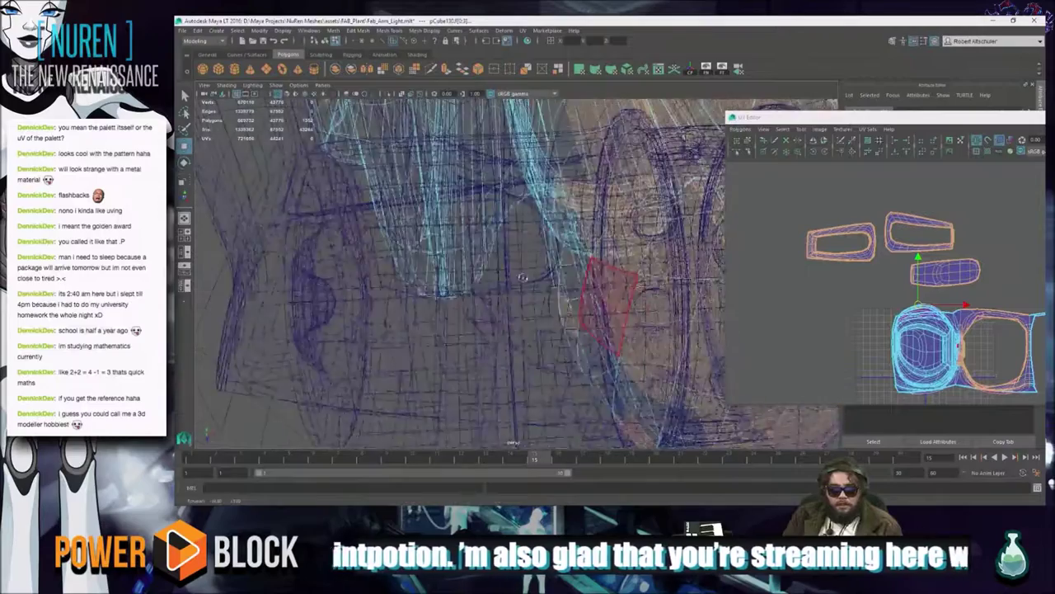
middle_click_drag(892, 234, 811, 203, "alt")
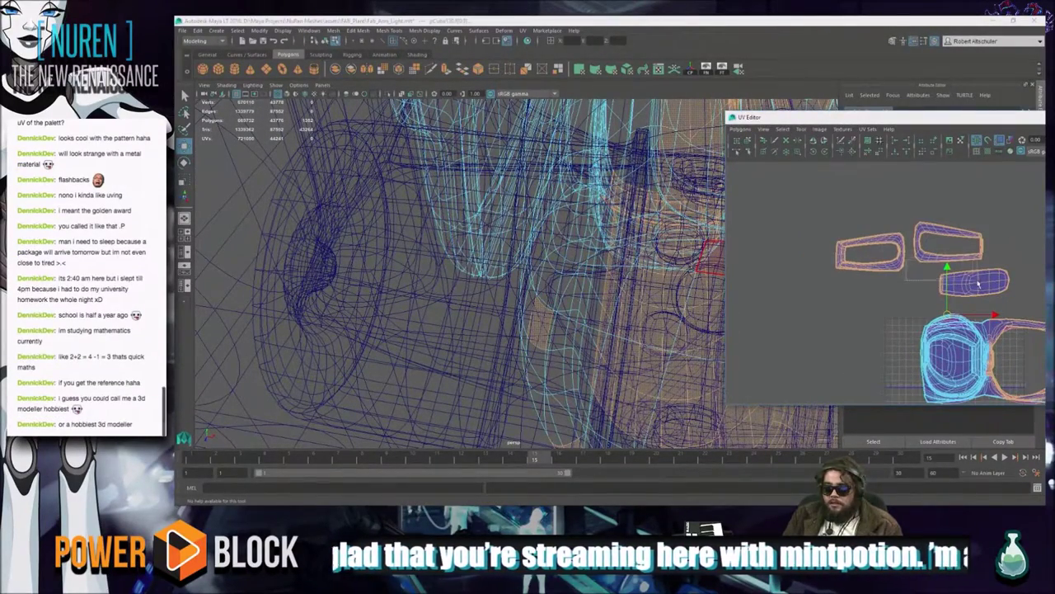
- Marquee-deselect in the UV Editor, then undo to keep only the large right shell selected
left_click_drag(920, 234, 1032, 293)
key("ctrl+z")
key("w")
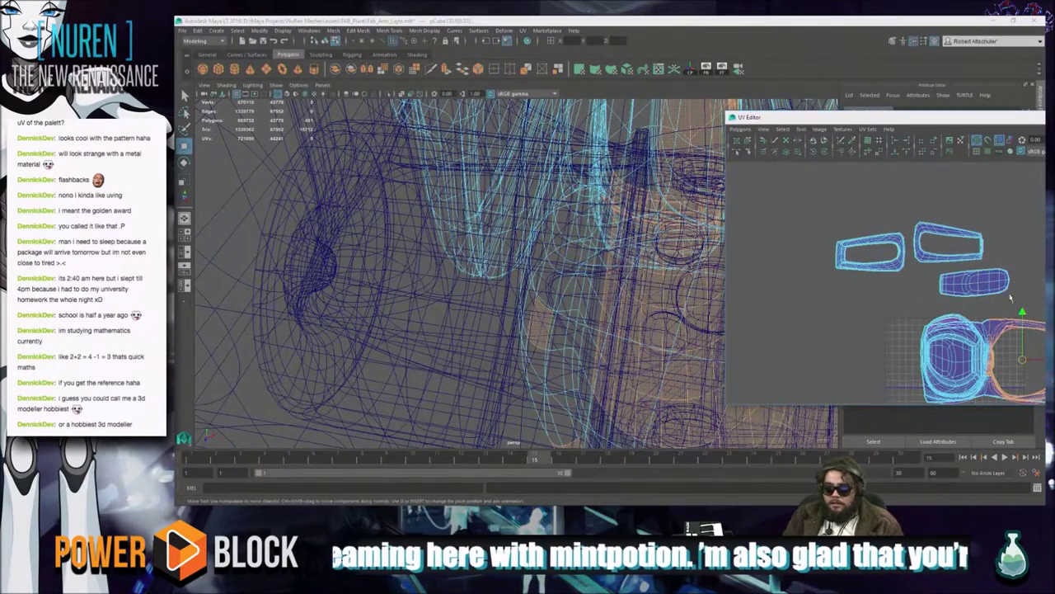
- Orbit the viewport in close to centre the selected arm part
scroll(952, 293, "down", 1)
left_click_drag(617, 327, 486, 239, "alt")
left_click_drag(506, 291, 699, 122, "alt")
left_click_drag(459, 275, 478, 206, "alt")
left_click_drag(594, 256, 475, 223, "alt")
left_click_drag(472, 263, 469, 234, "alt")
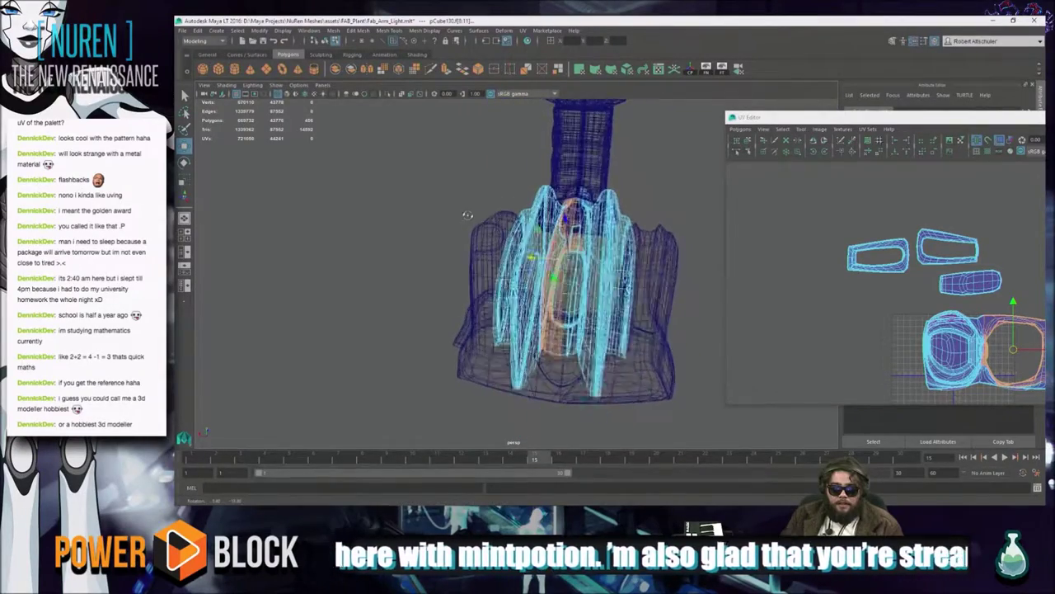
left_click_drag(468, 197, 499, 239, "alt")
scroll(527, 272, "up", 6)
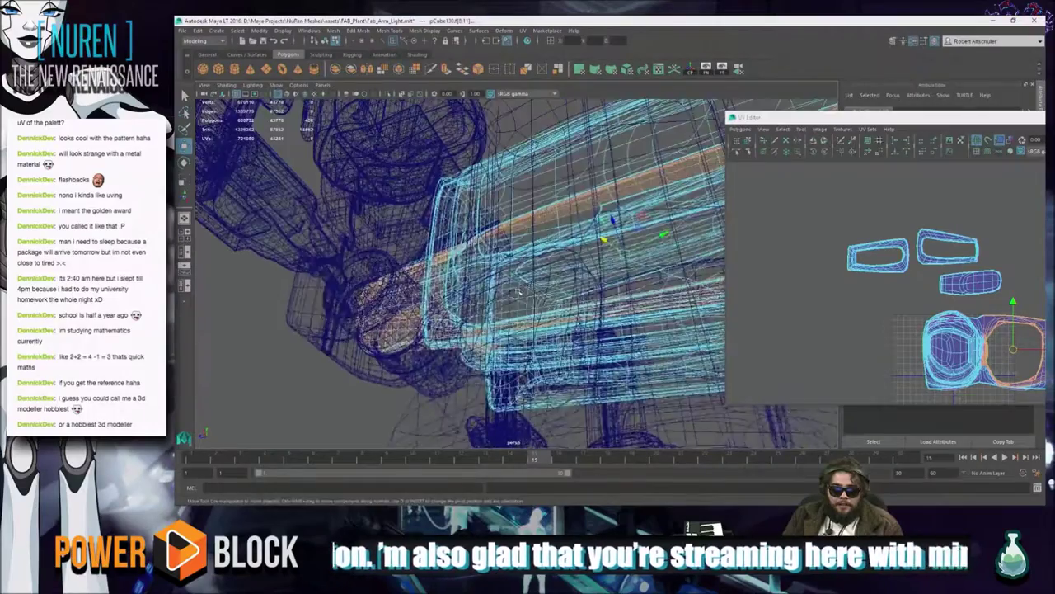
left_click_drag(527, 272, 538, 104, "alt")
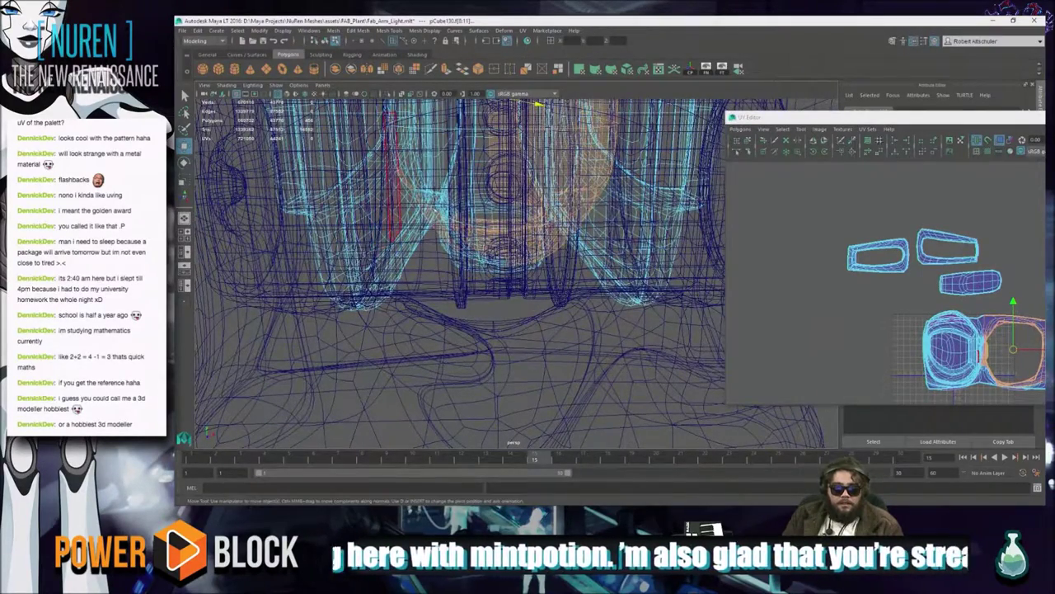
mouse_move(464, 226)
left_mouse_down("alt")
mouse_move(487, 249)
mouse_move(499, 210)
mouse_move(465, 235)
left_mouse_up("alt")
left_click_drag(558, 238, 543, 324, "alt")
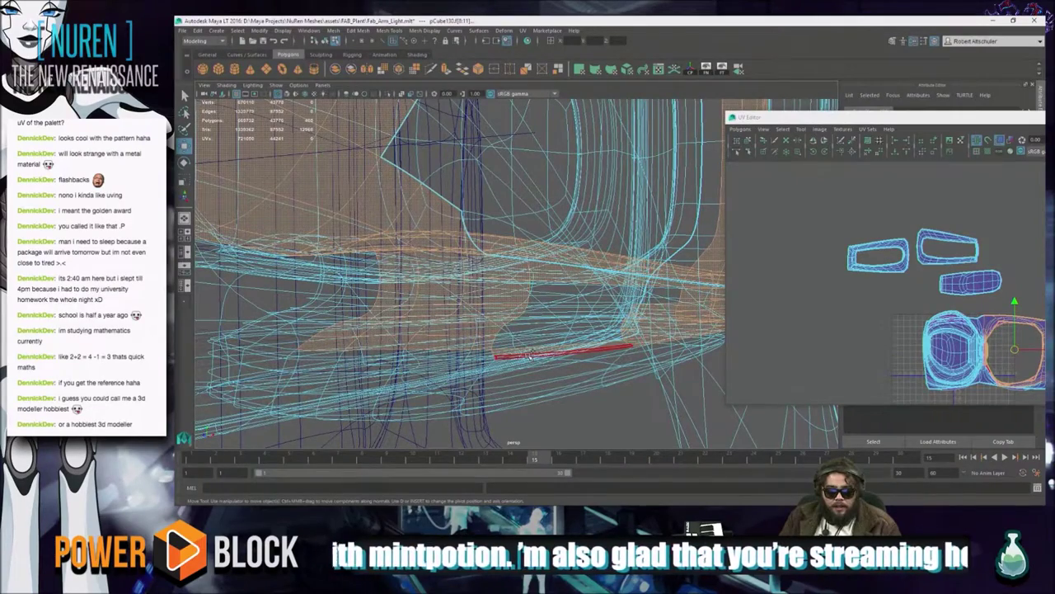
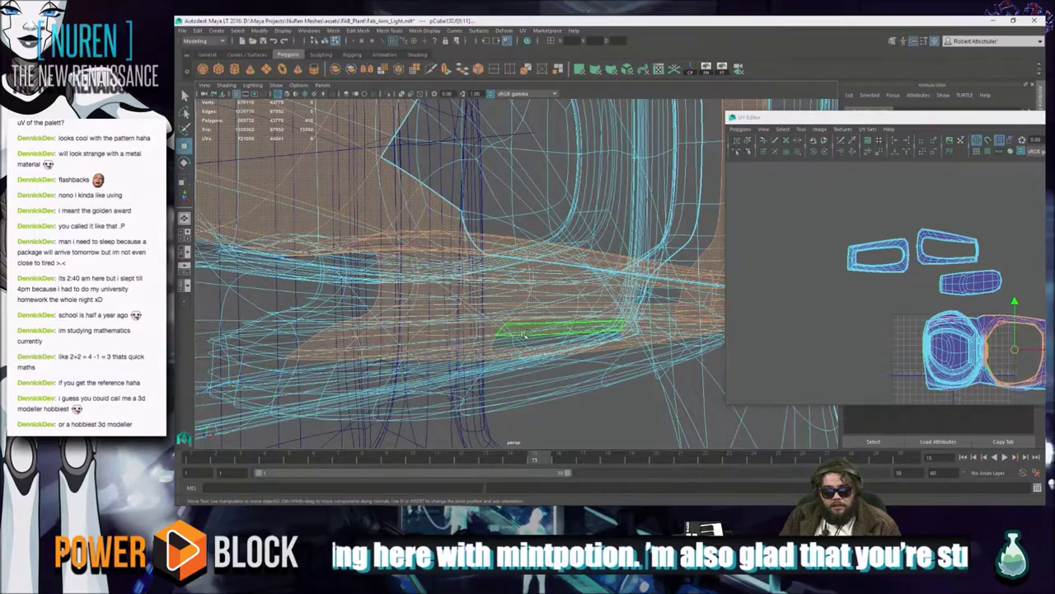
- Planar-project the first inner strip faces and move the new UV shell up, away from the others
left_click_drag(525, 345, 598, 284, "alt")
left_click_drag(619, 394, 525, 326, "alt")
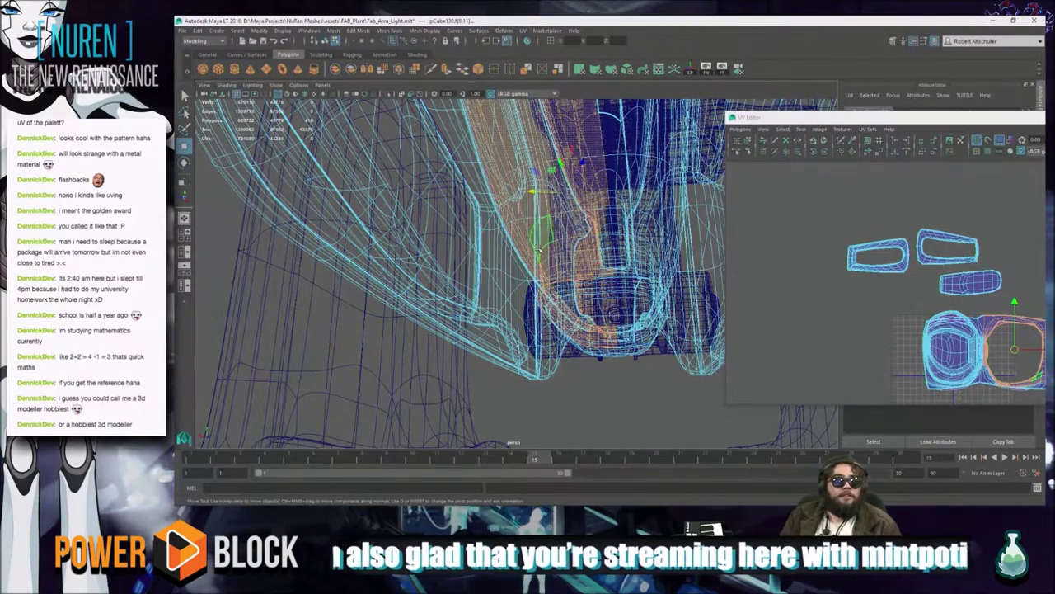
left_click_drag(599, 358, 635, 263, "alt")
key("f")
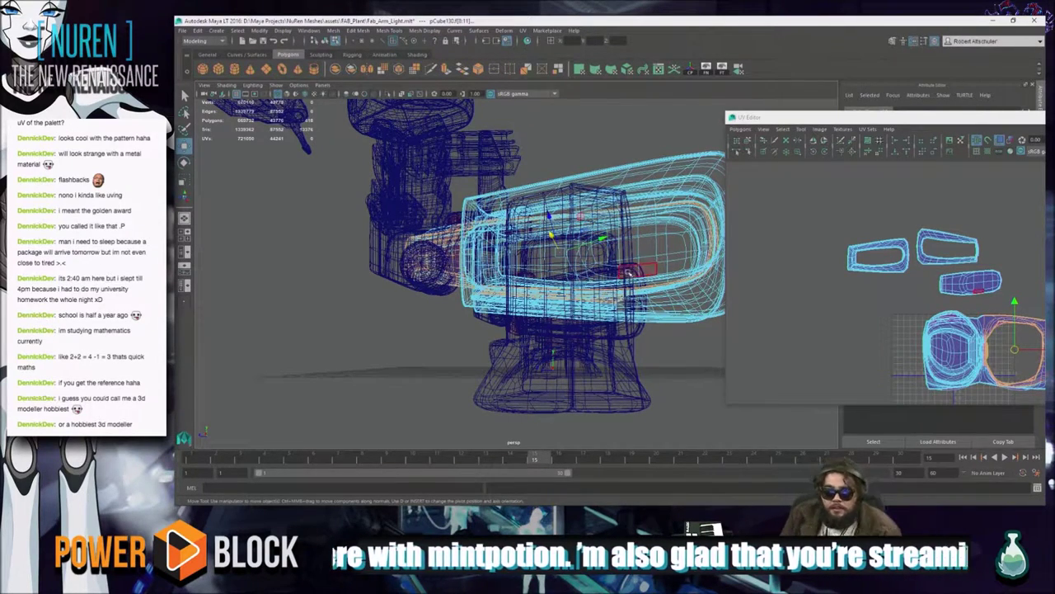
key("F10")
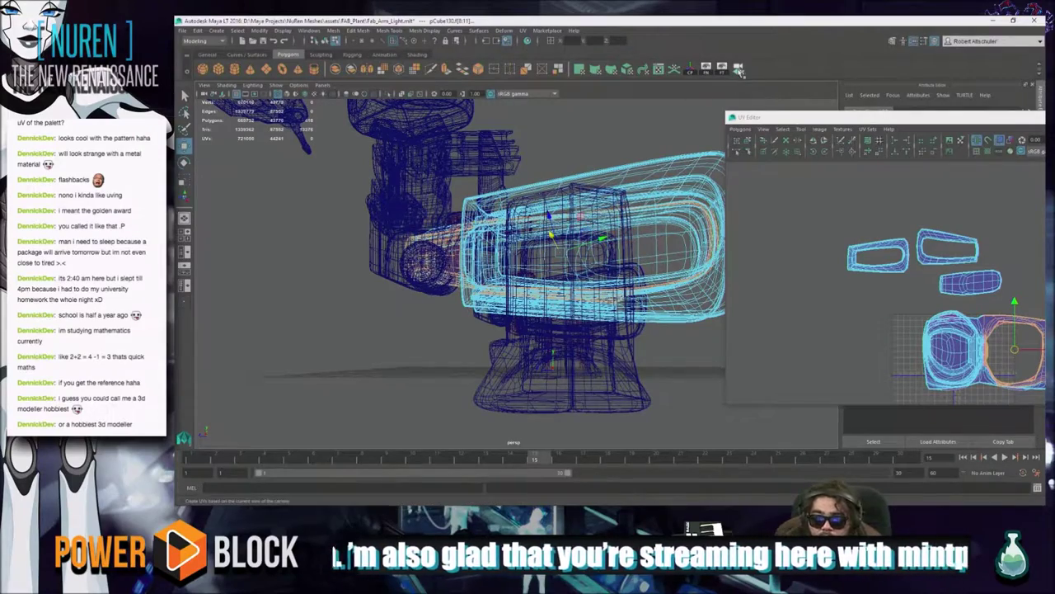
left_click_drag(456, 216, 463, 189, "alt")
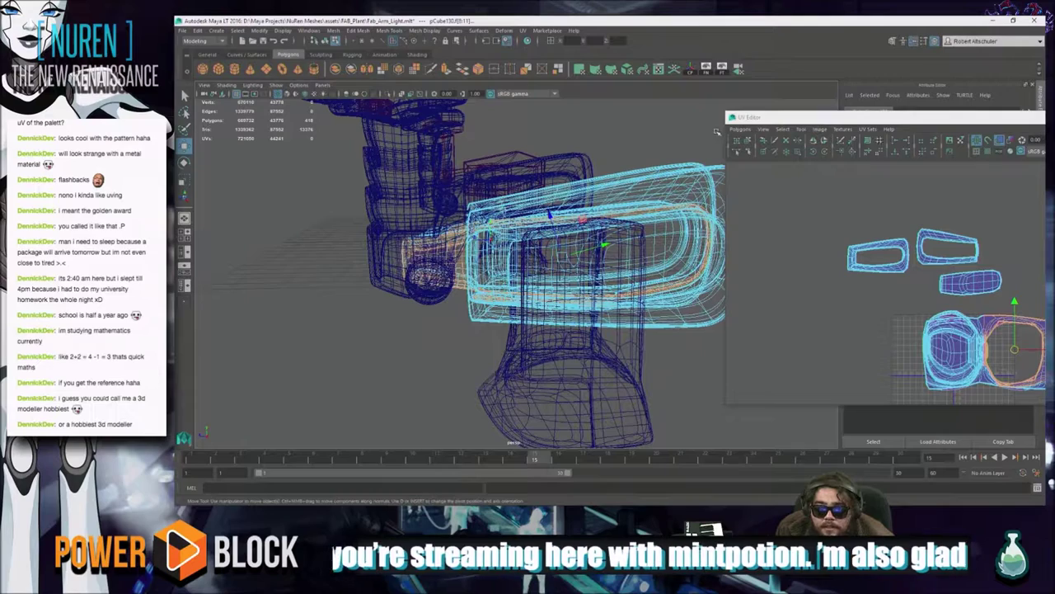
left_click(740, 71)
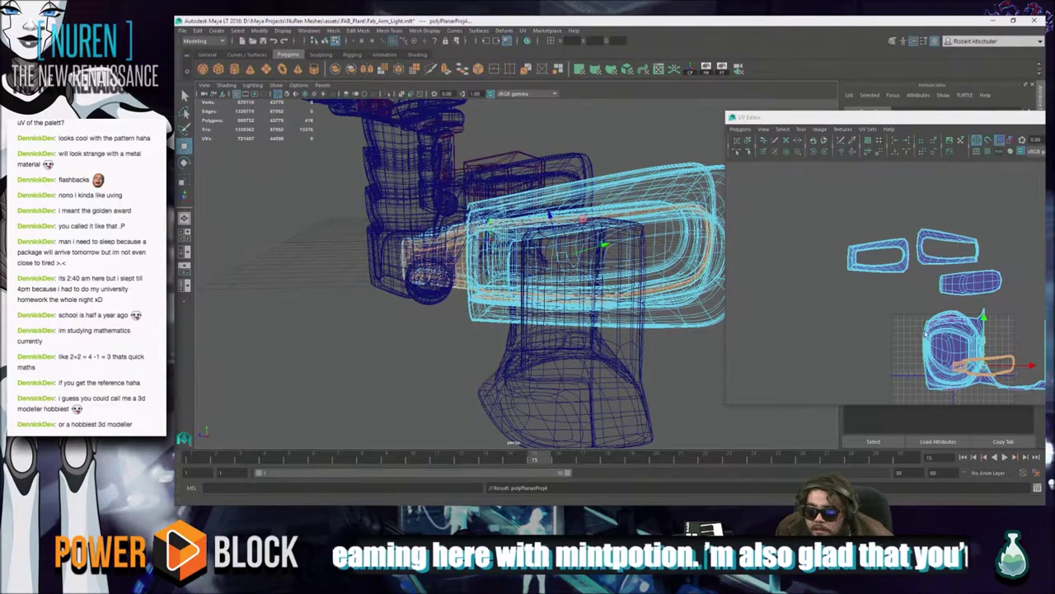
left_click_drag(983, 316, 986, 168)
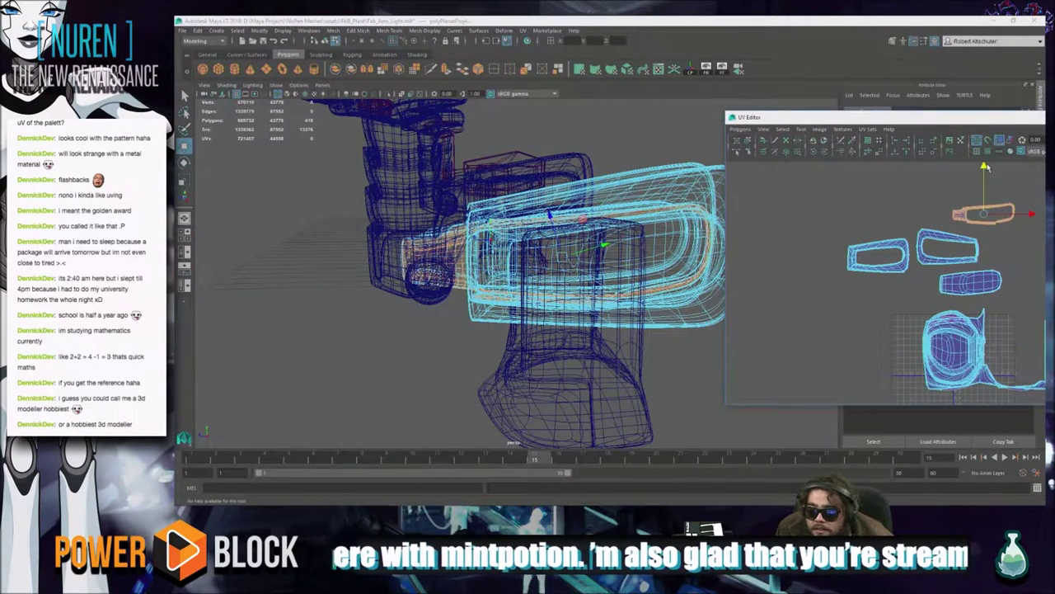
- Reselect the UV shells, isolate the top shell, and give its faces another planar projection
left_click_drag(652, 329, 610, 328, "alt")
middle_click_drag(885, 321, 827, 332, "alt")
left_click(940, 217)
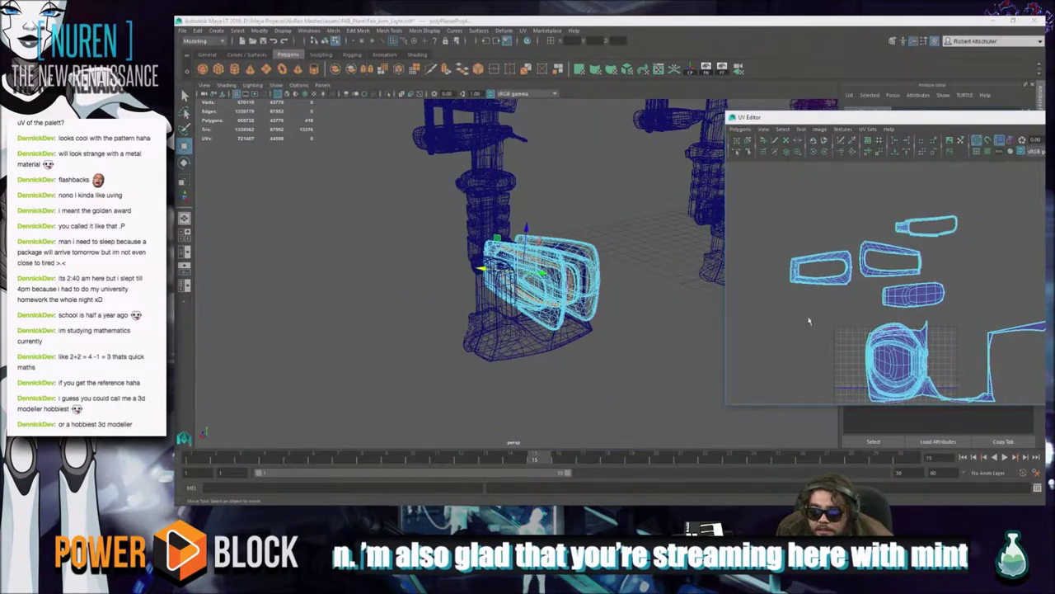
left_click_drag(985, 191, 759, 307)
left_click_drag(671, 296, 457, 244, "alt")
key("f")
left_click_drag(572, 225, 637, 349, "alt")
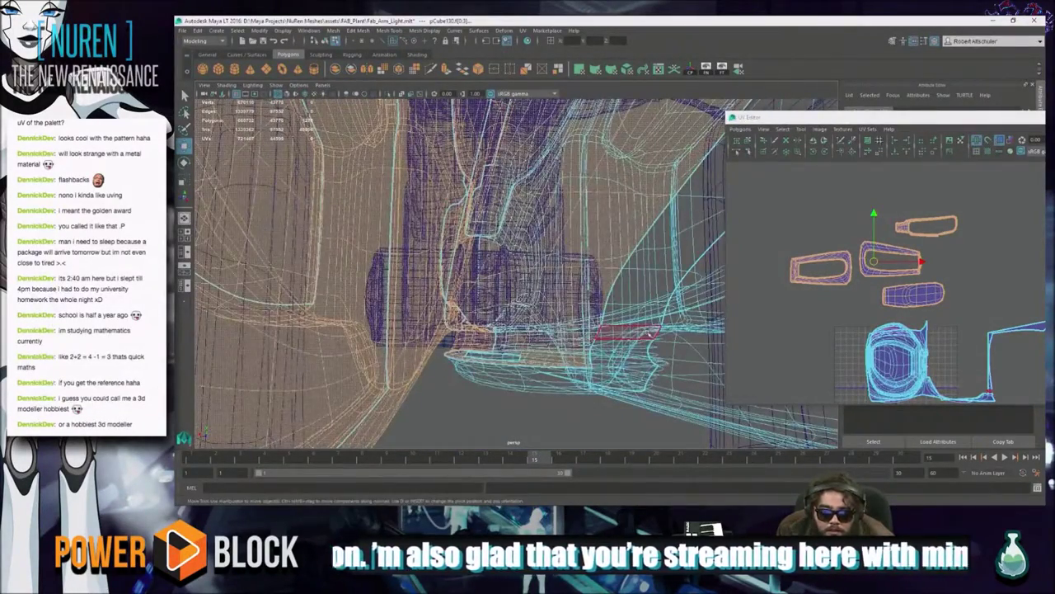
left_click(1014, 221)
left_click_drag(999, 213, 949, 234)
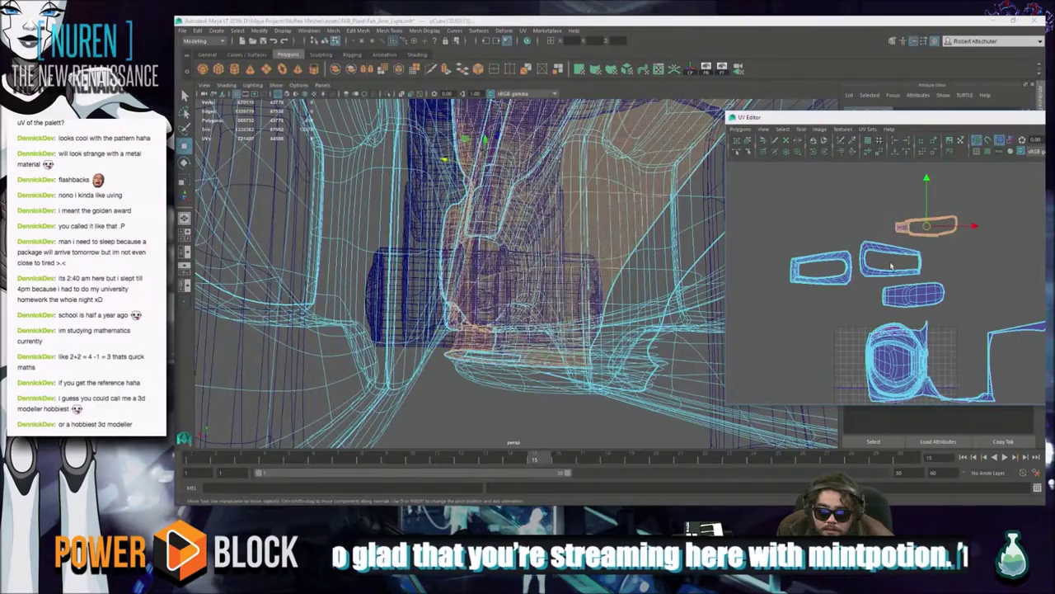
left_click(486, 376)
left_click_drag(486, 375, 322, 366, "alt")
left_click(740, 69)
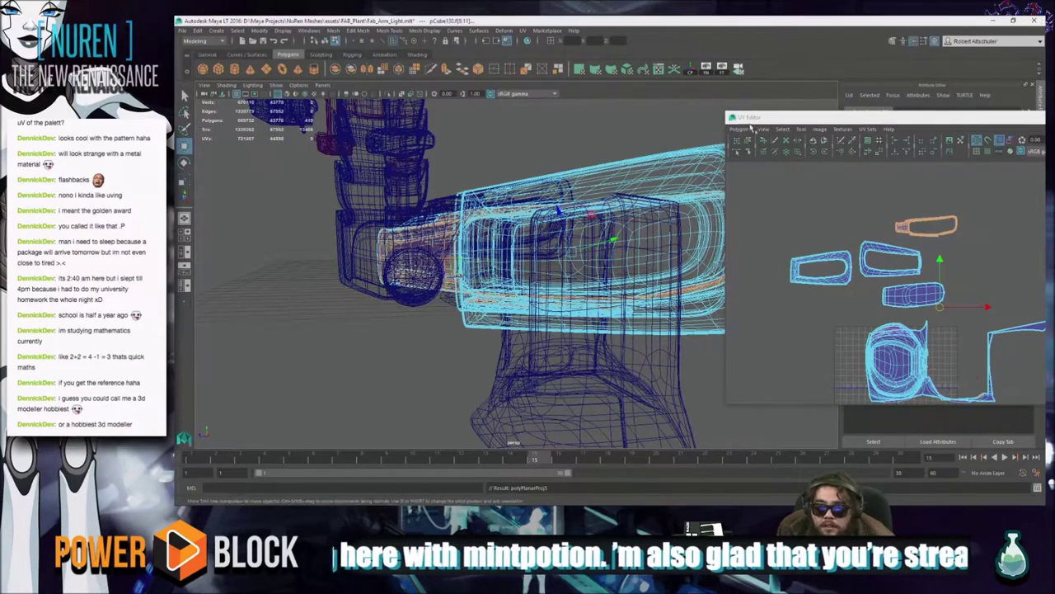
- Inspect the housing from several angles, then apply planar projection polyPlanarProj6 to the lamp-head faces
left_click_drag(715, 241, 649, 236, "alt")
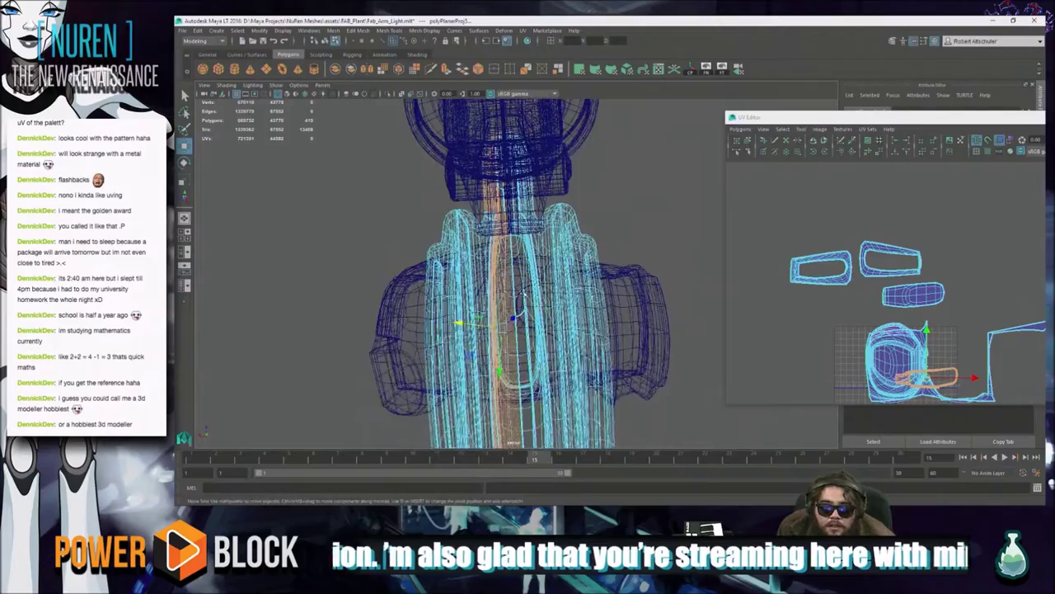
left_click_drag(653, 252, 706, 242, "alt")
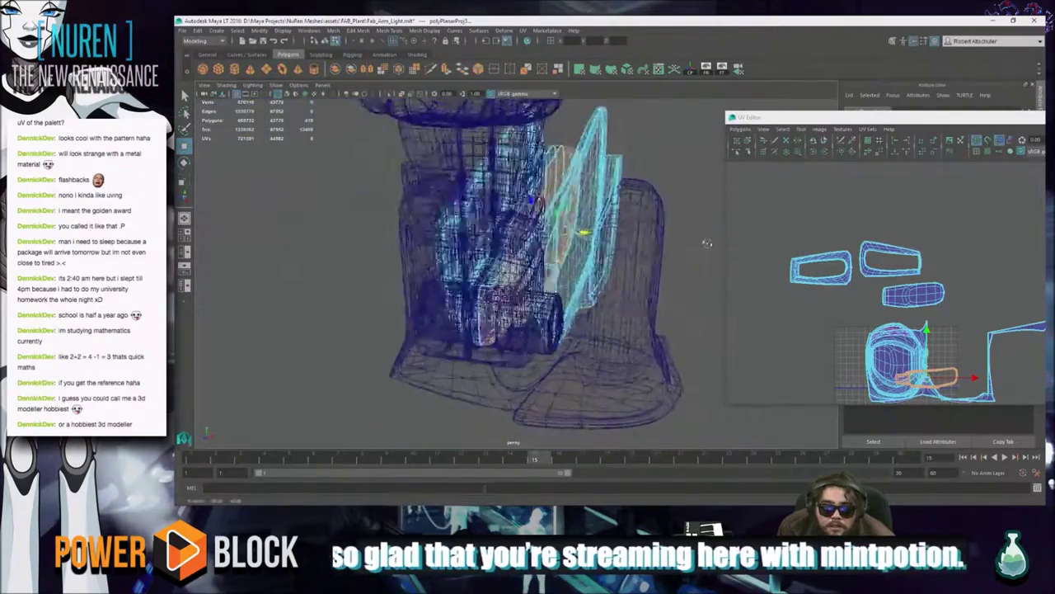
scroll(614, 269, "up", 5)
left_click_drag(614, 269, 437, 292, "alt")
scroll(531, 283, "down", 5)
scroll(461, 328, "up", 5)
left_click_drag(461, 328, 491, 292, "alt")
scroll(404, 305, "down", 4)
mouse_move(462, 272)
left_mouse_down("alt")
mouse_move(363, 276)
mouse_move(480, 277)
left_mouse_up("alt")
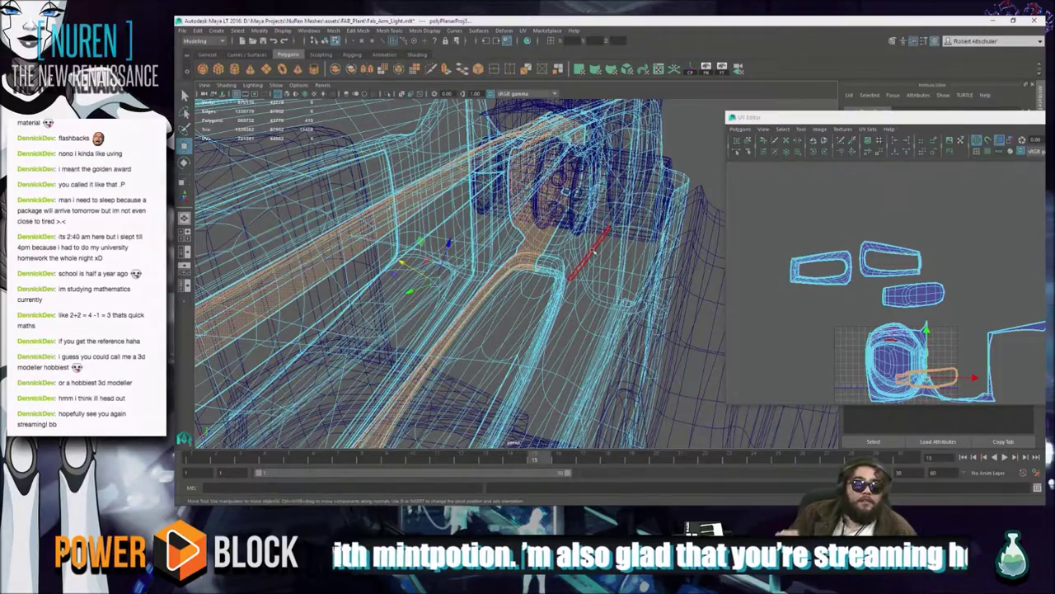
left_click_drag(526, 293, 301, 331, "alt")
left_click_drag(413, 285, 366, 298, "alt")
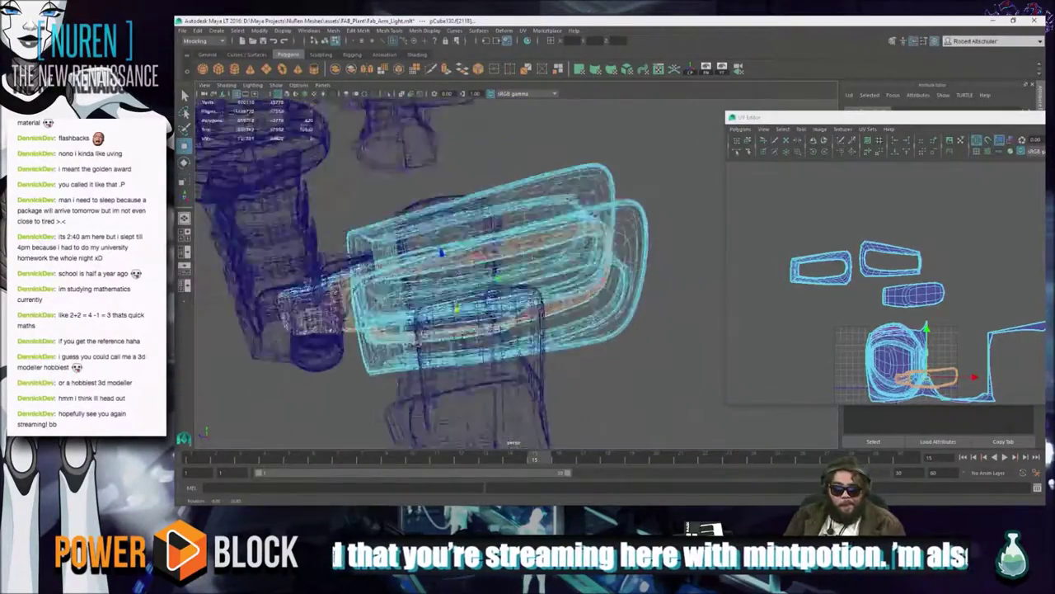
scroll(458, 272, "up", 5)
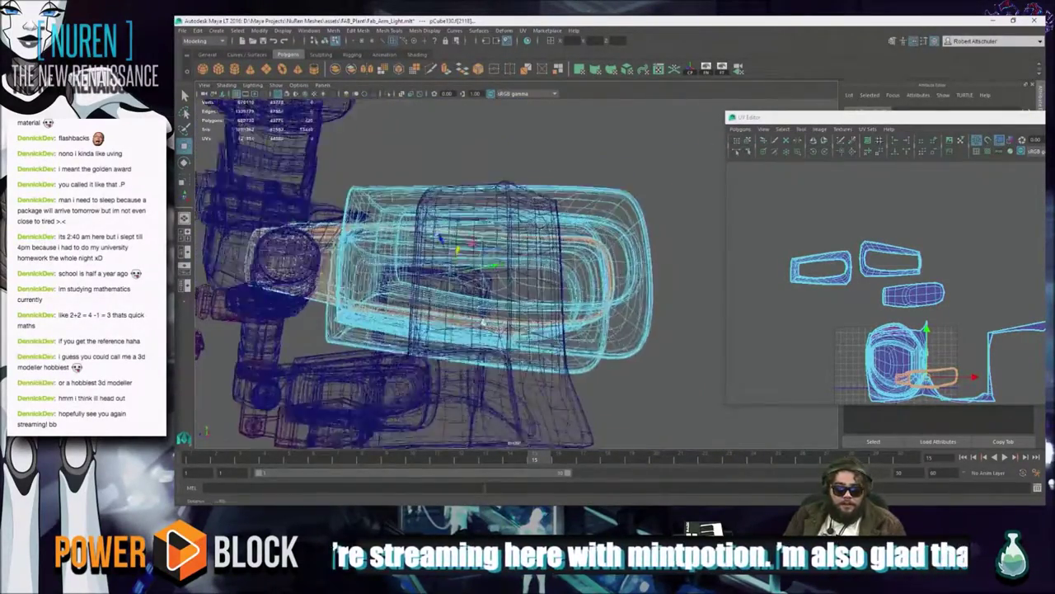
left_click_drag(458, 272, 528, 259, "alt")
middle_click_drag(791, 310, 822, 260, "alt")
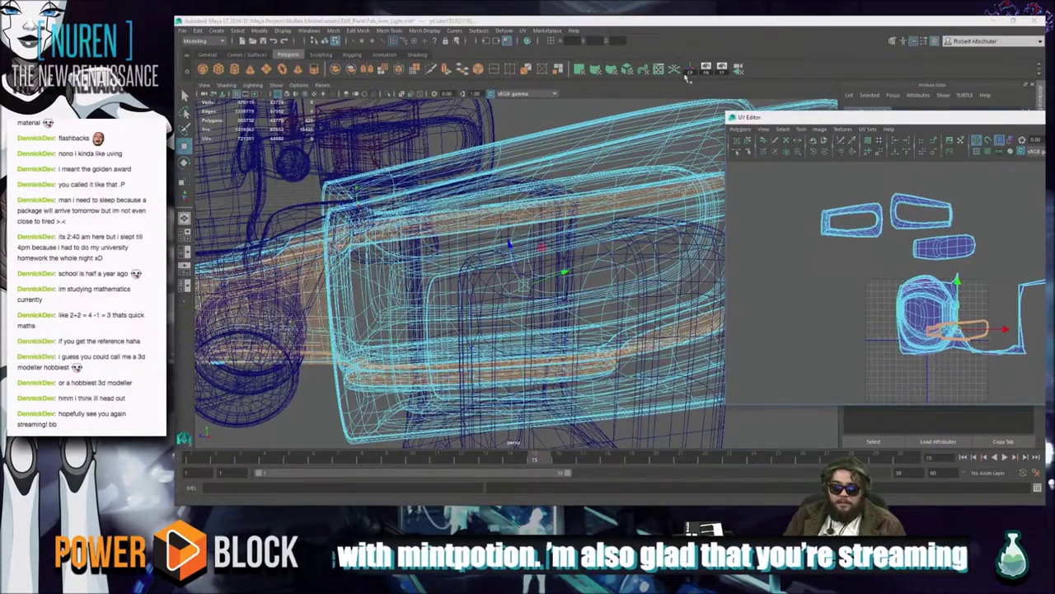
left_click(739, 67)
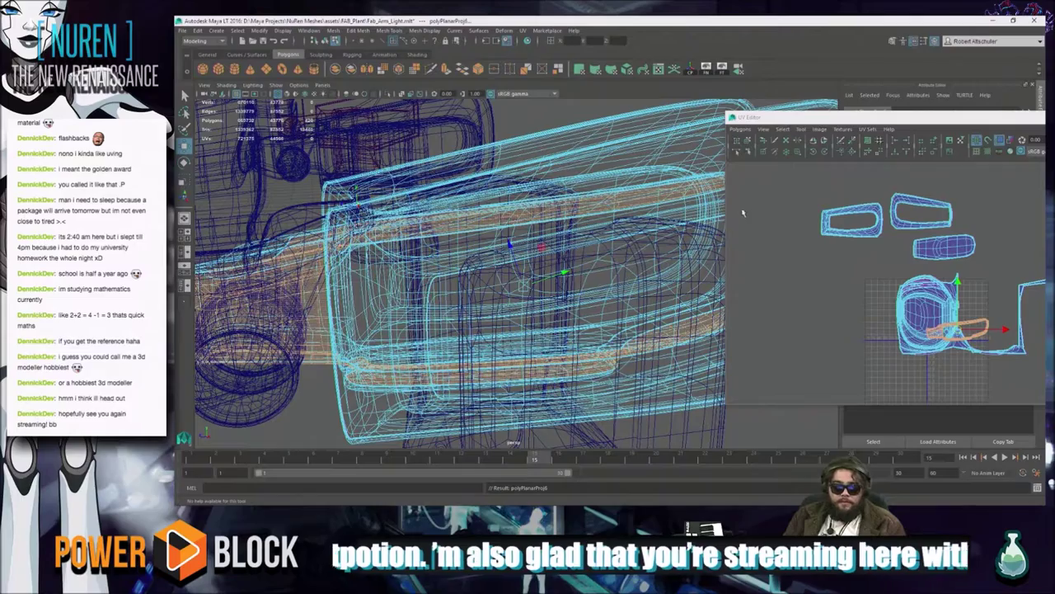
- Drag the newly projected UV shell up beside the top shells in the UV layout
left_click_drag(956, 283, 957, 140)
scroll(962, 285, "down", 1)
scroll(962, 284, "down", 2)
left_click_drag(957, 199, 957, 172)
left_click_drag(462, 272, 680, 243, "alt")
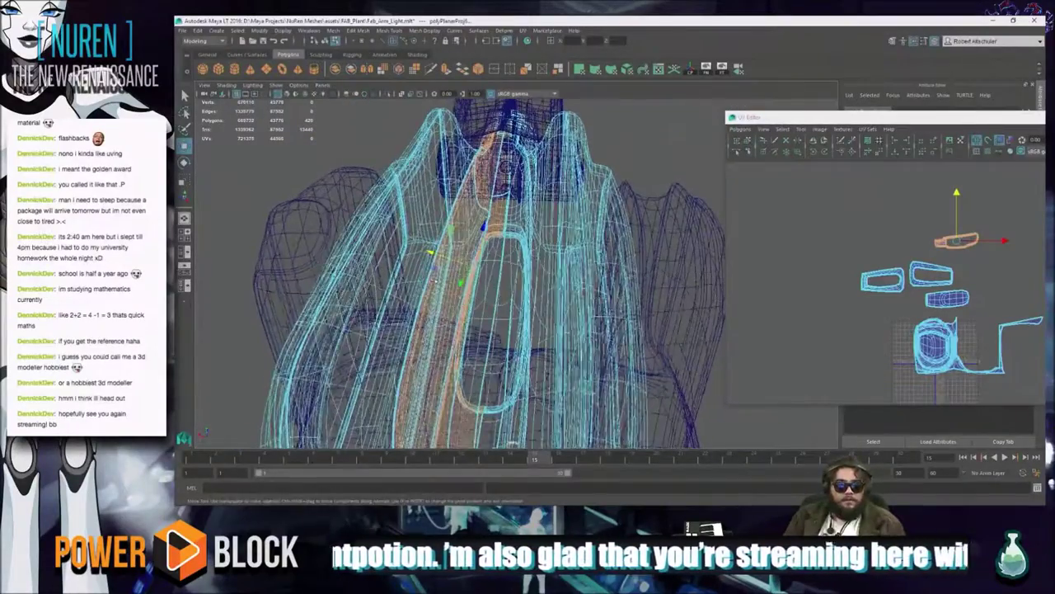
- Marquee-select the upper UV shells in the UV Editor
left_click_drag(441, 275, 346, 266, "alt")
left_click(818, 195)
left_click_drag(818, 195, 1009, 315)
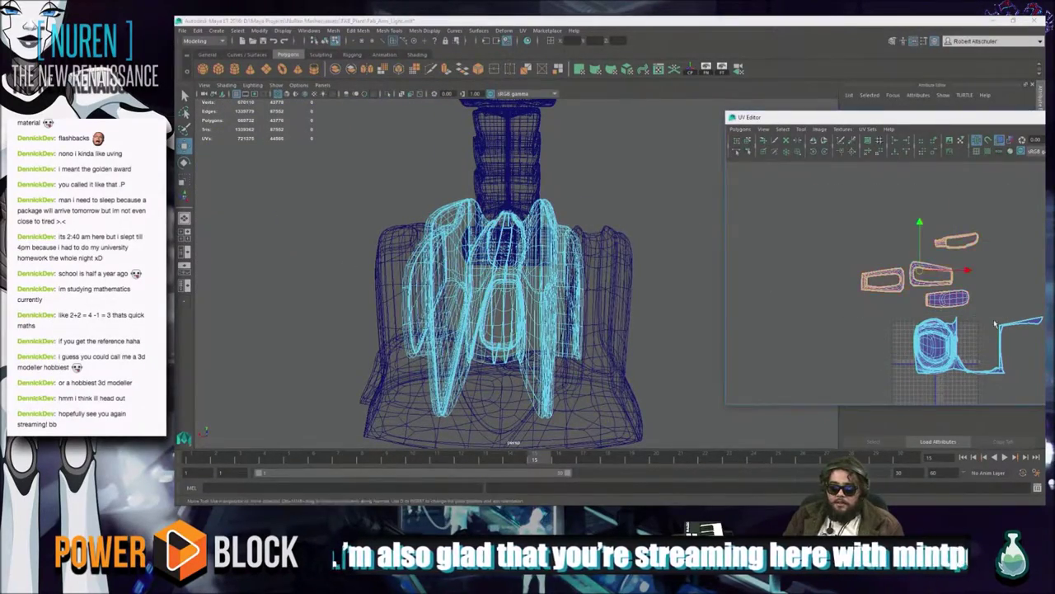
left_click_drag(502, 272, 515, 294, "alt")
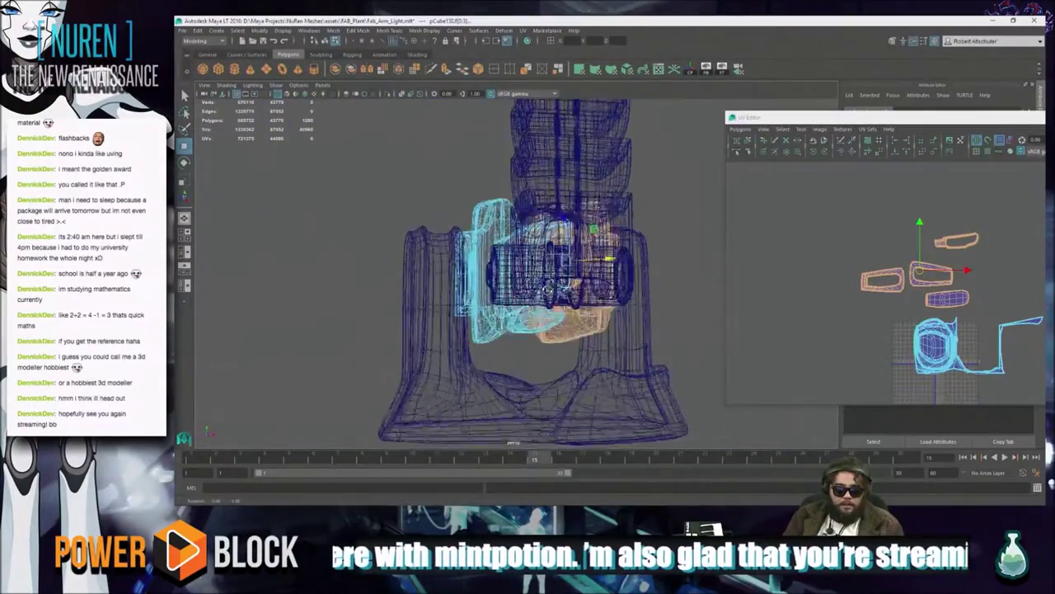
scroll(549, 287, "up", 10)
left_click_drag(508, 268, 468, 295, "alt")
key("space")
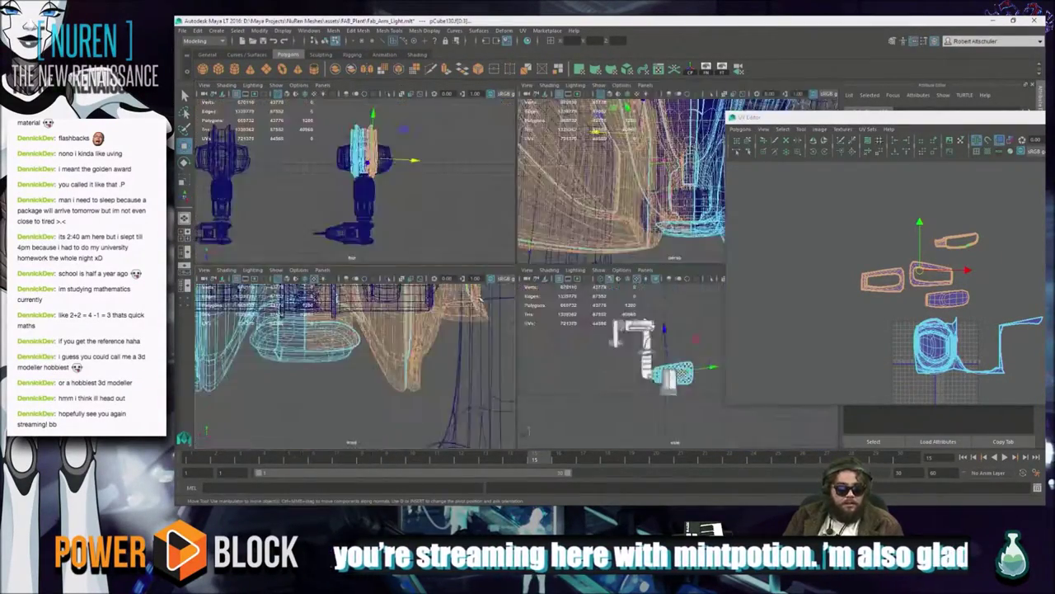
- Frame the small face set along the housing and planar-project it as polyPlanarProj7
key("space")
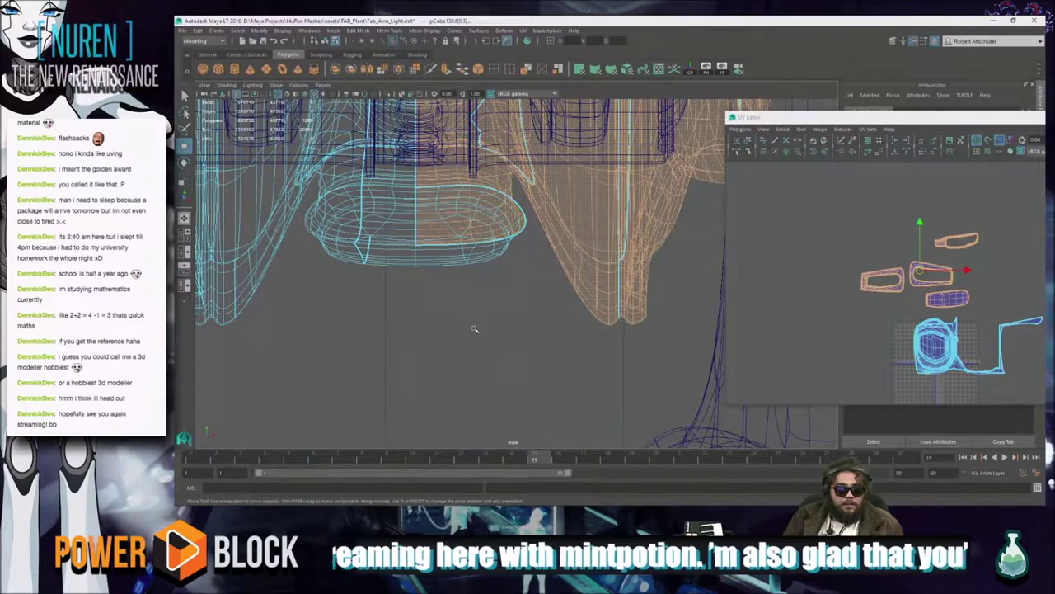
key("space")
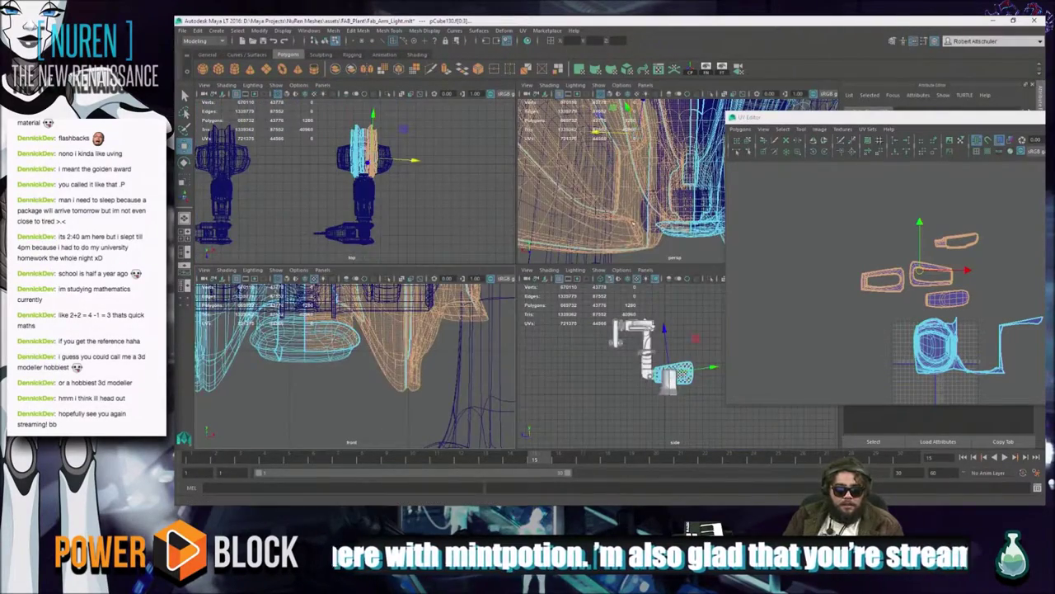
key("space")
left_click_drag(624, 249, 618, 265, "alt")
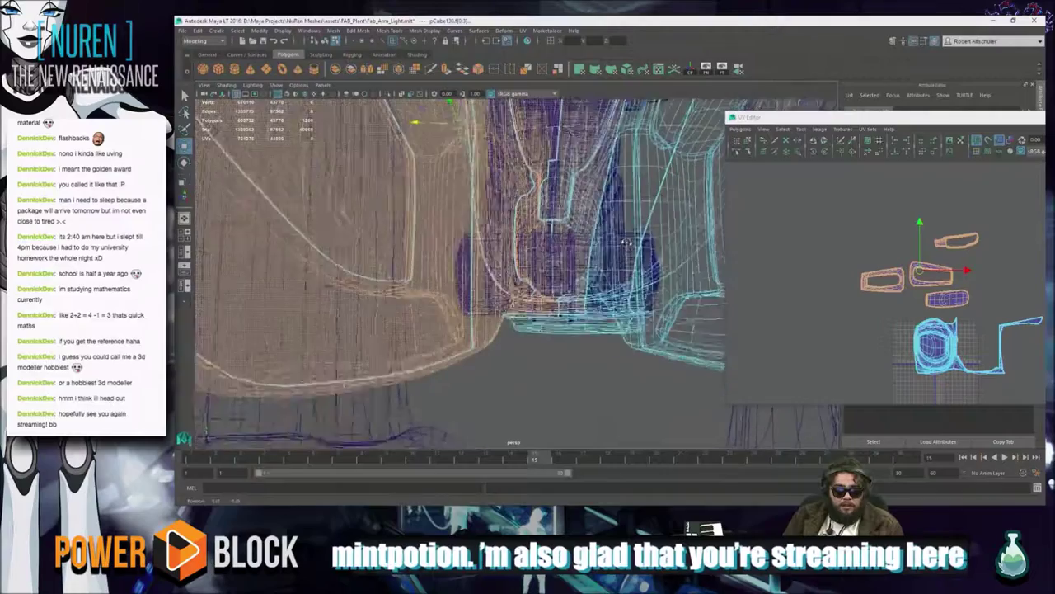
left_click_drag(530, 352, 531, 355, "alt")
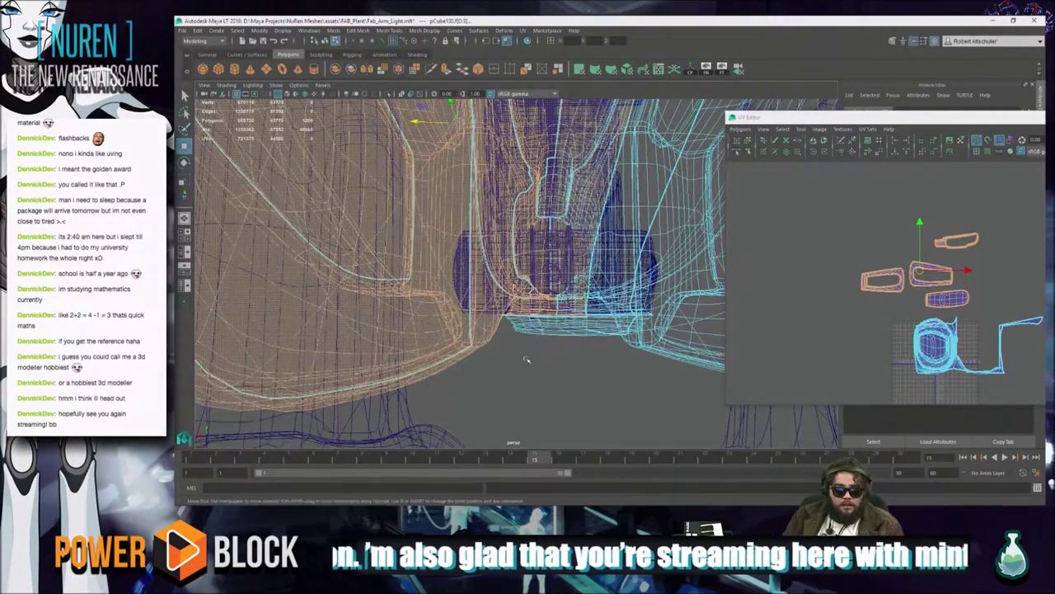
left_click_drag(533, 356, 563, 349, "alt")
left_click_drag(936, 190, 1014, 316, "ctrl")
key("f")
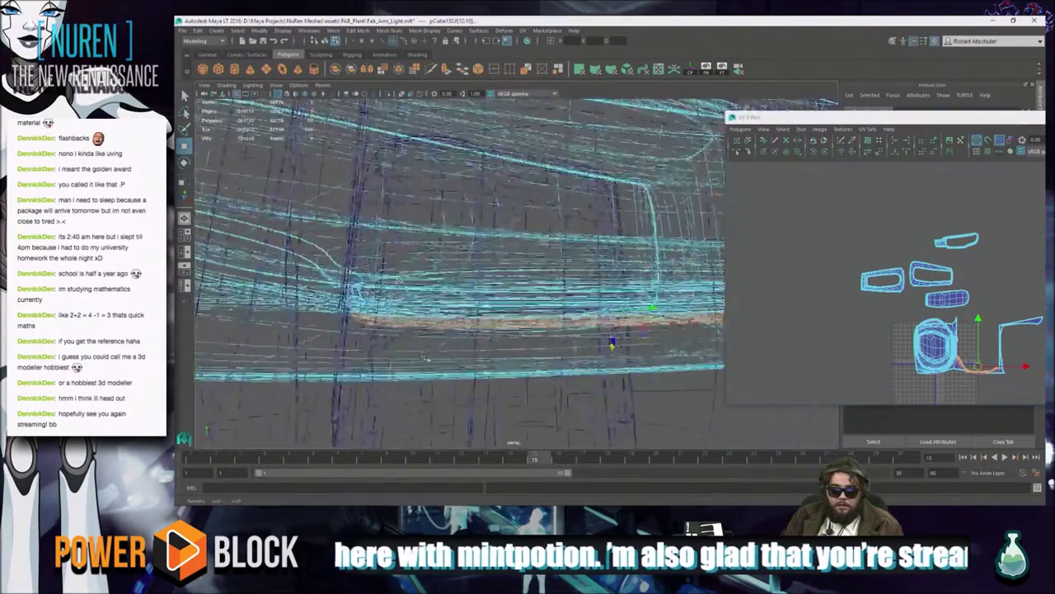
left_click_drag(613, 337, 375, 314, "alt")
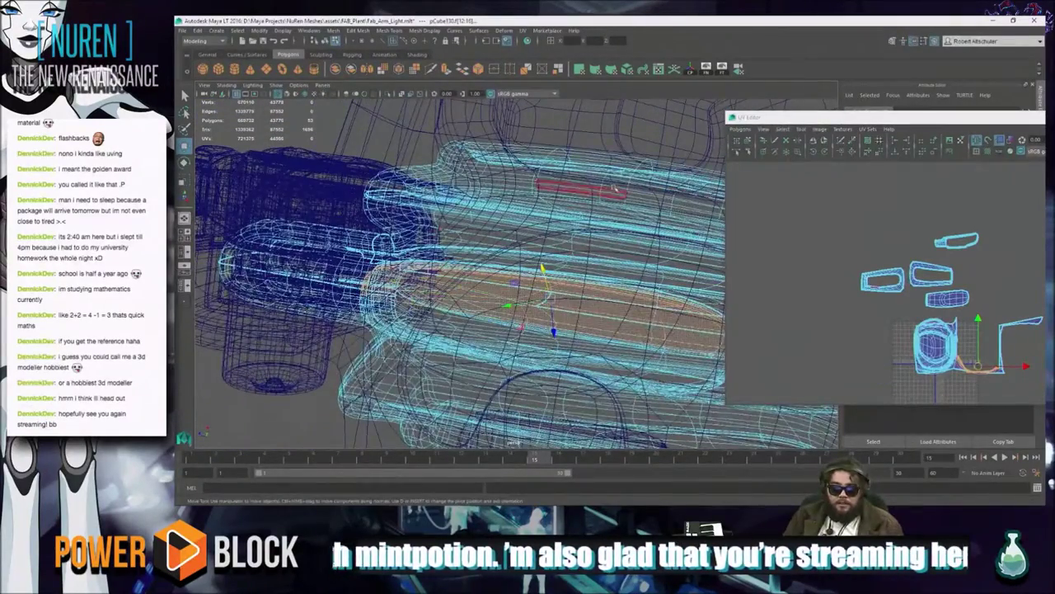
left_click(742, 69)
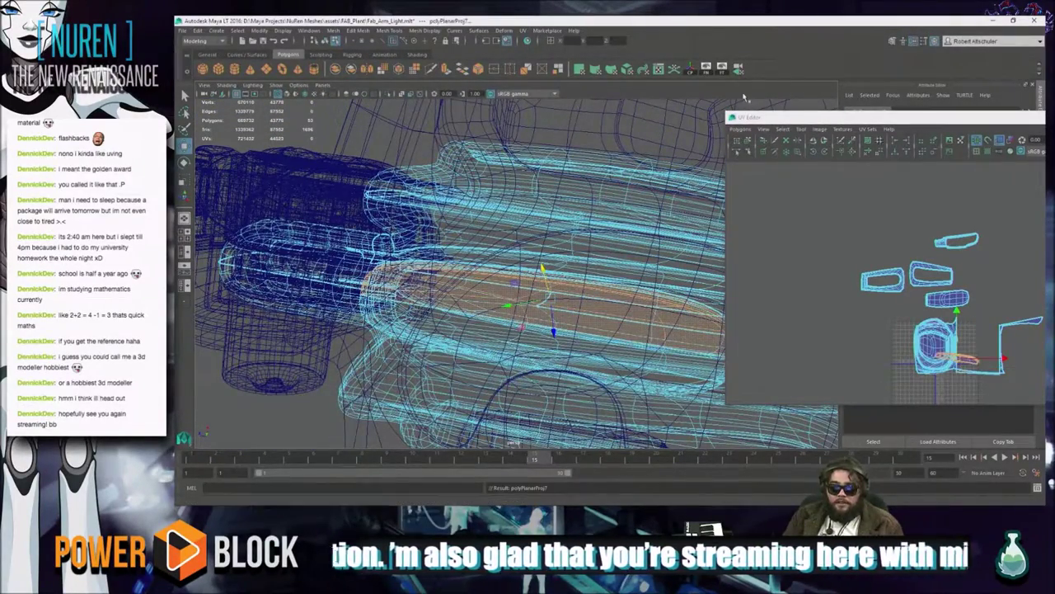
left_click_drag(957, 311, 957, 154)
scroll(895, 266, "down", 2)
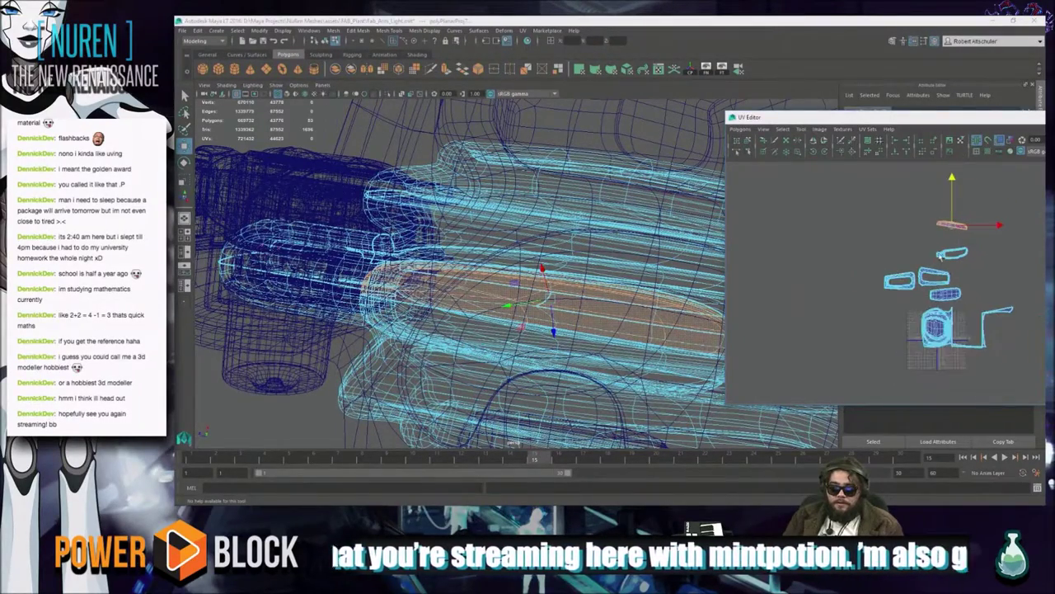
left_click_drag(873, 198, 981, 304)
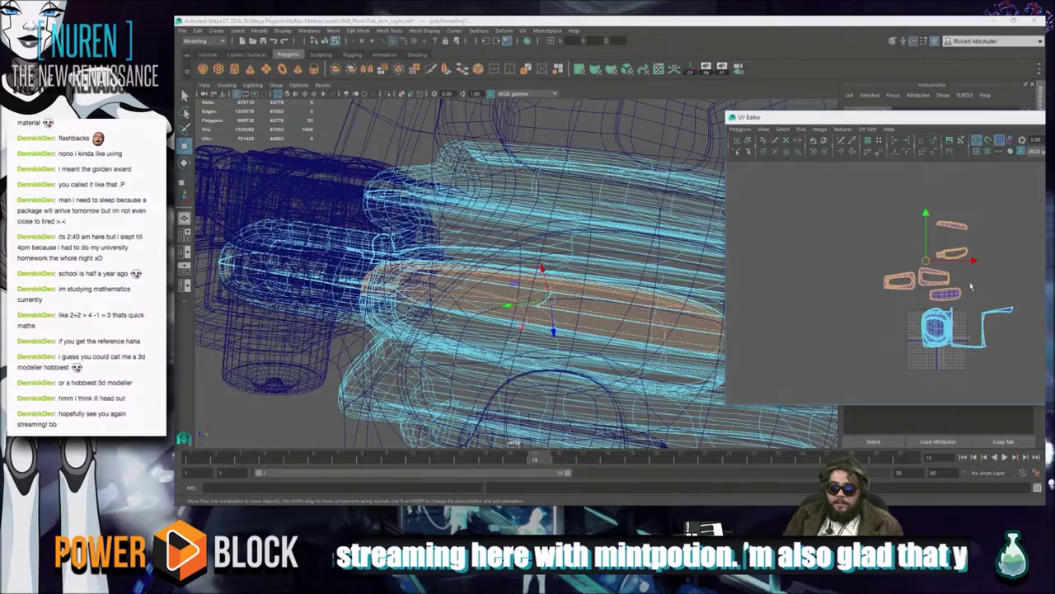
key("f")
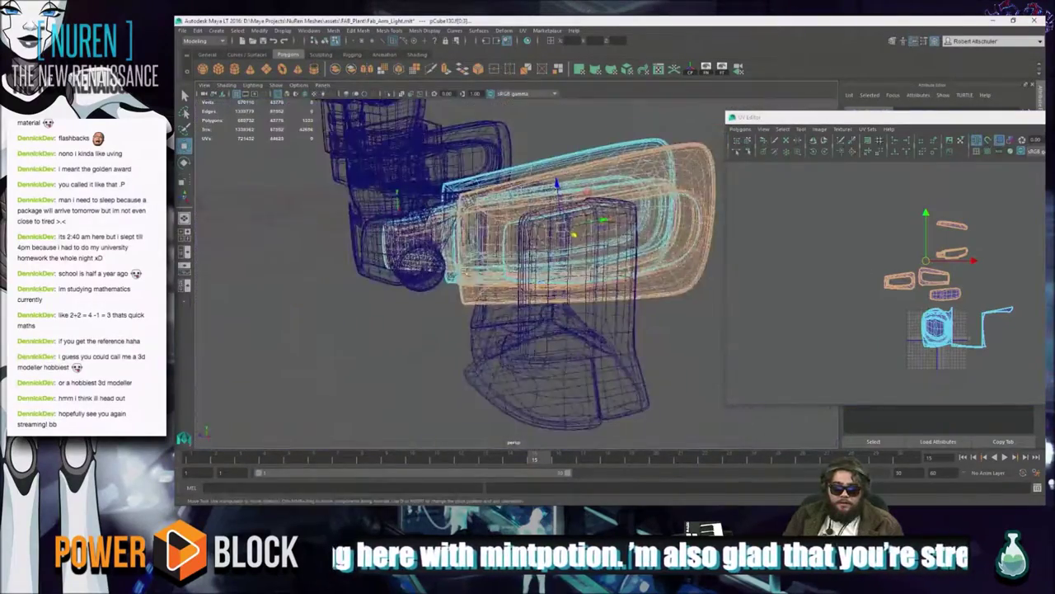
left_click_drag(460, 278, 271, 310, "alt")
scroll(494, 272, "up", 10)
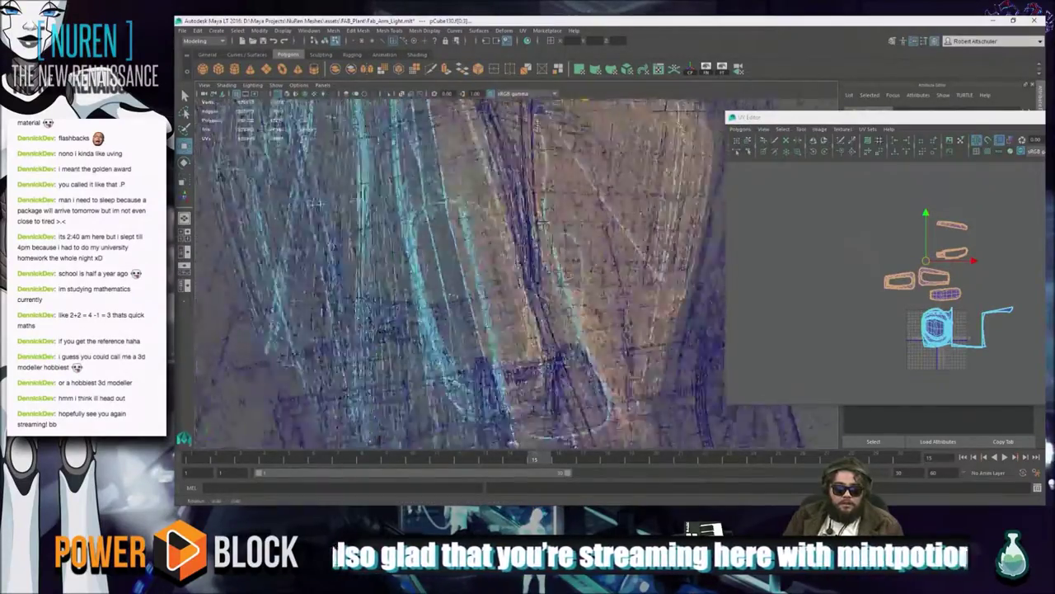
scroll(459, 272, "down", 10)
left_click_drag(462, 248, 477, 226, "alt")
right_click_drag(477, 226, 748, 271, "alt")
left_click_drag(311, 215, 403, 295, "alt")
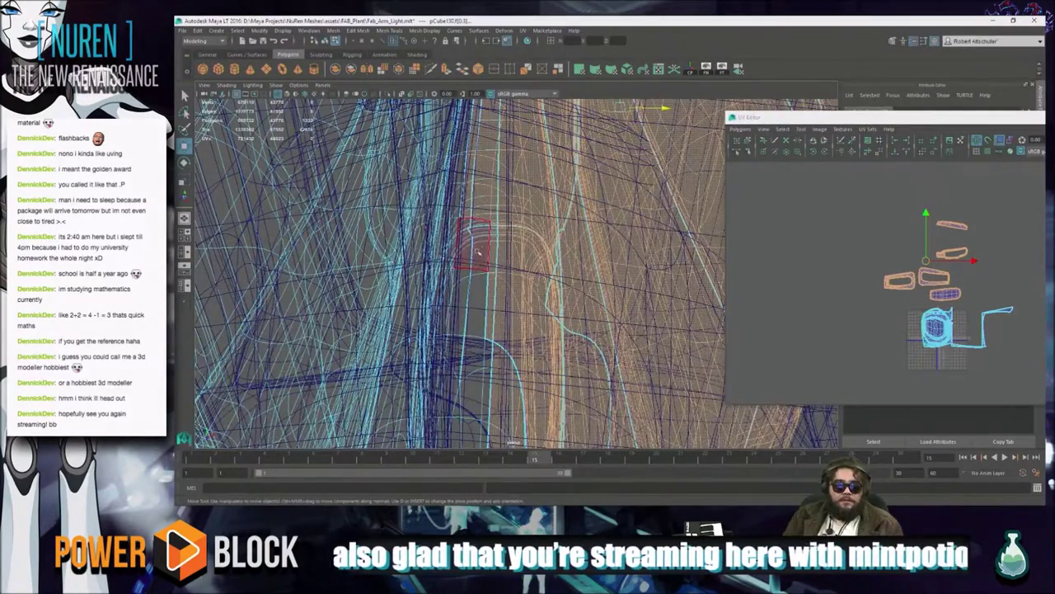
left_click_drag(403, 295, 493, 279, "alt")
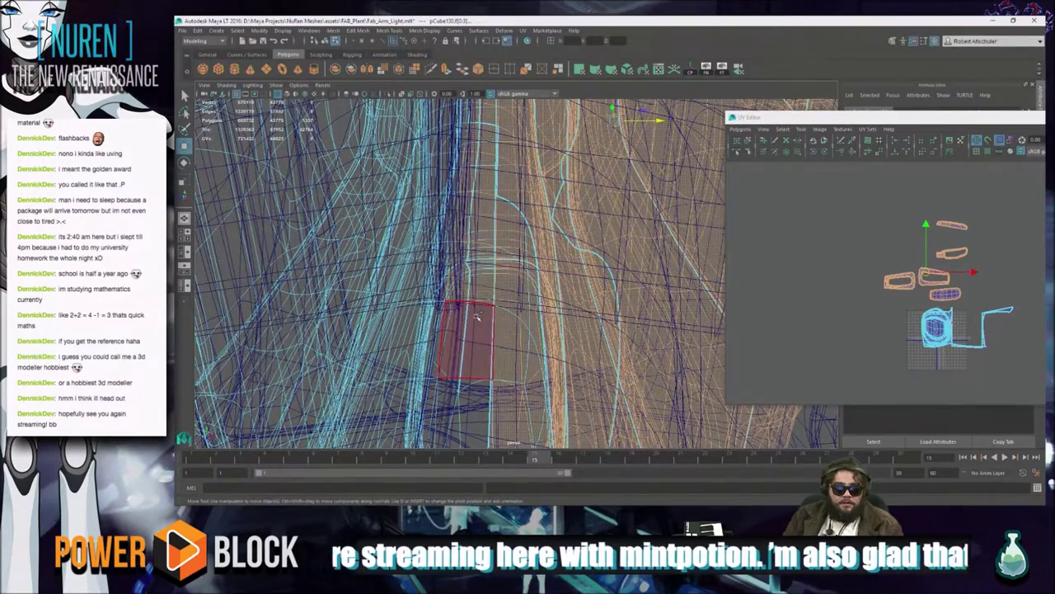
left_click_drag(475, 332, 480, 276, "alt")
left_click_drag(480, 200, 429, 265, "alt")
left_click_drag(466, 233, 536, 226, "alt")
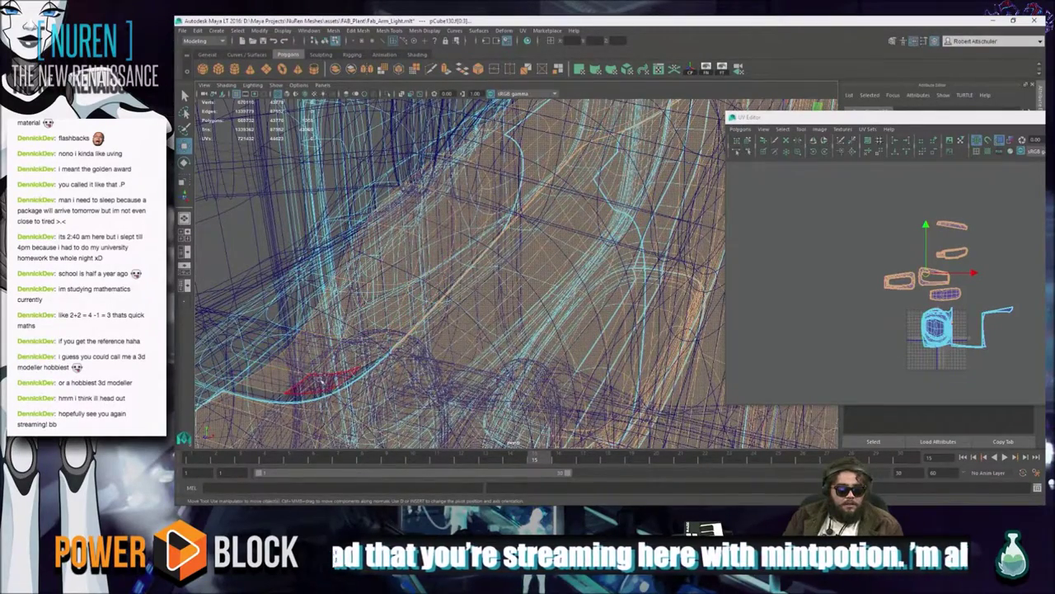
scroll(461, 306, "up", 5)
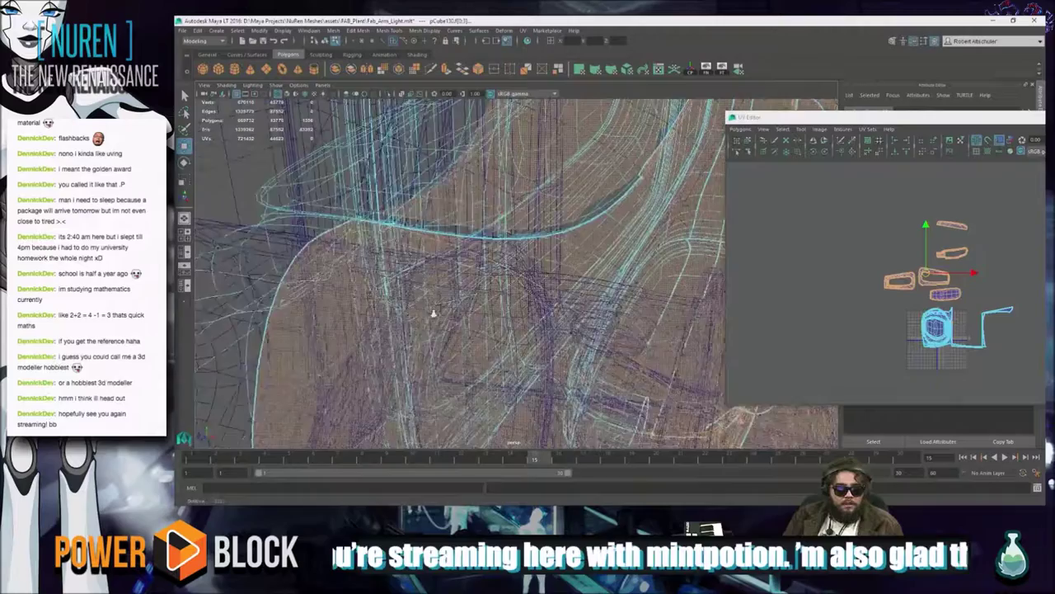
left_click(361, 186)
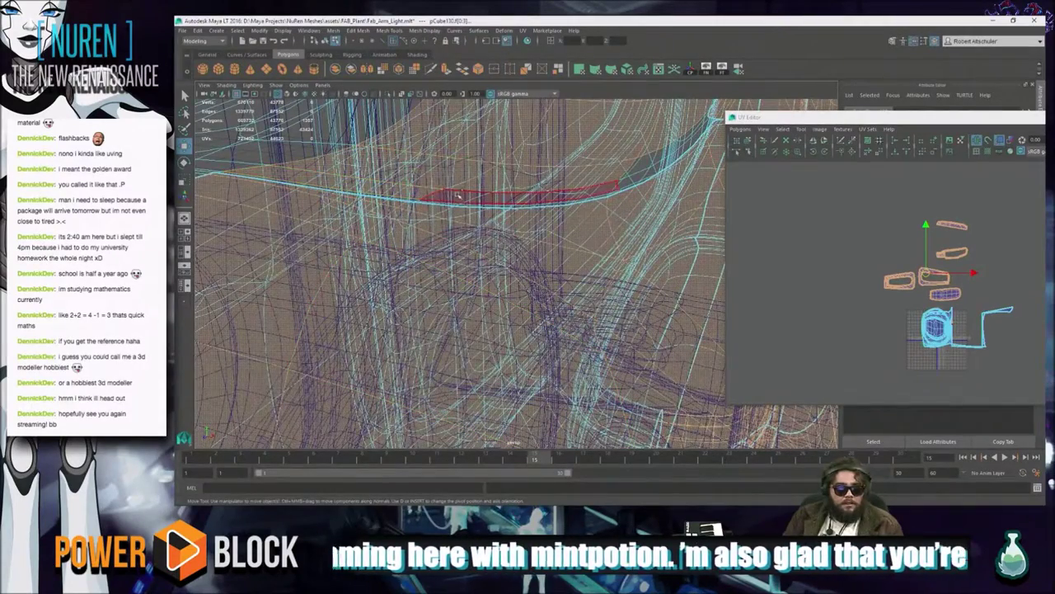
scroll(481, 203, "up", 3)
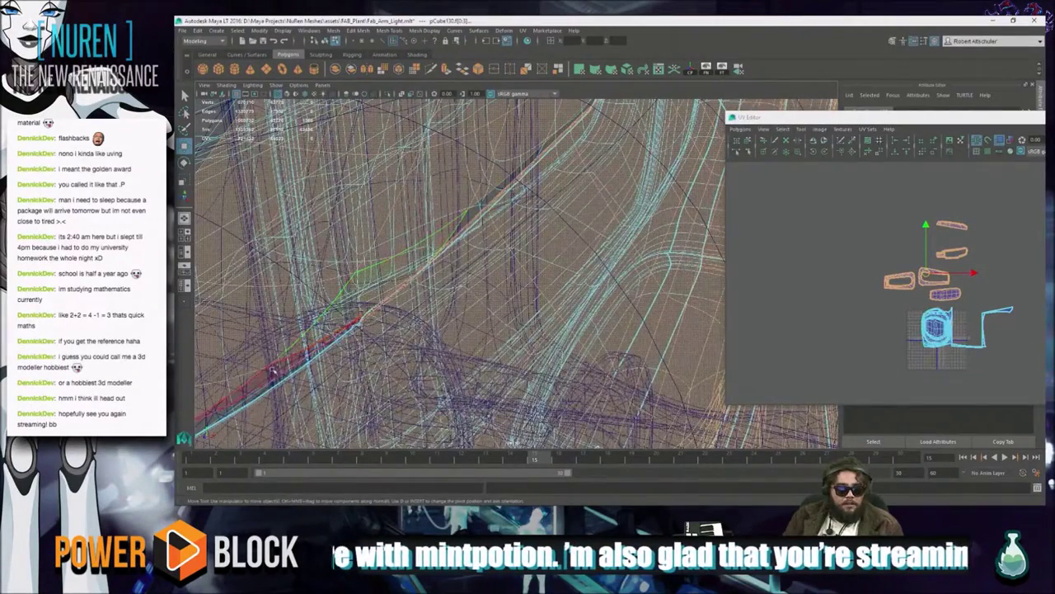
scroll(511, 195, "up", 3)
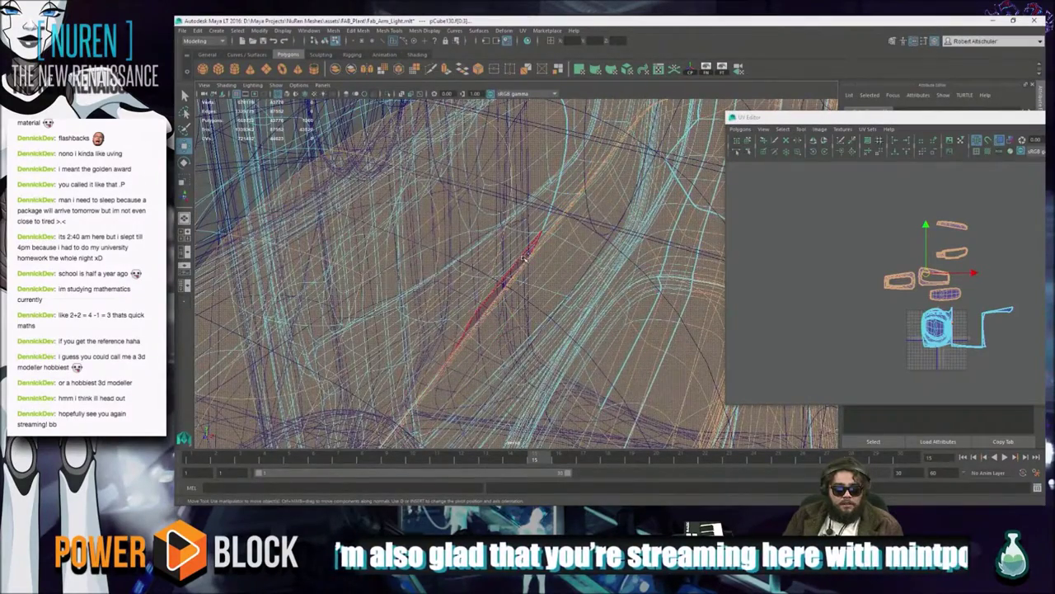
scroll(501, 262, "up", 4)
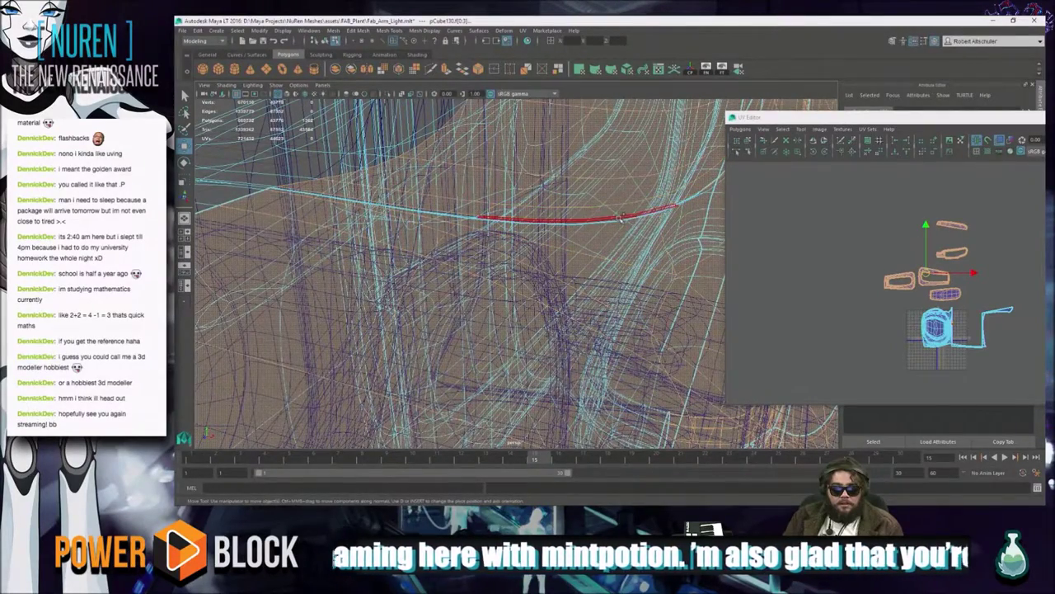
scroll(617, 222, "up", 5)
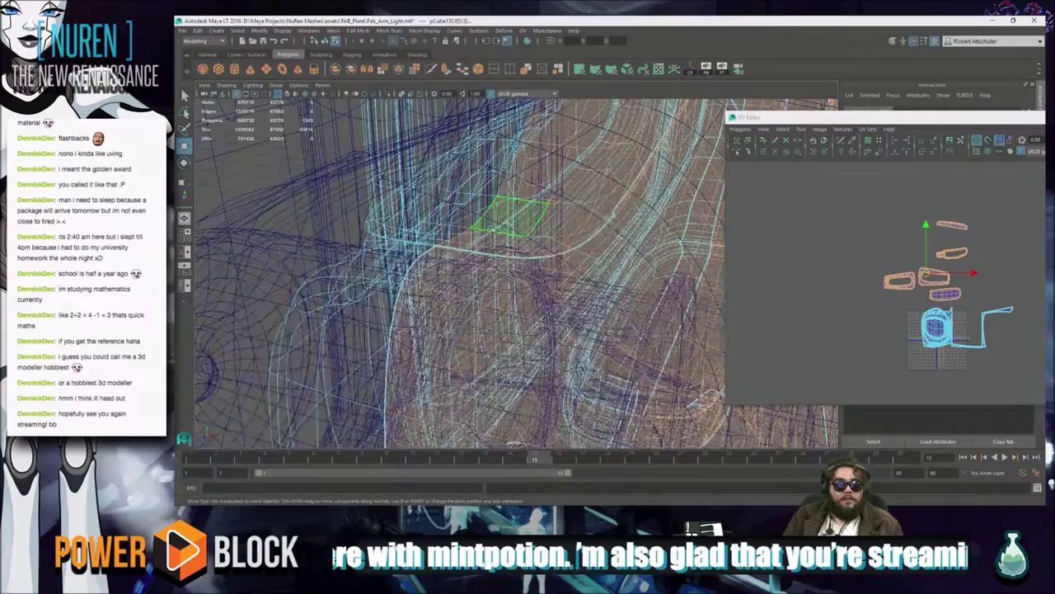
scroll(431, 236, "down", 5)
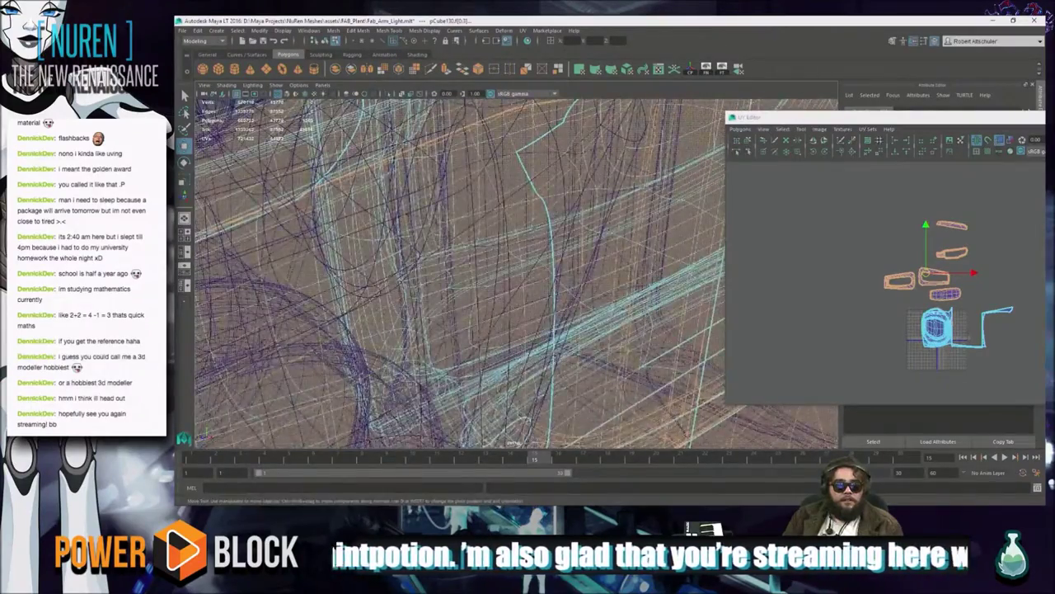
left_click_drag(544, 302, 395, 287, "alt")
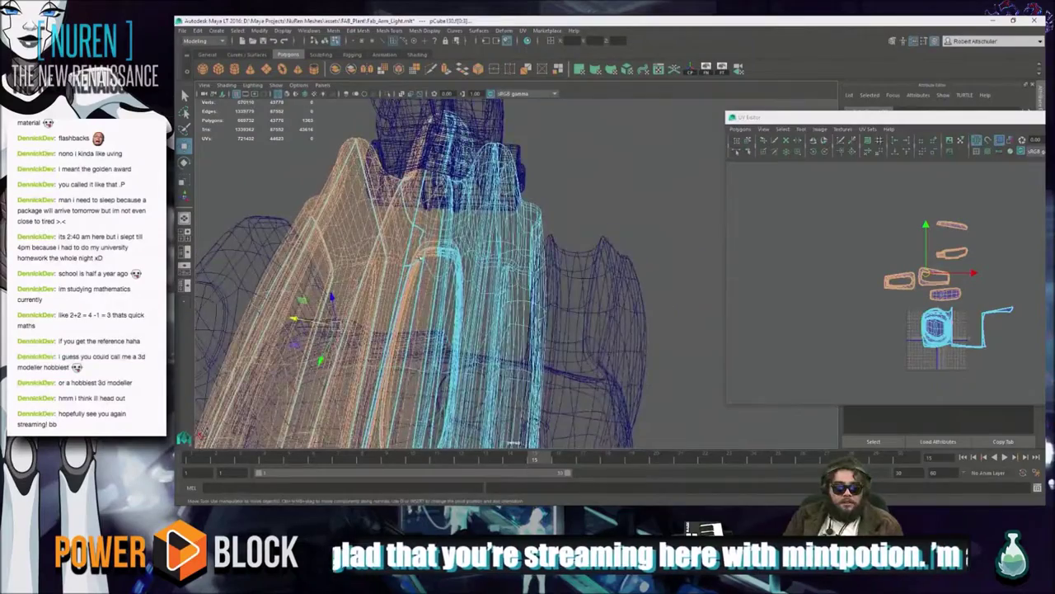
left_click_drag(454, 270, 645, 354, "alt")
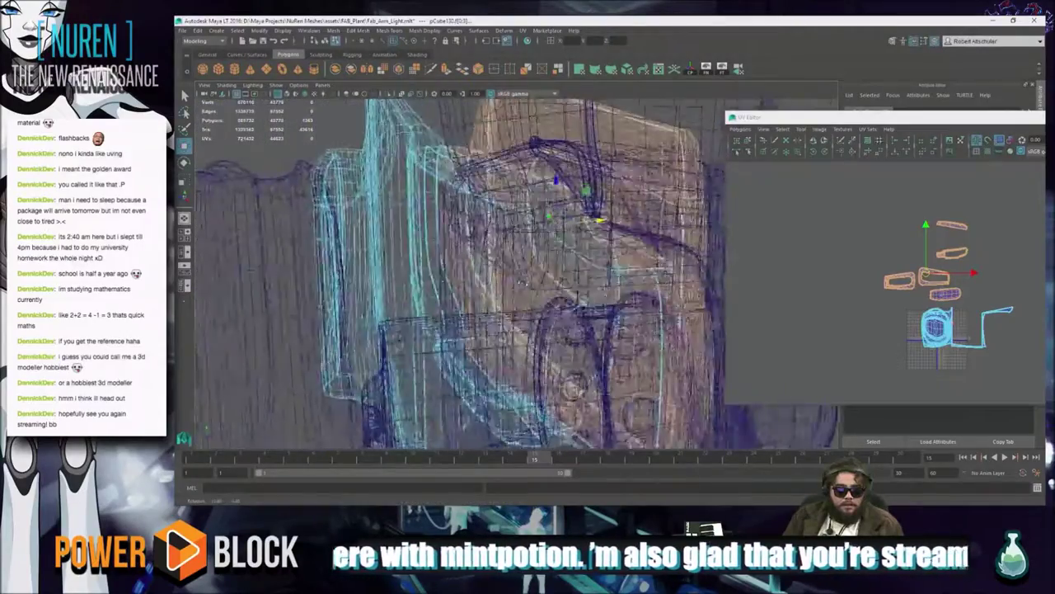
left_click_drag(628, 233, 546, 301, "alt")
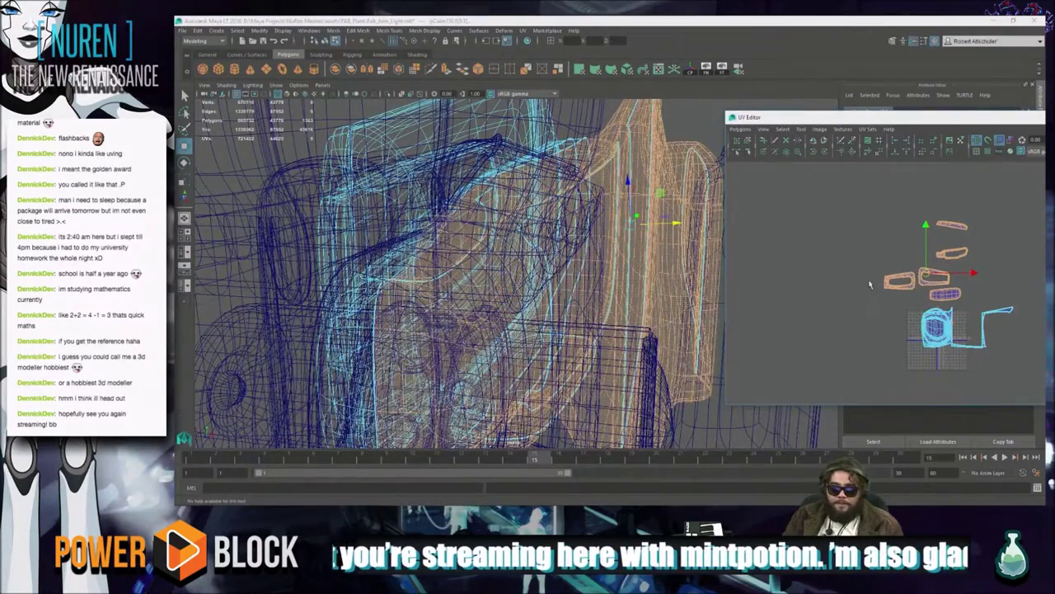
- Select only the top UV shell's part, apply a planar UV projection, then clear the selection
left_click(940, 228, "ctrl")
scroll(944, 270, "up", 3)
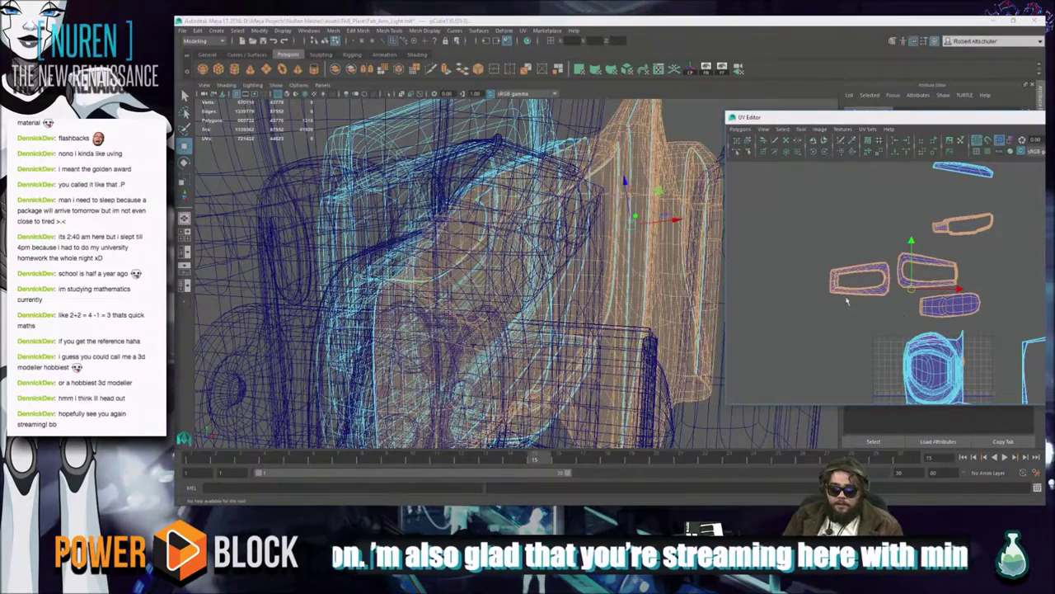
left_click(963, 222)
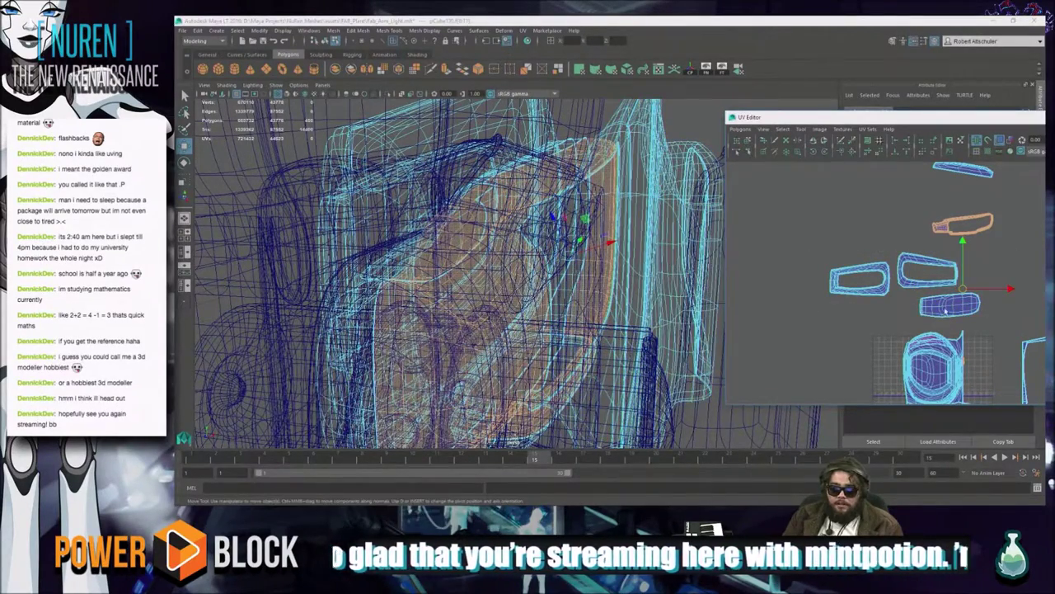
mouse_move(681, 284)
left_mouse_down("alt")
mouse_move(744, 321)
mouse_move(754, 387)
mouse_move(734, 429)
mouse_move(556, 362)
left_mouse_up("alt")
left_click_drag(580, 299, 583, 285, "alt")
left_click(740, 69)
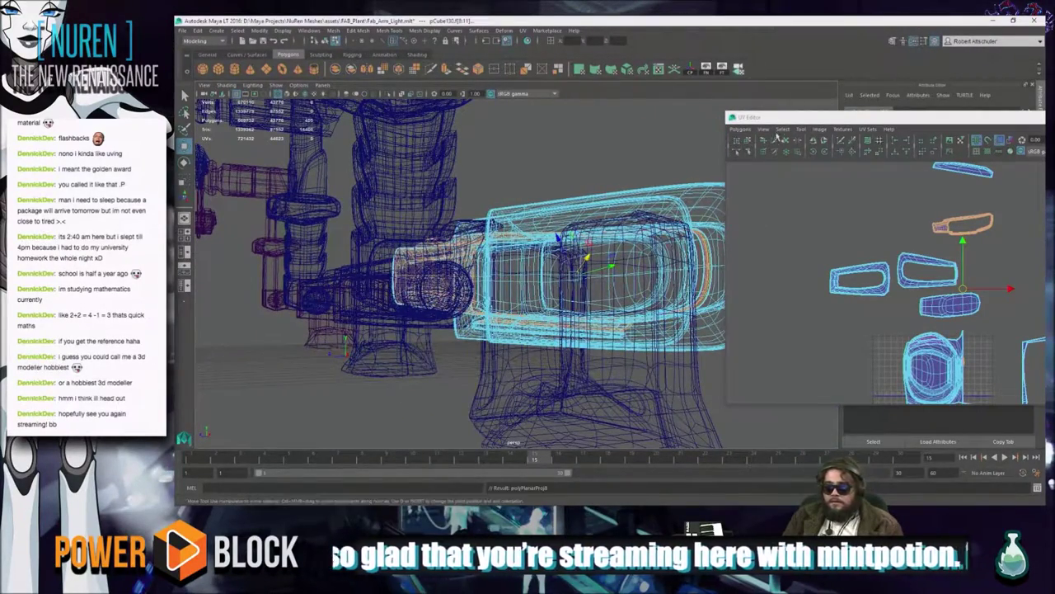
left_click_drag(544, 195, 483, 362, "alt")
left_click(442, 365)
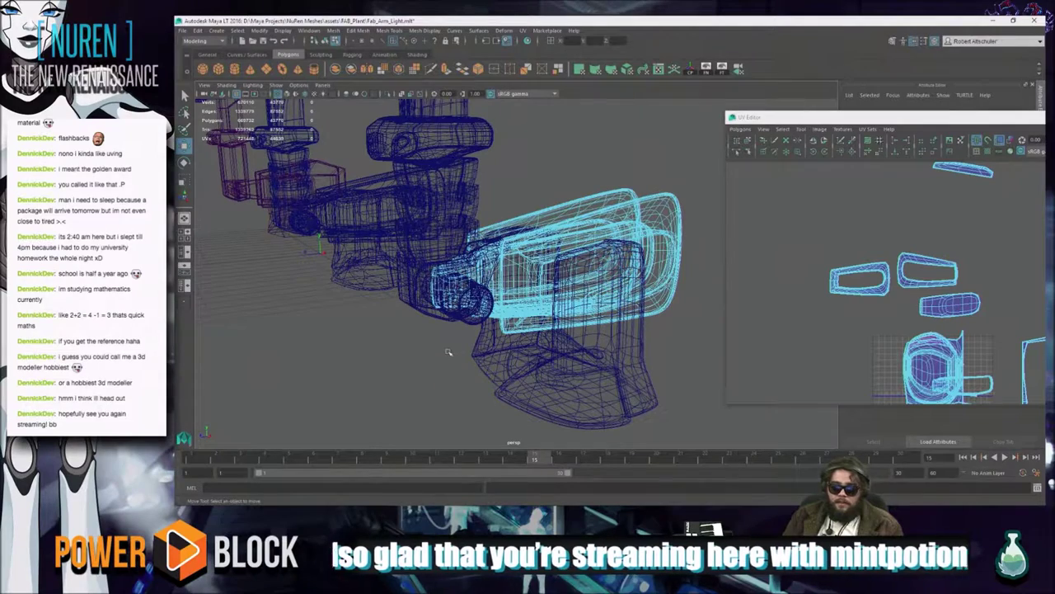
- Check the gold arm in Unreal, then return to Maya and select pCube130
key("alt+Tab")
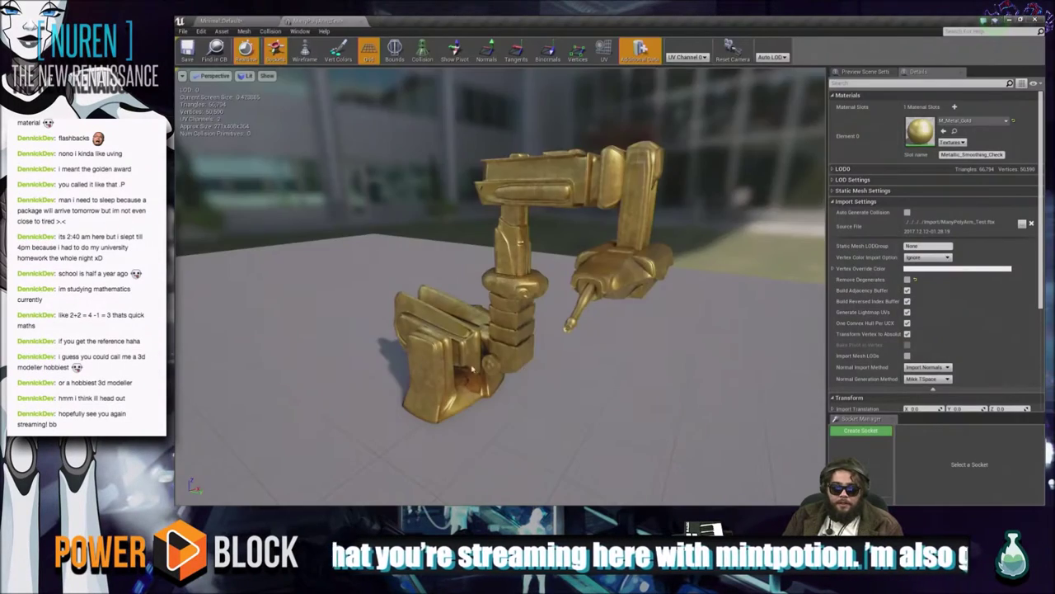
left_click_drag(584, 306, 487, 272)
left_click_drag(528, 329, 492, 334)
scroll(495, 329, "up", 3)
key("alt+Tab")
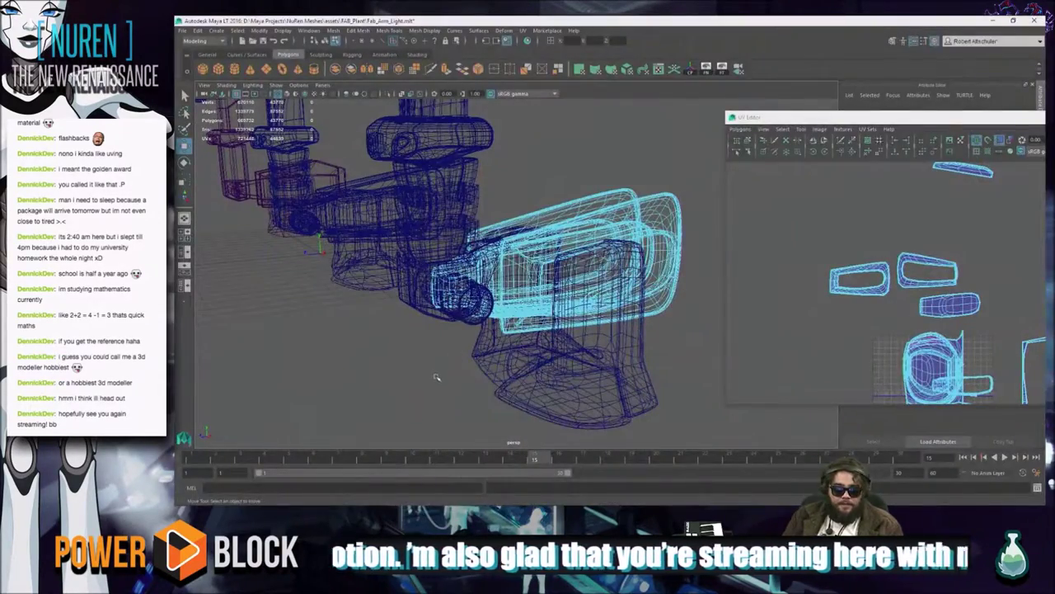
left_click_drag(627, 324, 681, 262, "alt")
right_click_drag(681, 263, 710, 220)
left_click(687, 270)
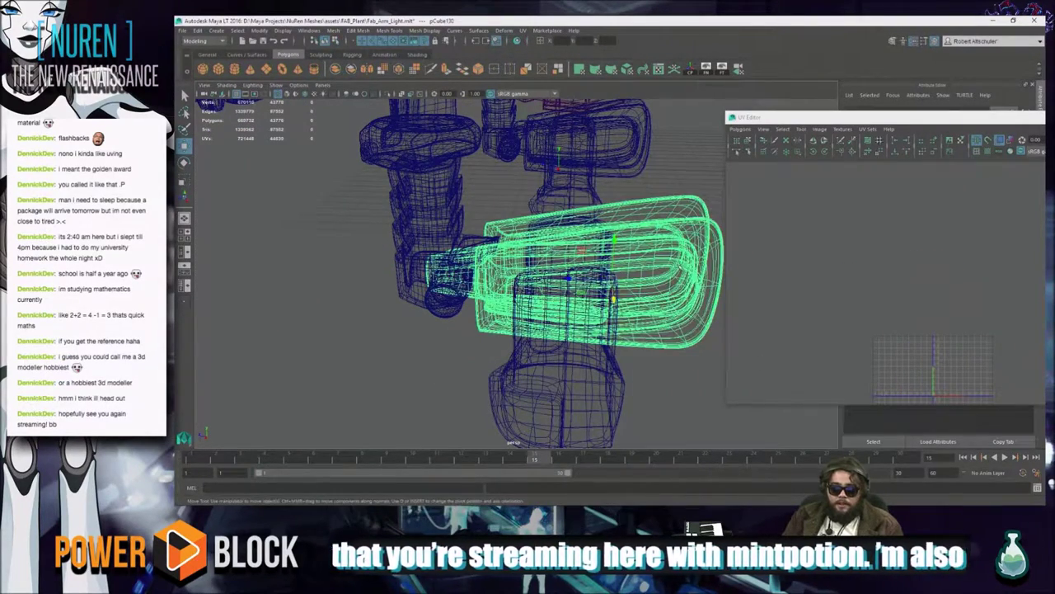
- In shaded mode, convert the UVs to shells and drag five shells into a tight cluster
key("5")
mouse_move(676, 254)
left_mouse_down("alt")
mouse_move(511, 257)
mouse_move(627, 262)
left_mouse_up("alt")
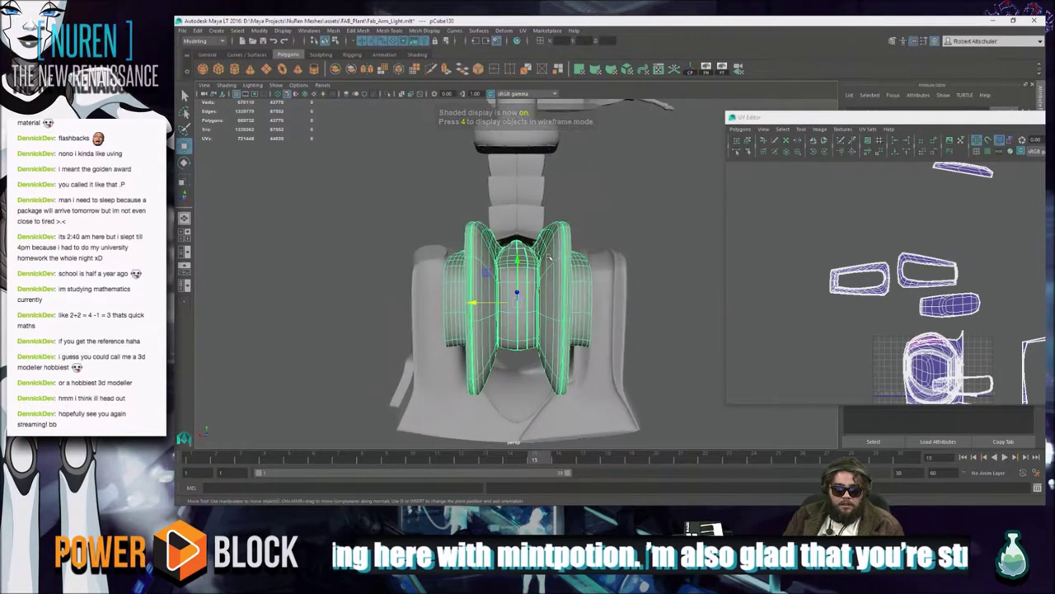
scroll(760, 274, "down", 2)
right_click_drag(981, 342, 1004, 315)
middle_click_drag(1001, 276, 1012, 157)
middle_click_drag(941, 237, 894, 241)
left_click(956, 205)
middle_click_drag(970, 246, 949, 295)
left_click(948, 297)
middle_click_drag(904, 268, 857, 202)
- Select all five clustered shells, convert the selection to faces, then clear it
left_click_drag(795, 190, 987, 310)
left_click_drag(660, 272, 751, 253, "alt")
right_click_drag(791, 262, 747, 288, "ctrl")
left_click_drag(561, 293, 448, 301, "alt")
left_click_drag(442, 189, 689, 451)
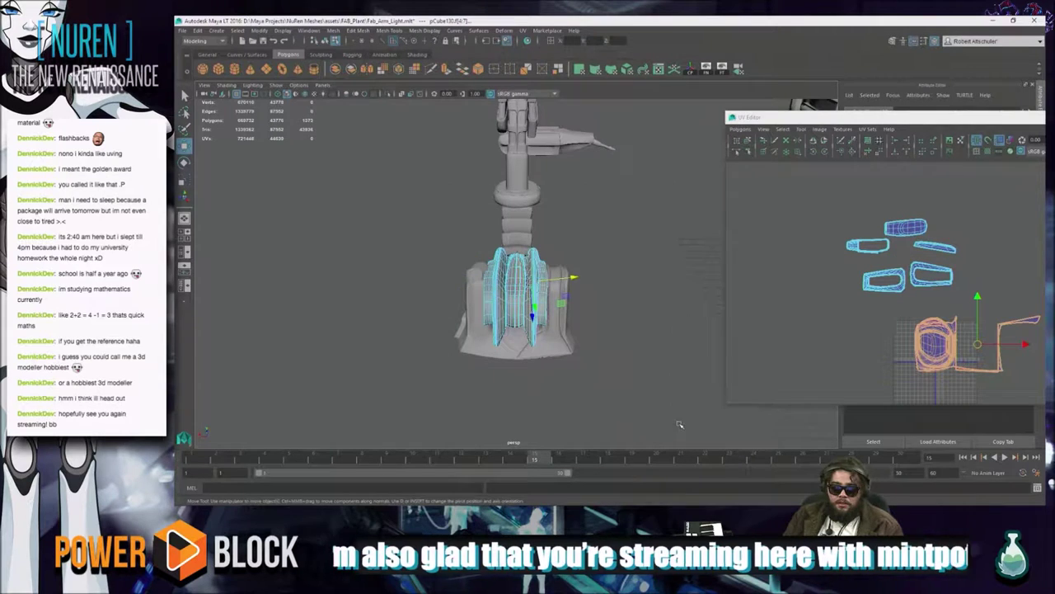
left_click(682, 422)
left_click_drag(670, 394, 670, 317, "alt")
right_click_drag(670, 318, 778, 393, "alt")
scroll(483, 279, "up", 10)
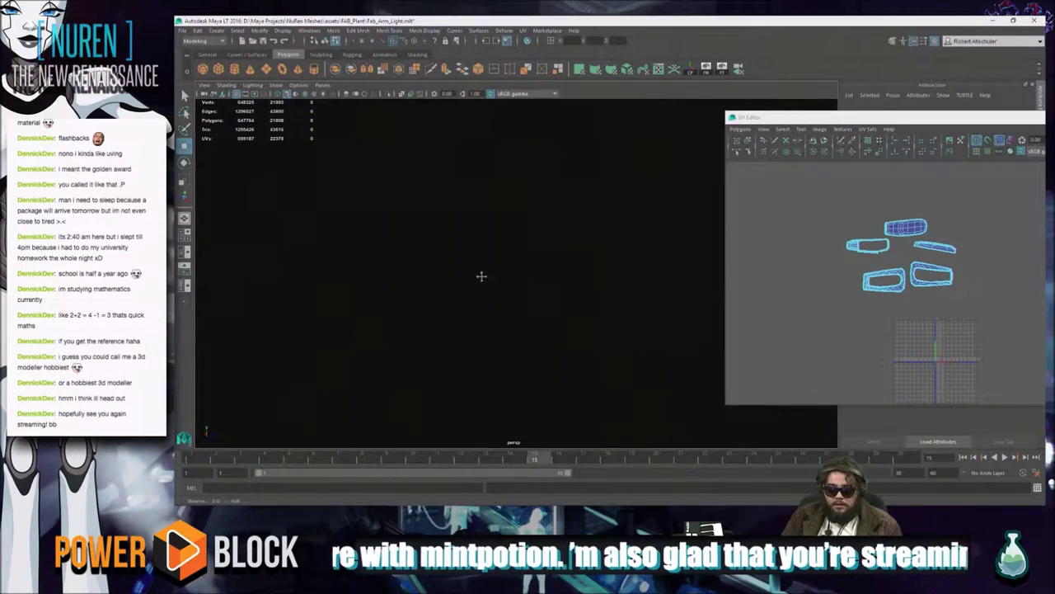
- Select the five grouped shells and run Layout UVs to pack them into the 0–1 tile
scroll(544, 295, "down", 5)
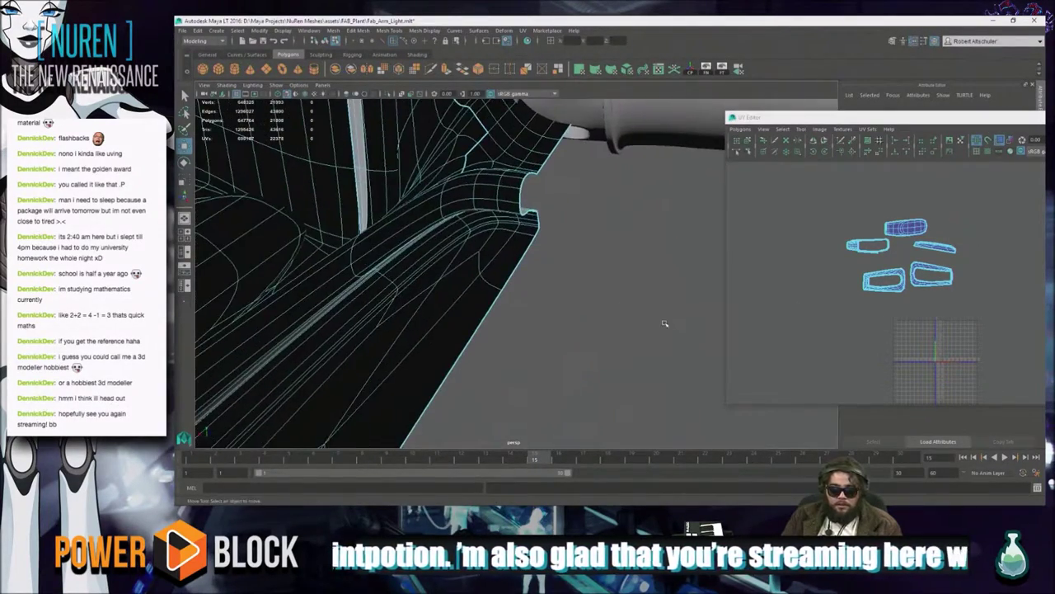
left_click_drag(666, 406, 609, 212, "alt")
scroll(615, 293, "up", 3)
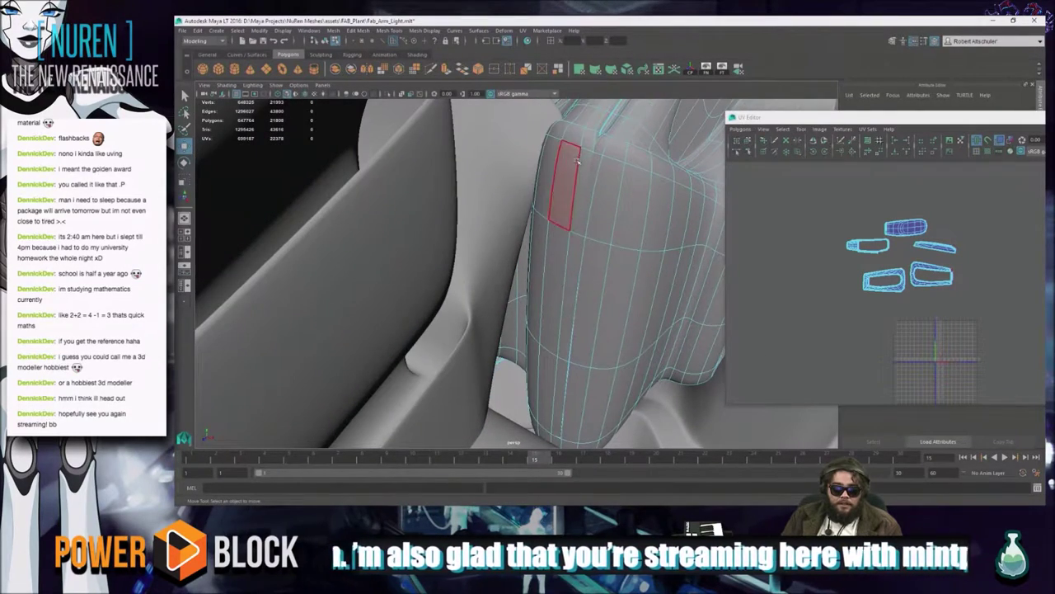
left_click_drag(577, 367, 452, 364, "alt")
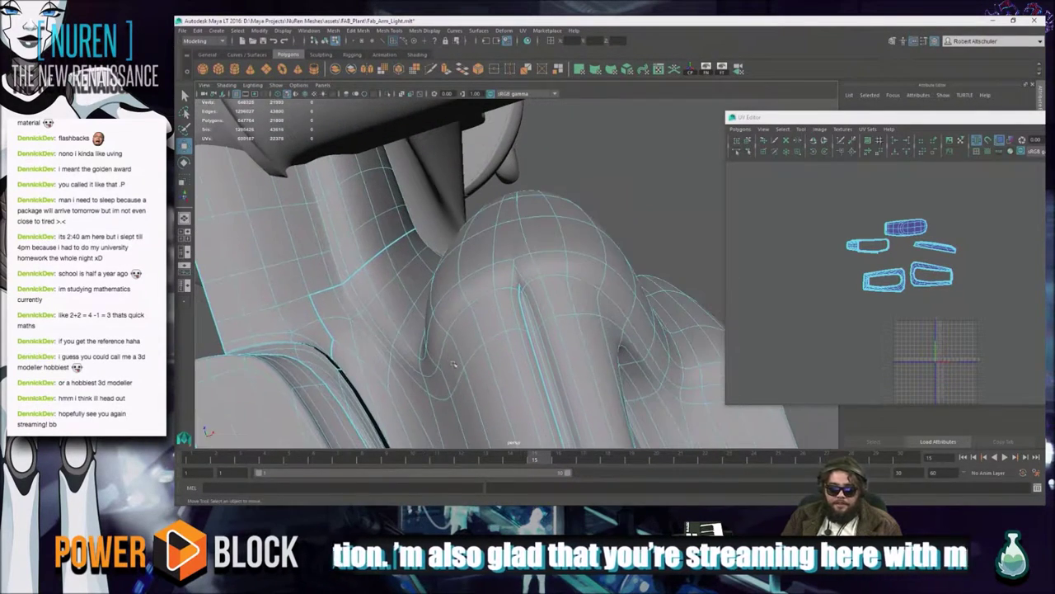
left_click_drag(518, 272, 571, 333, "alt")
left_click_drag(857, 199, 1011, 351)
right_click_drag(992, 295, 915, 328, "shift")
right_click_drag(966, 285, 971, 288, "shift")
- Return to Object Mode and select the hand-guard disc mesh
left_click_drag(721, 309, 587, 318, "alt")
right_click_drag(445, 186, 487, 168)
mouse_move(513, 209)
left_mouse_down("alt")
mouse_move(501, 202)
mouse_move(513, 227)
mouse_move(429, 223)
mouse_move(549, 205)
mouse_move(543, 175)
mouse_move(503, 202)
left_mouse_up("alt")
left_click(513, 228)
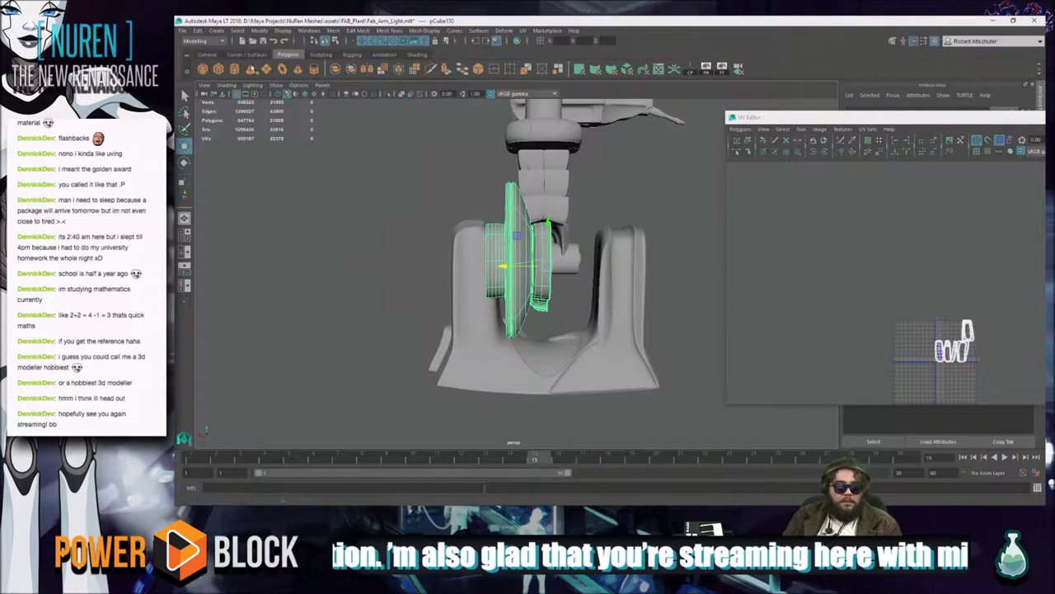
left_click(200, 32)
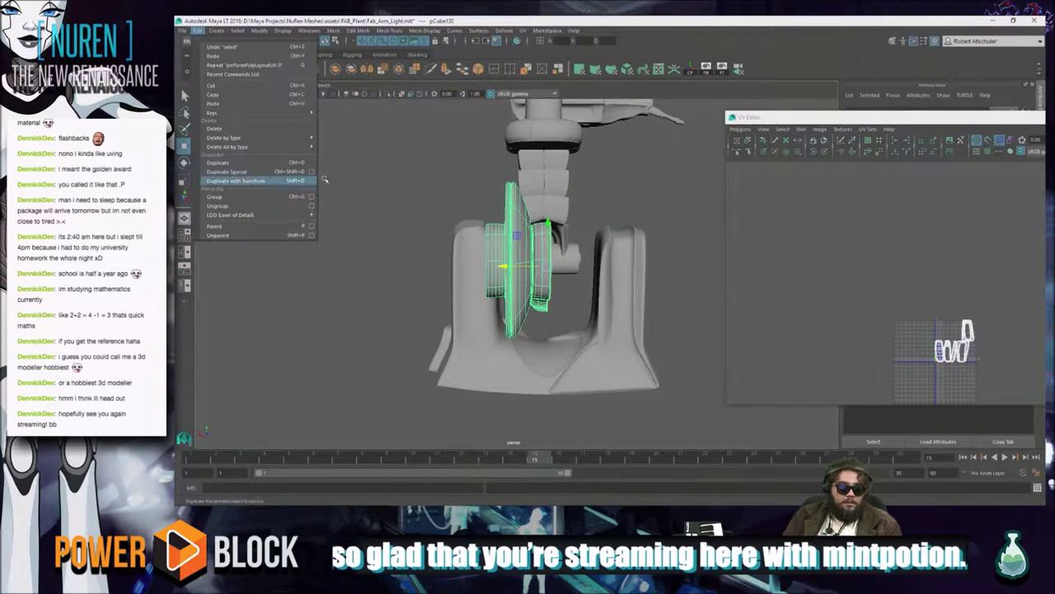
- Duplicate Special the disc as a Copy with Scale X -1, creating mirrored pCube138
left_click(312, 171)
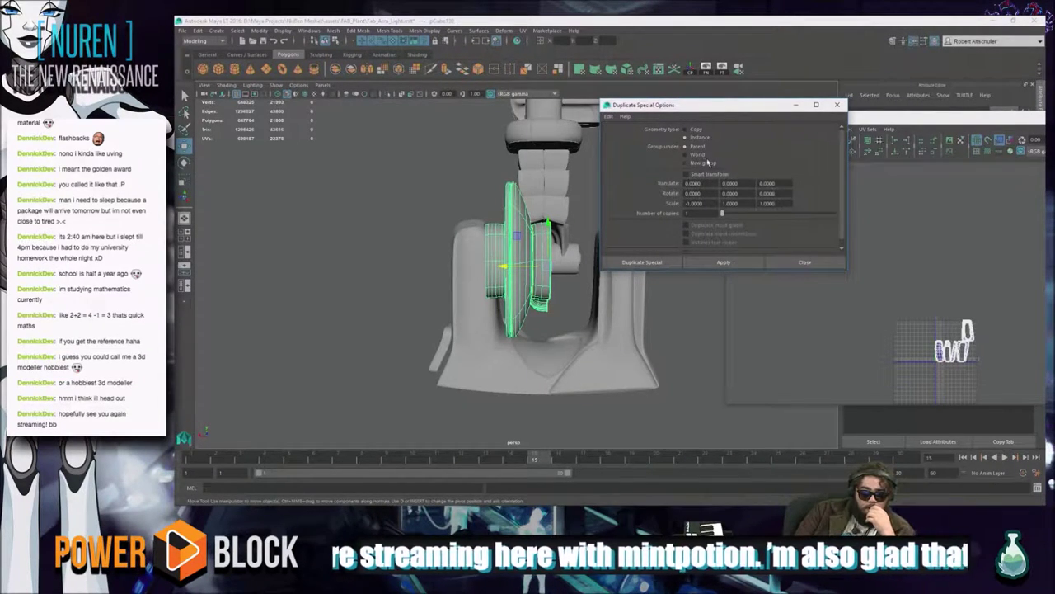
left_click(687, 129)
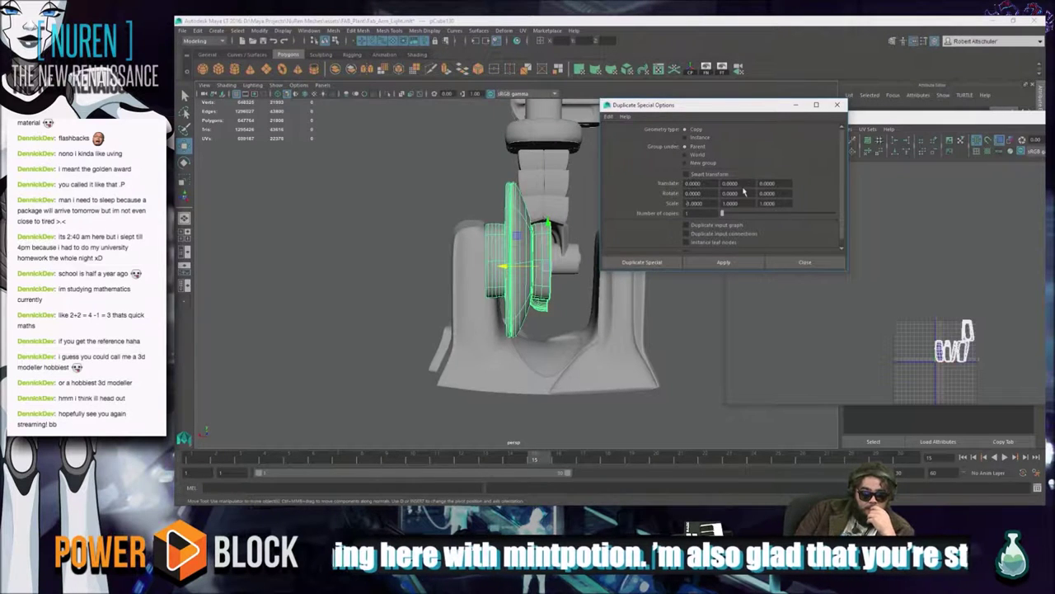
scroll(791, 214, "down", 1)
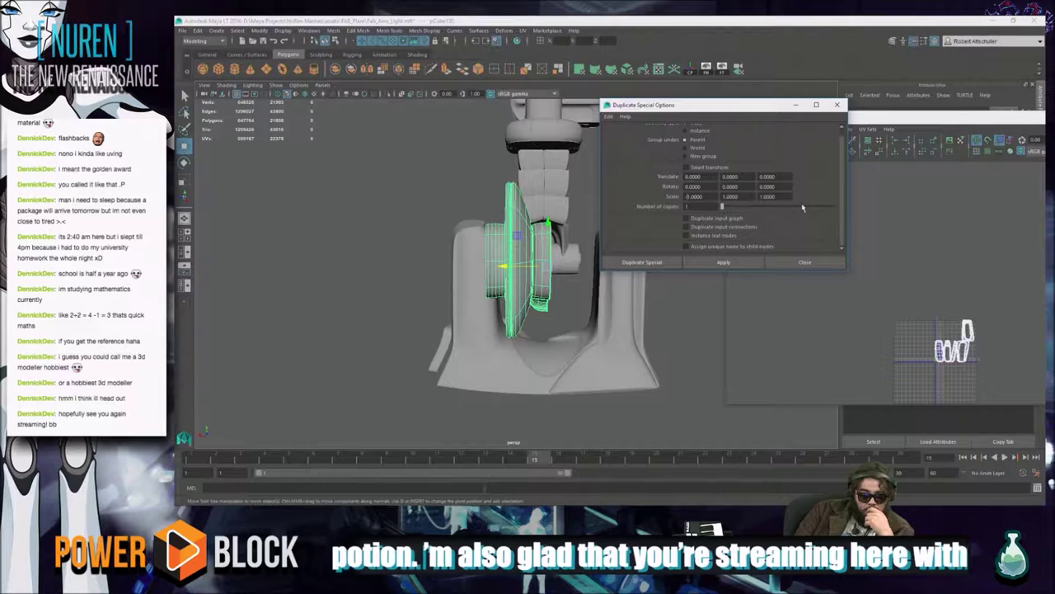
left_click(741, 264)
left_click(805, 262)
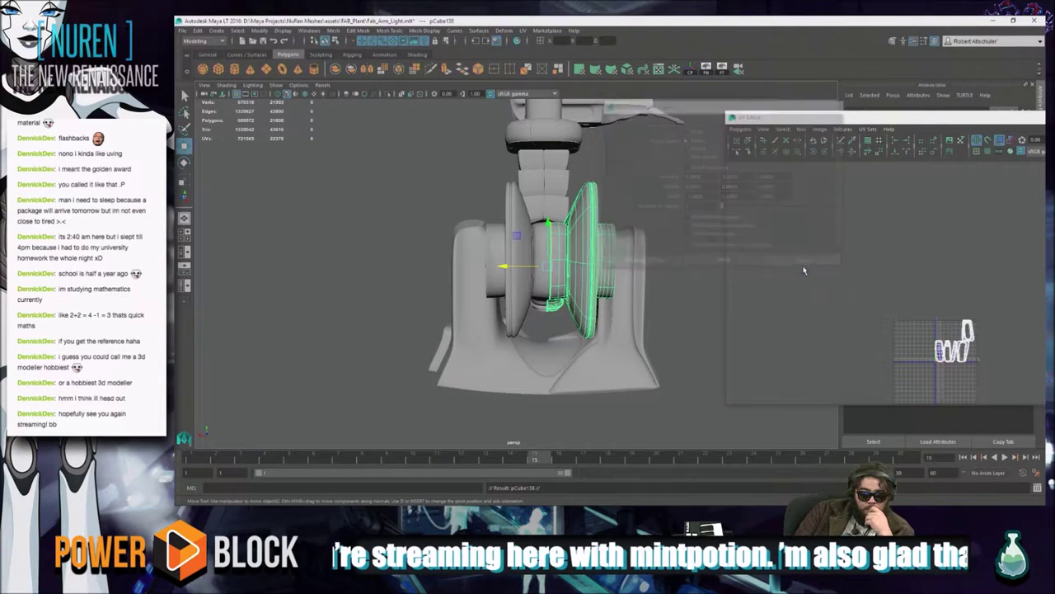
left_click(705, 266)
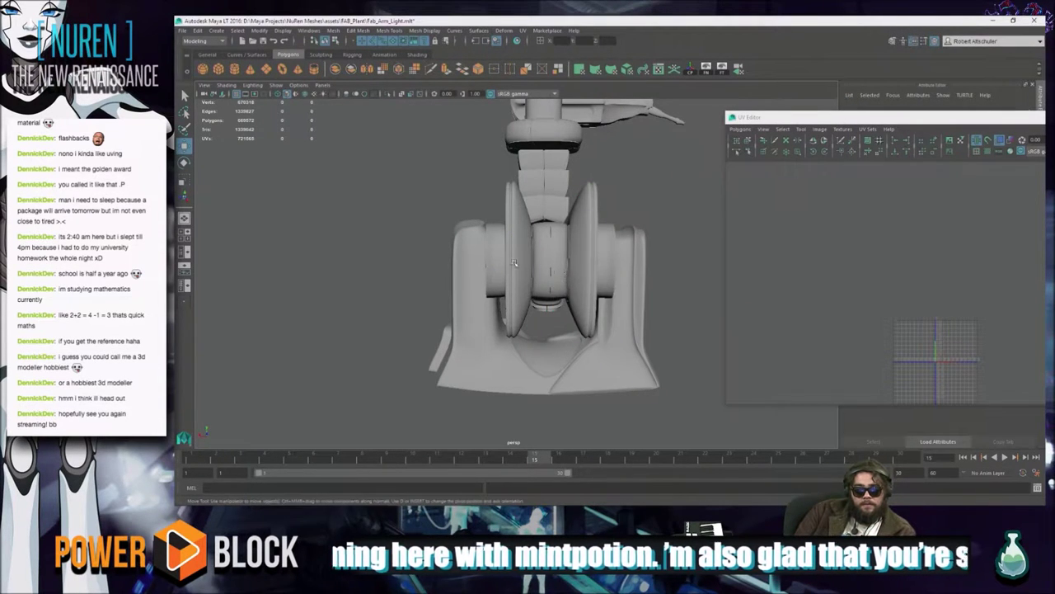
- Combine the middle piece and both discs into a single mesh
left_click(566, 280)
left_click(506, 262, "shift")
left_click_drag(534, 258, 522, 283, "alt")
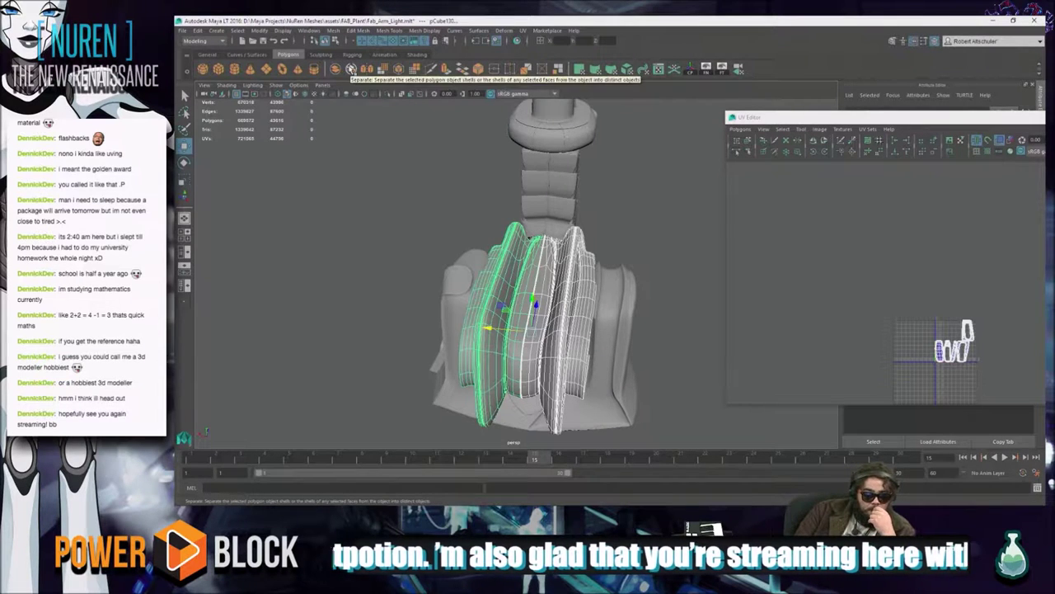
left_click(335, 70)
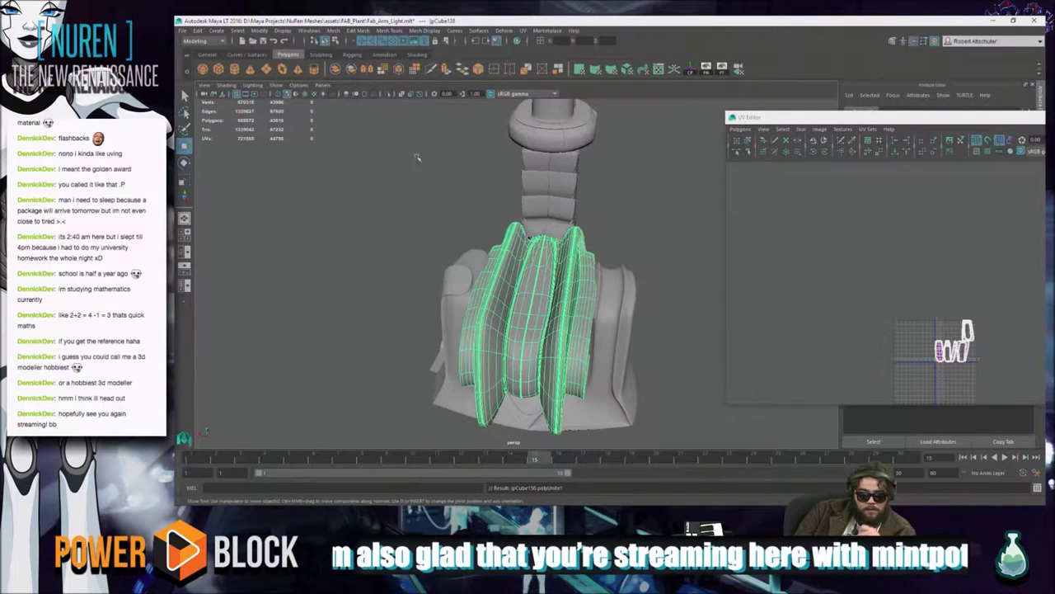
right_click_drag(451, 170, 510, 216, "alt")
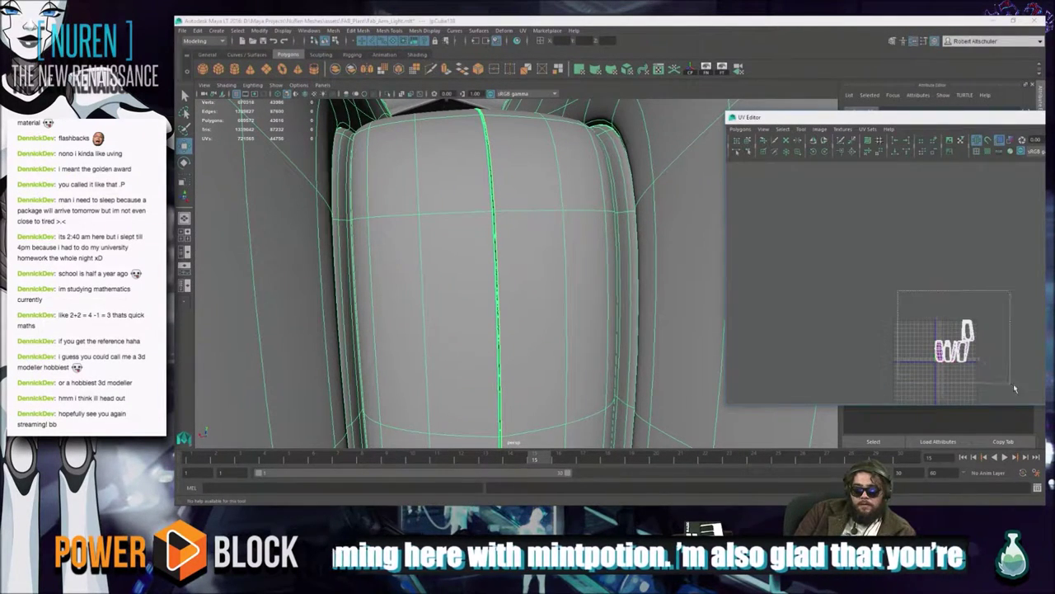
- Lay out the combined mesh's UVs in the 0-1 tile and show the checker texture
right_click_drag(985, 334, 986, 334)
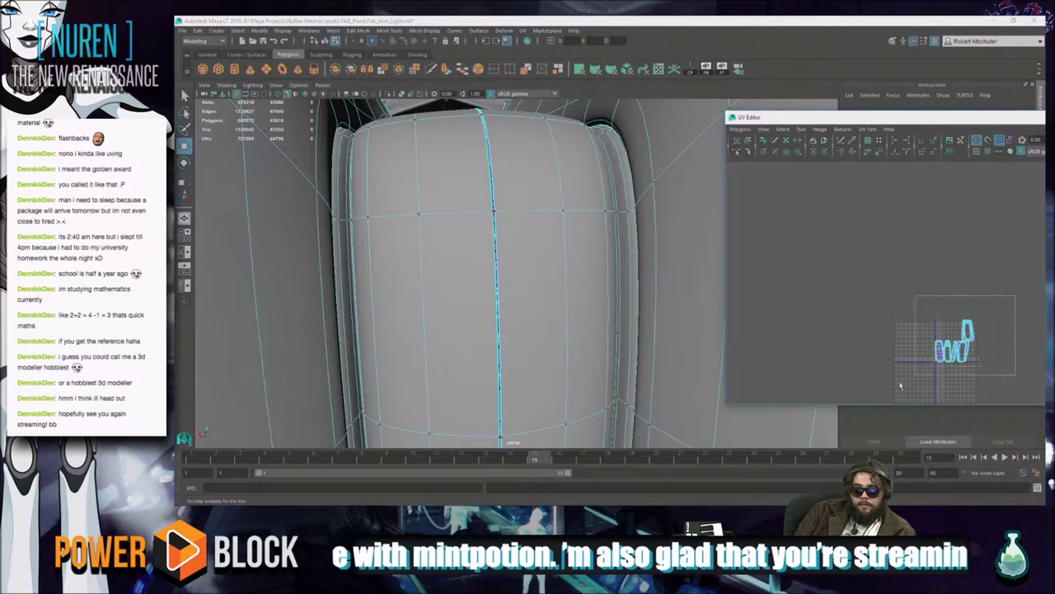
right_click(925, 300, "shift")
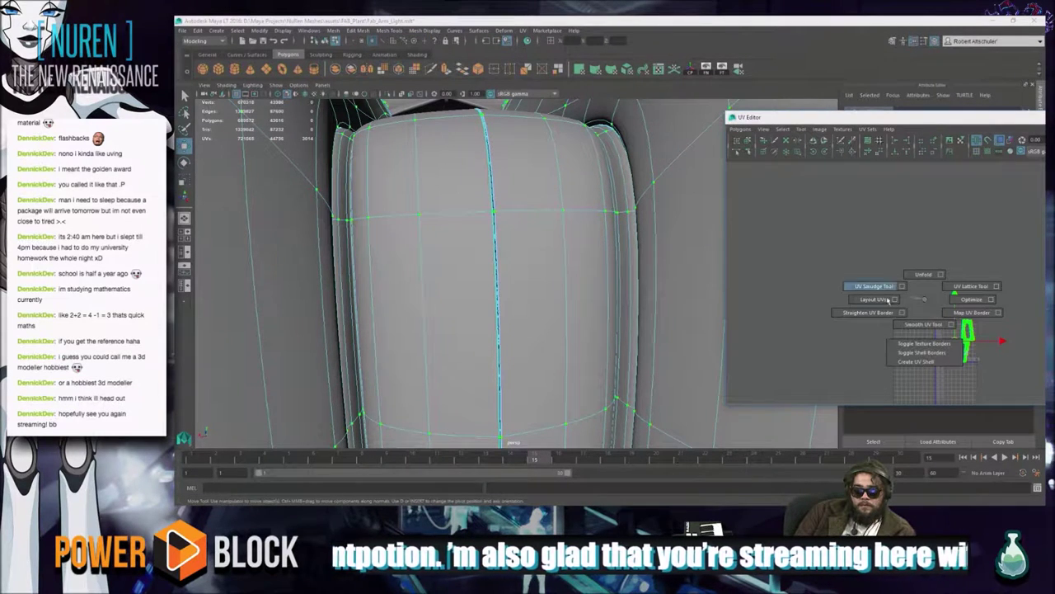
left_click(872, 299)
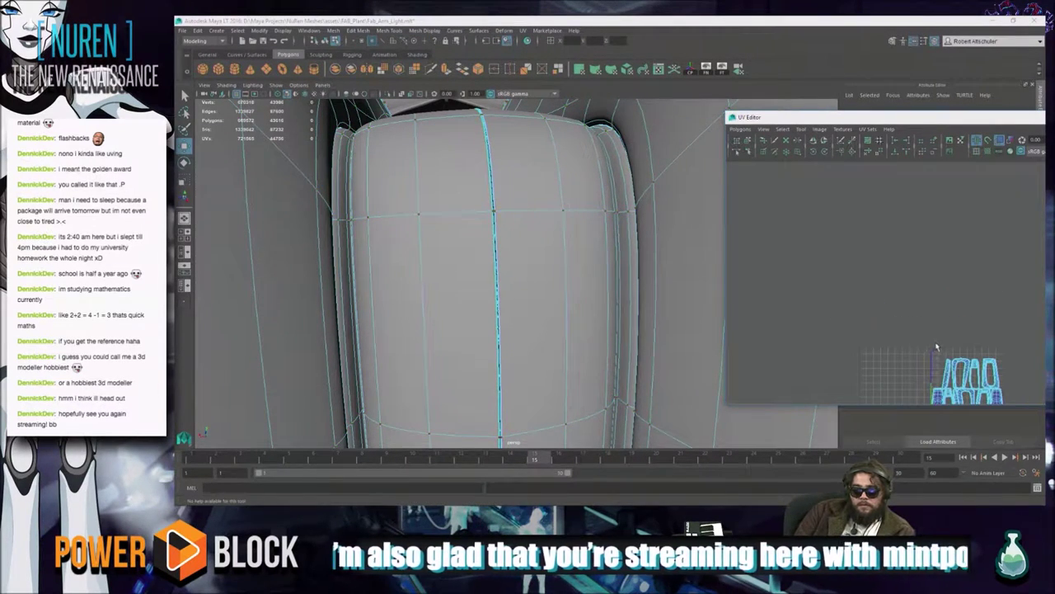
scroll(871, 234, "up", 2)
key("f")
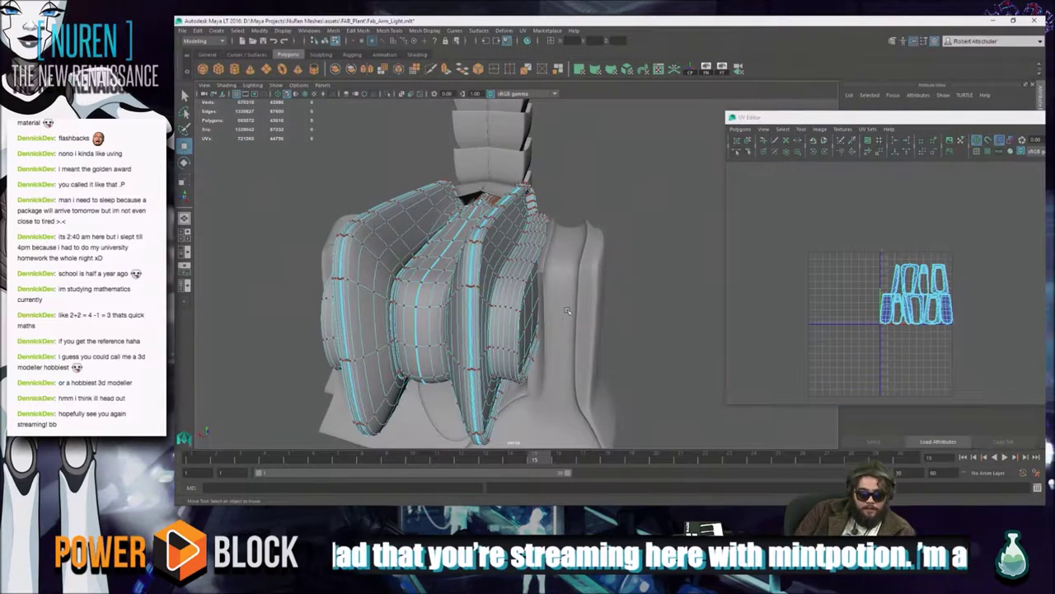
key("6")
left_click_drag(1014, 201, 826, 373)
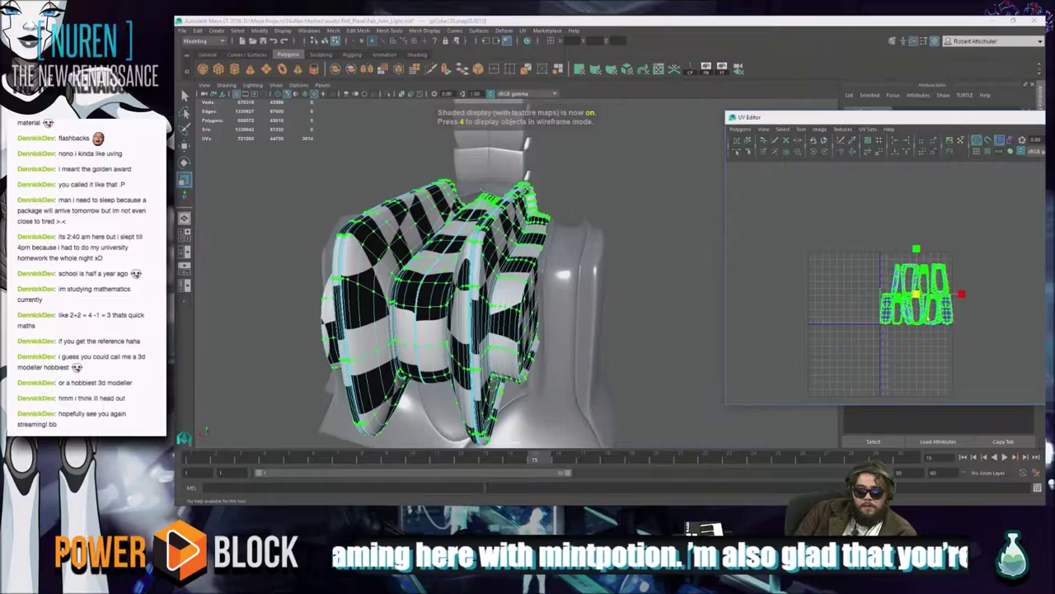
- Scale all of the combined mesh's UV shells up to fill the tile
key("r")
left_click_drag(577, 313, 589, 353, "alt")
scroll(651, 314, "up", 5)
scroll(650, 314, "down", 5)
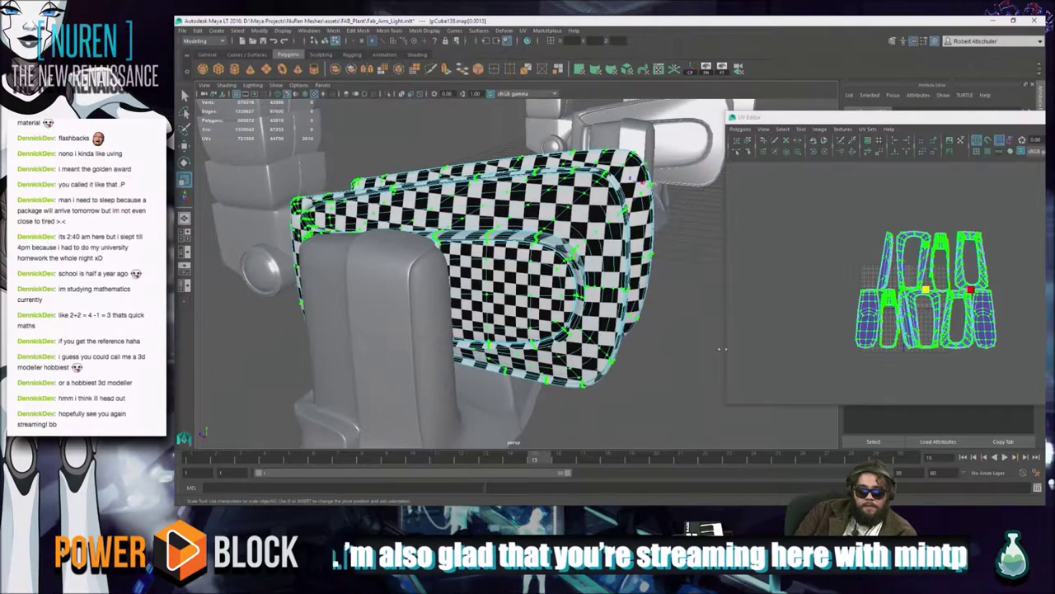
middle_click_drag(810, 348, 750, 343, "alt")
right_click_drag(835, 354, 839, 378, "shift")
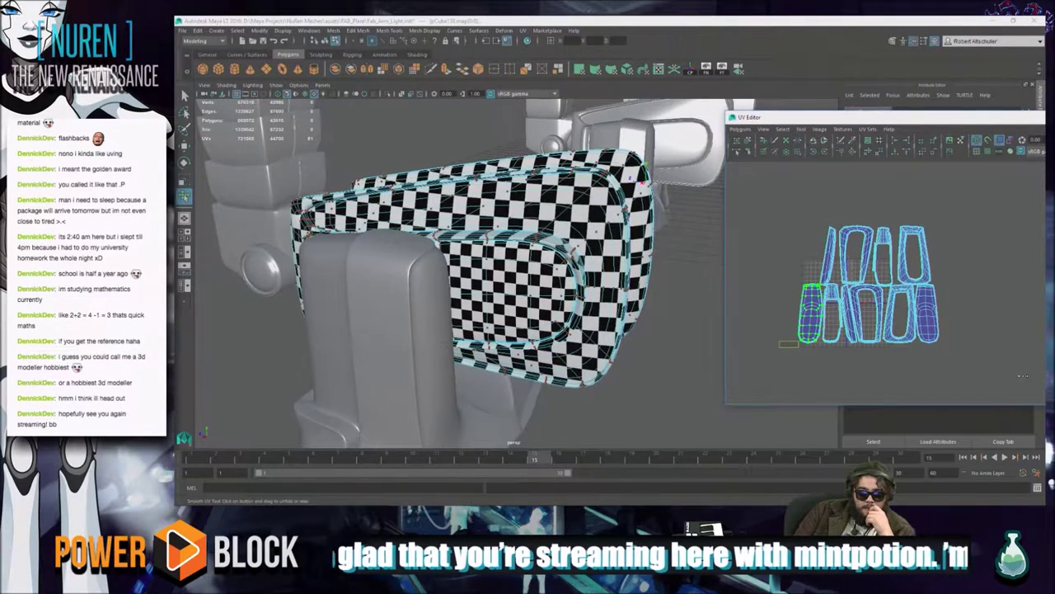
scroll(948, 376, "up", 2)
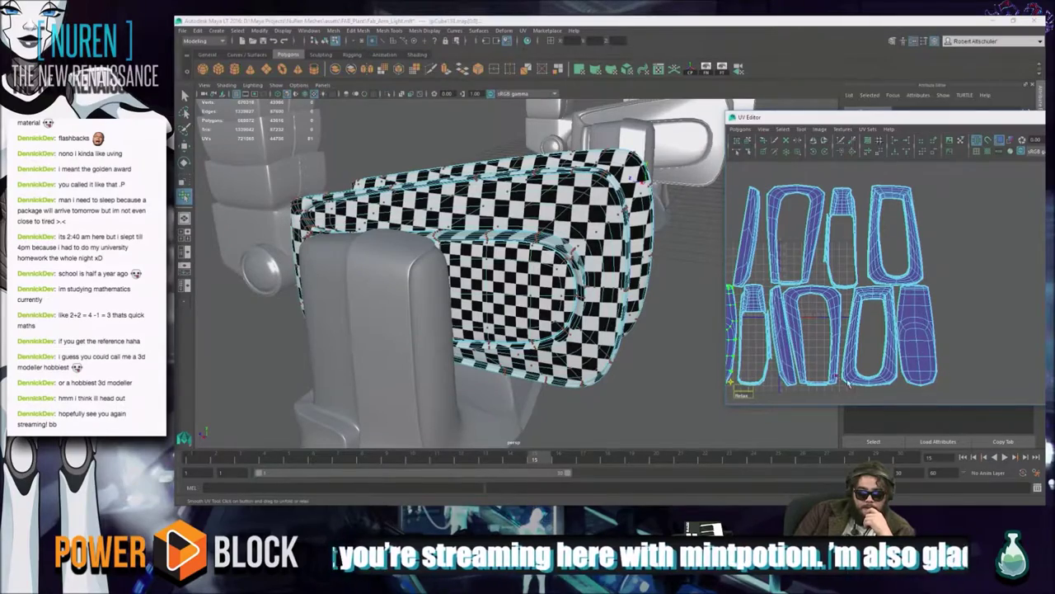
left_click_drag(666, 314, 627, 303, "alt")
scroll(778, 338, "up", 2)
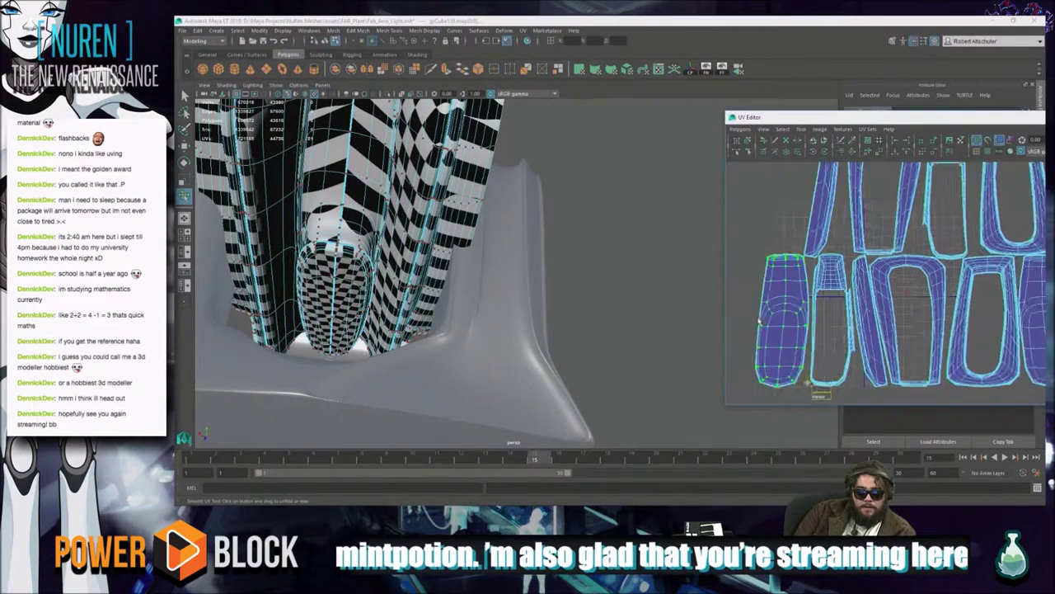
scroll(777, 338, "down", 2)
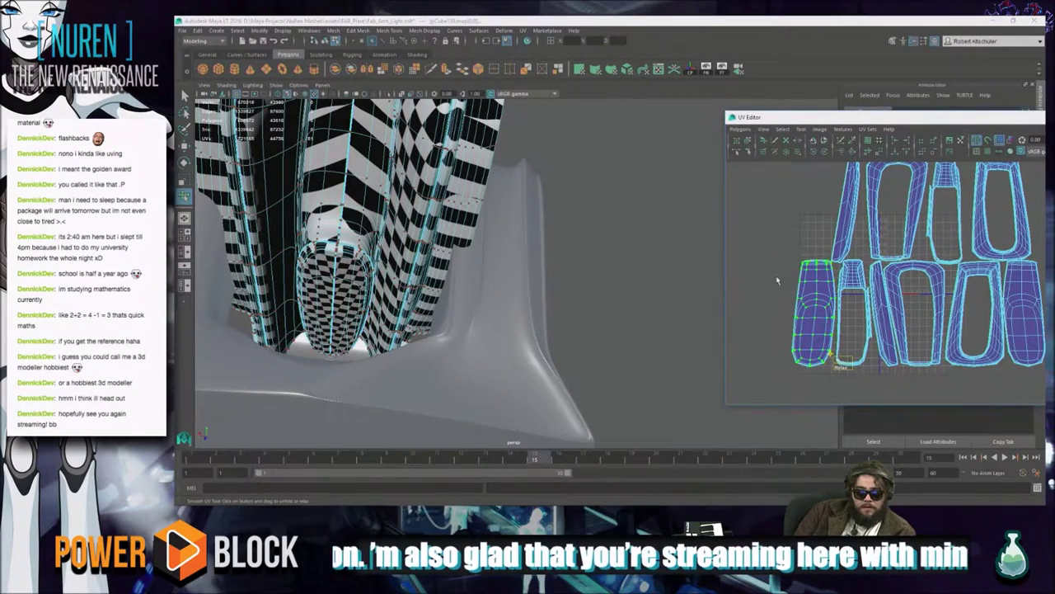
- Relax the narrow UV shells so the checker spreads evenly, then return to Object Mode
right_click_drag(796, 299, 830, 290, "ctrl")
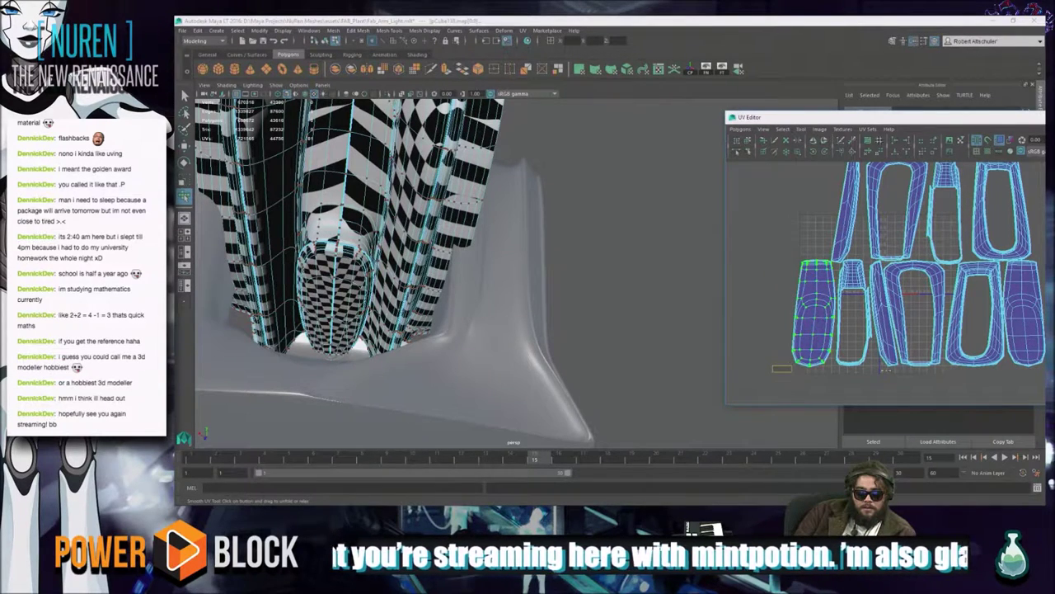
left_click(856, 346)
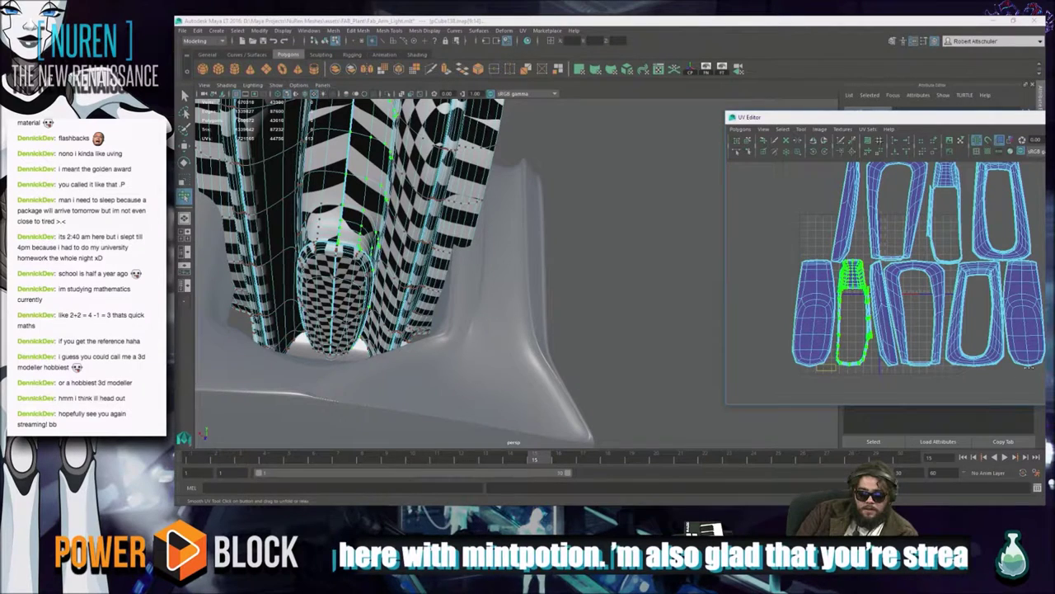
scroll(908, 338, "down", 2)
scroll(859, 261, "down", 1)
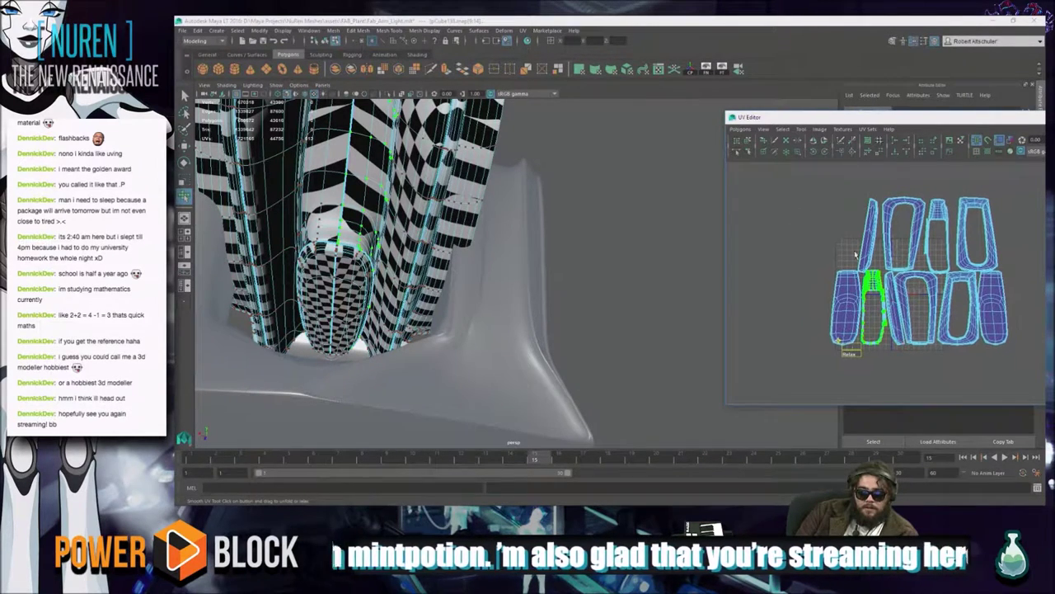
left_click(873, 247)
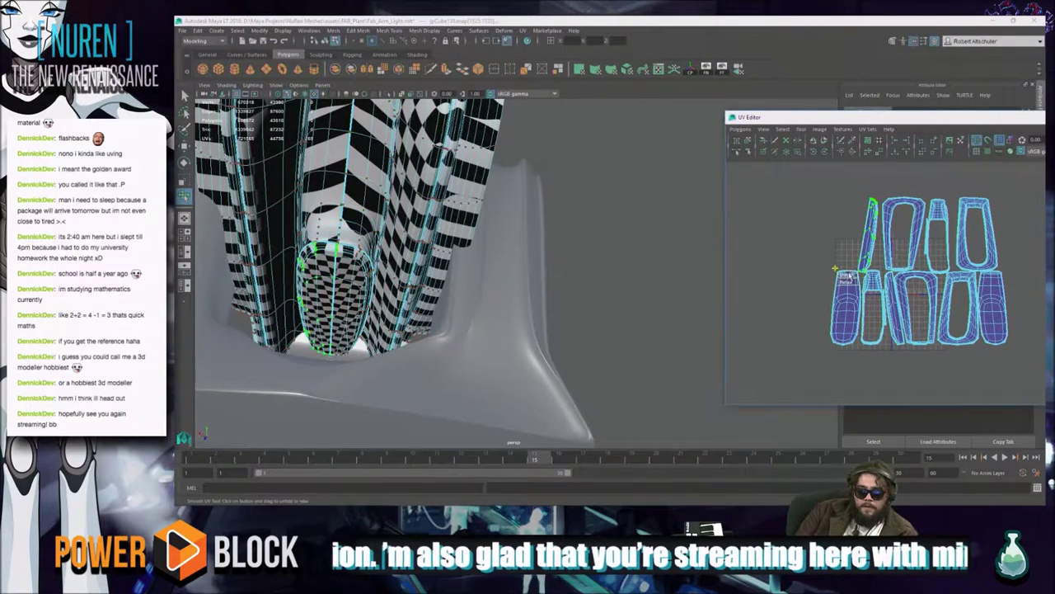
left_click_drag(502, 284, 577, 264, "alt")
right_click_drag(533, 336, 588, 255)
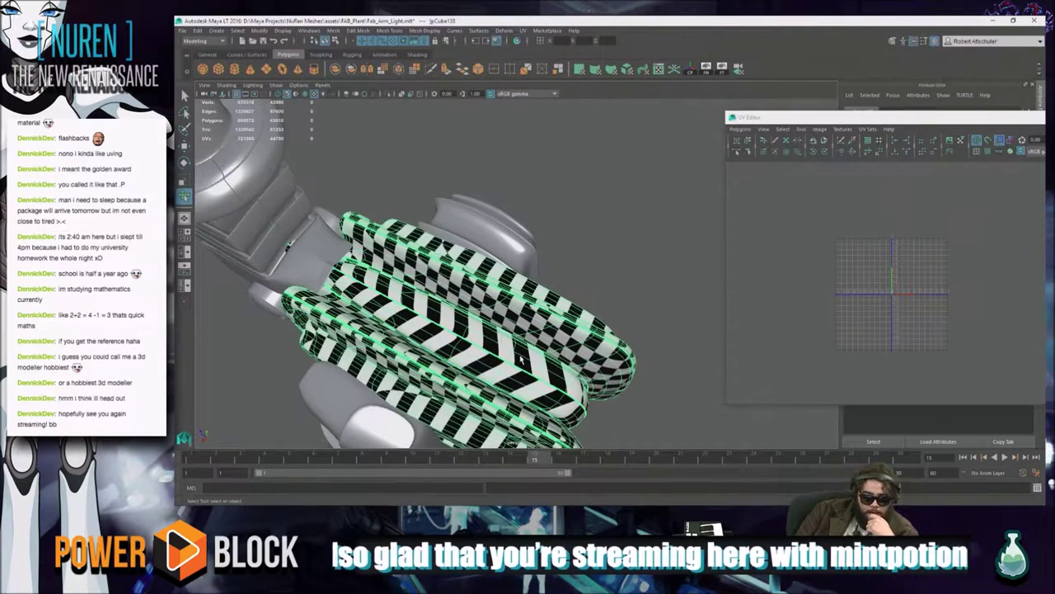
- Show the arm light's UV shells in the UV editor and inspect the model from several angles
scroll(528, 334, "down", 3)
scroll(507, 343, "up", 3)
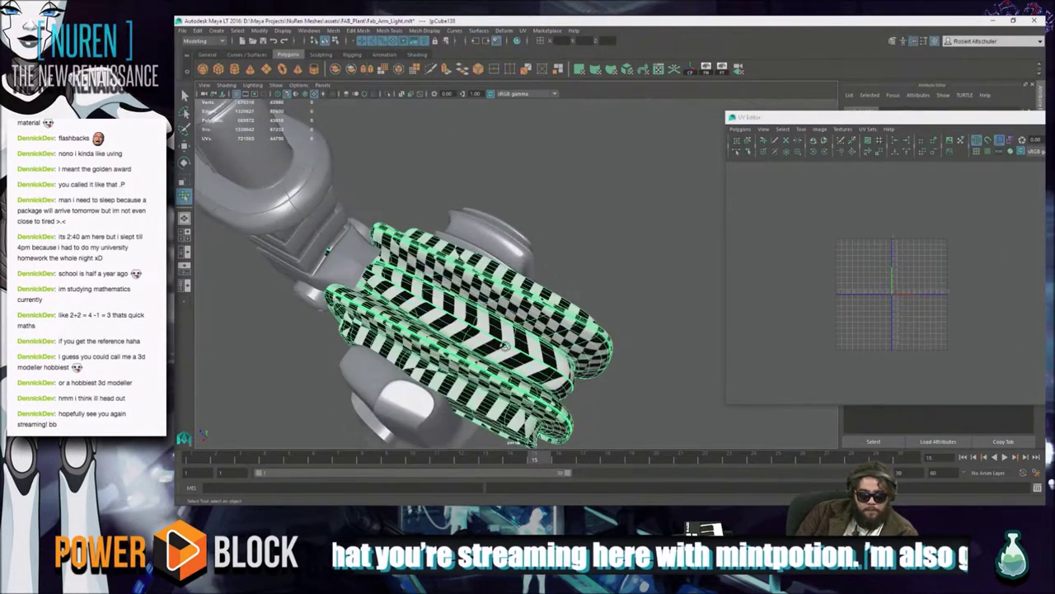
left_click_drag(506, 343, 511, 318, "alt")
left_click(526, 303)
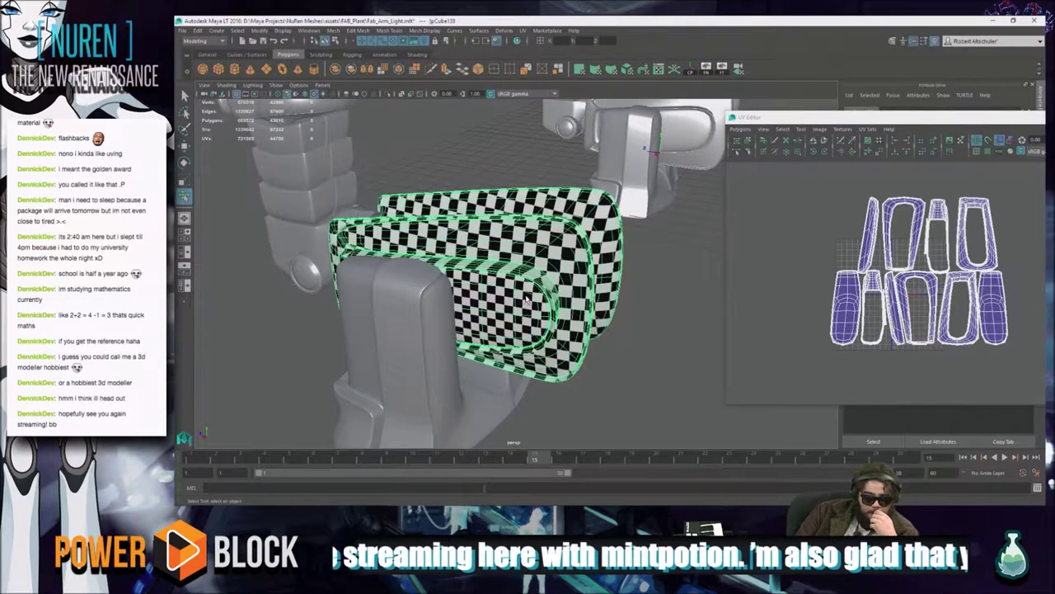
right_click_drag(534, 279, 559, 279)
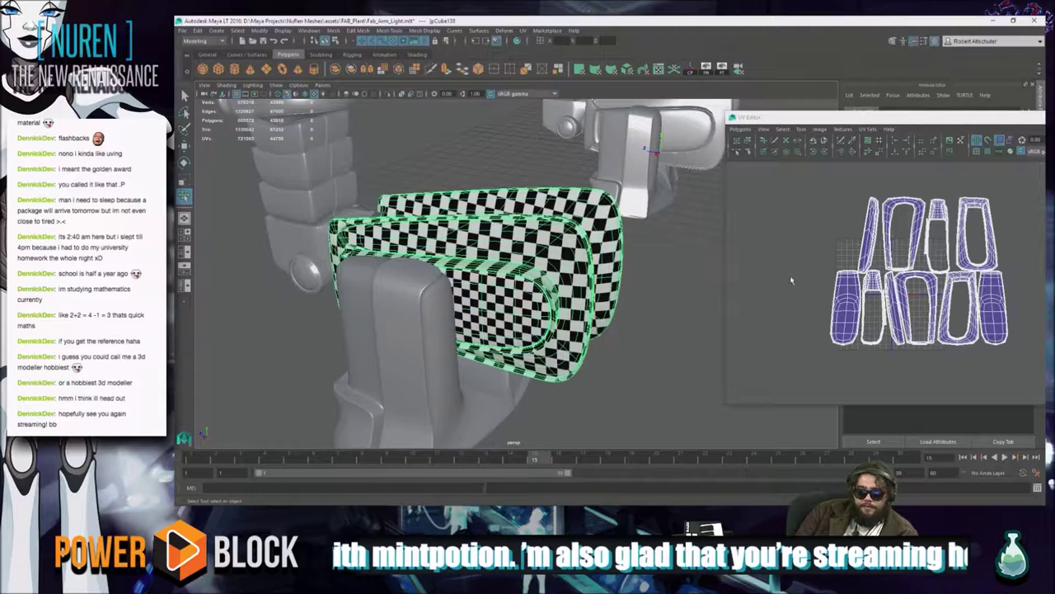
scroll(823, 275, "down", 1)
left_click_drag(701, 296, 530, 165, "alt")
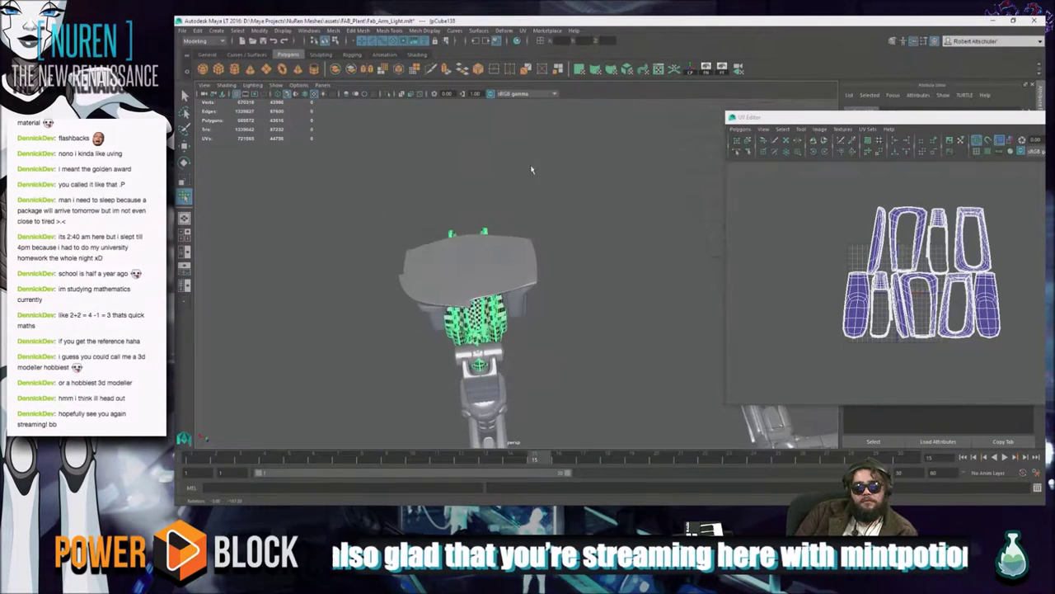
left_click_drag(499, 208, 557, 353, "alt")
scroll(796, 306, "up", 8)
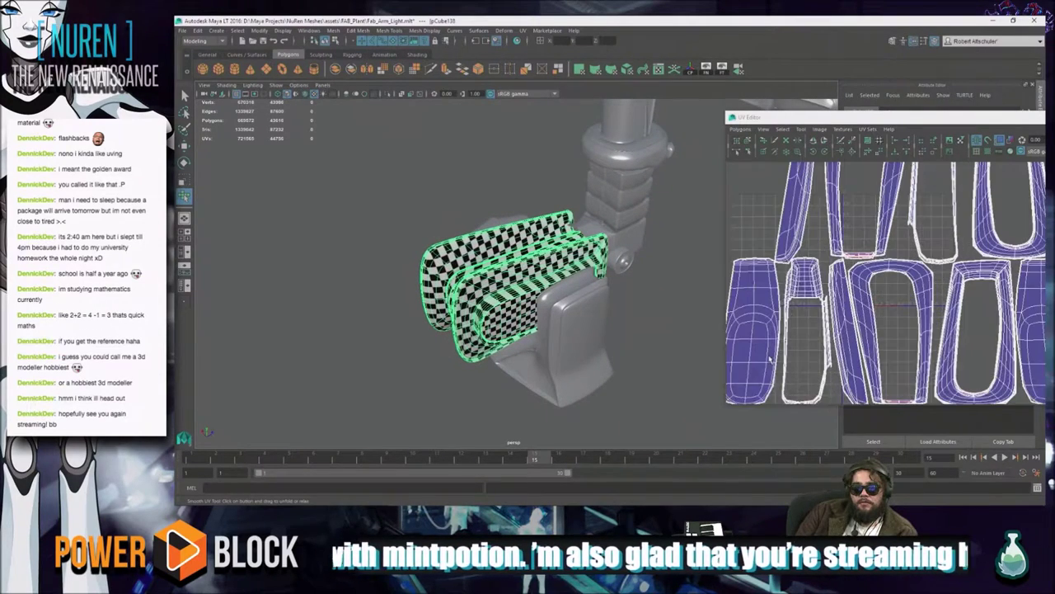
middle_click_drag(797, 306, 813, 291, "alt")
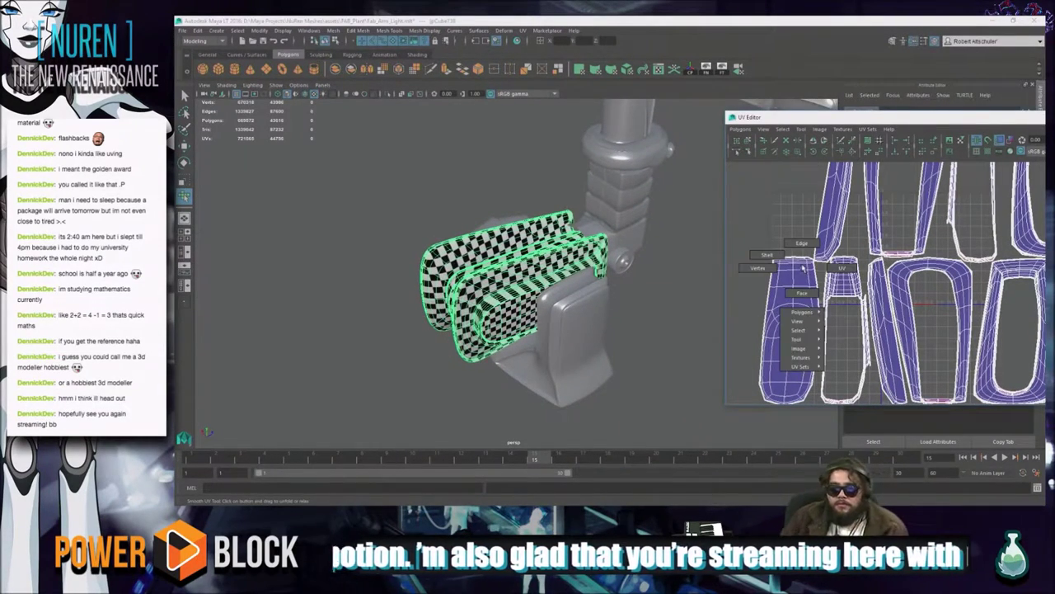
- Select the leftmost UV shell and unfold it, undoing the earlier move attempts
key("F10")
right_click_drag(793, 290, 821, 285)
scroll(807, 375, "down", 3)
middle_click_drag(807, 375, 733, 357, "alt")
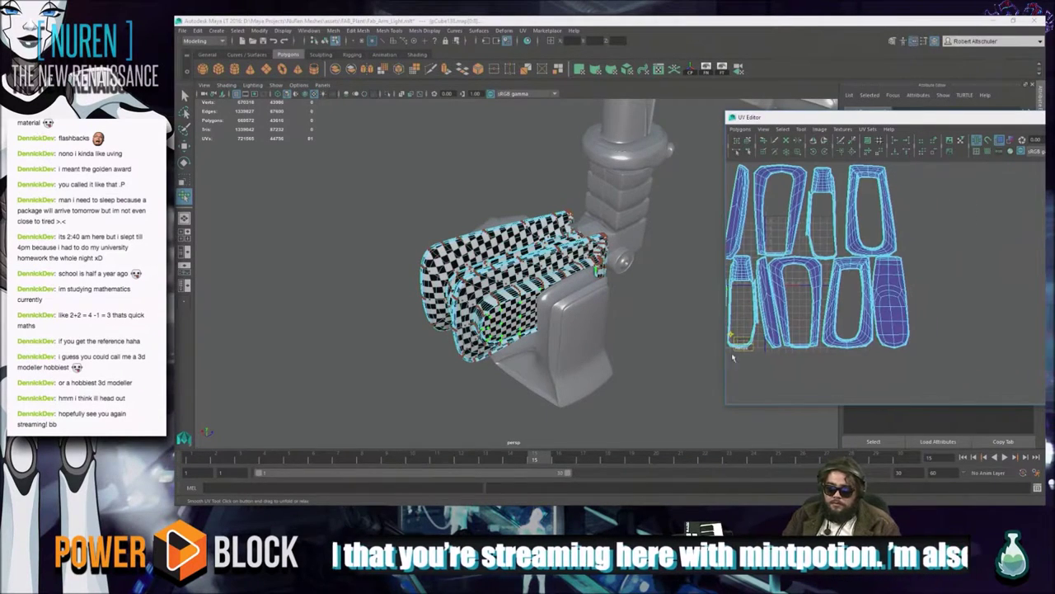
middle_click_drag(917, 352, 998, 362, "alt")
key("w")
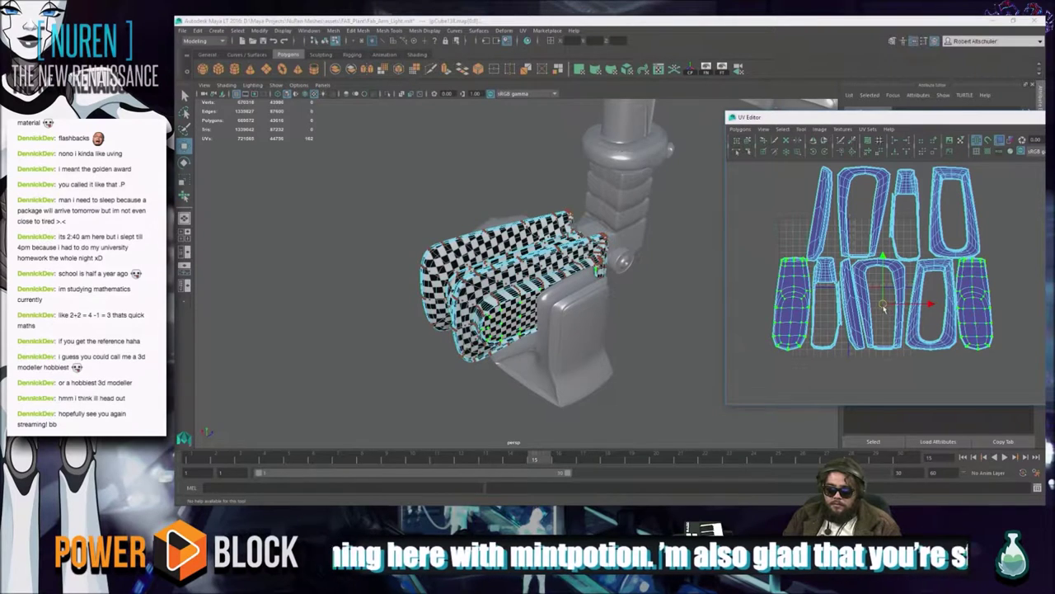
key("ctrl+z")
key("ctrl+z")
key("ctrl+z")
key("ctrl+z")
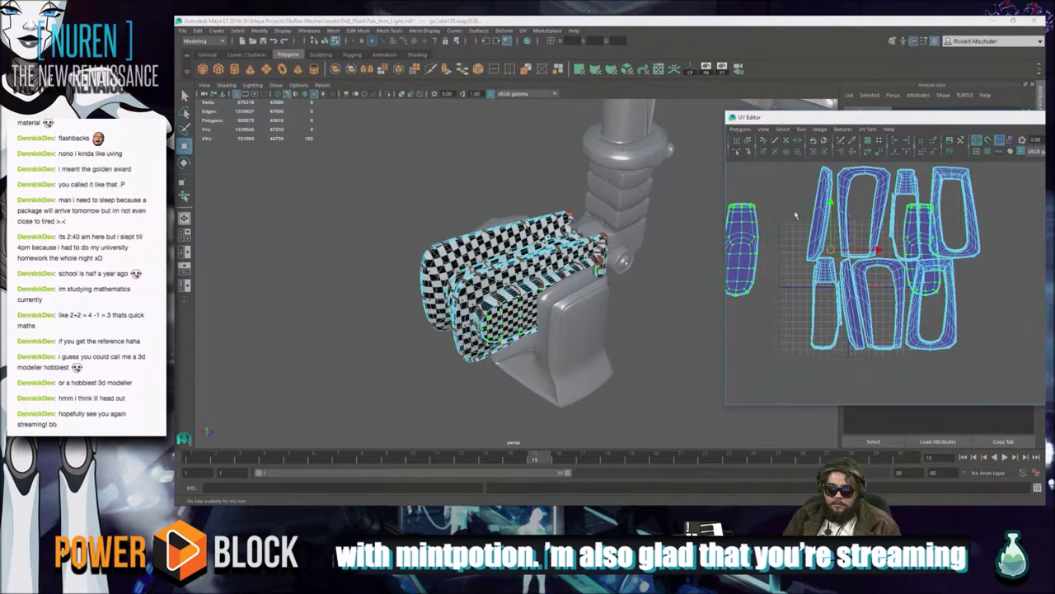
key("ctrl+z")
key("ctrl+z")
right_click_drag(862, 332, 854, 355, "shift")
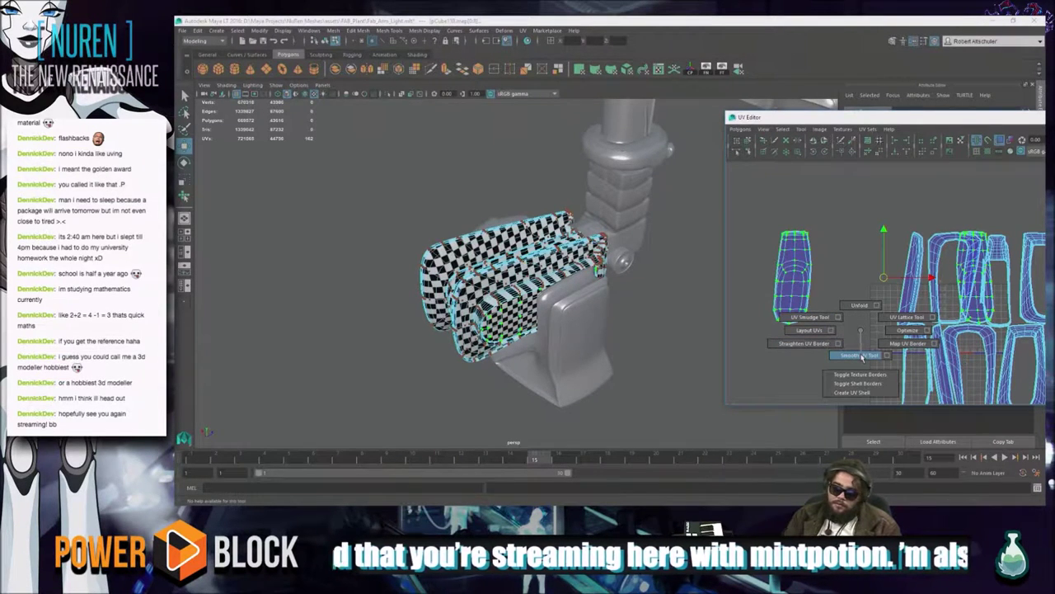
right_click_drag(857, 341, 854, 310, "shift")
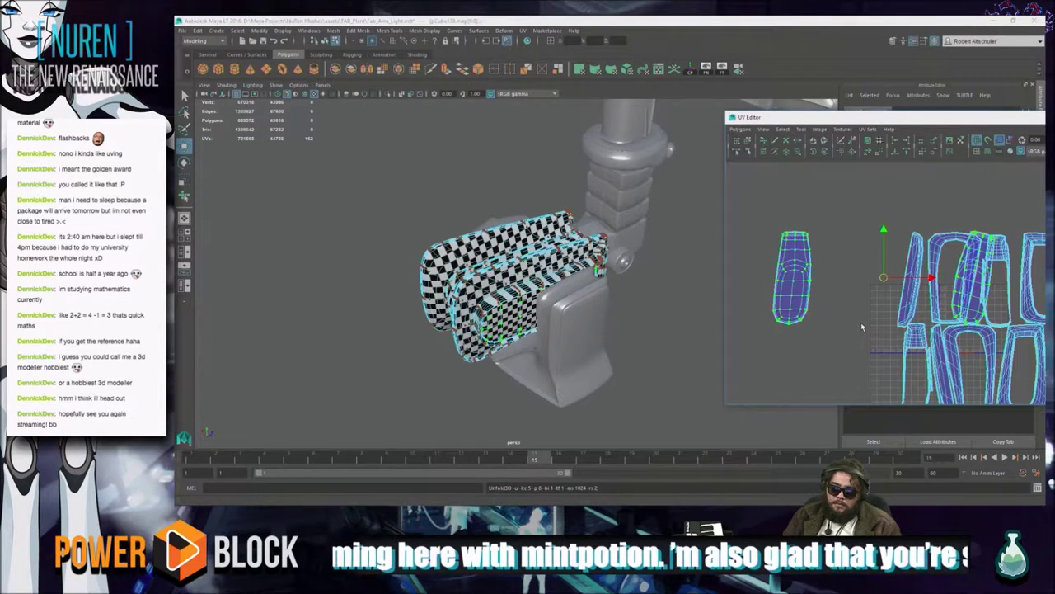
- Move the two small shells below the others and unfold the upper shells
scroll(862, 328, "down", 5)
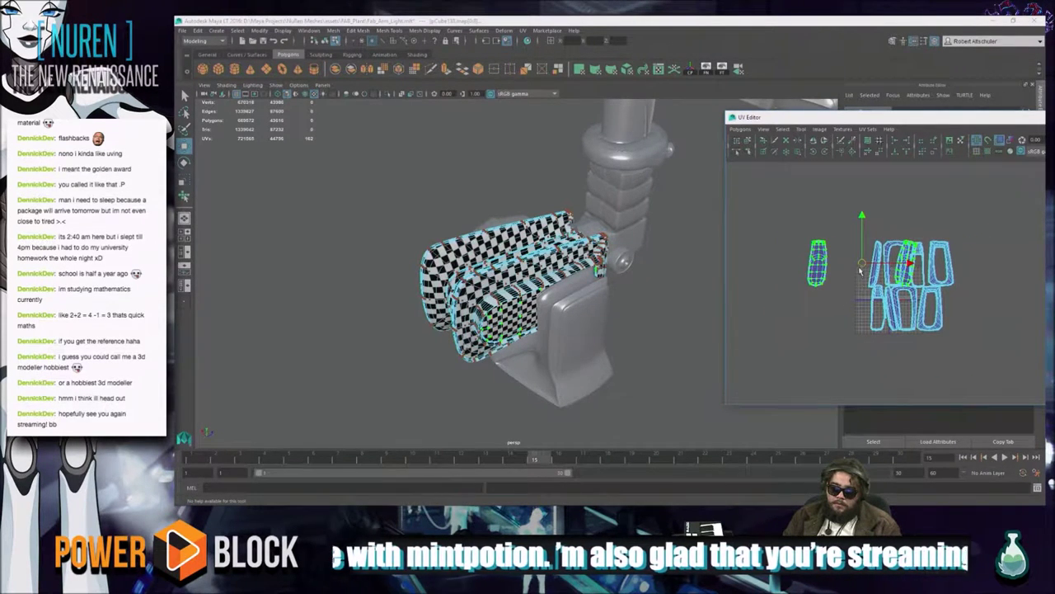
left_click_drag(862, 265, 911, 348)
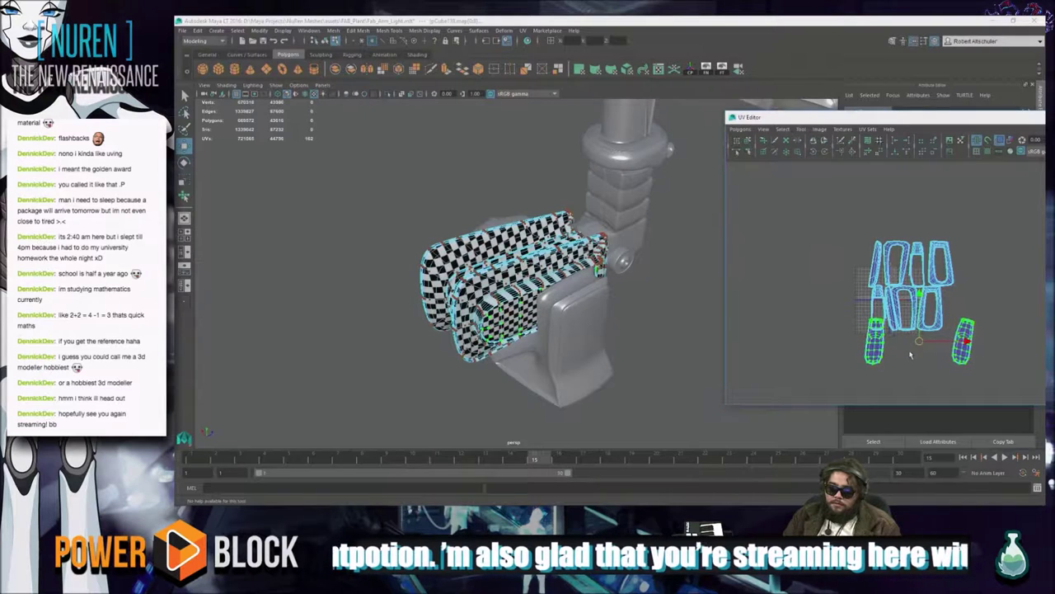
left_click_drag(828, 218, 967, 335)
right_click_drag(967, 335, 965, 305, "shift")
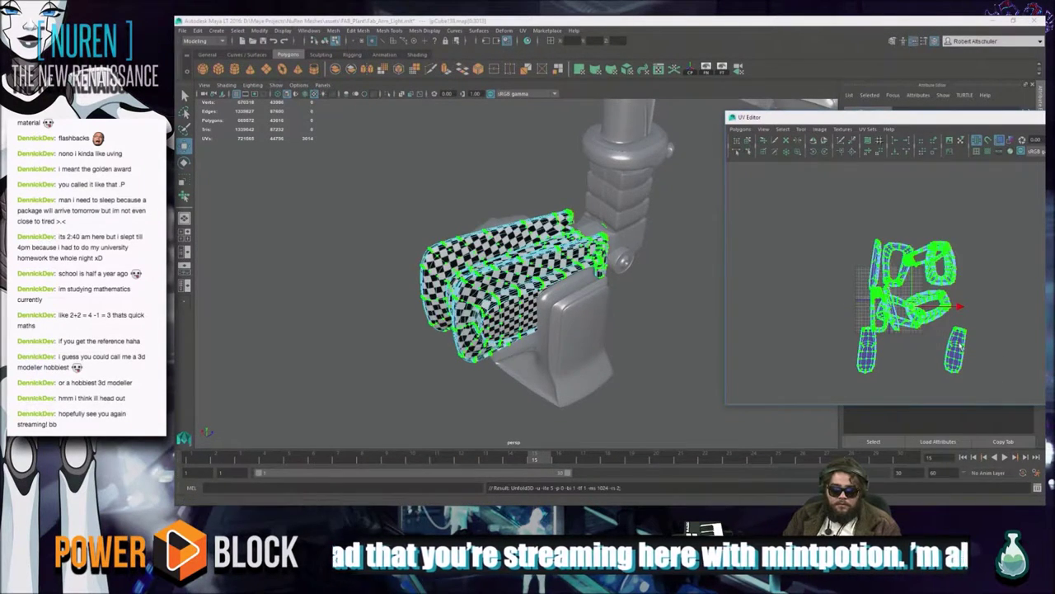
- Check the checker pattern, then scale the two small shells narrower horizontally
left_click_drag(577, 322, 631, 246, "alt")
left_click_drag(575, 271, 537, 286, "alt")
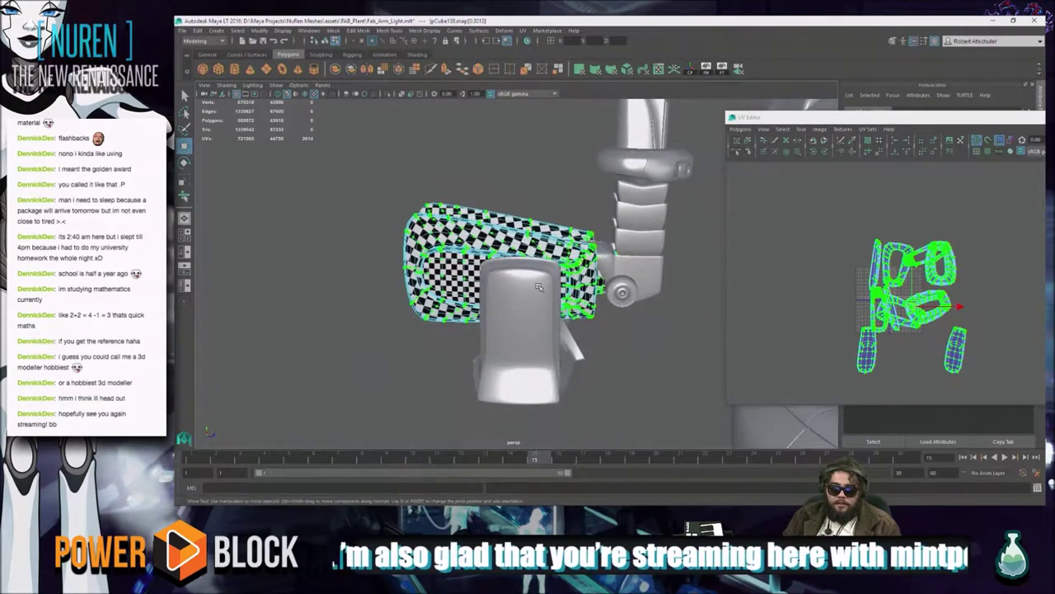
left_click(767, 375)
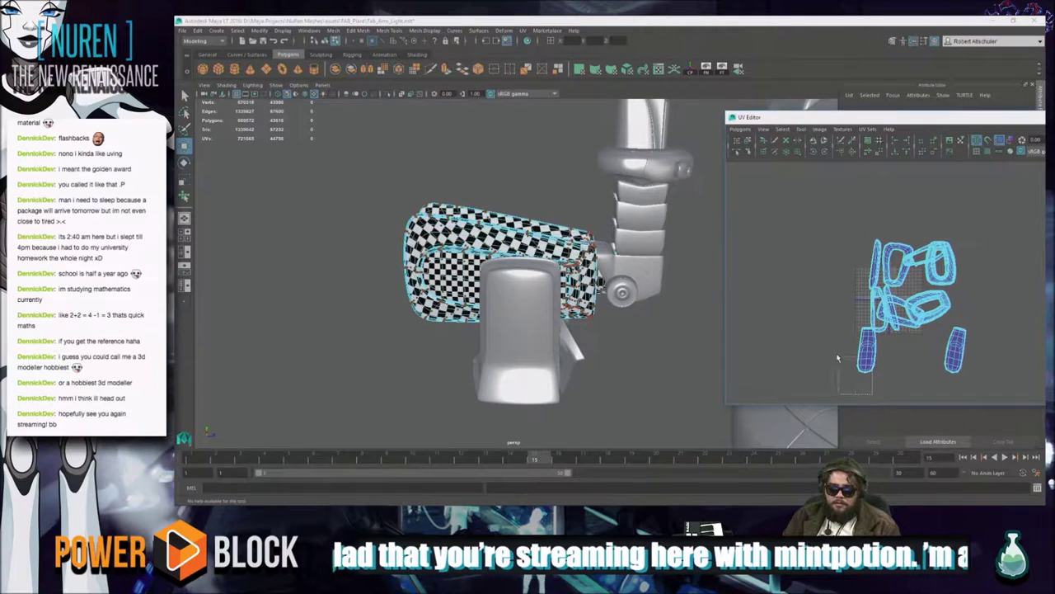
left_click_drag(837, 358, 842, 356)
left_click_drag(936, 323, 979, 376, "shift")
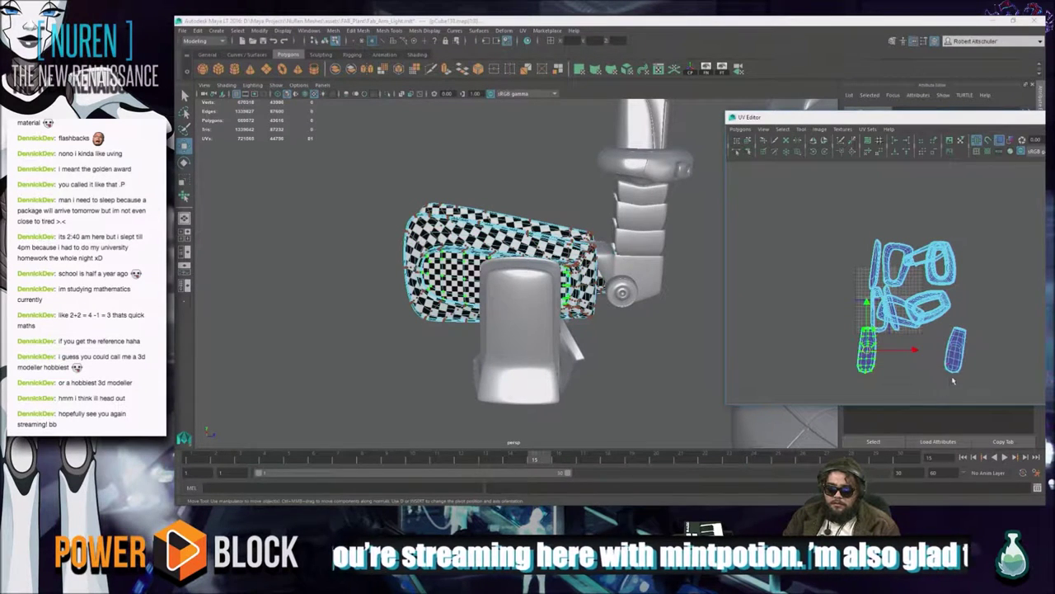
key("h")
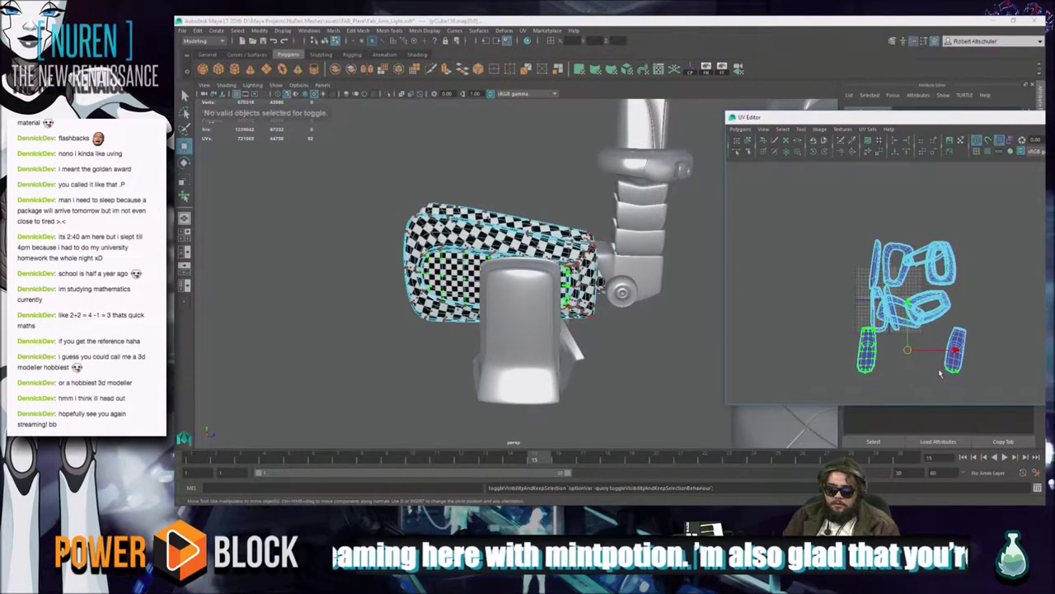
left_click_drag(954, 374, 956, 373, "shift")
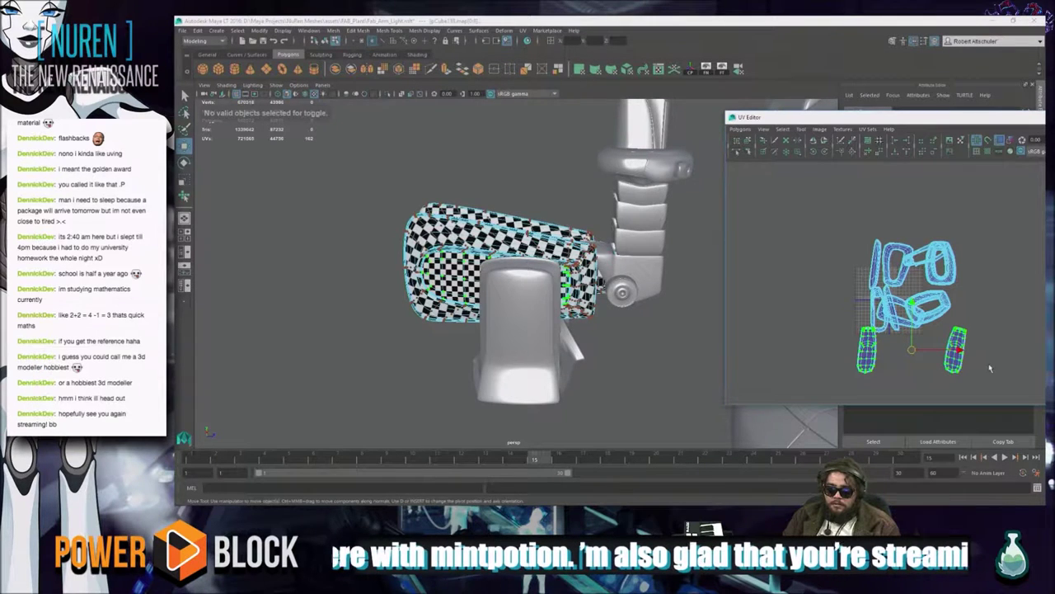
key("r")
left_click_drag(958, 375, 755, 341)
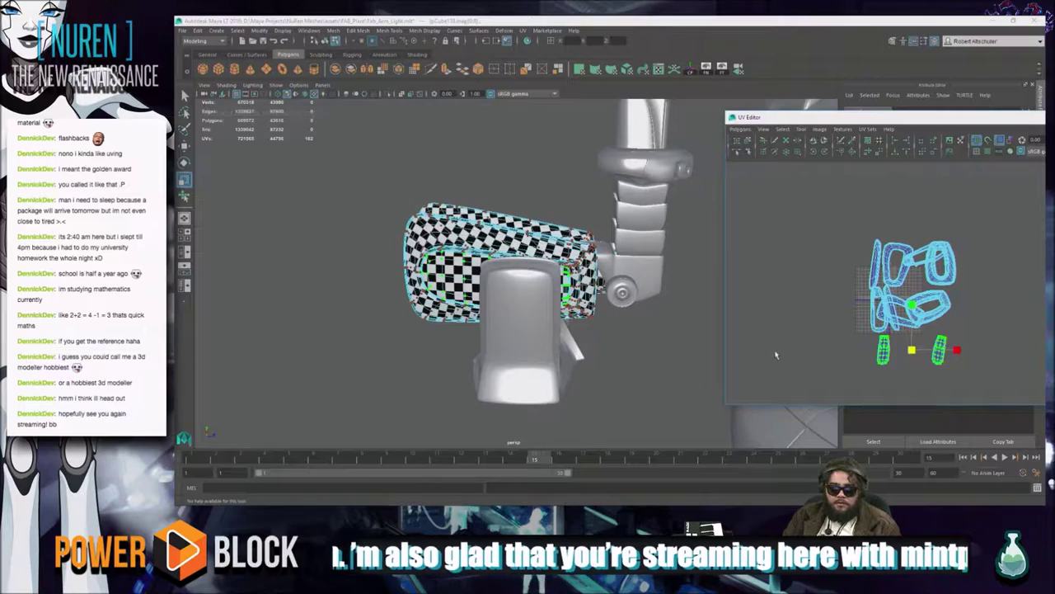
scroll(775, 354, "up", 5)
middle_click_drag(701, 346, 742, 342, "alt")
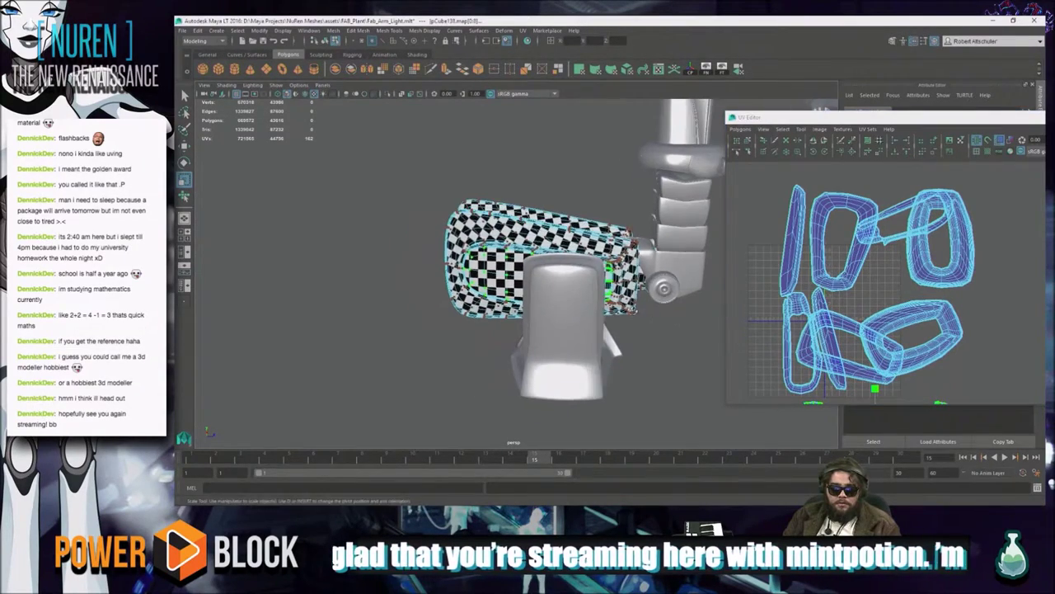
- Select the connected upper-left shells and shift them slightly lower to spread the layout
scroll(703, 323, "up", 8)
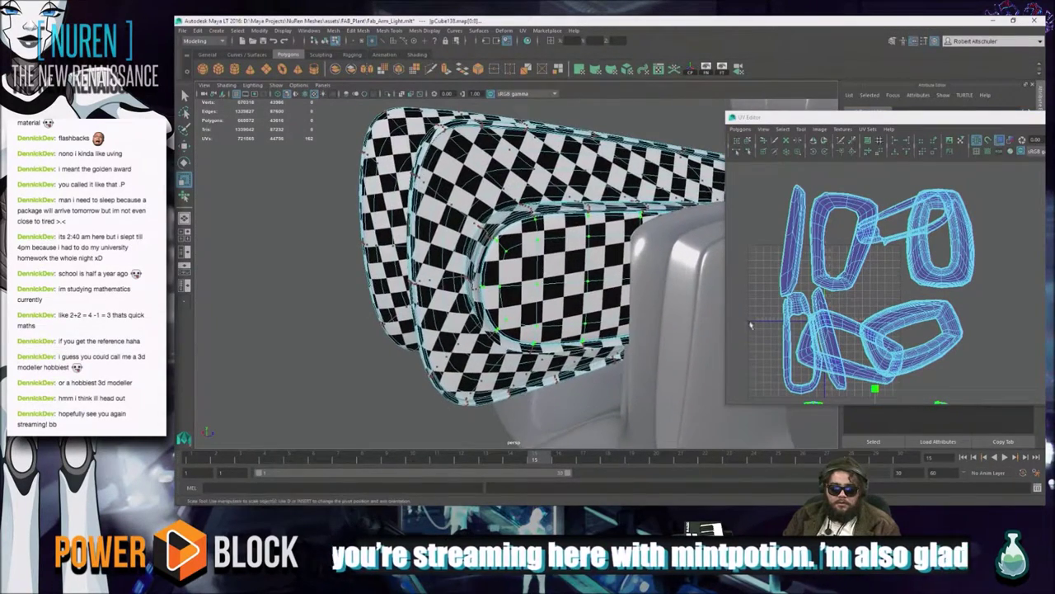
left_click(863, 329)
scroll(867, 330, "down", 2)
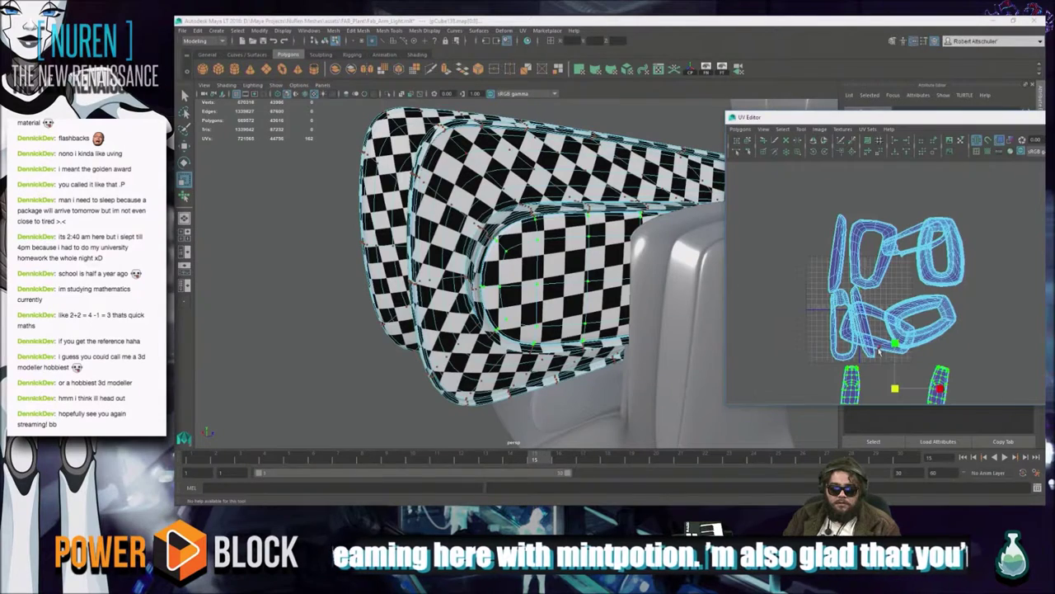
middle_click_drag(840, 353, 877, 295, "alt")
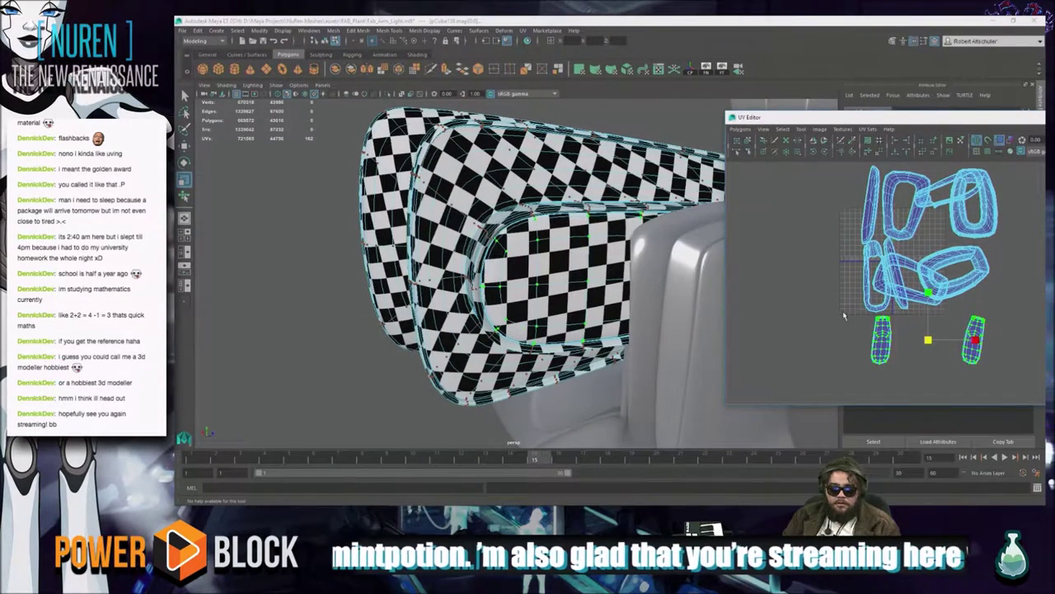
left_click_drag(914, 121, 826, 171)
left_click_drag(494, 272, 355, 284, "alt")
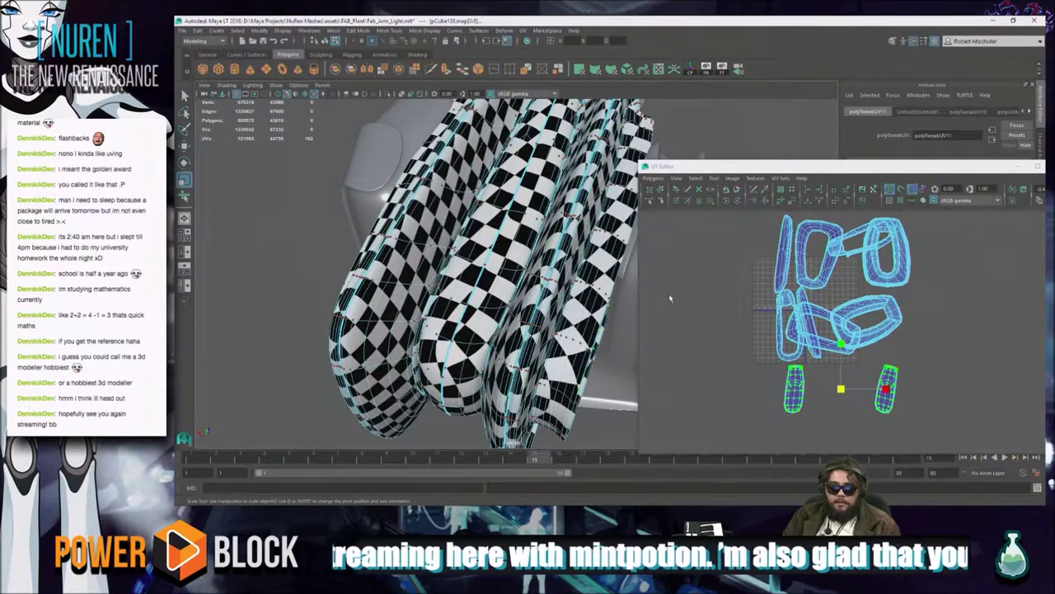
left_click(820, 289)
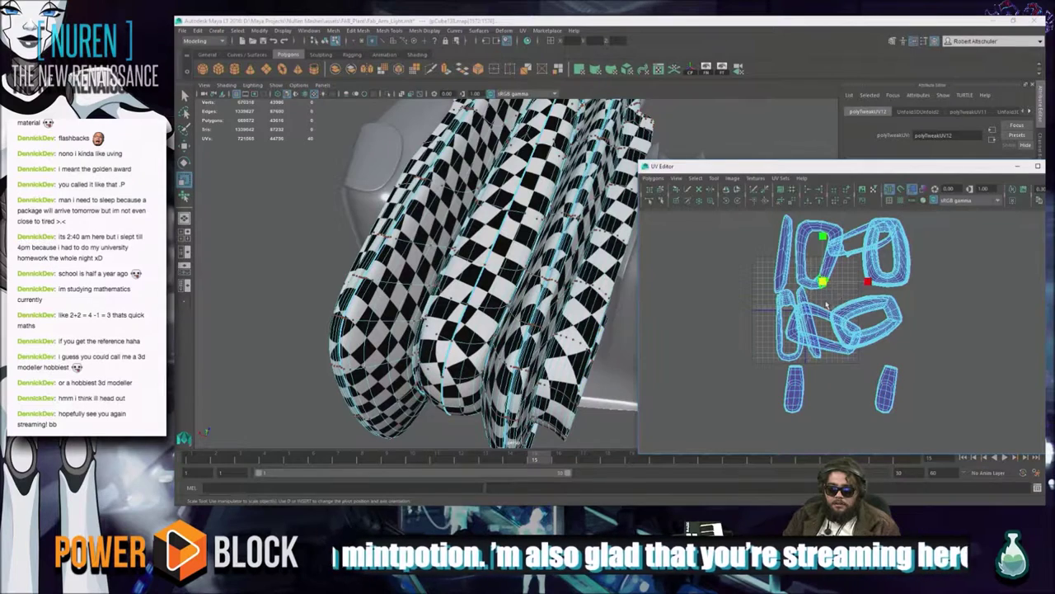
double_click(826, 331)
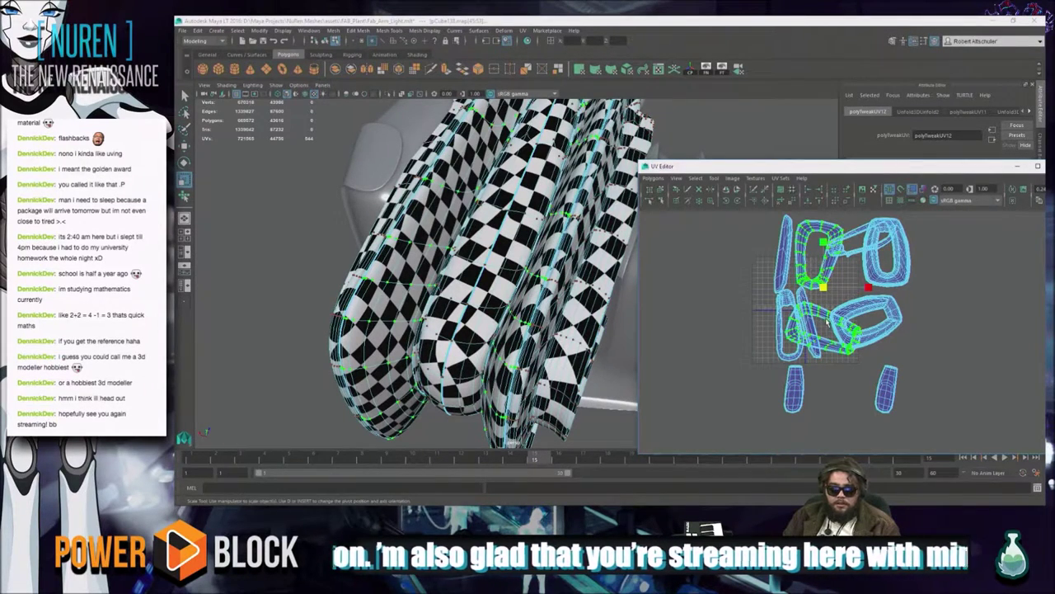
scroll(827, 324, "down", 4)
middle_click_drag(792, 363, 738, 358, "alt")
left_click_drag(462, 296, 606, 313, "alt")
- Enlarge two shells slightly, then clear the UV selection and return to object mode
middle_click_drag(868, 308, 858, 307, "alt")
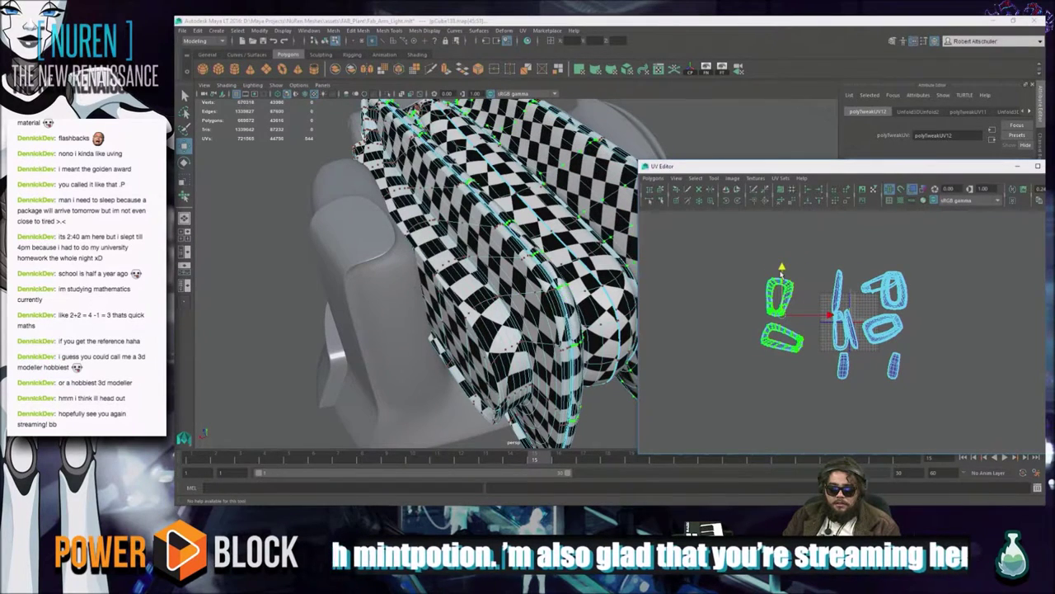
scroll(860, 284, "up", 3)
scroll(809, 341, "up", 2)
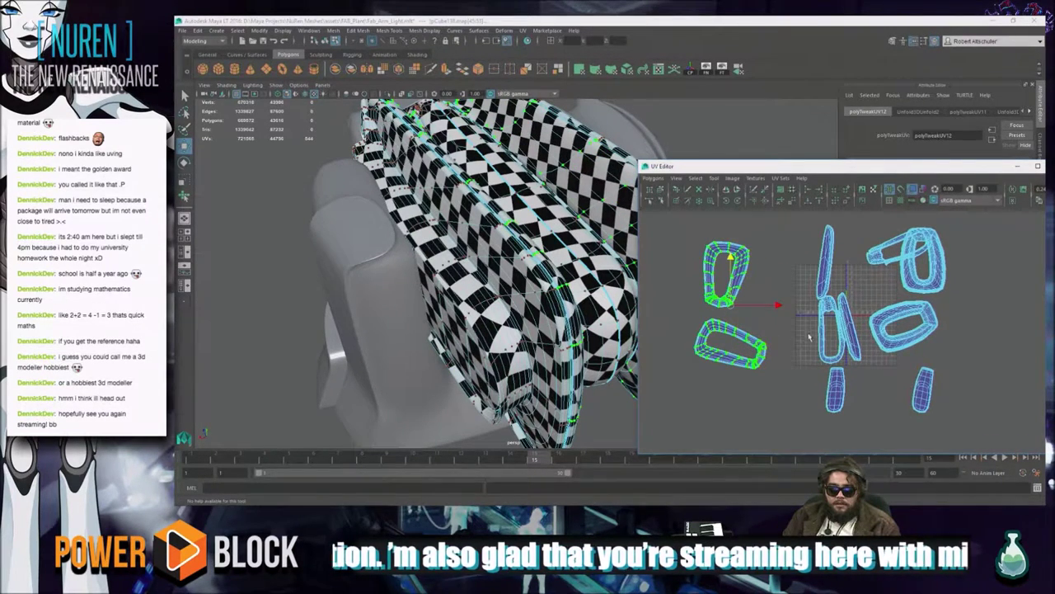
left_click(804, 314)
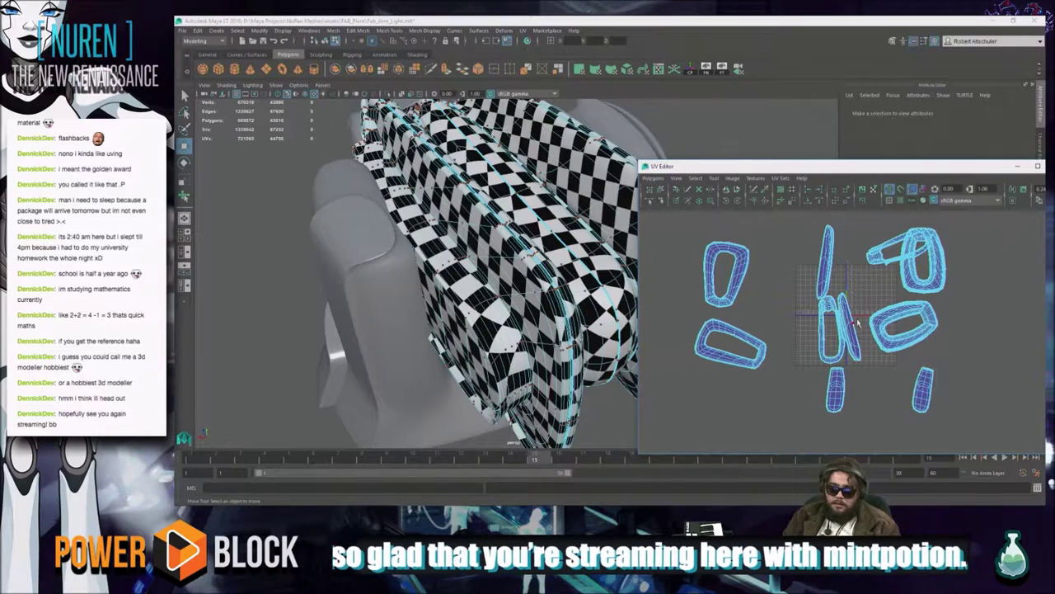
left_click(827, 324)
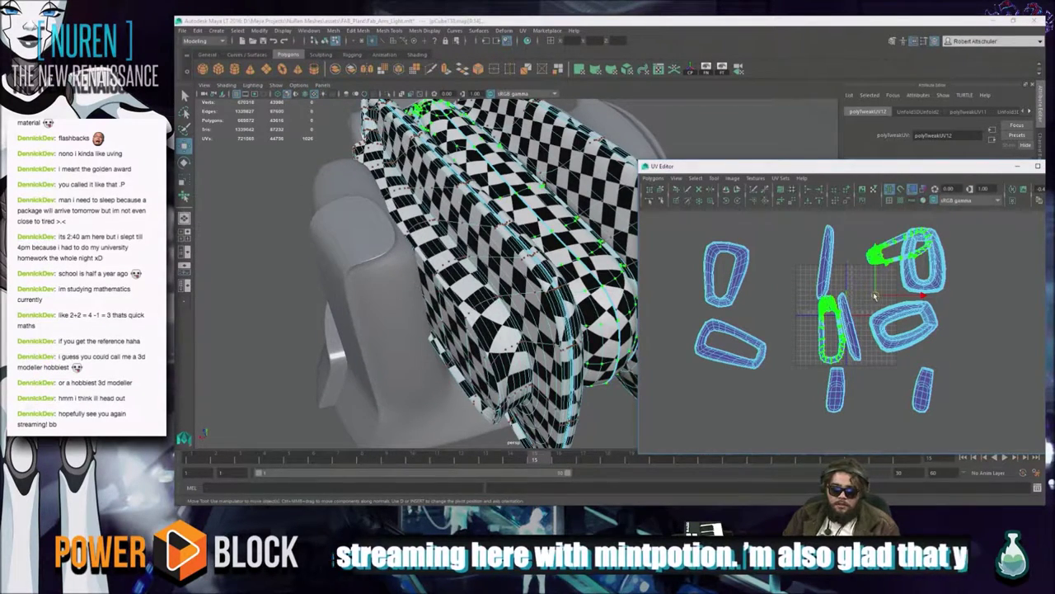
key("r")
left_click_drag(881, 297, 893, 274)
key("w")
left_click(893, 273)
right_click_drag(606, 173, 611, 287)
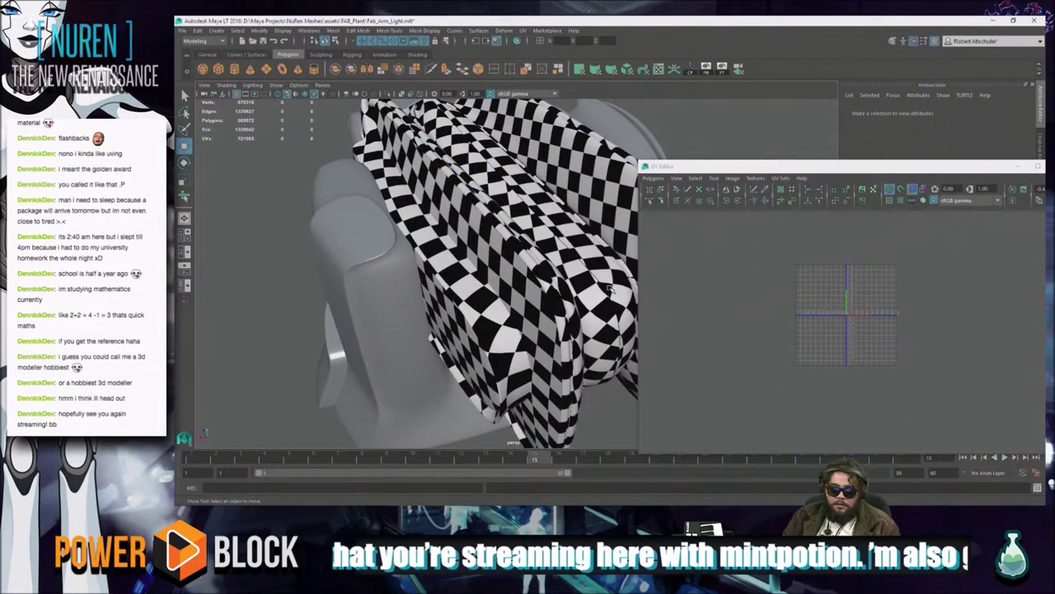
- Select the arm light mesh and save the scene with Ctrl+S
left_click(611, 288)
key("super")
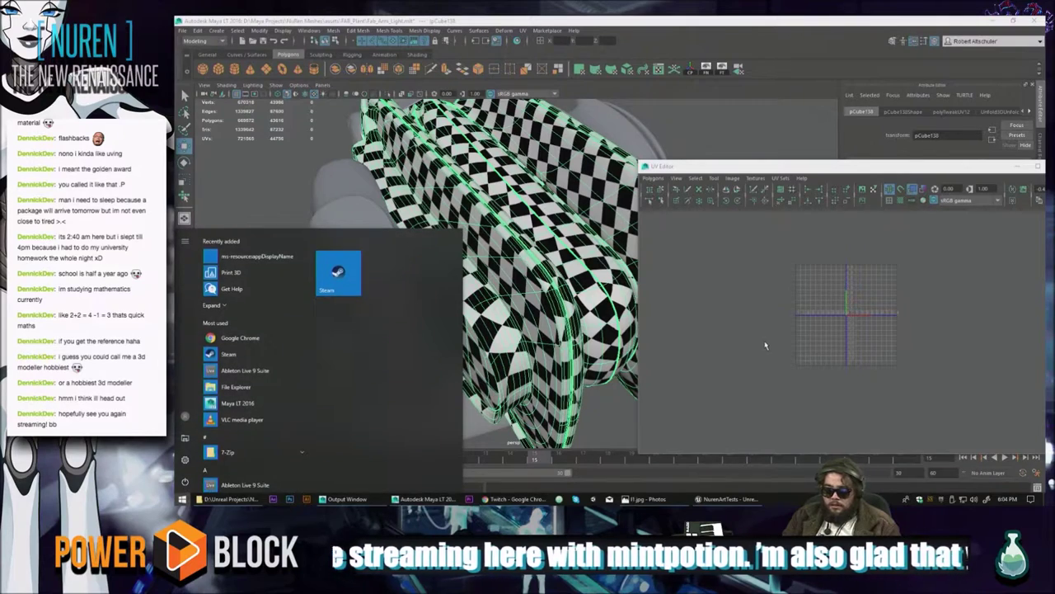
left_click(765, 346)
key("ctrl+s")
- Close the UV layout window, reselect the arm light mesh and bring up the File menu
left_click(912, 147)
left_click_drag(626, 272, 631, 299, "alt")
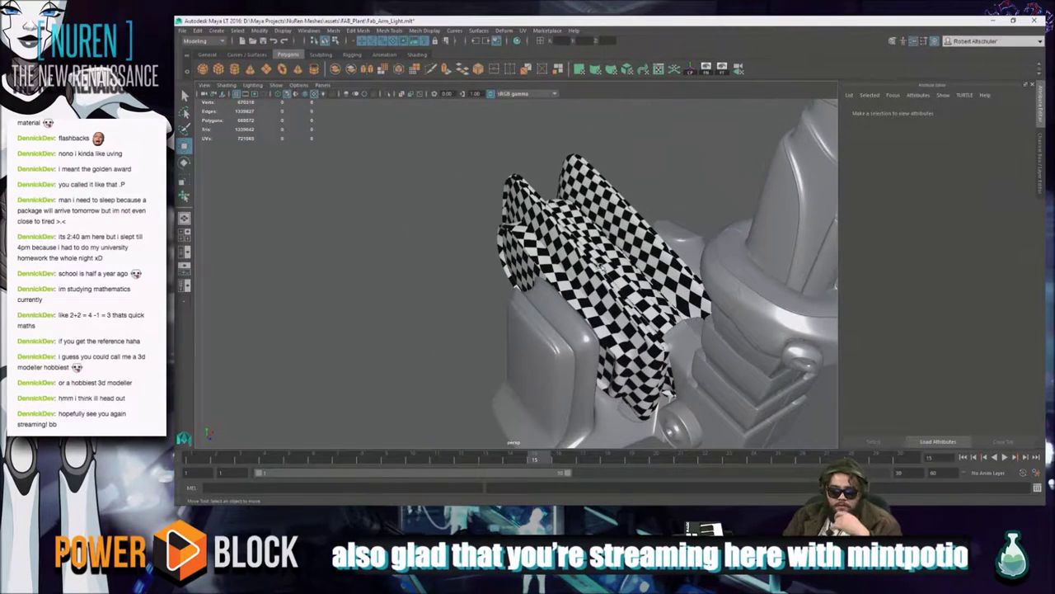
left_click(639, 236)
right_click(641, 235)
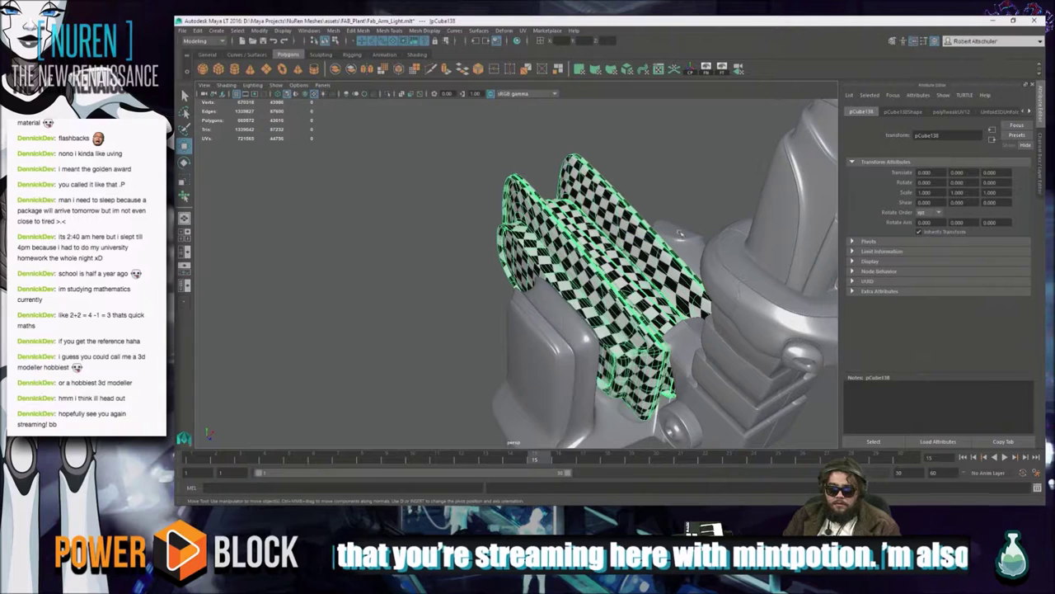
left_click(183, 31)
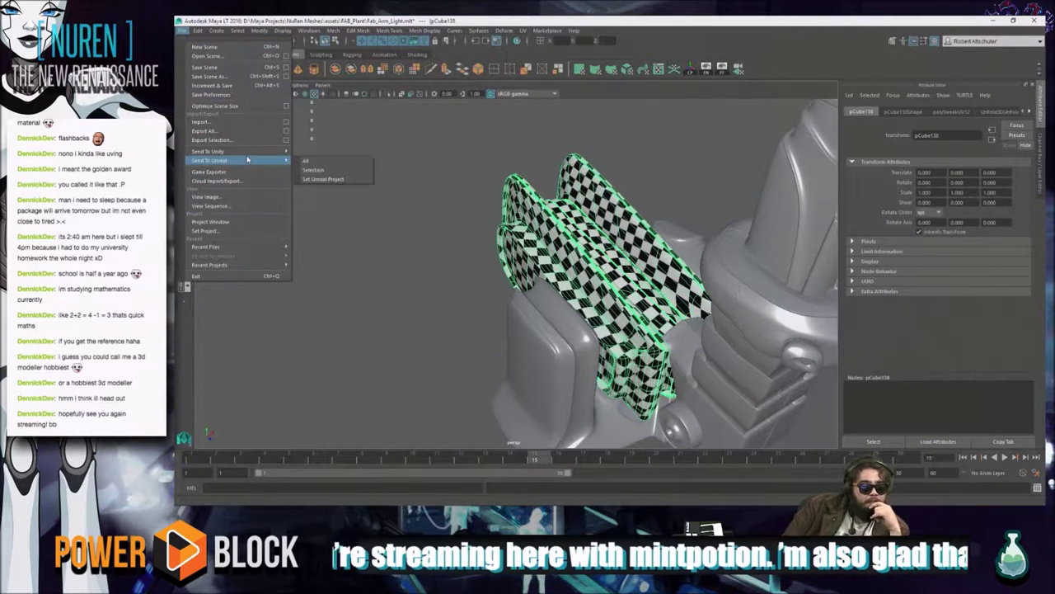
- Dismiss the Unreal project chooser and choose Send To Unreal > Selection
mouse_move(250, 153)
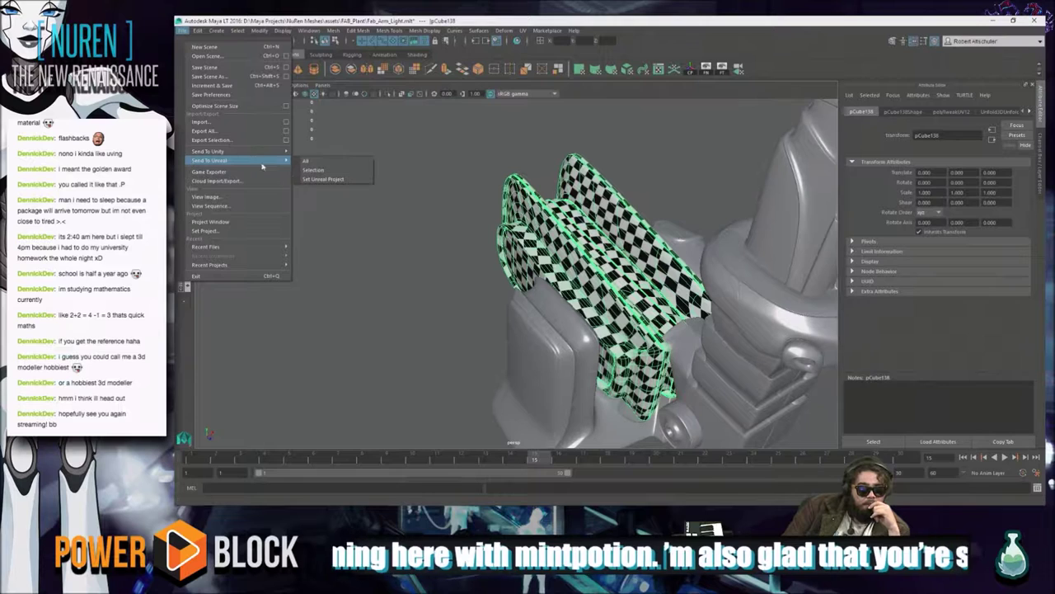
left_click(333, 180)
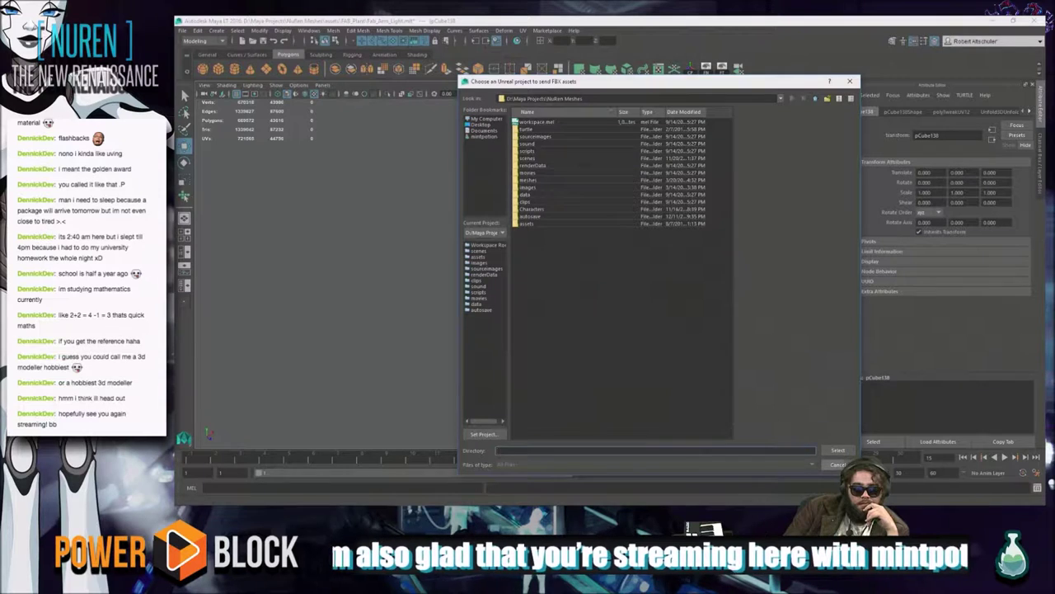
key("Escape")
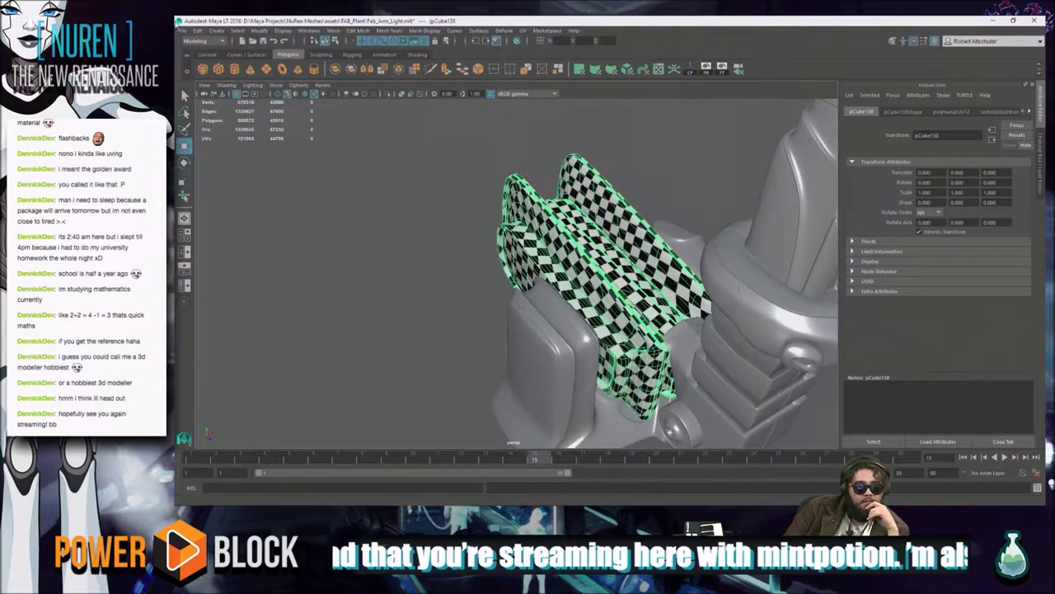
left_click(181, 30)
mouse_move(218, 164)
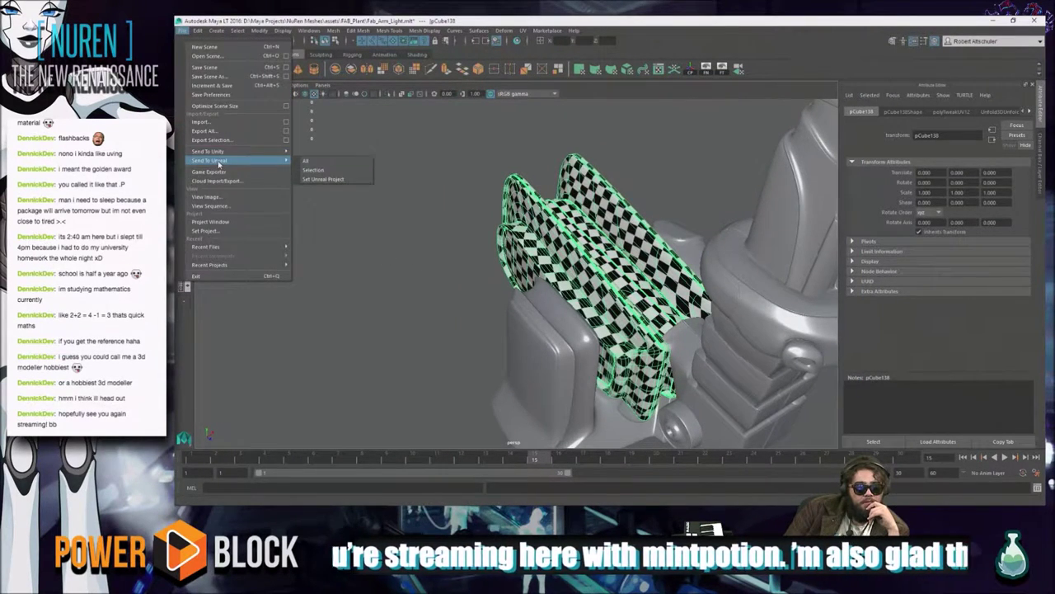
left_click(316, 170)
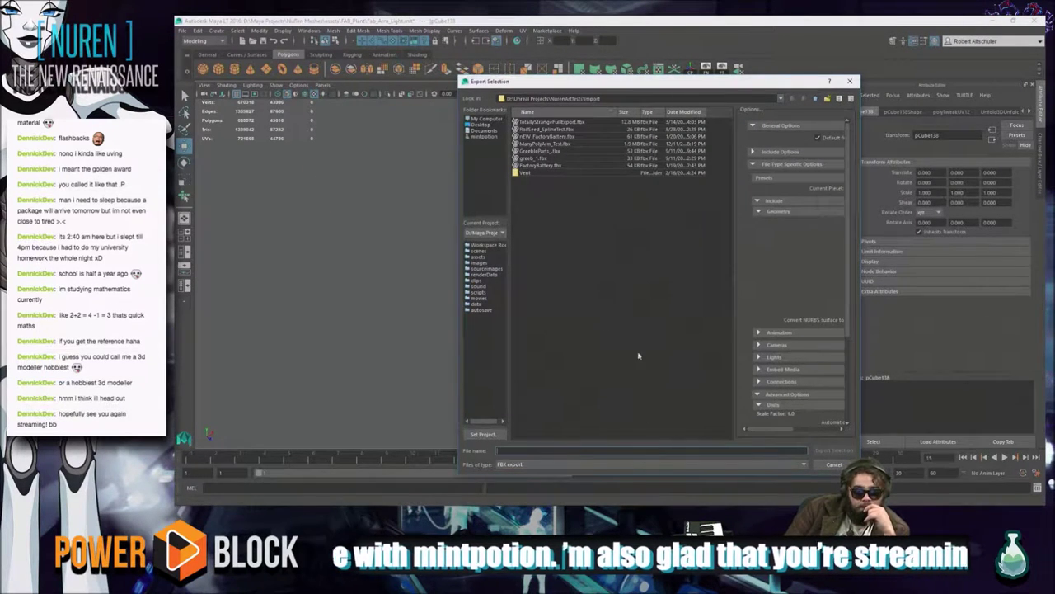
- Export as Unwrapped_phase2_ManyPolyArm_Test.fbx, then frame the gold arm in Unreal
left_click(561, 144)
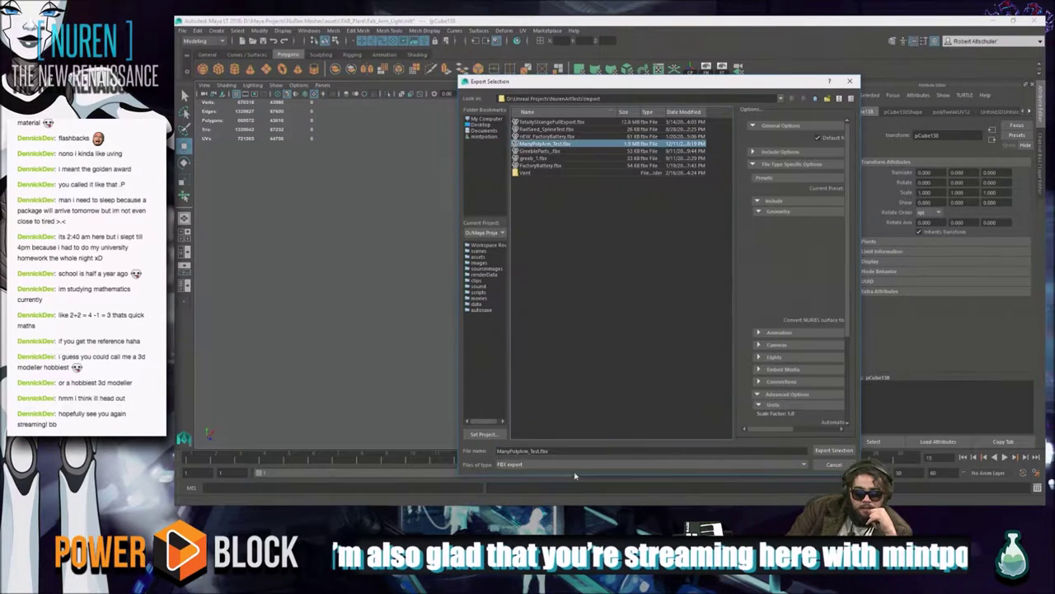
left_click(526, 451)
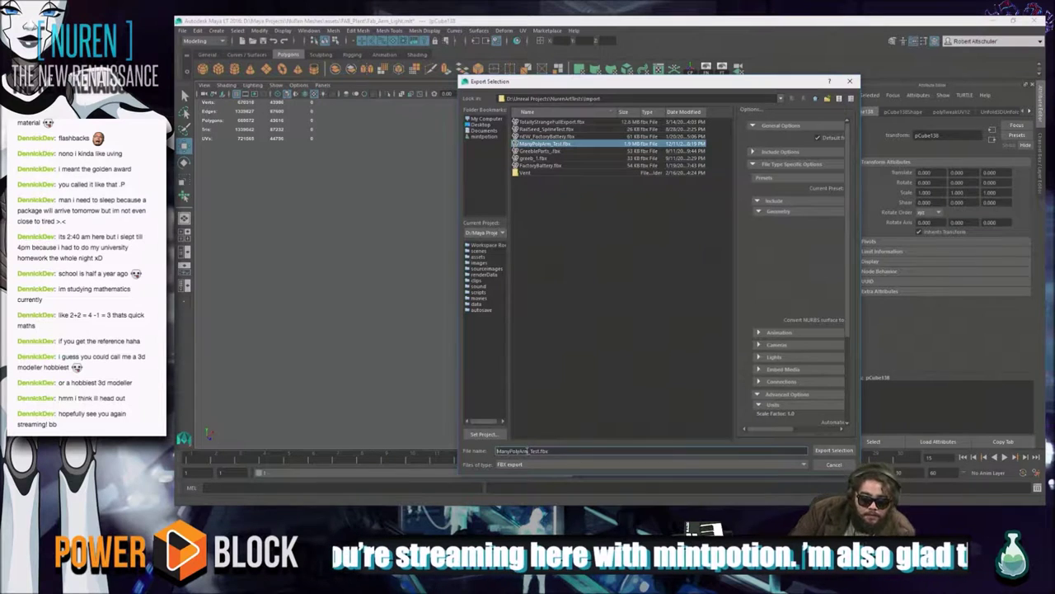
key("Home")
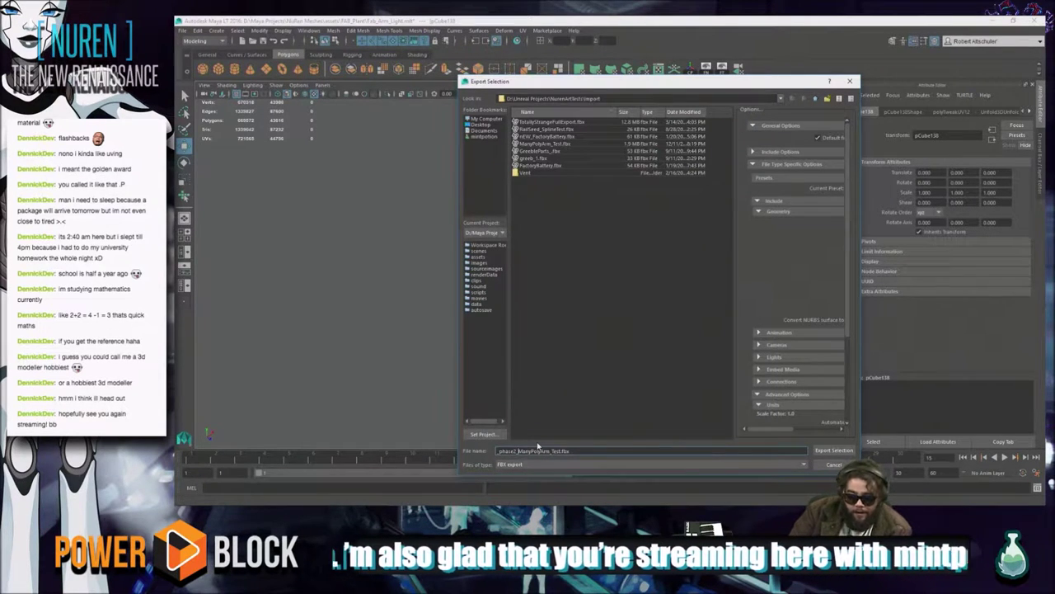
type("Unwrapped_")
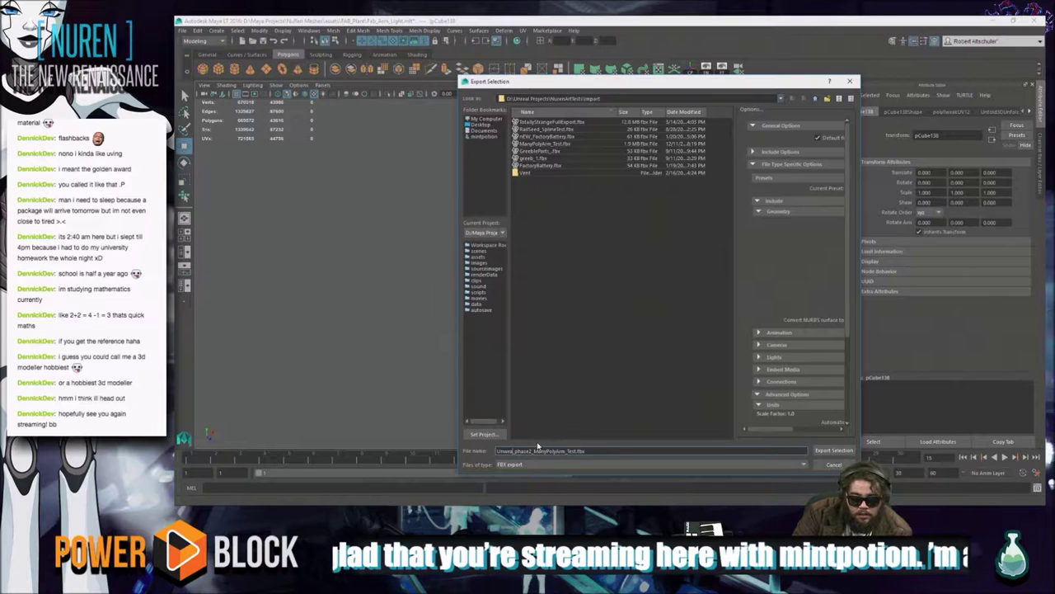
type("d")
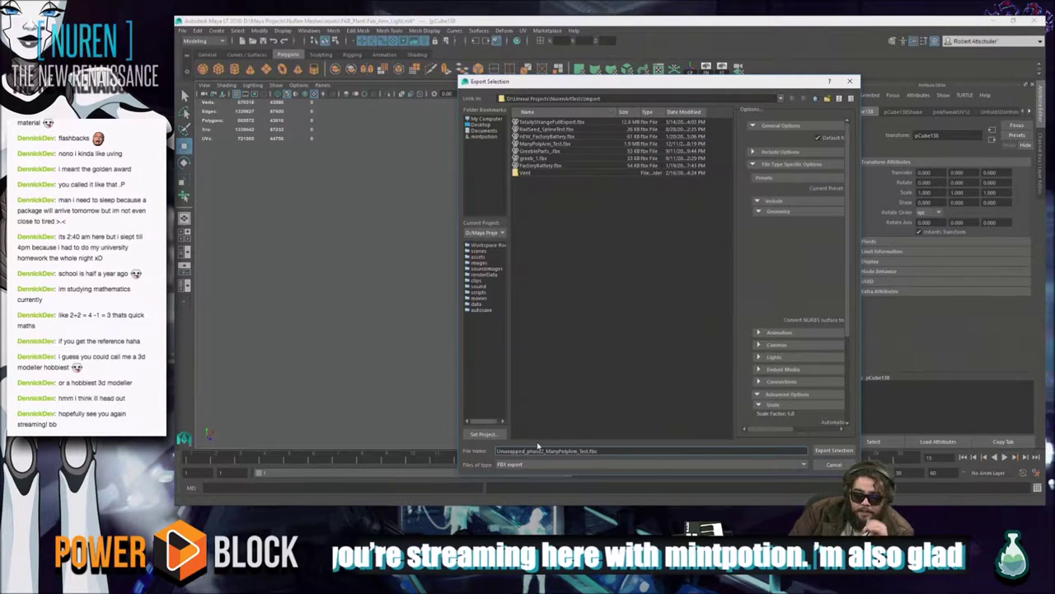
mouse_move(683, 500)
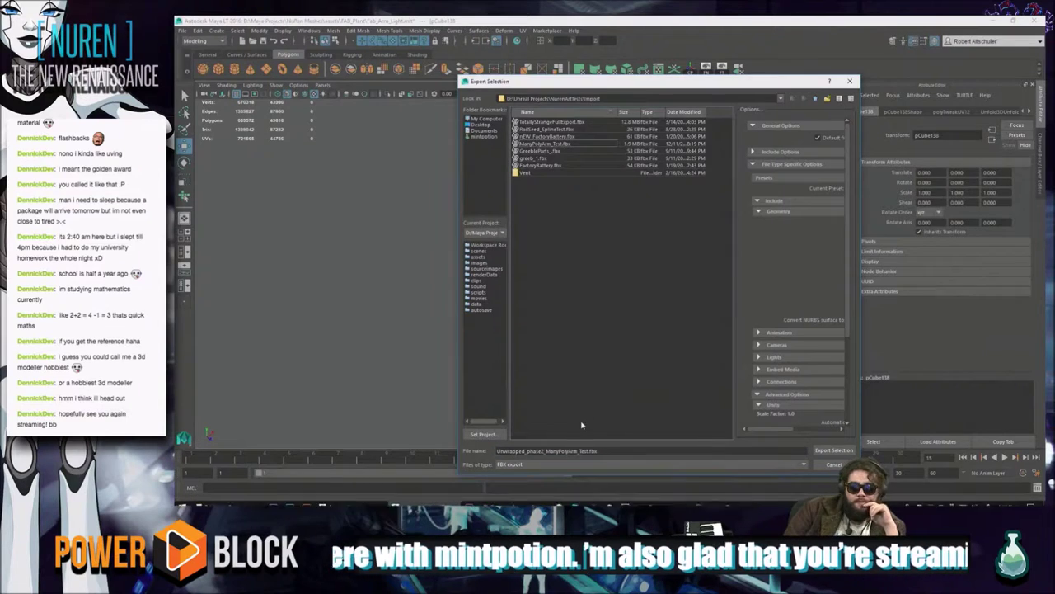
left_click(839, 451)
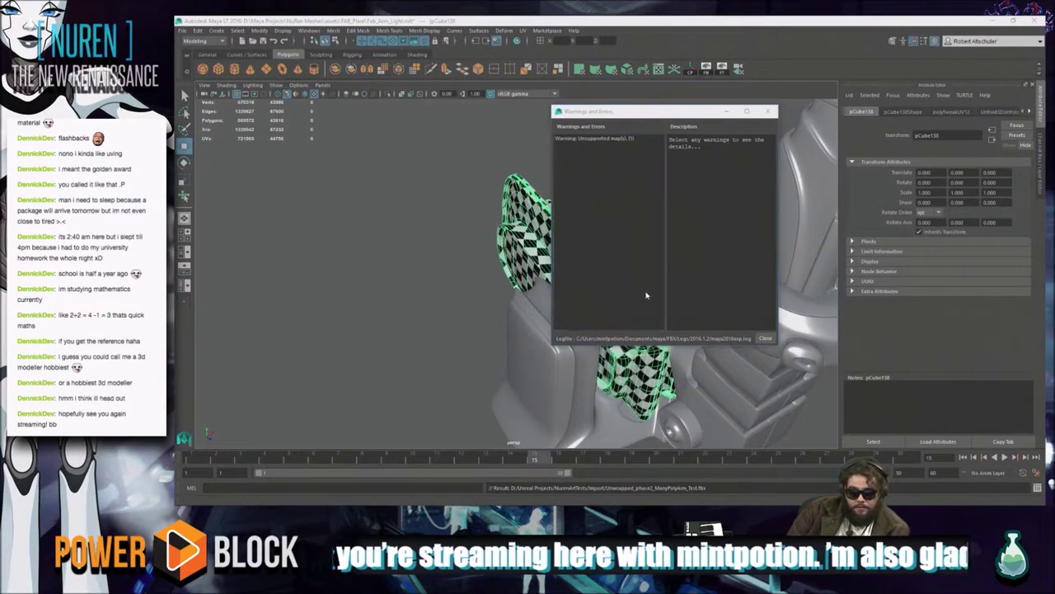
key("alt+Tab")
key("f")
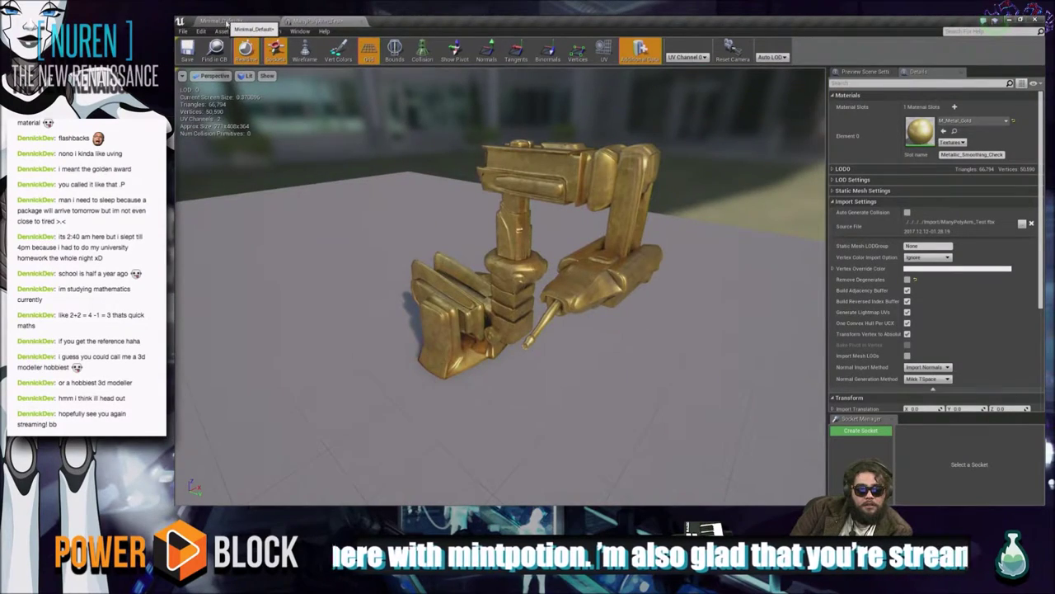
- Zoom and orbit around the gold arm to inspect its plate, base and column
scroll(336, 295, "up", 5)
left_click_drag(336, 295, 357, 306)
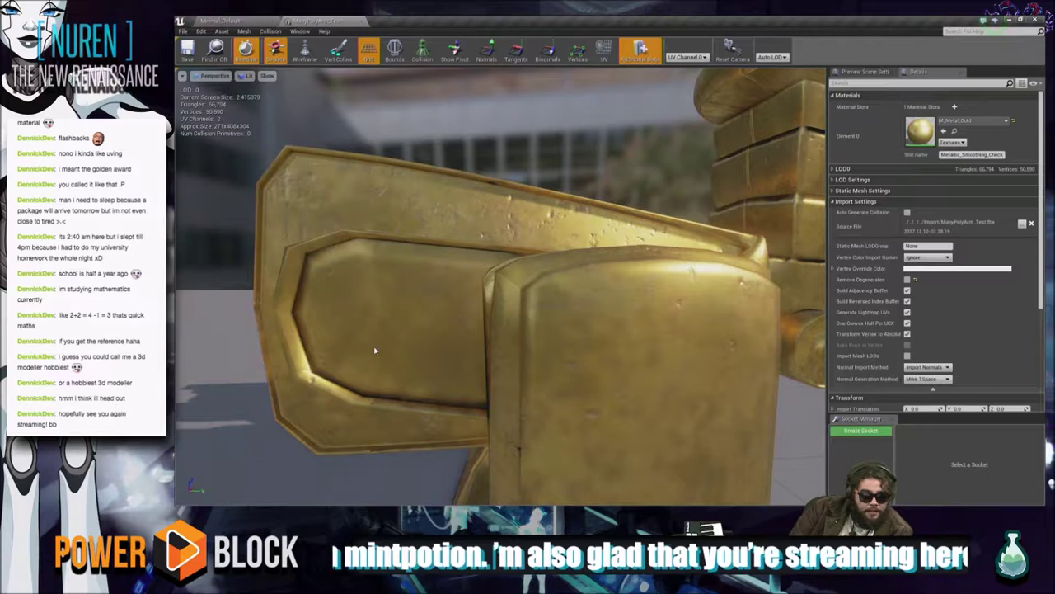
left_click_drag(446, 246, 446, 246)
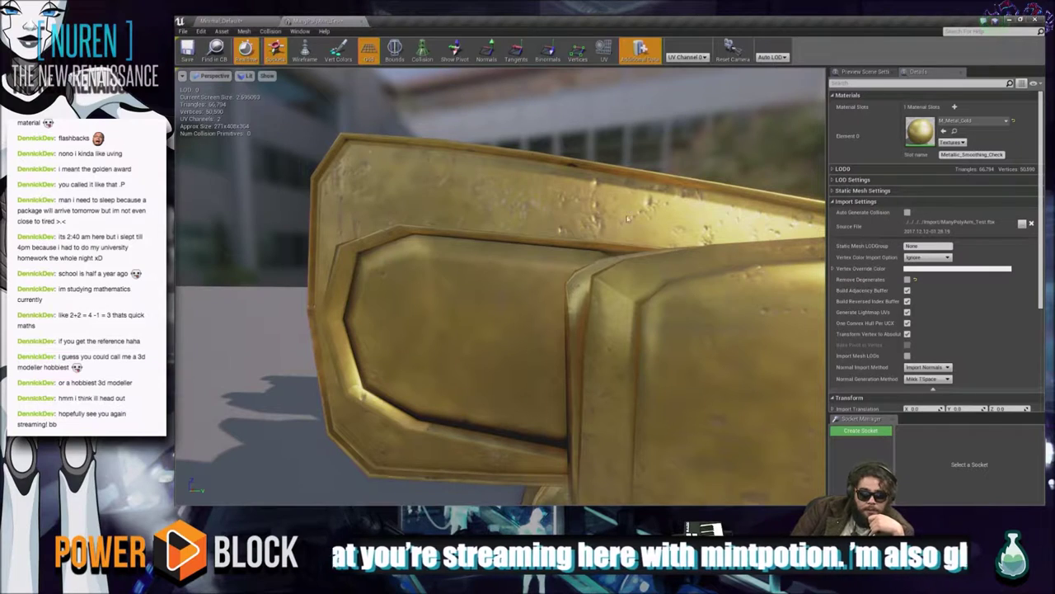
left_click_drag(371, 280, 371, 280)
left_click_drag(403, 348, 402, 348)
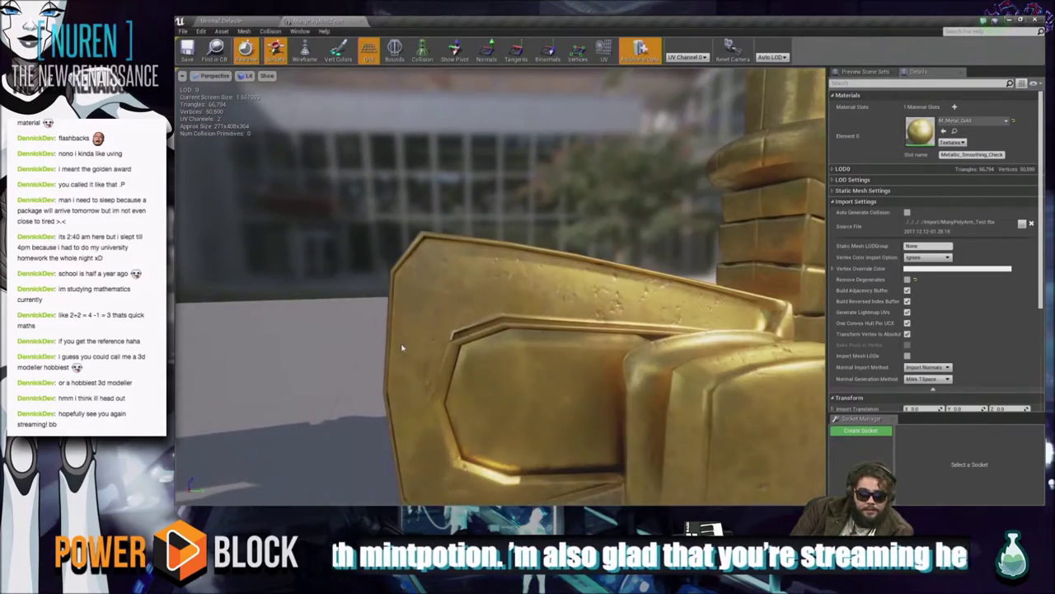
left_click_drag(433, 428, 432, 428)
left_click_drag(525, 388, 525, 388)
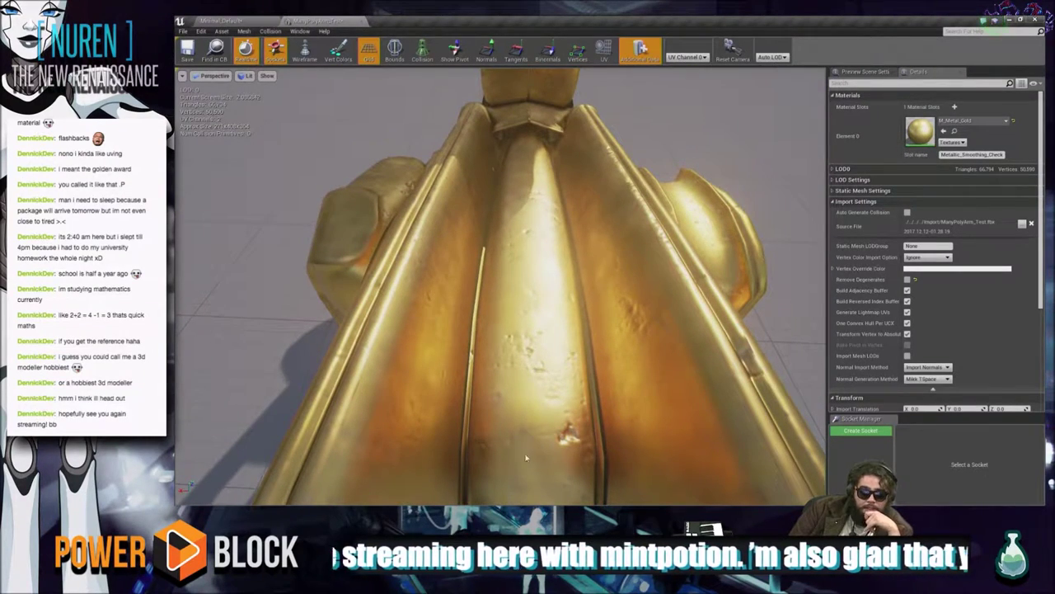
- Close Maya's FBX warnings window, then return to the Unreal editor
key("alt+Tab")
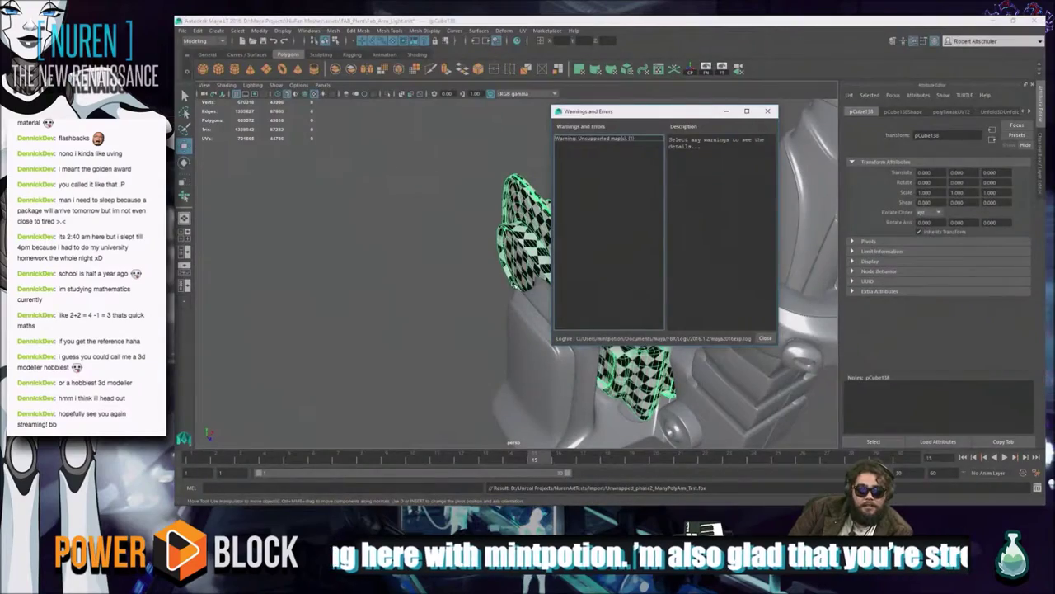
left_click(768, 110)
left_click_drag(584, 321, 581, 207, "alt")
left_click_drag(421, 229, 521, 272, "alt")
key("alt+Tab")
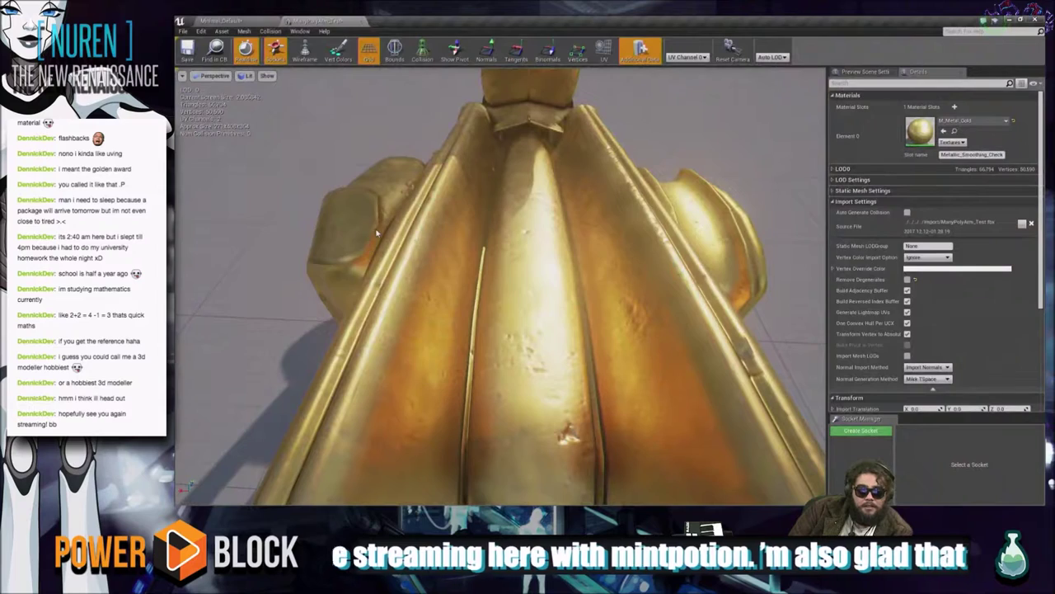
key("alt+Tab")
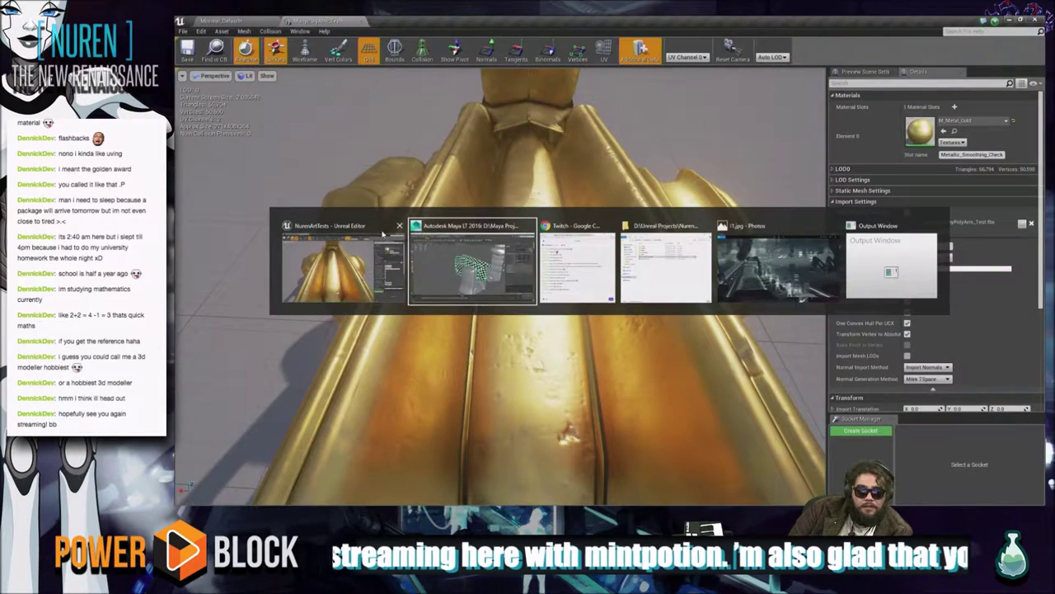
left_click(339, 278)
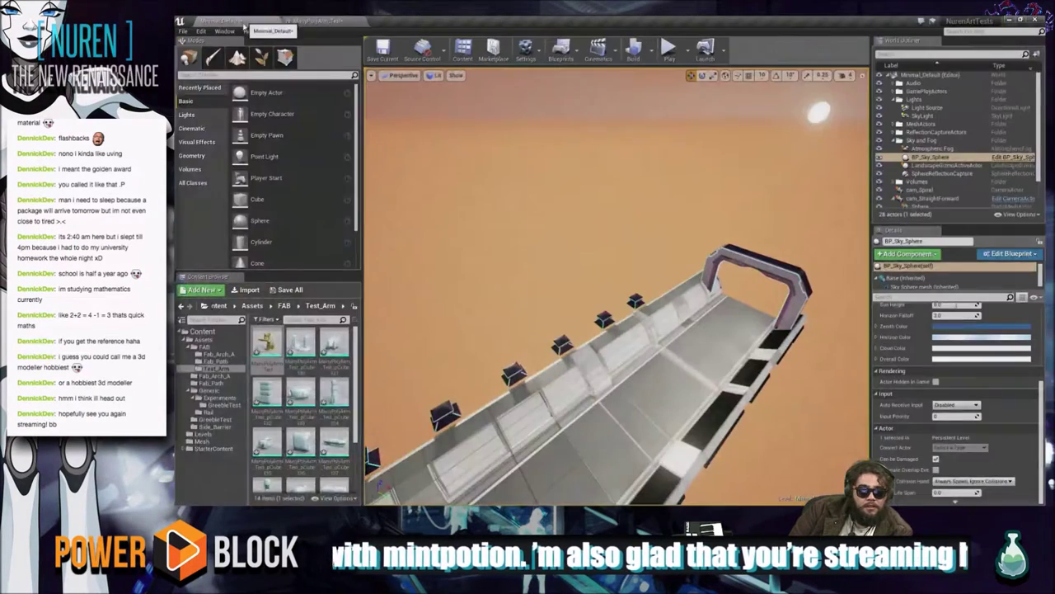
- Import into Test_Arm via the folder's context menu, opening Unwrapped_phase2_ManyPolyArm_Test.fbx
left_click(218, 21)
scroll(317, 446, "down", 2)
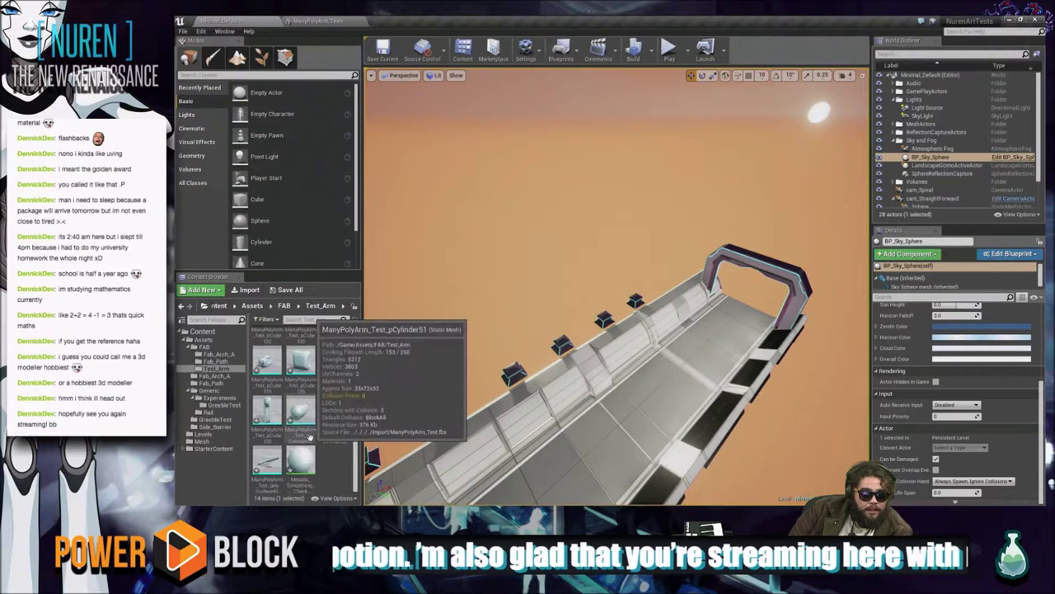
right_click(333, 475)
left_click(307, 468)
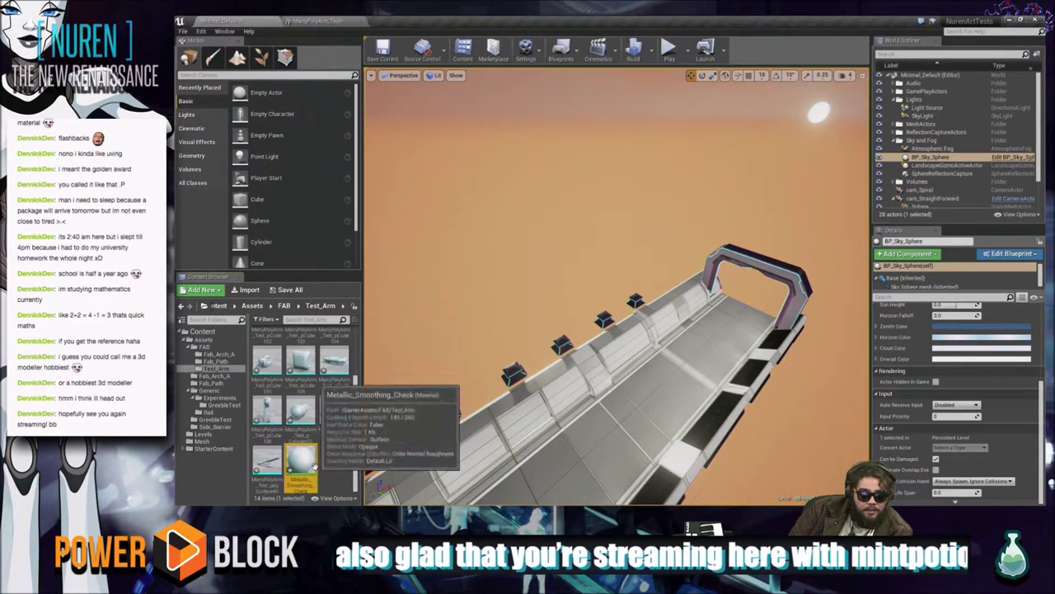
right_click(338, 470)
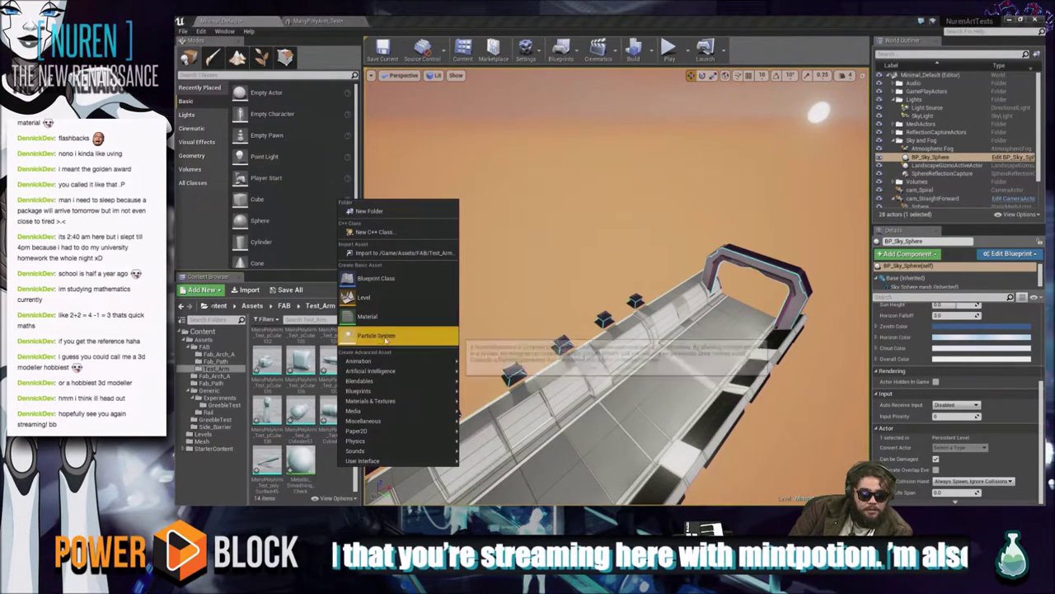
left_click(382, 252)
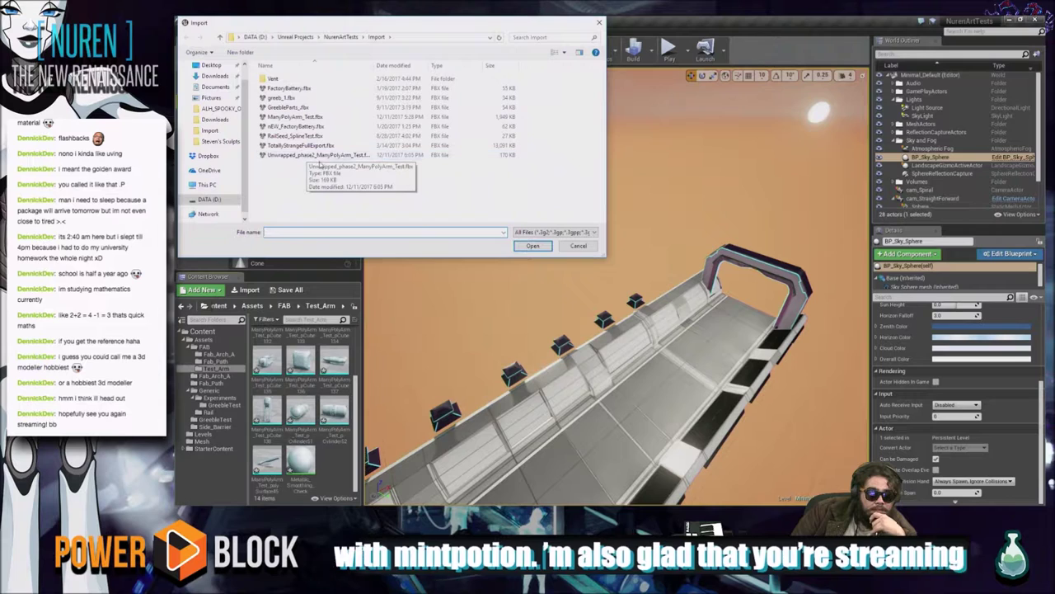
left_click(317, 155)
left_click(533, 246)
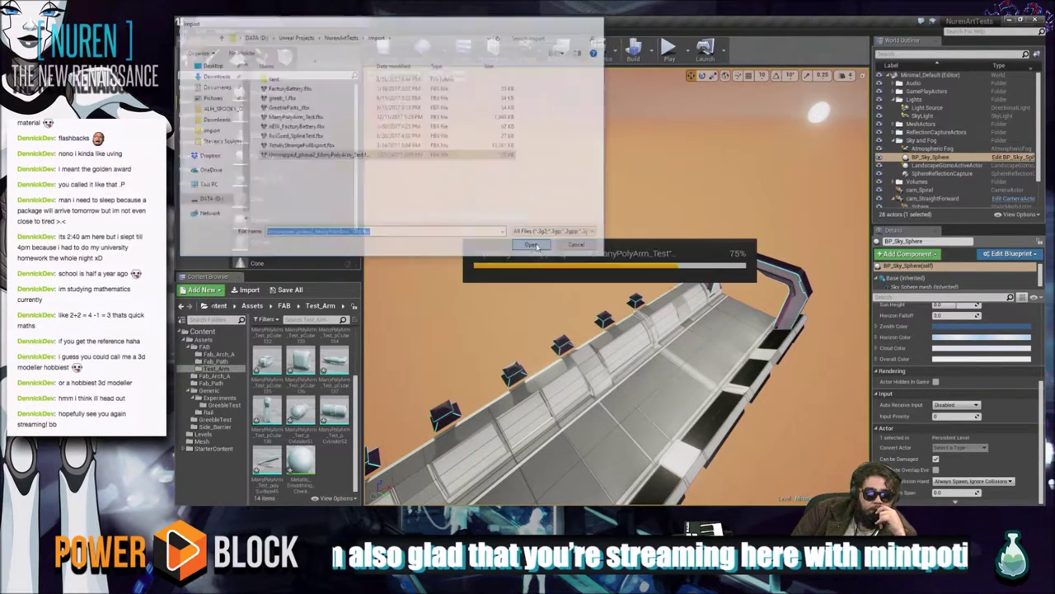
left_click_drag(620, 234, 607, 94)
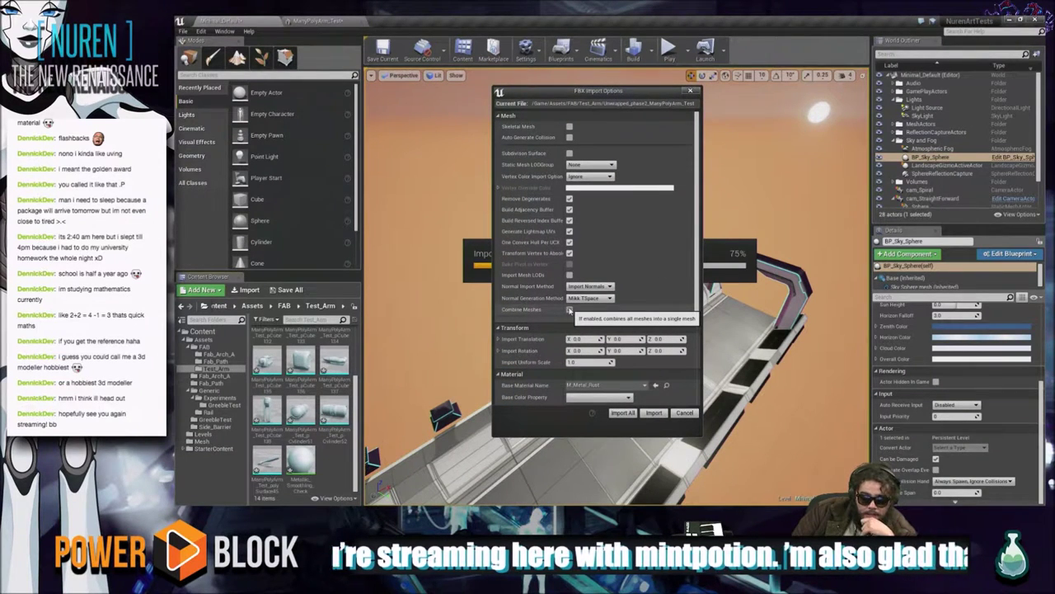
- Import with Remove Degenerates off and M_Metal_Gold as base material, then open the new mesh
left_click(568, 198)
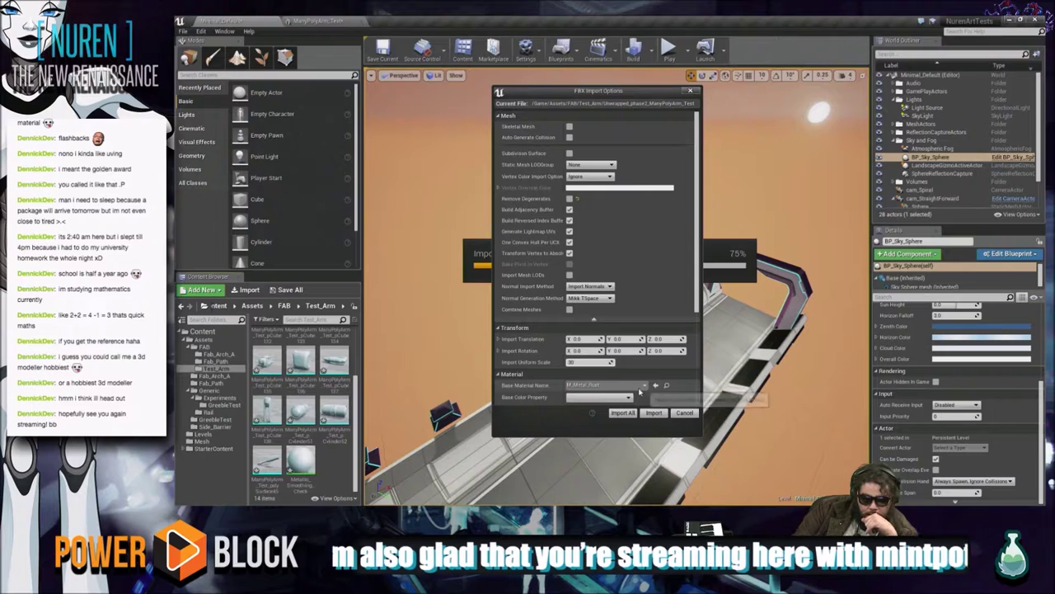
left_click(634, 385)
type("go")
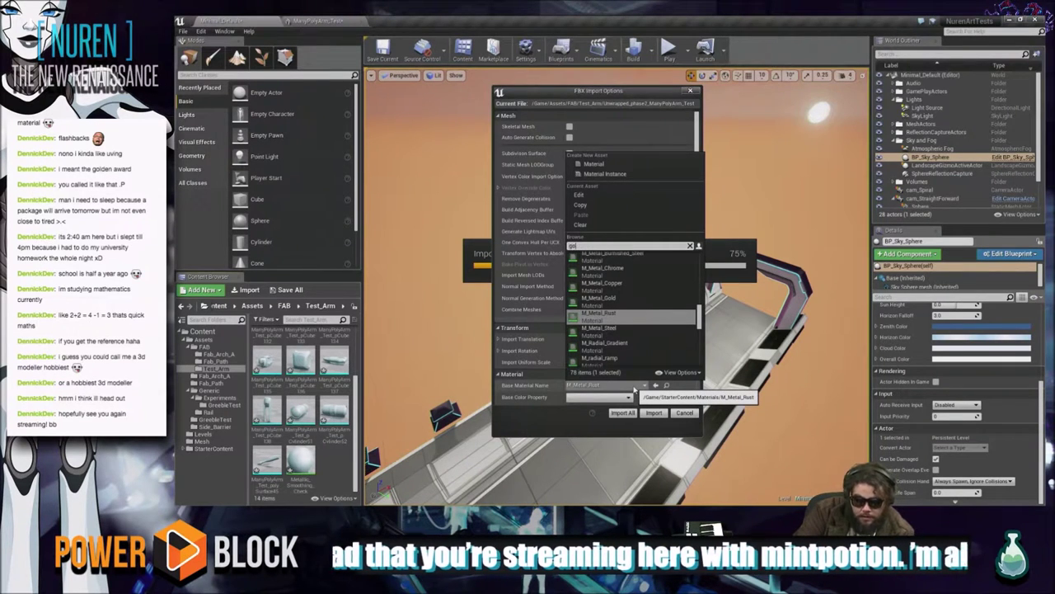
type("ld")
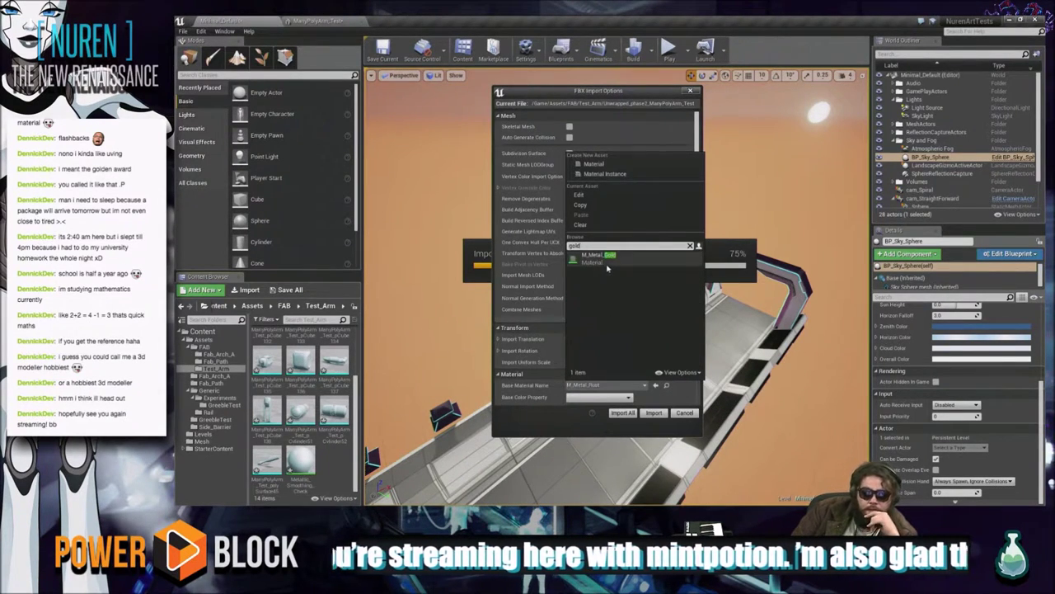
left_click(604, 259)
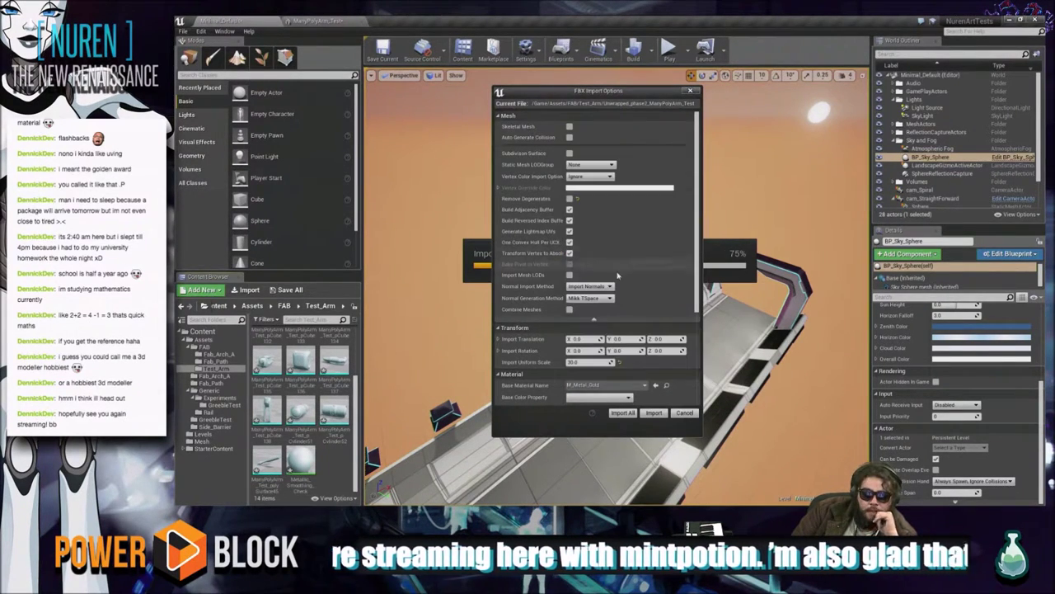
left_click(657, 418)
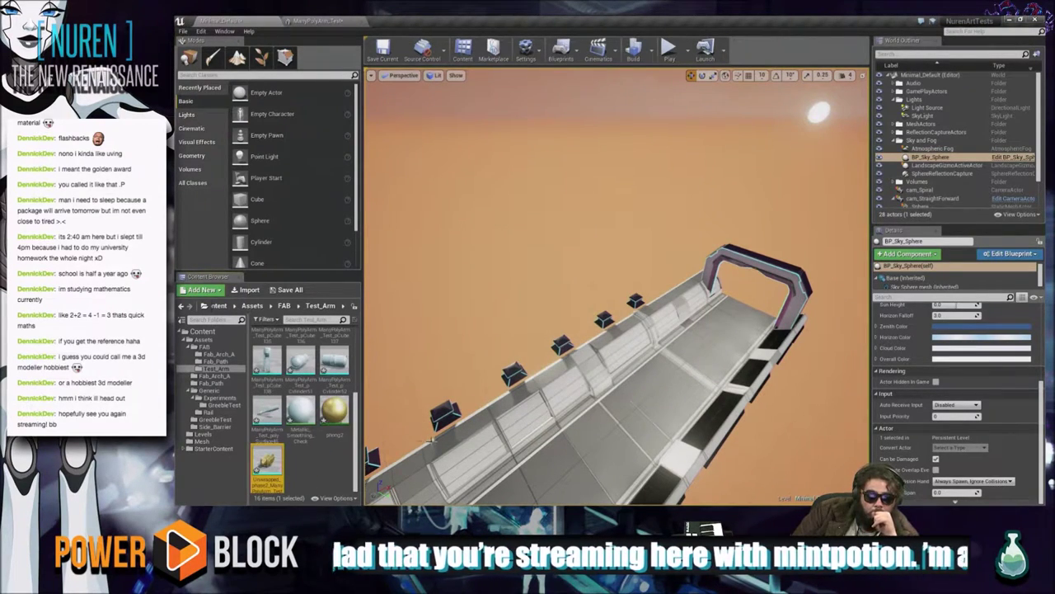
double_click(266, 460)
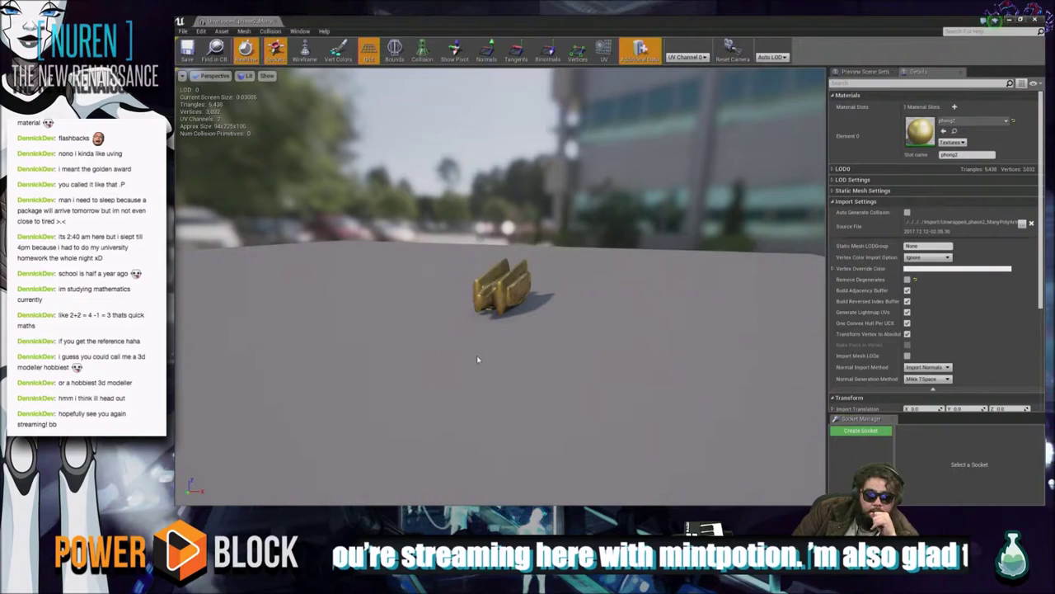
- Pull the gold mesh's Static Mesh Editor out into its own floating window
left_click_drag(477, 356, 375, 318)
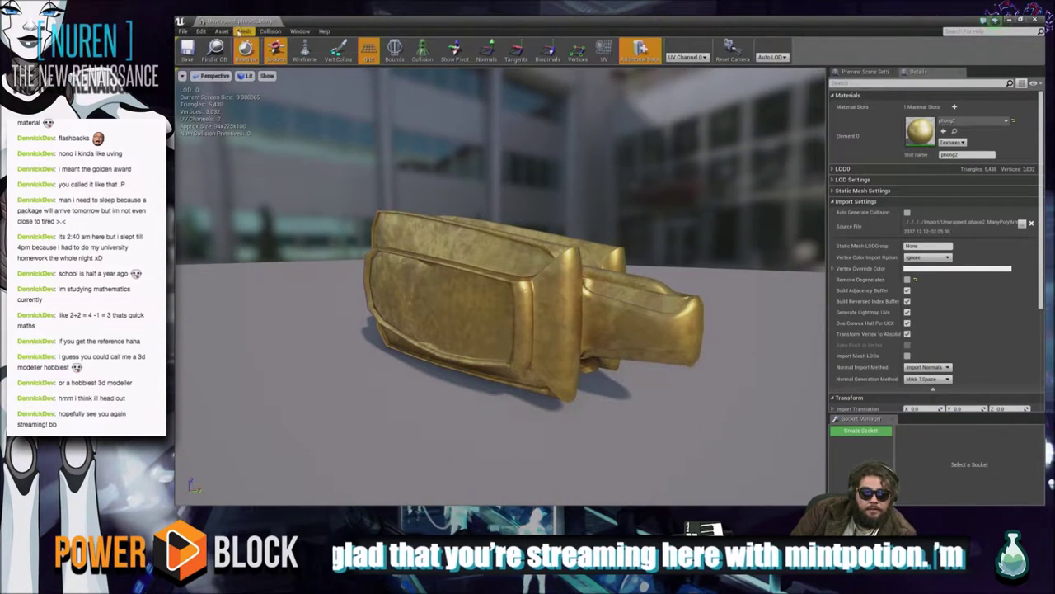
left_click_drag(245, 26, 503, 113)
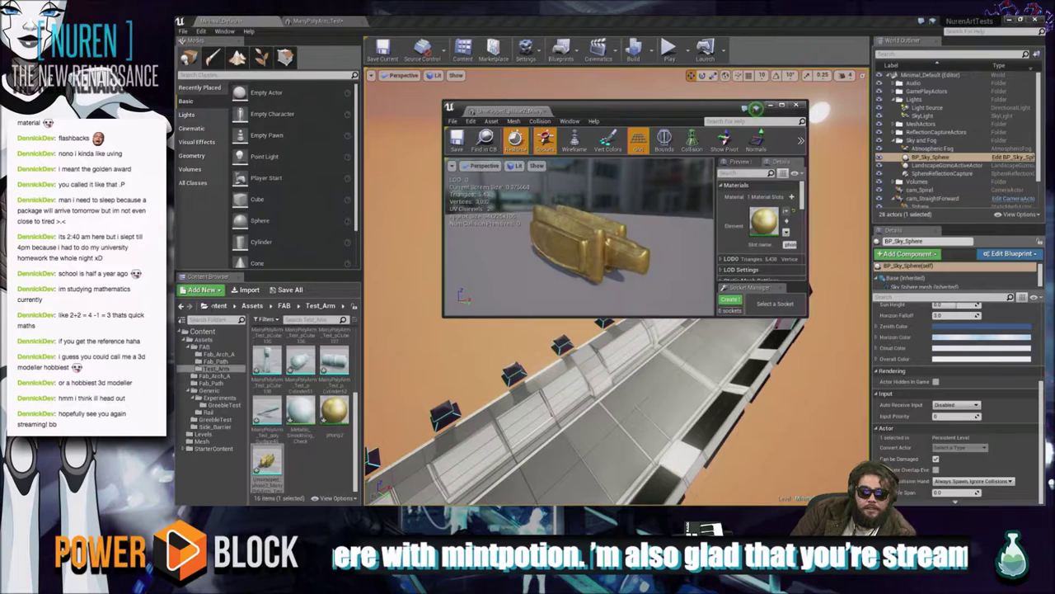
scroll(299, 361, "up", 3)
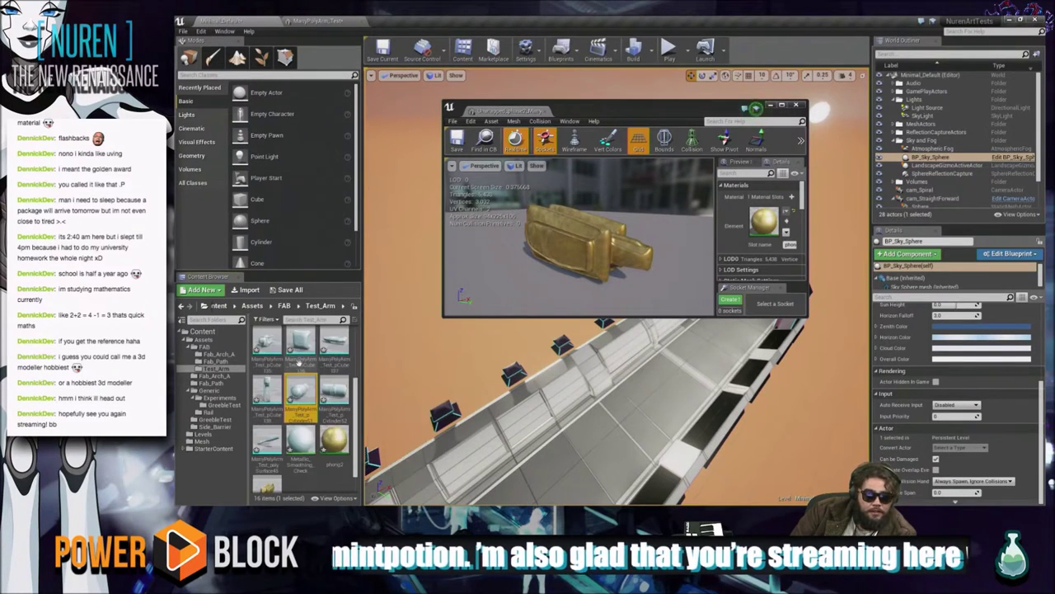
scroll(275, 375, "up", 2)
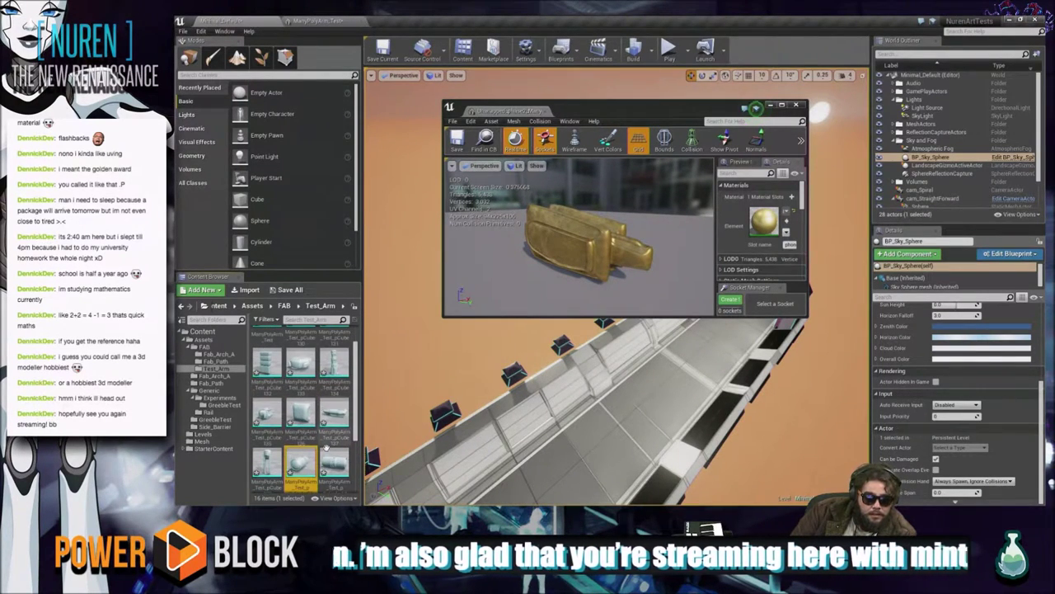
scroll(264, 396, "up", 2)
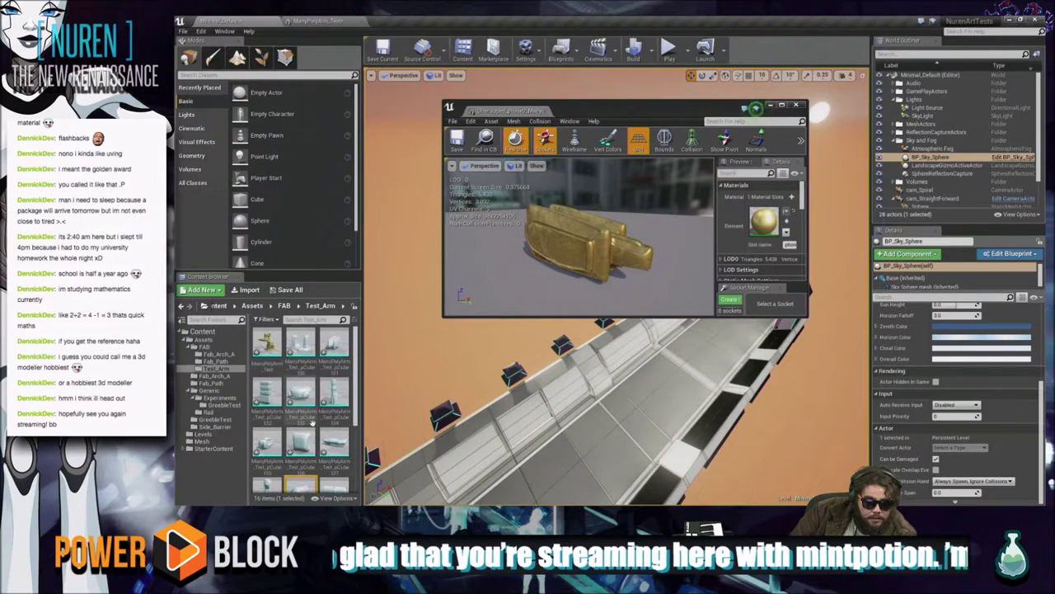
- Open pCube131 in a separate window and orbit both arm meshes side by side
double_click(334, 344)
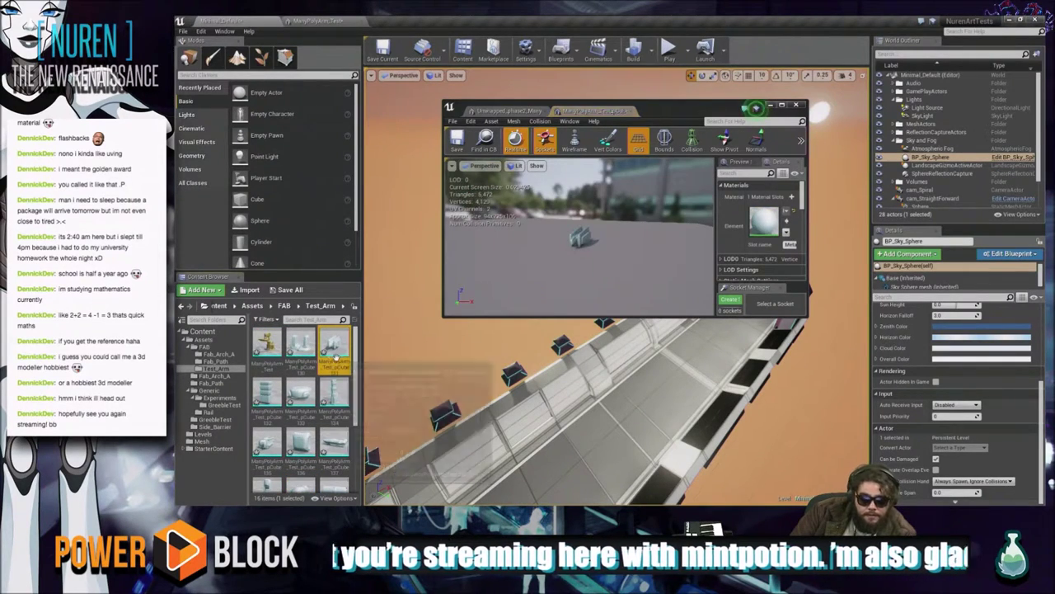
left_click_drag(589, 110, 850, 190)
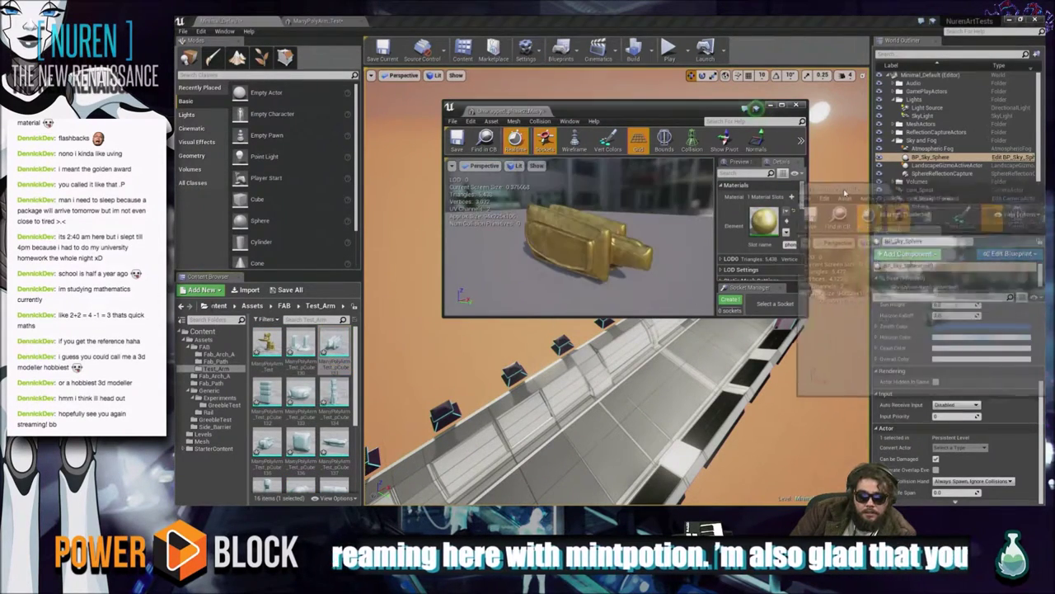
left_click_drag(633, 107, 553, 98)
left_click_drag(495, 214, 634, 211)
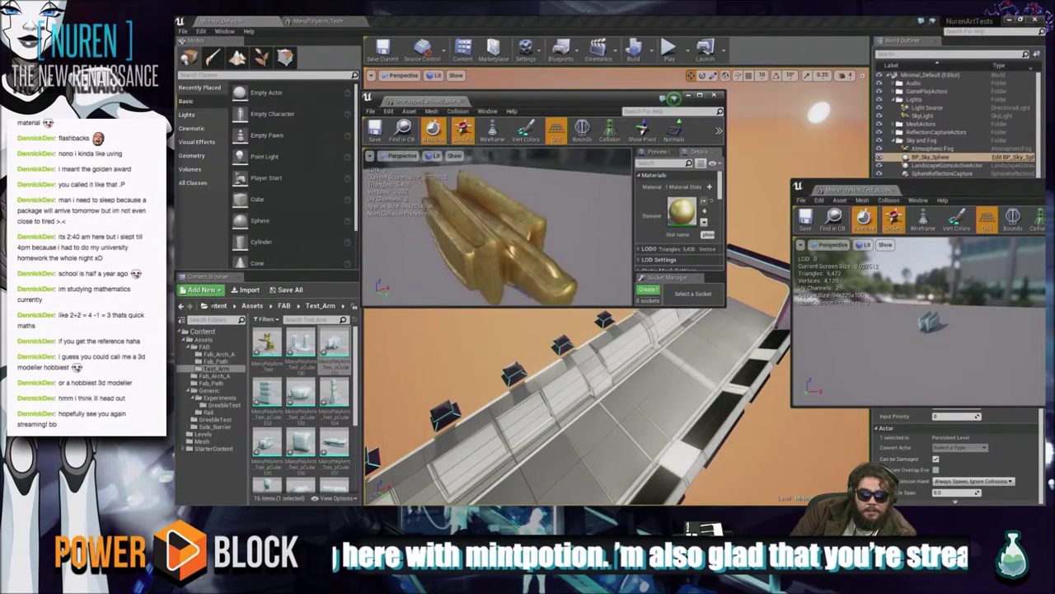
left_click_drag(495, 231, 526, 222)
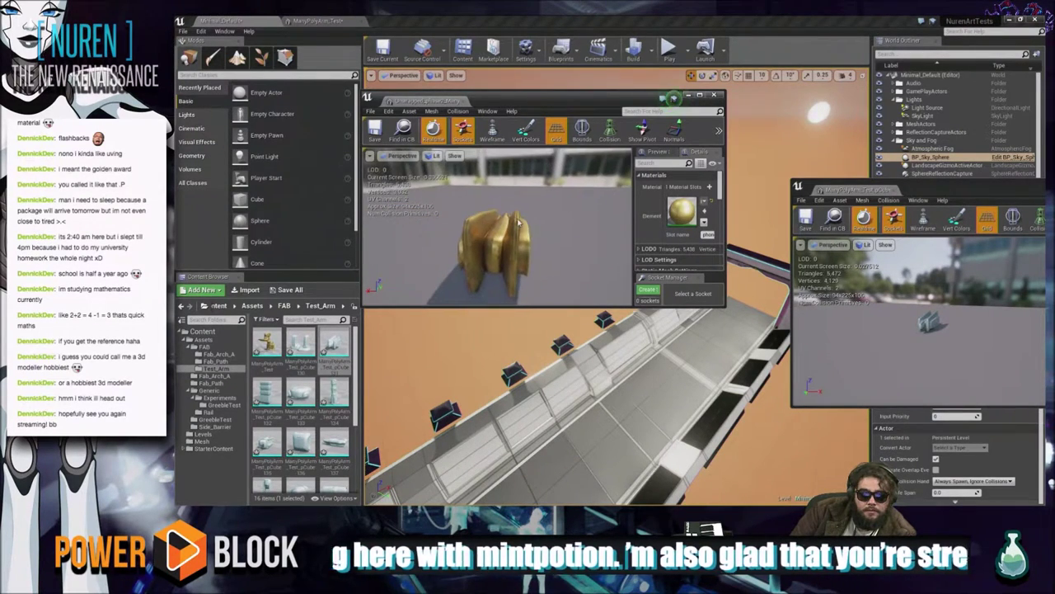
left_click_drag(874, 329, 948, 325)
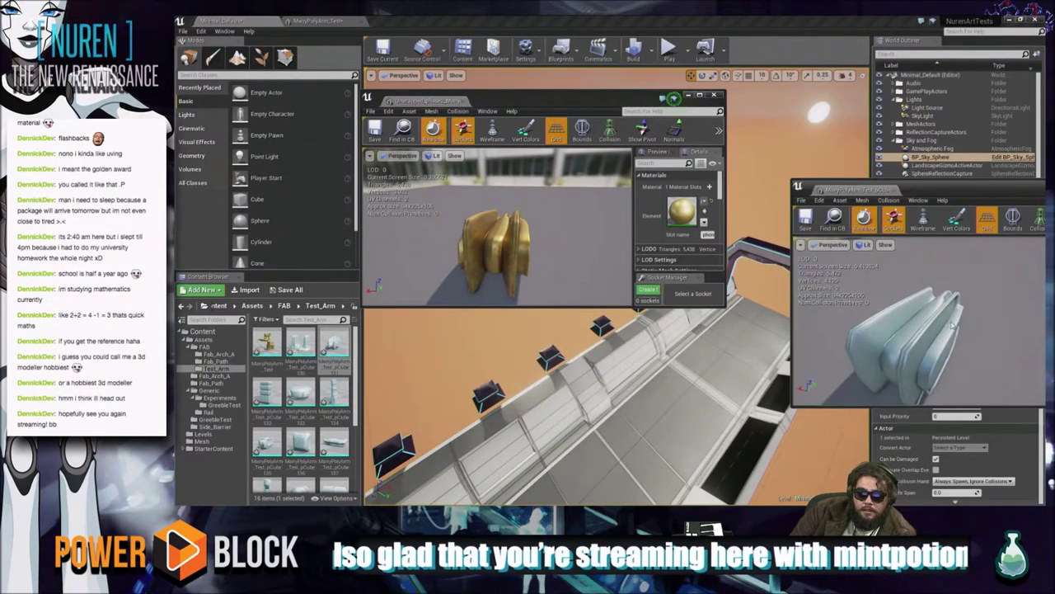
mouse_move(887, 310)
left_mouse_down()
mouse_move(899, 311)
mouse_move(887, 310)
left_mouse_up()
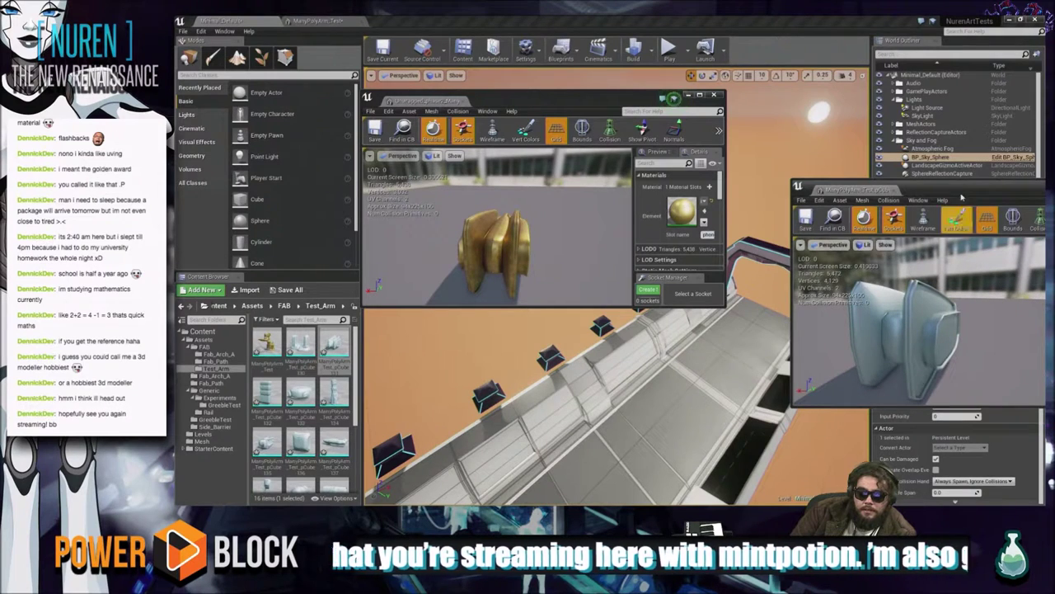
left_click_drag(955, 189, 716, 122)
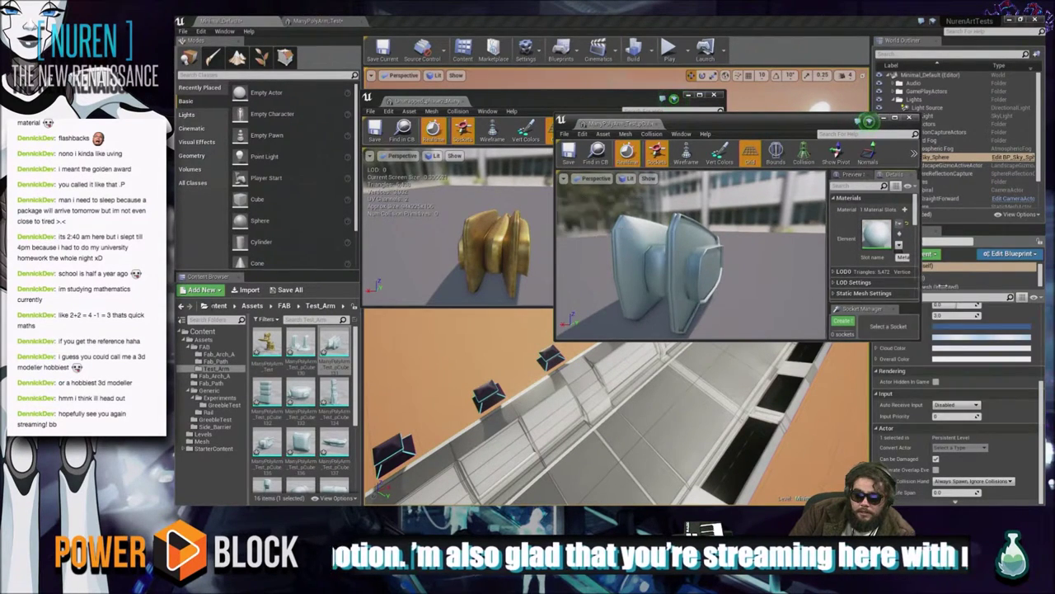
- Assign the gold metal material to the second arm mesh's material slot
left_click_drag(917, 282, 991, 282)
left_click(973, 222)
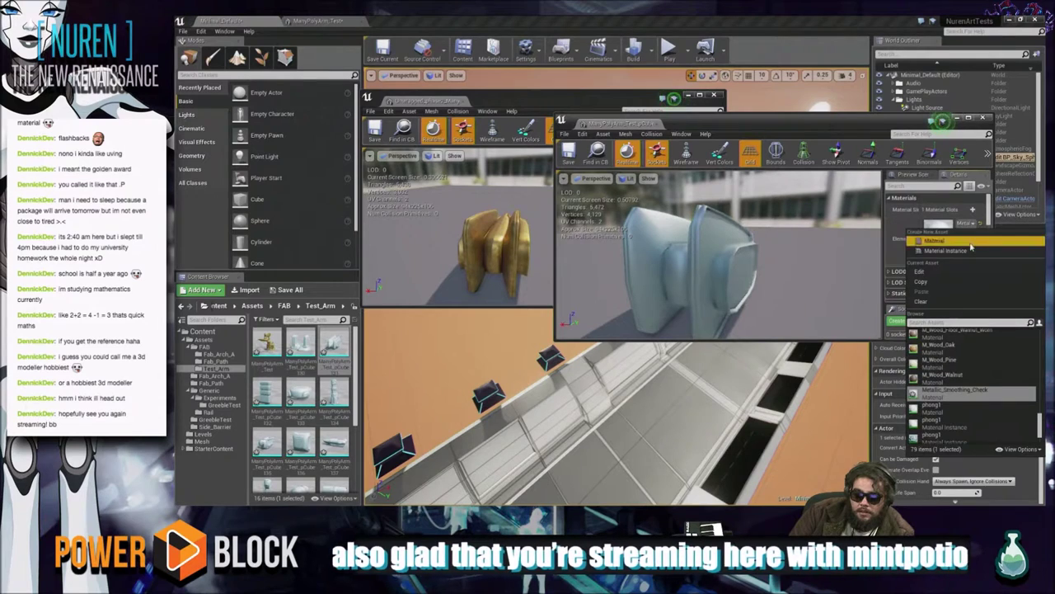
key("Escape")
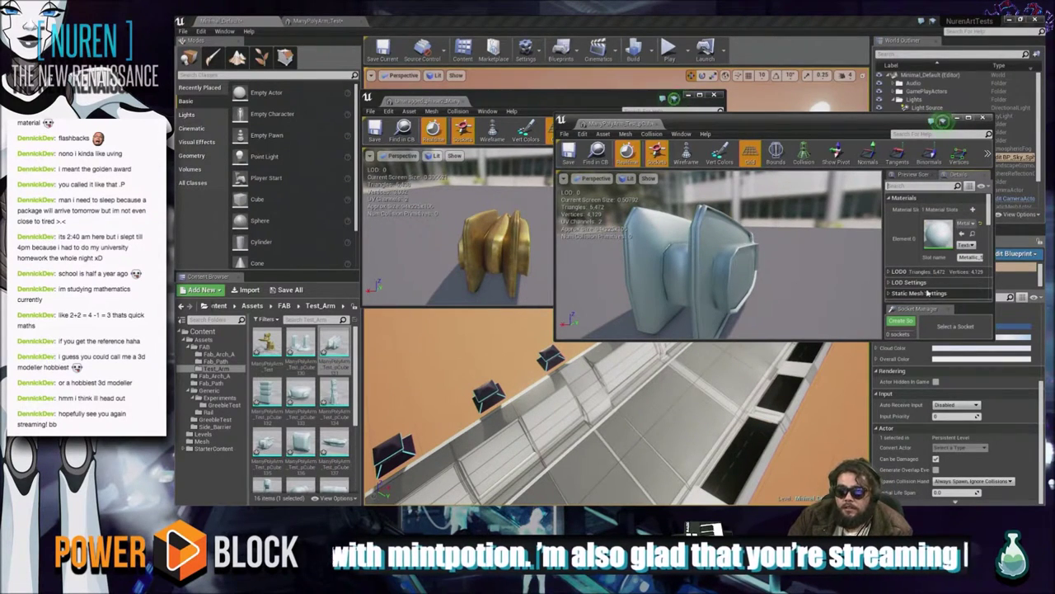
left_click(969, 229)
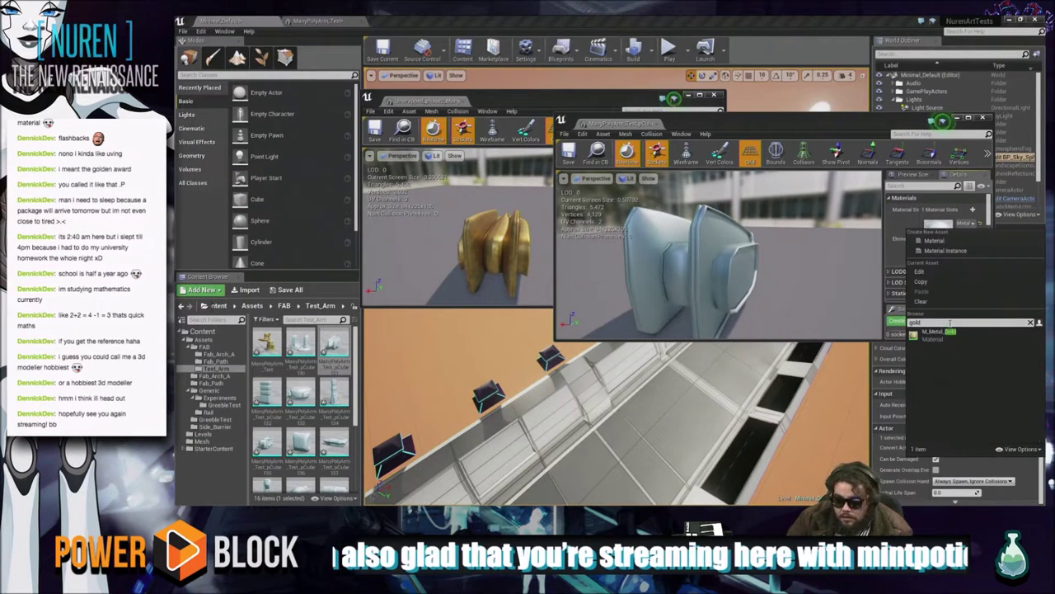
left_click(927, 331)
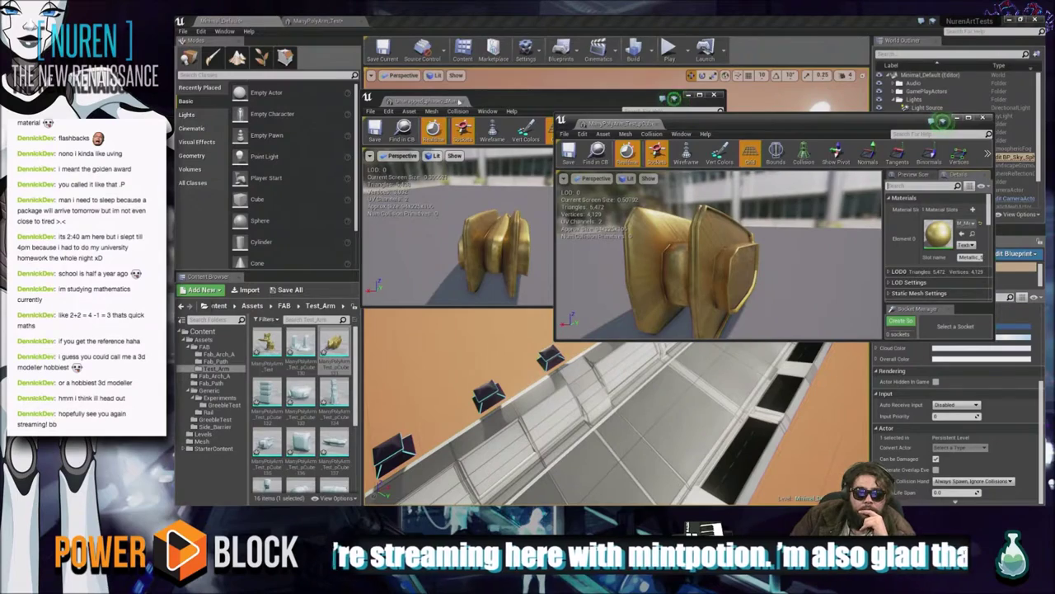
- Minimize the rear editor and snap the unwrapped mesh's window to the left half
left_click_drag(515, 97, 475, 103)
left_click(650, 101)
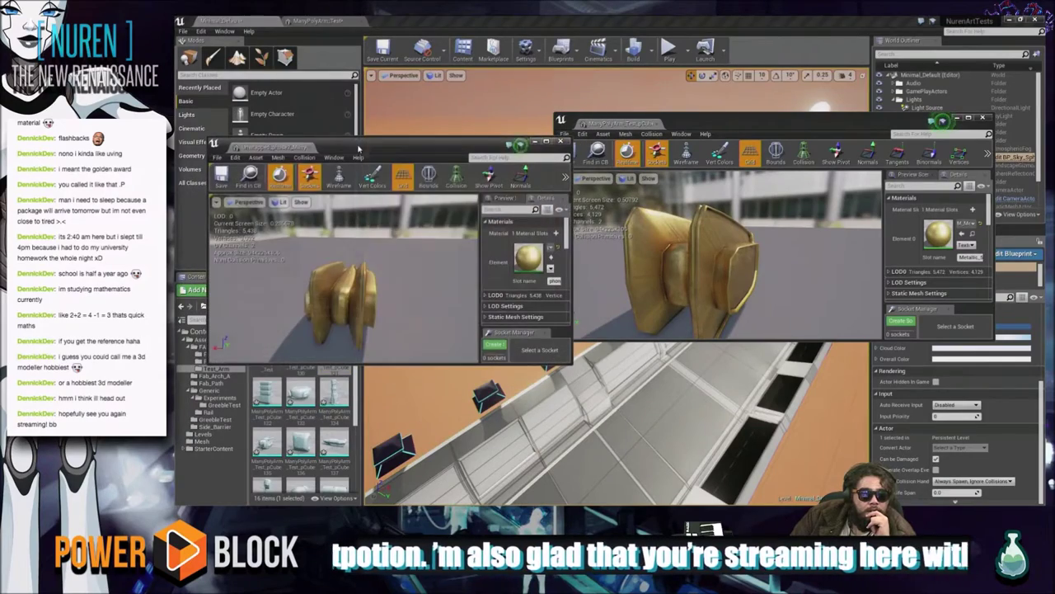
key("super+Left")
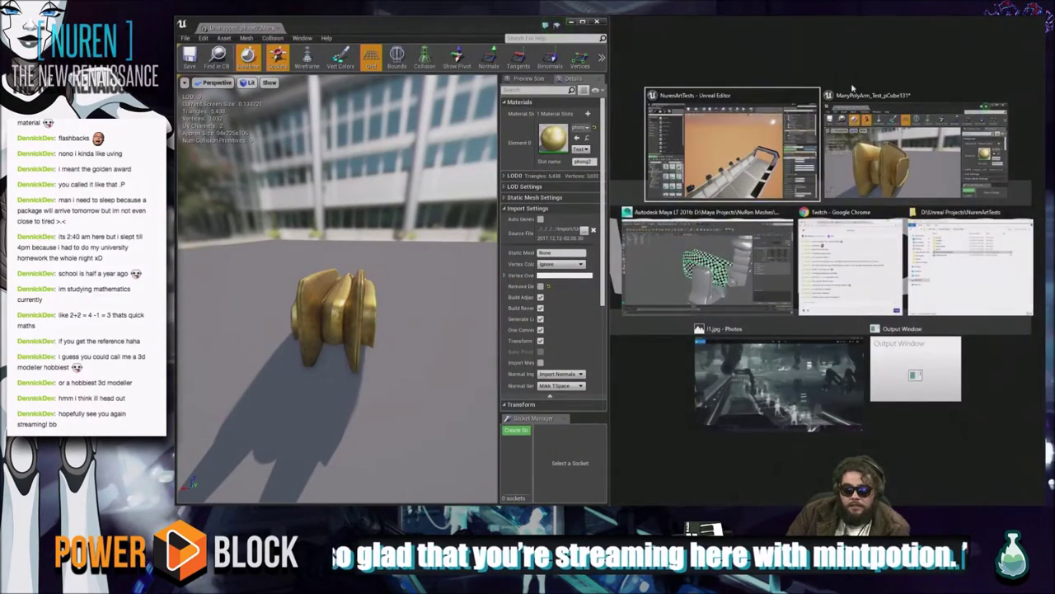
- Snap the second mesh editor into the right half and frame its gold arm mesh, orbiting to the beveled end
left_click(853, 90)
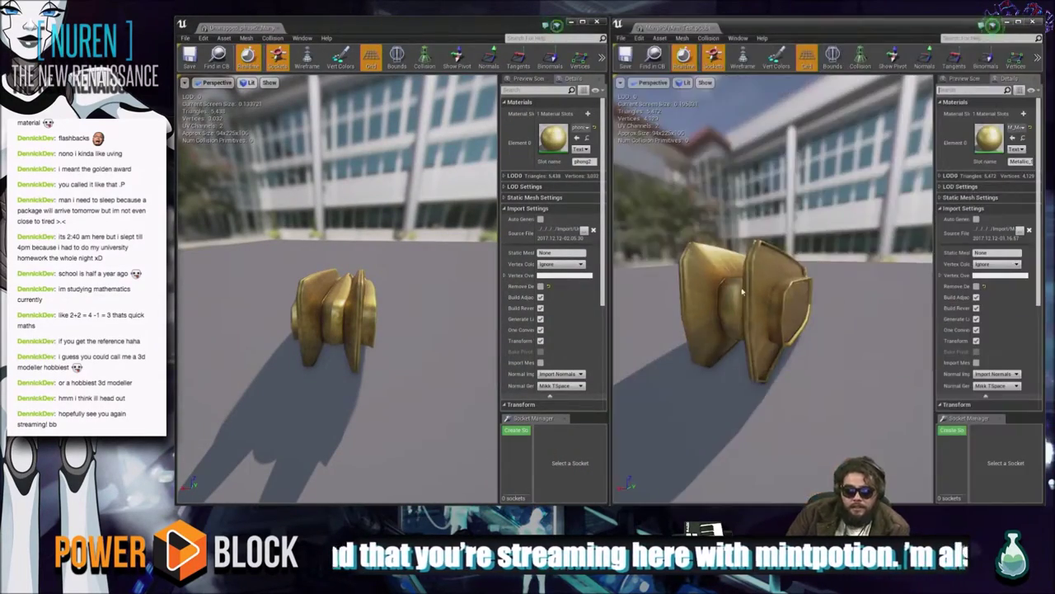
scroll(750, 291, "up", 5)
left_click_drag(750, 290, 785, 268)
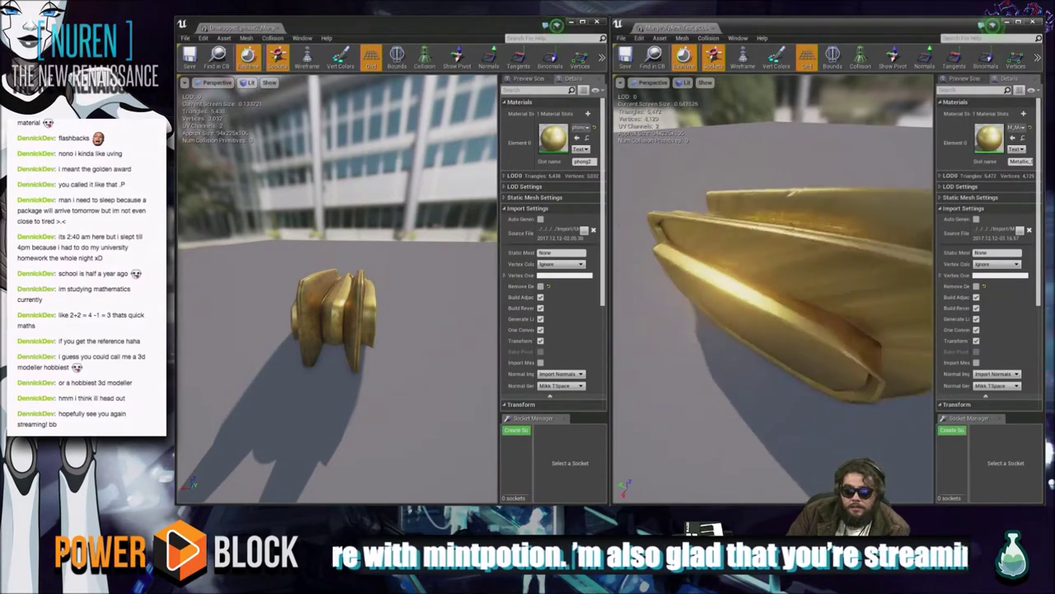
left_click_drag(701, 280, 707, 276)
key("f")
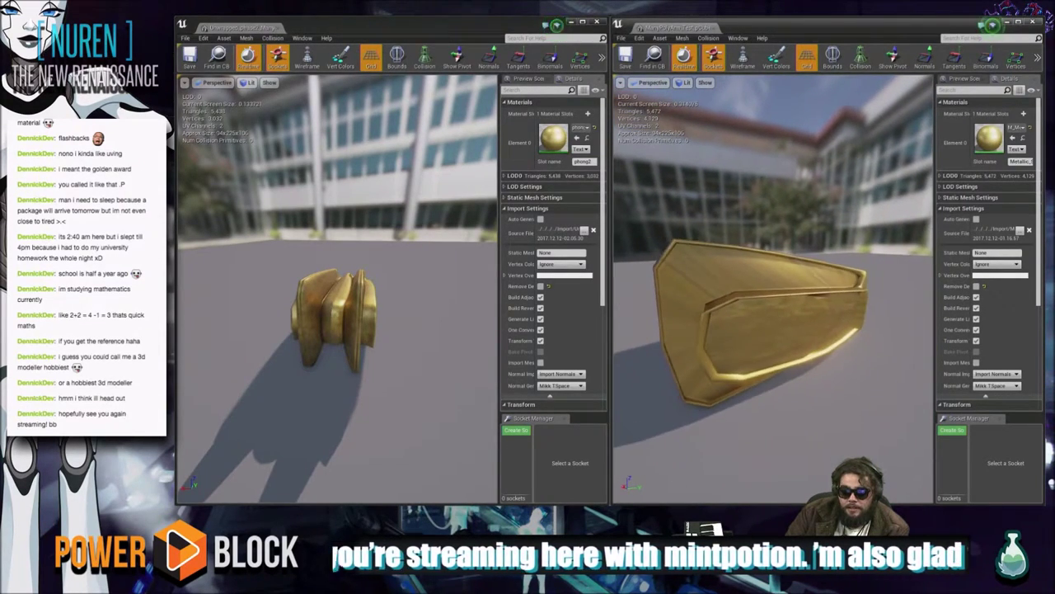
left_click_drag(707, 275, 736, 222)
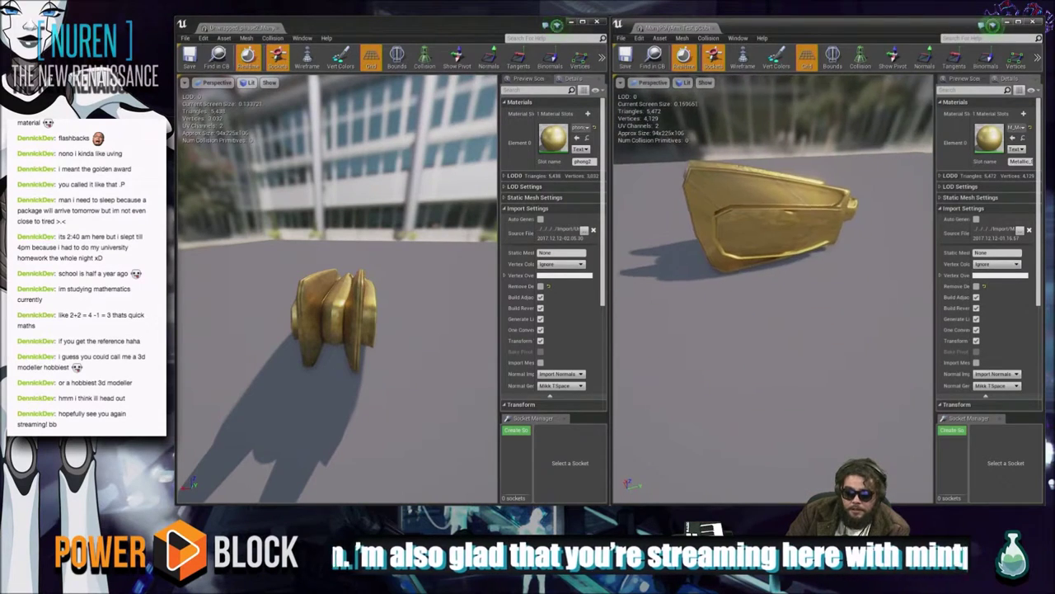
left_click_drag(736, 223, 660, 282)
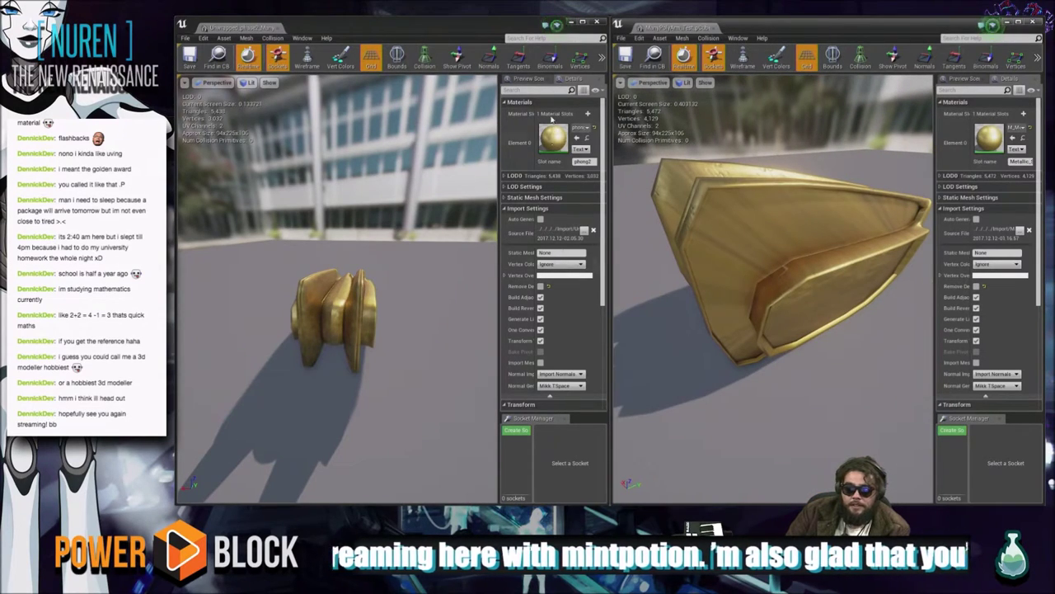
- Rebalance the widths of the two mesh editor windows and bring the right mesh close to fill its view
left_click_drag(610, 121, 558, 123)
left_click_drag(330, 264, 439, 277)
left_click_drag(740, 289, 719, 268)
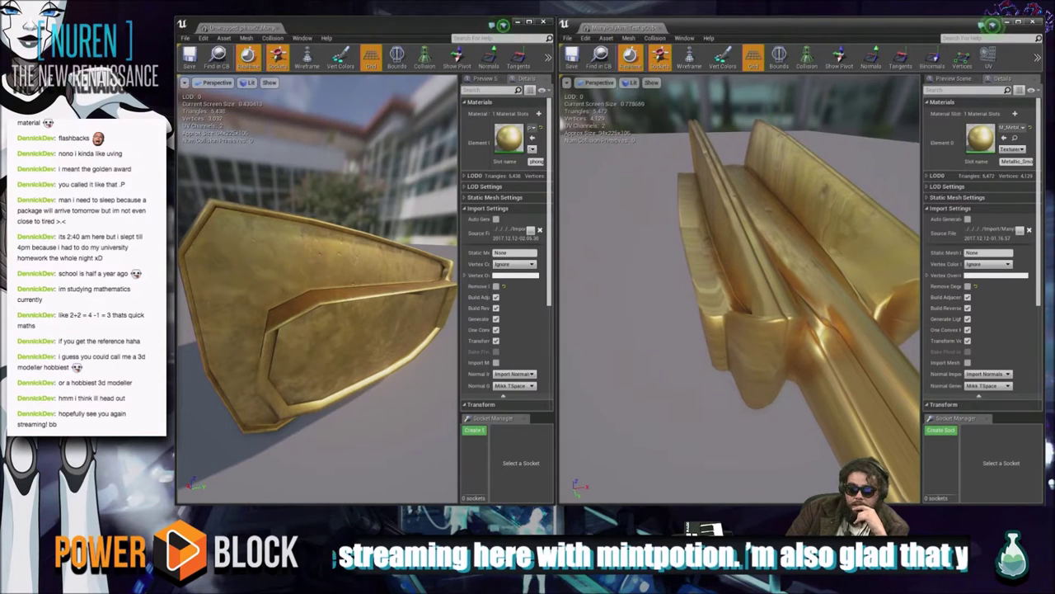
- Orbit and zoom the left viewport so its mesh matches the right mesh's viewing angle
left_click_drag(381, 328, 422, 337)
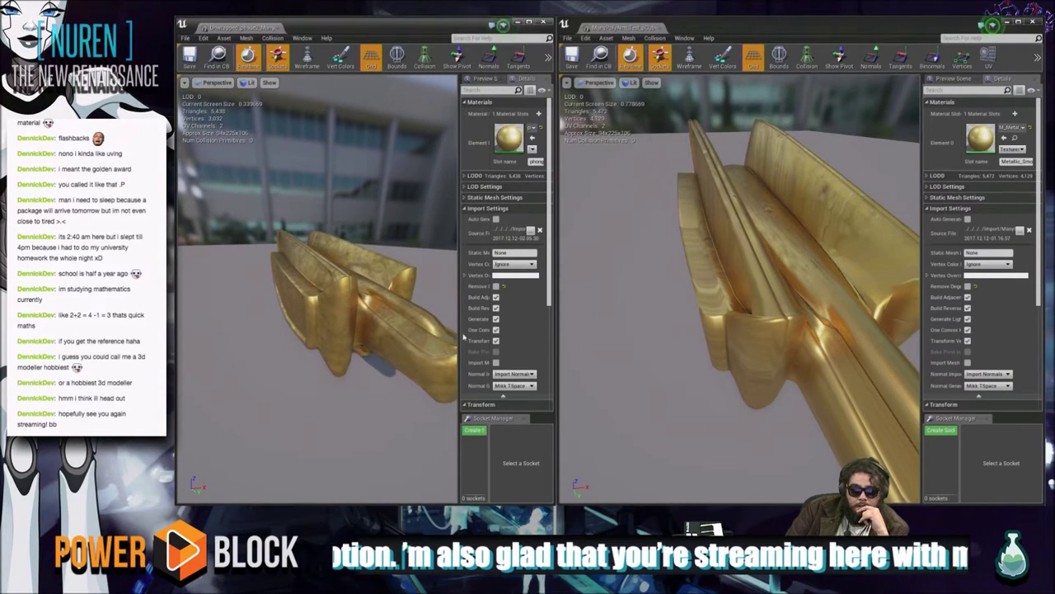
left_click_drag(726, 272, 661, 285)
scroll(661, 286, "down", 5)
scroll(739, 289, "up", 5)
left_click_drag(347, 314, 292, 294)
scroll(317, 289, "down", 5)
left_click_drag(387, 360, 396, 360)
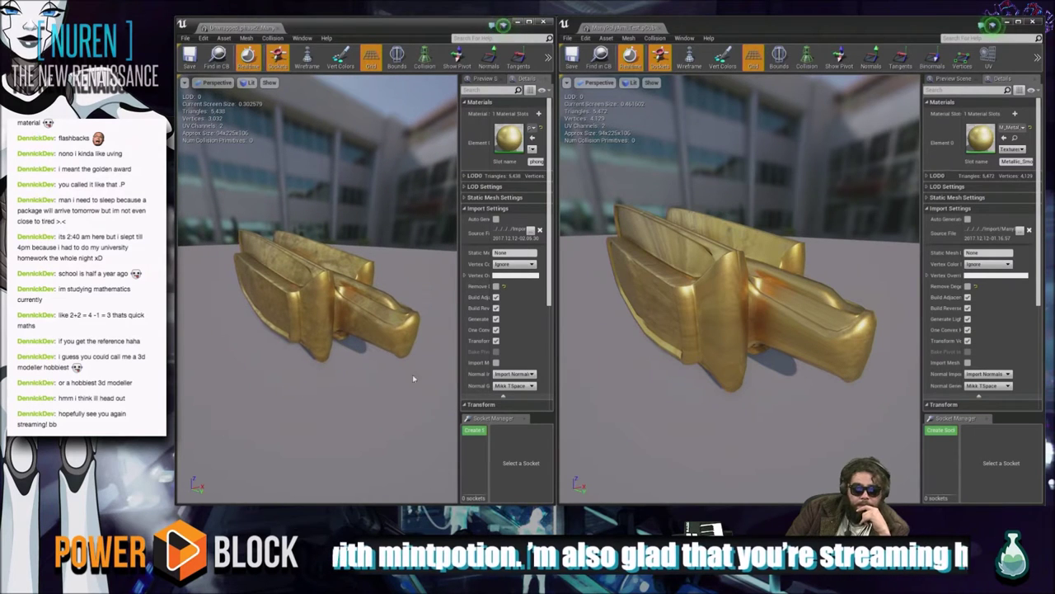